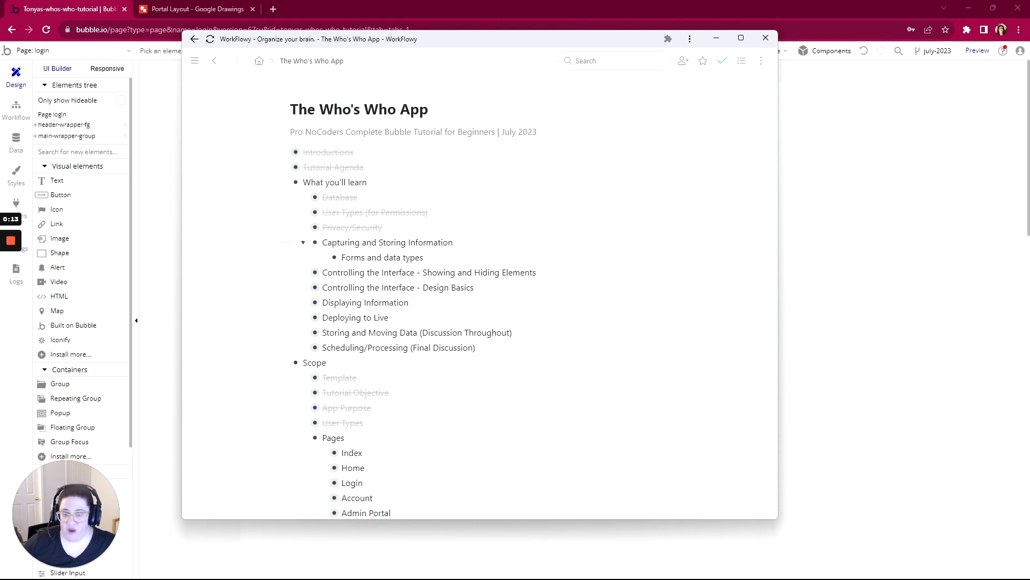
- Mark the "Capturing and Storing Information" outline item as complete and collapse it
click(286, 242)
click(318, 285)
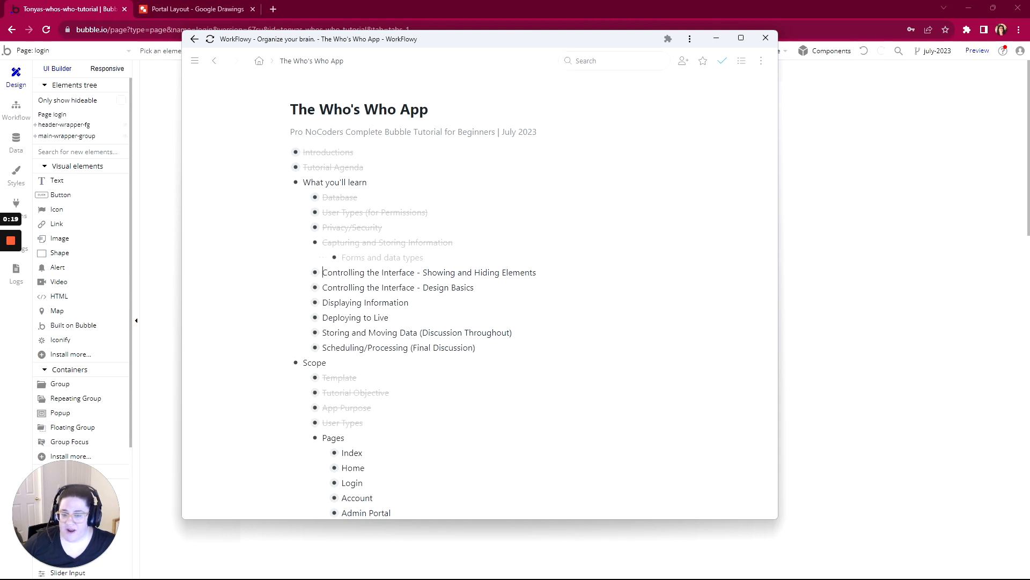
click(303, 243)
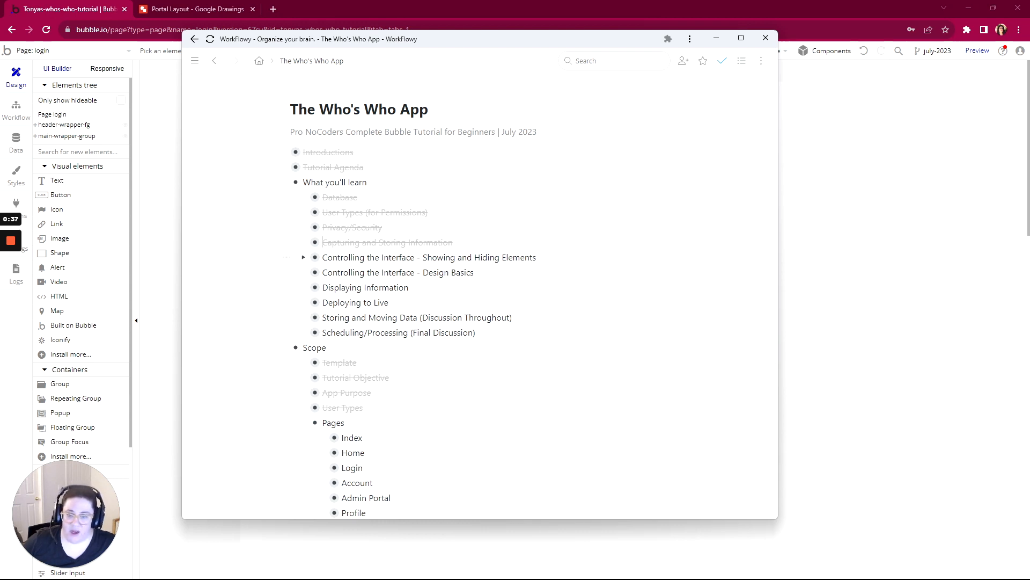
- Expand "Controlling the Interface - Showing and Hiding Elements" and its "Workflows Only" item, and add a sibling item "Conditions Only" after it
click(304, 257)
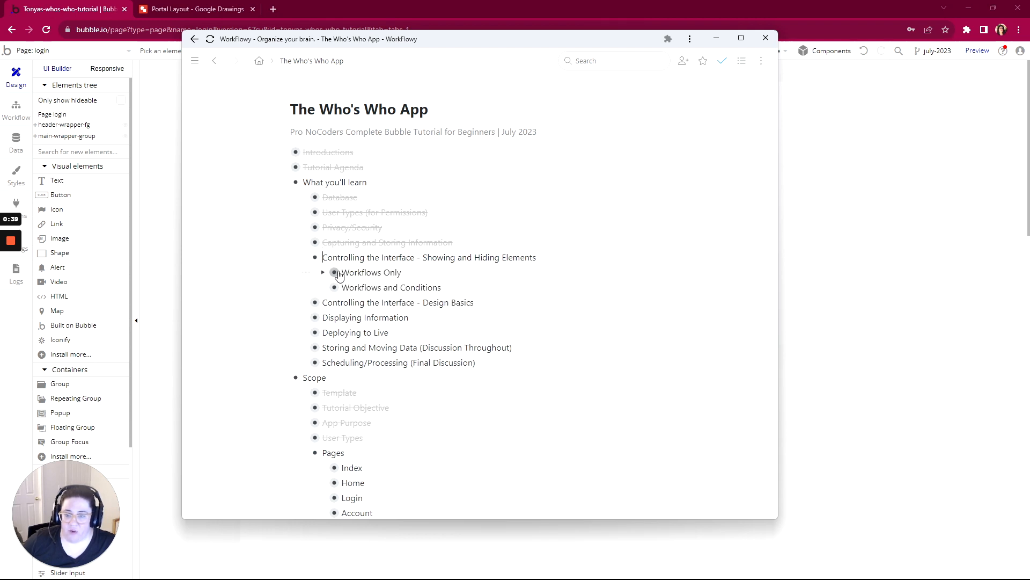
click(323, 272)
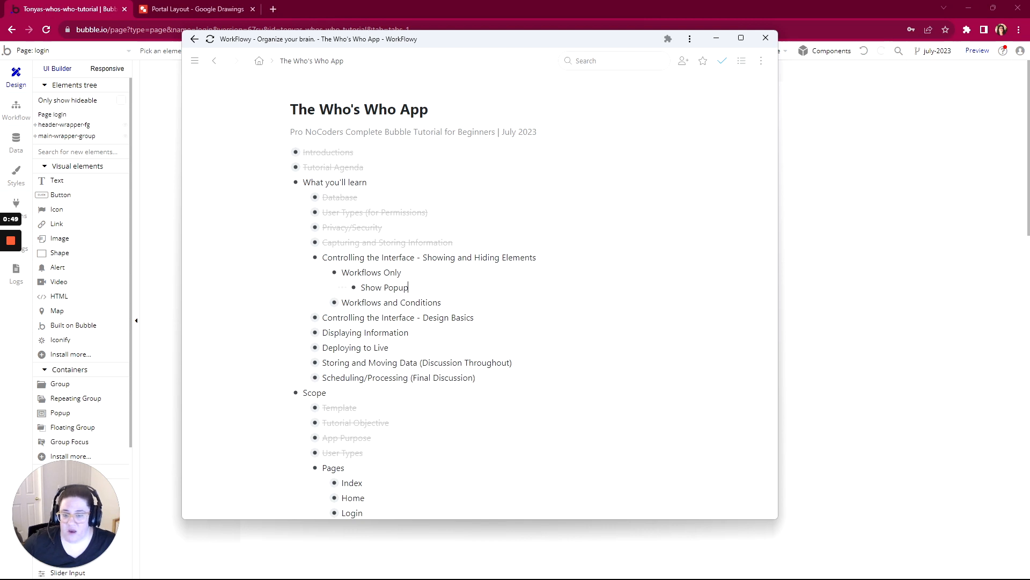
key(Return)
key(shift+Tab)
text(Conditio)
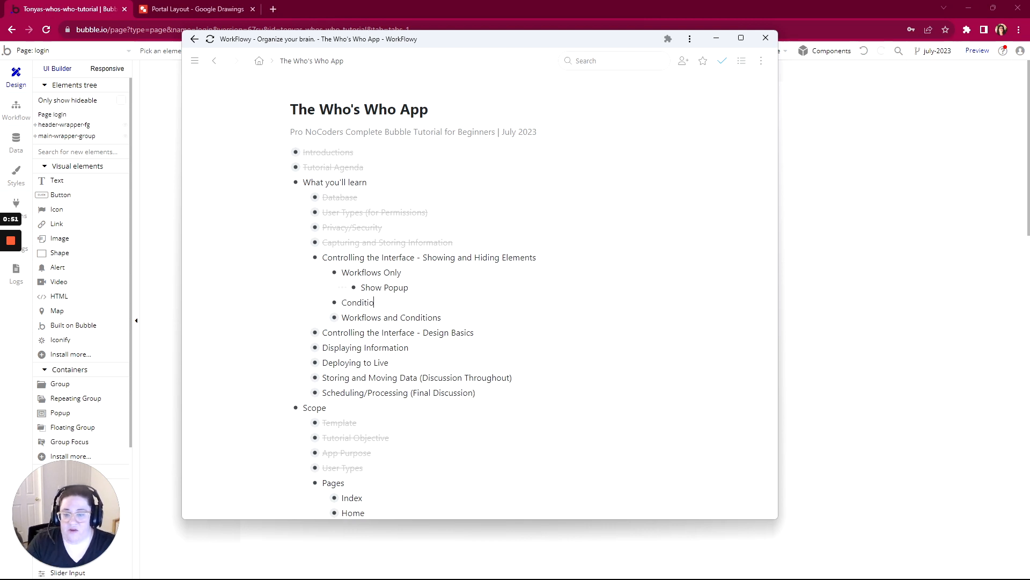
text(ns Only)
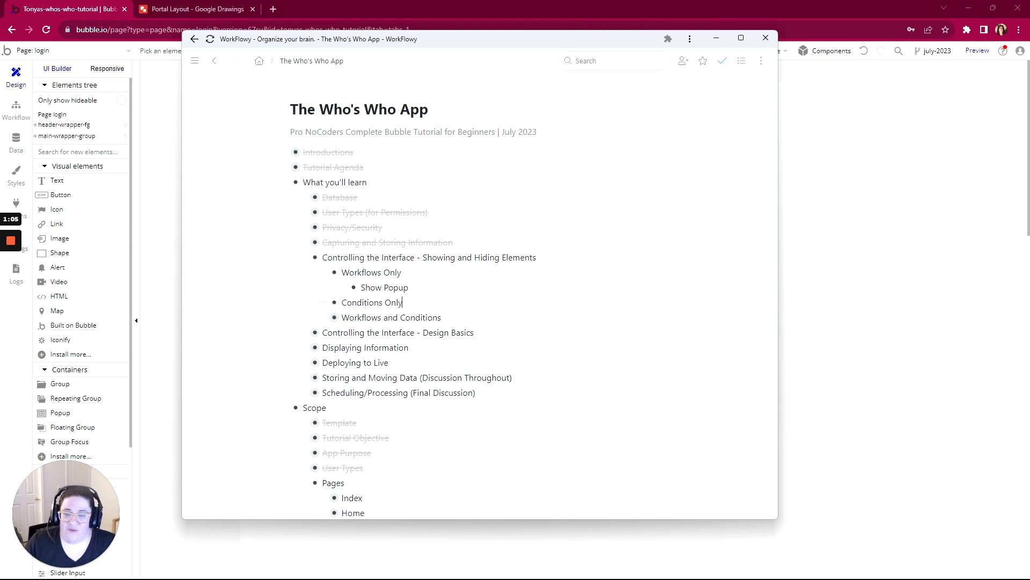
- Expand the "Workflows and Conditions" item and its "URL" item, and review the Parameters and Paths entries
scroll(376, 335, down, 1)
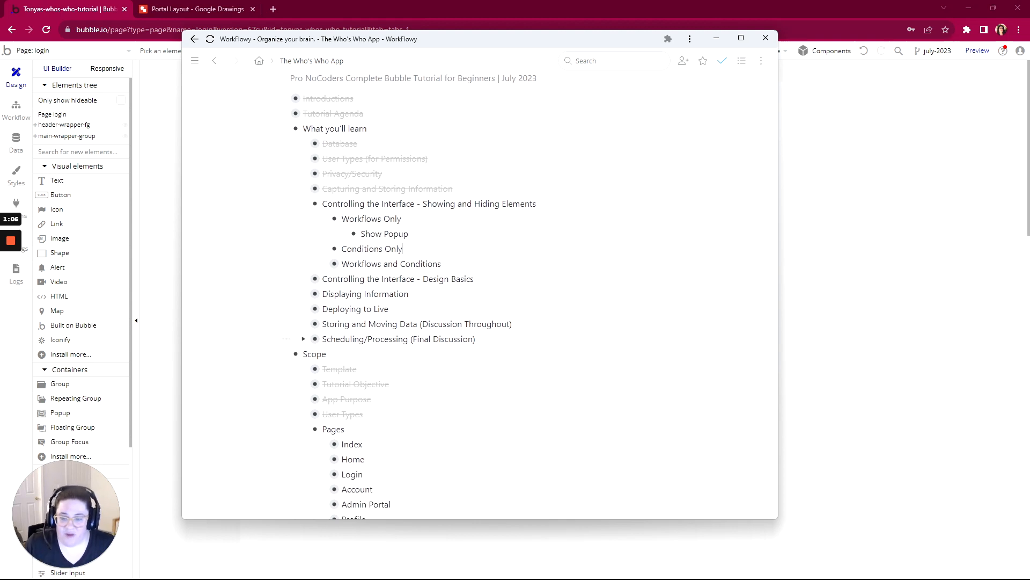
click(324, 263)
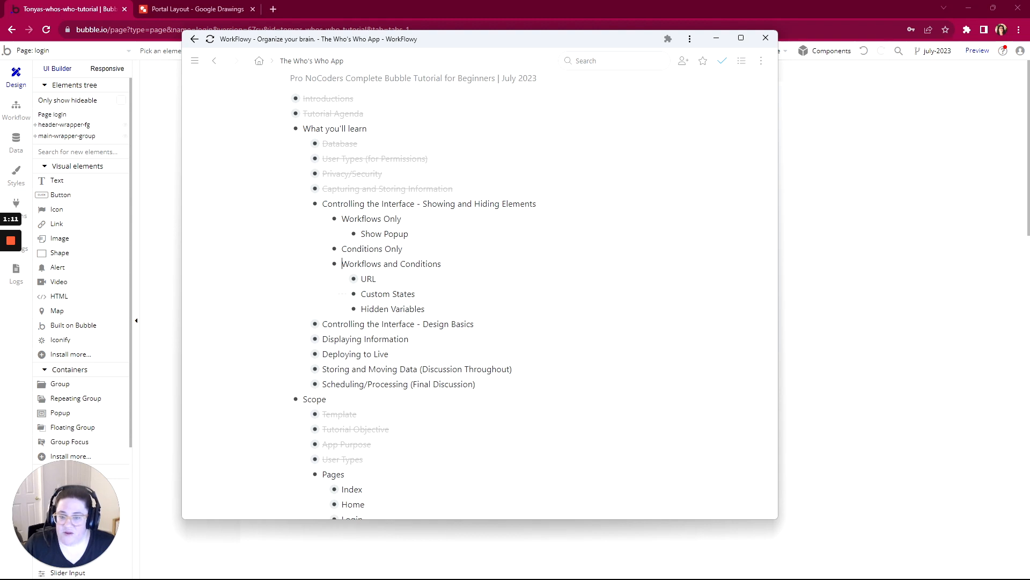
click(343, 280)
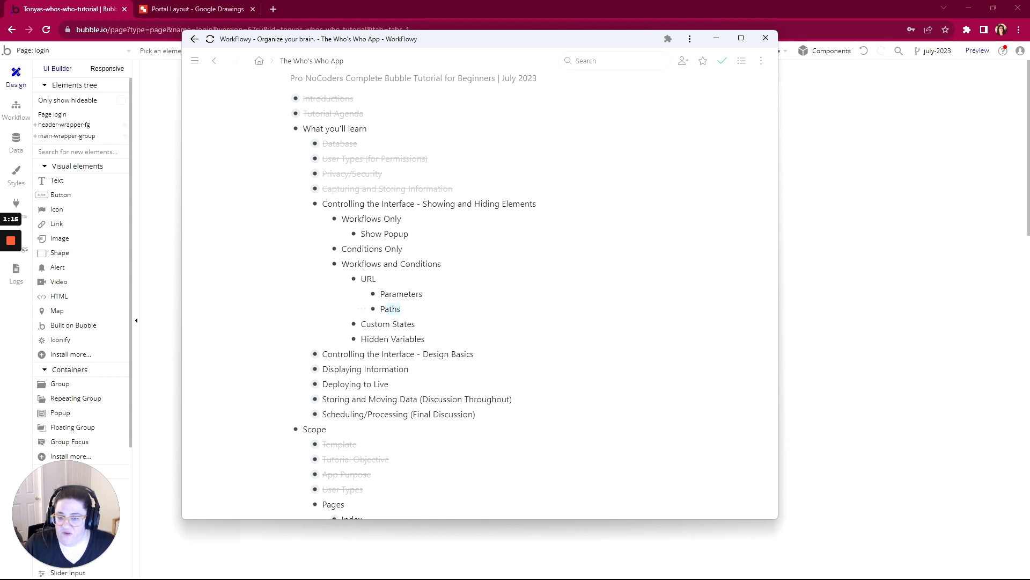
double_click(398, 309)
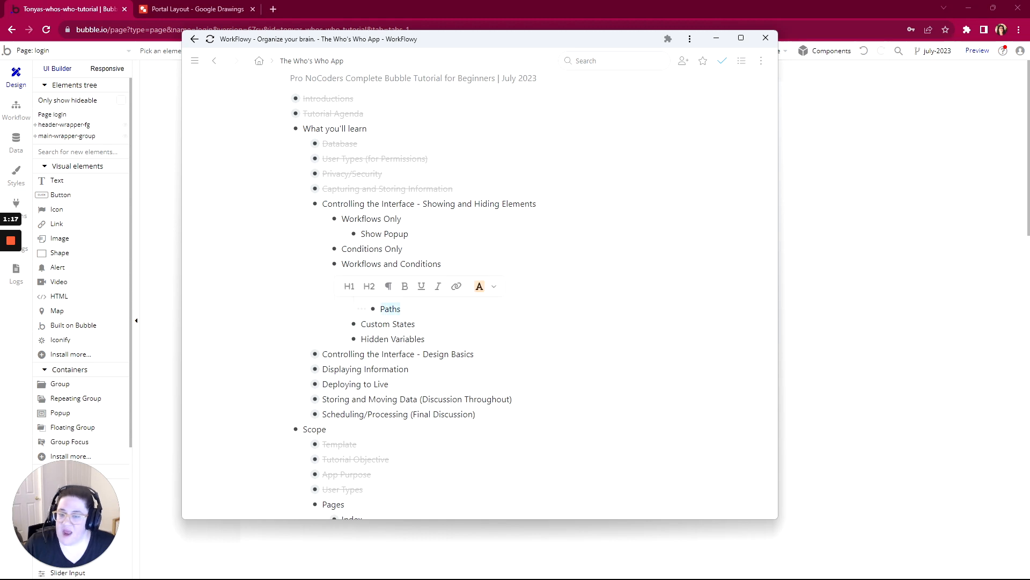
click(397, 309)
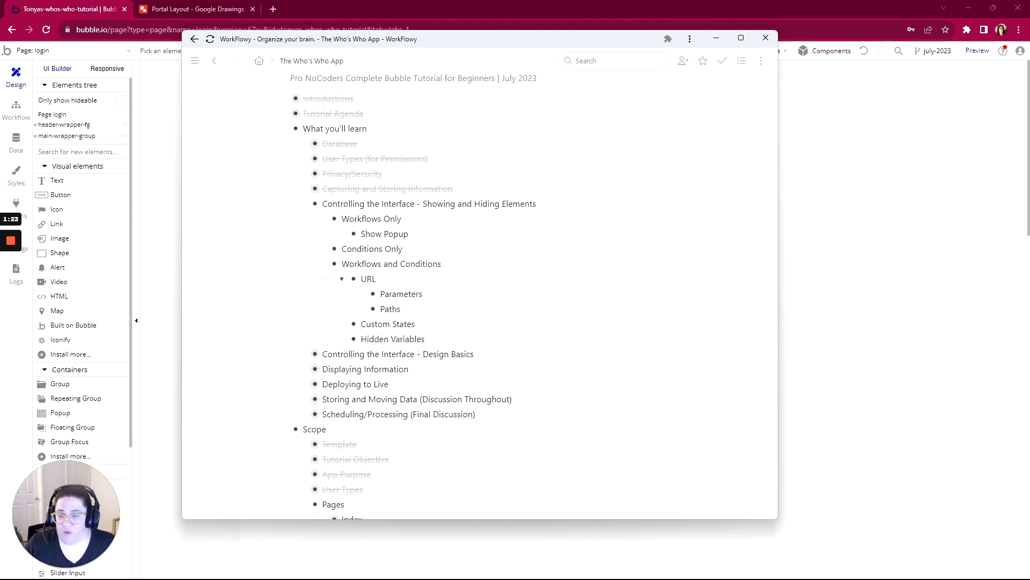
scroll(356, 293, down, 1)
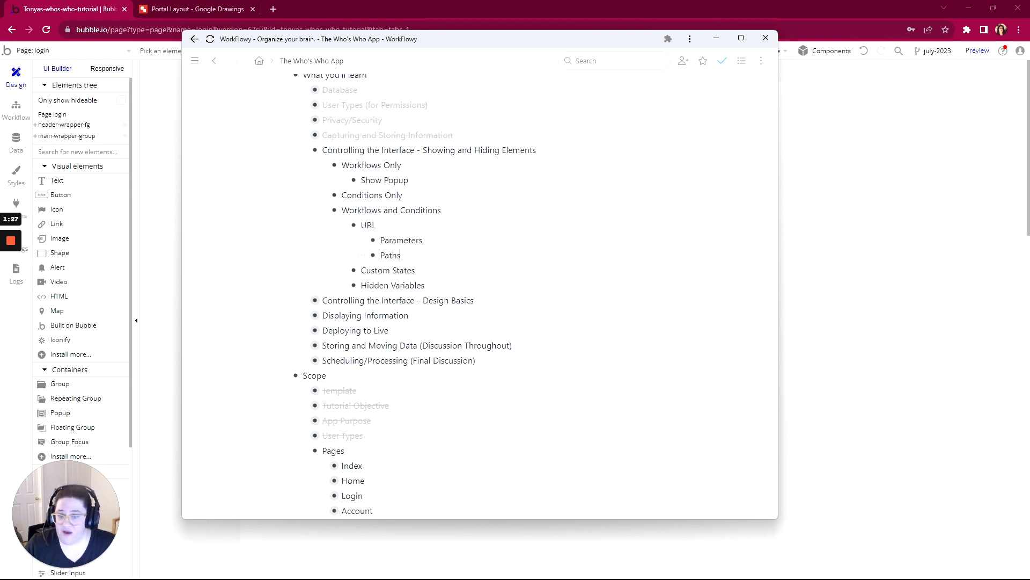
drag(423, 240, 380, 240)
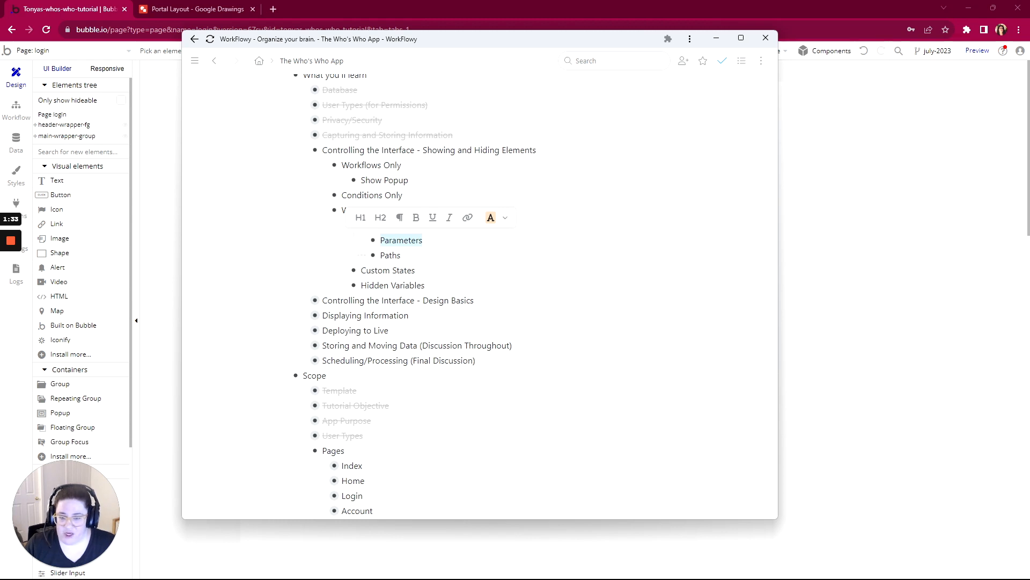
- Expand "Controlling the Interface - Design Basics" down to the page and group divisions, and view the Portal Layout drawing
scroll(408, 279, down, 1)
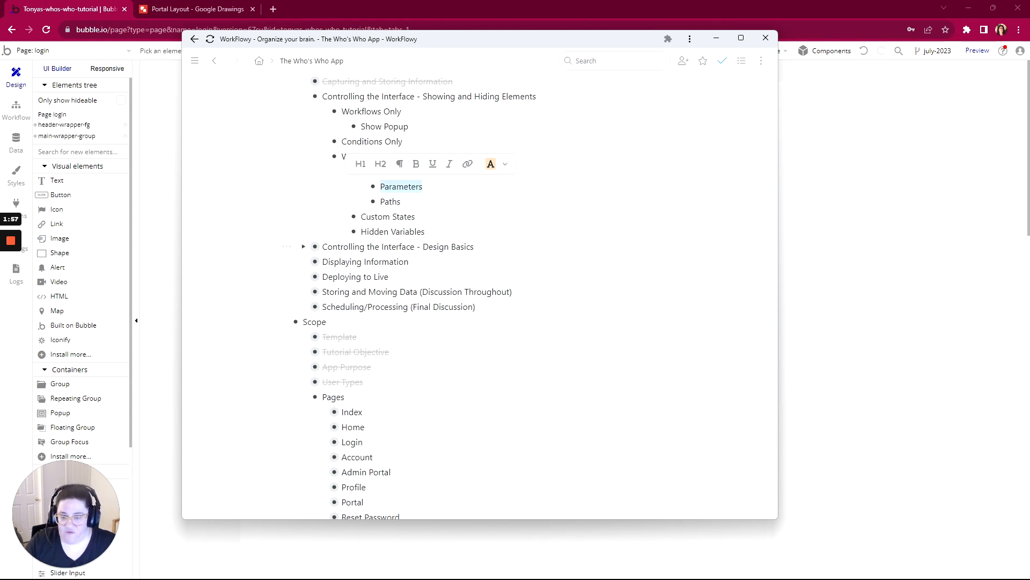
click(304, 246)
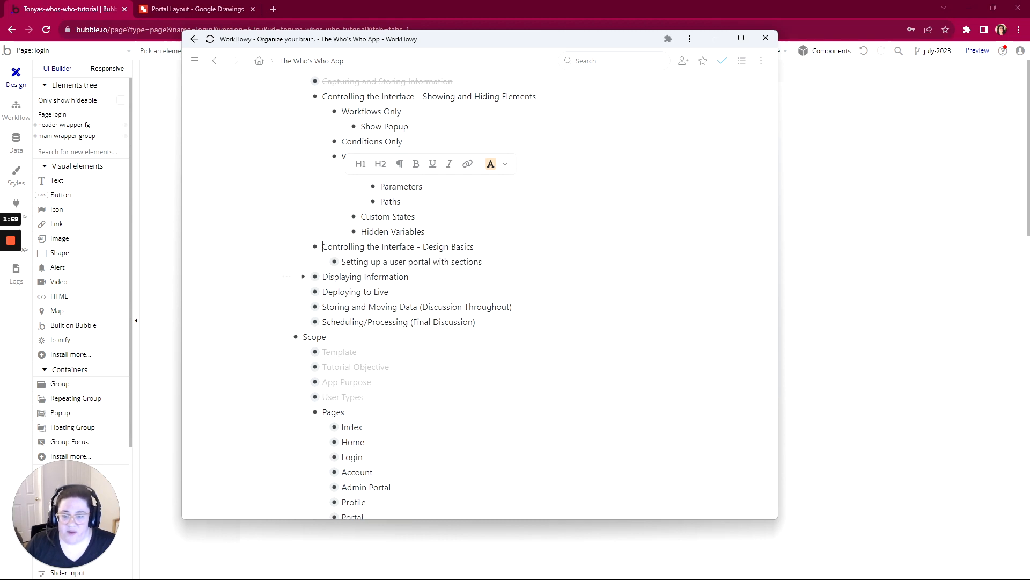
click(323, 262)
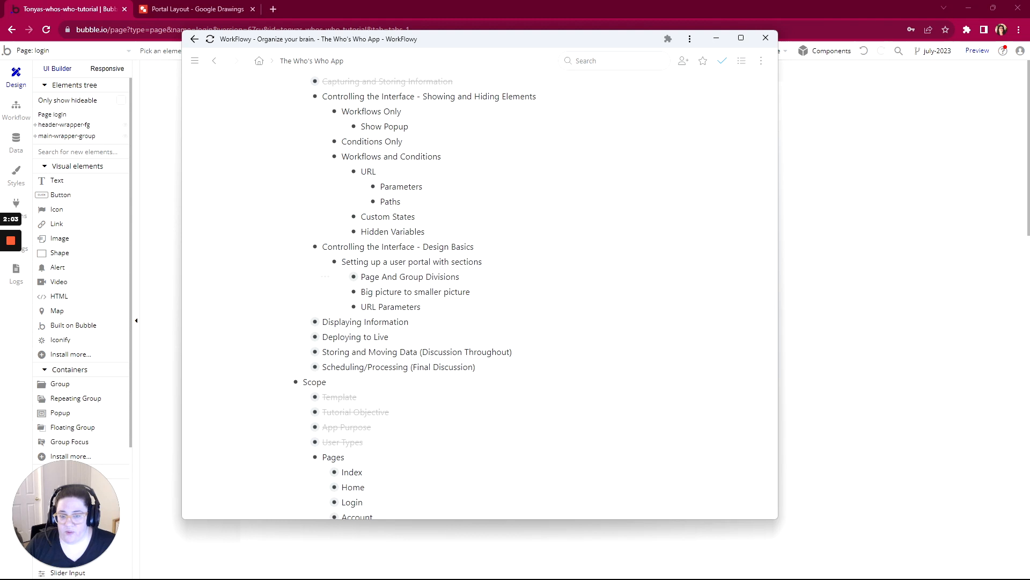
click(342, 277)
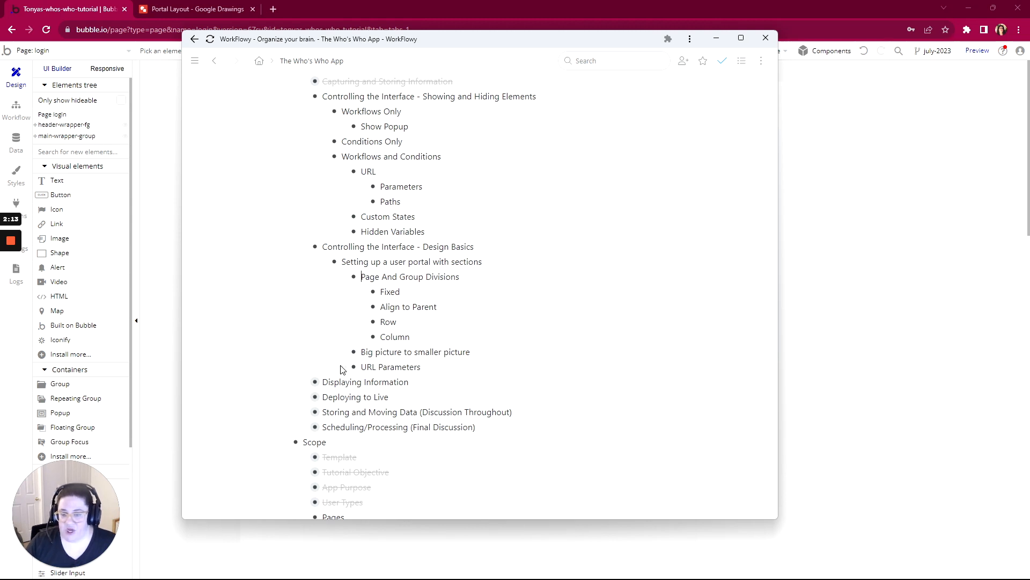
click(168, 12)
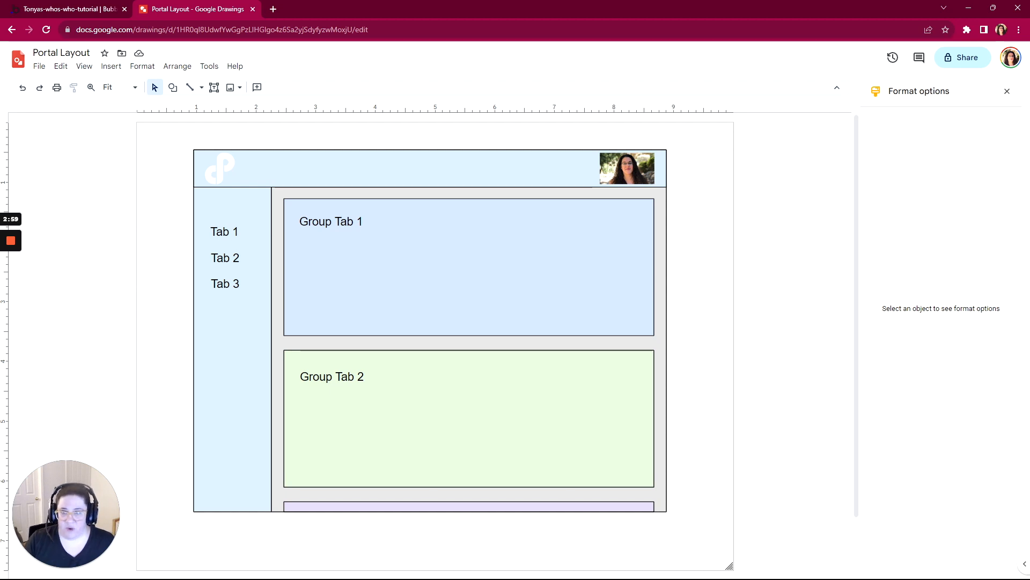
- Switch to the Bubble editor and create a new page named "design-primer"
click(90, 9)
click(54, 51)
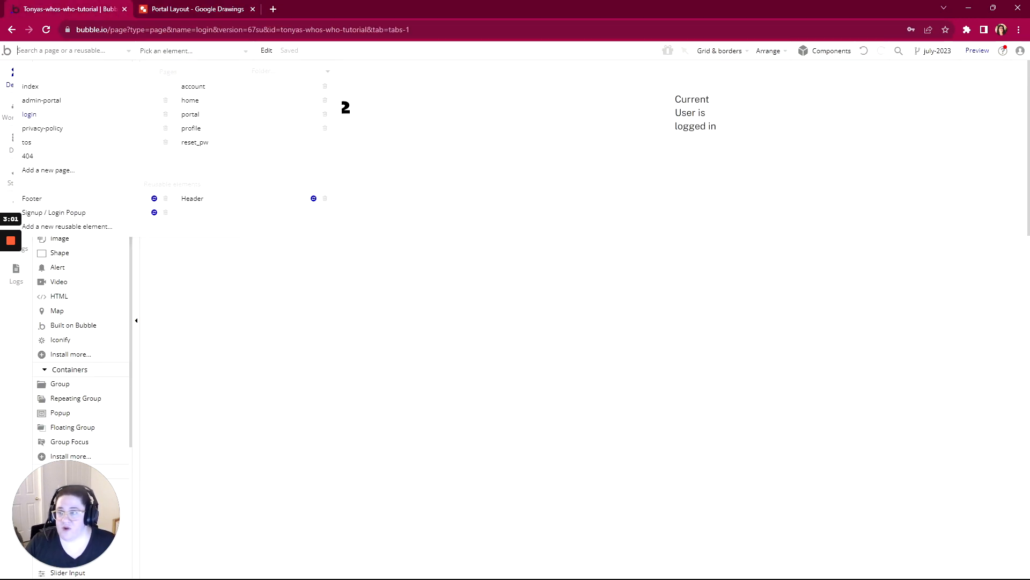
click(44, 170)
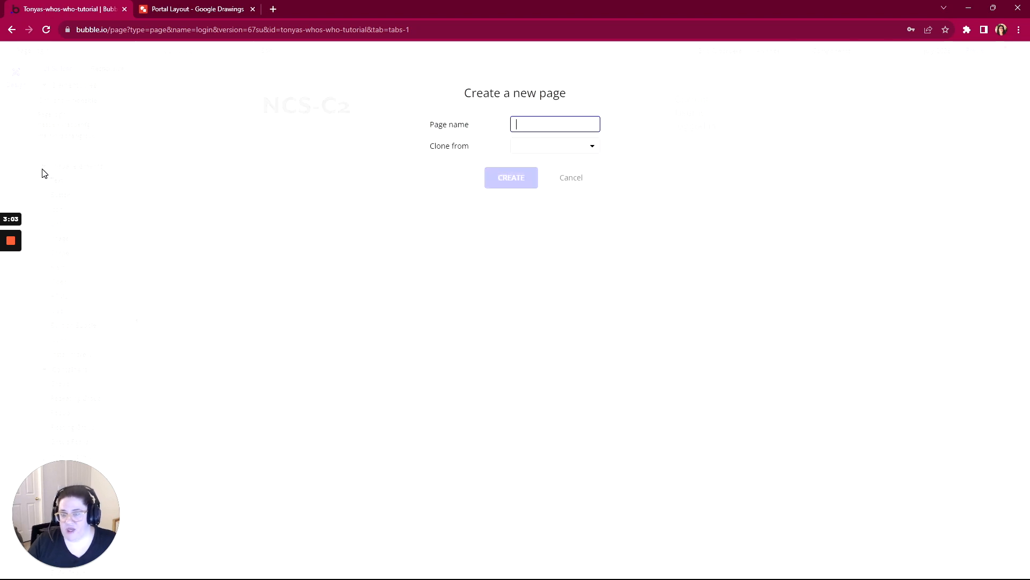
text(design)
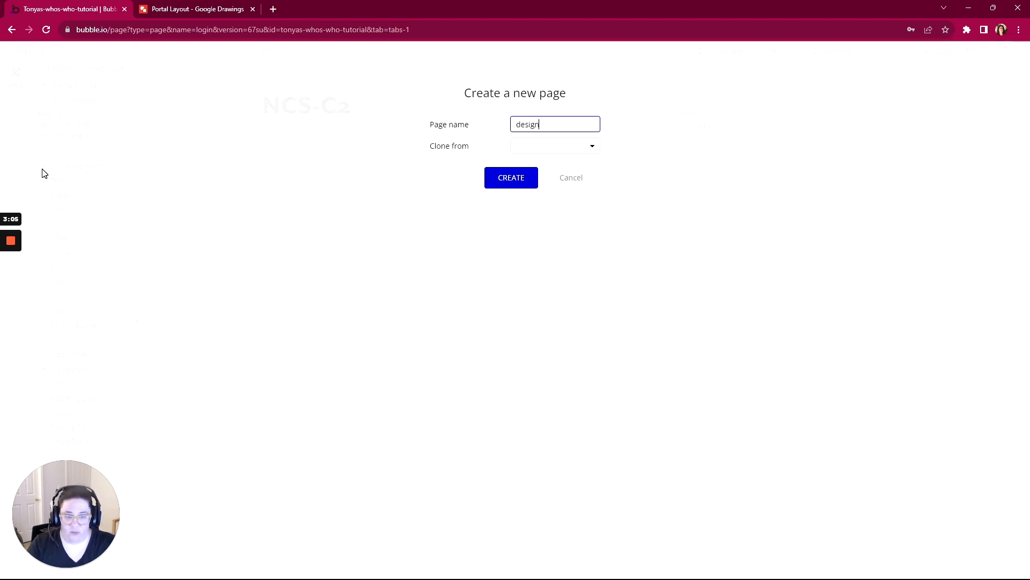
text(-system)
key(Return)
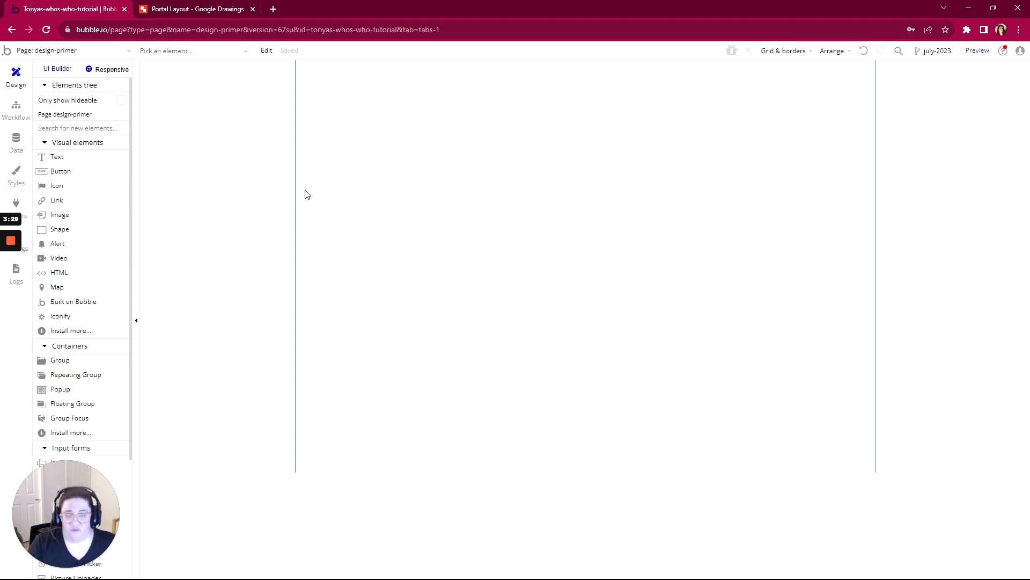
- Upgrade the design-primer page to the responsive engine
click(103, 74)
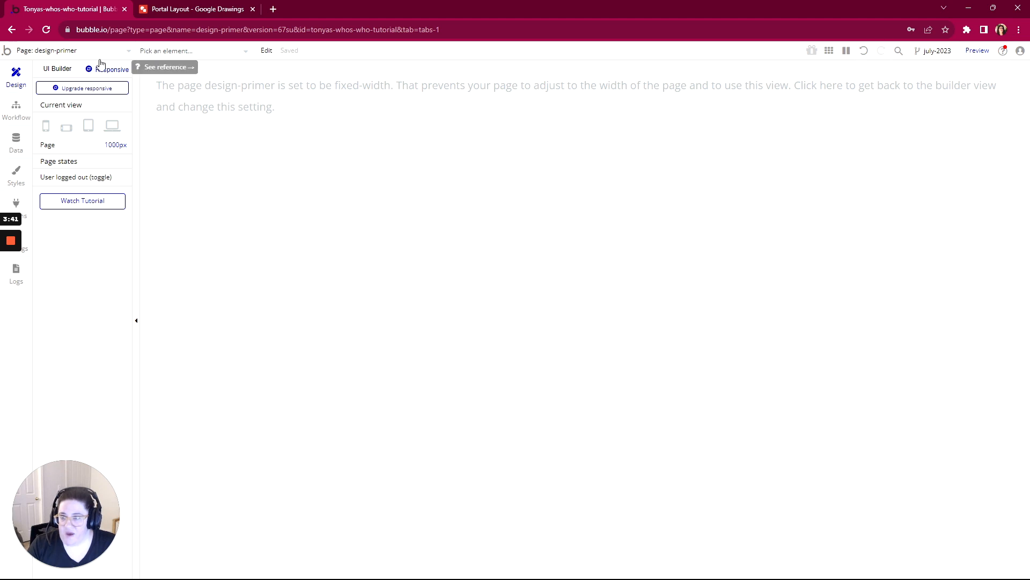
click(68, 89)
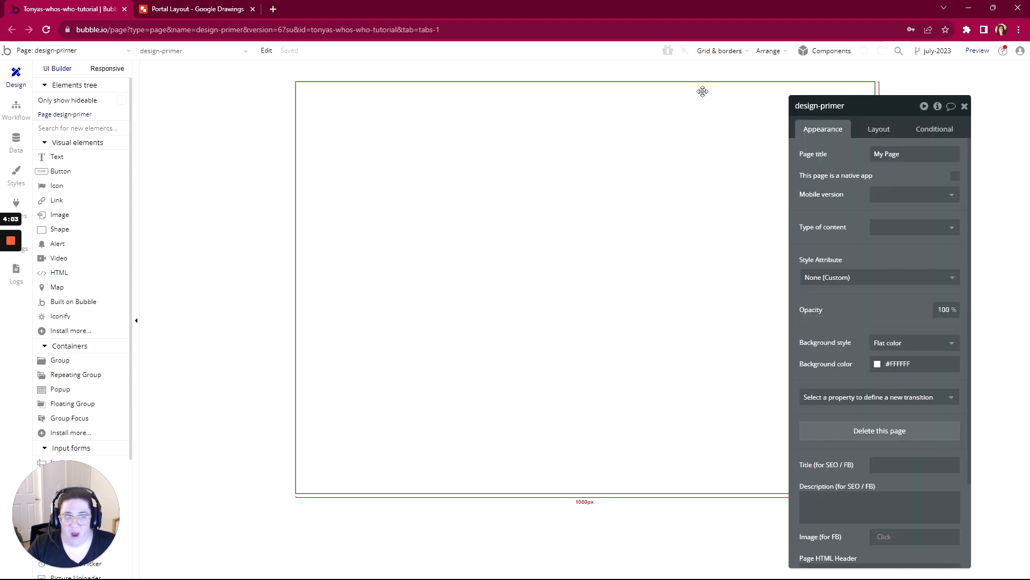
- Examine the container layout options in the design-primer page's layout properties
drag(889, 115, 712, 77)
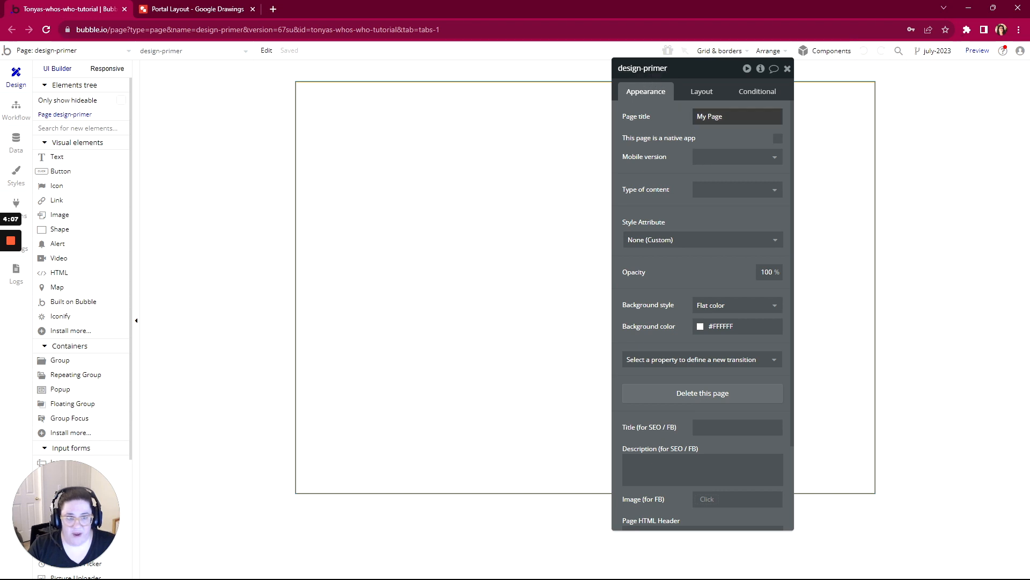
click(705, 91)
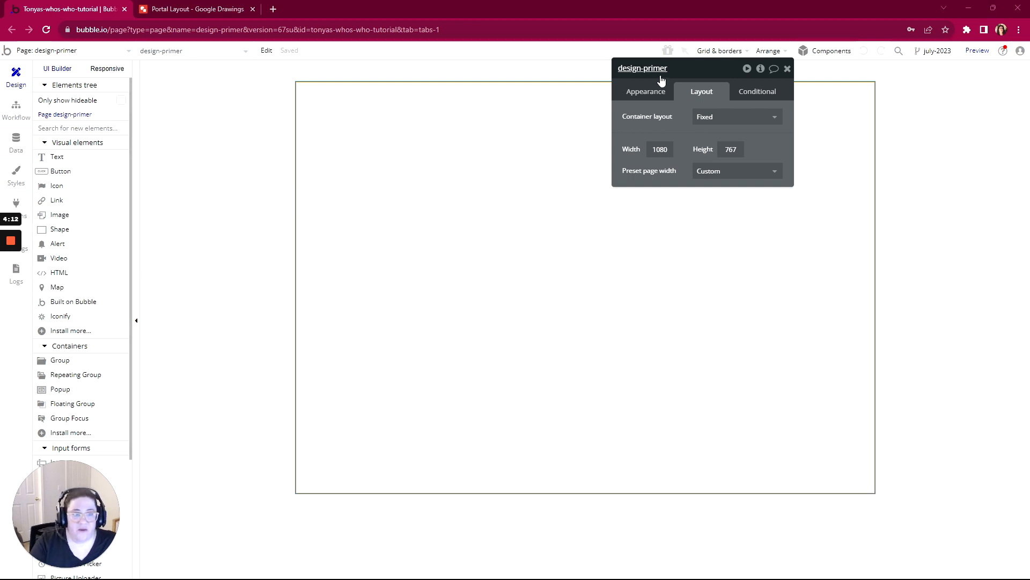
click(719, 117)
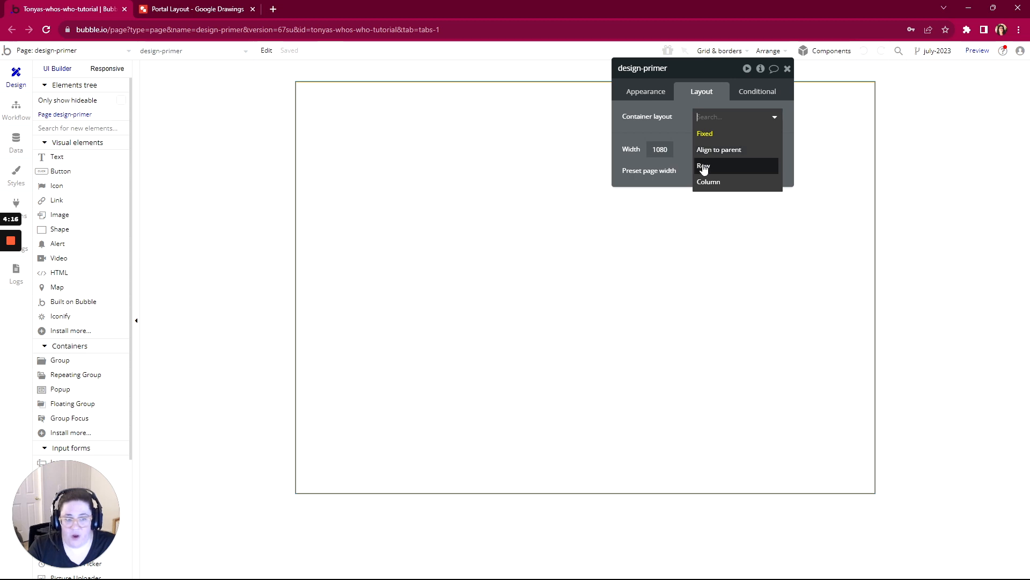
drag(708, 72, 887, 81)
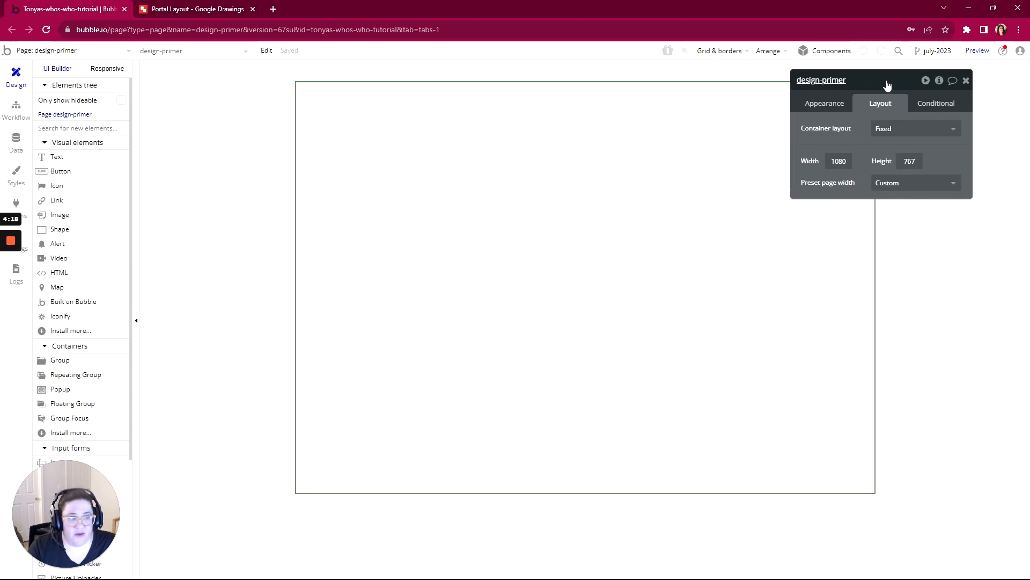
- Draw a button about 194 by 80 px near the page's upper-left corner and scatter five copies of it across the page
click(60, 176)
click(339, 118)
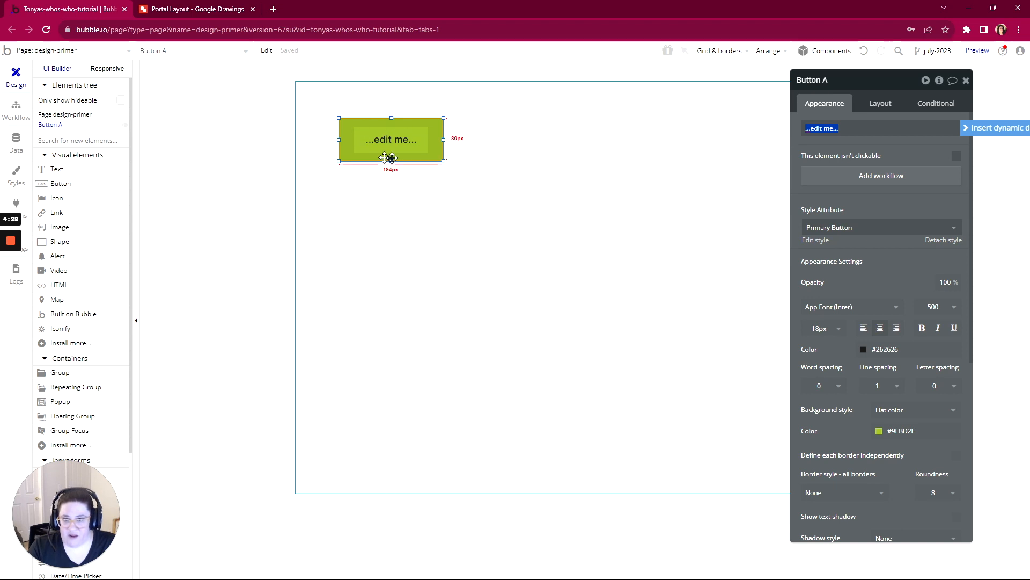
click(394, 139)
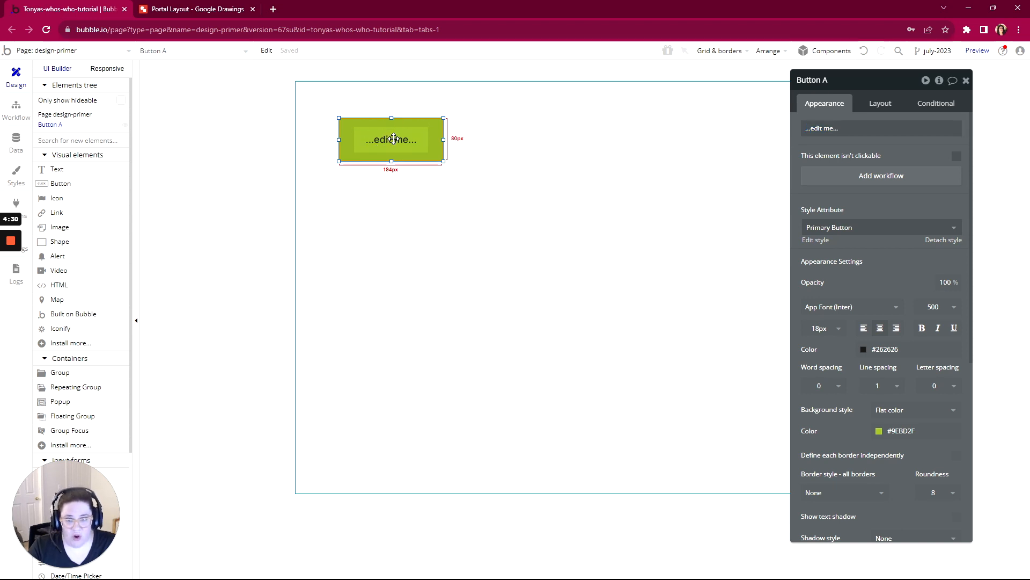
key(ctrl+c)
key(ctrl+v)
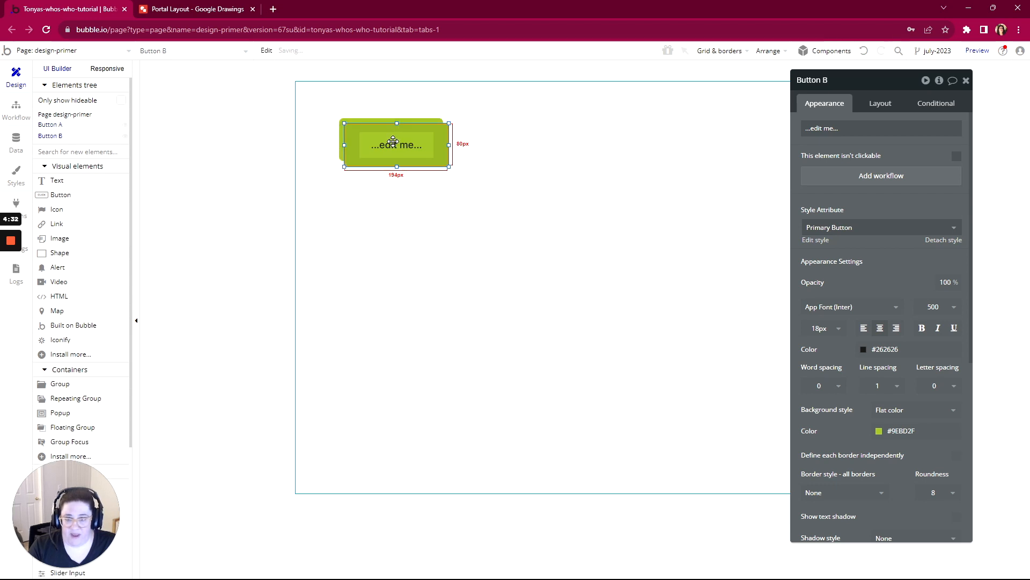
drag(394, 139, 574, 262)
key(ctrl+v)
key(ctrl+v)
key(ctrl+v)
key(ctrl+v)
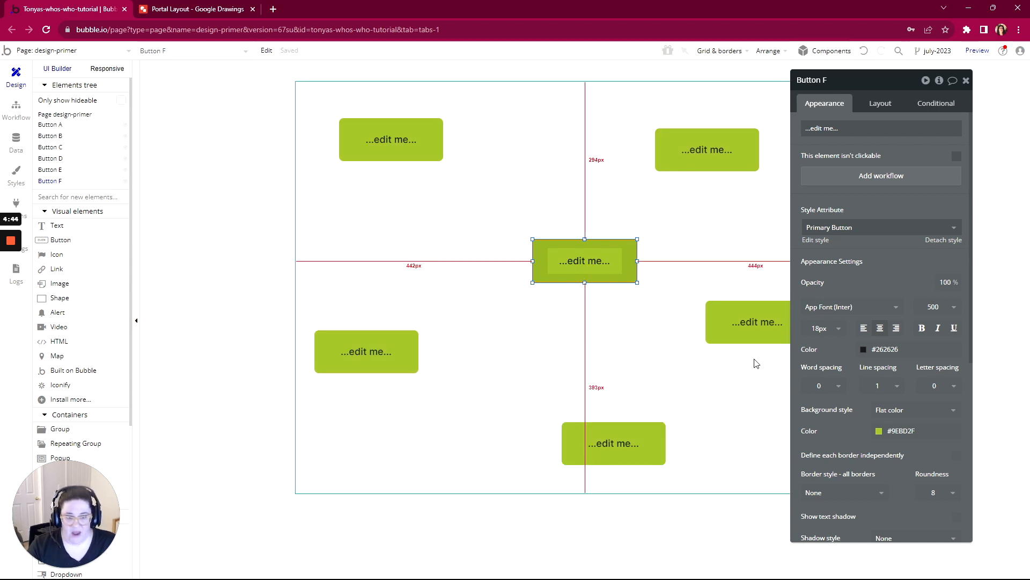
- Preview the design-primer page and narrow the browser window to check how the fixed layout responds, restoring the window to full size
drag(874, 82, 941, 75)
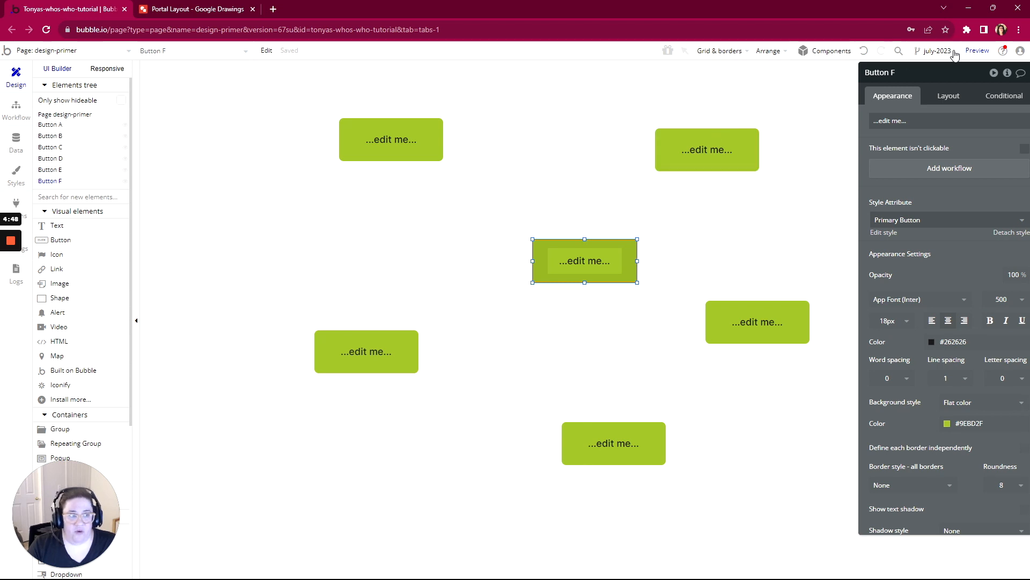
click(974, 51)
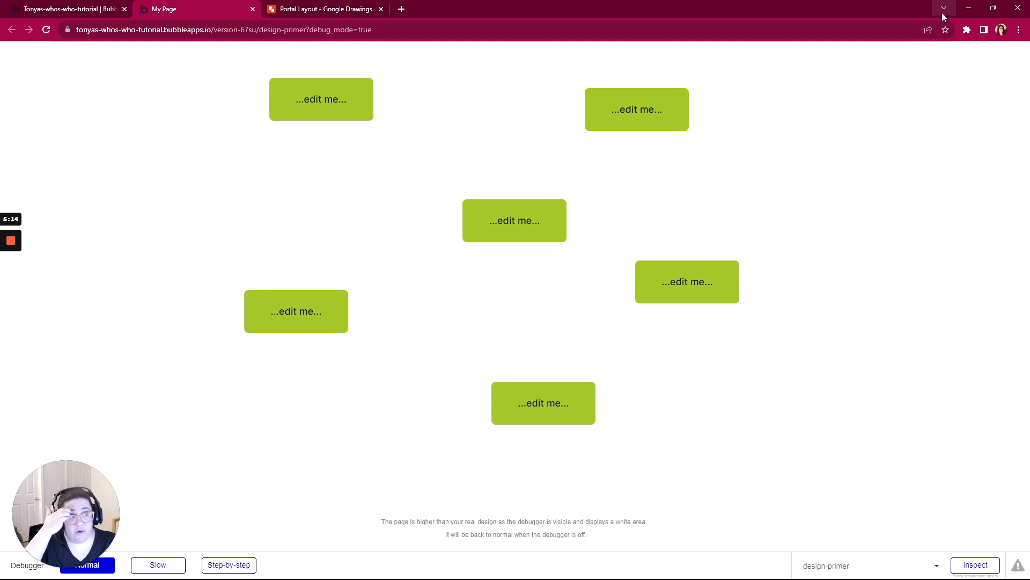
click(992, 13)
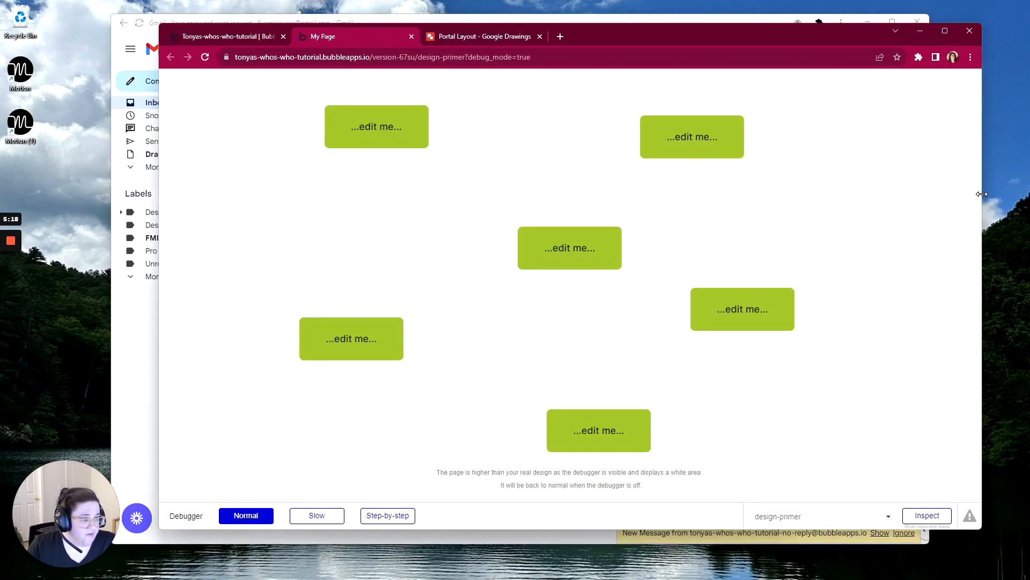
drag(982, 193, 837, 274)
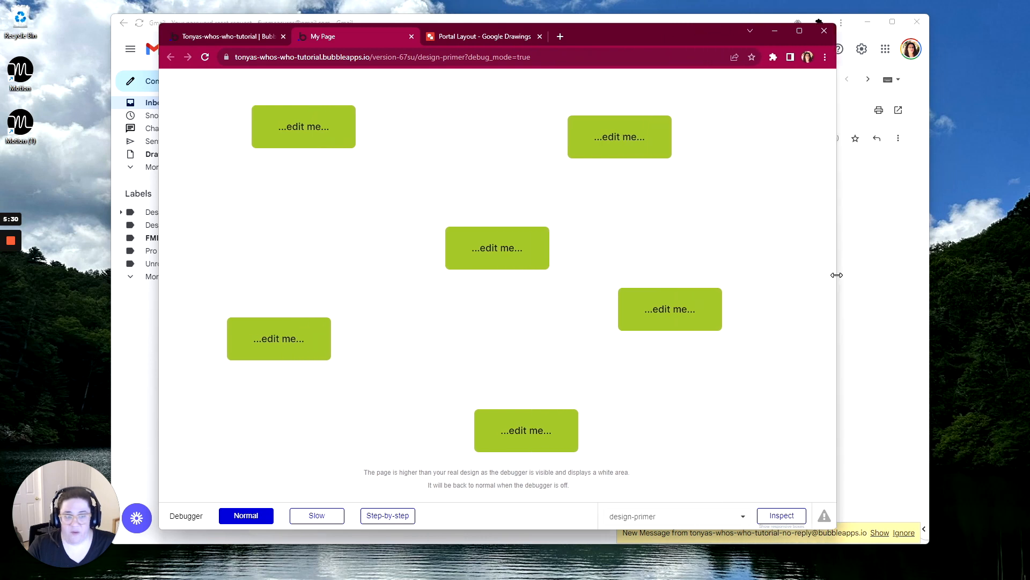
click(804, 30)
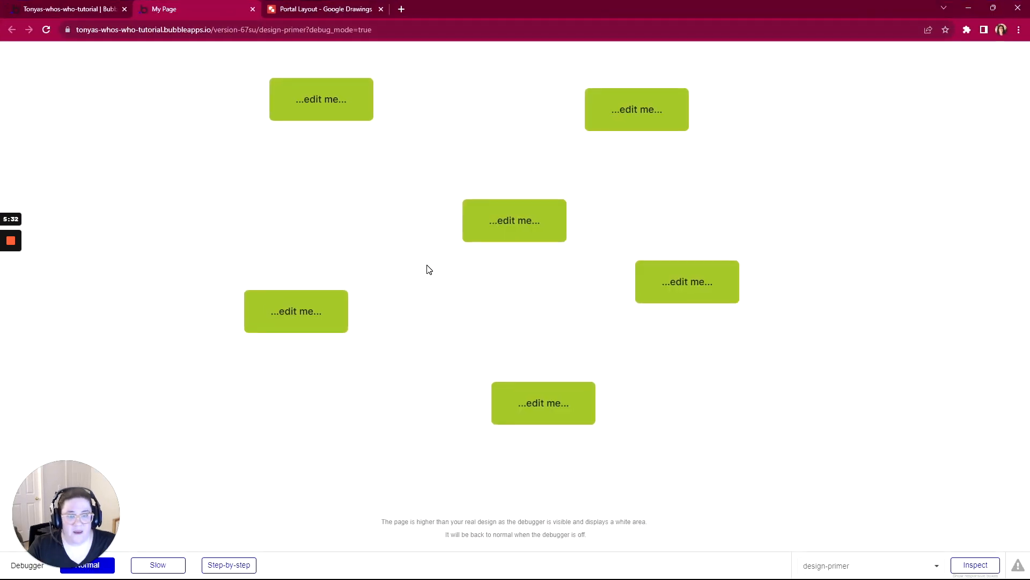
- Return to the Bubble editor and set the design-primer page's container layout to Align to parent
click(64, 10)
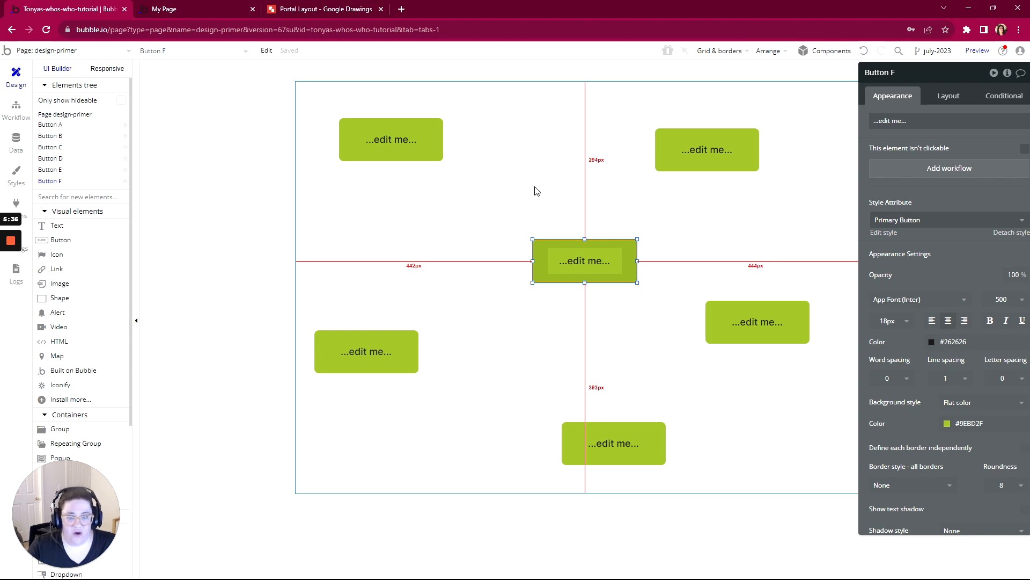
click(960, 99)
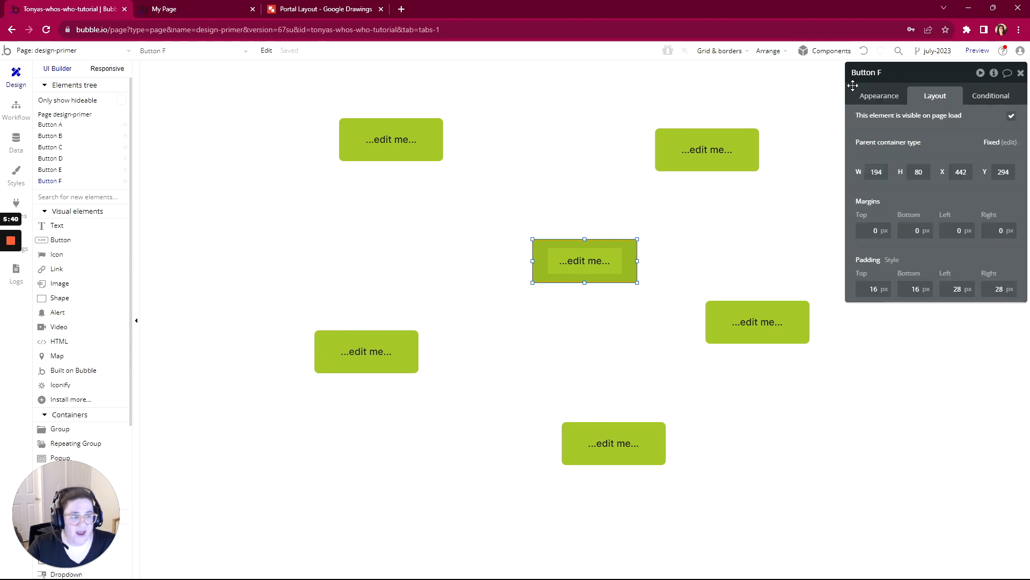
click(754, 72)
click(951, 122)
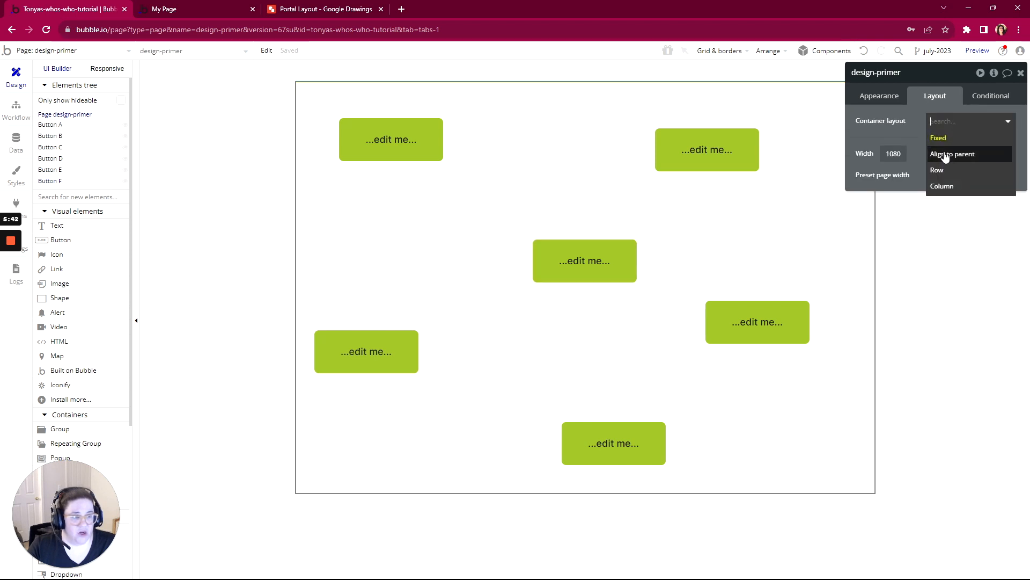
click(945, 156)
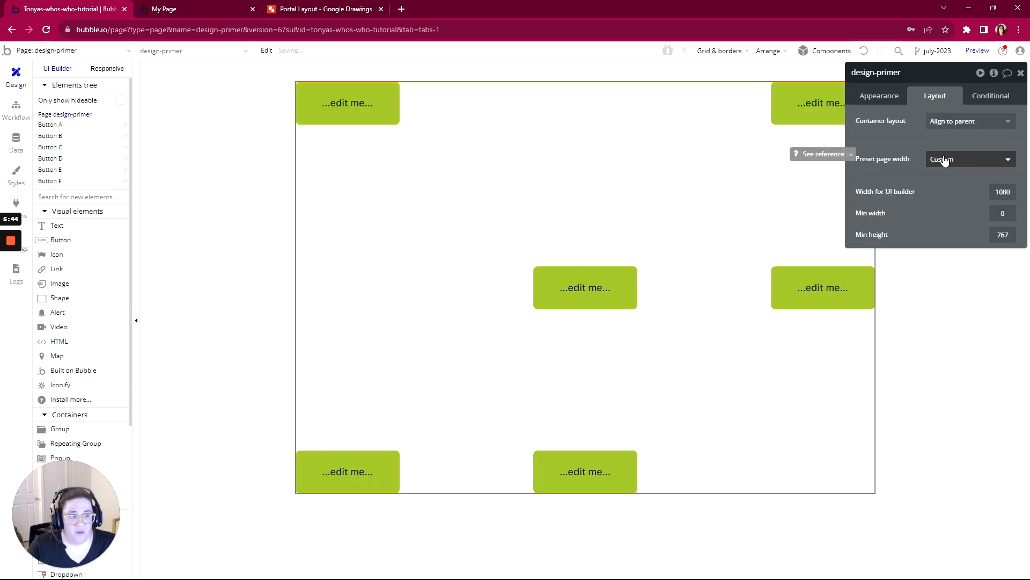
click(865, 52)
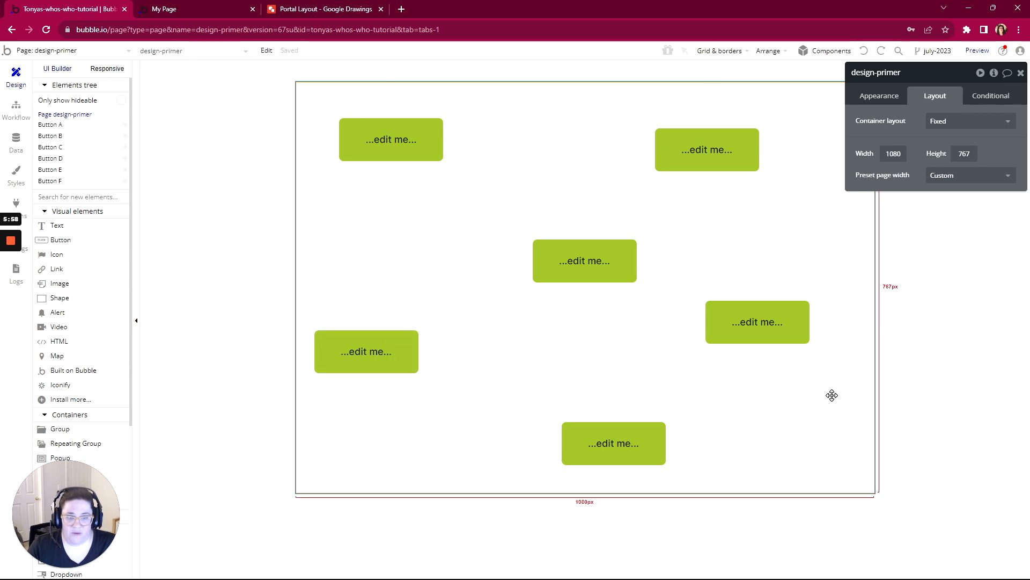
click(939, 121)
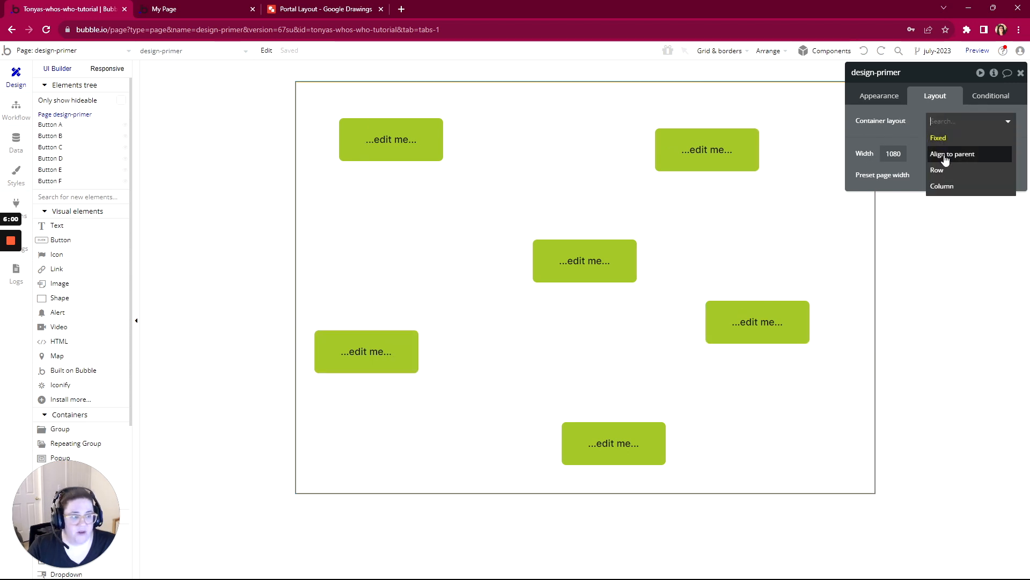
click(944, 159)
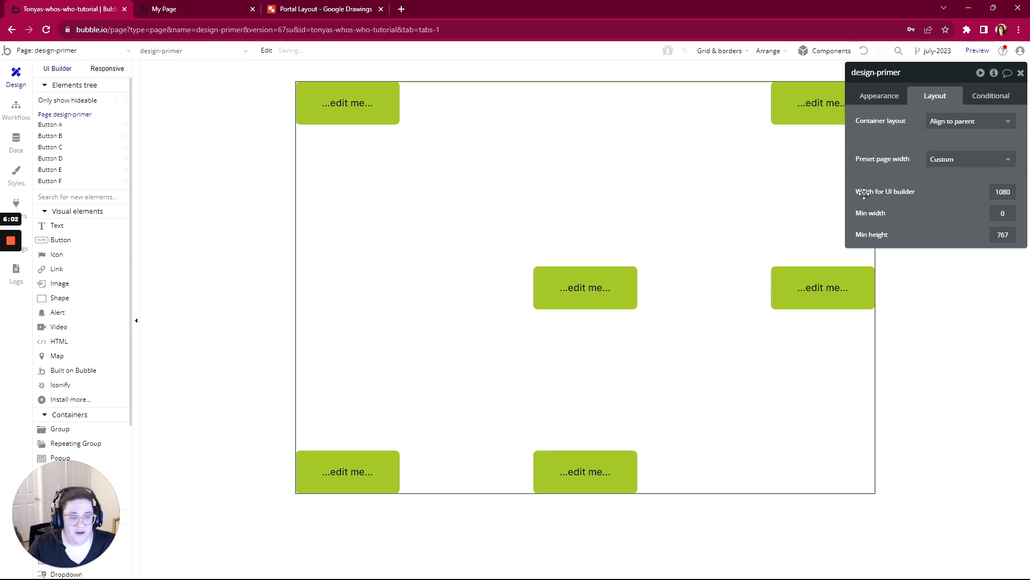
- Examine the parent alignment settings of Buttons A, C, D and B in their layout properties
click(344, 97)
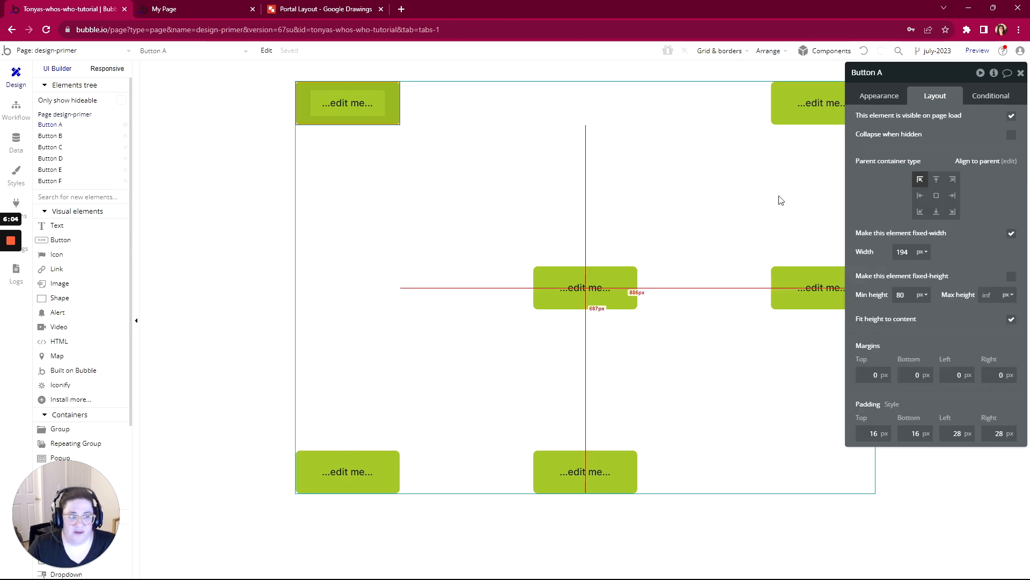
click(840, 112)
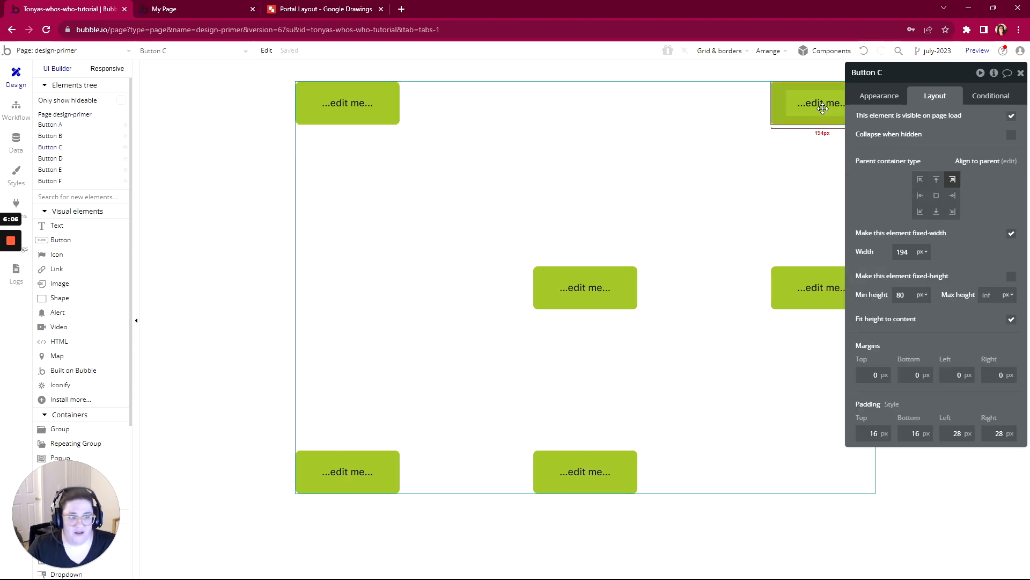
click(597, 301)
click(952, 195)
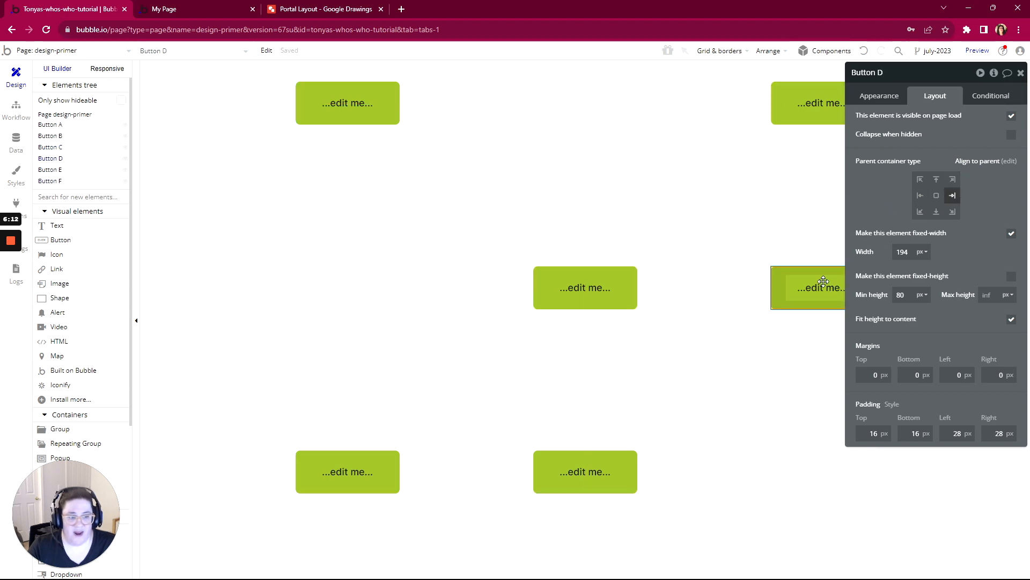
click(395, 478)
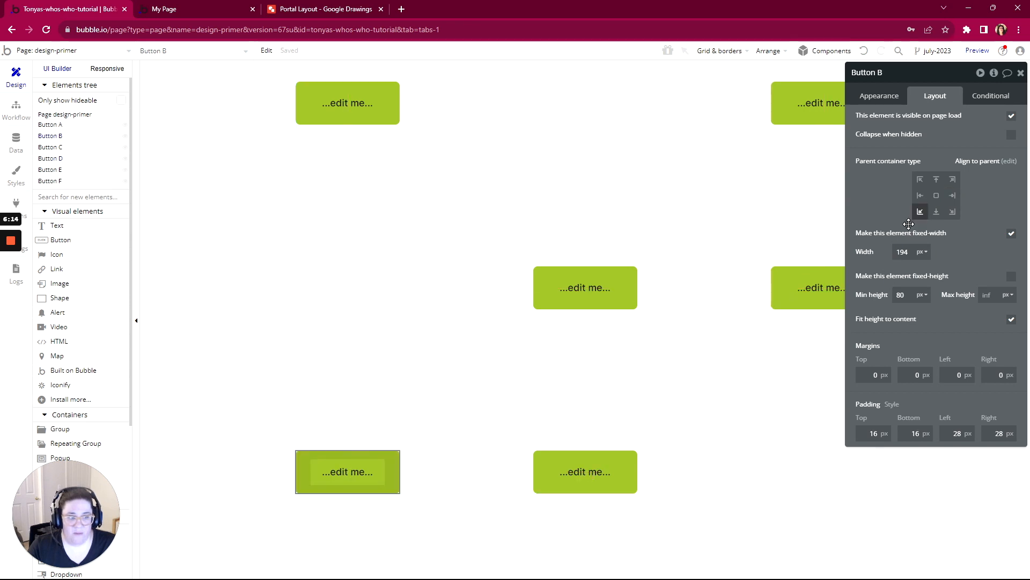
- Try aligning Button E to the top-left of its parent, on top of Button A, and undo the change
click(612, 467)
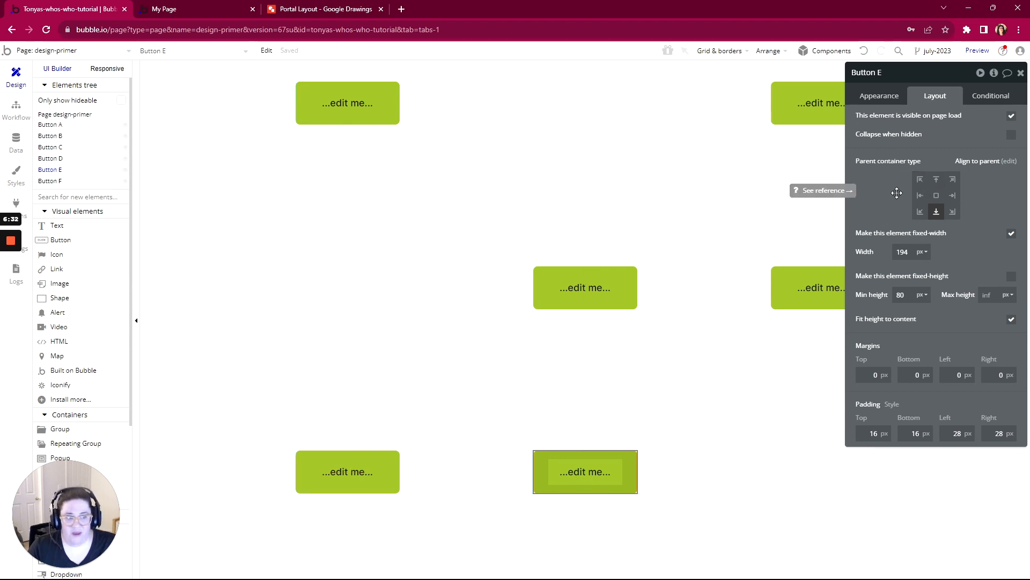
click(918, 181)
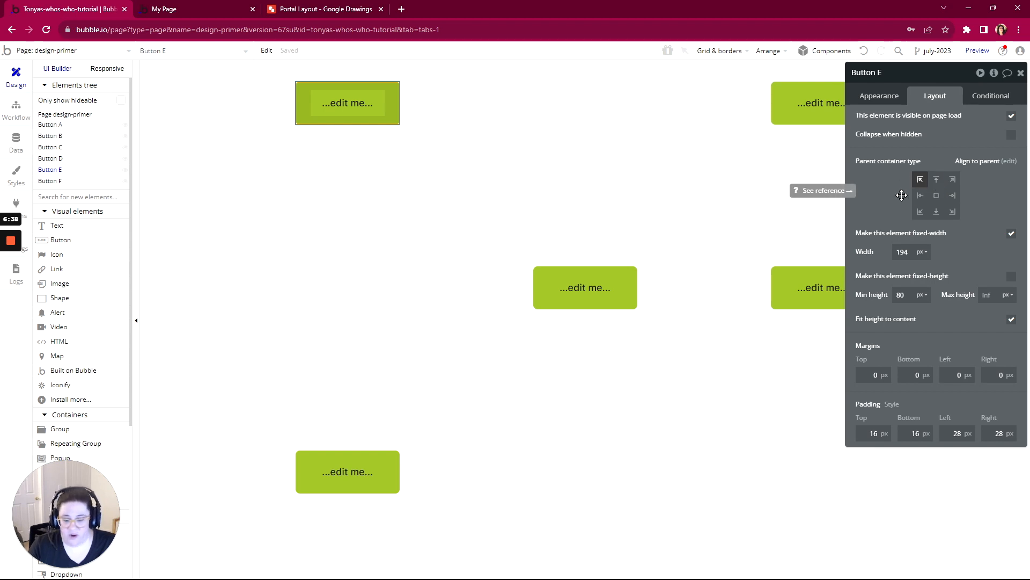
click(863, 52)
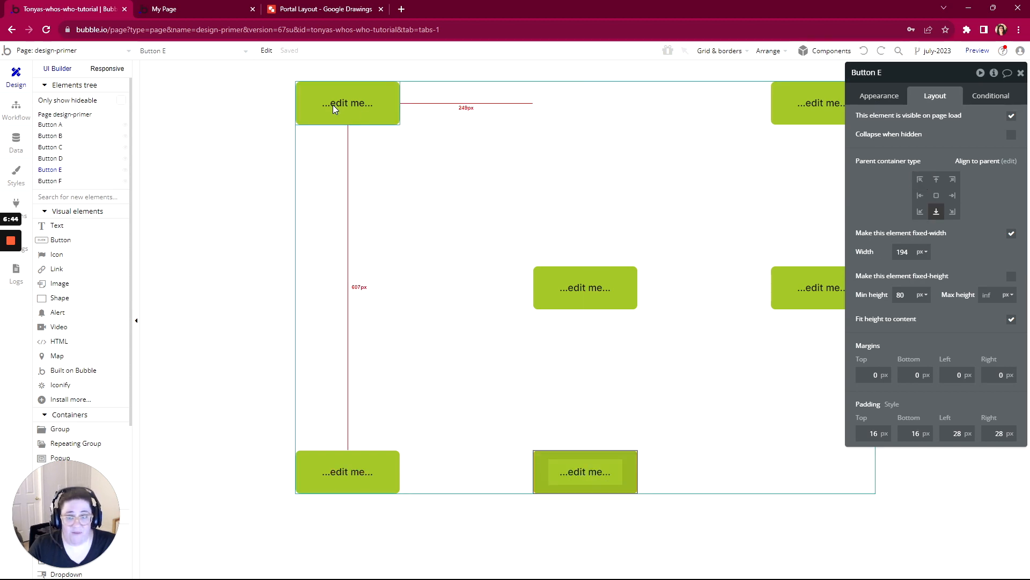
click(922, 182)
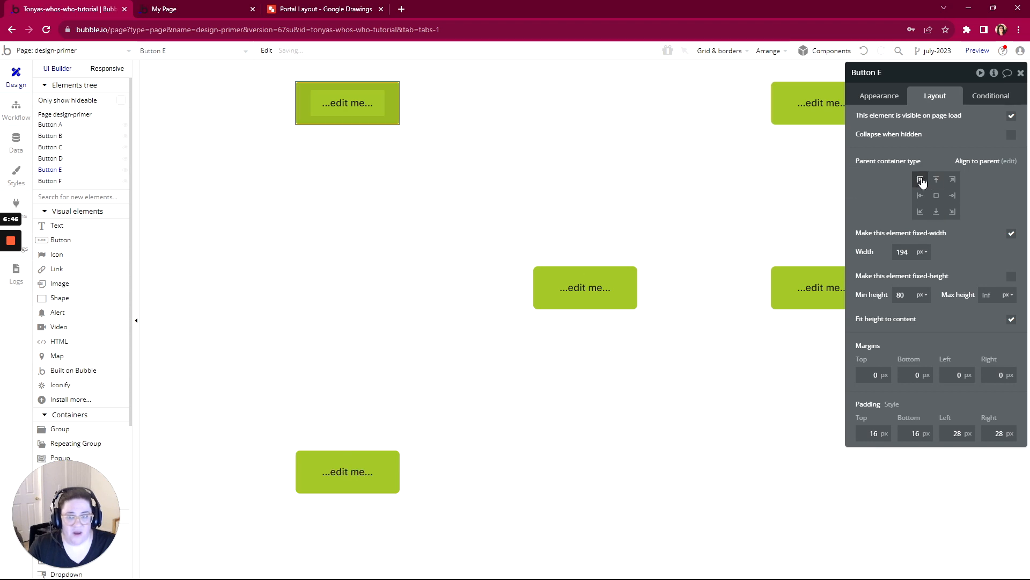
drag(346, 104, 354, 164)
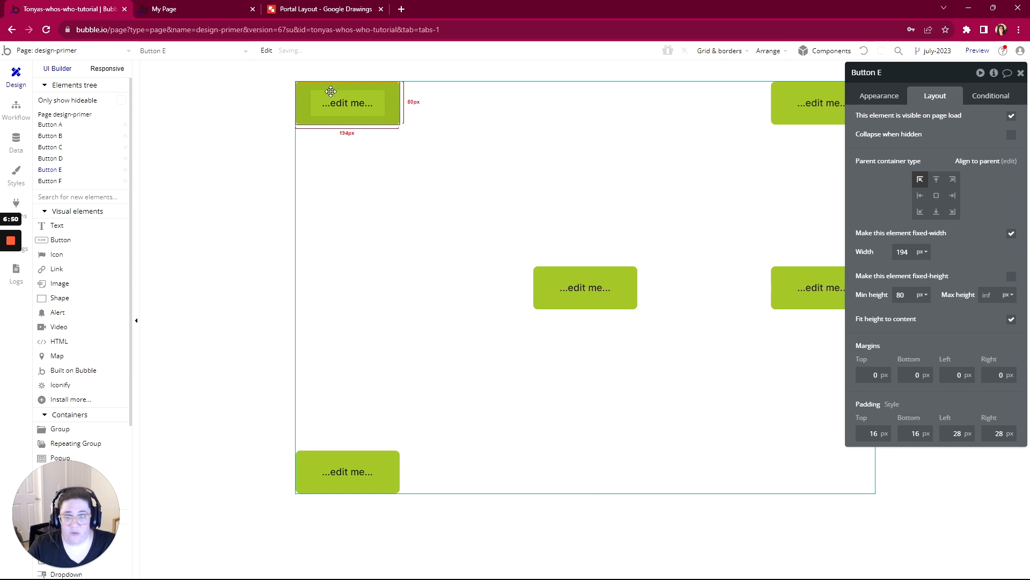
click(865, 52)
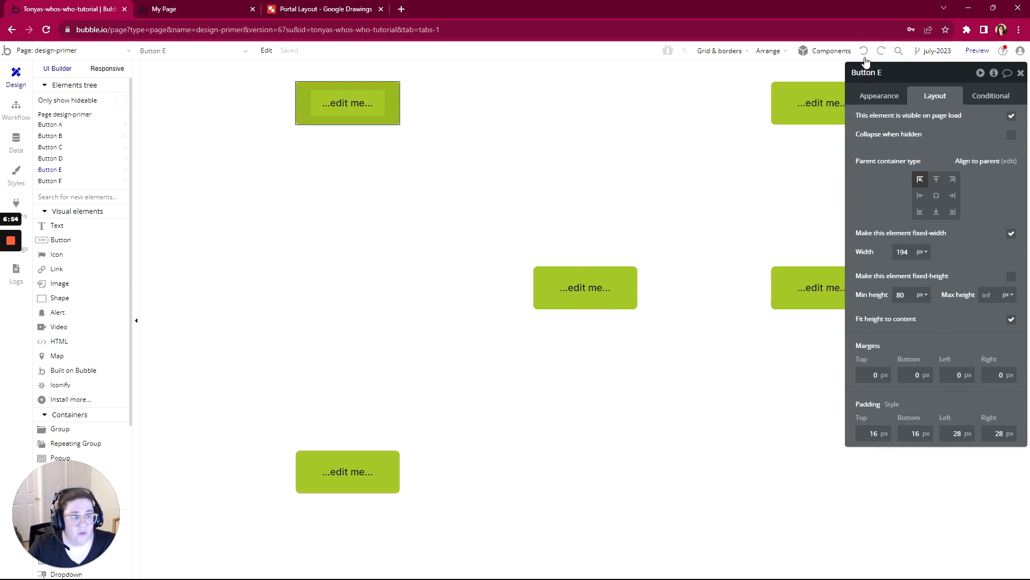
- Switch to the design-primer preview and reload it without the debug_mode=true parameter in its address
click(221, 8)
click(332, 56)
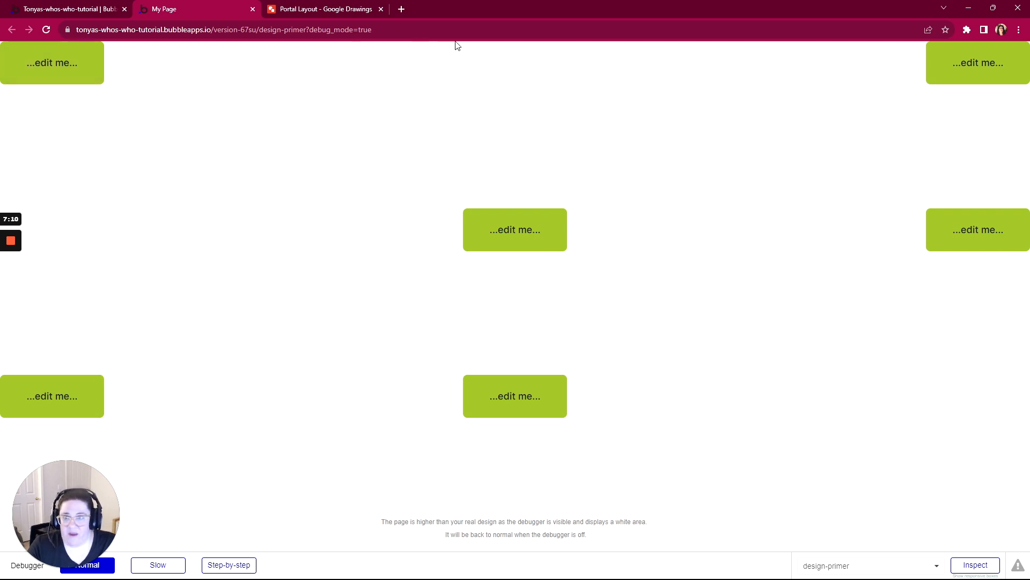
drag(373, 29, 306, 30)
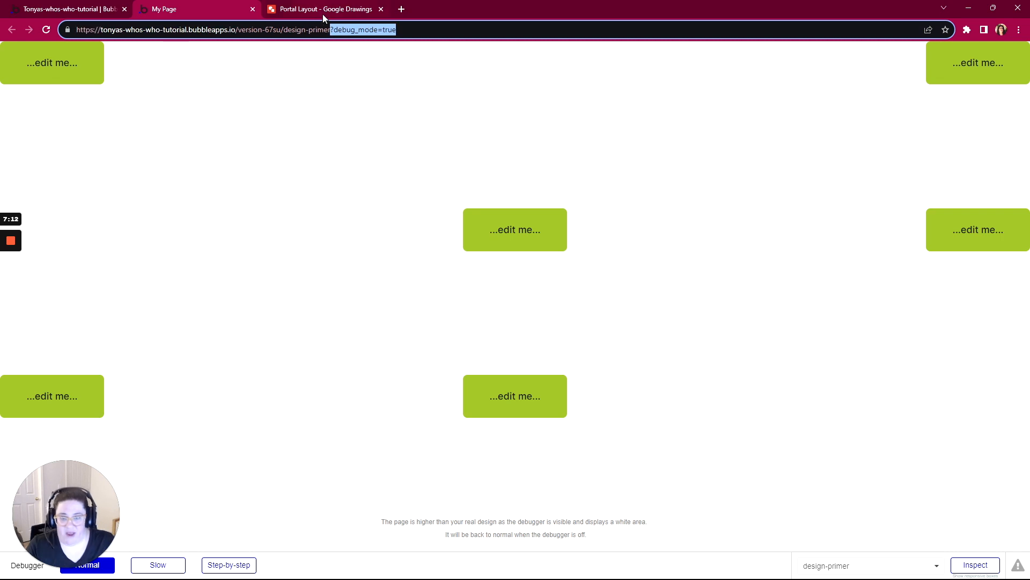
key(BackSpace)
key(Return)
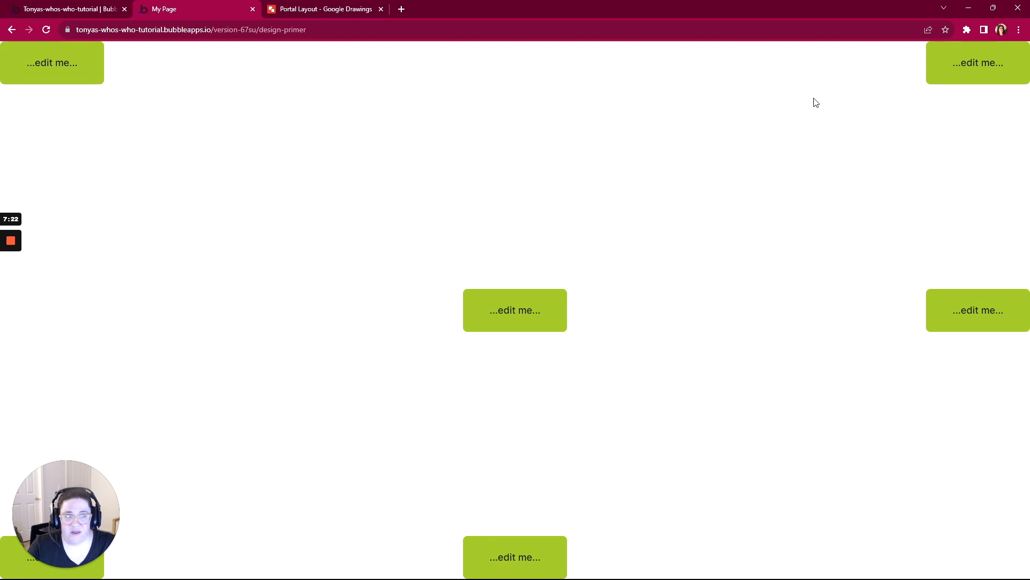
- Resize the preview's browser window to check how the Align to parent buttons respond, and restore it to full size
click(993, 8)
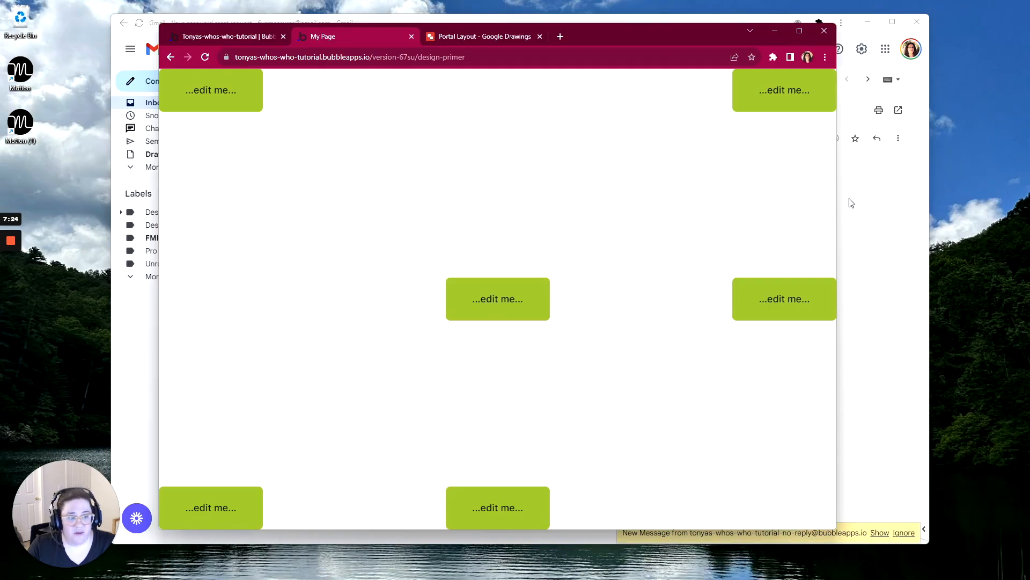
drag(839, 199, 953, 250)
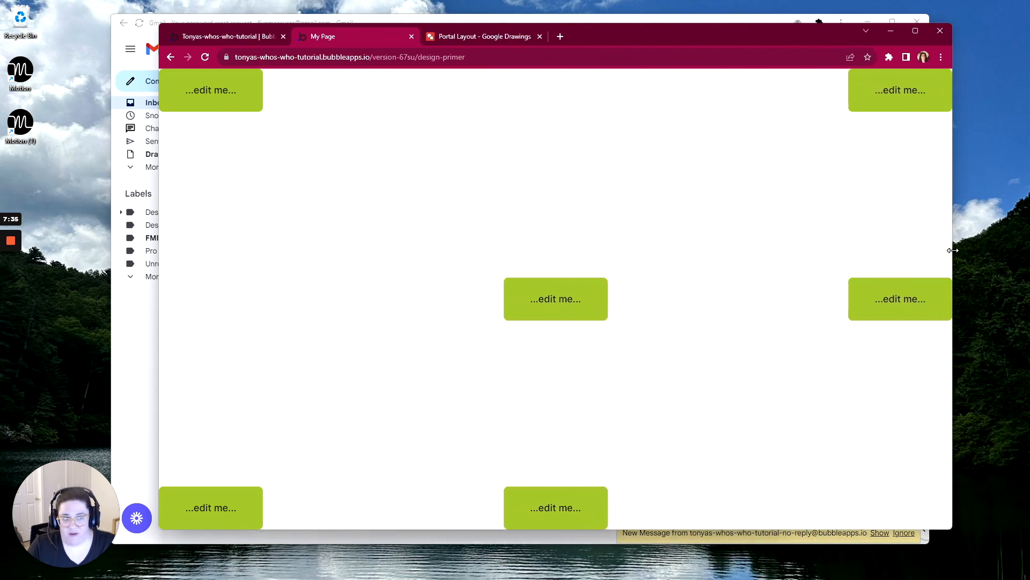
click(915, 31)
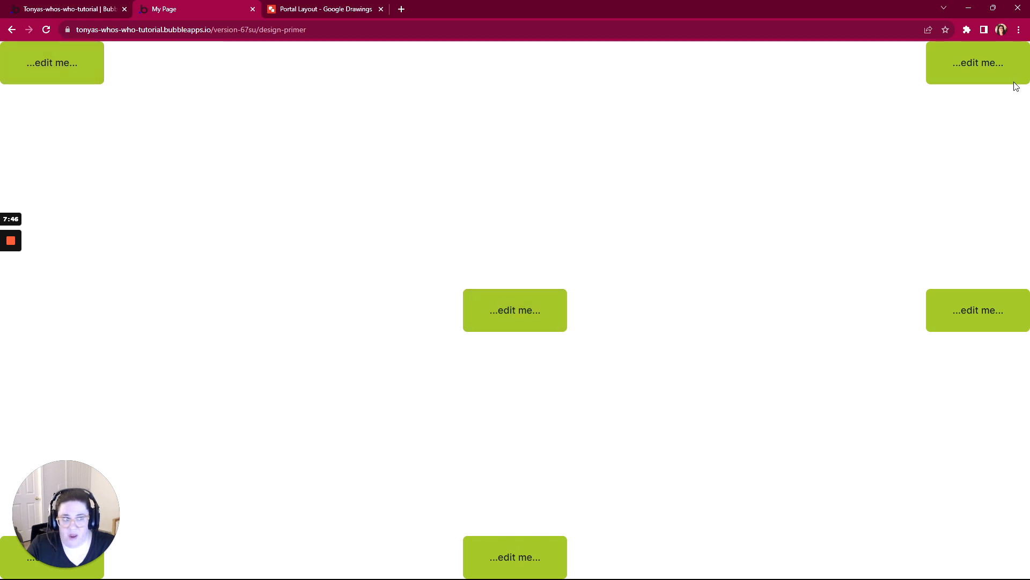
- Return to the Bubble editor, set the design-primer page's container layout to Row, and reload the editor
click(94, 12)
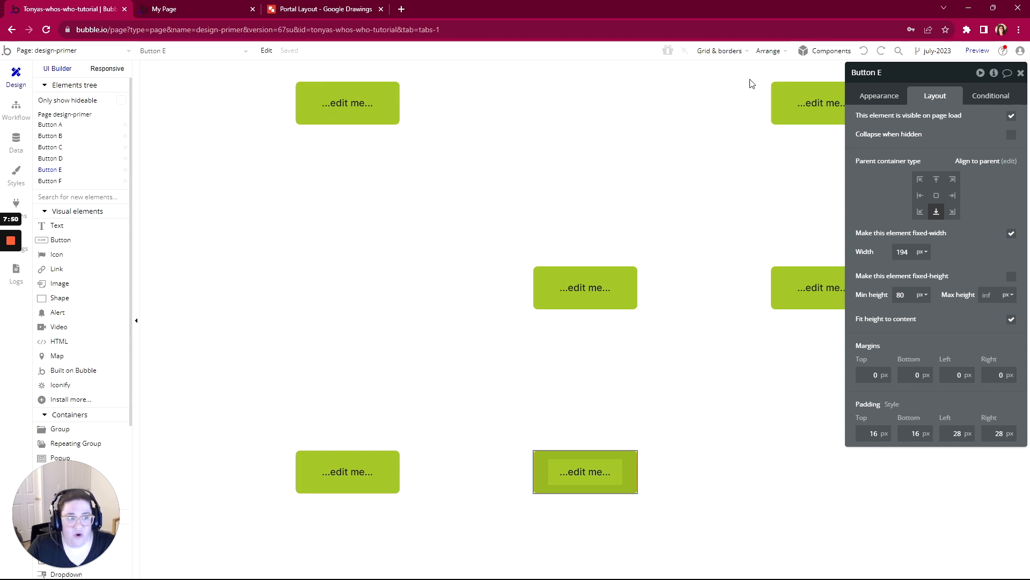
click(247, 193)
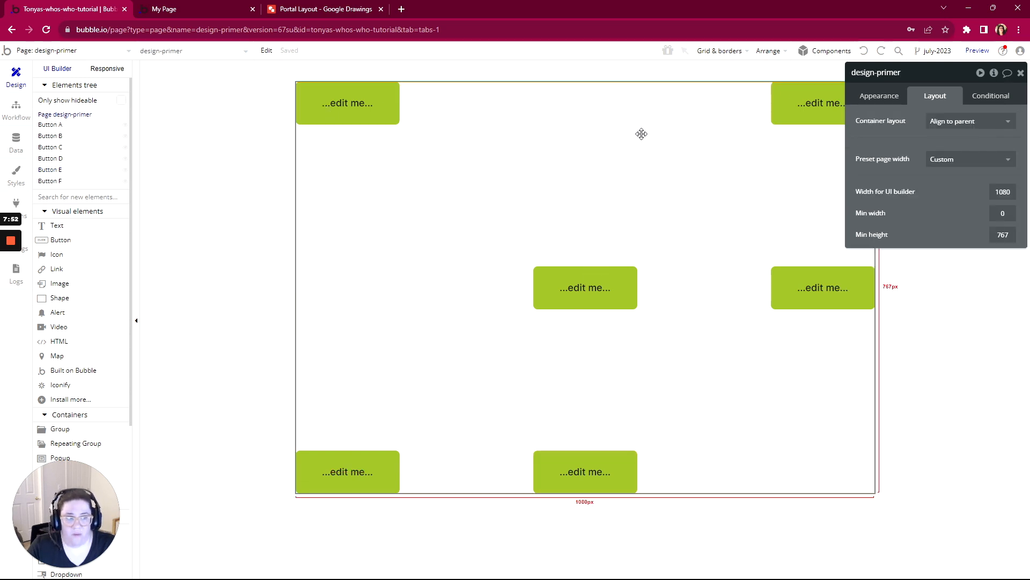
click(947, 122)
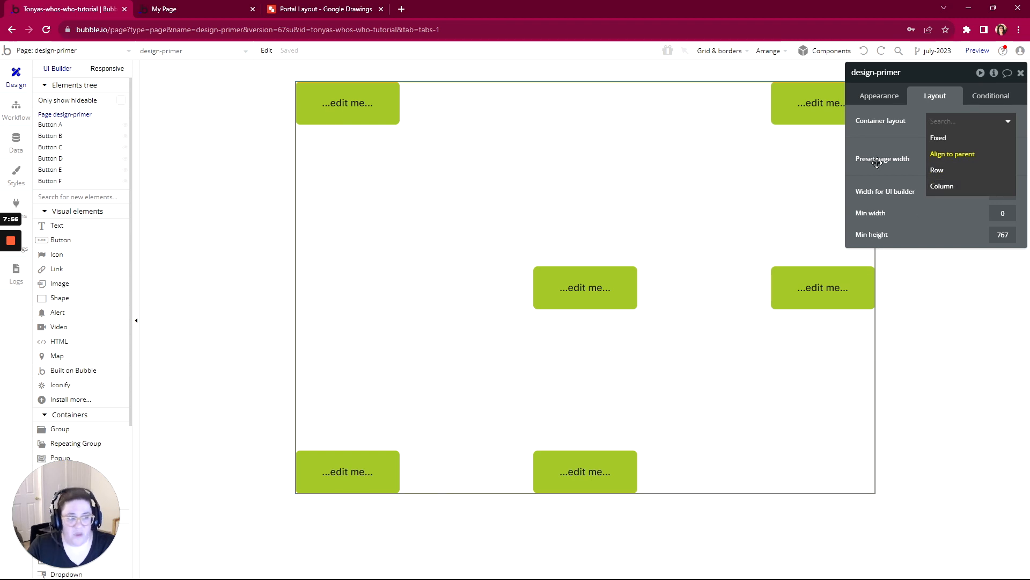
click(938, 171)
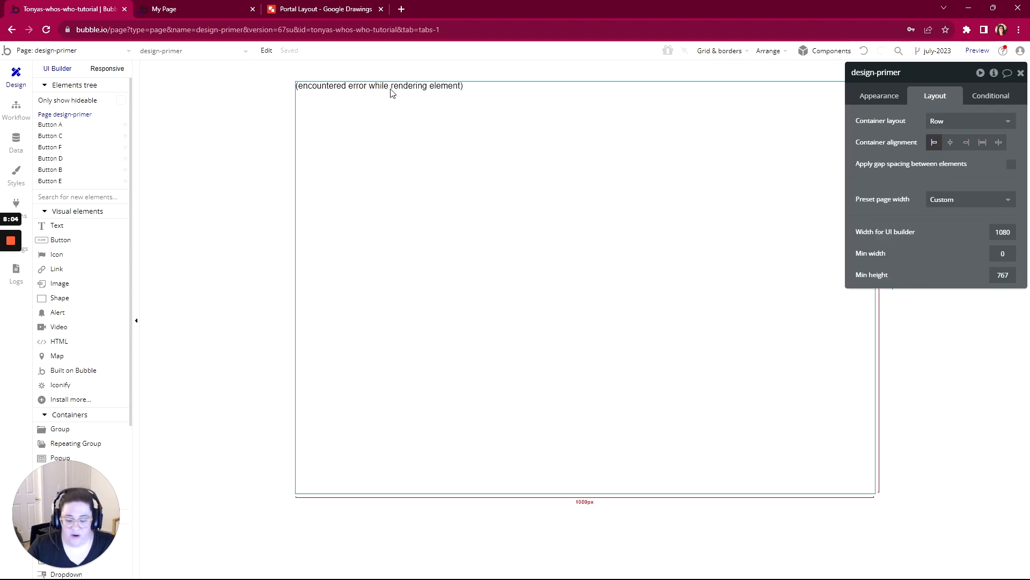
key(F5)
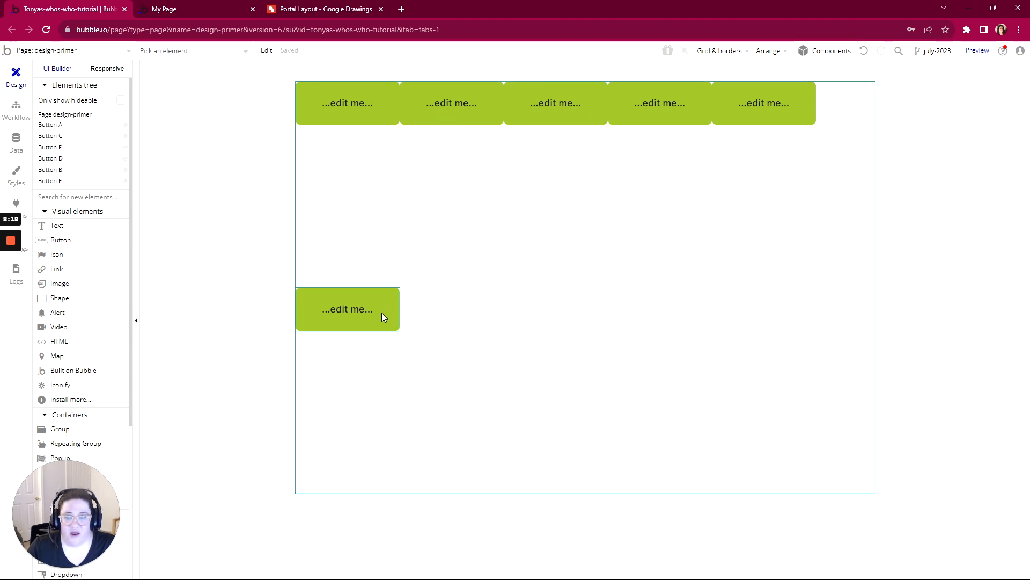
- Select all six buttons on the page and set their fixed width to 100 px
click(336, 104)
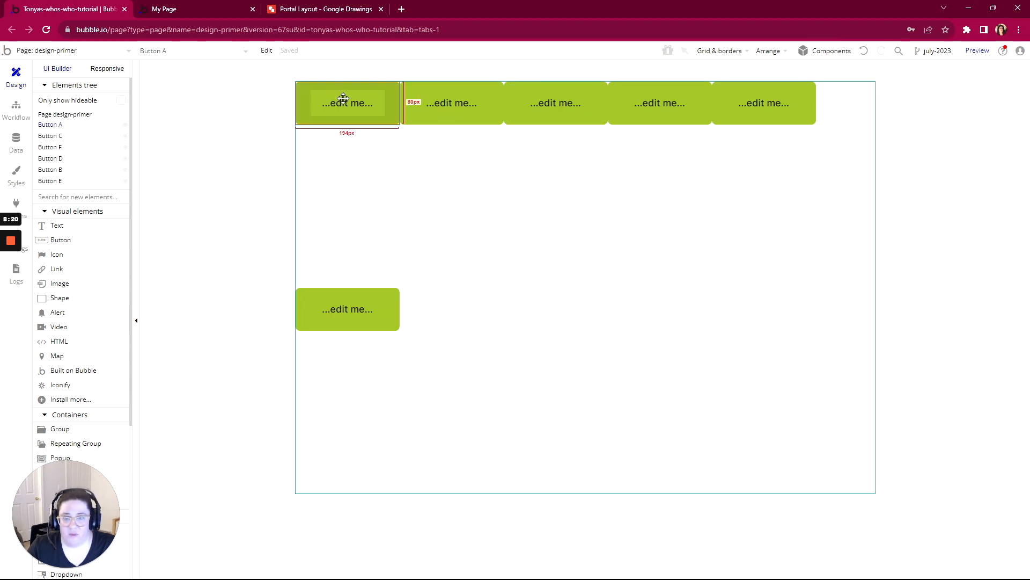
double_click(348, 100)
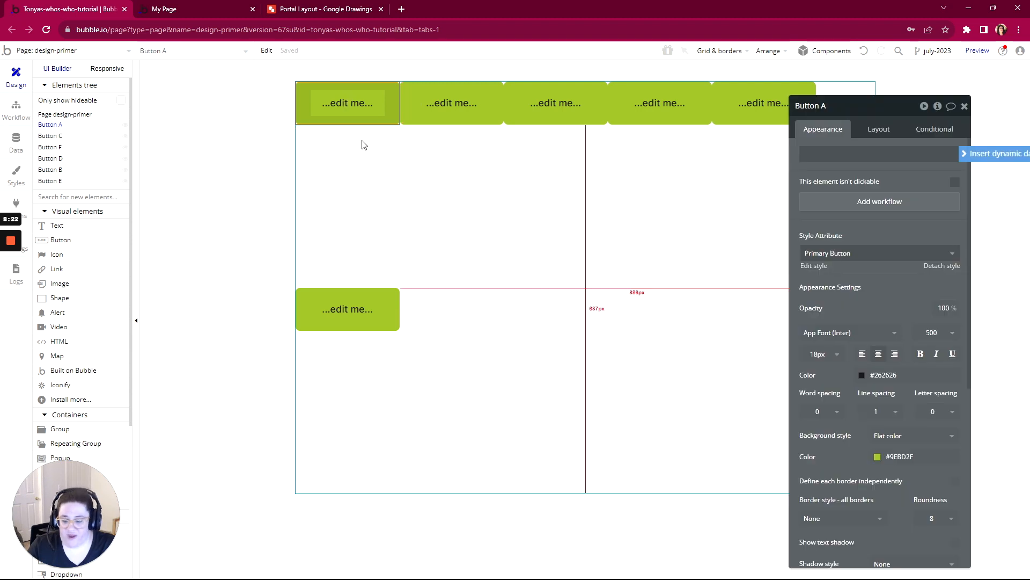
drag(251, 69, 845, 376)
click(885, 131)
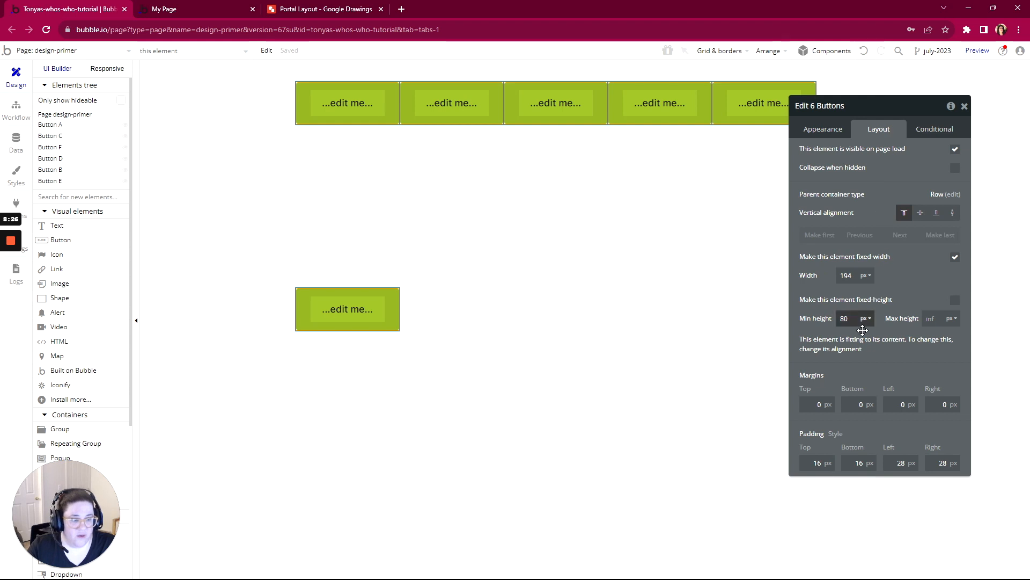
double_click(838, 274)
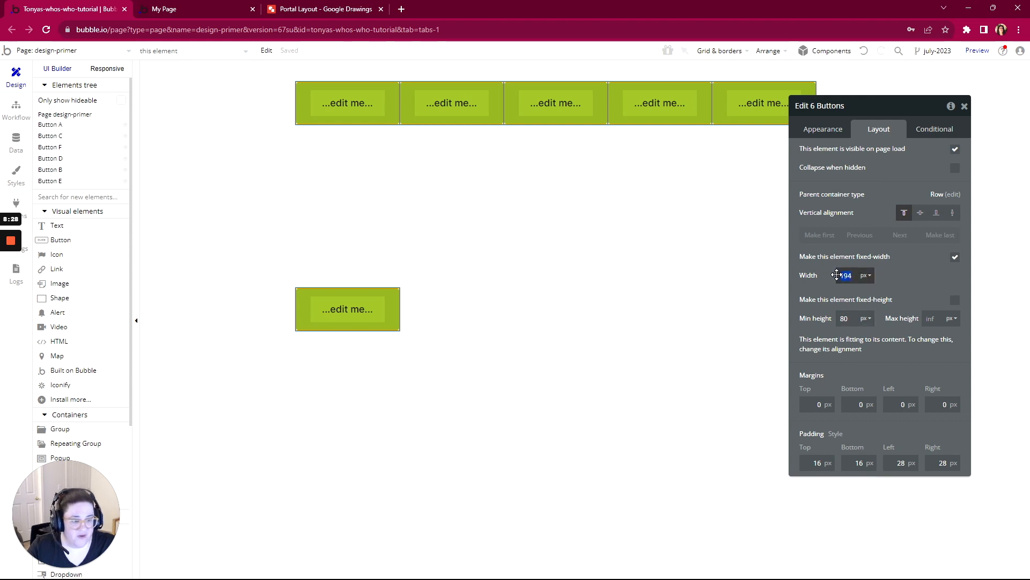
text(100)
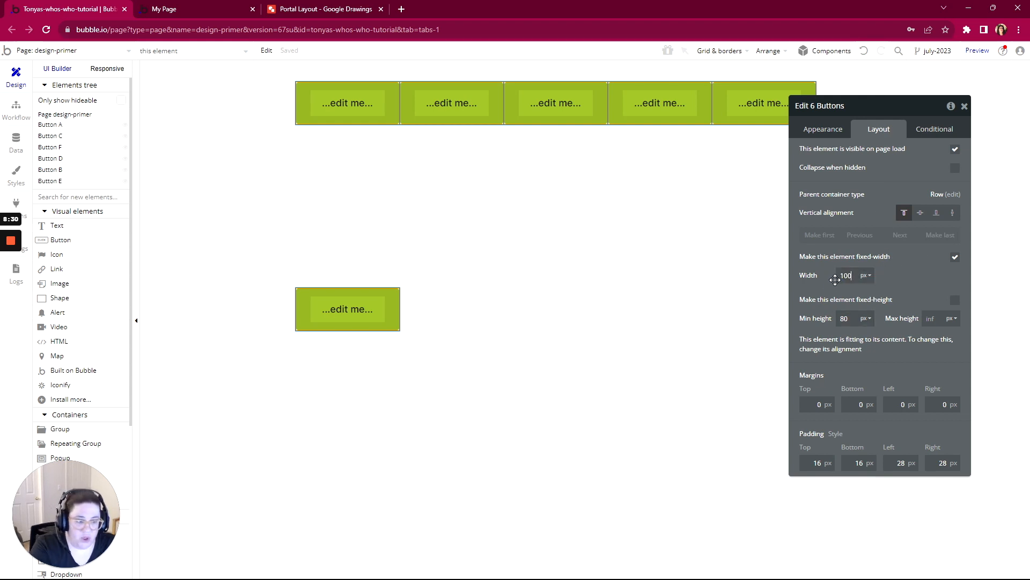
key(Return)
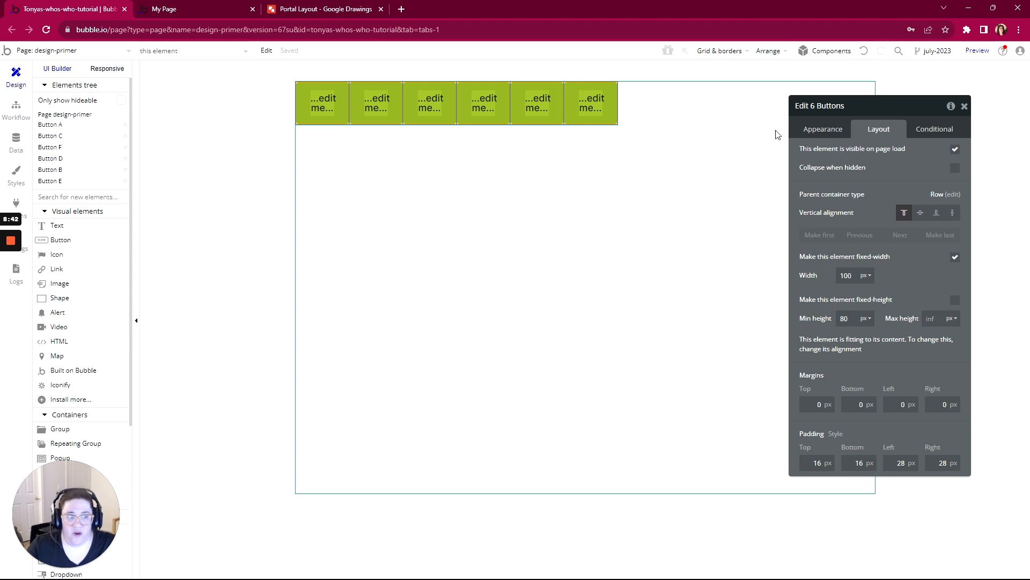
- Change the design-primer page's container layout to Column
click(205, 132)
double_click(455, 191)
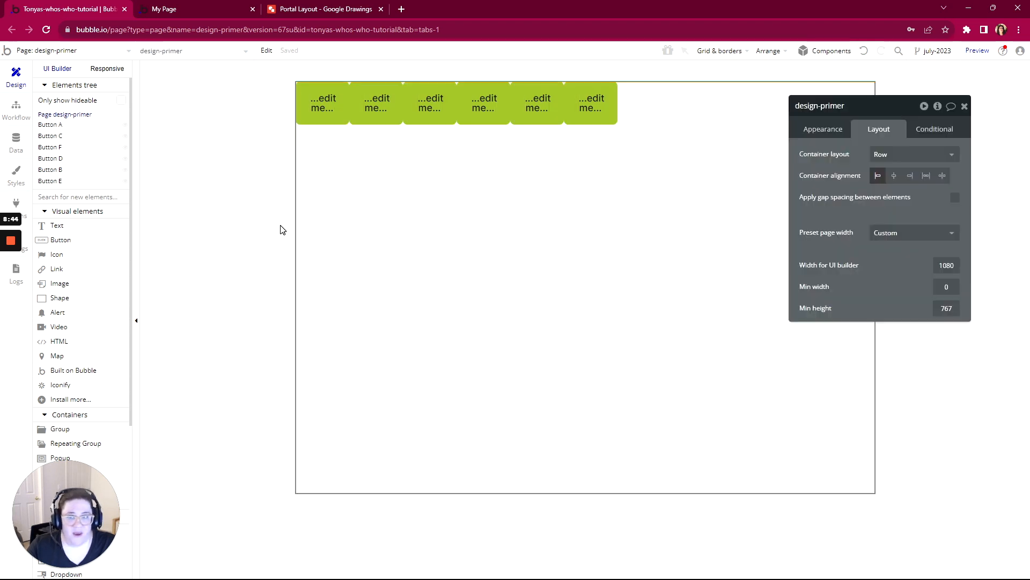
click(912, 154)
click(886, 220)
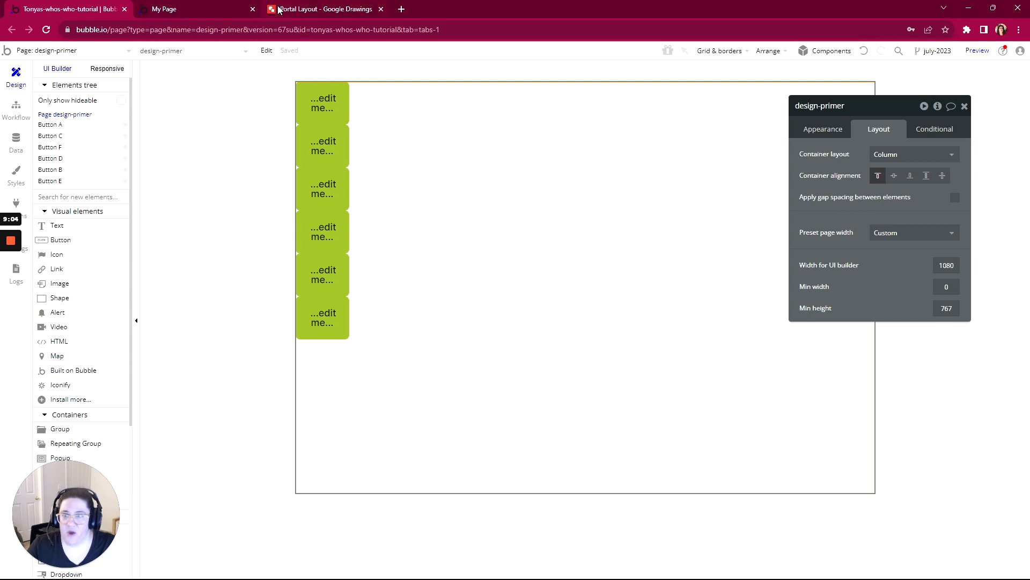
- Switch to the Portal Layout drawing in Google Drawings, review its overall structure, and return to the Bubble editor
click(301, 12)
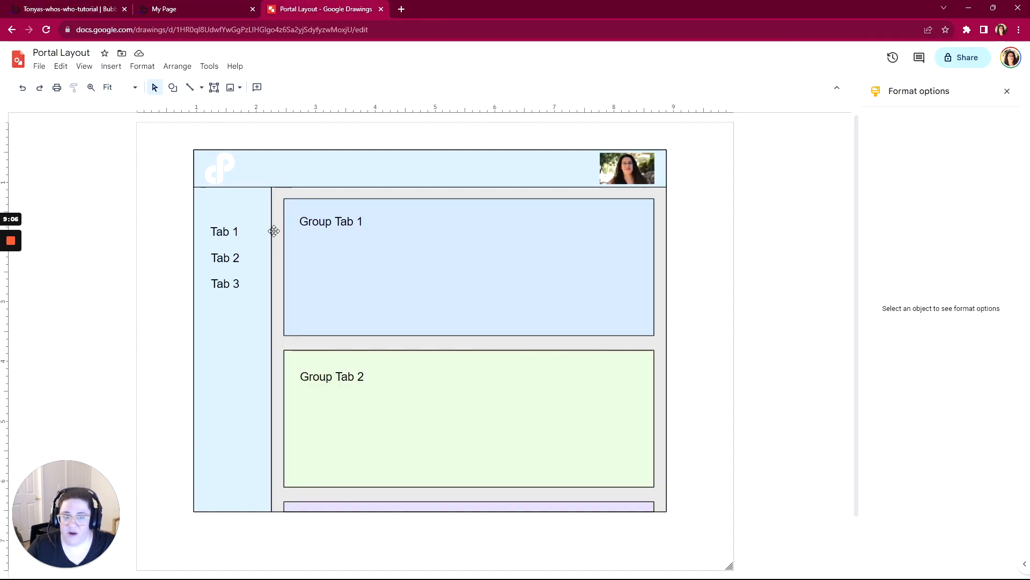
scroll(280, 241, up, 2)
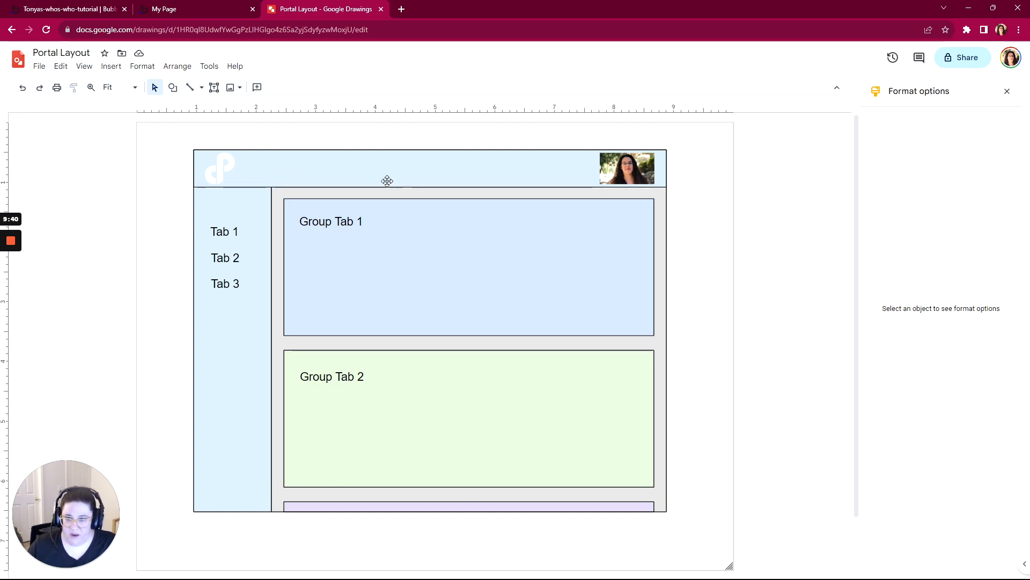
click(76, 10)
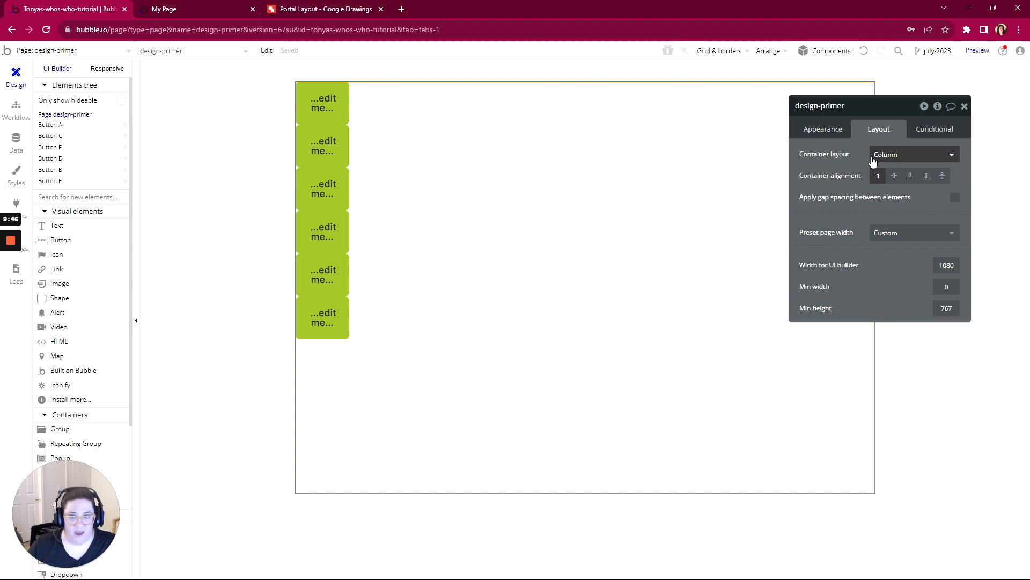
- Delete all six buttons from the design-primer page and reopen the page's layout properties
drag(270, 75, 426, 416)
key(Delete)
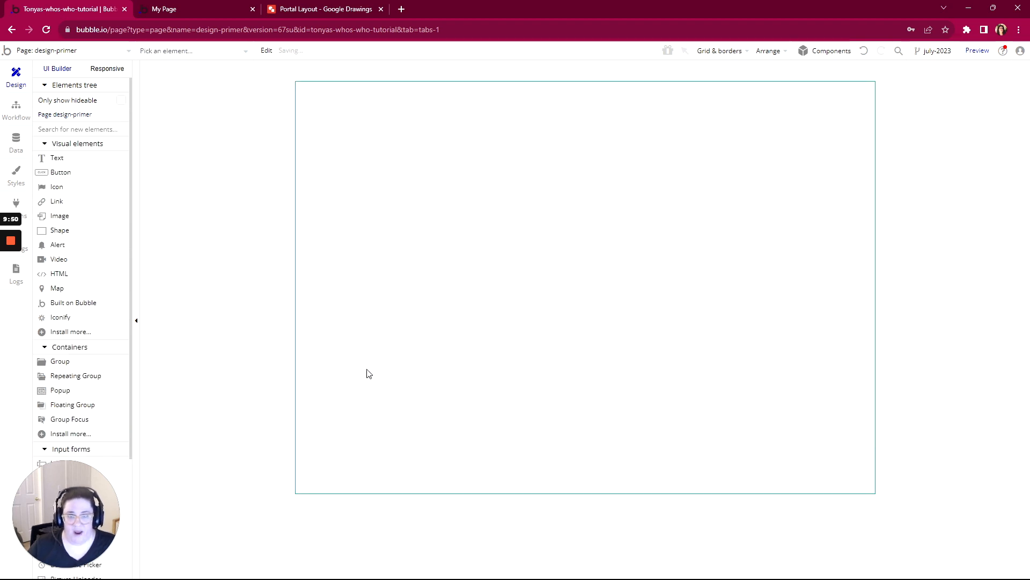
click(257, 274)
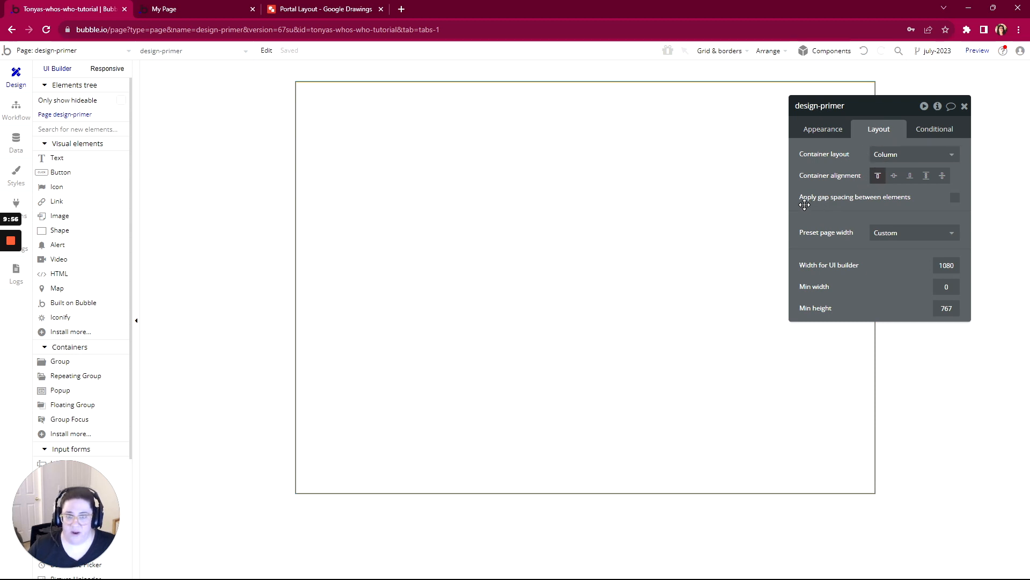
- Switch to the Portal Layout drawing and examine the header band with its logo and profile photo
click(313, 10)
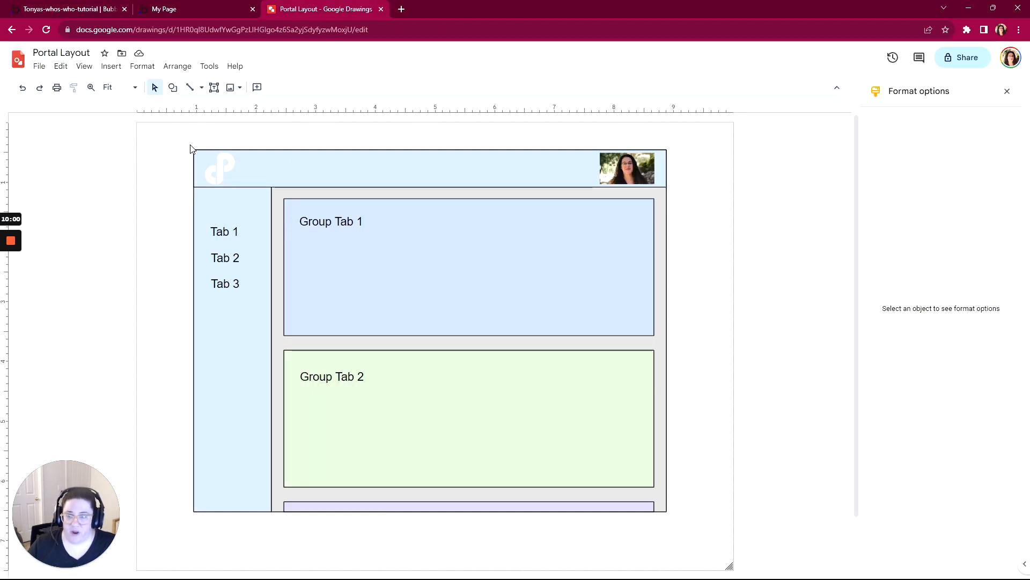
drag(127, 135, 653, 200)
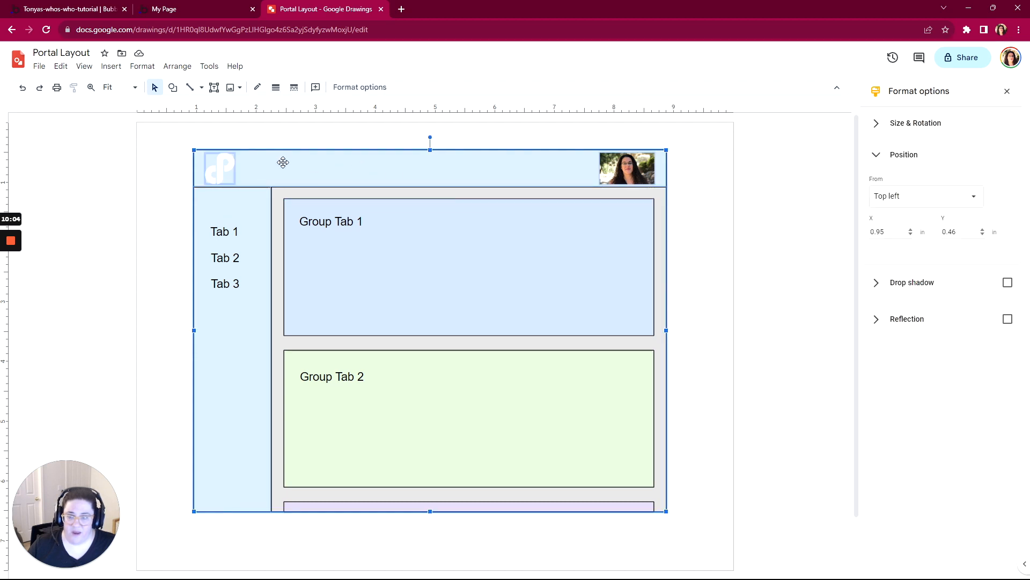
click(155, 171)
click(285, 172)
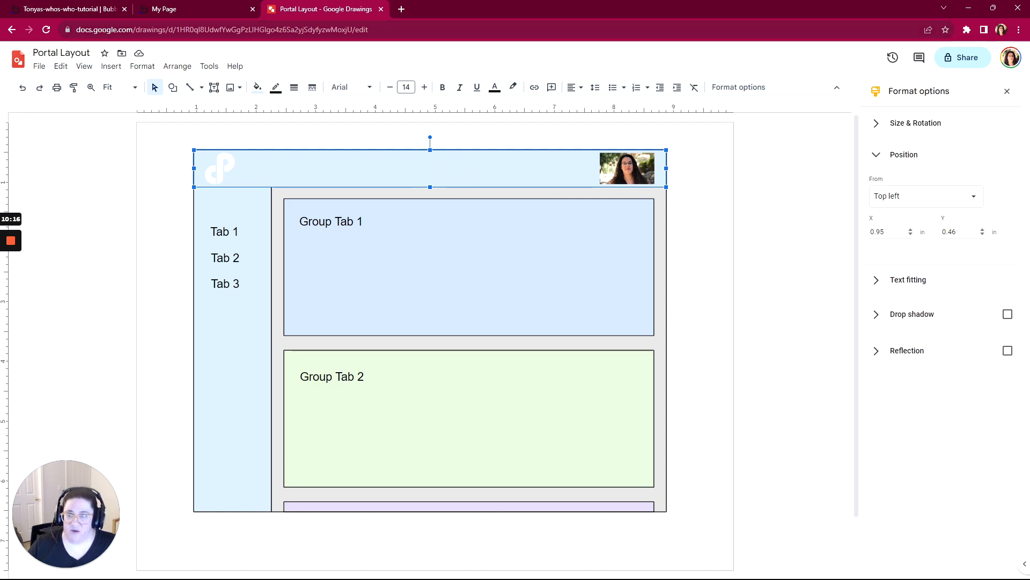
- Return to the Bubble editor and draw a Group about 996 by 72 px across the top of the page
click(98, 9)
scroll(73, 242, down, 3)
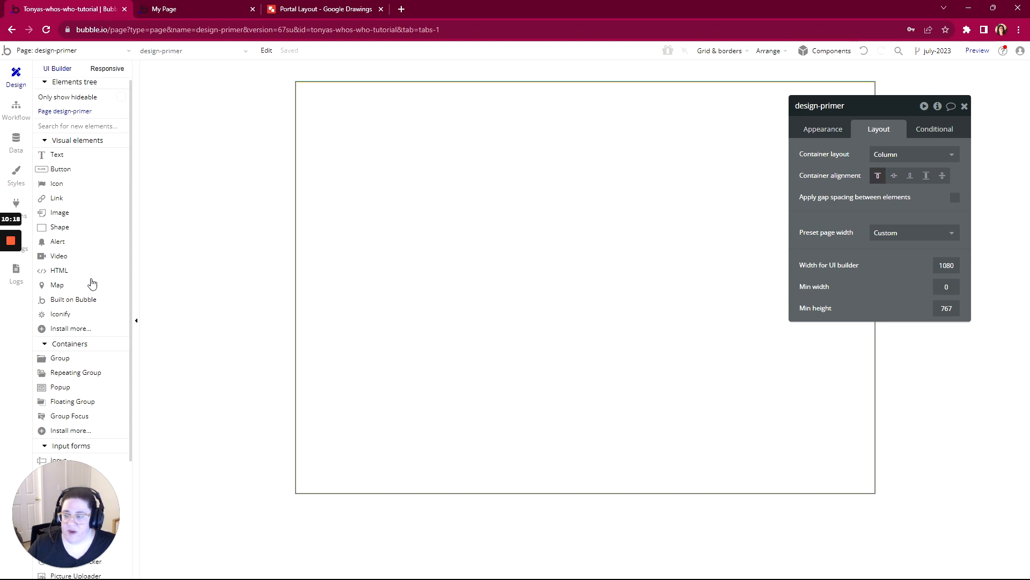
click(73, 257)
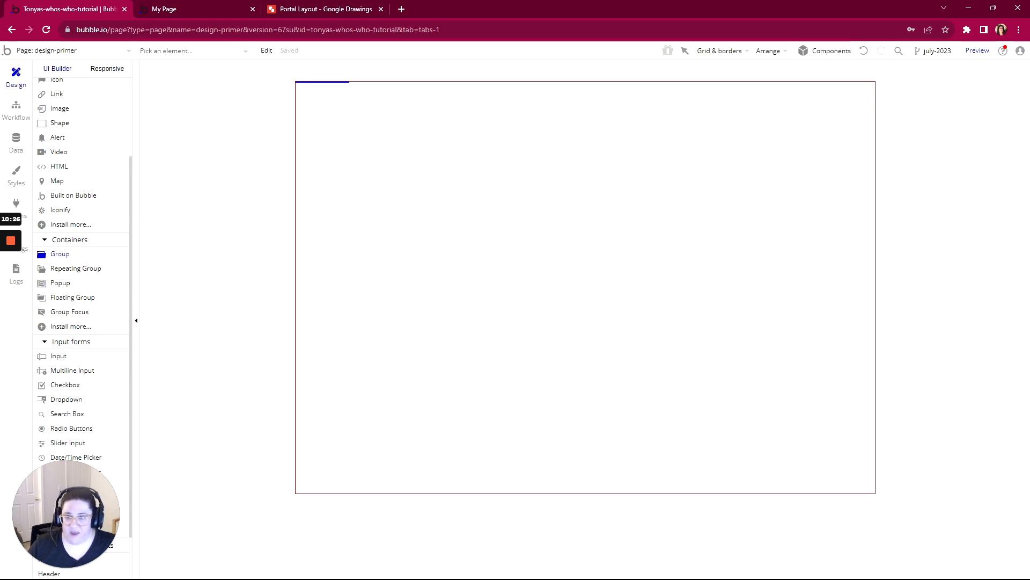
mouse_move(307, 88)
mouse_down()
mouse_move(509, 120)
mouse_move(842, 128)
mouse_up()
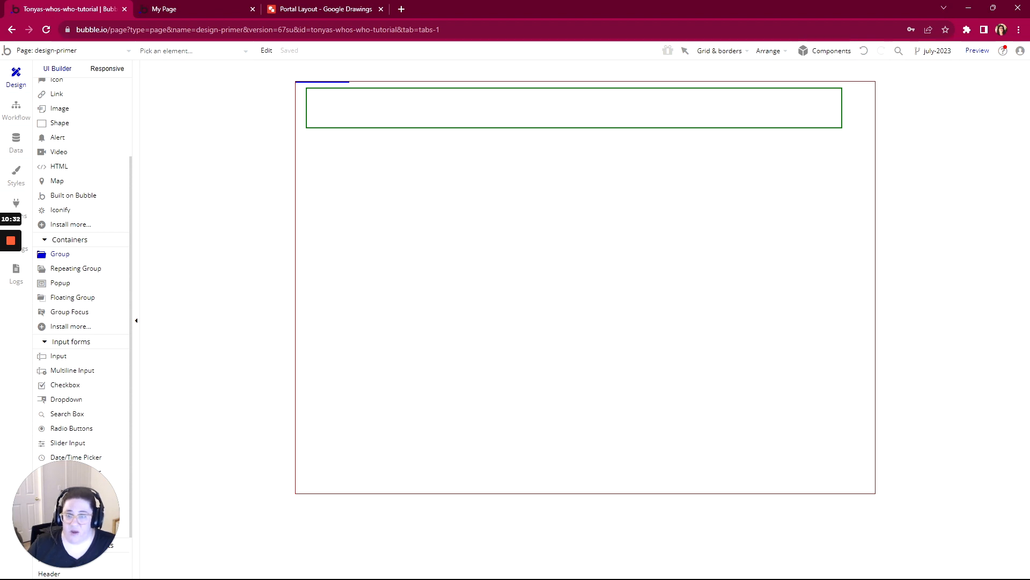
drag(842, 127, 842, 127)
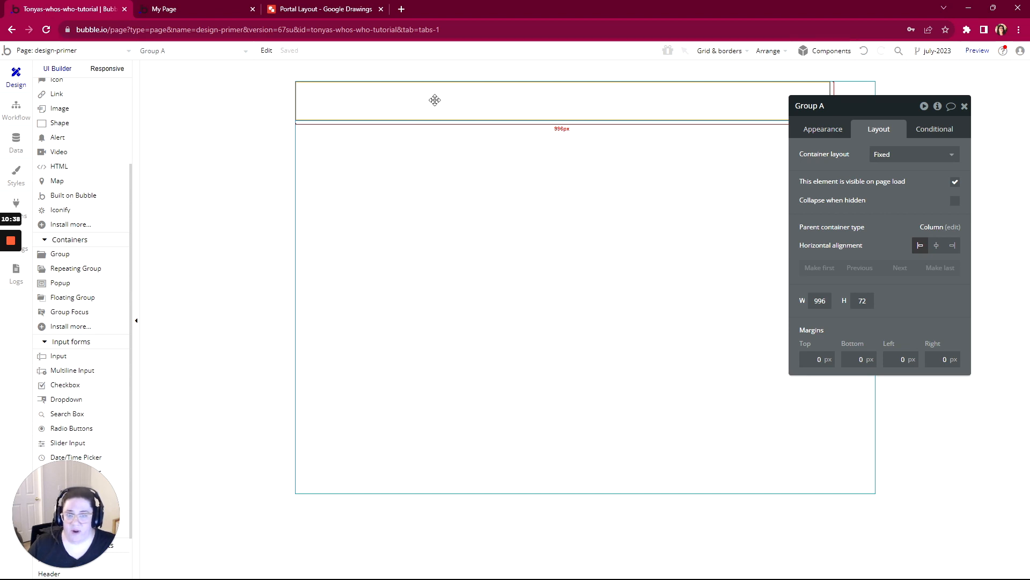
- Rename the new group as Group Header
click(831, 123)
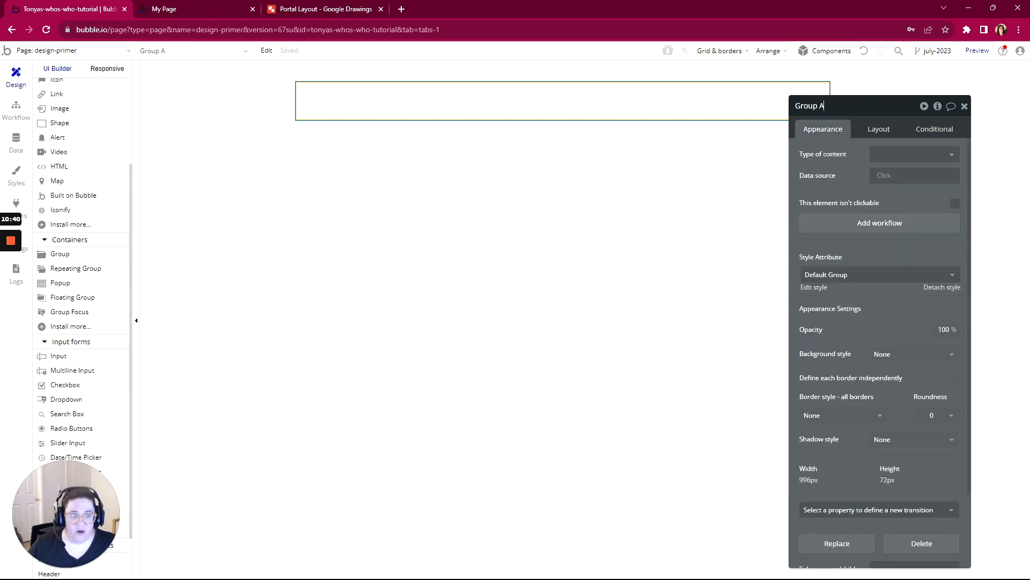
key(BackSpace)
text(Header)
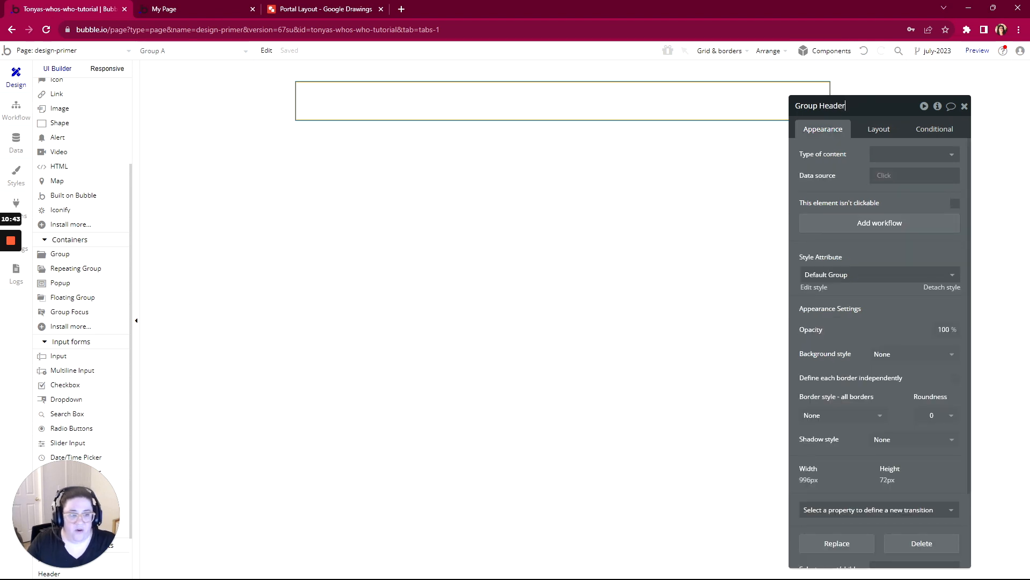
- Give Group Header a flat color background in light grey #DBD9D9
click(885, 355)
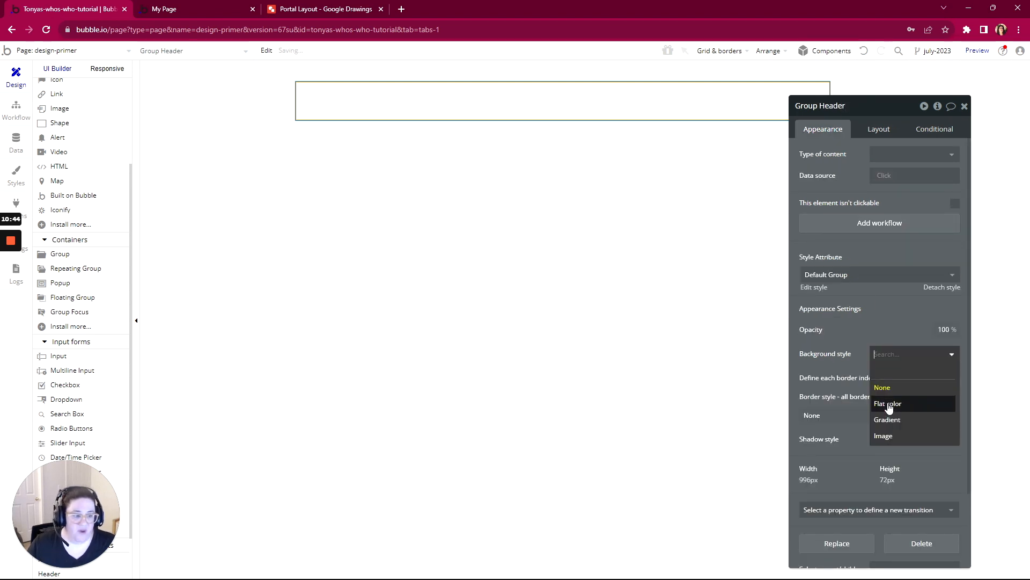
click(889, 404)
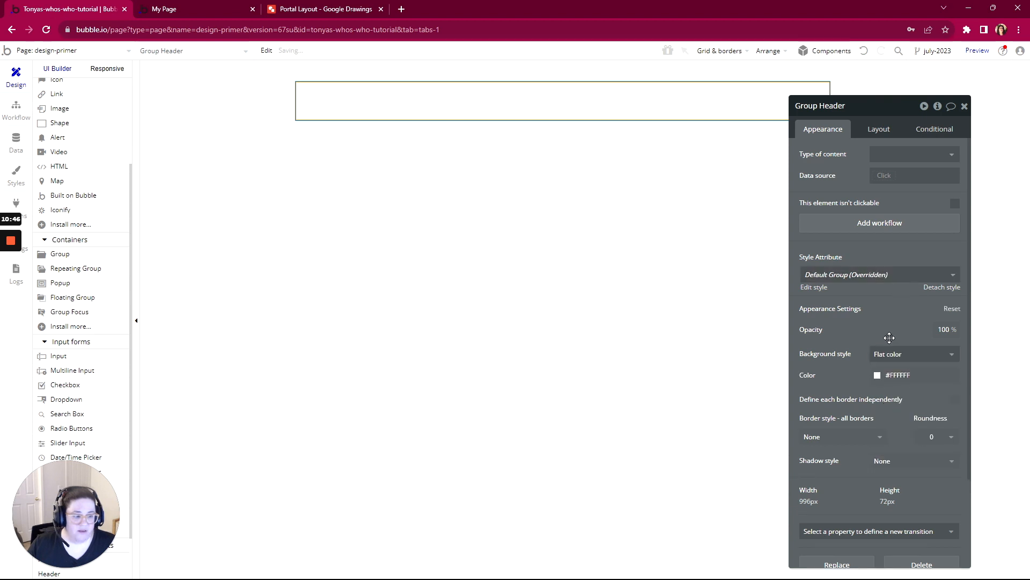
click(876, 375)
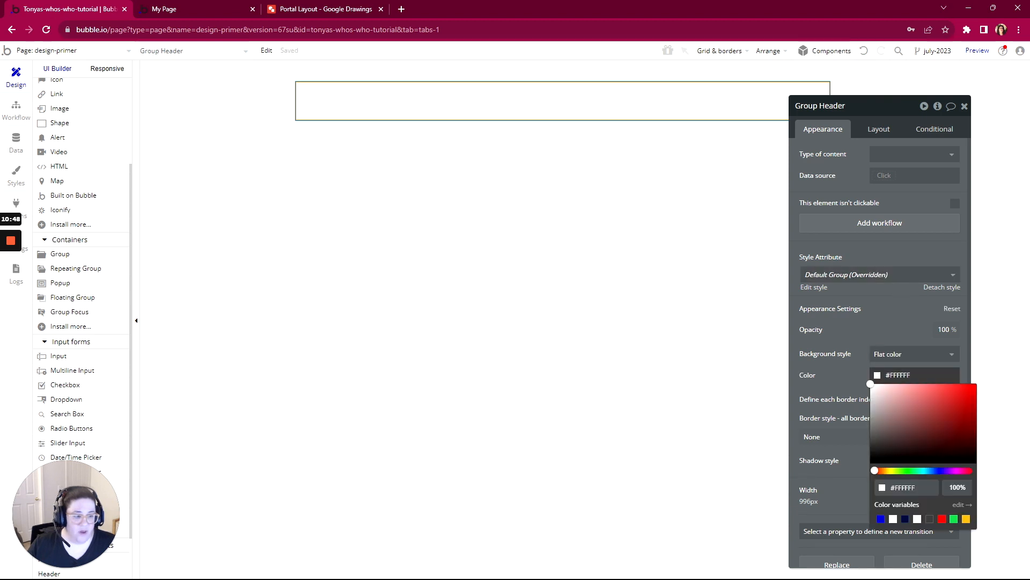
click(872, 395)
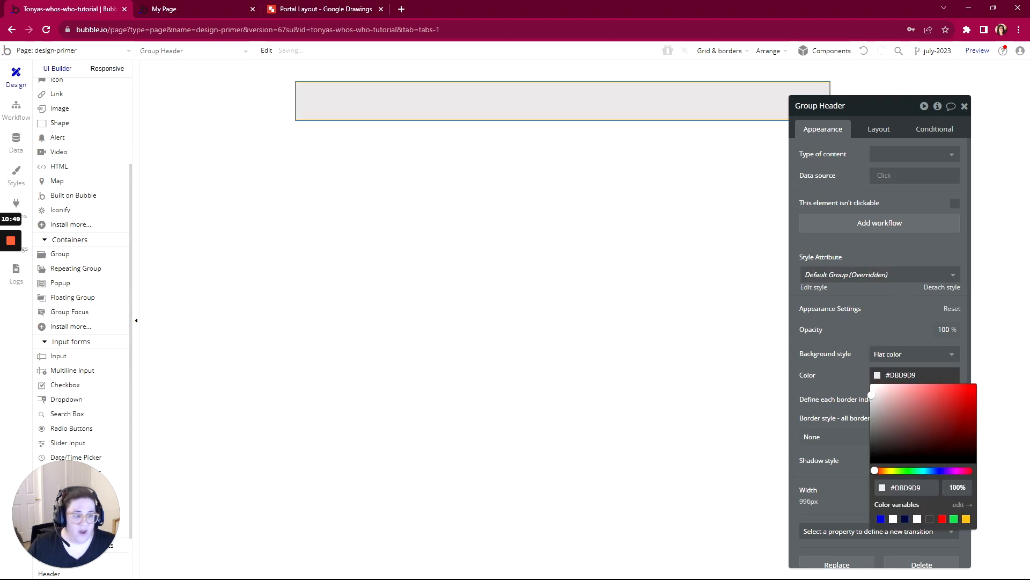
click(855, 322)
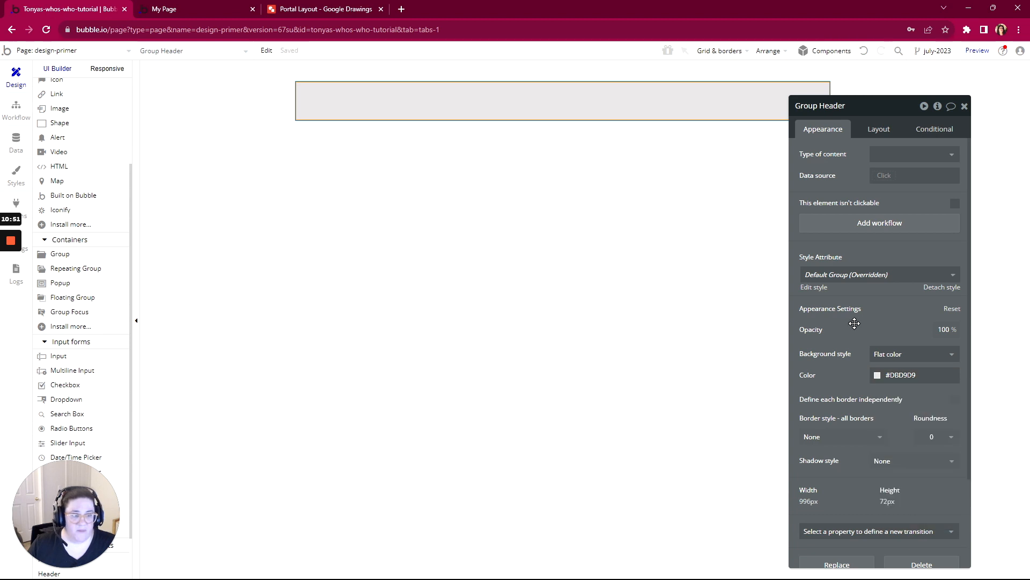
- Set Group Header's container layout to Row
click(879, 131)
click(881, 156)
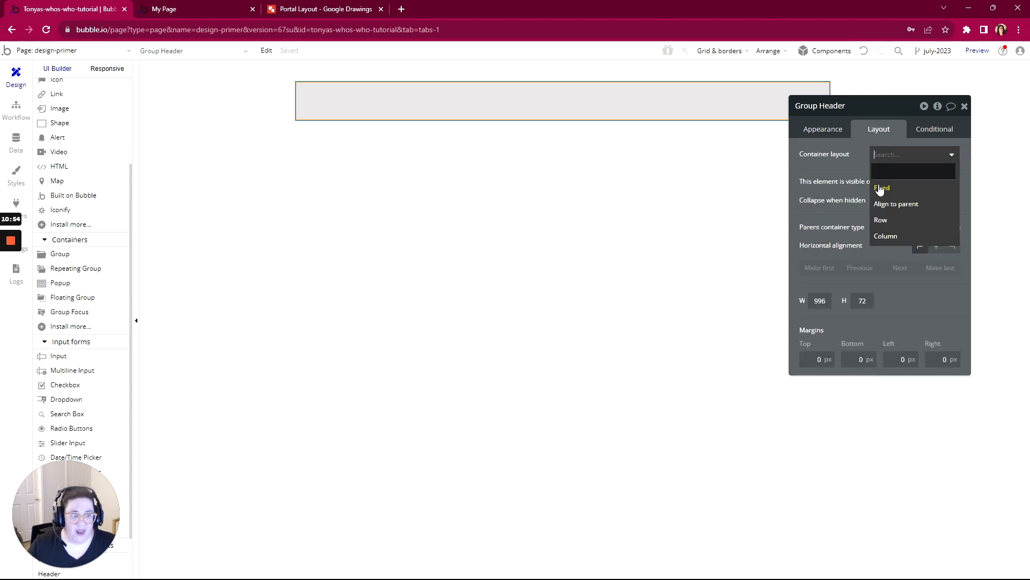
click(881, 220)
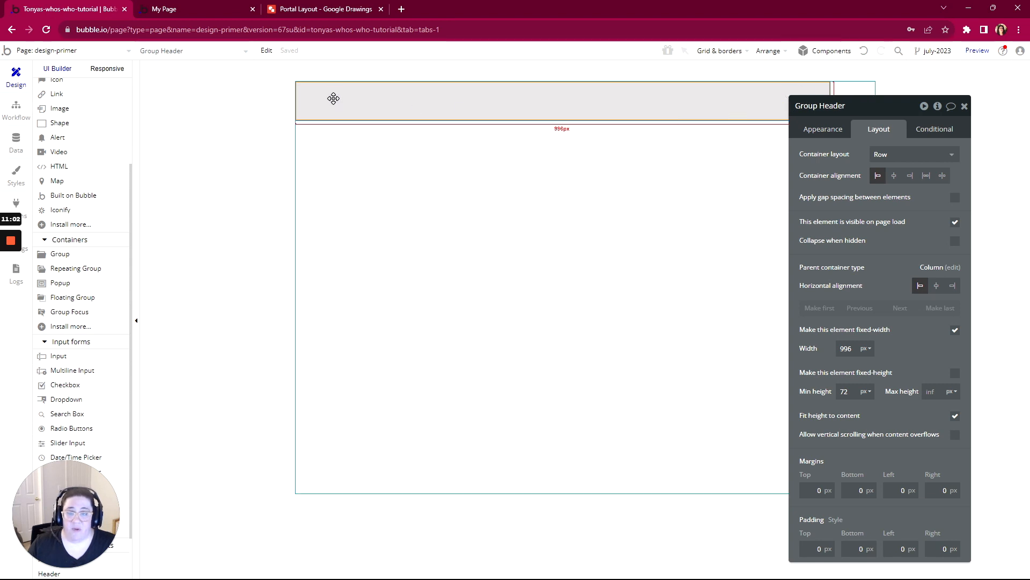
- Remove Group Header's fixed-width setting and set its minimum width to 0 px
drag(888, 112, 926, 84)
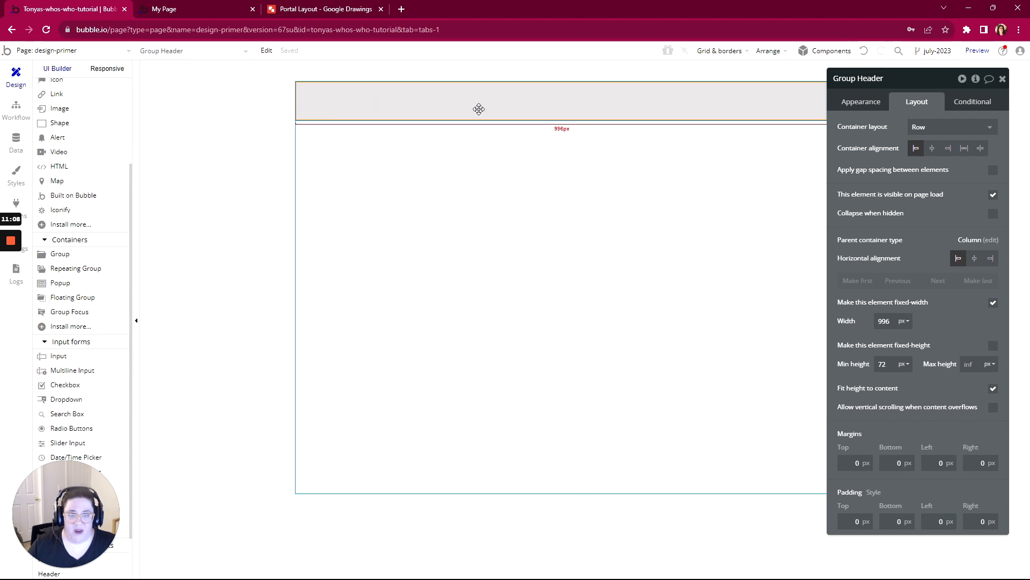
drag(912, 88, 800, 109)
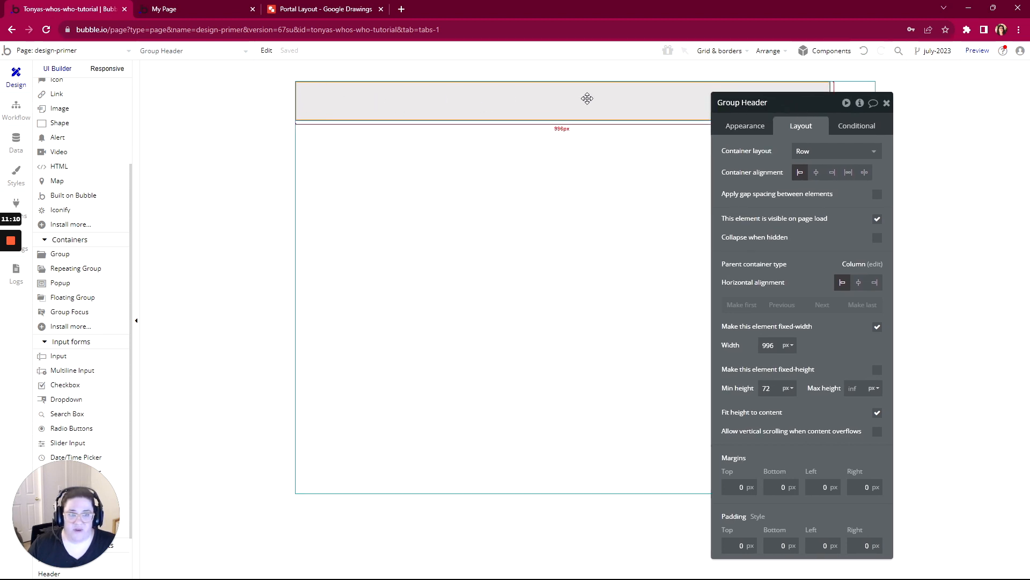
drag(787, 104, 809, 170)
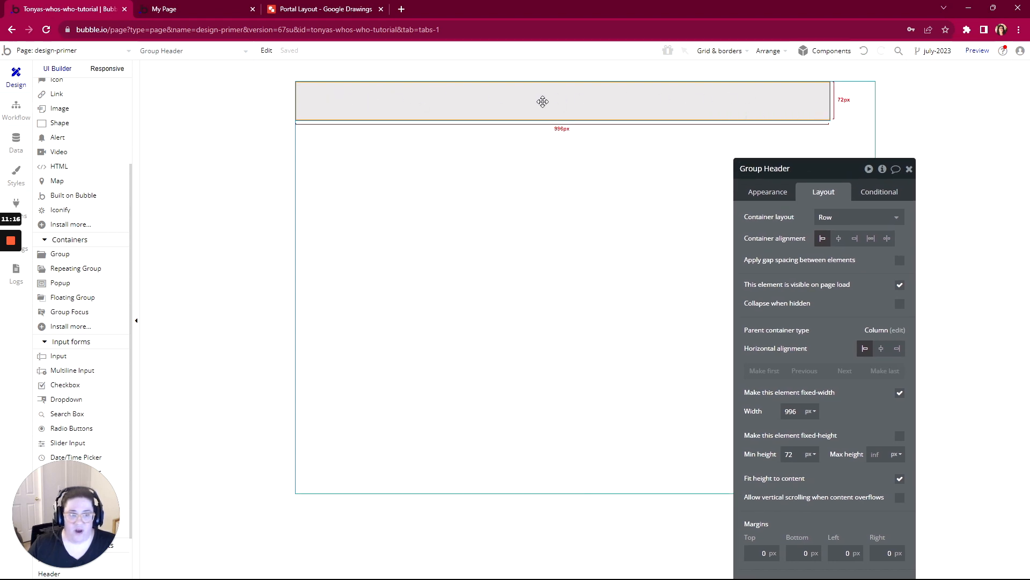
drag(839, 171, 852, 81)
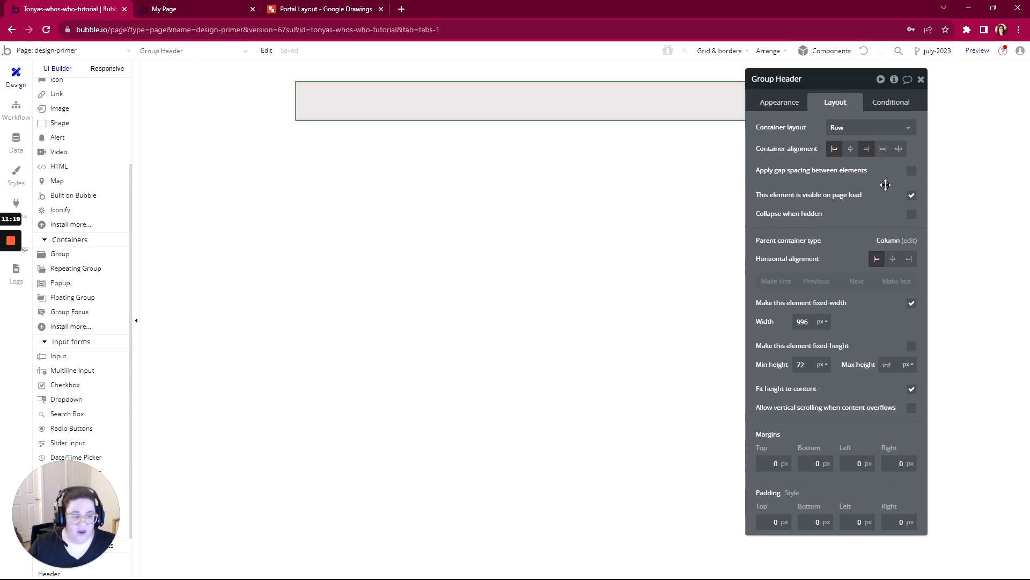
click(911, 304)
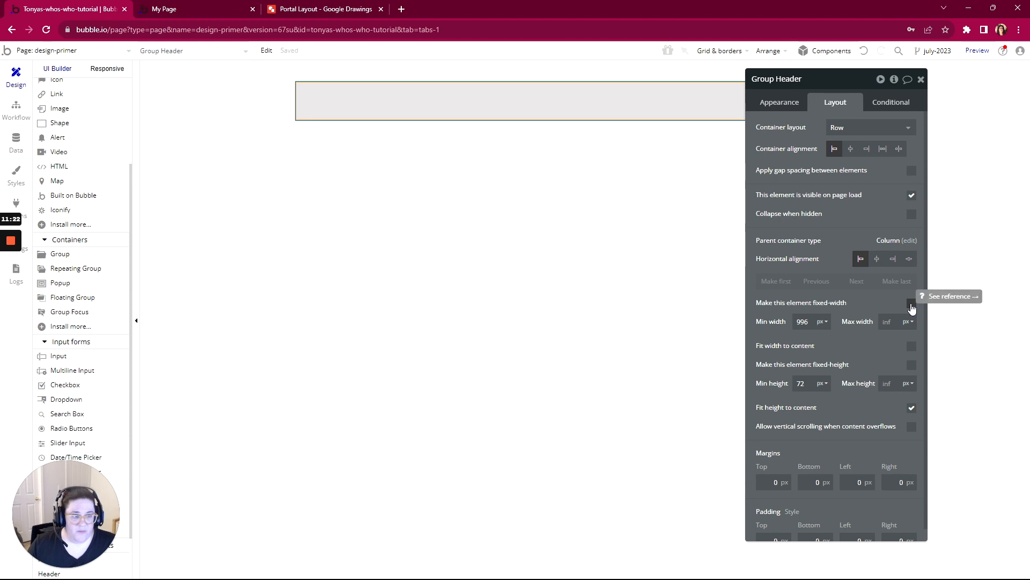
drag(808, 322, 791, 321)
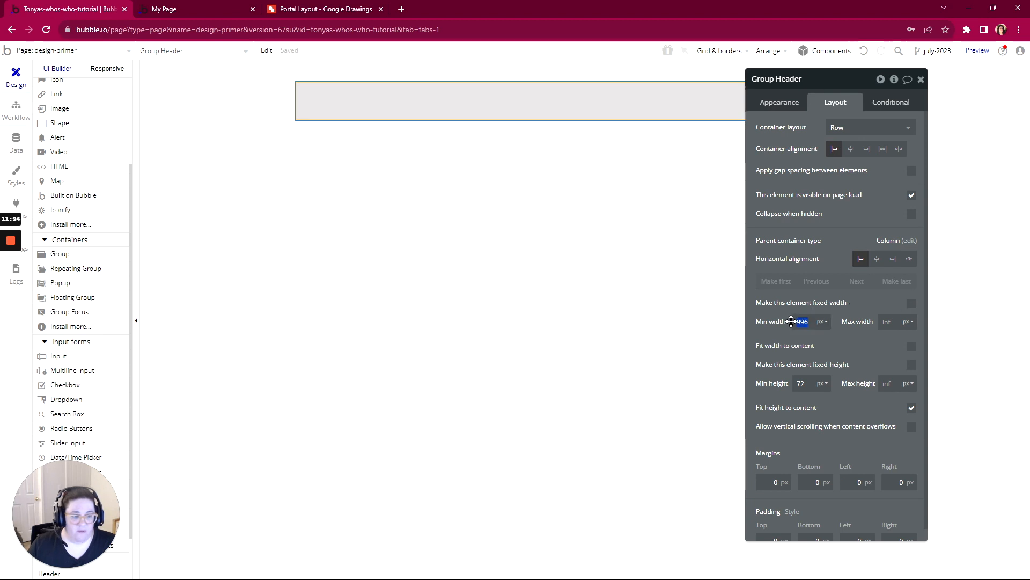
text(0)
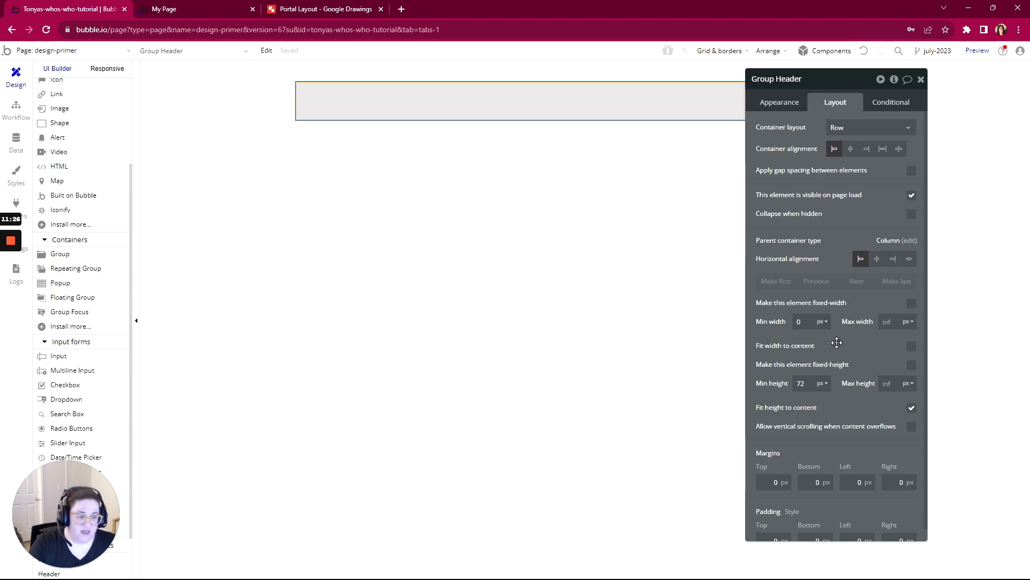
drag(862, 89, 858, 220)
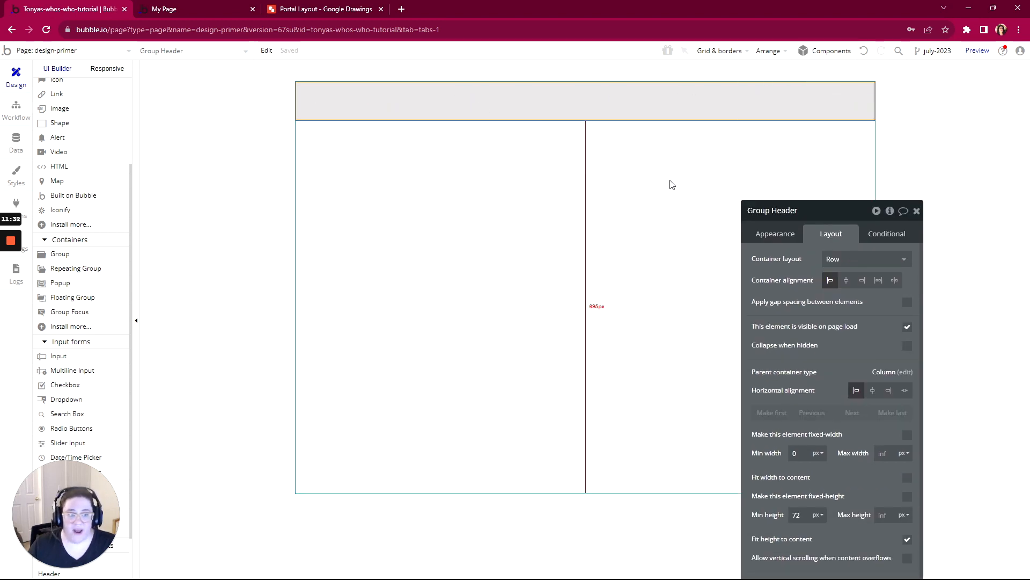
drag(824, 212, 808, 94)
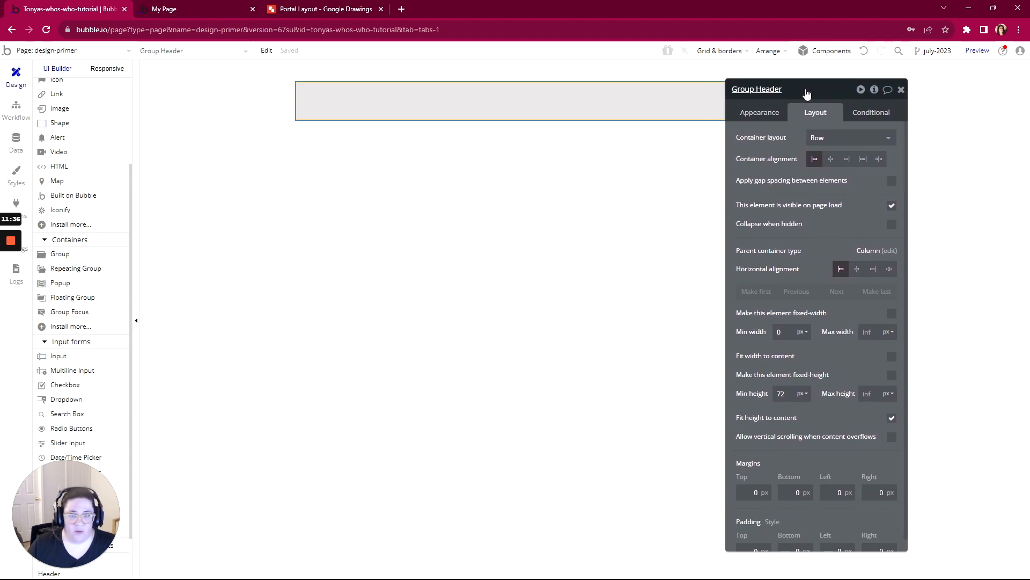
- Draw an Image about 107 by 65 px inside Group Header at its left end and open its layout settings
scroll(87, 159, up, 3)
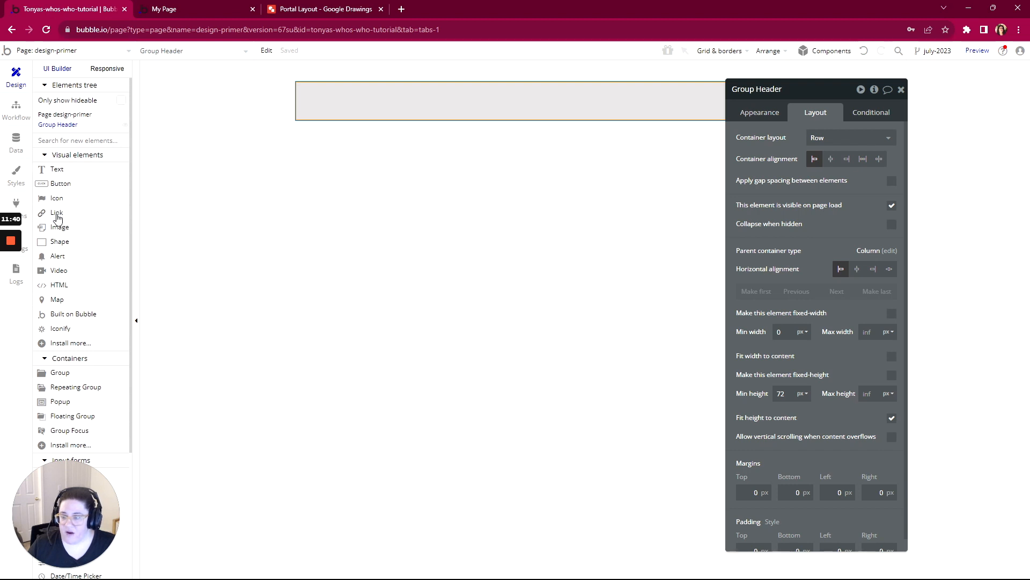
click(59, 232)
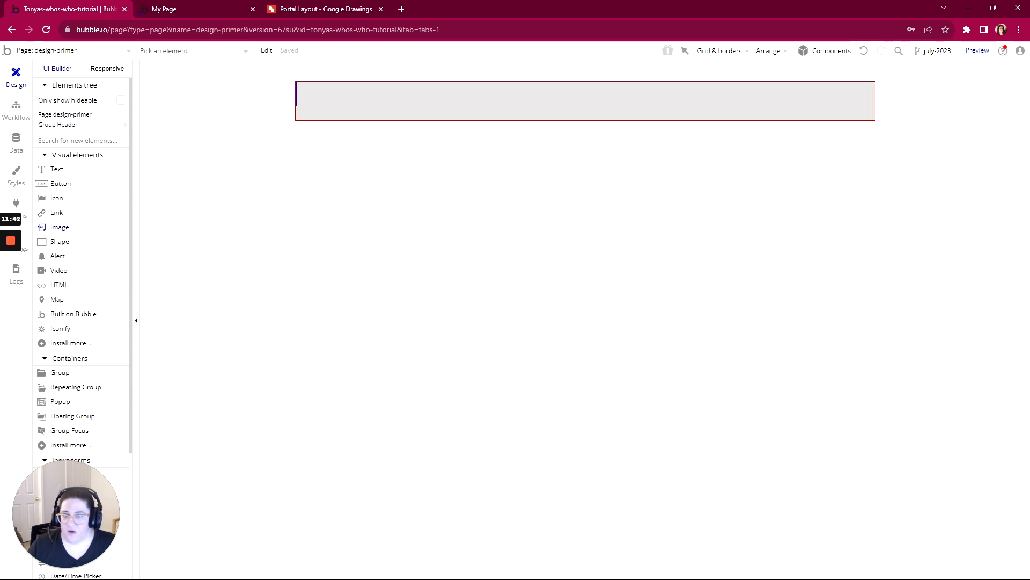
drag(299, 84, 357, 119)
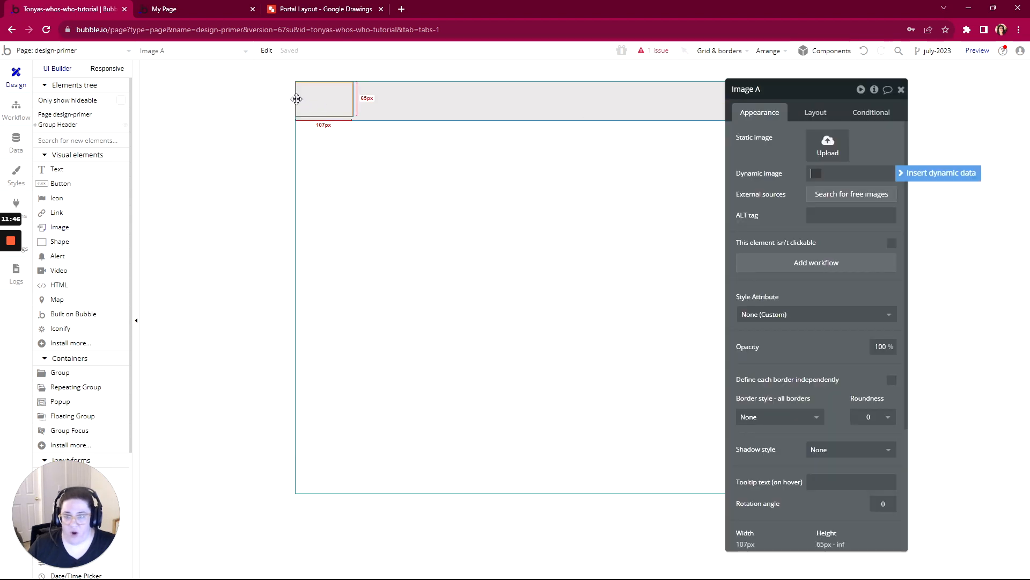
drag(296, 99, 339, 103)
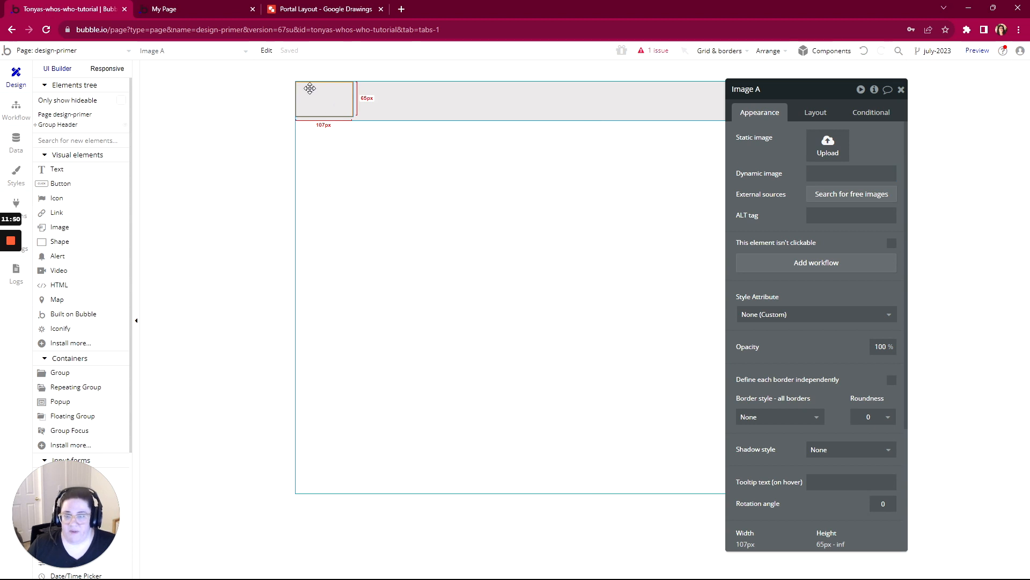
drag(783, 90, 769, 68)
click(801, 90)
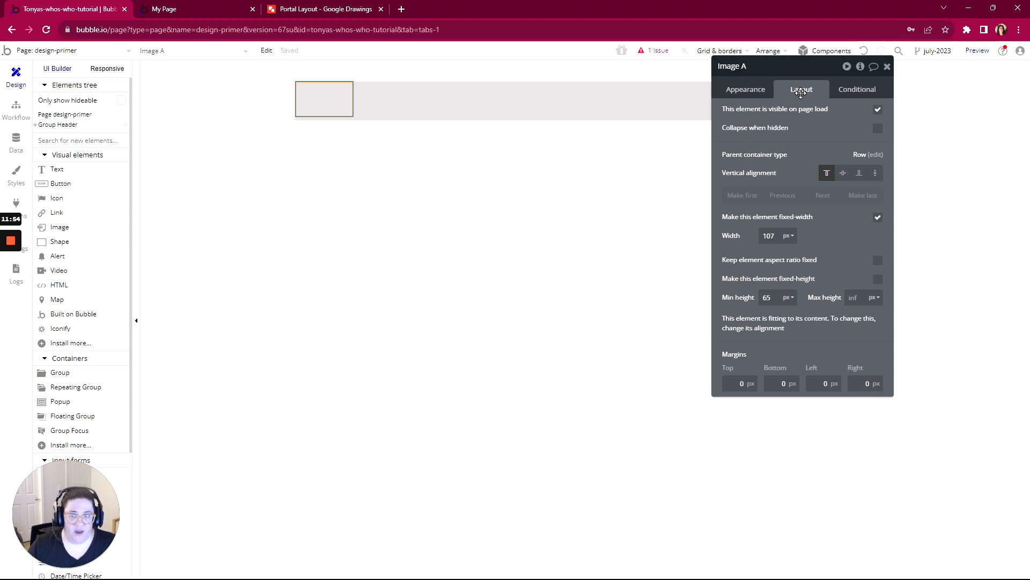
- Make Group Header fixed-height with a height of 75 px
click(397, 104)
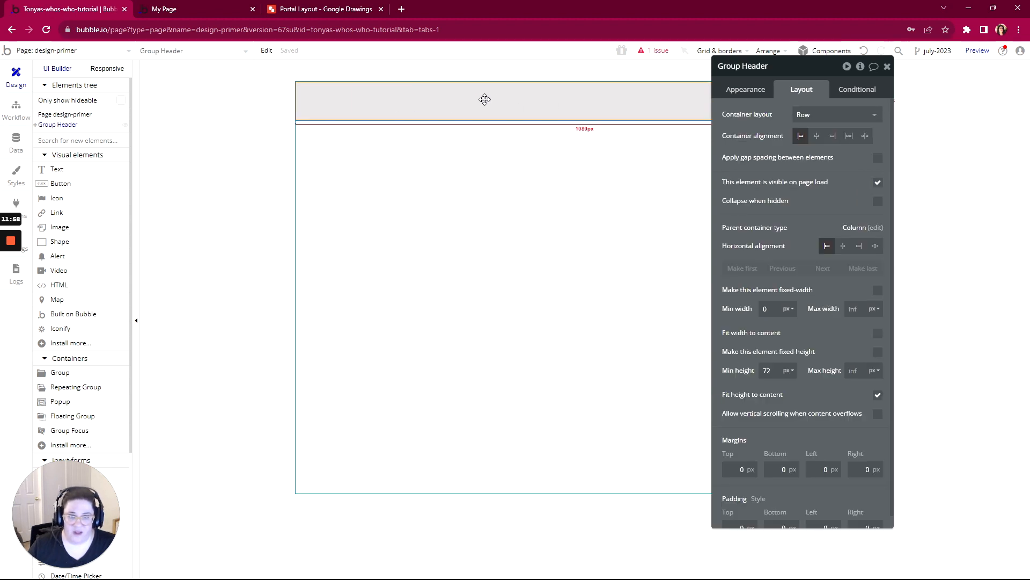
drag(793, 64, 796, 87)
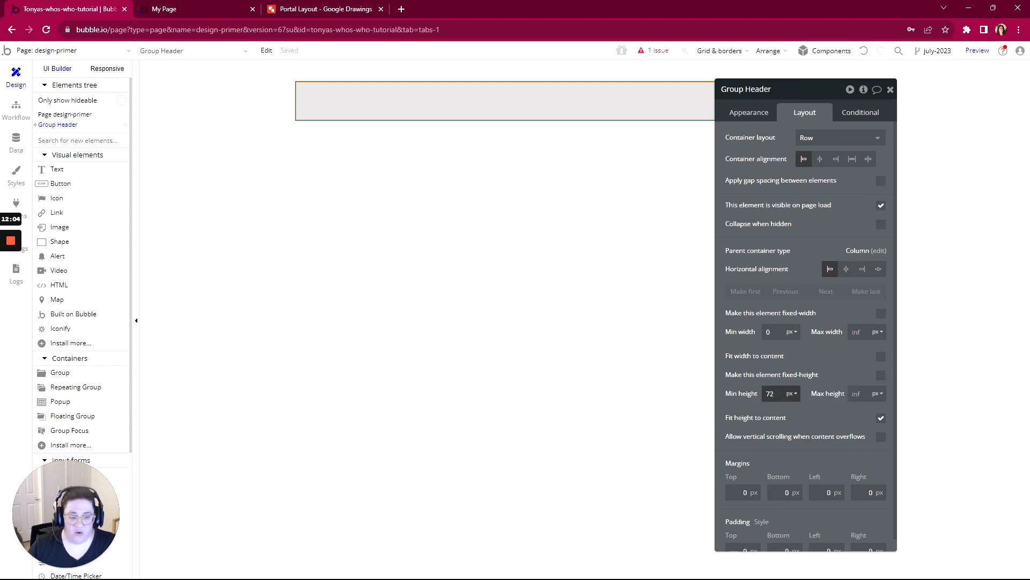
drag(775, 394, 770, 394)
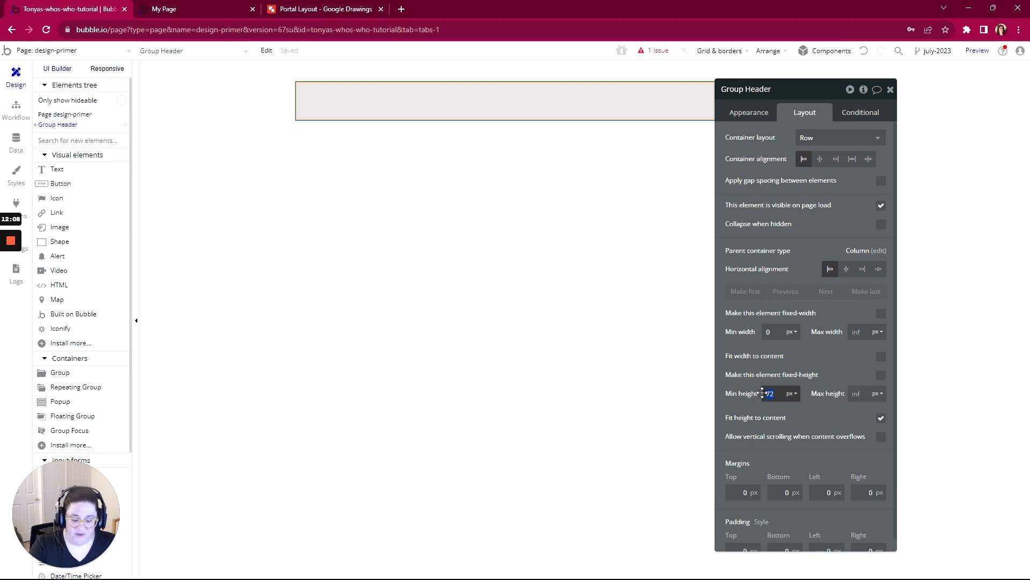
text(5)
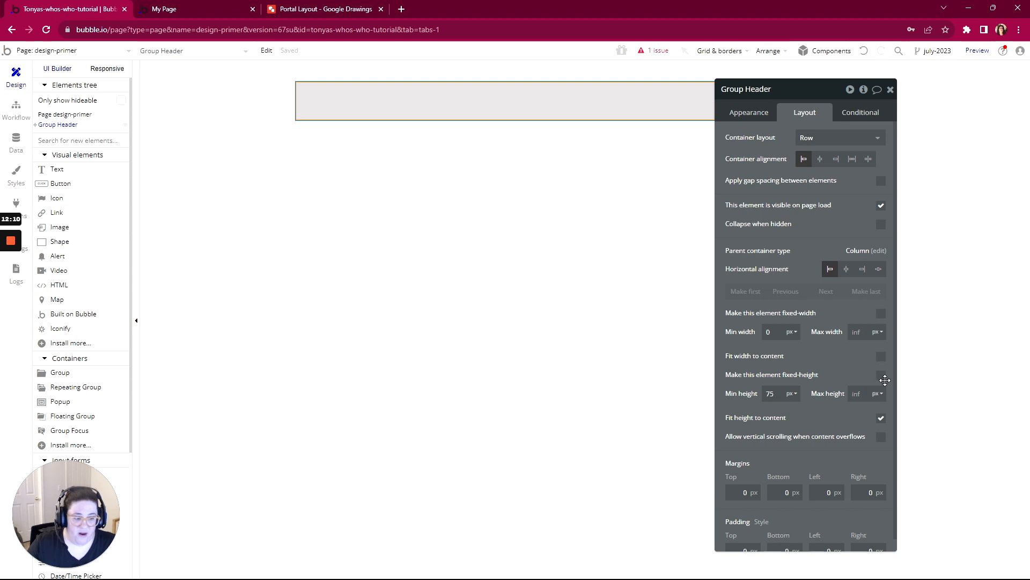
click(881, 376)
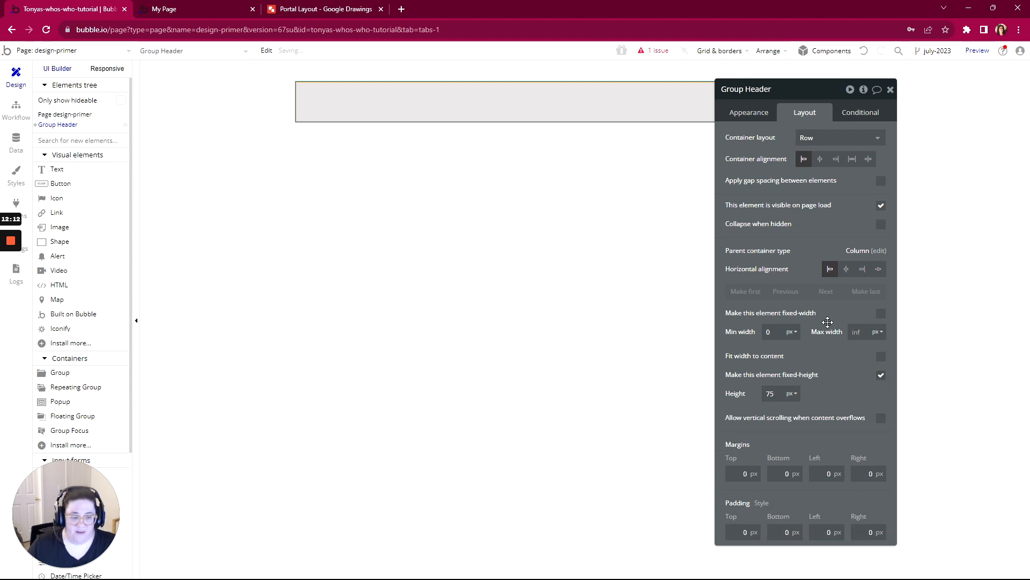
drag(796, 97, 865, 71)
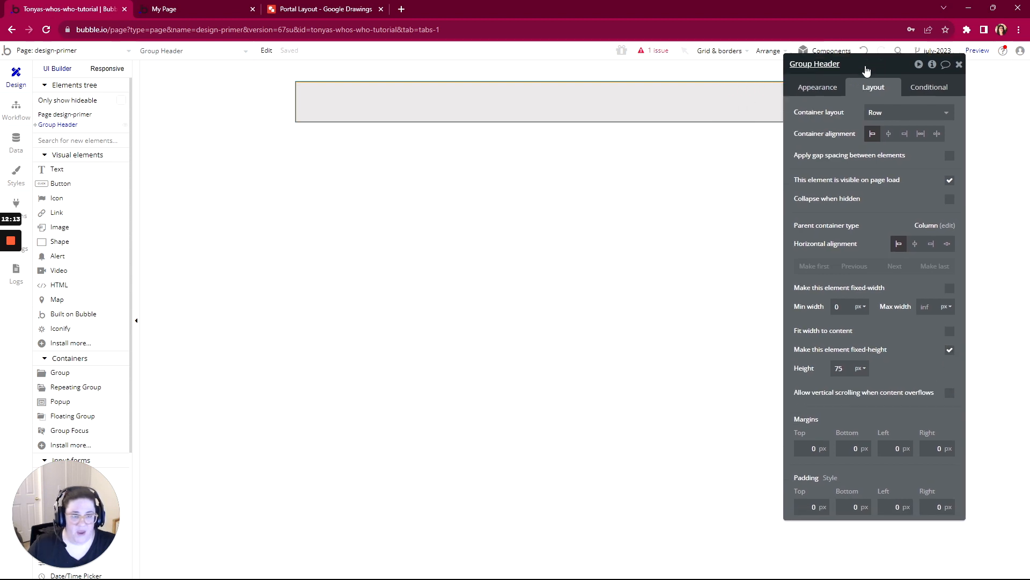
- Give the image in Group Header a fixed width of 100 px and a fixed height of 50 px
click(322, 105)
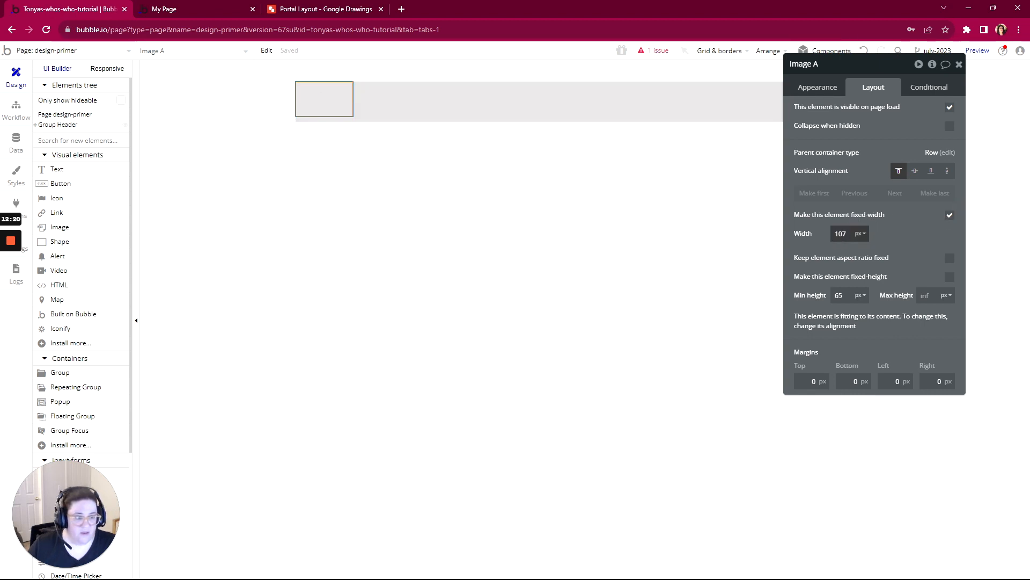
click(830, 234)
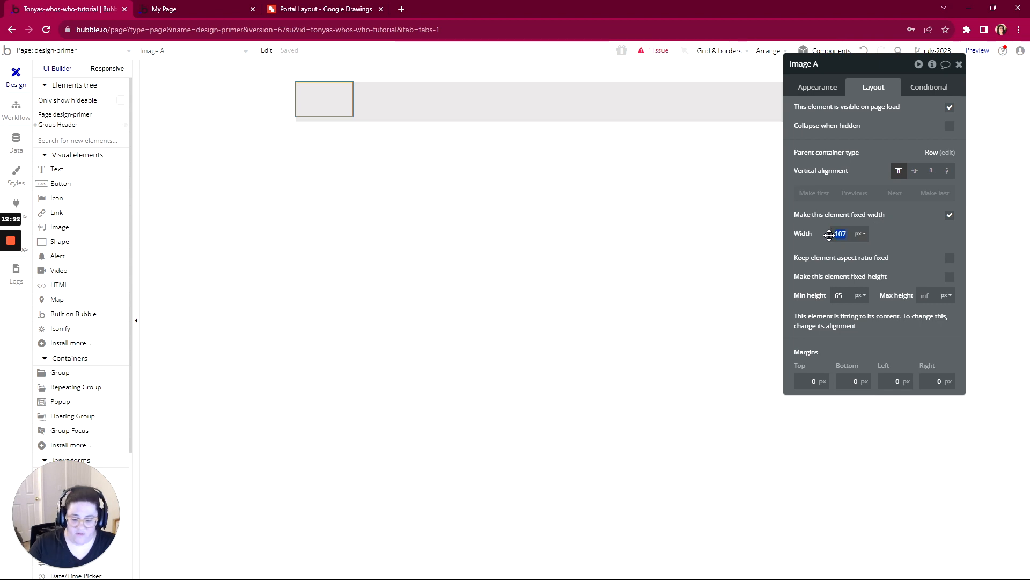
text(100)
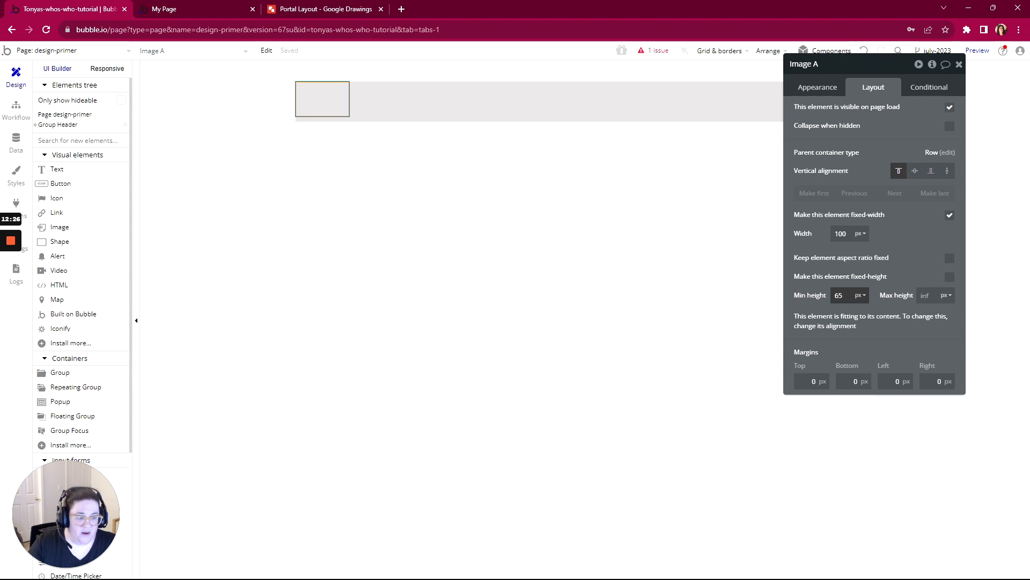
click(949, 277)
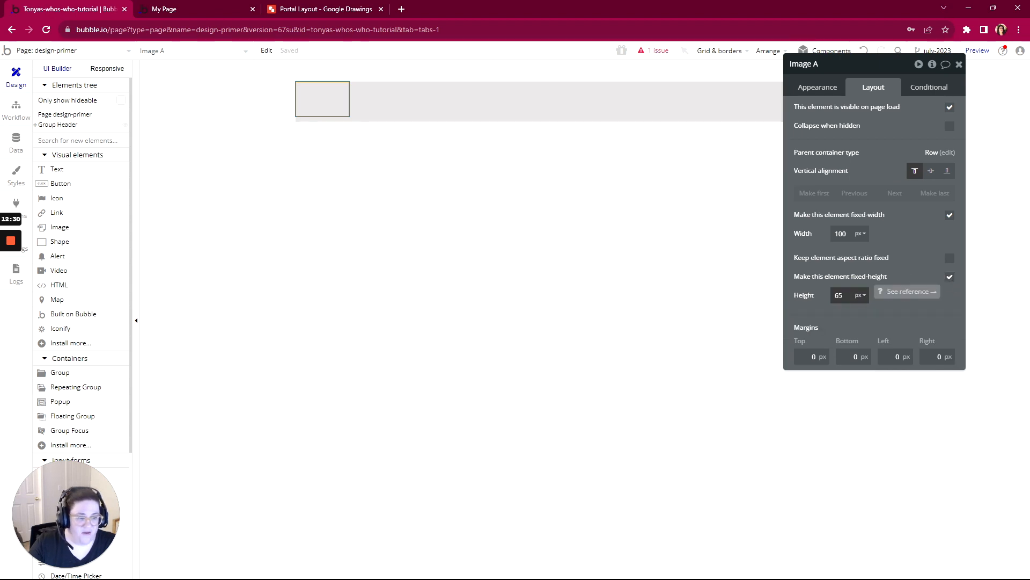
double_click(838, 295)
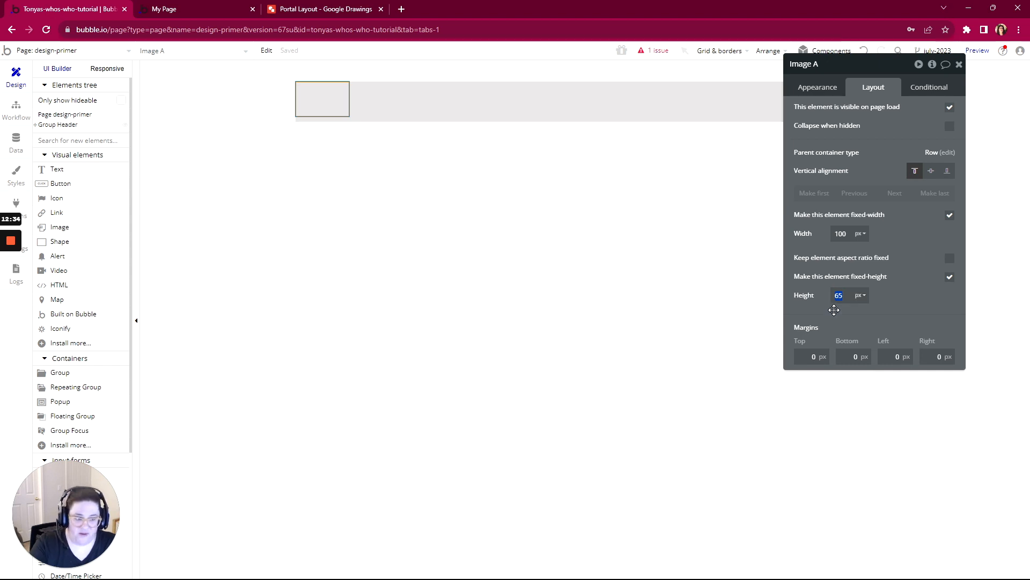
text(50)
key(Return)
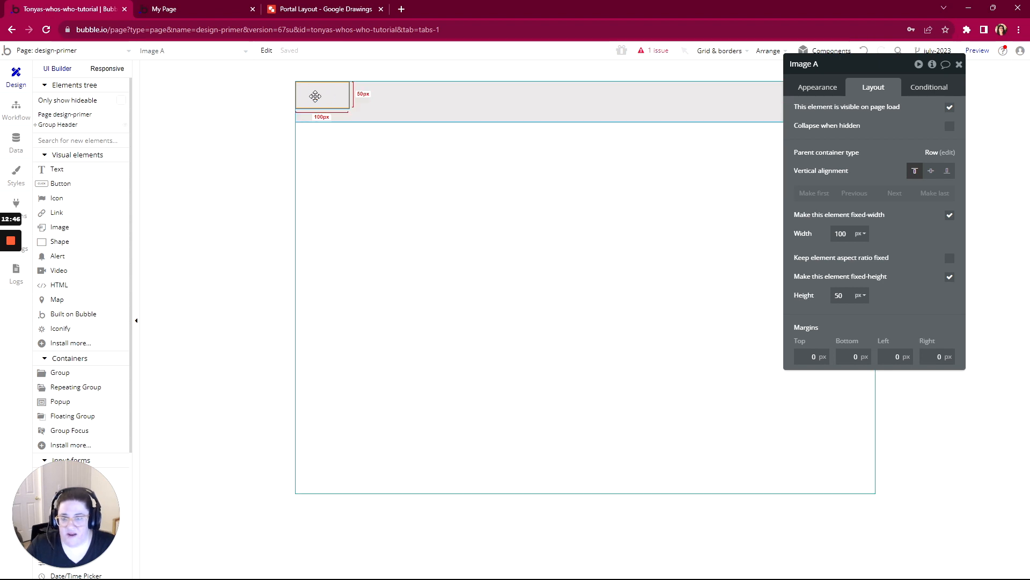
- Set Group Header's left and right padding to 20 px each
click(427, 106)
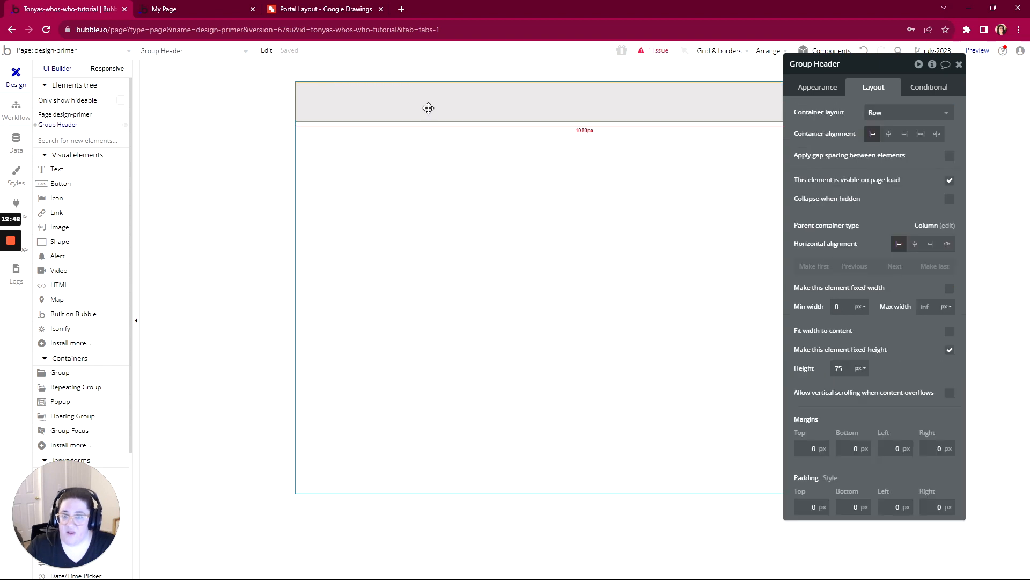
drag(788, 74, 753, 69)
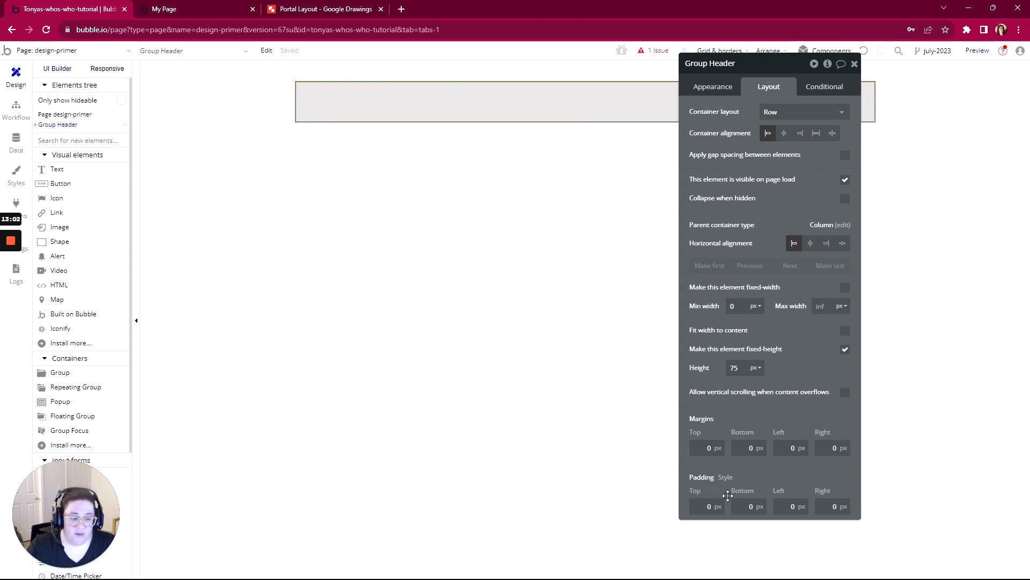
click(806, 512)
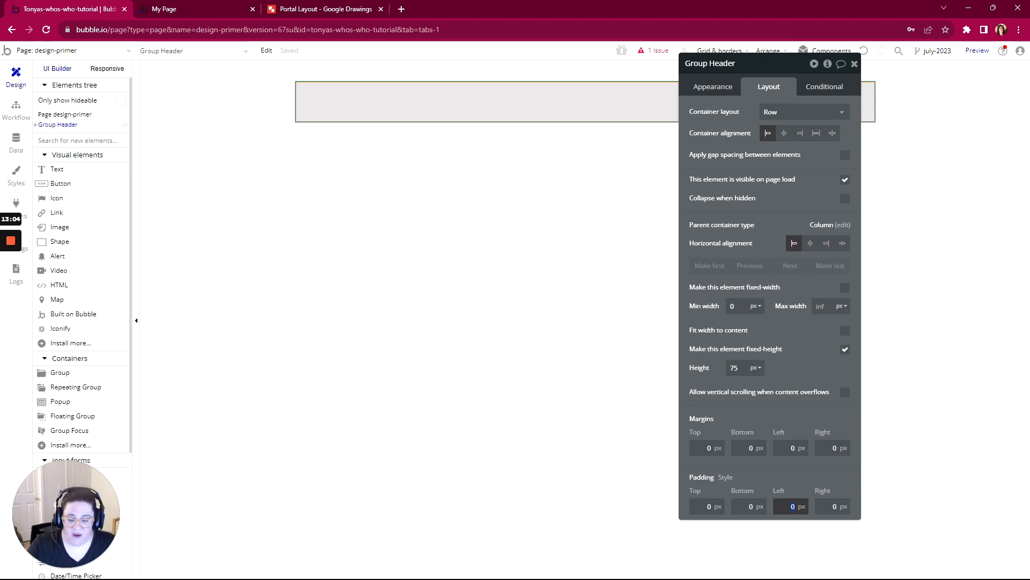
text(20)
key(Tab)
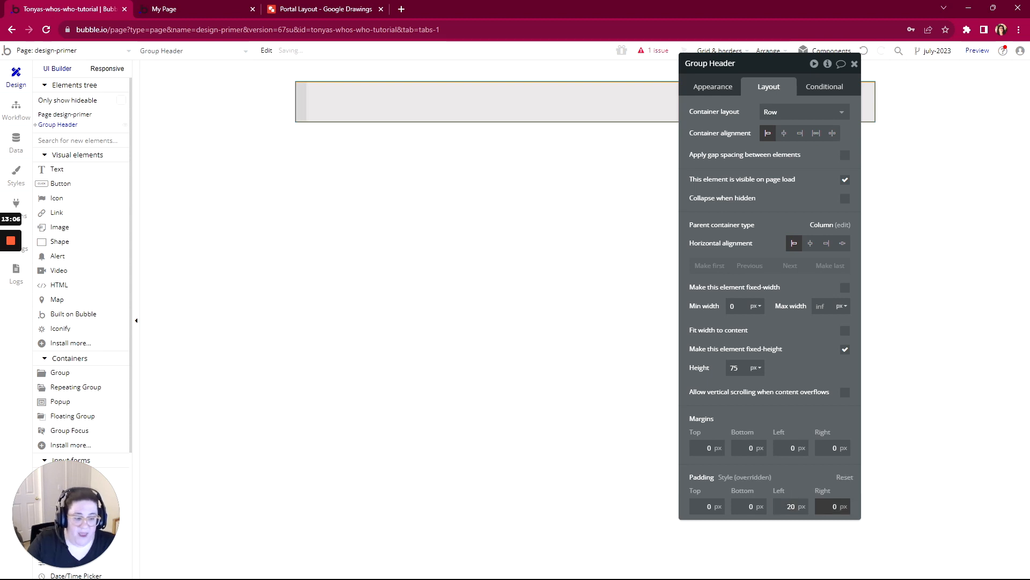
text(2)
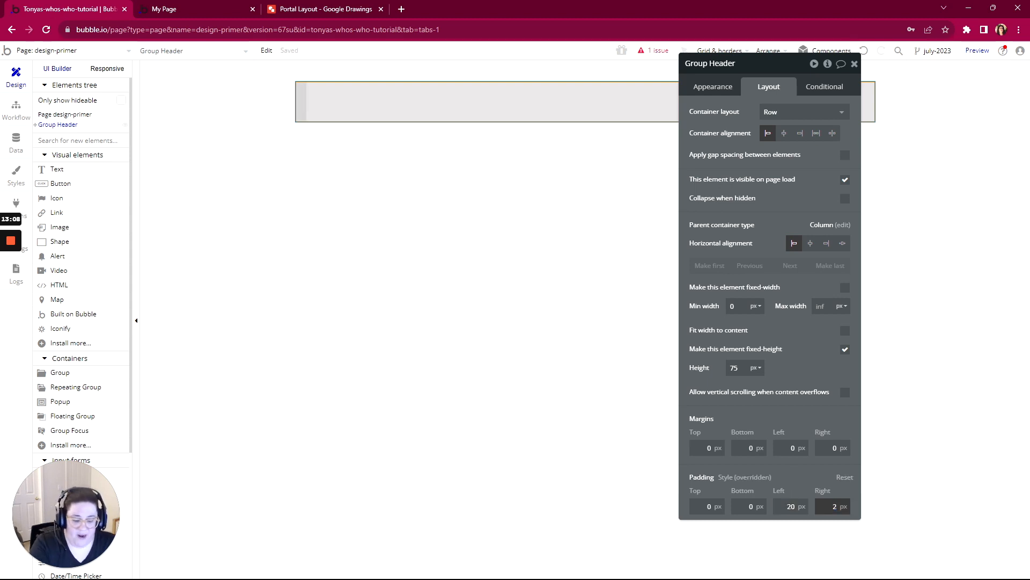
text(0)
key(Tab)
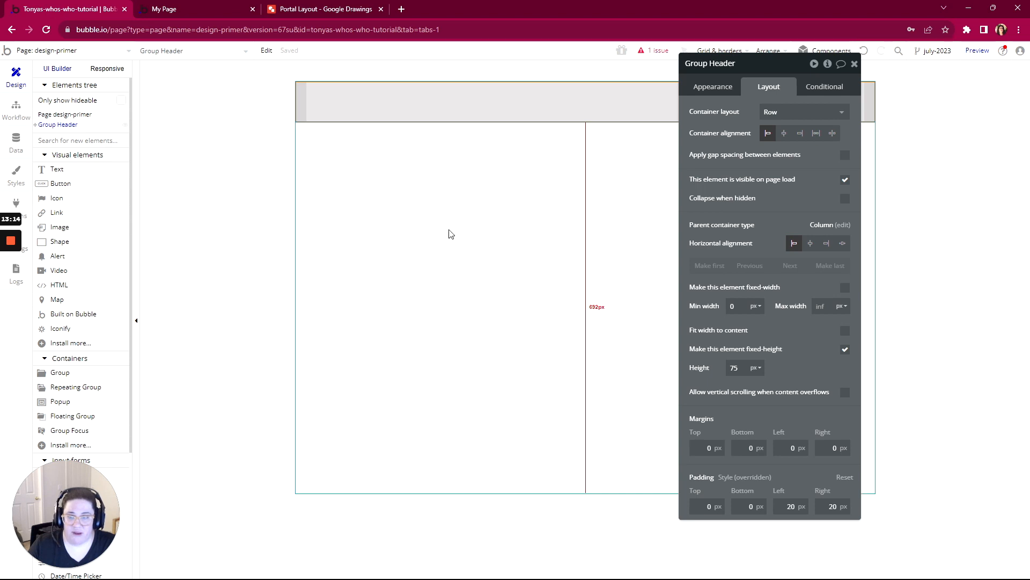
- Center the image vertically within Group Header
click(325, 98)
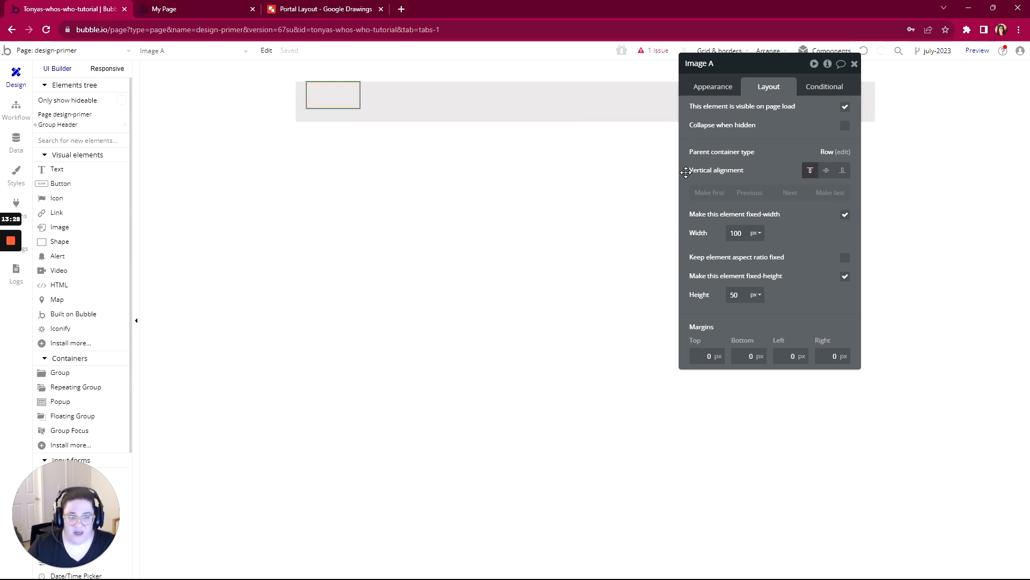
click(826, 171)
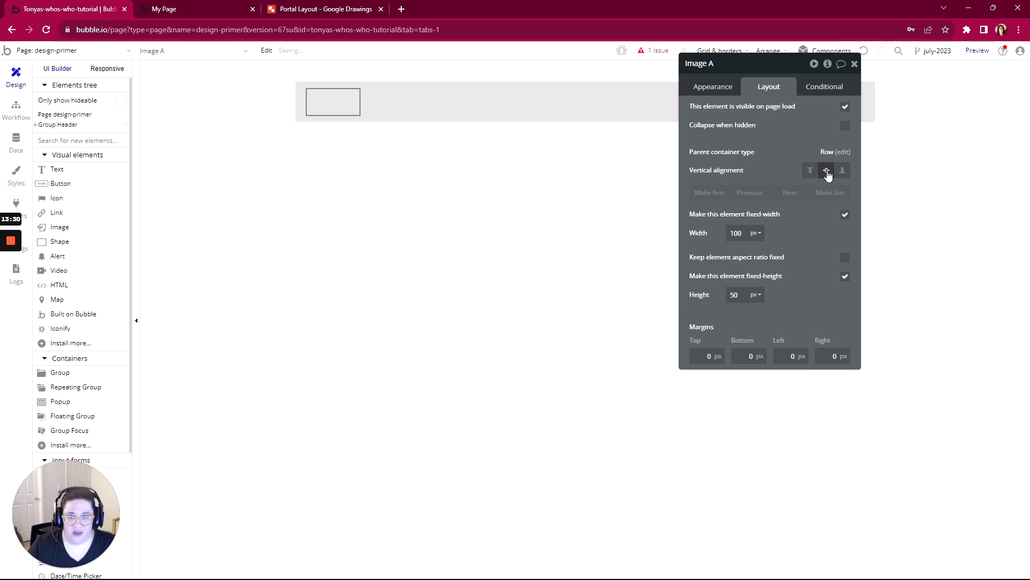
drag(783, 66, 600, 141)
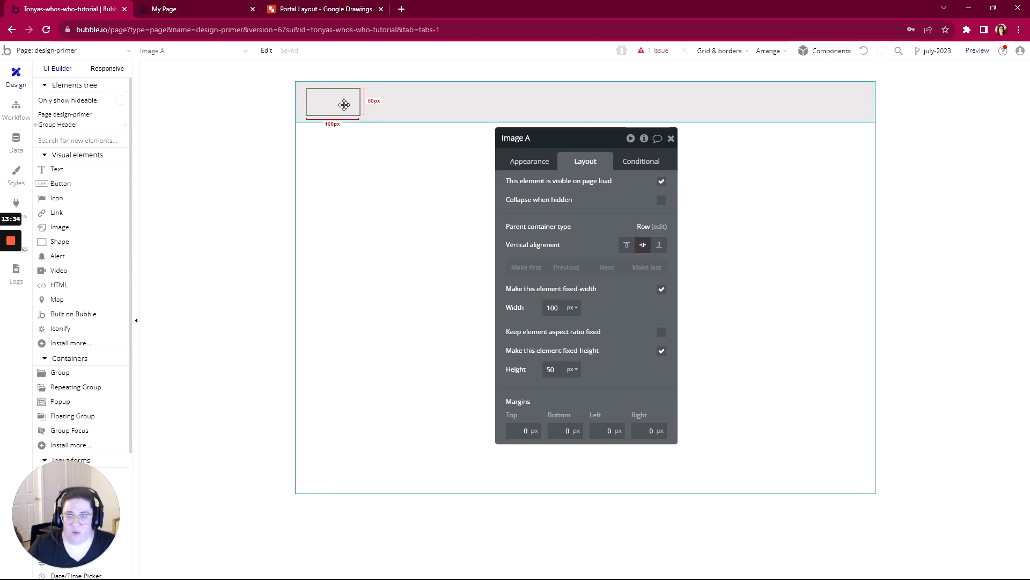
- Upload the Pro NoCoders Logo White PNG as the static image of Image A in the header
click(534, 162)
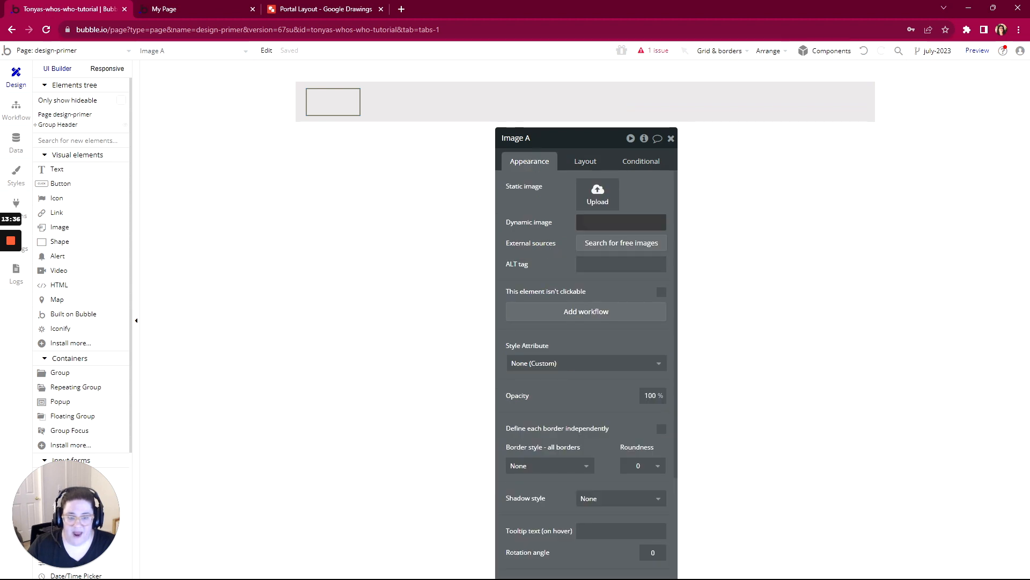
click(599, 193)
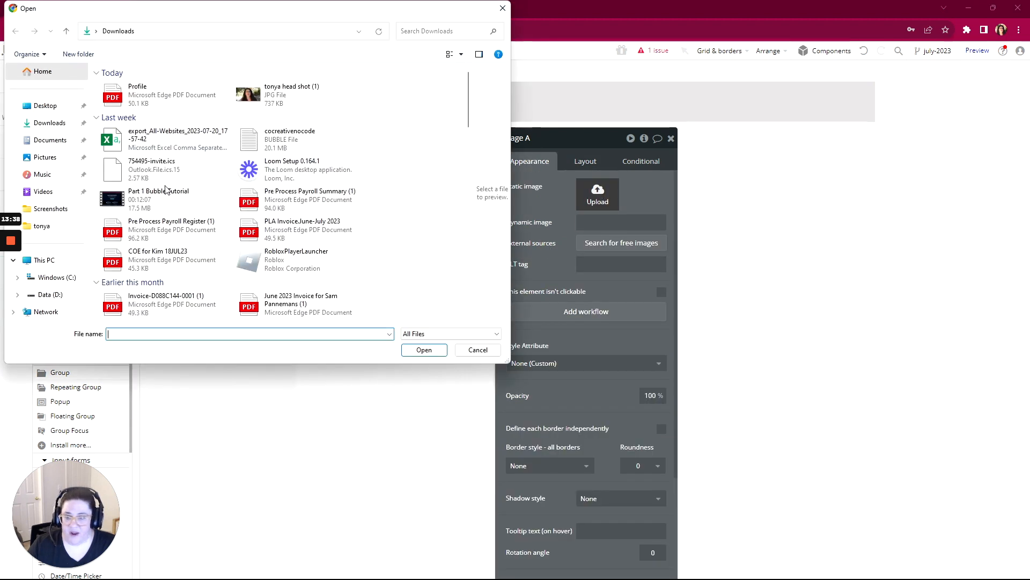
scroll(166, 189, down, 10)
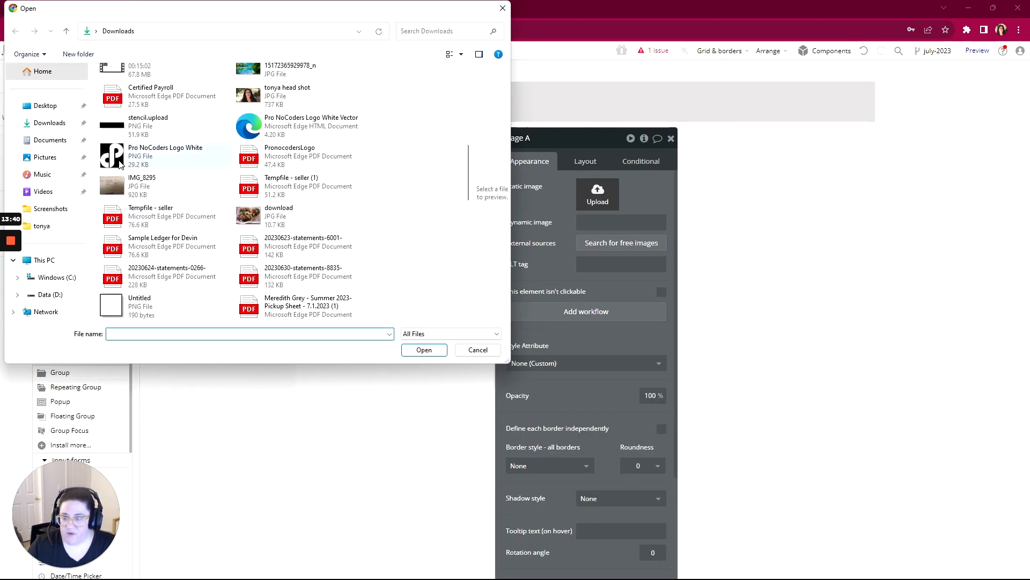
double_click(120, 165)
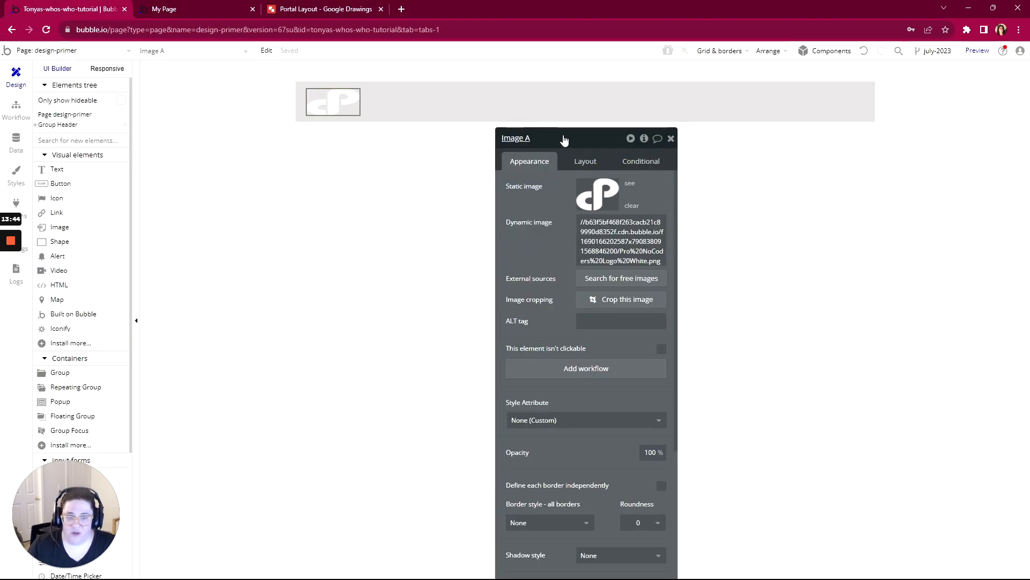
- Keep the logo image's aspect ratio fixed and set its fixed width to 50 px
drag(563, 140, 711, 92)
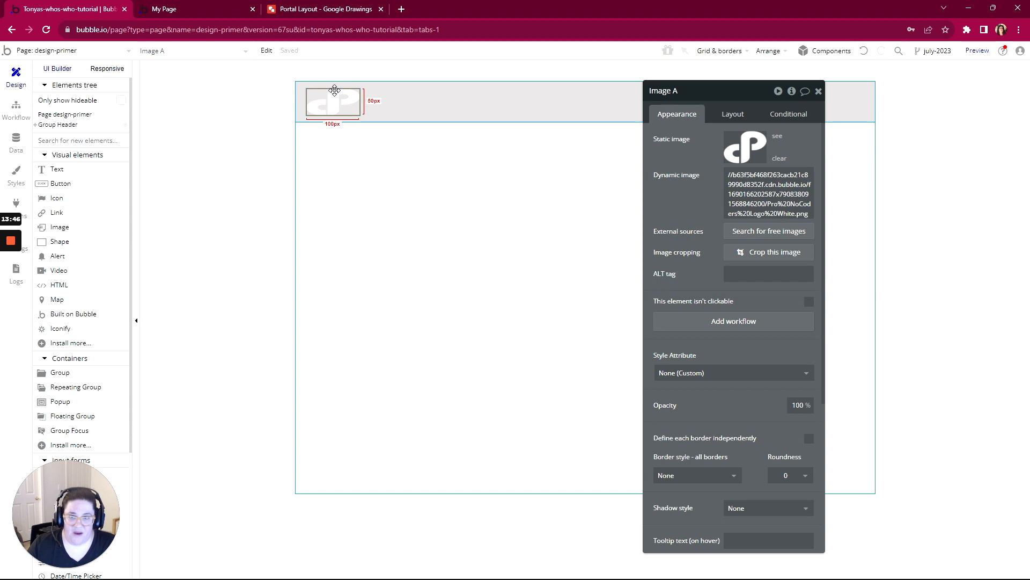
click(730, 116)
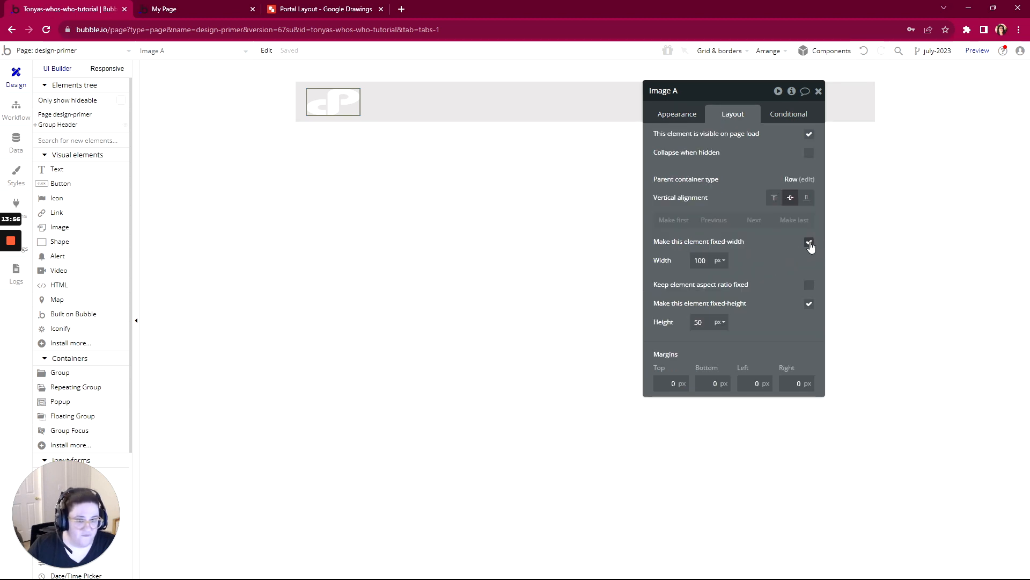
click(809, 287)
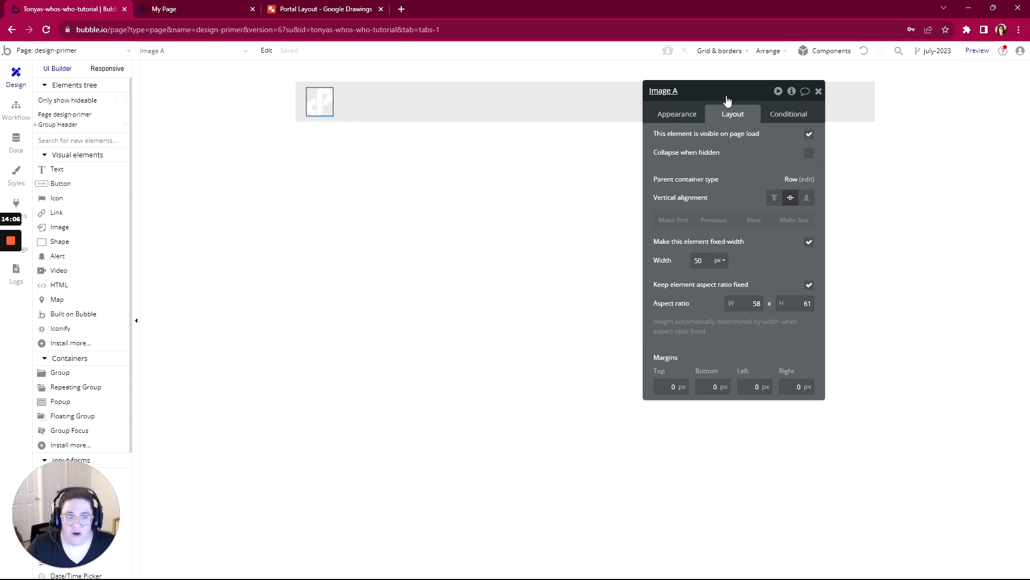
drag(727, 101, 886, 133)
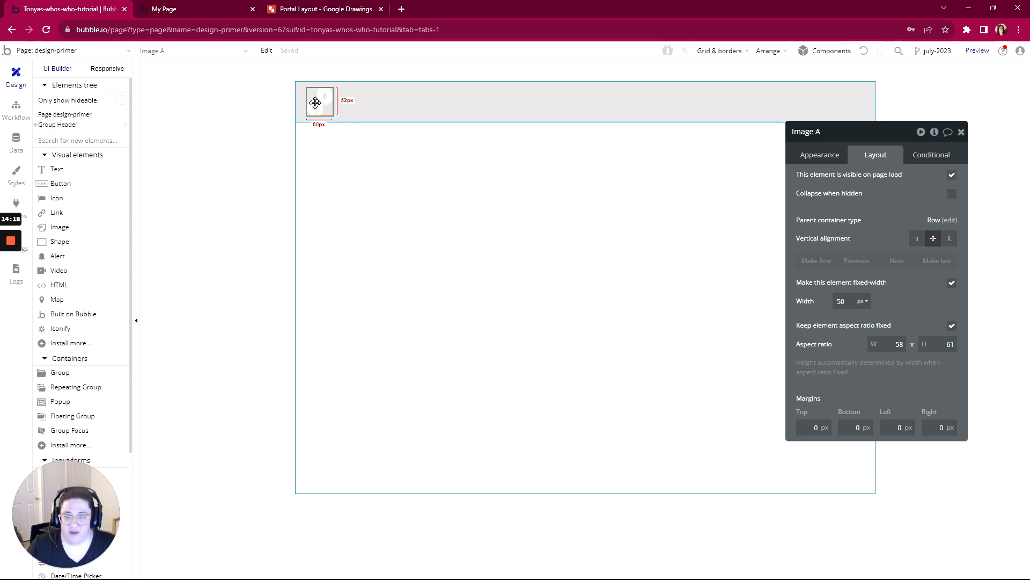
- Duplicate the logo image in the header and set Group Header's container alignment to space between
key(ctrl+d)
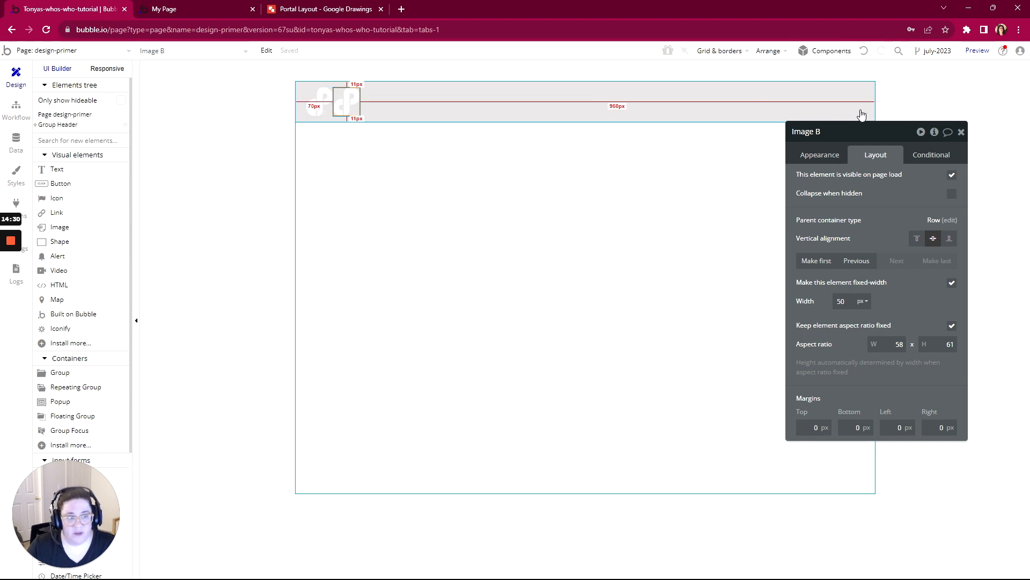
click(506, 103)
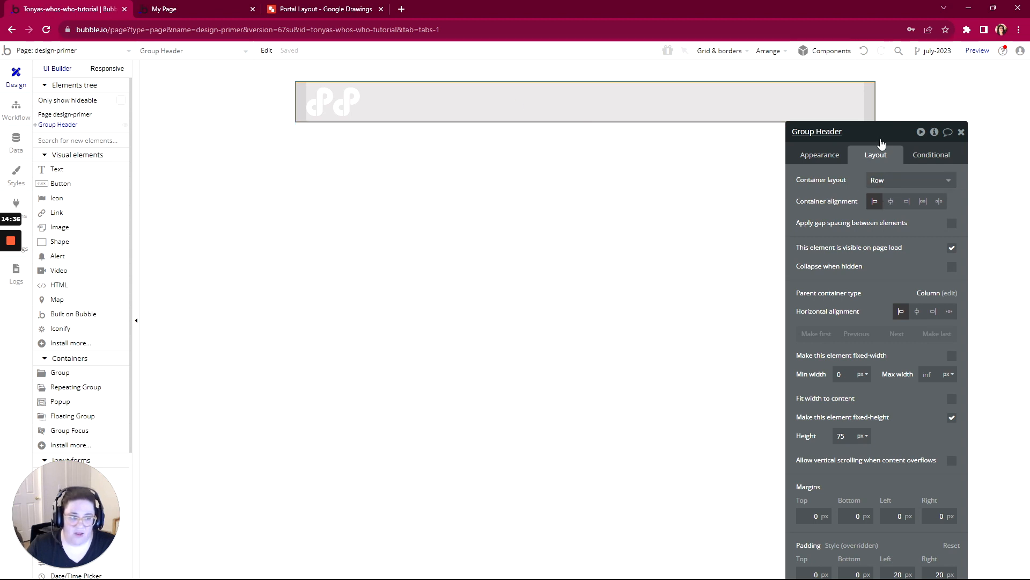
drag(870, 133, 816, 96)
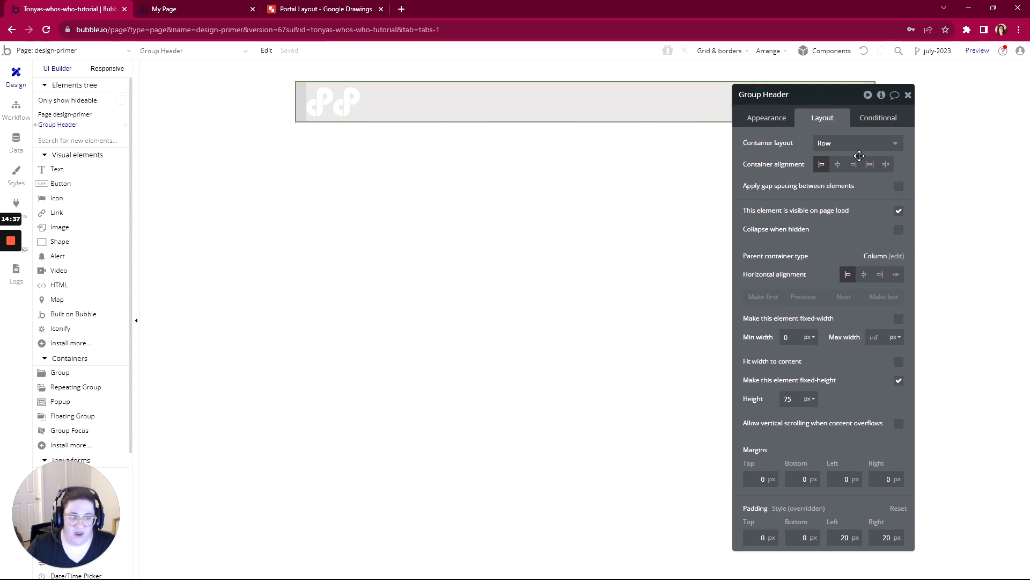
click(886, 166)
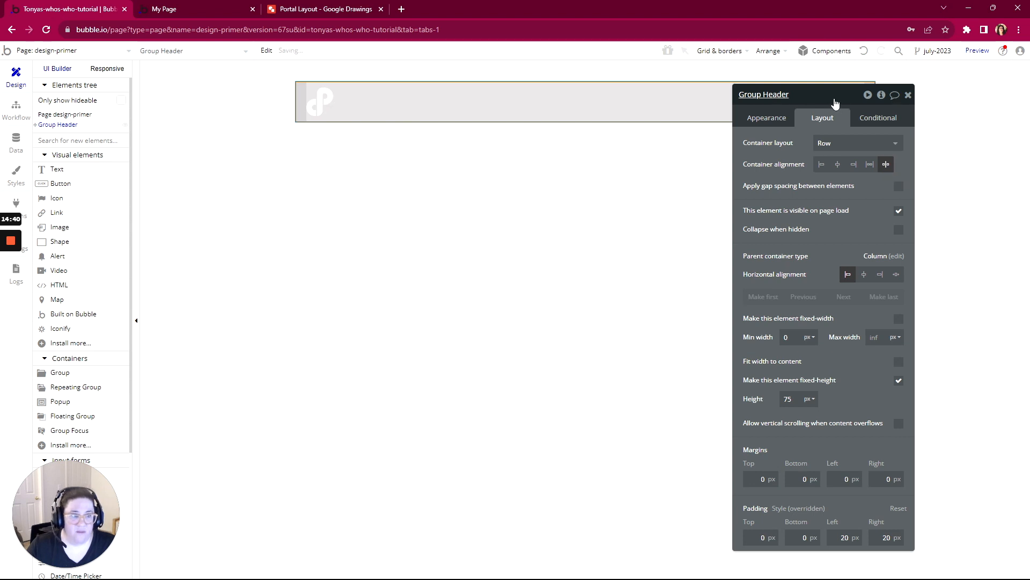
drag(835, 103, 651, 167)
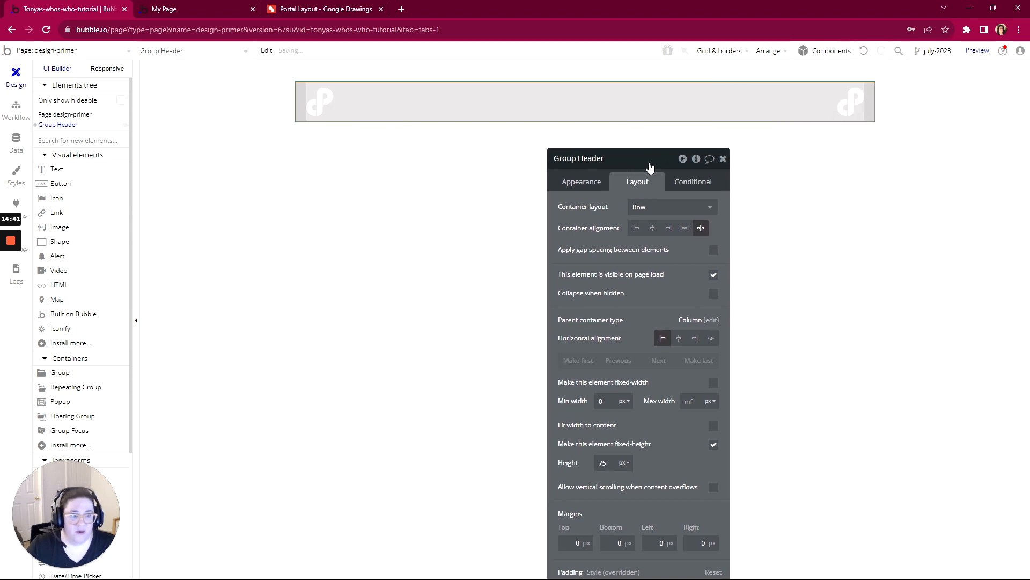
- Replace the duplicated logo in Image B with the head shot JPG from Downloads
click(852, 108)
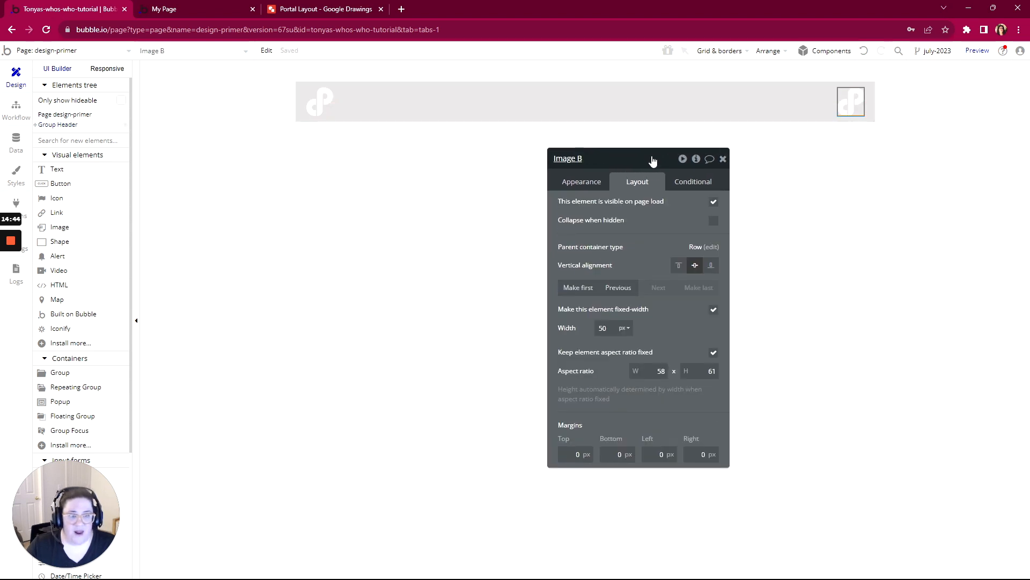
click(583, 182)
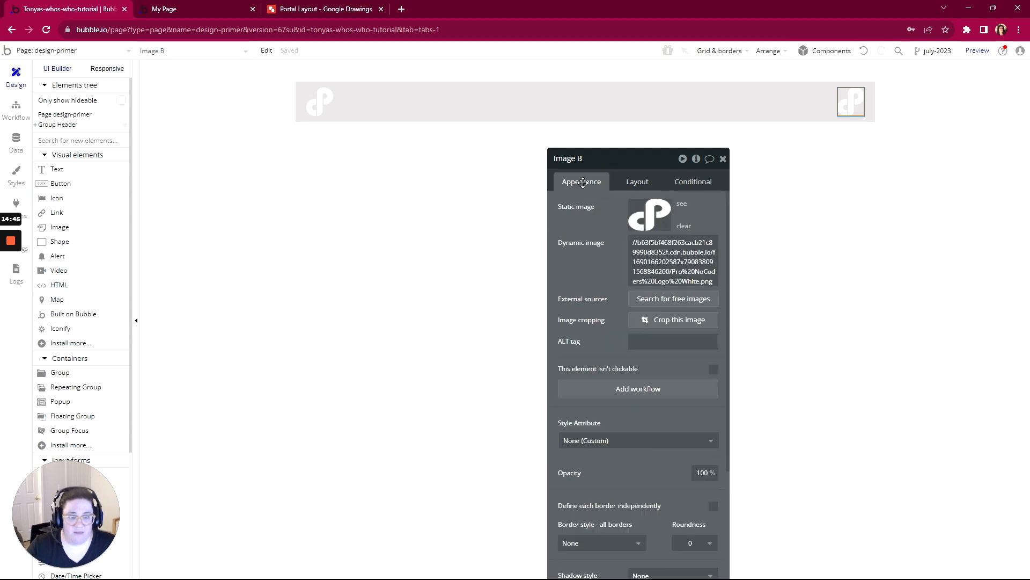
click(683, 228)
click(649, 215)
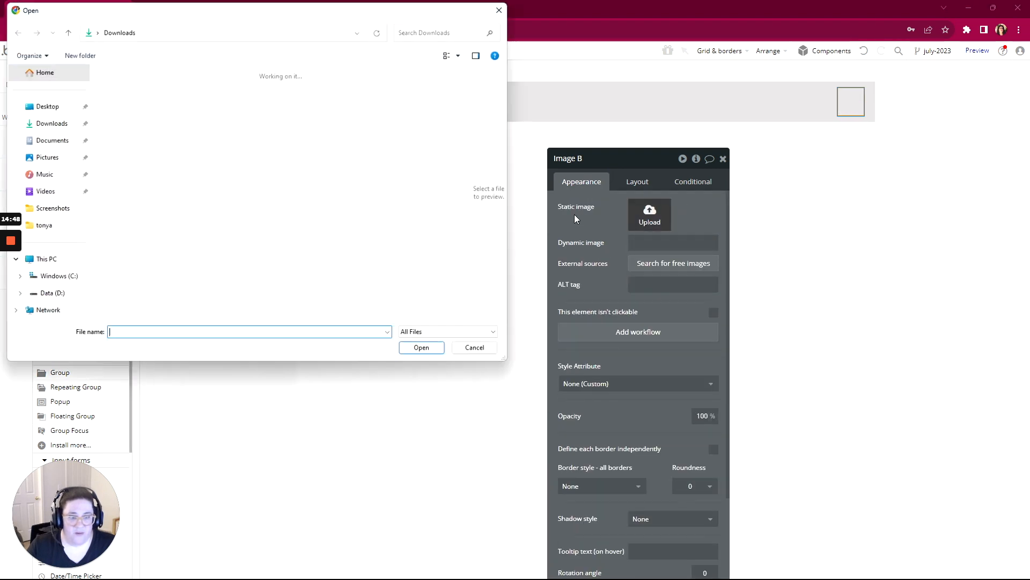
double_click(263, 99)
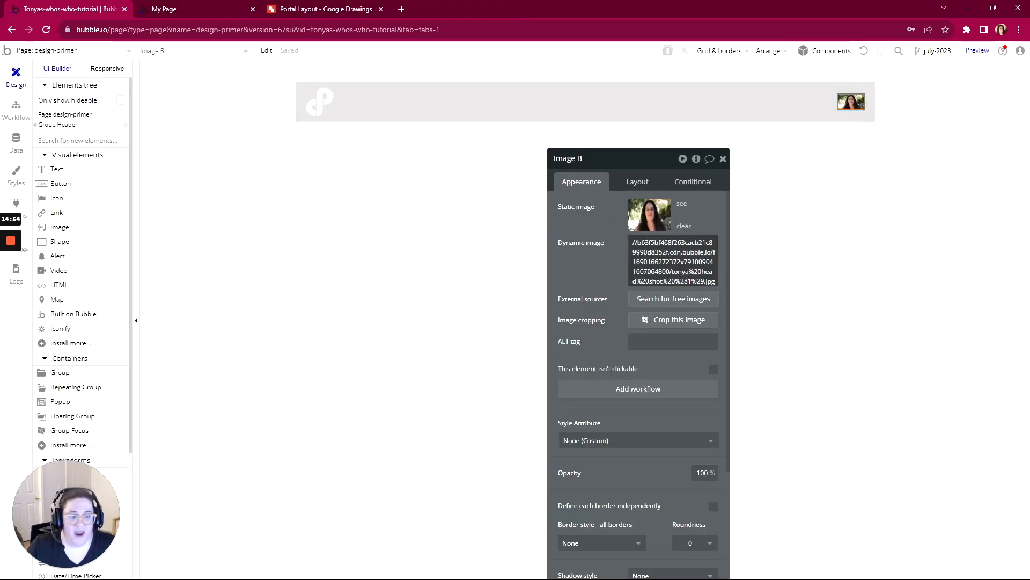
- Check the head shot image's layout settings and compare the header with the Portal Layout drawing in Google Drawings
click(638, 183)
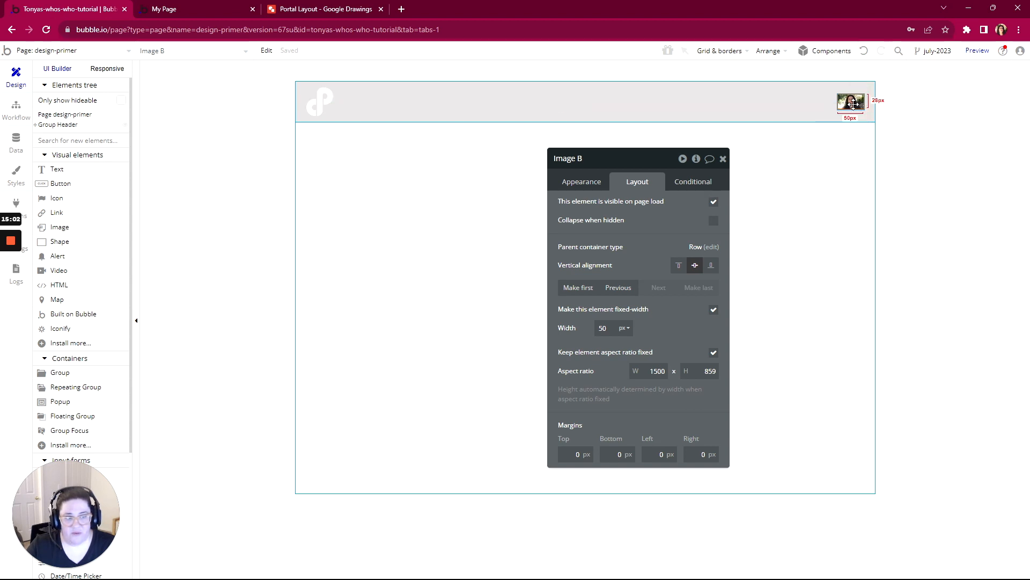
drag(645, 165, 720, 144)
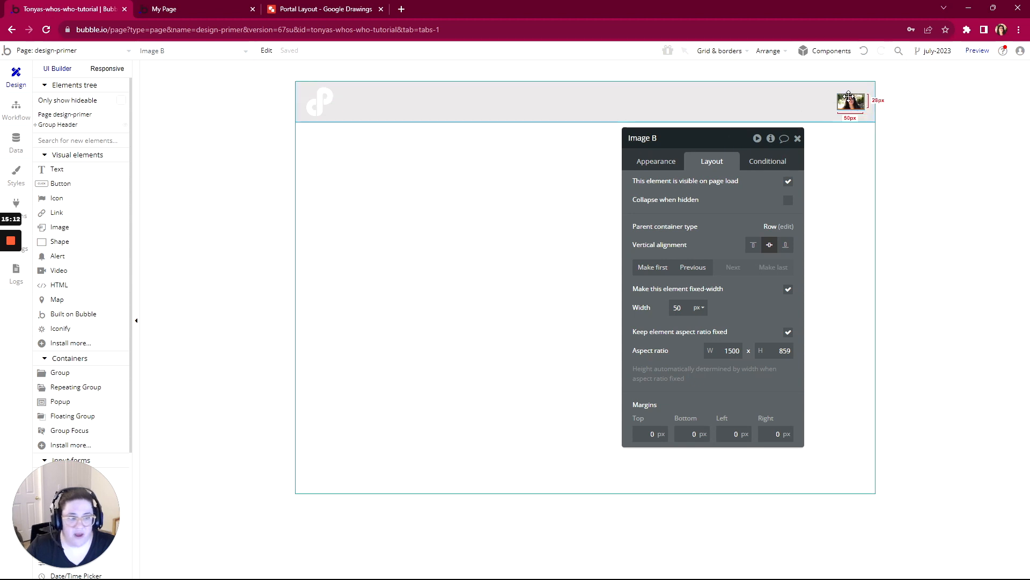
drag(740, 142, 893, 177)
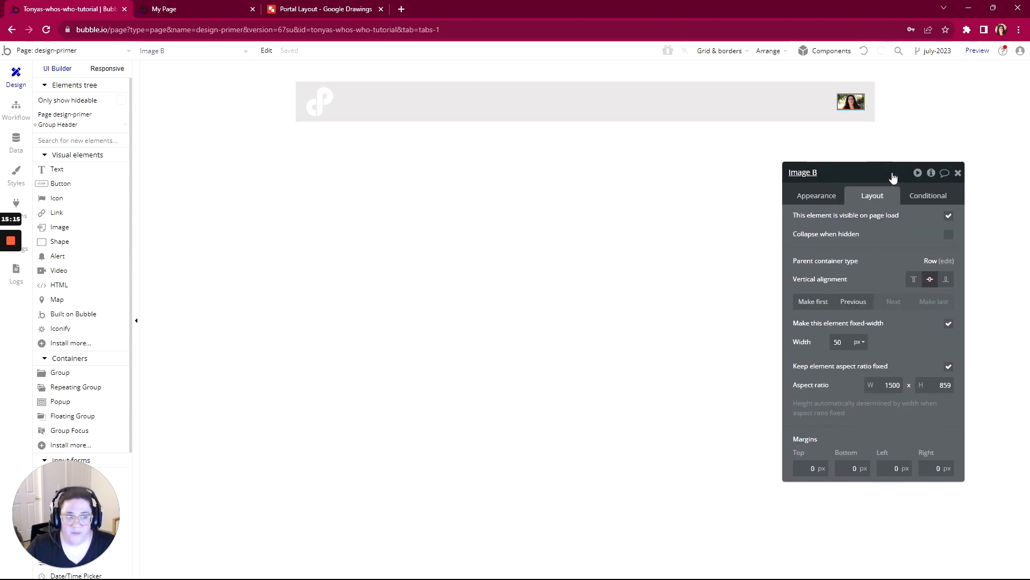
click(349, 11)
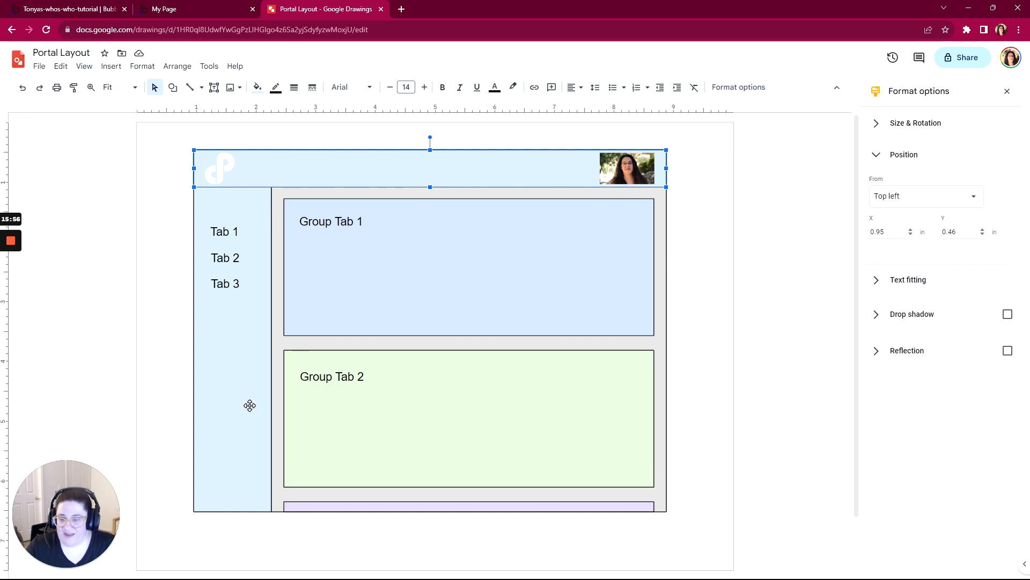
click(154, 10)
click(82, 11)
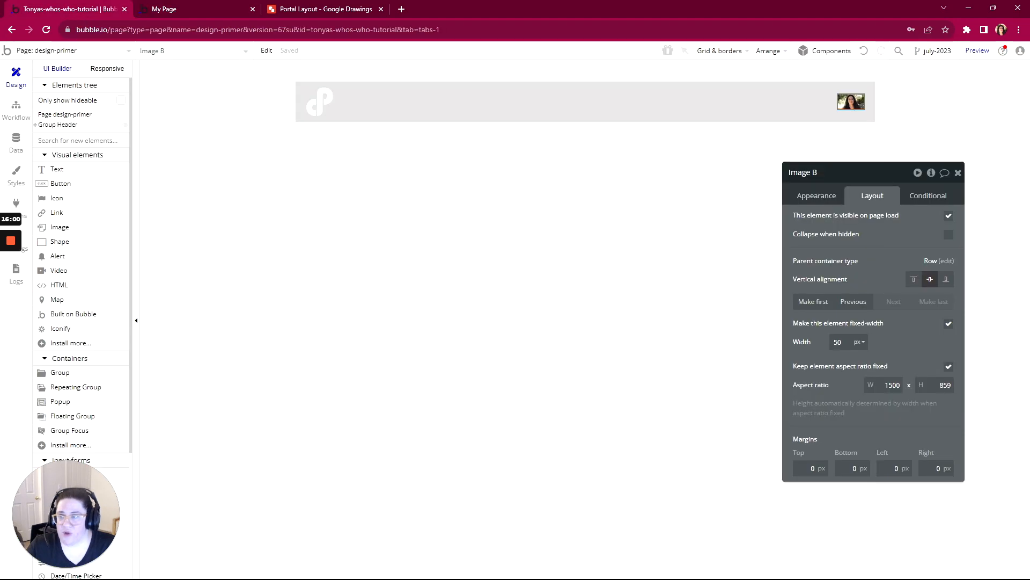
- Add a group about 203 by 116 px below Group Header and set its container layout to Row
scroll(127, 268, down, 3)
scroll(122, 263, up, 3)
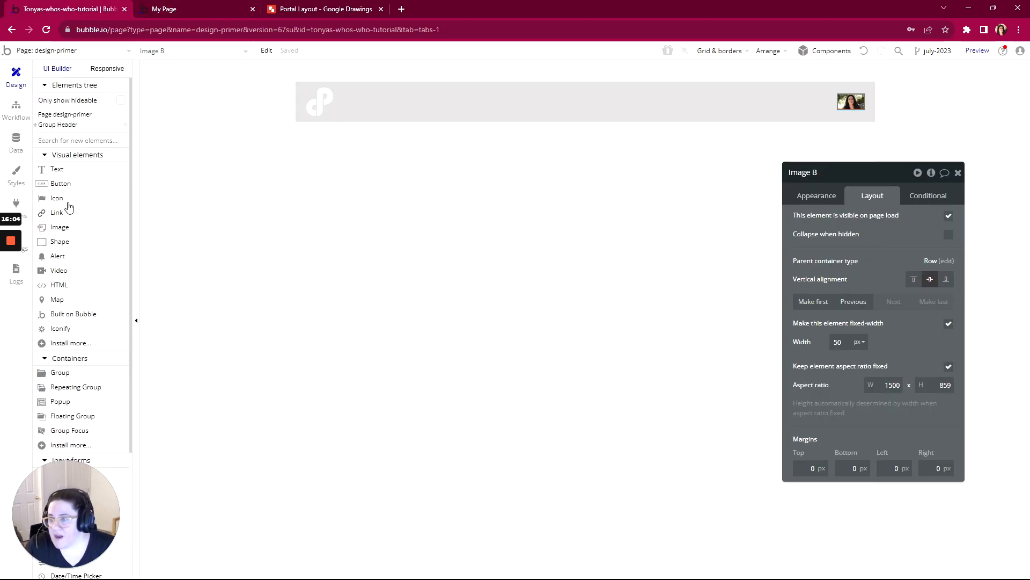
click(65, 377)
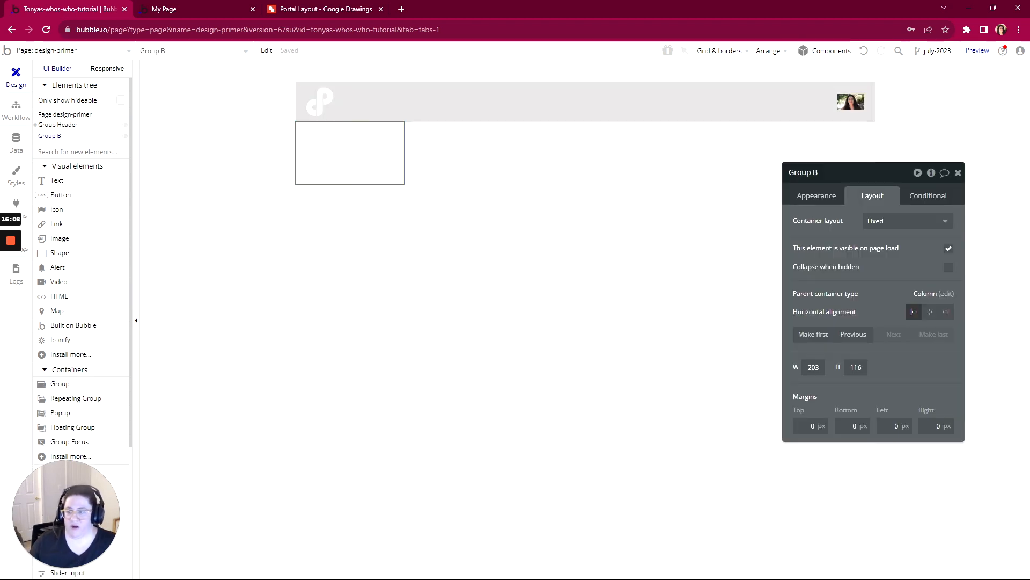
mouse_move(11, 266)
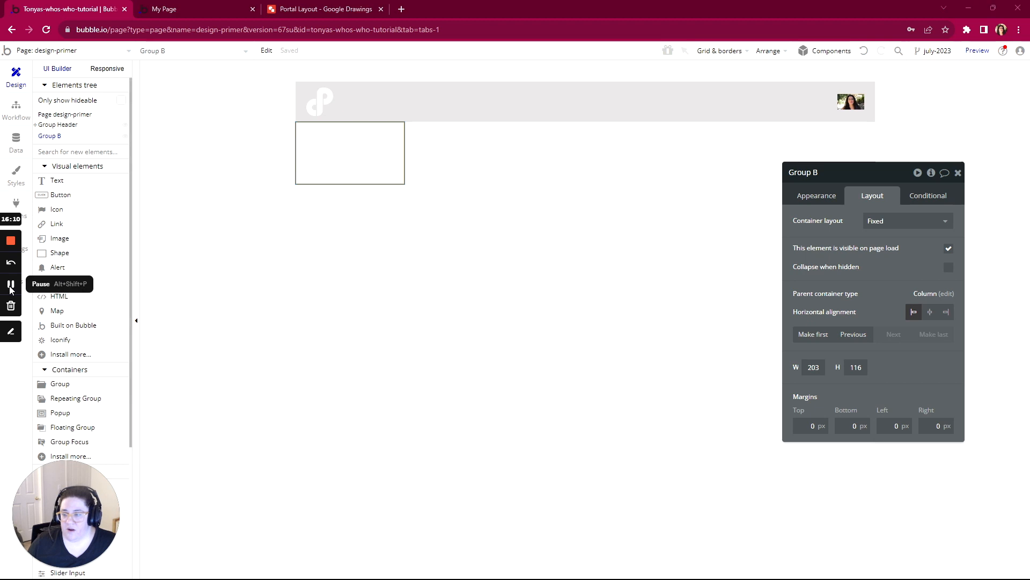
click(880, 222)
click(880, 288)
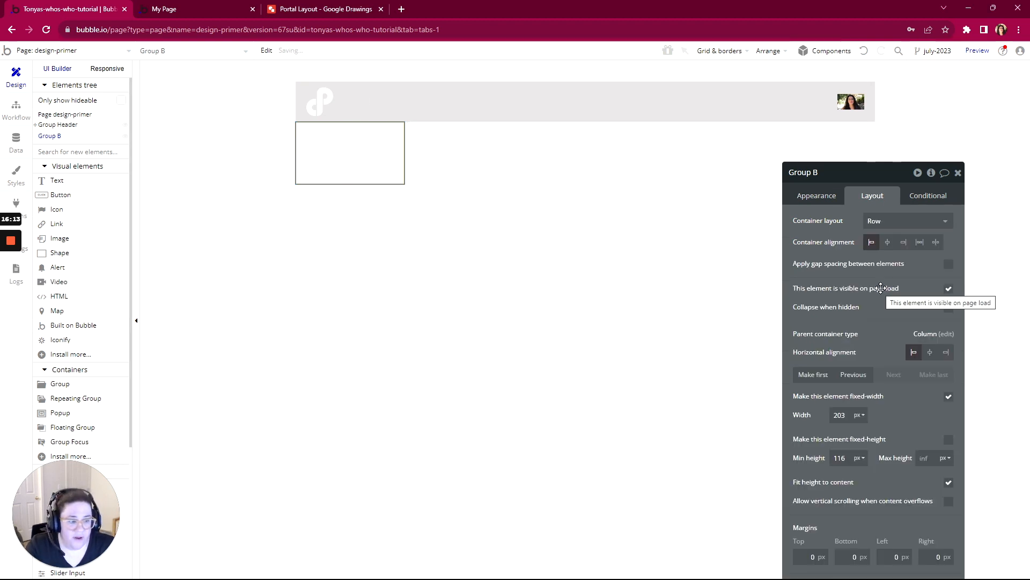
- Turn off fixed width for the group below the header and set its minimum width to 0 px
drag(897, 170, 819, 81)
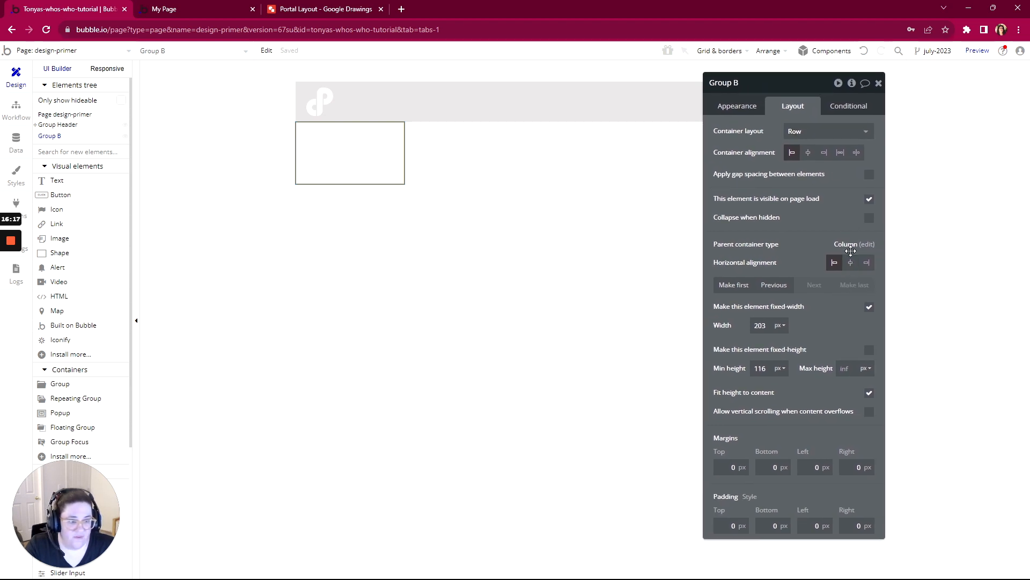
click(869, 307)
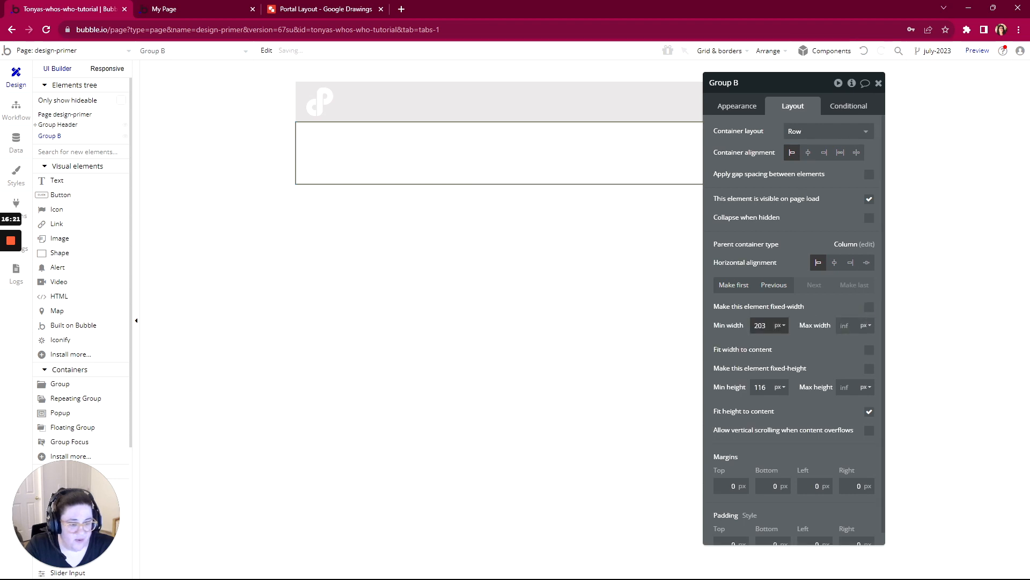
double_click(760, 325)
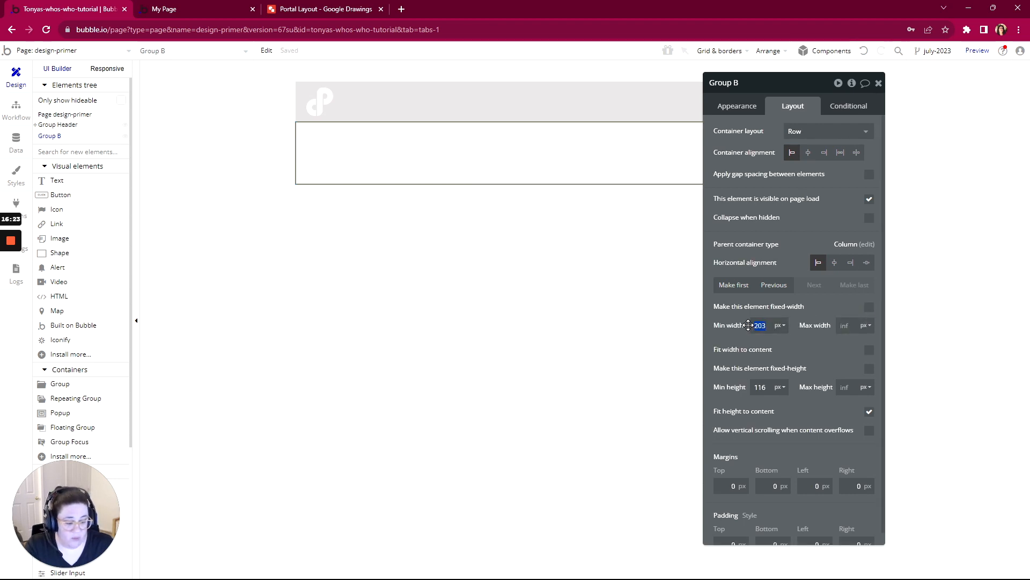
text(0)
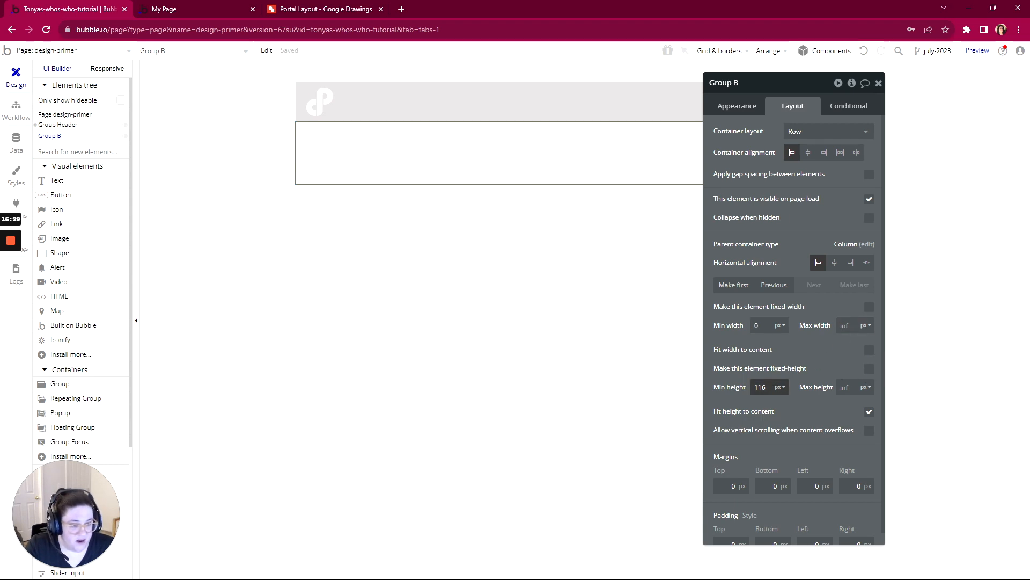
- Turn off fitting the new group's height to its content and clear its minimum height
click(870, 415)
double_click(760, 387)
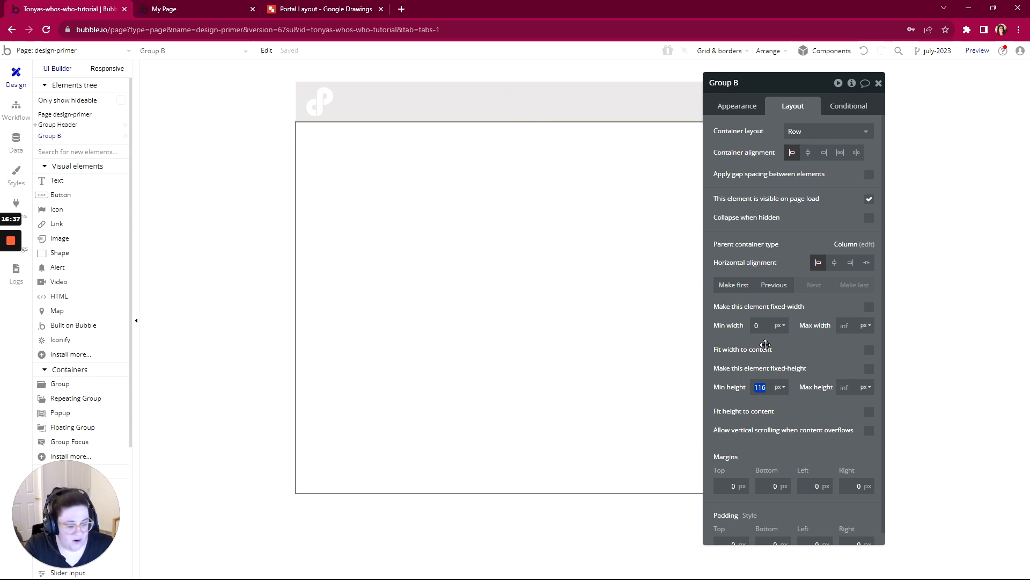
key(BackSpace)
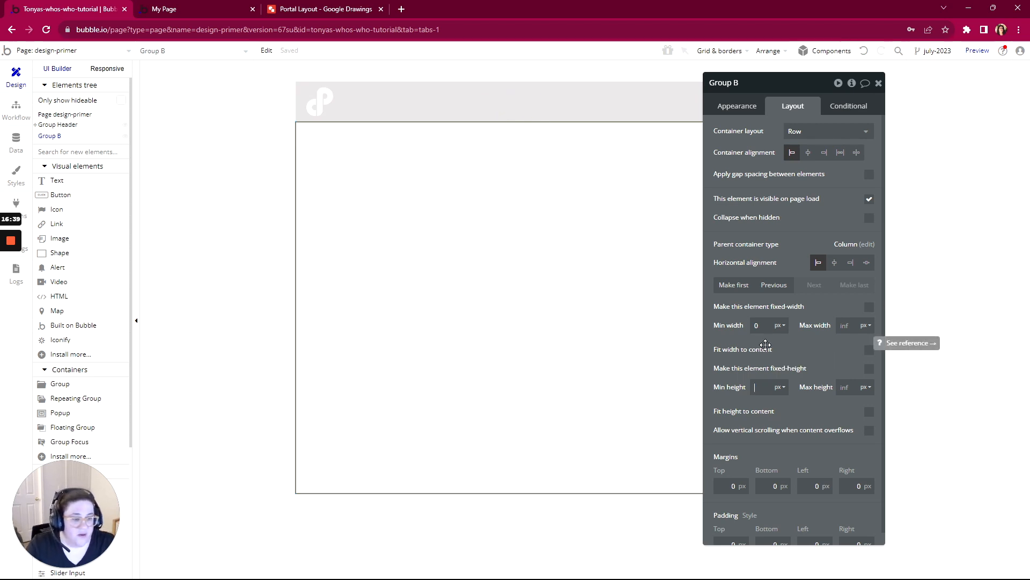
- Rename the group below the header to Group Main
mouse_move(801, 89)
mouse_down()
mouse_move(700, 103)
mouse_move(806, 107)
mouse_up()
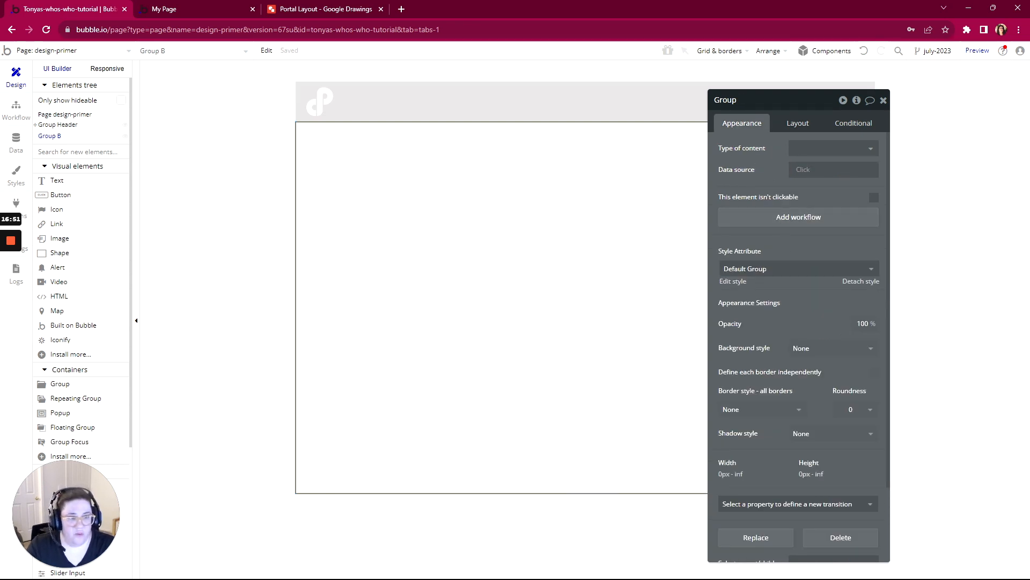
text(Main)
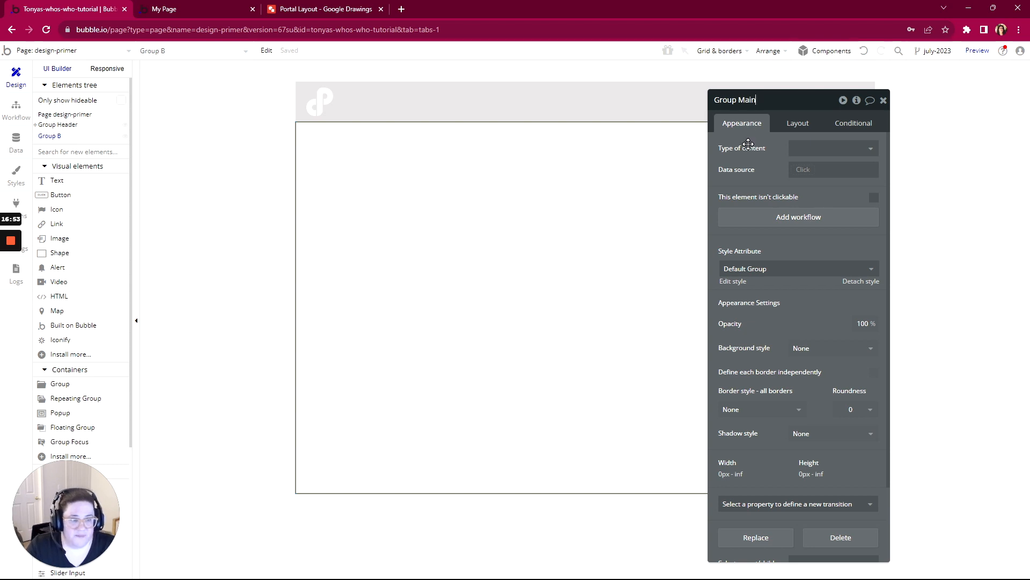
drag(788, 105, 848, 73)
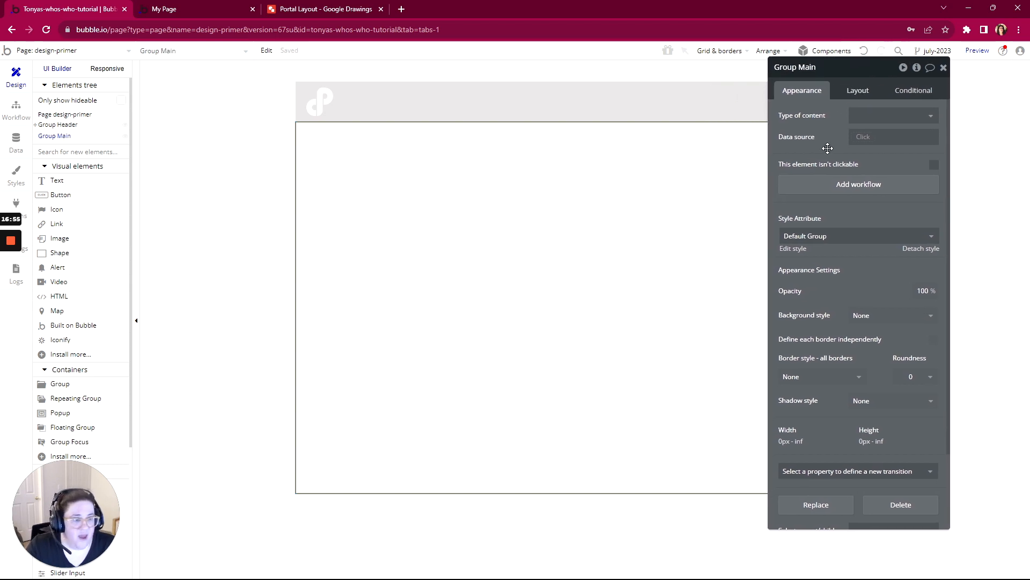
- Give Group Main a flat background color of #F1E0E0
click(869, 315)
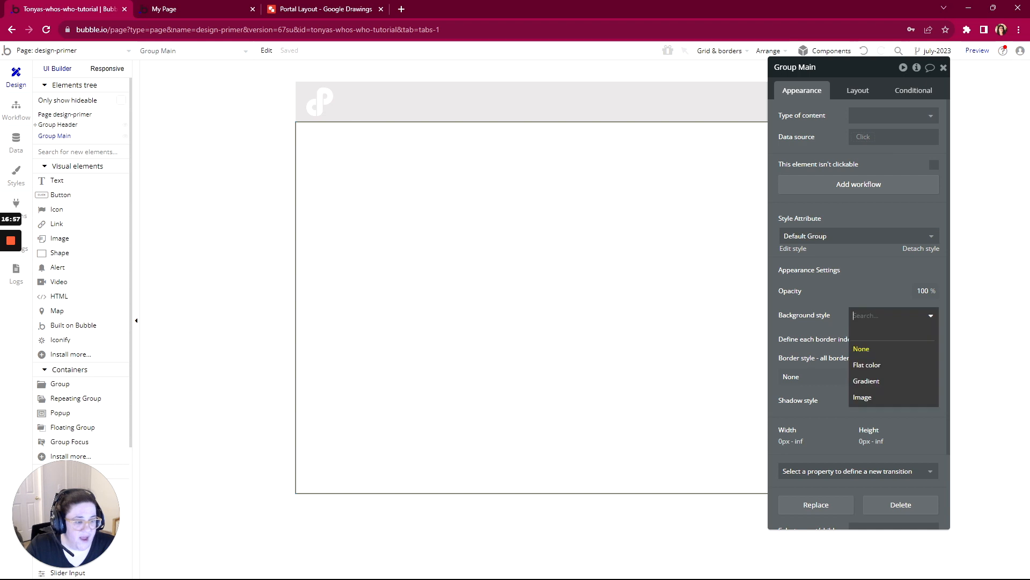
click(857, 364)
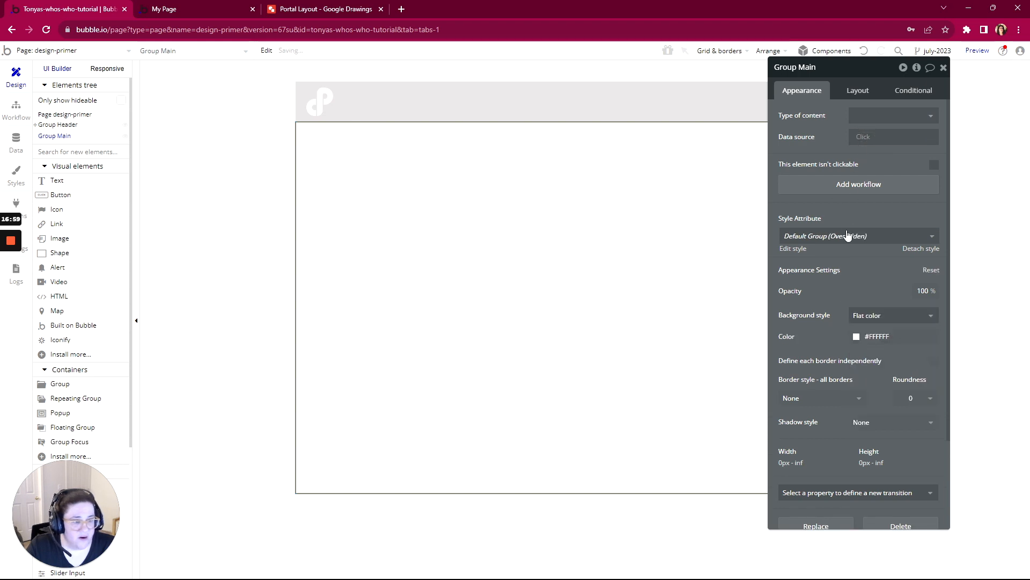
click(856, 336)
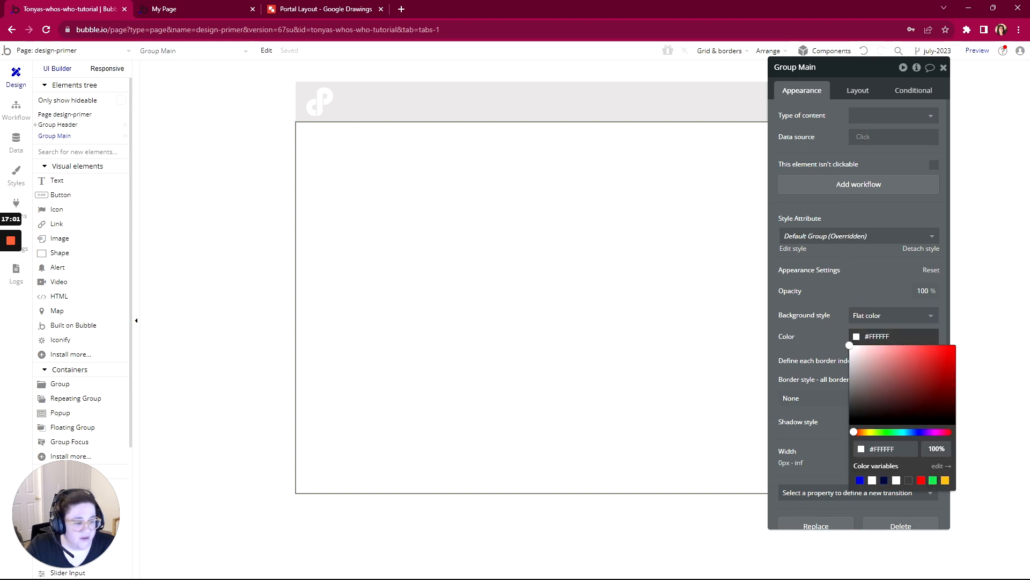
click(884, 354)
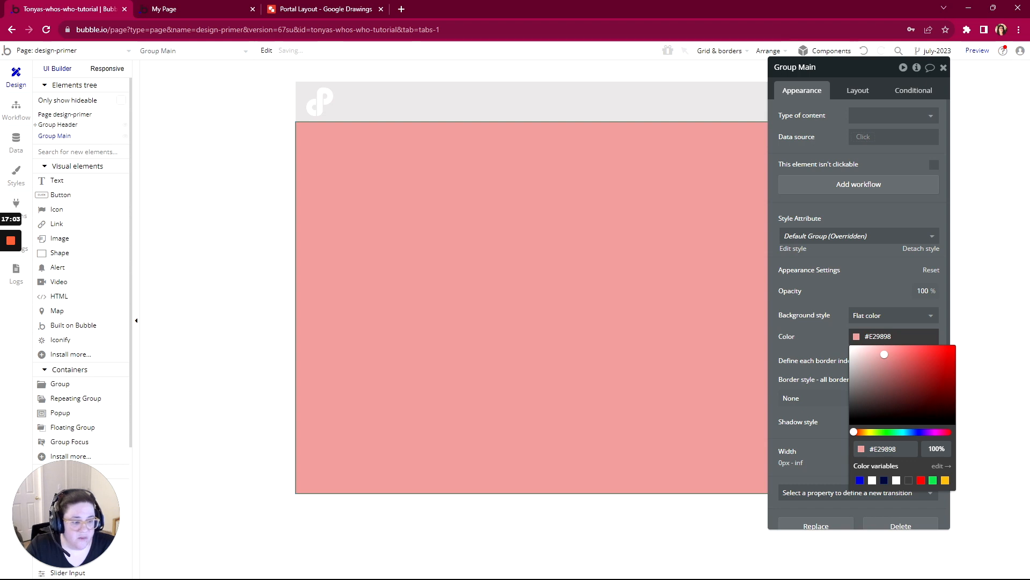
click(867, 348)
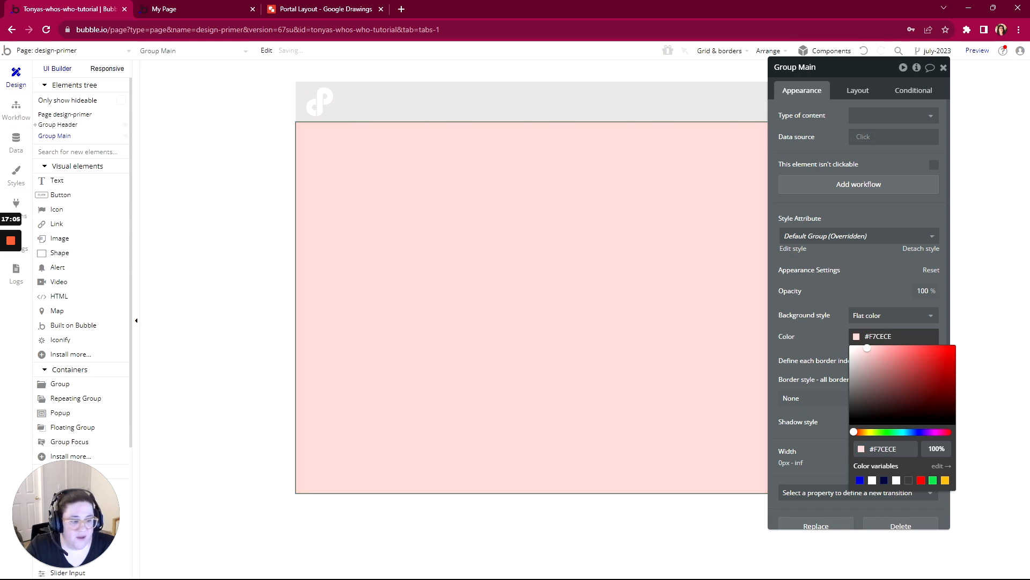
click(862, 347)
click(857, 350)
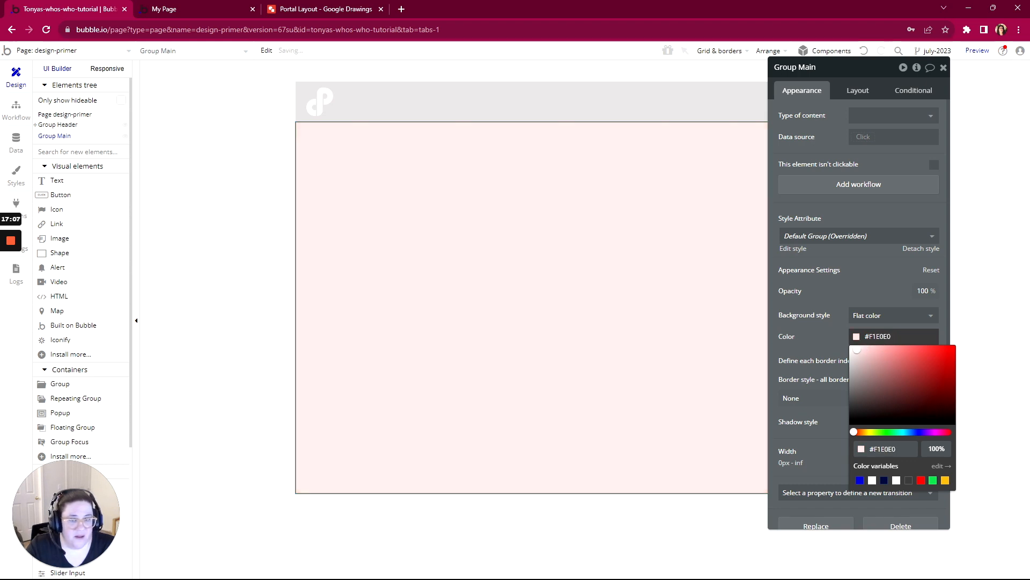
click(281, 211)
- Check the Portal Layout drawing, and add a group about 158 by 325 px at the left side inside Group Main
drag(810, 66, 508, 317)
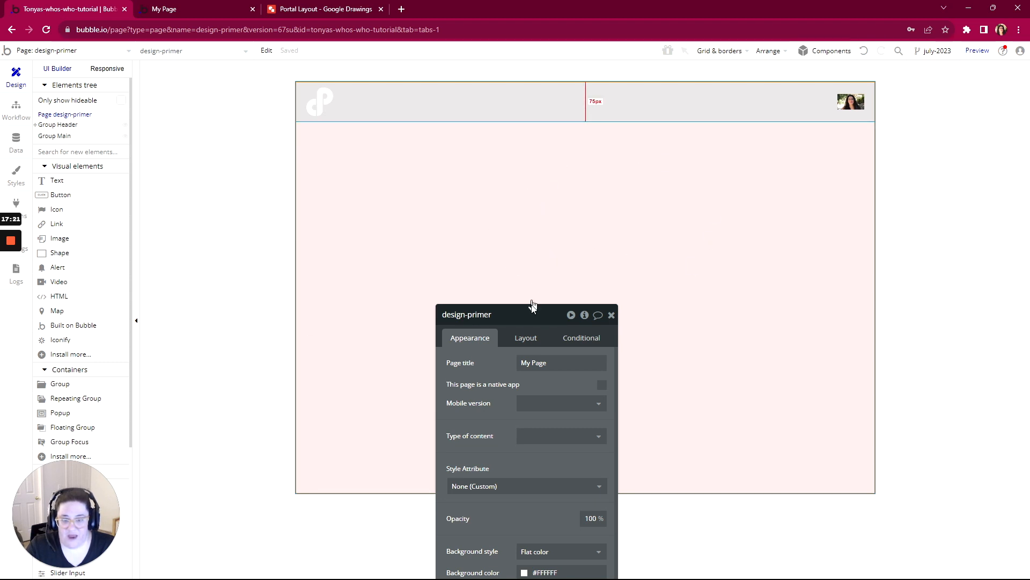
drag(533, 302, 823, 138)
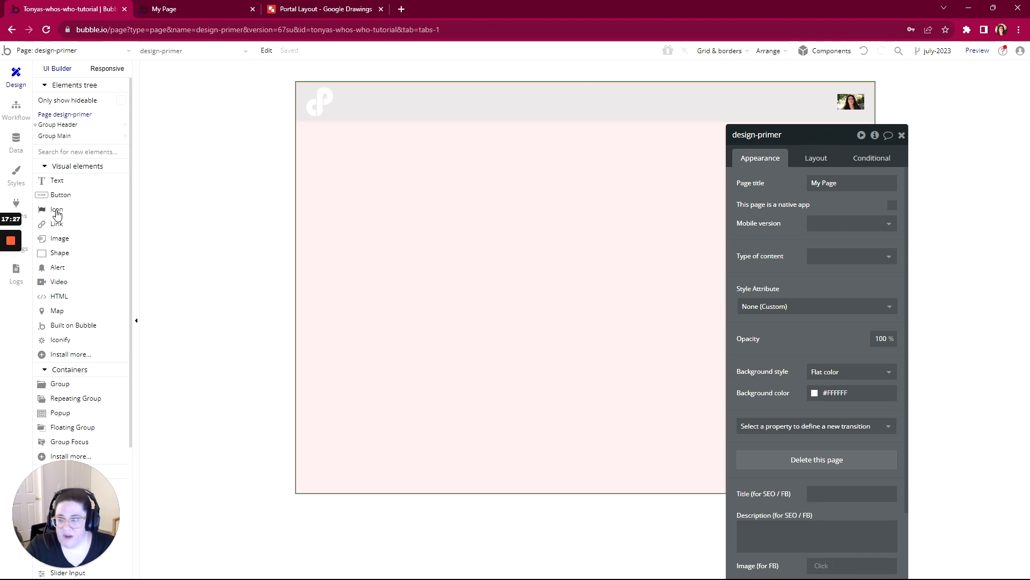
scroll(67, 238, down, 2)
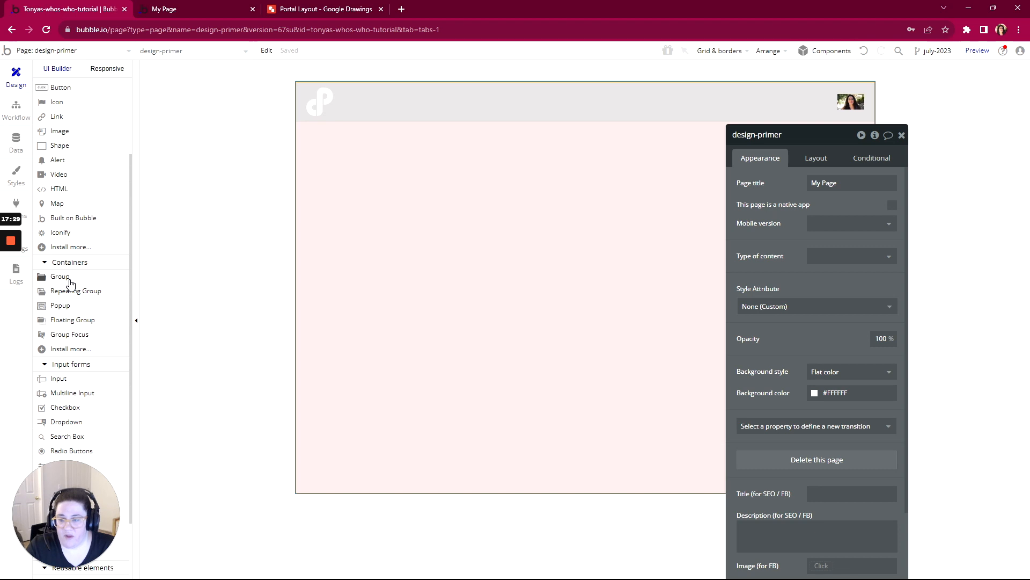
click(325, 9)
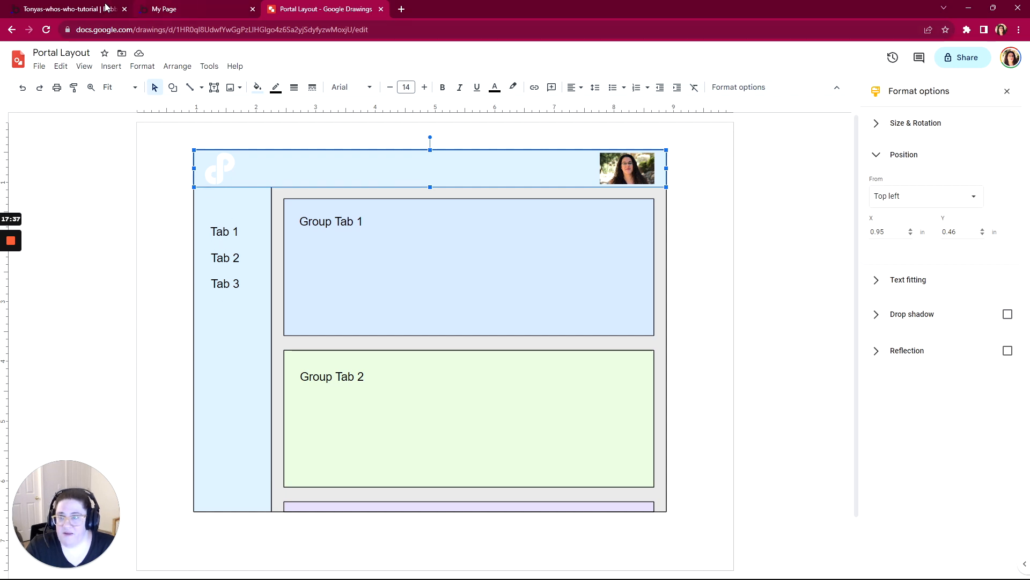
click(92, 9)
click(78, 280)
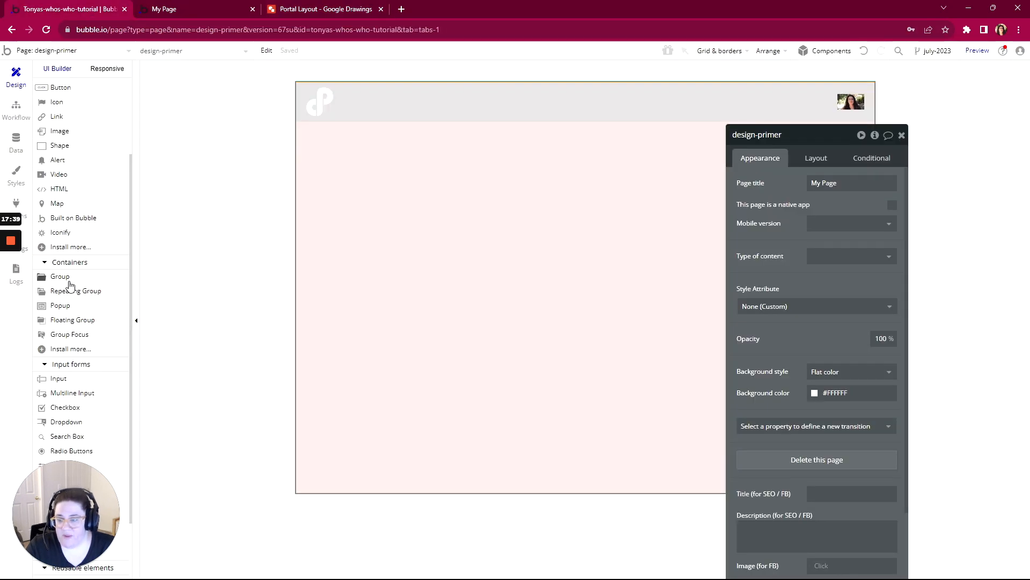
drag(317, 156, 405, 337)
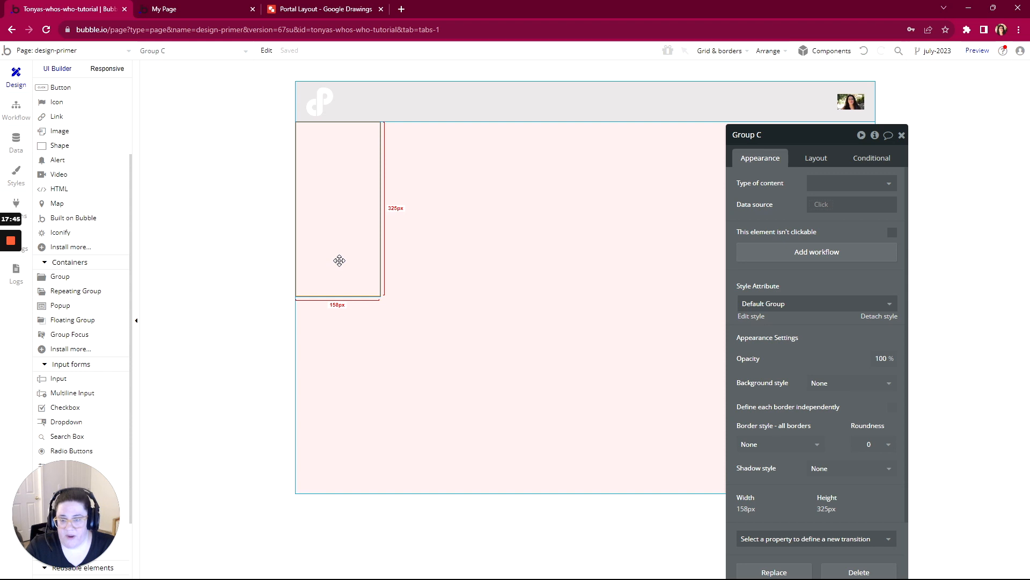
- Set the new left-hand group's container layout to Column
drag(812, 136, 778, 87)
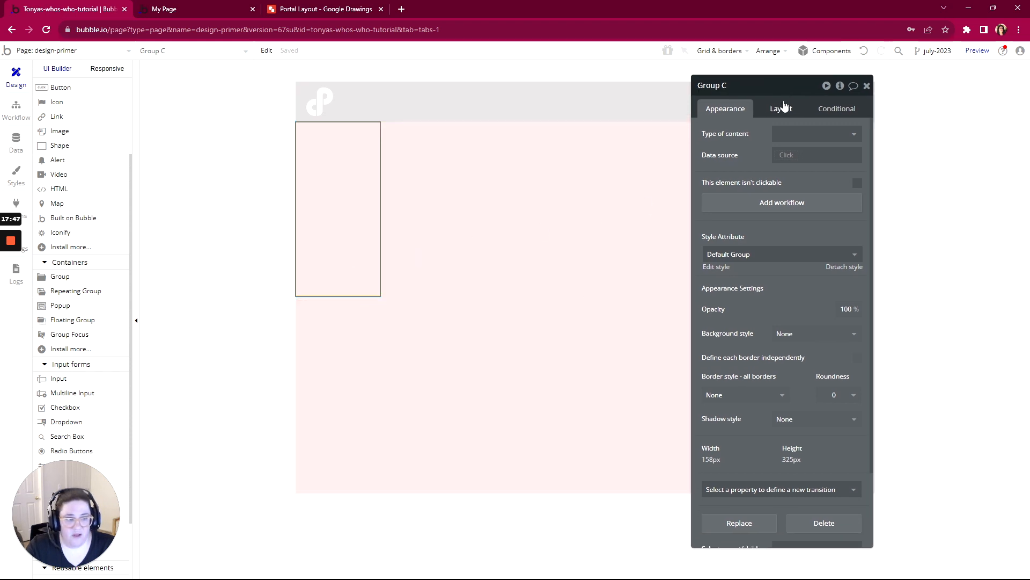
click(783, 110)
click(794, 134)
click(783, 215)
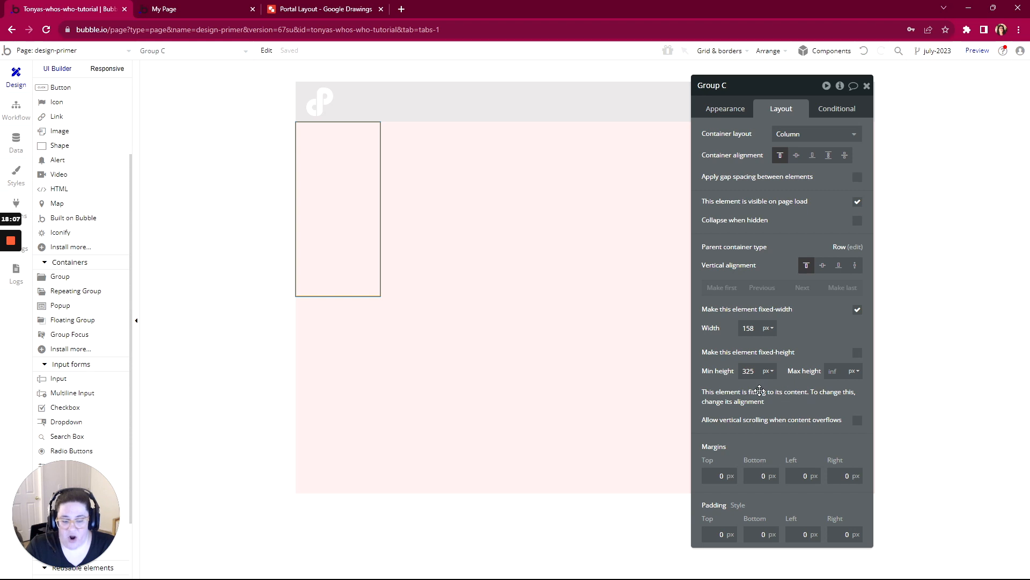
- Set the left-hand group's minimum height to 0 px and its vertical alignment to stretch within Group Main
click(738, 371)
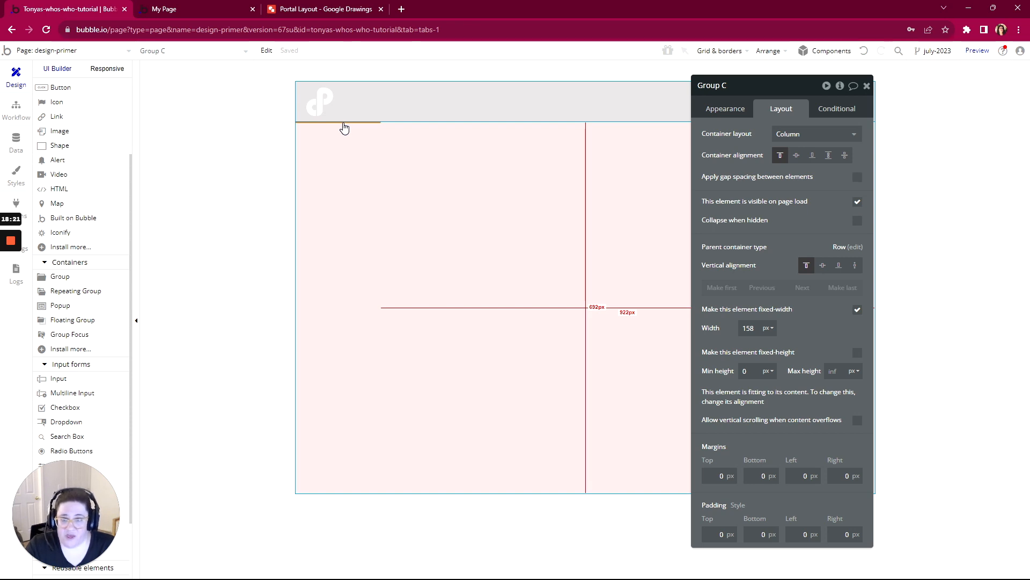
click(855, 266)
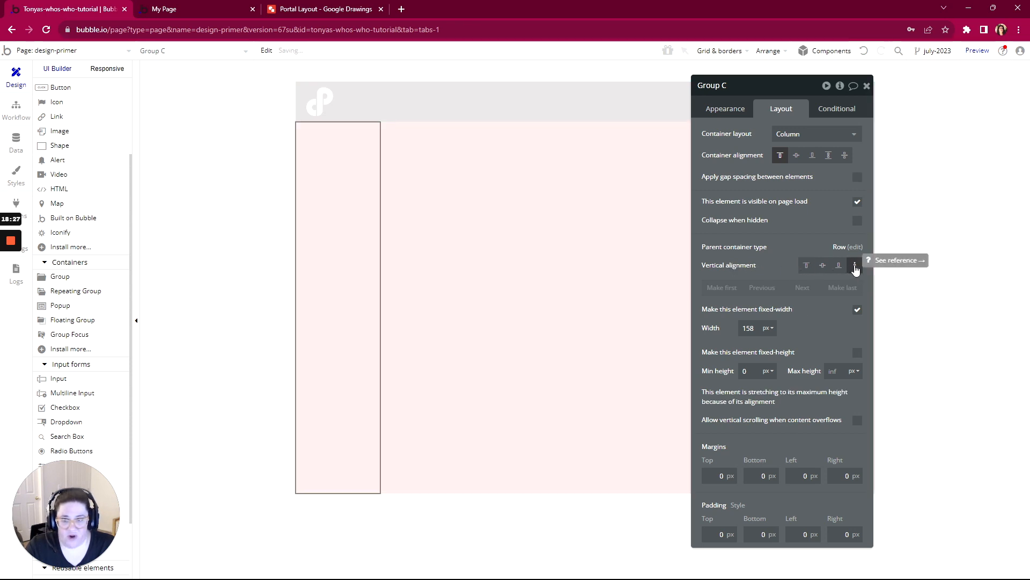
- Rename the left-hand group to Group Sidebar and give it a flat background color of #D4D5FE
drag(800, 91, 882, 90)
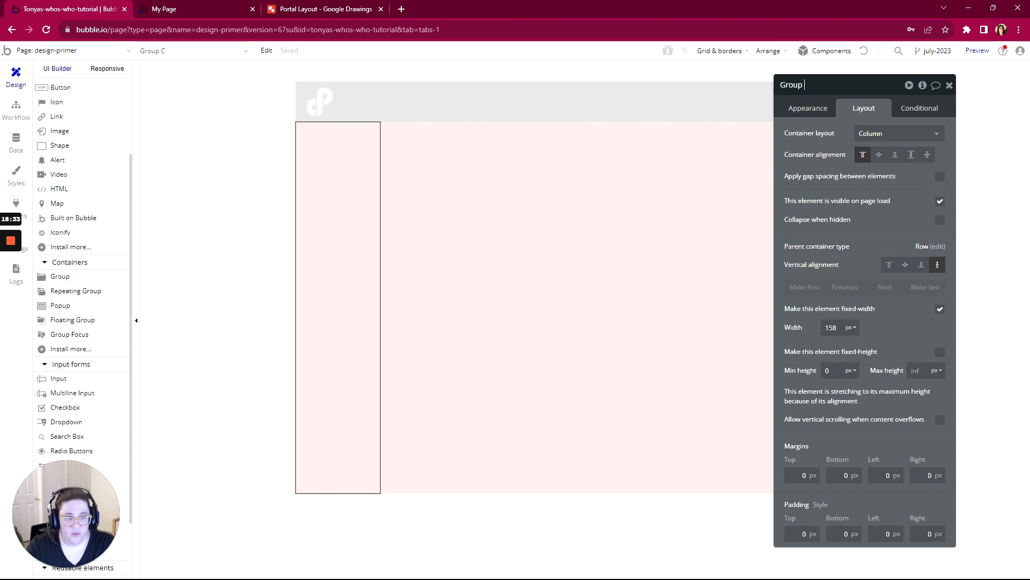
click(813, 108)
click(866, 334)
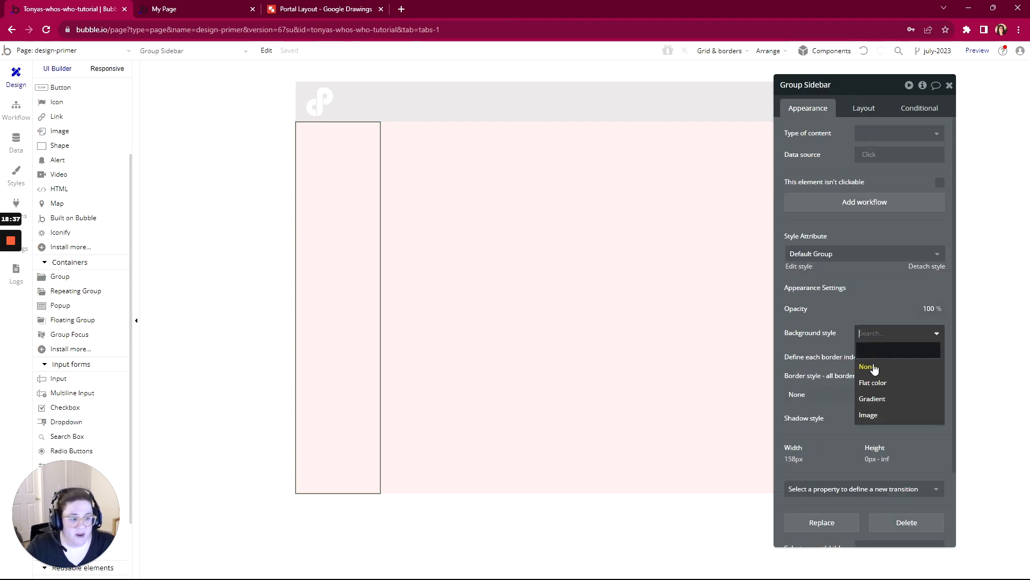
click(870, 380)
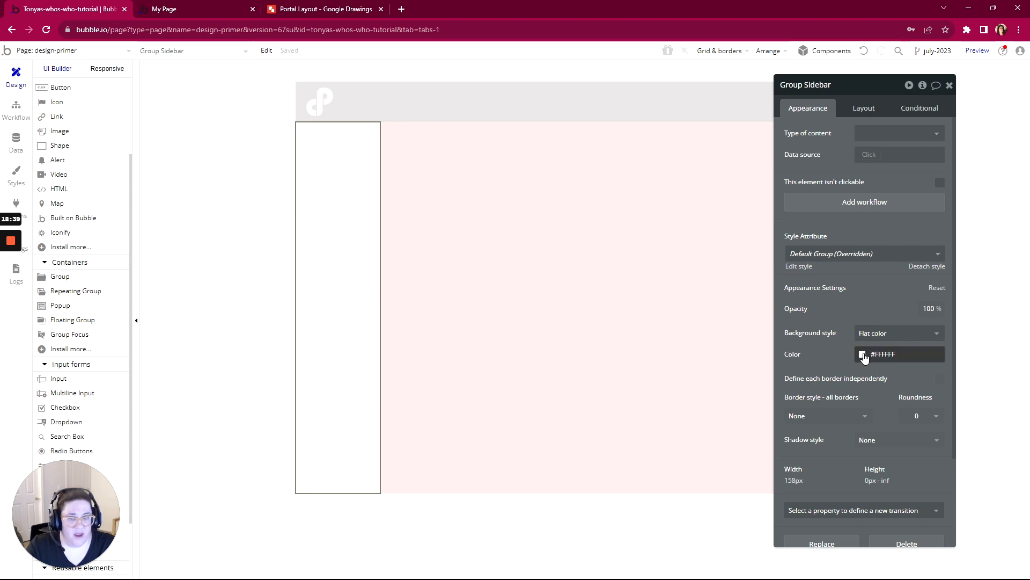
click(862, 355)
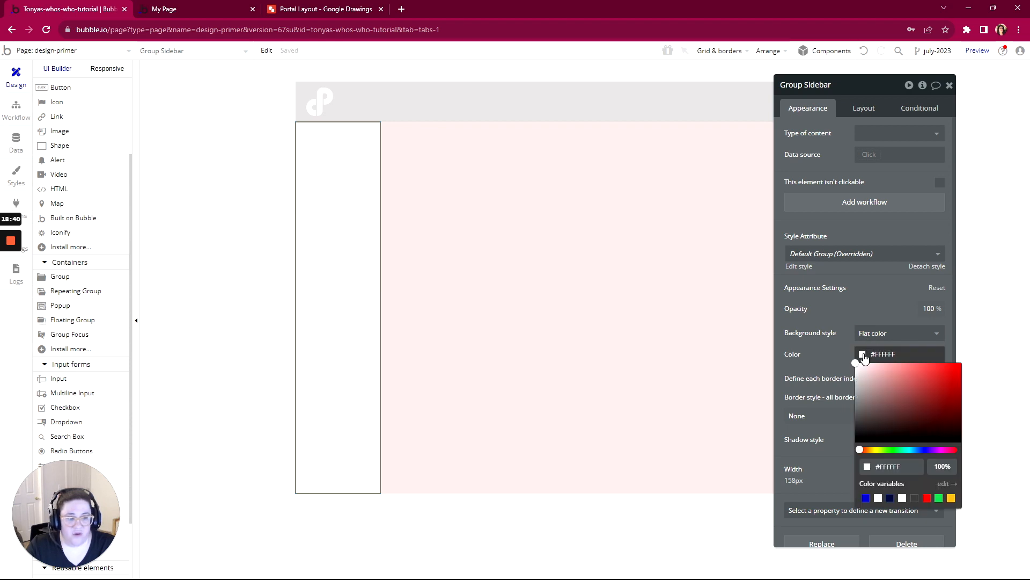
click(865, 498)
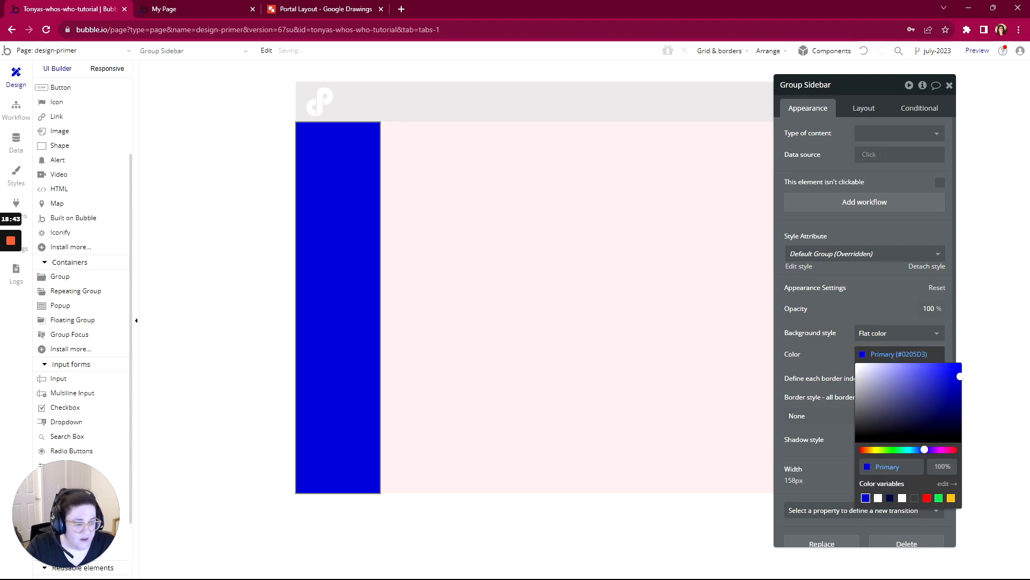
click(873, 363)
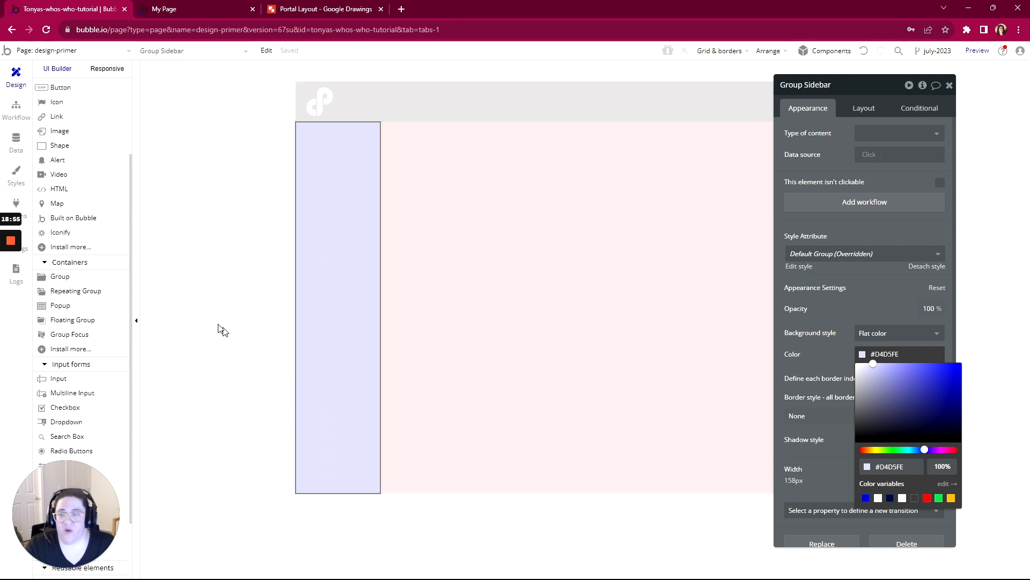
- Add a text element about 123 by 29 px inside Group Sidebar
scroll(93, 208, up, 1)
scroll(93, 208, up, 1)
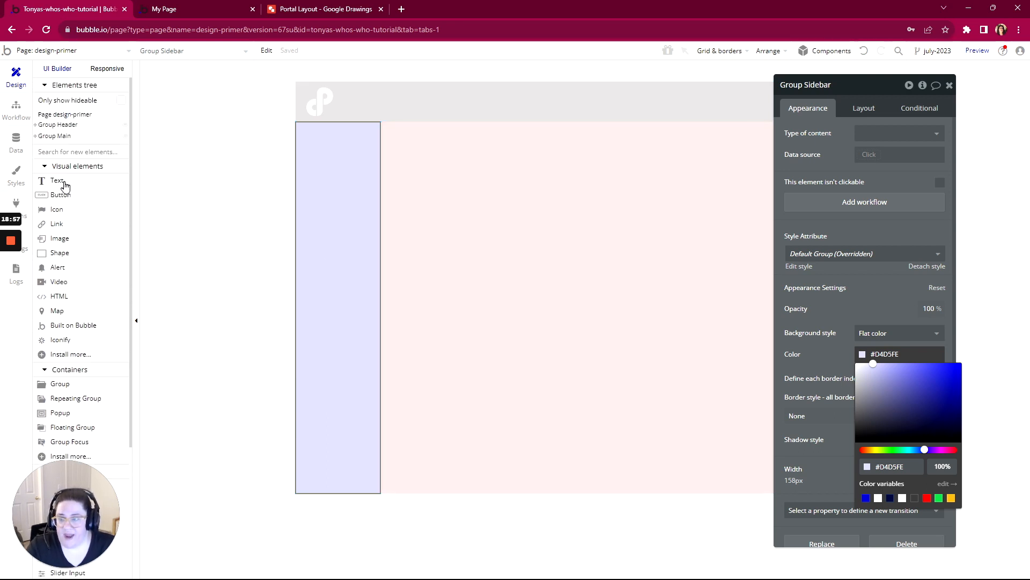
click(65, 182)
drag(304, 159, 372, 176)
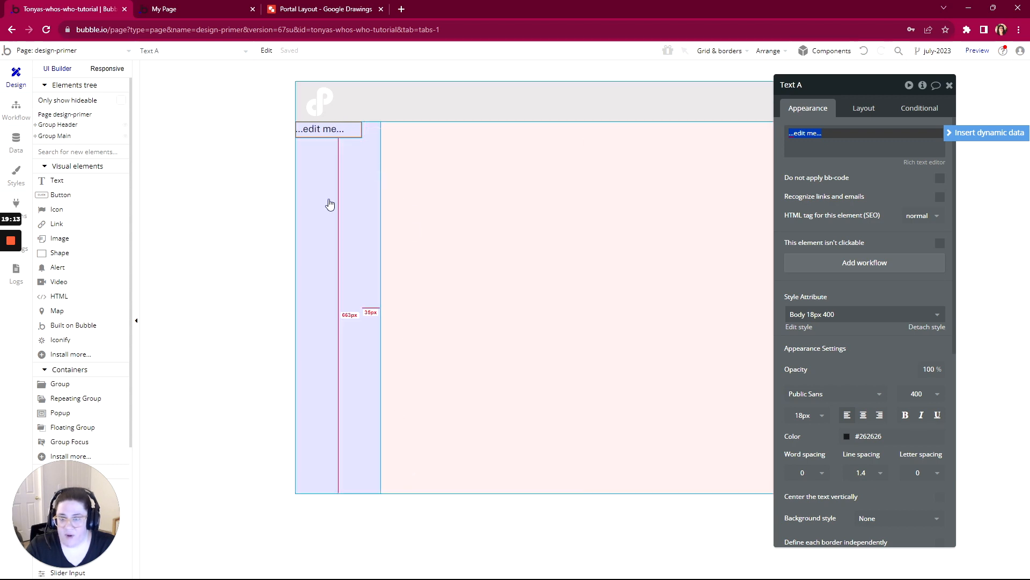
- Set the sidebar text element's top margin to 50 px
click(869, 109)
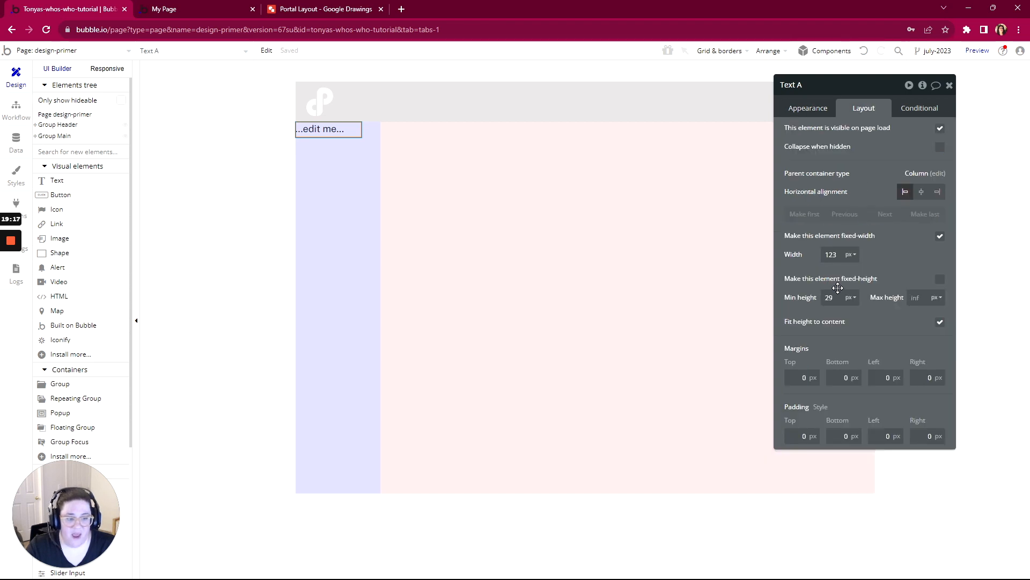
click(802, 377)
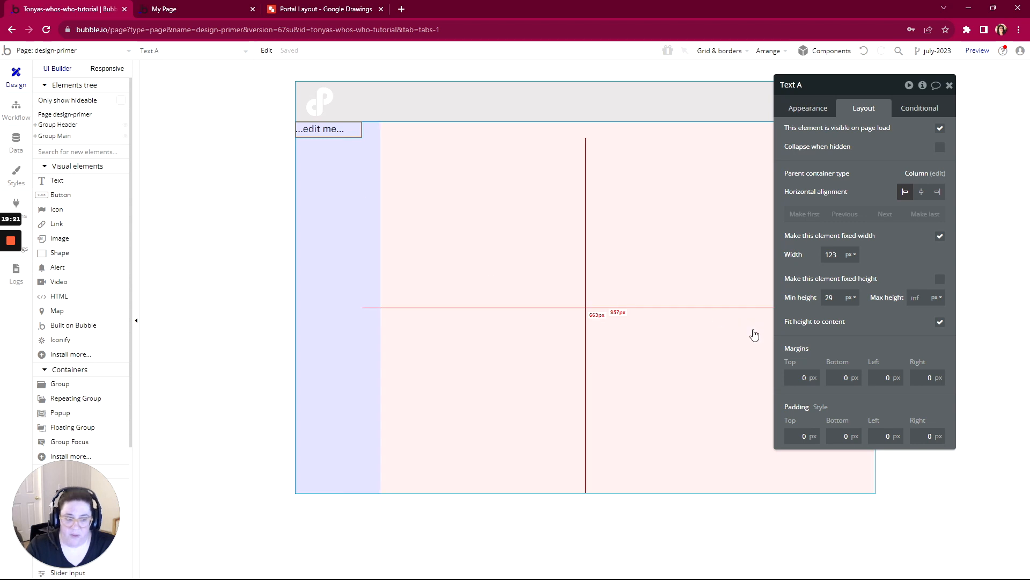
double_click(803, 377)
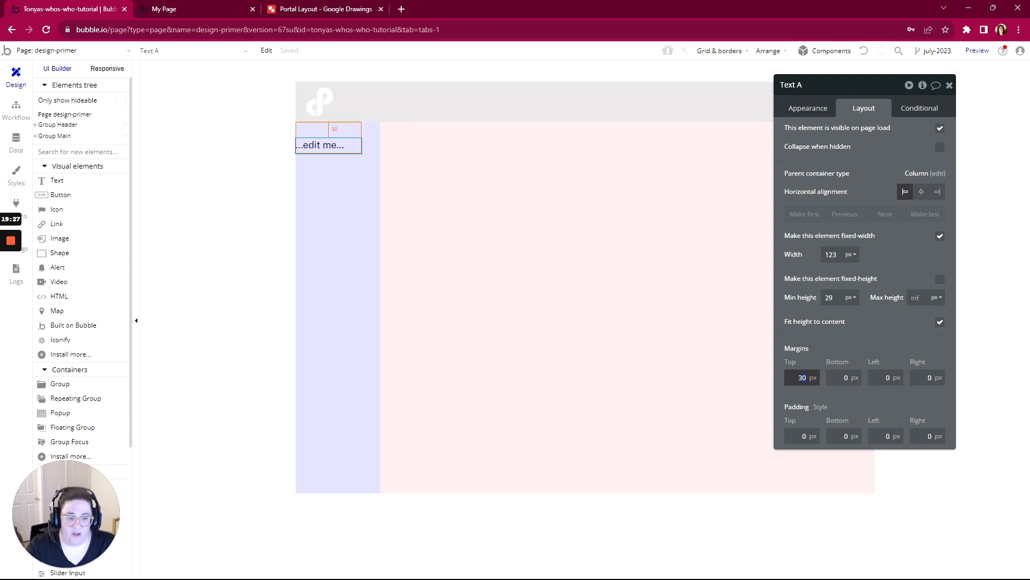
text(50)
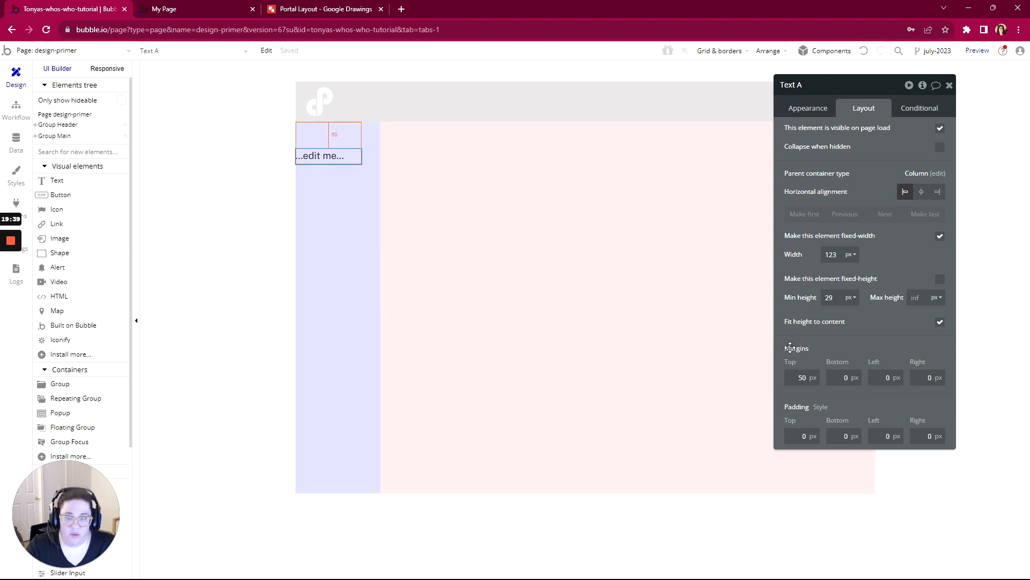
- Set Group Sidebar's left padding to 10 px
click(312, 237)
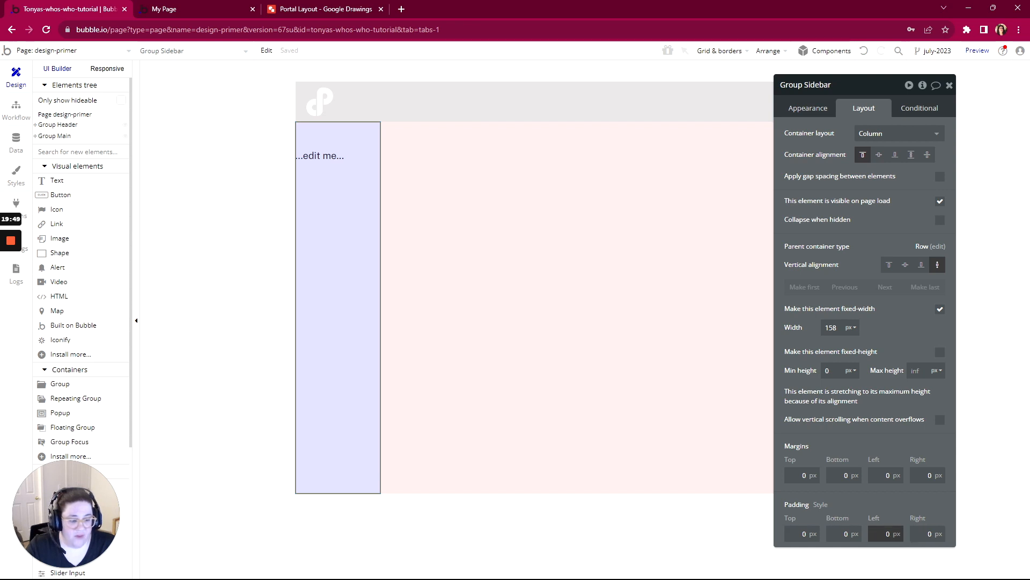
click(887, 533)
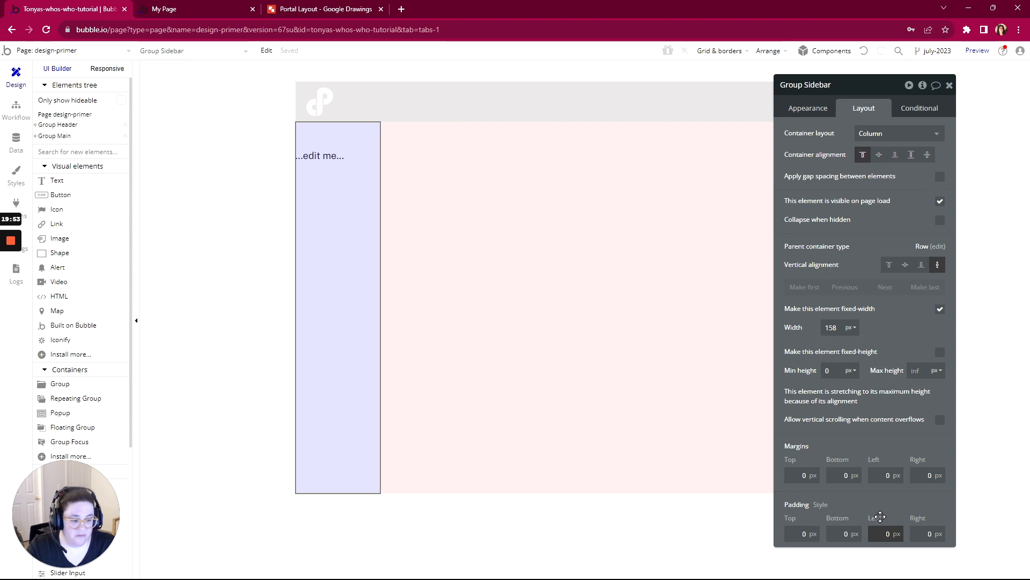
text(1)
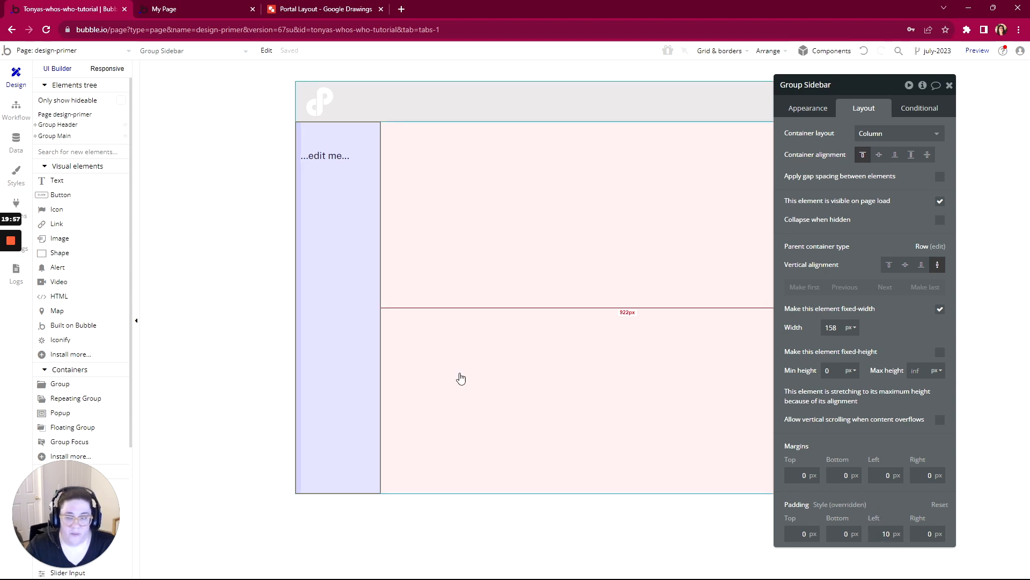
- Turn off fixed width for the sidebar text element and set its minimum width to 0 px
click(350, 160)
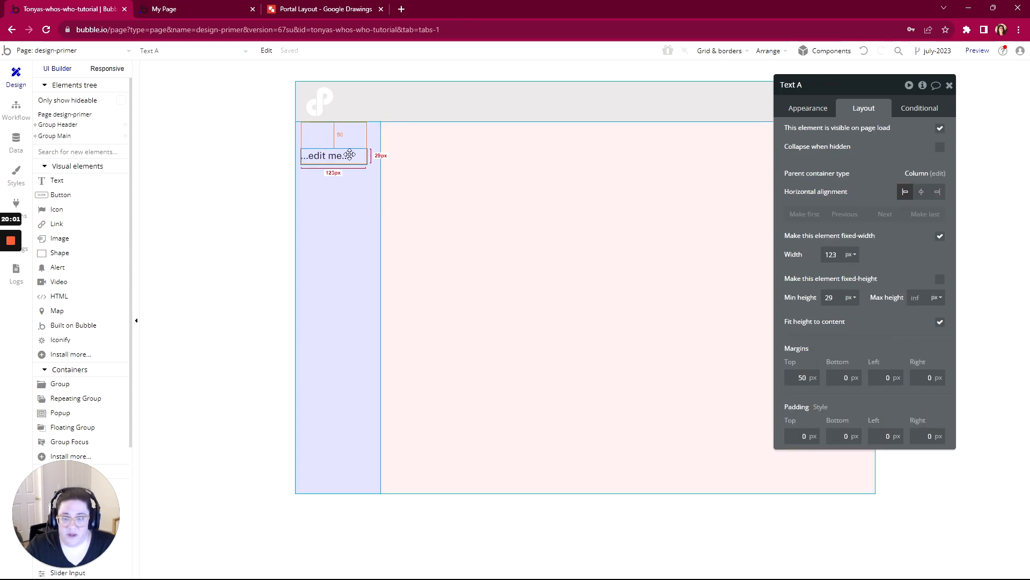
click(939, 237)
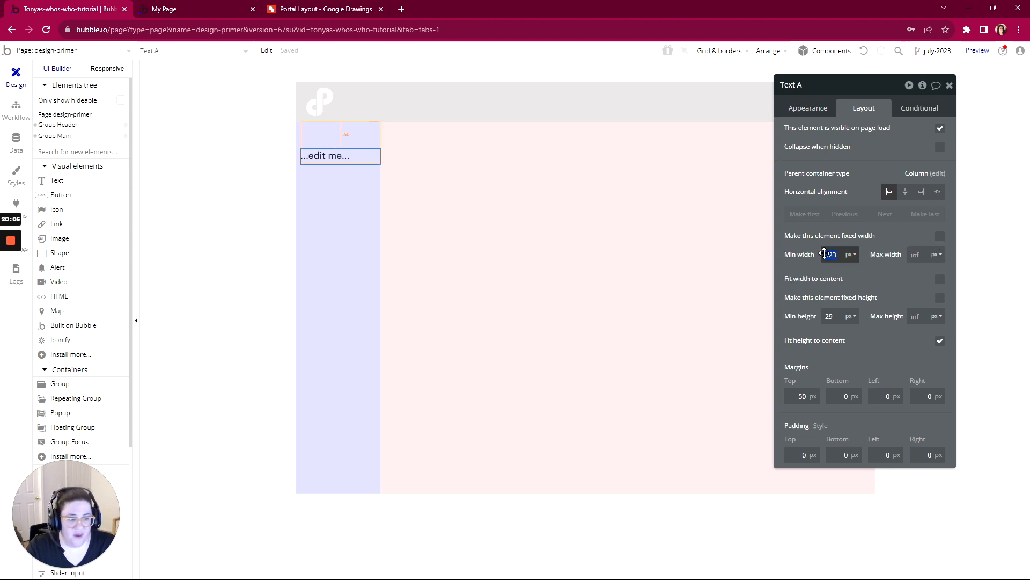
click(824, 253)
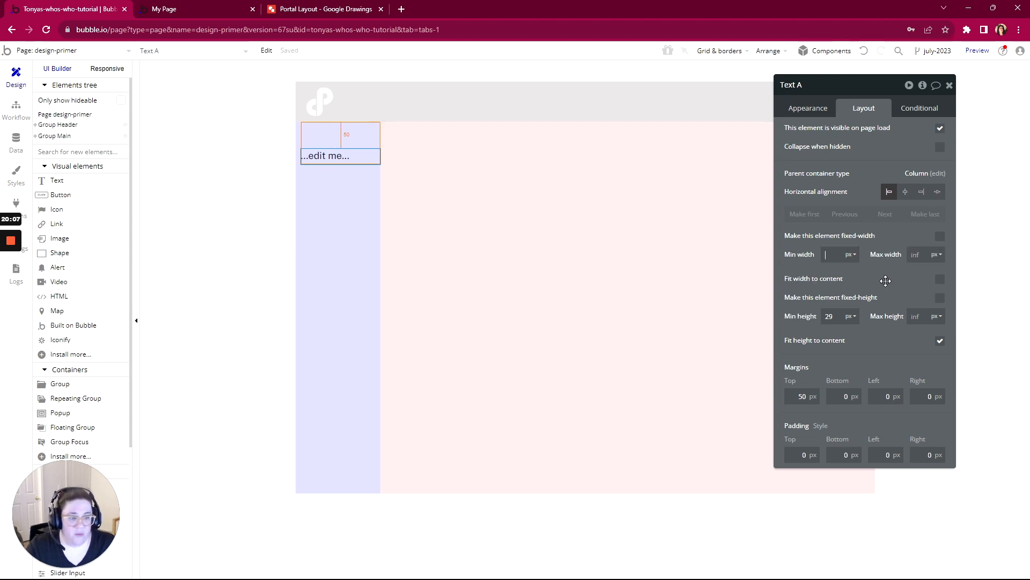
text(0)
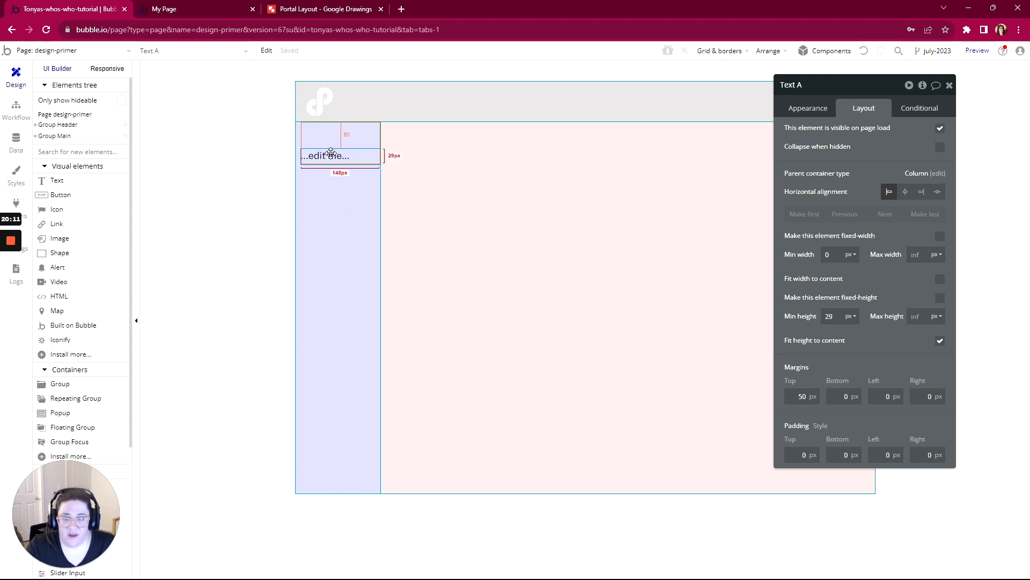
- Change the sidebar text element's content to "Tab 1"
click(809, 108)
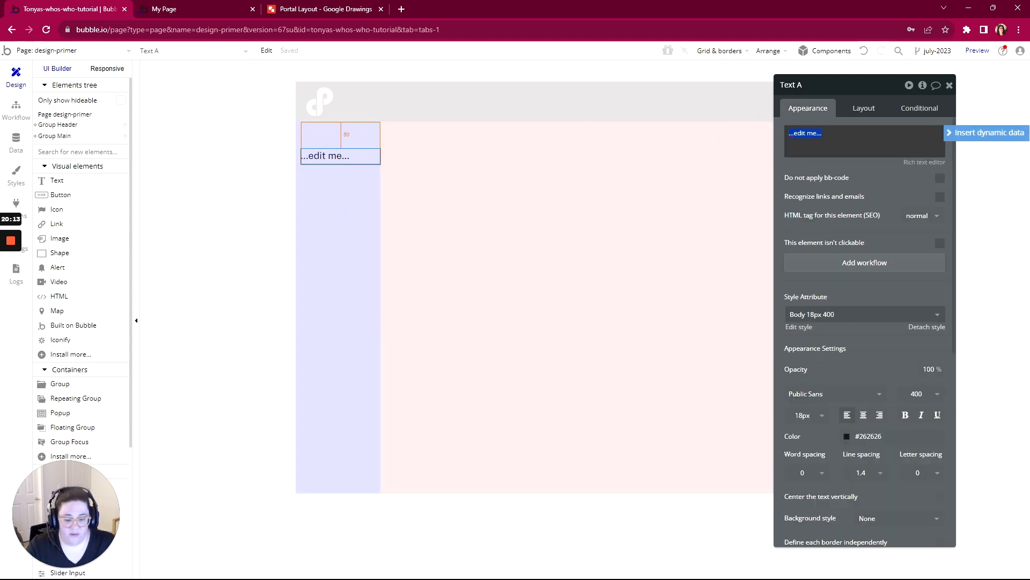
text(Tab 1)
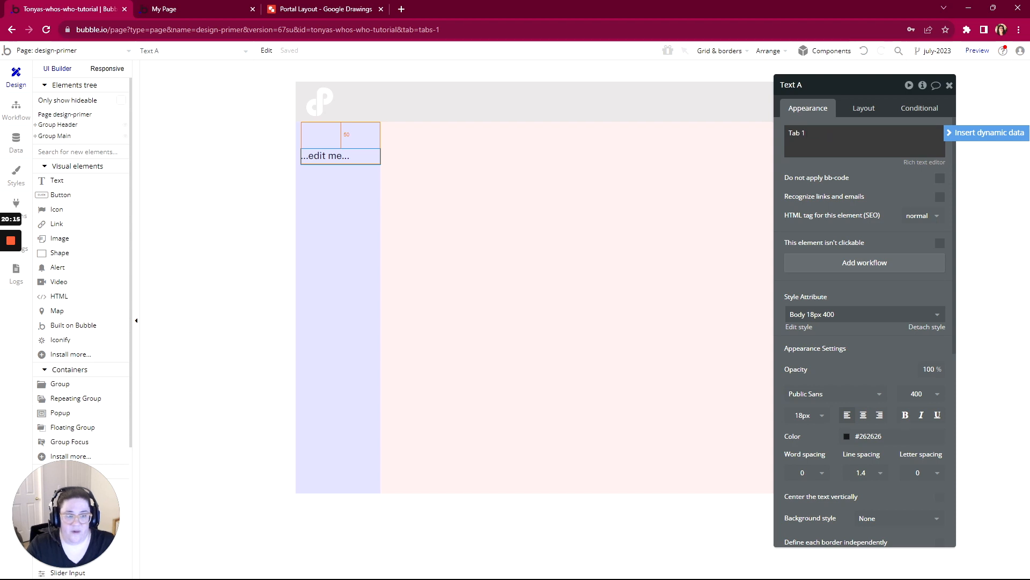
click(876, 175)
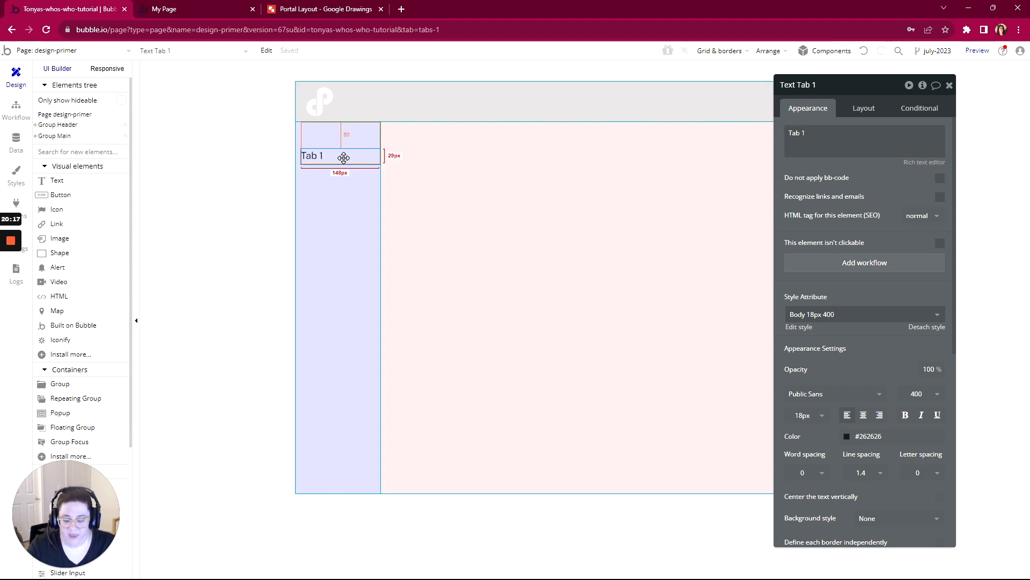
- Paste a copy of the Tab 1 text element into the sidebar and change its text to "Tab 2"
key(ctrl+v)
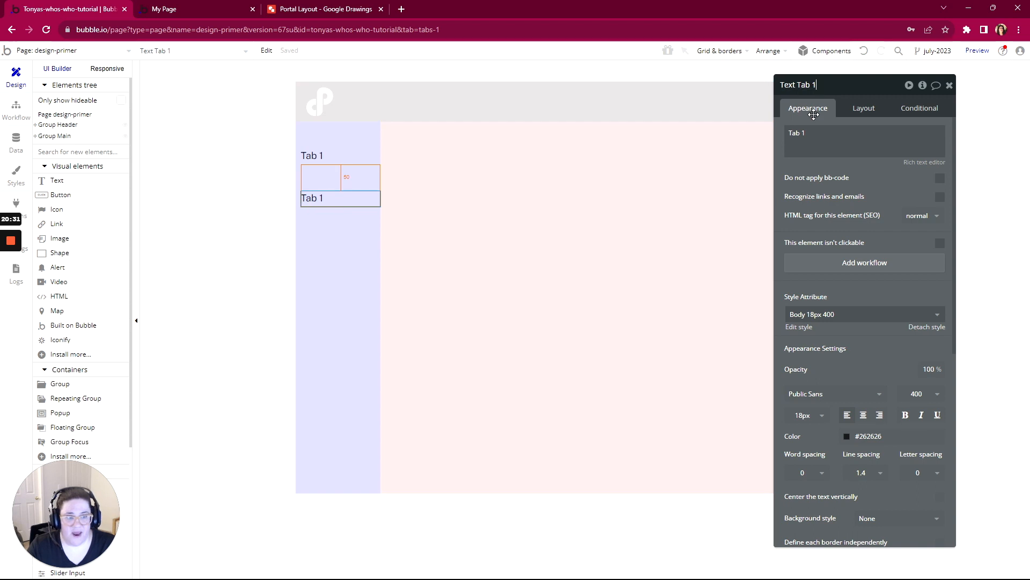
triple_click(797, 132)
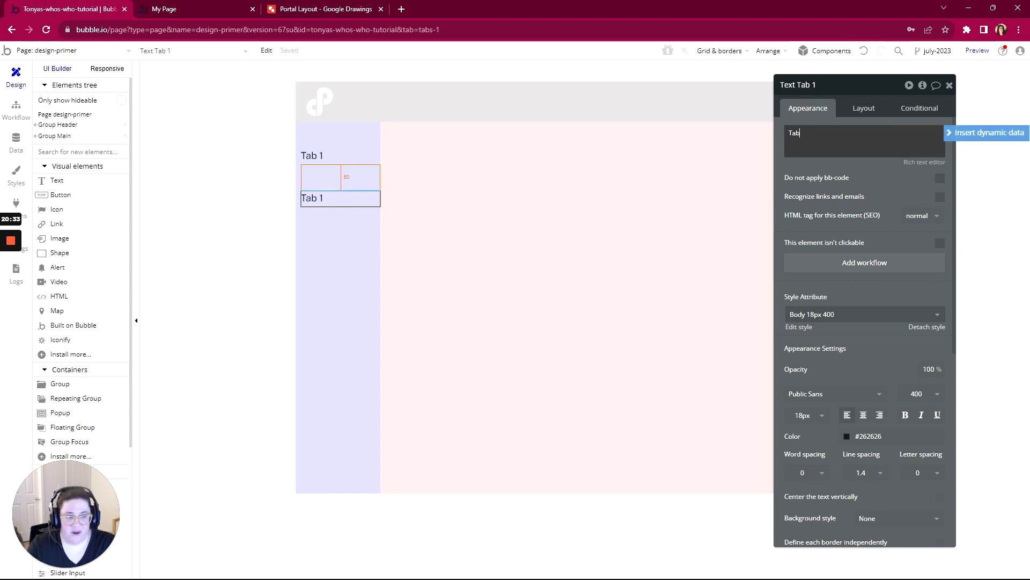
text(Tab 2)
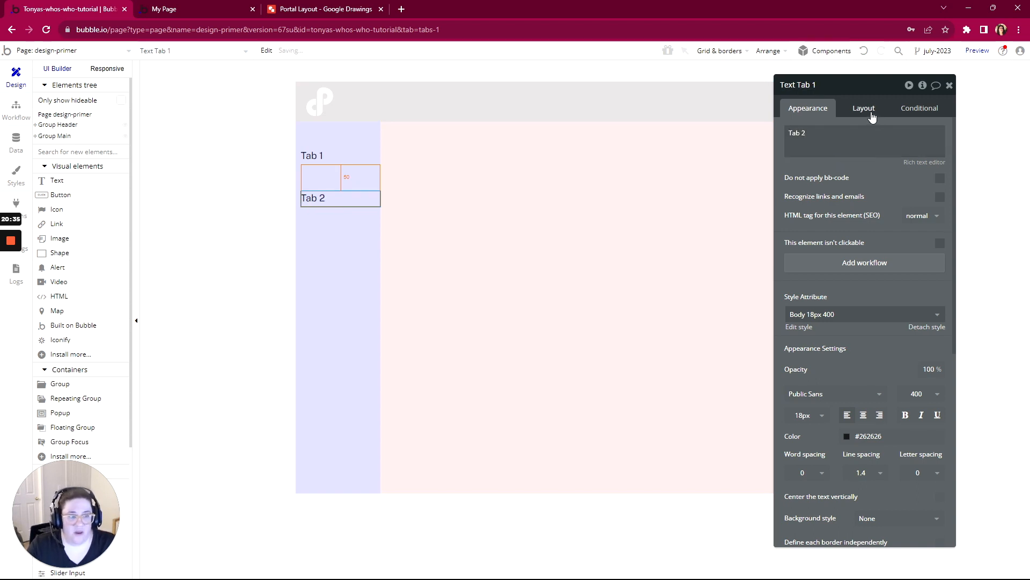
- Set the Tab 2 text element's top margin to 0 px
click(869, 108)
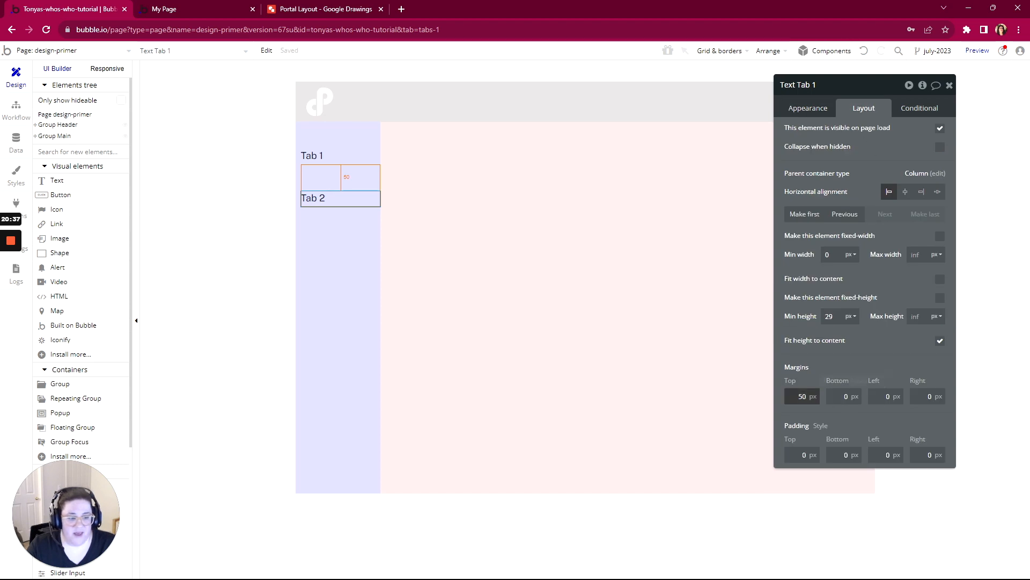
click(805, 396)
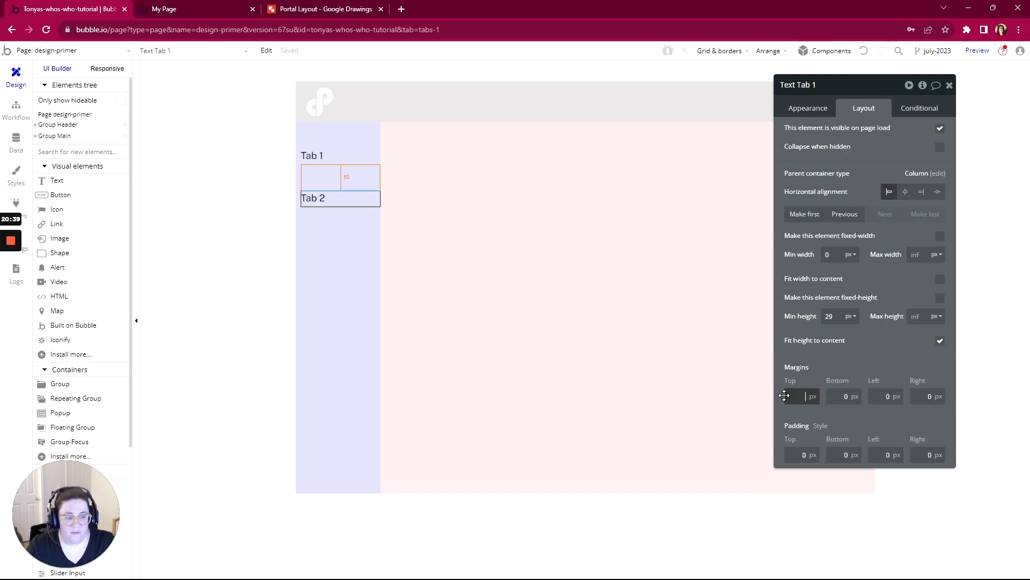
text(0)
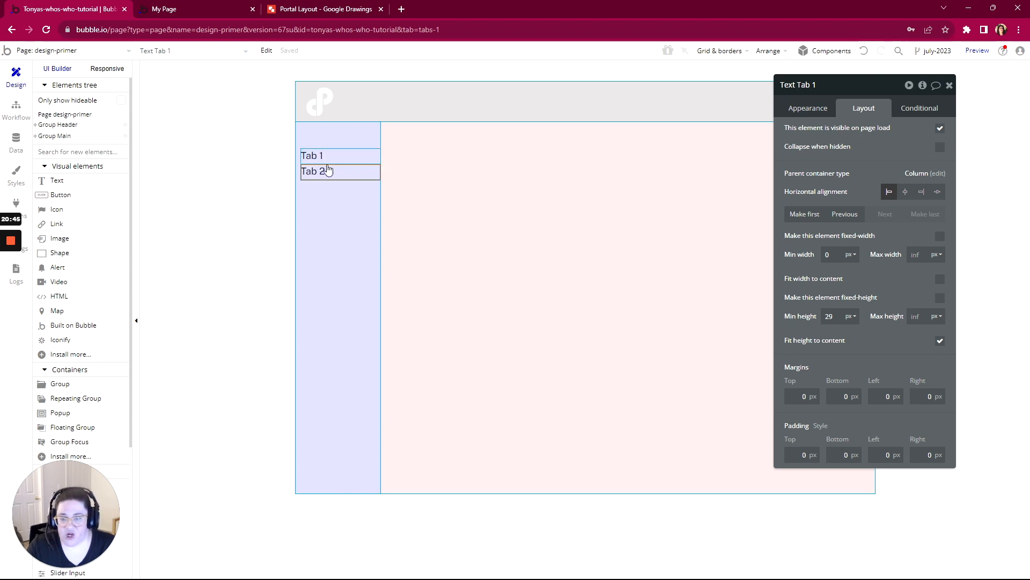
- Set the minimum height of both the Tab 1 and Tab 2 text elements to 0 px
click(326, 159)
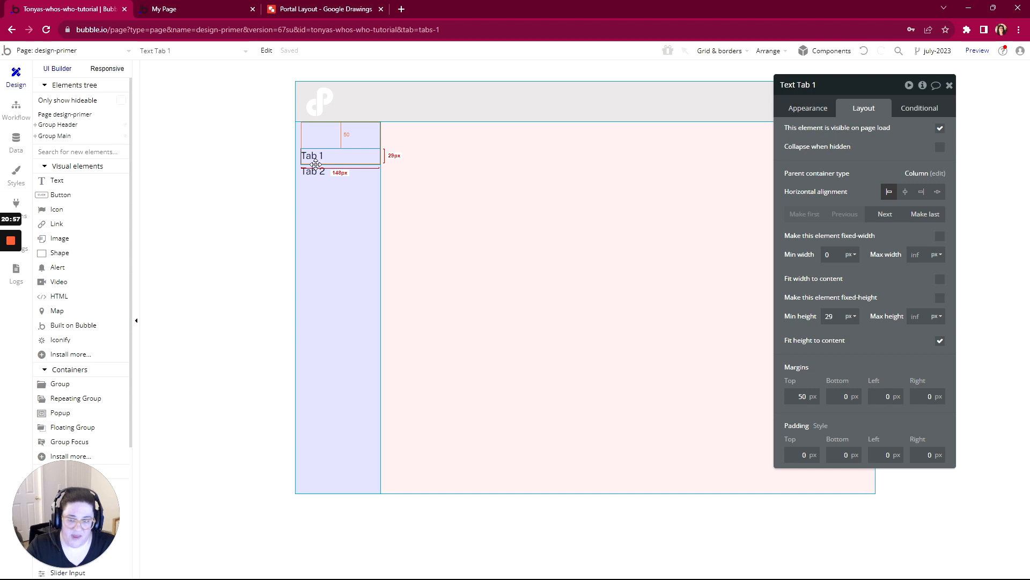
click(829, 316)
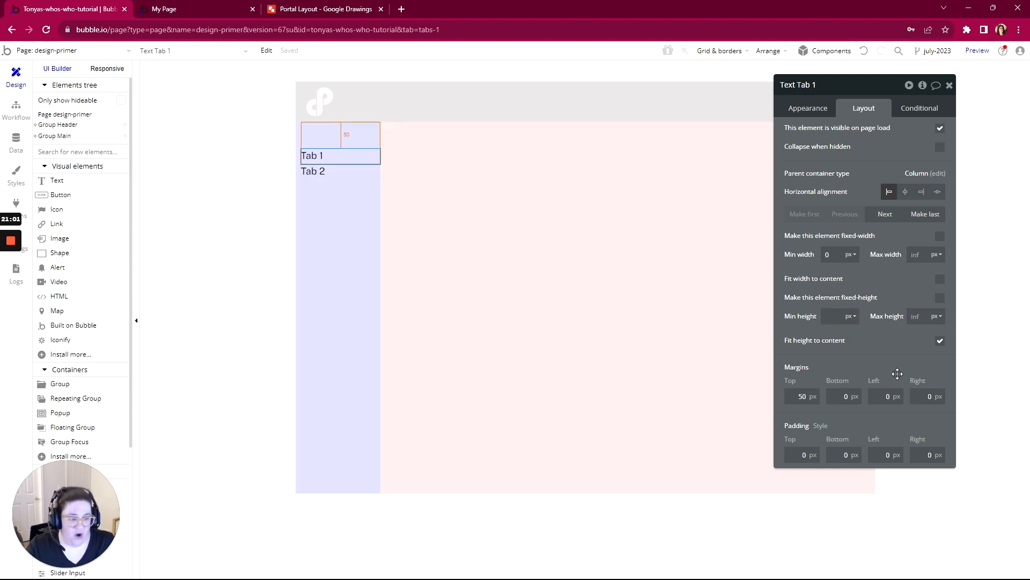
click(328, 167)
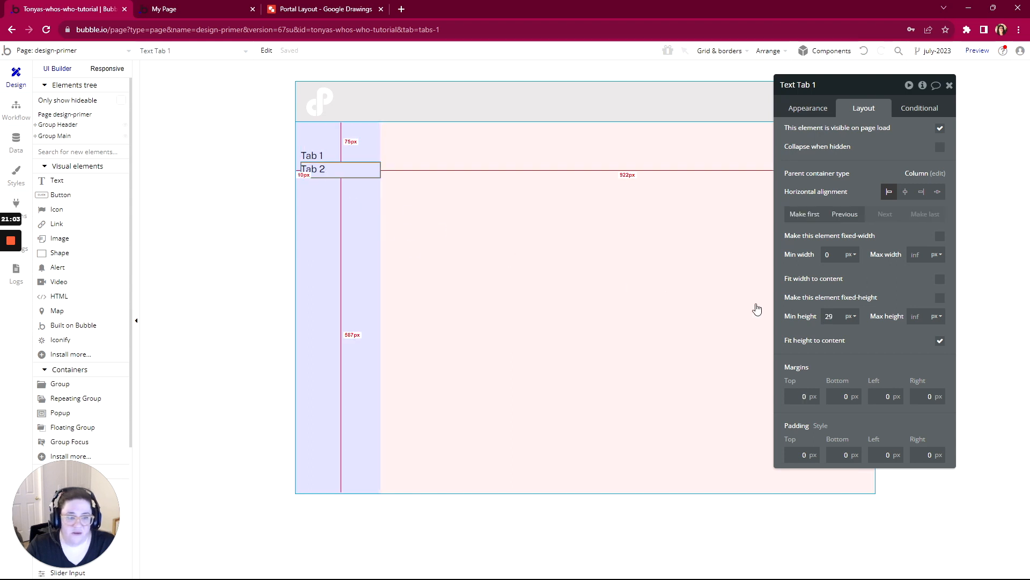
click(829, 316)
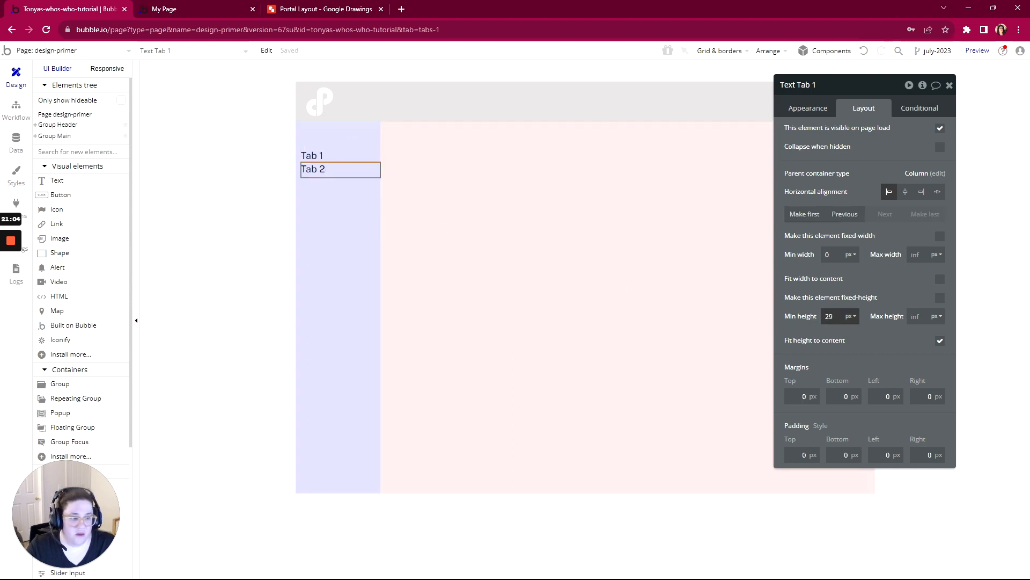
click(854, 346)
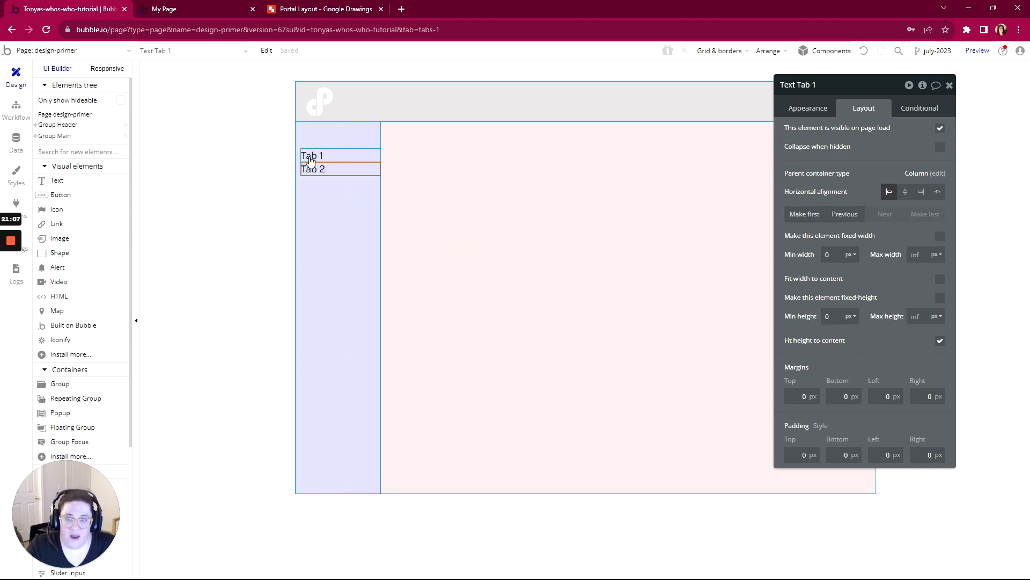
- Apply gap spacing between the elements of Group Sidebar with a row gap of 10 px
click(246, 174)
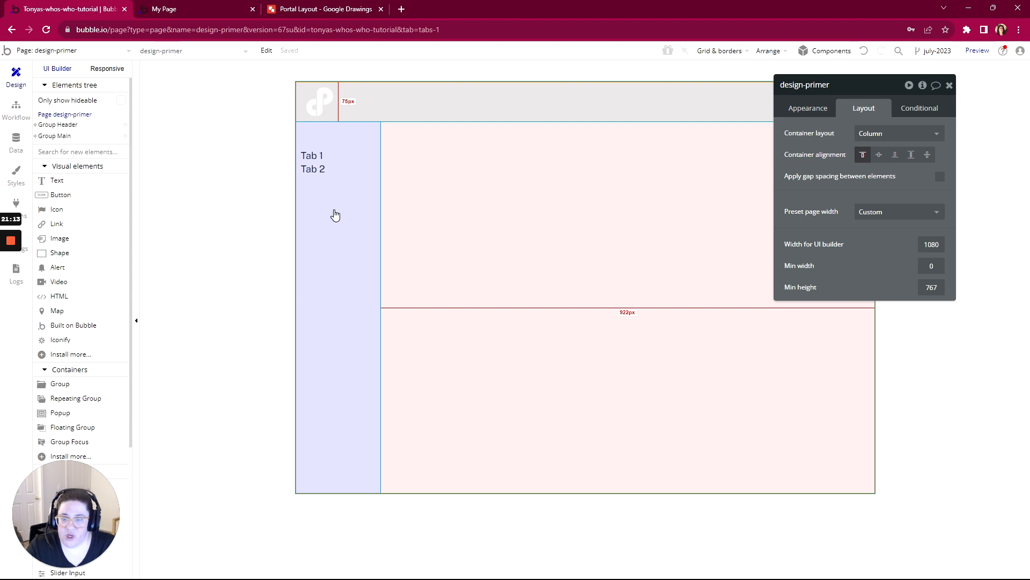
click(318, 170)
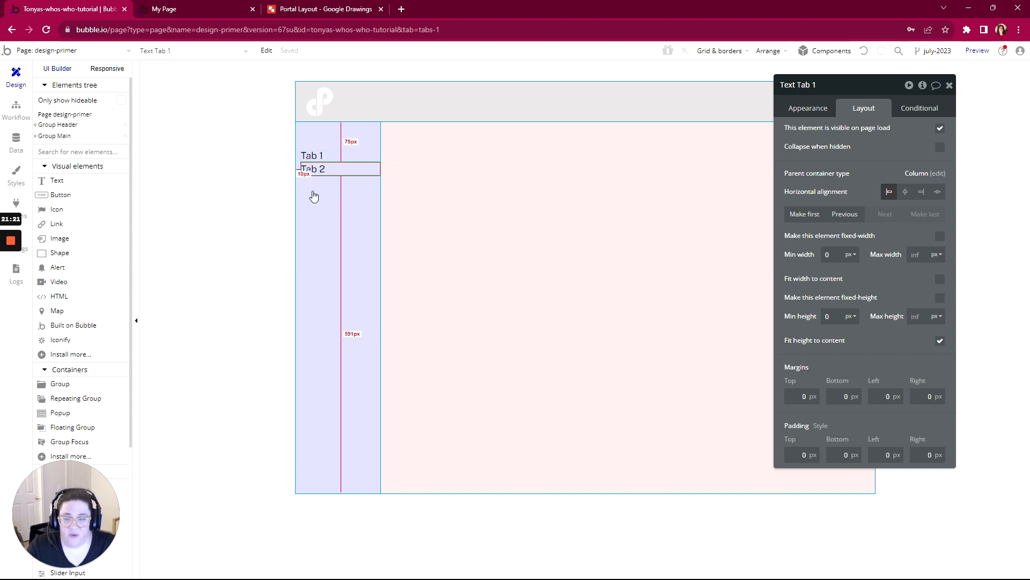
click(329, 237)
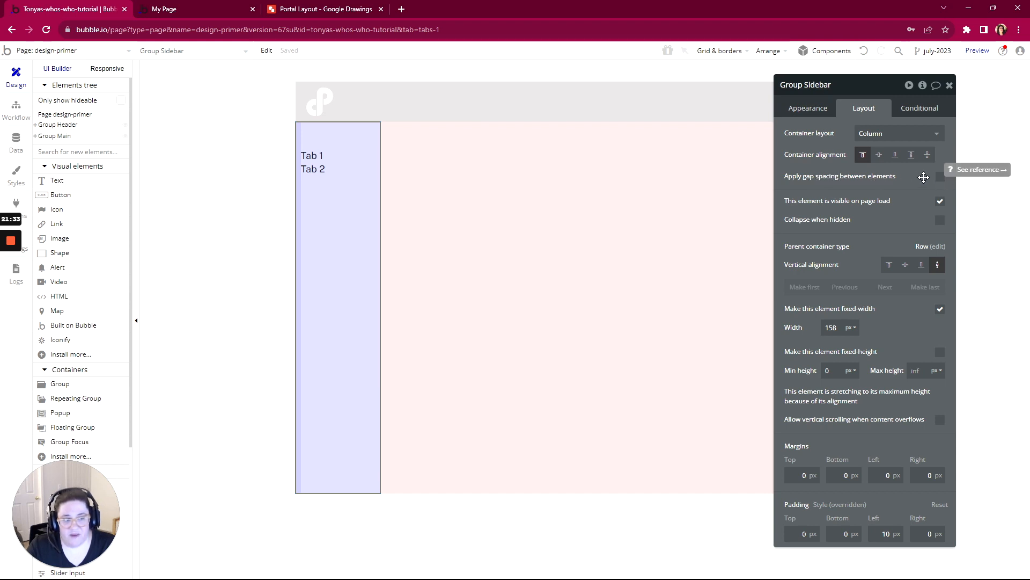
click(940, 176)
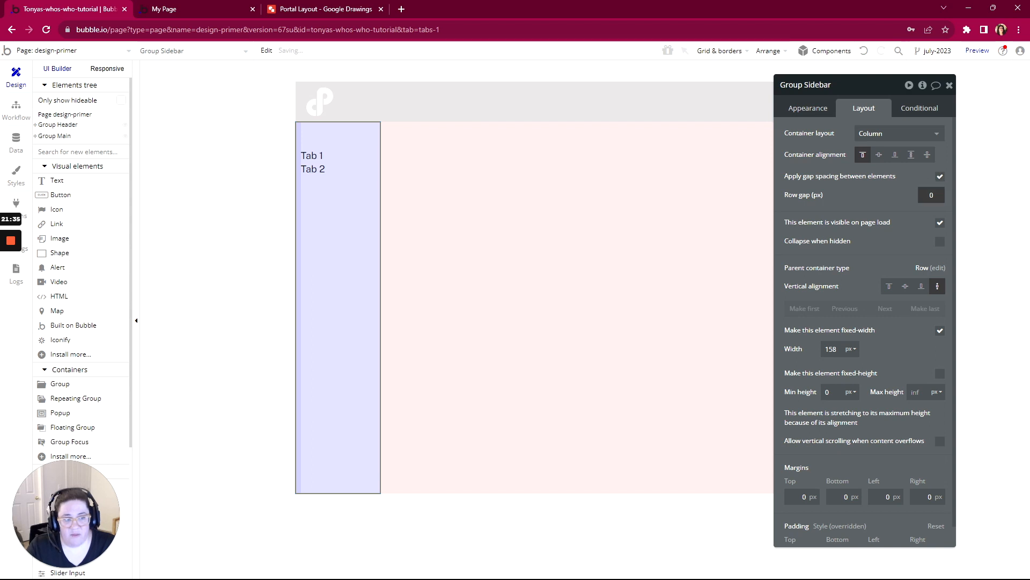
double_click(932, 196)
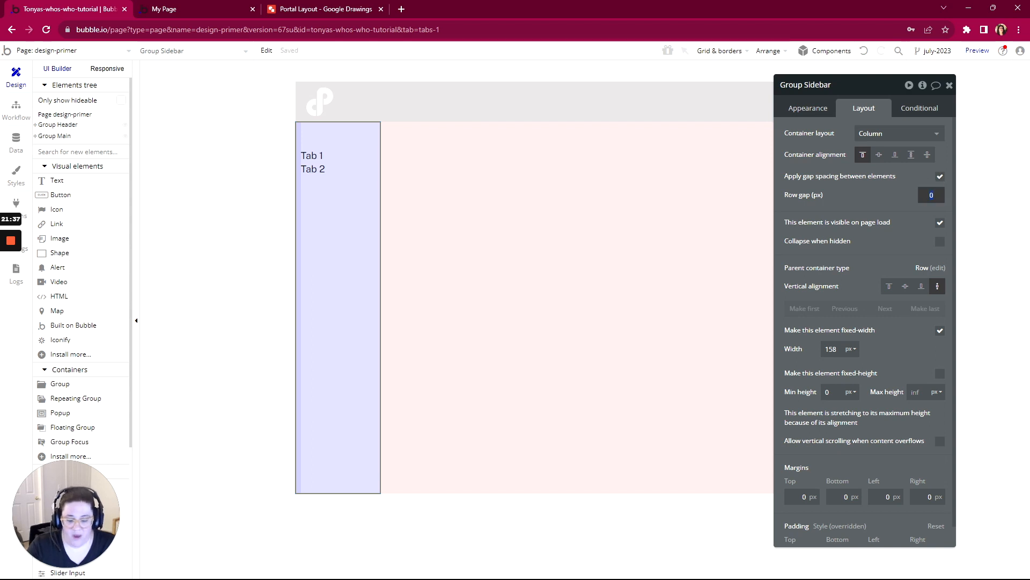
text(5)
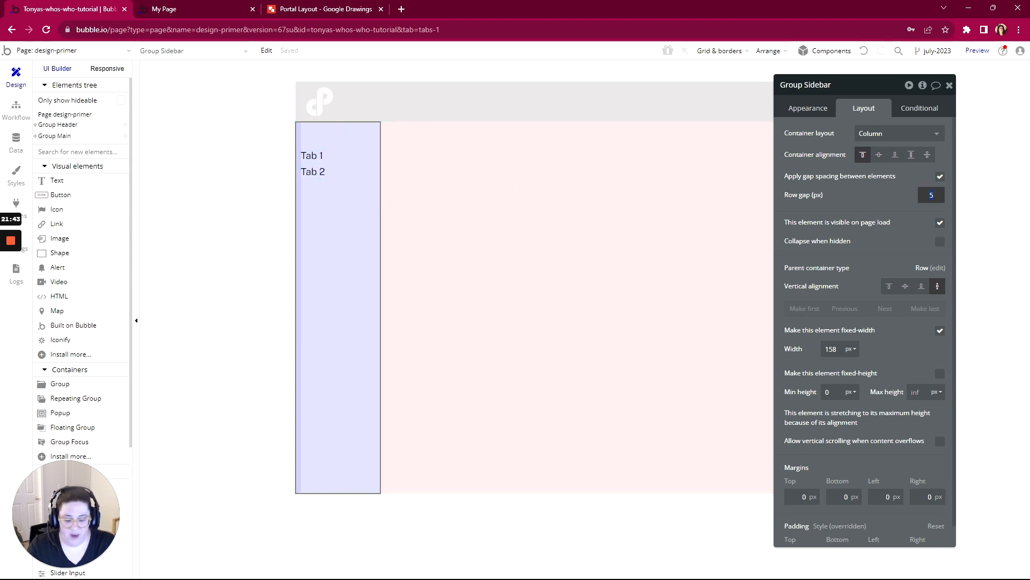
click(862, 197)
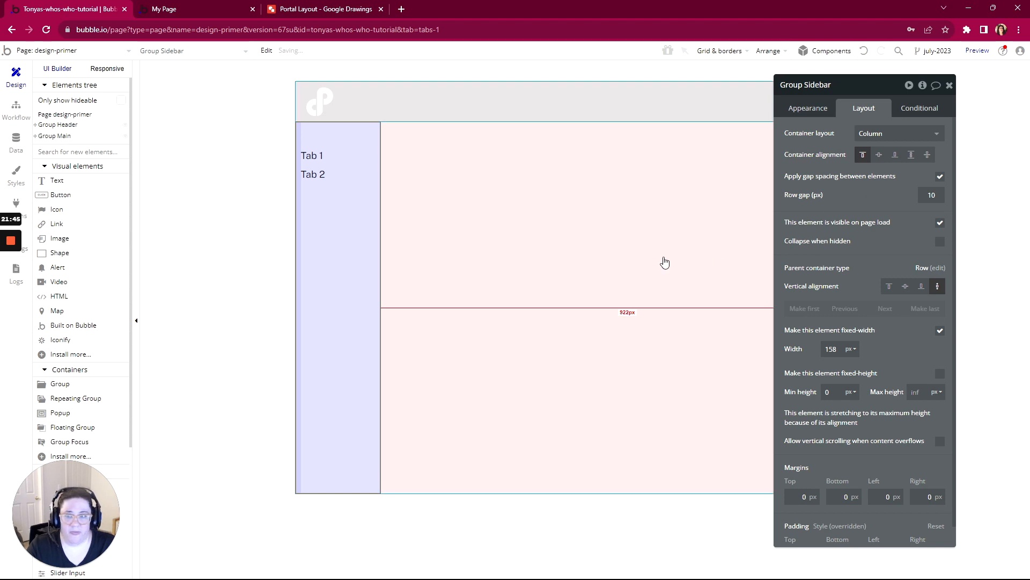
- Duplicate the Tab 2 text element in the sidebar and change the copy's text to "Tab 3"
click(314, 175)
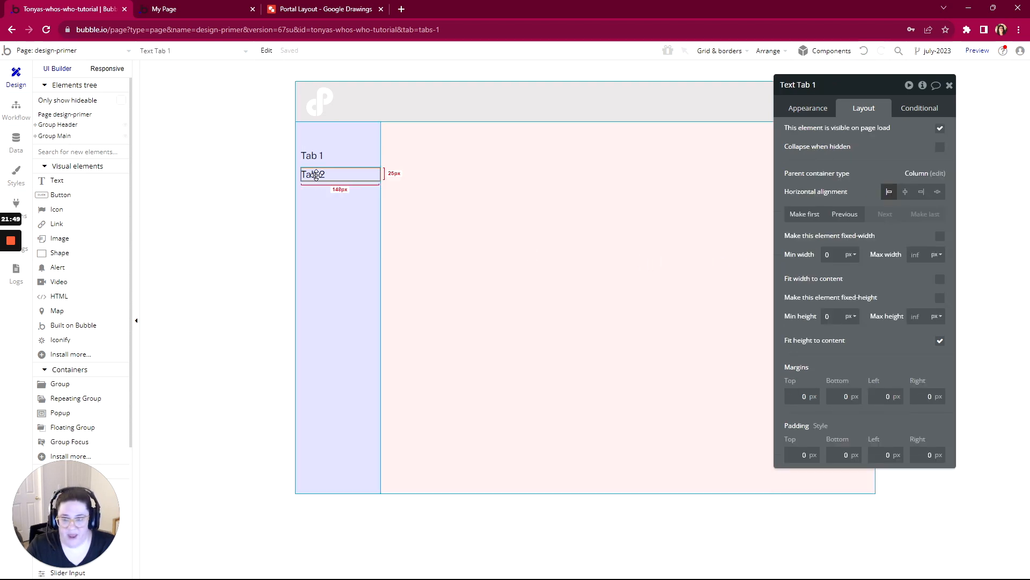
key(ctrl+d)
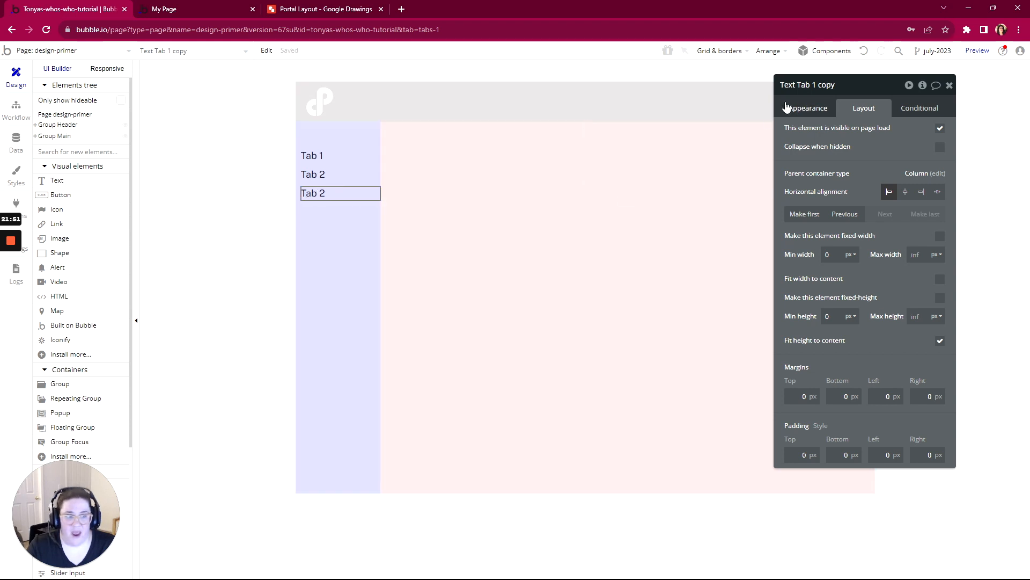
click(805, 109)
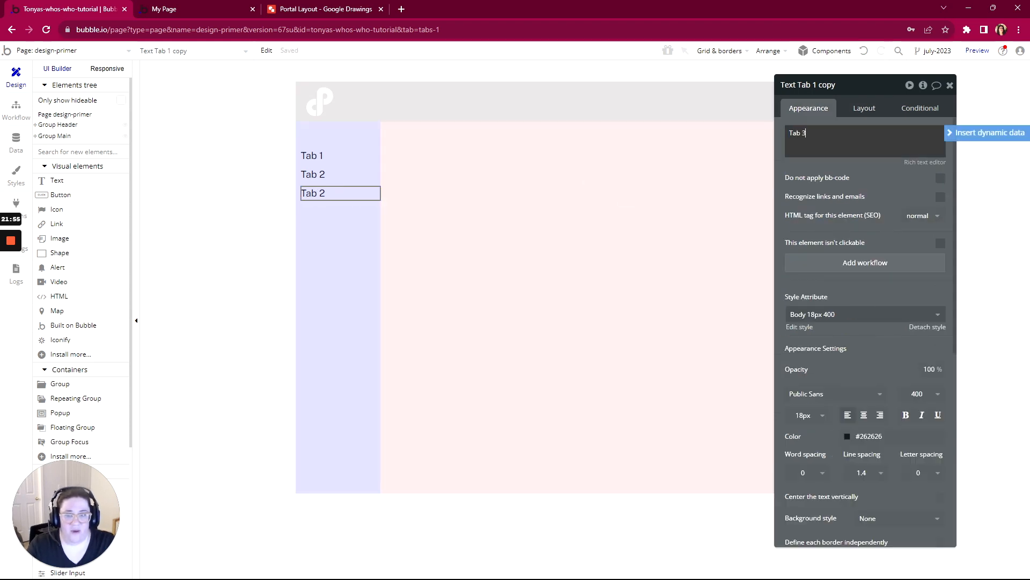
scroll(874, 161, down, 3)
scroll(847, 178, up, 3)
click(862, 173)
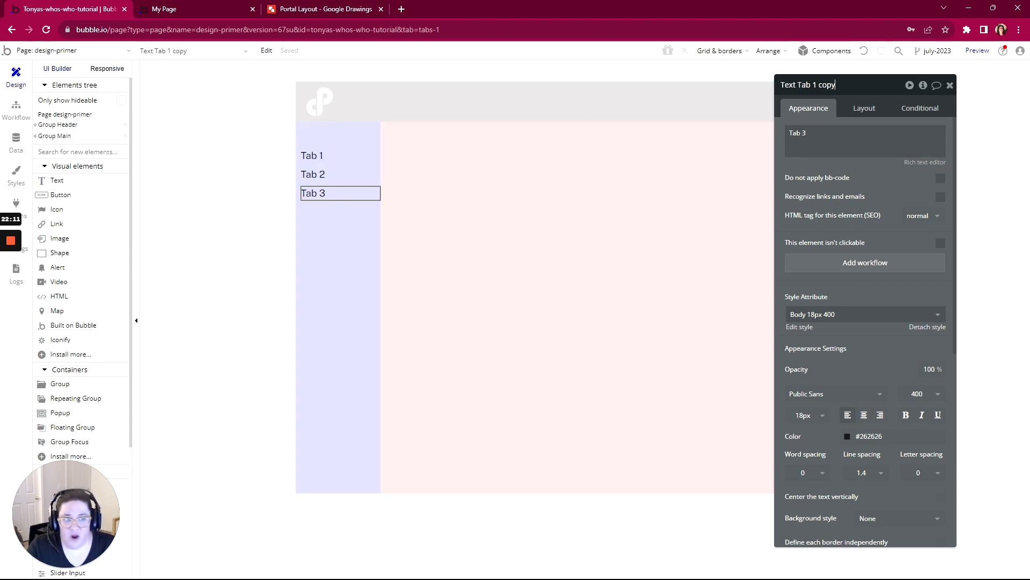
drag(835, 85, 775, 91)
drag(807, 133, 787, 133)
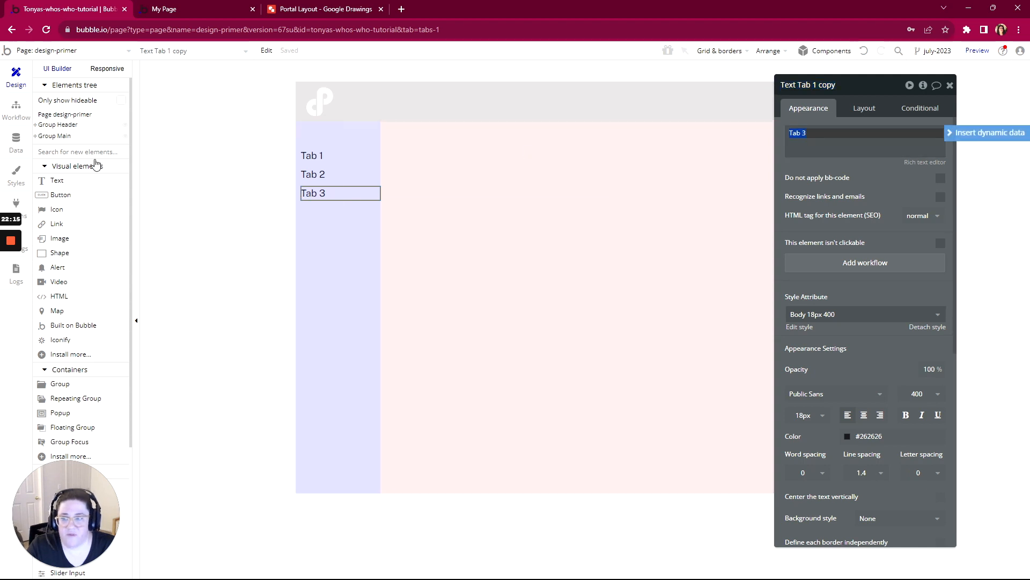
- Add a trial text element below Tab 3, enter "Type here", replace it with "Change this", and delete the element
drag(57, 180, 322, 212)
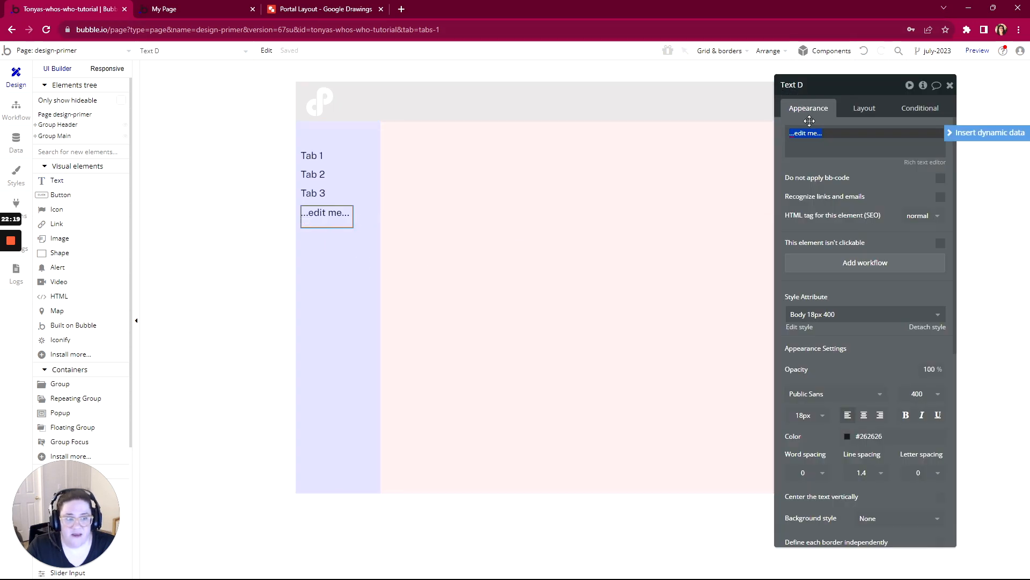
text(Ty)
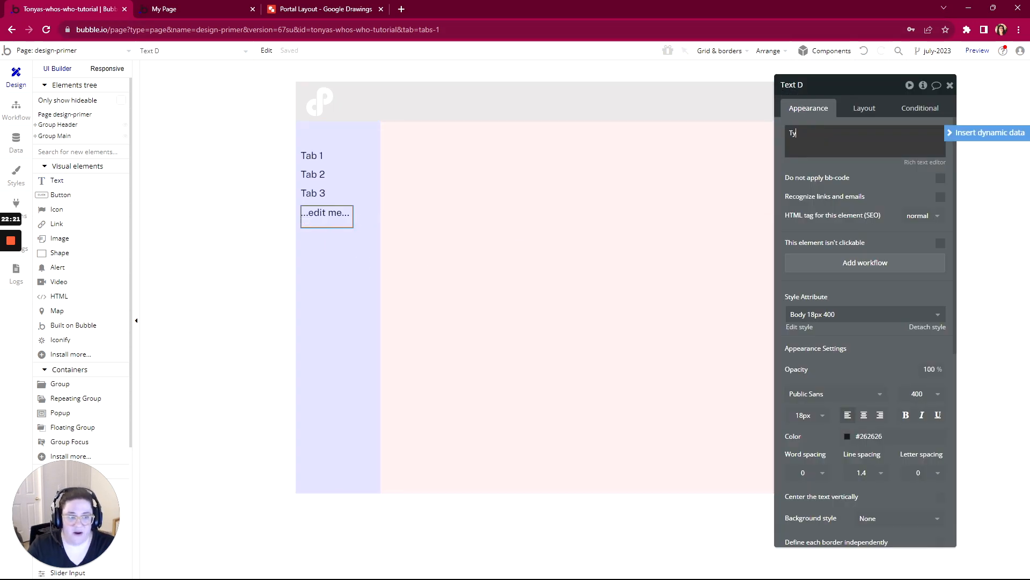
text(pe here)
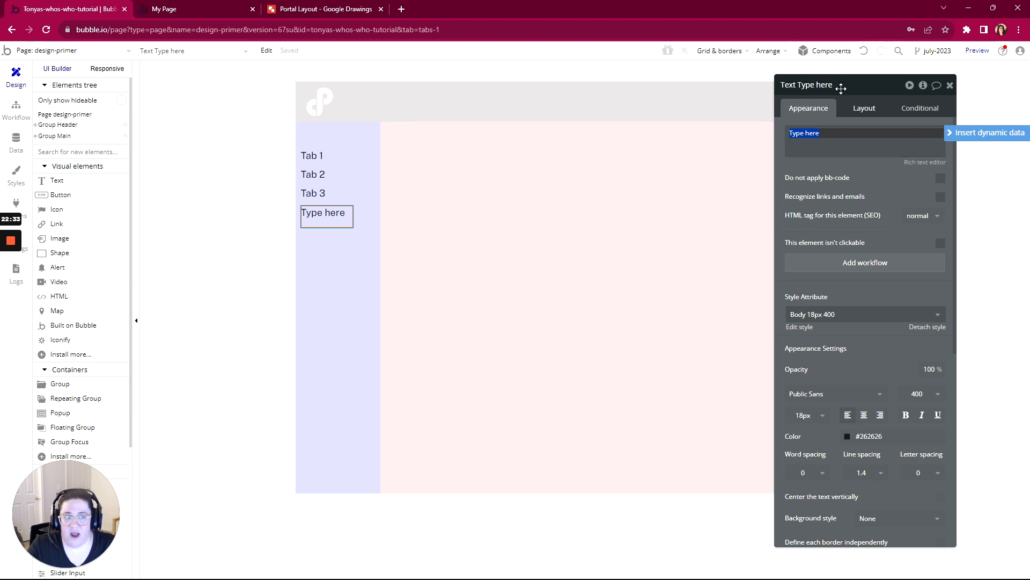
double_click(827, 133)
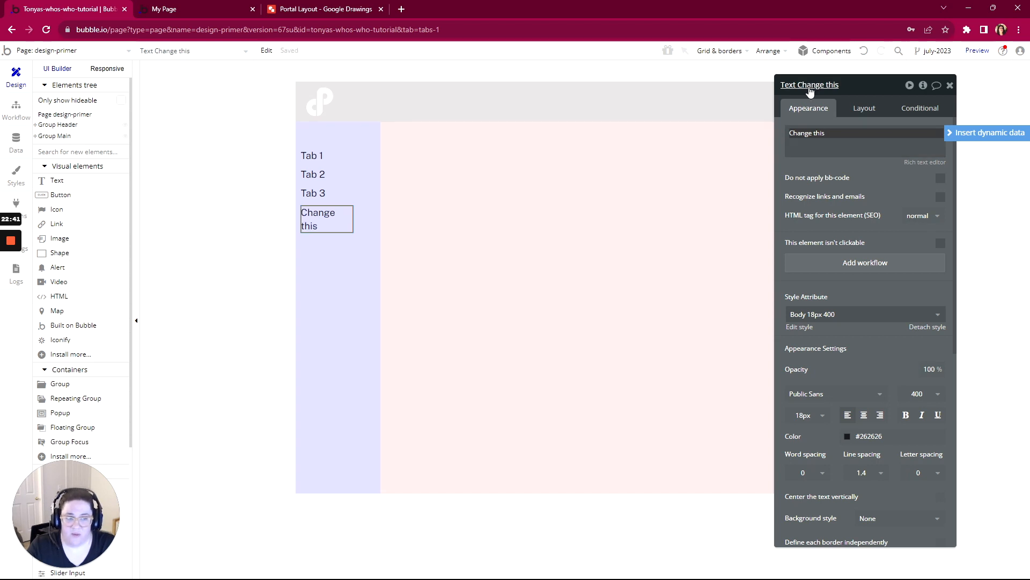
key(Delete)
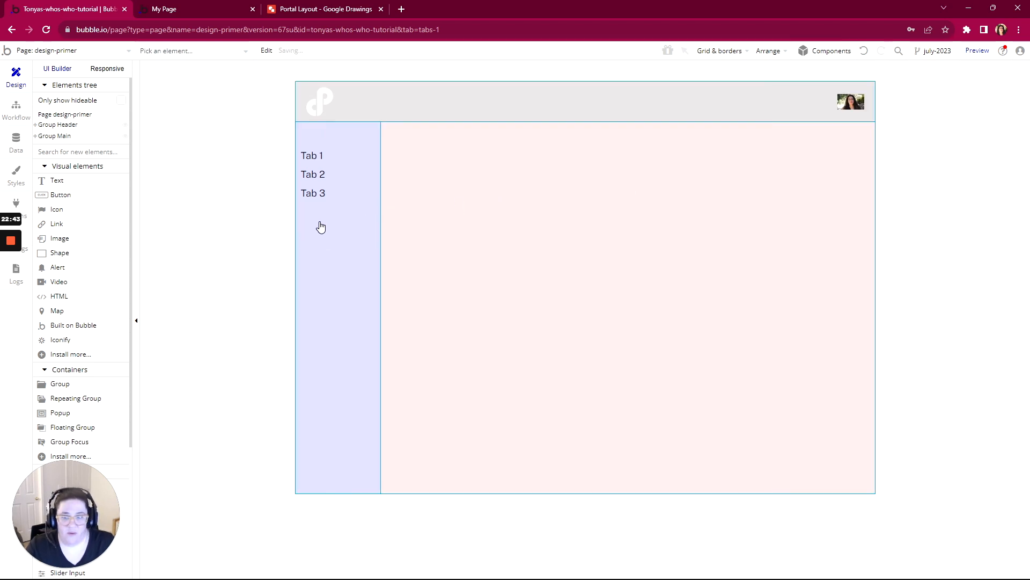
- Rename the Tab 2 text element to "Text Tab 2"
double_click(323, 174)
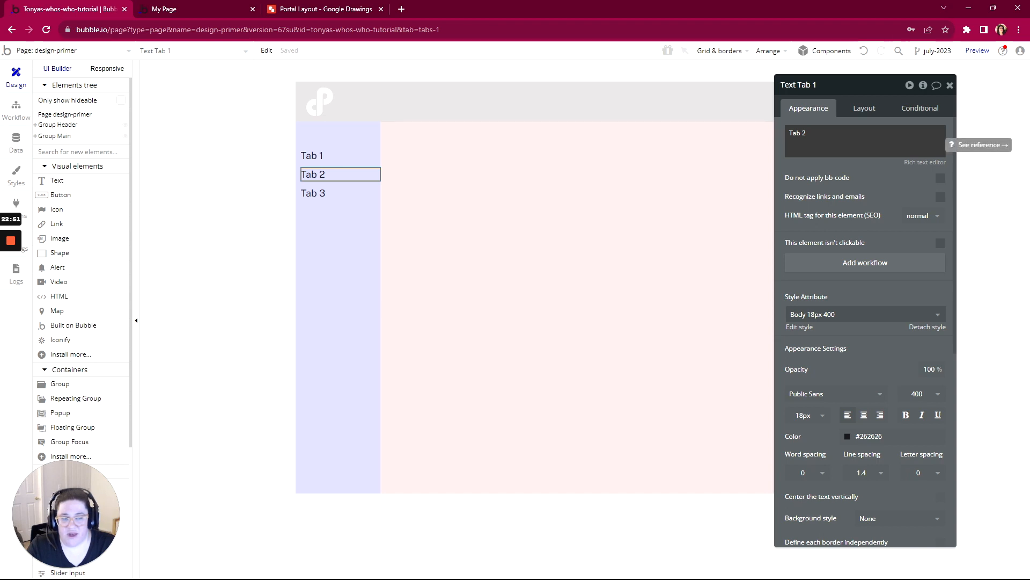
click(330, 193)
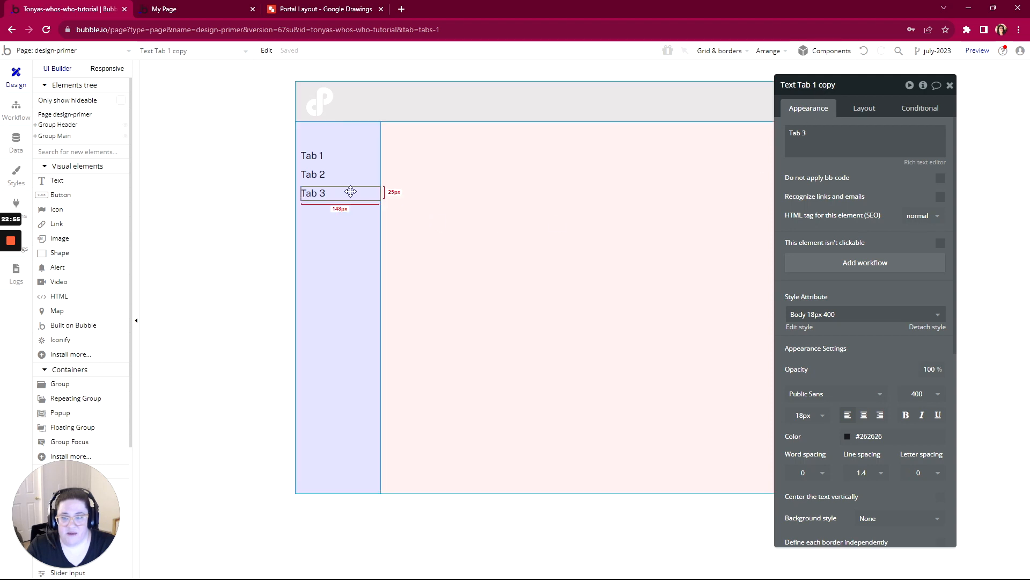
click(316, 177)
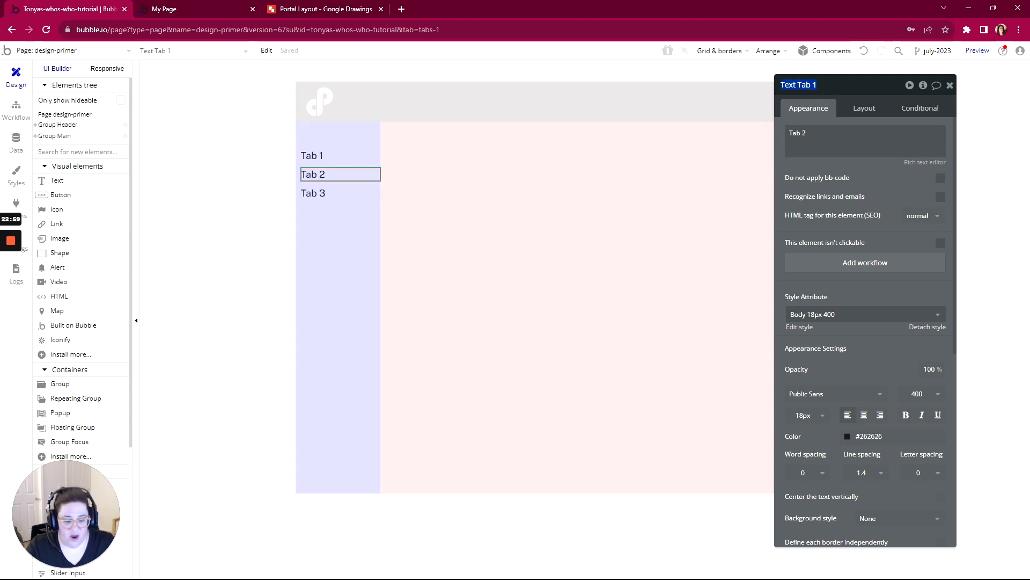
key(BackSpace)
text(Text Tab 2)
key(Return)
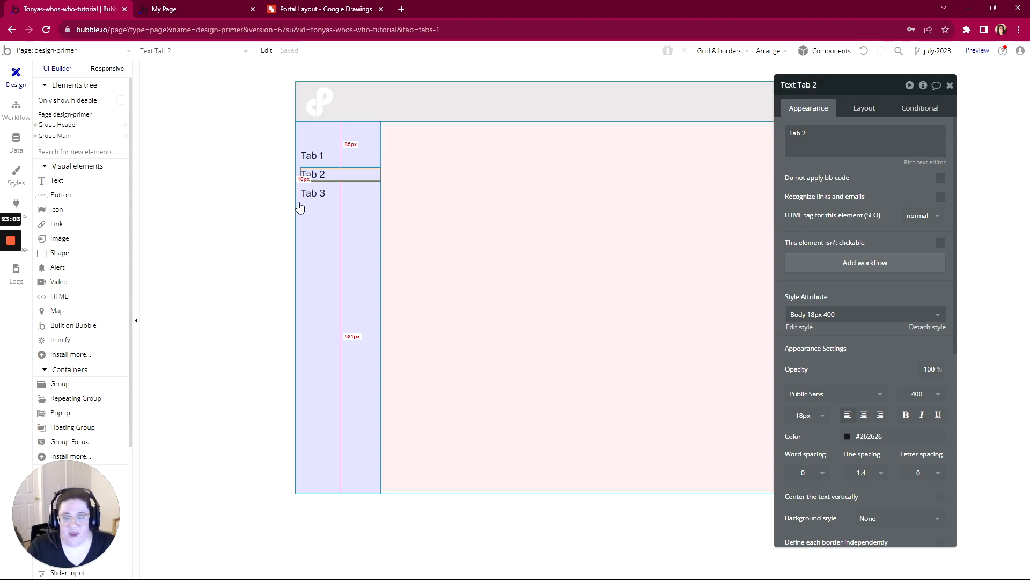
- Rename the Tab 3 text element in the sidebar to "Text Tab 3"
click(328, 194)
drag(807, 135, 787, 134)
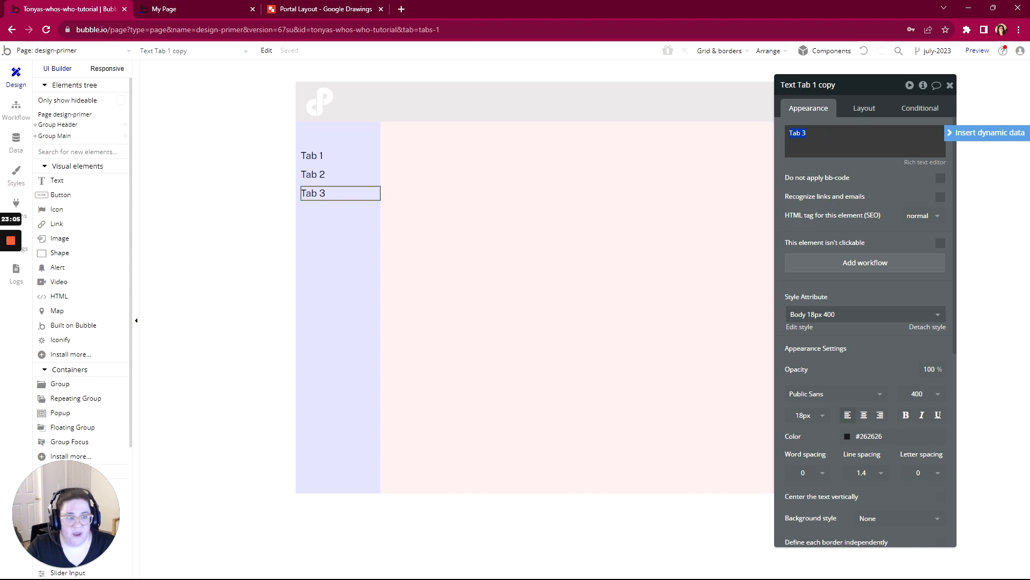
click(847, 87)
drag(845, 86, 790, 85)
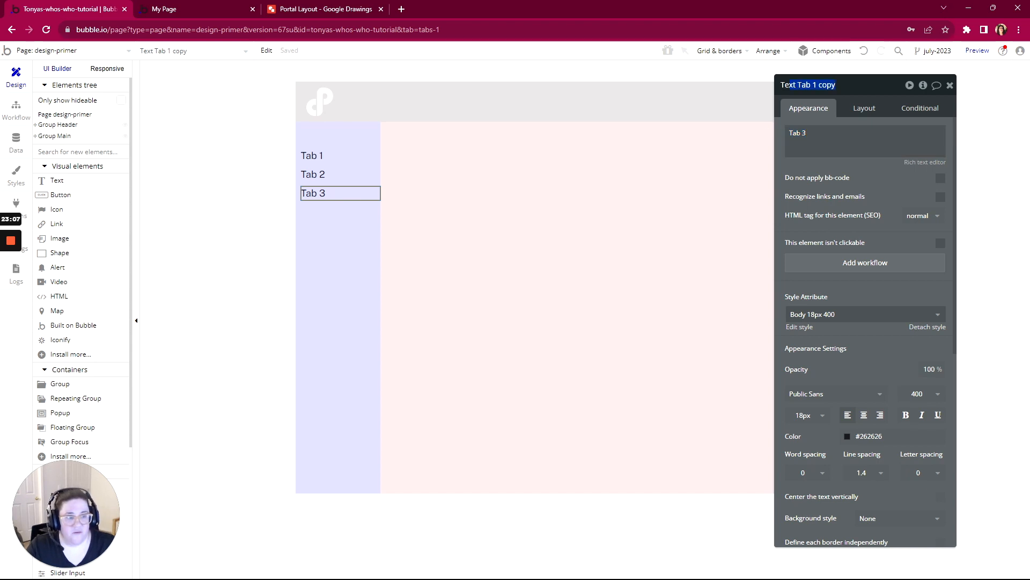
text(Text Tab 3)
key(Return)
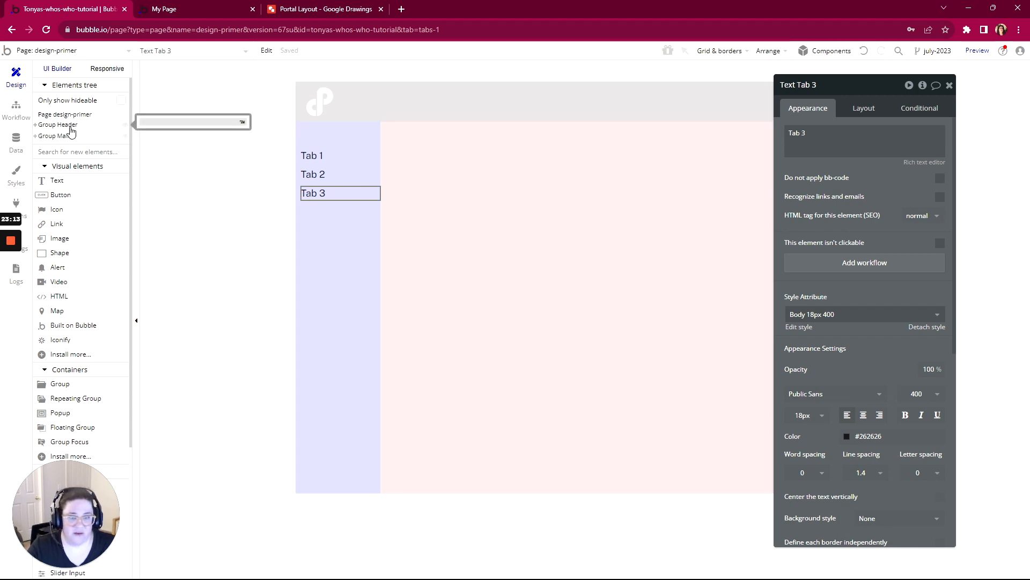
- Check the names of the Tab 2 and Tab 3 elements and review the Portal Layout drawing in Google Drawings
click(314, 174)
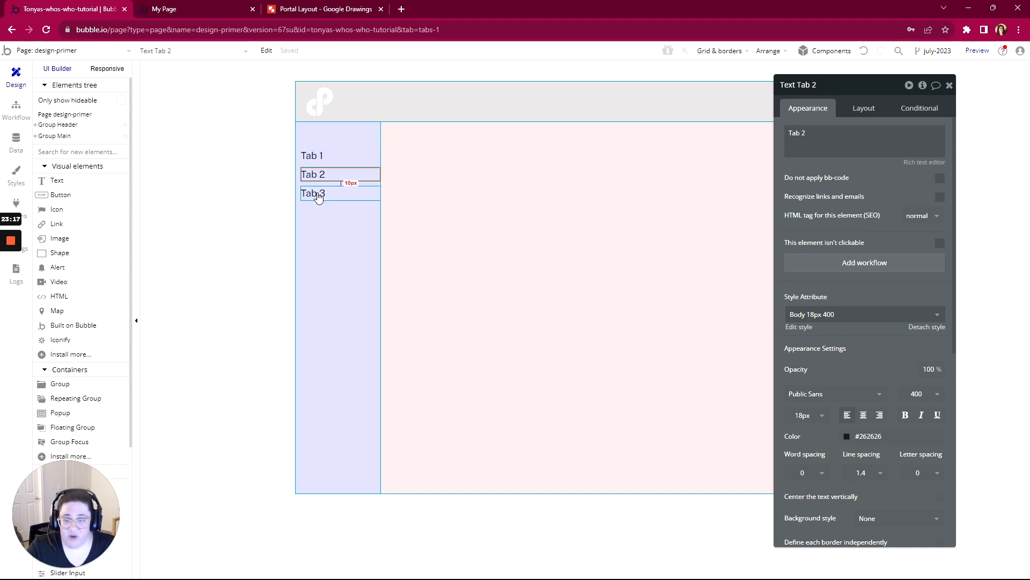
click(318, 195)
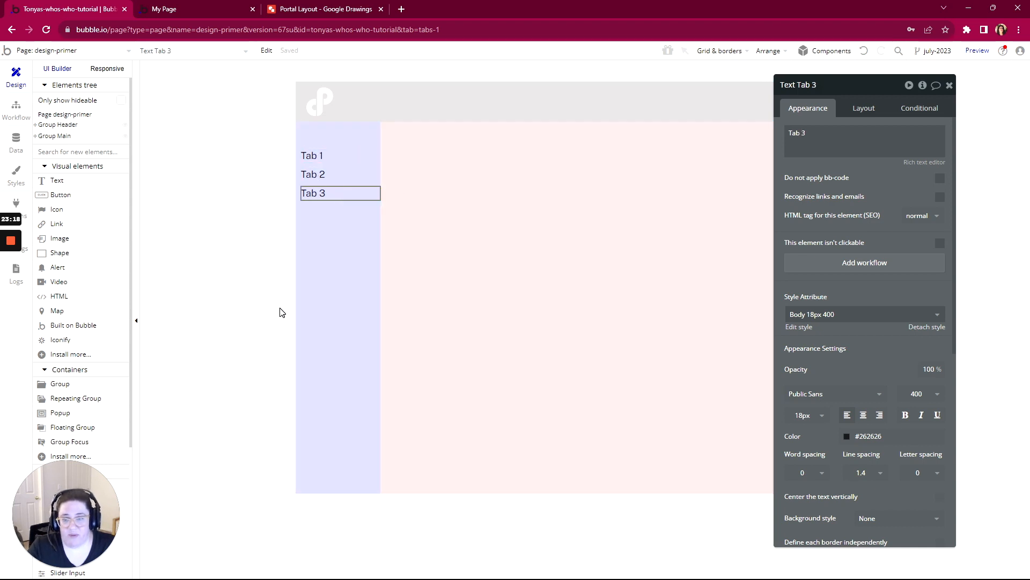
click(316, 12)
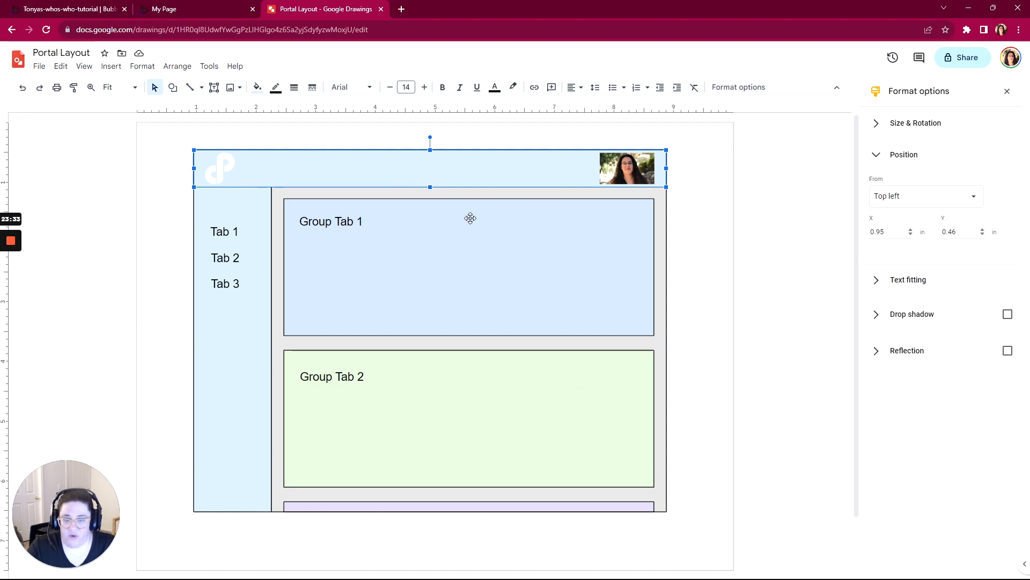
click(165, 12)
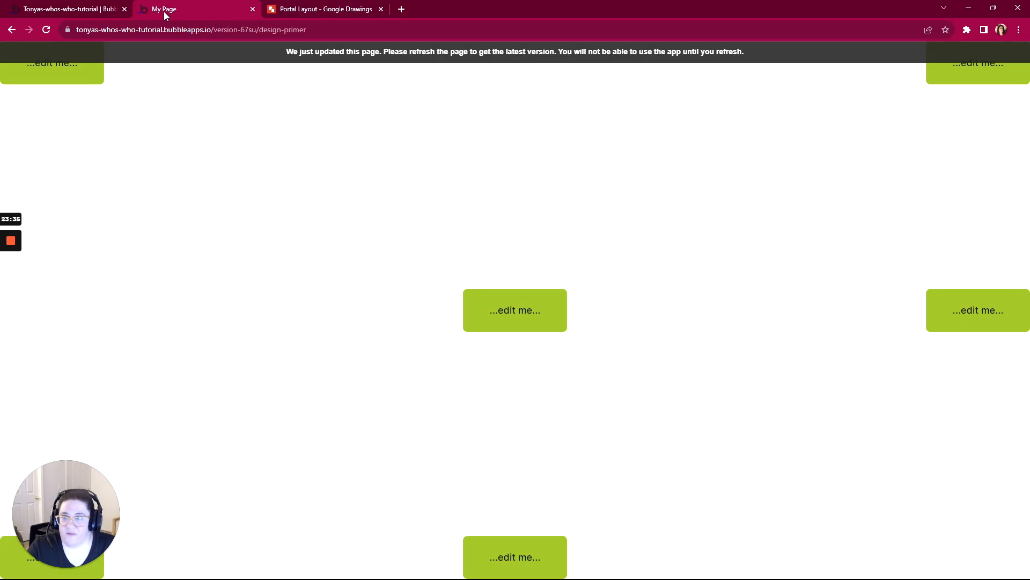
click(42, 7)
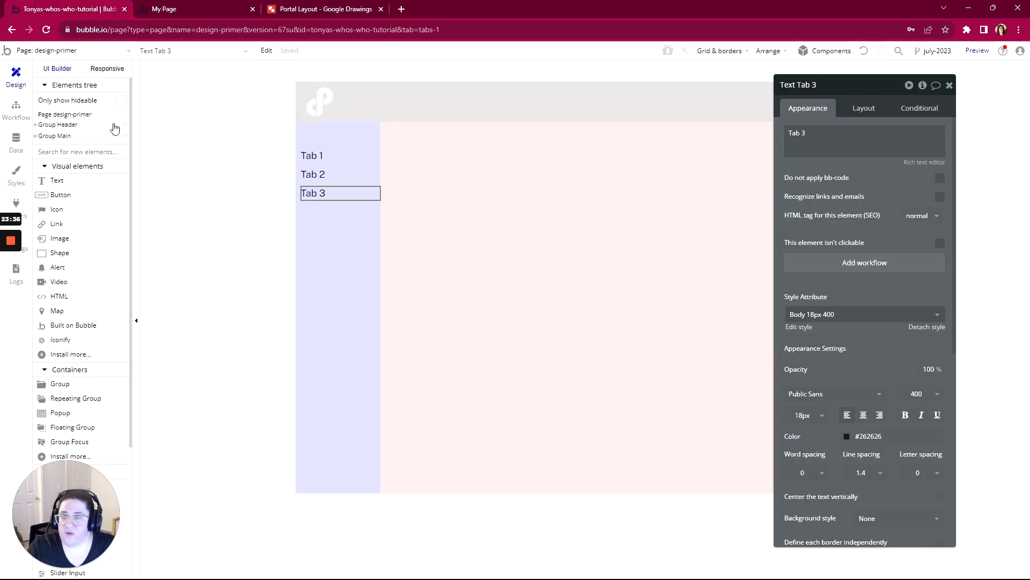
- Close the outdated page preview and open a fresh preview of design-primer with debug mode removed from the address
click(250, 10)
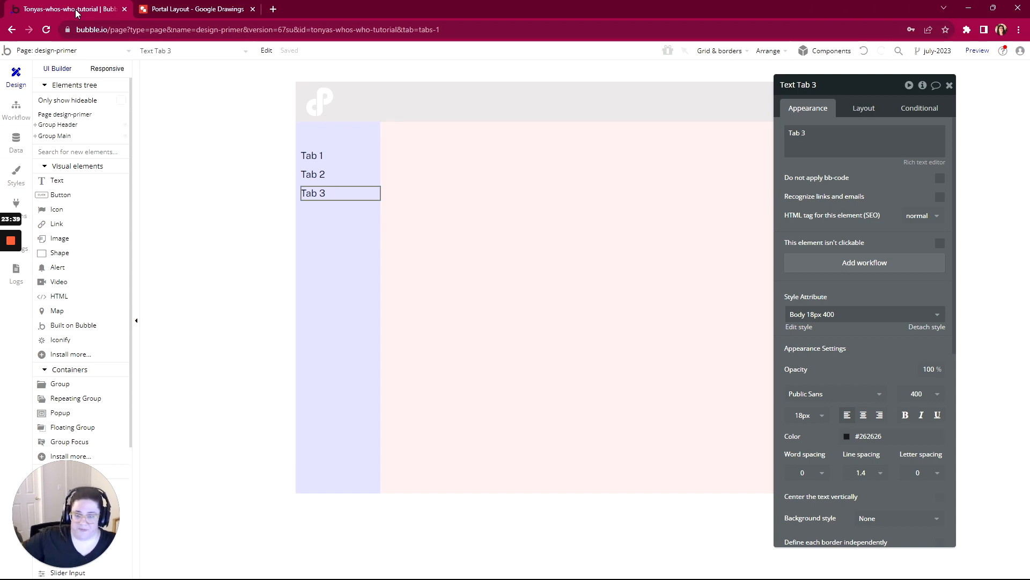
drag(876, 90, 845, 86)
click(977, 50)
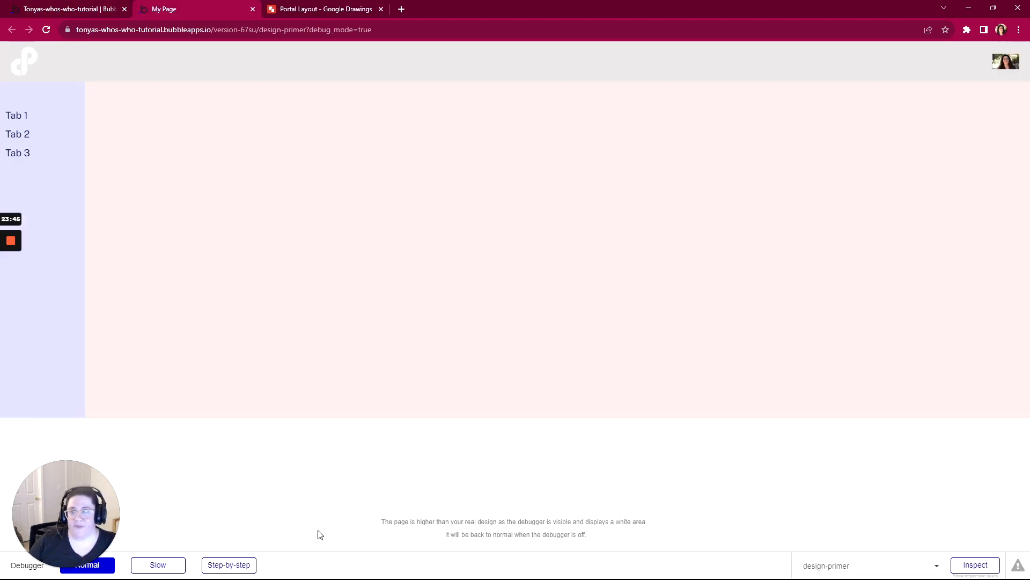
drag(372, 29, 306, 29)
key(BackSpace)
key(Return)
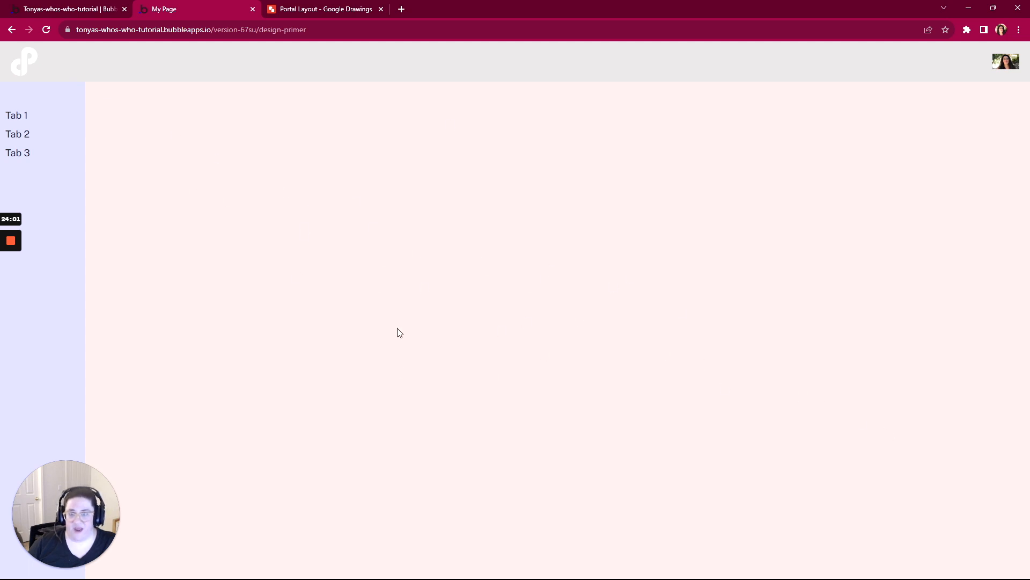
- Back in the Bubble editor, draw a group about 435 by 232 px beside the sidebar in Group Main and set its container layout to Column
click(83, 13)
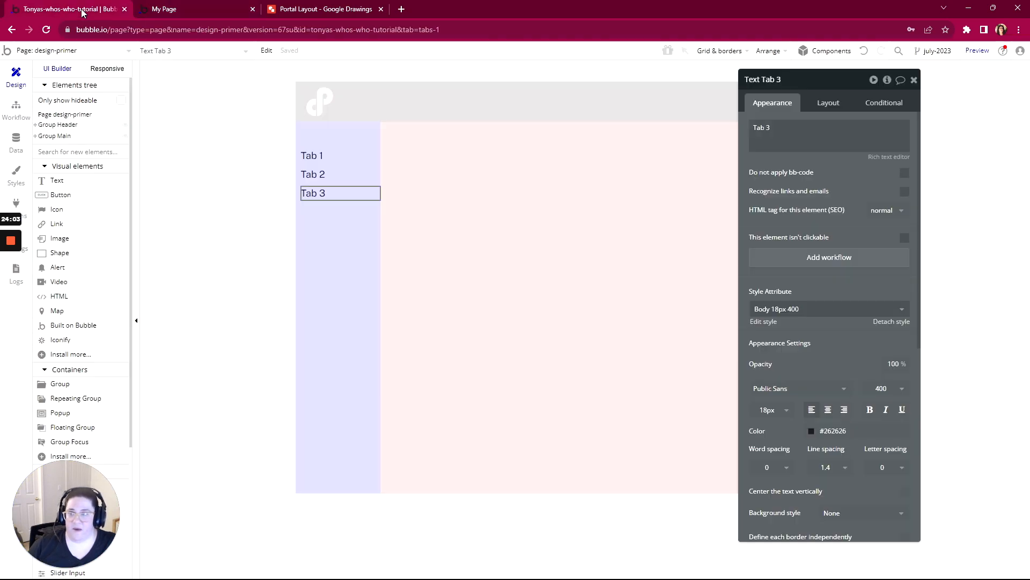
scroll(75, 215, down, 3)
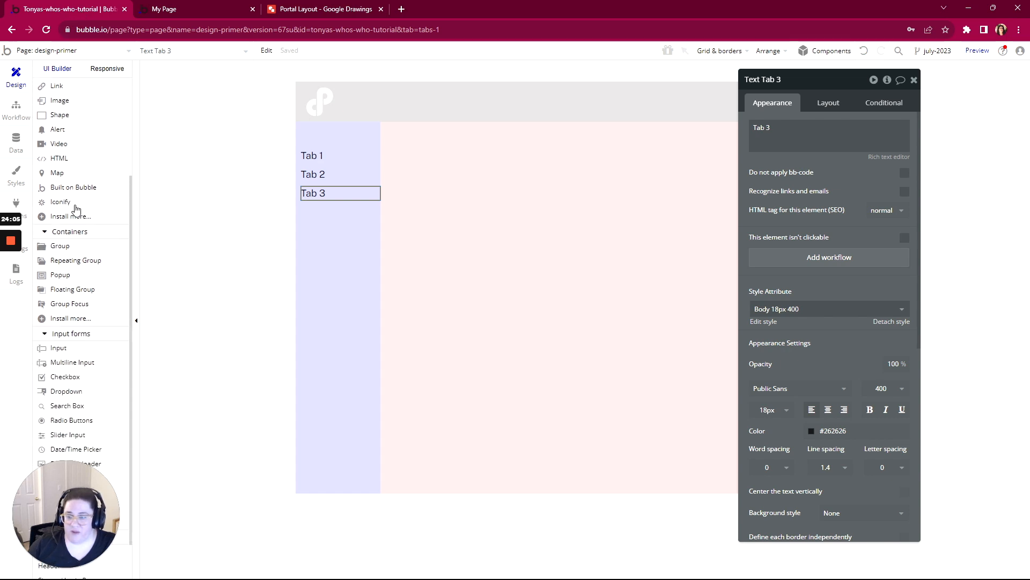
click(59, 225)
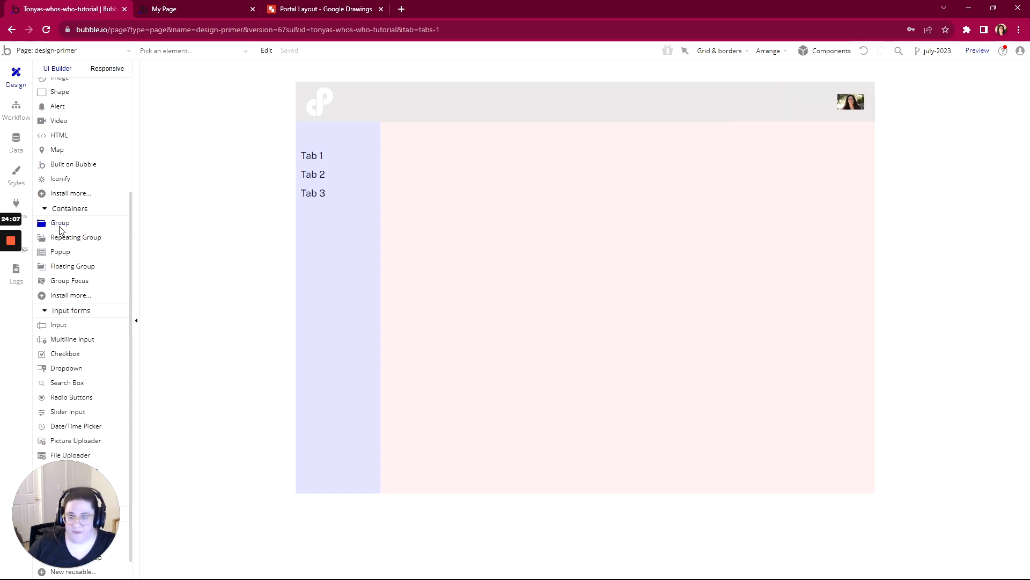
drag(456, 166, 662, 271)
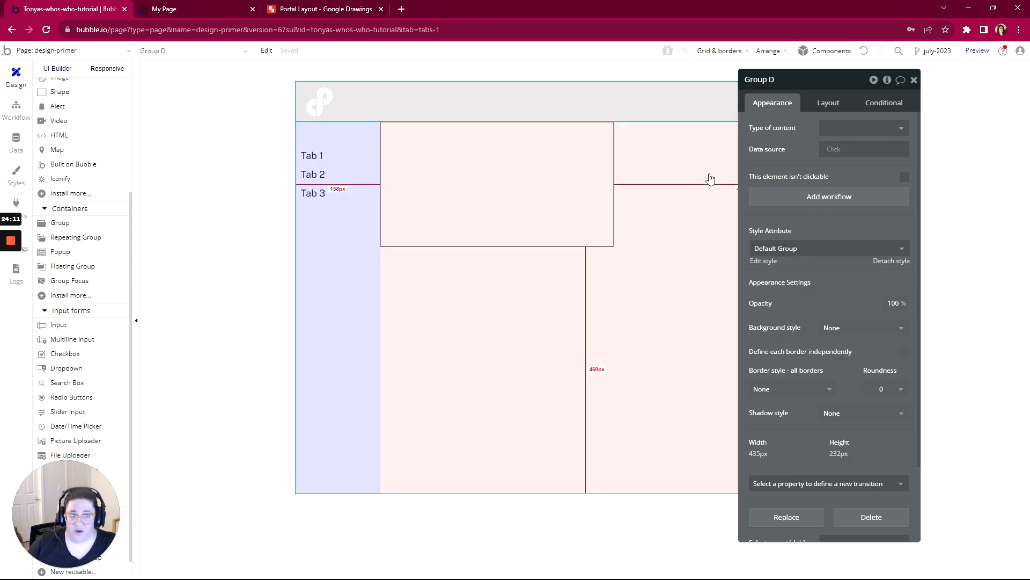
click(836, 107)
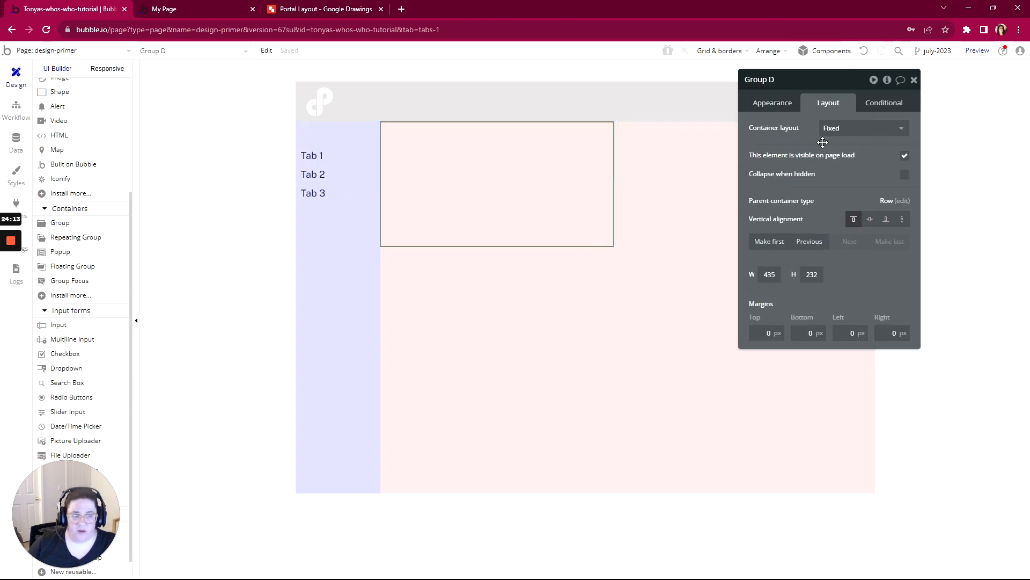
click(836, 129)
click(835, 210)
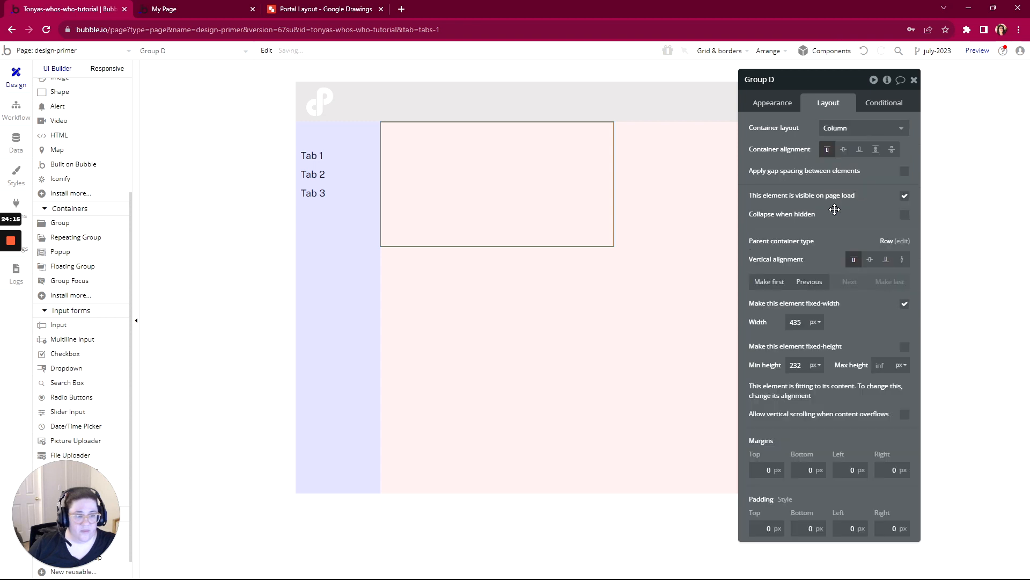
drag(822, 88, 749, 82)
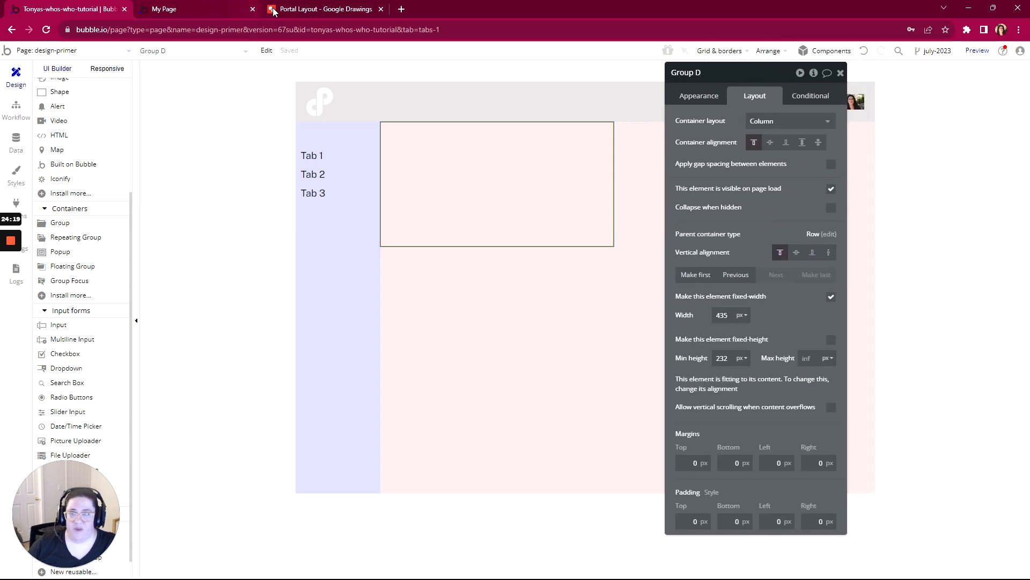
- Rename the new group beside the sidebar to "Group Content"
click(217, 10)
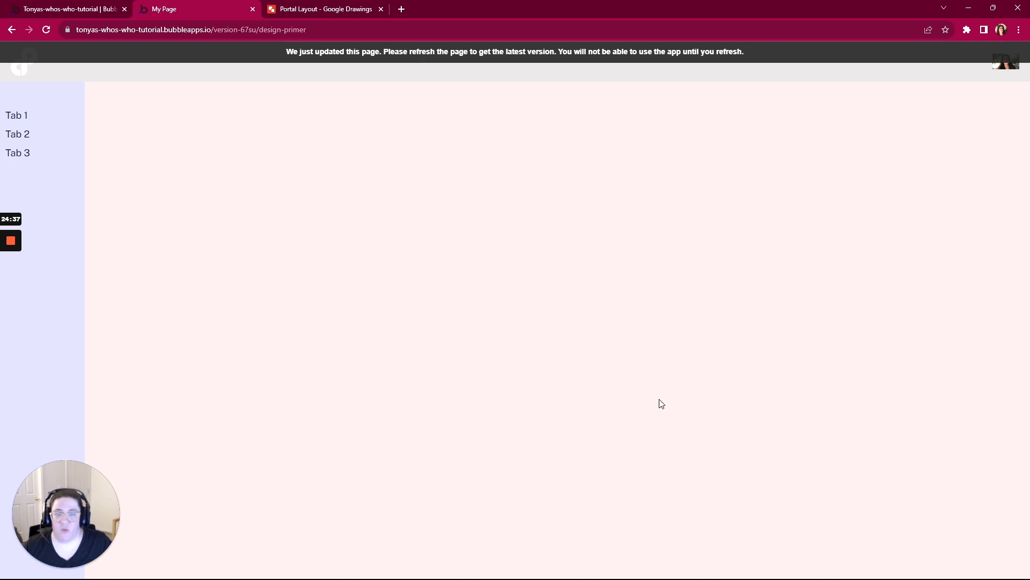
click(100, 9)
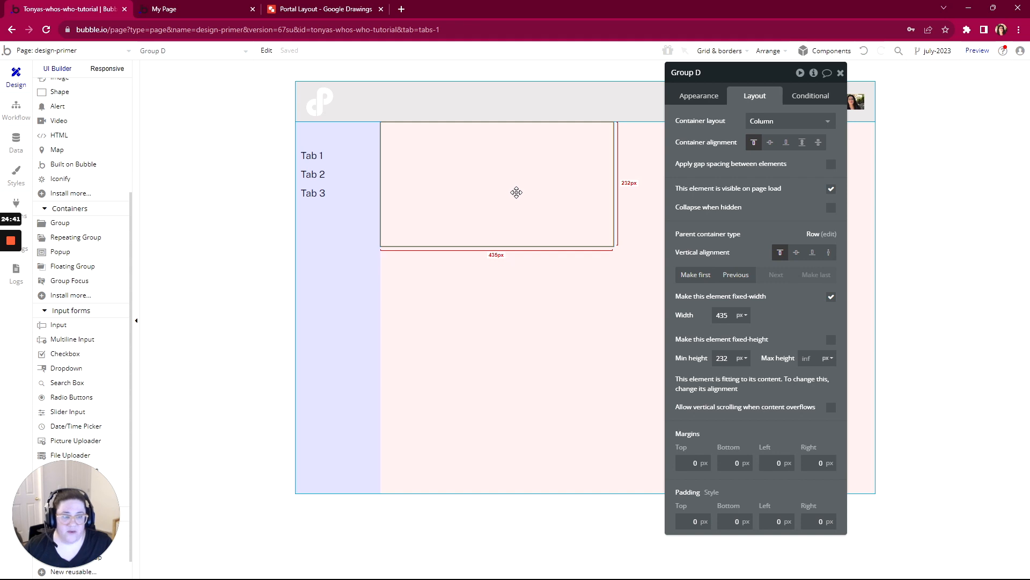
click(698, 73)
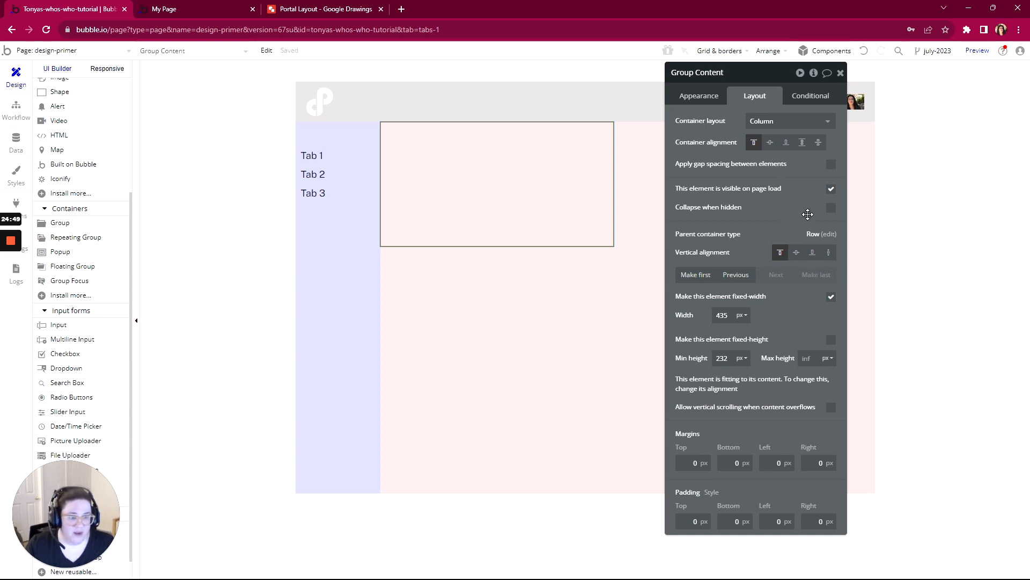
drag(776, 75, 816, 71)
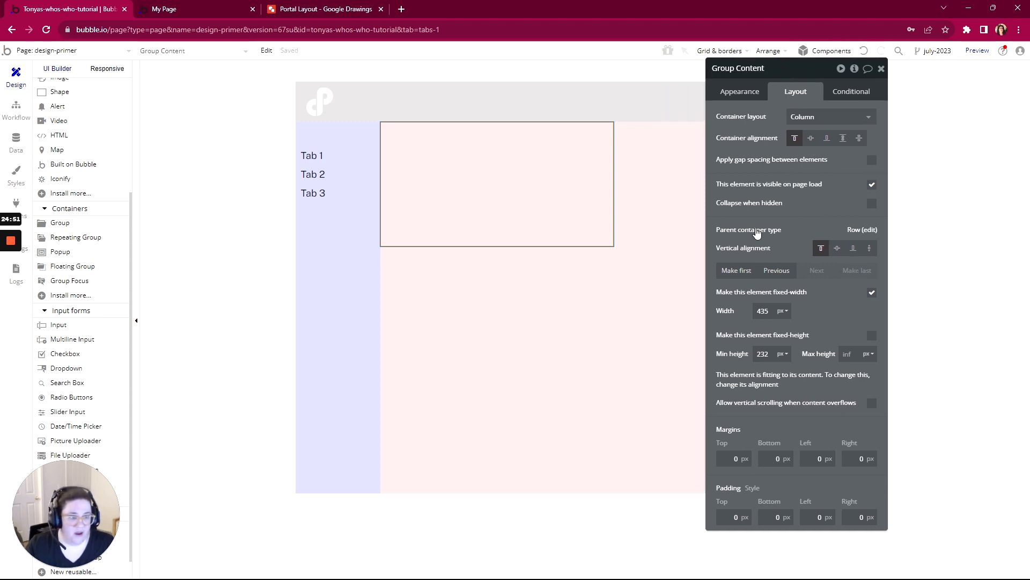
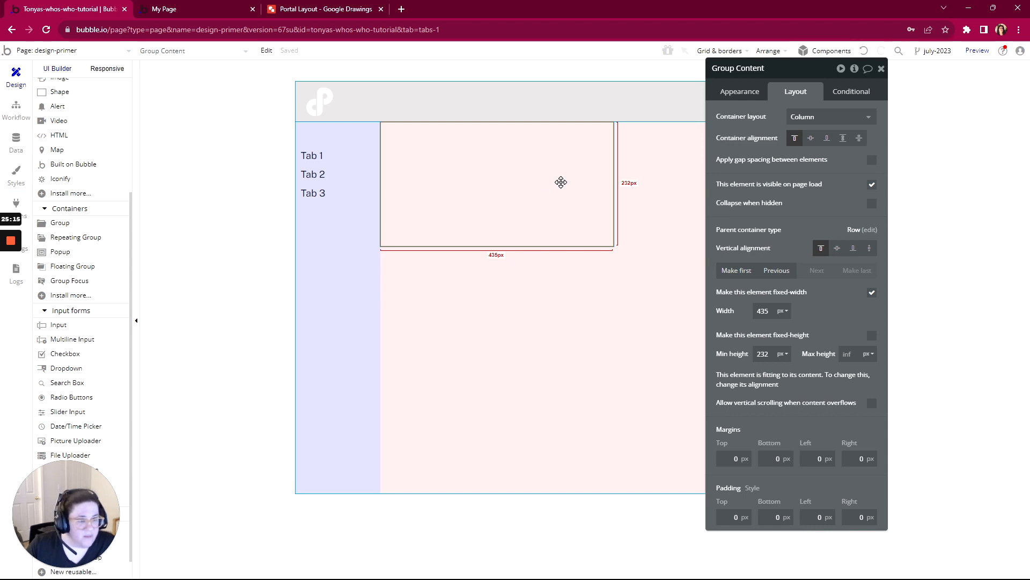
click(830, 116)
click(798, 183)
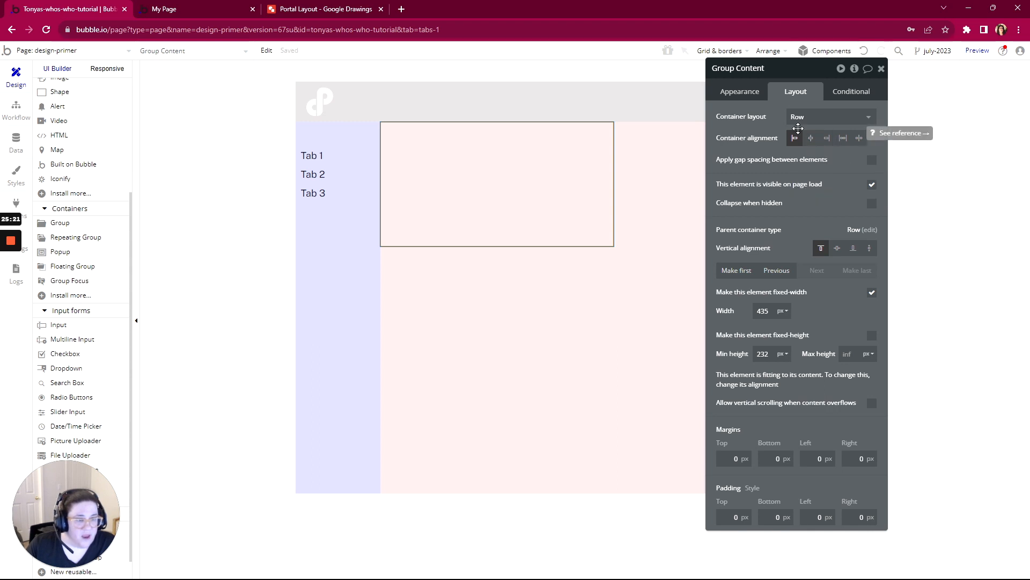
click(863, 51)
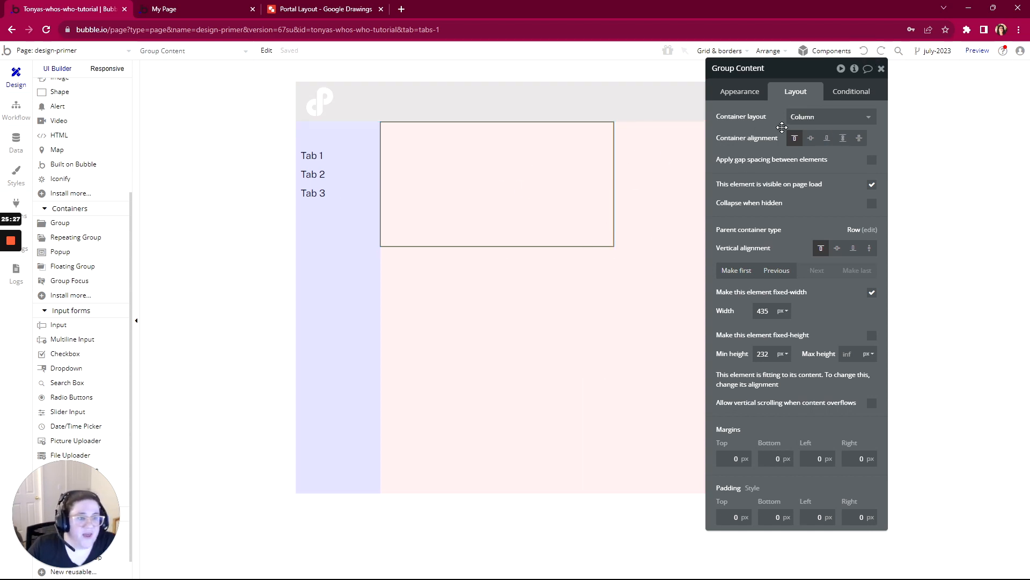
click(674, 209)
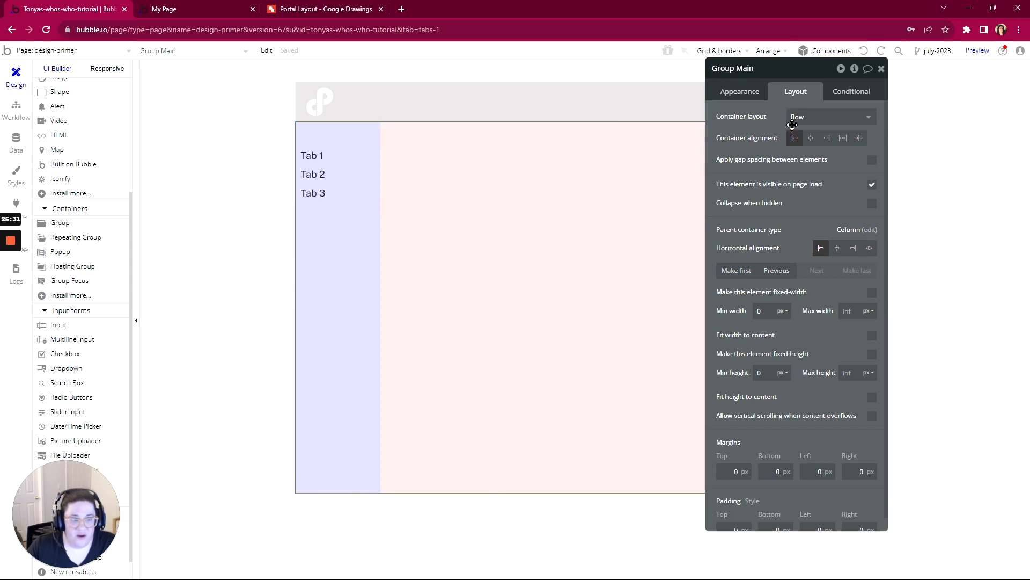
- Rename the group beside the sidebar to "Group Content Container", and remove its fixed width and stretch it vertically to fill Group Main
click(465, 163)
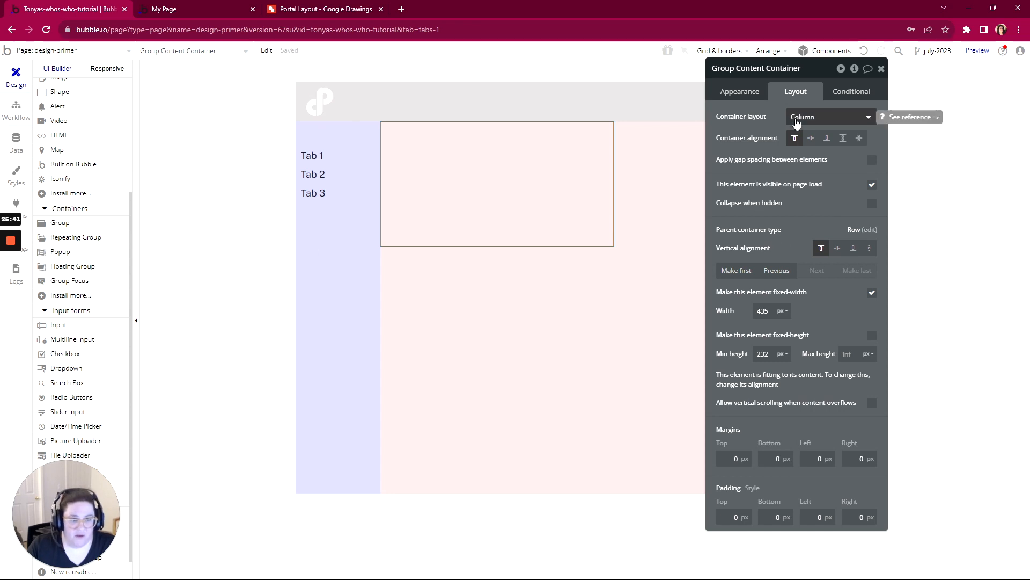
click(872, 293)
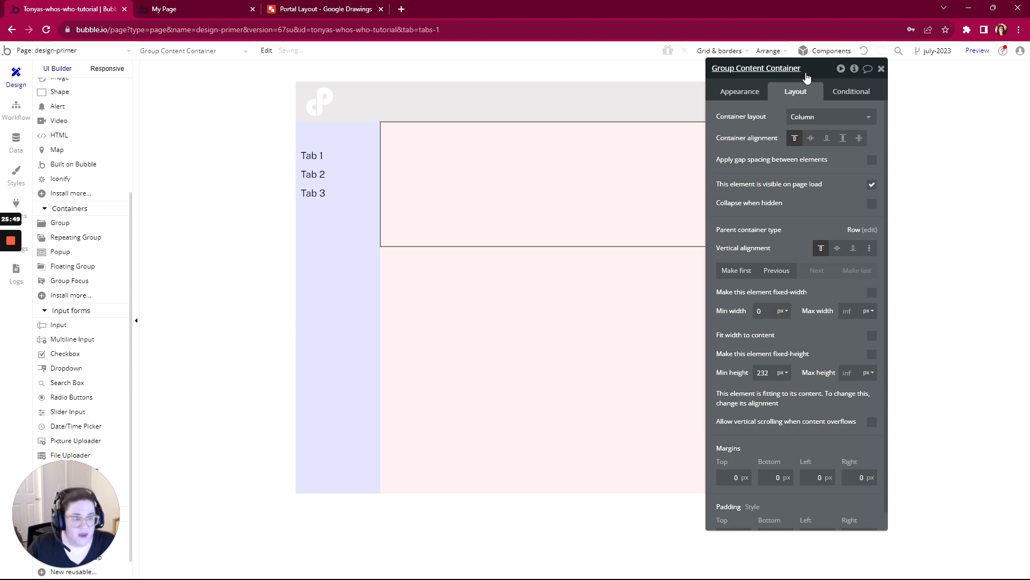
drag(765, 79, 175, 74)
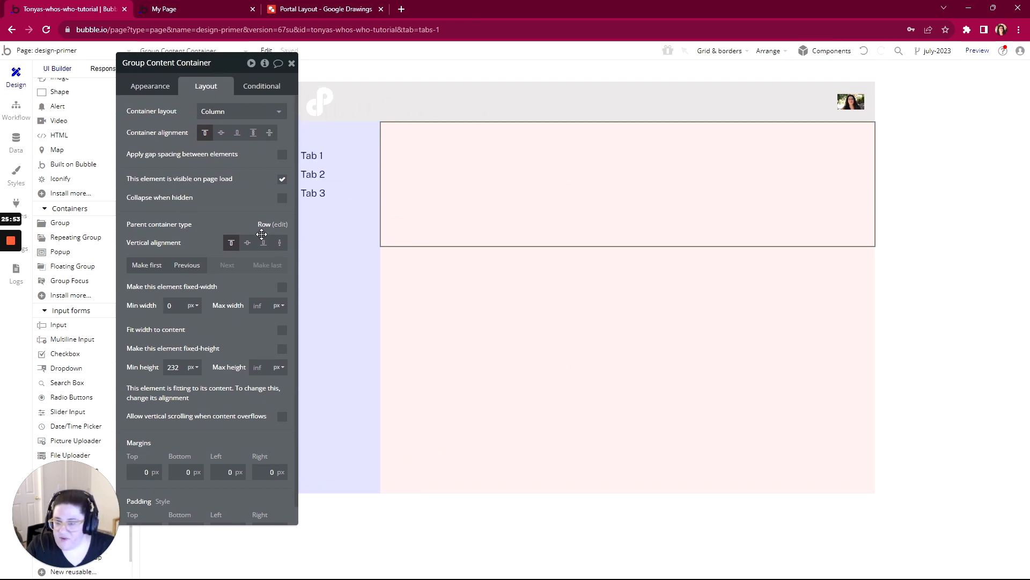
click(280, 243)
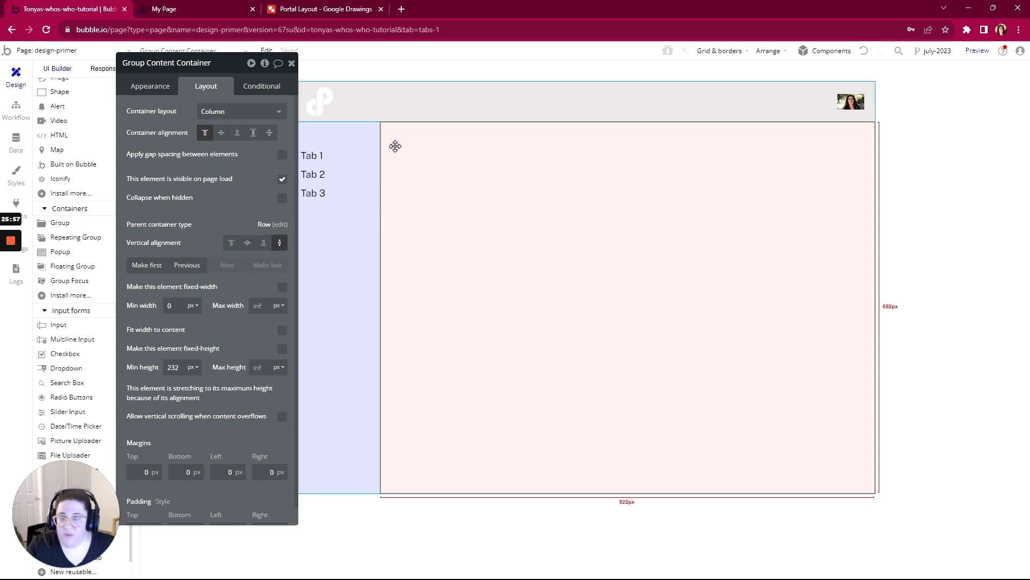
- Draw a group about 553 by 358 px inside Group Content Container and set its container layout to Column
click(54, 223)
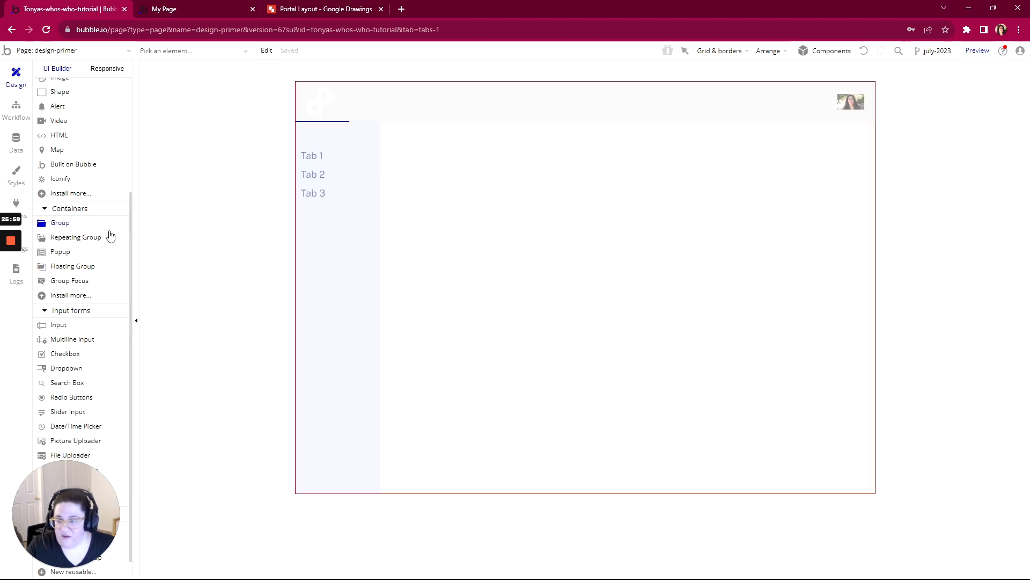
drag(435, 173, 733, 366)
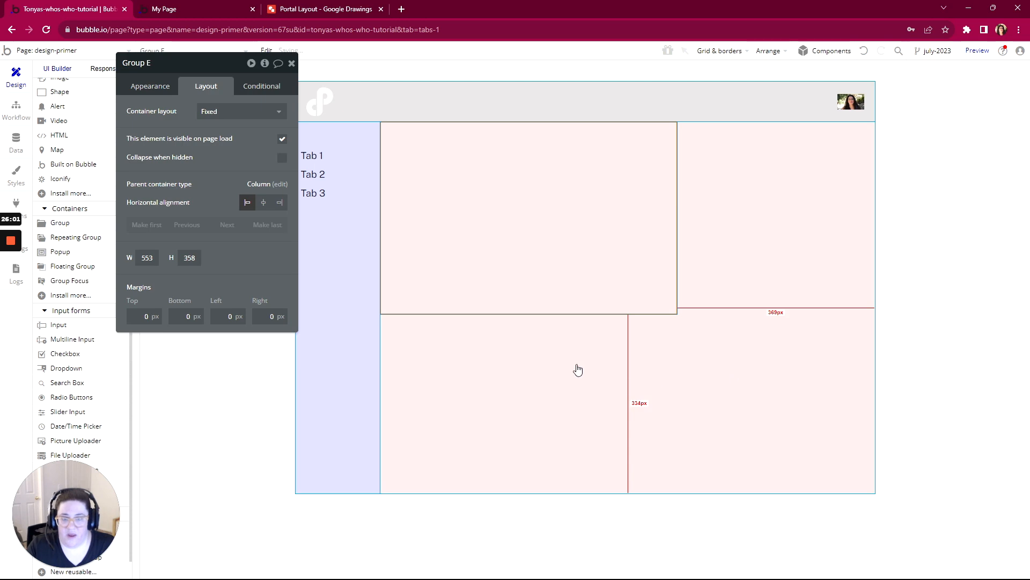
click(221, 113)
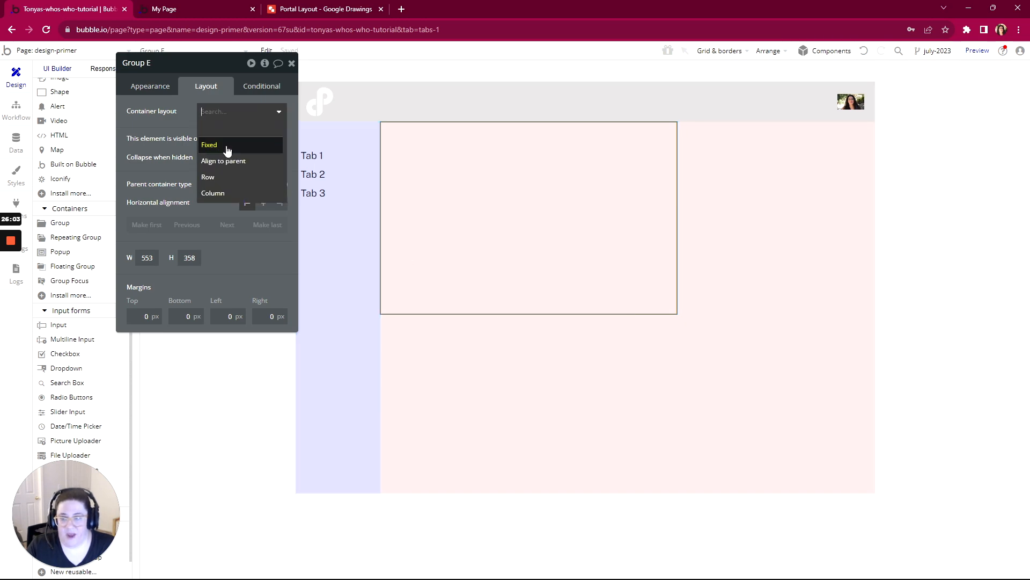
click(223, 192)
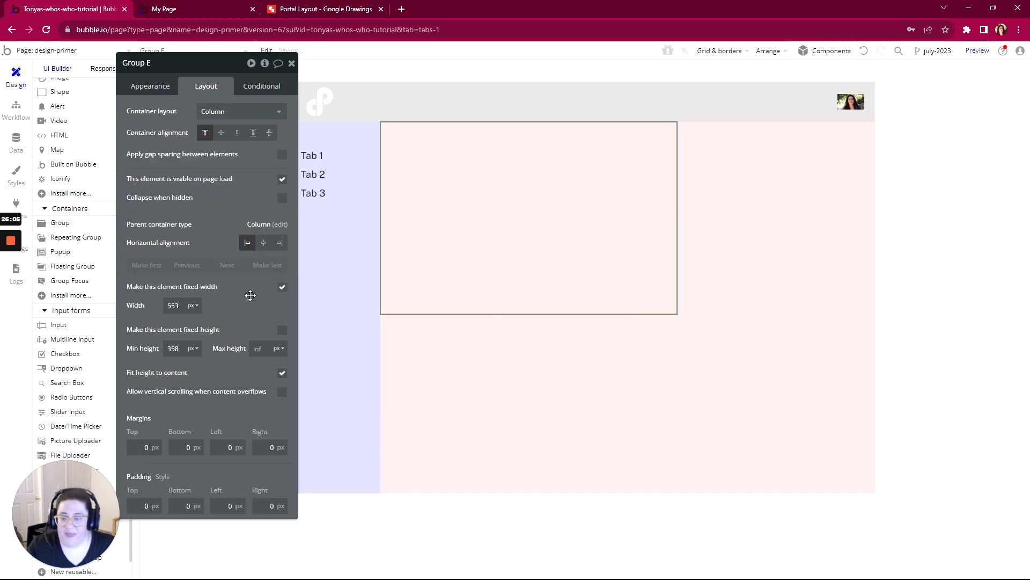
- Make the new inner group's width flexible, with a minimum width of 0 px and a maximum width of 800 px
click(167, 305)
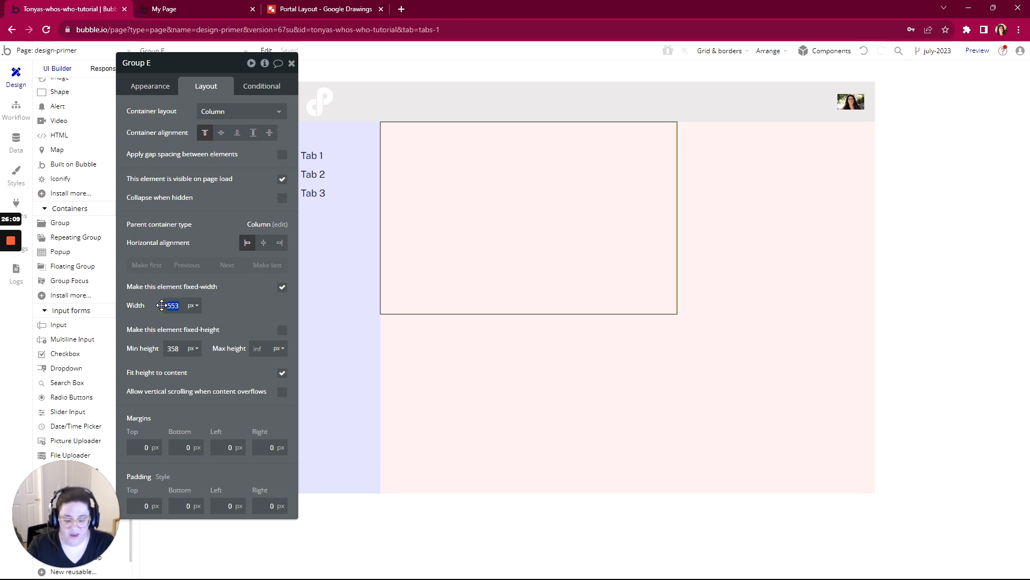
text(800)
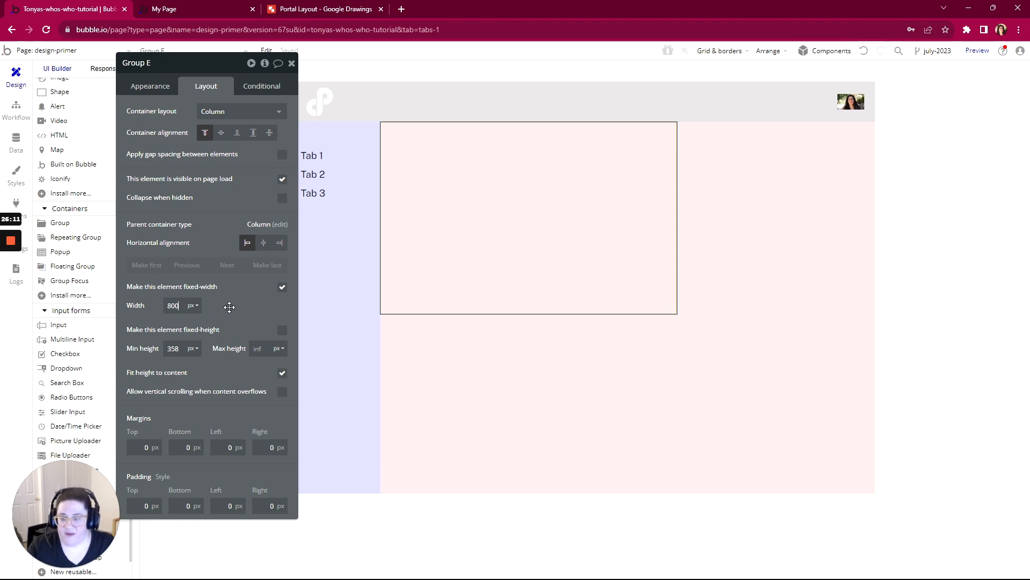
click(282, 287)
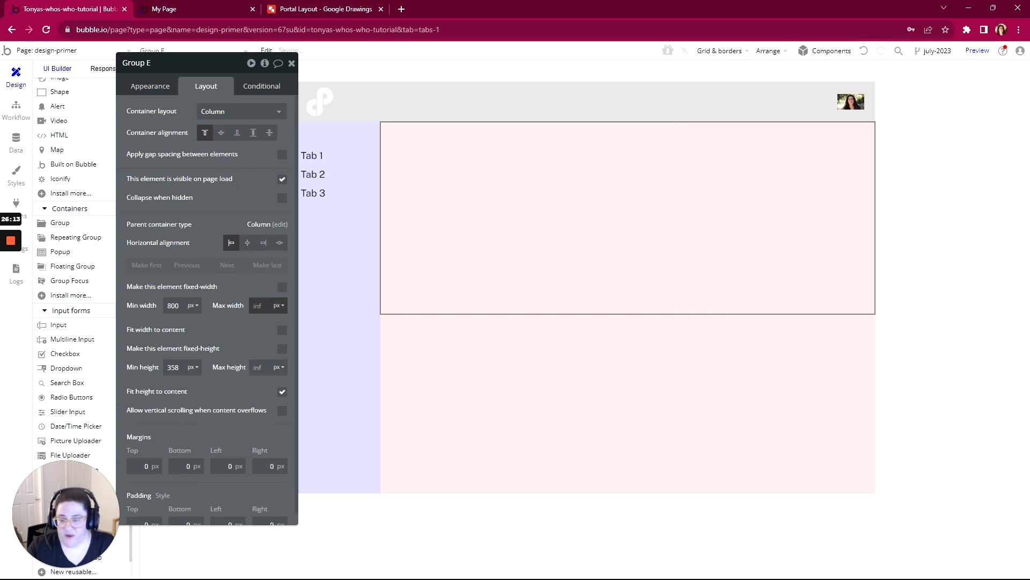
click(245, 325)
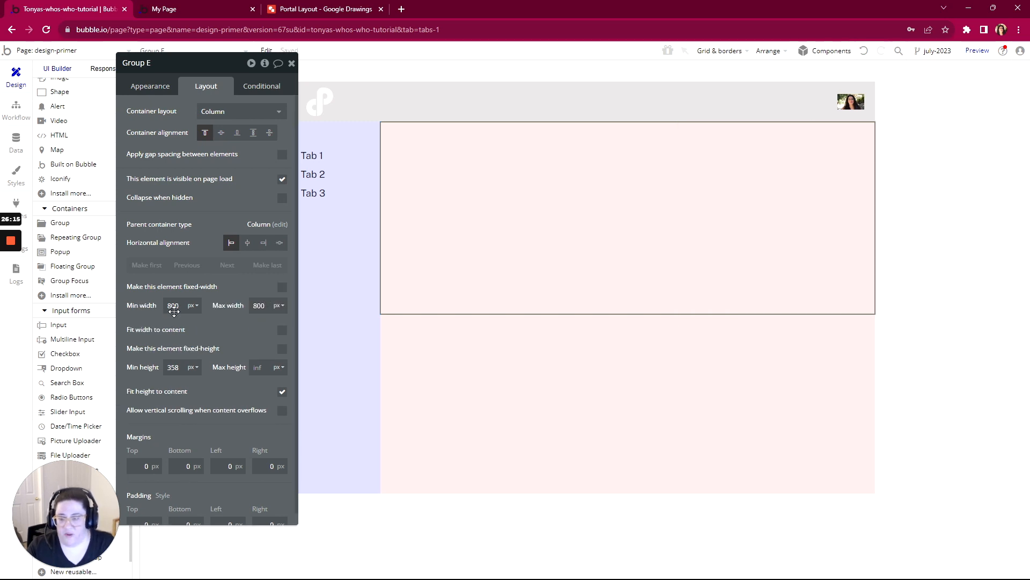
double_click(172, 305)
key(BackSpace)
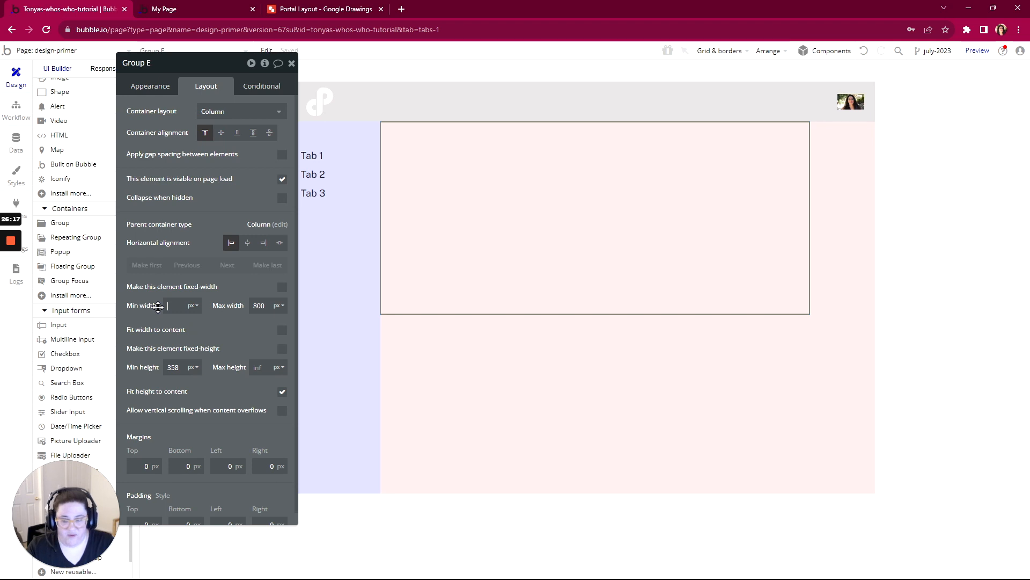
click(214, 333)
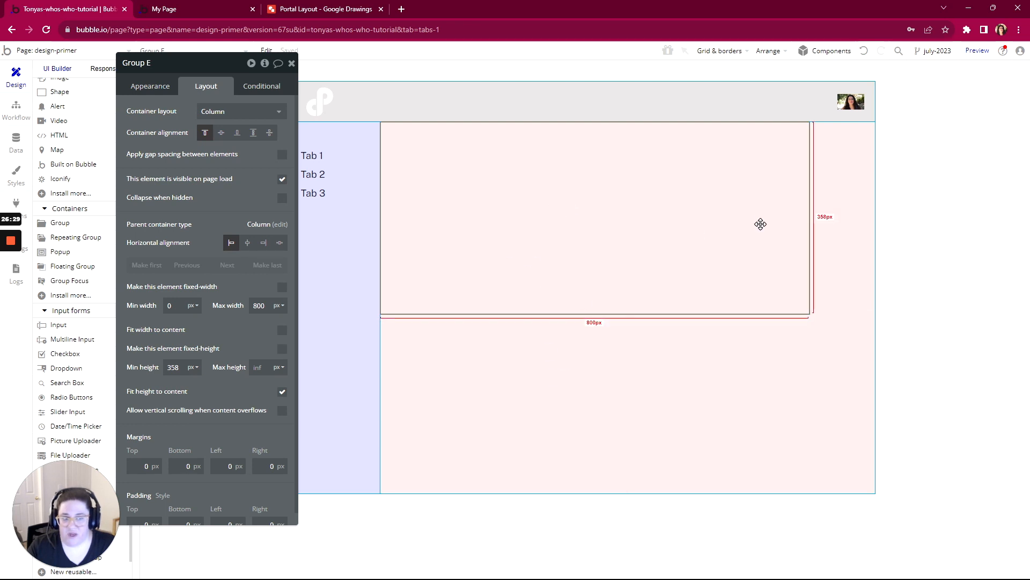
- Give Group Content Container a flat light-purple background color, #F3D4FB
click(415, 338)
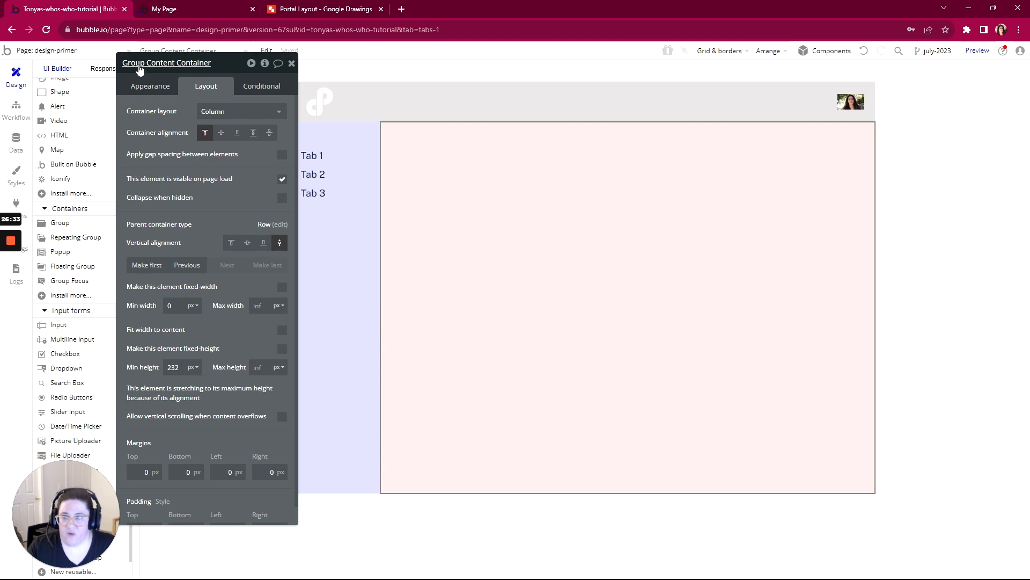
click(152, 88)
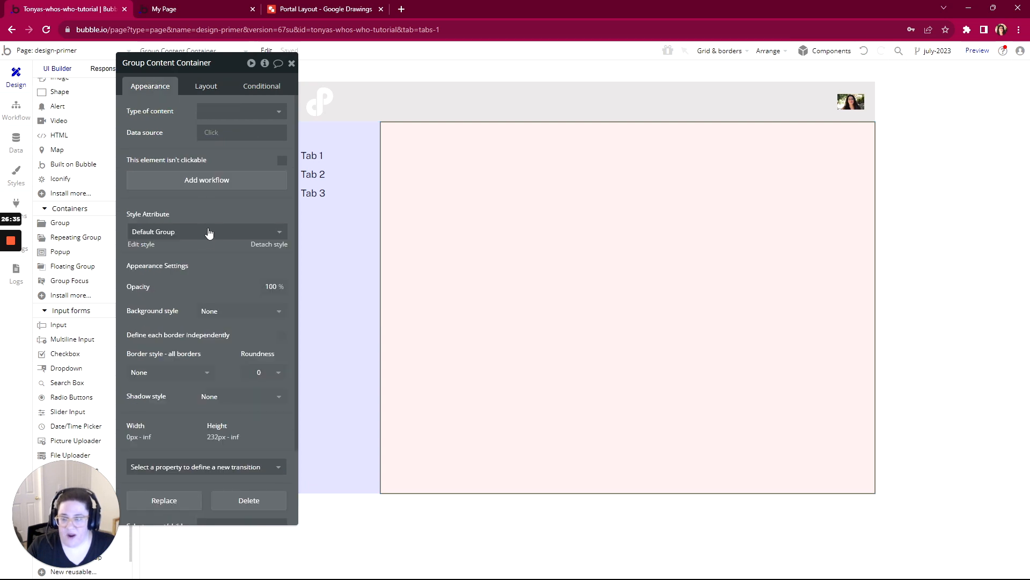
click(212, 311)
click(213, 360)
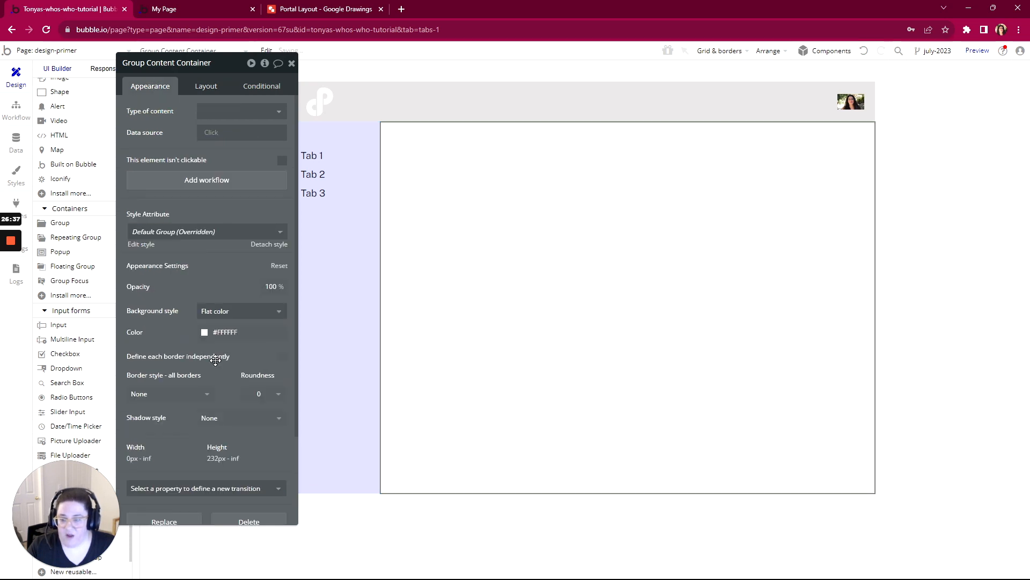
click(205, 332)
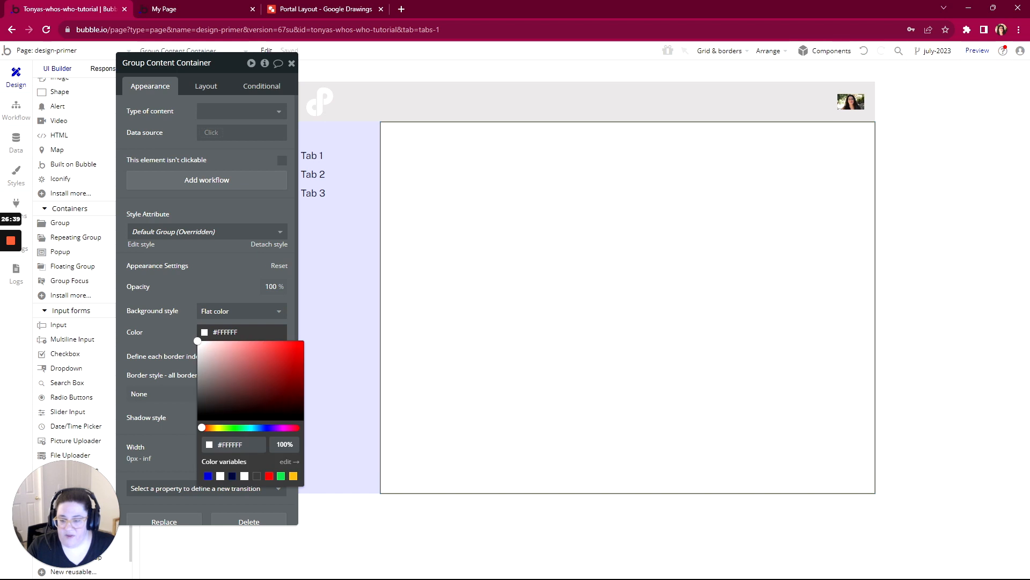
click(280, 428)
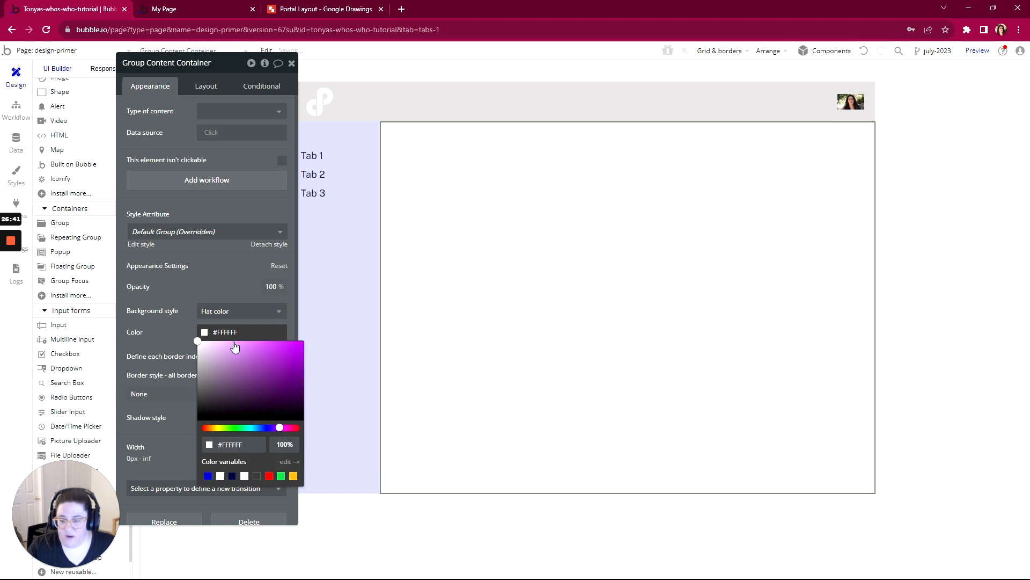
click(214, 343)
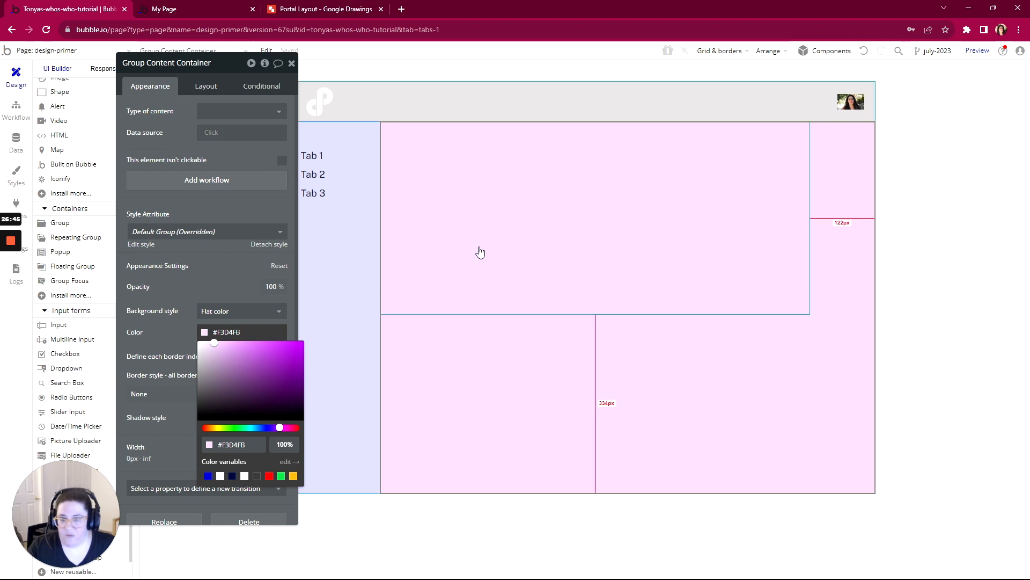
- Rename the inner group to "Group Content" and give it a flat pale-green background color, #DCFEE6
click(543, 237)
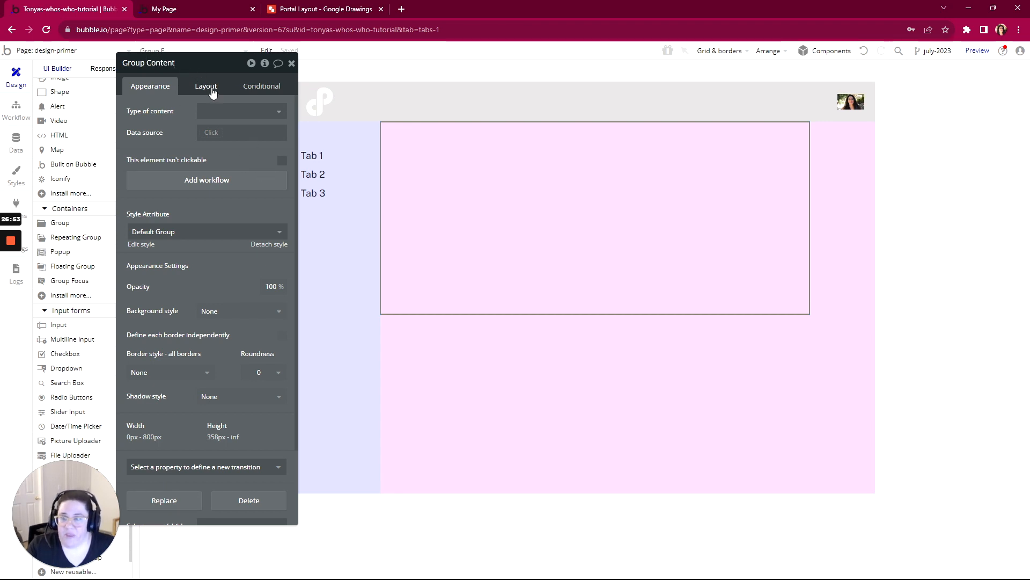
click(196, 90)
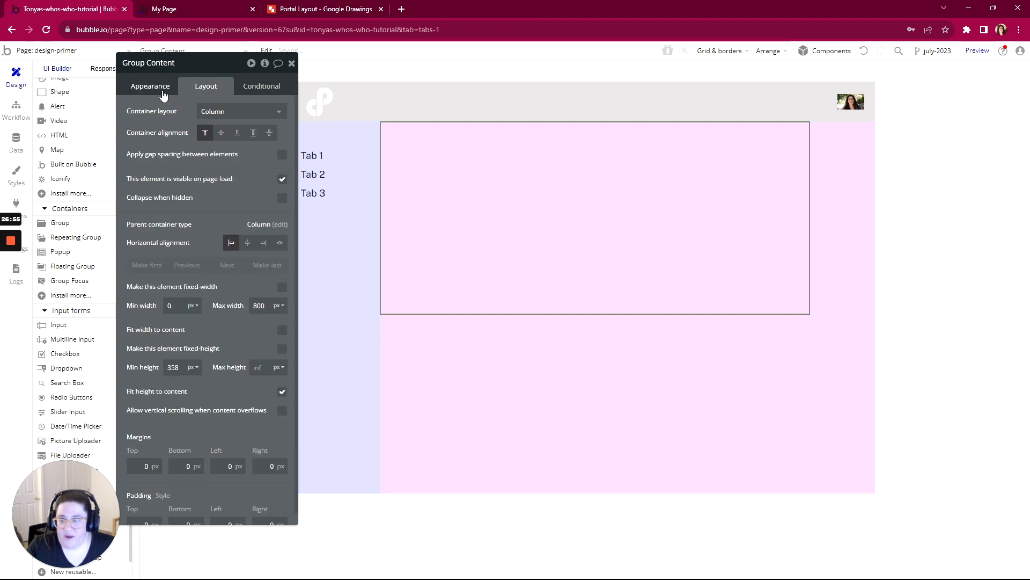
click(156, 87)
click(205, 312)
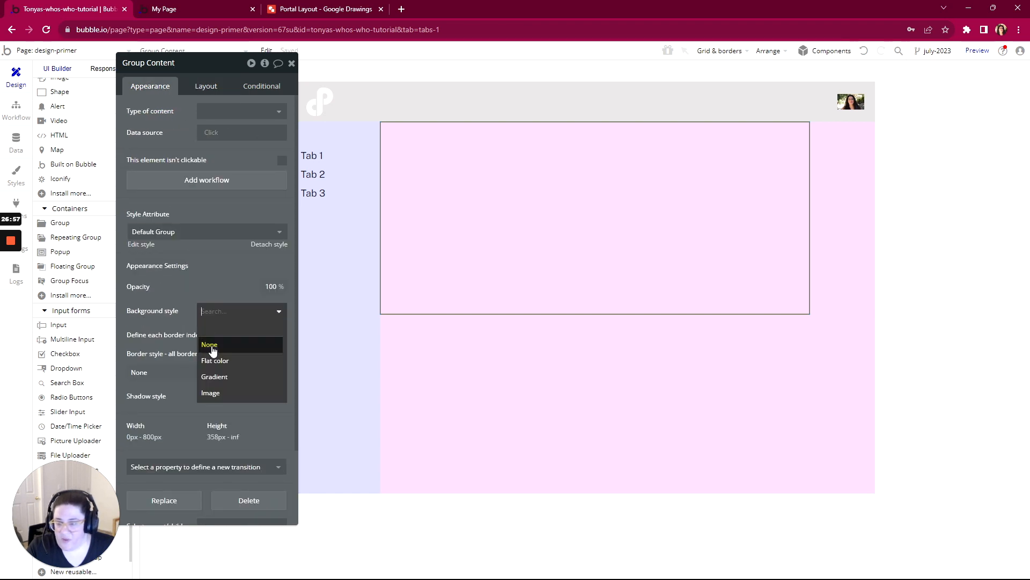
click(211, 359)
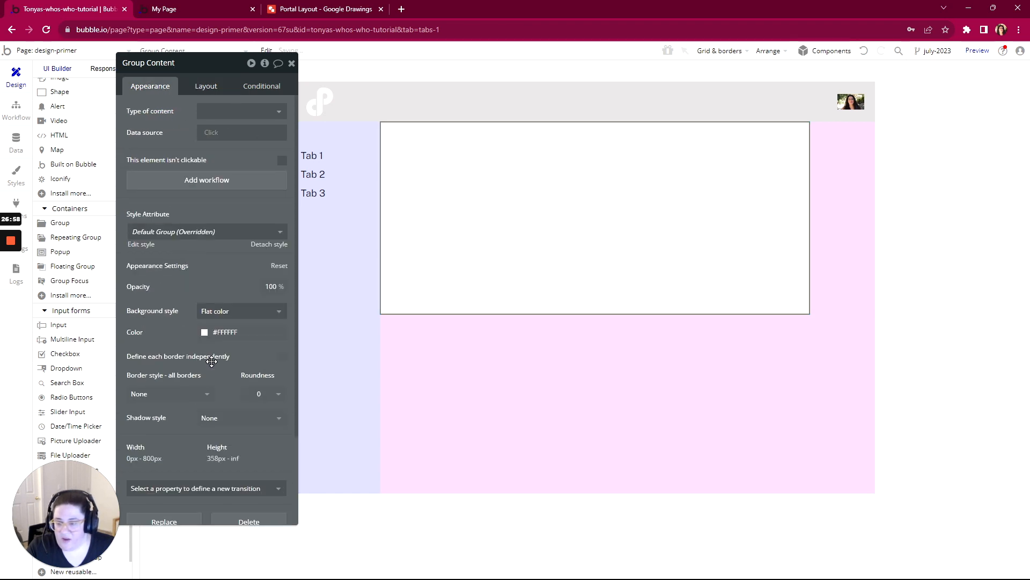
click(204, 331)
click(281, 476)
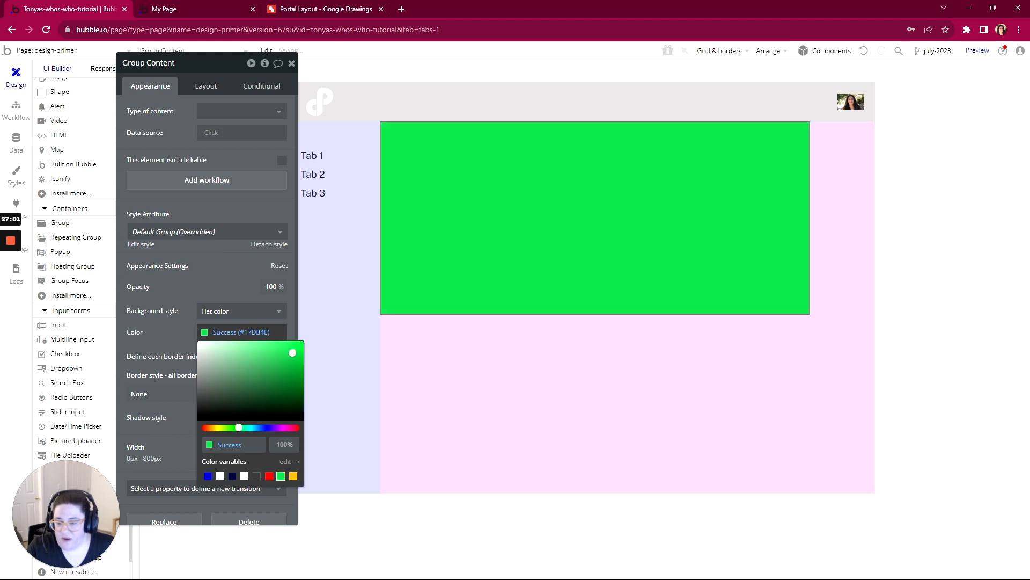
click(220, 343)
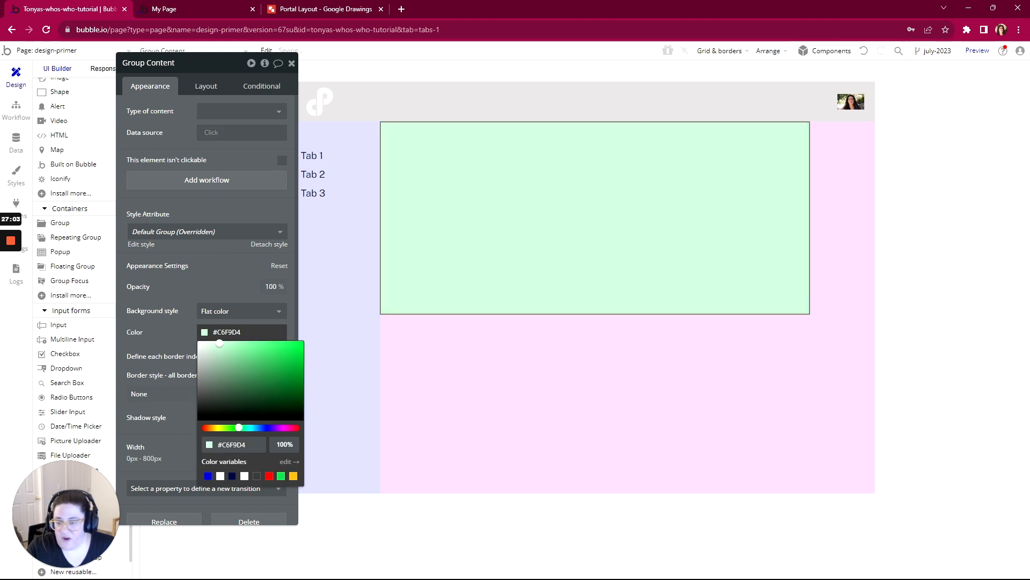
click(211, 342)
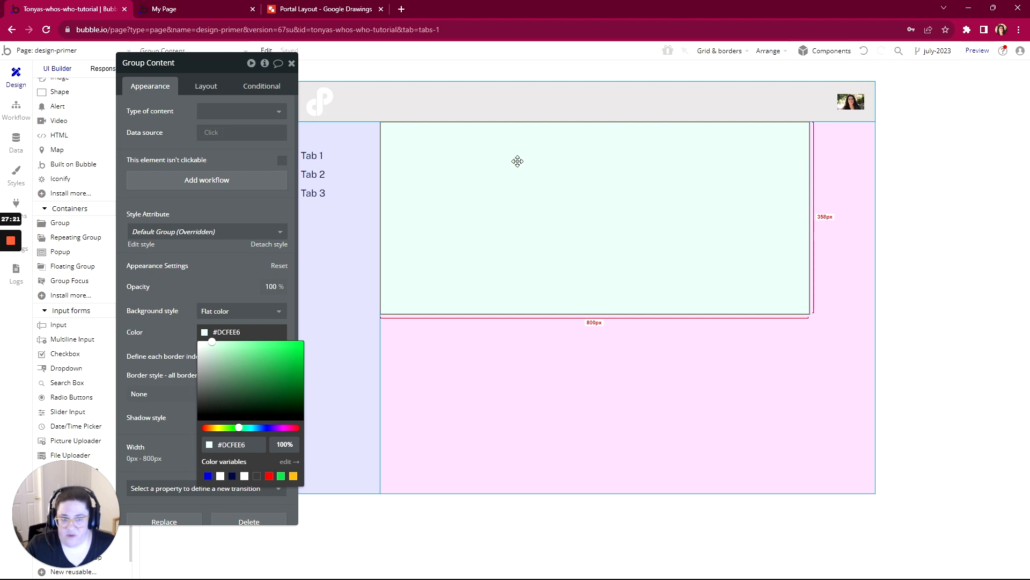
- Center Group Content horizontally within Group Content Container
click(205, 92)
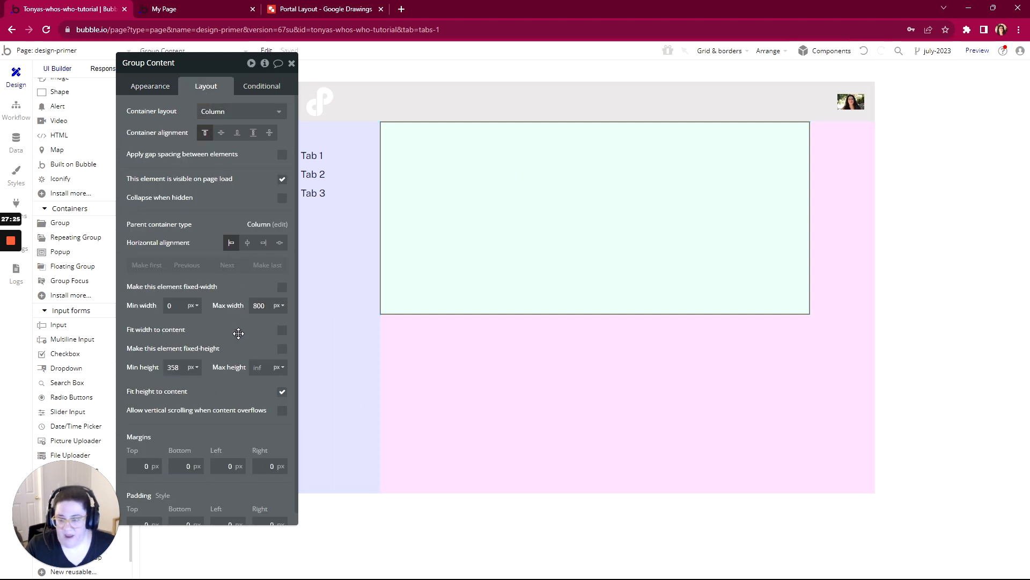
click(248, 243)
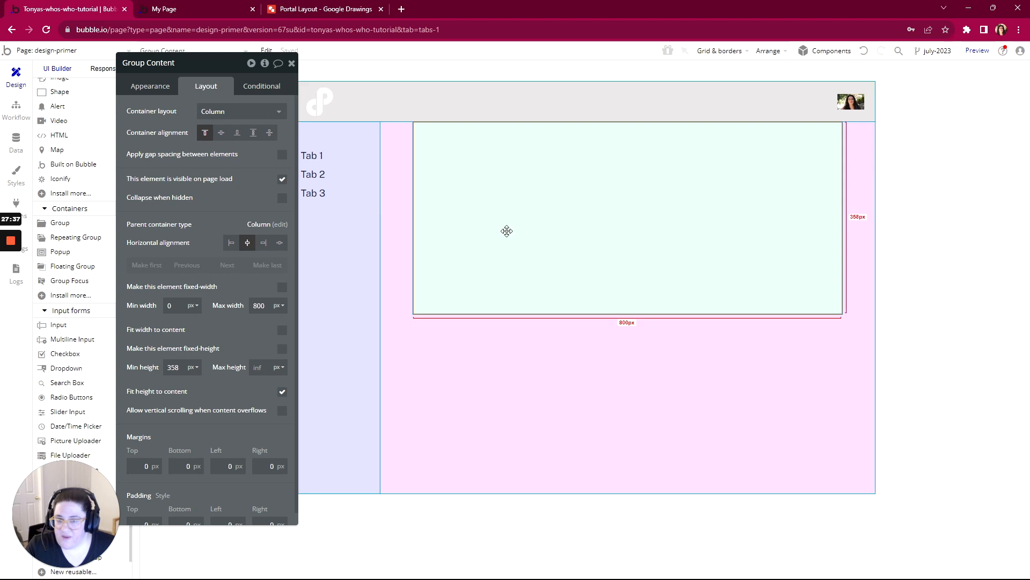
scroll(202, 319, down, 1)
scroll(201, 319, up, 1)
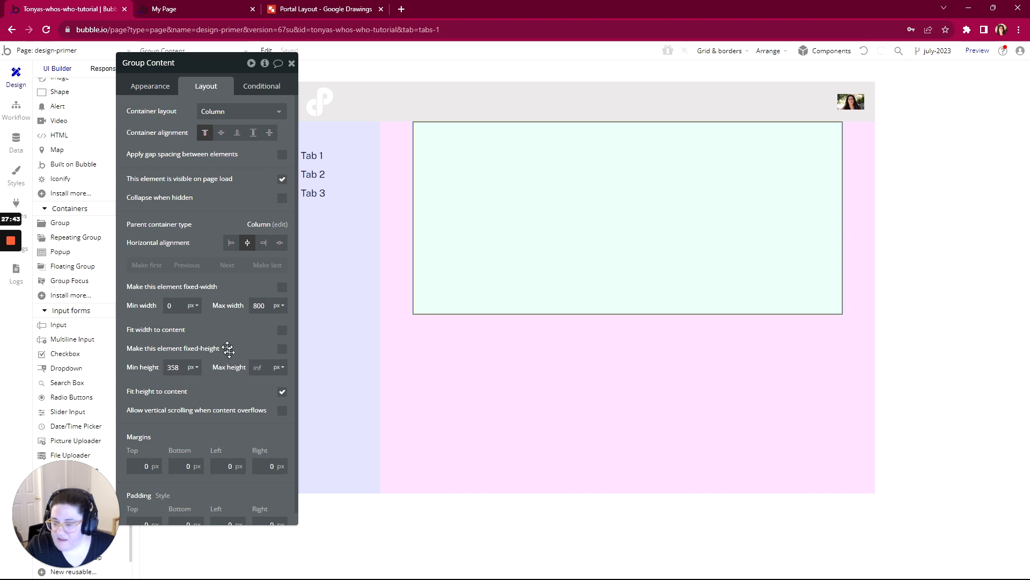
- Stop Group Content from fitting its height to its content and set its minimum height to 0 px
click(282, 392)
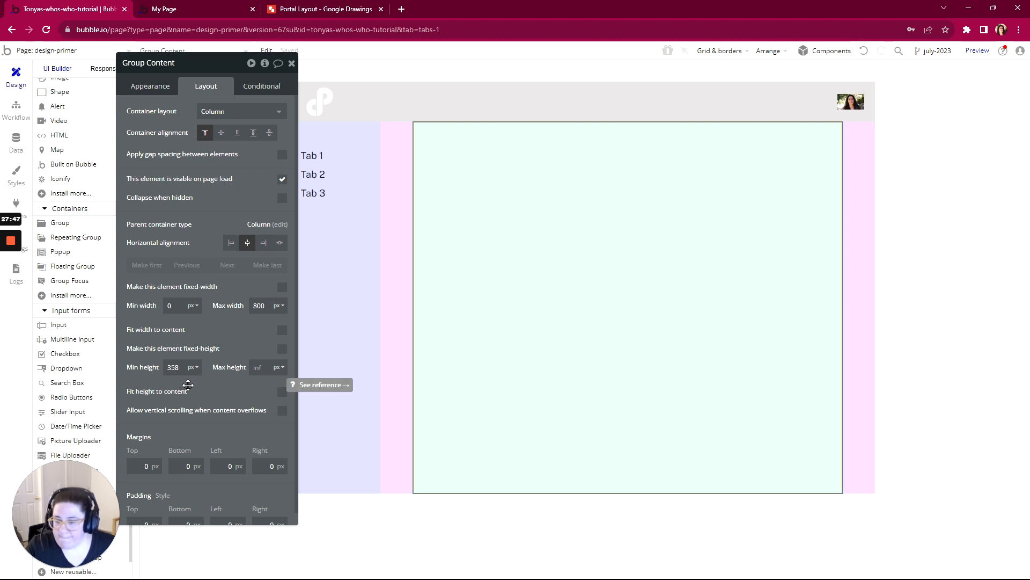
drag(177, 367, 159, 365)
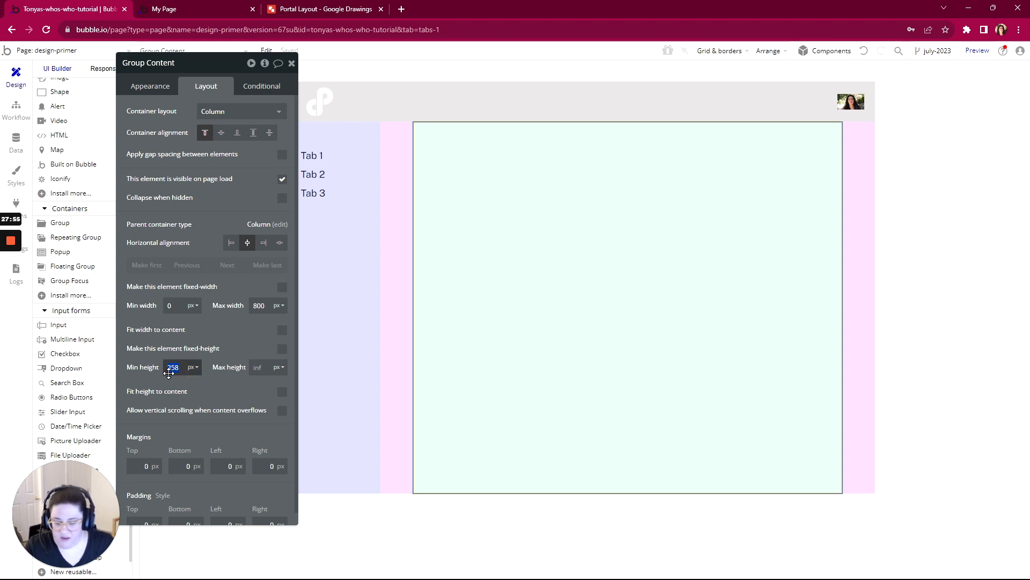
text(0)
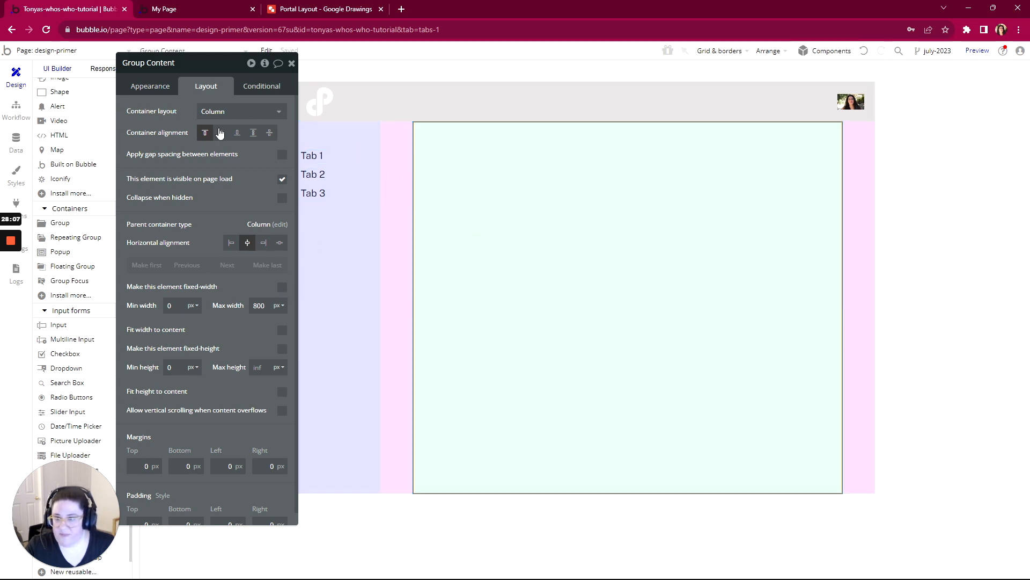
- Draw a new group about 708 × 256 px inside Group Content and set its container layout to Column
drag(220, 69, 305, 69)
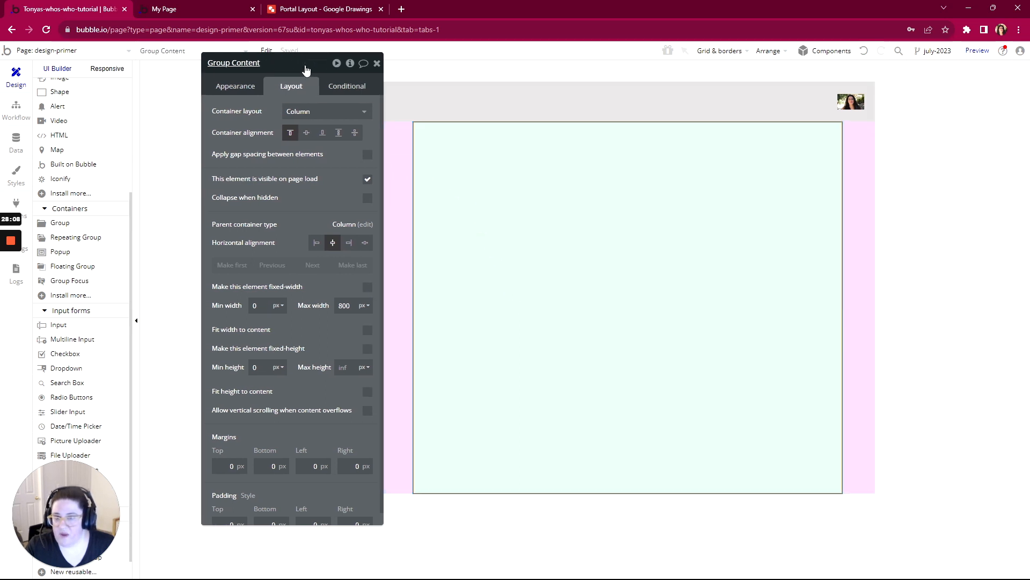
click(60, 223)
drag(437, 129, 821, 274)
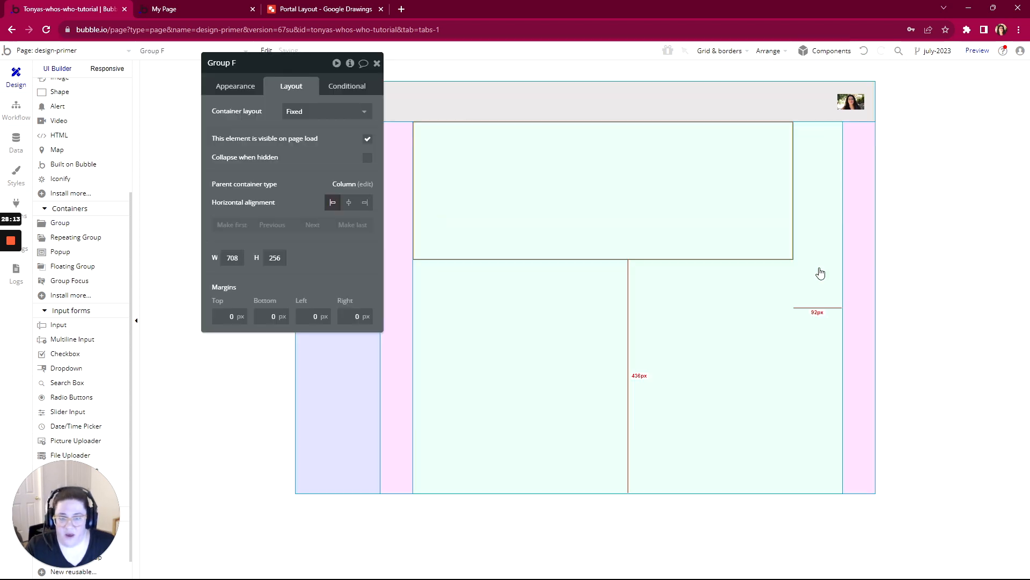
click(294, 116)
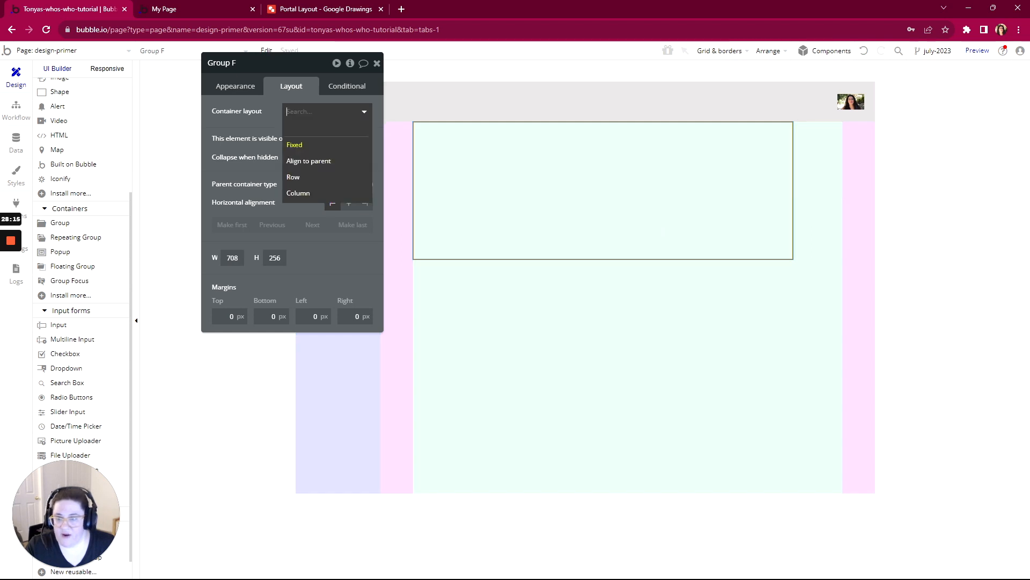
click(295, 194)
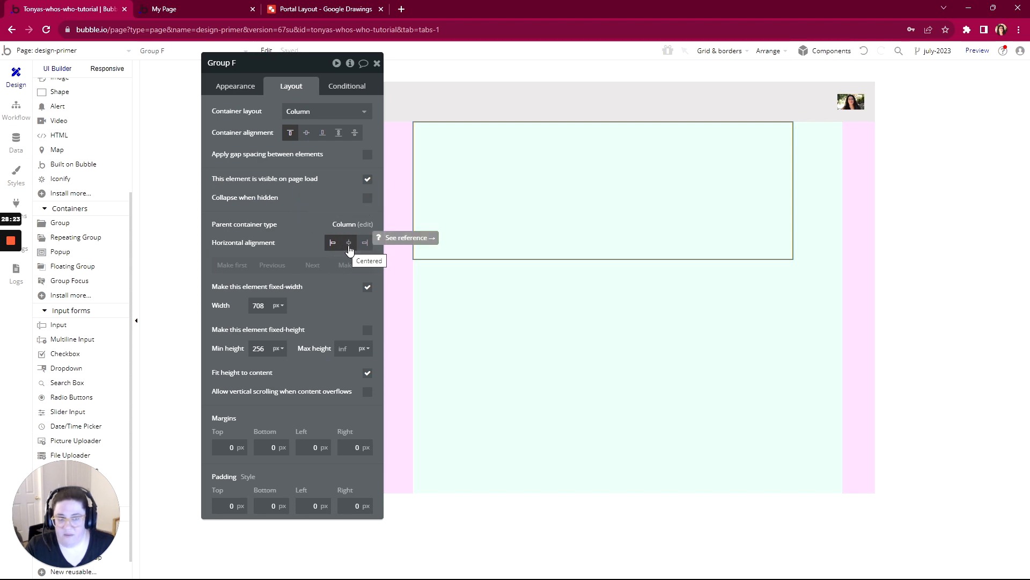
- Keep the new group left-aligned and make its width flexible, with a minimum width of 0 px
click(349, 244)
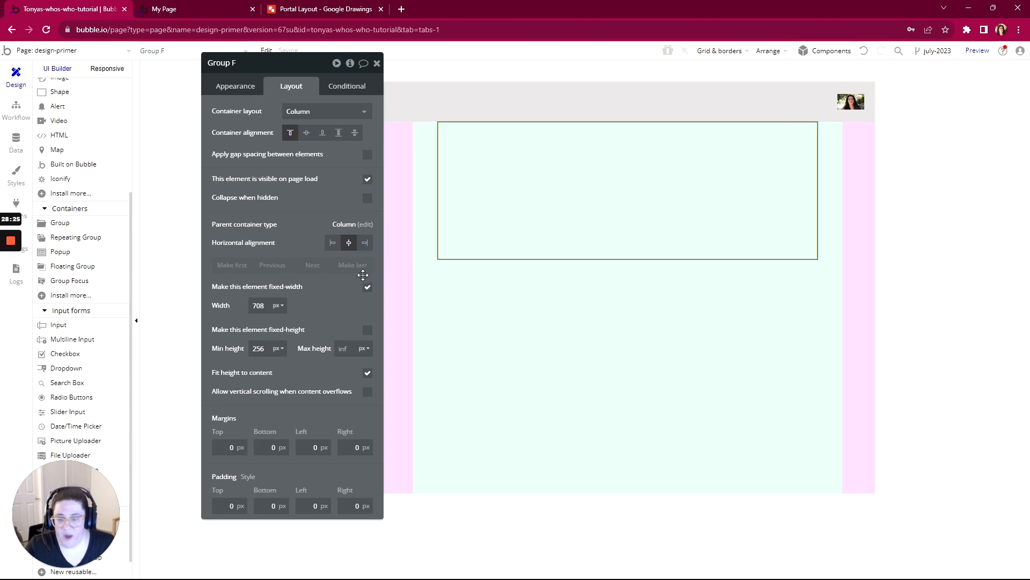
click(332, 243)
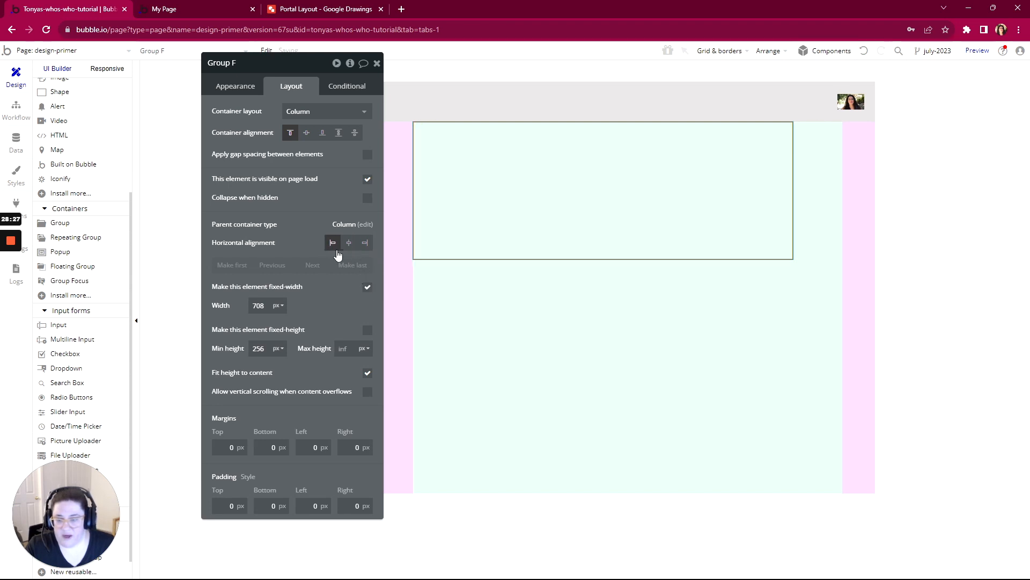
click(367, 287)
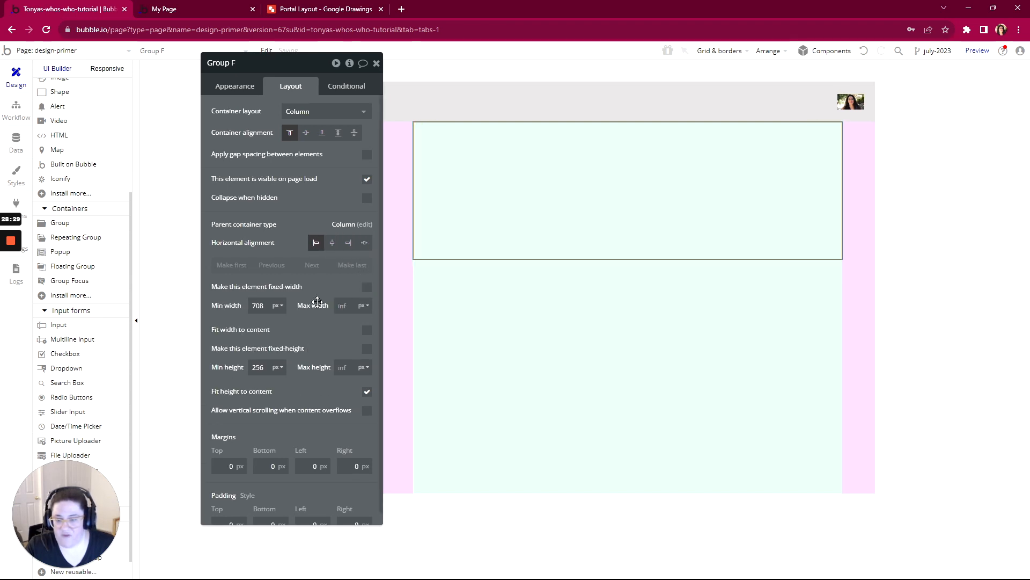
double_click(258, 306)
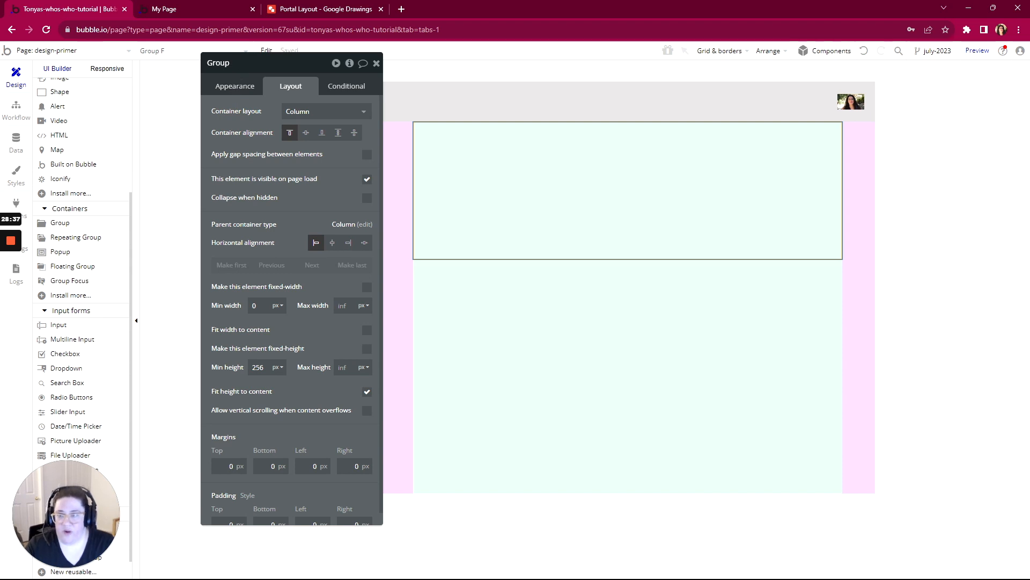
- Rename the new group to "Group Tab Group 1" and give it a flat pink background color, #FC94B0
text(b Group 1)
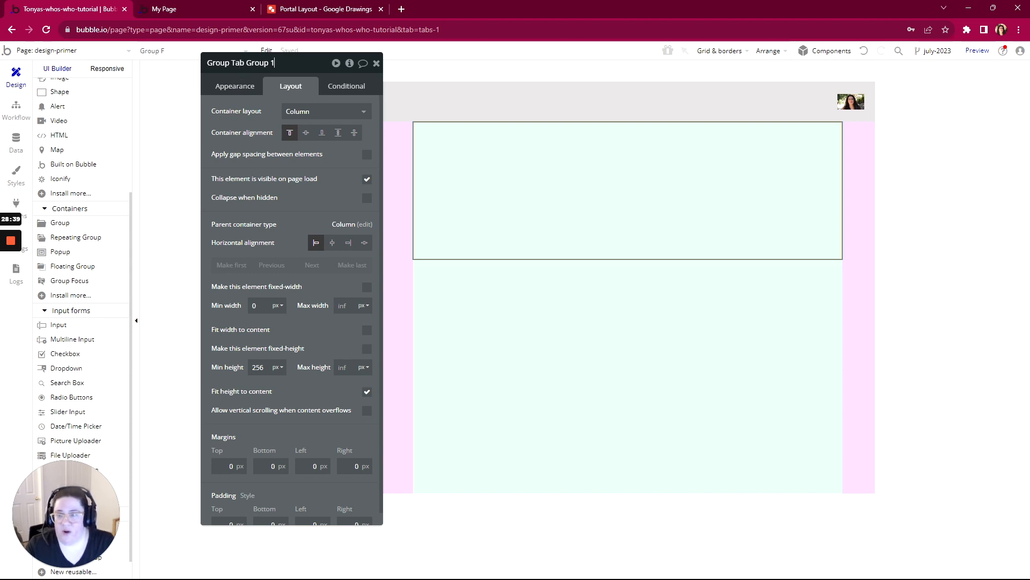
click(235, 87)
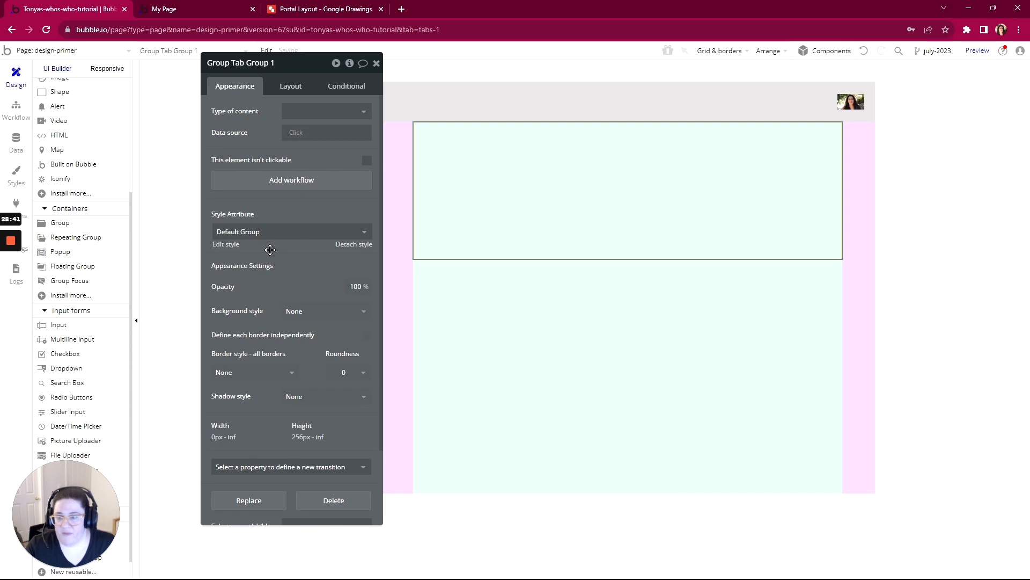
click(292, 316)
click(299, 359)
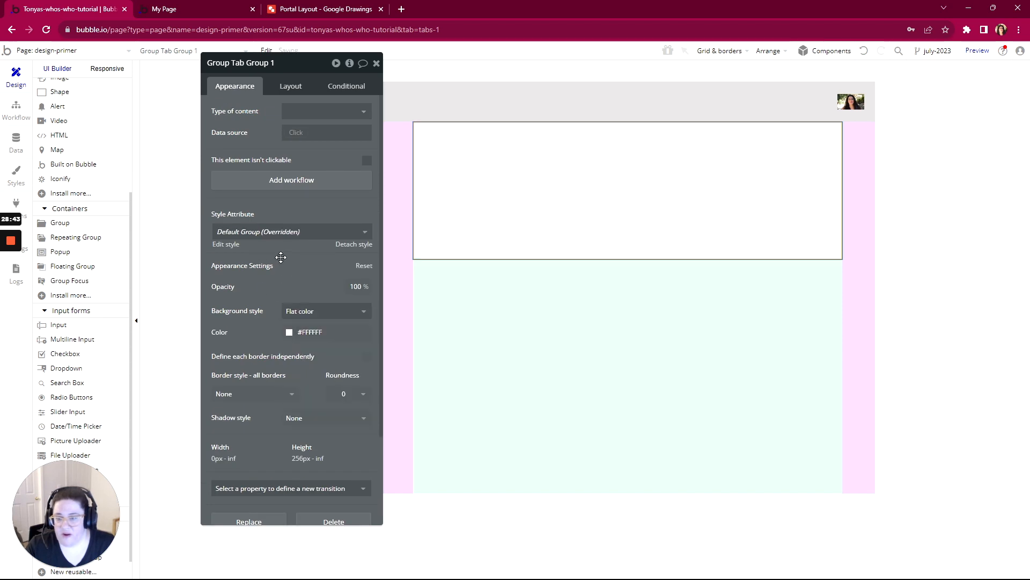
click(292, 333)
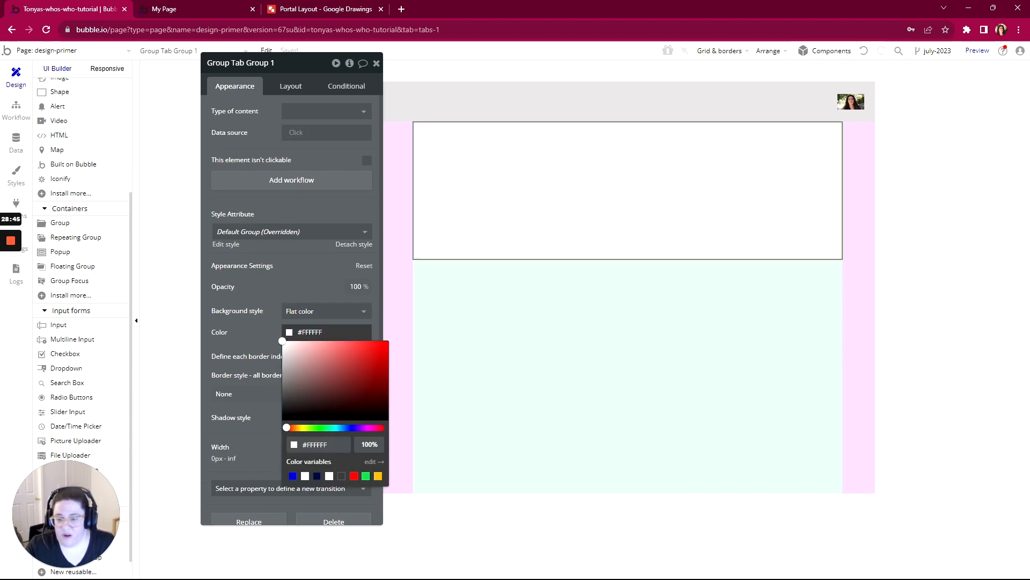
click(326, 342)
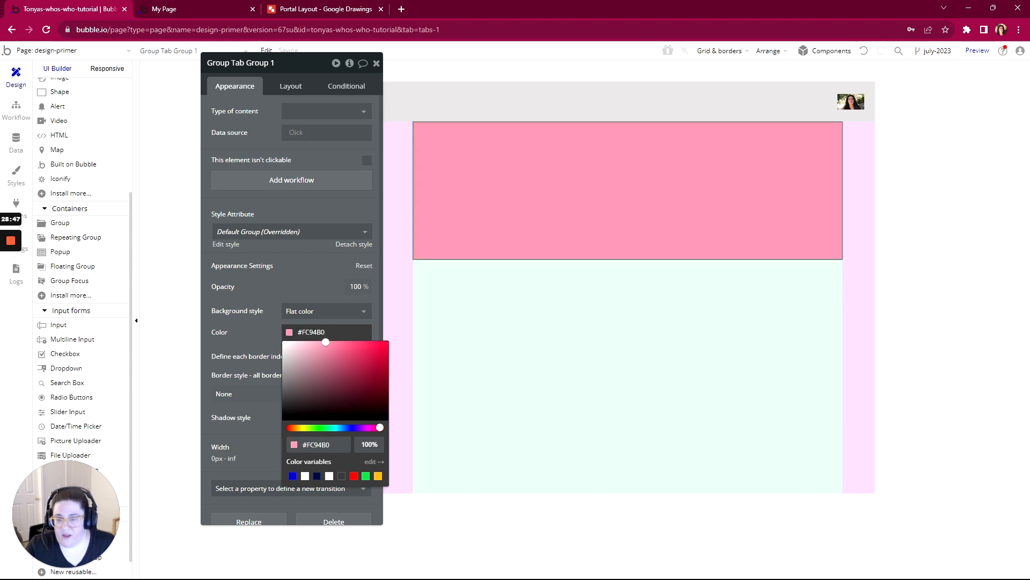
click(253, 327)
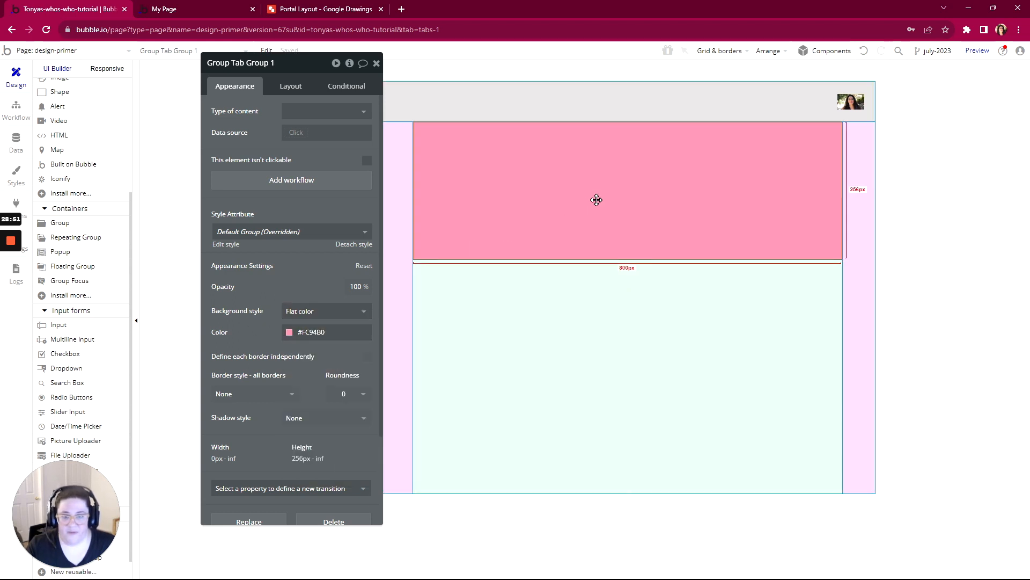
- Add a text element reading "Group Tab 1" near the upper-left corner inside the pink group
scroll(61, 215, up, 3)
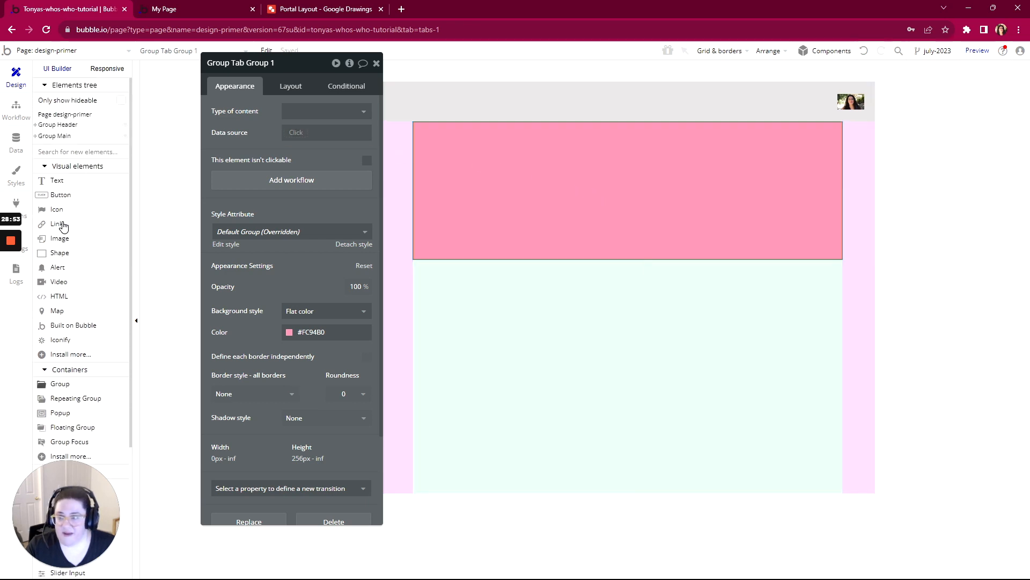
click(57, 184)
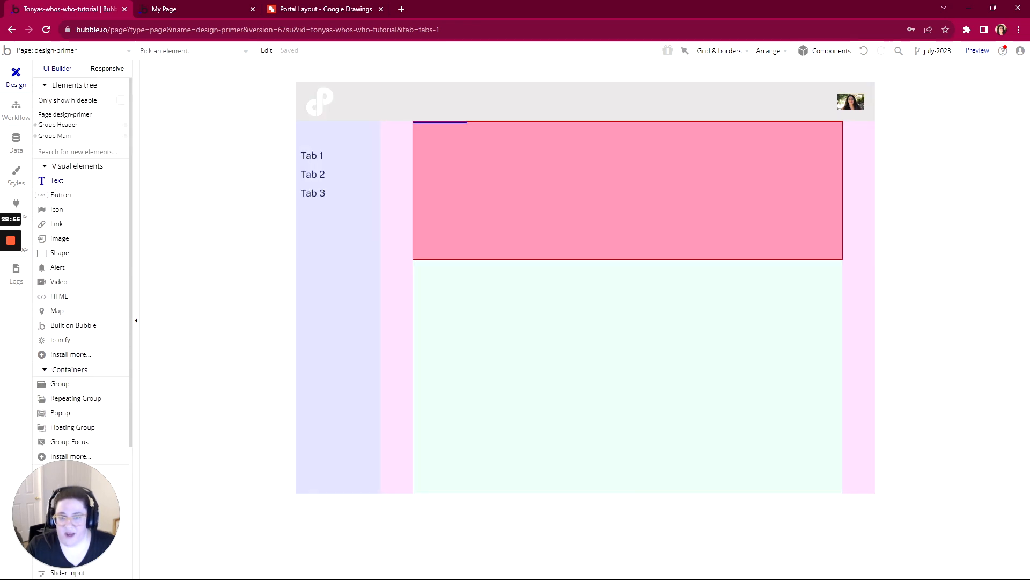
drag(428, 132, 541, 161)
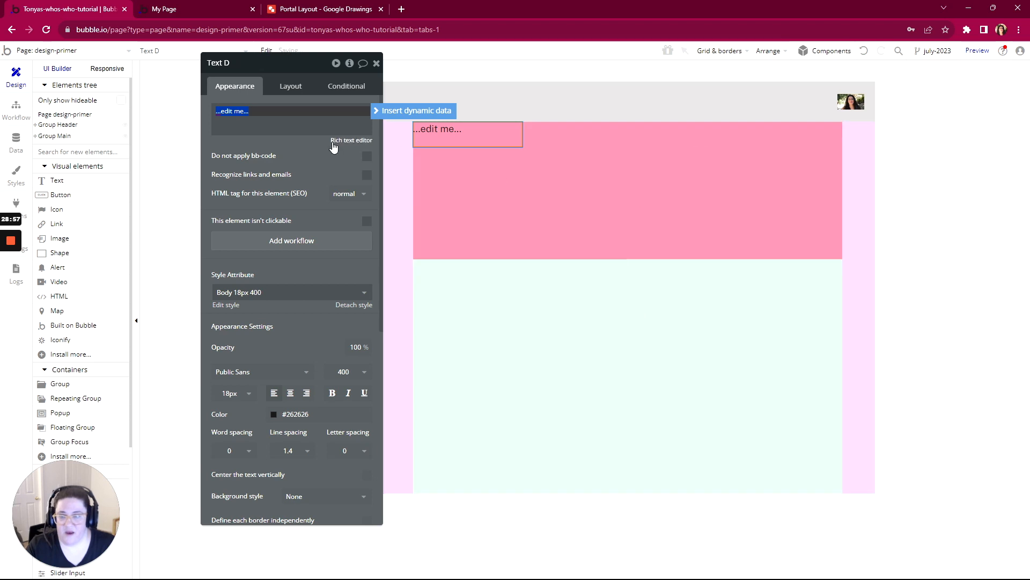
text(Gr)
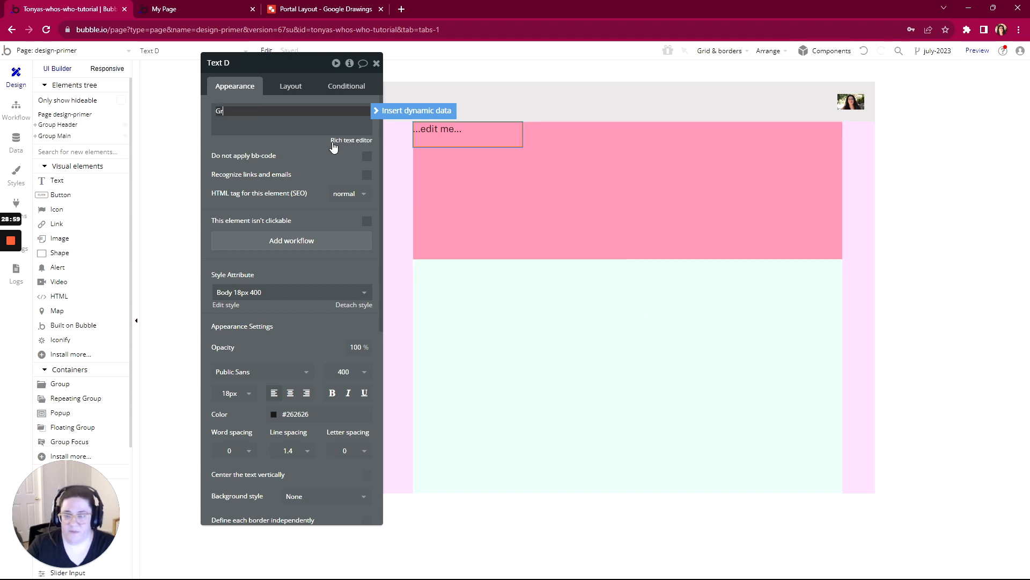
text(oup Tab 1)
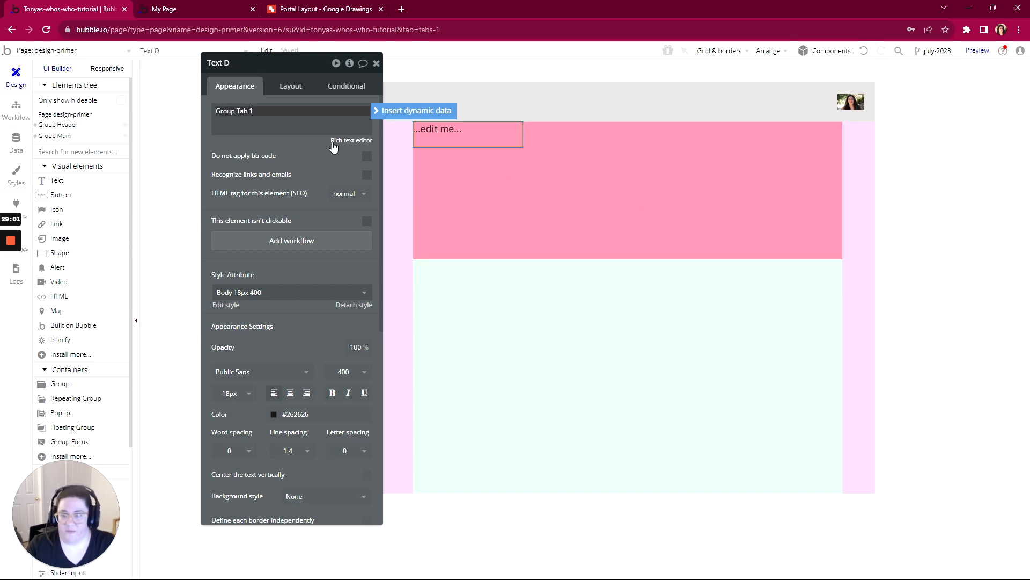
click(323, 162)
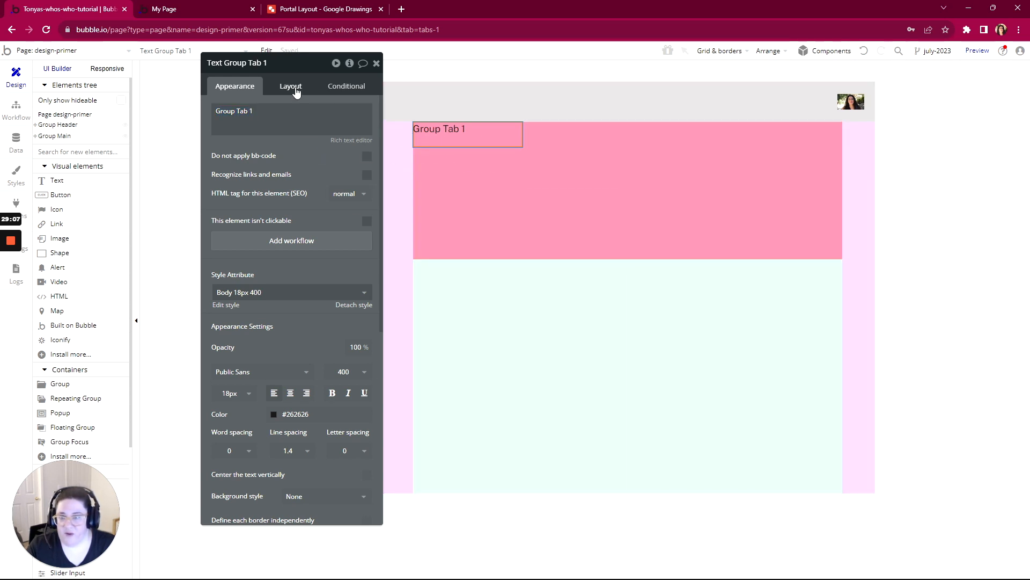
- Set the padding of Group Tab Group 1 to 20 px on all four sides
click(486, 212)
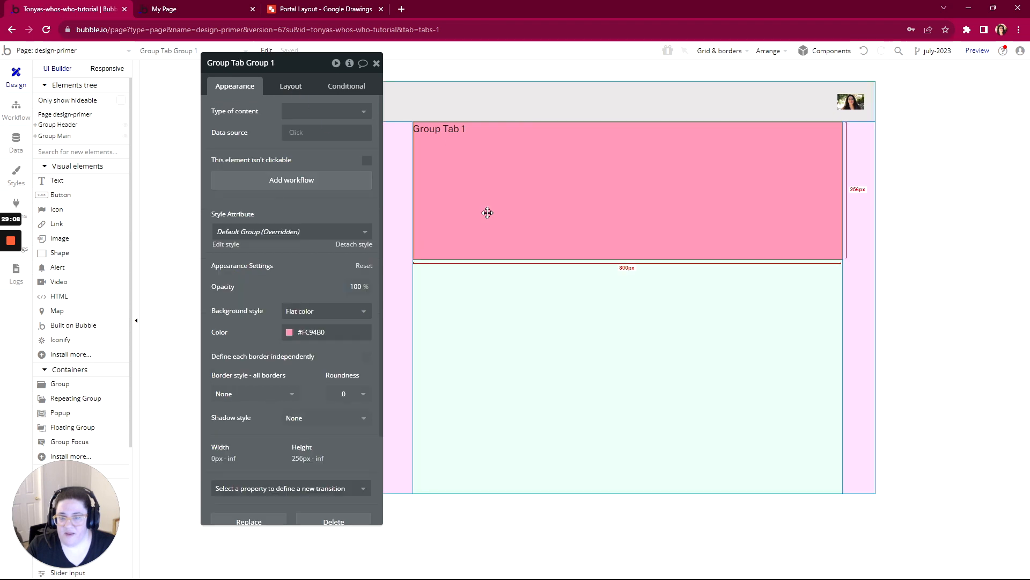
click(289, 88)
scroll(257, 488, down, 1)
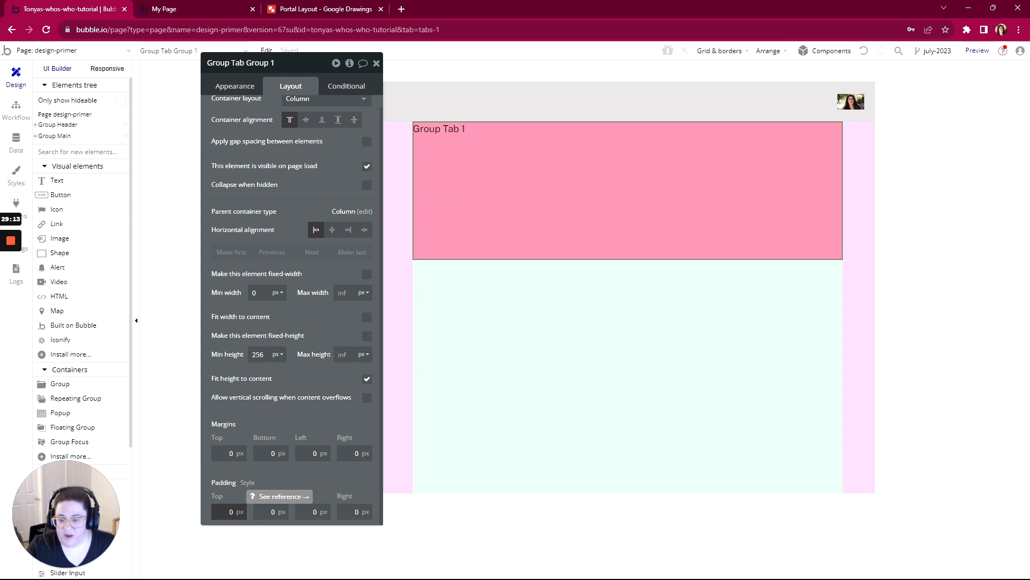
click(228, 512)
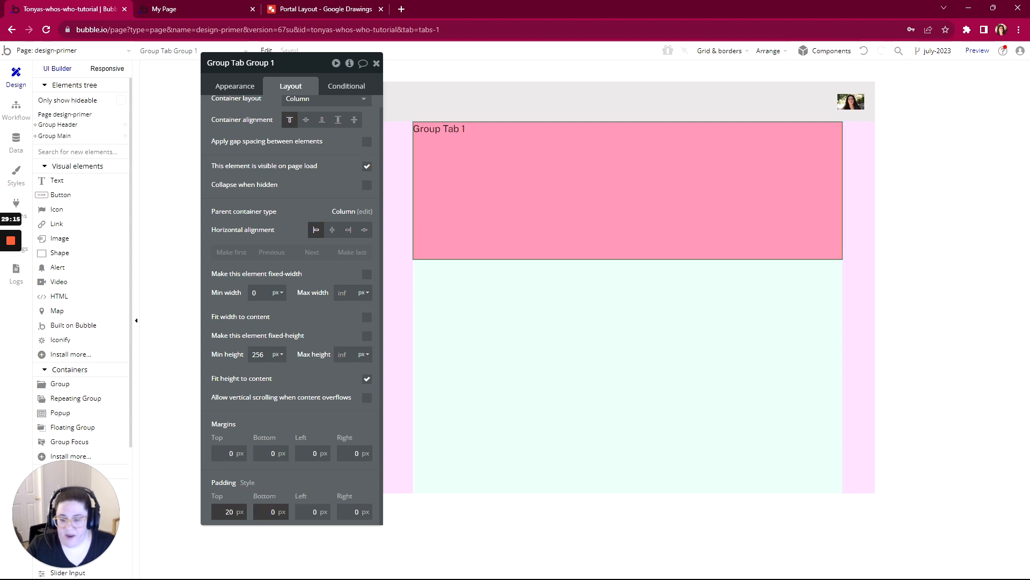
click(314, 511)
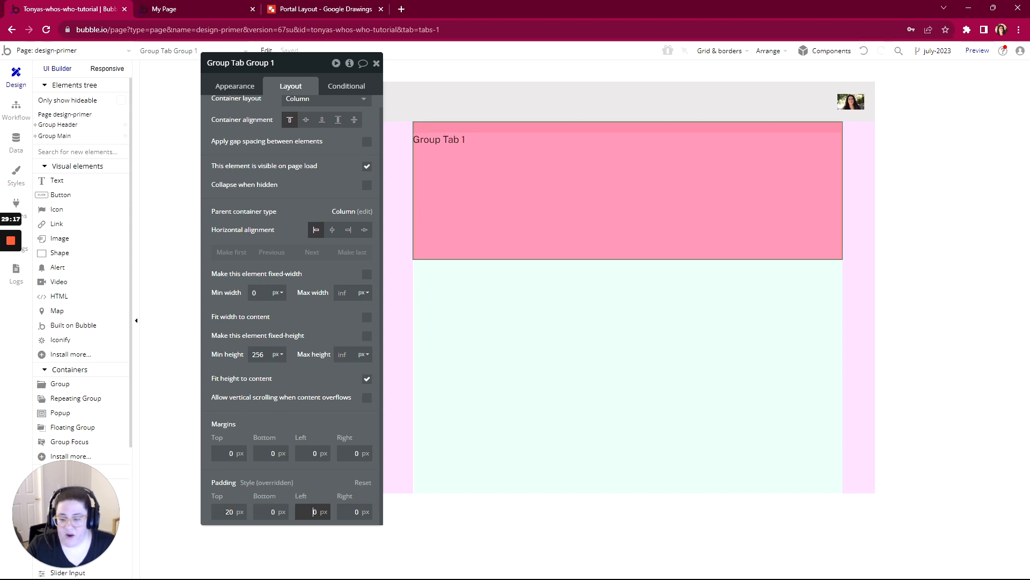
click(355, 512)
text(2)
click(272, 512)
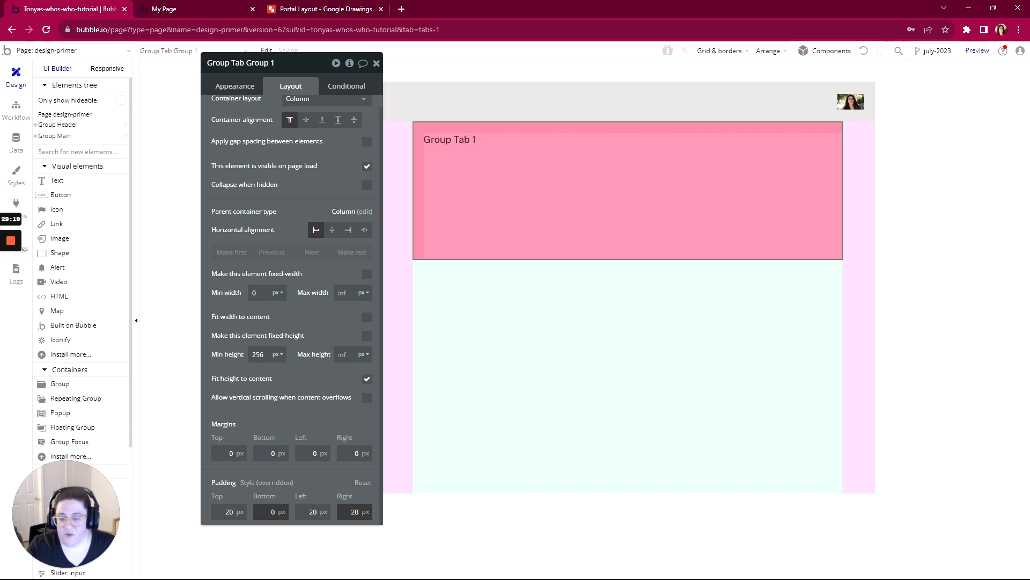
text(2)
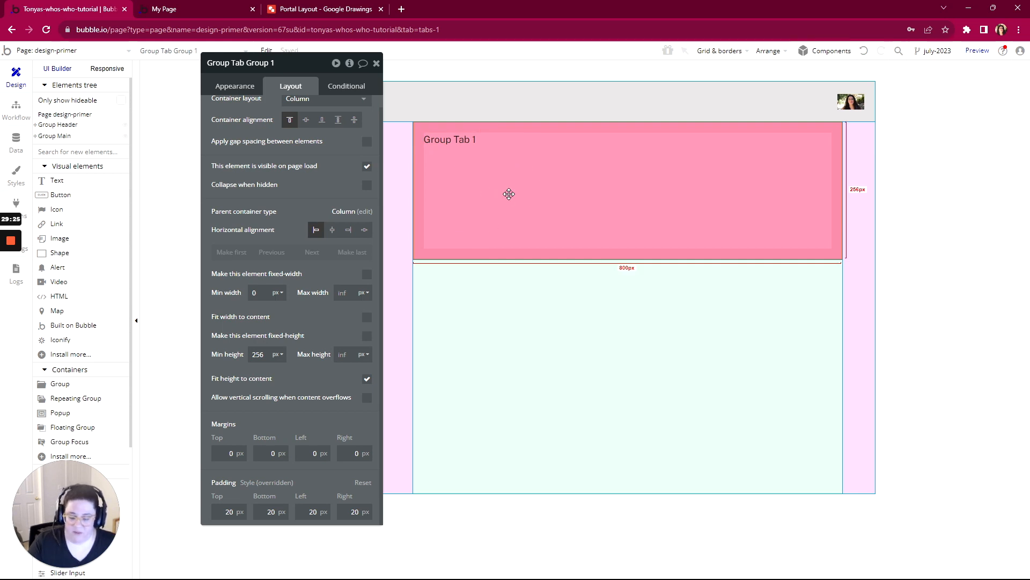
- Duplicate Group Tab Group 1 within Group Content and change the text inside the copy to "Group Tab 2"
key(ctrl+c)
key(ctrl+v)
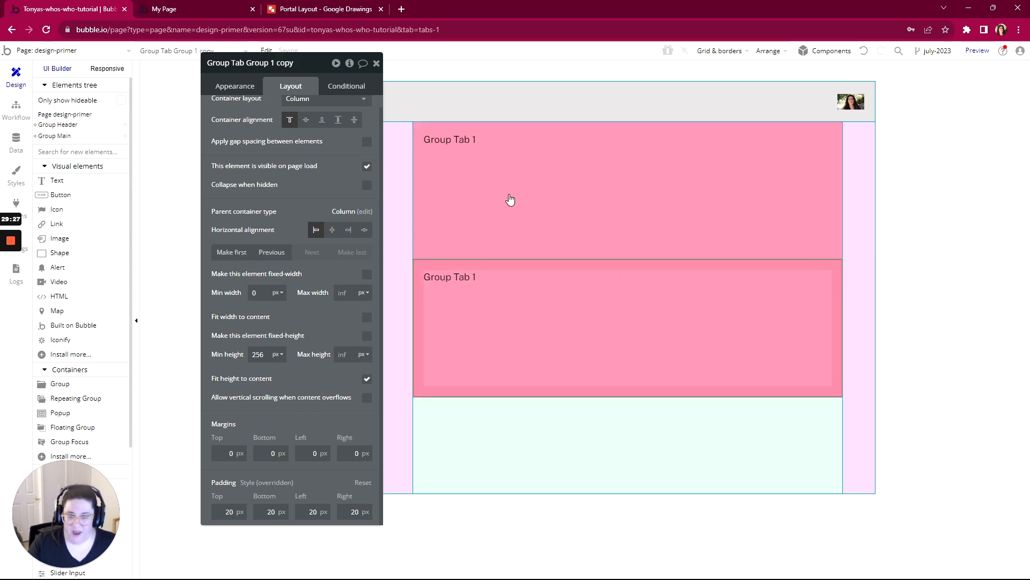
click(460, 284)
click(233, 87)
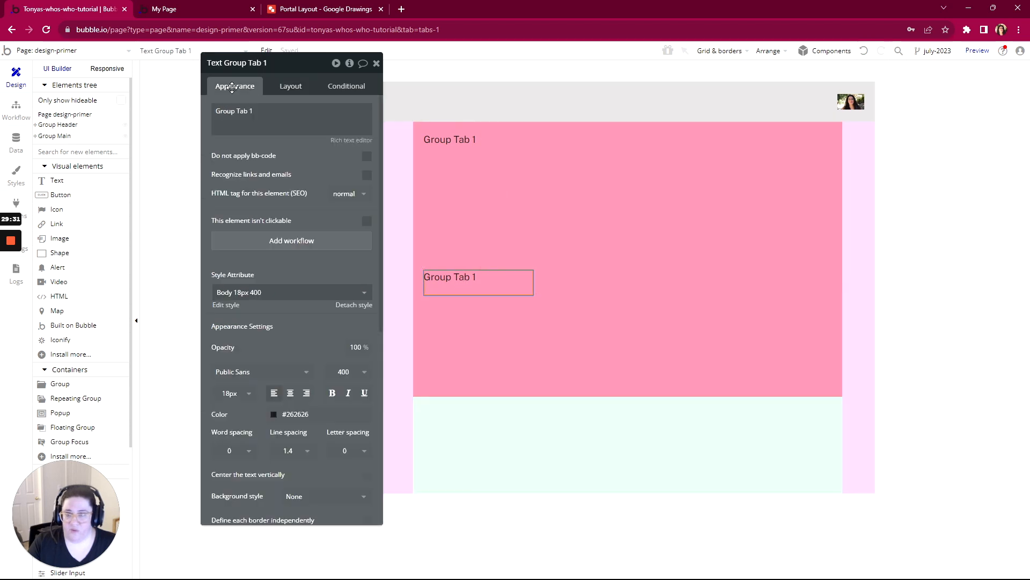
triple_click(235, 112)
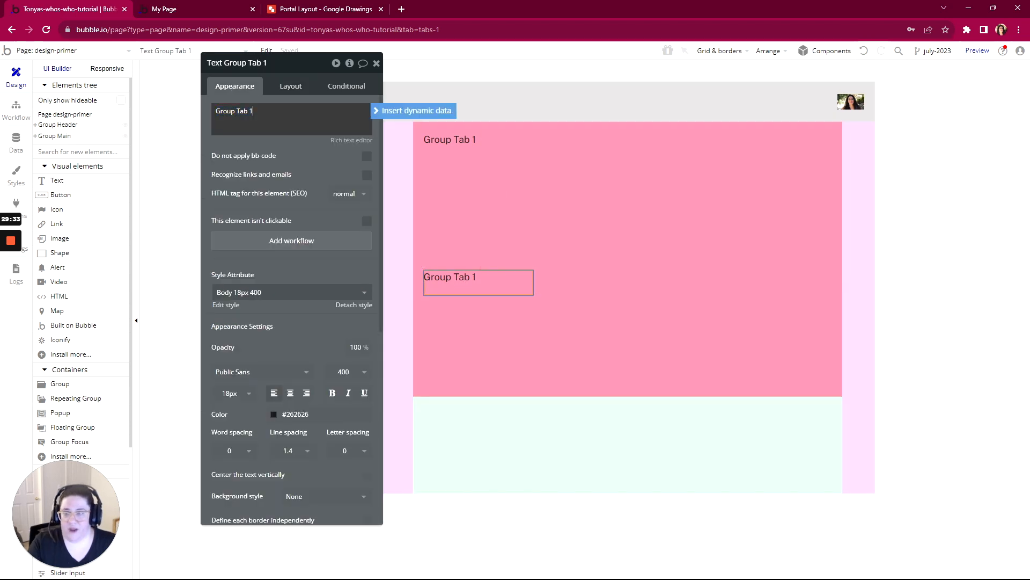
click(293, 63)
key(BackSpace)
text(2)
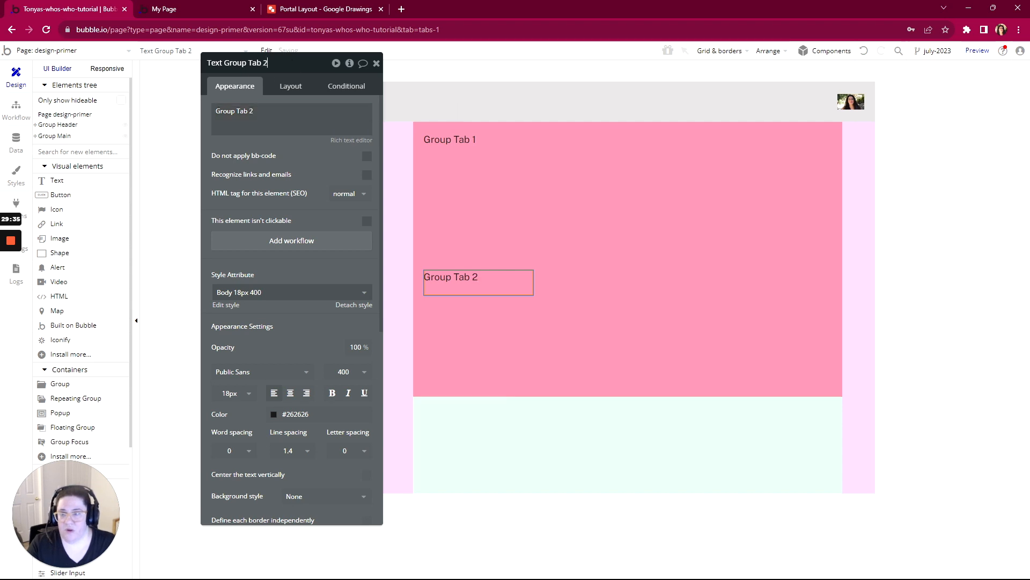
- Rename the duplicated pink group to "Group Tab 2"
click(277, 97)
click(629, 332)
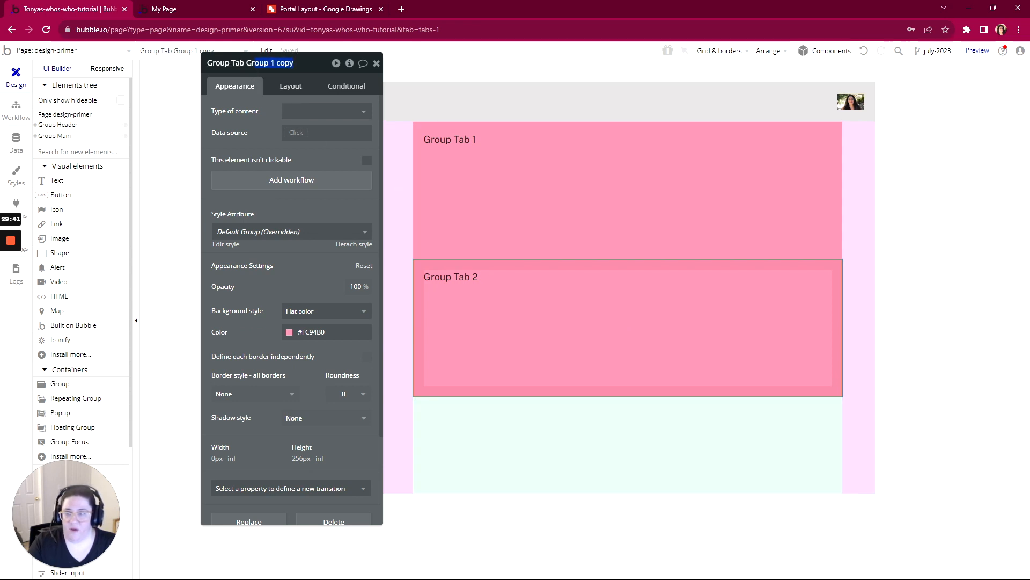
text(2)
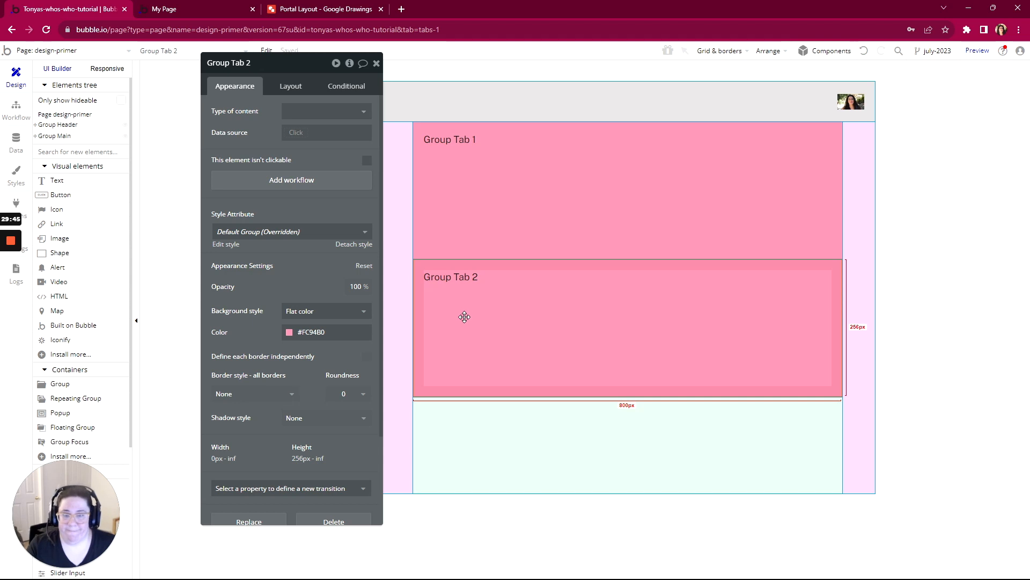
- Set the background color of Group Tab 2 to light cyan, #92F9FC
click(288, 334)
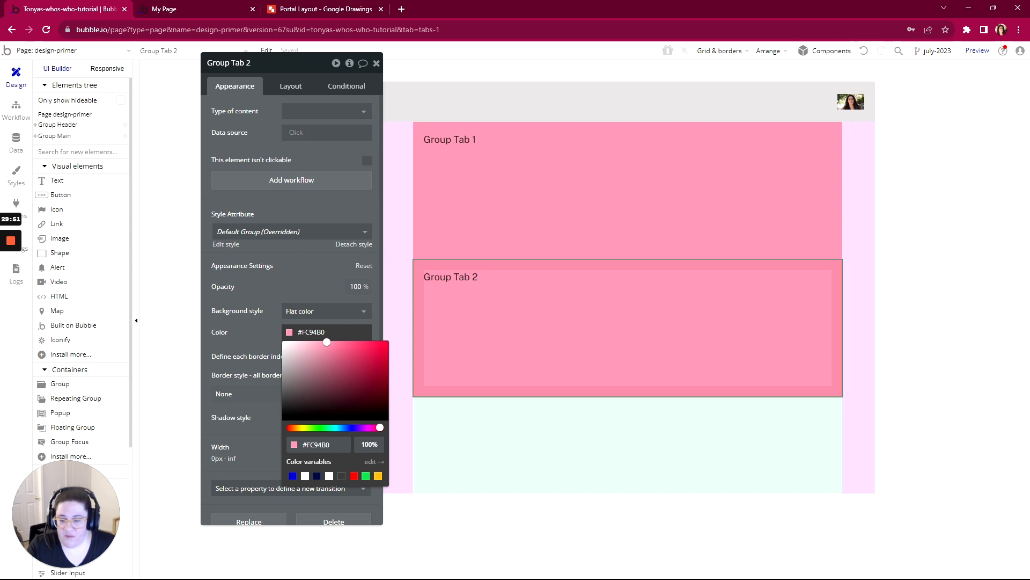
click(336, 428)
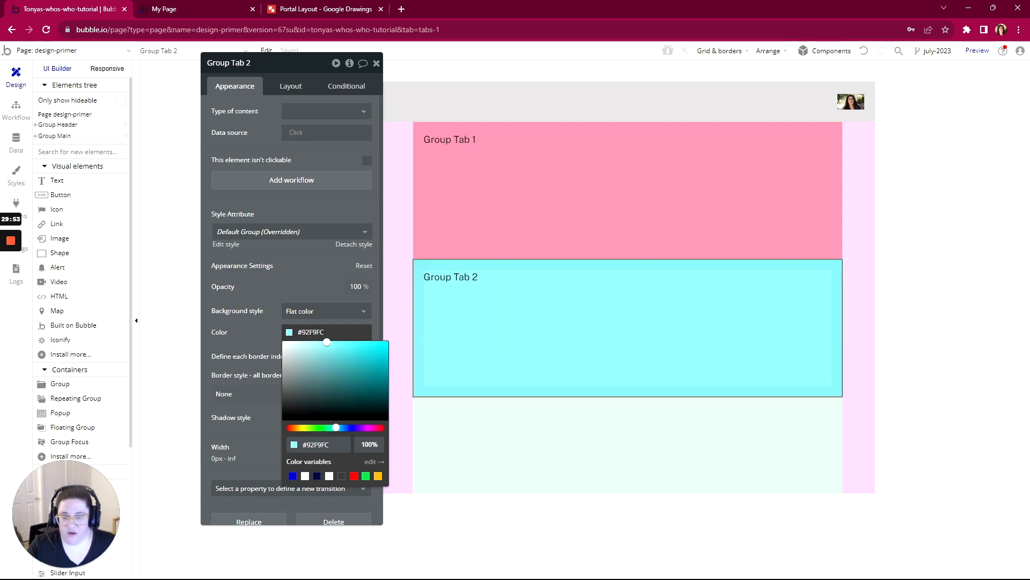
click(565, 323)
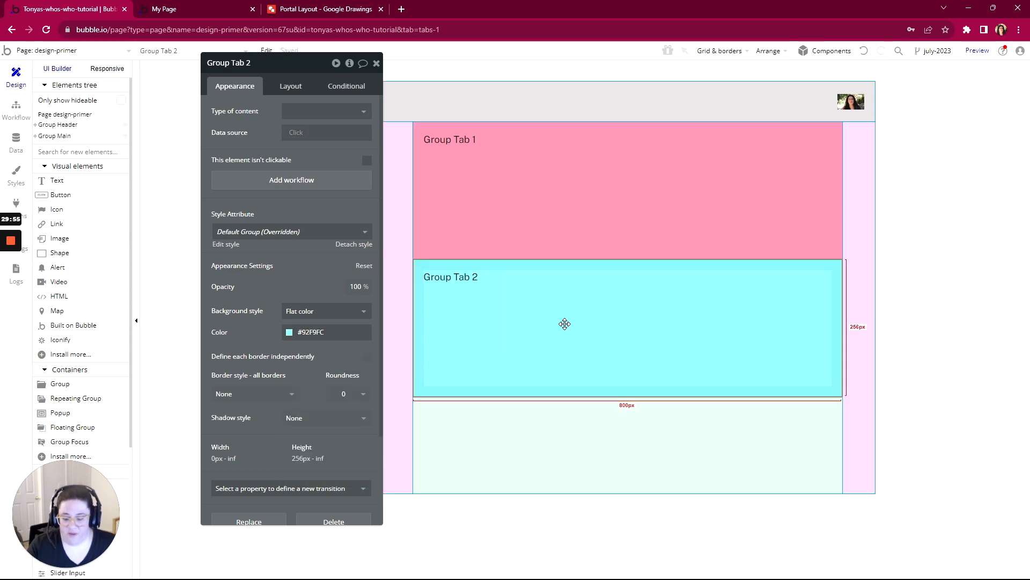
- Duplicate the cyan Group Tab 2 within Group Content and change the text inside the copy to "Group Tab 3"
key(ctrl+v)
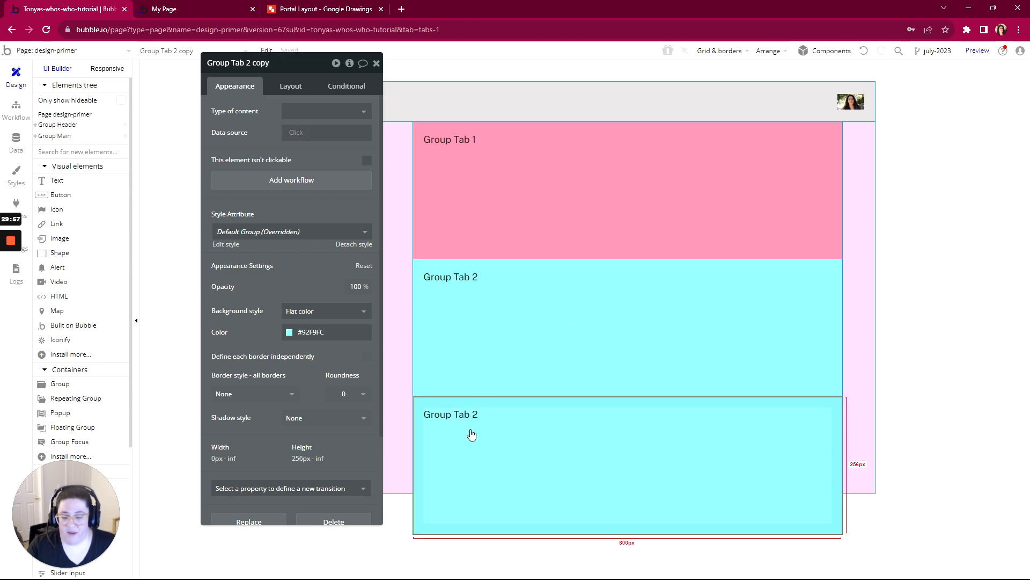
double_click(471, 434)
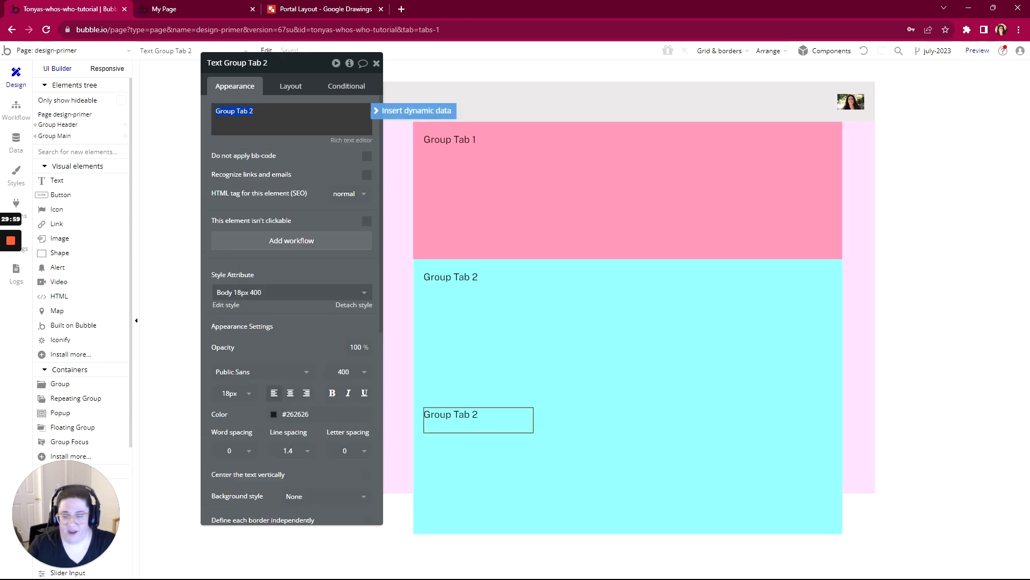
text(3)
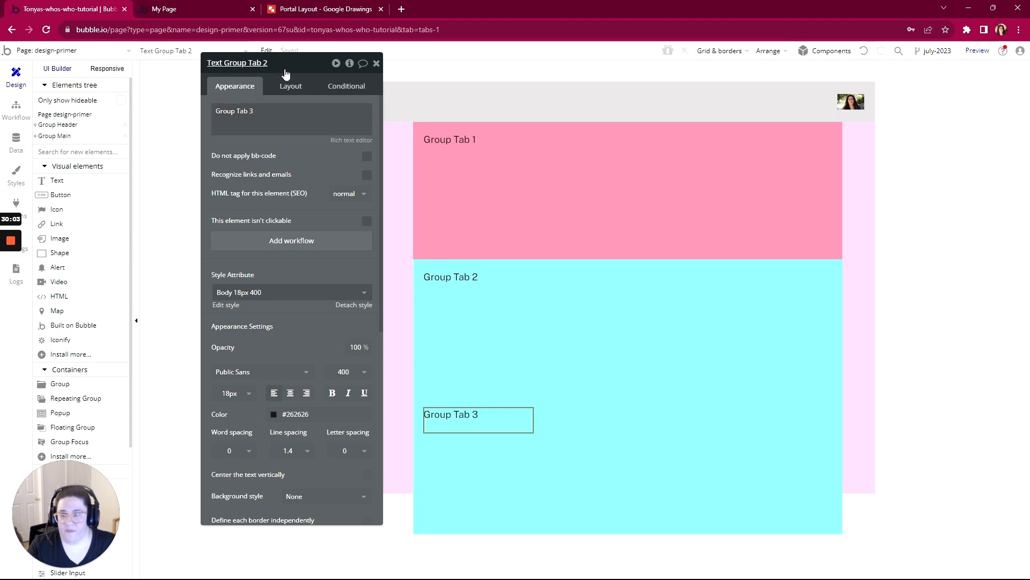
- Rename the copy's text element to "Text Group Tab 3" and the copied cyan group to "Group Tab 3"
drag(268, 63, 224, 63)
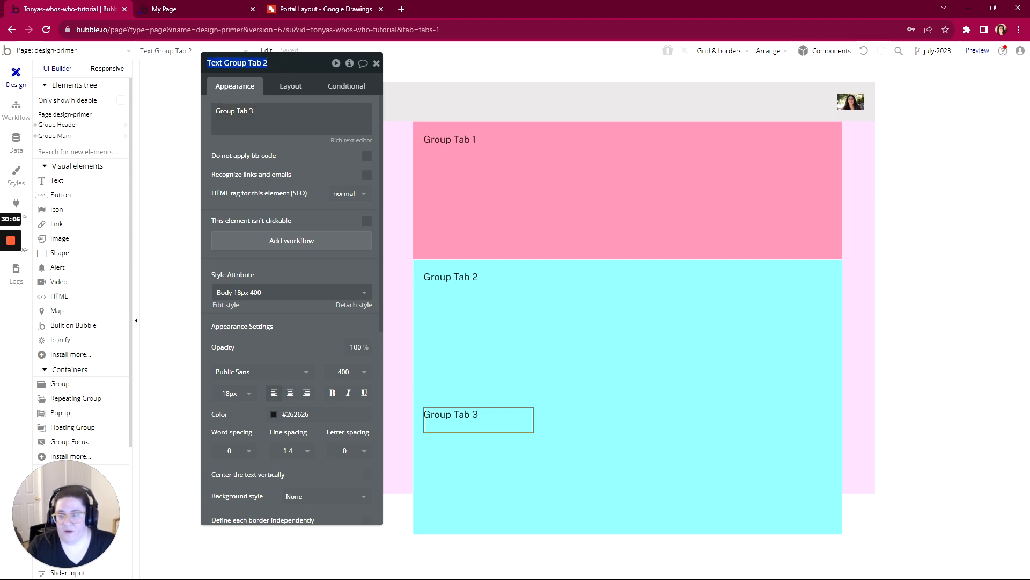
text(Group Tab 3)
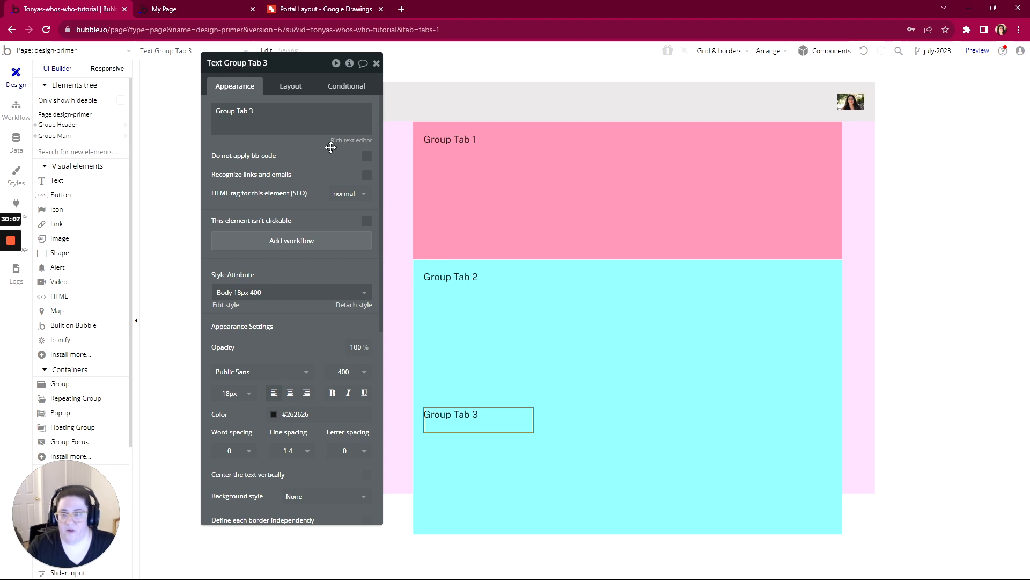
click(635, 480)
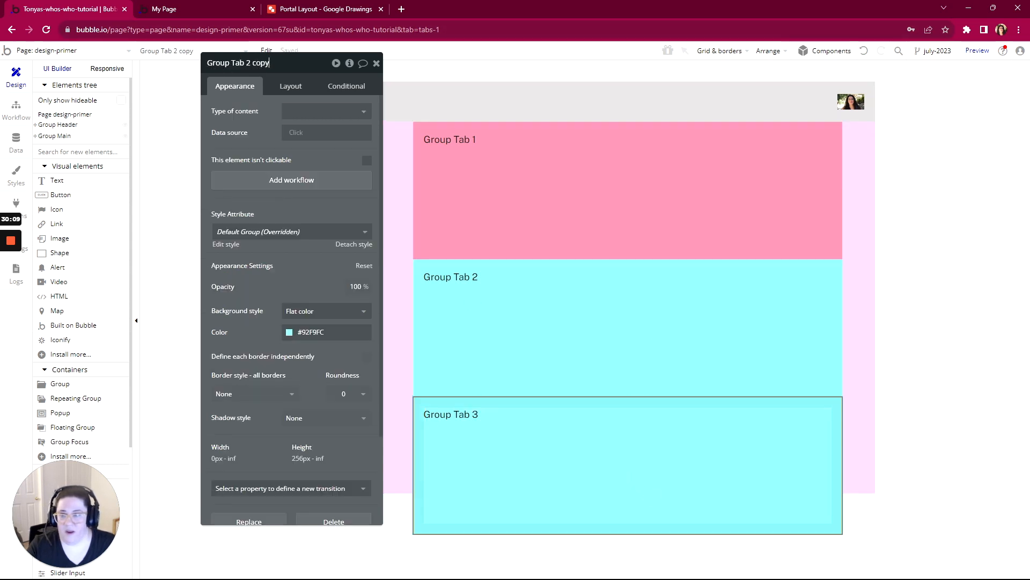
drag(271, 63, 250, 63)
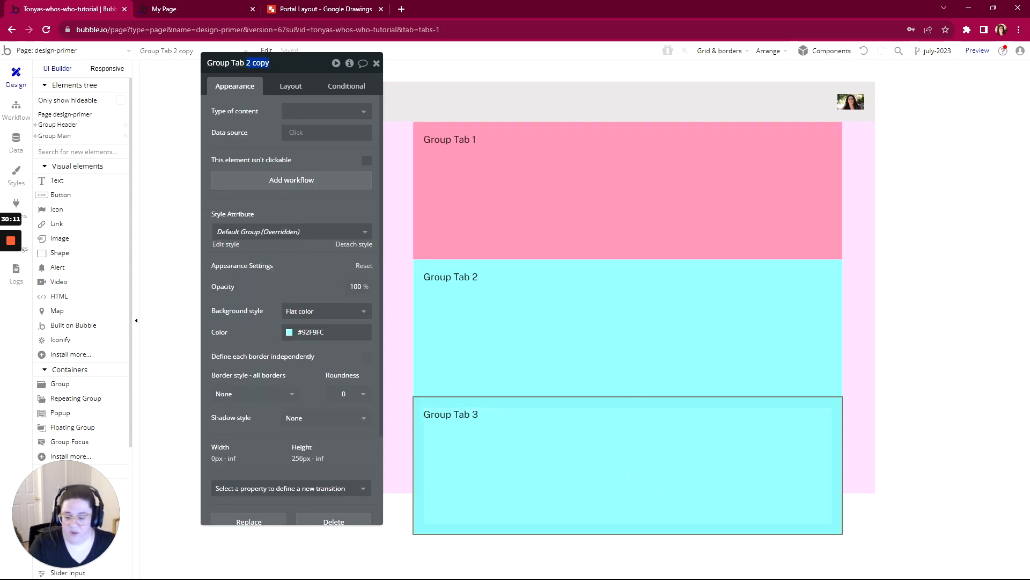
text(3)
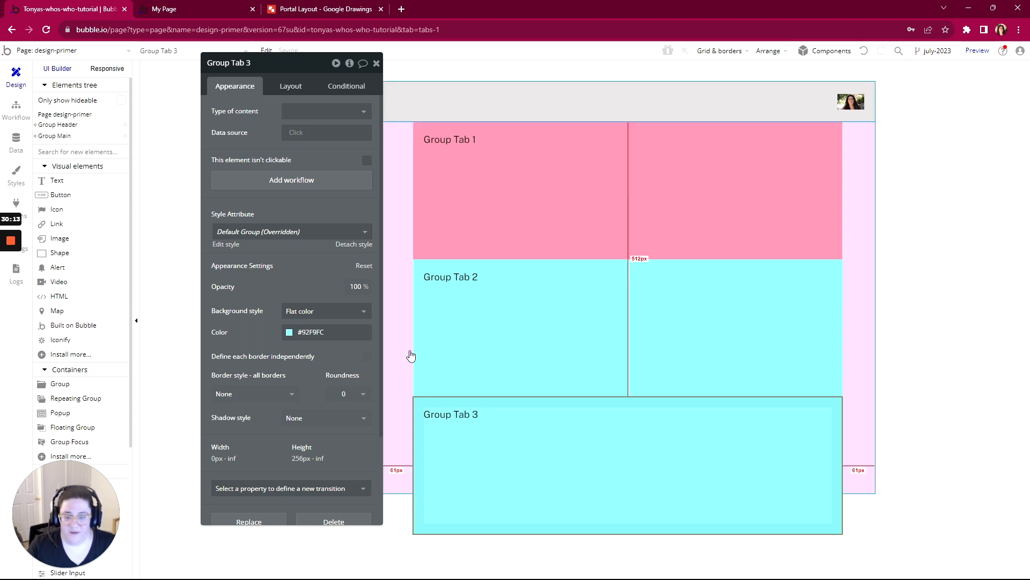
- Set the background color of Group Tab 3 to light green, #92FCCE
click(290, 335)
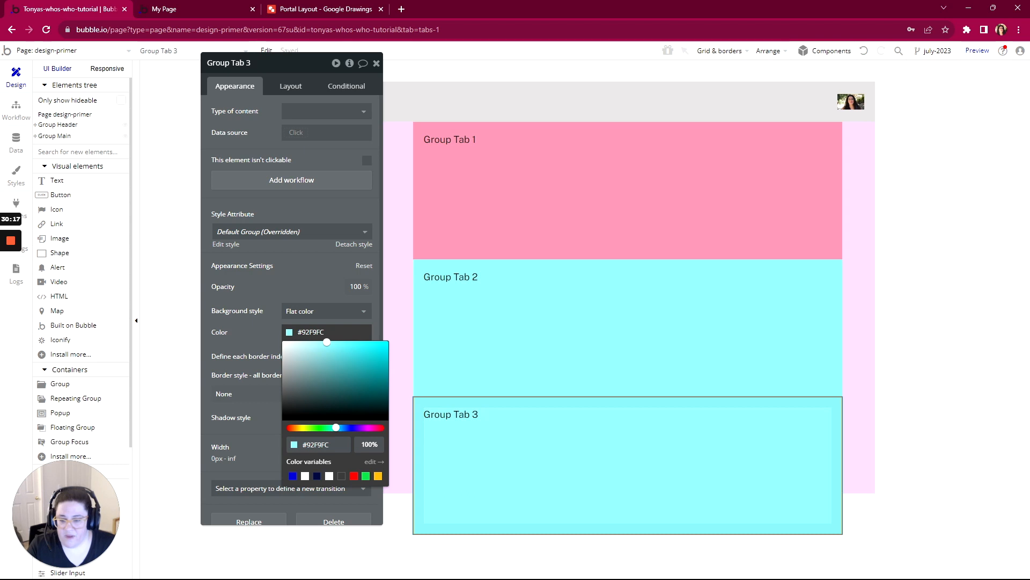
drag(336, 427, 329, 427)
click(269, 299)
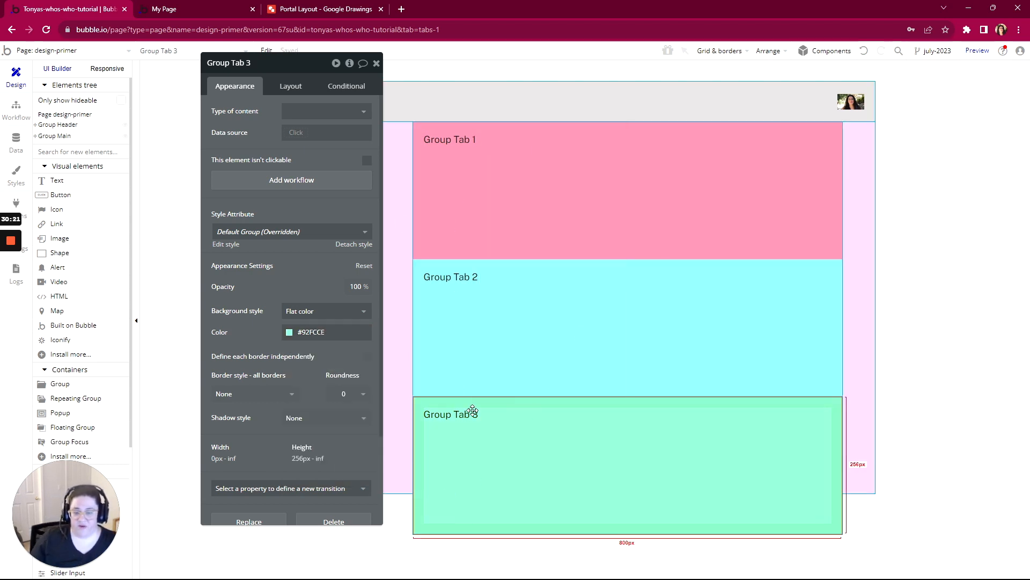
- Check how the three stacked tab groups display in the live page preview, and return to the editor
drag(309, 76, 205, 102)
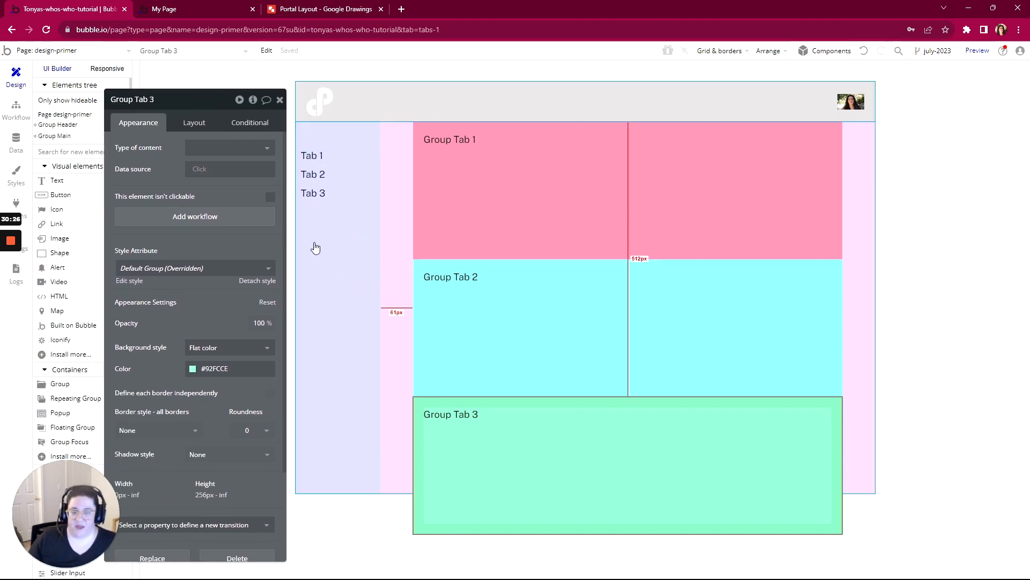
click(178, 9)
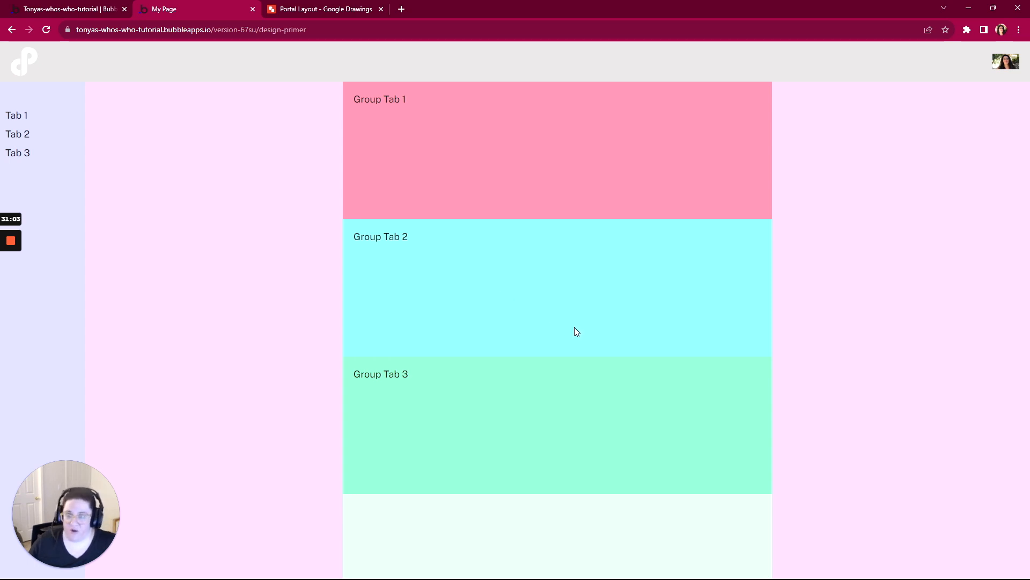
click(91, 10)
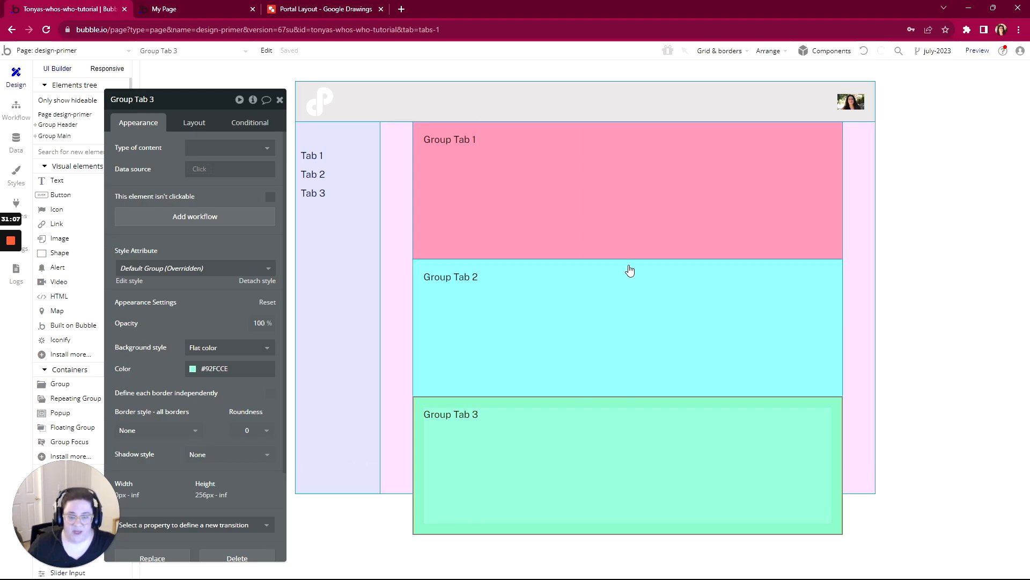
- Turn off fitting height to content for Group Tab Group 1 and set its minimum height to 0 px
click(618, 185)
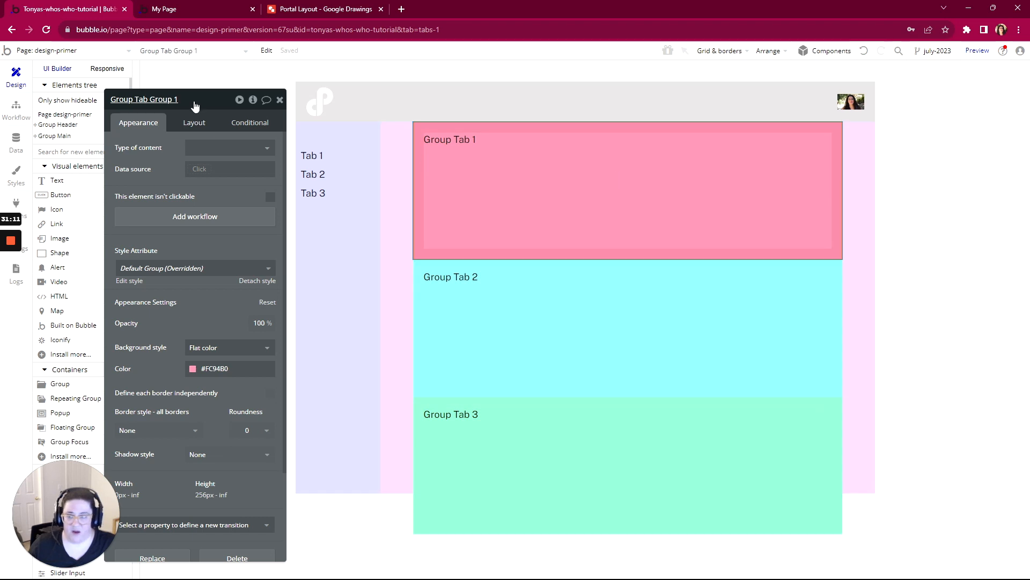
drag(195, 105, 265, 81)
click(264, 101)
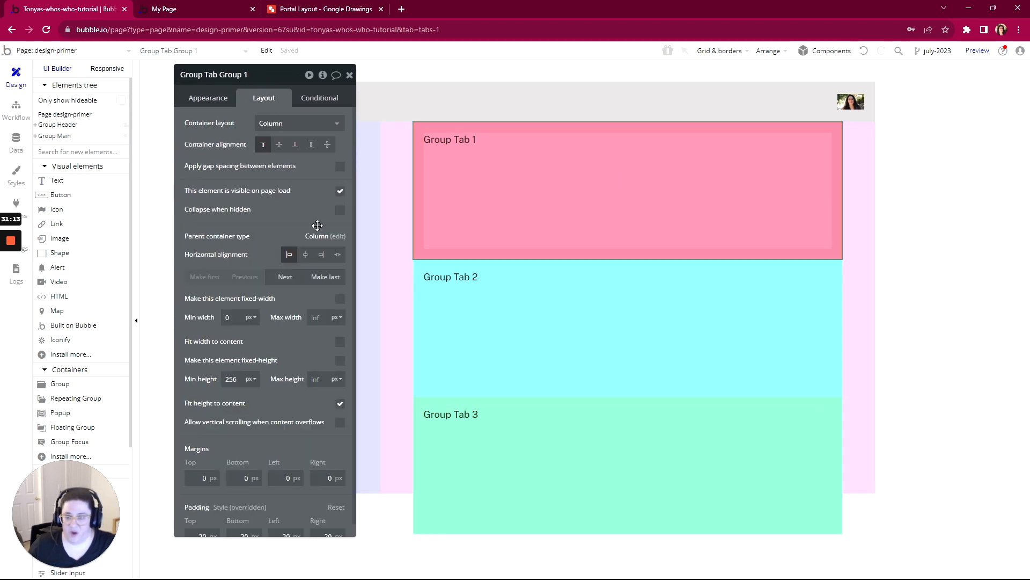
scroll(319, 324, down, 1)
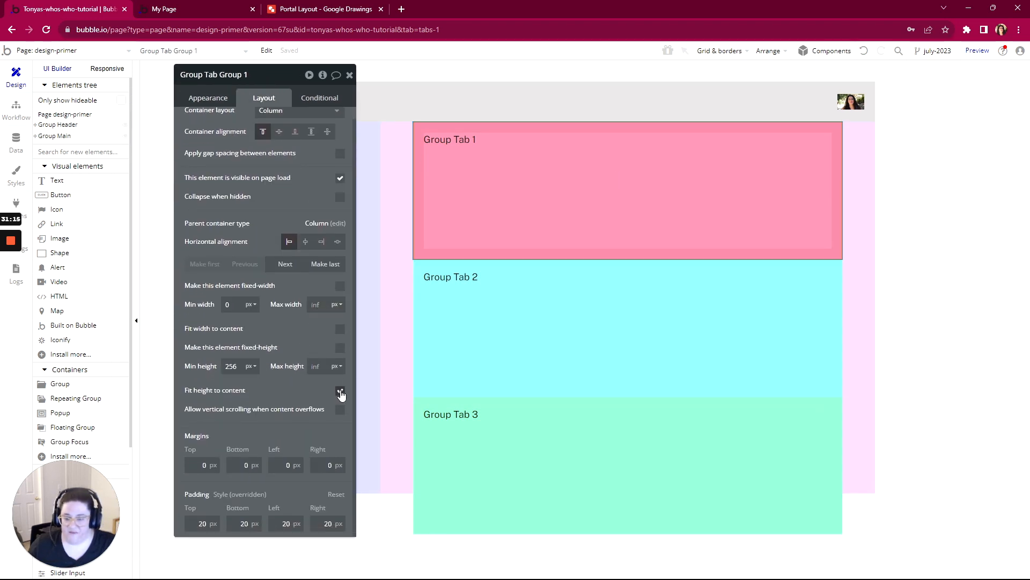
click(341, 392)
double_click(231, 366)
key(BackSpace)
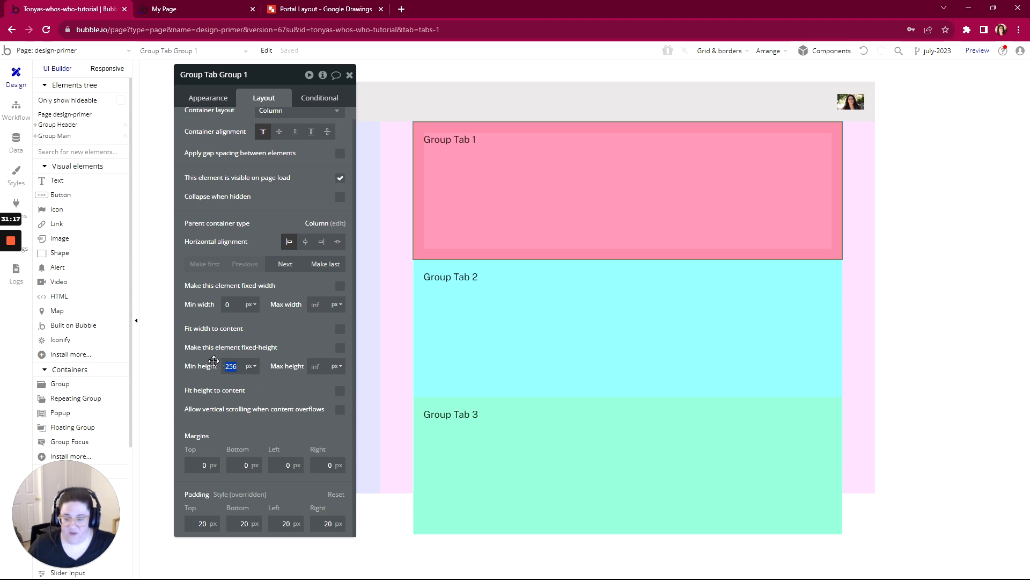
click(269, 384)
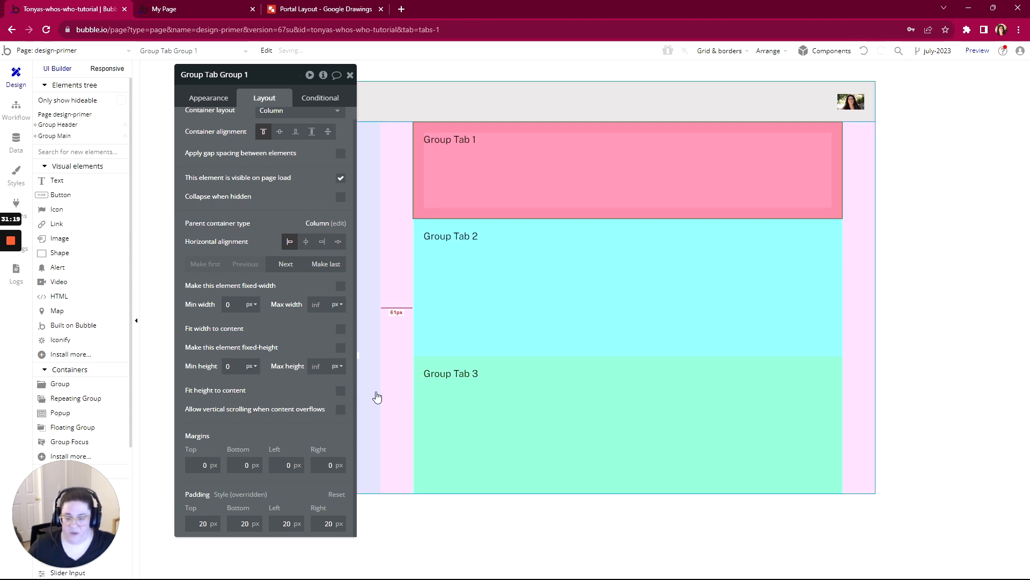
- Set the minimum height of Group Tab 2 to 0 px and turn off fitting its height to content
click(503, 296)
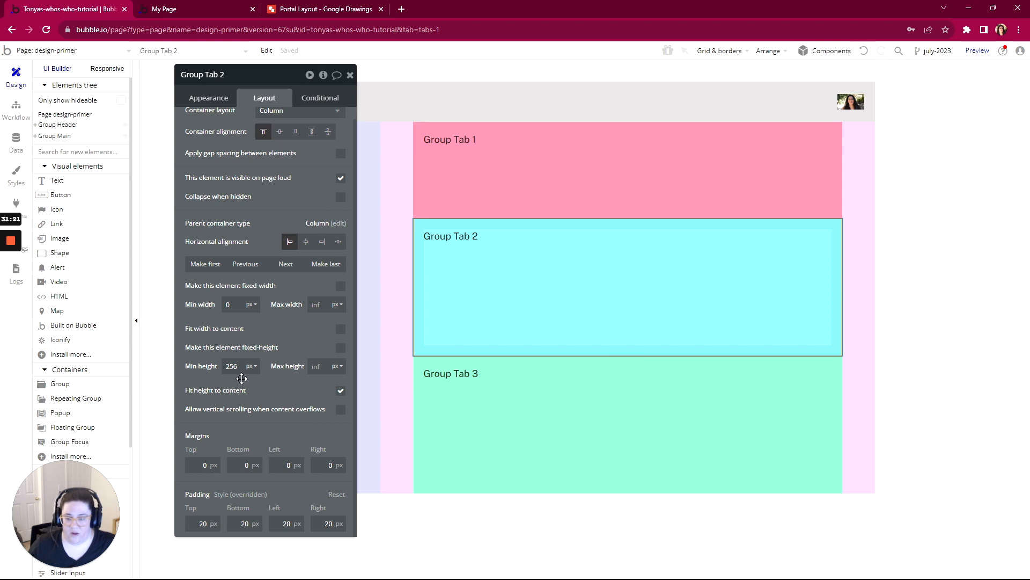
double_click(231, 366)
key(BackSpace)
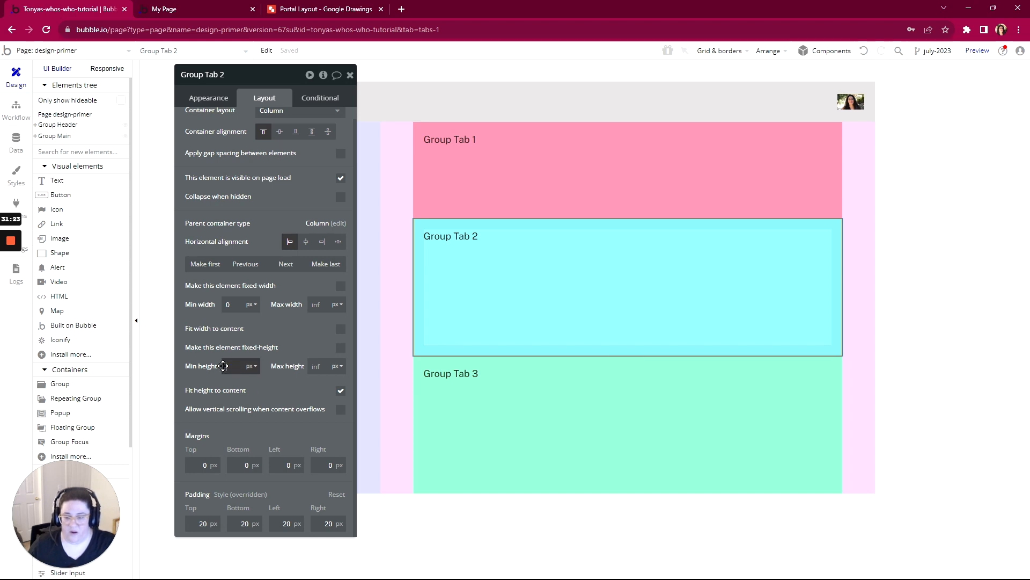
click(340, 390)
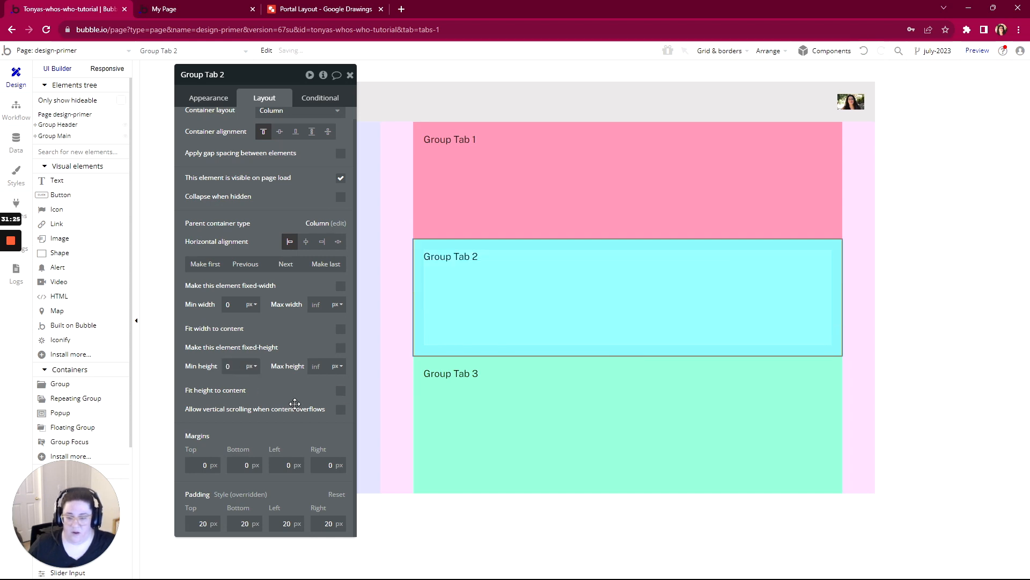
- Turn off fitting height to content for Group Tab 3 and set its minimum height to 0 px
click(460, 409)
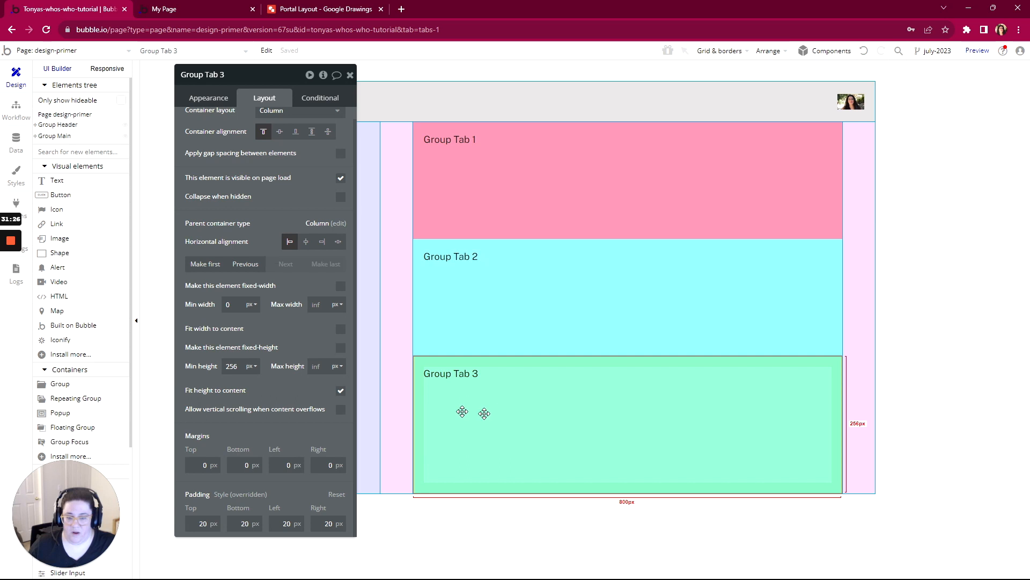
click(340, 390)
click(234, 366)
double_click(235, 366)
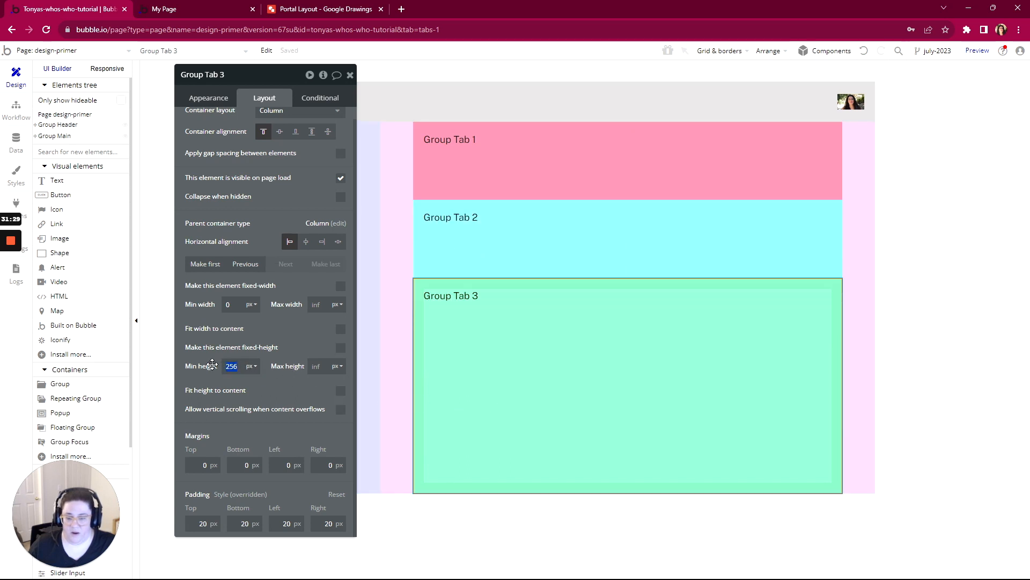
key(BackSpace)
text(0)
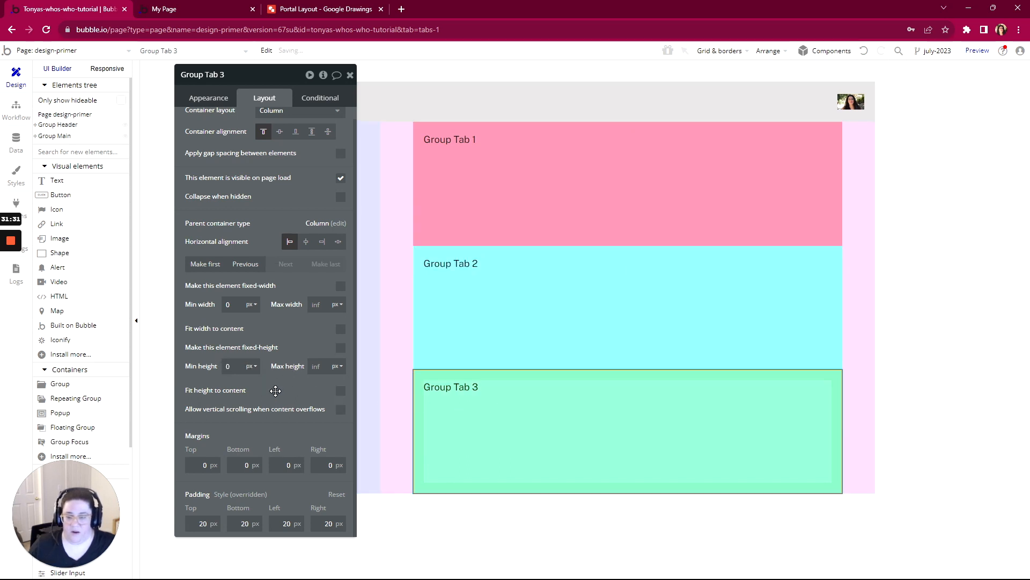
- Check in the live page preview how the resized tab groups share the content height, and return to the editor
scroll(333, 383, up, 1)
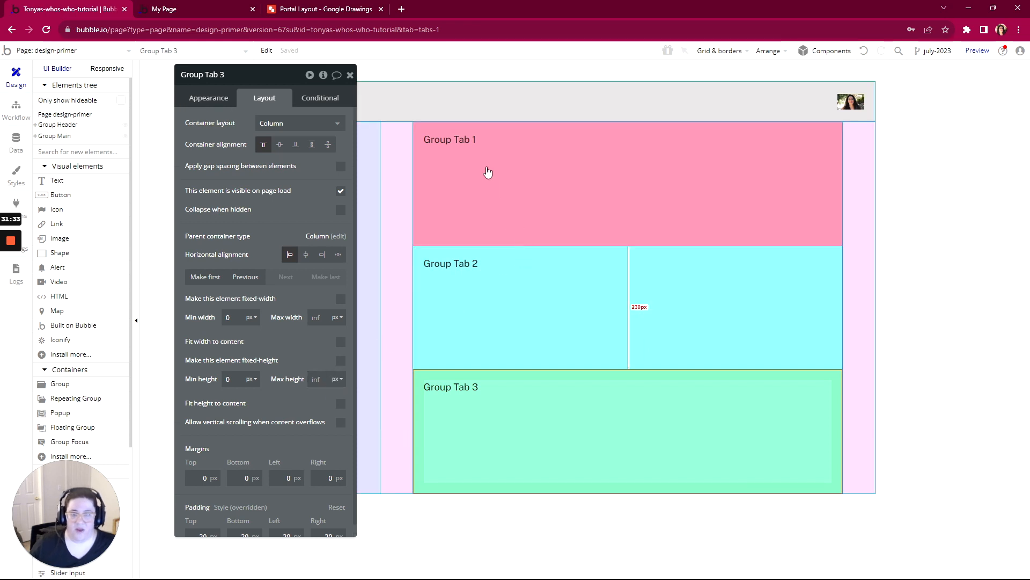
click(226, 9)
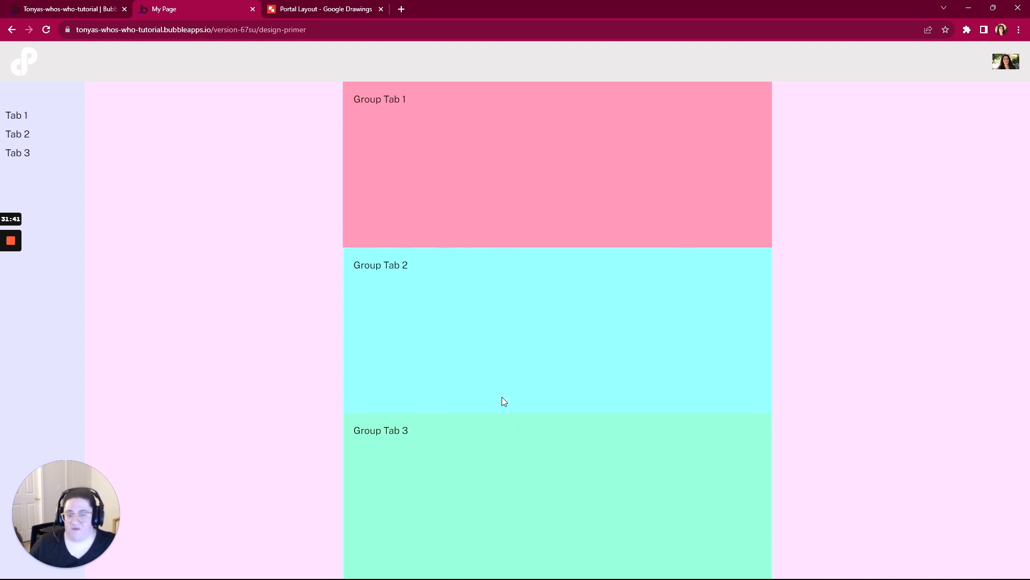
click(105, 13)
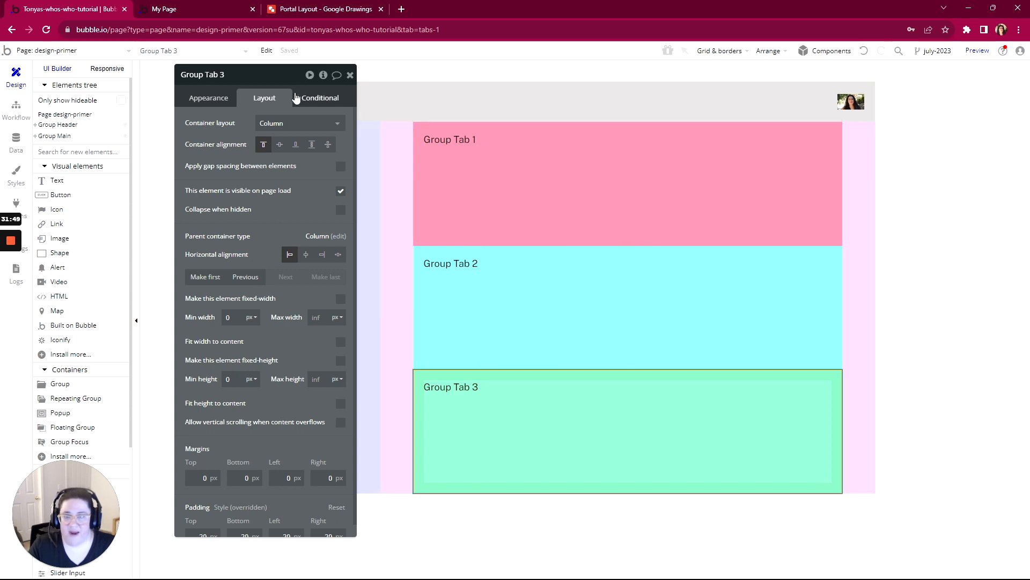
- Make Group Tab Group 1 not visible on page load and have it collapse when hidden
drag(225, 75, 98, 90)
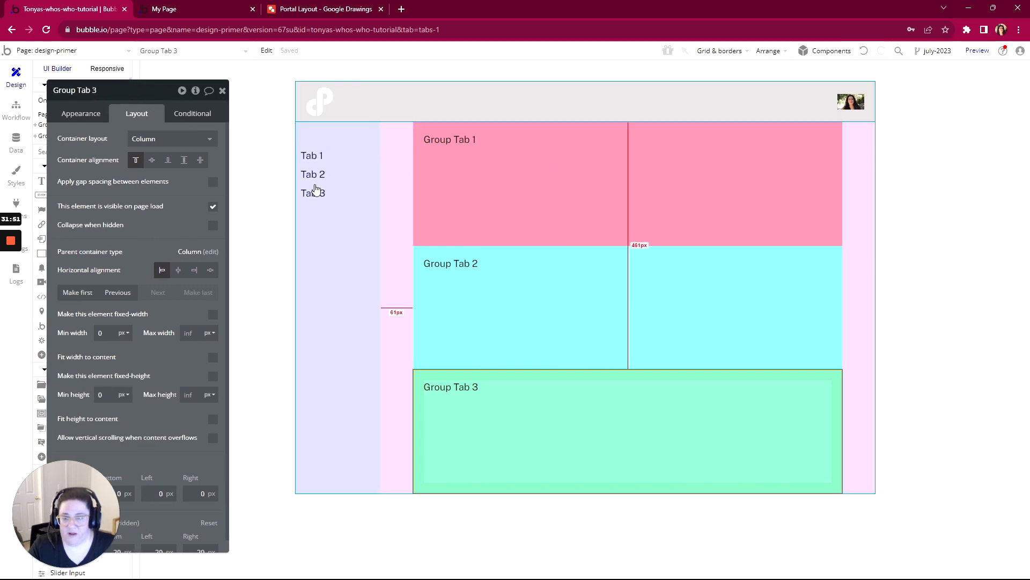
click(584, 211)
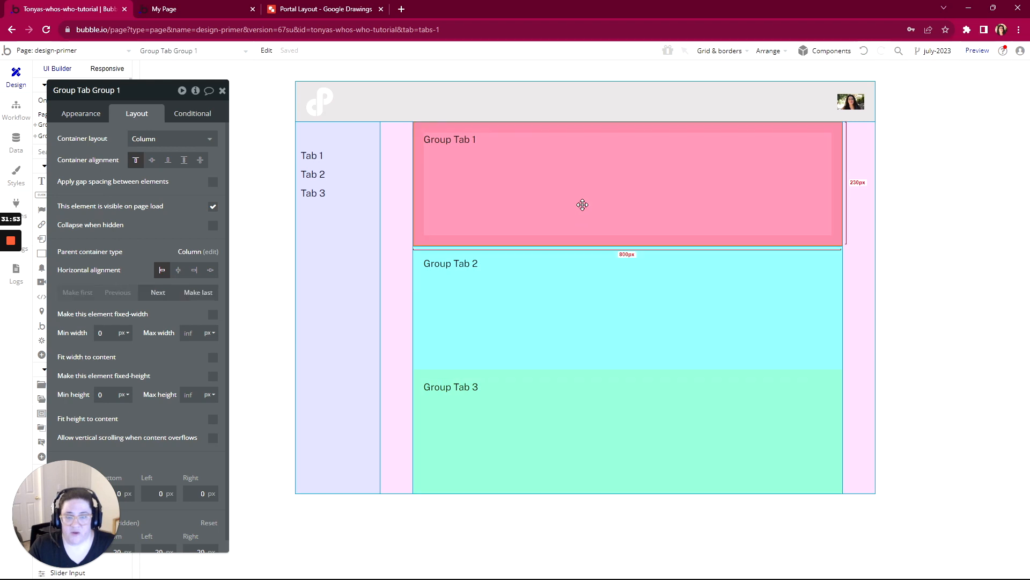
click(212, 206)
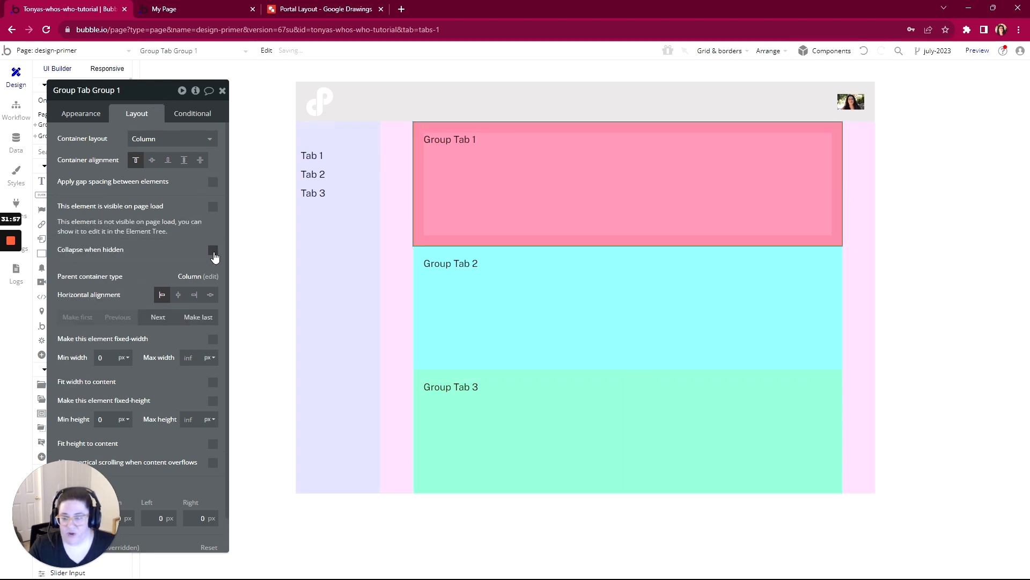
click(213, 251)
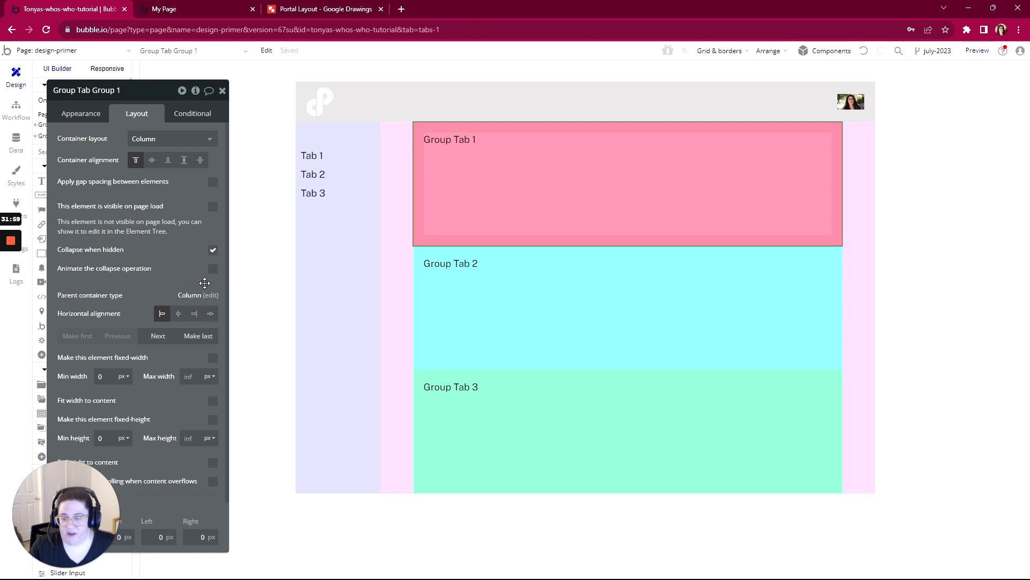
- Make Group Tab 2 not visible on page load and have it collapse when hidden
click(532, 313)
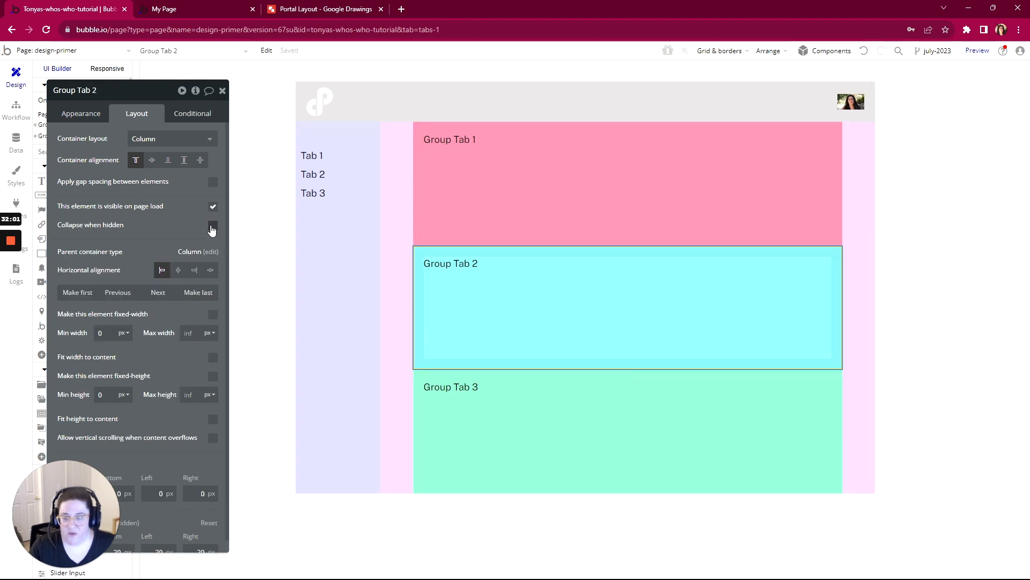
click(213, 206)
click(213, 250)
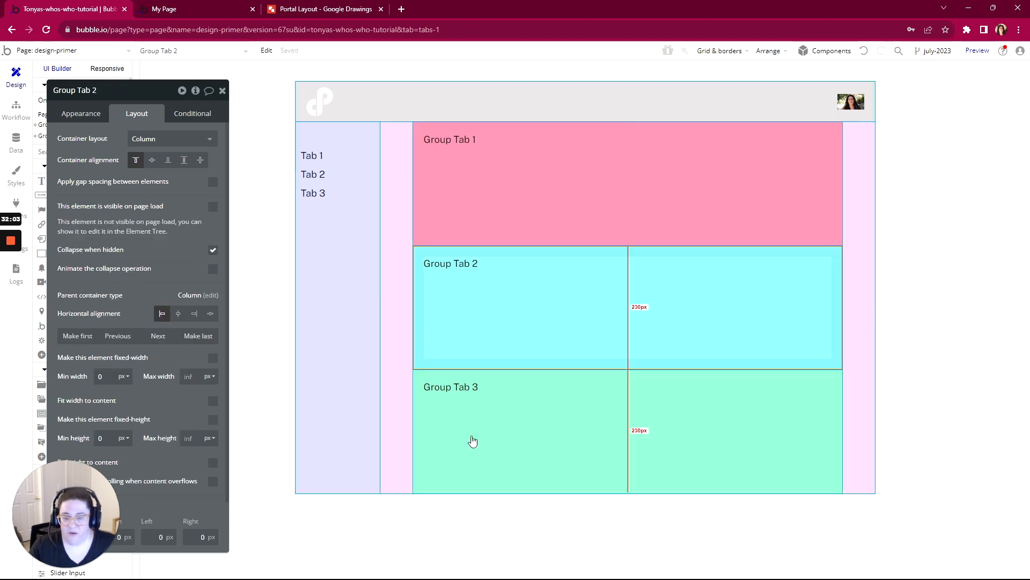
- Make Group Tab 3 not visible on page load and have it collapse when hidden
click(472, 442)
click(213, 207)
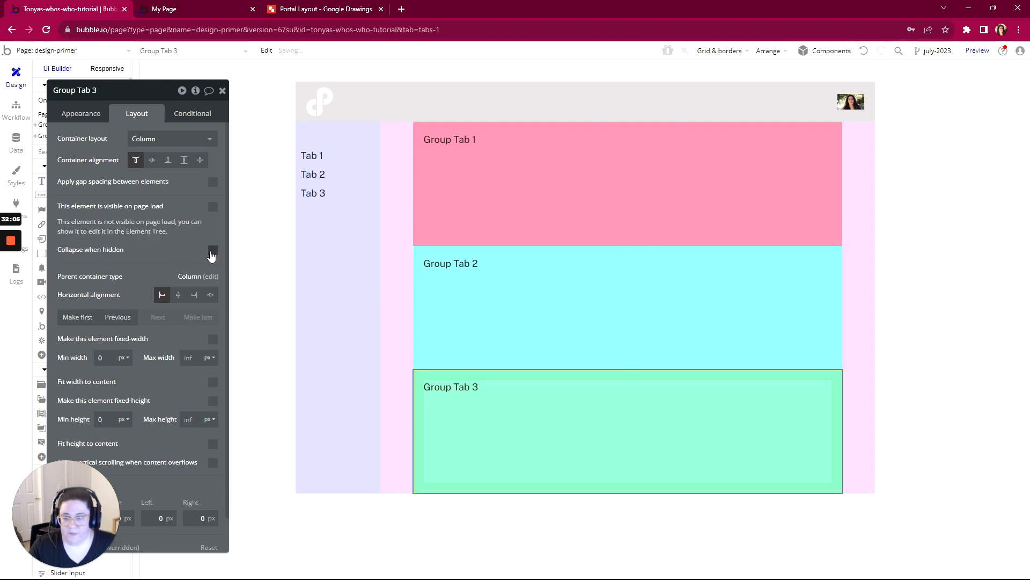
click(212, 252)
drag(138, 97, 211, 85)
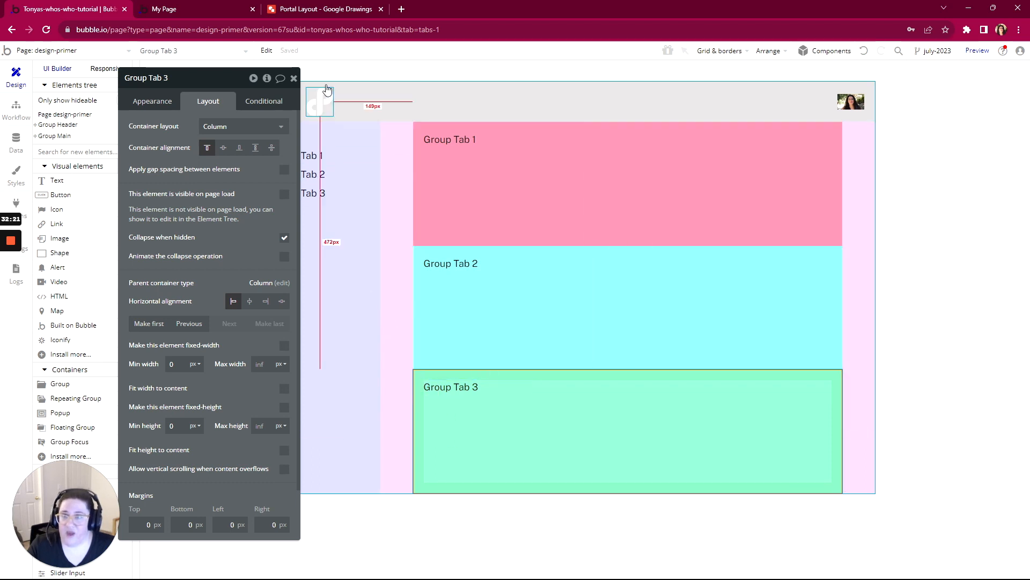
- Preview the design-primer page again to check how the content area loads with all three tab groups hidden
click(218, 8)
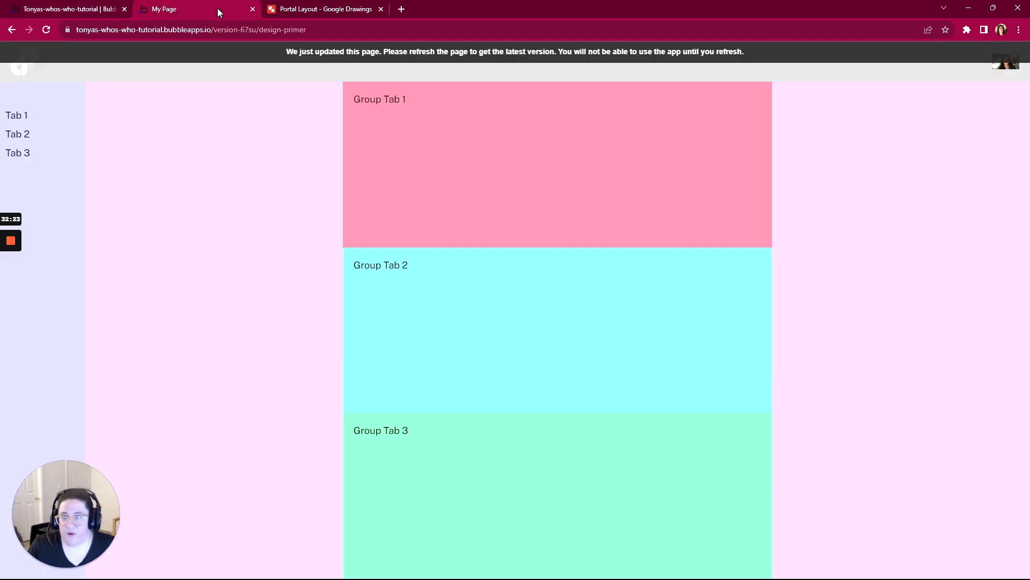
click(107, 10)
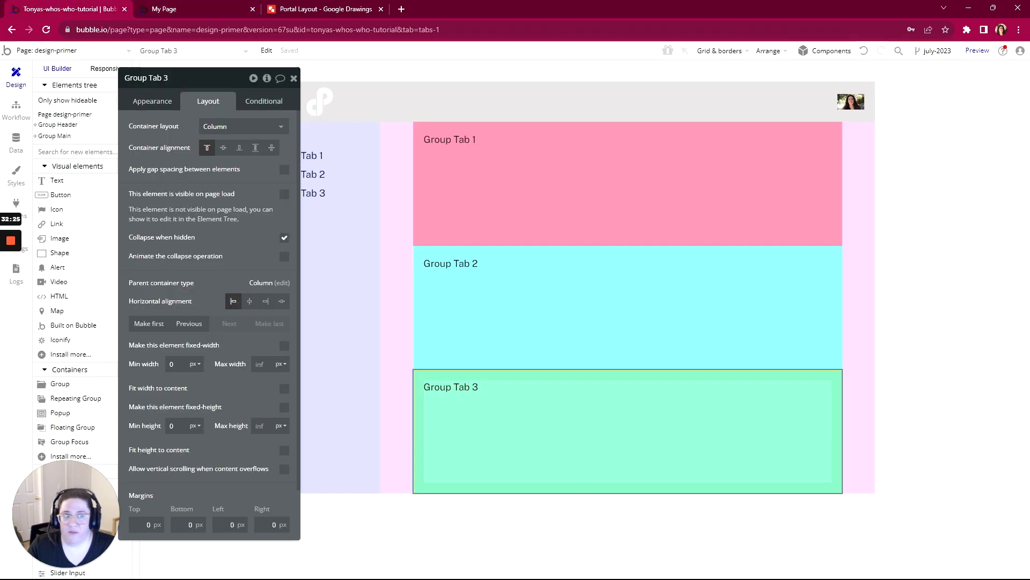
click(976, 51)
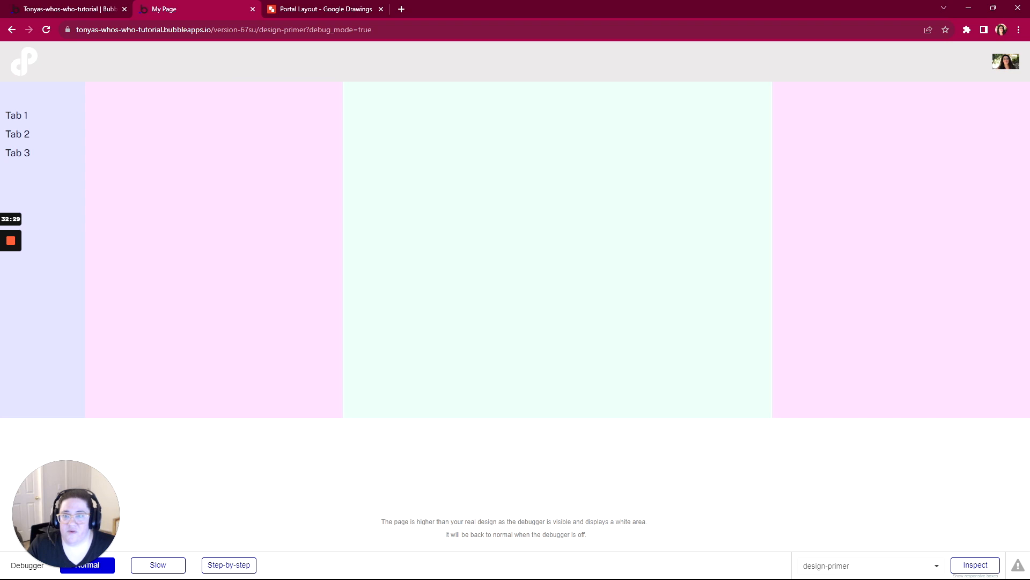
- Examine the preview URL's structure: the design-primer page name, the question mark, the debug_mode parameter, the equals sign and its value
click(306, 29)
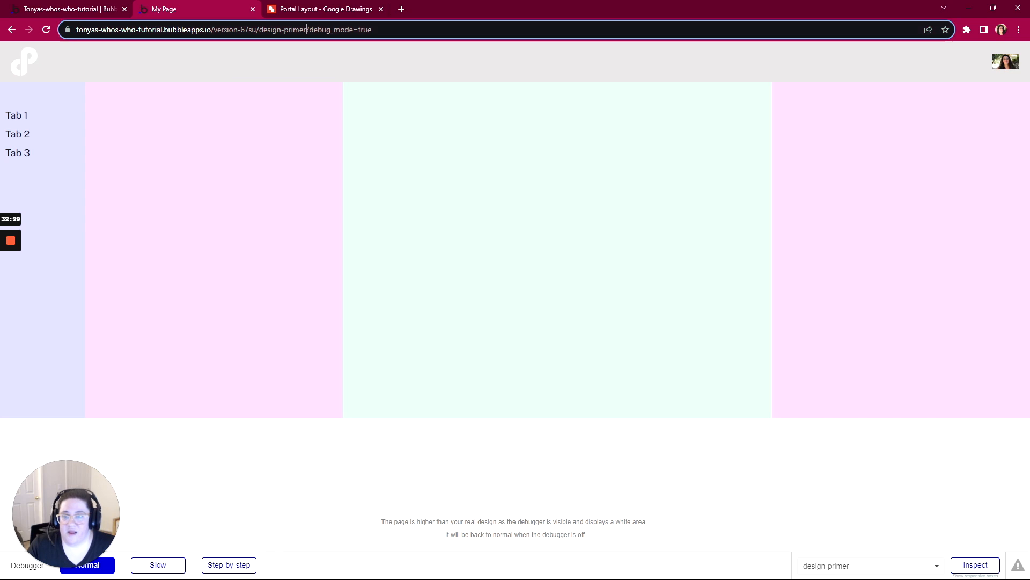
drag(307, 29, 373, 29)
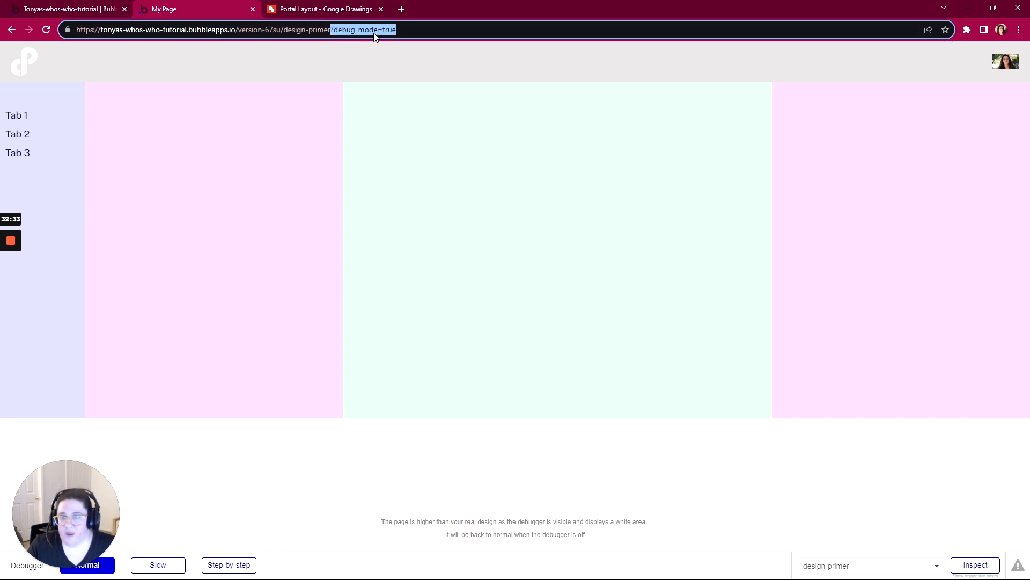
click(331, 30)
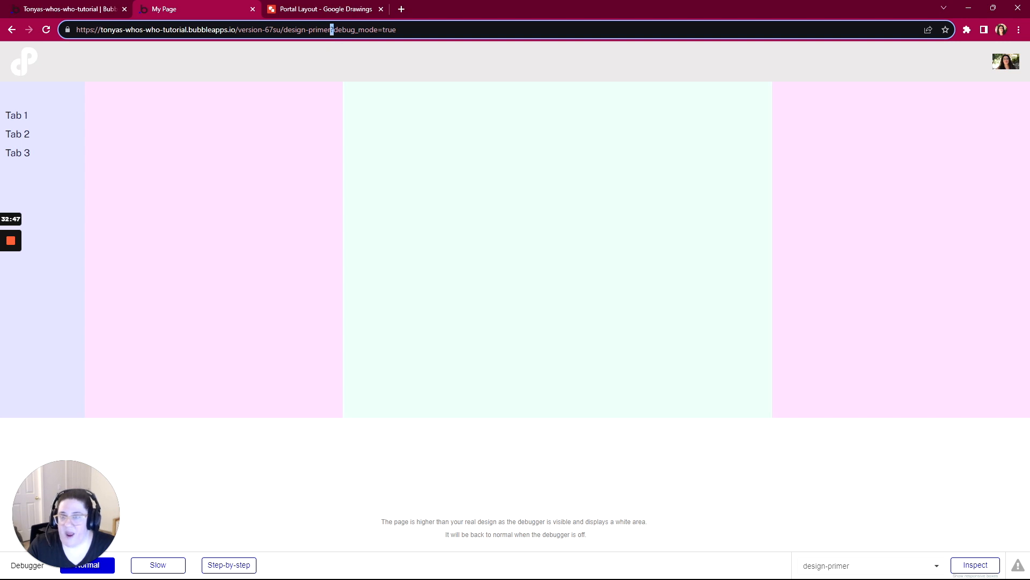
drag(378, 30, 334, 28)
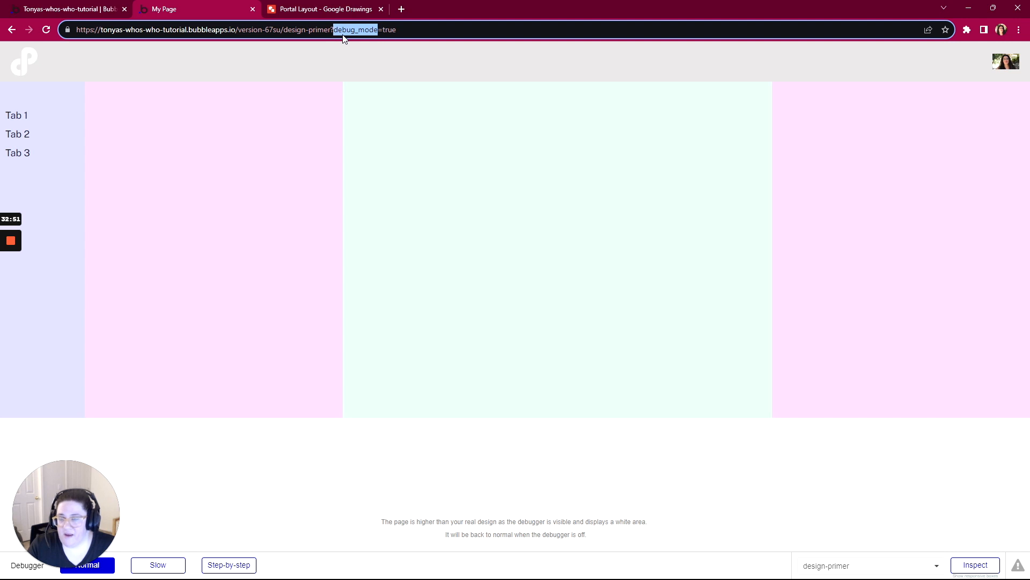
click(383, 30)
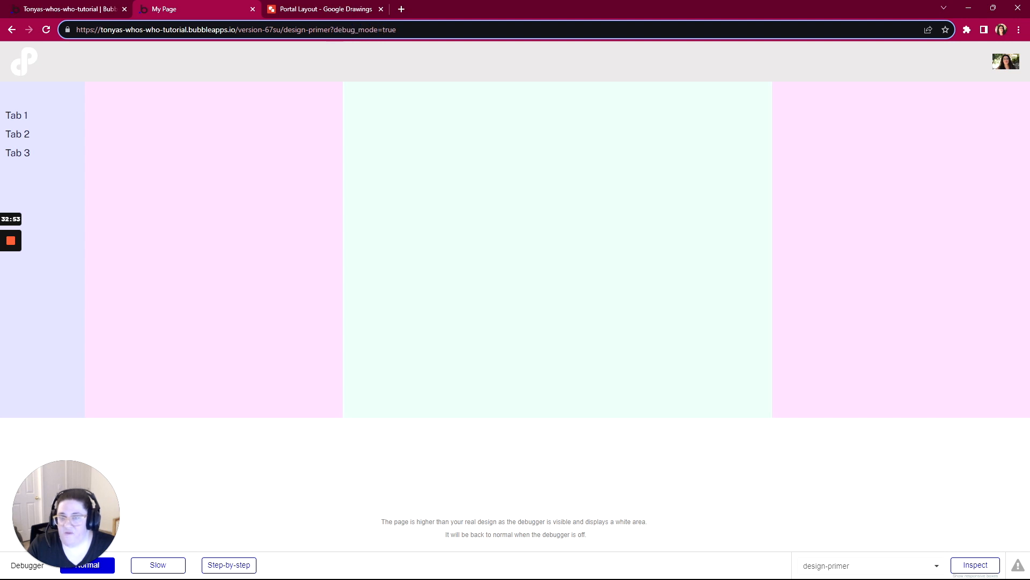
double_click(380, 30)
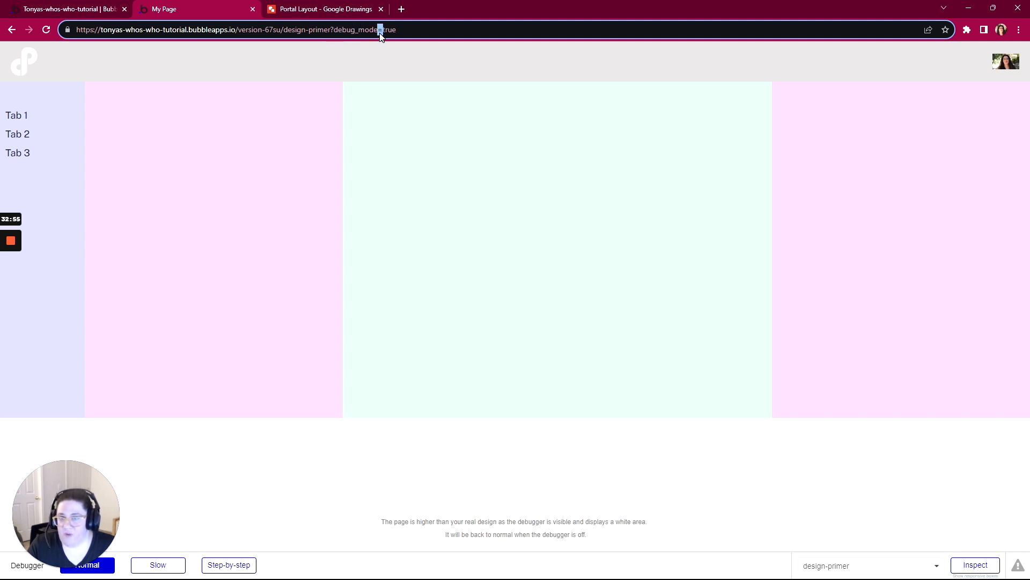
drag(334, 30, 330, 31)
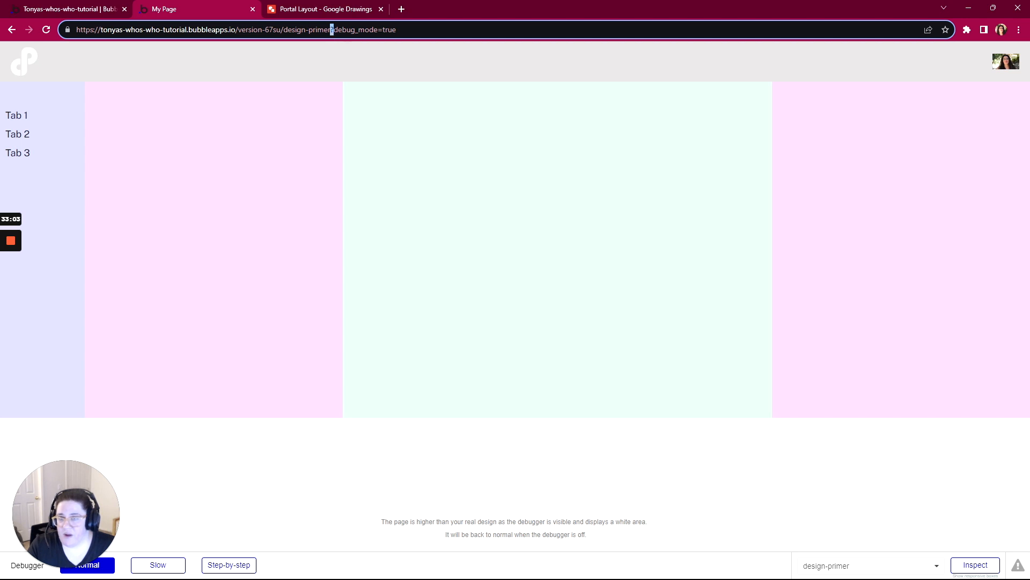
mouse_move(377, 29)
mouse_down()
mouse_move(336, 30)
mouse_move(391, 30)
mouse_move(382, 30)
mouse_up()
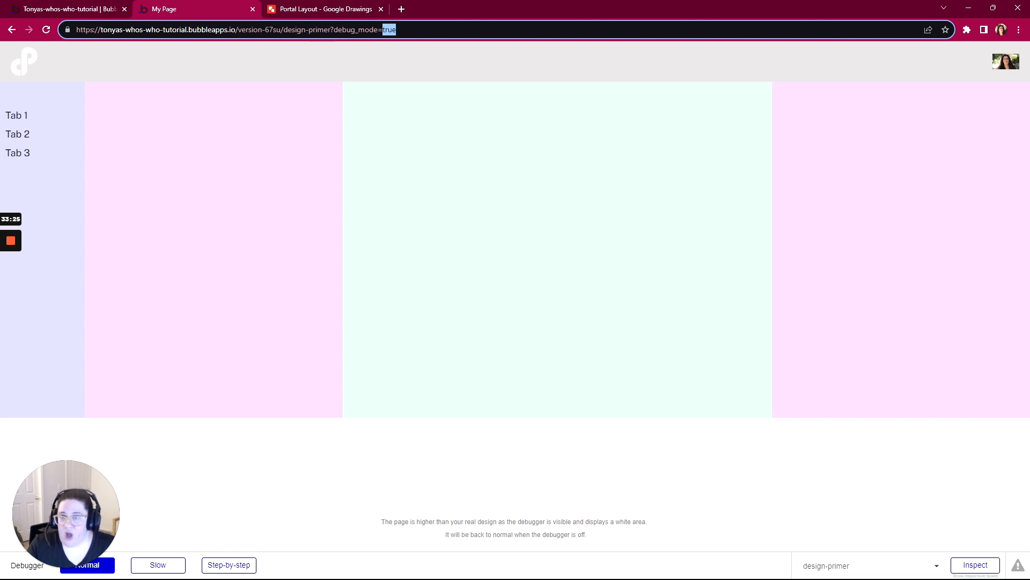
drag(283, 30, 331, 30)
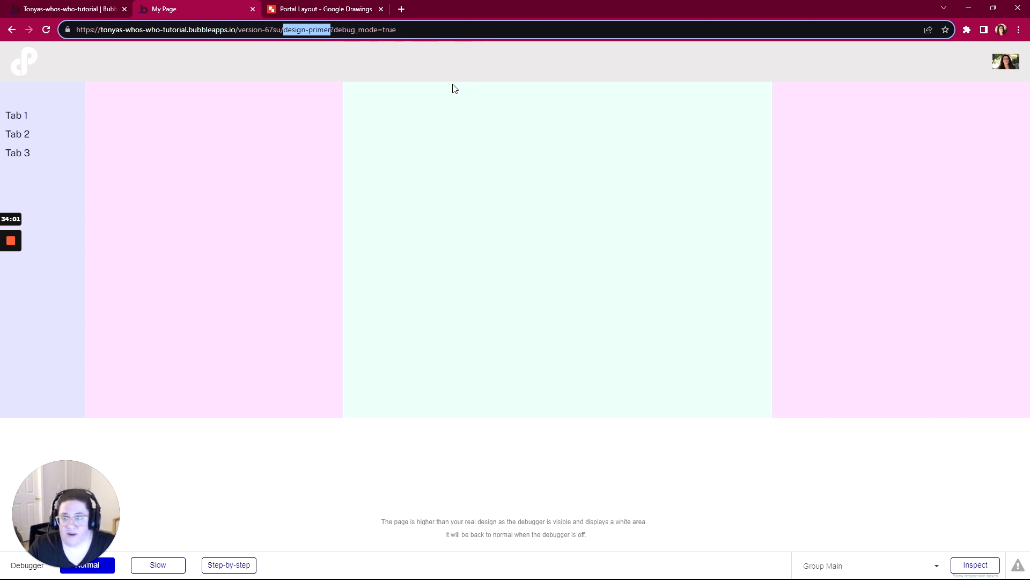
- Back in the editor, start a condition on Group Tab Group 1 that gets the text parameter "tab" from the page URL
click(98, 8)
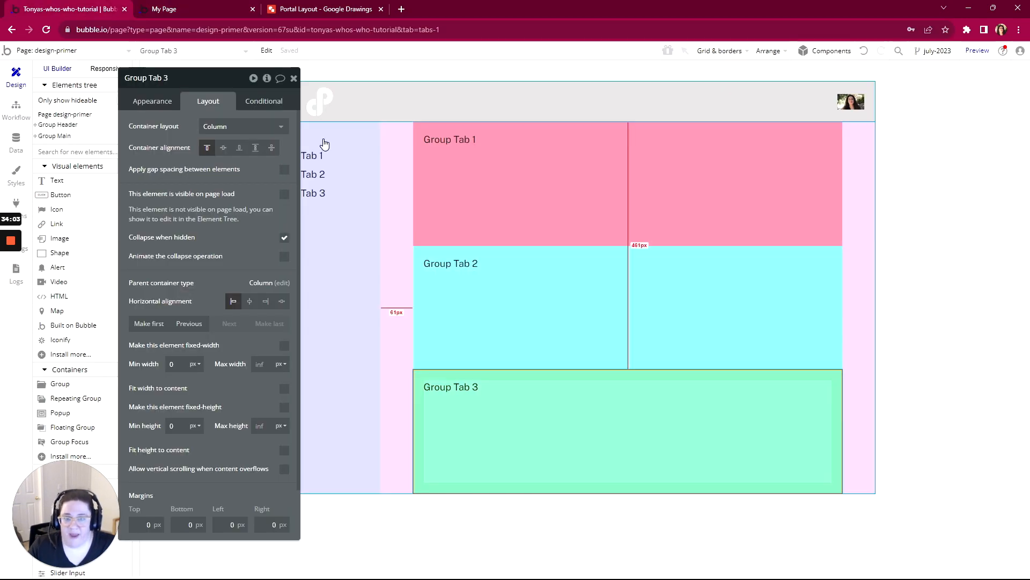
click(687, 198)
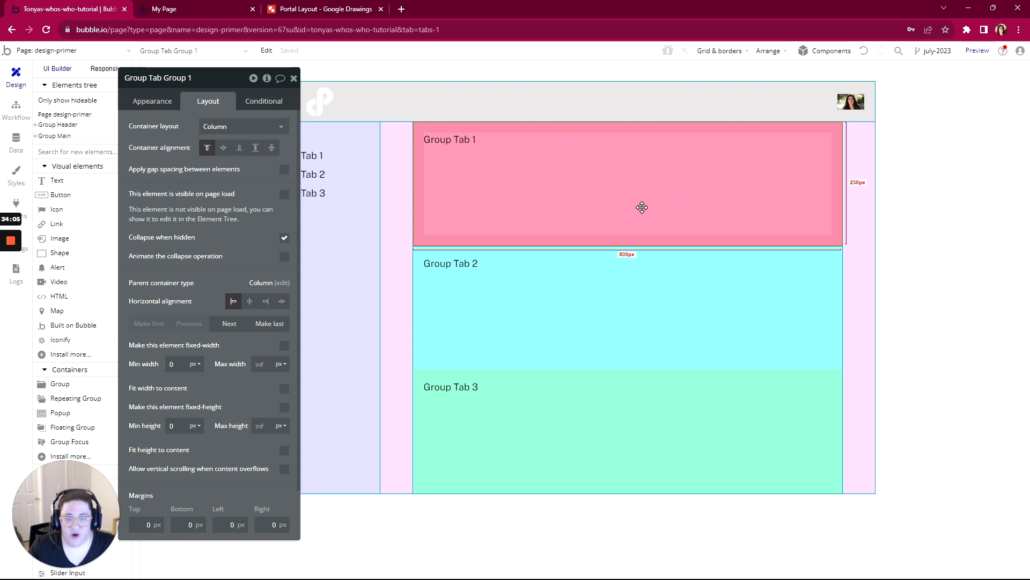
click(259, 102)
drag(223, 86, 383, 67)
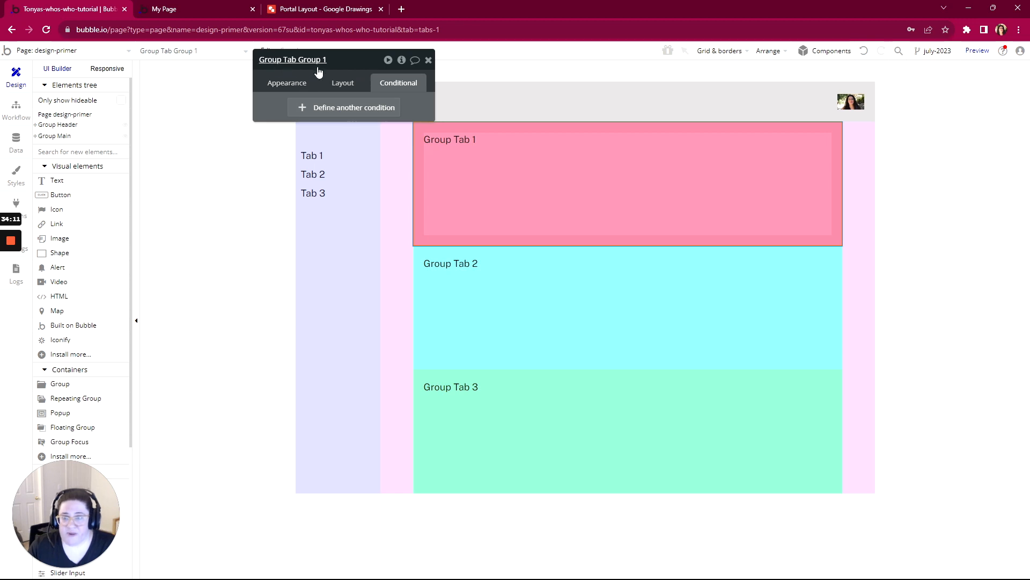
click(322, 107)
click(301, 113)
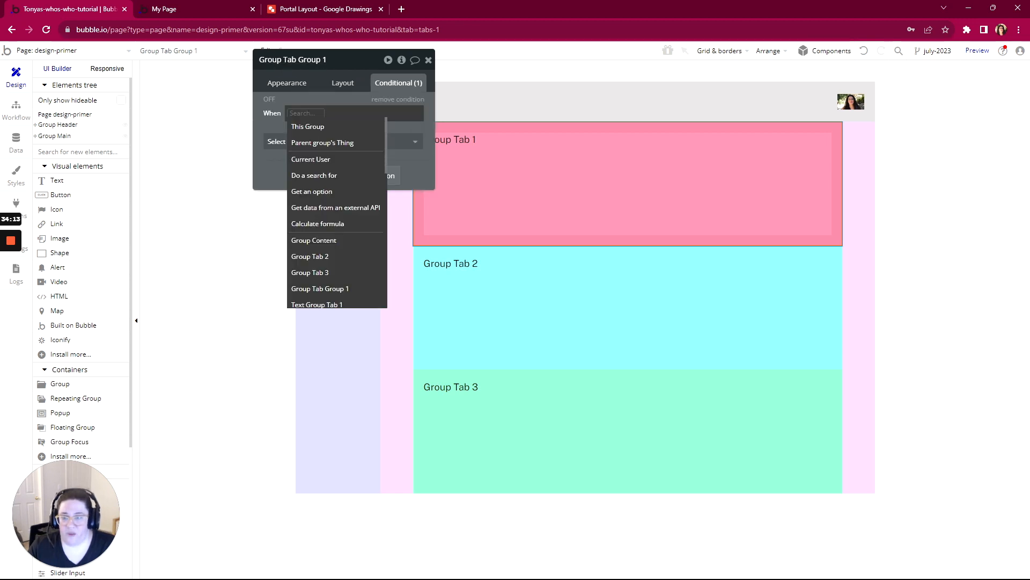
text(get)
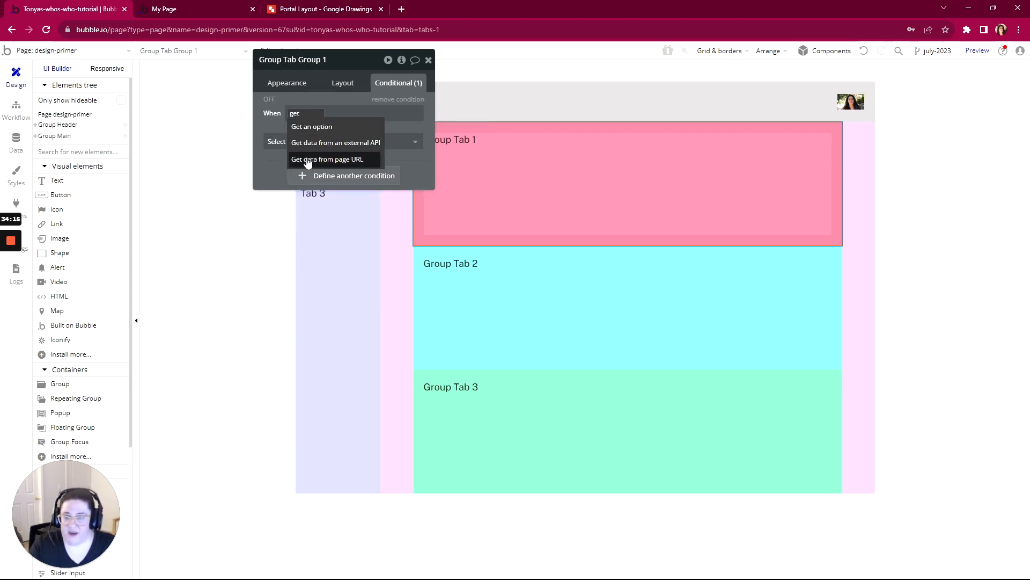
click(307, 160)
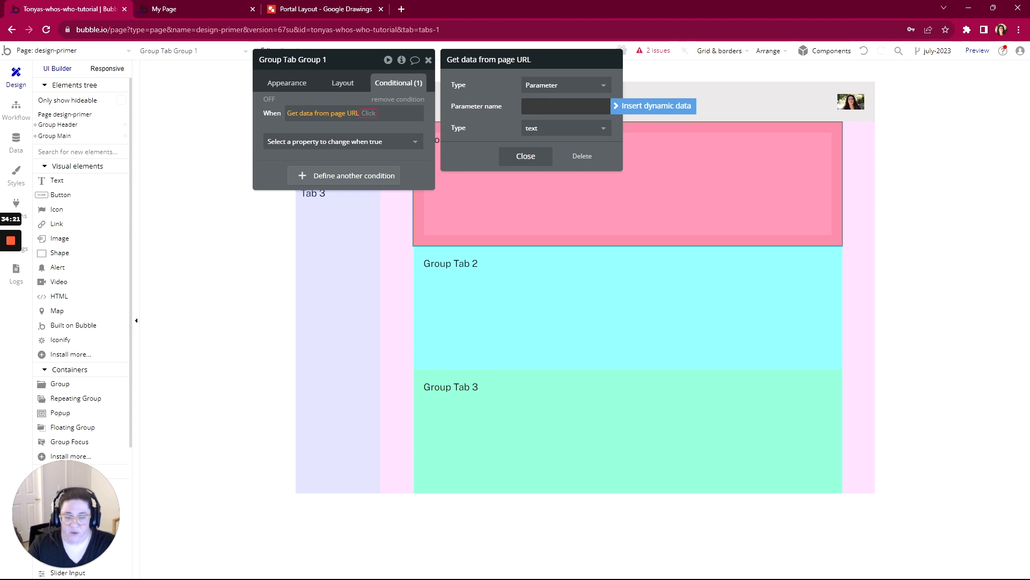
text(tab)
key(Return)
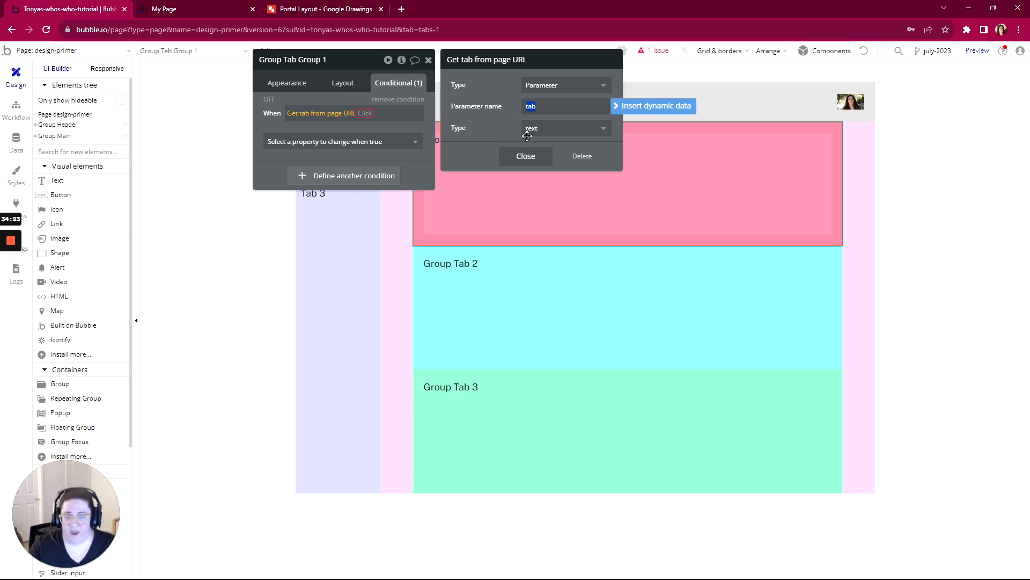
- Complete the condition so that Group Tab Group 1 is visible when the URL's tab parameter is 1
click(365, 113)
click(365, 130)
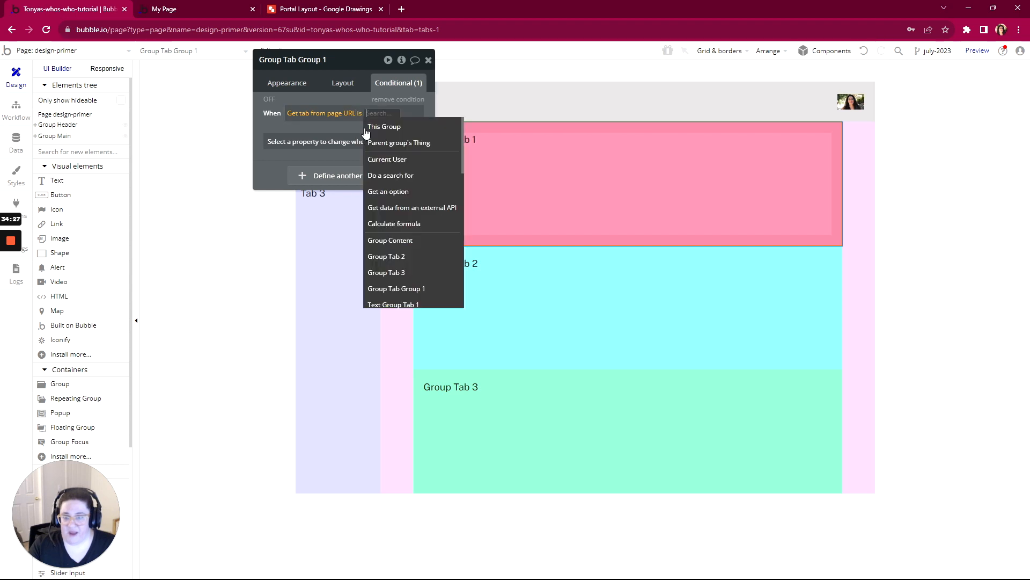
text(1)
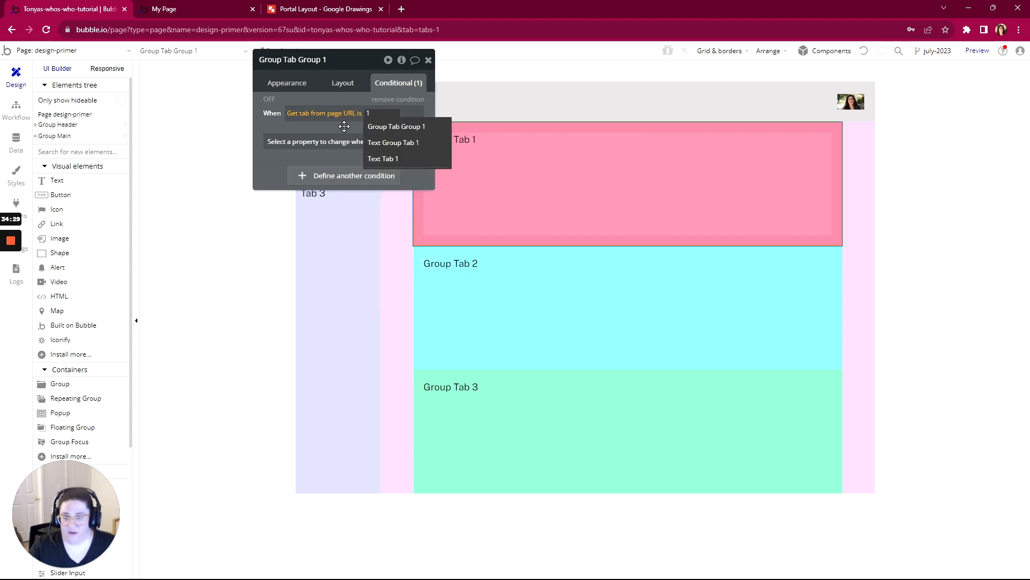
click(344, 129)
click(338, 141)
click(322, 176)
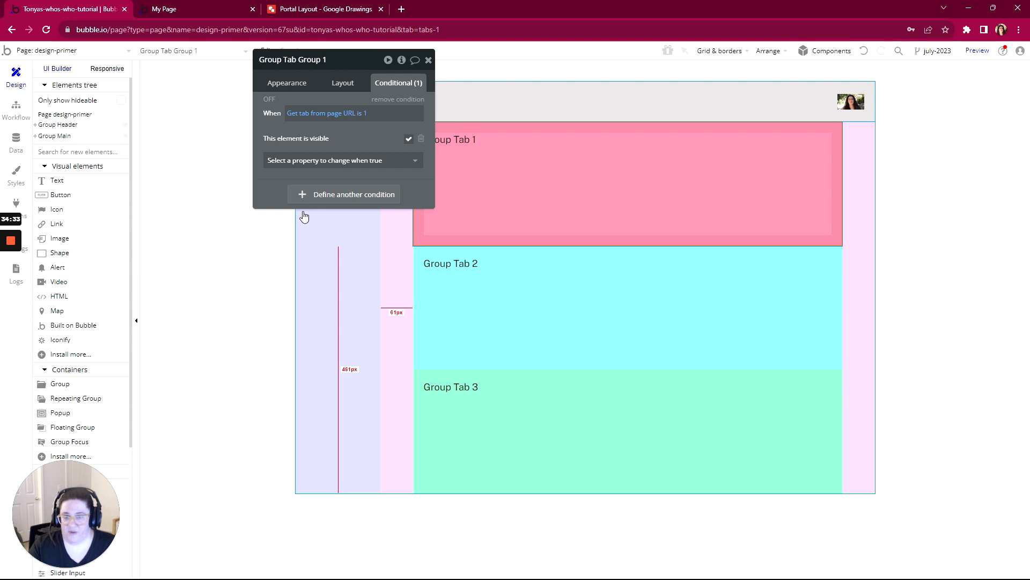
- Remove the debug_mode=true parameter from the preview page's URL and reload the page
click(201, 3)
click(335, 57)
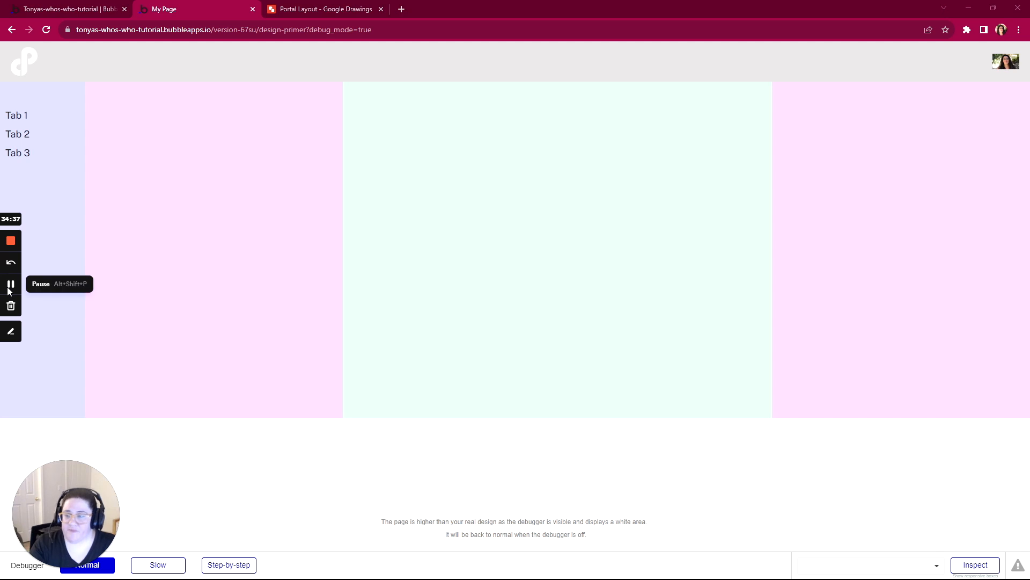
drag(372, 30, 307, 29)
key(BackSpace)
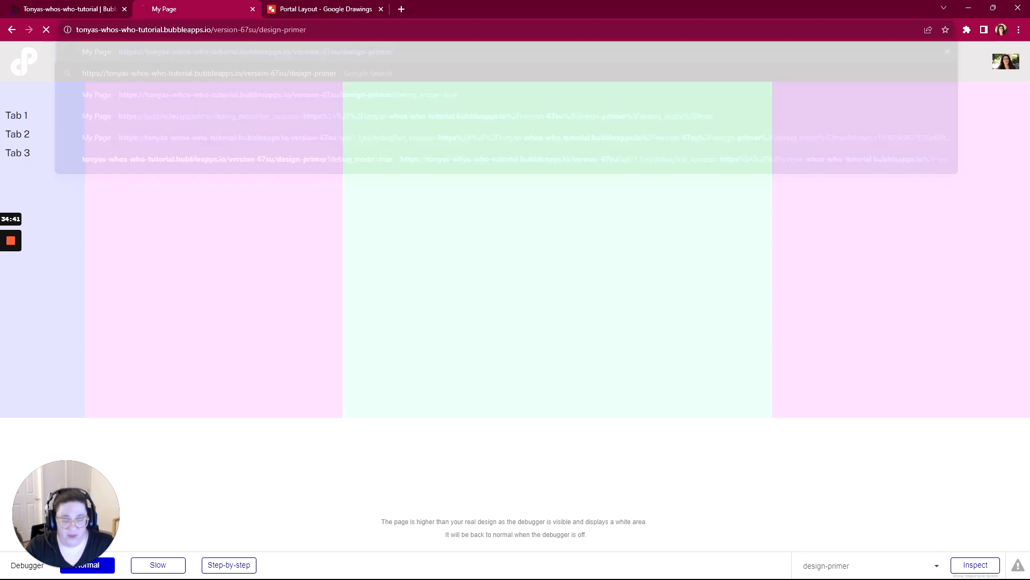
key(Return)
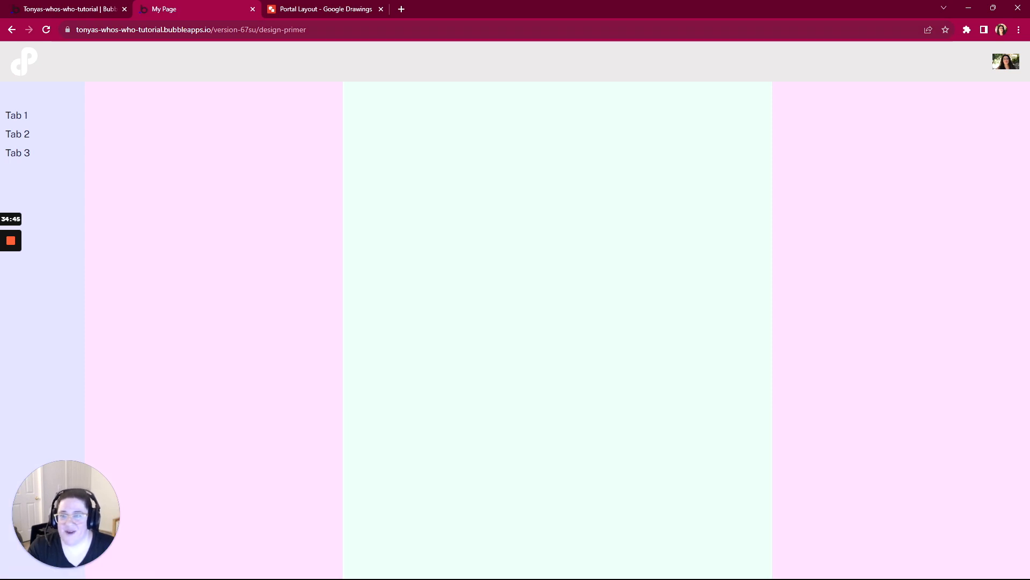
- Load the preview page with ?tab=1 added to its URL to test Group Tab Group 1's visibility condition
key(ctrl+l)
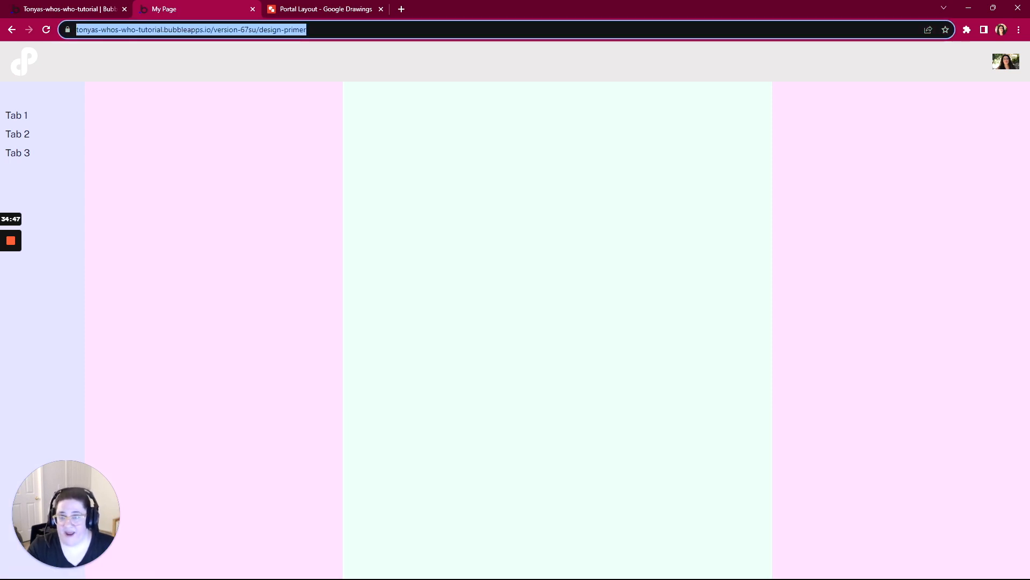
click(332, 30)
text(?)
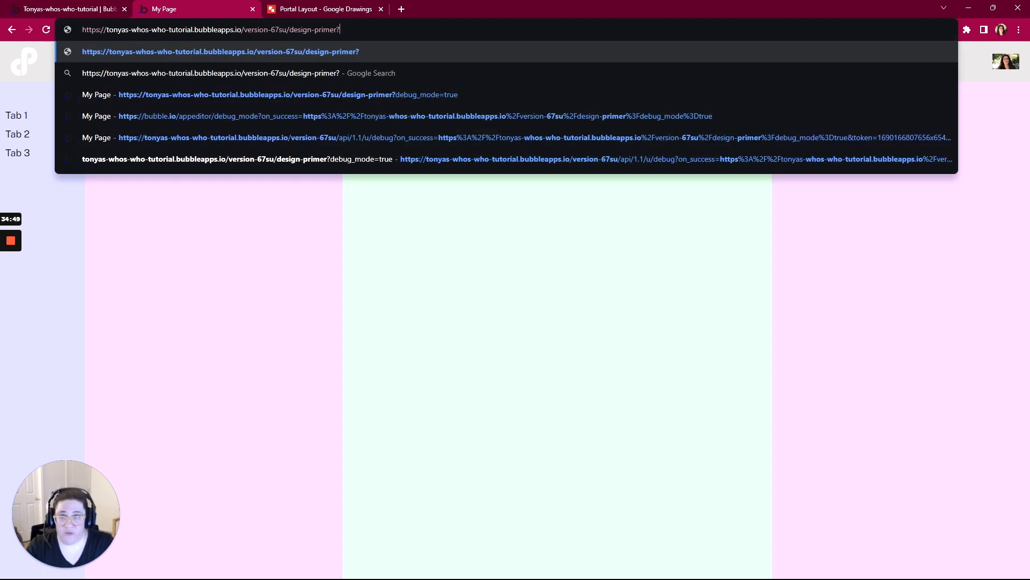
text(tab)
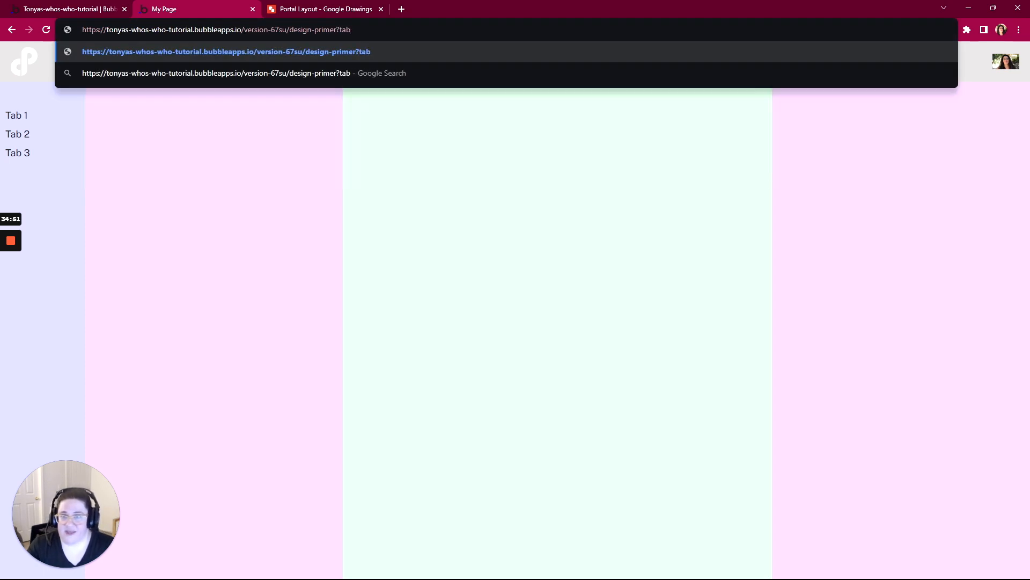
text(=)
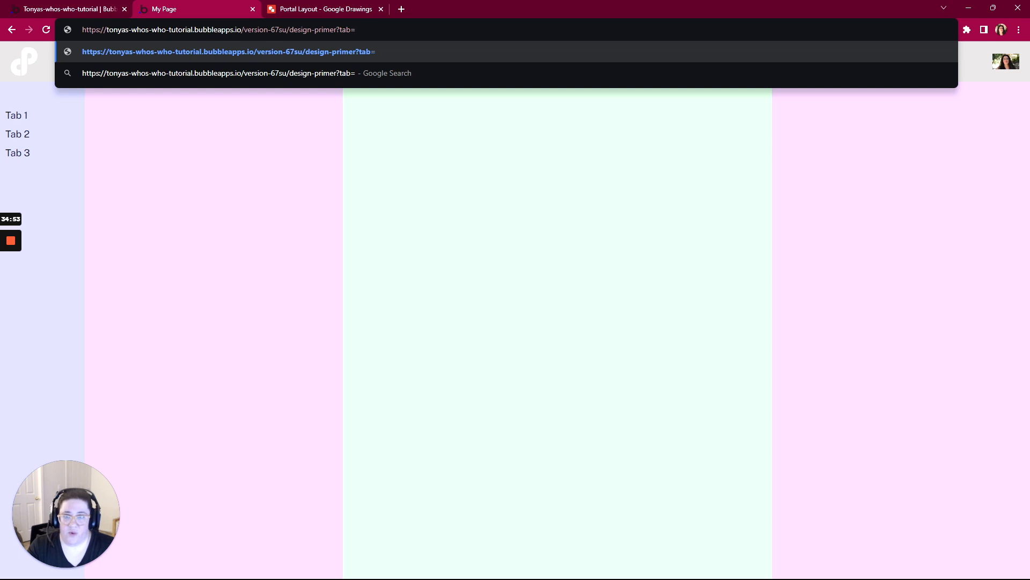
text(1)
key(Return)
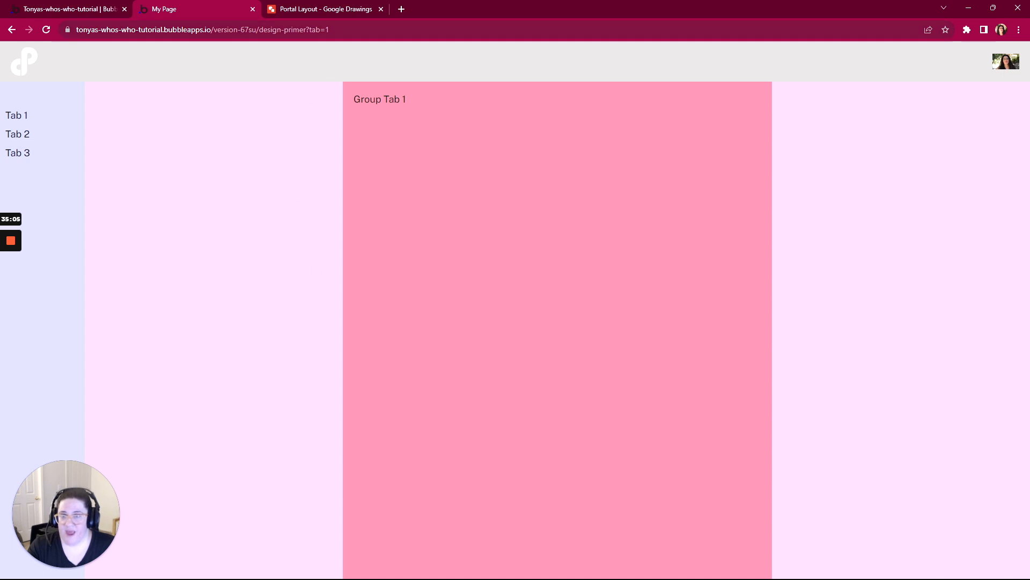
- Load the preview page with the URL's tab parameter changed to 2 to check that Group Tab Group 1 hides
click(355, 29)
click(355, 30)
key(BackSpace)
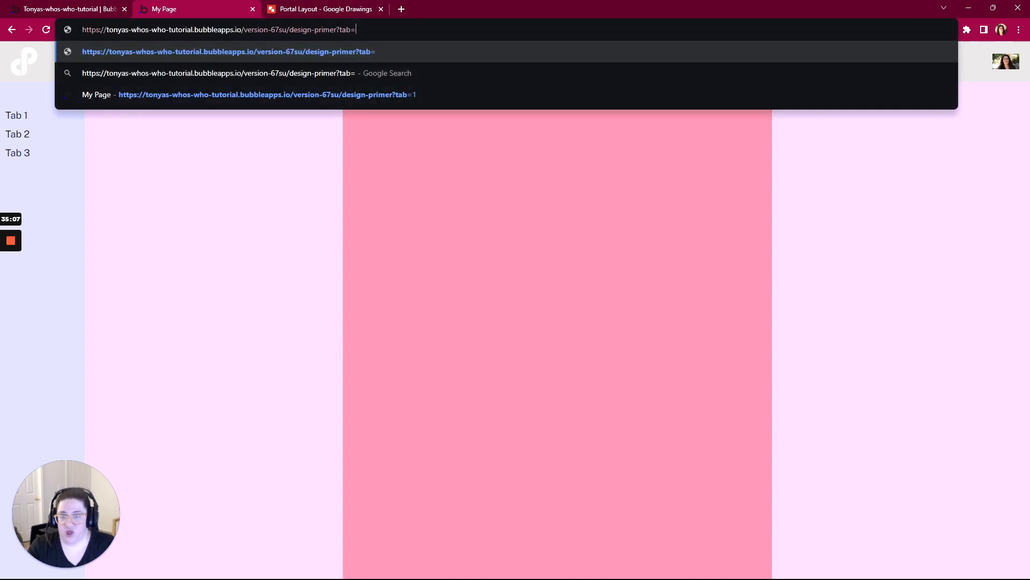
text(2)
key(Return)
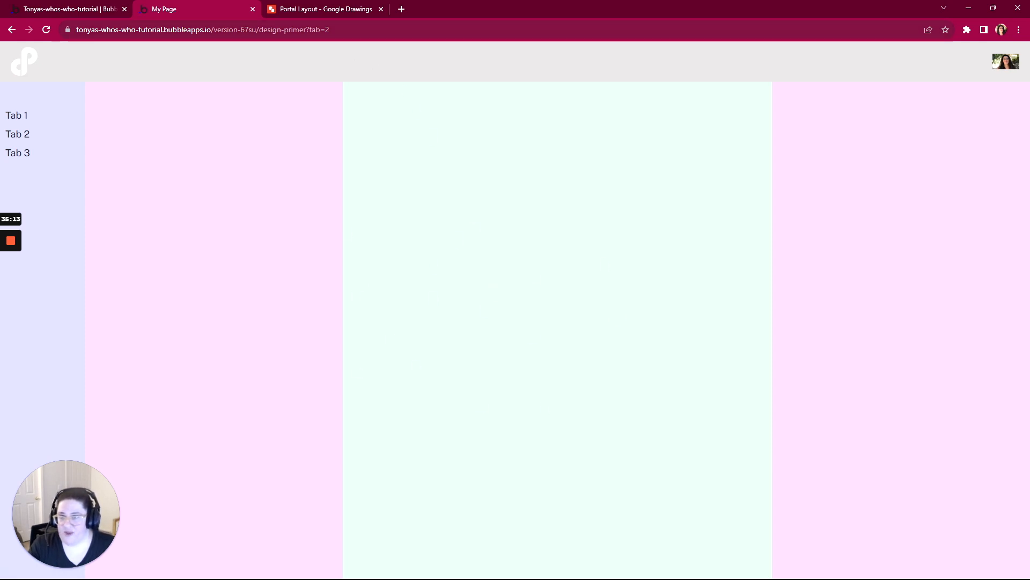
- Back in the Bubble editor, copy Group Tab Group 1's visibility condition onto Group Tab 2 and change its compared tab value to 2
click(84, 9)
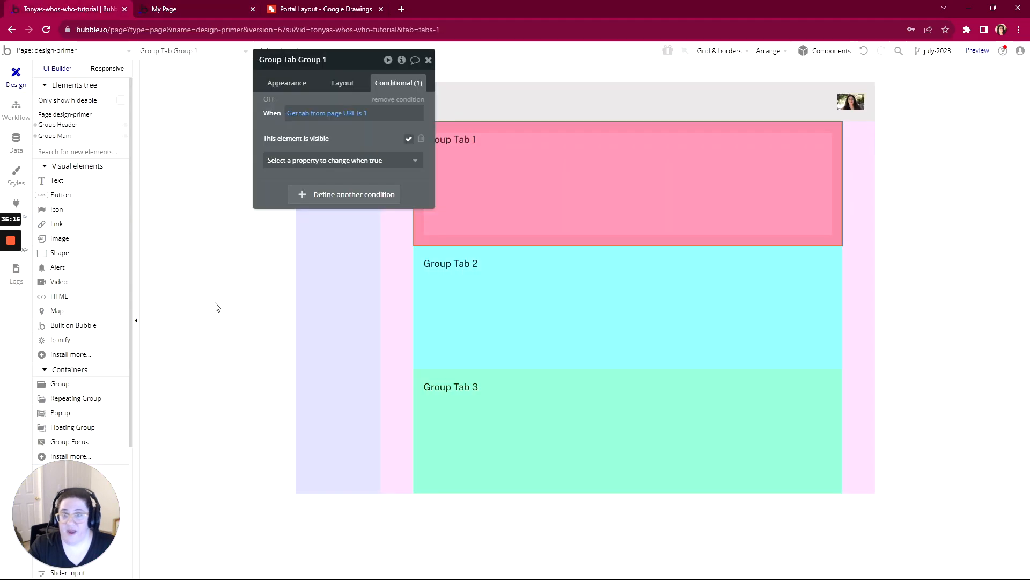
right_click(343, 135)
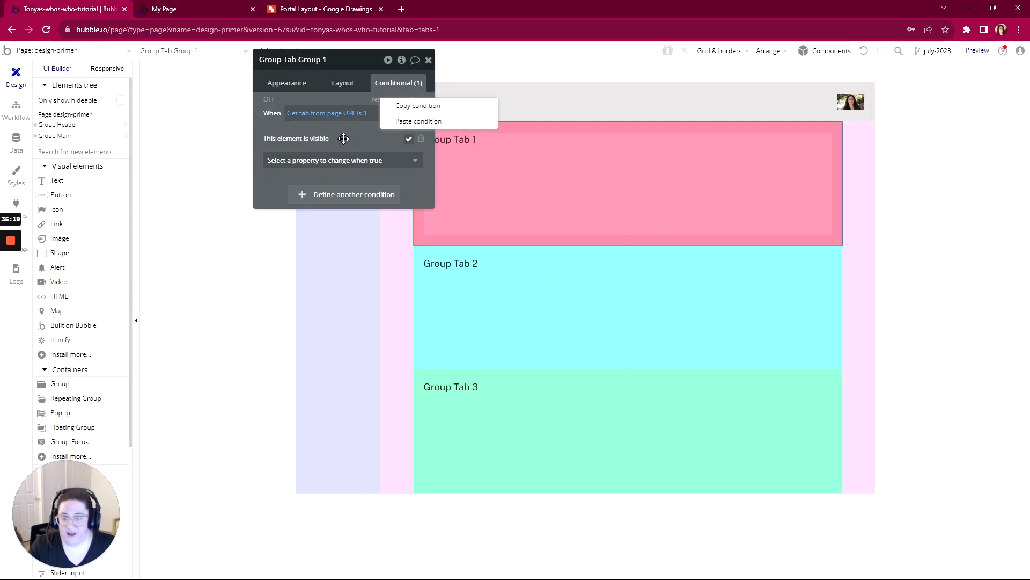
click(408, 110)
click(588, 329)
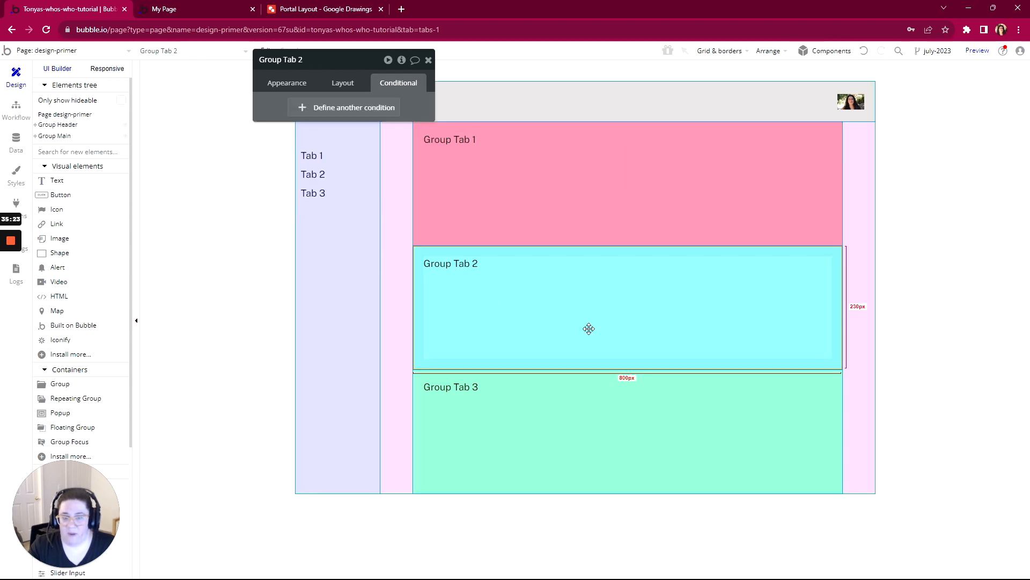
right_click(296, 98)
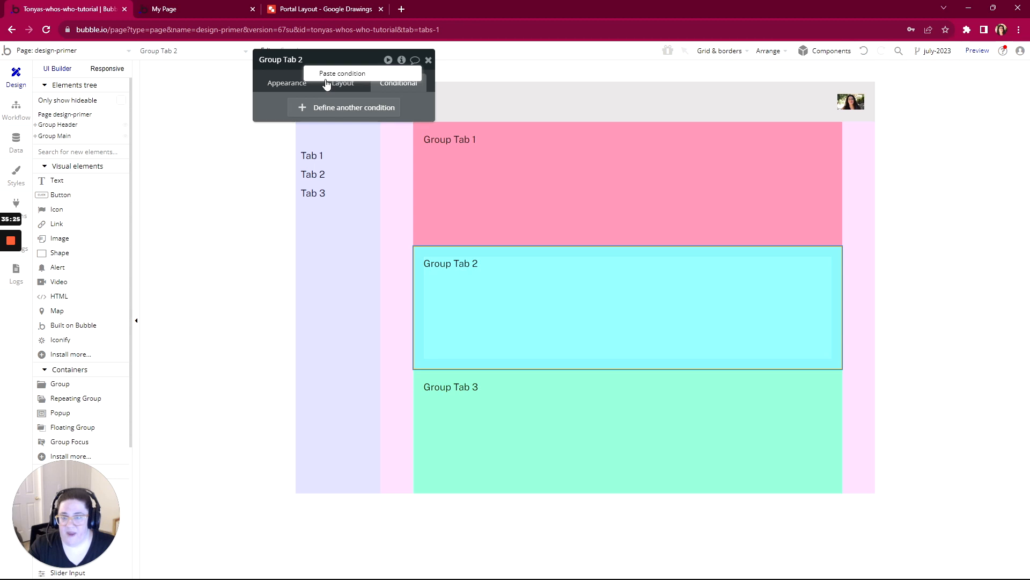
click(328, 80)
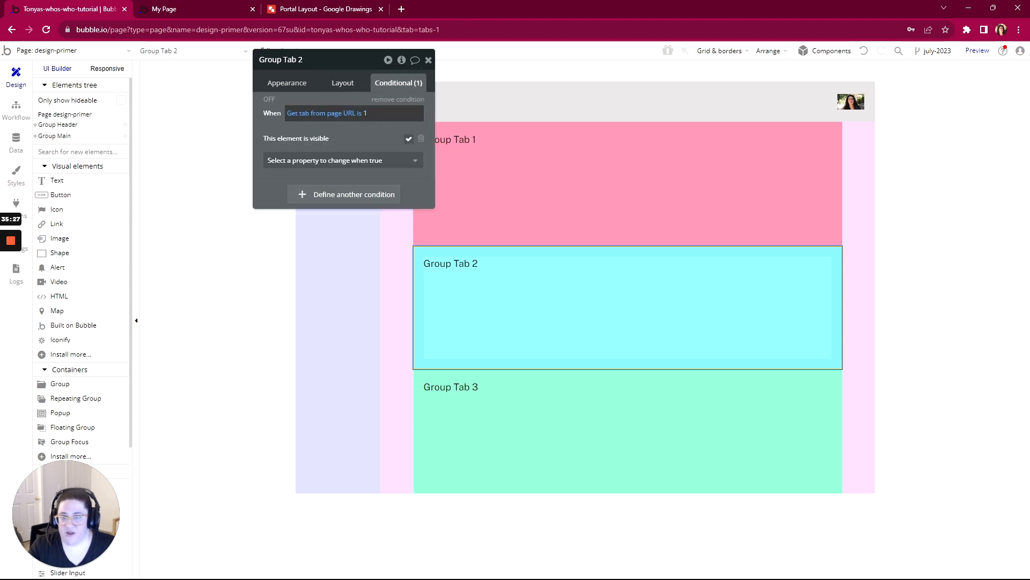
click(365, 114)
text(2)
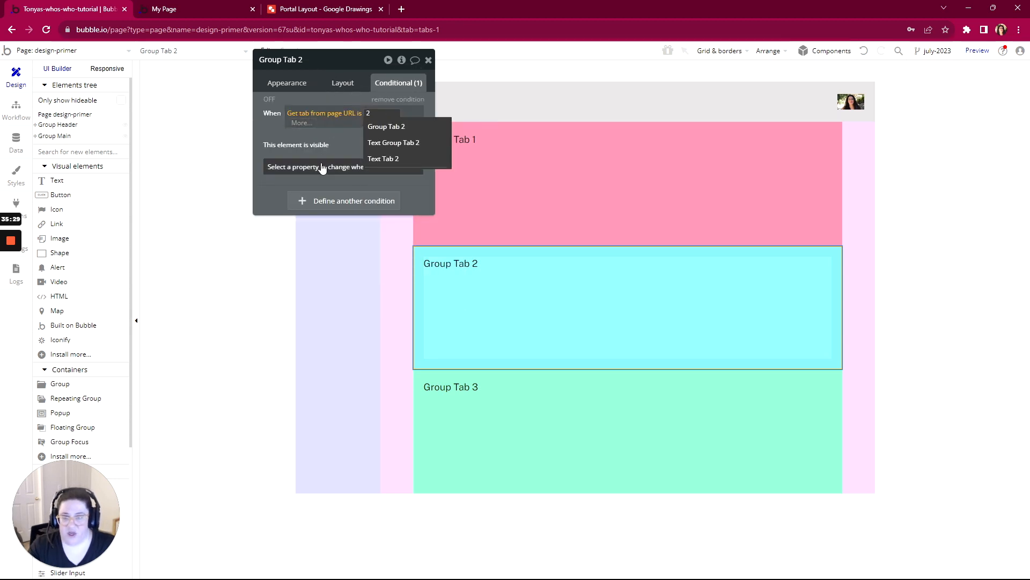
click(352, 127)
- Paste the copied visibility condition onto Group Tab 3 and change its compared tab value to 3
click(555, 424)
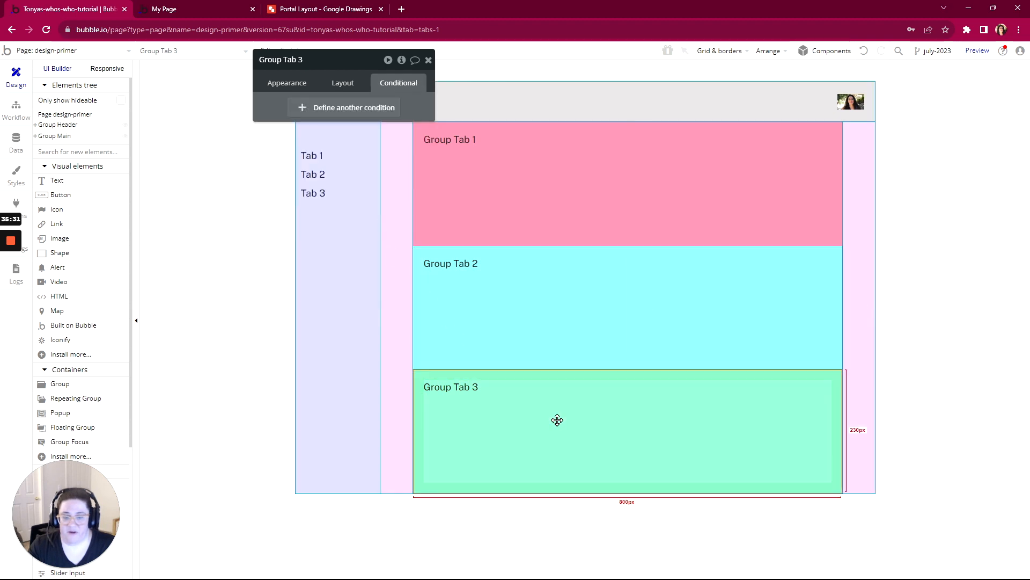
right_click(280, 101)
click(343, 75)
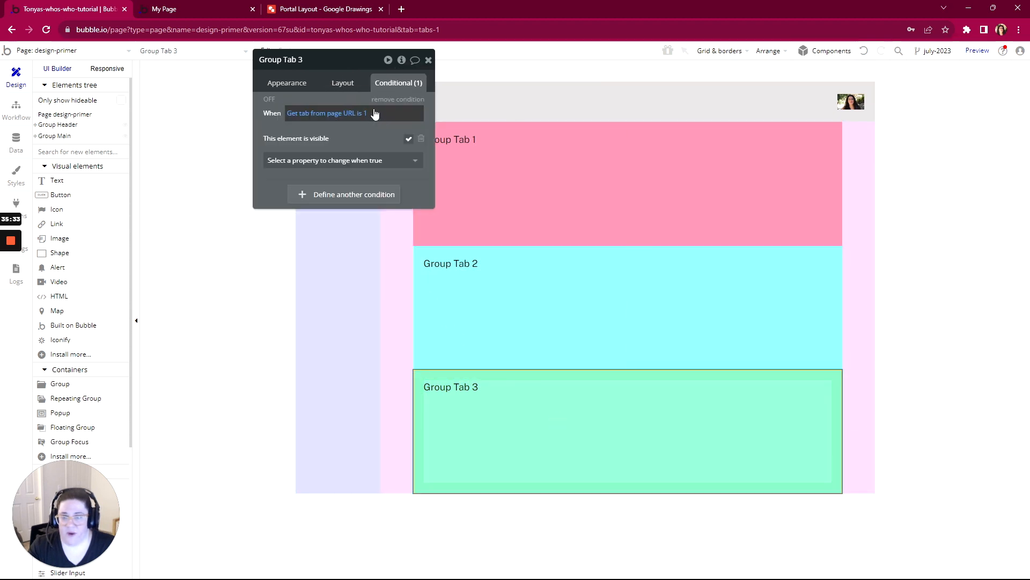
click(368, 113)
text(3)
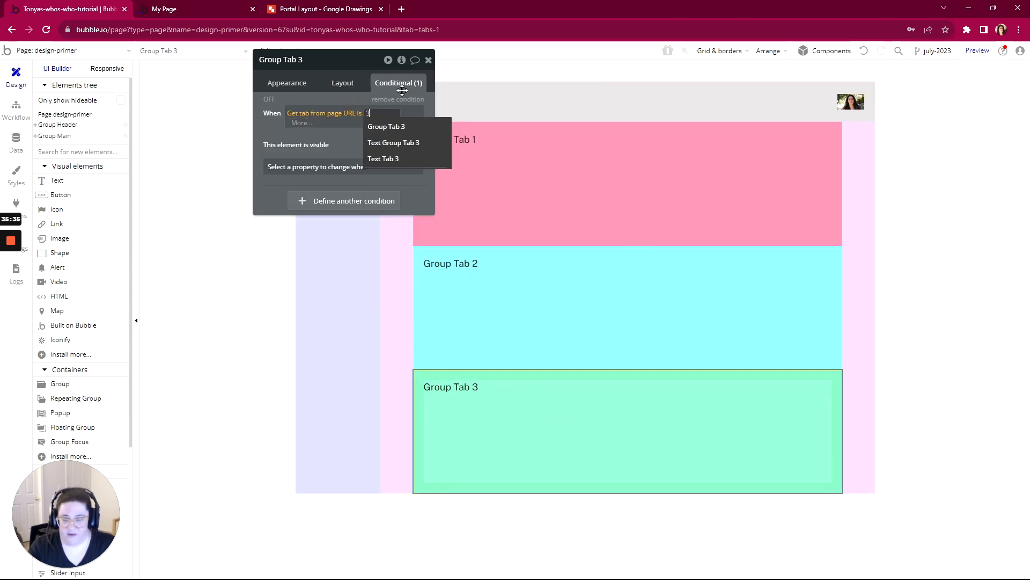
click(272, 138)
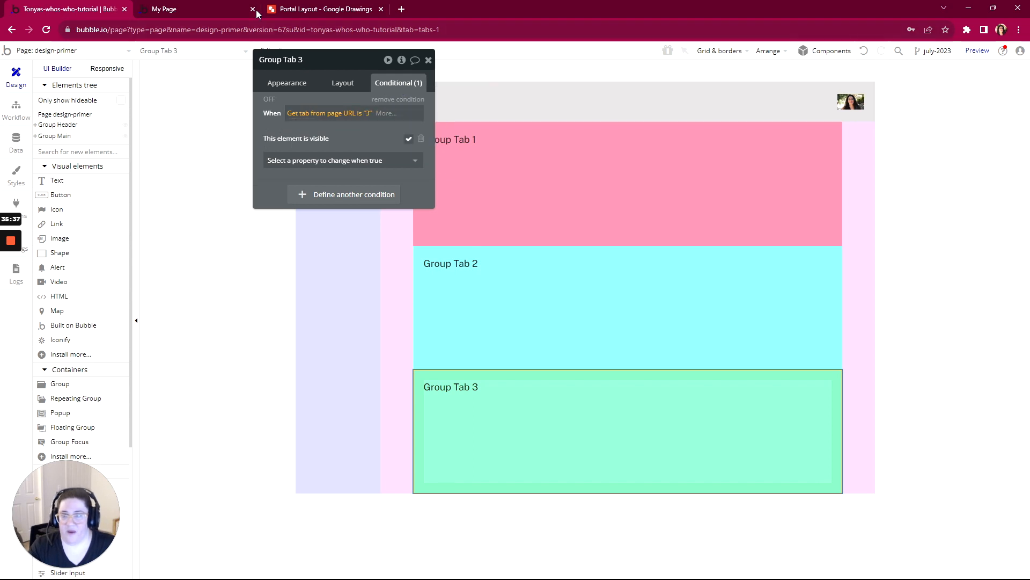
- Switch to the preview page, refresh it at ?tab=2, and load it with ?tab=3 to test the new visibility conditions
click(166, 6)
click(308, 59)
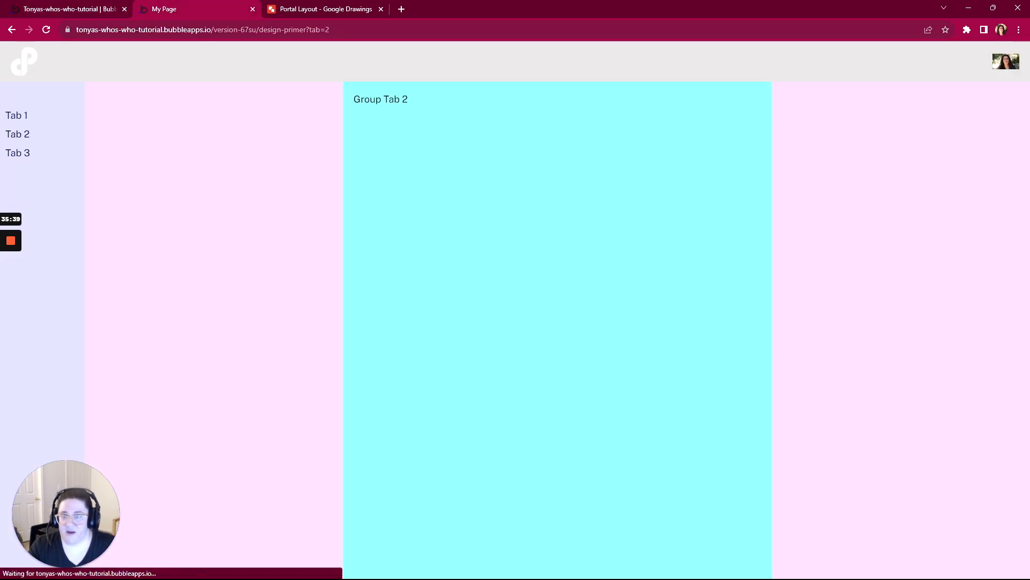
click(322, 30)
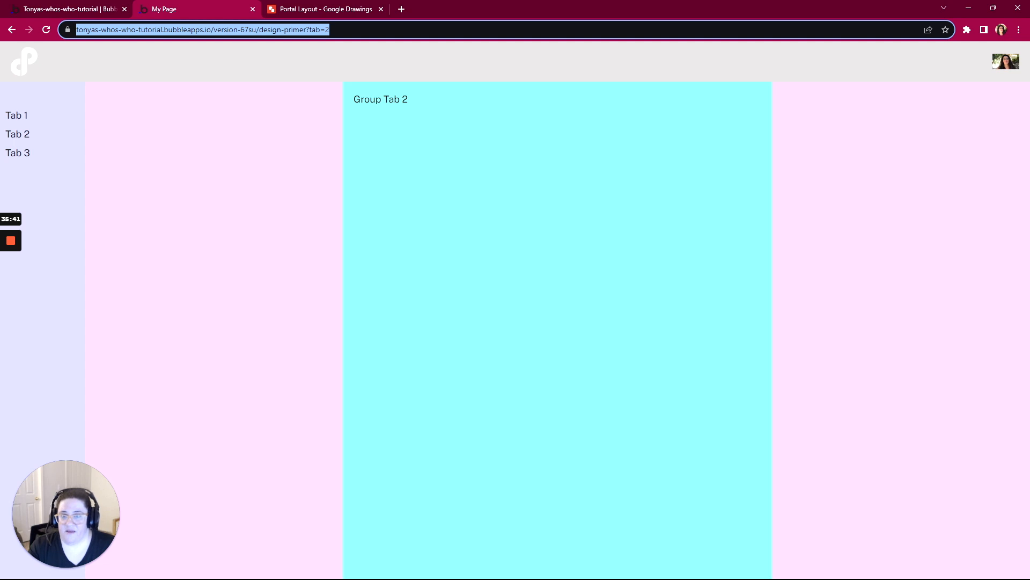
key(Right)
key(BackSpace)
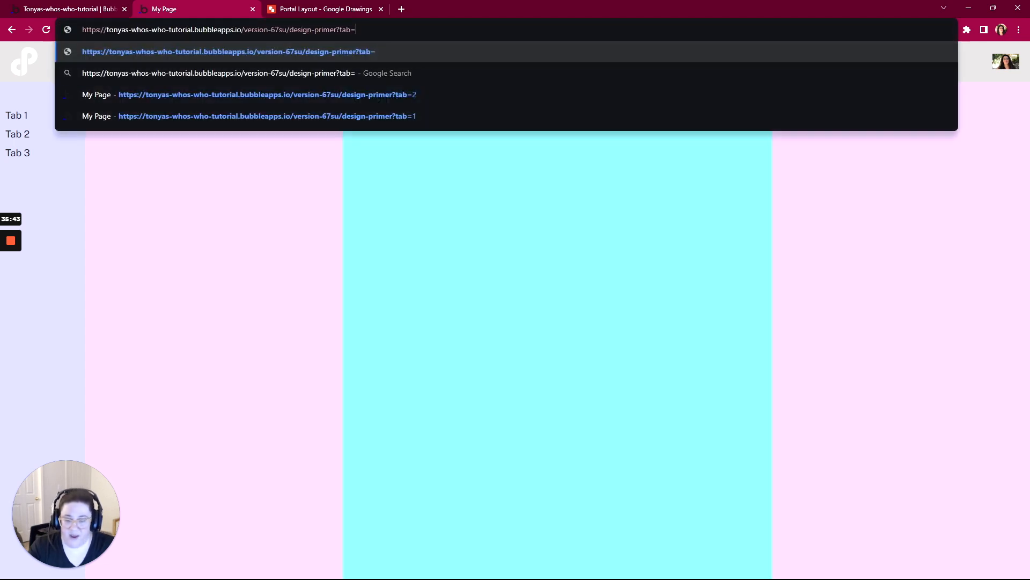
text(3)
key(Return)
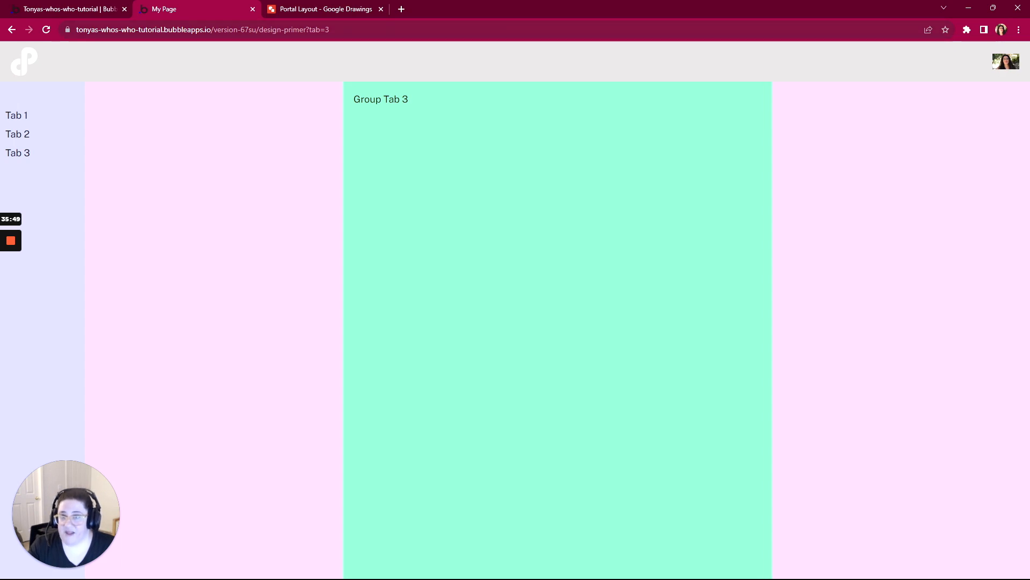
drag(306, 30, 342, 37)
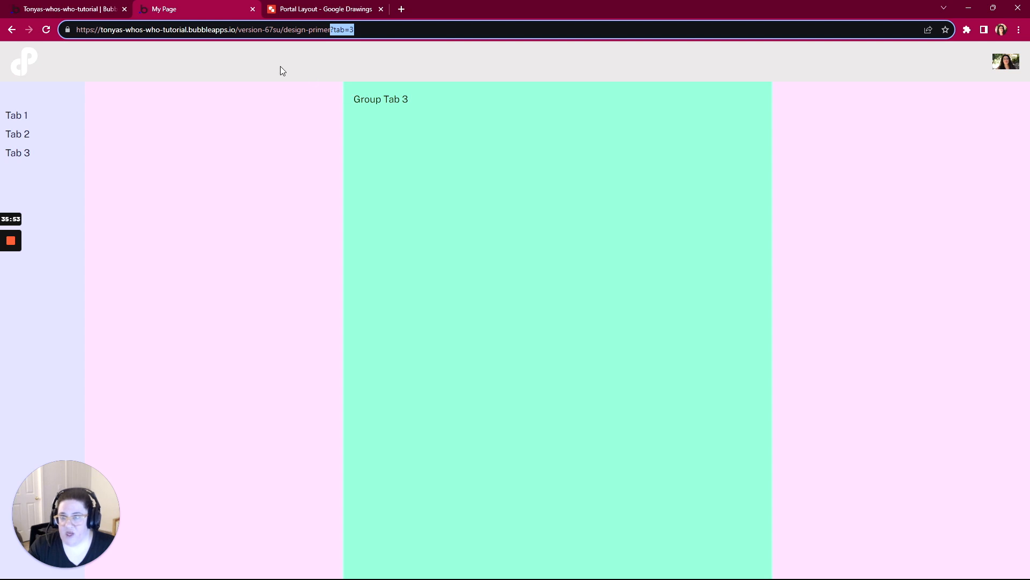
- Back in the Bubble editor, create a workflow event on the design-primer page that runs when the page is loaded
click(98, 10)
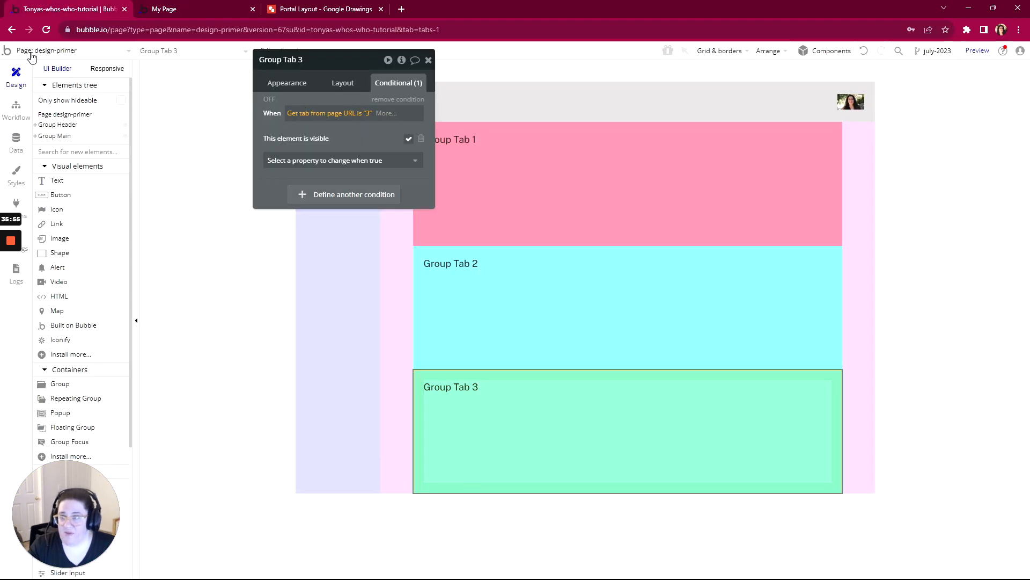
click(16, 110)
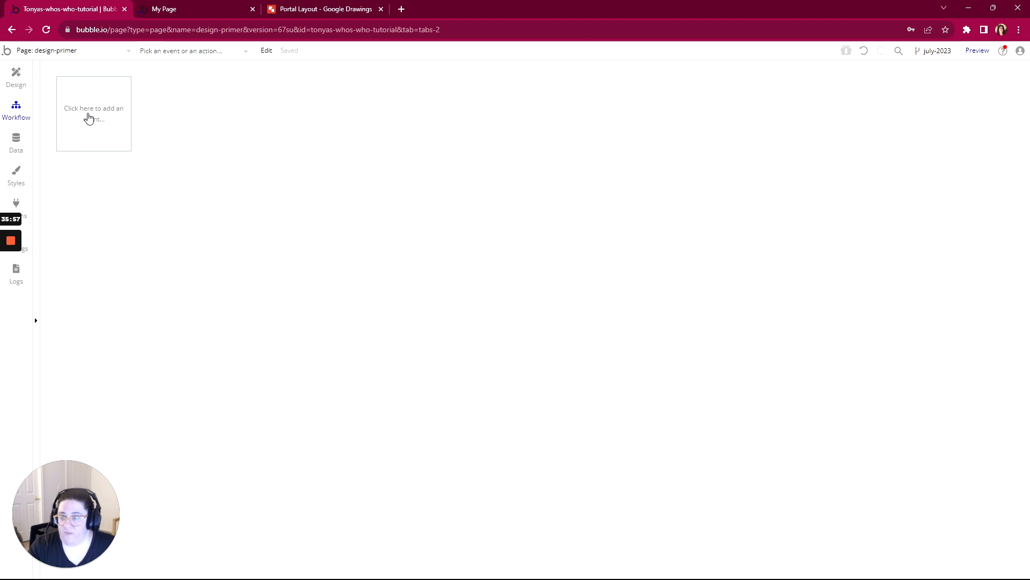
click(88, 117)
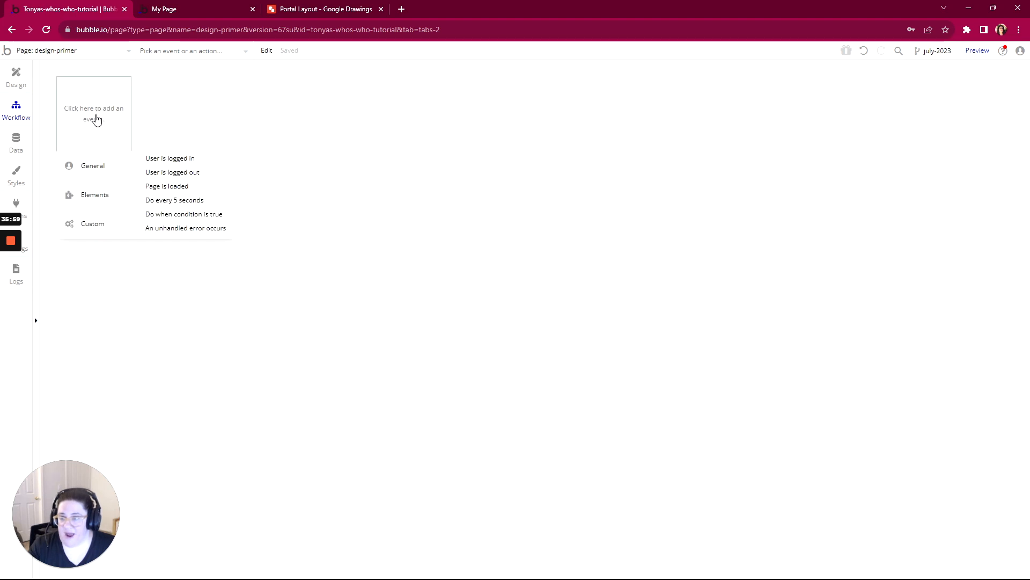
click(165, 187)
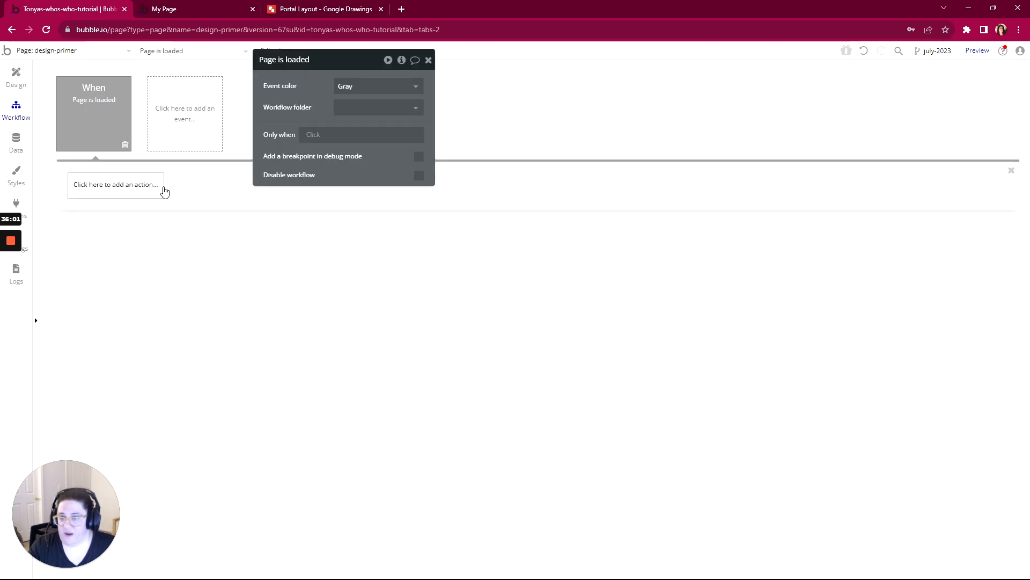
- Add a Go to page action to the Page is loaded workflow with design-primer as its destination
click(107, 194)
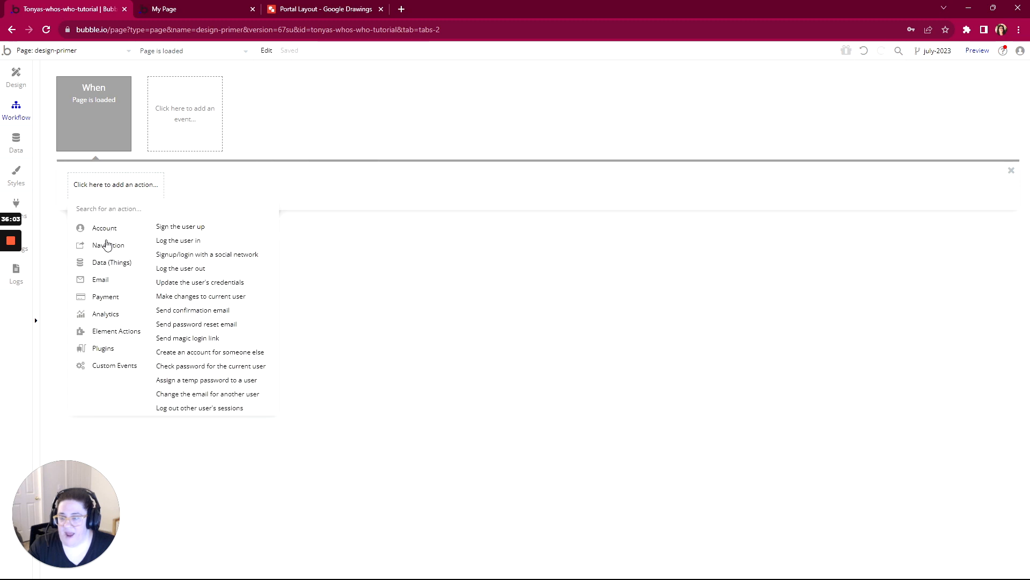
mouse_move(107, 244)
click(168, 227)
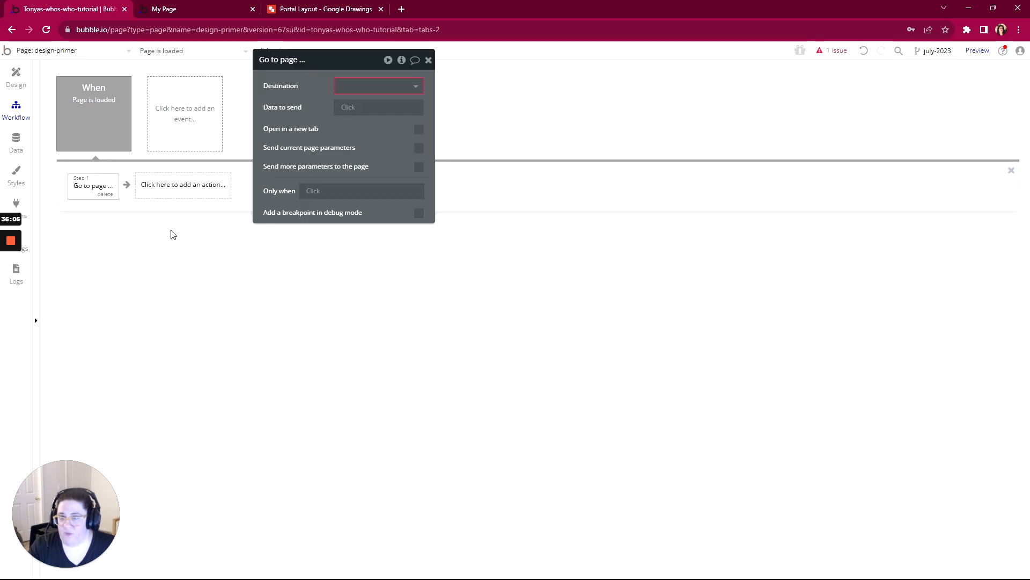
click(356, 89)
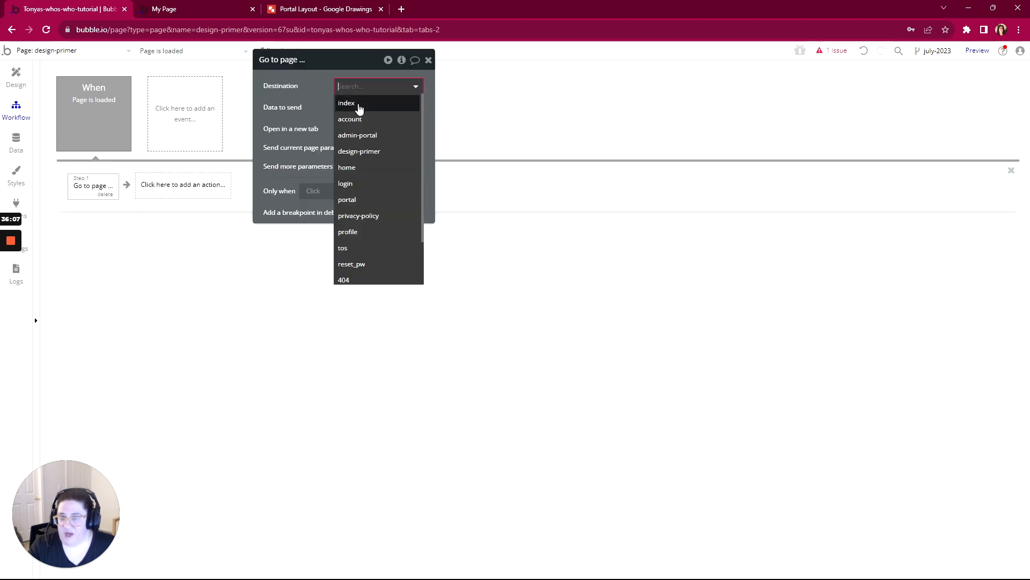
click(357, 153)
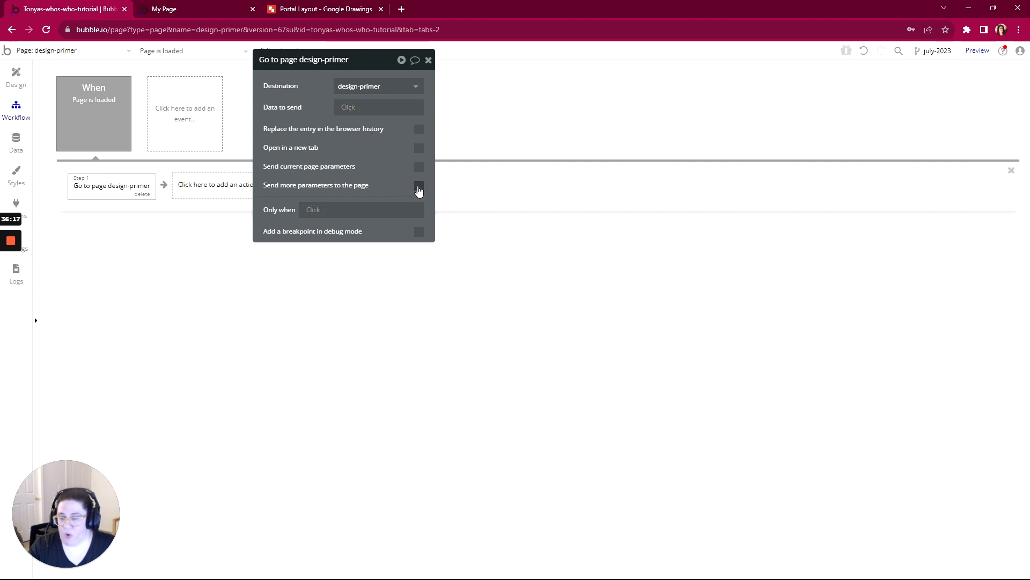
- Make the Go to page action send an additional URL parameter with the key tab and the value 1
click(419, 186)
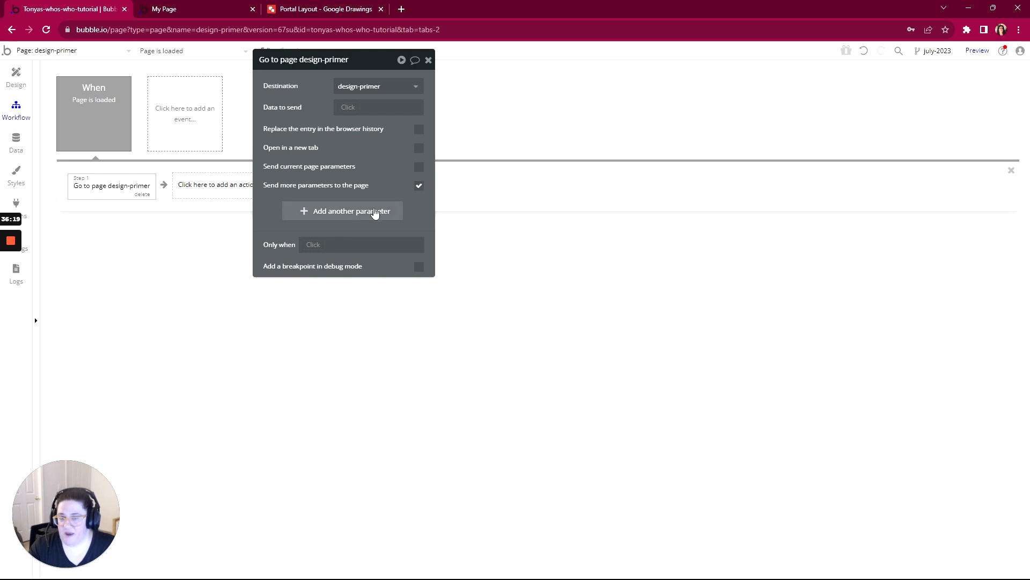
click(354, 211)
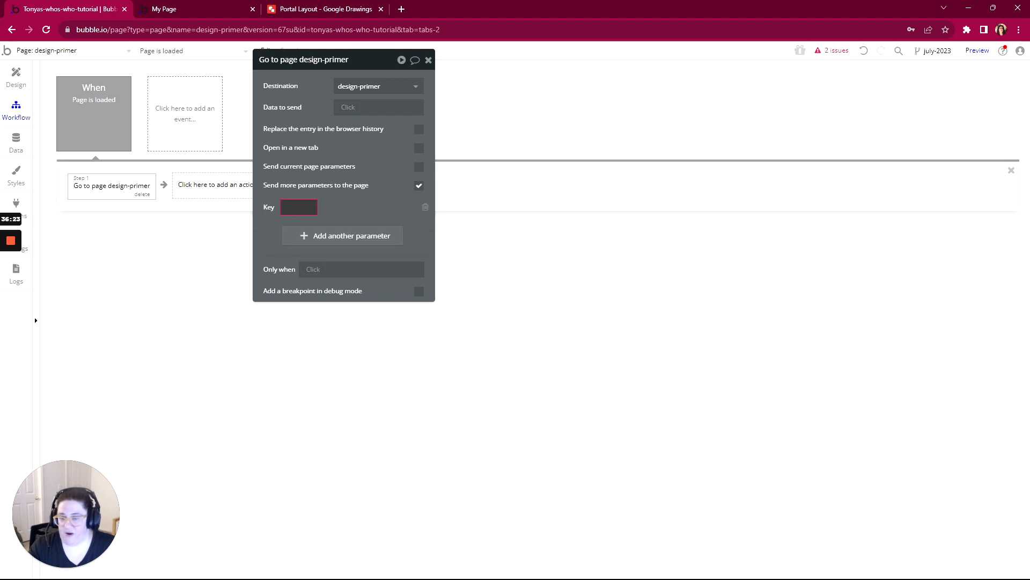
text(tab)
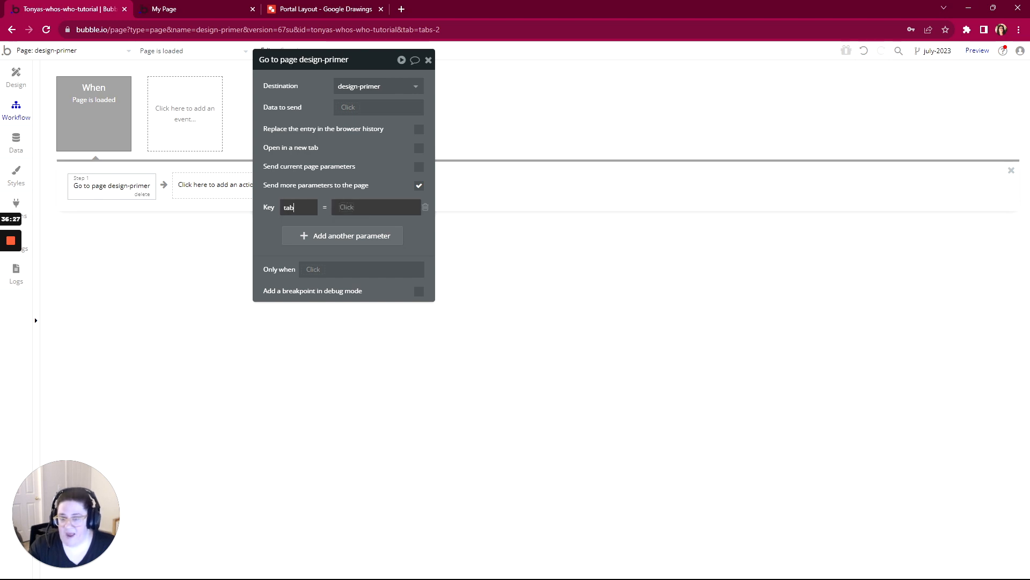
click(346, 209)
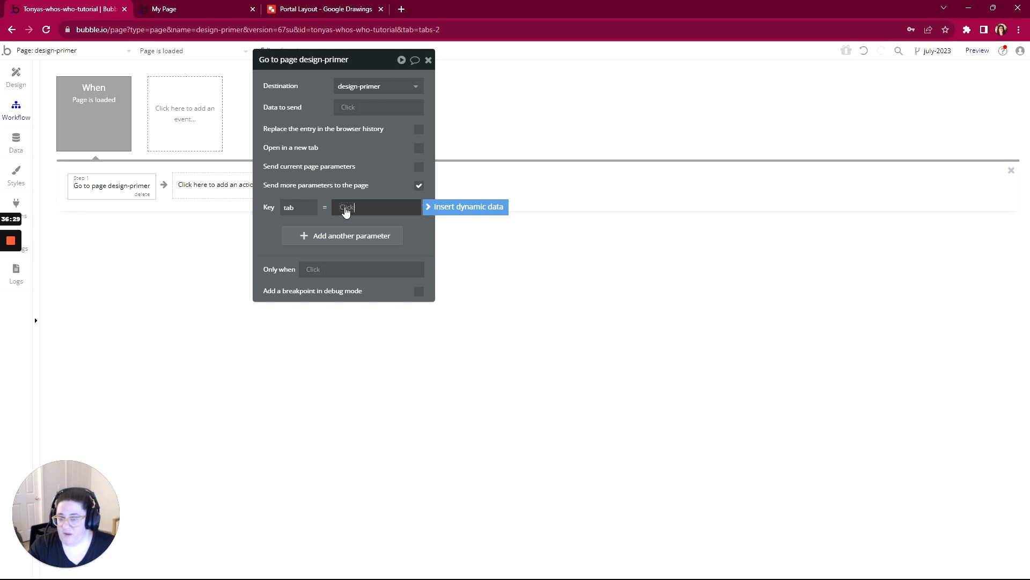
click(345, 210)
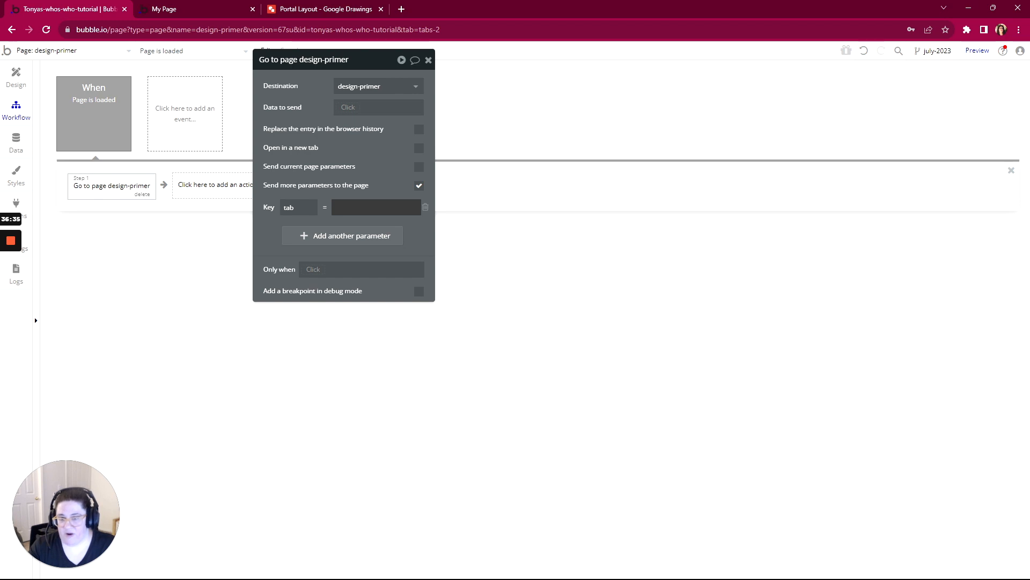
click(346, 209)
text(1)
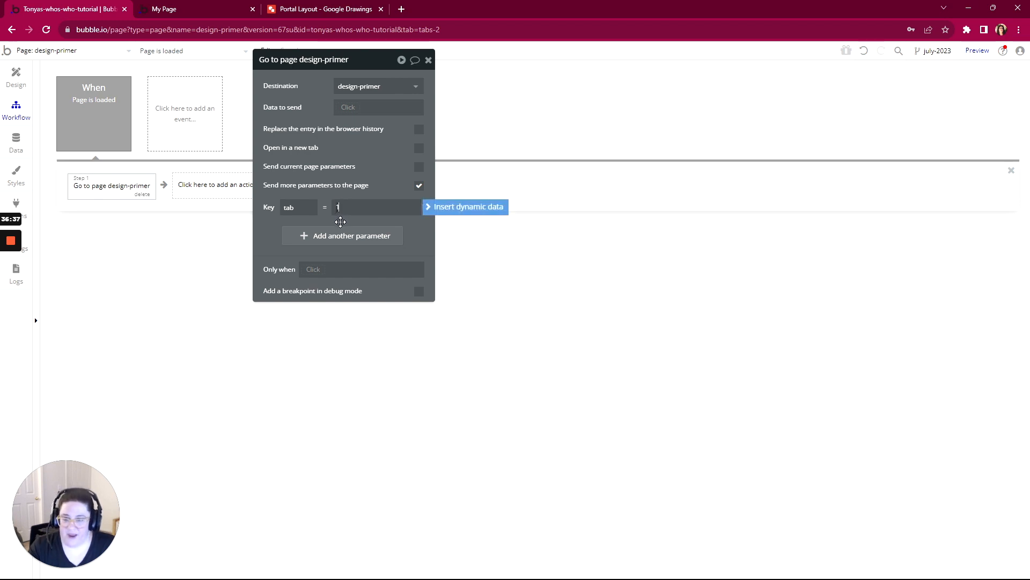
click(267, 224)
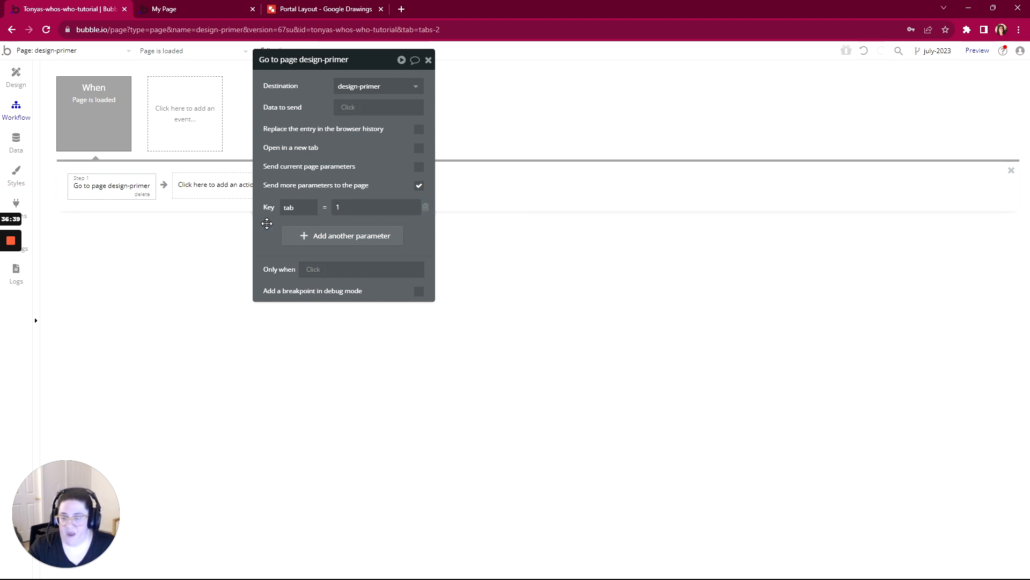
- Restrict the Go to page action to run only when the tab parameter from the page URL is empty
click(307, 277)
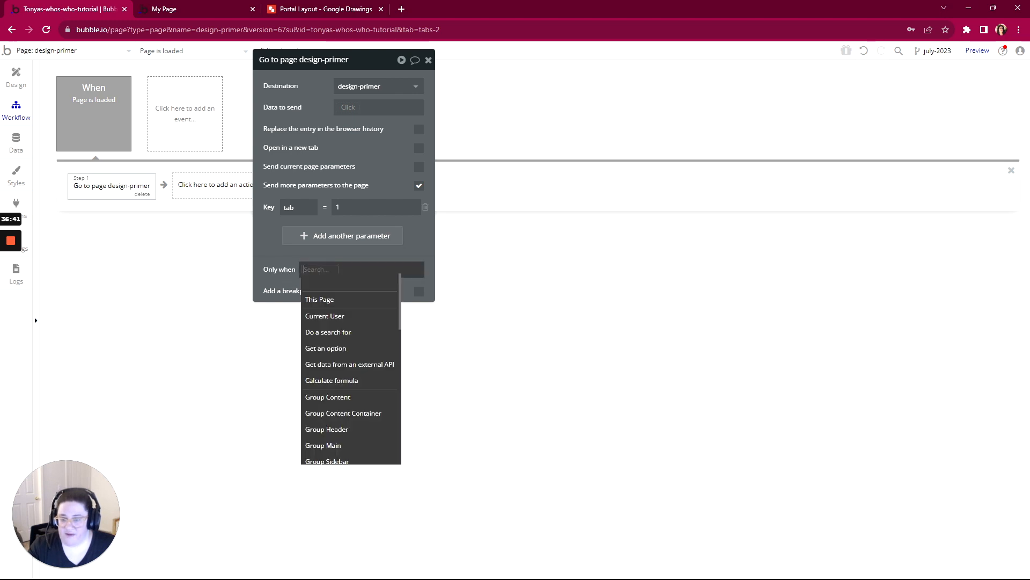
text(get)
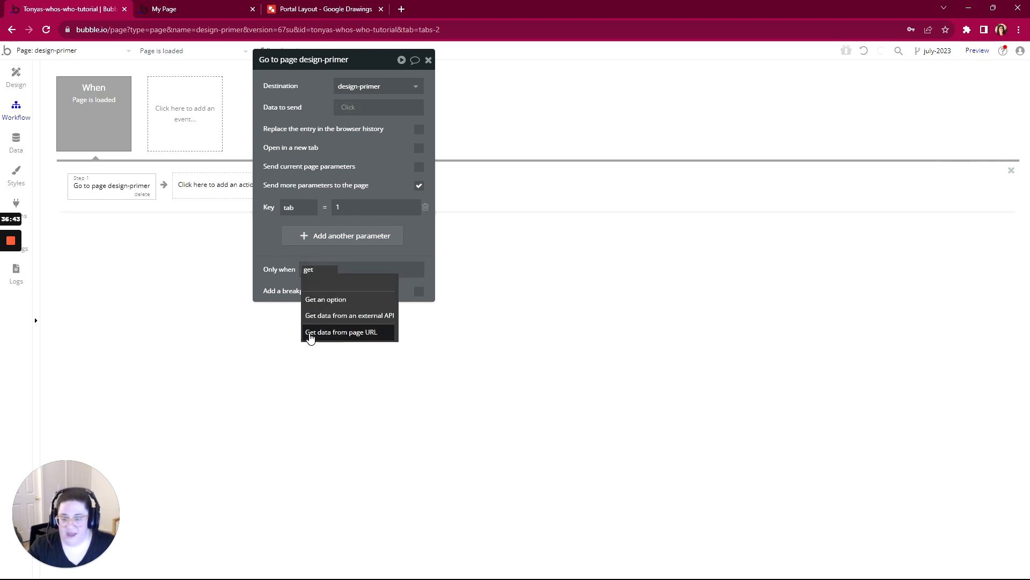
click(311, 330)
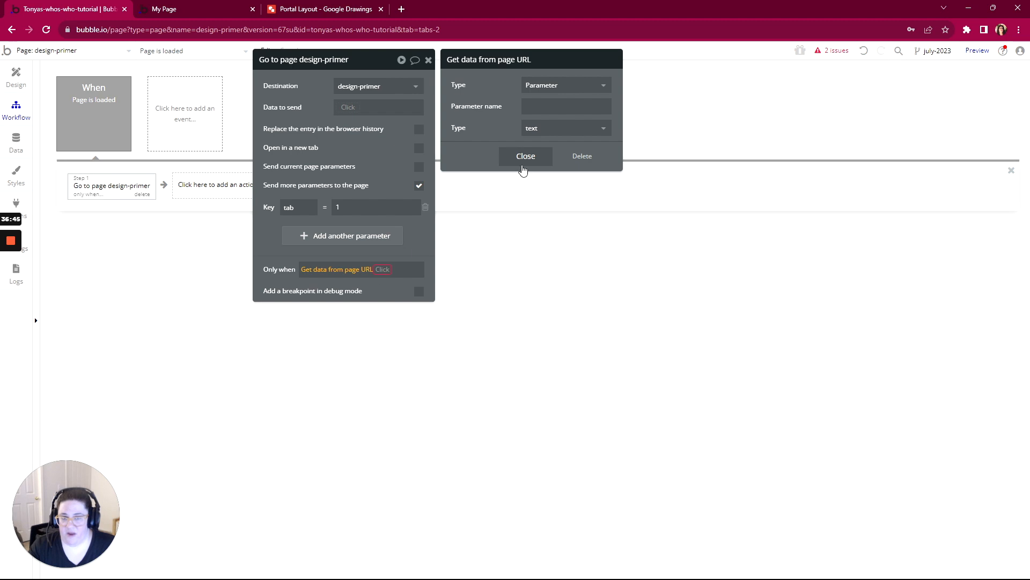
click(534, 106)
text(tab)
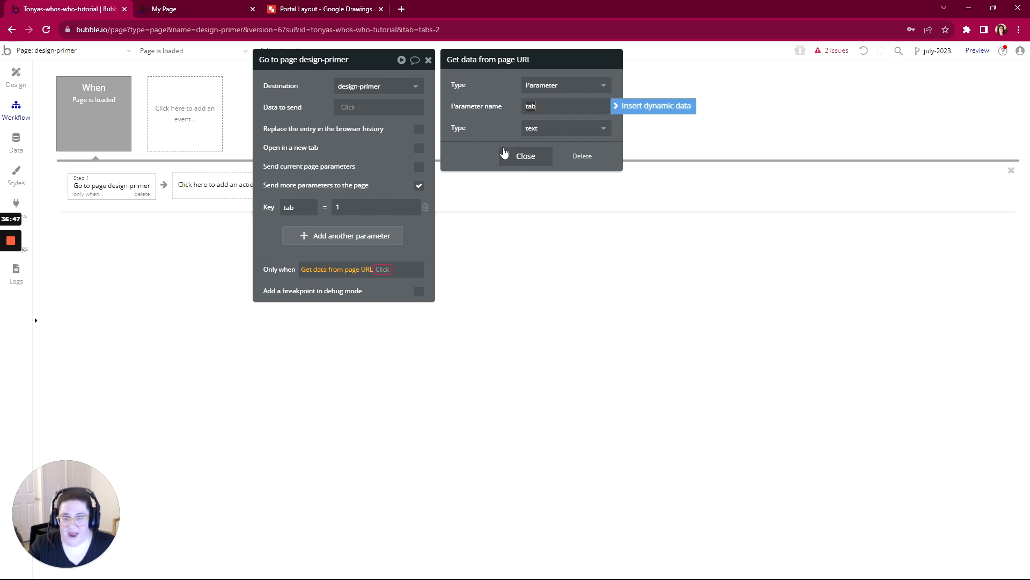
click(382, 270)
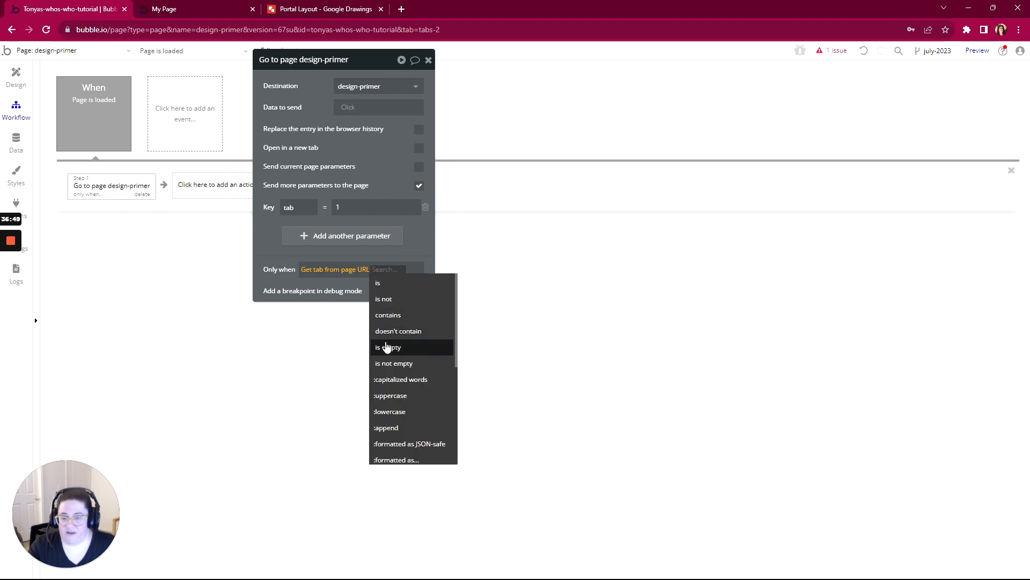
click(388, 347)
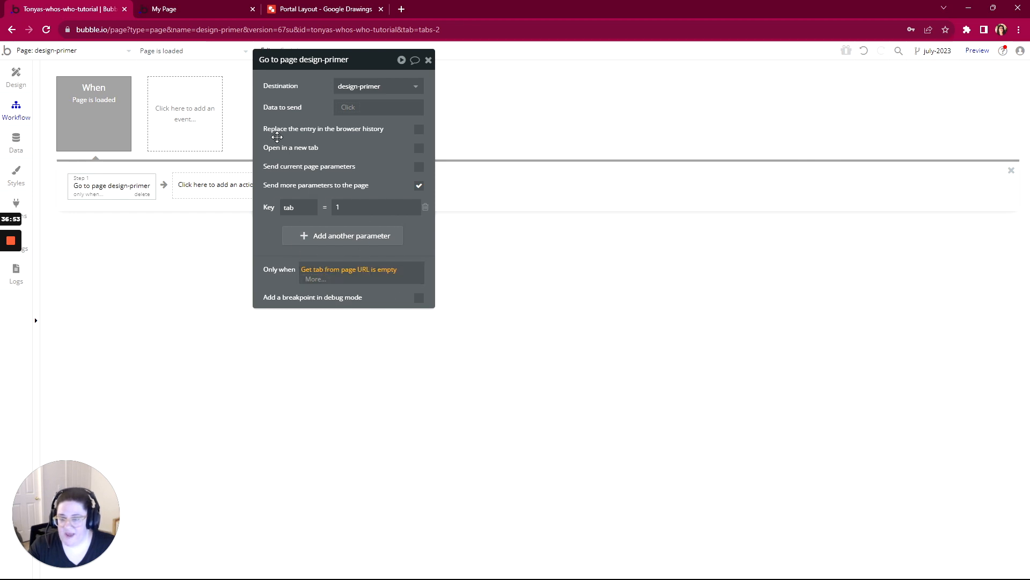
click(294, 254)
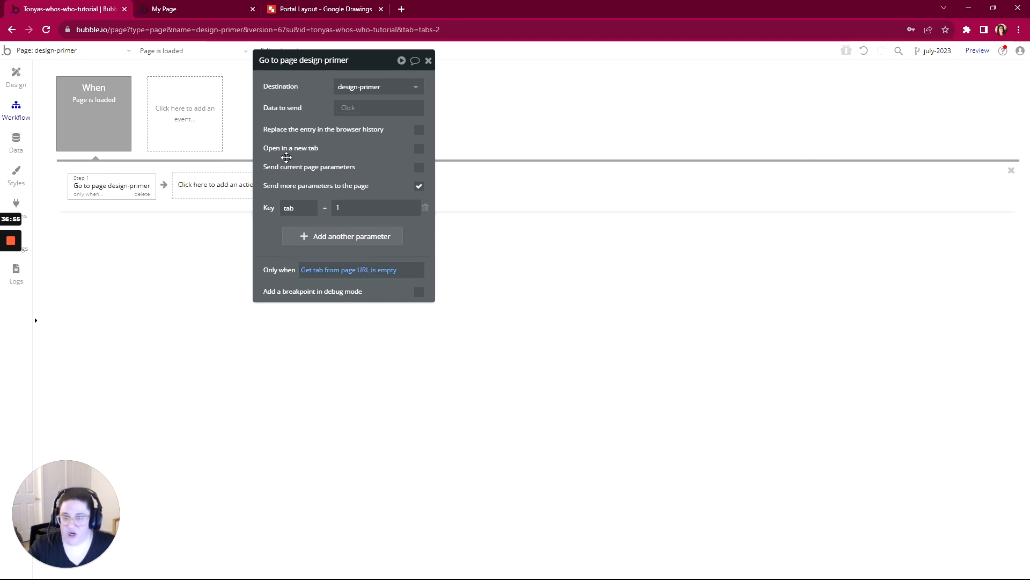
drag(366, 65, 456, 197)
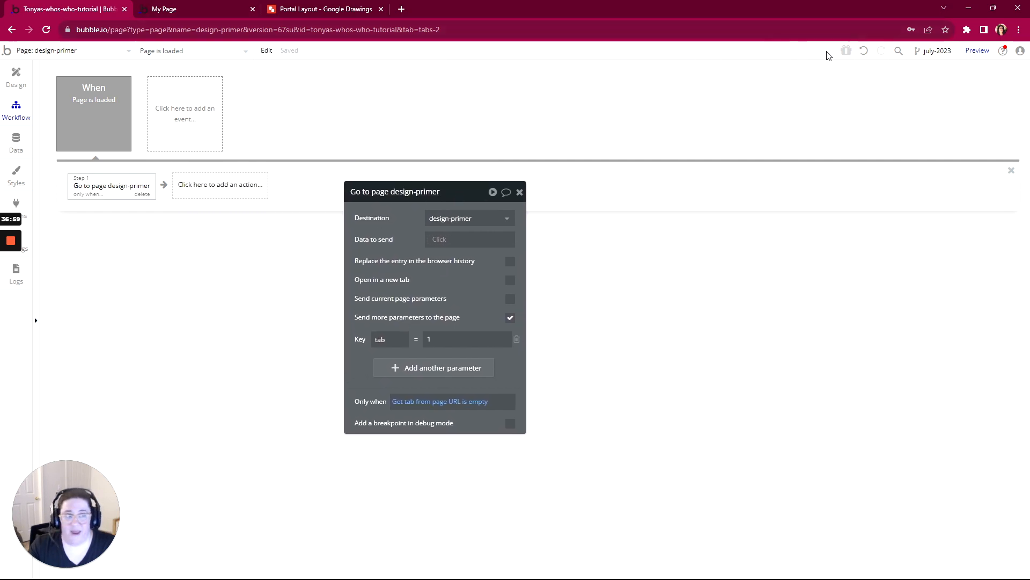
- Preview the design-primer page and inspect the parameters in its URL, comparing them with the editor's workflow
click(977, 51)
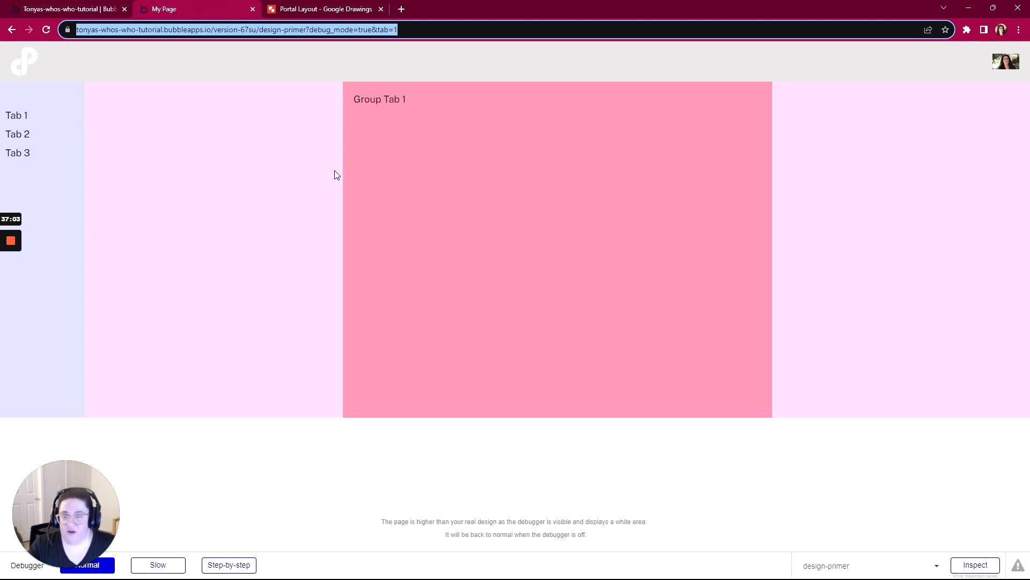
click(423, 29)
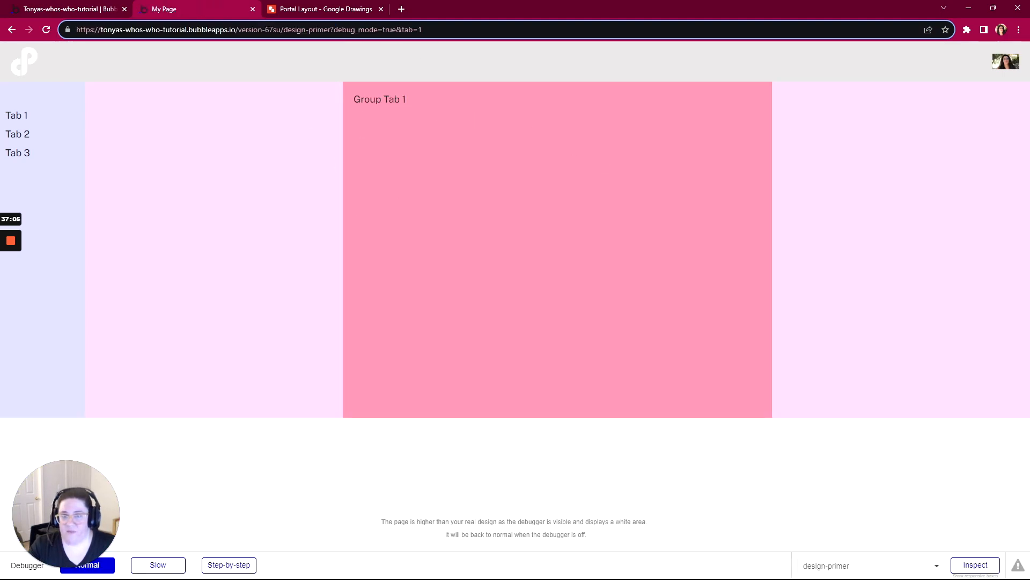
double_click(399, 29)
click(100, 11)
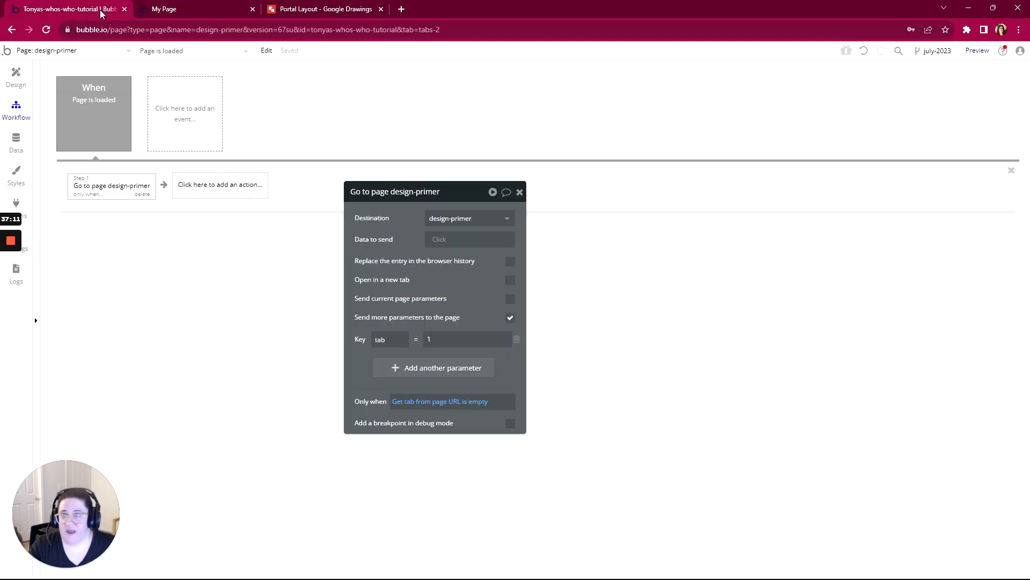
click(976, 50)
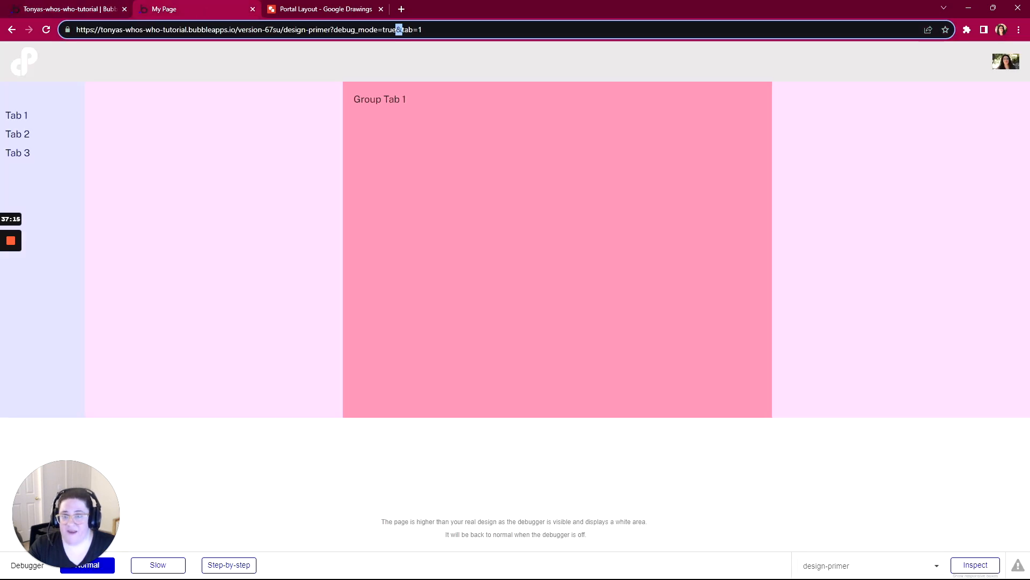
- Remove debug_mode=true& from the preview page's URL and load the page with only ?tab=1
click(403, 33)
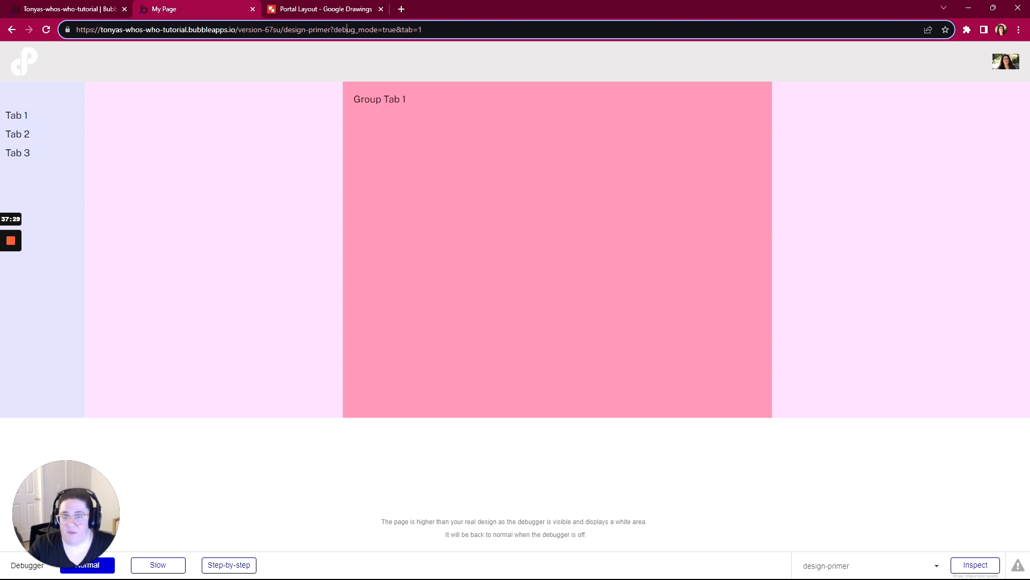
drag(392, 30, 334, 30)
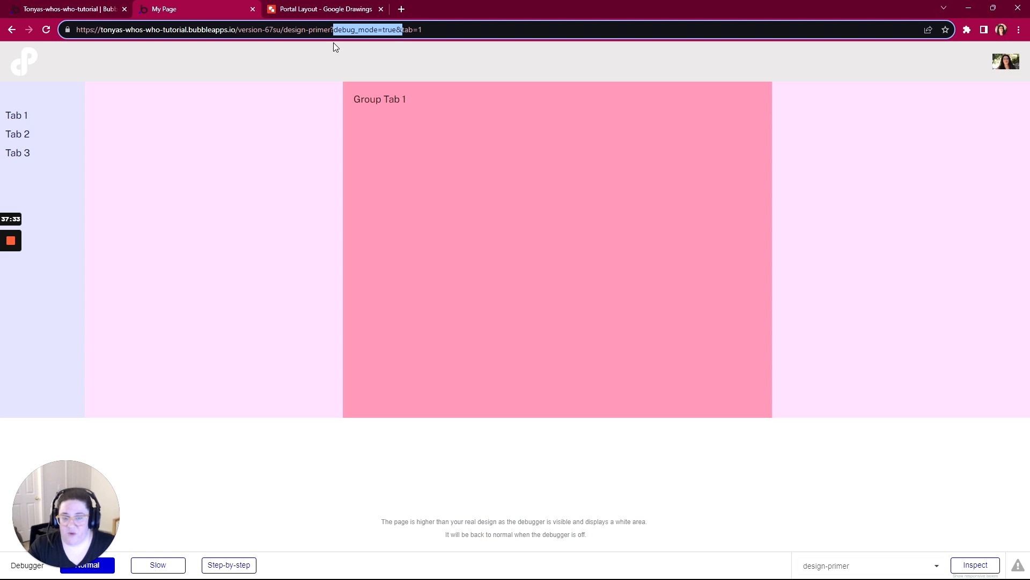
key(BackSpace)
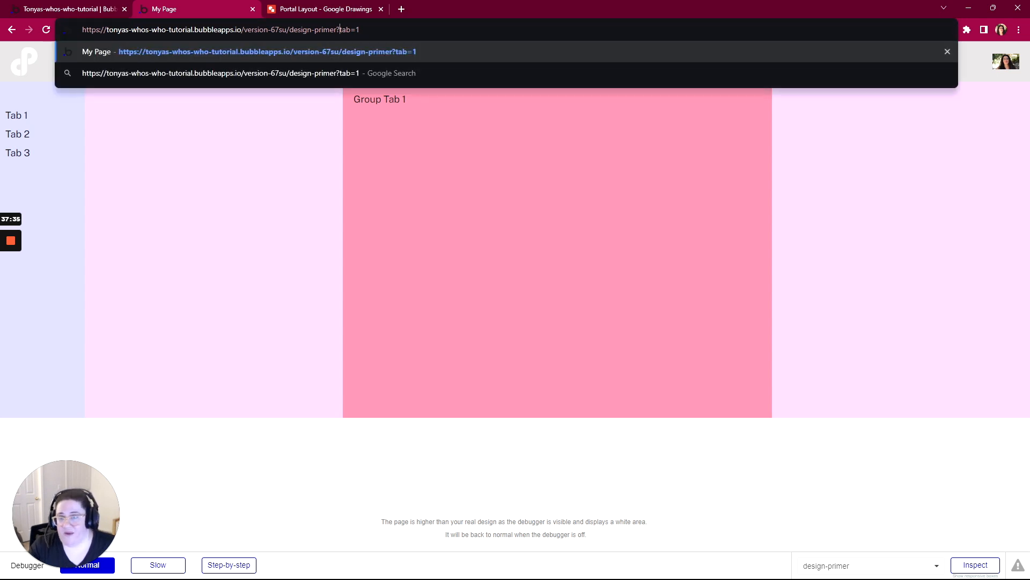
key(Return)
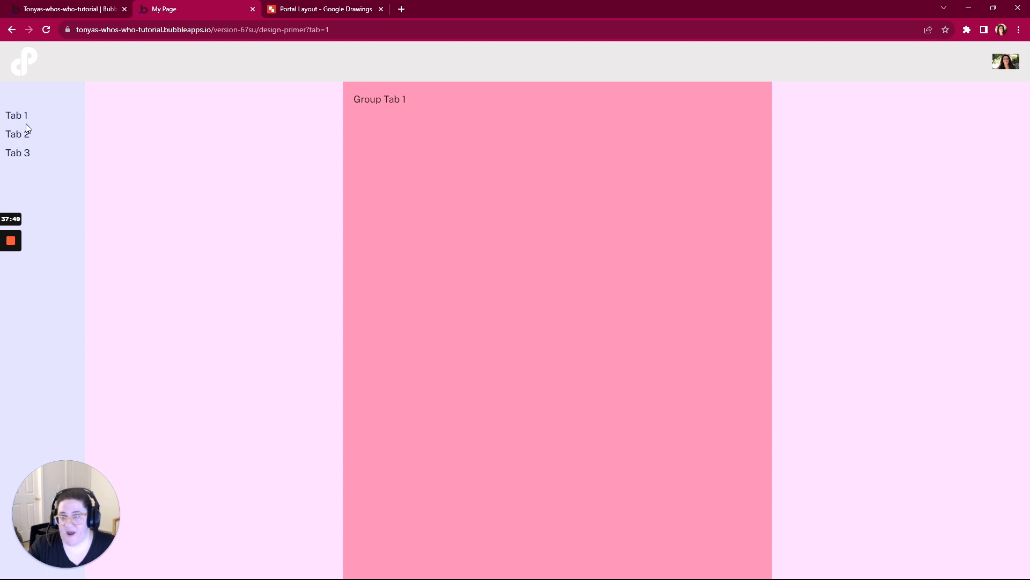
- Back in the Bubble editor's design view, add a click workflow to the sidebar's Text Tab 1 element
click(86, 8)
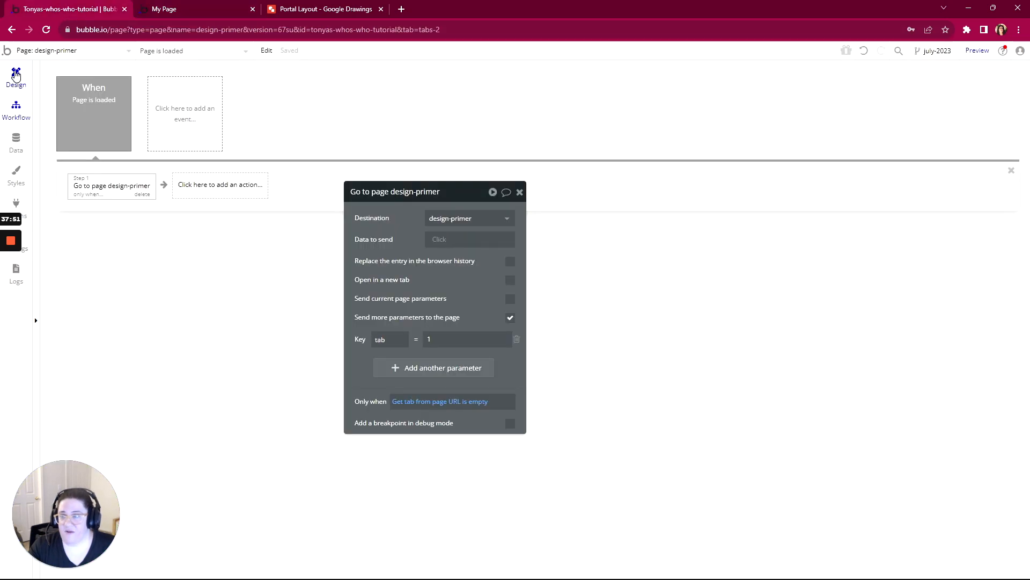
click(16, 75)
click(319, 156)
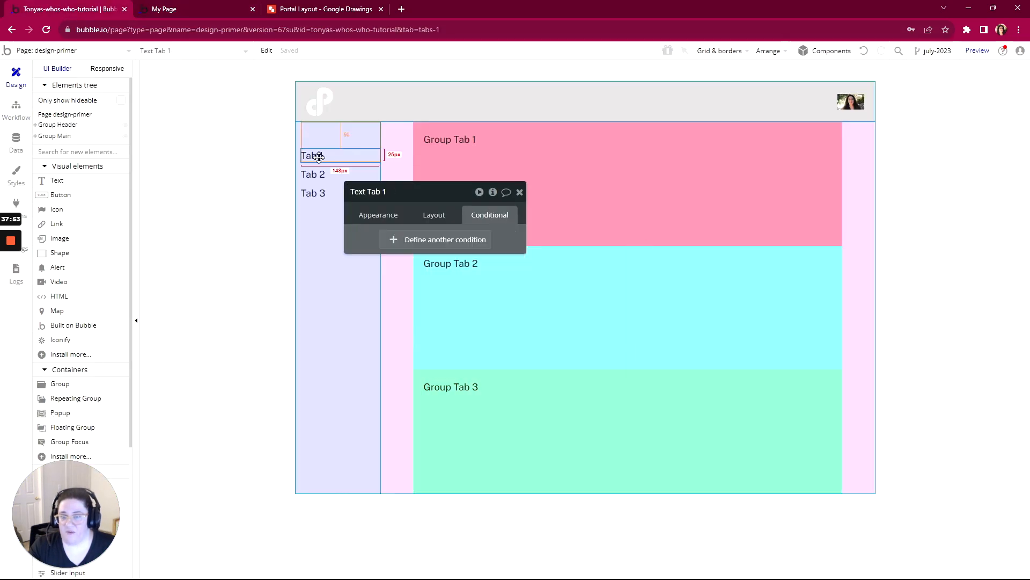
click(378, 215)
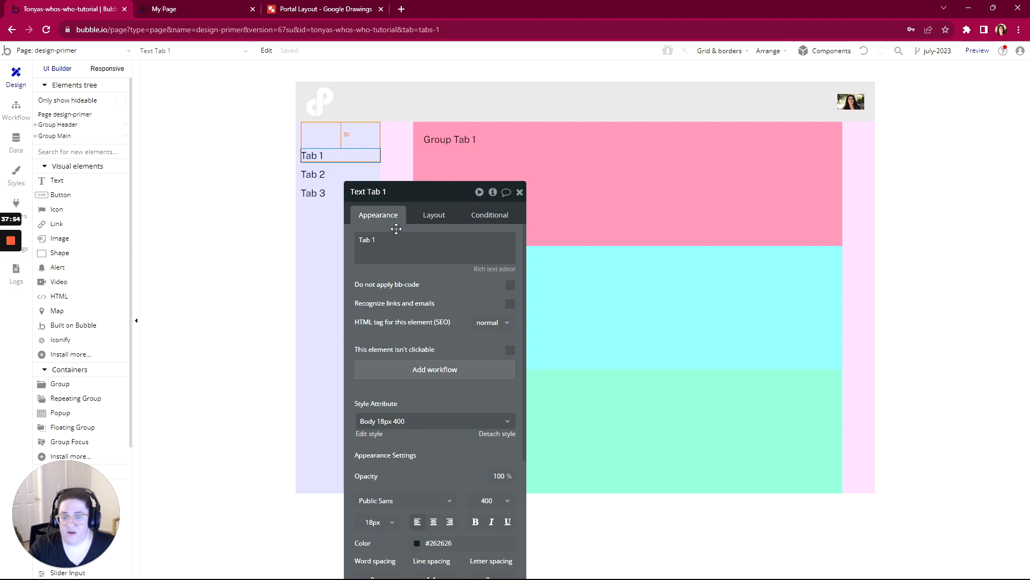
click(427, 378)
- Add a Go to page action to the Text Tab 1 click workflow with design-primer as its destination
click(105, 188)
mouse_move(107, 250)
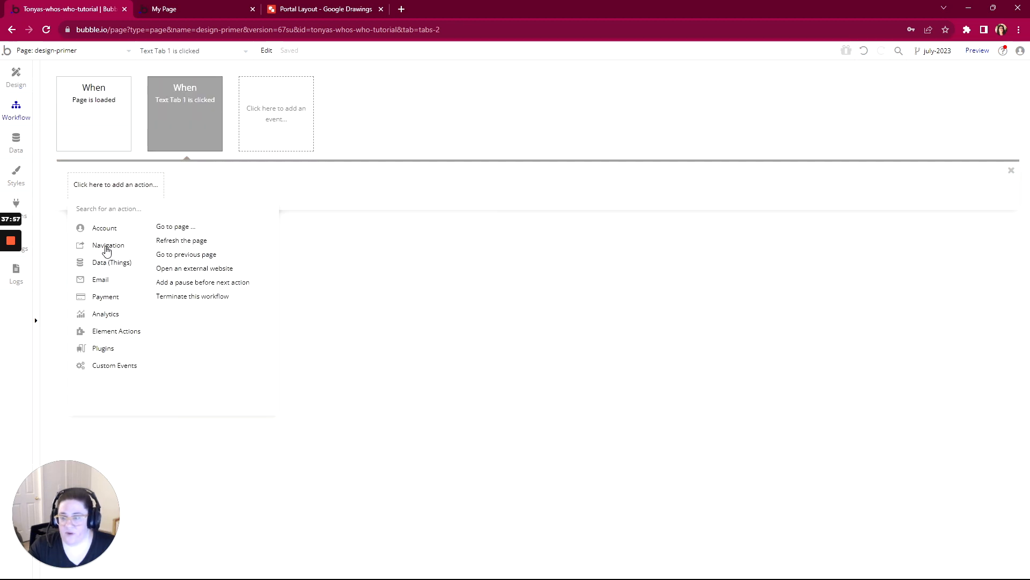
click(161, 228)
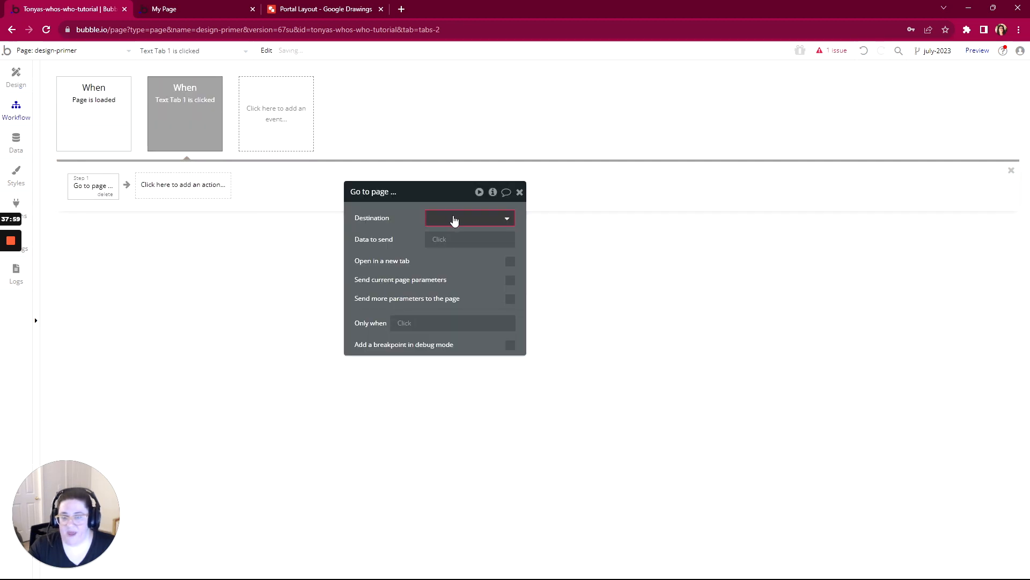
click(453, 218)
click(446, 285)
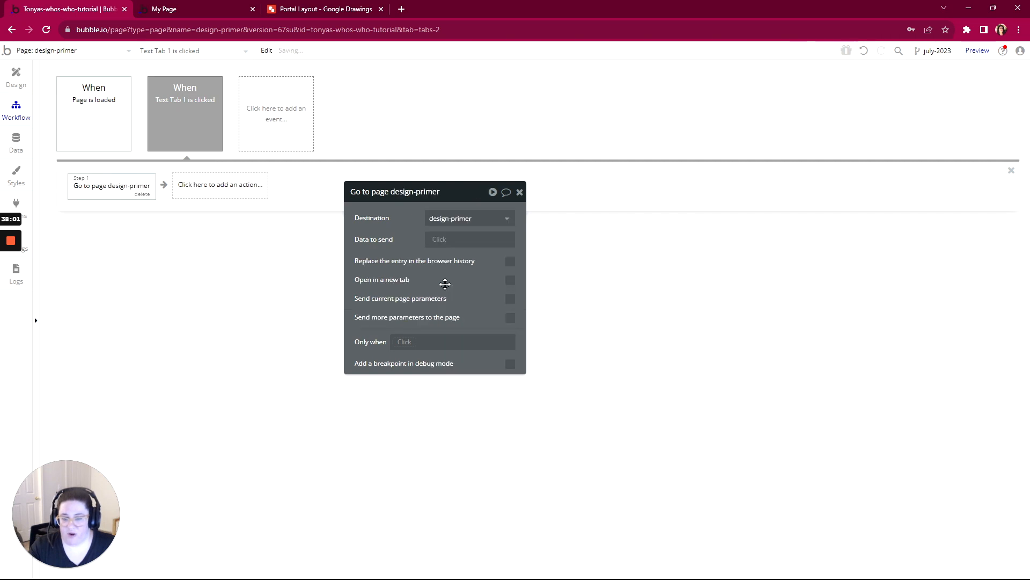
- Make the Text Tab 1 workflow's Go to page action send an additional parameter with key tab and value 1
click(511, 317)
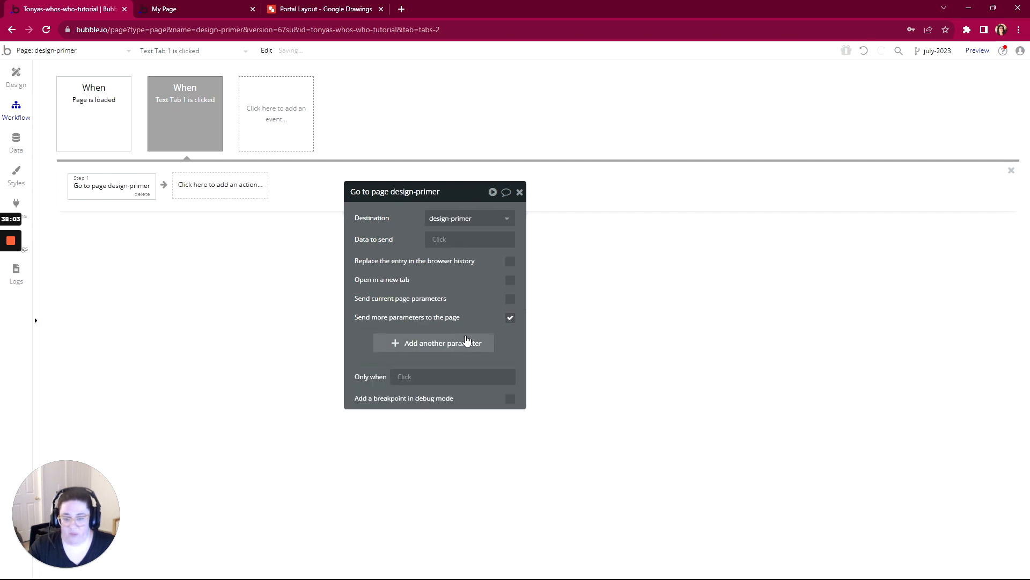
text(tab)
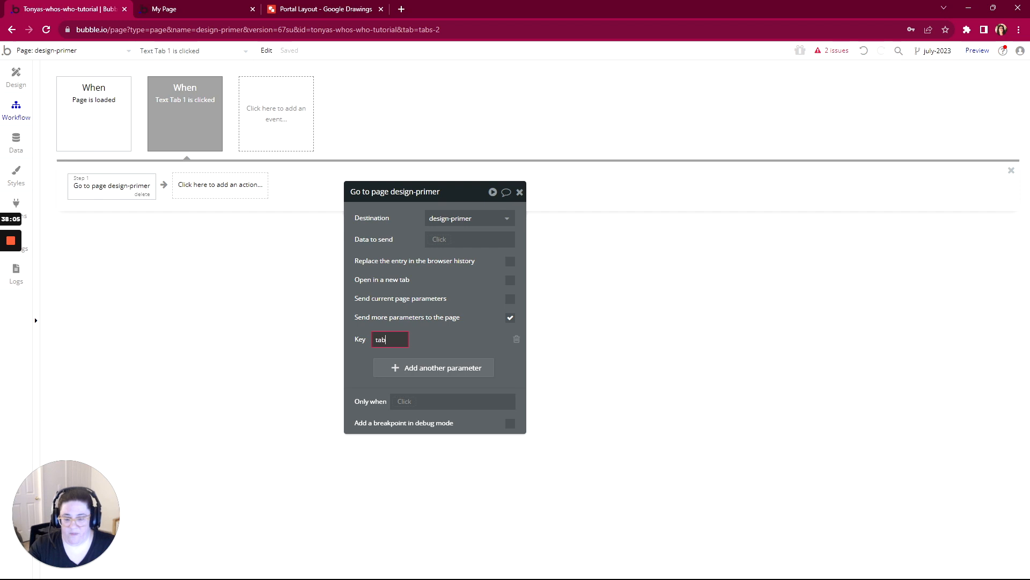
click(435, 340)
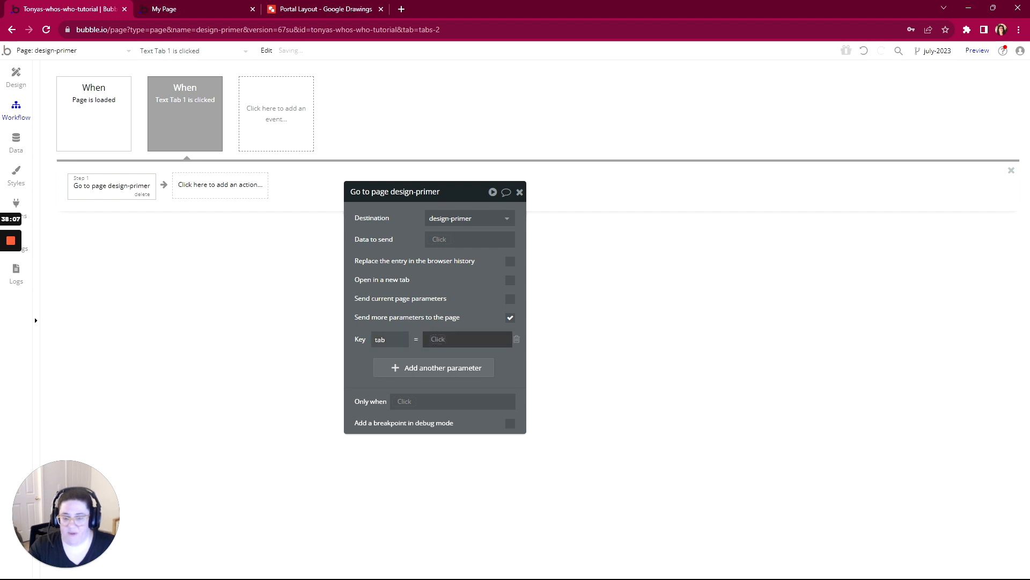
text(1)
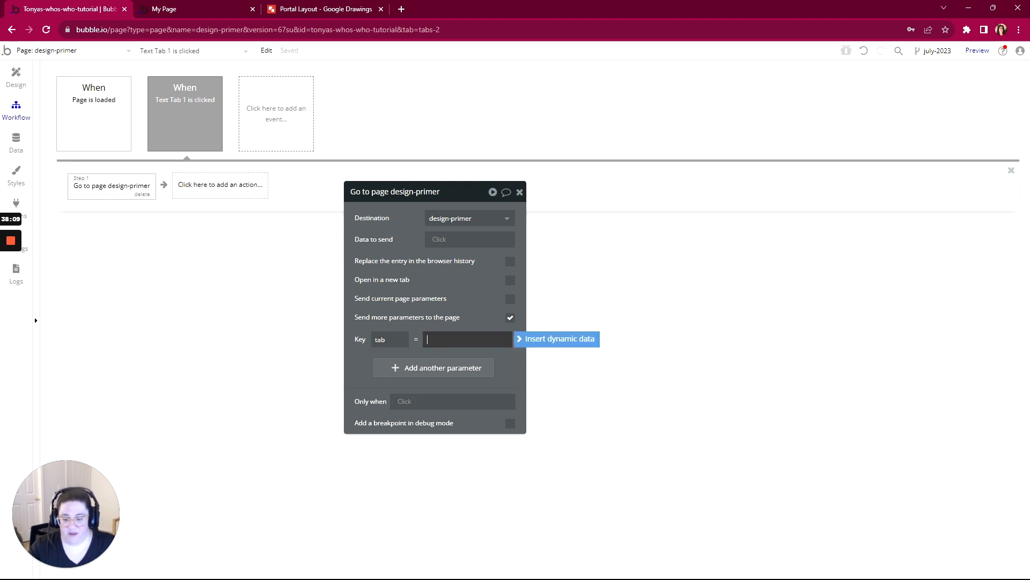
click(356, 362)
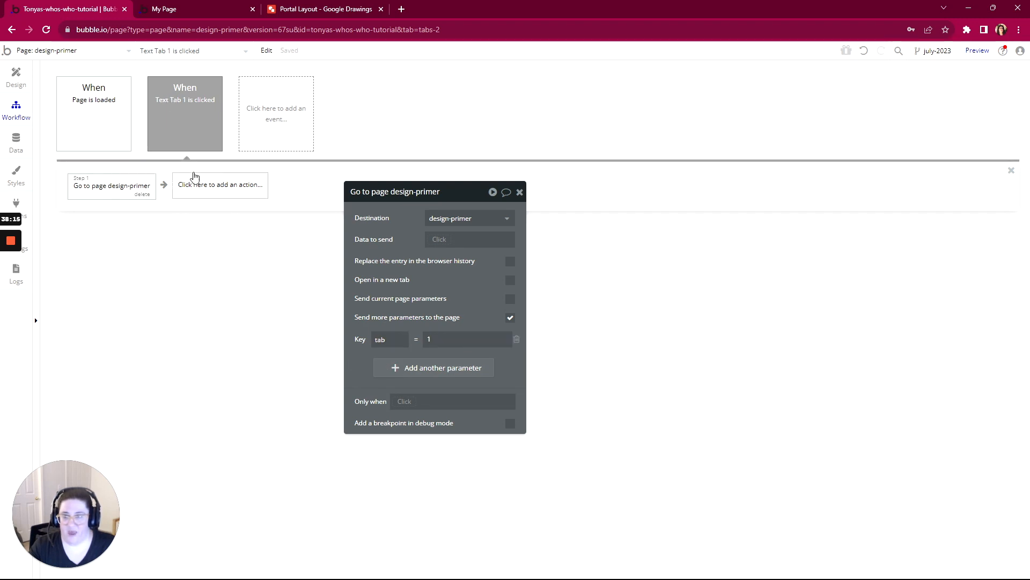
- Duplicate the Text Tab 1 is clicked workflow event by copying and pasting it
click(193, 132)
right_click(193, 131)
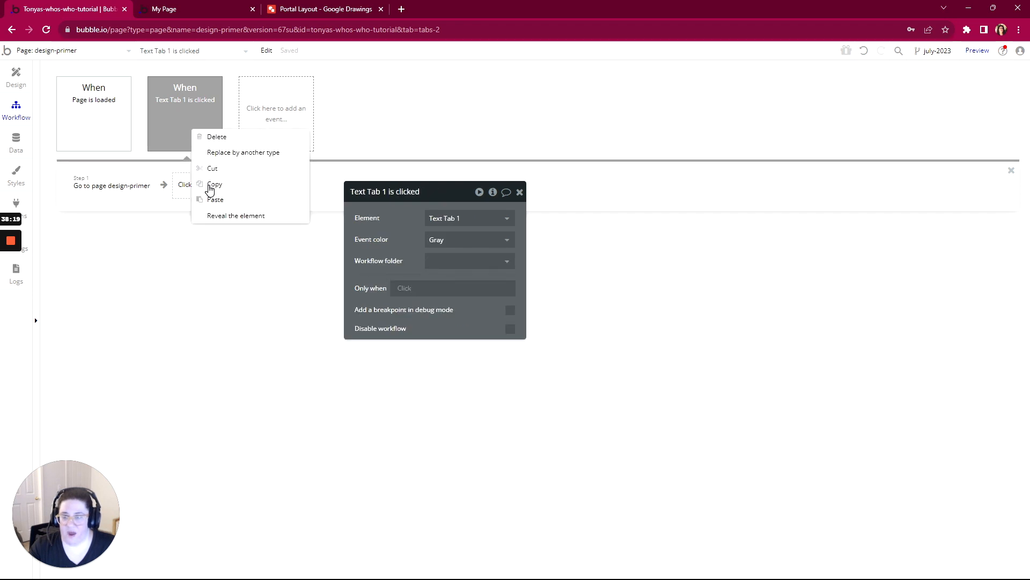
click(209, 189)
right_click(196, 133)
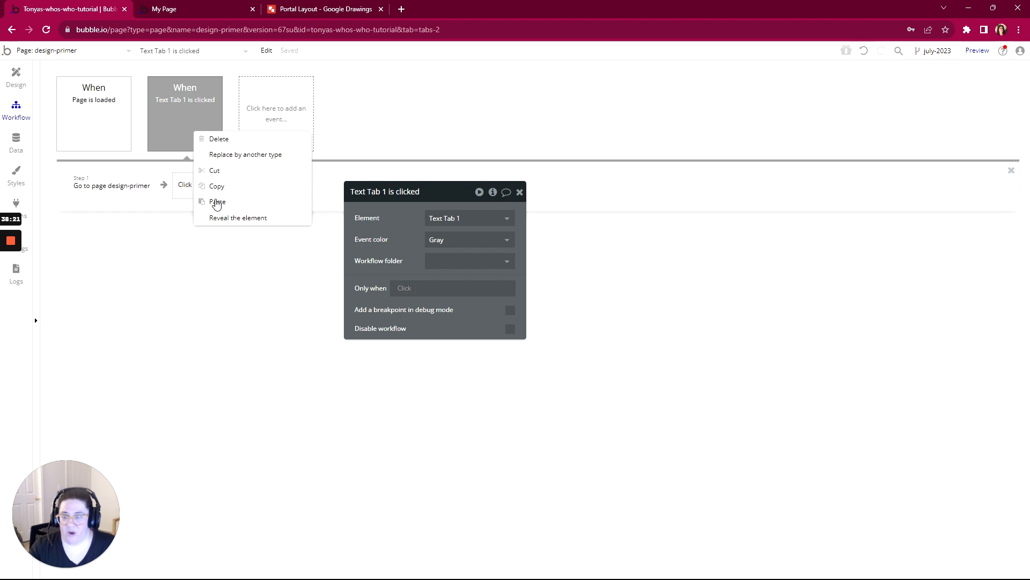
click(217, 202)
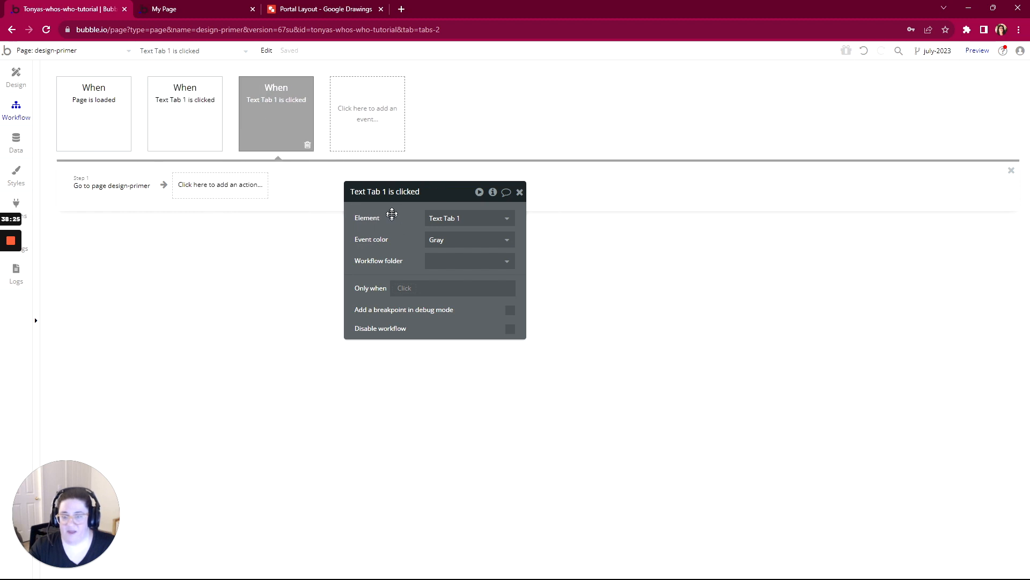
- Change the duplicated workflow's trigger element to Text Tab 2
click(443, 220)
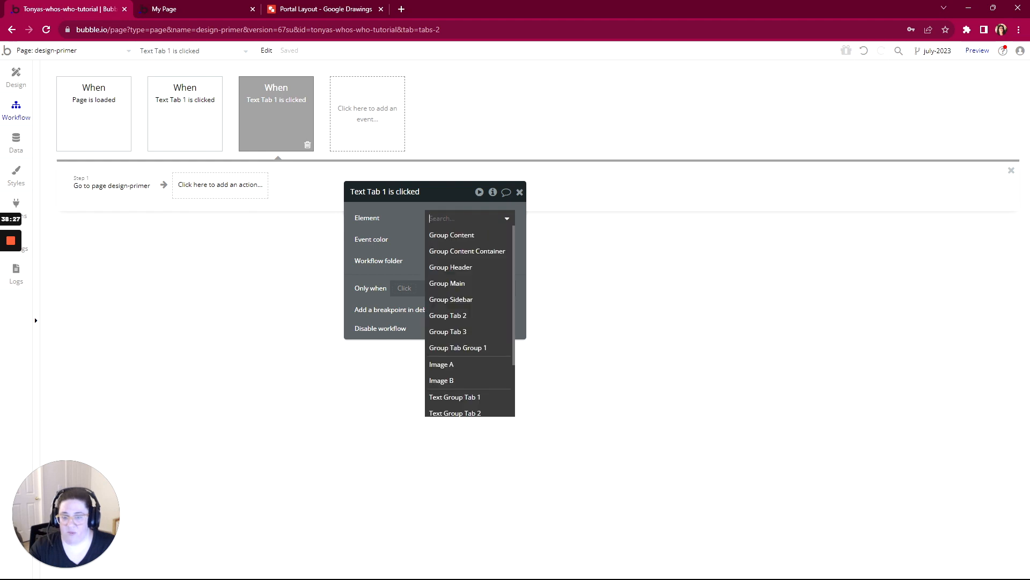
scroll(454, 343, down, 2)
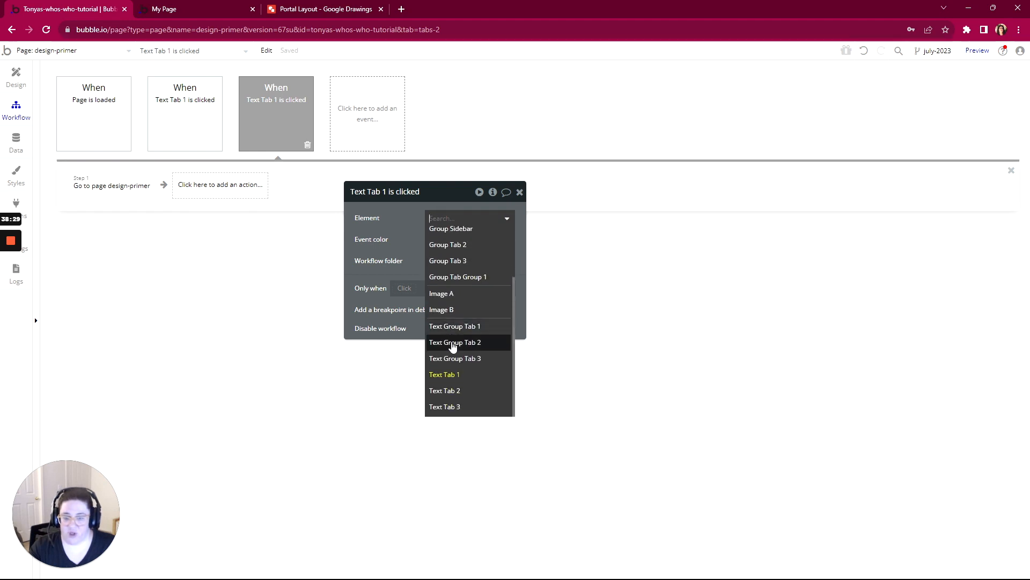
click(454, 391)
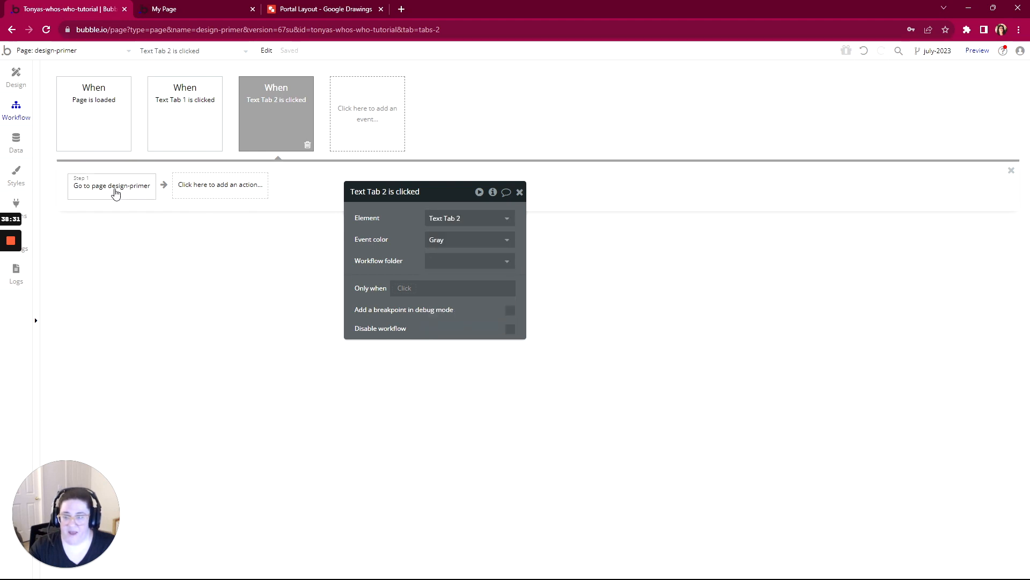
- Set the tab parameter's value to 2 in the Text Tab 2 workflow's Go to page action
click(109, 188)
key(Tab)
key(Tab)
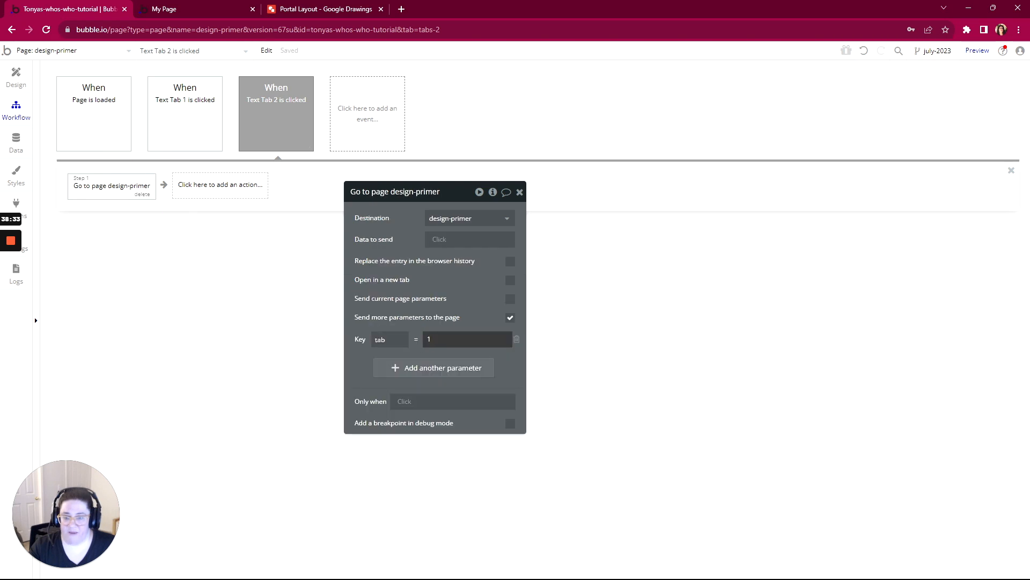
text(2)
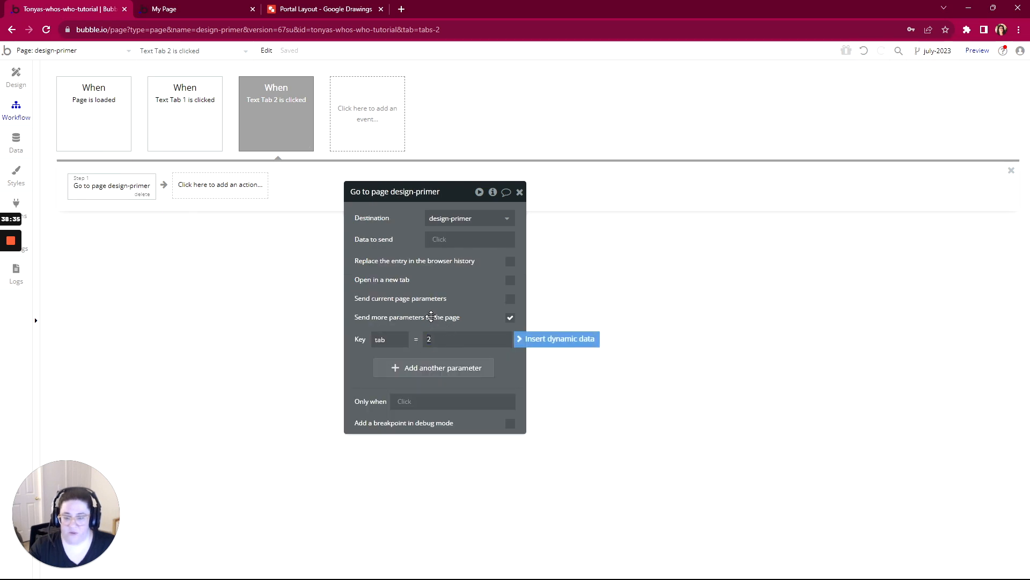
- Paste another copy of the Text Tab 1 workflow event and set its trigger element to Text Tab 3
click(425, 327)
right_click(290, 127)
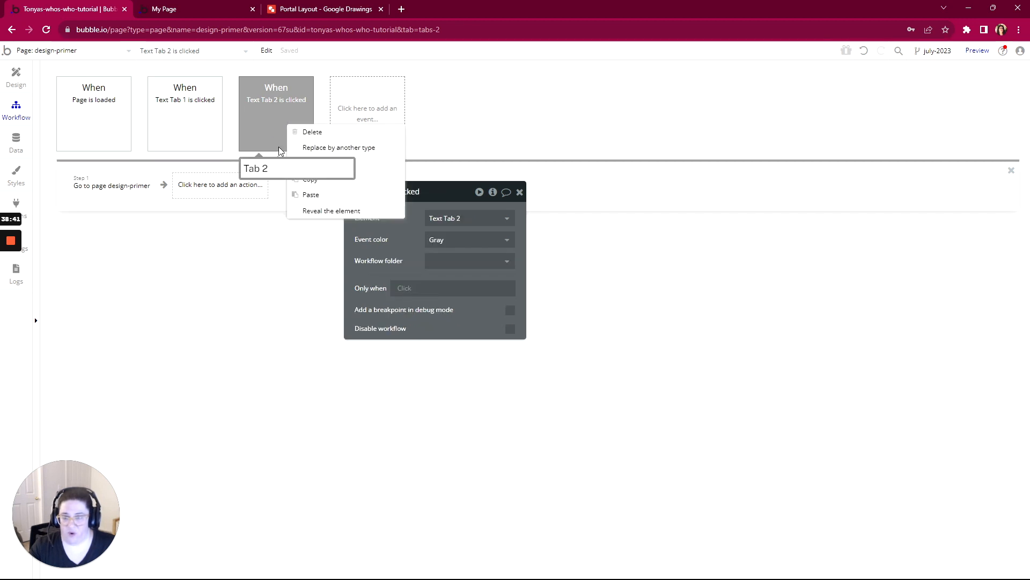
click(307, 195)
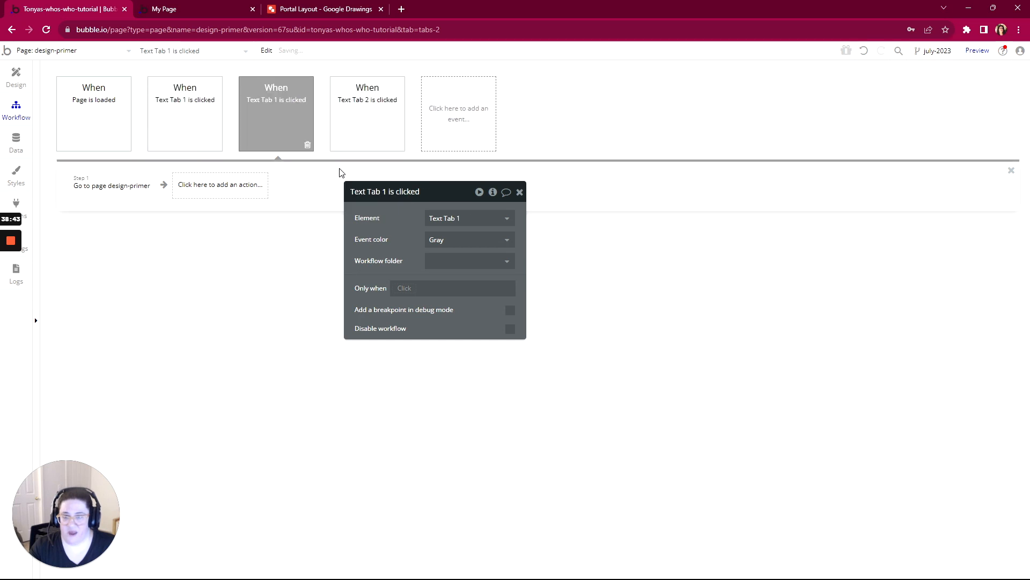
click(440, 222)
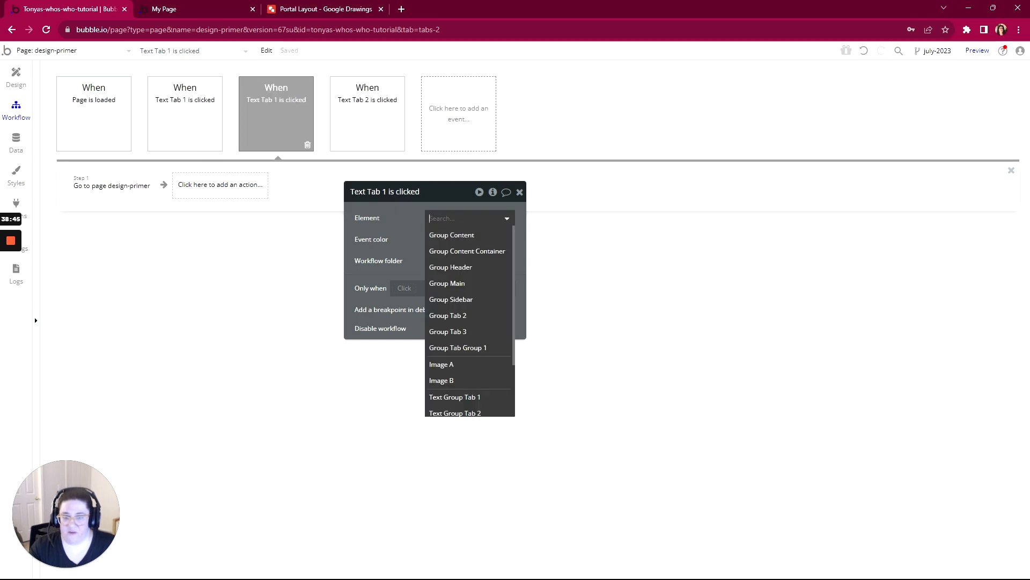
scroll(461, 322, down, 3)
click(454, 413)
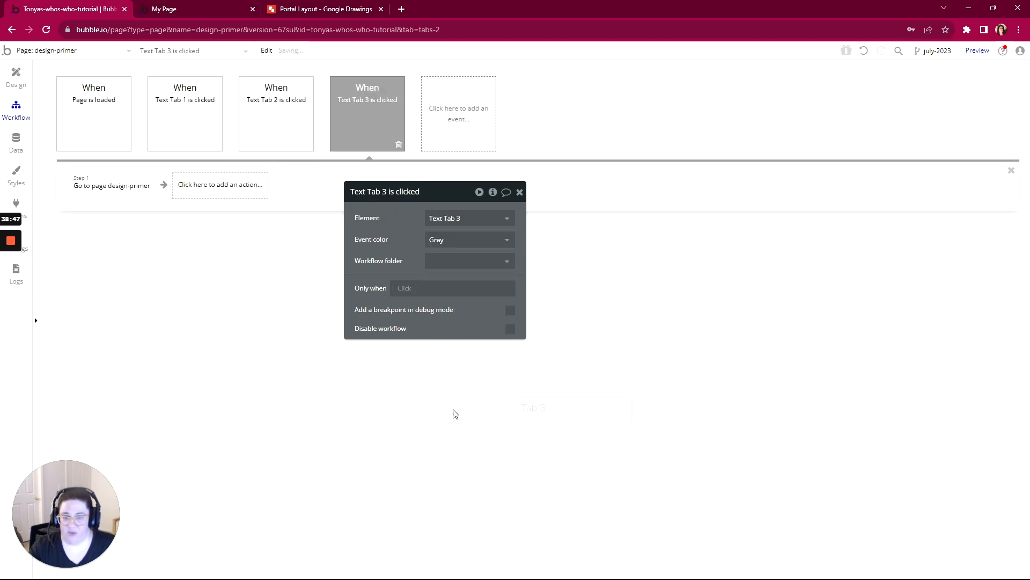
- Set the tab parameter's value to 3 in the Text Tab 3 workflow's Go to page action
click(112, 194)
double_click(429, 339)
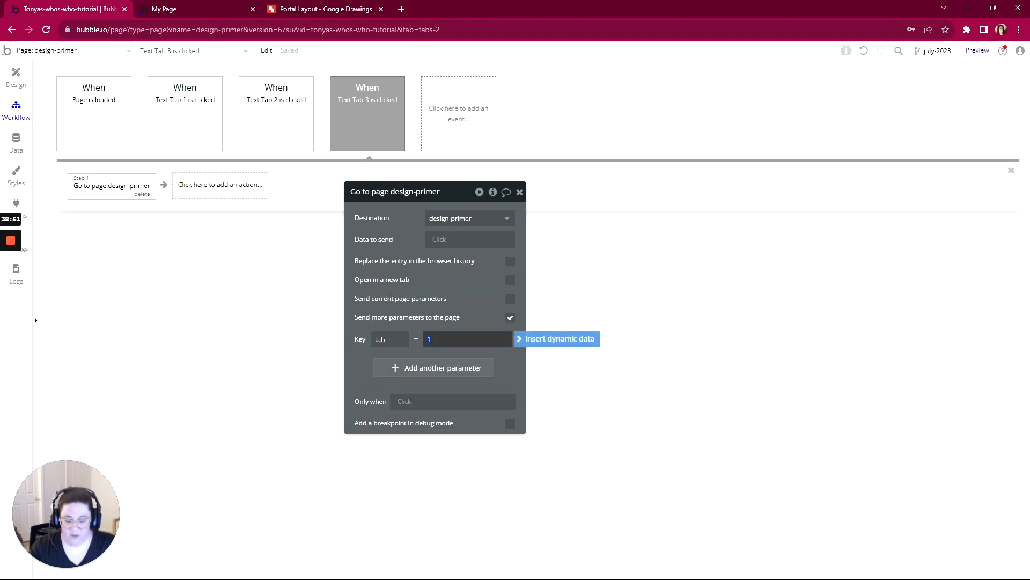
text(3)
click(452, 304)
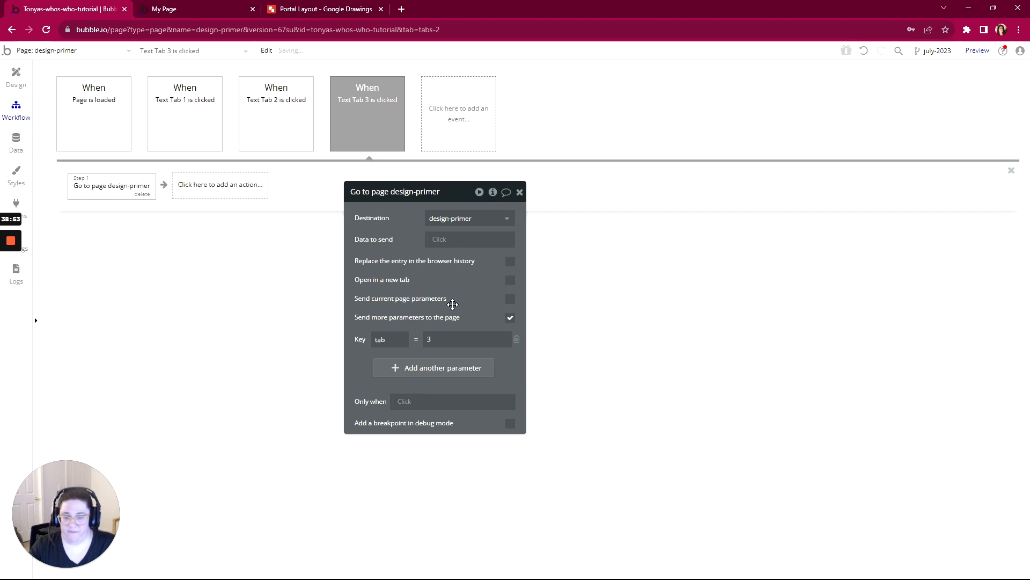
- Test the sidebar tabs on the My Page preview to check that they switch the displayed group
click(202, 7)
click(370, 59)
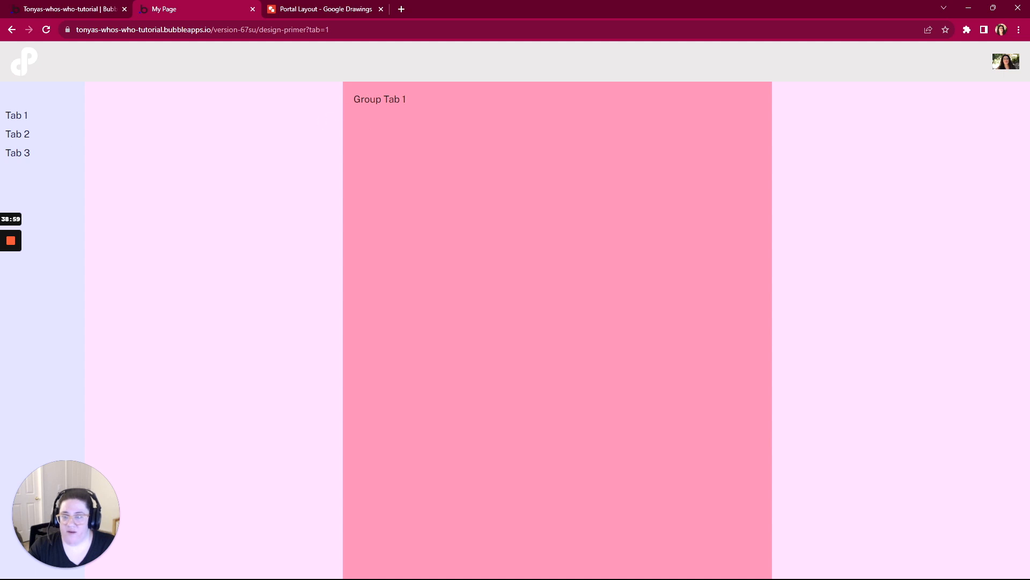
click(21, 140)
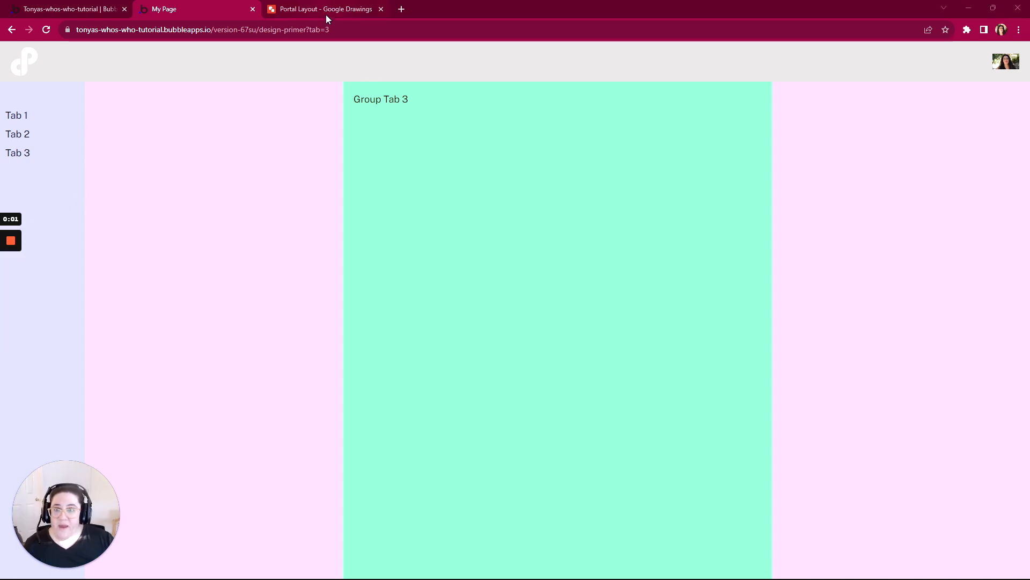
- Look at the Portal Layout drawing, then resize the preview's browser window to check the layout at different widths and maximize it again
click(322, 9)
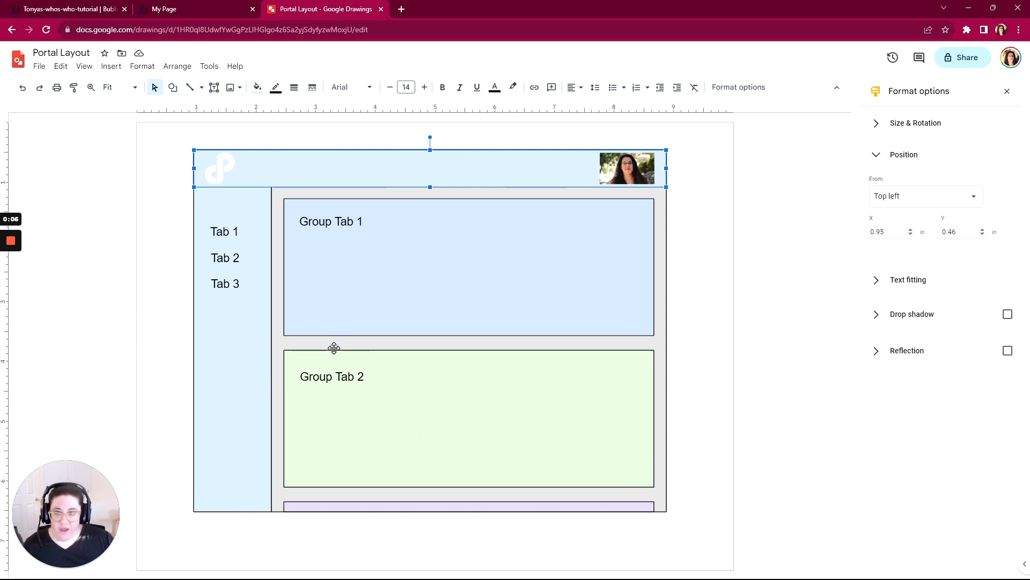
click(188, 7)
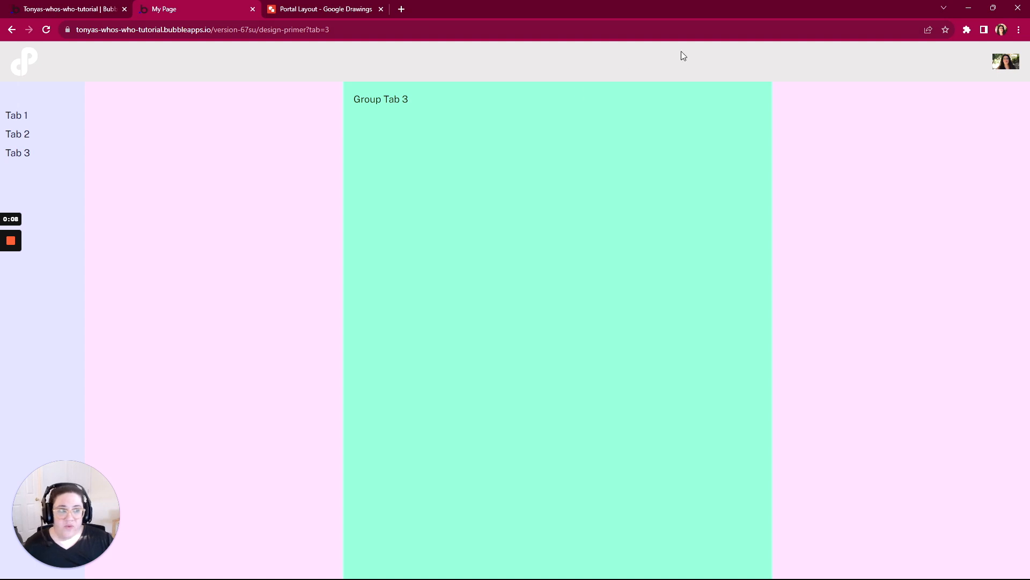
click(993, 8)
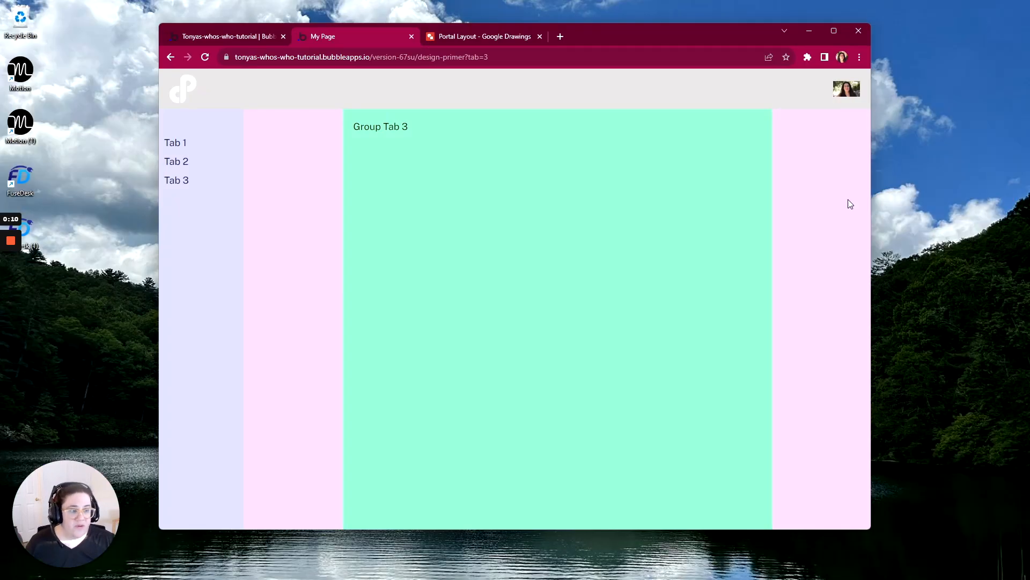
drag(872, 203, 1010, 274)
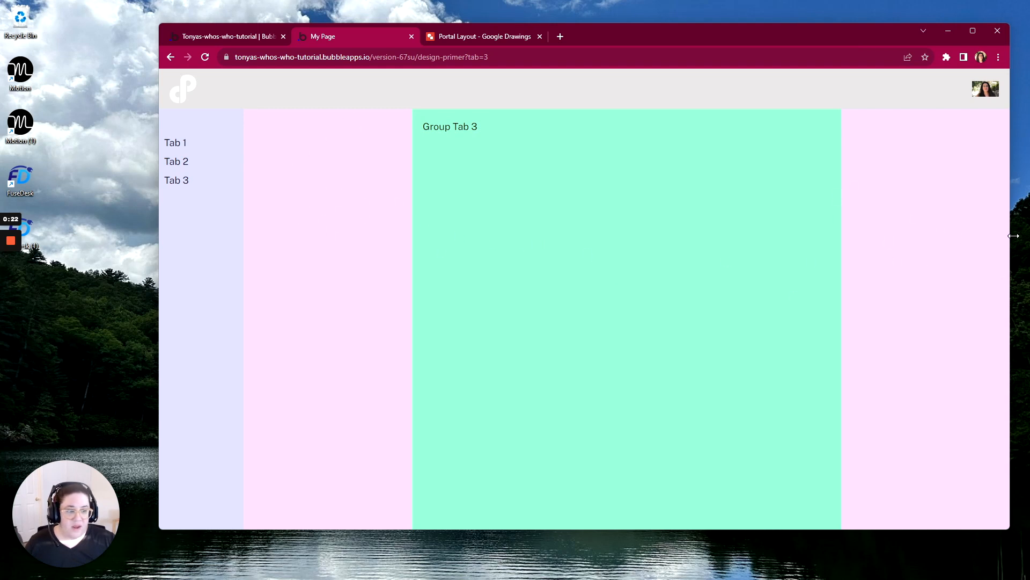
drag(1013, 236, 919, 275)
click(869, 31)
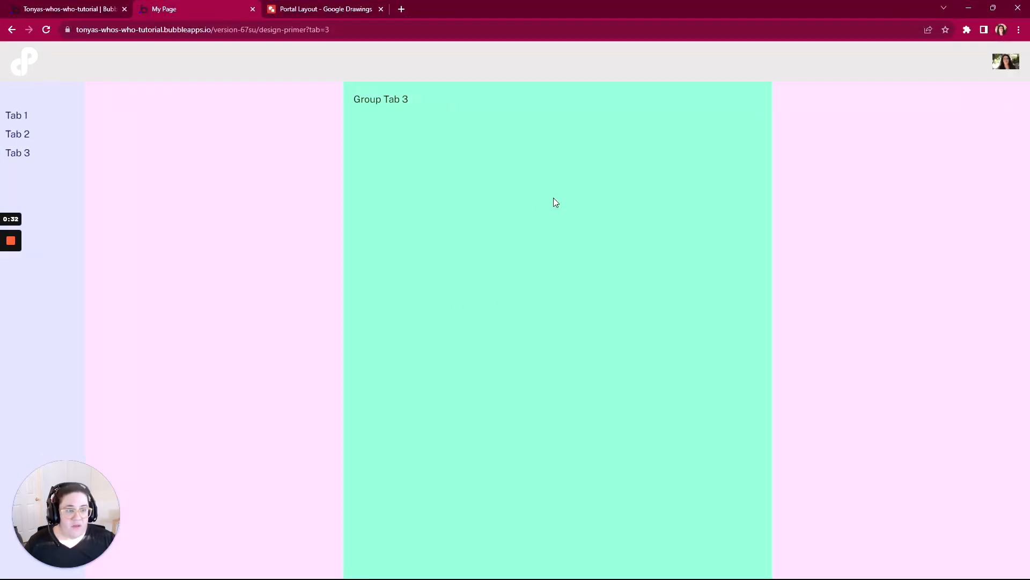
- Inspect the preview page in the developer tools and narrow the responsive viewport to 400 px wide
right_click(594, 186)
click(621, 357)
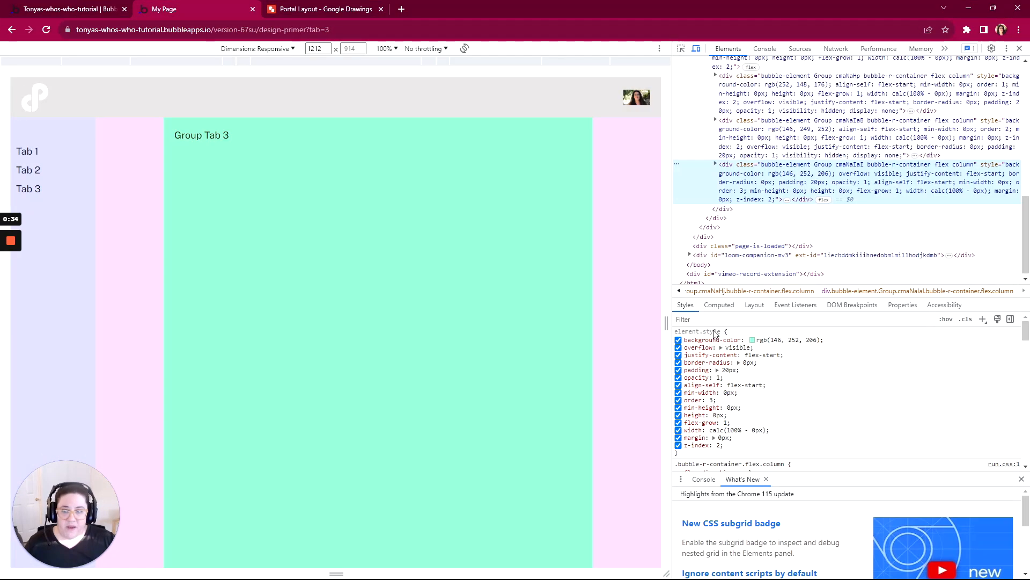
drag(667, 325, 449, 353)
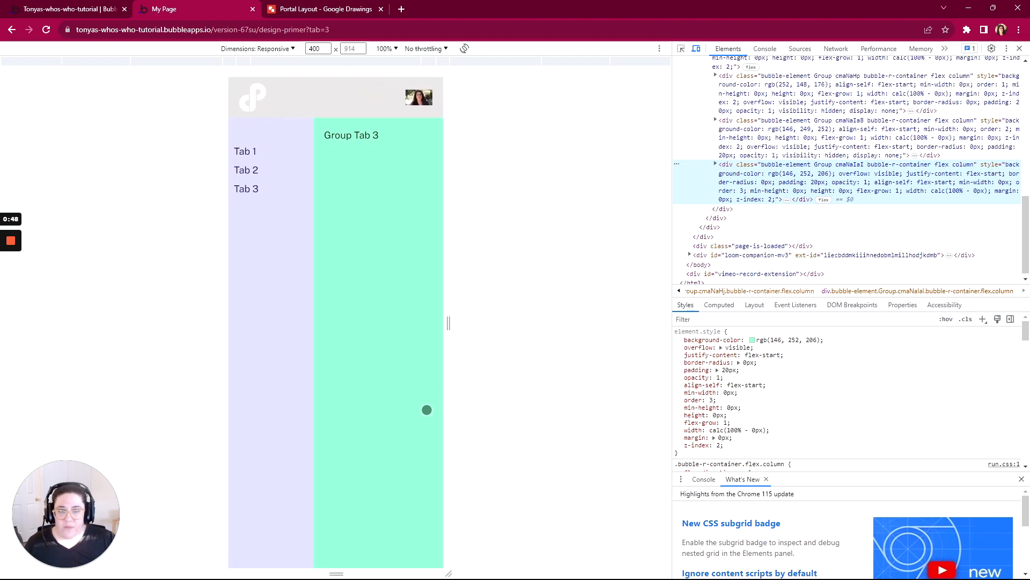
click(289, 239)
click(290, 239)
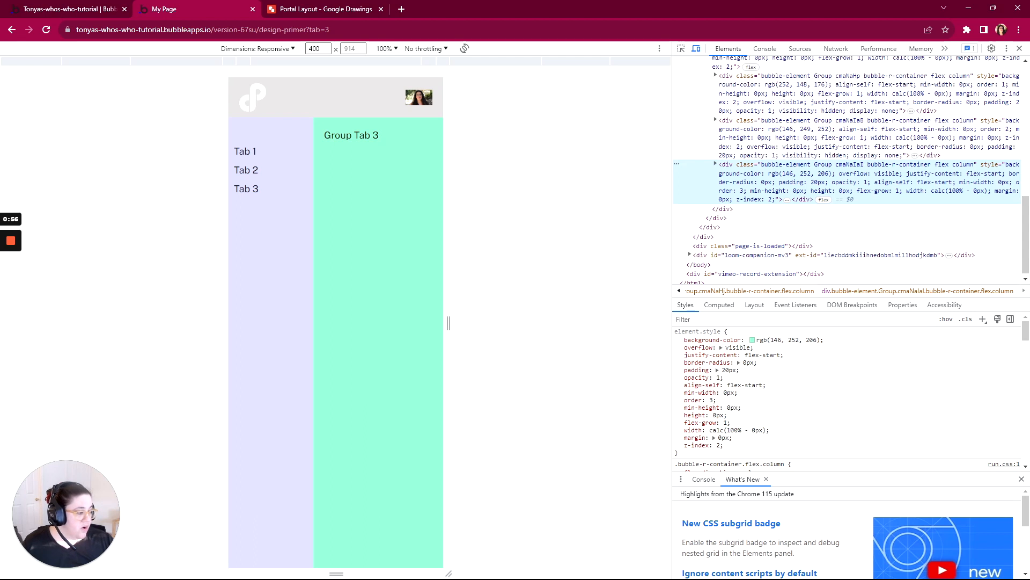
- Switch to the WorkFlowy outline and mark Paths, Parameters and their parent URL item under Workflows and Conditions complete
key(alt+Tab)
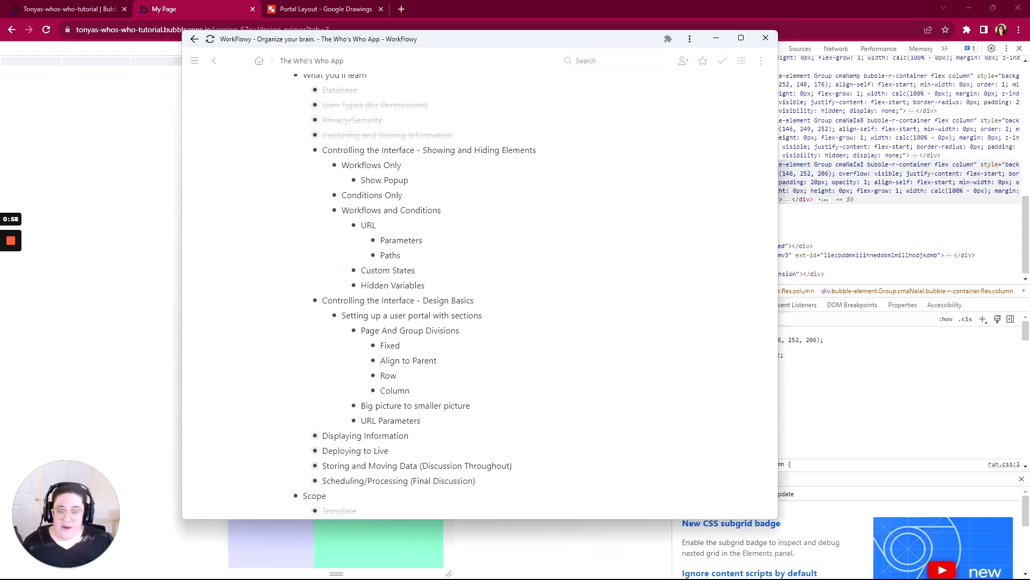
scroll(480, 295, down, 1)
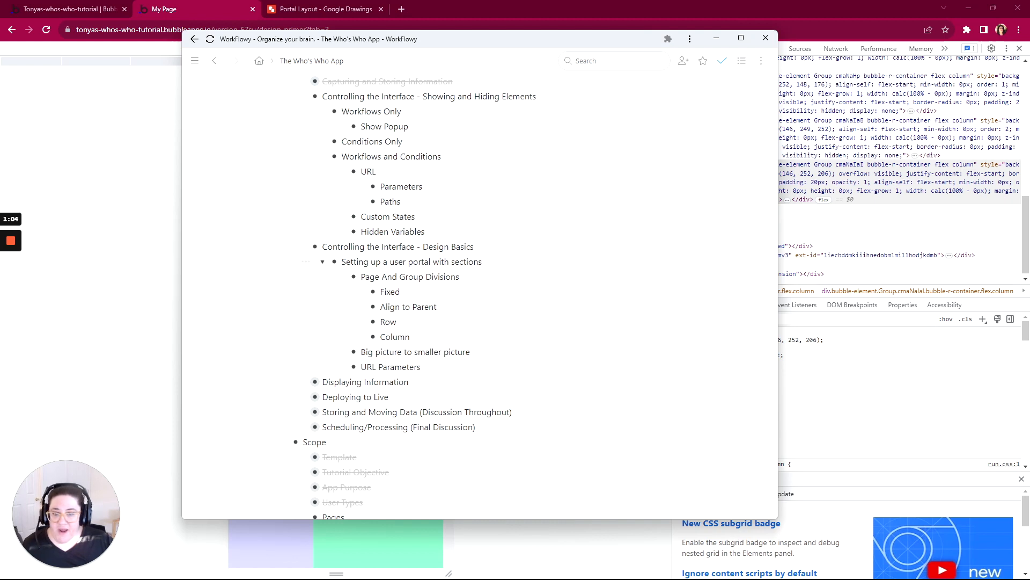
mouse_move(370, 201)
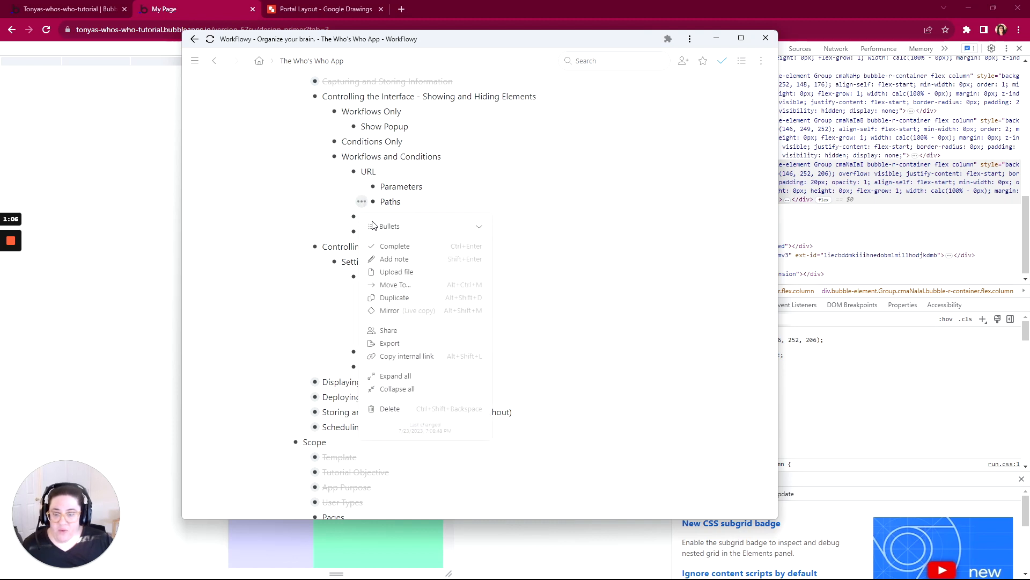
click(395, 244)
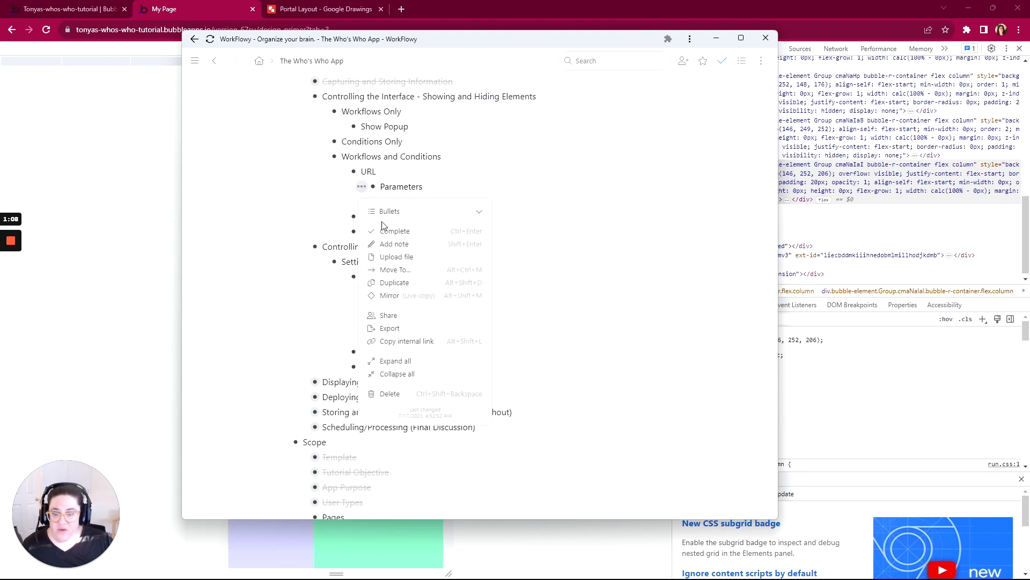
click(393, 229)
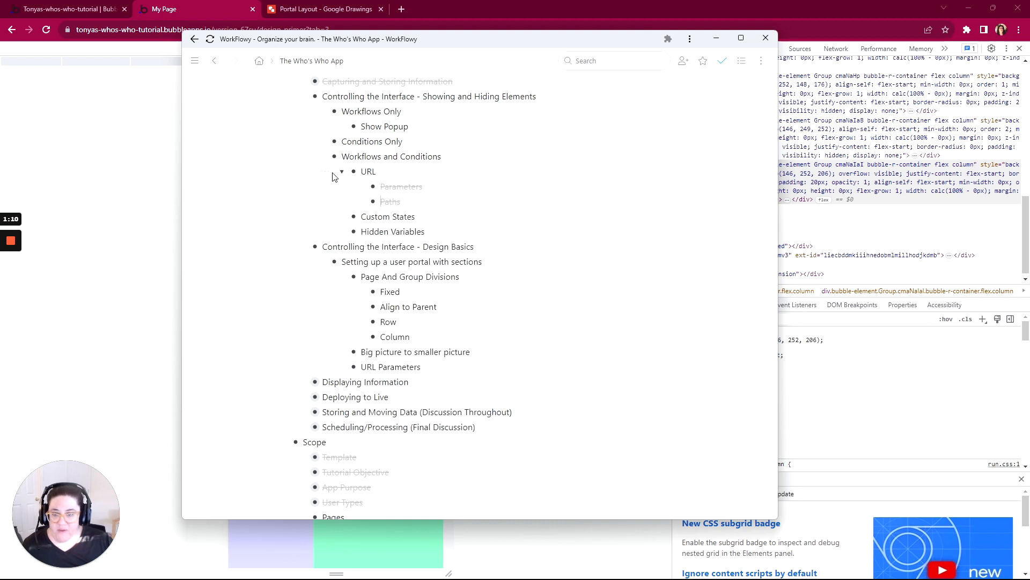
mouse_move(354, 171)
click(375, 214)
- Mark Controlling the Interface - Design Basics complete with all its nested items, and expand Displaying Information
scroll(330, 236, down, 2)
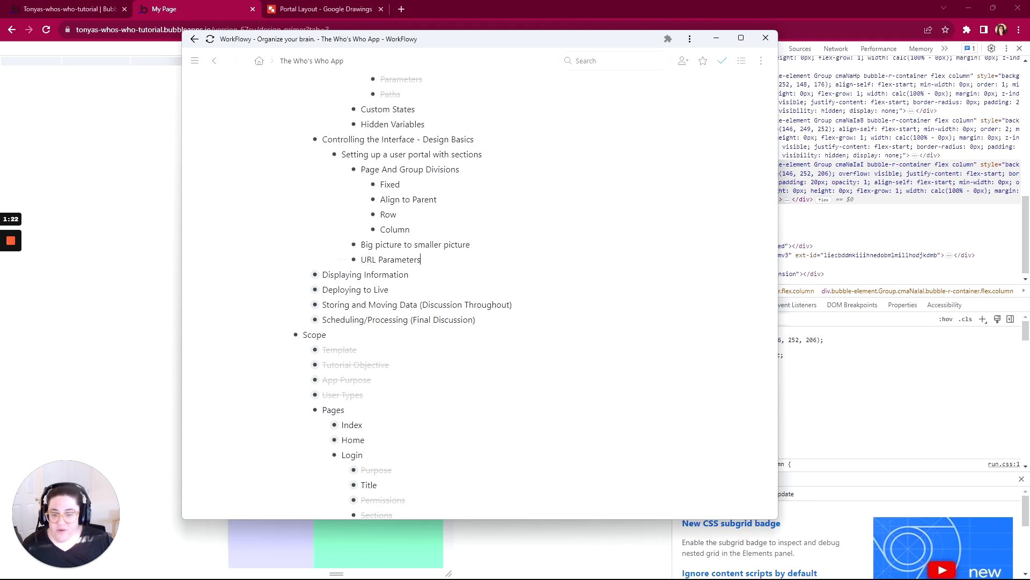
drag(421, 259, 300, 144)
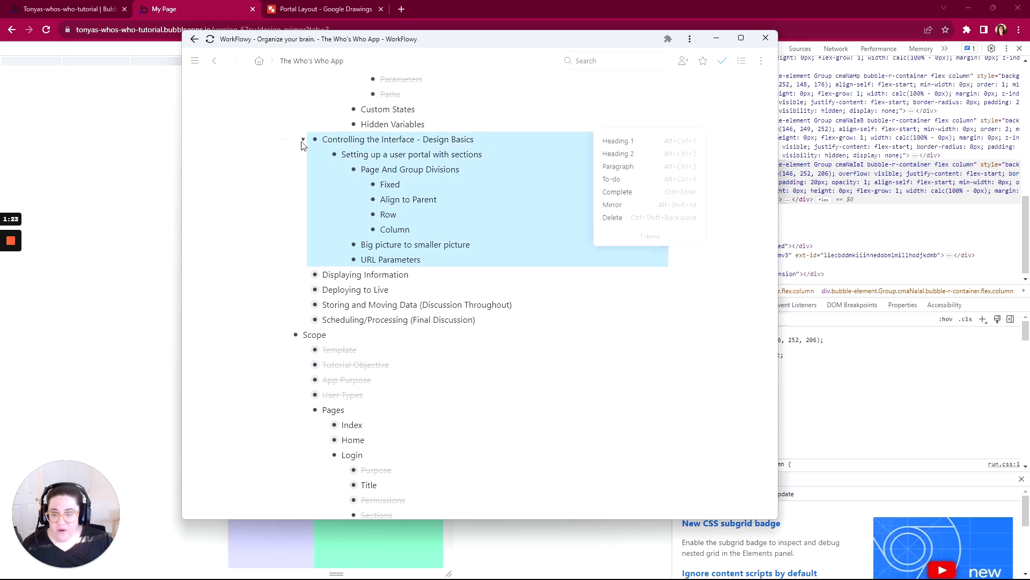
click(628, 194)
scroll(478, 268, down, 5)
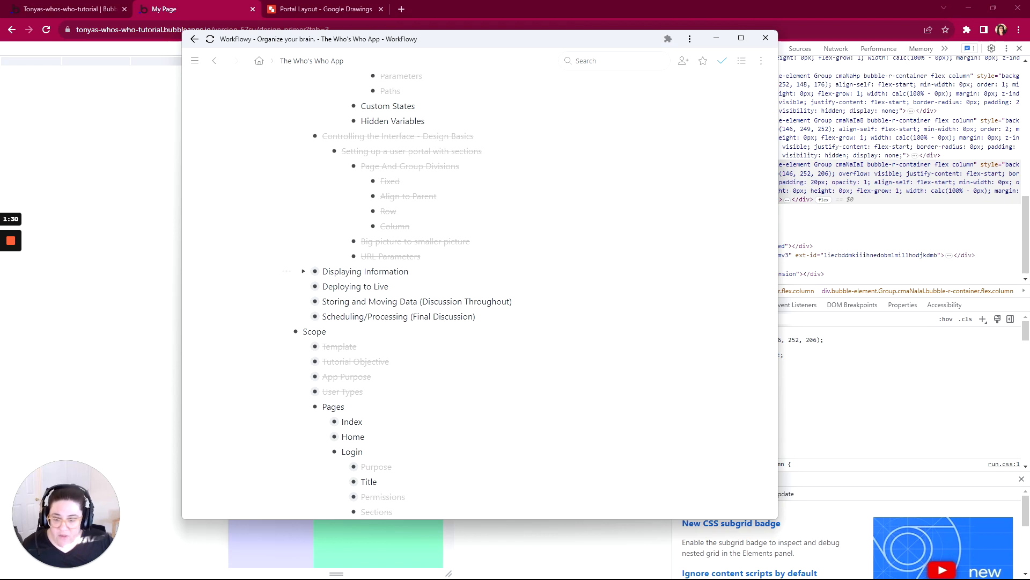
click(303, 272)
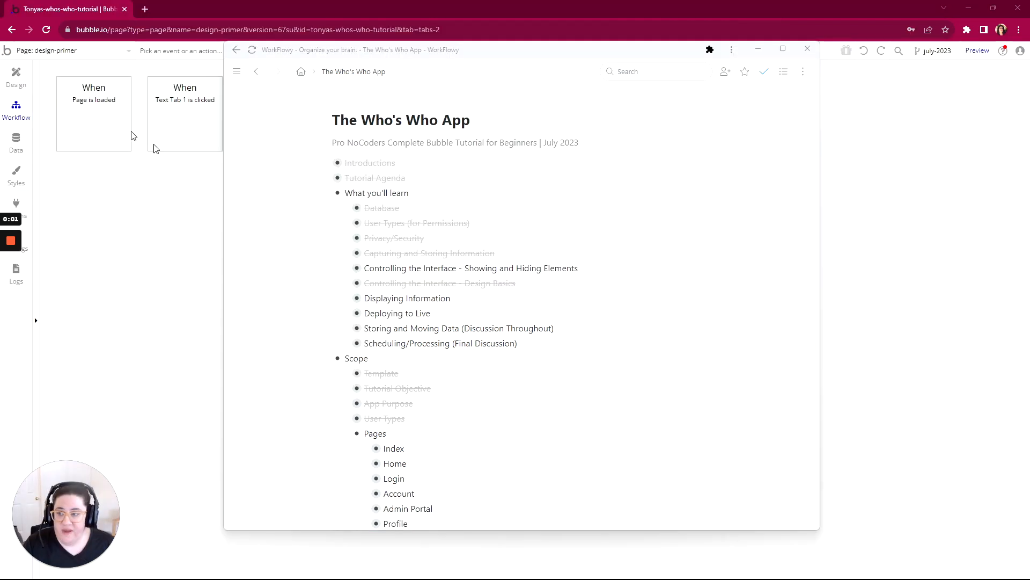
- Return to the Bubble editor and open the account page in the design view
click(59, 51)
click(194, 86)
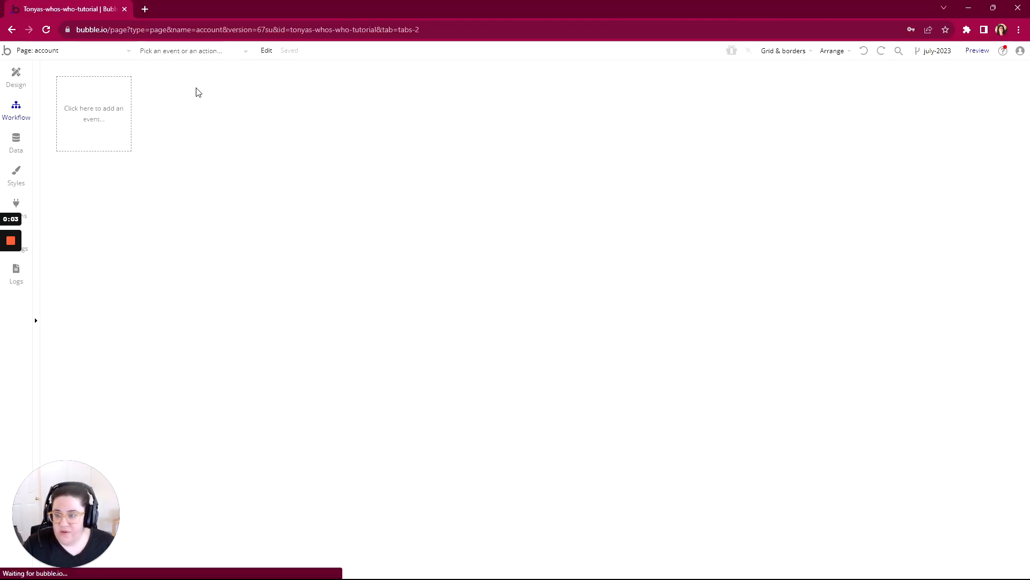
click(15, 81)
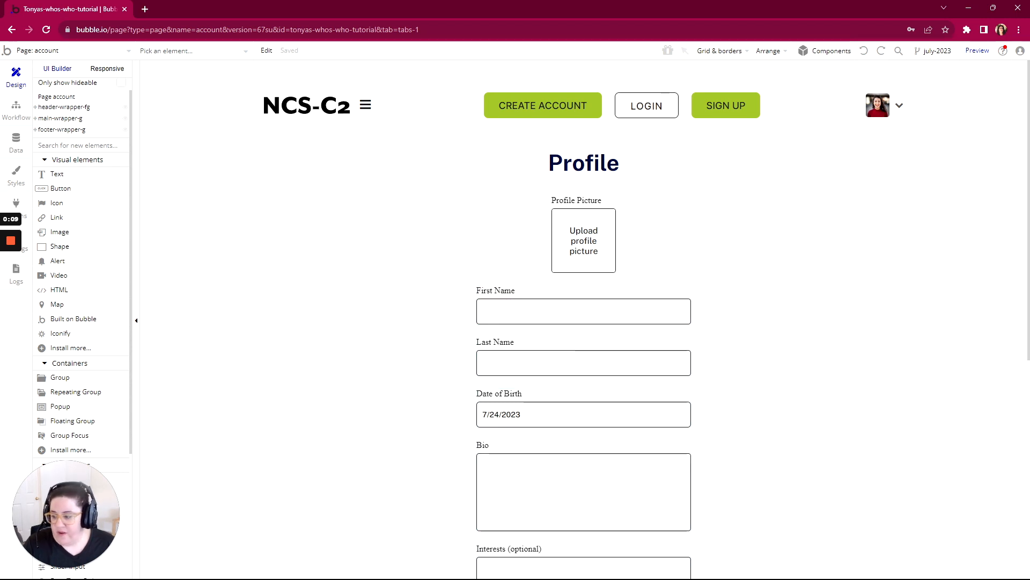
- Switch to the WorkFlowy outline and expand the Account page's notes and Title item to read its requirements
key(alt+Tab)
scroll(323, 343, down, 1)
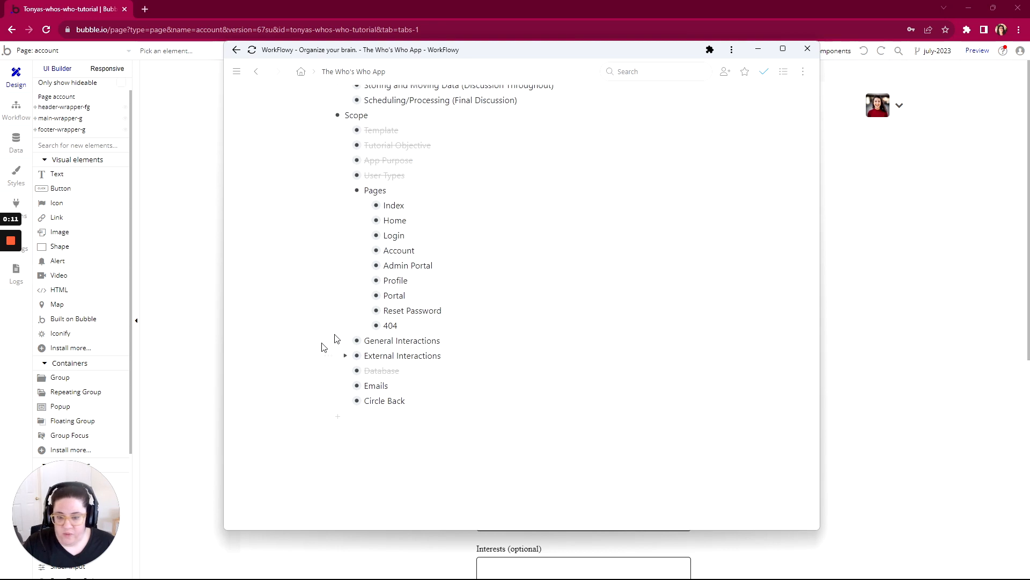
click(366, 250)
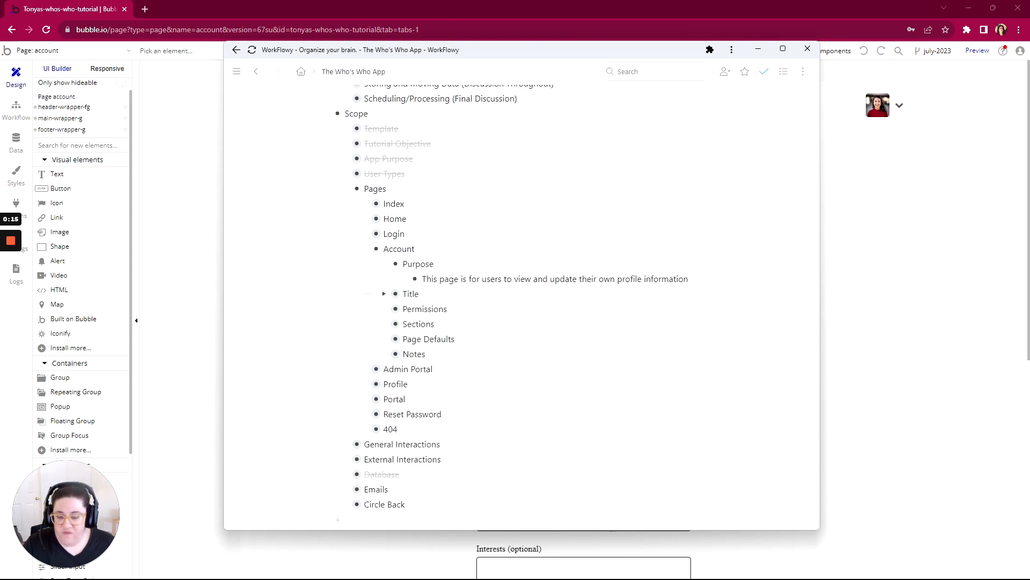
scroll(367, 309, down, 2)
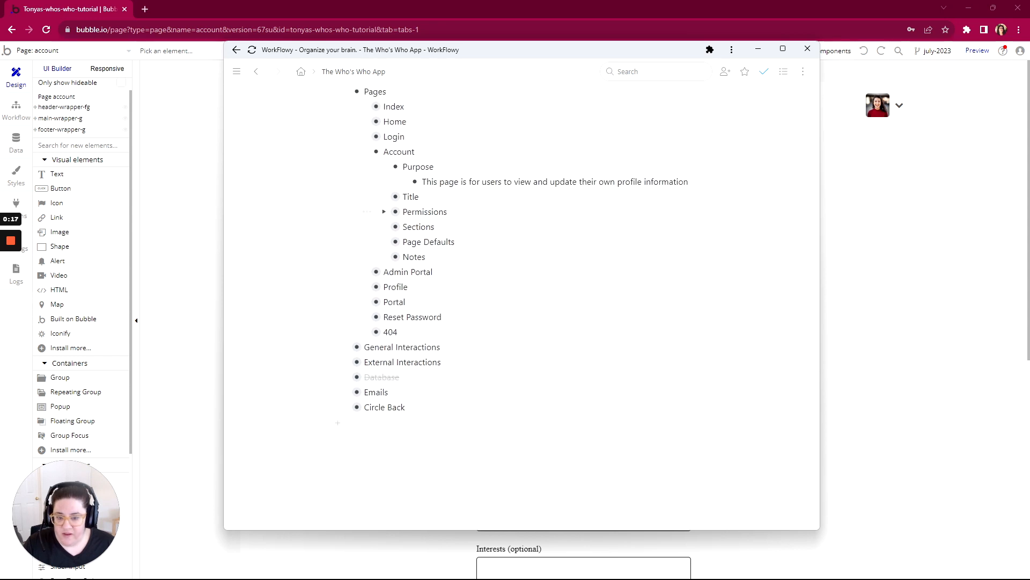
click(384, 189)
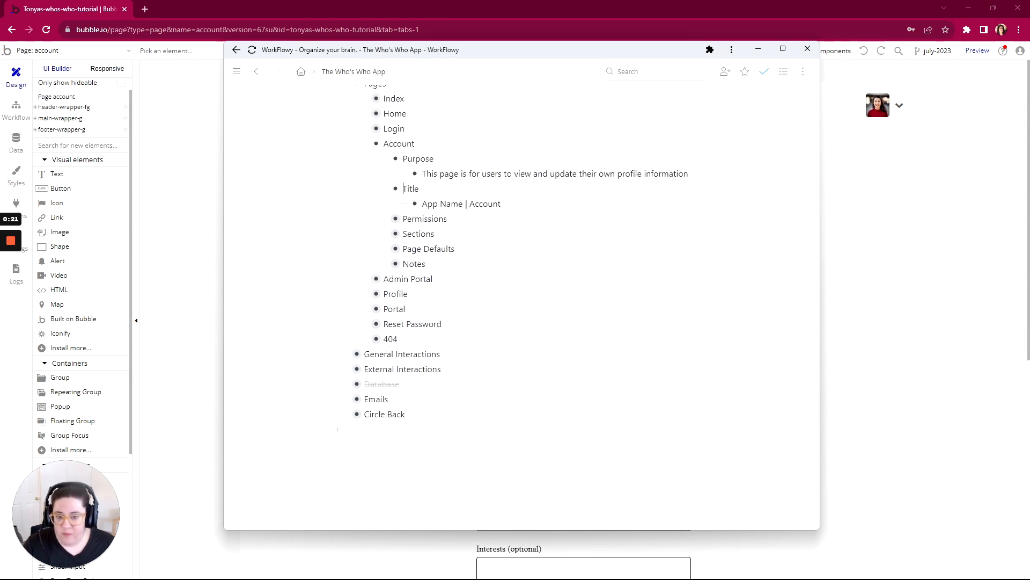
- Switch to the Bubble editor and set the account page's title to "Who's Who Directory | Account"
double_click(180, 150)
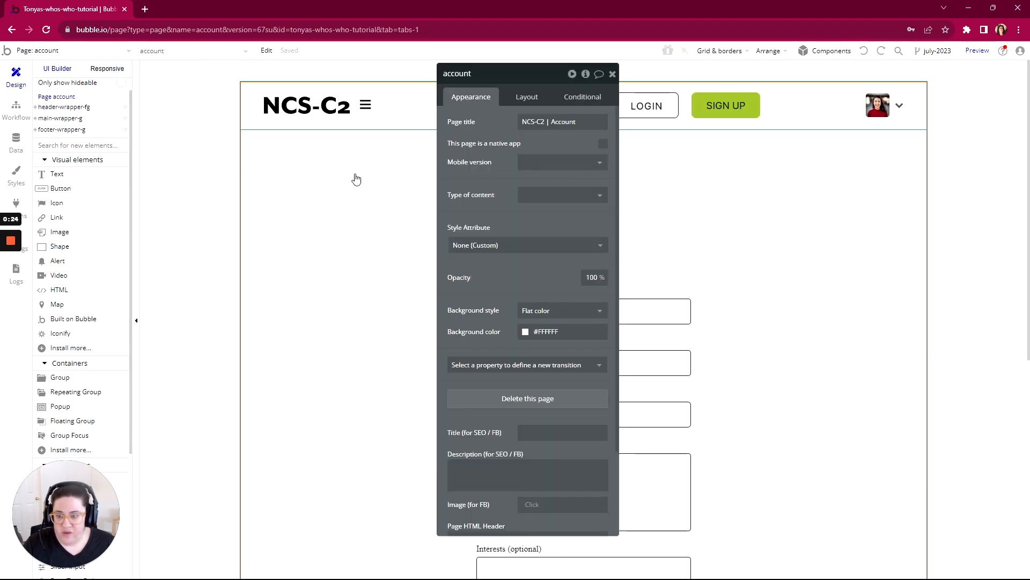
click(562, 122)
text(Who)
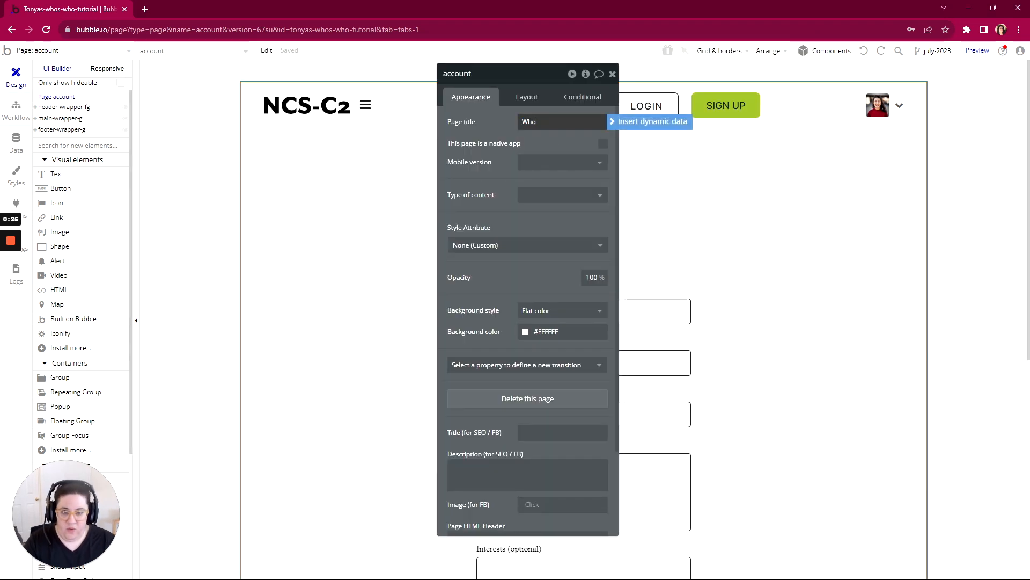
text('s Who Directo)
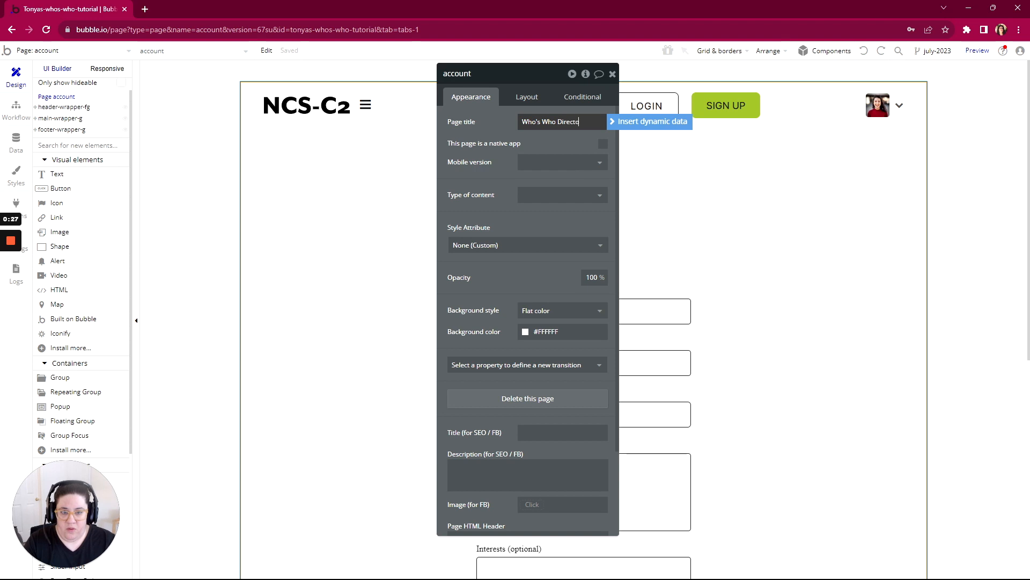
text(ry | A)
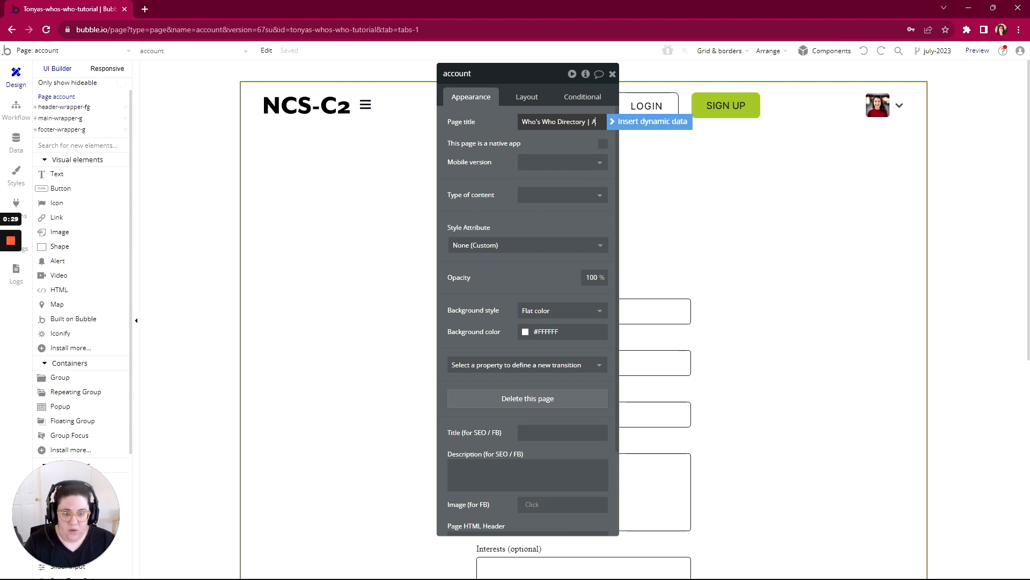
text(ccount)
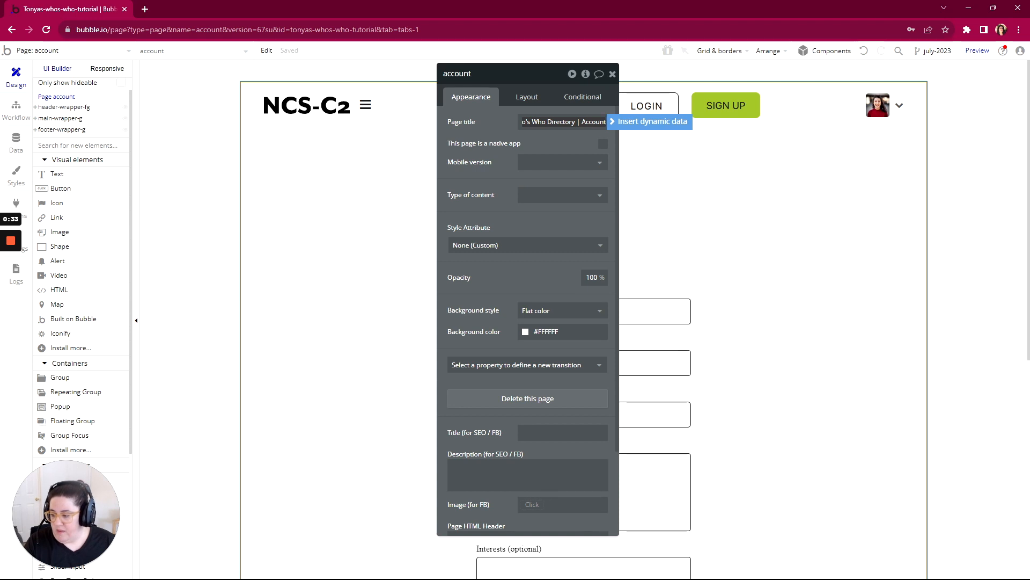
- Switch to the WorkFlowy outline and expand the Account page's Permissions, including the conditions users must meet to remain on the page
key(alt+Tab)
click(383, 218)
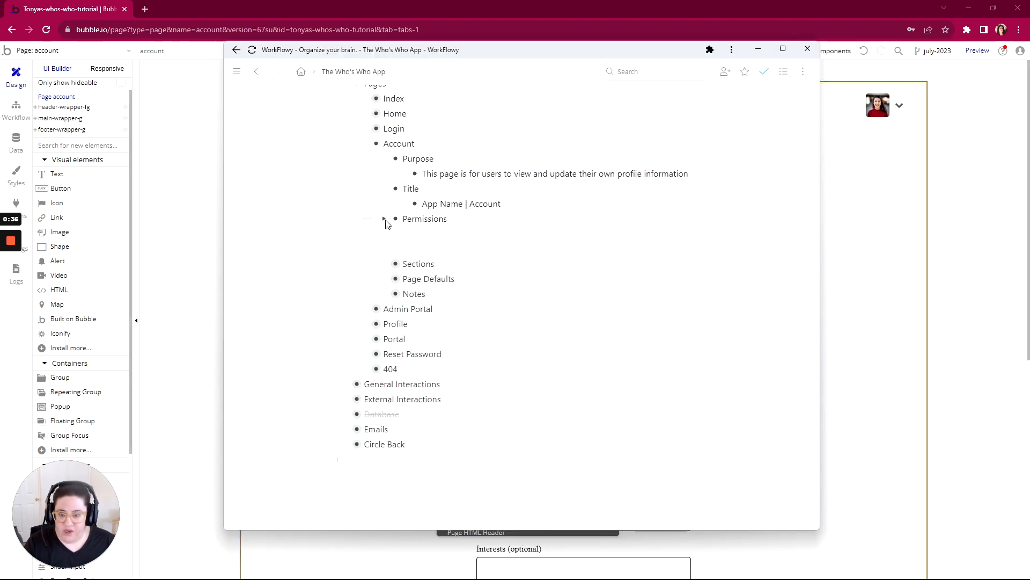
scroll(379, 225, down, 1)
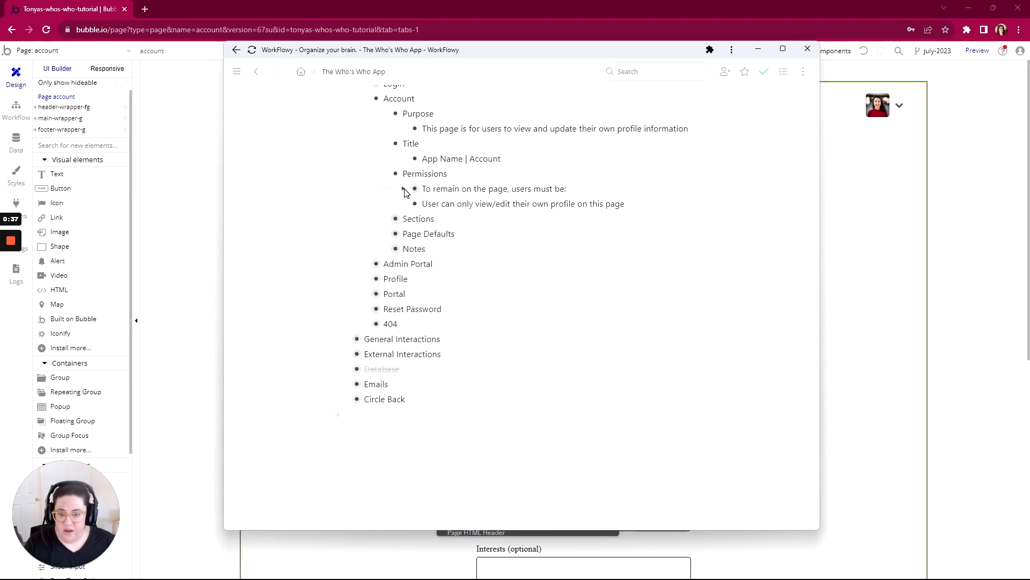
click(403, 188)
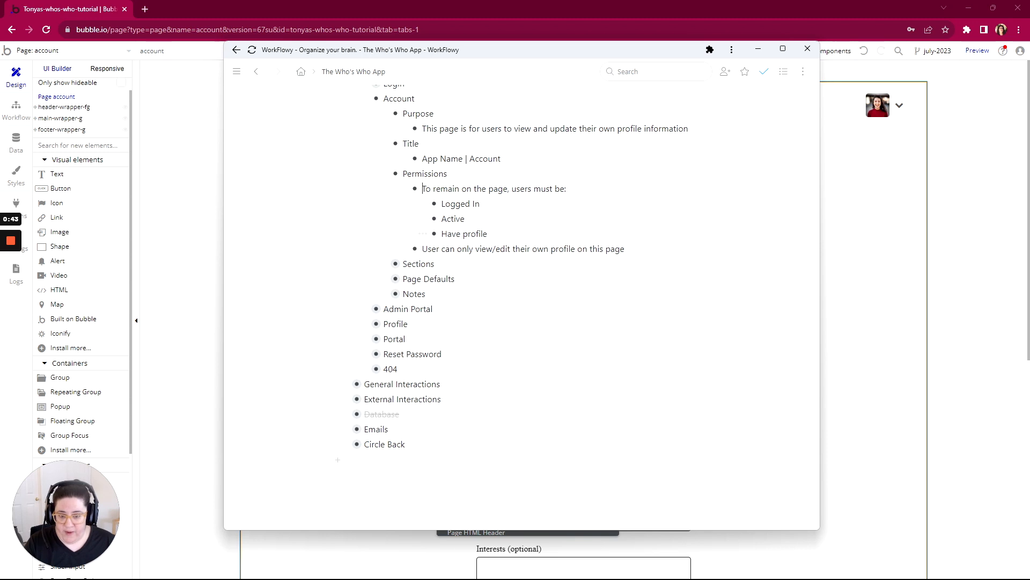
- Return to the Bubble editor and create a Page is loaded workflow on the account page with a Go to page action targeting index
click(16, 112)
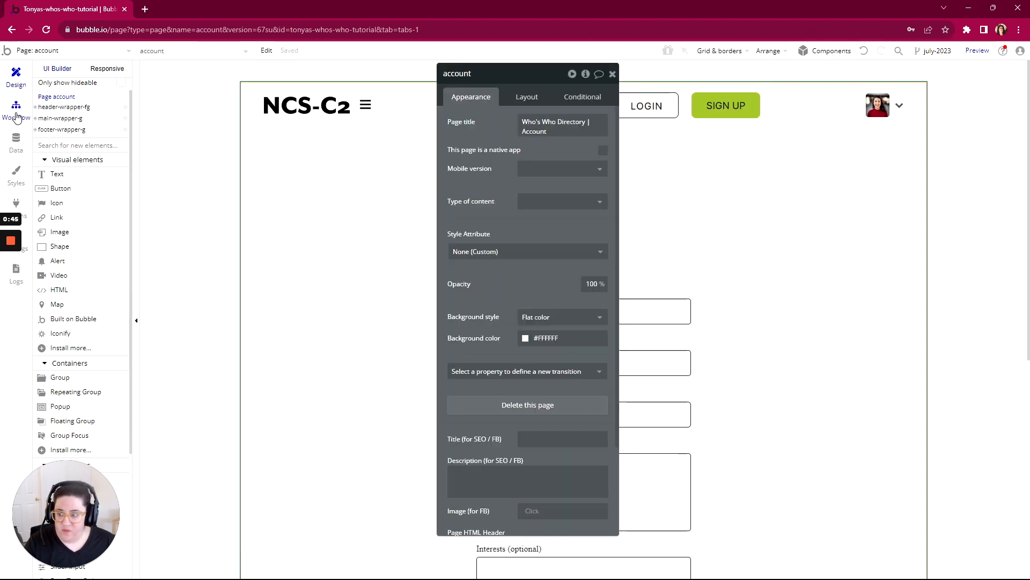
click(108, 110)
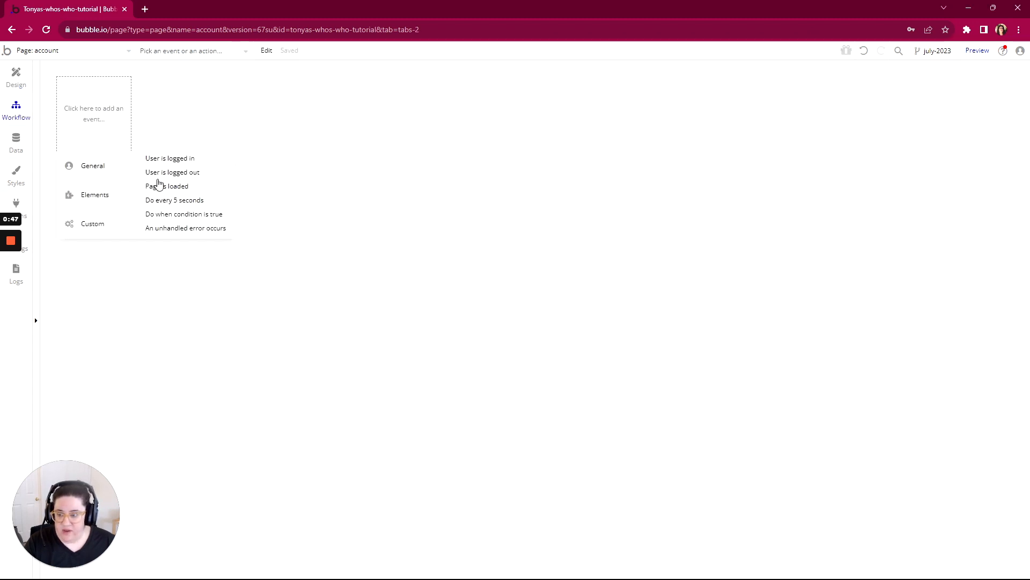
click(159, 187)
click(117, 185)
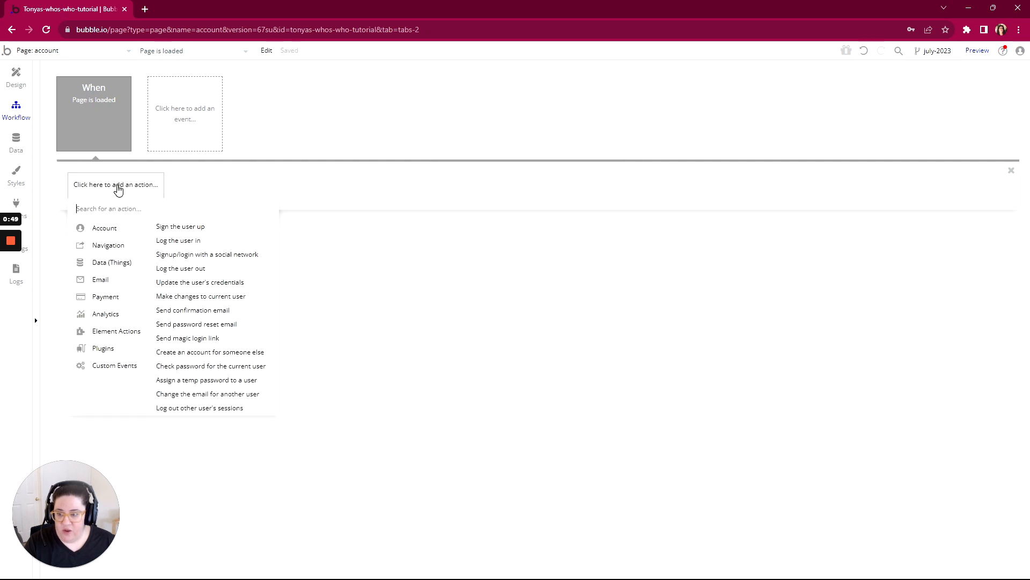
mouse_move(106, 251)
click(183, 227)
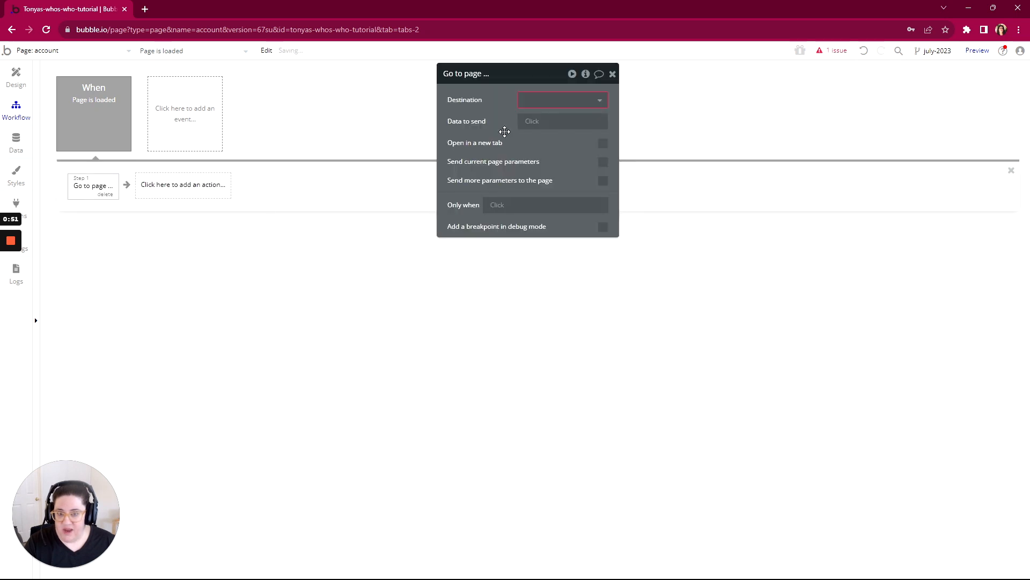
click(567, 103)
click(557, 118)
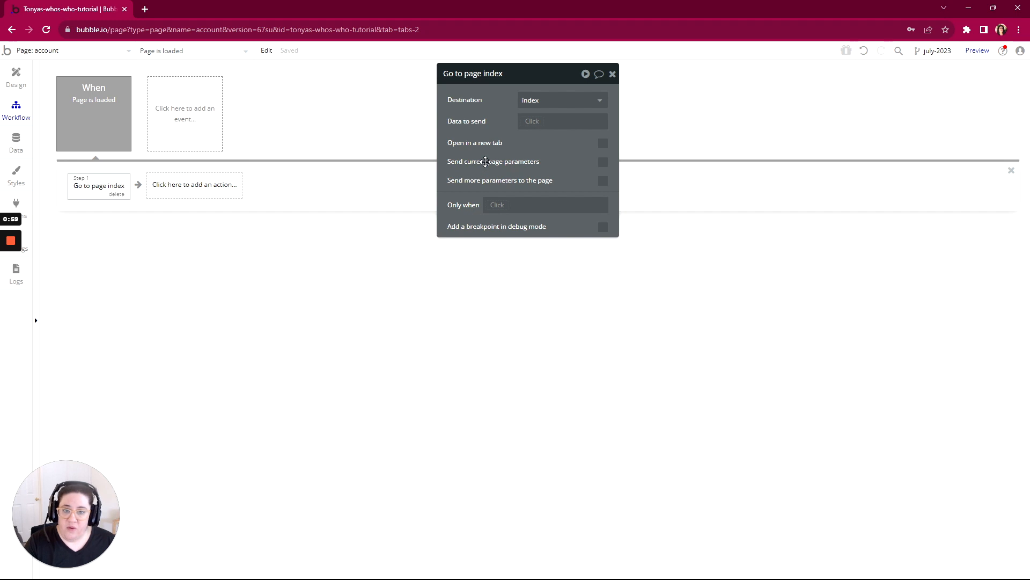
- Restrict the redirect to run only when Current User is logged out or Current User's Inactive? is "yes"
click(493, 205)
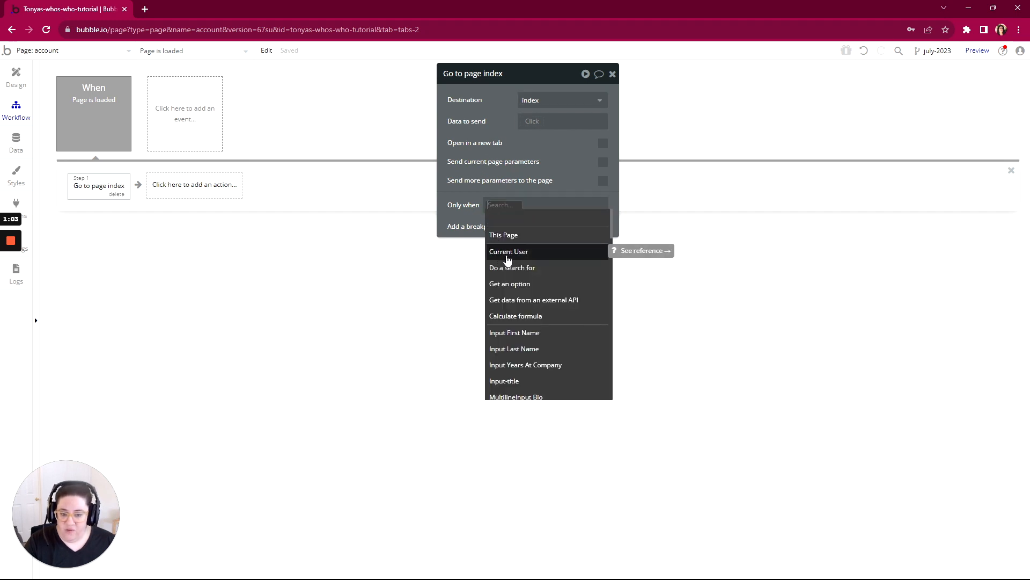
click(507, 257)
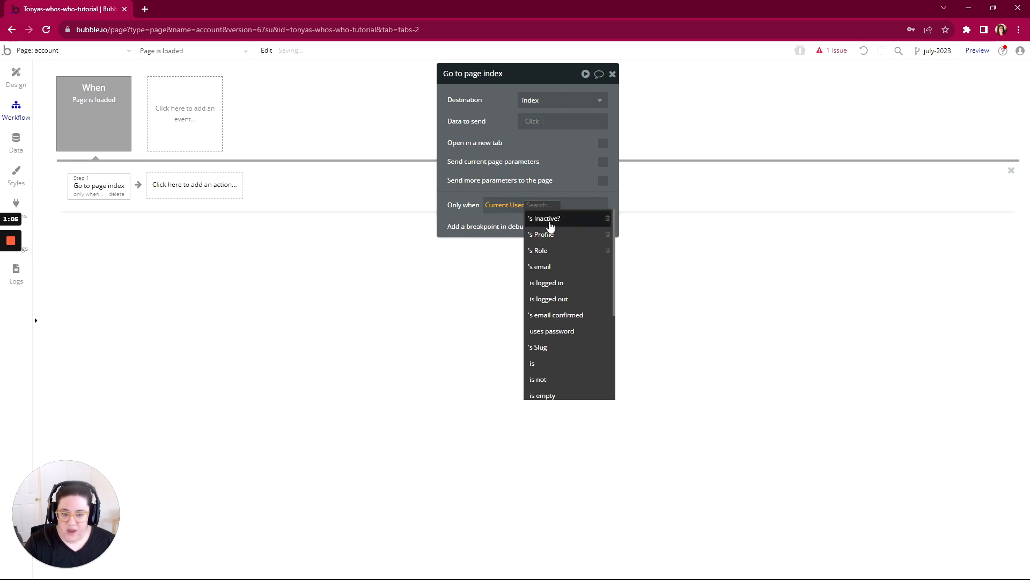
click(542, 299)
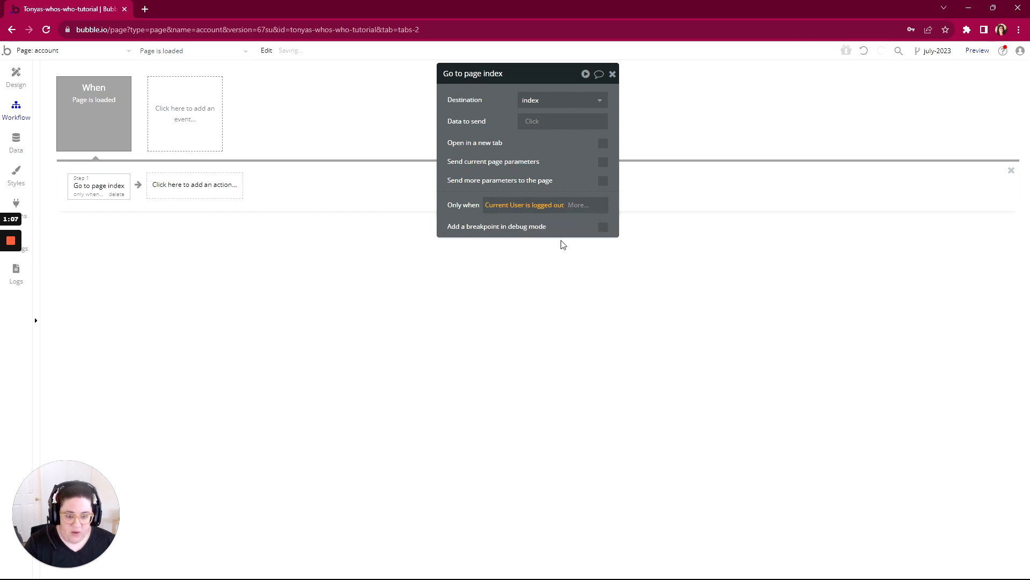
click(573, 210)
click(570, 255)
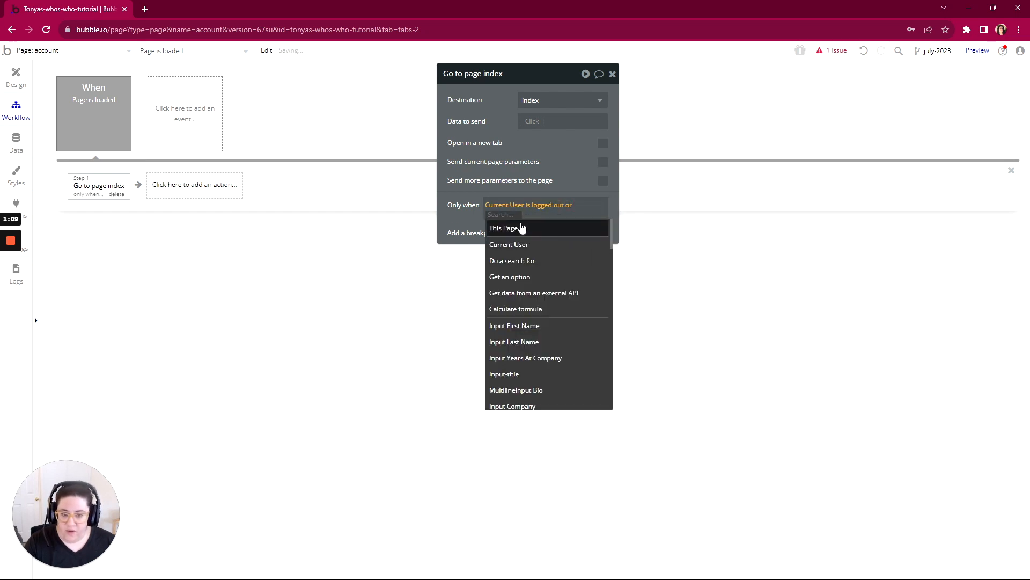
click(508, 252)
click(514, 228)
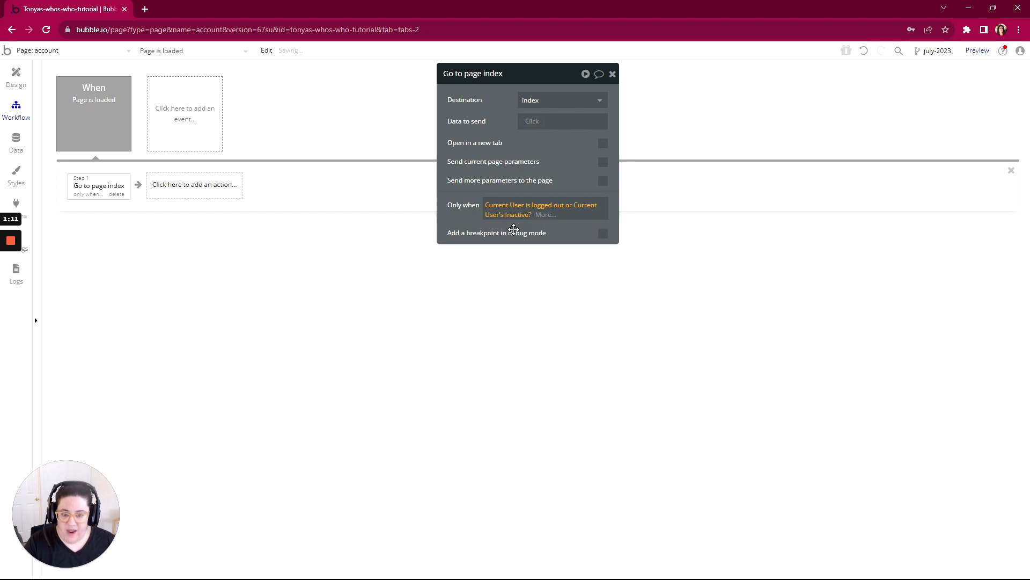
click(545, 215)
click(548, 243)
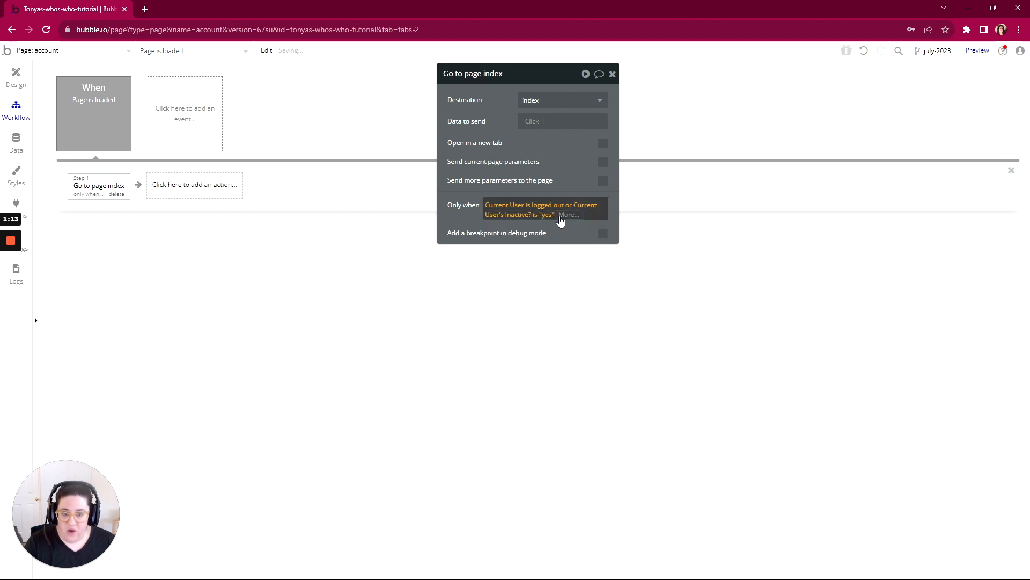
- Extend the redirect's condition with an alternative for when Current User's Profile is empty
click(565, 261)
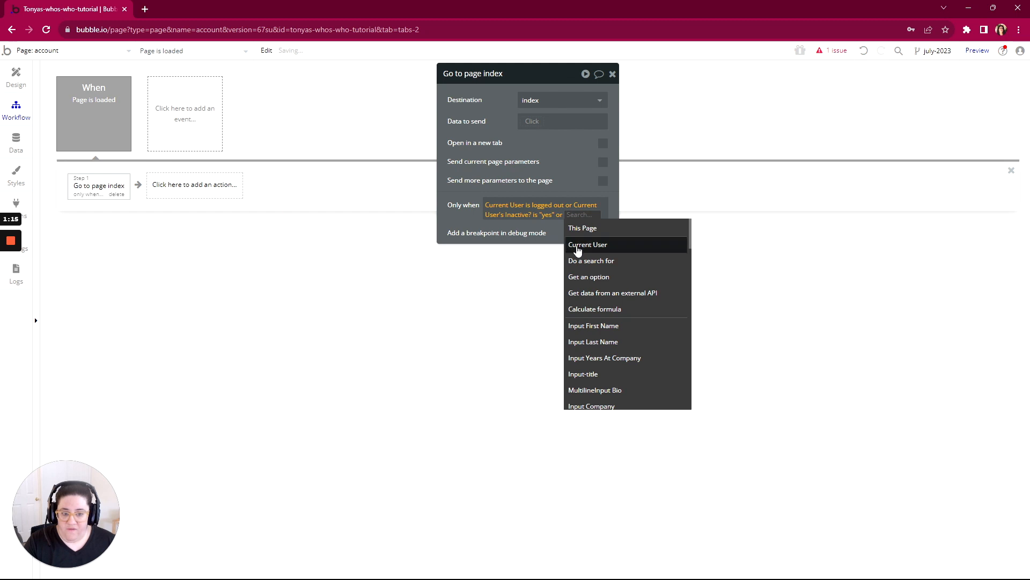
click(573, 245)
click(505, 254)
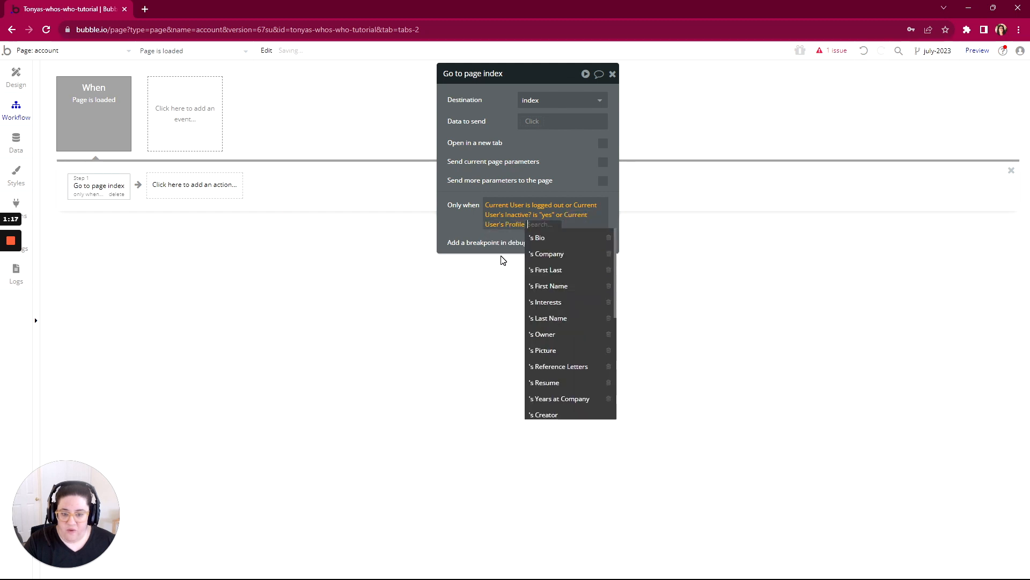
scroll(545, 292, down, 3)
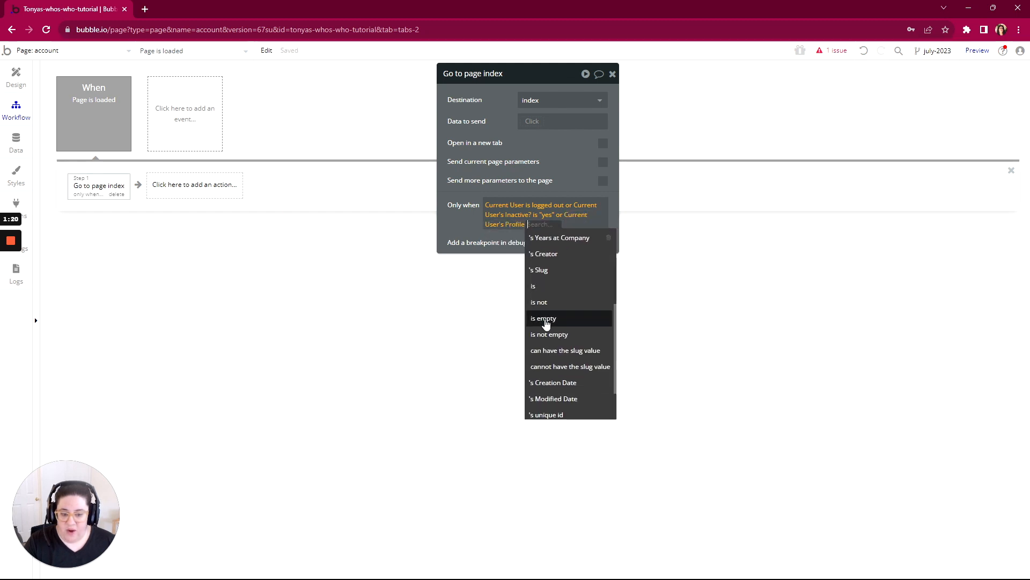
click(544, 319)
click(470, 221)
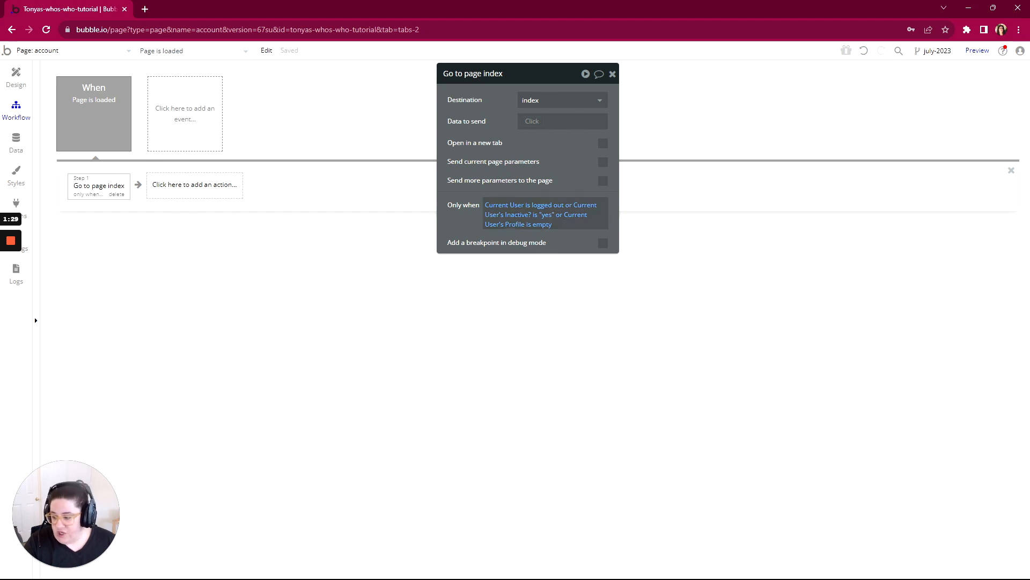
- Switch to the WorkFlowy outline and expand Storing and Moving Data and its Database item to review the topics
key(alt+Tab)
scroll(409, 257, down, 1)
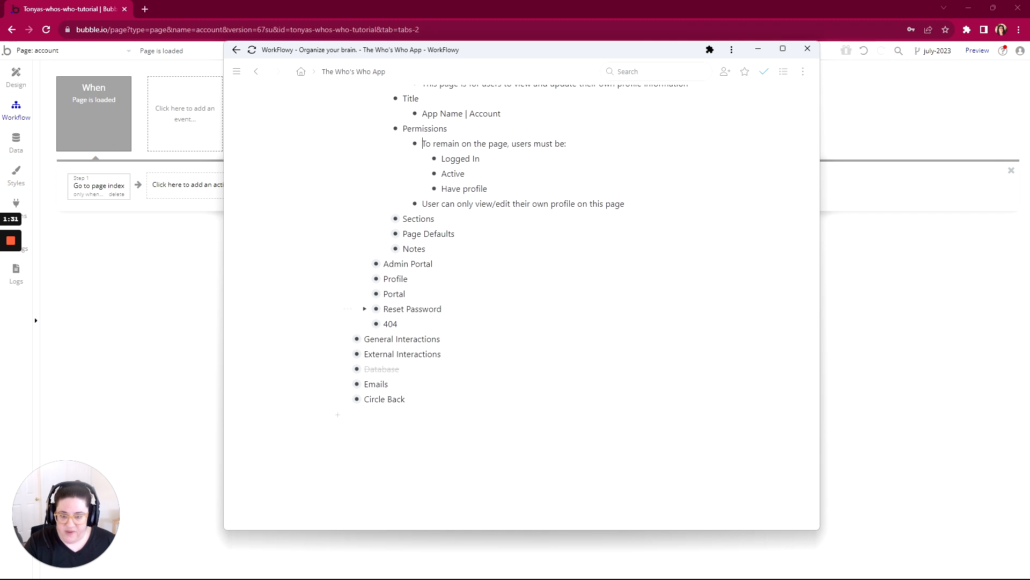
scroll(410, 258, up, 6)
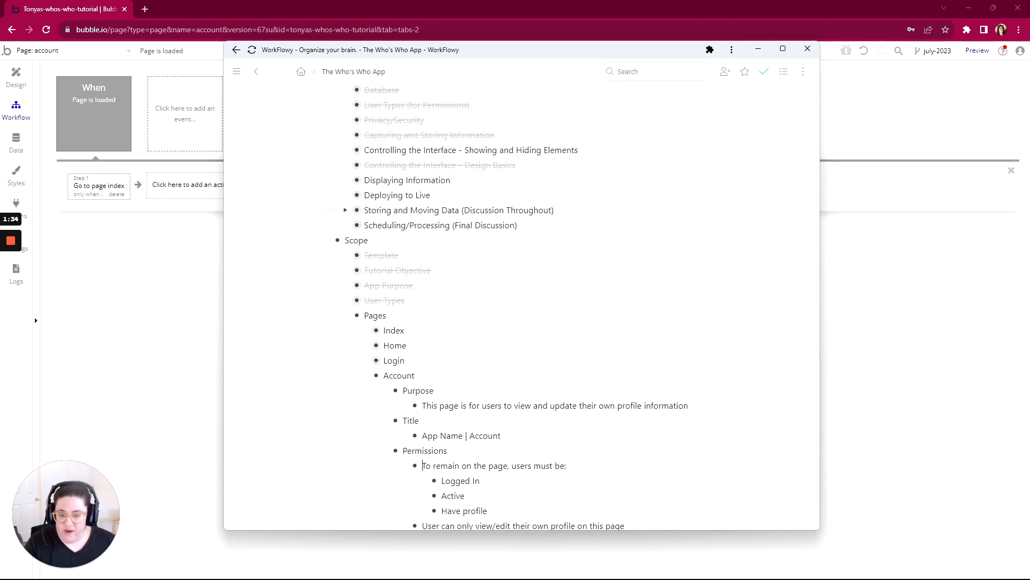
click(346, 210)
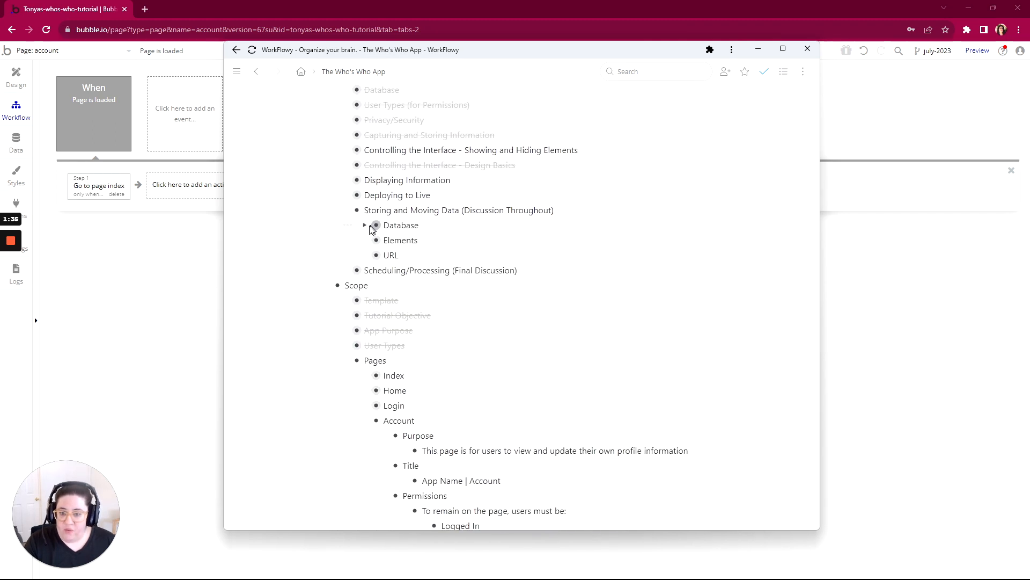
click(365, 226)
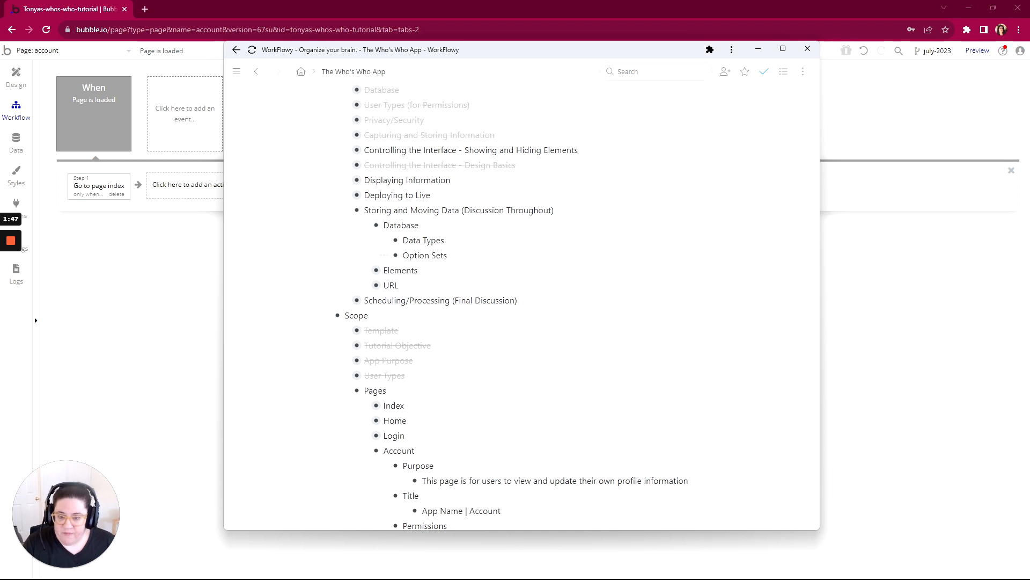
- Expand URL under Storing and Moving Data and mark it complete together with Parameters and Paths
scroll(403, 231, down, 1)
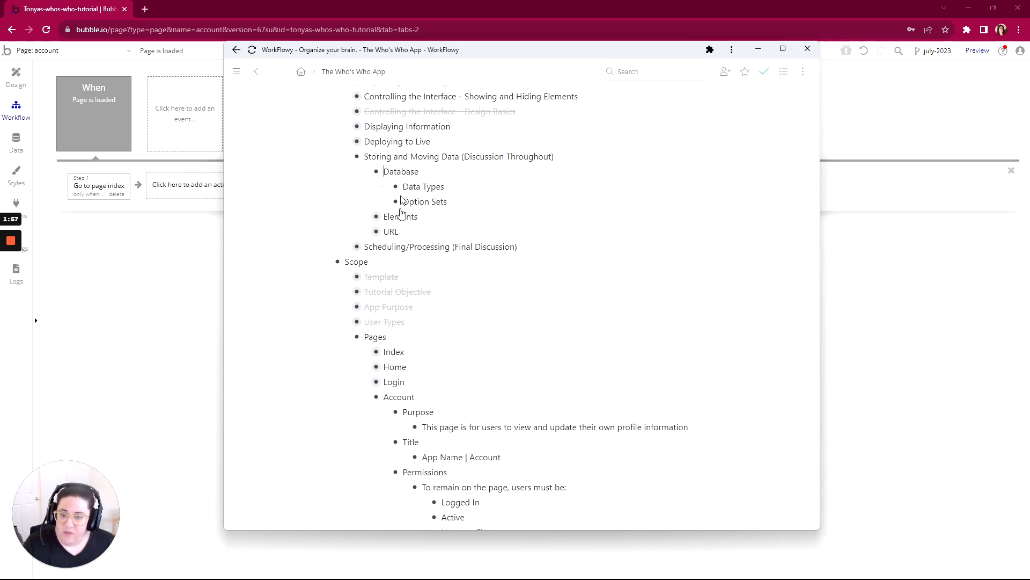
click(366, 234)
scroll(366, 234, down, 1)
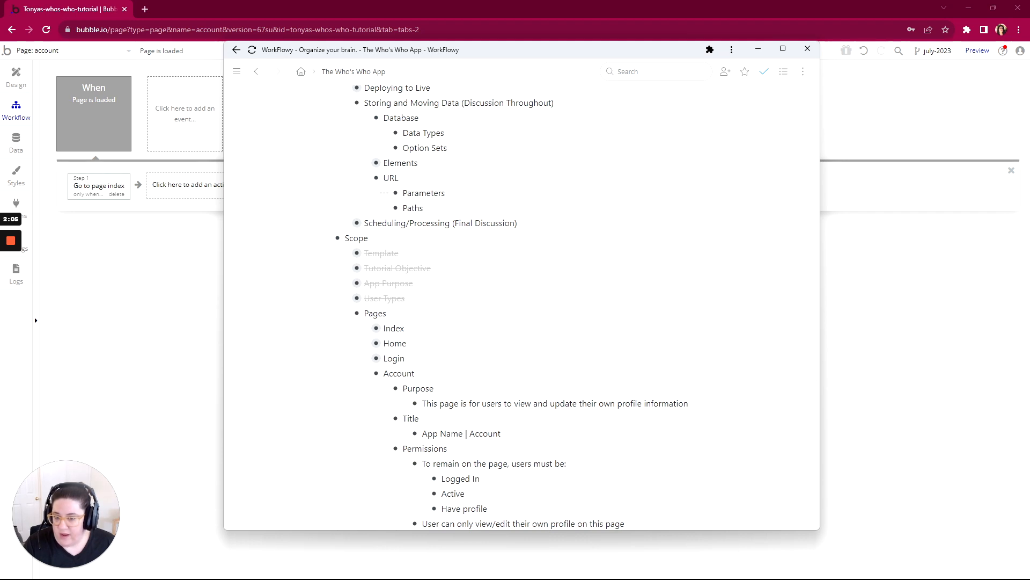
drag(454, 209, 438, 178)
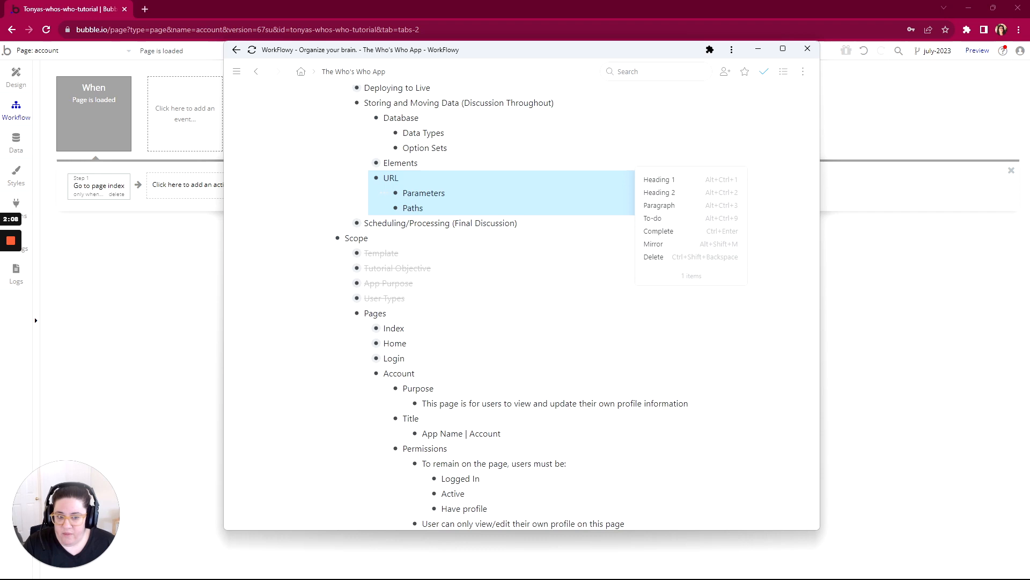
click(653, 233)
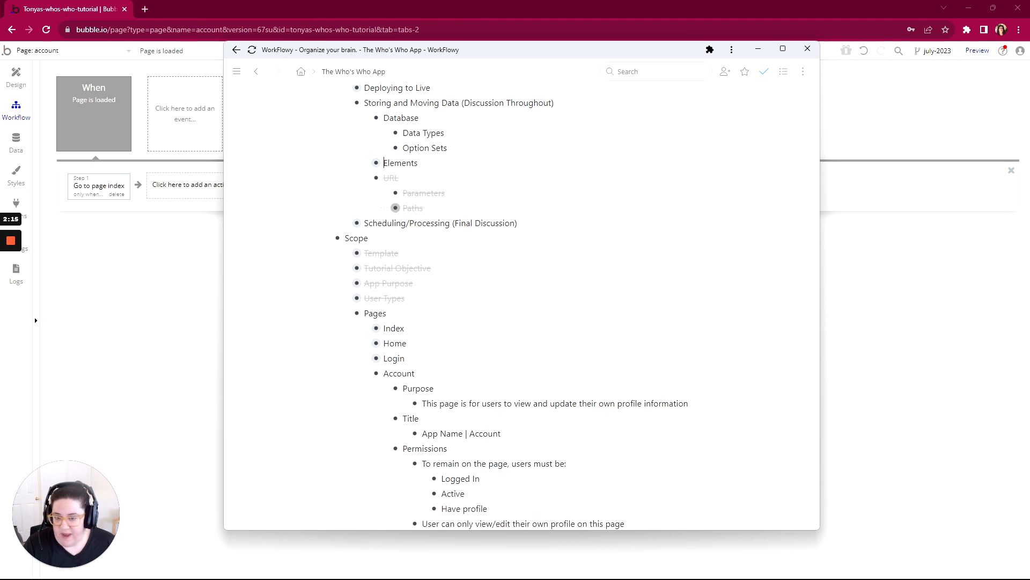
scroll(343, 214, up, 2)
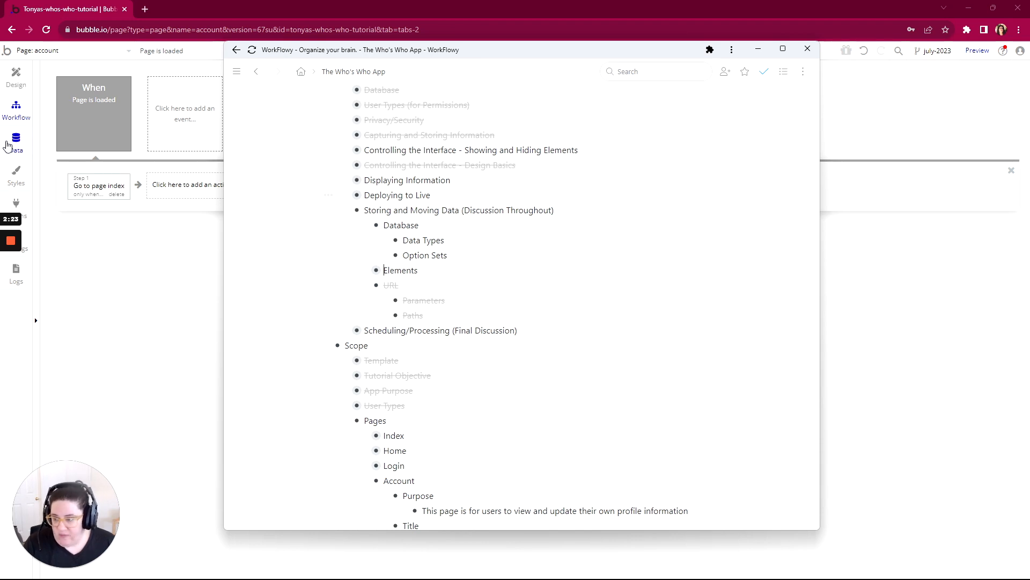
- Switch to Bubble, look at the app data for all users, and return to the account page's design view to browse its available elements
click(8, 145)
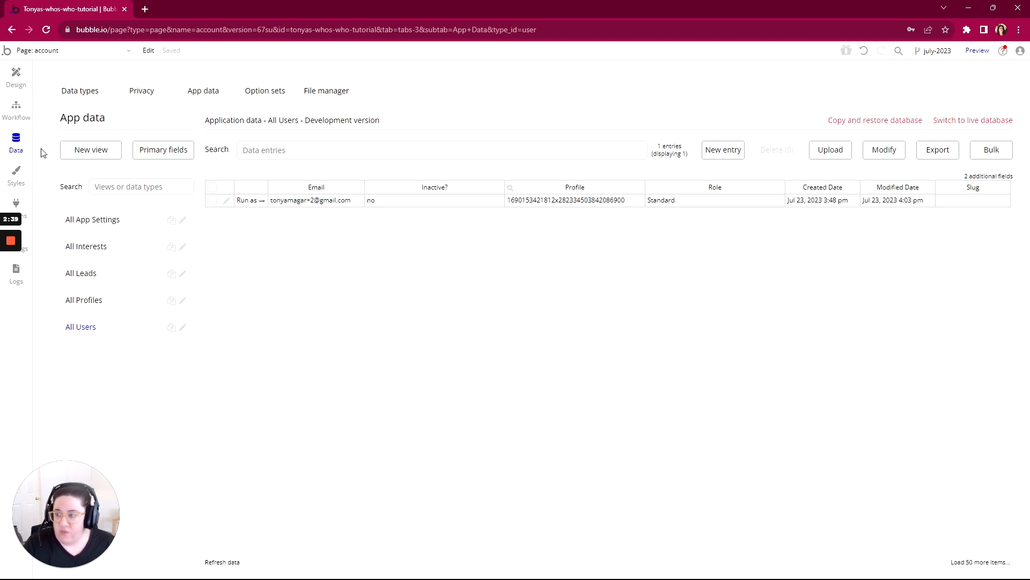
click(16, 76)
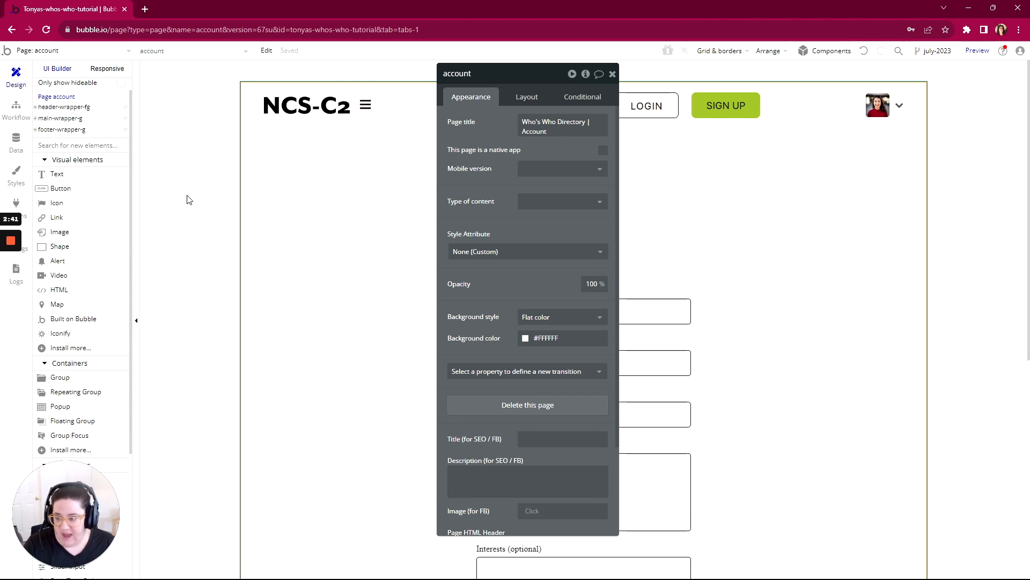
scroll(92, 217, up, 1)
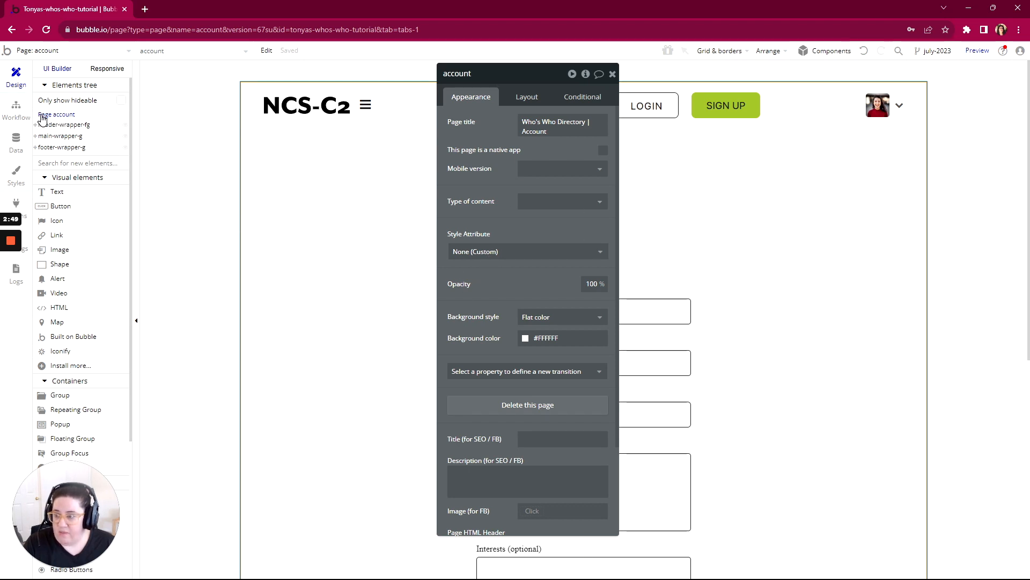
scroll(59, 244, down, 3)
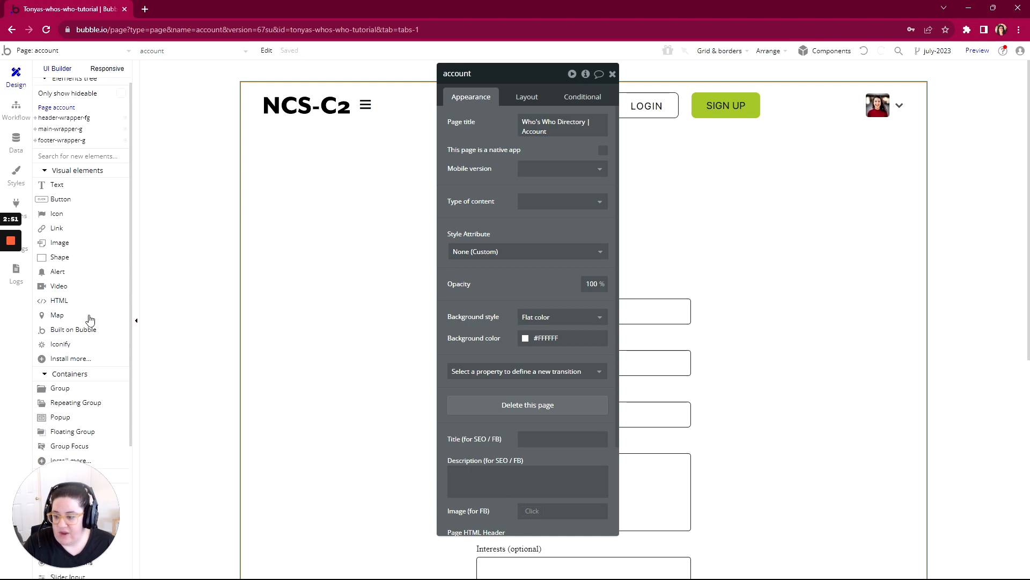
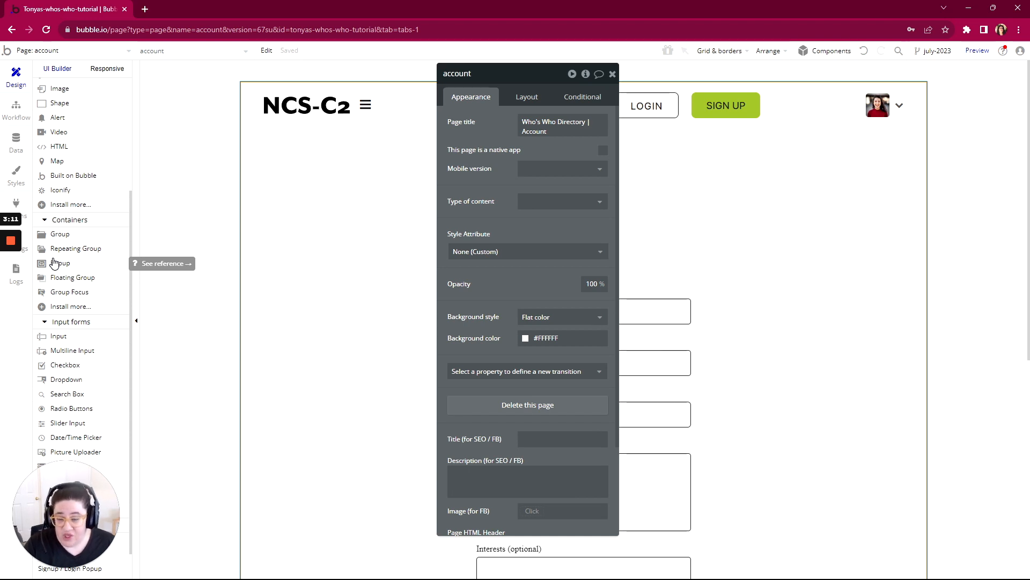
- Set the account page's type of content to Profile and move its property editor aside to view the profile form
scroll(56, 261, up, 3)
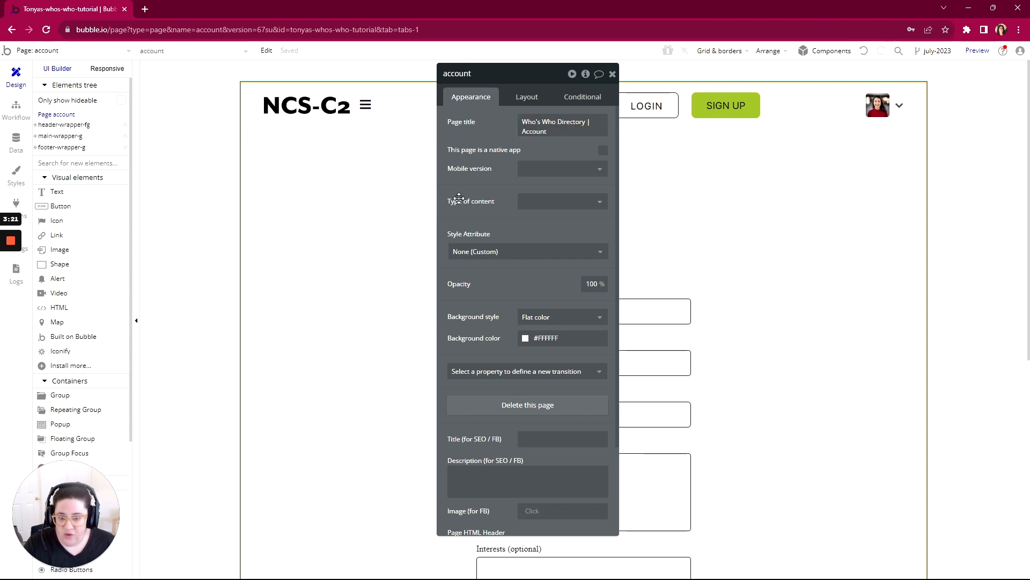
mouse_move(444, 205)
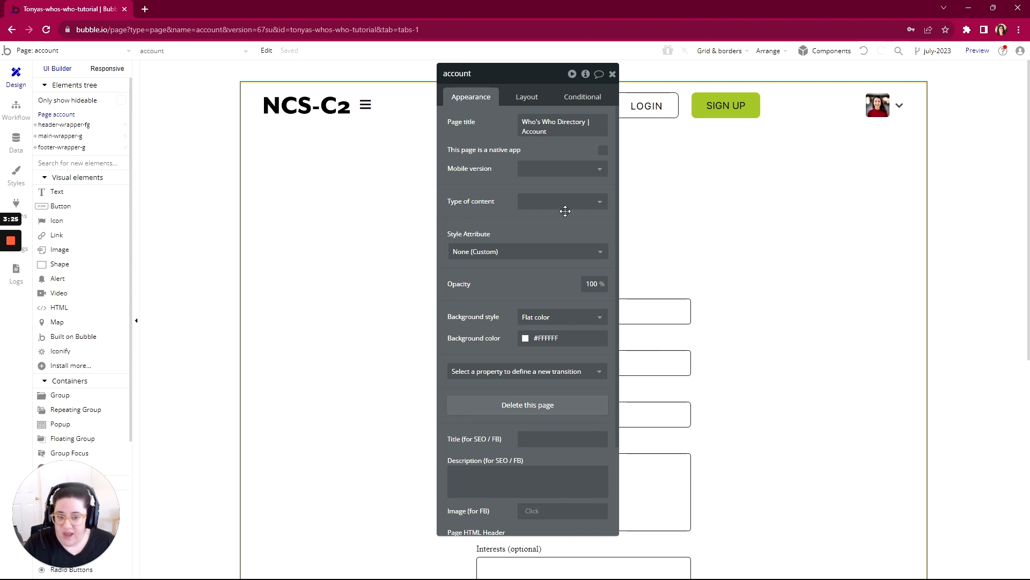
mouse_move(487, 203)
click(542, 203)
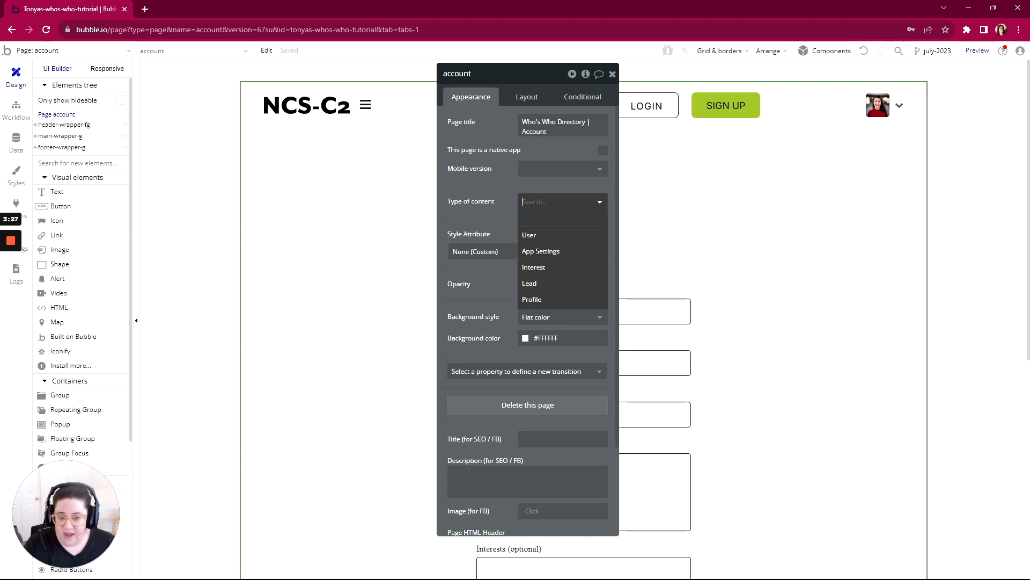
click(530, 298)
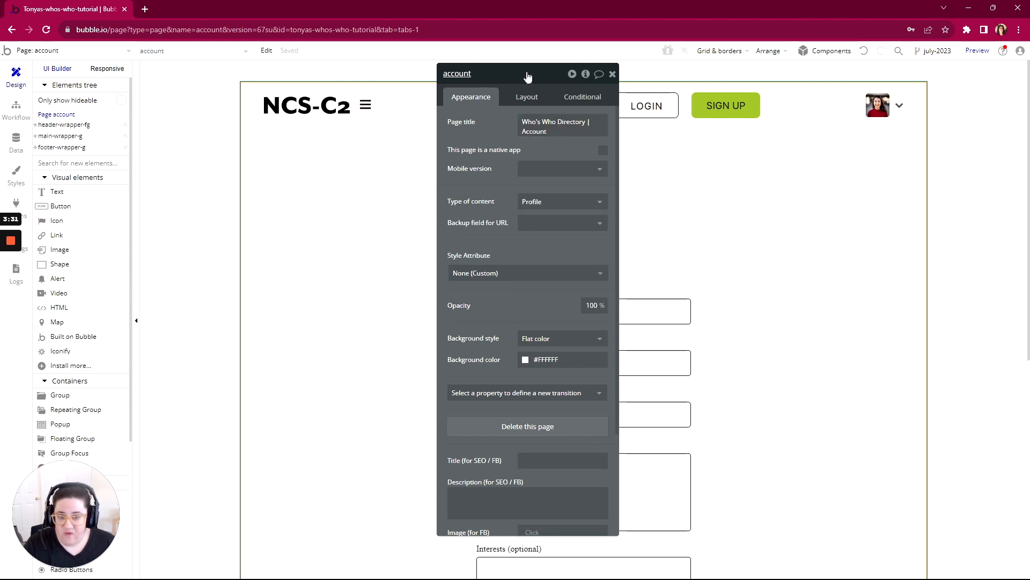
drag(526, 74, 374, 75)
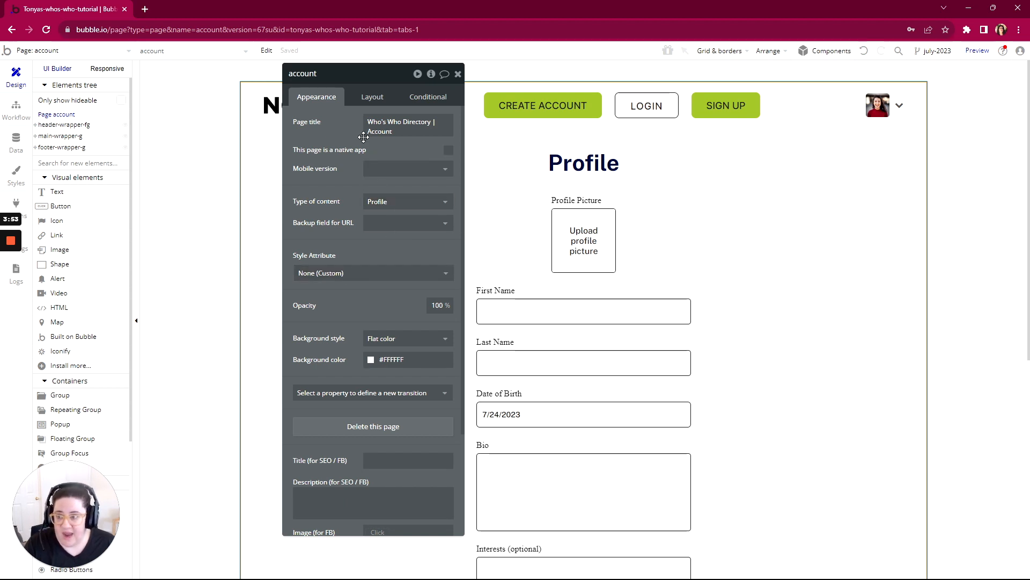
drag(361, 79, 486, 63)
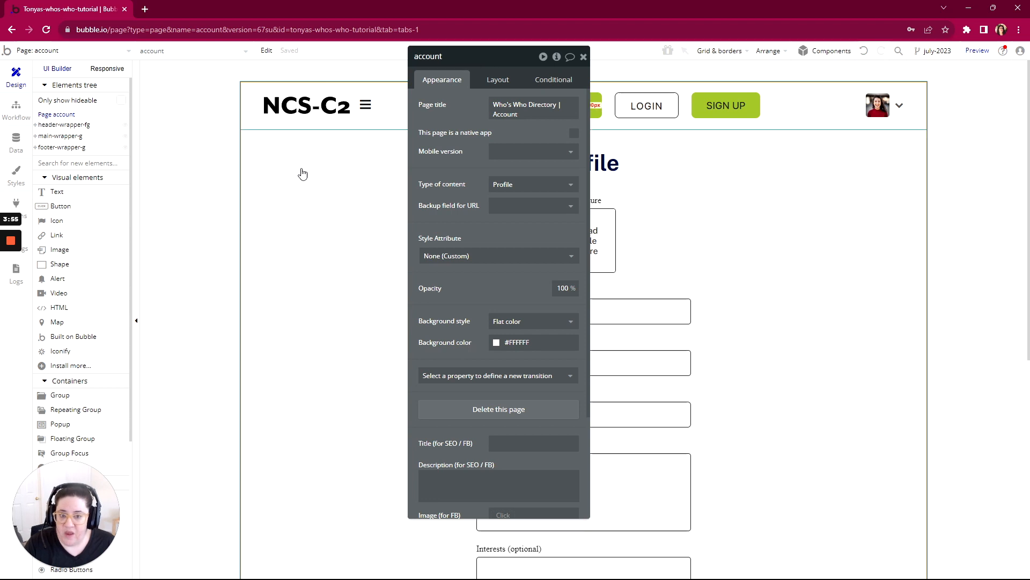
- Add a second action to the Page is loaded workflow that goes to the account page
click(16, 110)
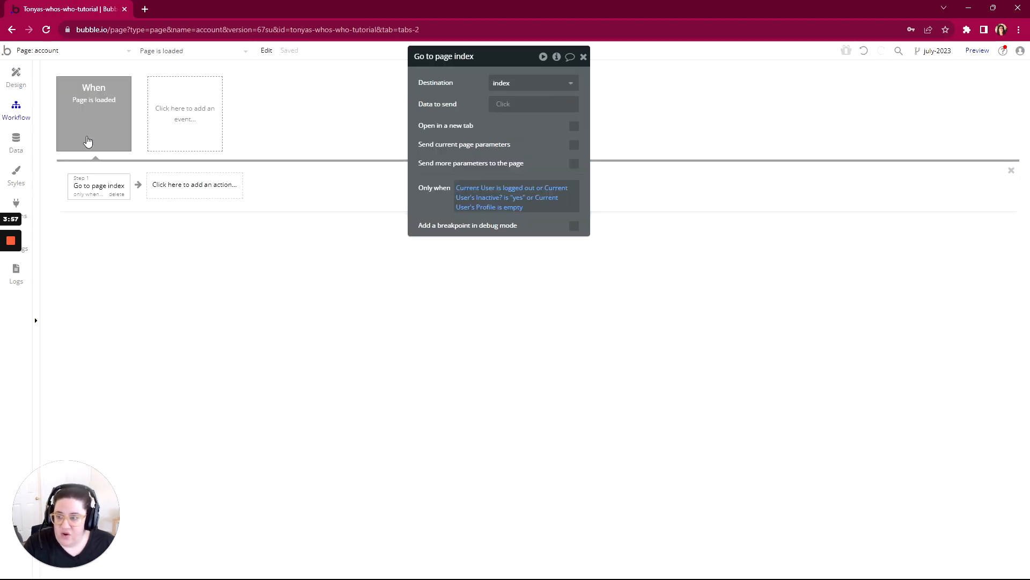
click(208, 191)
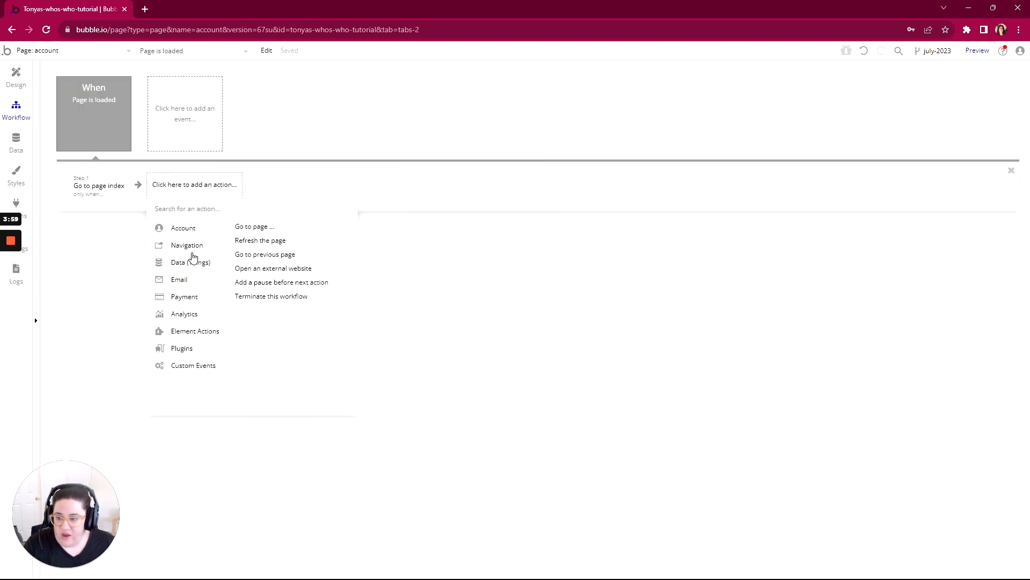
click(255, 227)
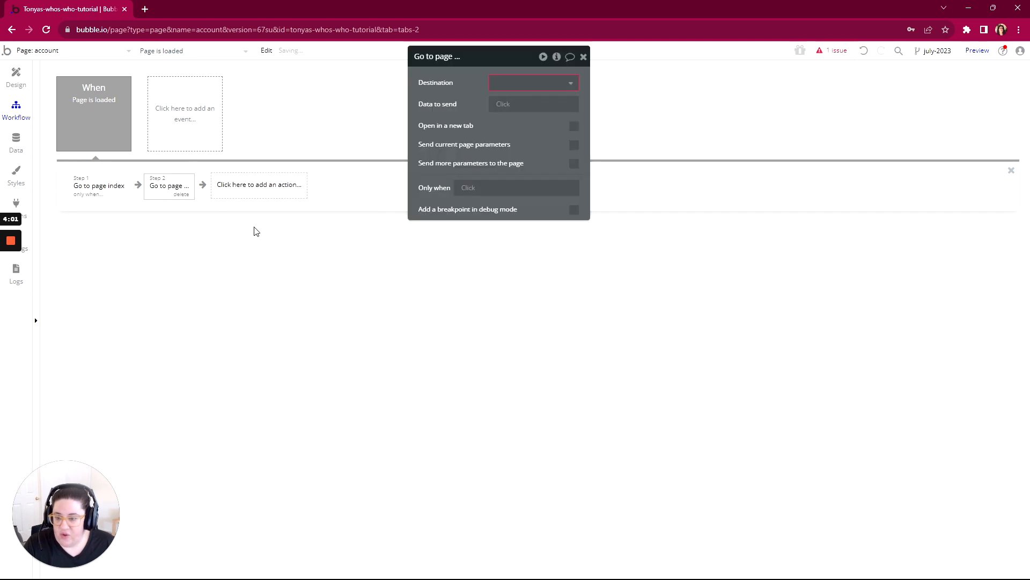
click(498, 86)
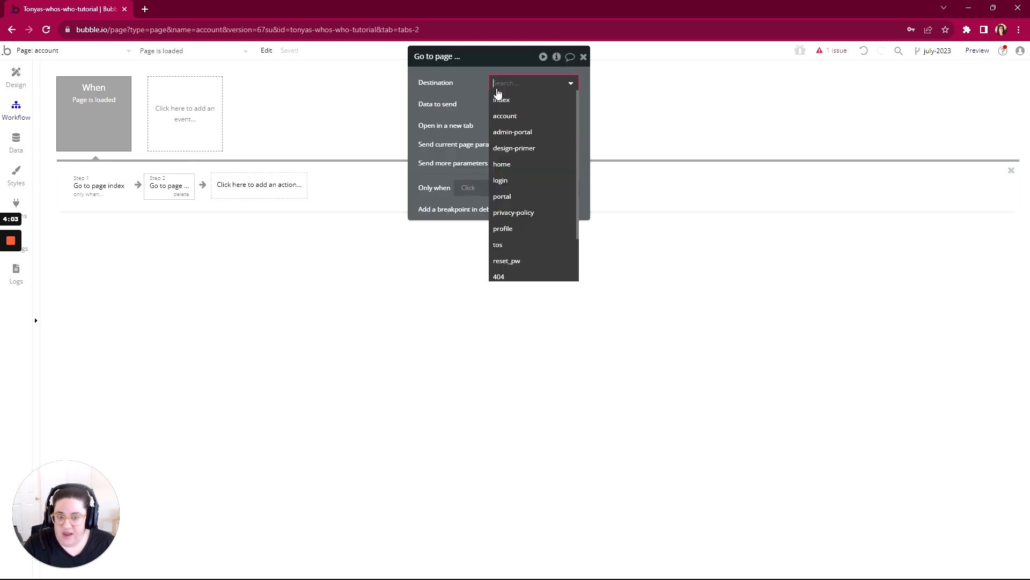
click(504, 117)
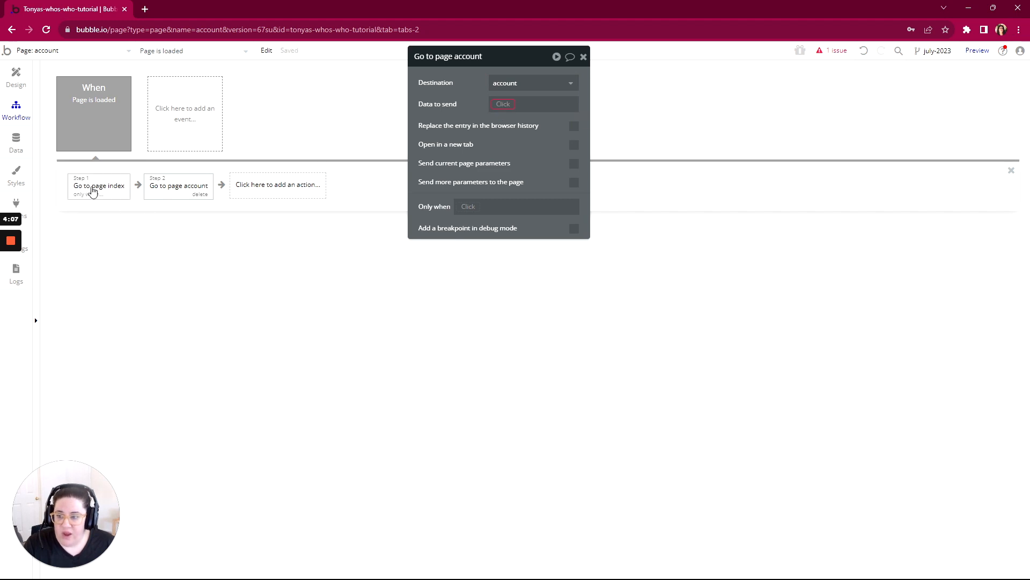
- Compare the two navigation actions and try entering "thistext" as the data to send in Go to page index
click(92, 189)
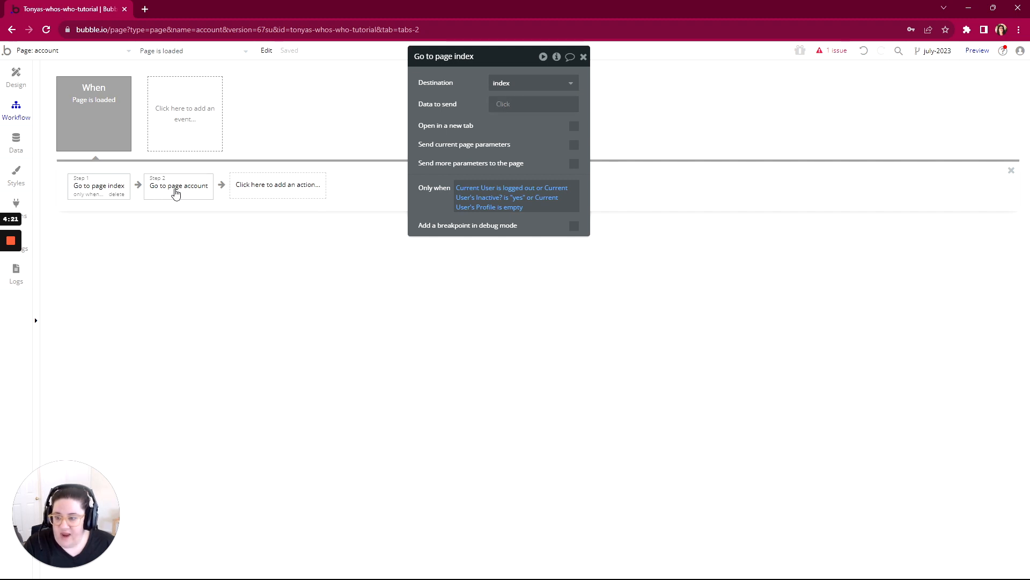
click(177, 191)
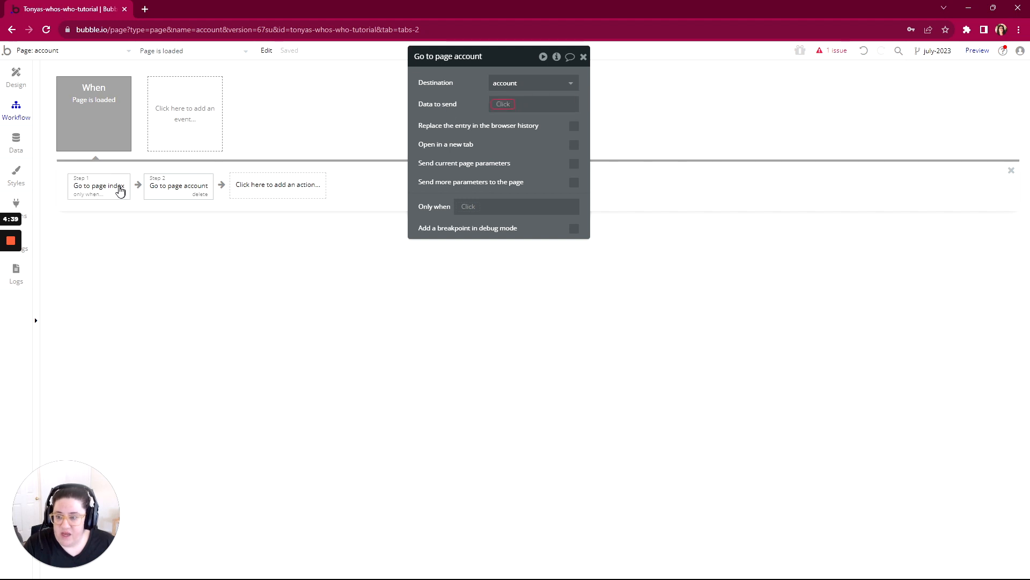
click(118, 187)
click(501, 105)
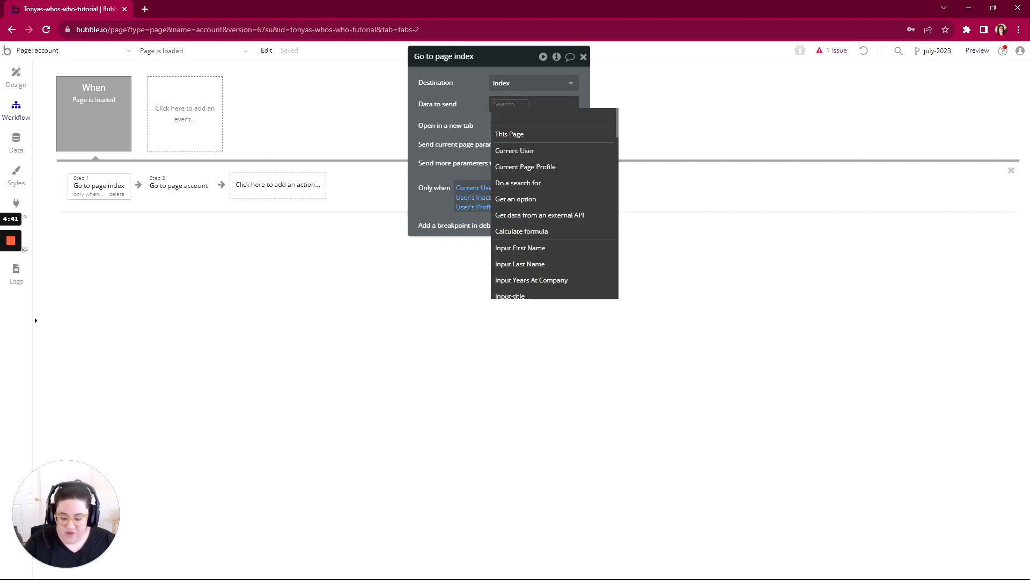
text(this)
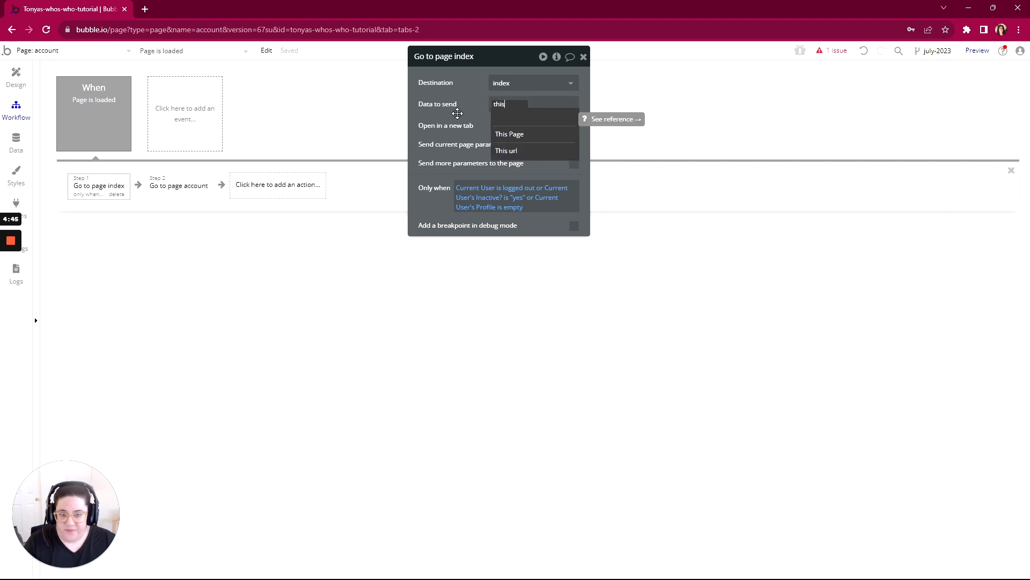
text( texext)
click(458, 113)
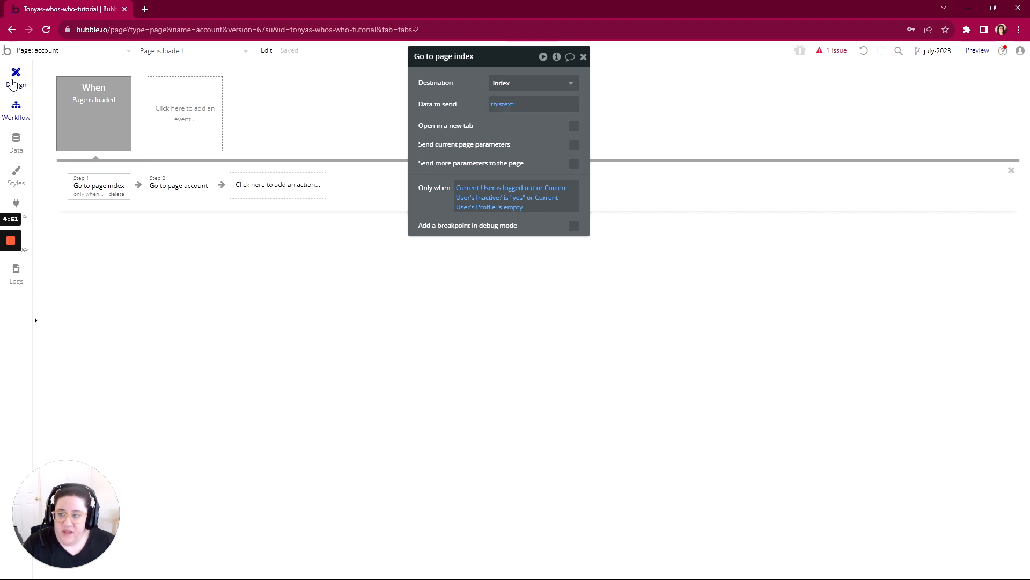
- Check the account page's type of content, and clear the data to send from the Go to page index action
click(16, 77)
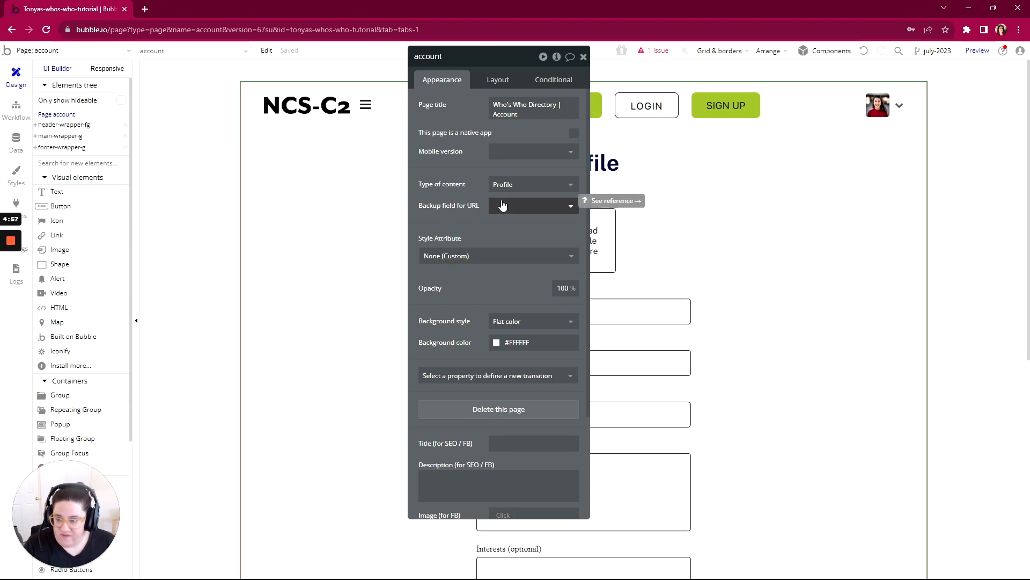
click(16, 109)
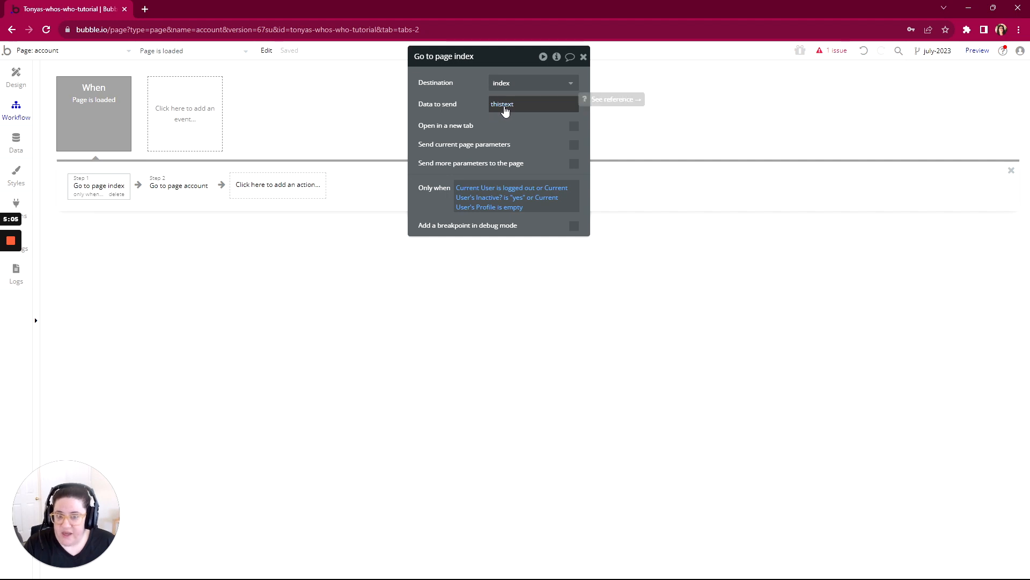
right_click(504, 108)
click(584, 109)
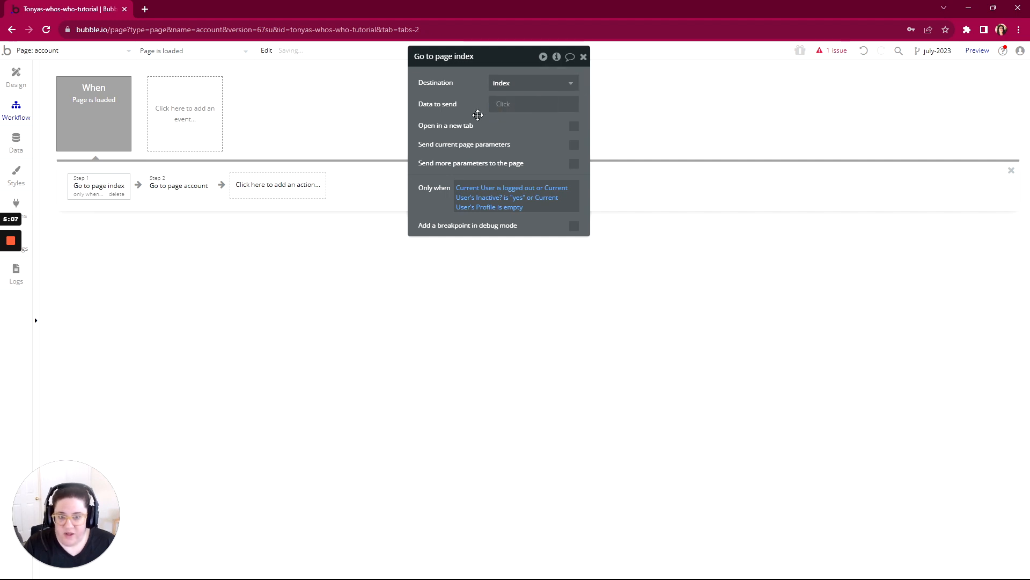
- Try entering "thistext" as the data to send in the Go to page account action
click(174, 191)
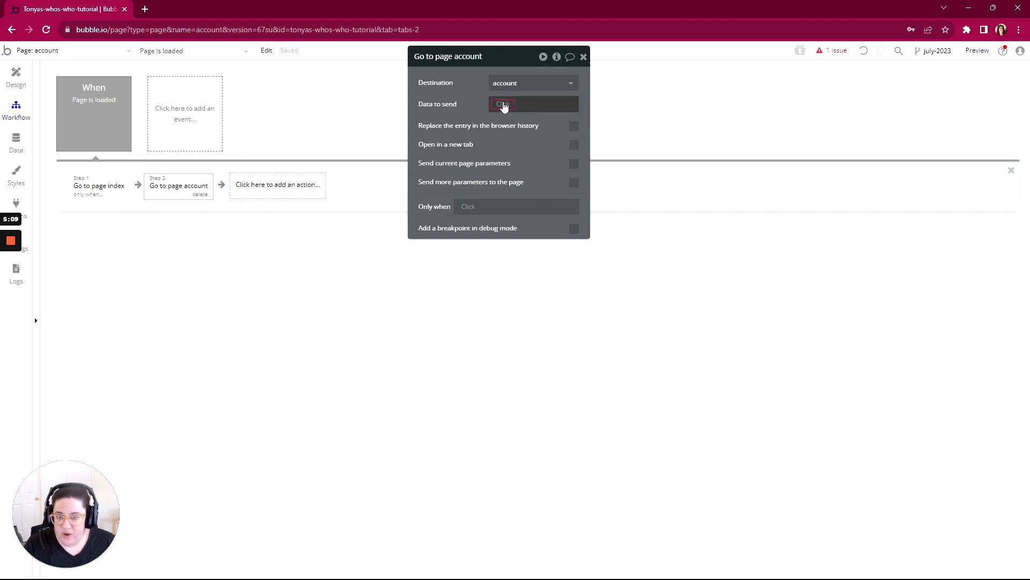
click(507, 107)
text(thistext)
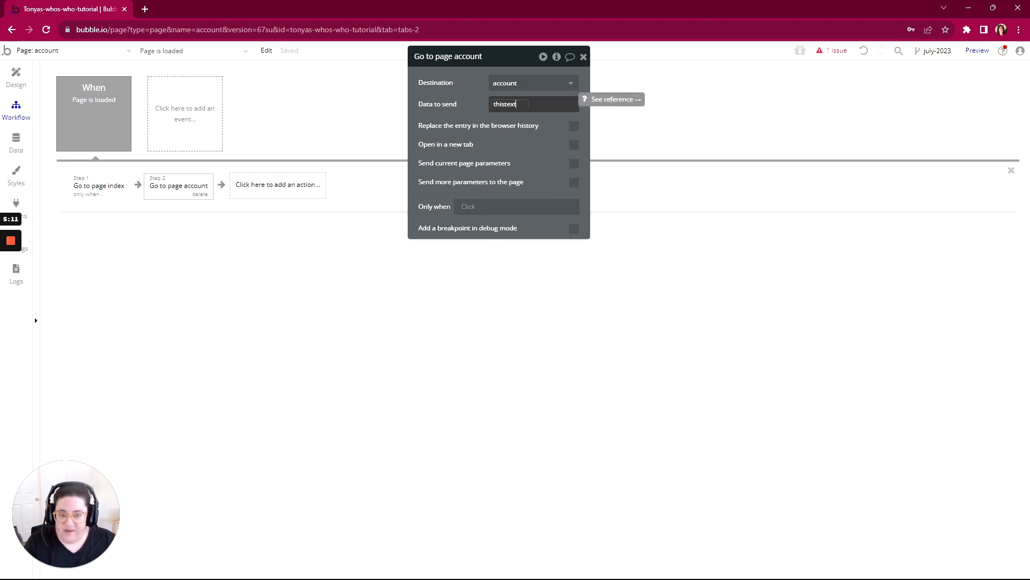
click(476, 119)
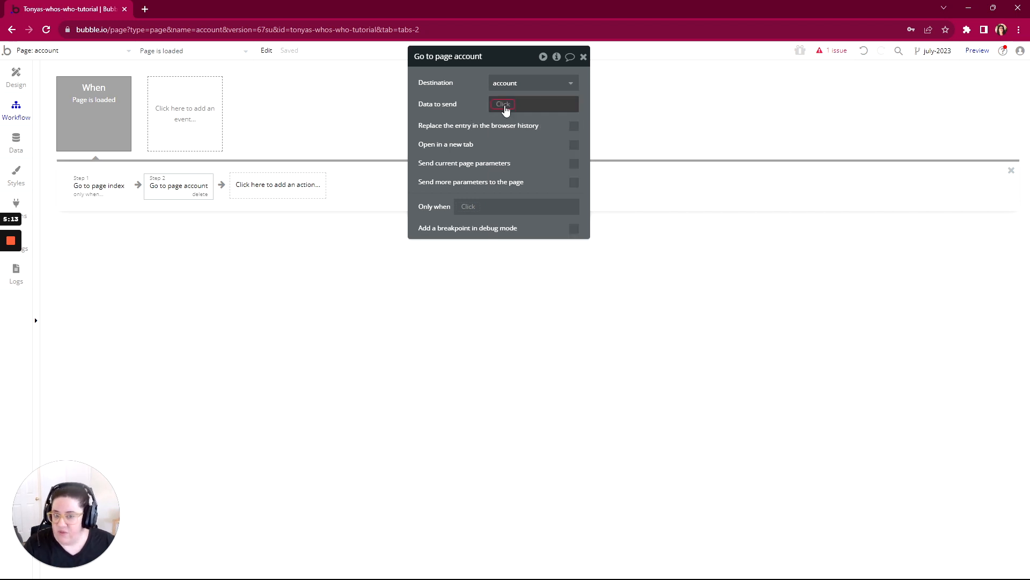
mouse_move(505, 109)
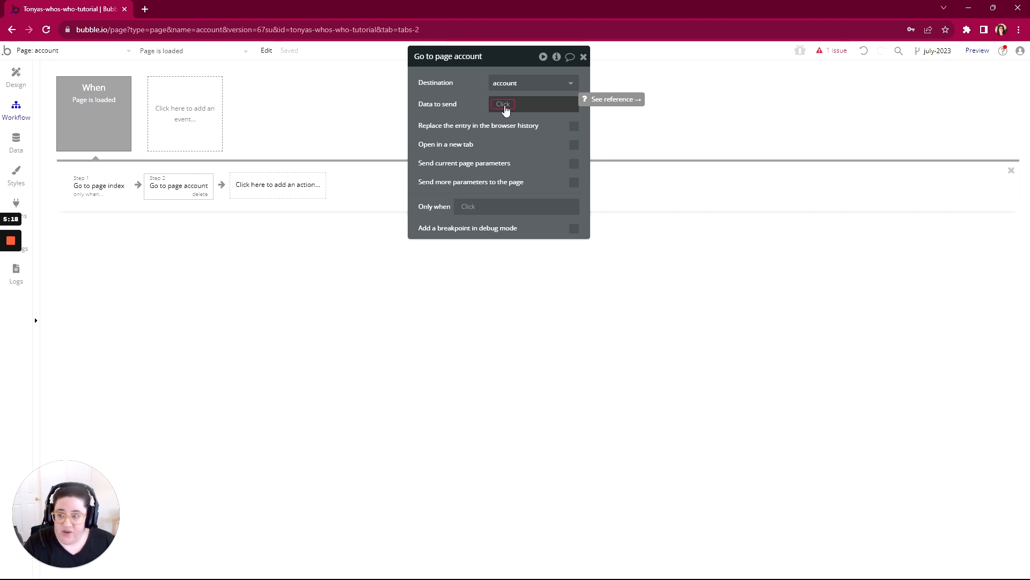
- Set the data to send in the Go to page account action to Current User's Profile
click(505, 105)
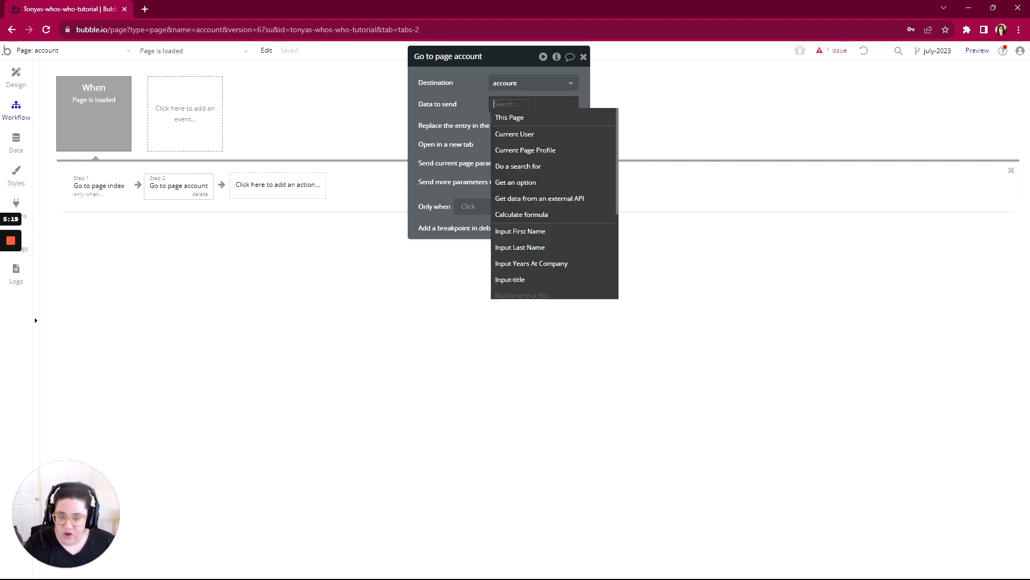
click(506, 133)
click(472, 114)
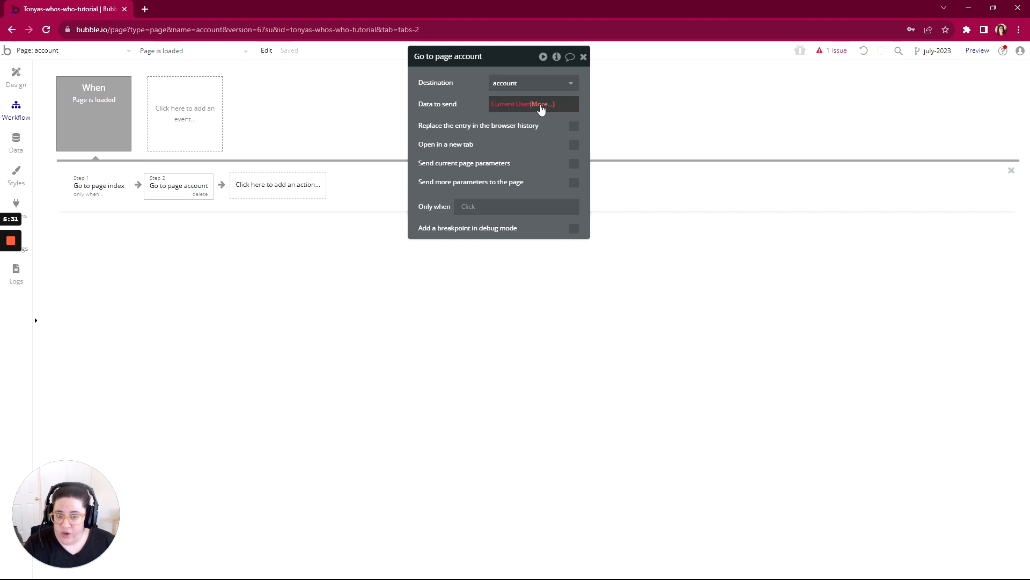
click(542, 106)
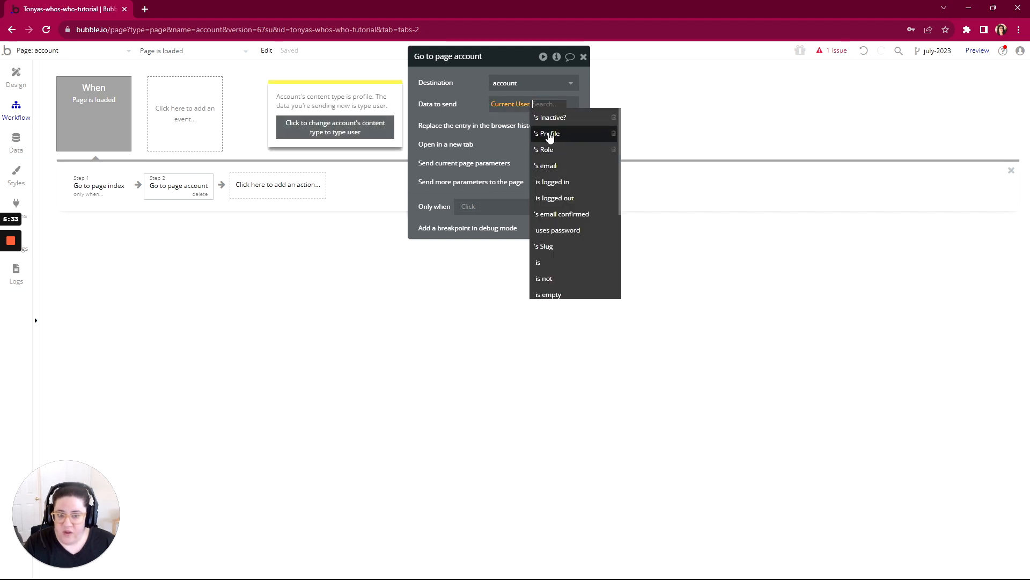
click(549, 135)
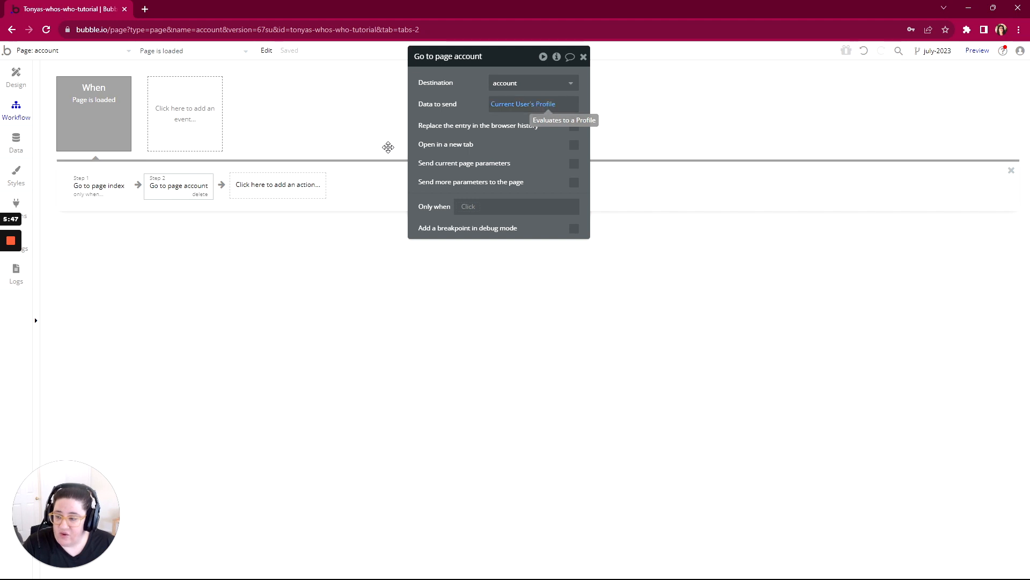
- Examine the fields of the User and Profile data types and how the two types link to each other
click(16, 143)
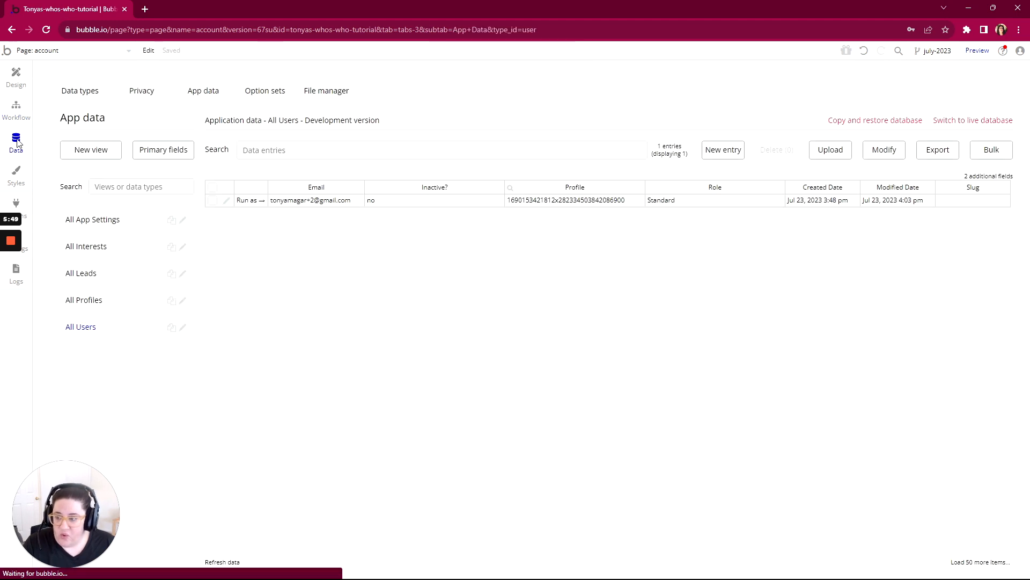
click(80, 94)
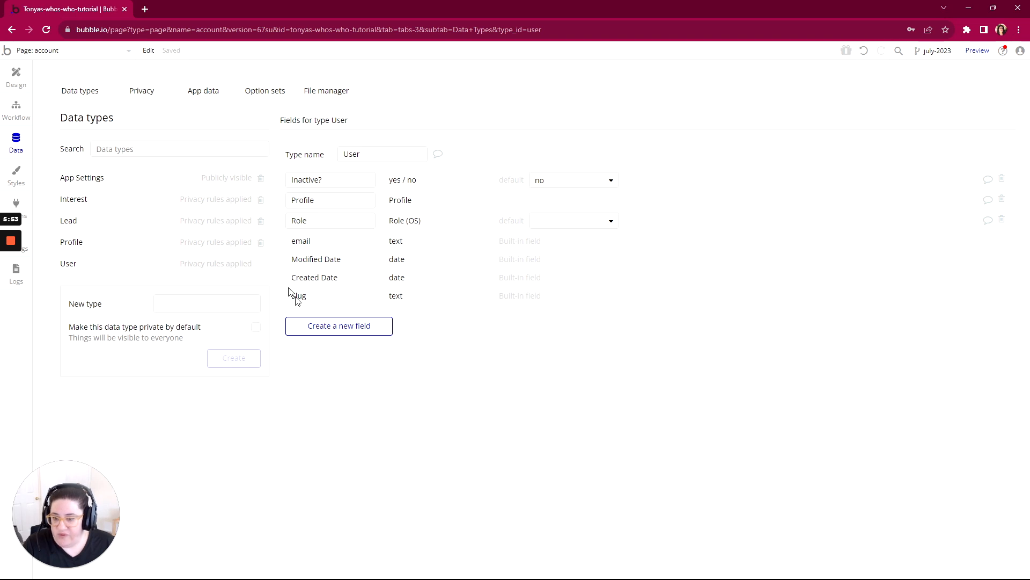
click(115, 250)
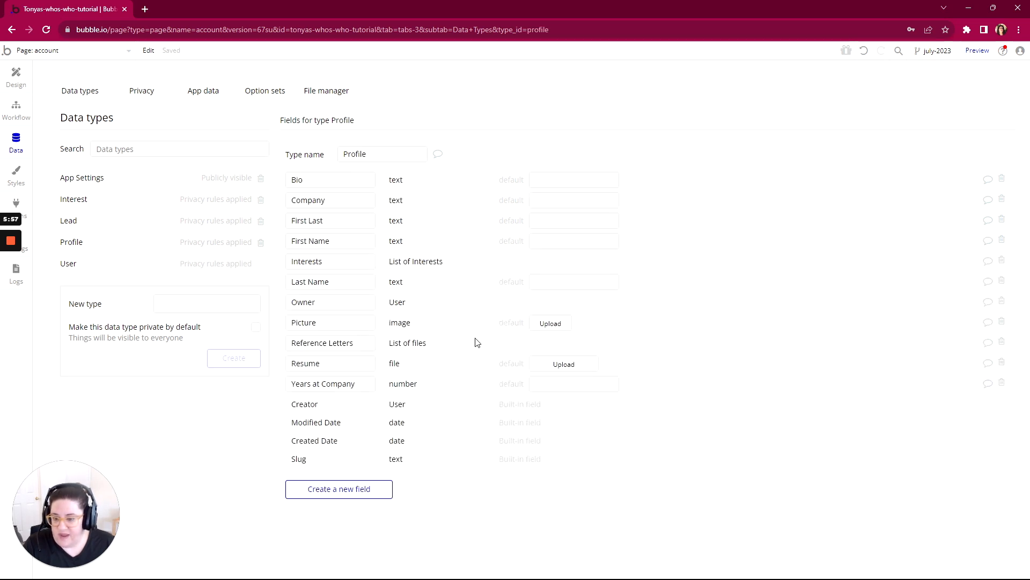
click(92, 267)
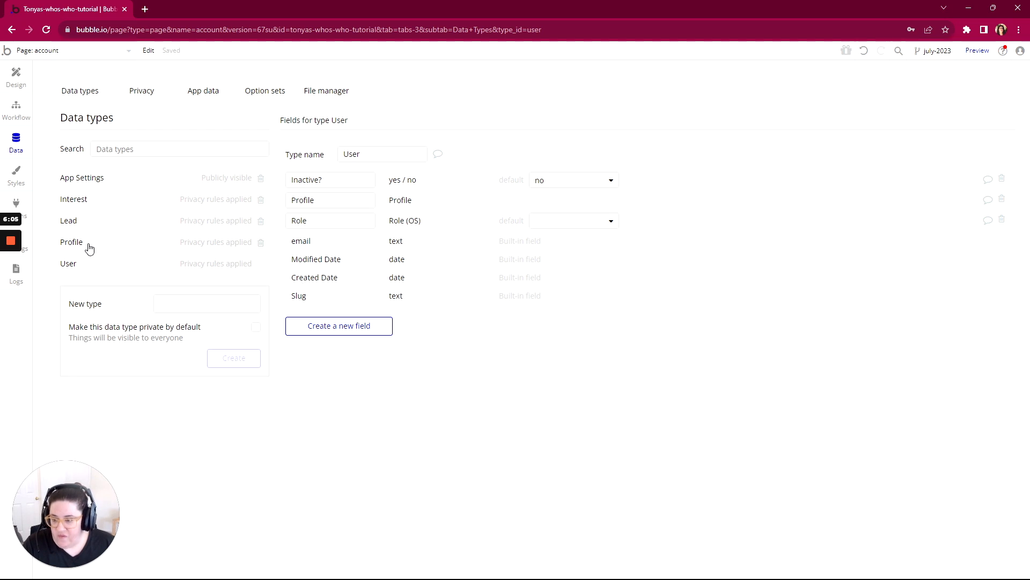
click(72, 241)
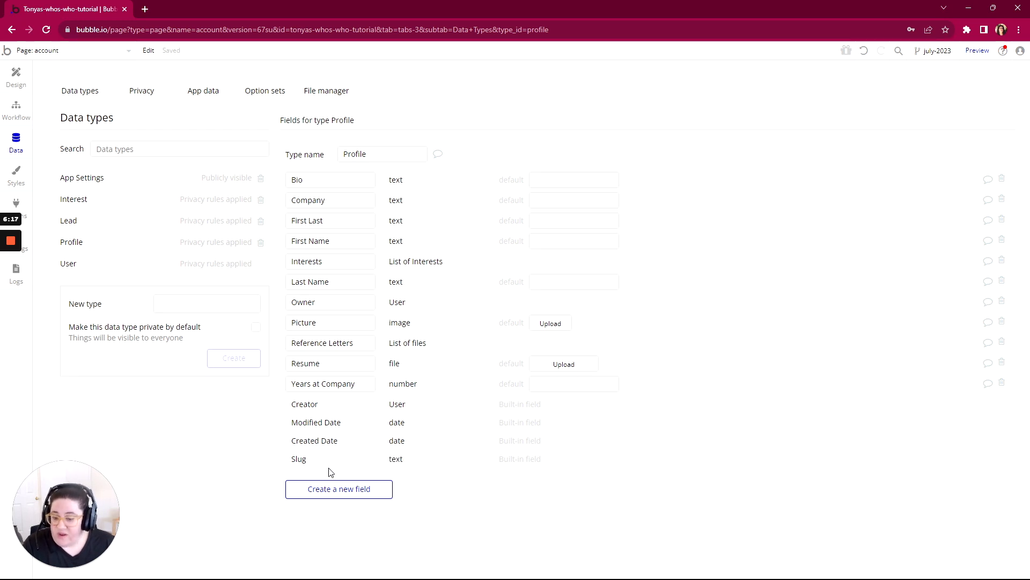
- Open the existing Profile entry in the app data and highlight its unique id
click(201, 92)
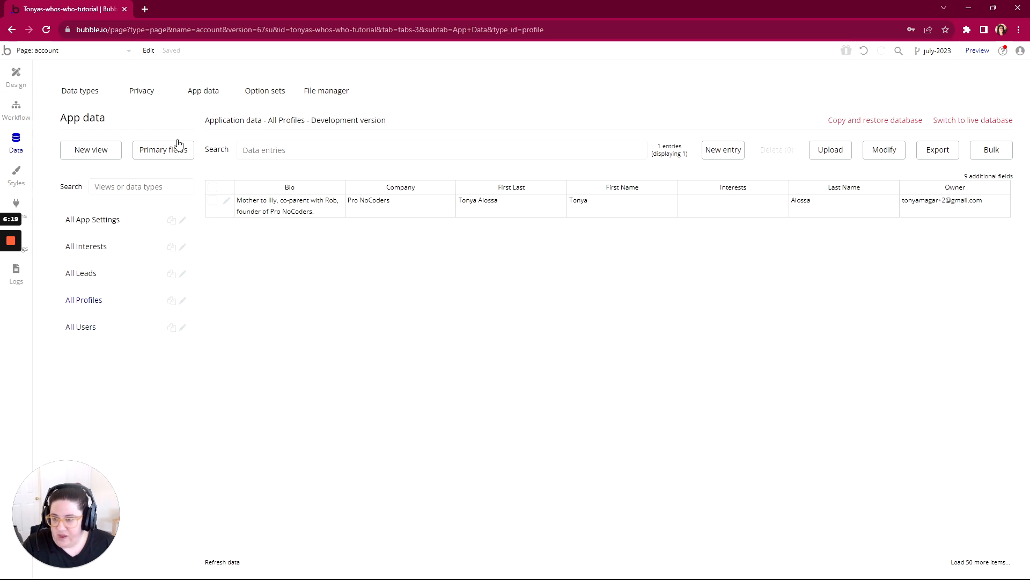
click(226, 202)
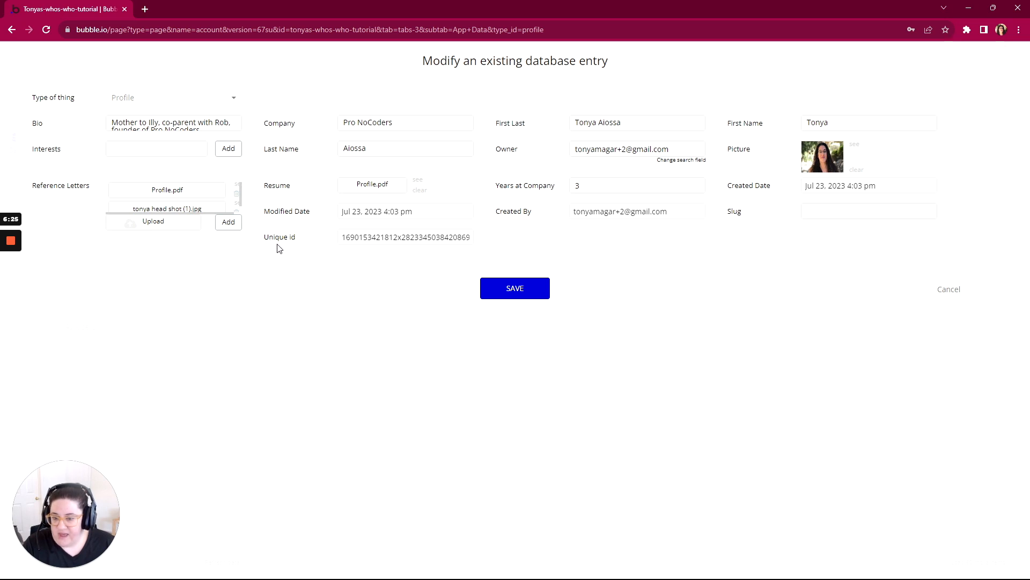
drag(342, 236, 486, 243)
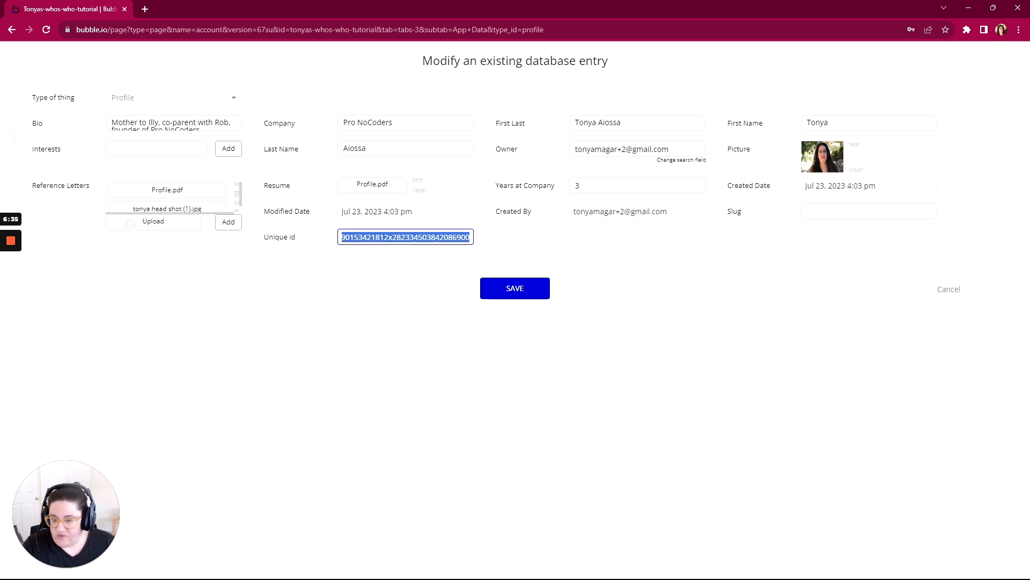
- Highlight the x separator and the whole unique id of the Profile entry, and close the entry without saving
click(388, 237)
drag(388, 237, 392, 237)
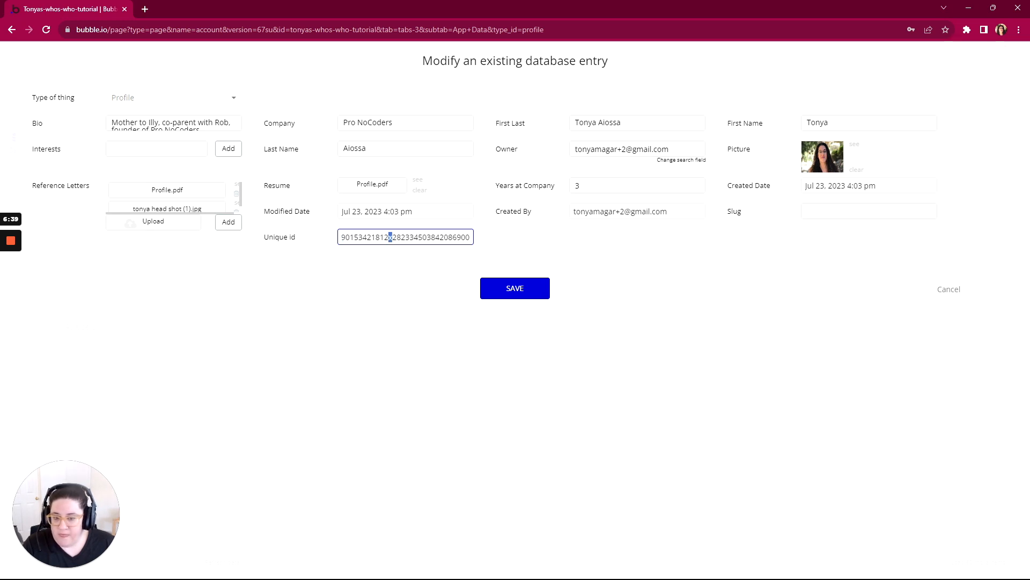
drag(471, 237, 334, 238)
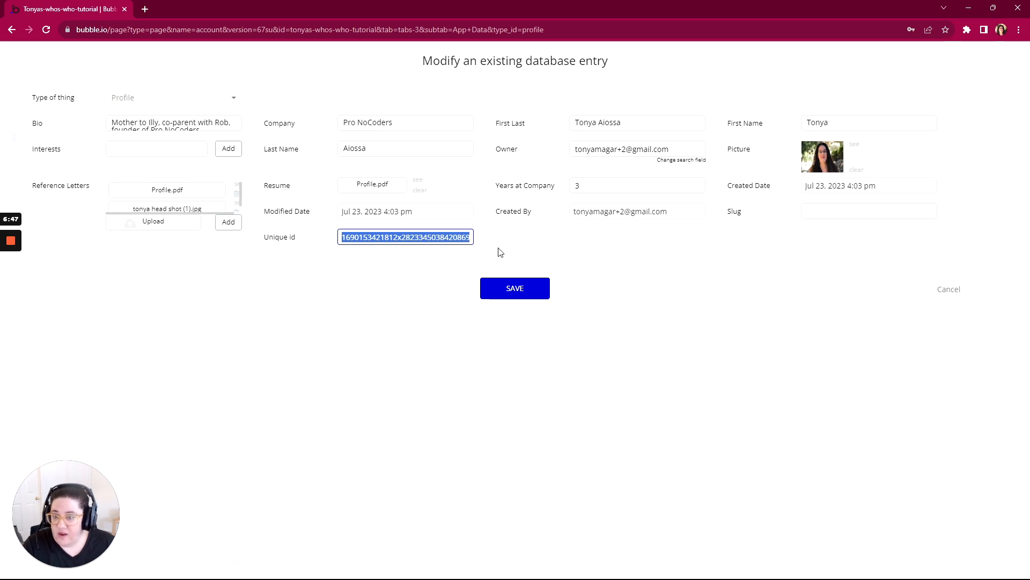
click(954, 290)
- Start a new field on the Profile data type, pick Interest as its field type, and cancel the field
click(78, 91)
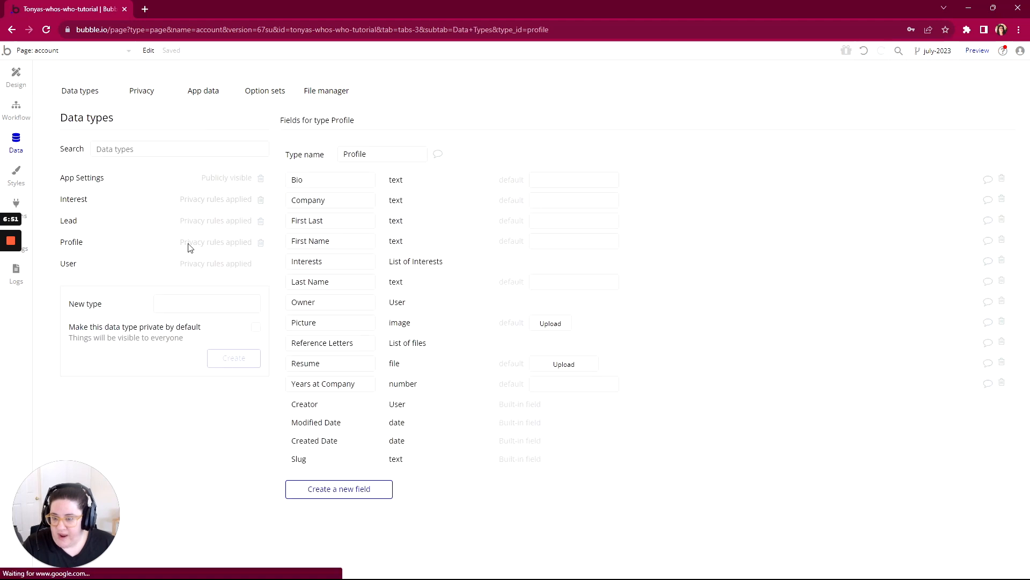
click(342, 491)
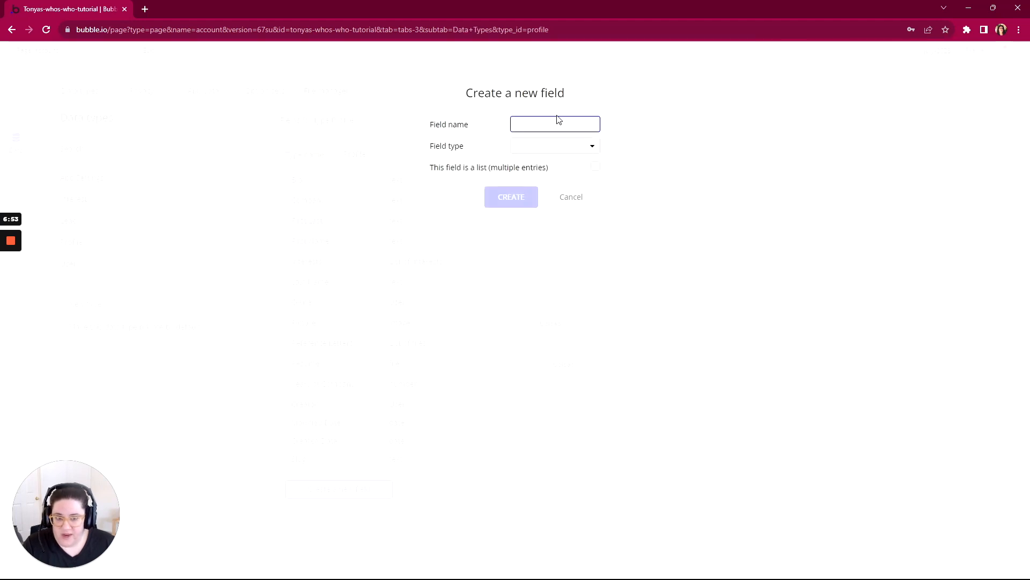
click(518, 151)
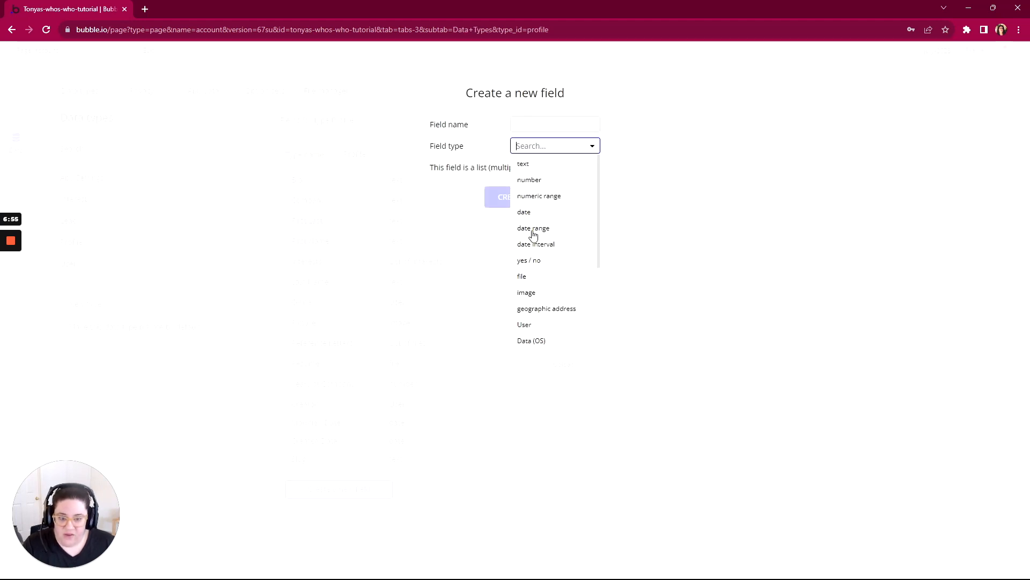
scroll(524, 320, down, 1)
scroll(525, 319, down, 2)
click(539, 274)
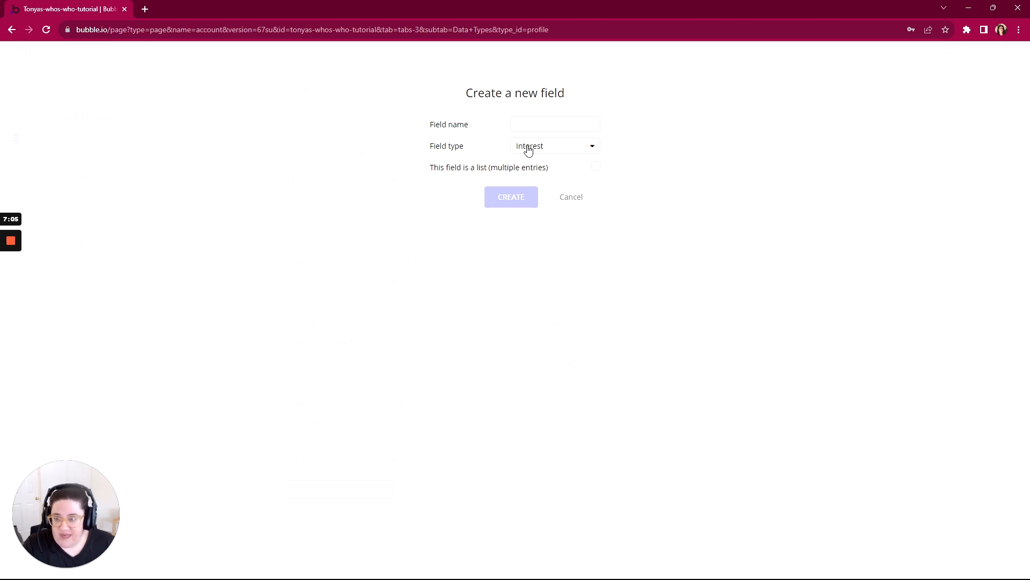
mouse_move(534, 154)
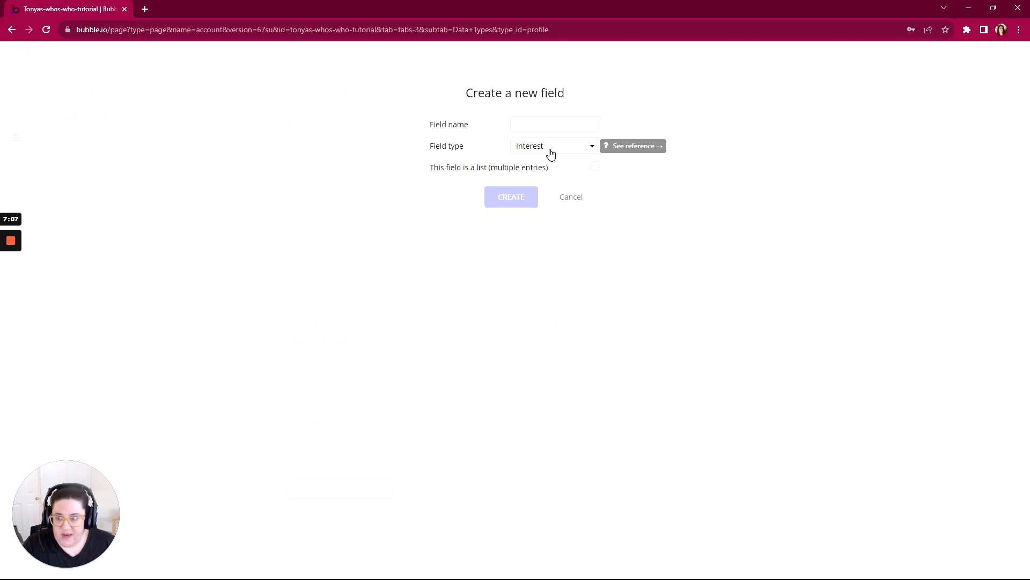
click(570, 198)
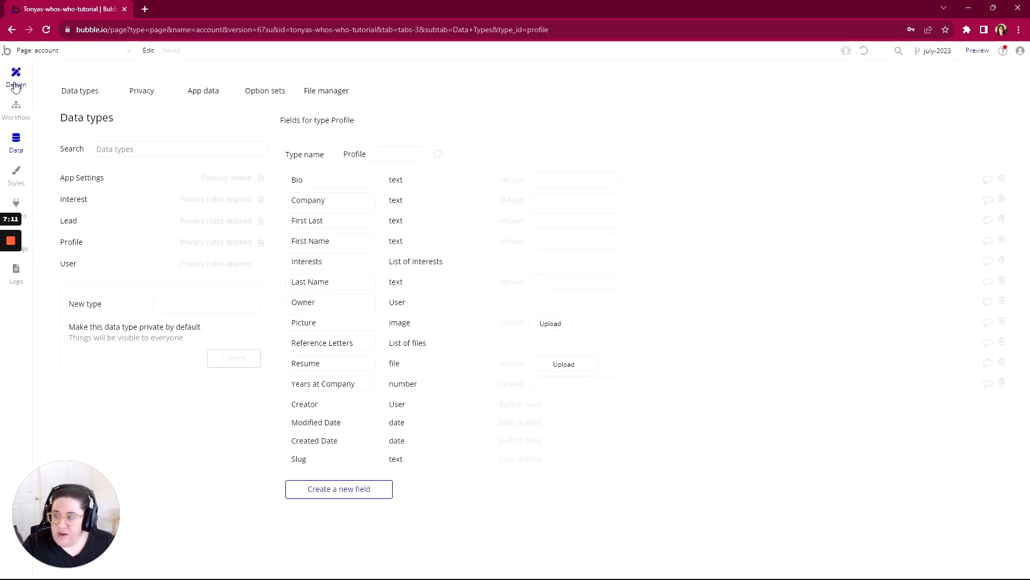
- Switch to the WorkFlowy outline from the account page workflow and highlight "view/edit their own profile" under the Account page permissions
click(16, 109)
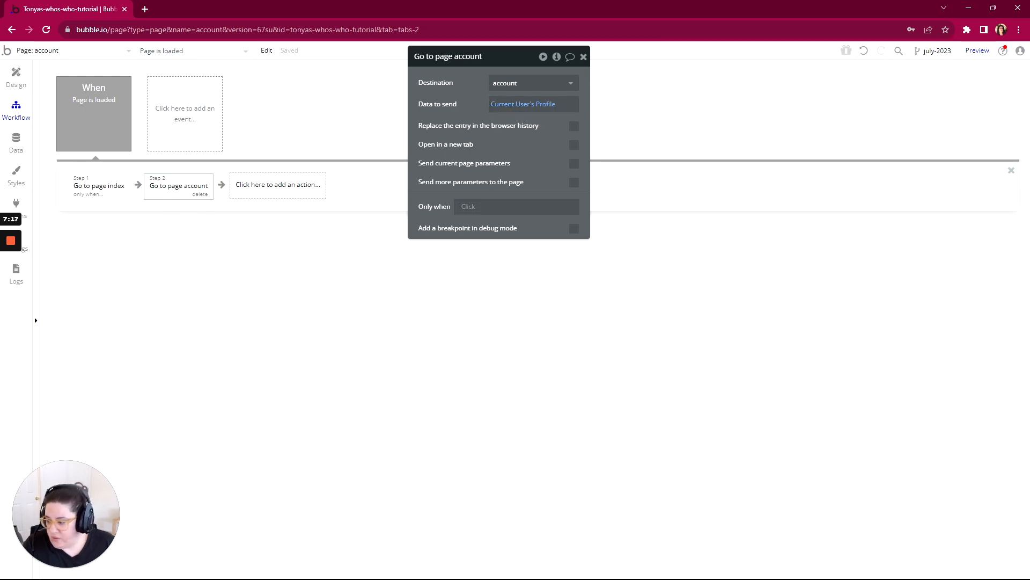
key(alt+Tab)
scroll(397, 258, down, 5)
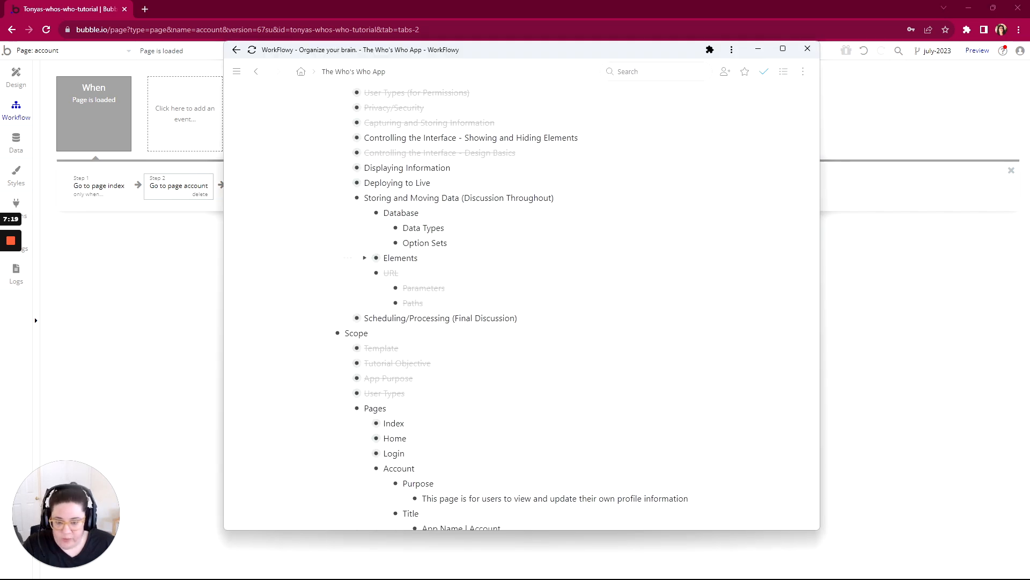
scroll(397, 259, down, 3)
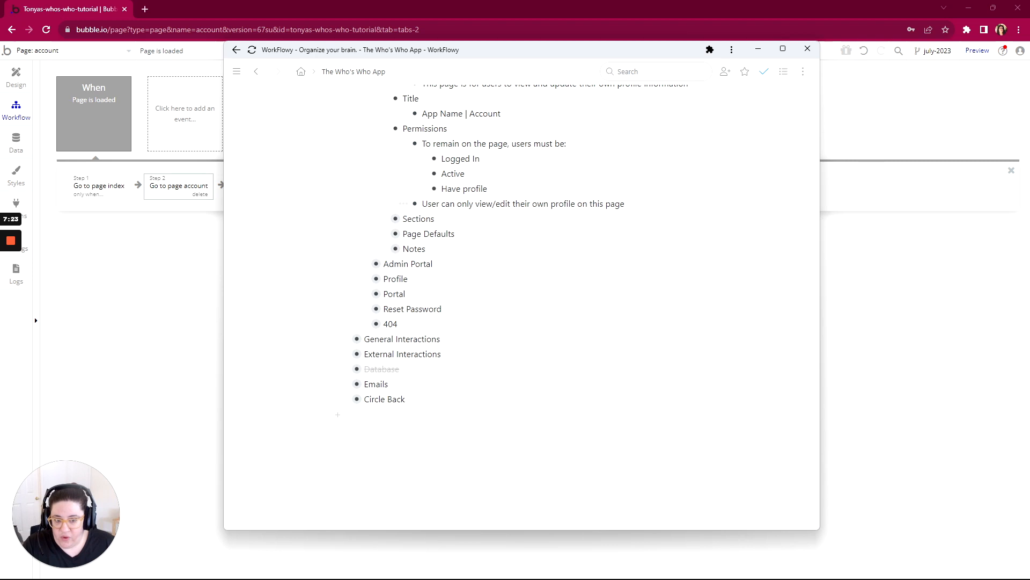
drag(576, 203, 474, 204)
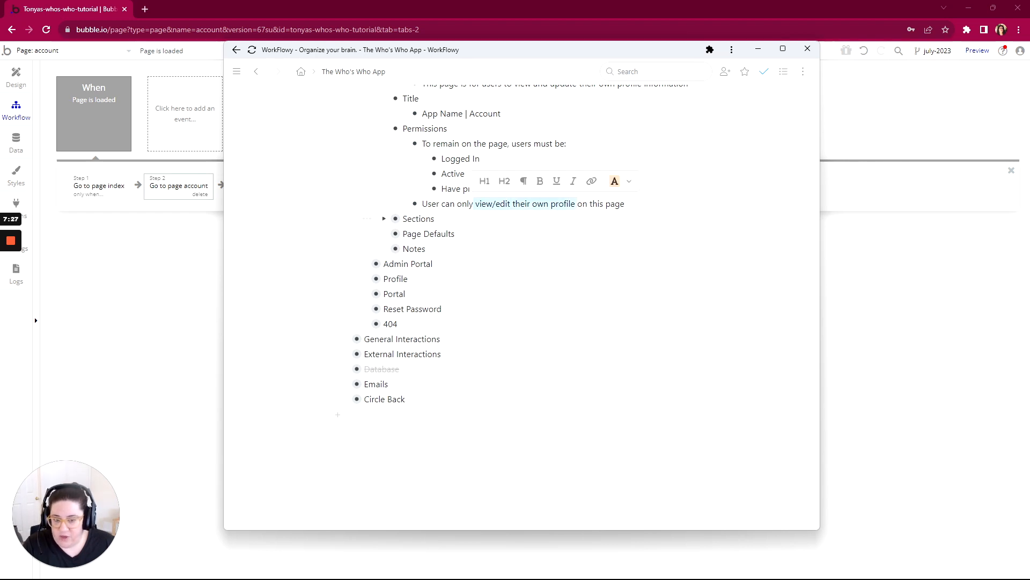
- Back in Bubble, make the Go to page account action run only when Current Page Profile is empty
click(135, 257)
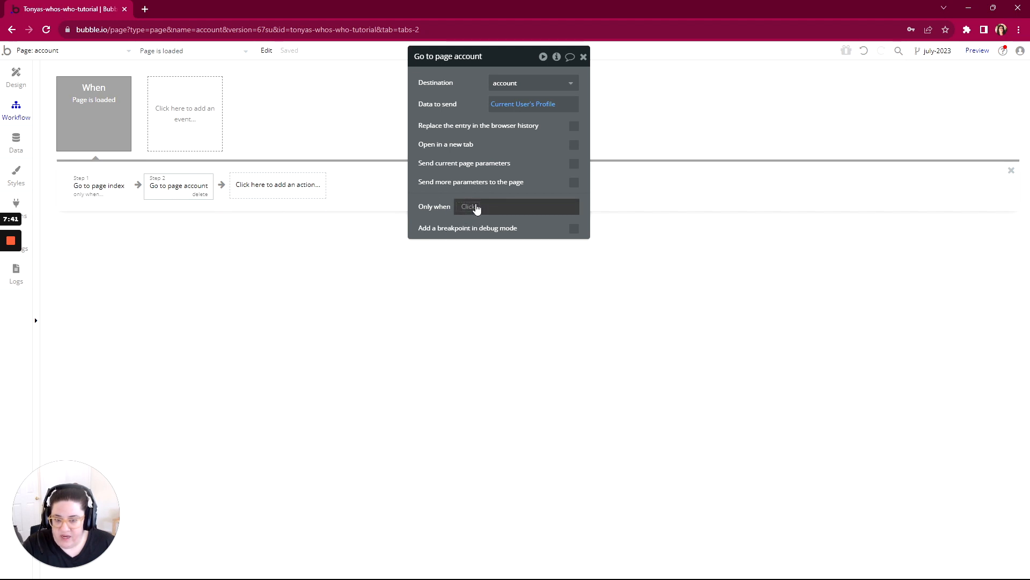
click(475, 208)
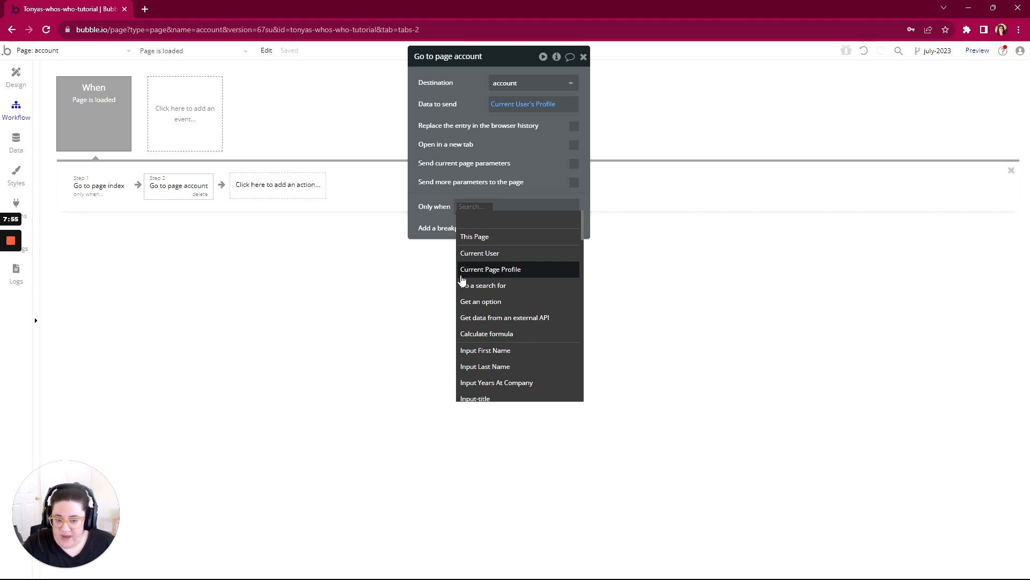
mouse_move(492, 274)
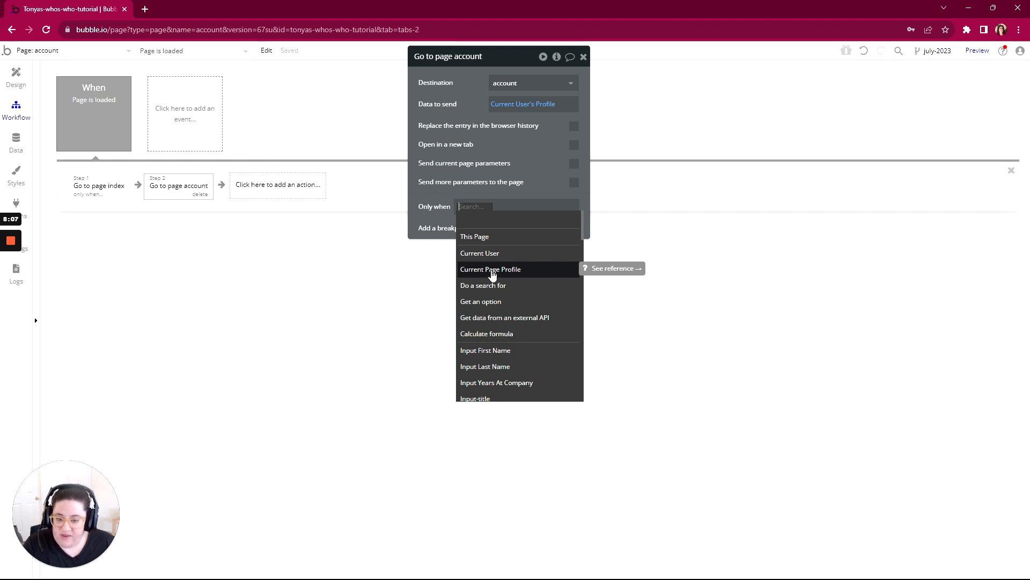
click(493, 270)
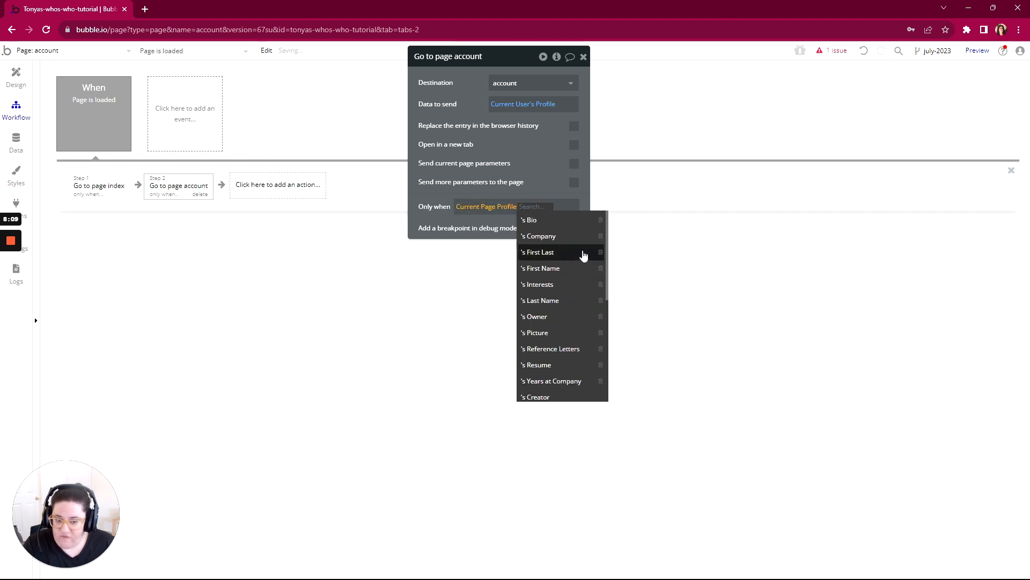
scroll(566, 310, down, 2)
scroll(566, 310, down, 2)
click(533, 300)
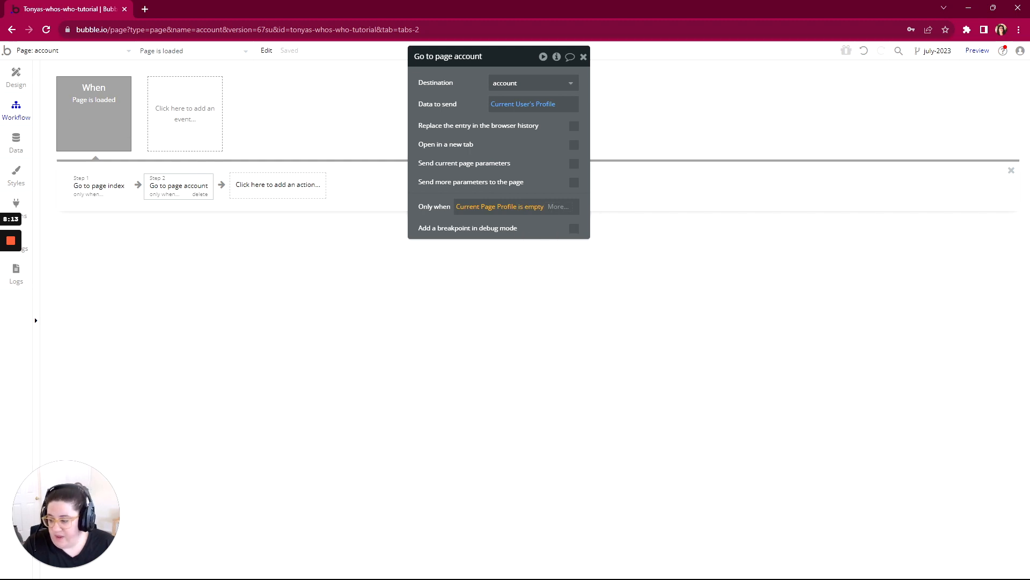
- Recheck the outline's permissions and extend the action's condition with "or Current Page Profile is not Current User's Profile"
key(alt+Tab)
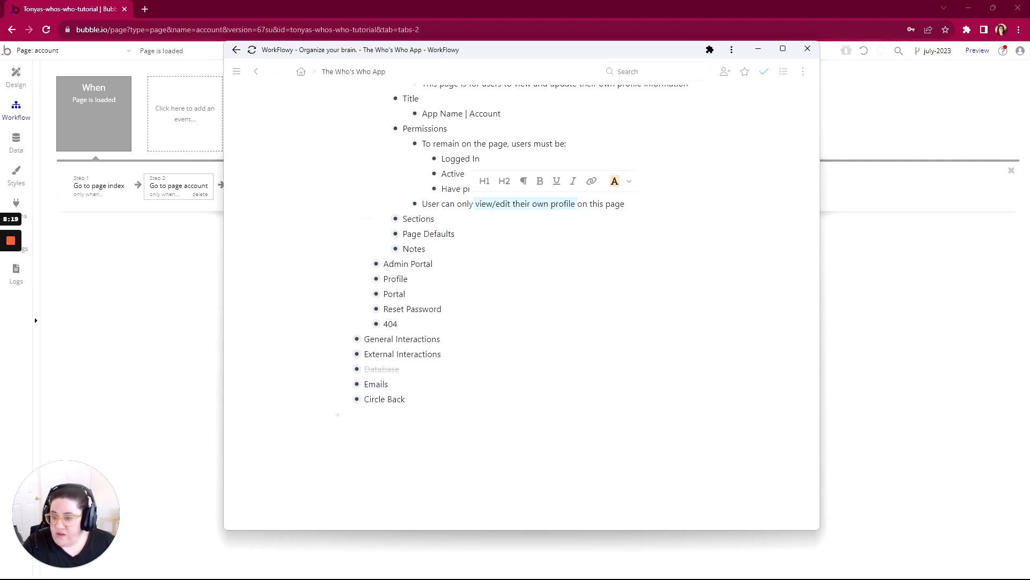
click(184, 198)
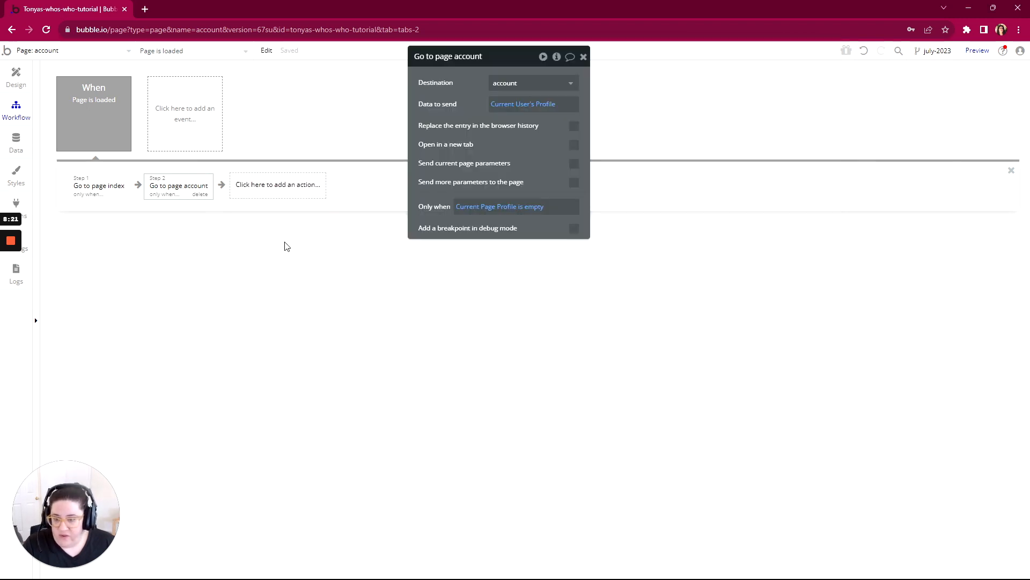
click(547, 213)
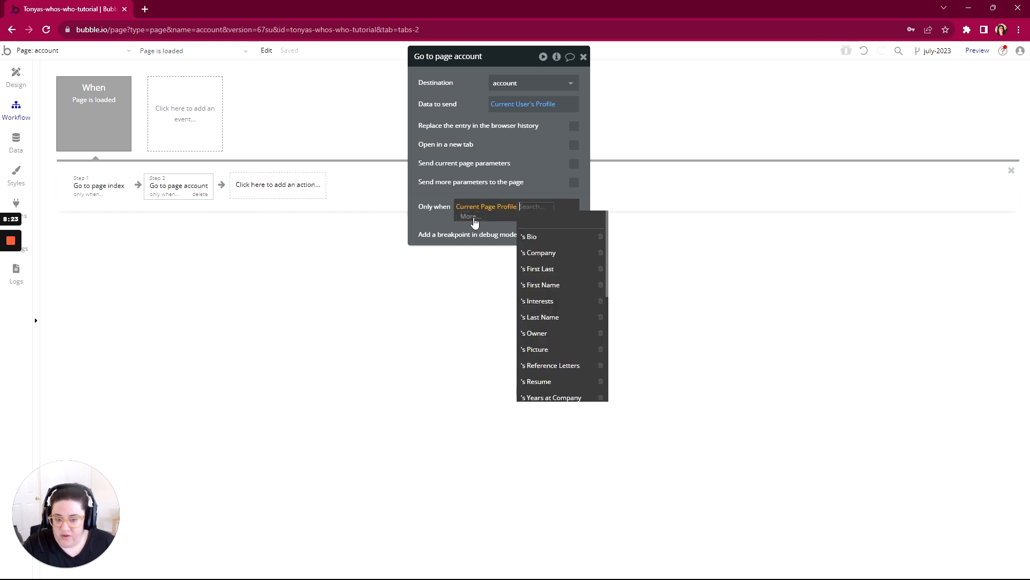
click(473, 218)
click(476, 260)
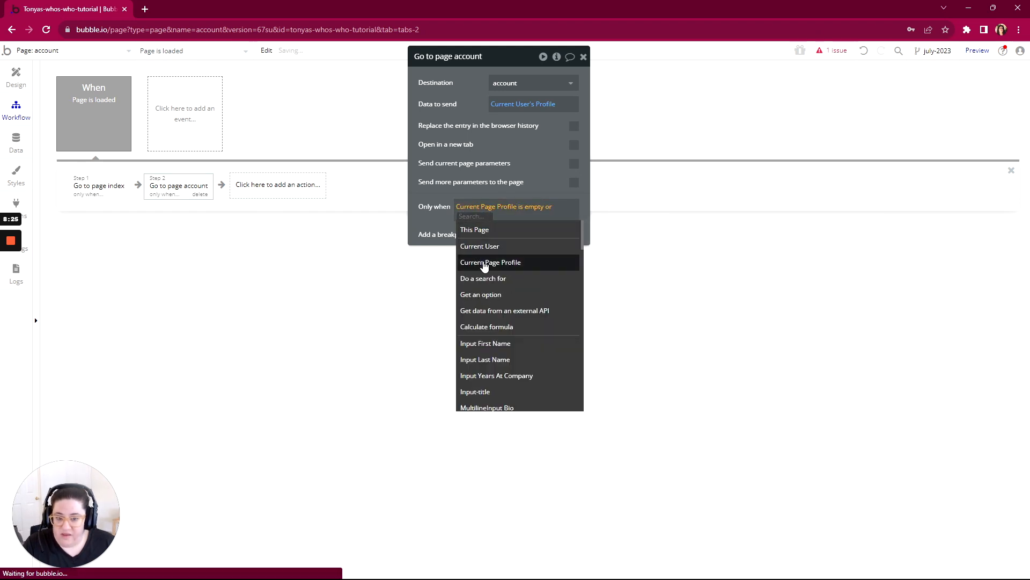
click(484, 264)
scroll(537, 300, down, 3)
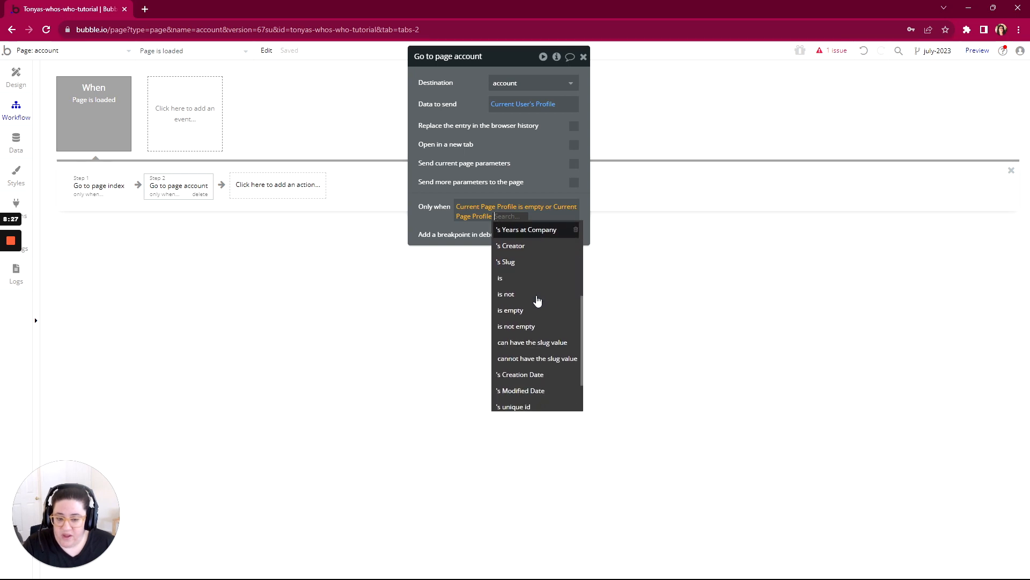
click(518, 294)
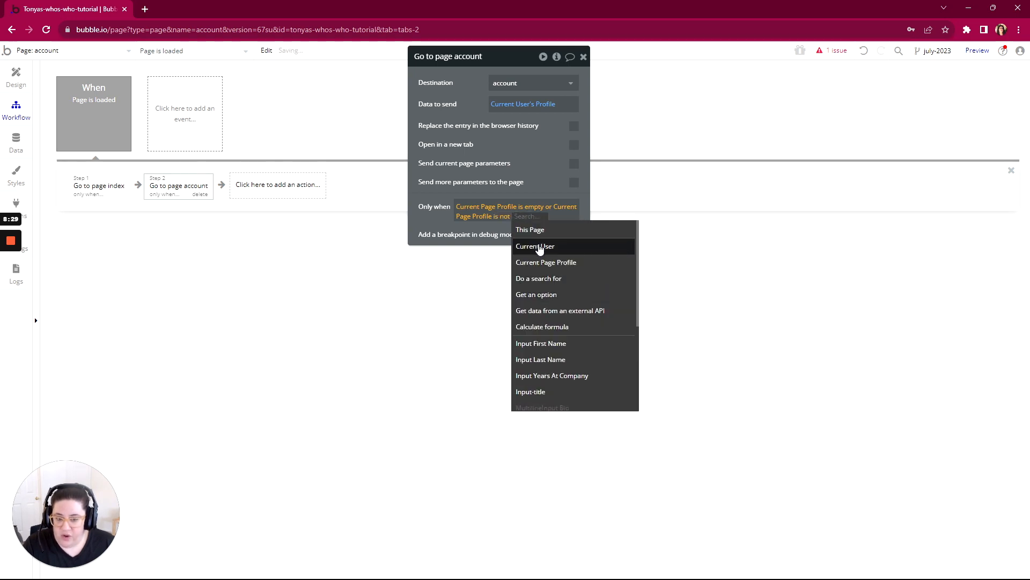
click(537, 246)
click(463, 261)
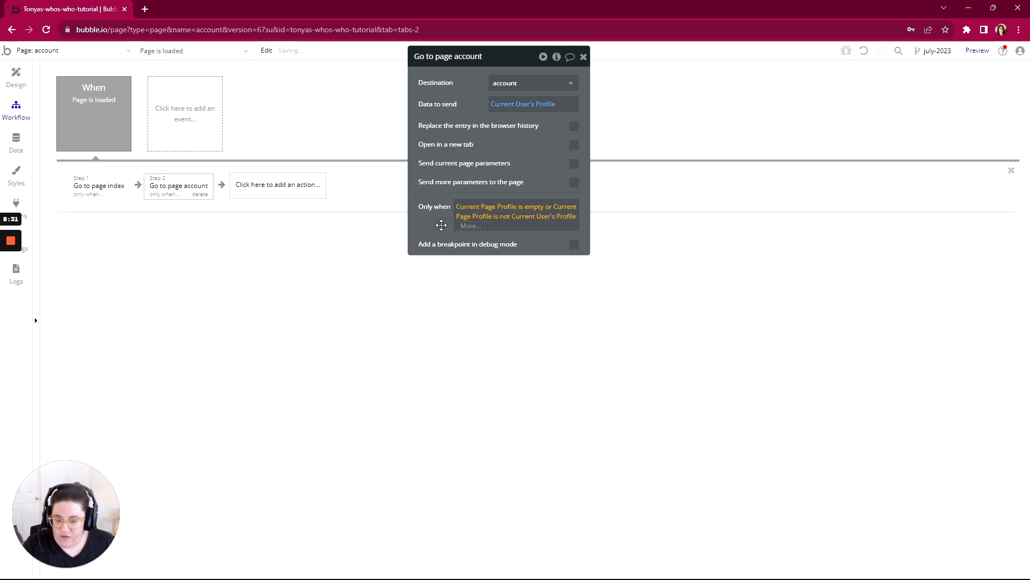
click(437, 223)
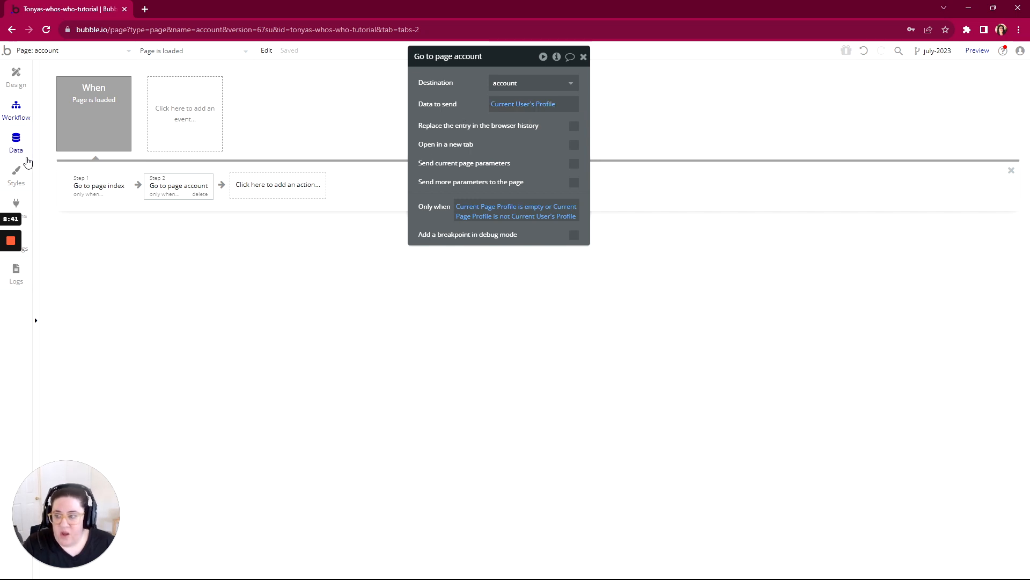
- Run the app as the existing user from the All Users data and highlight the profile's unique id in the account page URL
click(17, 146)
click(207, 93)
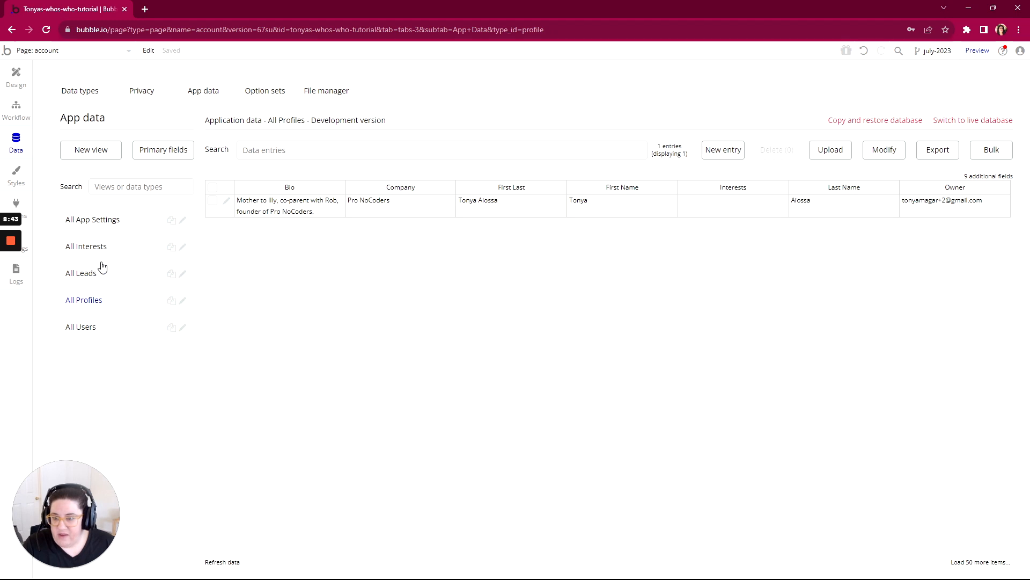
click(87, 327)
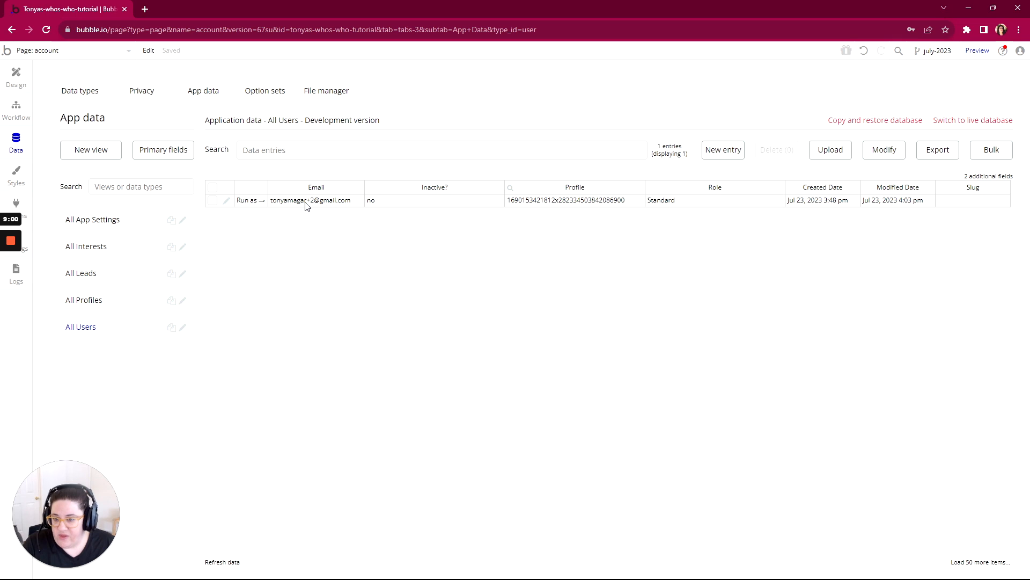
click(250, 202)
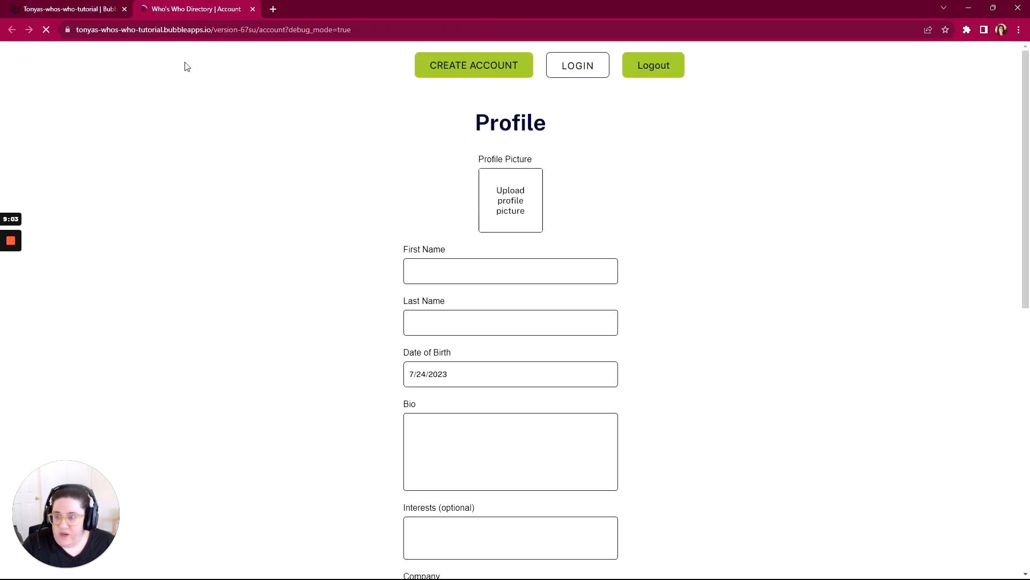
drag(288, 30, 419, 29)
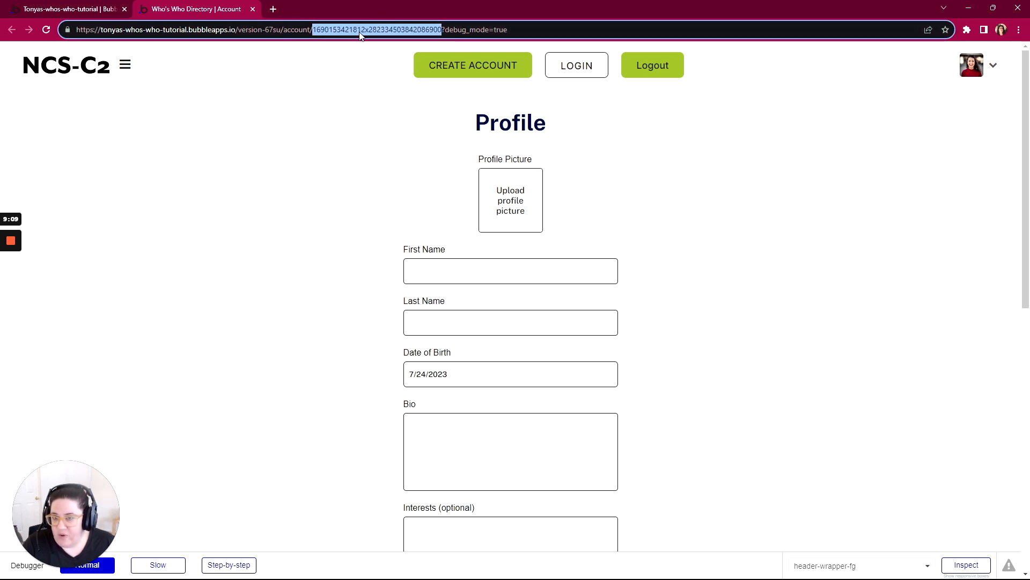
- Return to the page-load workflow in Bubble and review the data sent by the Go to page account action
click(105, 12)
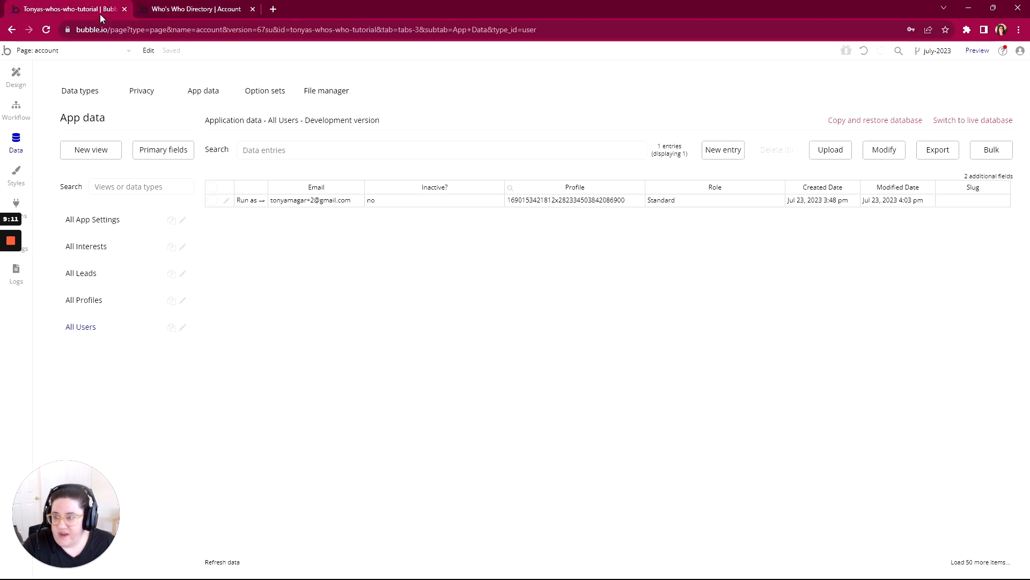
click(16, 107)
click(103, 111)
click(161, 191)
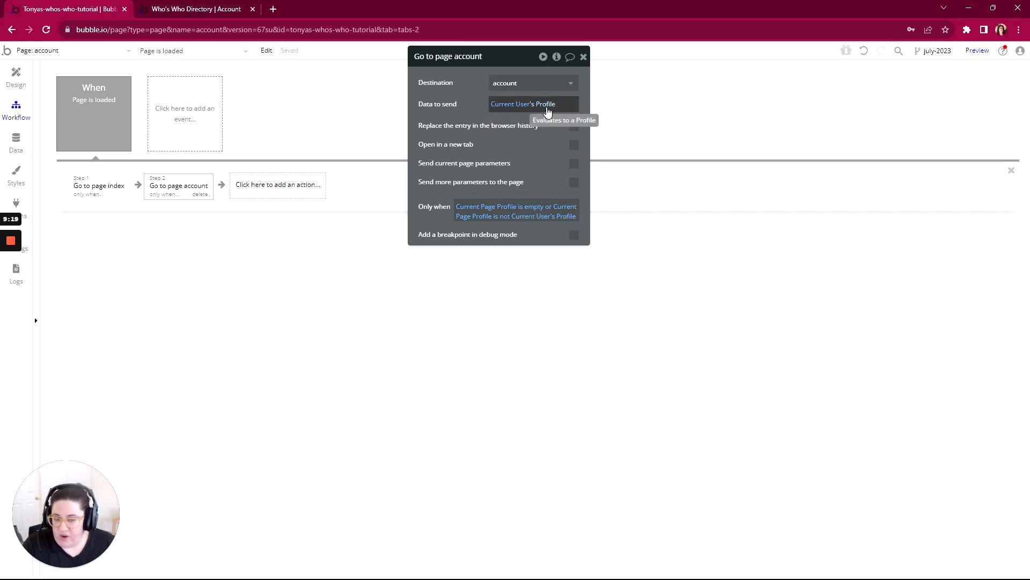
- Compare the user's Profile value in the app data with the id in the account page URL, and return to the workflow
click(16, 142)
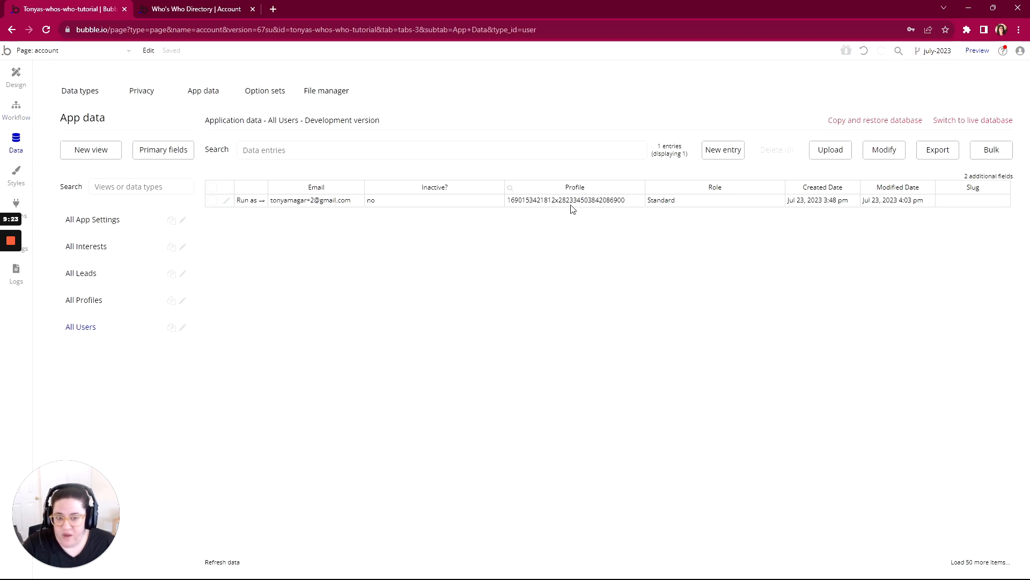
click(603, 201)
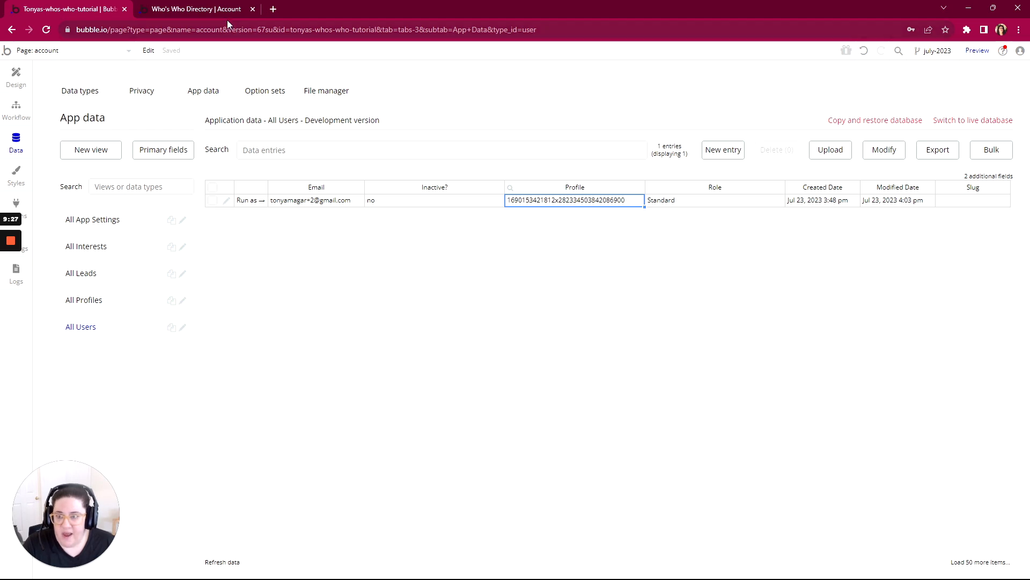
click(216, 11)
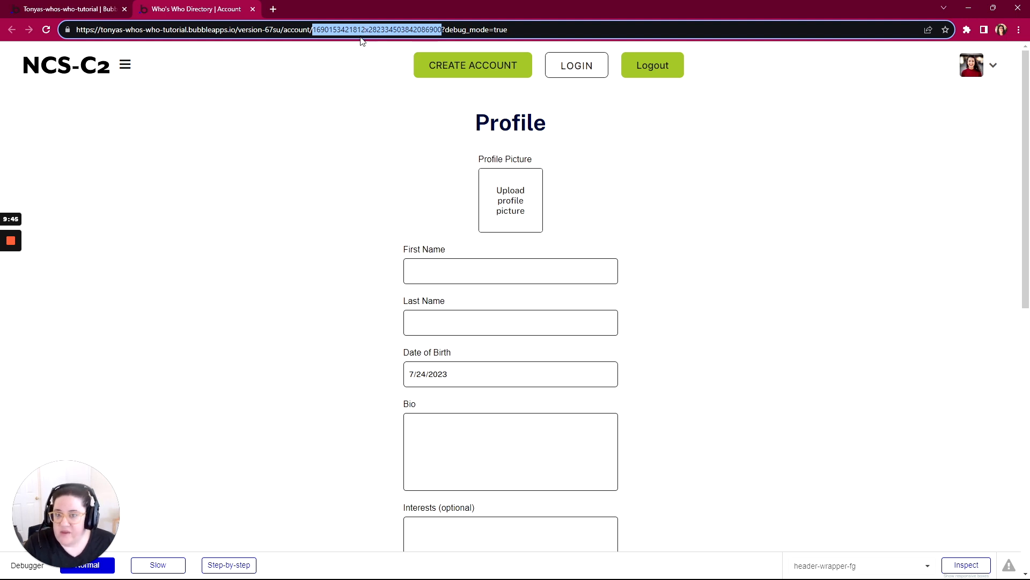
click(90, 14)
click(24, 116)
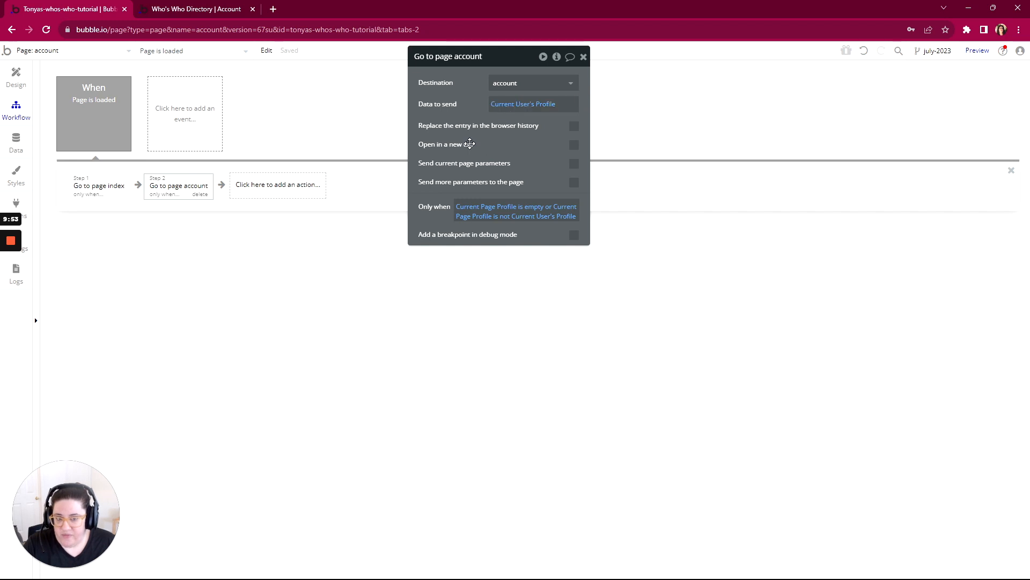
- Open the account page's design view, move the property editor clear of the form, and examine the profile fields
click(16, 78)
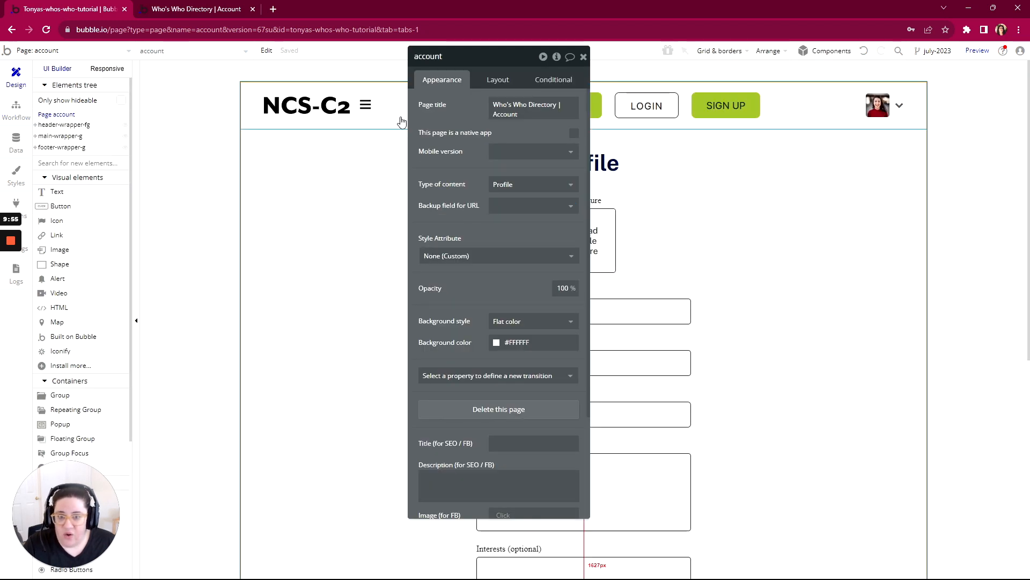
drag(522, 48, 294, 65)
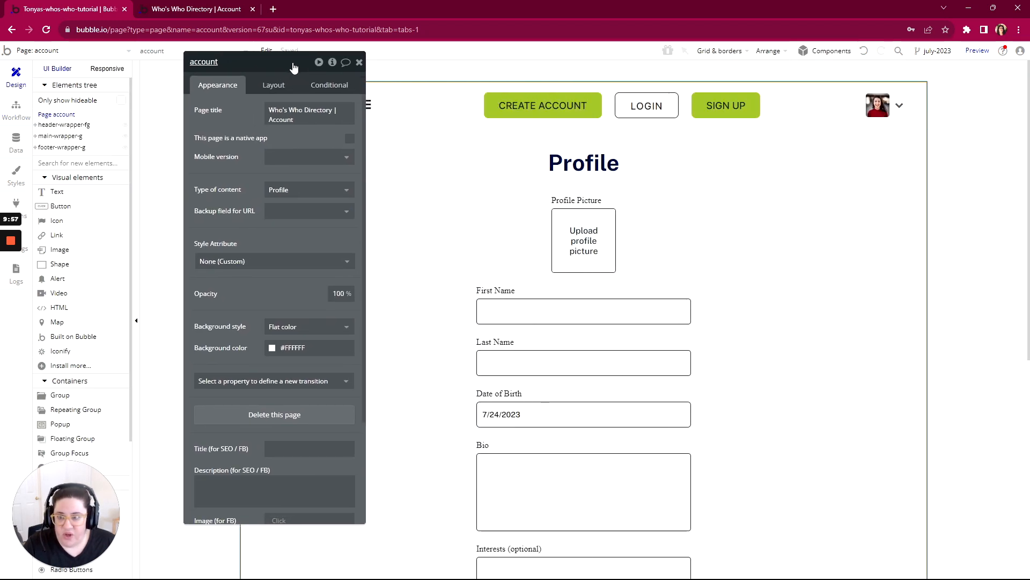
scroll(583, 255, down, 1)
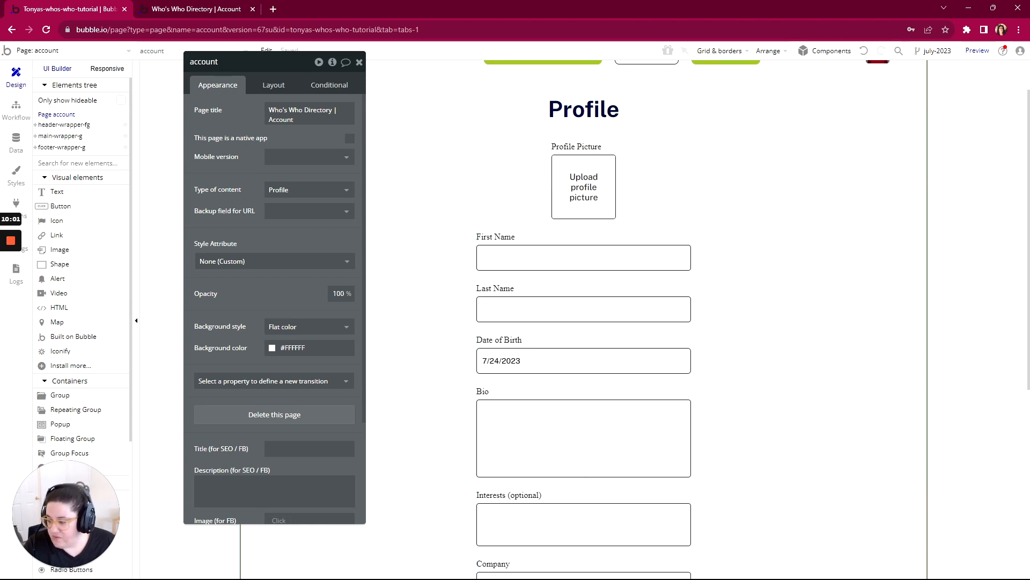
- Switch to the WorkFlowy outline and mark the Account page's Permissions and Purpose items as complete
key(alt+Tab)
scroll(475, 300, up, 2)
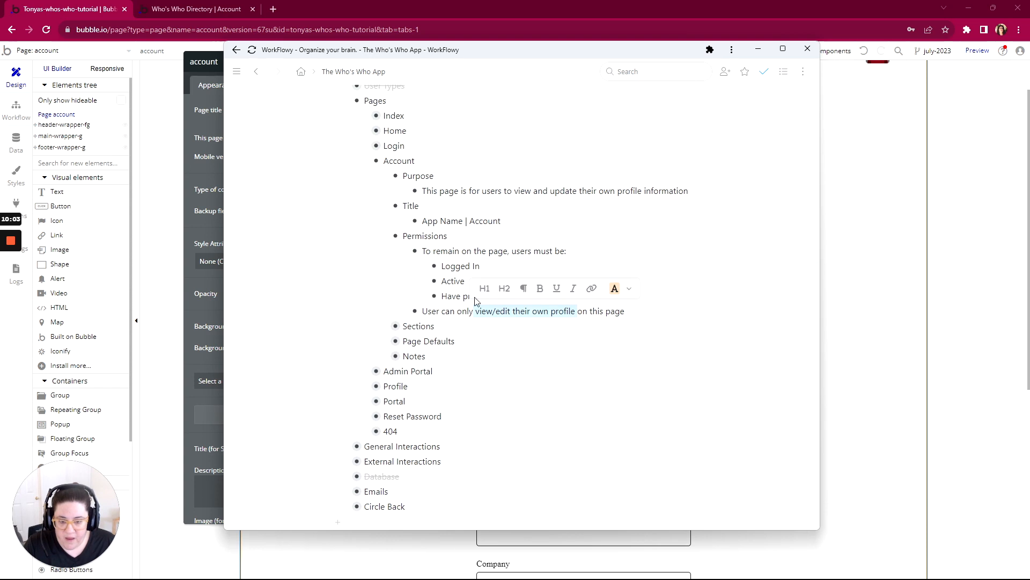
drag(629, 312, 609, 244)
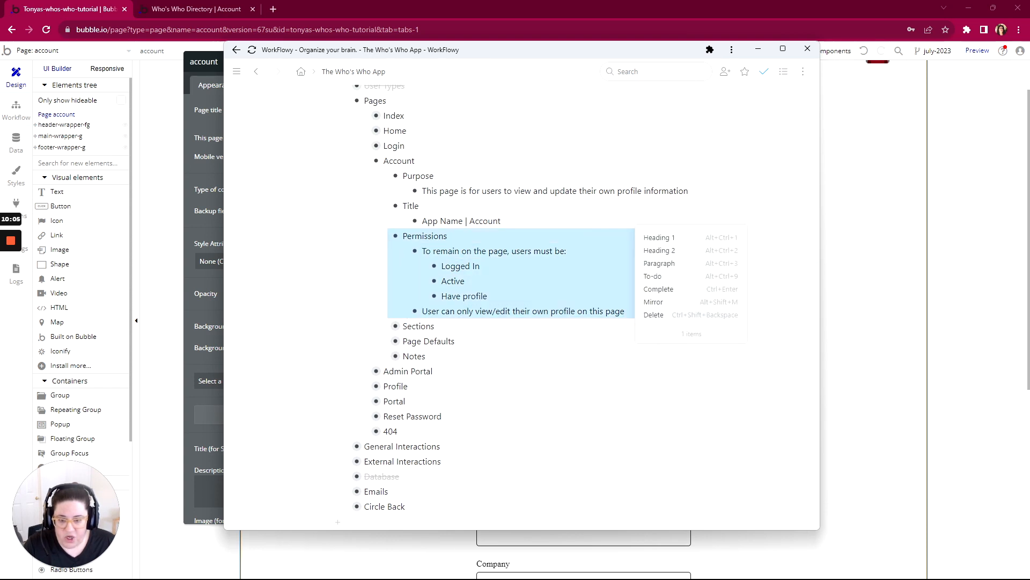
click(667, 289)
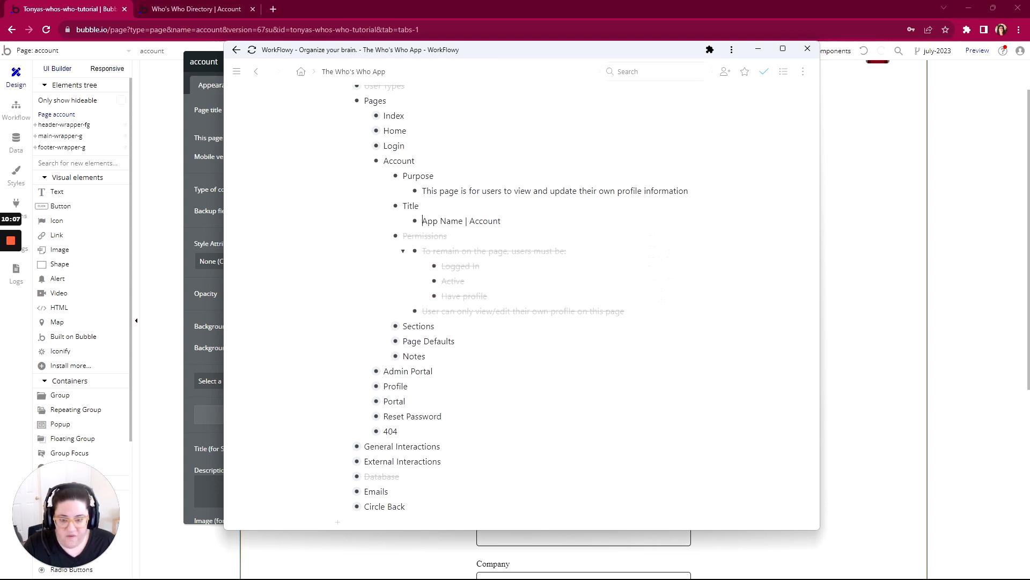
click(365, 177)
click(408, 219)
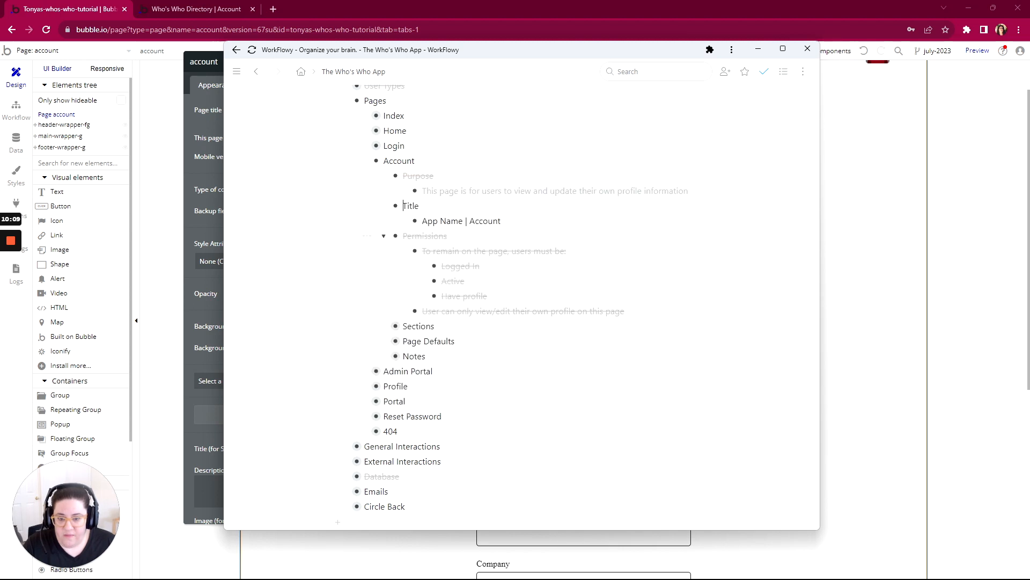
- Expand the Account page's Sections in the outline, review the Header's collapsed screen, and mark Header as complete
scroll(376, 234, down, 2)
click(384, 218)
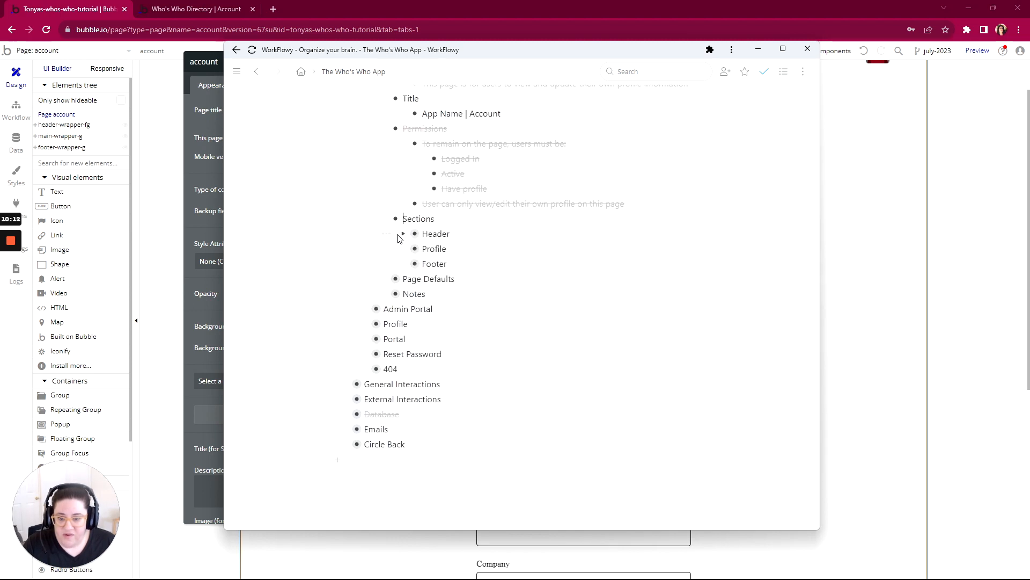
click(403, 233)
scroll(405, 236, down, 1)
scroll(426, 215, down, 1)
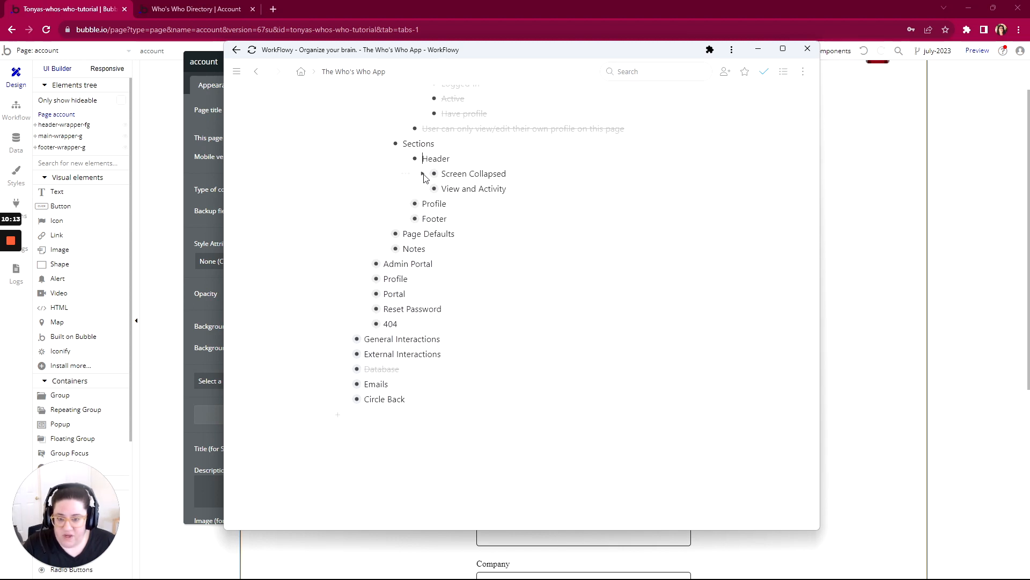
click(423, 174)
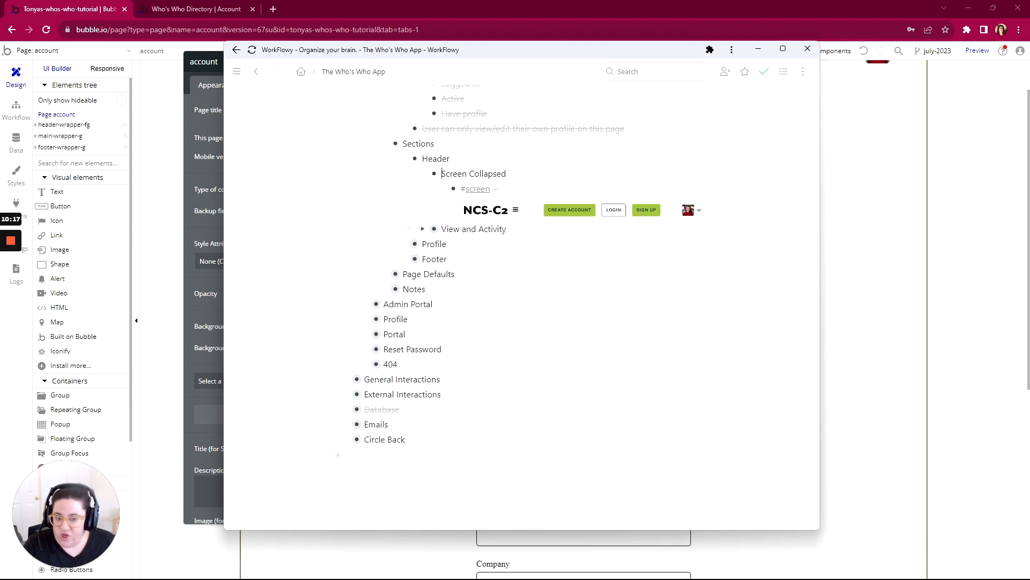
click(423, 174)
click(404, 160)
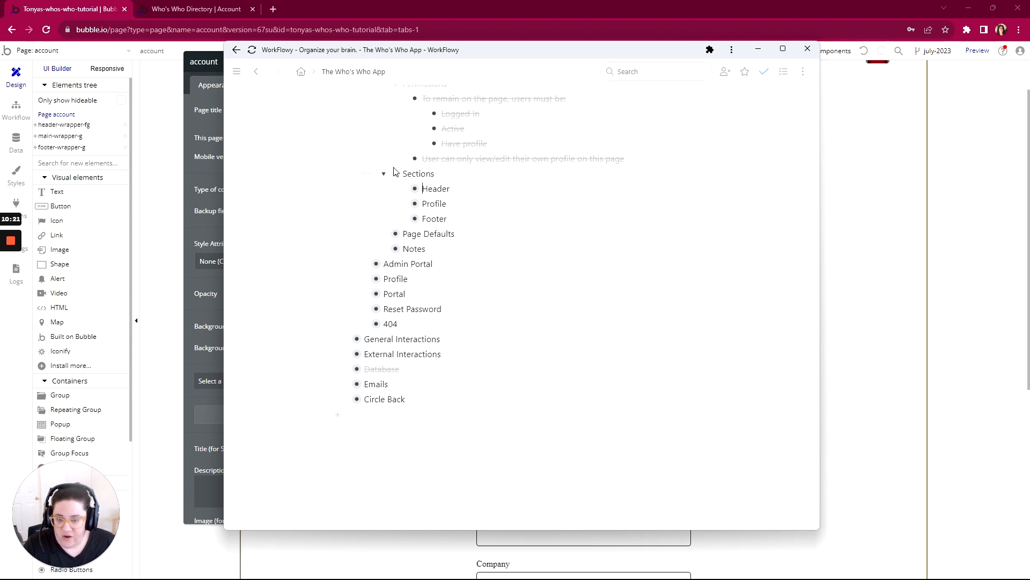
click(386, 188)
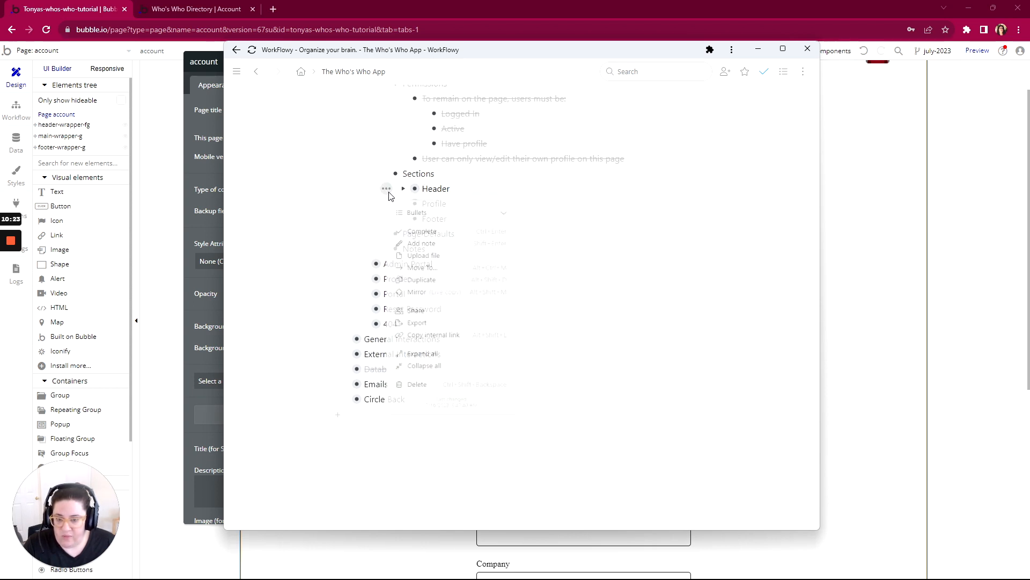
click(431, 234)
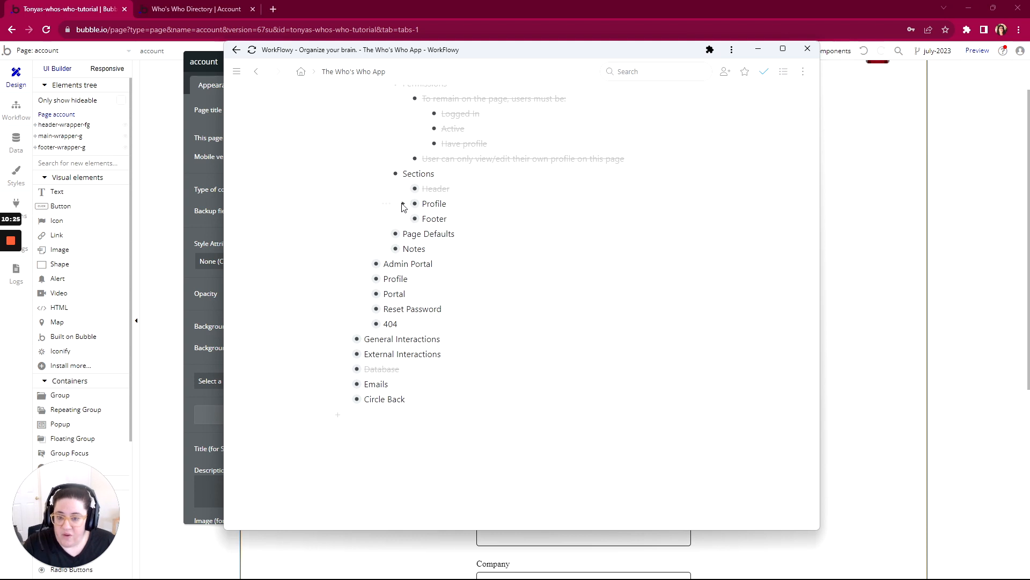
- Examine the Profile section's screen and its View and Activity list of inputs the user can update
click(403, 204)
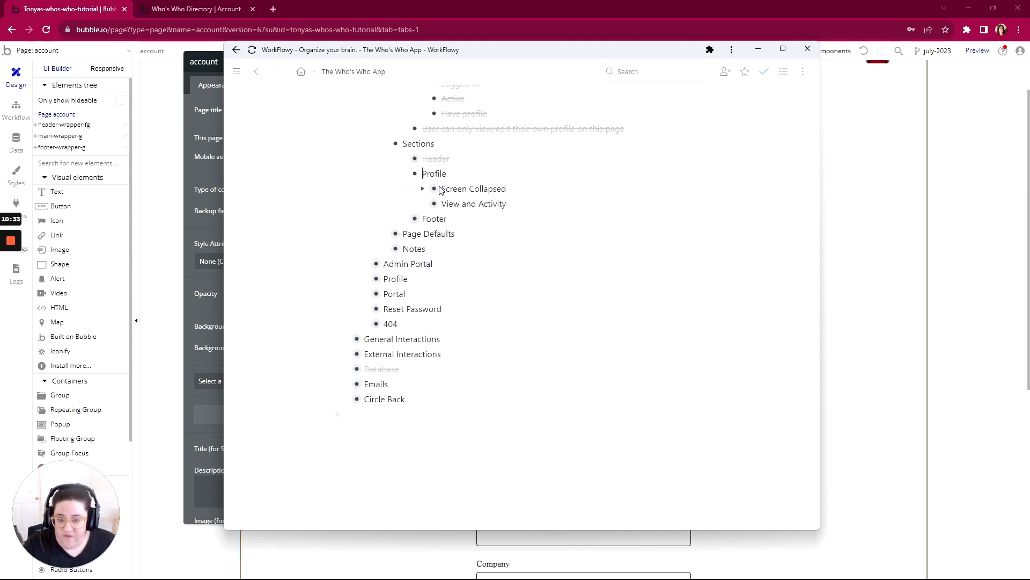
click(423, 188)
scroll(526, 220, down, 3)
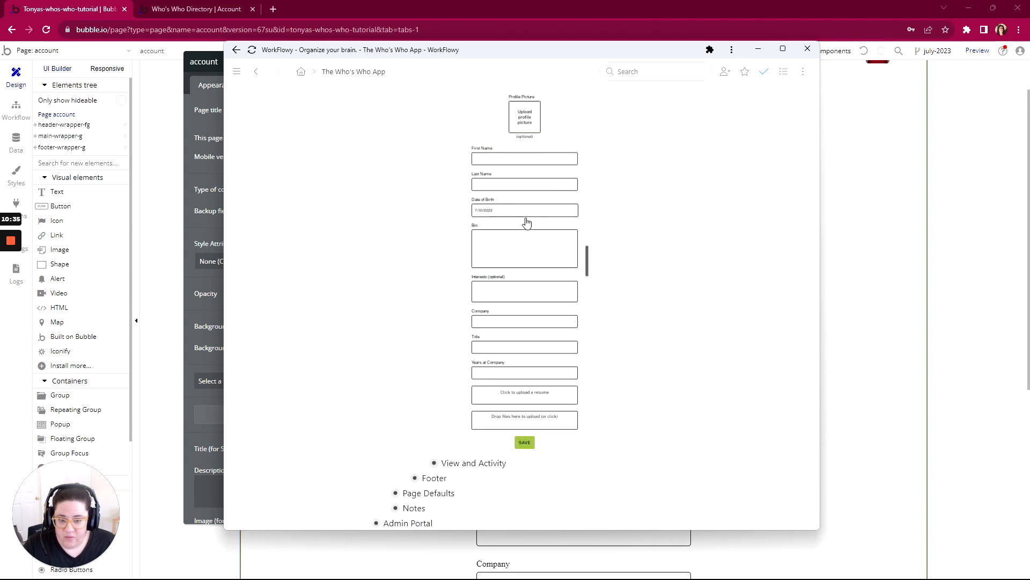
scroll(505, 204, up, 2)
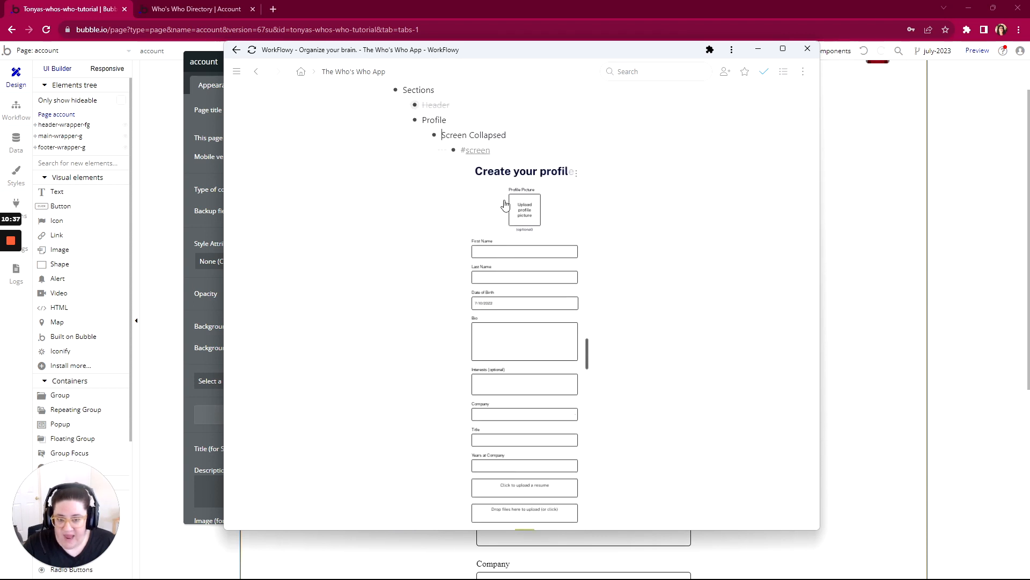
scroll(506, 197, down, 5)
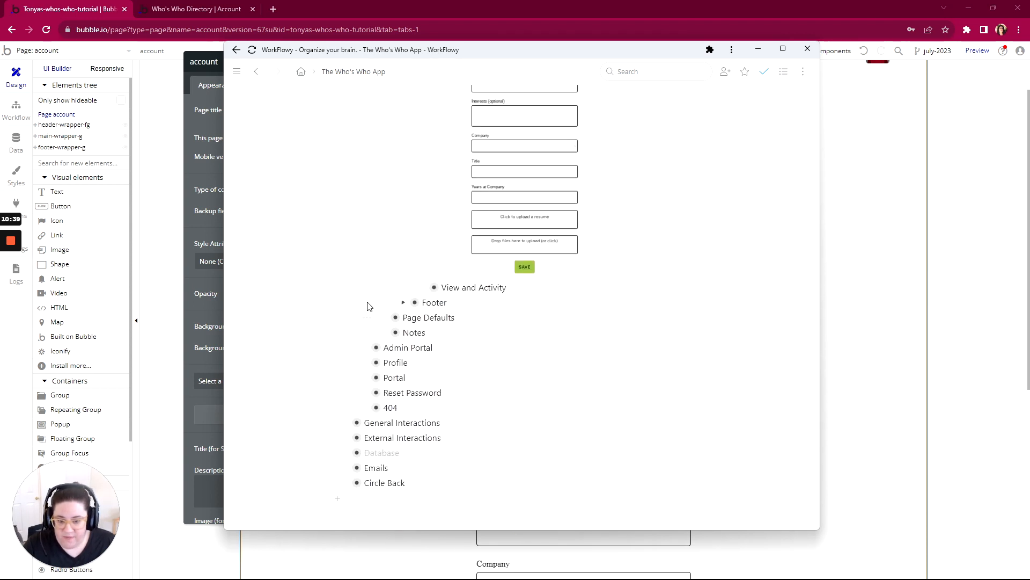
click(423, 288)
scroll(424, 290, down, 2)
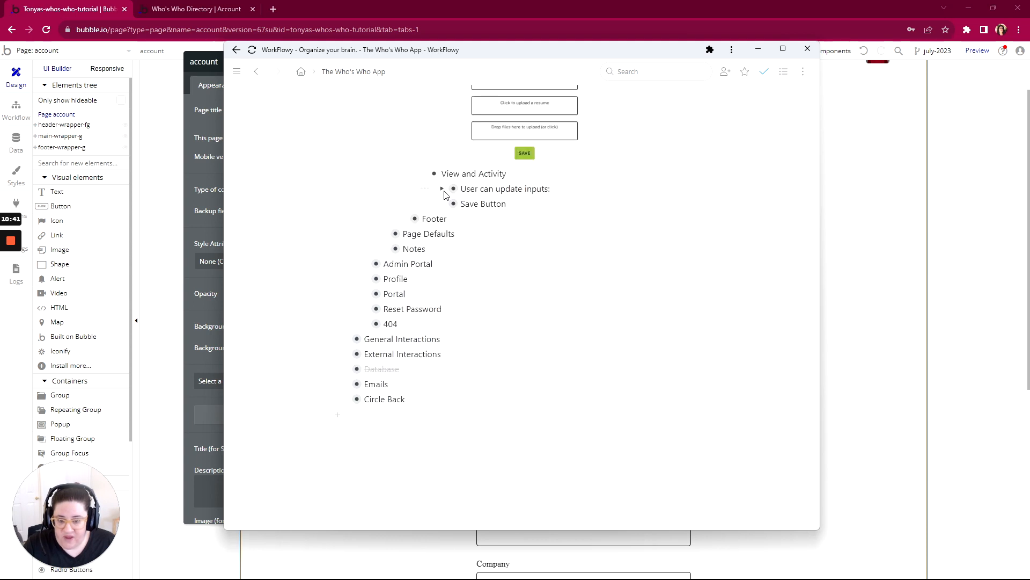
click(443, 190)
scroll(480, 219, down, 1)
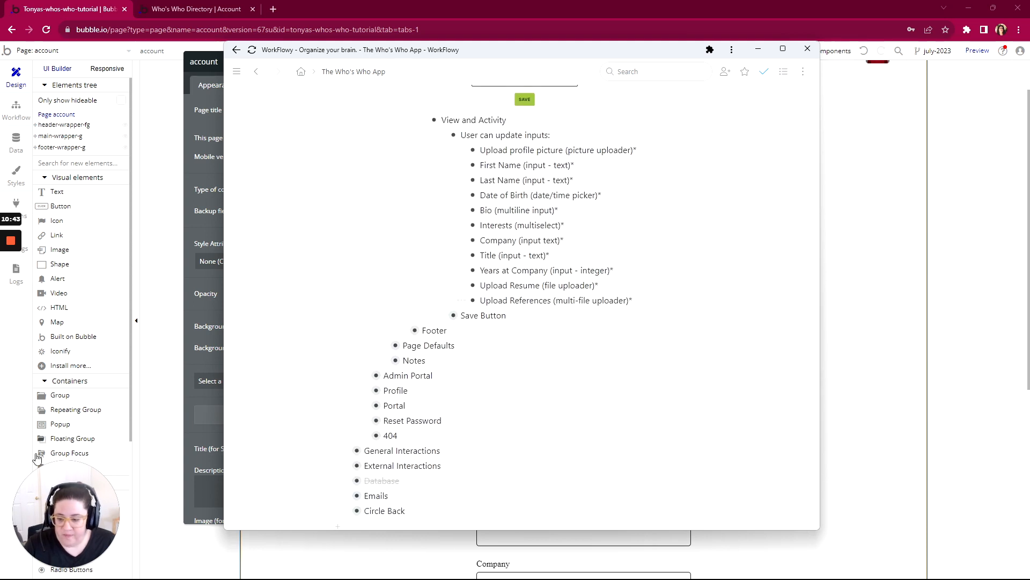
mouse_move(15, 253)
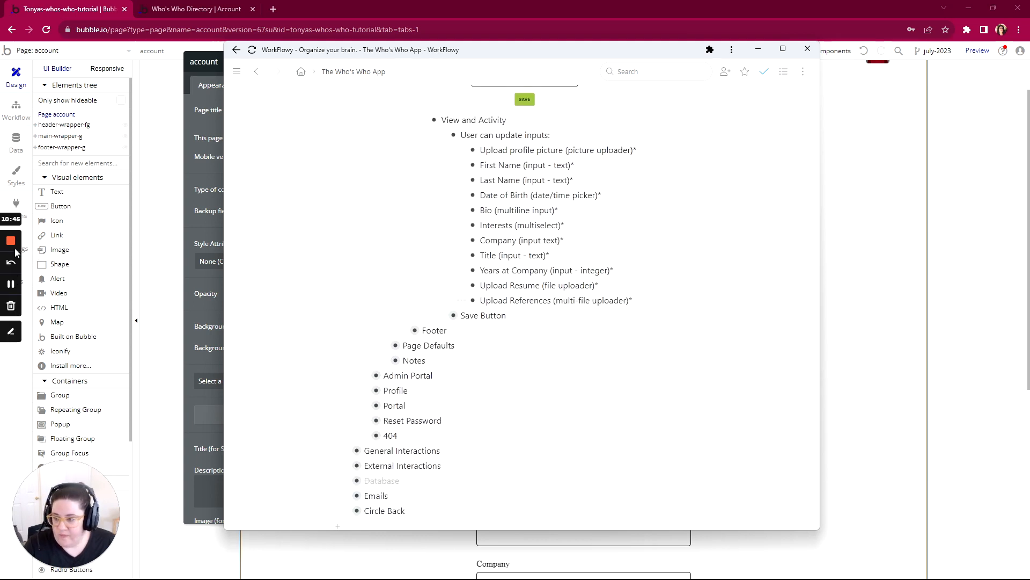
click(12, 291)
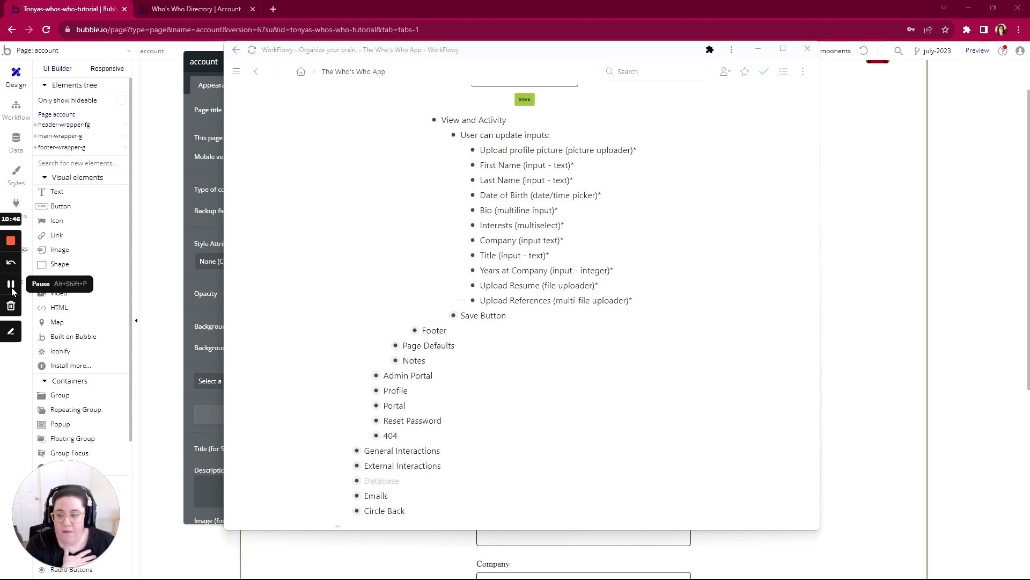
- Look over the running account page's profile form from the profile picture to the Save button
click(198, 9)
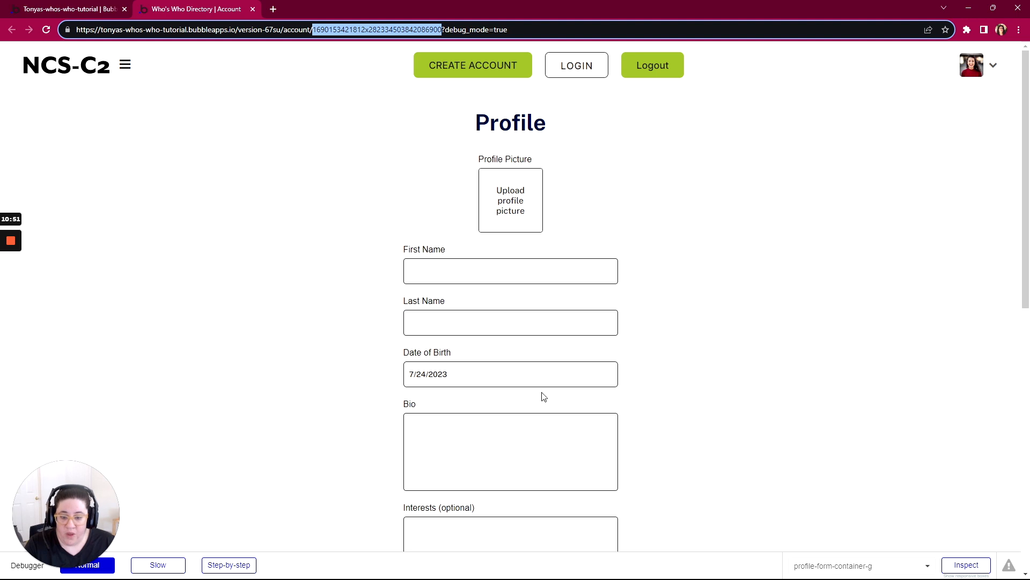
scroll(537, 322, down, 10)
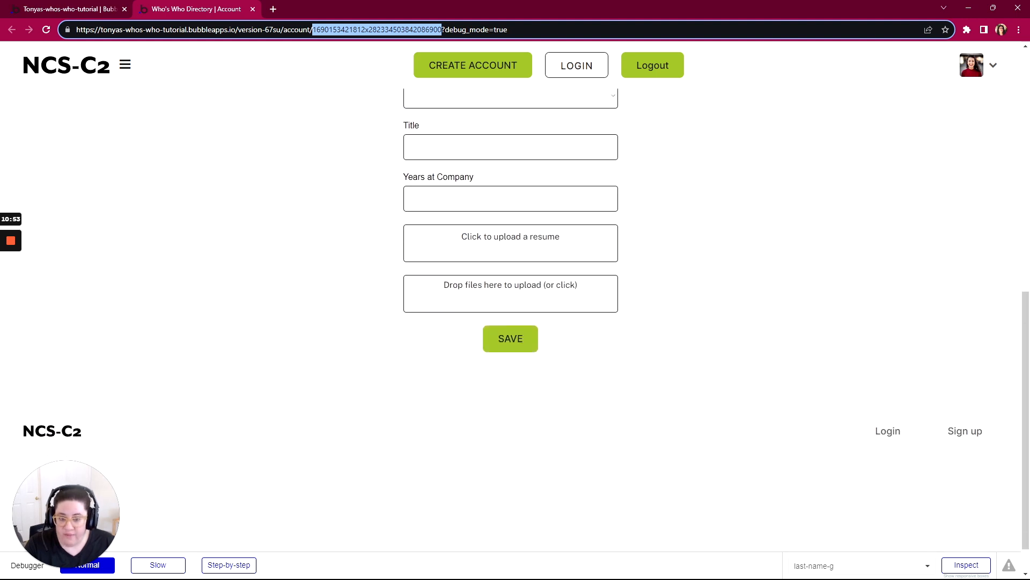
scroll(515, 322, up, 10)
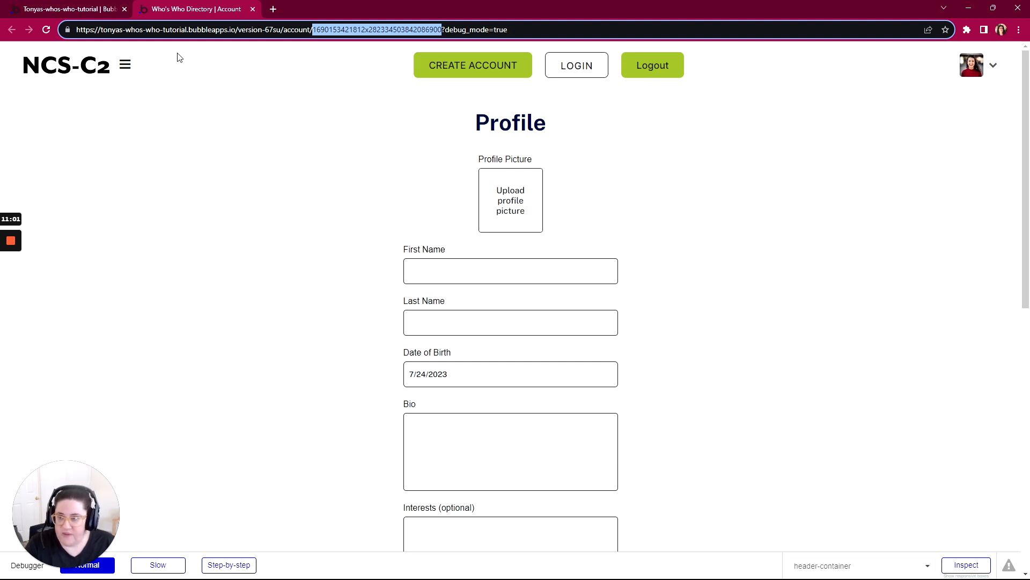
- Set the profile picture uploader's dynamic image to Current Page Profile's Picture and refresh the running account page to check it
click(73, 9)
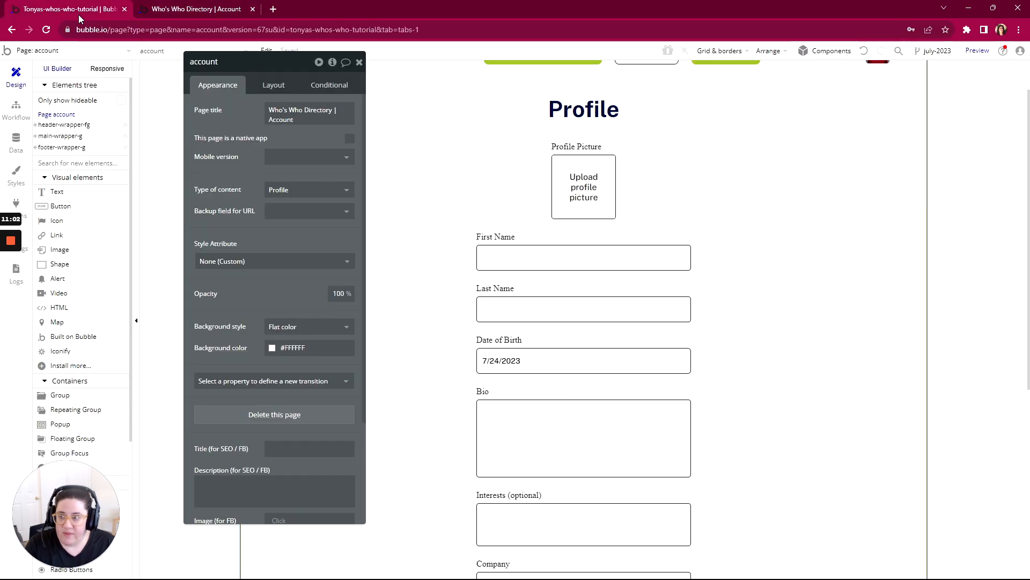
click(585, 182)
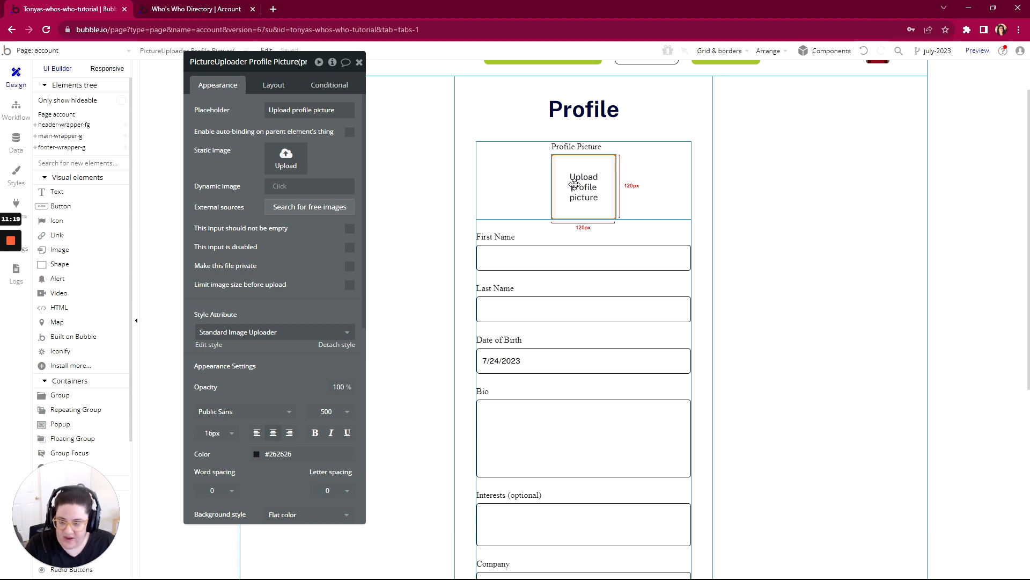
click(279, 188)
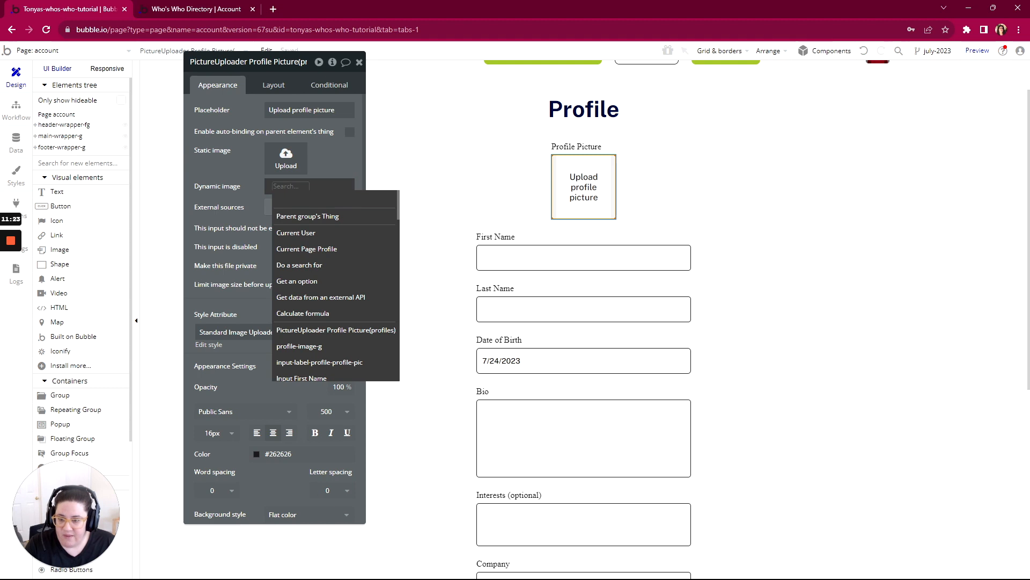
click(286, 249)
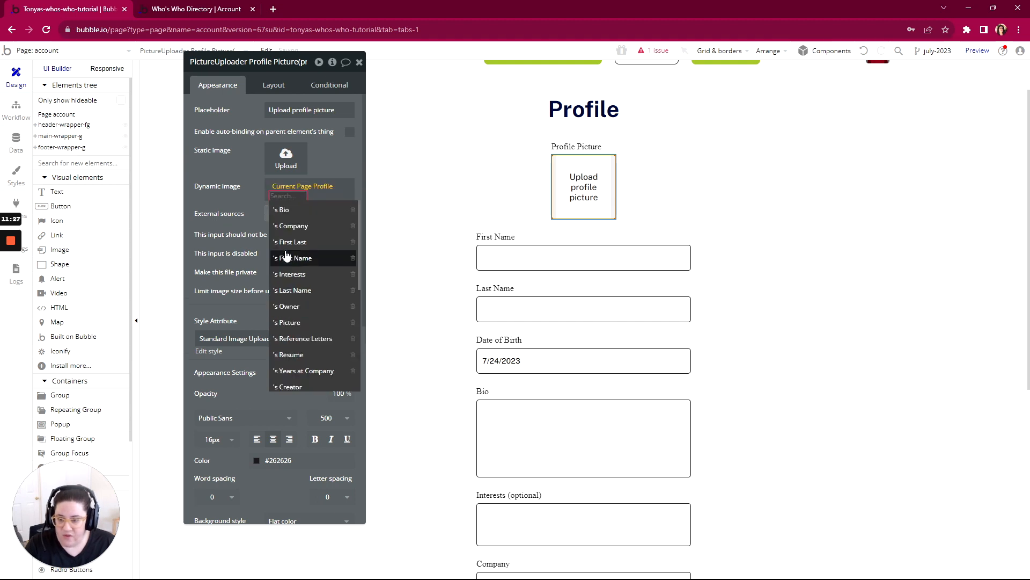
click(289, 324)
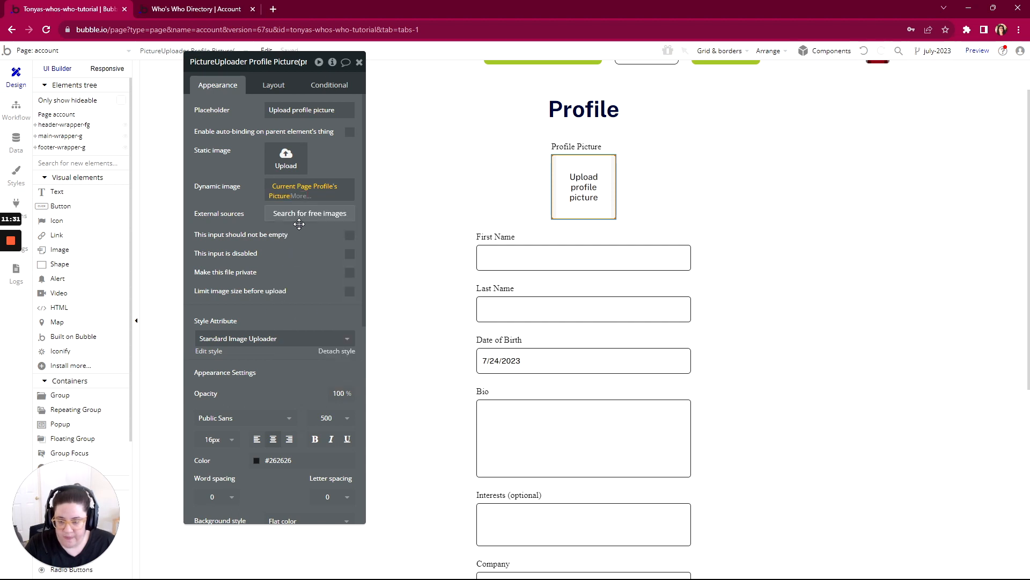
click(249, 194)
click(209, 11)
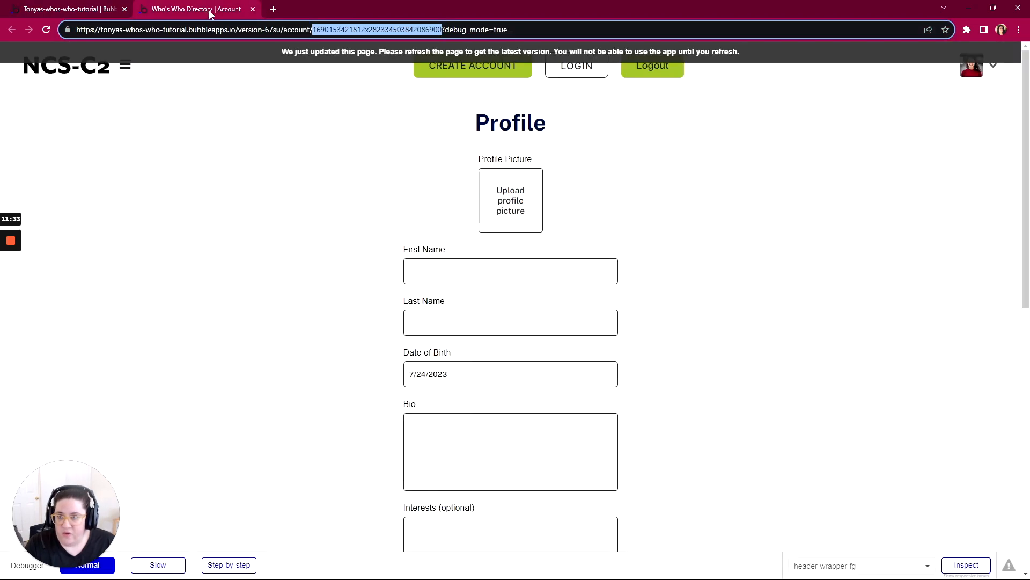
click(368, 51)
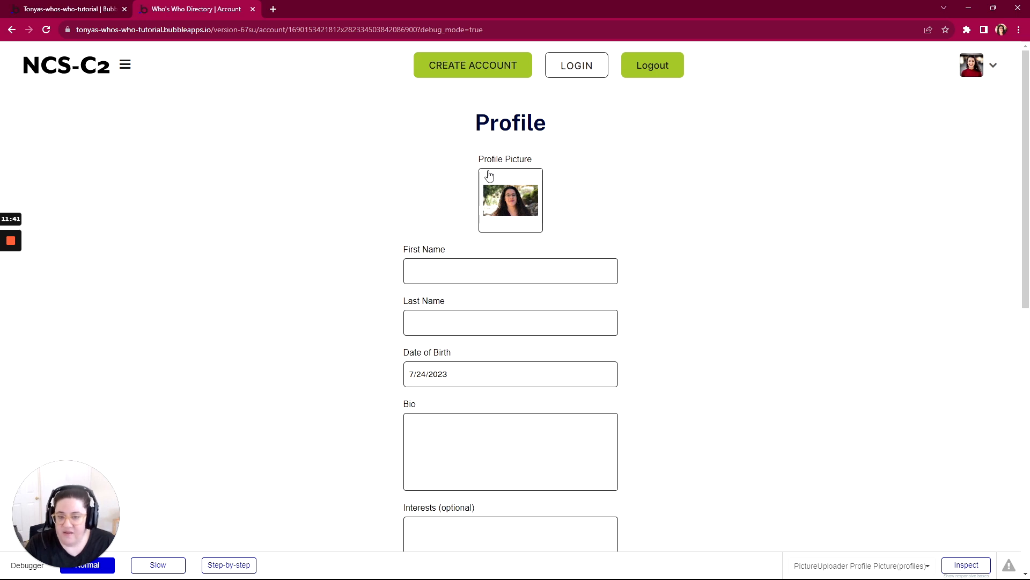
- Extend the uploader's dynamic image with ":processed with Imgix" and enable resizing to fit the dimensions by cropping
click(95, 11)
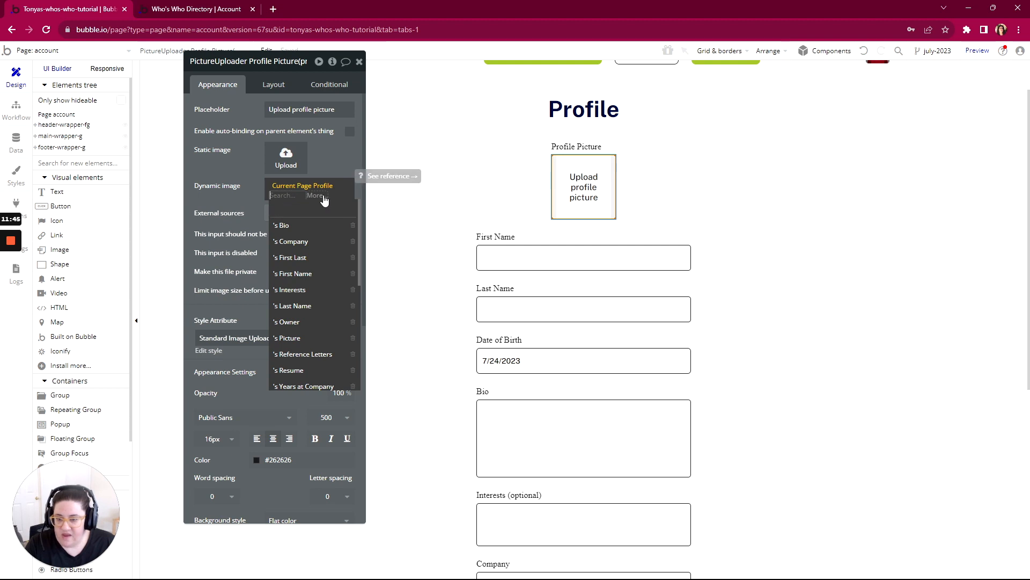
click(294, 338)
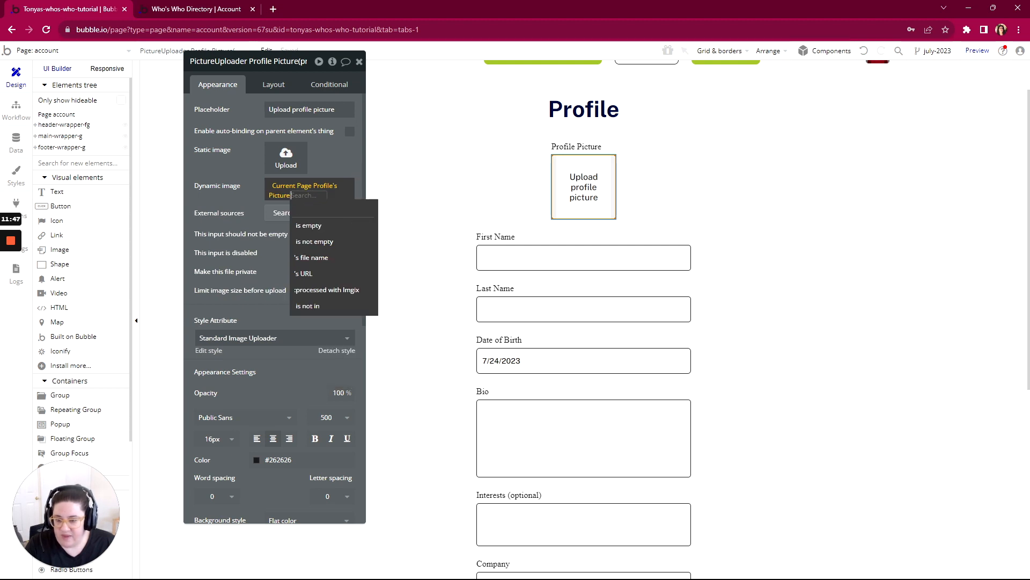
click(320, 290)
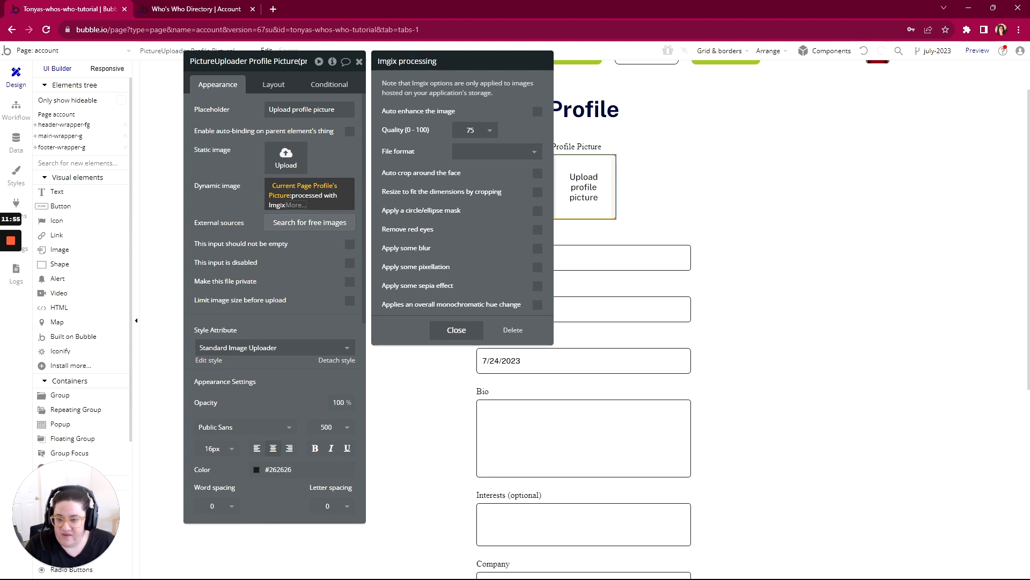
click(537, 192)
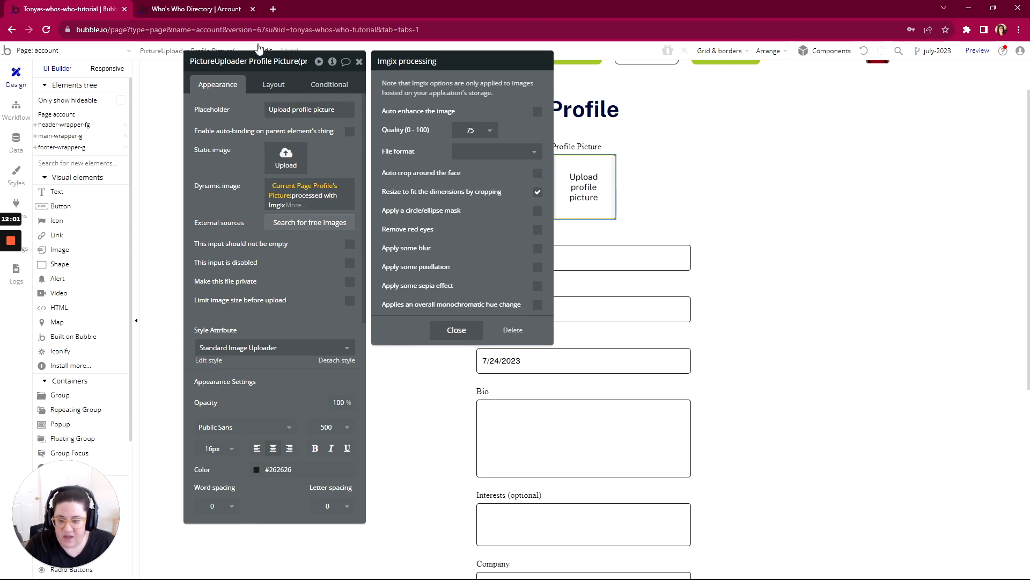
- Refresh the running account page and check the cropped profile picture, including opening and closing the uploader's file chooser
click(209, 11)
key(F5)
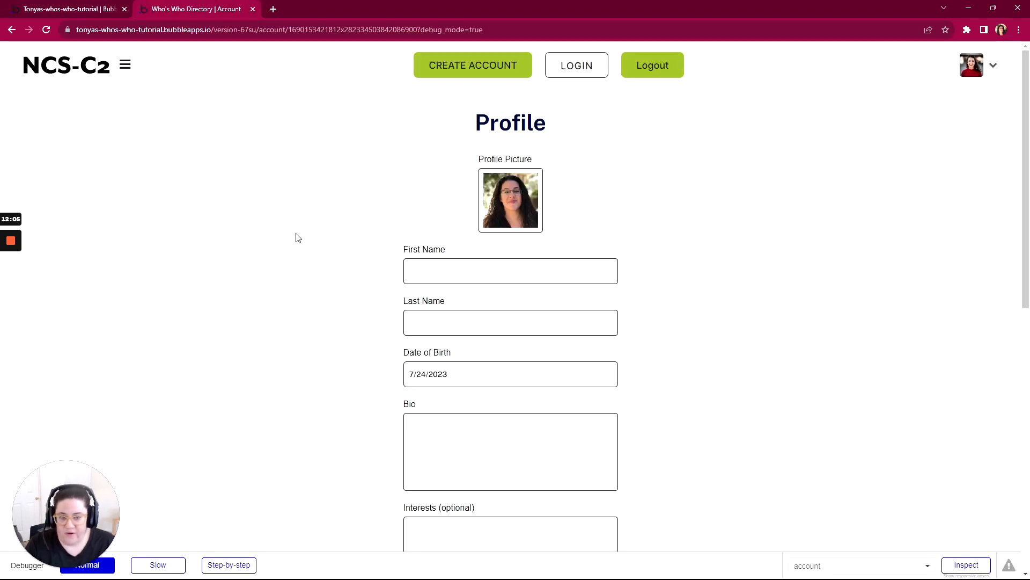
scroll(298, 237, down, 1)
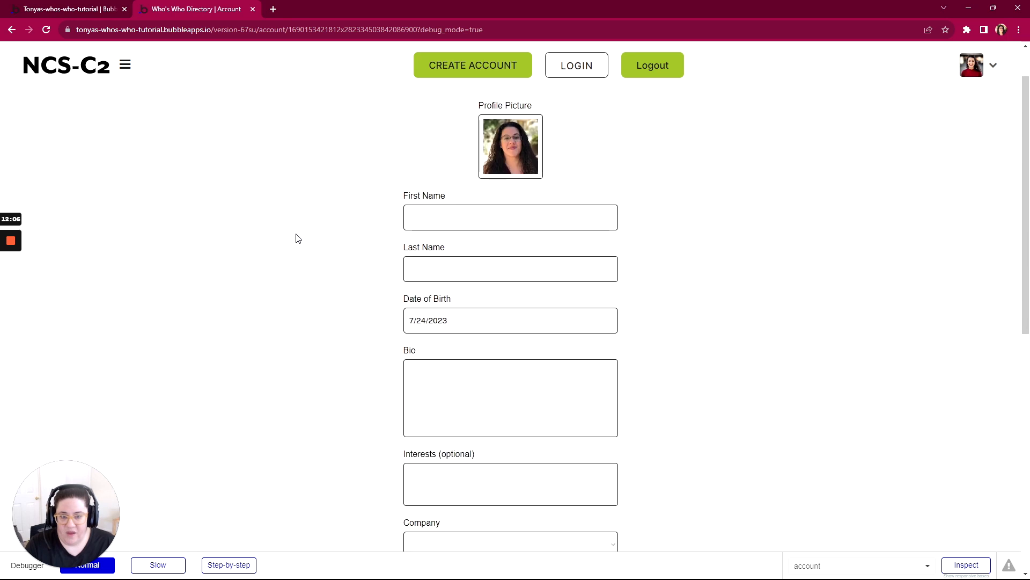
click(510, 145)
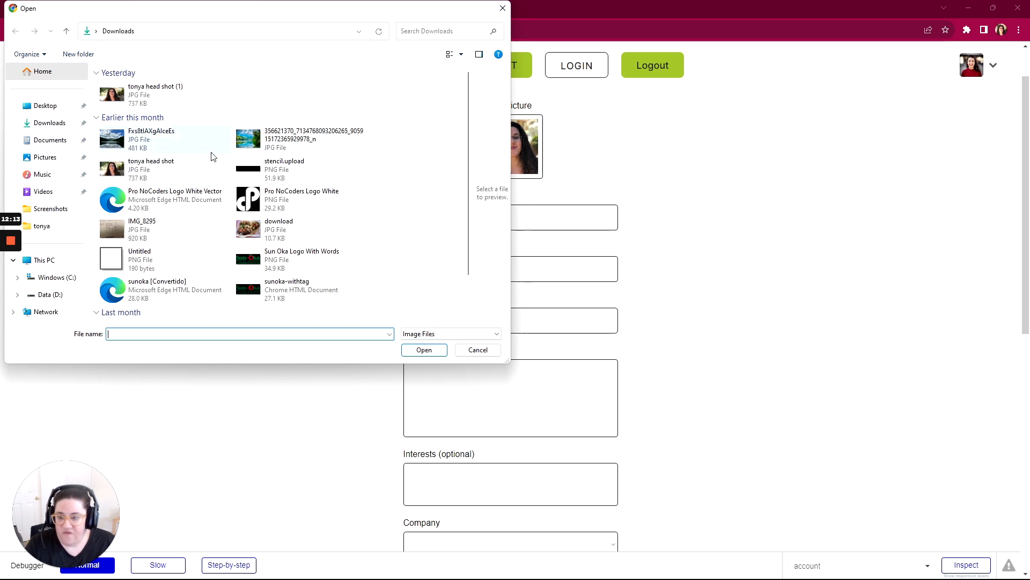
click(503, 8)
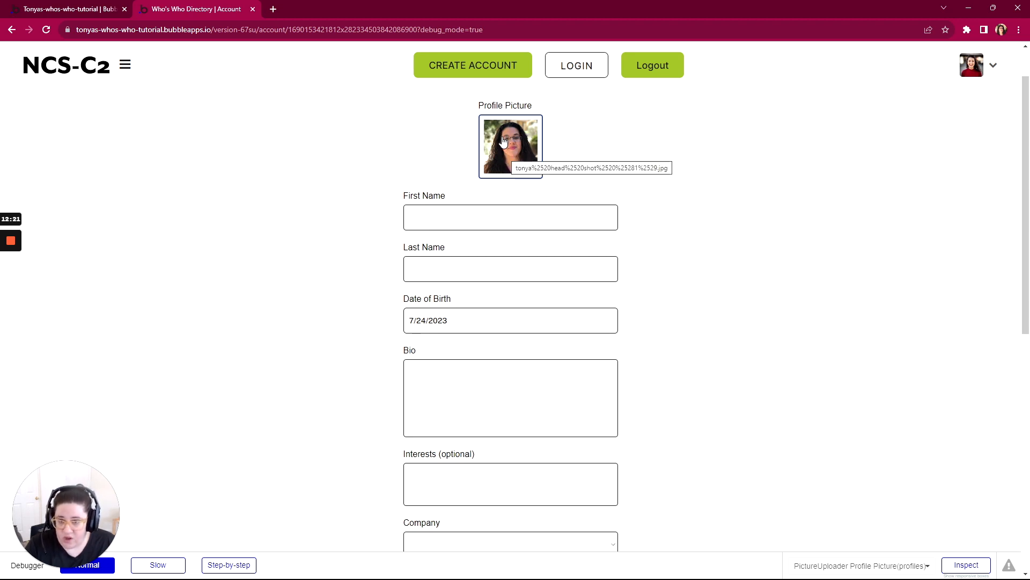
- Back in the Bubble editor, set the First Name input's initial content to Current Page Profile's First Name
click(74, 14)
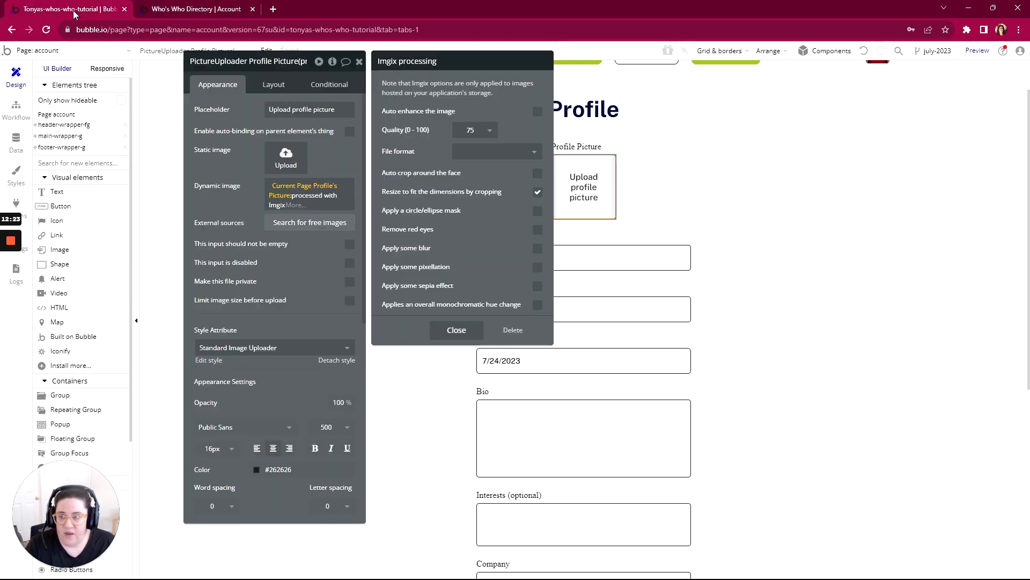
click(748, 226)
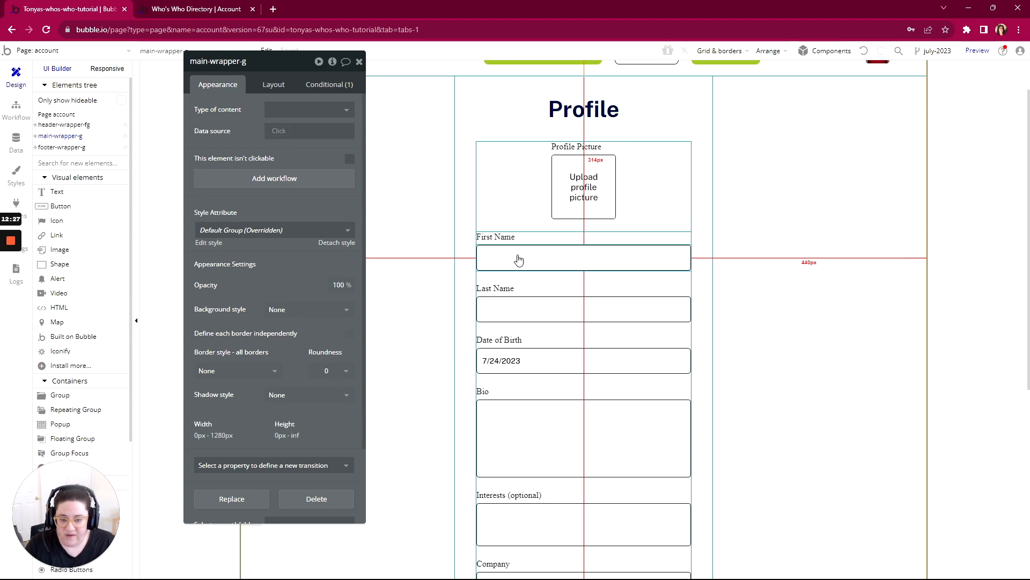
scroll(518, 260, down, 1)
click(521, 204)
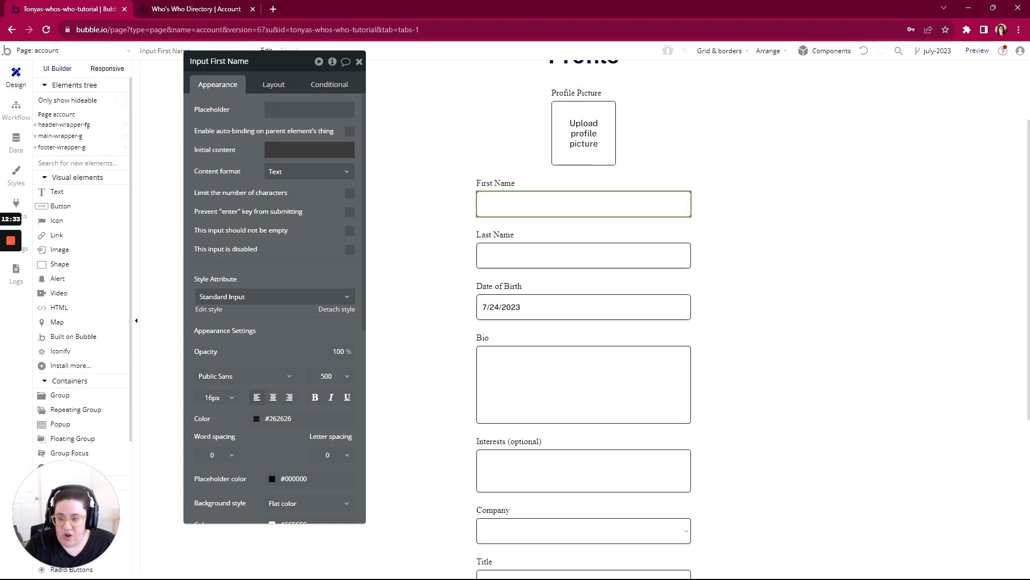
click(396, 150)
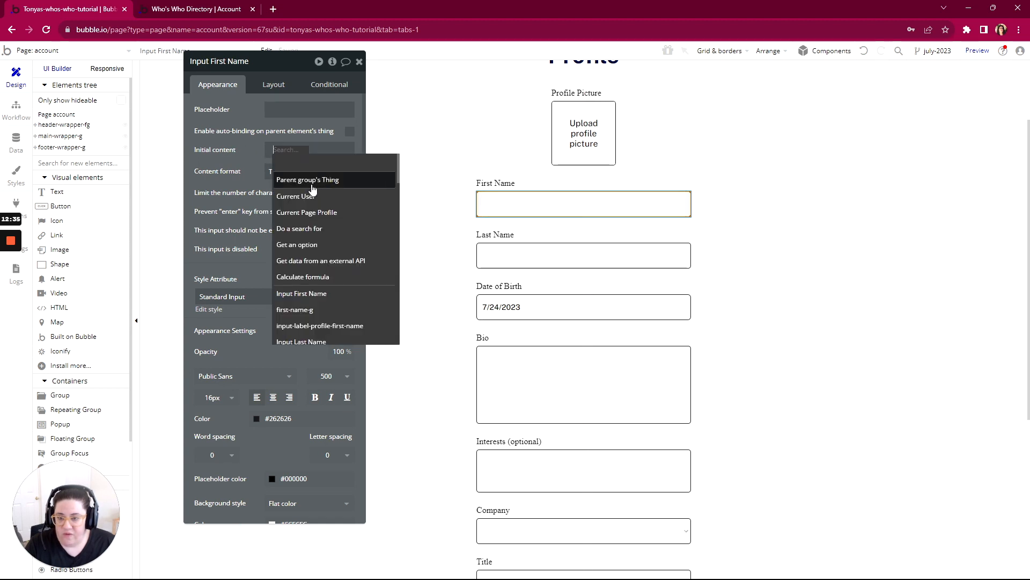
click(306, 214)
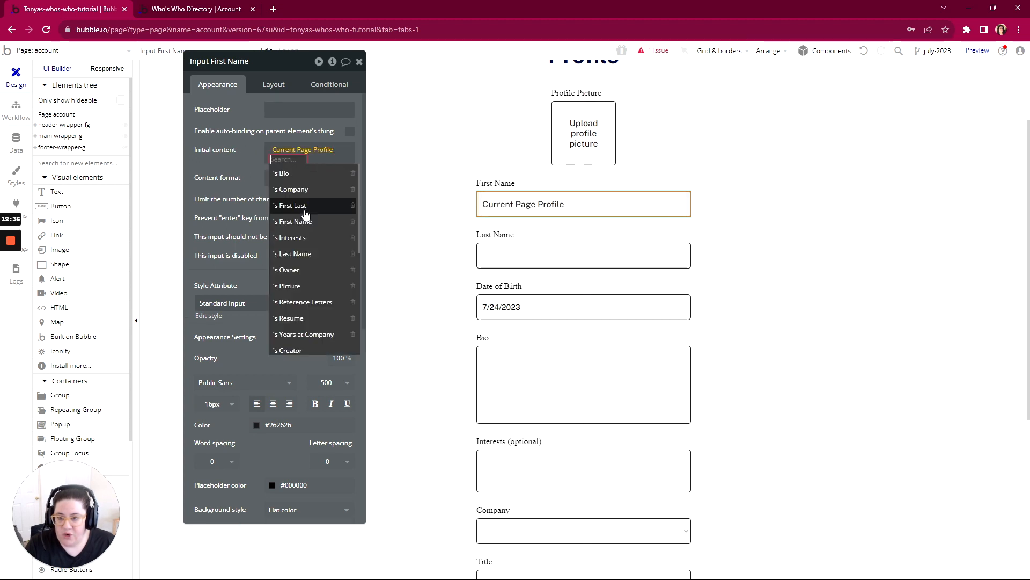
click(299, 222)
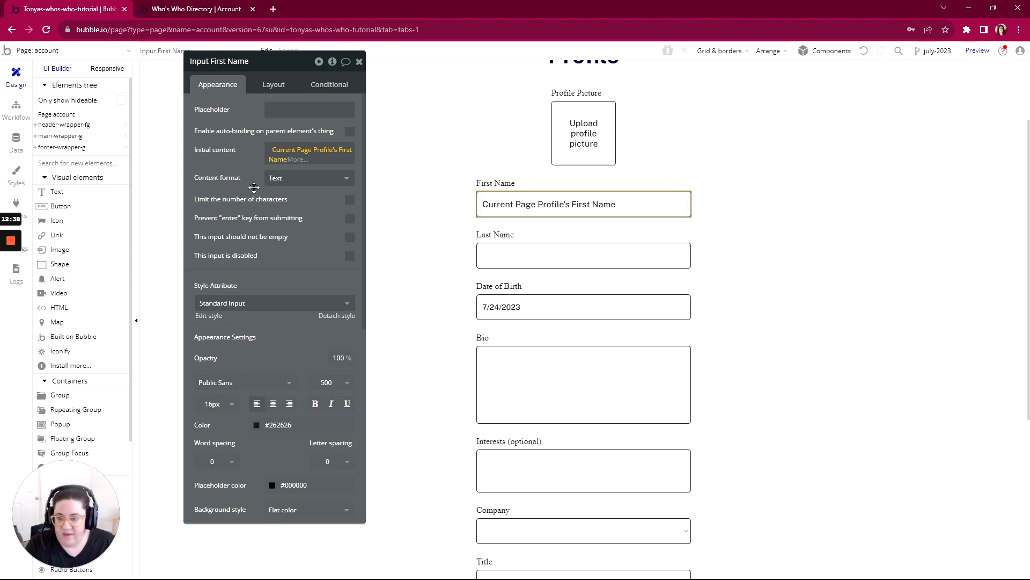
- Set the Last Name input's initial content to Current Page Profile's Last Name
click(517, 257)
click(290, 150)
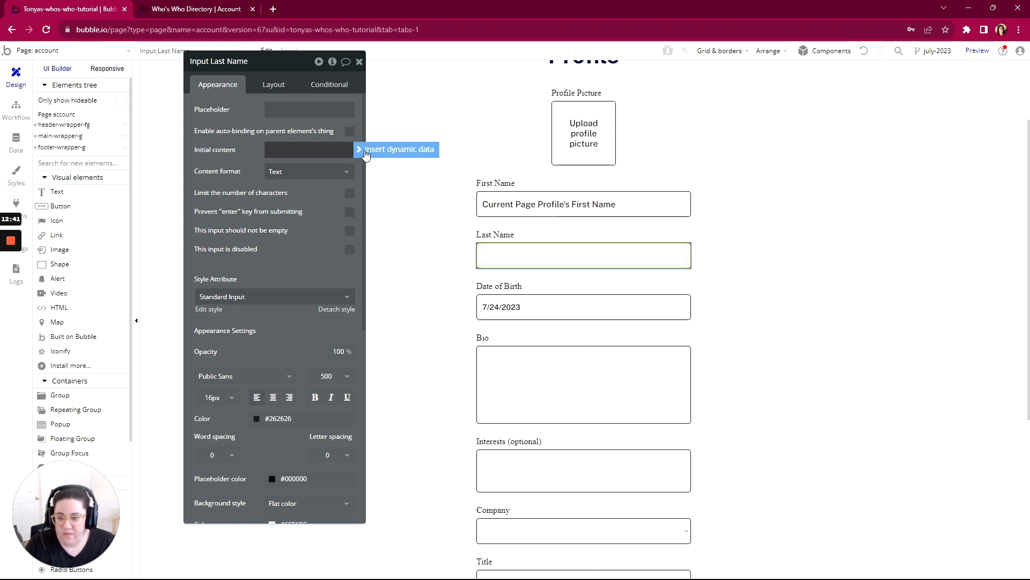
click(399, 150)
click(290, 214)
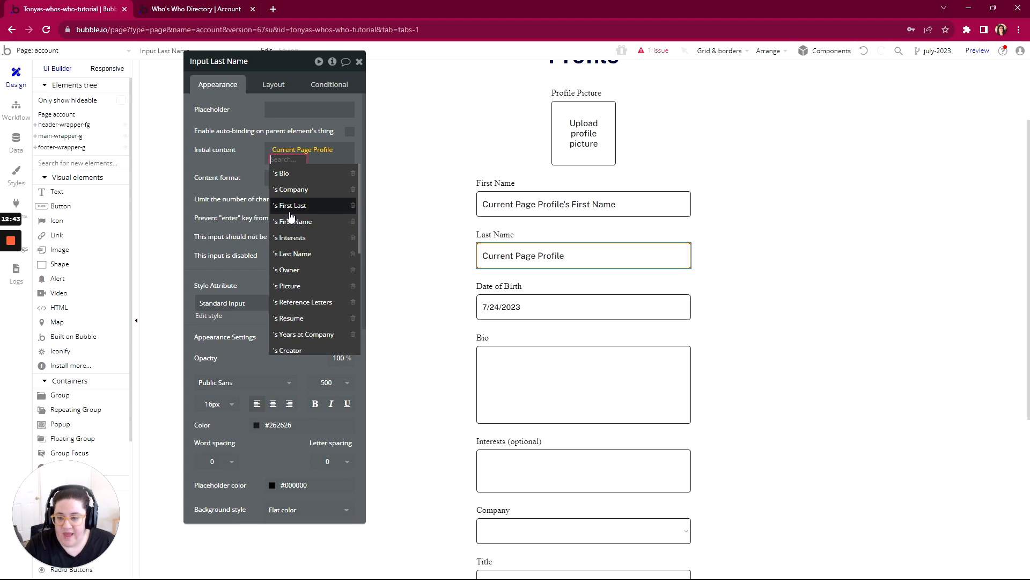
click(292, 254)
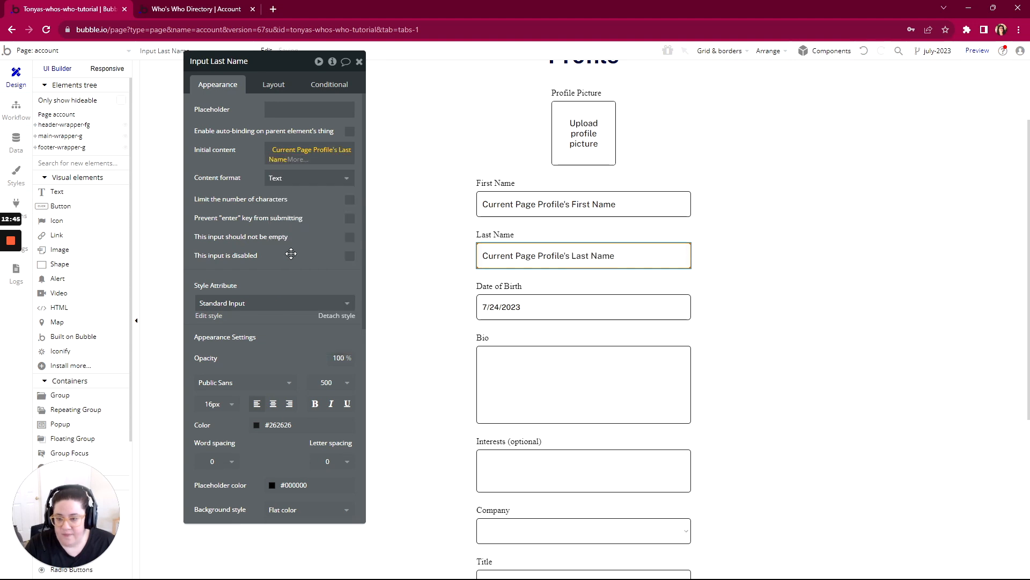
- Start the Date of Birth picker's initial content with Current Page Profile and look through the profile's fields for a date of birth
click(512, 310)
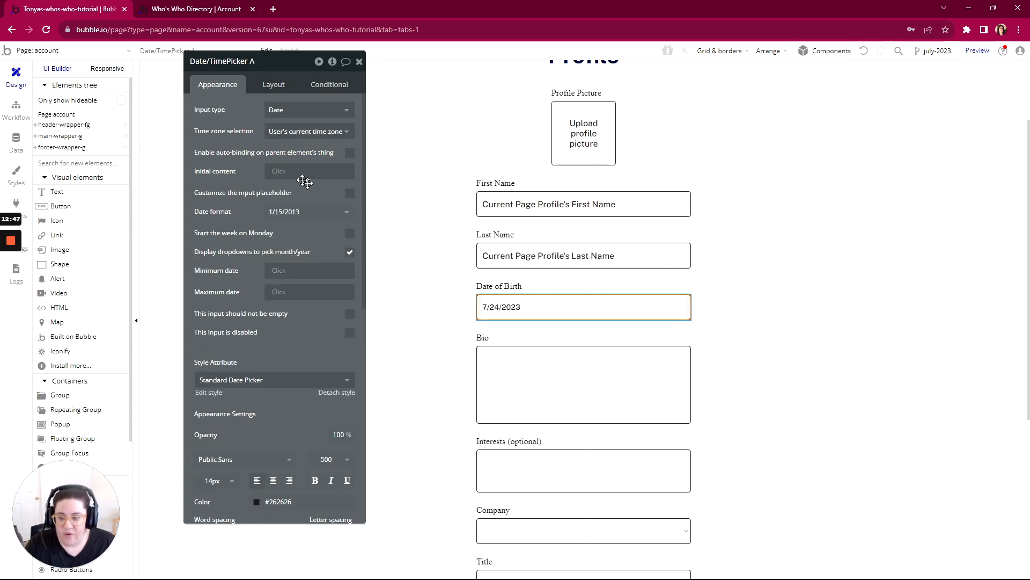
click(279, 172)
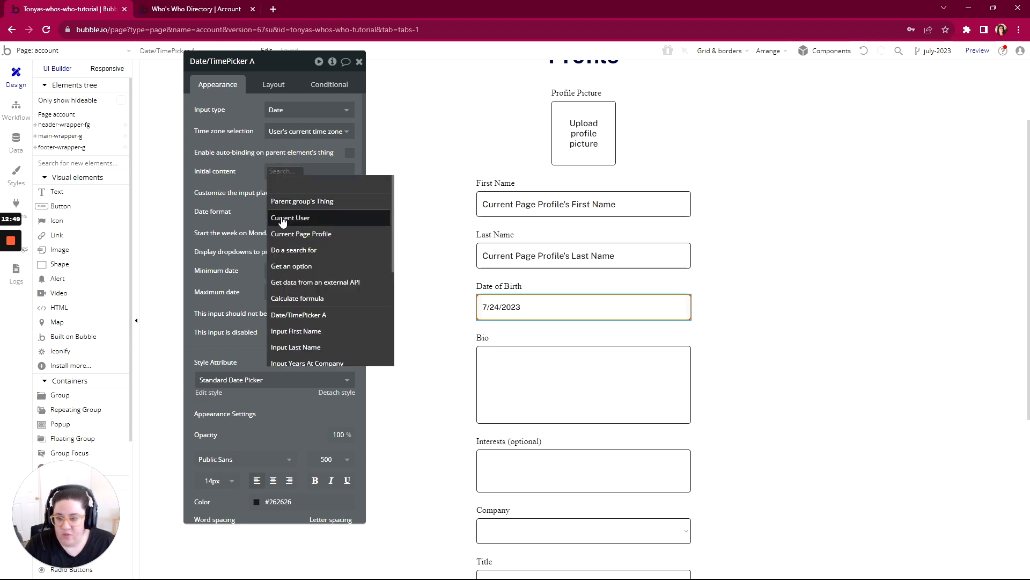
click(285, 234)
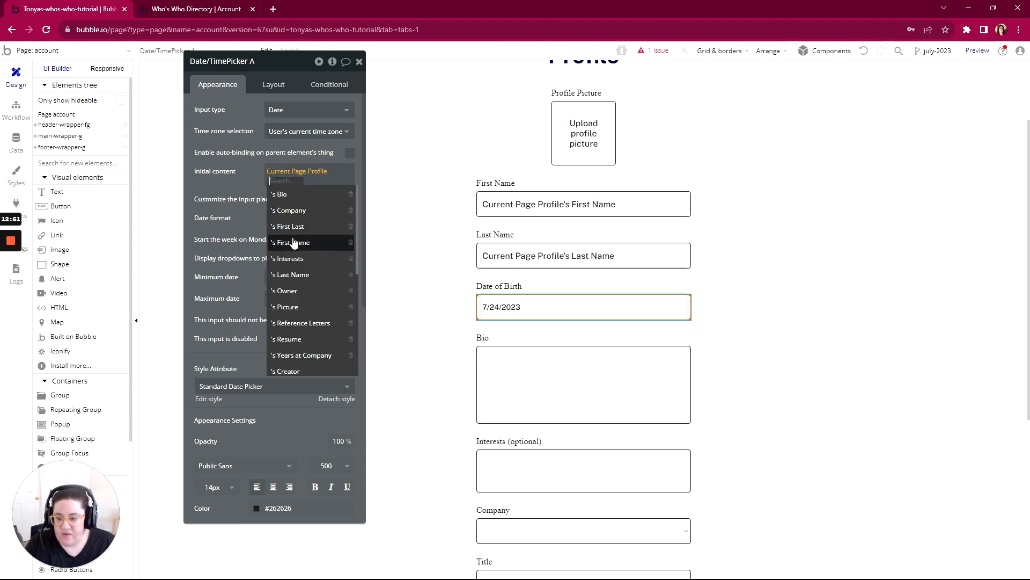
scroll(298, 289, down, 1)
scroll(296, 292, up, 1)
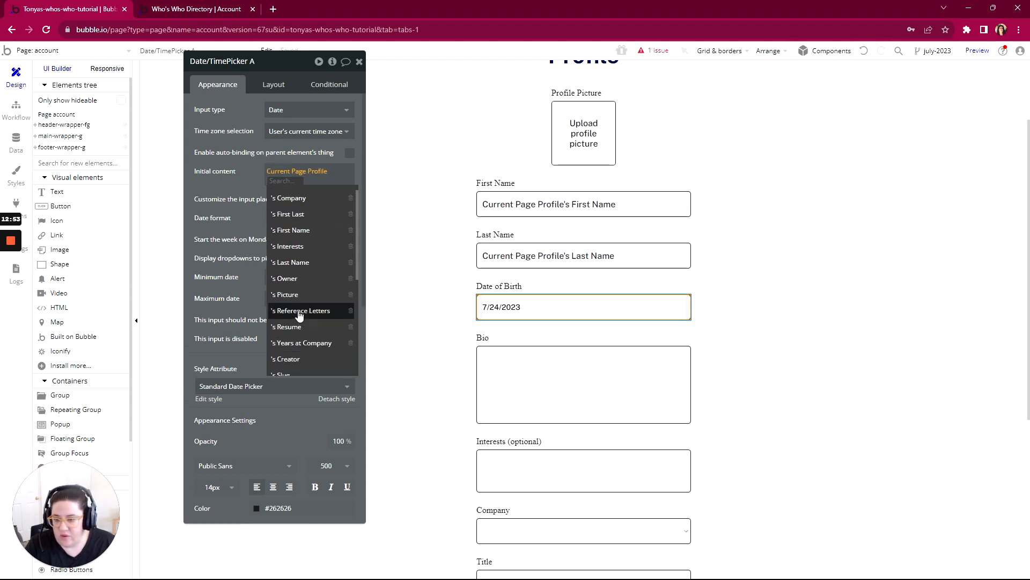
scroll(294, 333, down, 2)
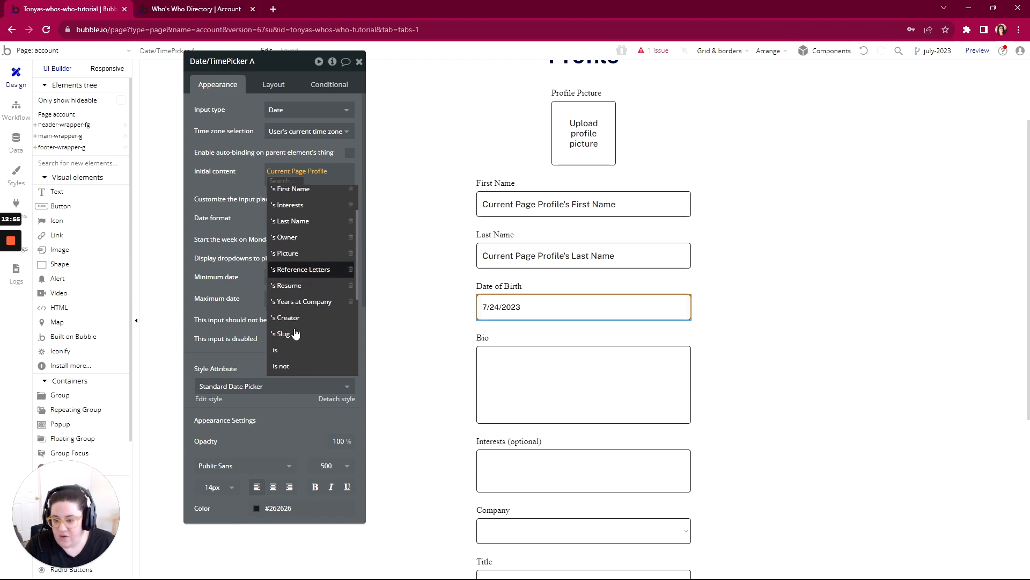
scroll(295, 332, up, 2)
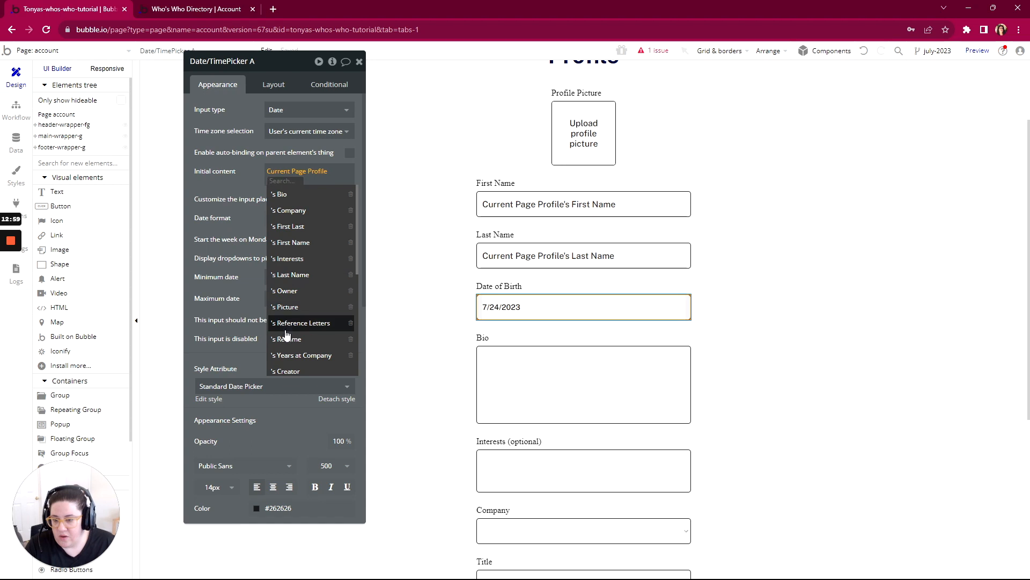
scroll(281, 334, down, 1)
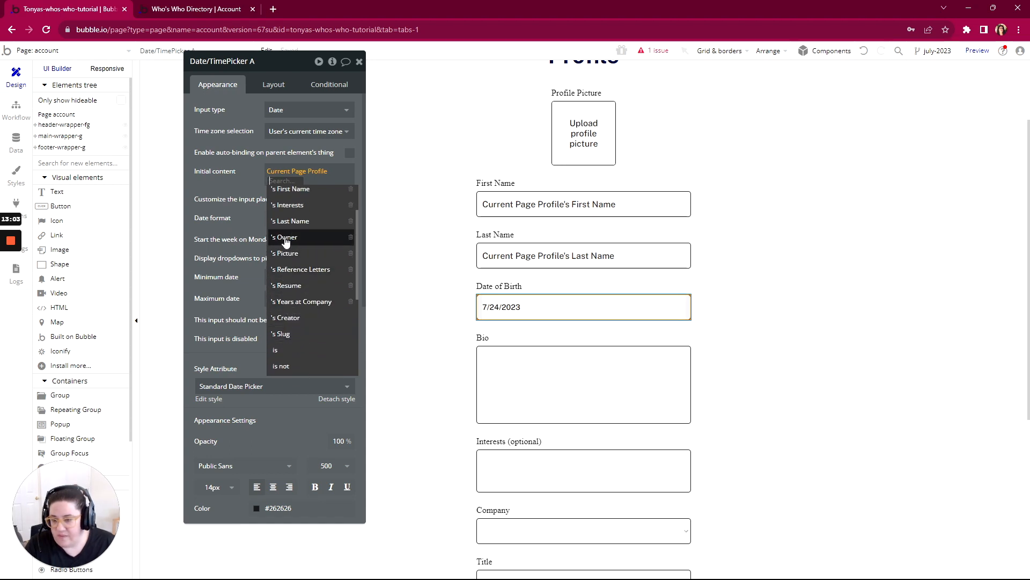
scroll(297, 193, up, 1)
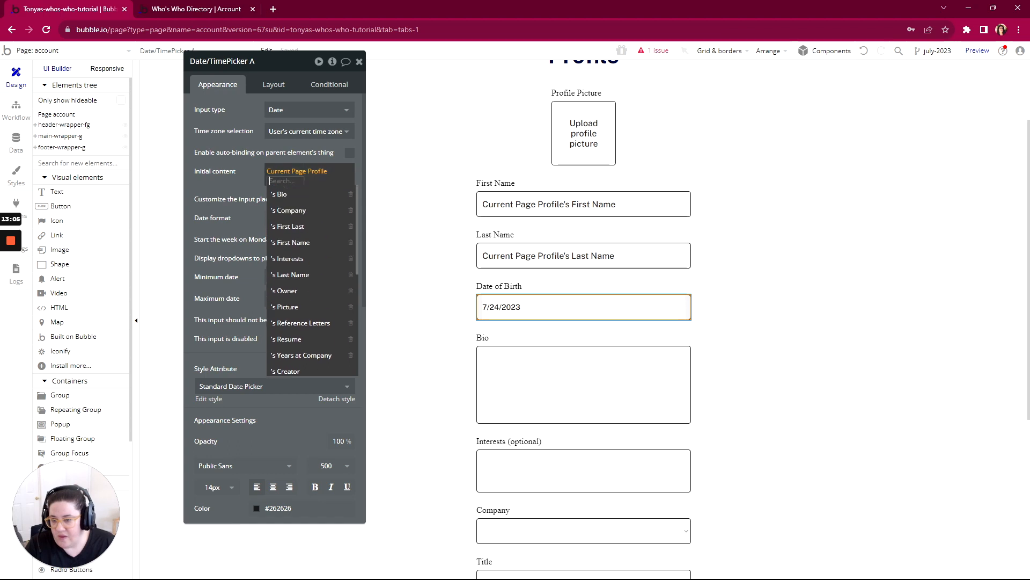
click(242, 180)
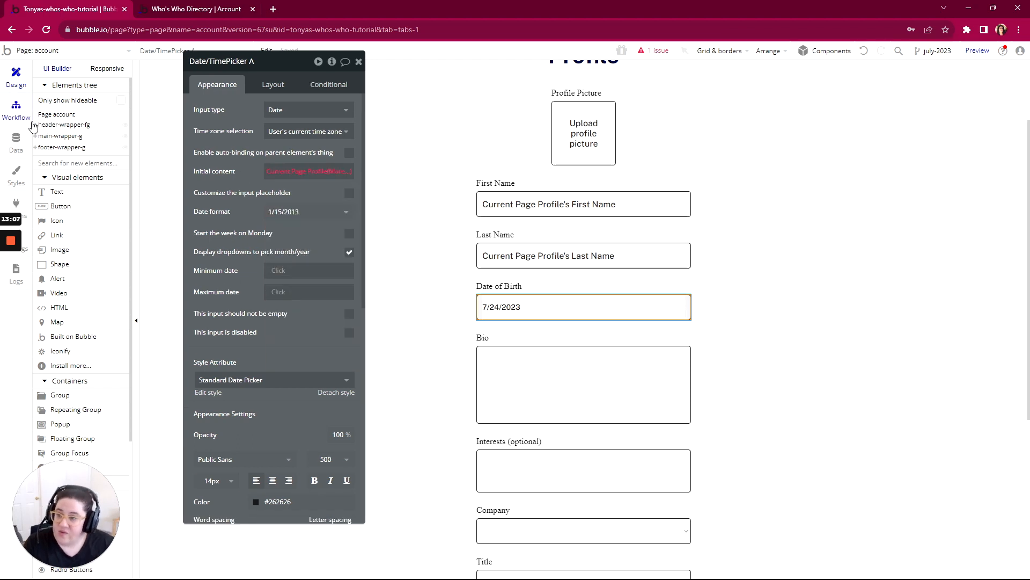
- Add a new field named Date of Birth with type date to the Profile data type
click(18, 148)
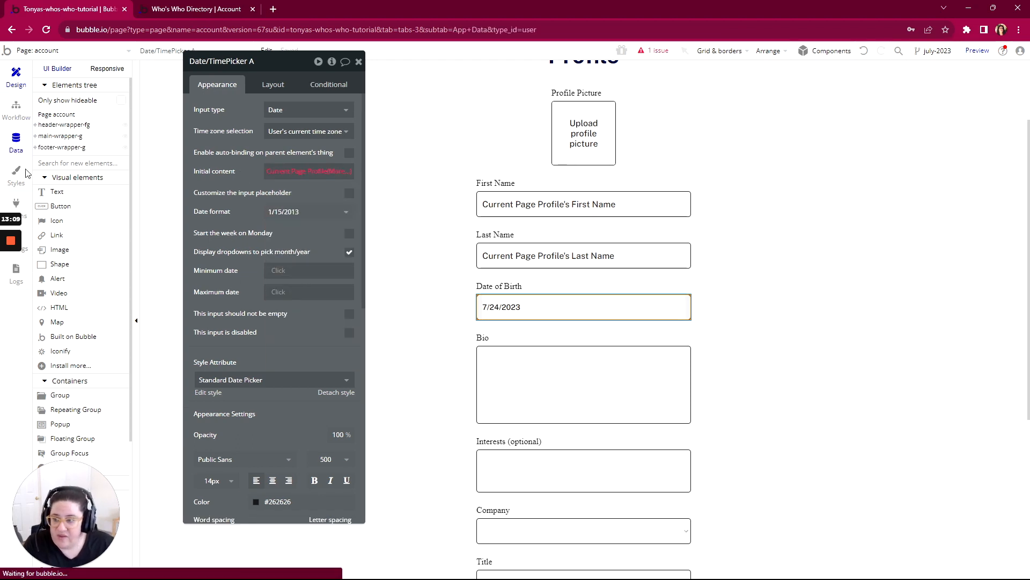
click(85, 92)
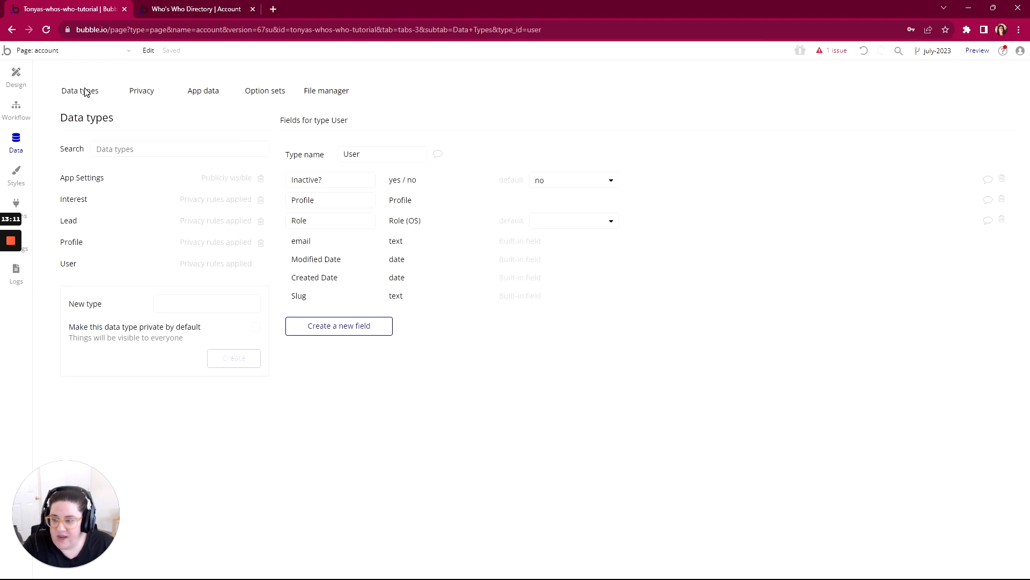
click(71, 245)
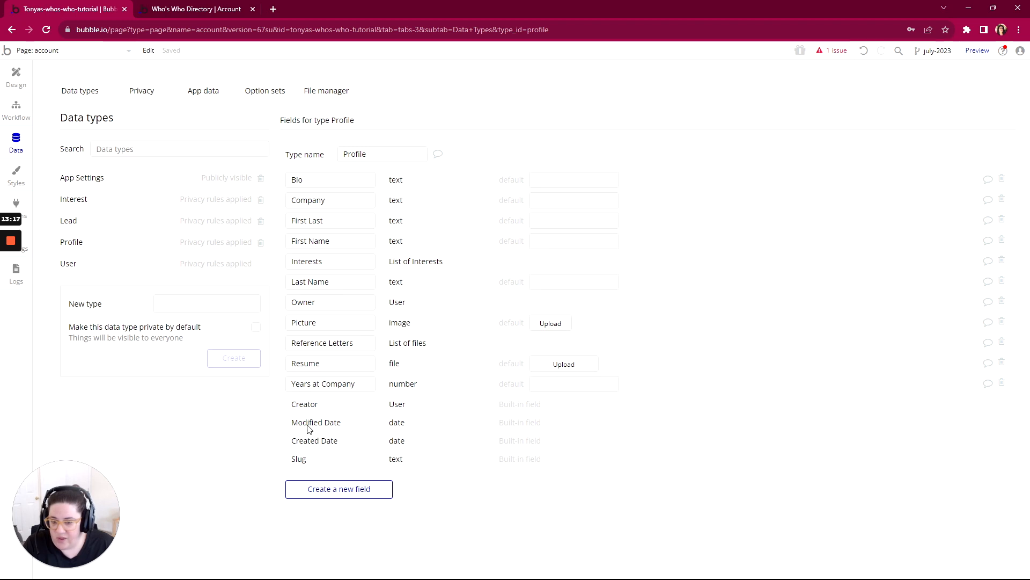
click(321, 493)
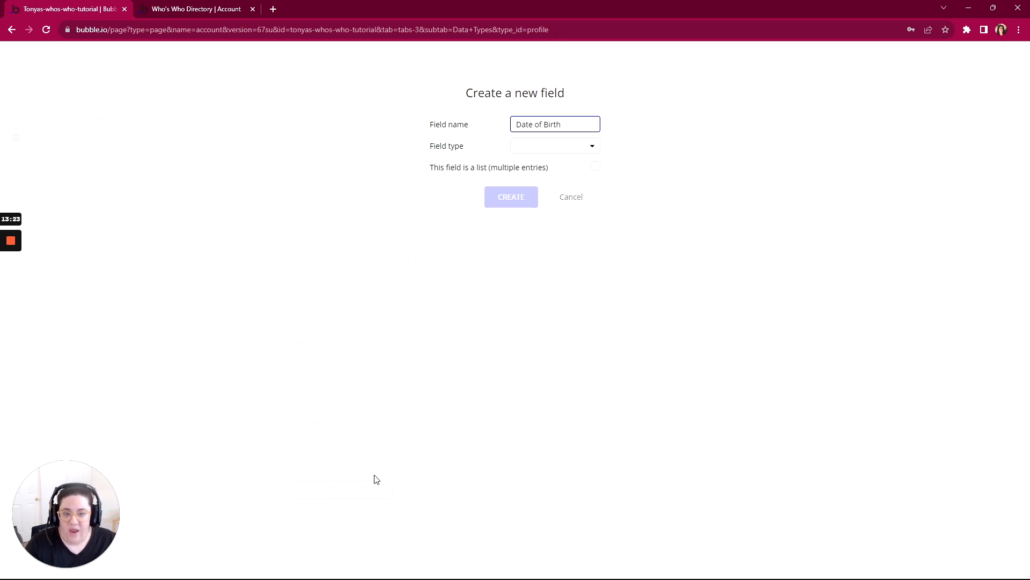
click(548, 147)
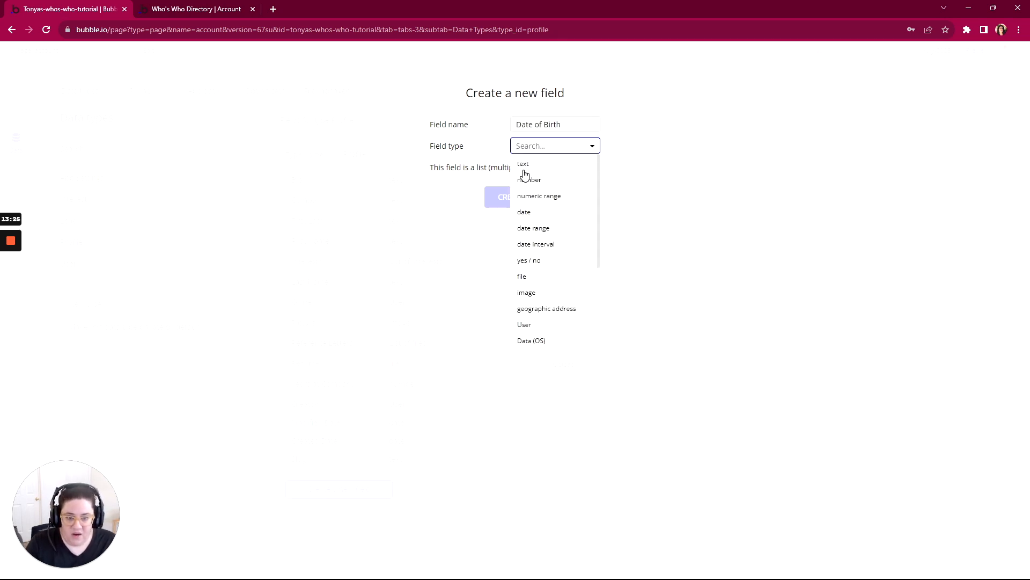
click(525, 214)
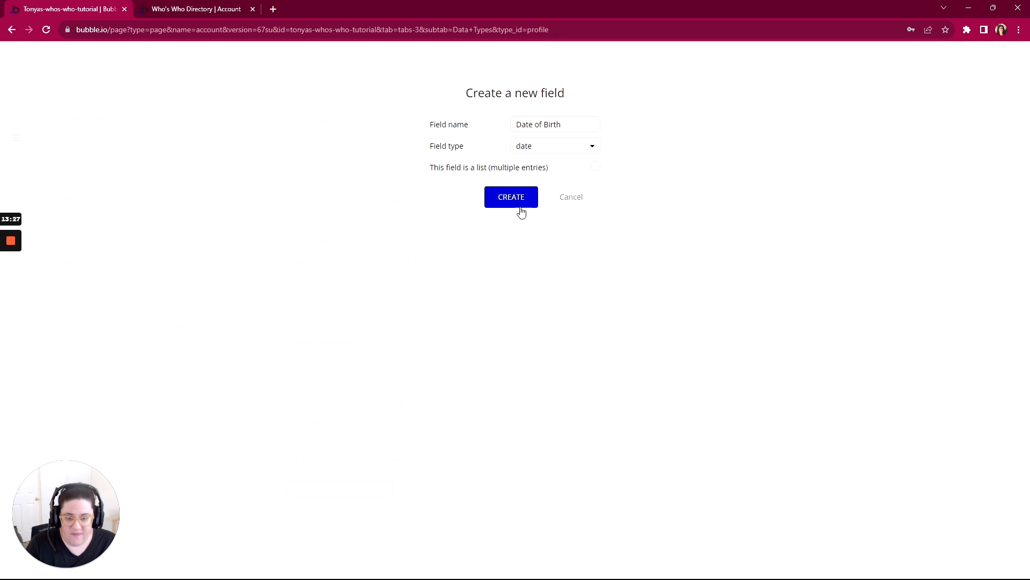
click(516, 200)
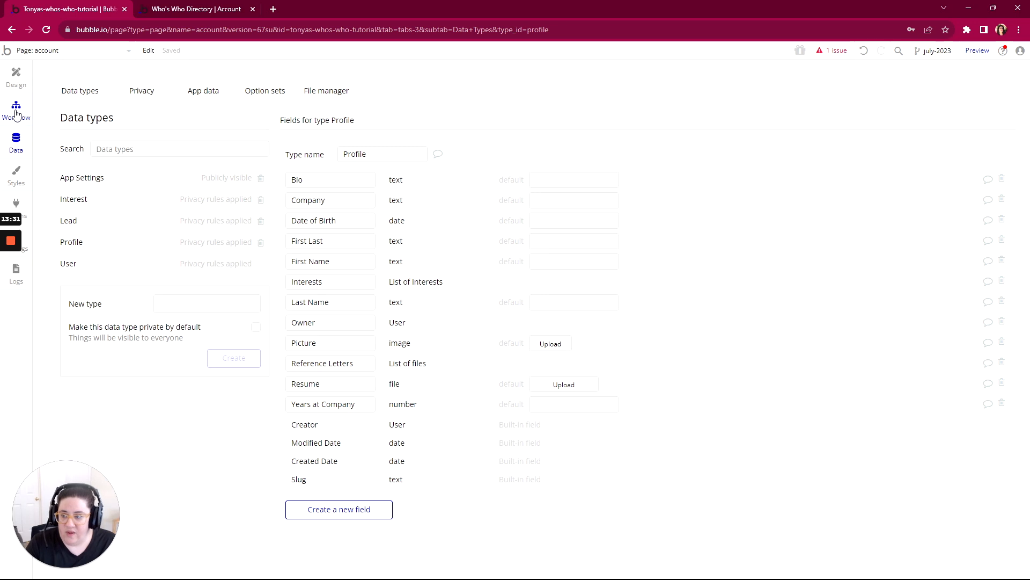
- Complete the Date of Birth picker's initial content on the account page as Current Page Profile's Date of Birth
click(15, 81)
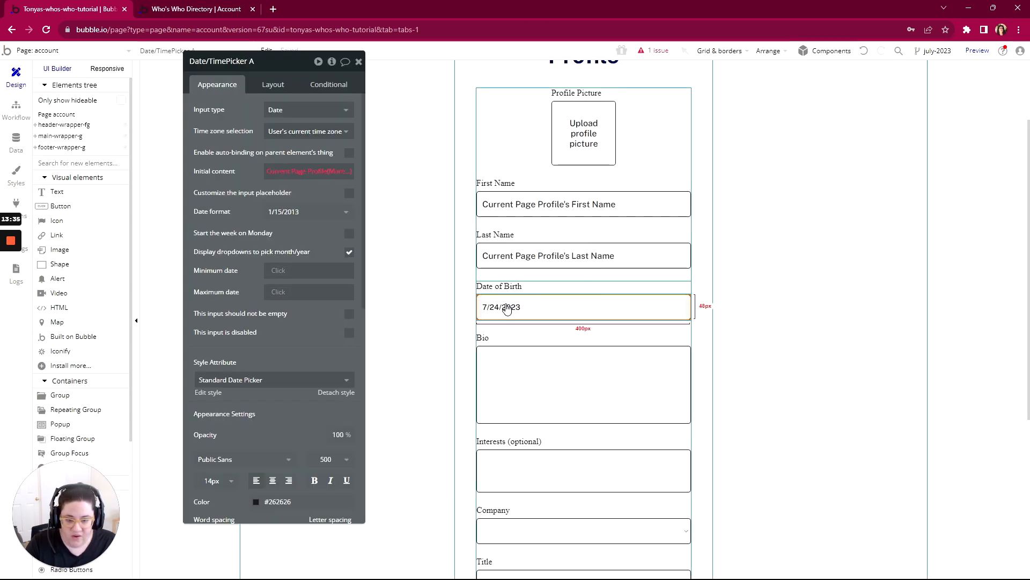
click(335, 171)
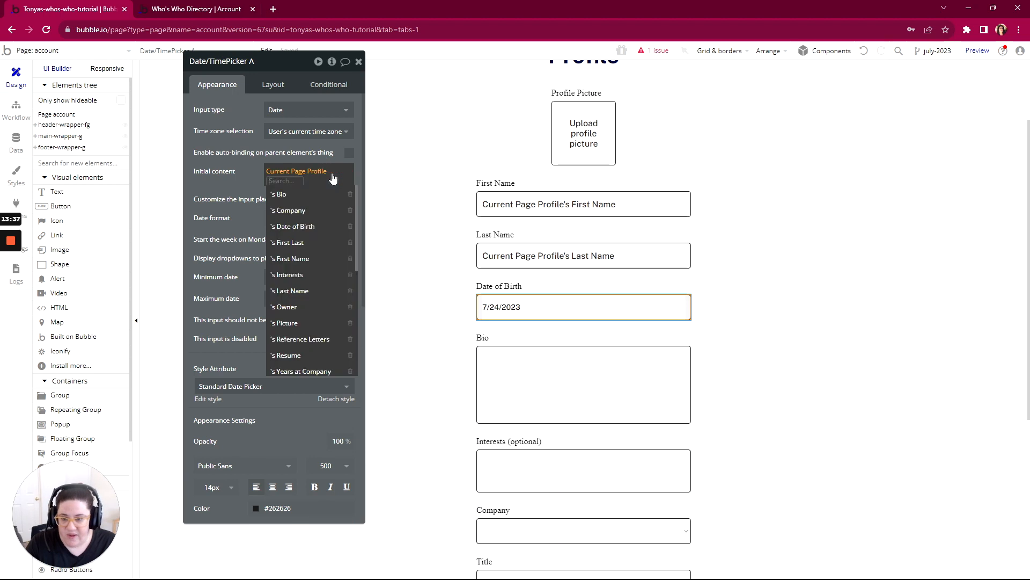
click(296, 227)
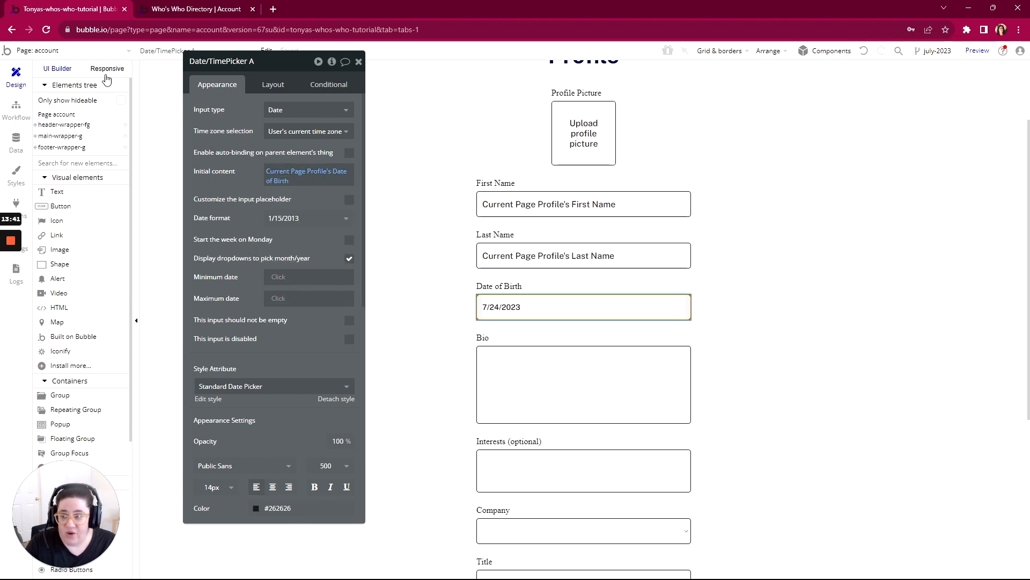
- Add the Date of Birth field to the Create a new Profile action in the login page's Save button workflow, leaving out Interests
click(48, 51)
click(188, 114)
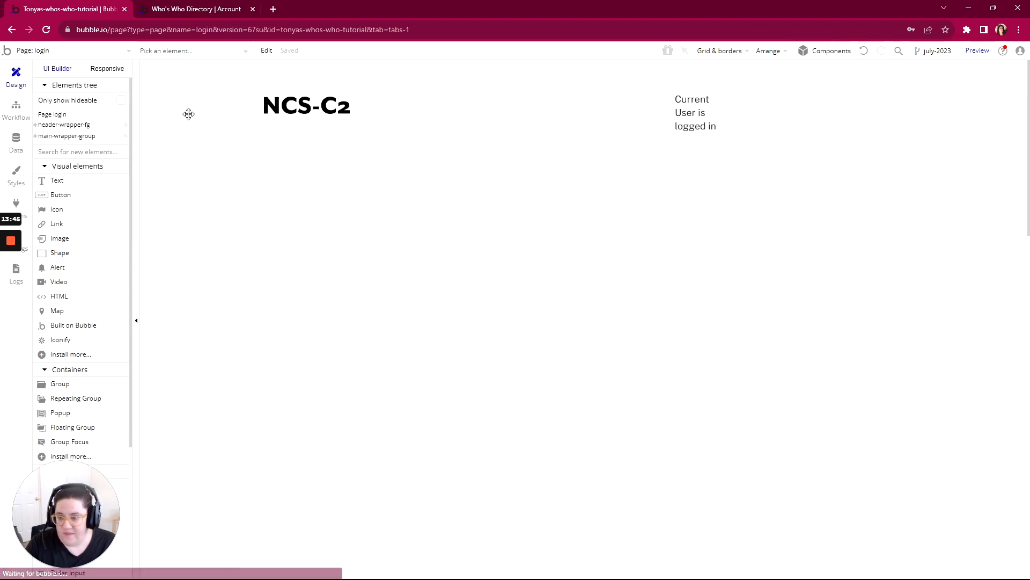
click(21, 122)
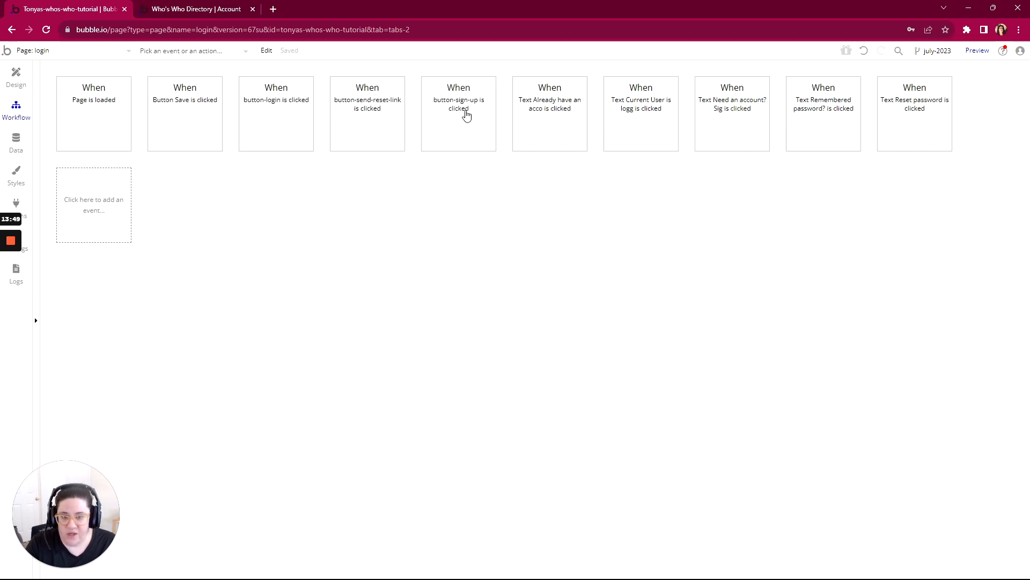
click(206, 114)
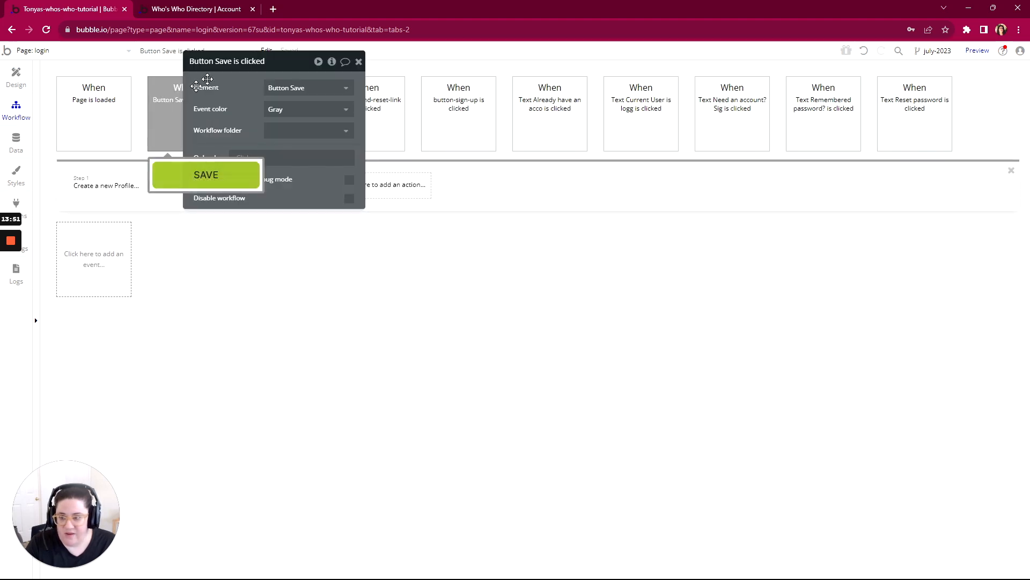
click(106, 185)
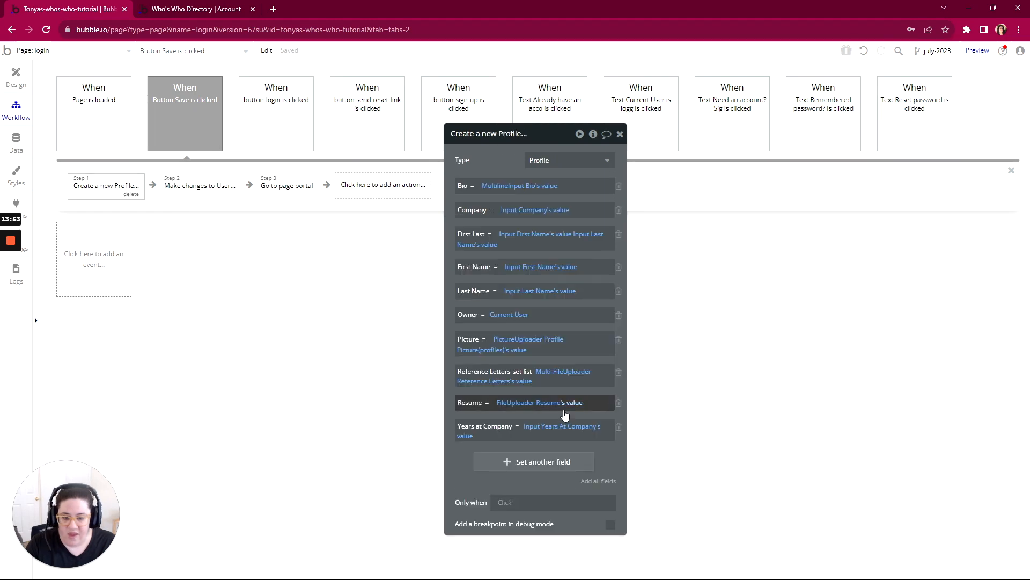
click(595, 481)
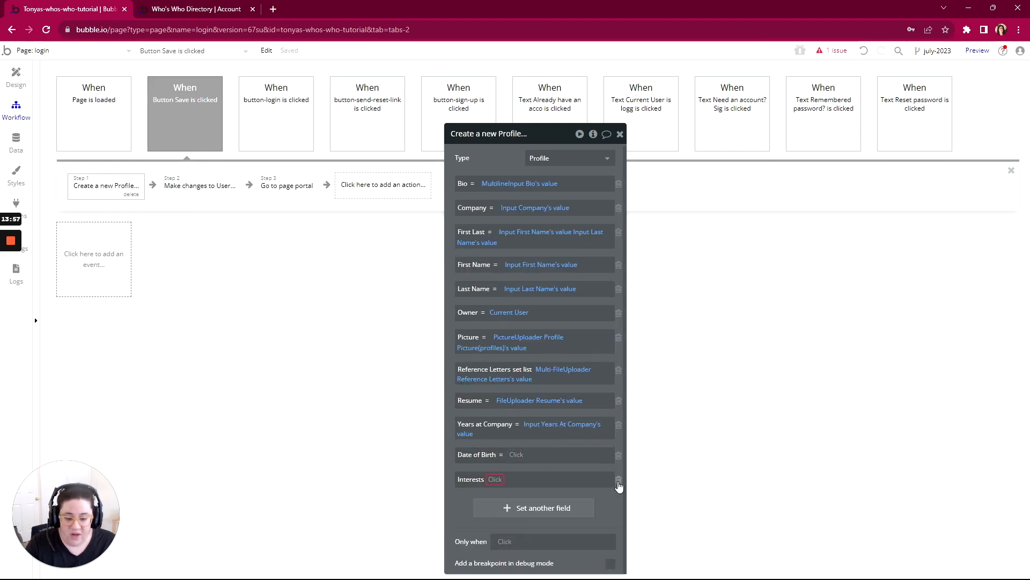
click(619, 479)
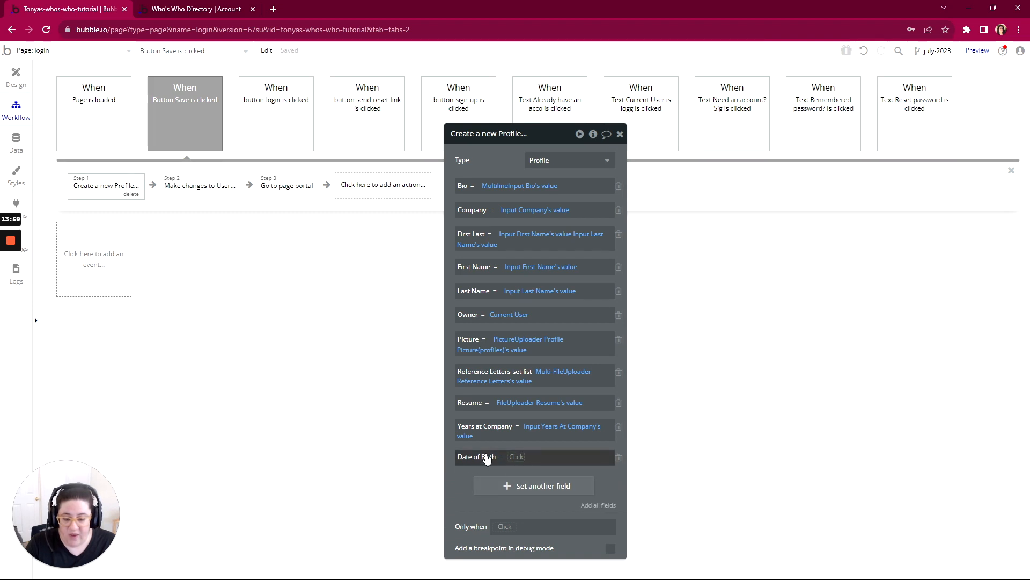
- Set the action's Date of Birth field to Date/TimePicker Date of Birth's value
click(515, 457)
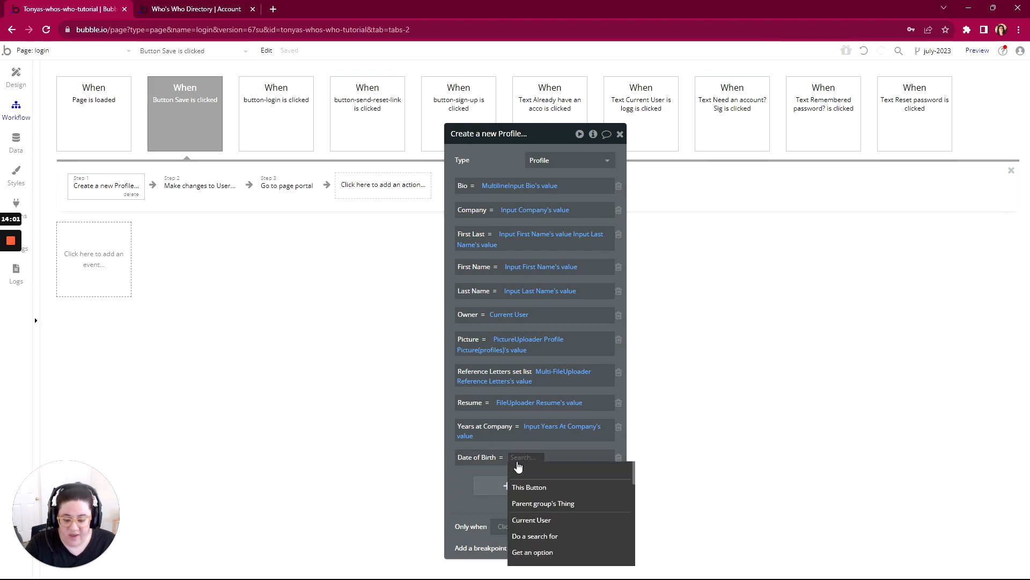
text(date)
click(522, 487)
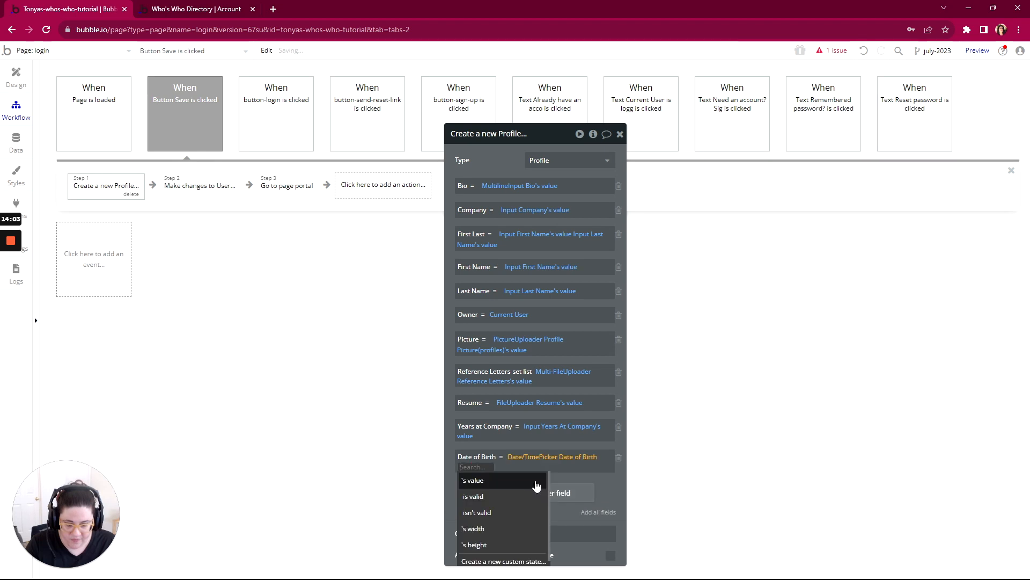
click(477, 481)
click(470, 493)
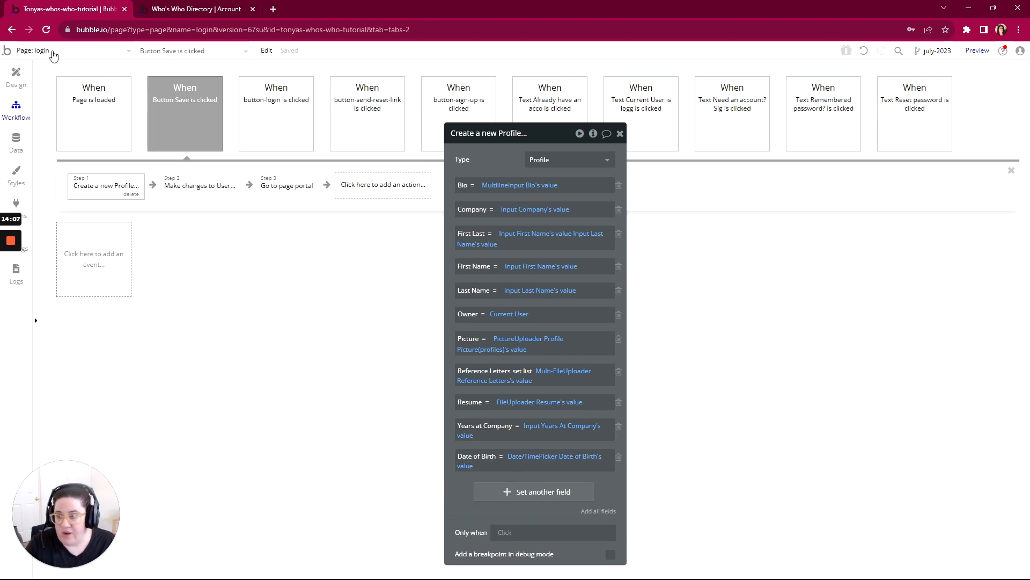
- Return to the account page, check its page-load workflow, and examine the Date of Birth picker's initial content in the design
click(52, 51)
click(183, 87)
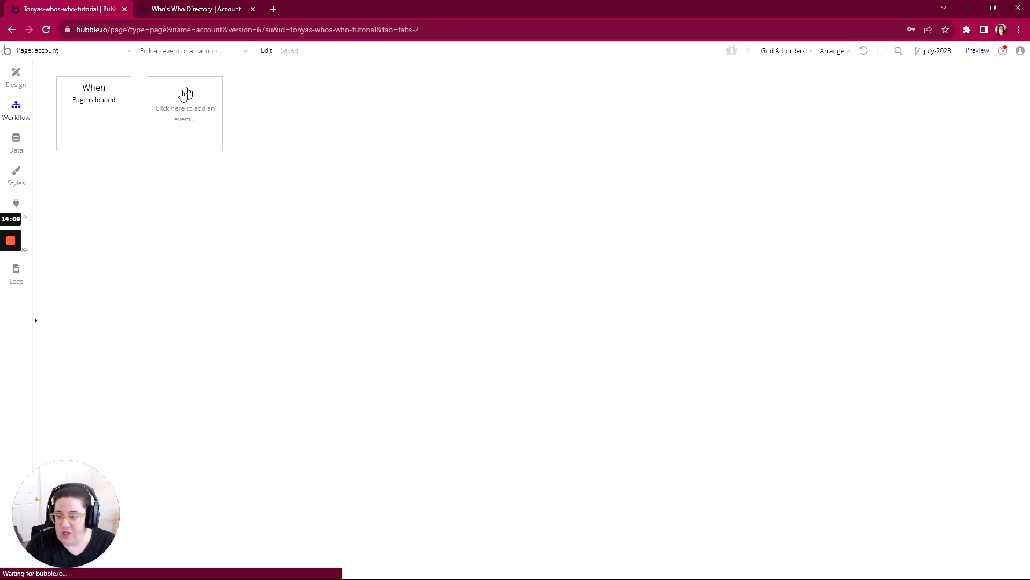
click(96, 114)
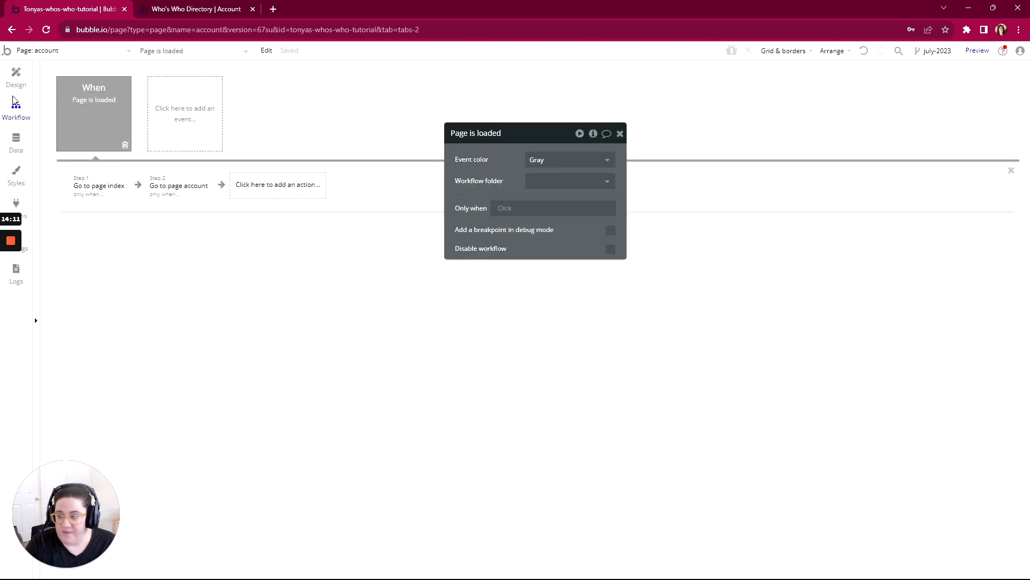
click(16, 76)
scroll(636, 304, down, 4)
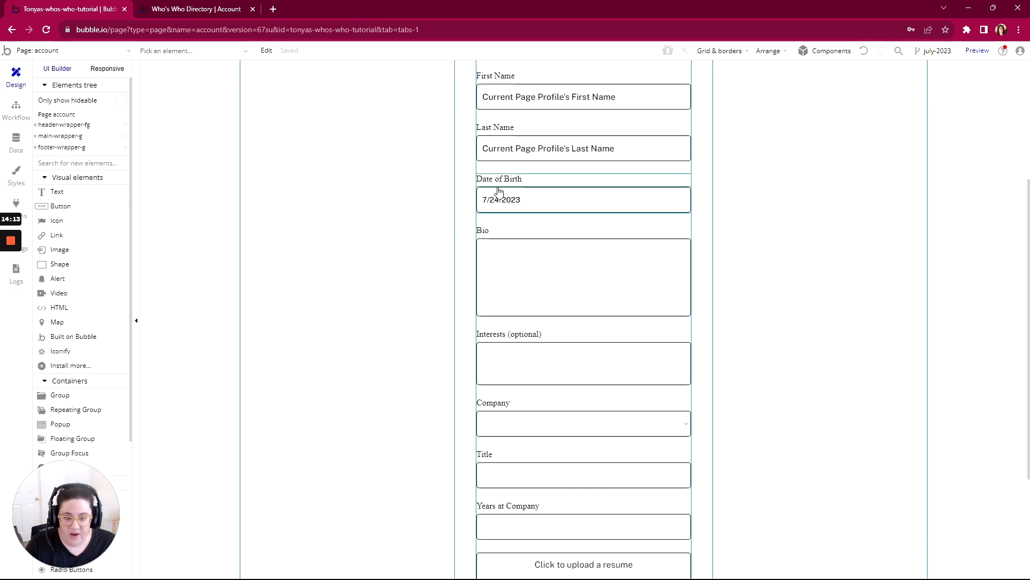
click(524, 211)
double_click(521, 207)
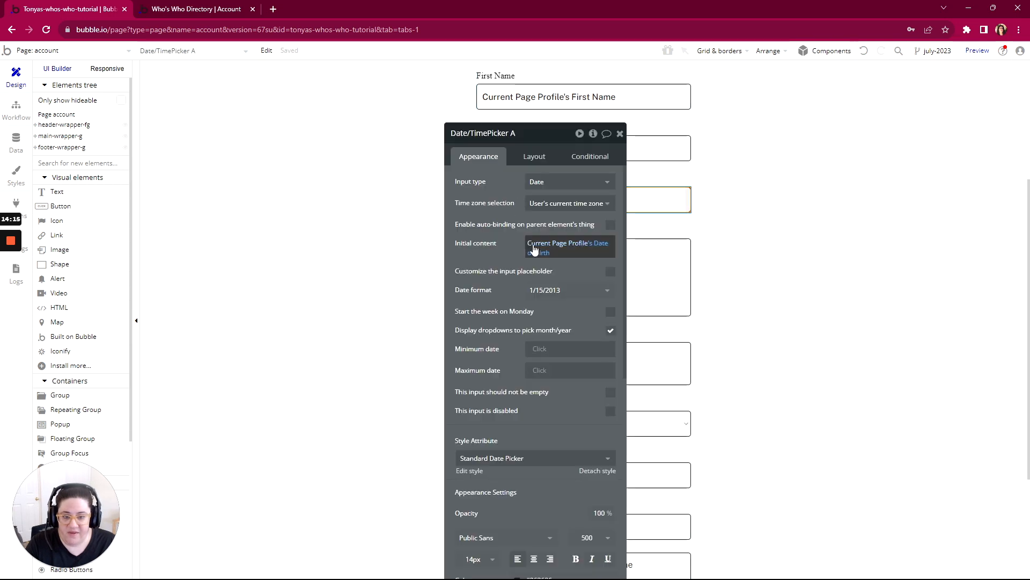
drag(541, 139, 335, 71)
- Set the Bio multiline input's initial content to Current Page Profile's Bio
click(524, 294)
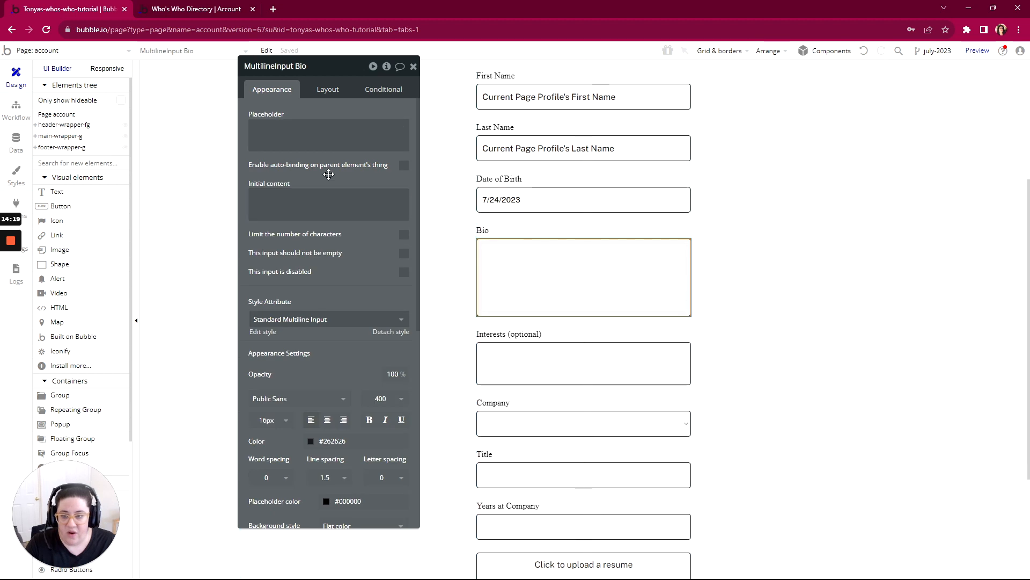
click(301, 204)
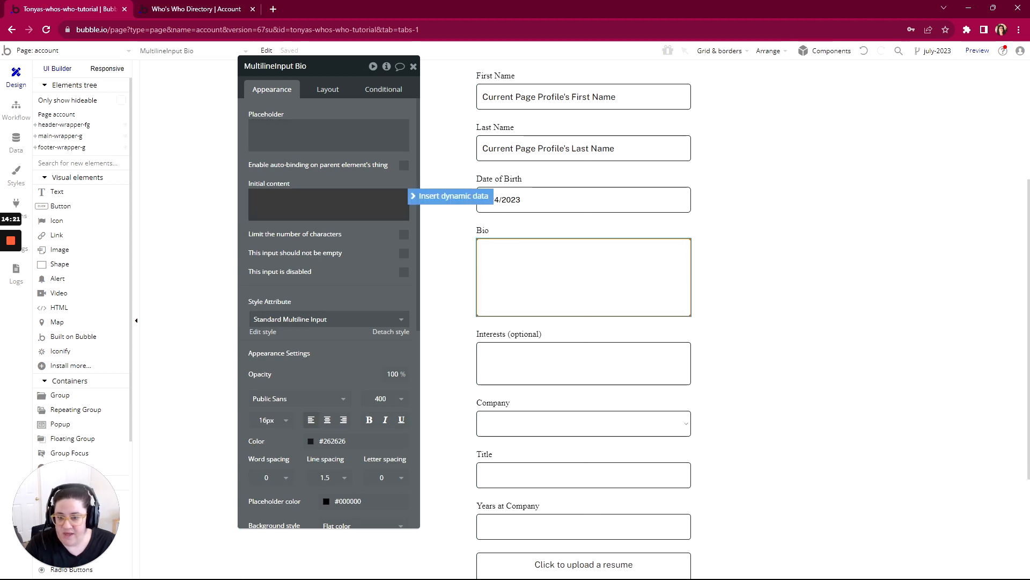
click(436, 197)
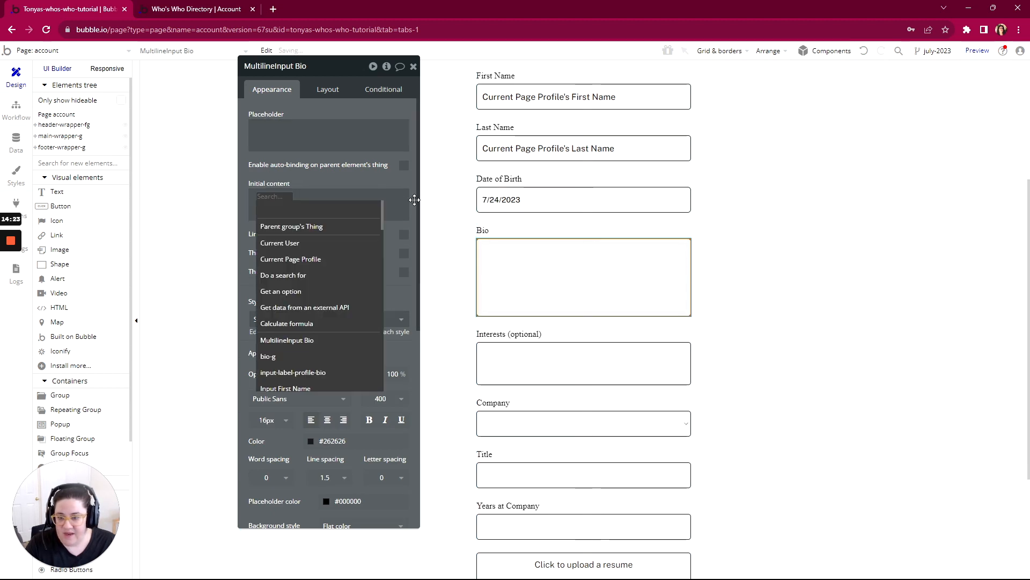
click(284, 260)
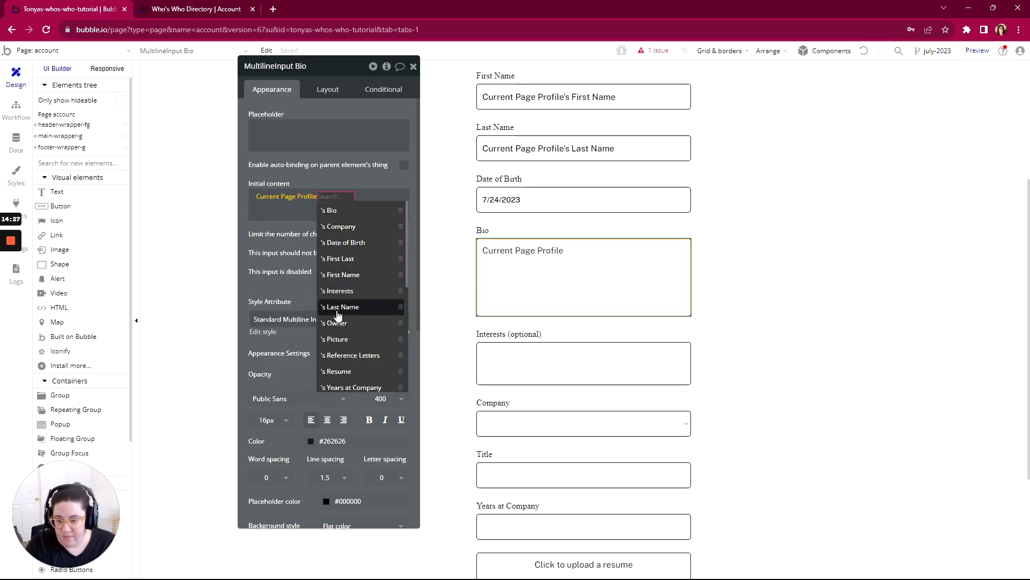
click(343, 211)
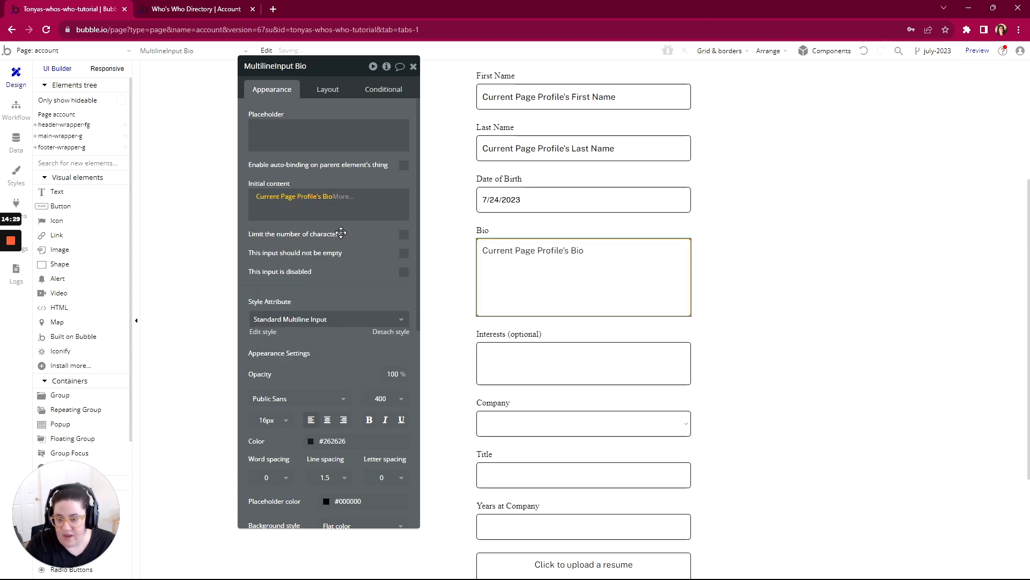
click(341, 232)
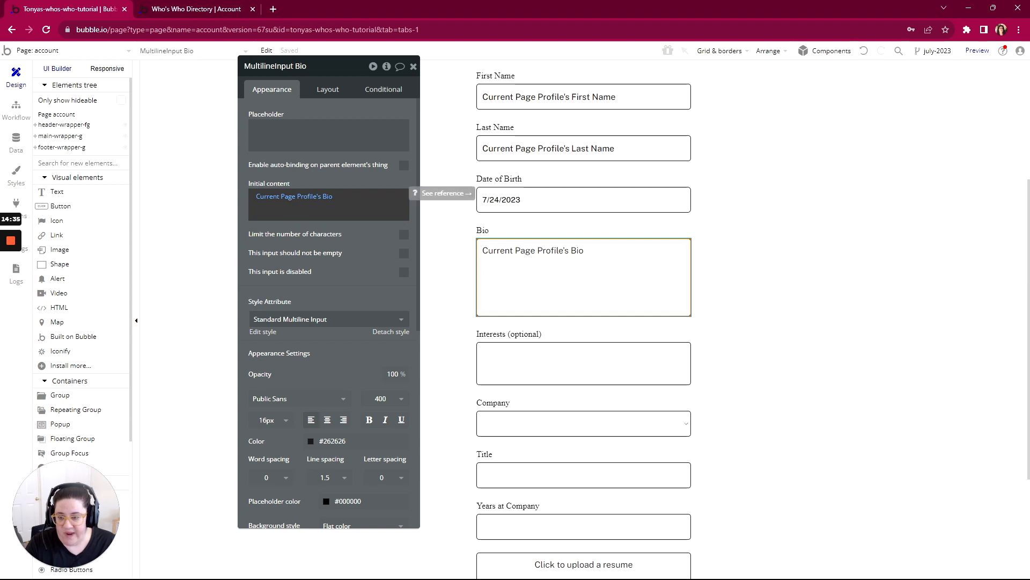
- Review the Profile Picture uploader's dynamic image and the First Name input's placeholder and initial content settings
scroll(585, 267, up, 4)
click(588, 268)
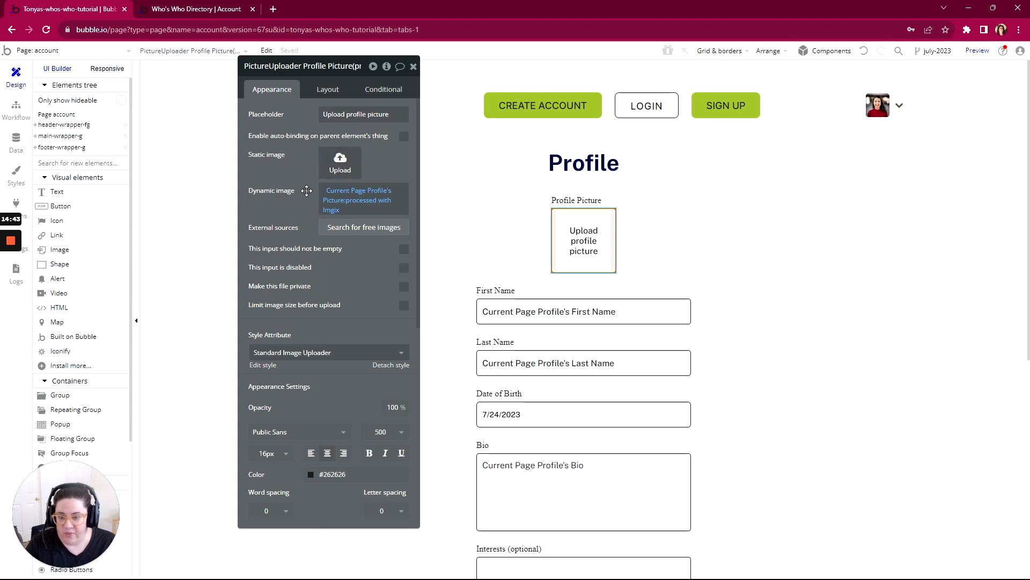
click(553, 320)
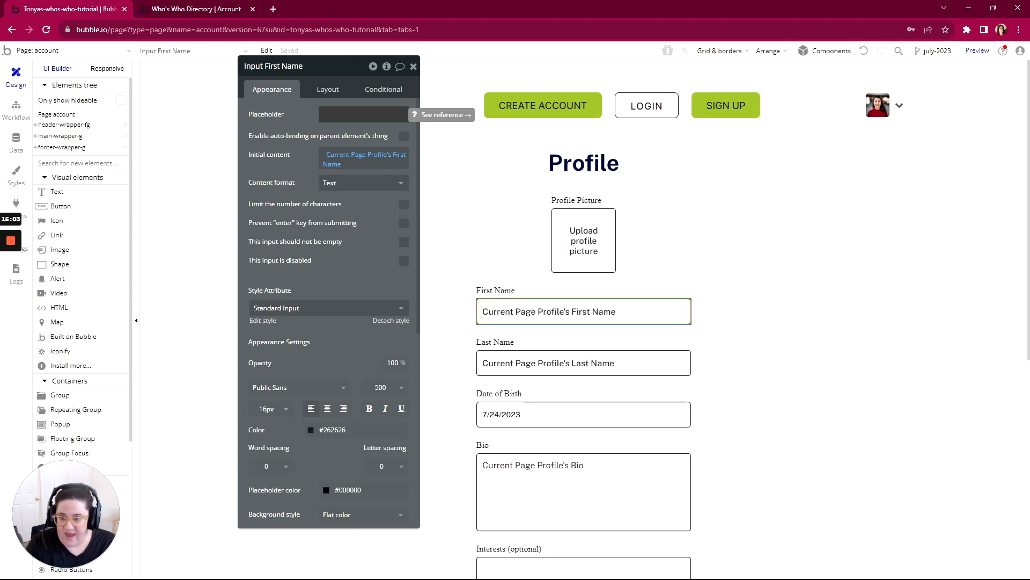
drag(330, 66, 318, 43)
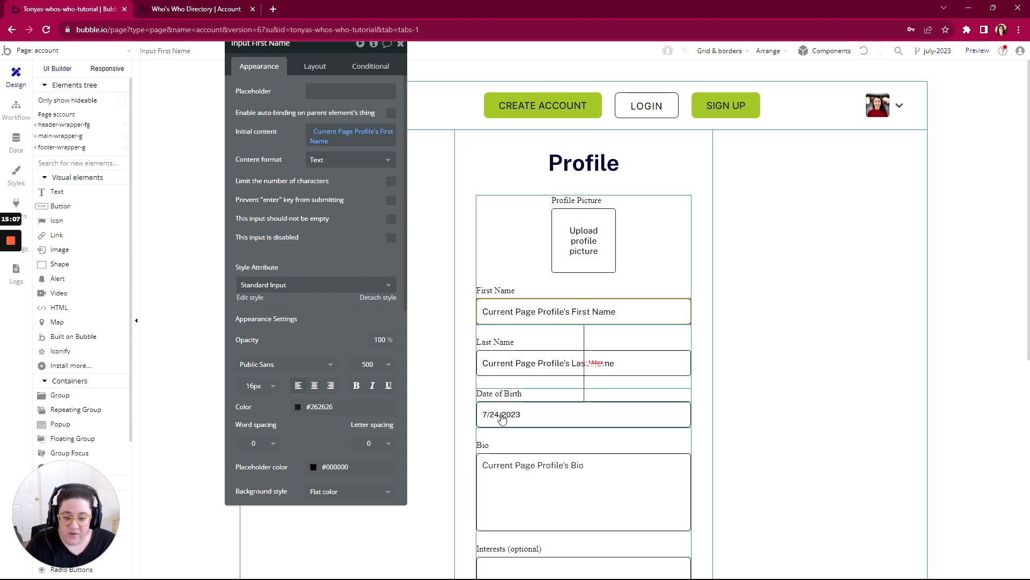
- Enable a custom input placeholder on the Date of Birth picker and set it to 1/1/1900
click(533, 419)
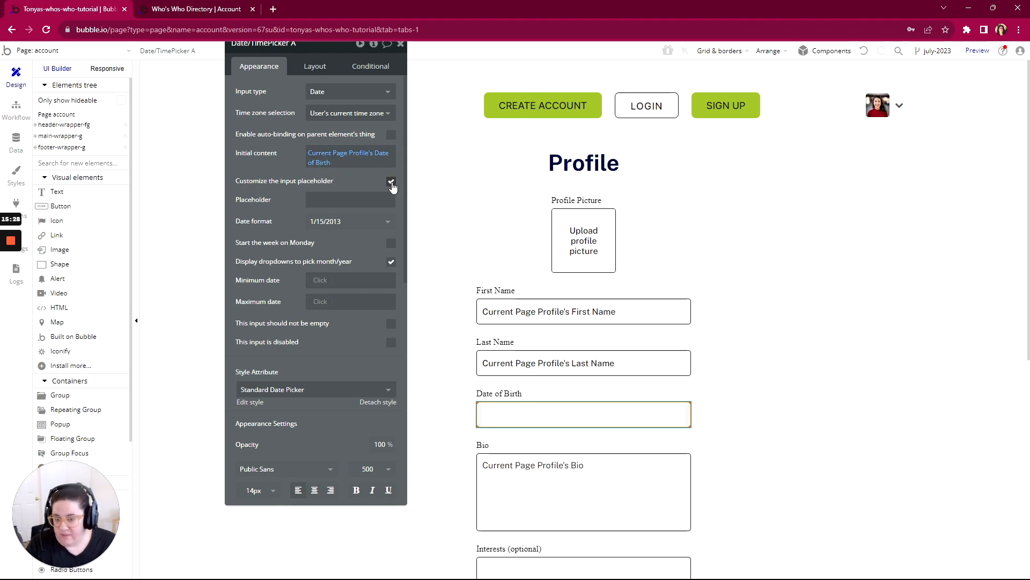
click(376, 199)
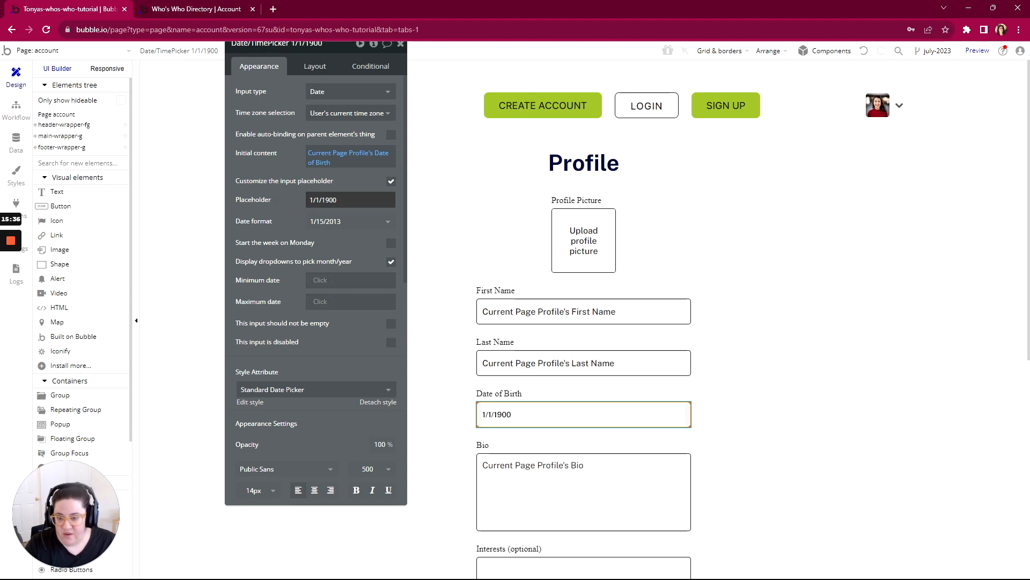
click(319, 133)
- Check the Date of Birth placeholder in the account page preview, and return to the editor to review the picker's settings
click(203, 5)
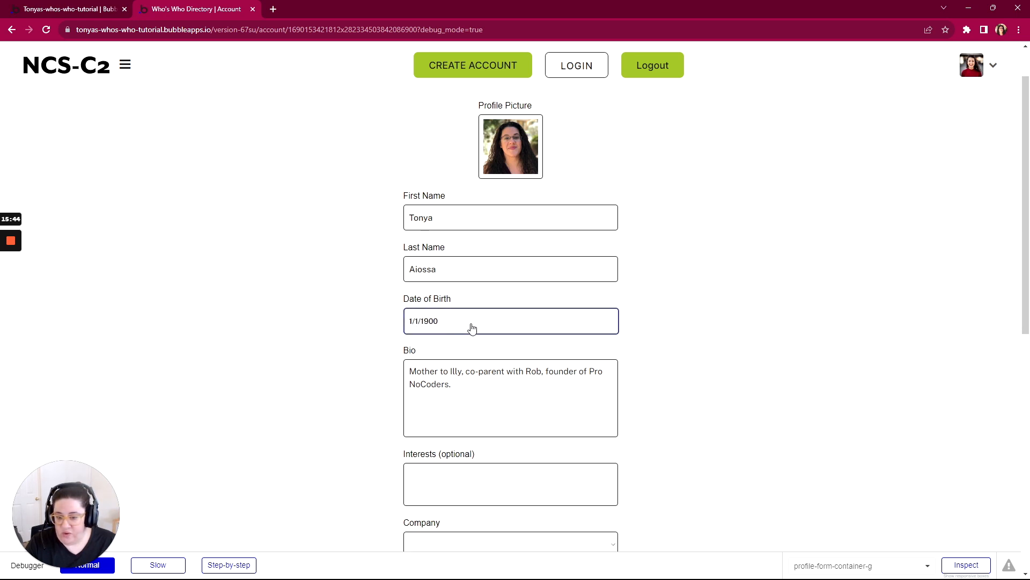
click(70, 8)
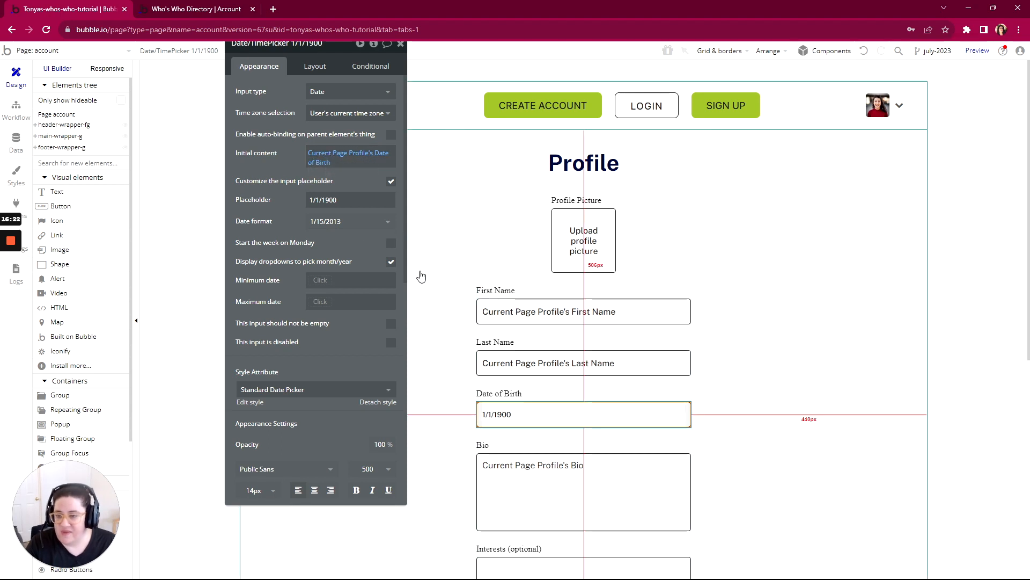
drag(298, 101, 294, 86)
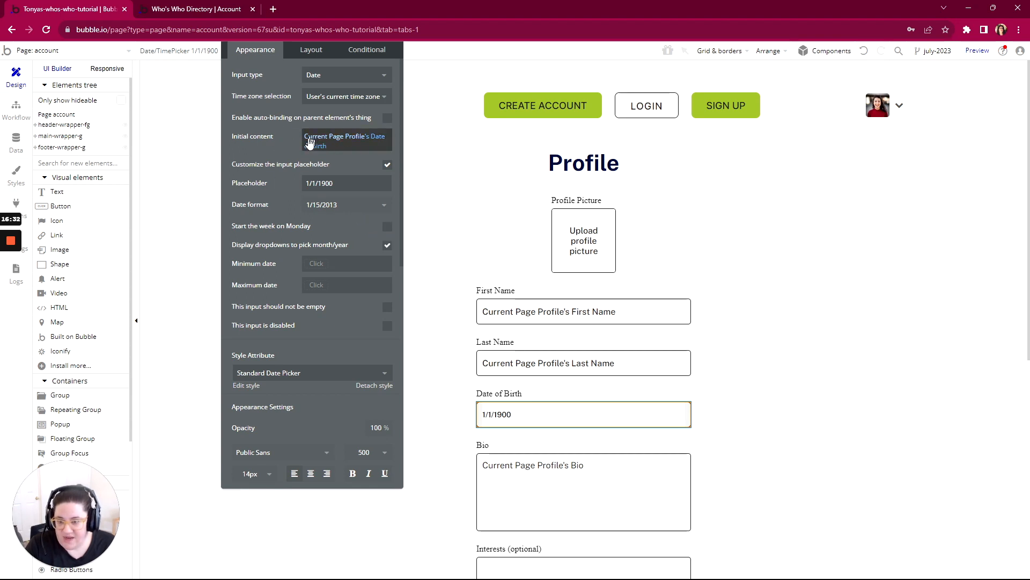
- Replace the Interests multidropdown's static choices with Bubble, Dittofi, FlutterFlow, Xano and API
scroll(635, 305, down, 1)
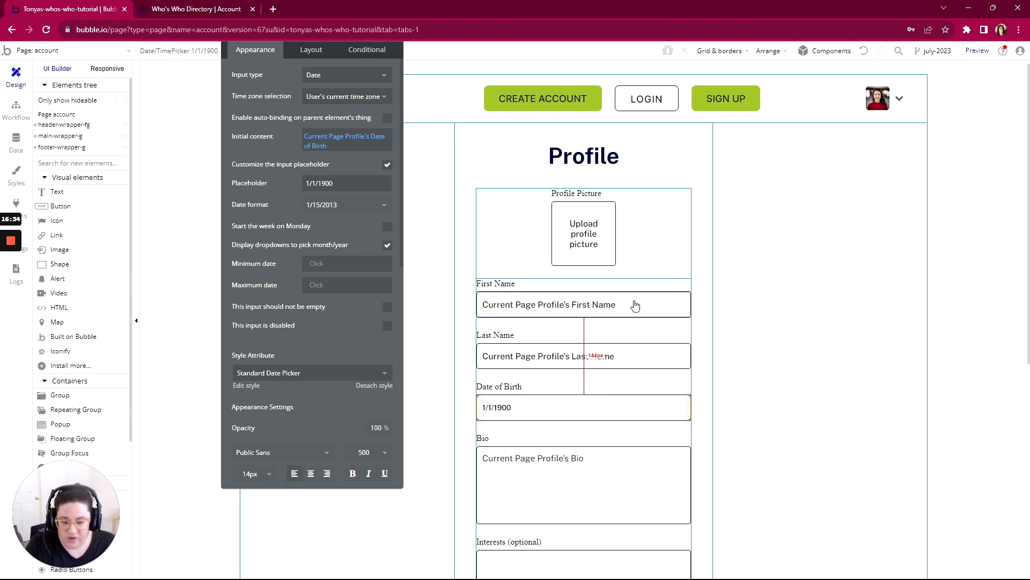
scroll(635, 306, down, 6)
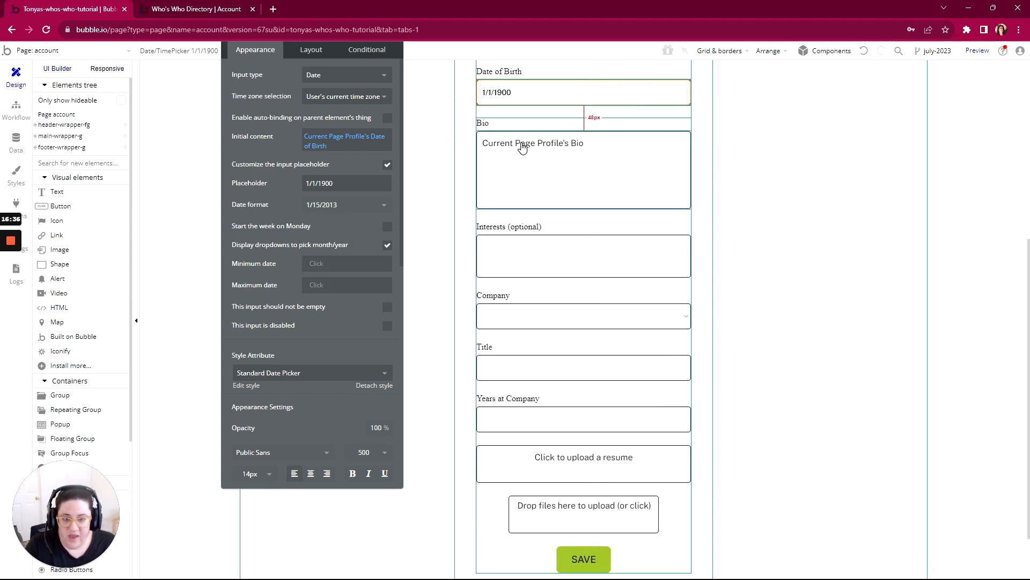
click(525, 261)
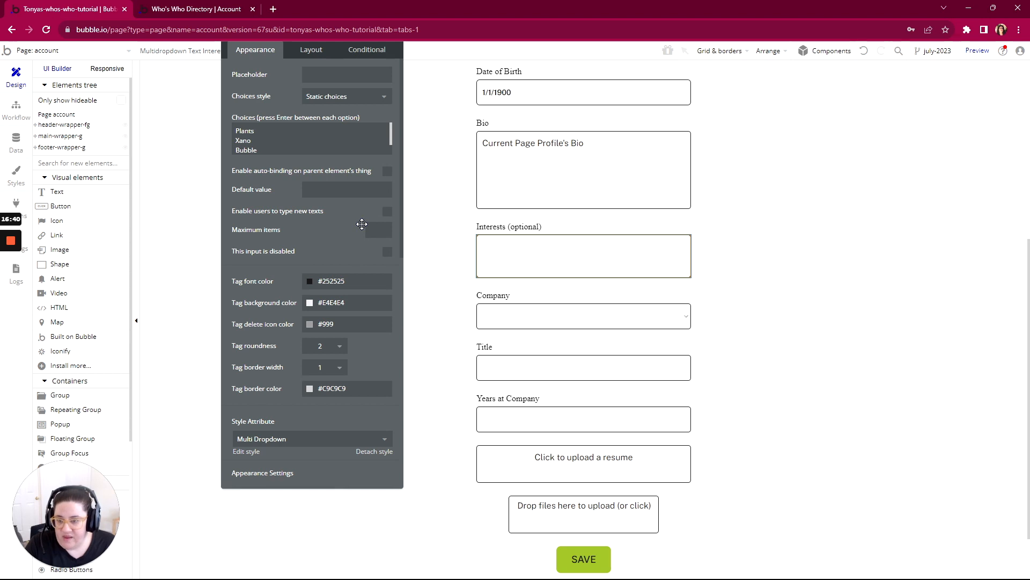
click(253, 140)
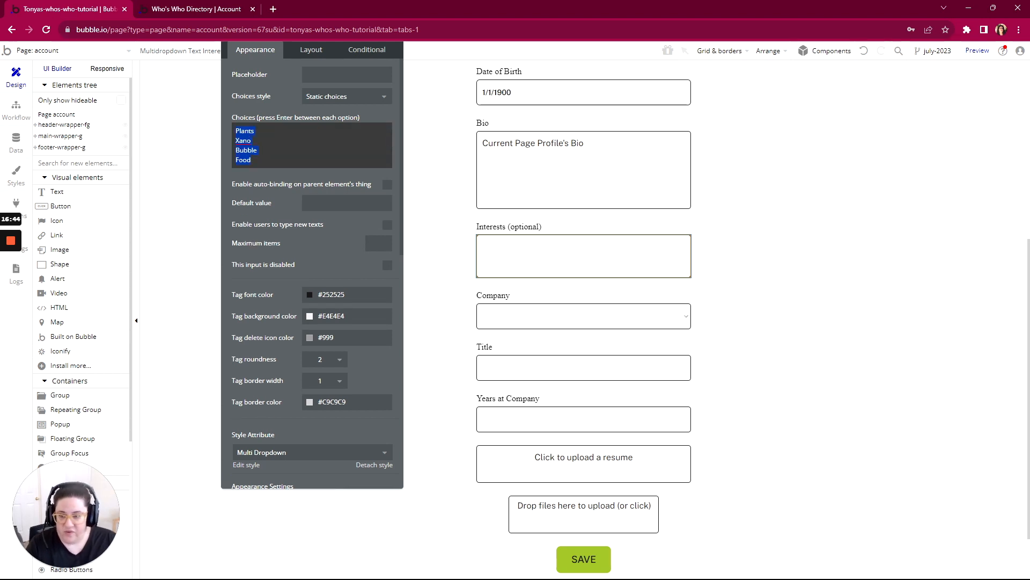
text(Bubble)
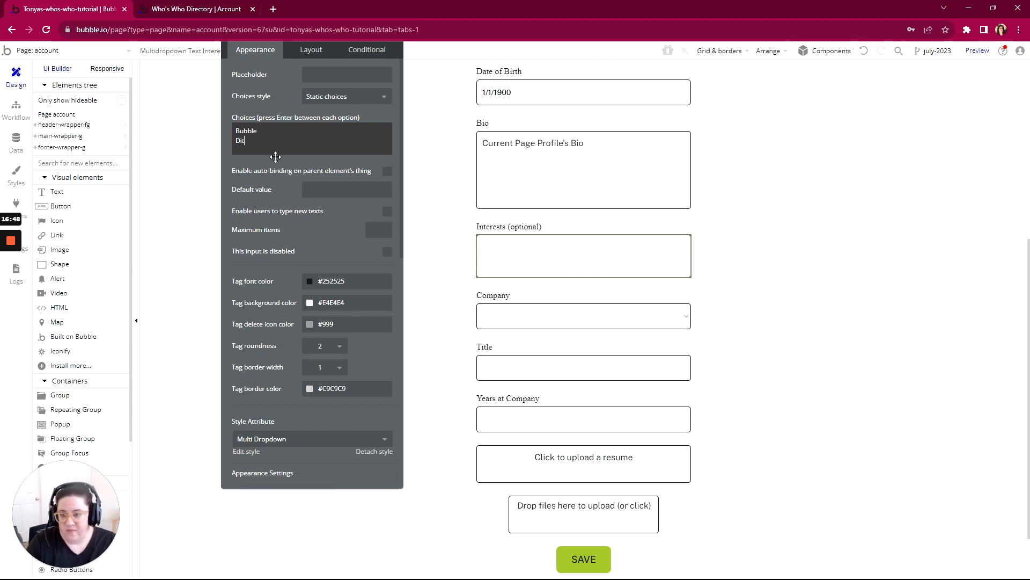
key(Return)
text(Xan)
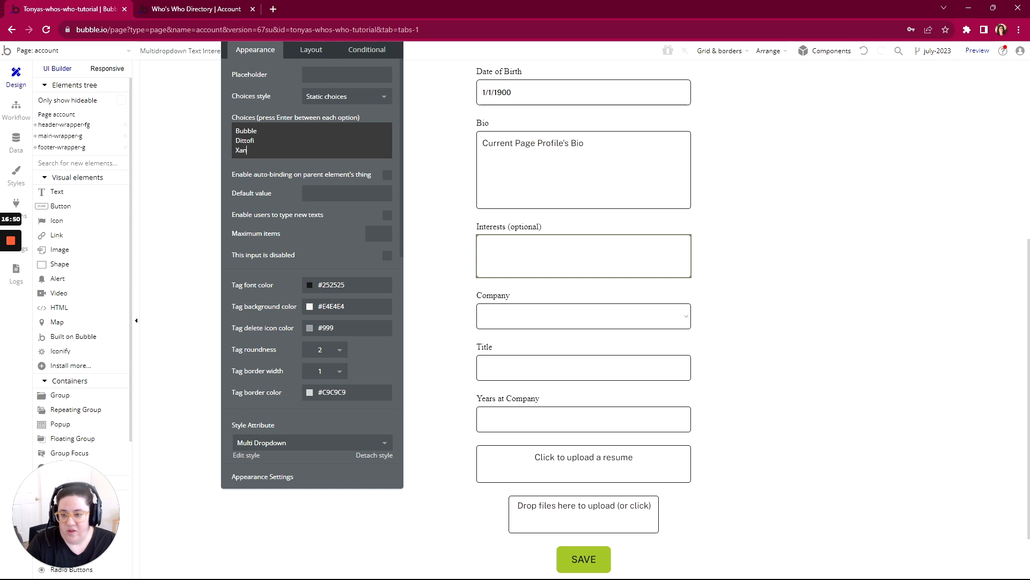
text(o)
key(Return)
key(BackSpace)
key(BackSpace)
key(BackSpace)
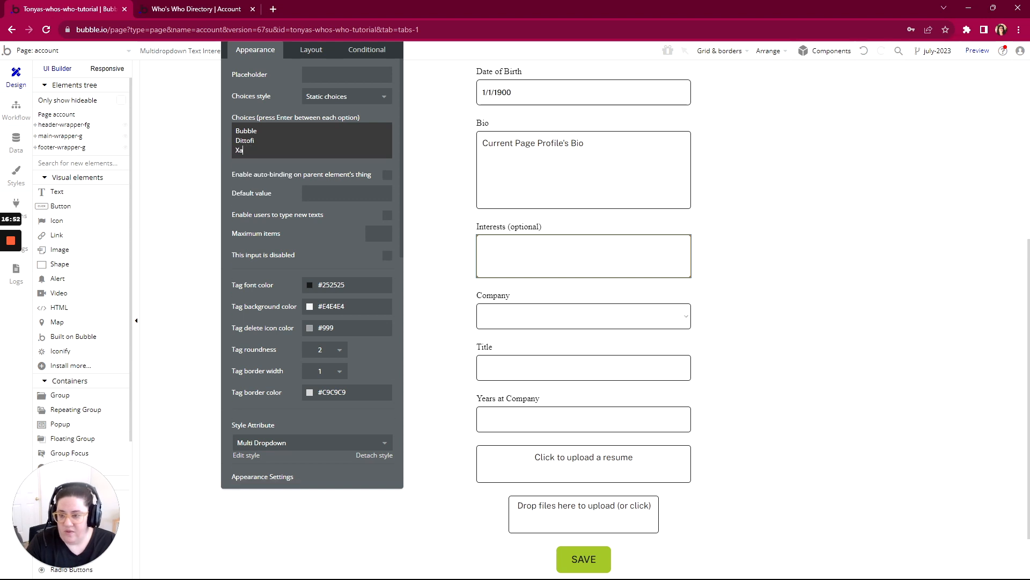
text(FlutterFlo)
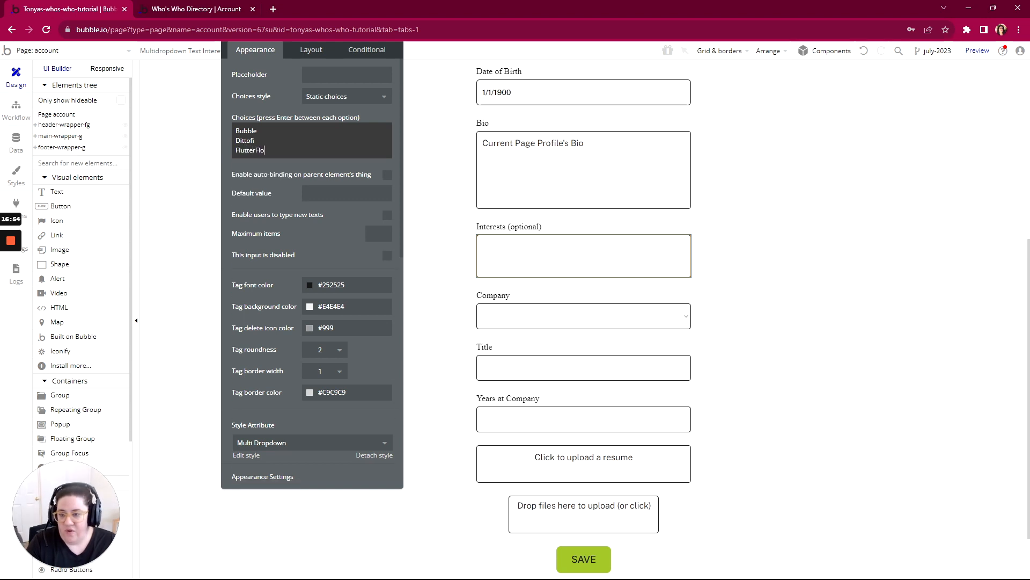
text(w)
key(Return)
text(Xano)
key(Return)
text(APIs)
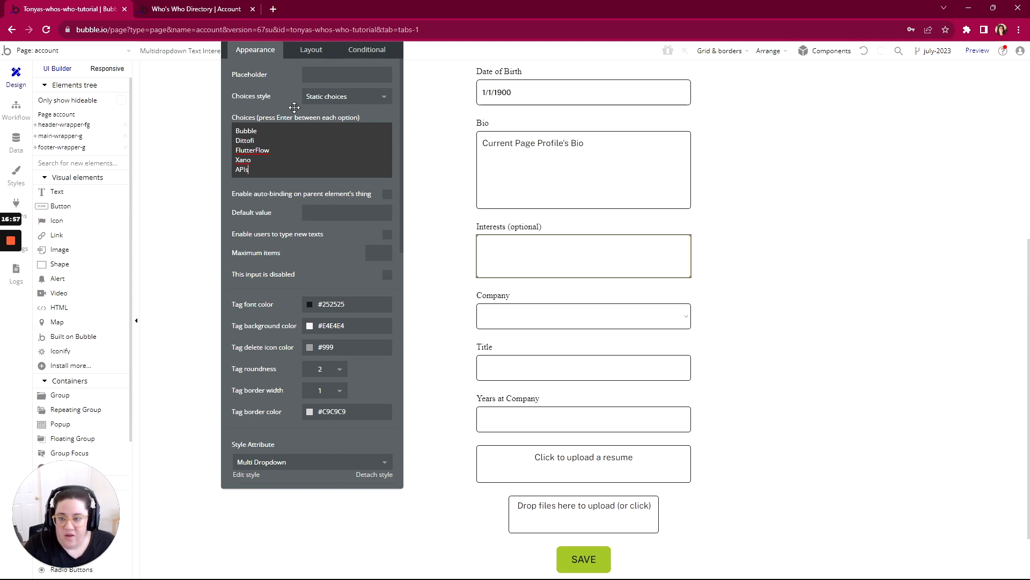
click(294, 108)
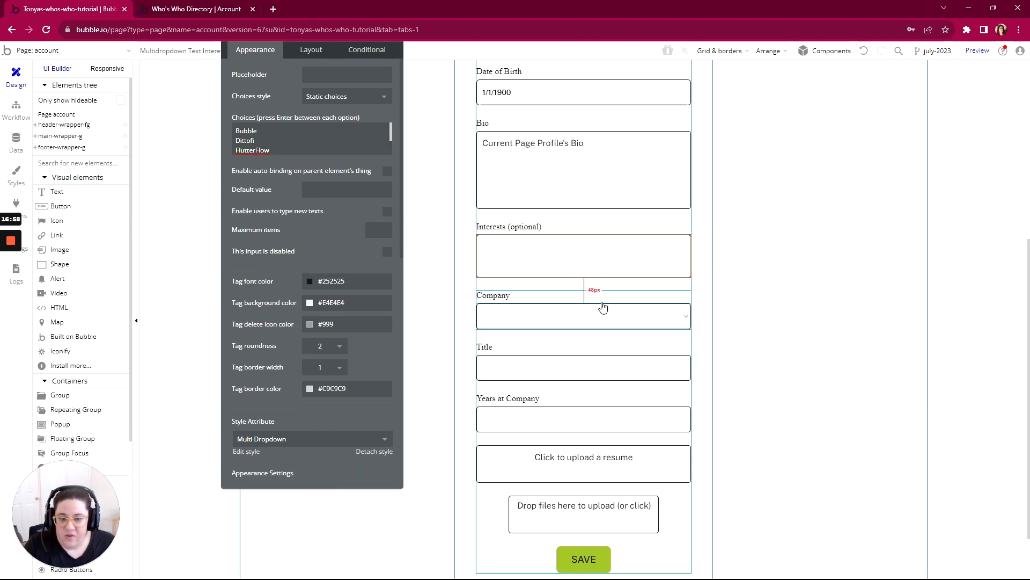
- Compare the choices and default value settings of the Company dropdown and the Interests multidropdown
scroll(507, 258, down, 2)
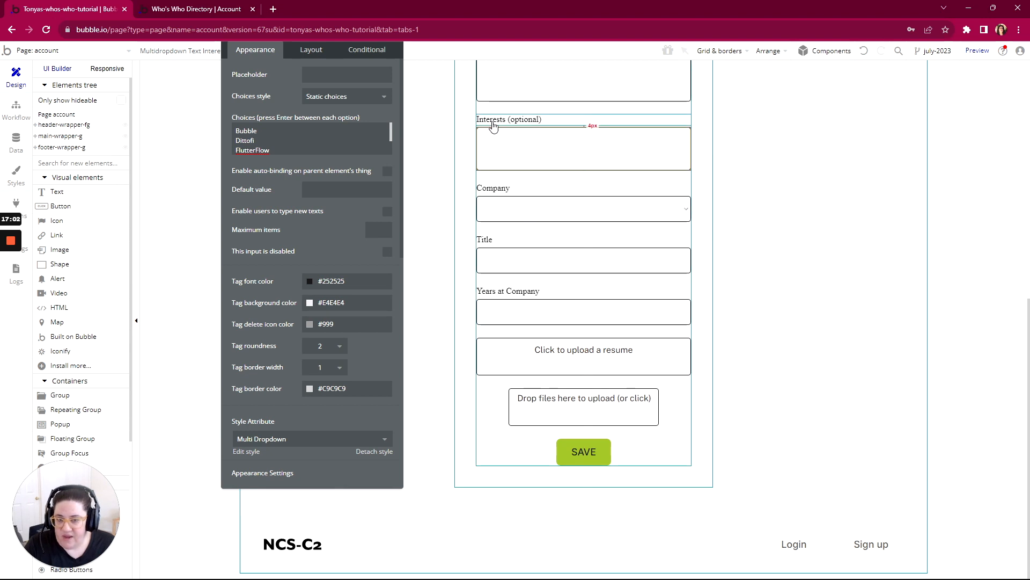
click(498, 208)
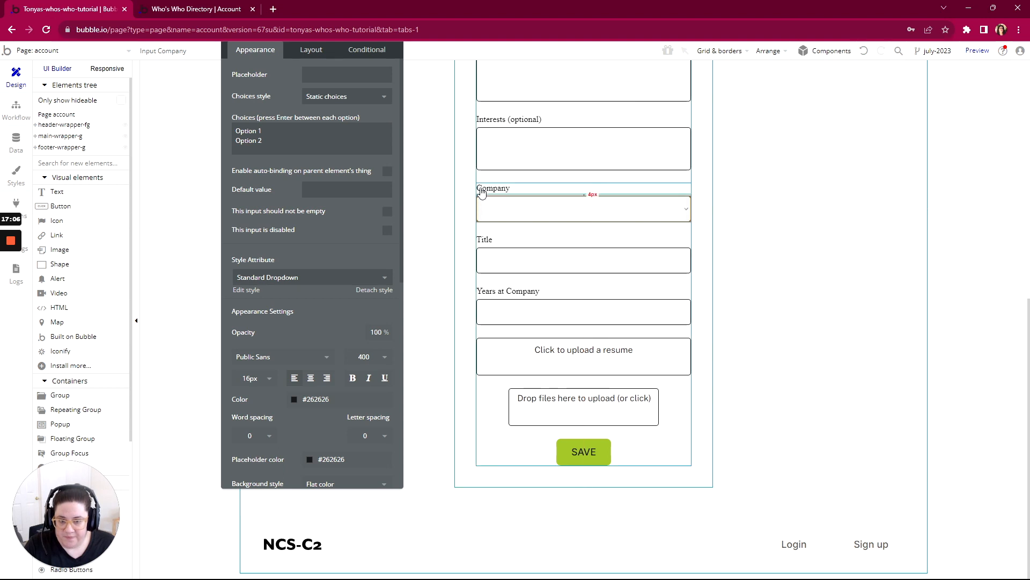
click(491, 153)
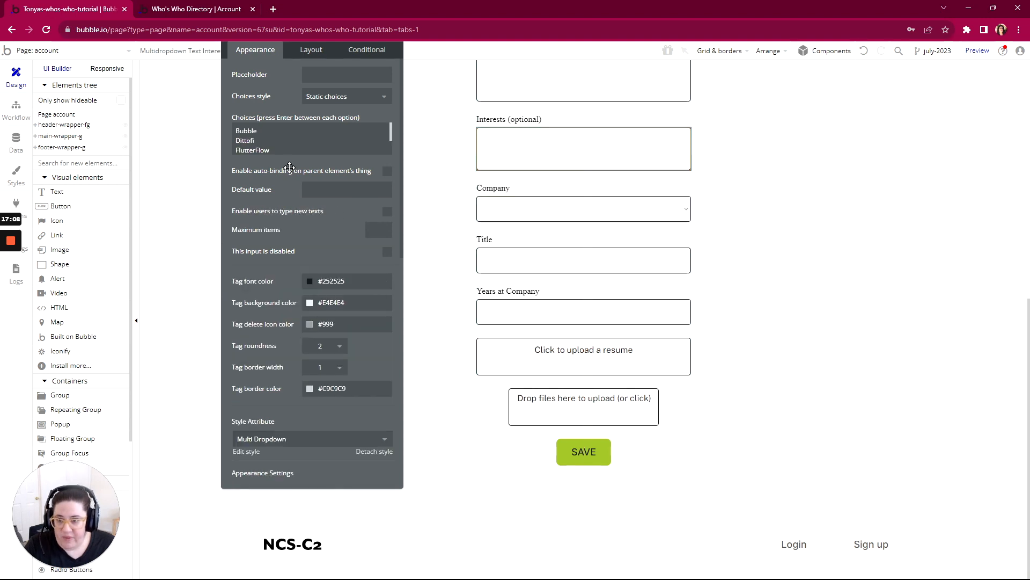
click(322, 189)
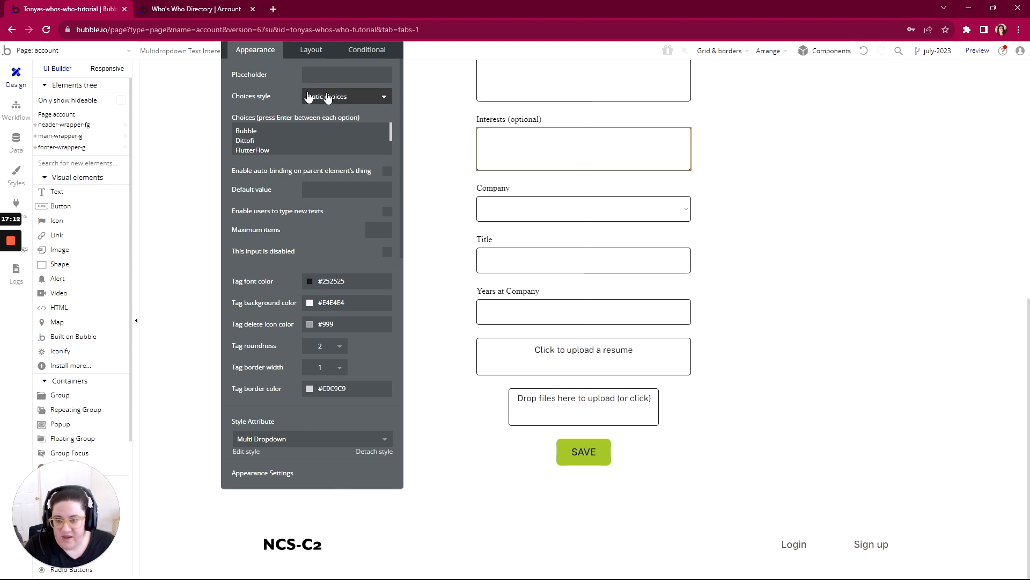
- Replace the Company dropdown with an Input element and apply the Standard Input style to it
click(525, 215)
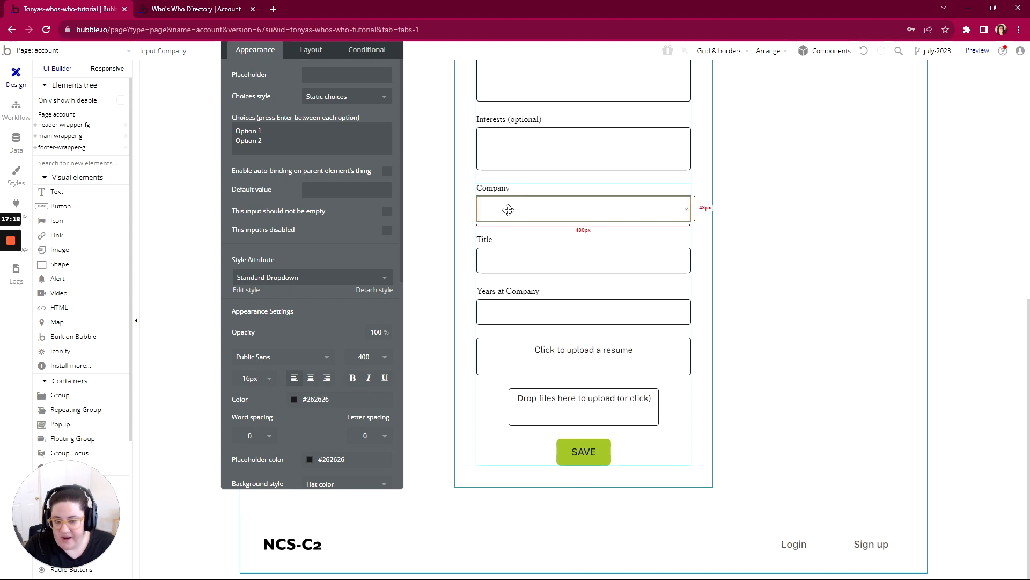
right_click(547, 210)
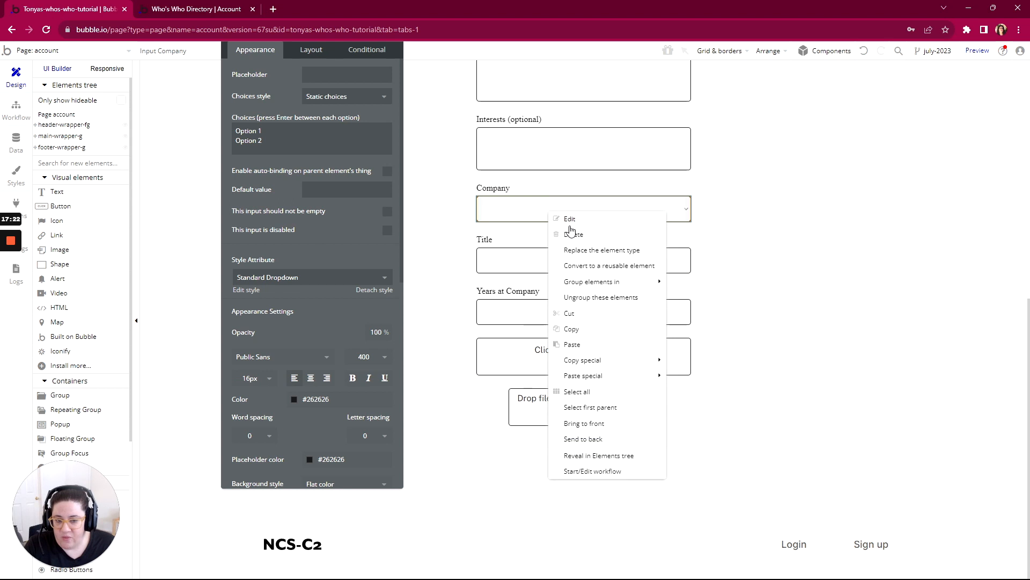
click(592, 251)
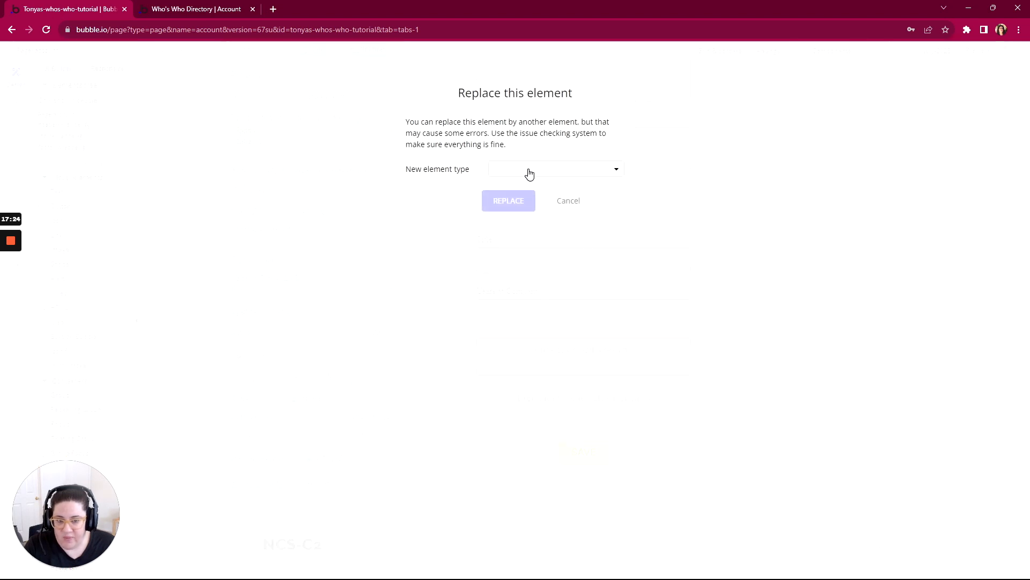
click(529, 173)
click(508, 270)
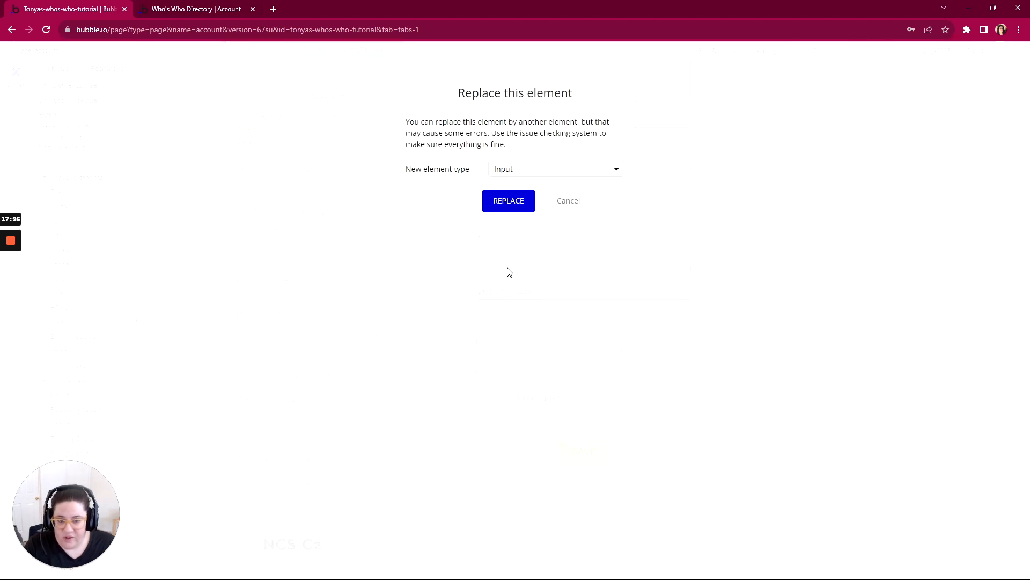
click(508, 203)
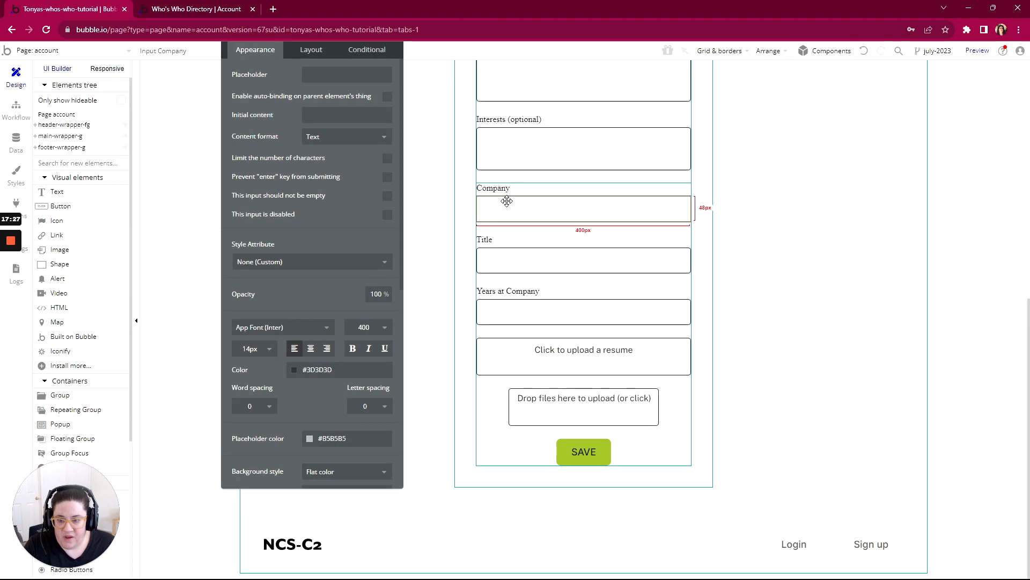
click(258, 264)
click(257, 294)
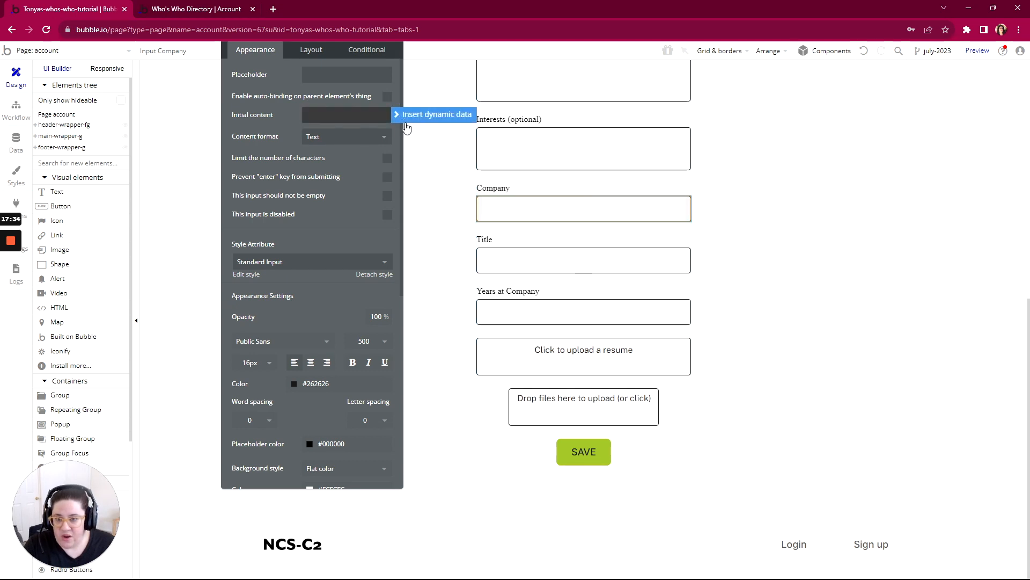
- Set the Company input's initial content to Current Page Profile's Company
click(430, 114)
click(344, 178)
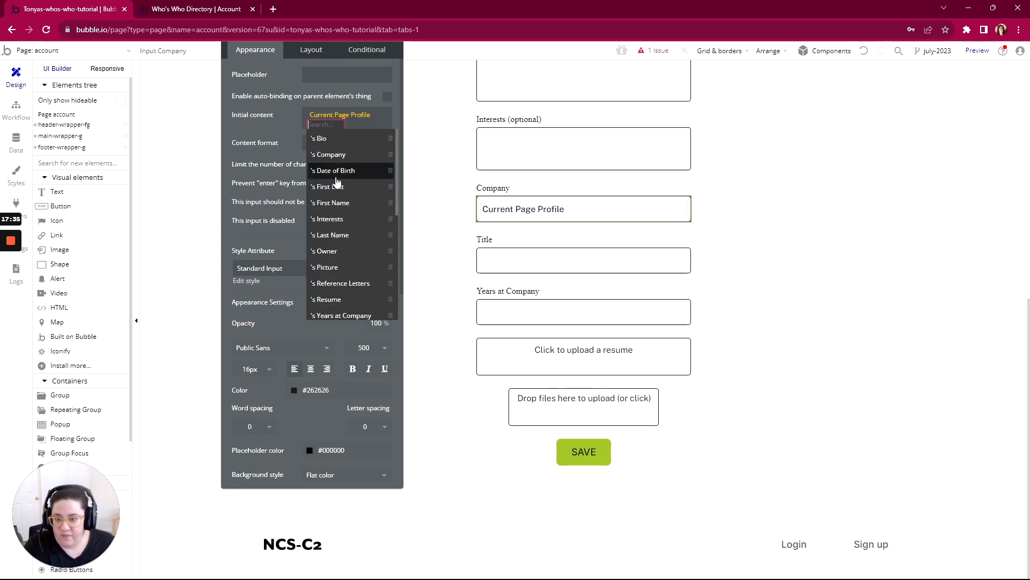
click(330, 155)
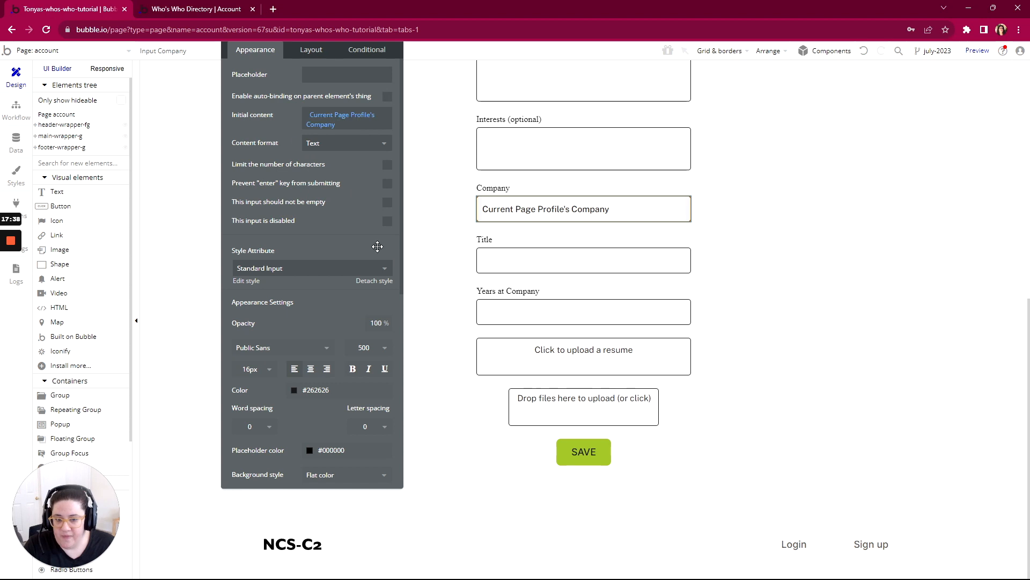
- Insert Current Page Profile as the Title input's initial content and look through its fields for a title
click(526, 269)
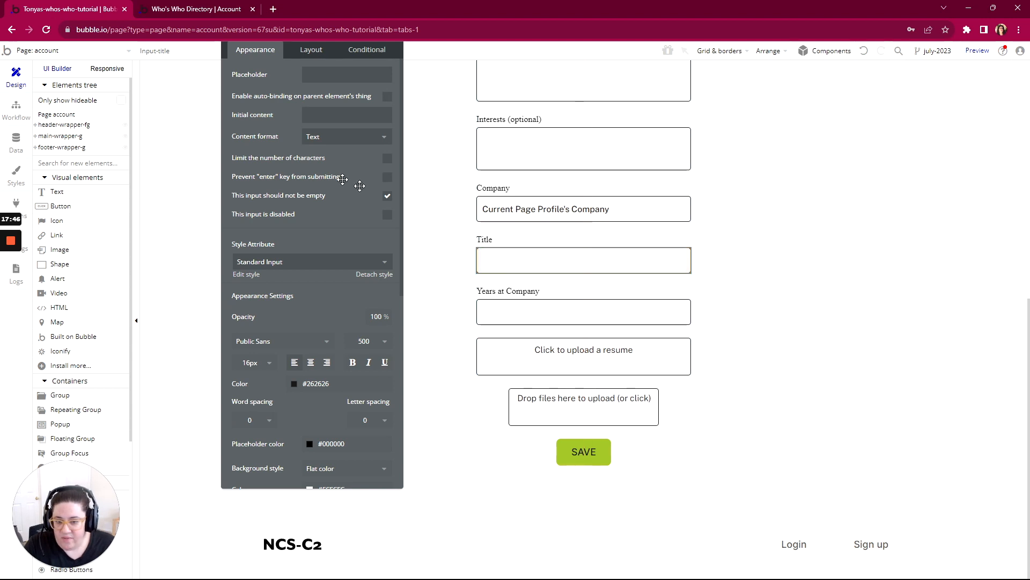
click(322, 114)
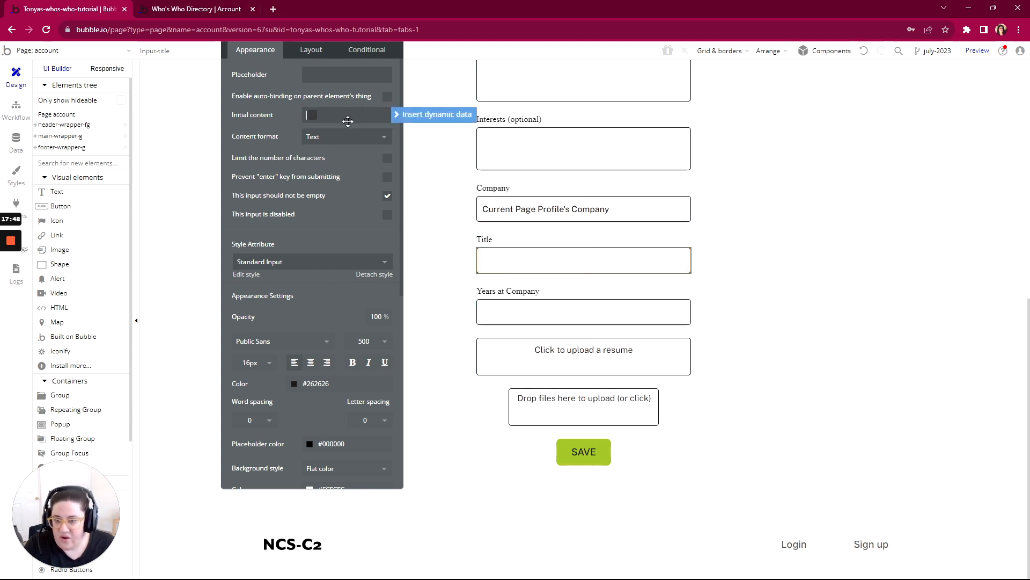
click(435, 115)
click(344, 177)
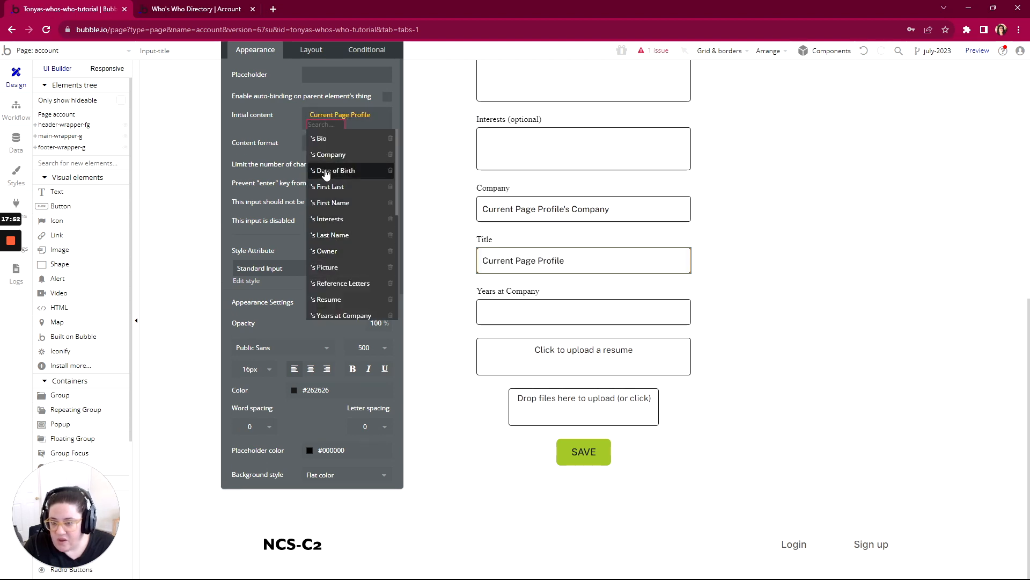
scroll(334, 236, down, 1)
scroll(333, 244, up, 1)
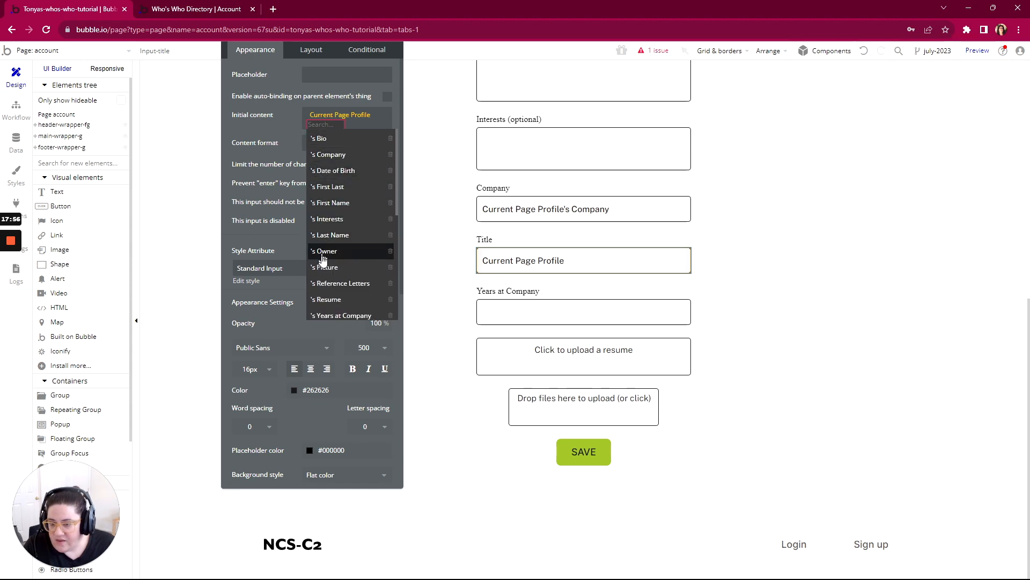
scroll(328, 312, down, 2)
scroll(328, 311, up, 2)
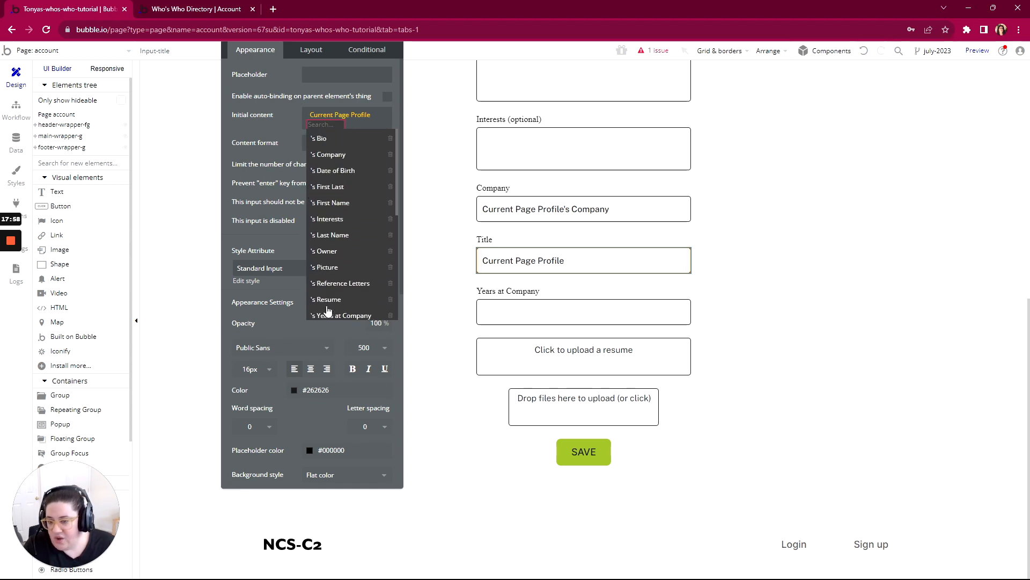
click(279, 127)
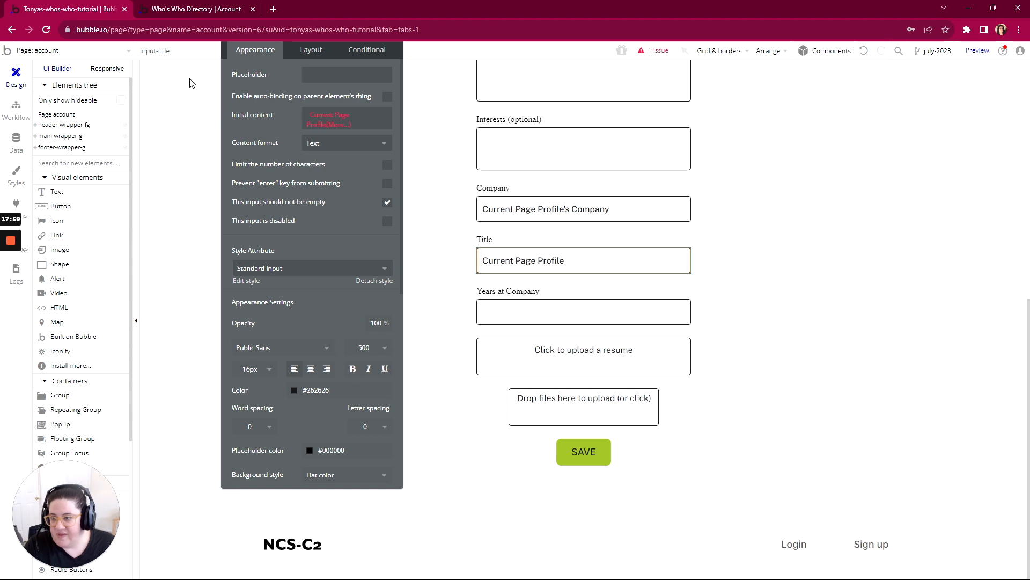
- Open the login page's workflows and bring up the Create a new Profile action of the Save button event
click(10, 51)
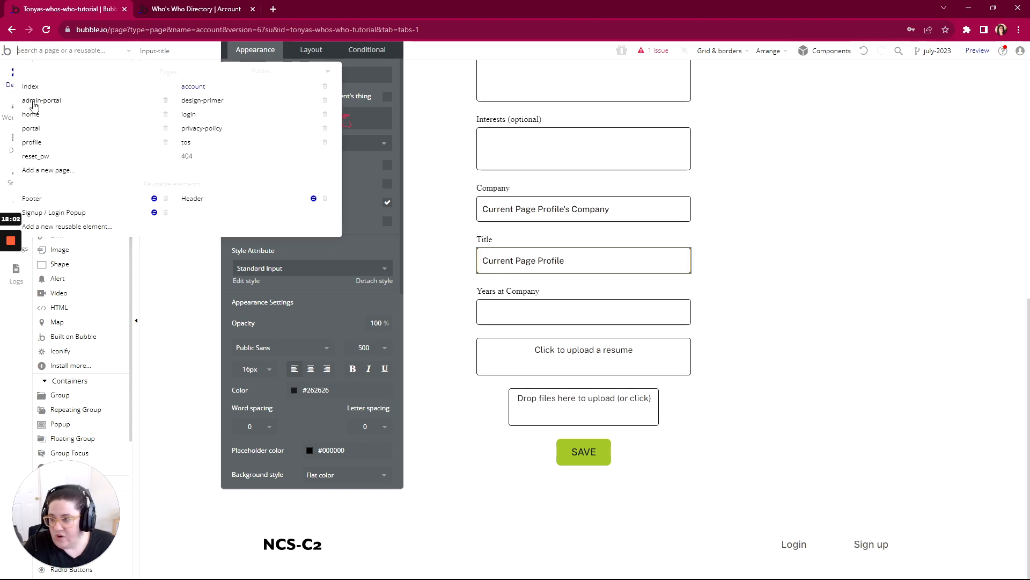
click(186, 115)
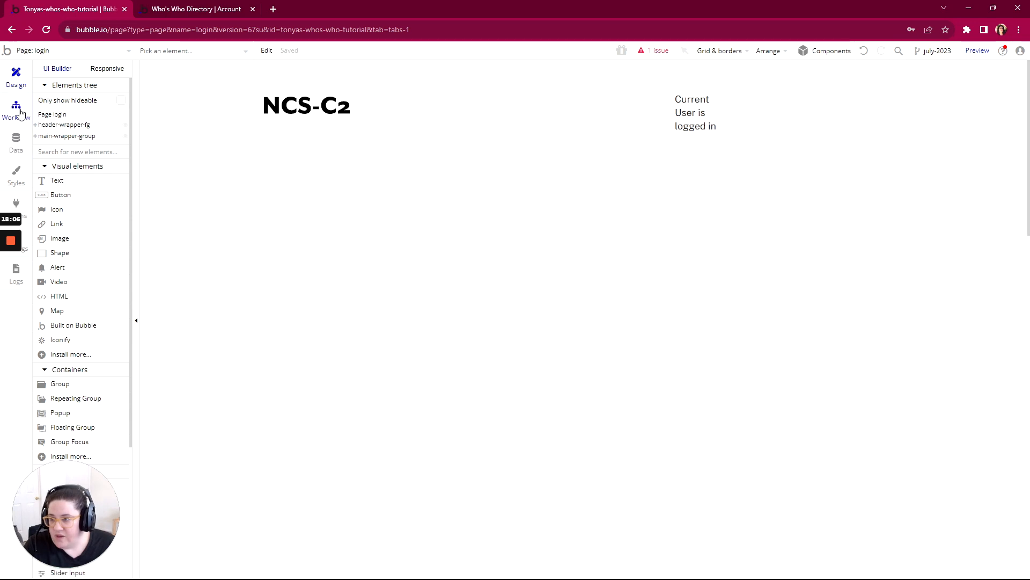
click(16, 107)
click(177, 117)
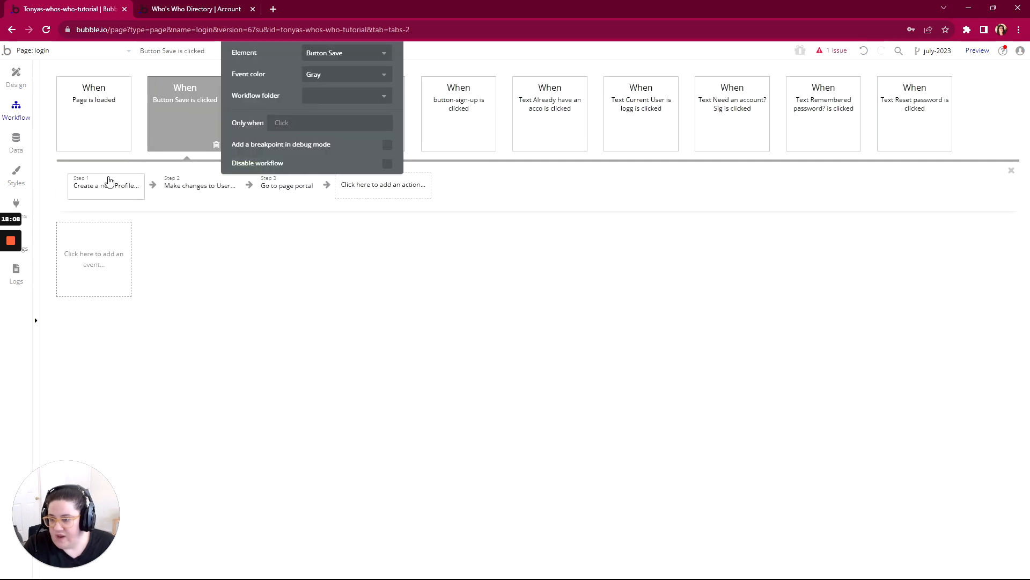
click(107, 186)
- Add a field to the Create a new Profile action by creating a new Profile field named Title with type text
click(299, 391)
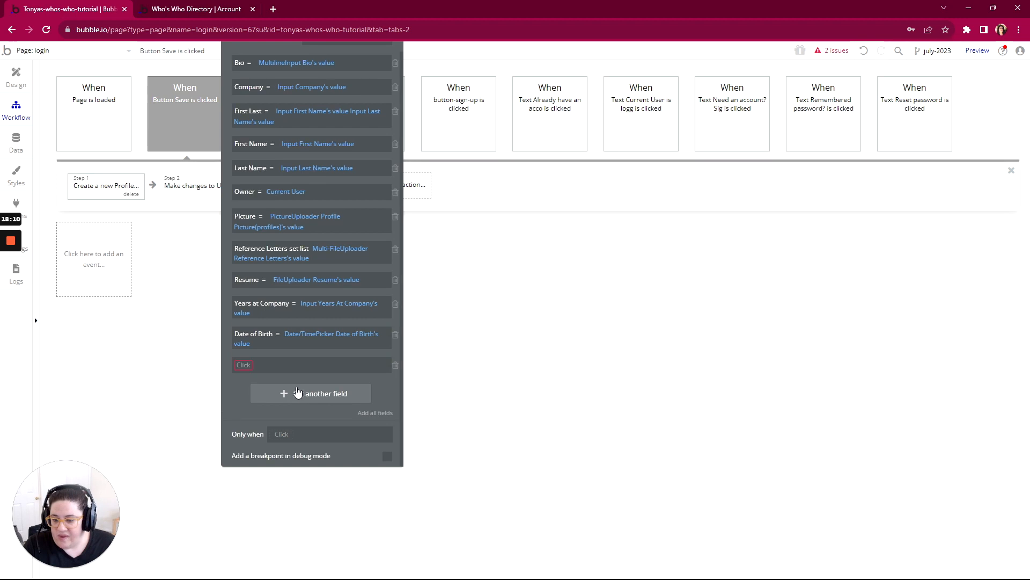
click(252, 368)
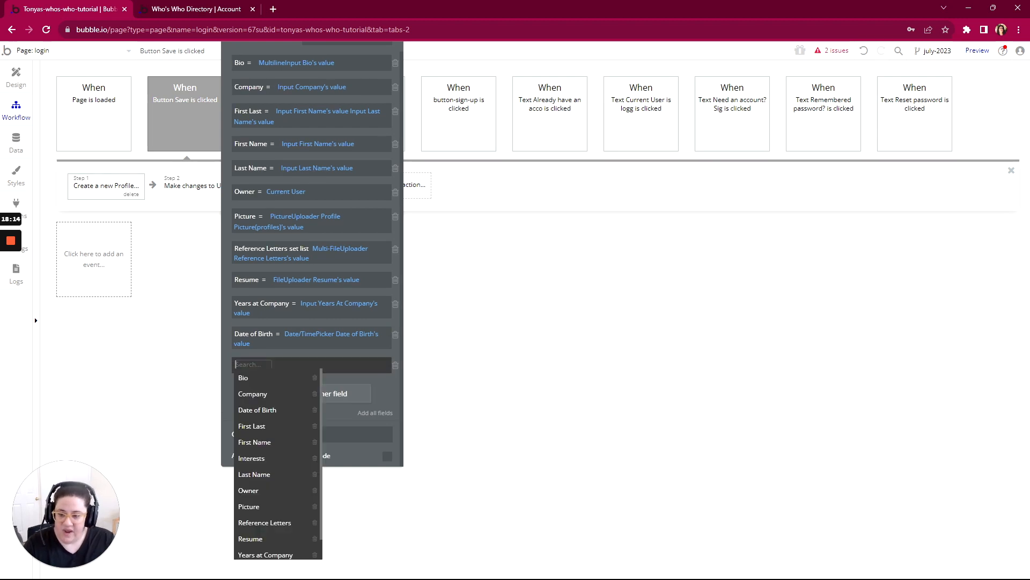
text(Ttle)
key(BackSpace)
key(BackSpace)
key(BackSpace)
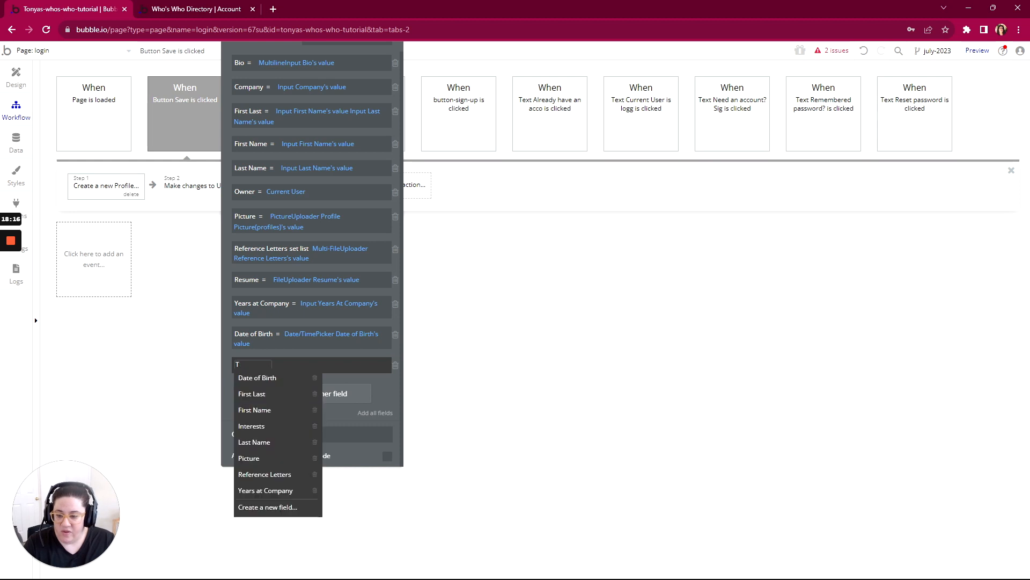
text(itle)
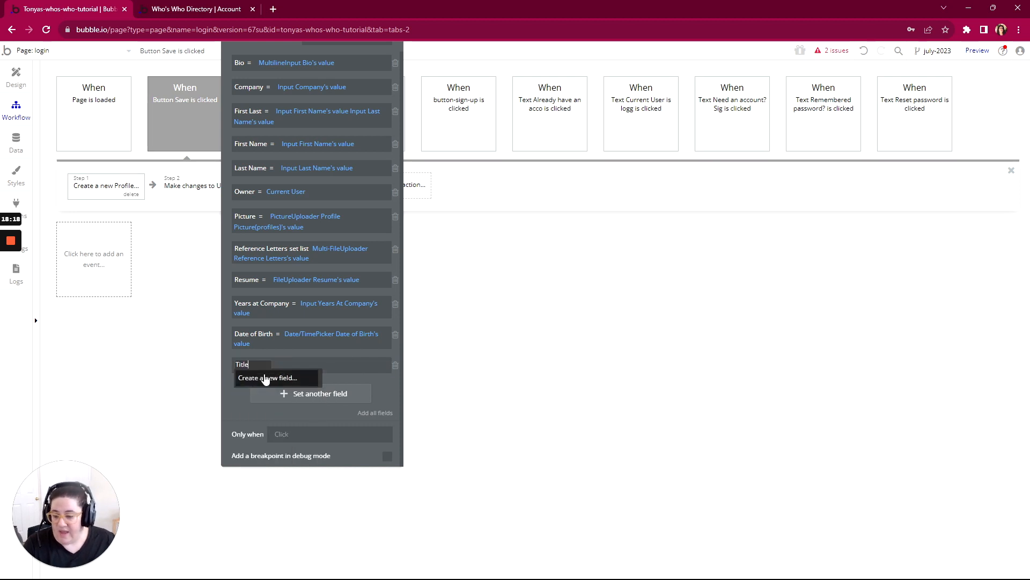
click(265, 379)
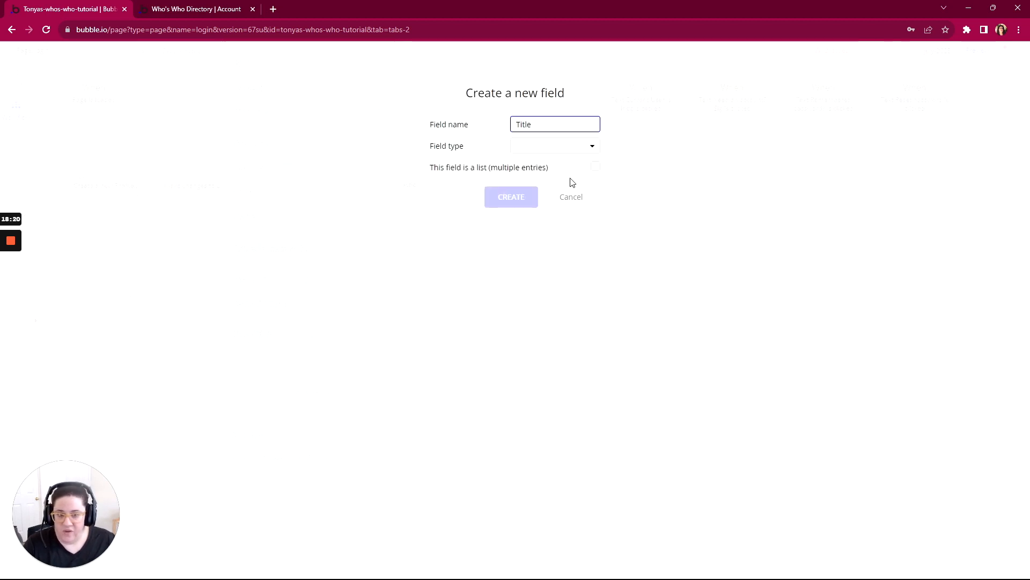
click(537, 148)
click(526, 163)
click(509, 197)
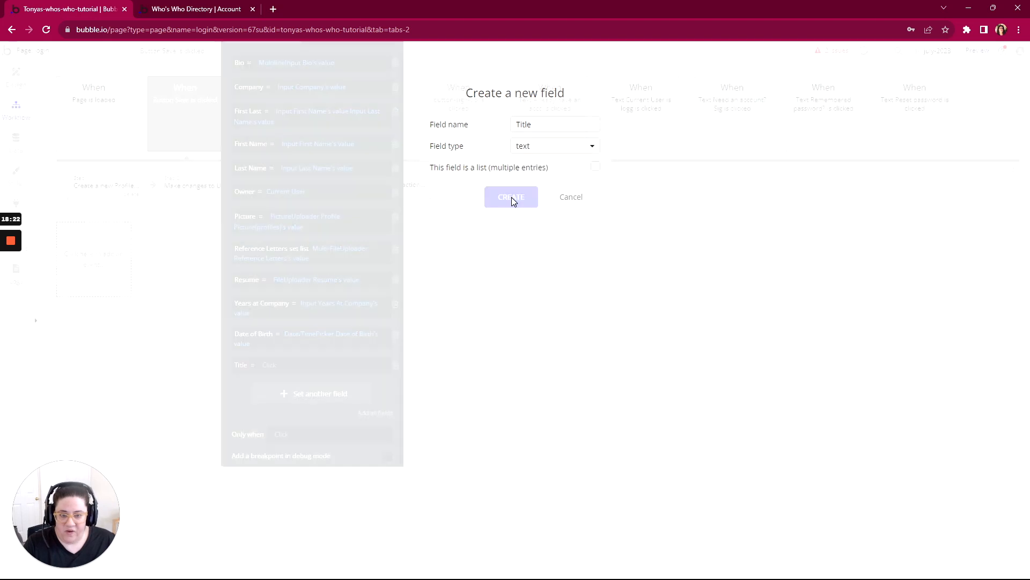
- Set the Title field in the Create a new Profile action to Input-title's value
click(268, 369)
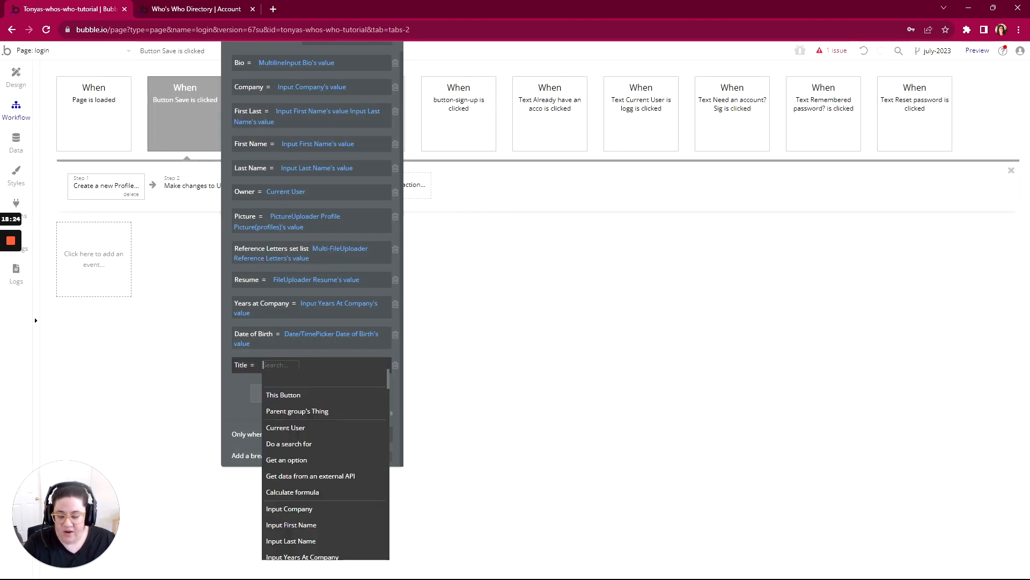
text(titl)
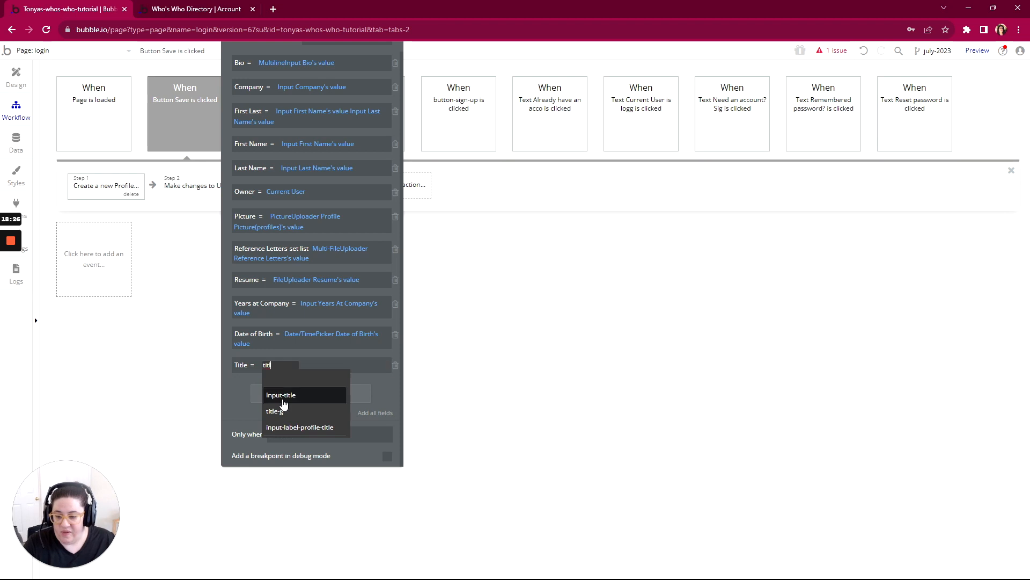
click(280, 394)
click(287, 379)
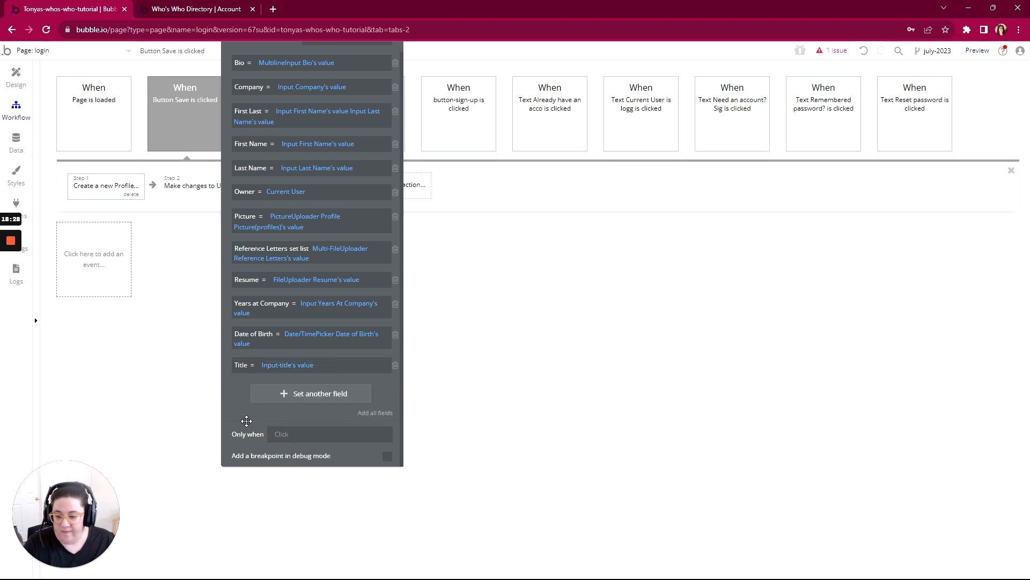
- Return to the account page's design and set the Title input's initial content to Current Page Profile's Title
click(24, 52)
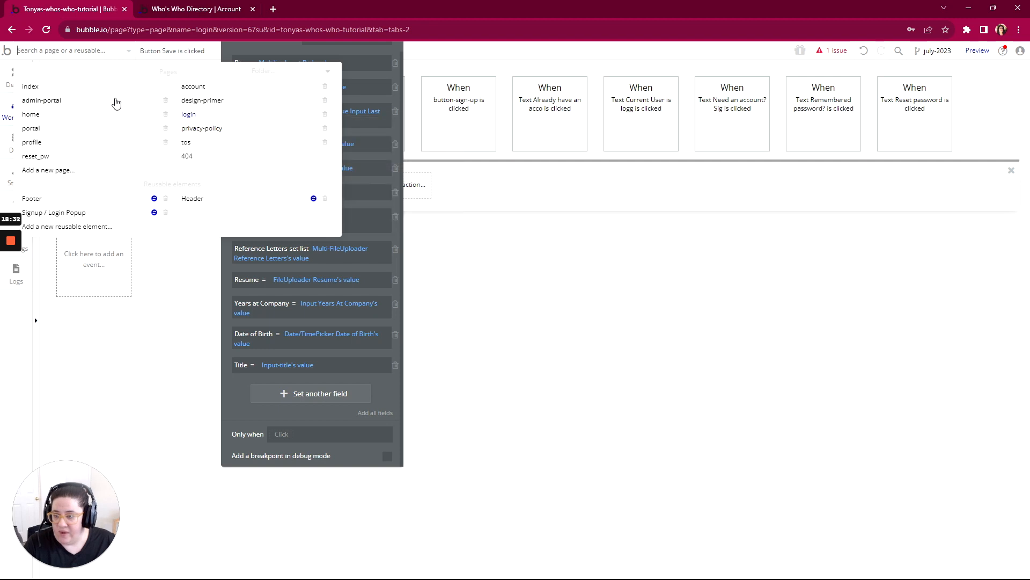
click(183, 88)
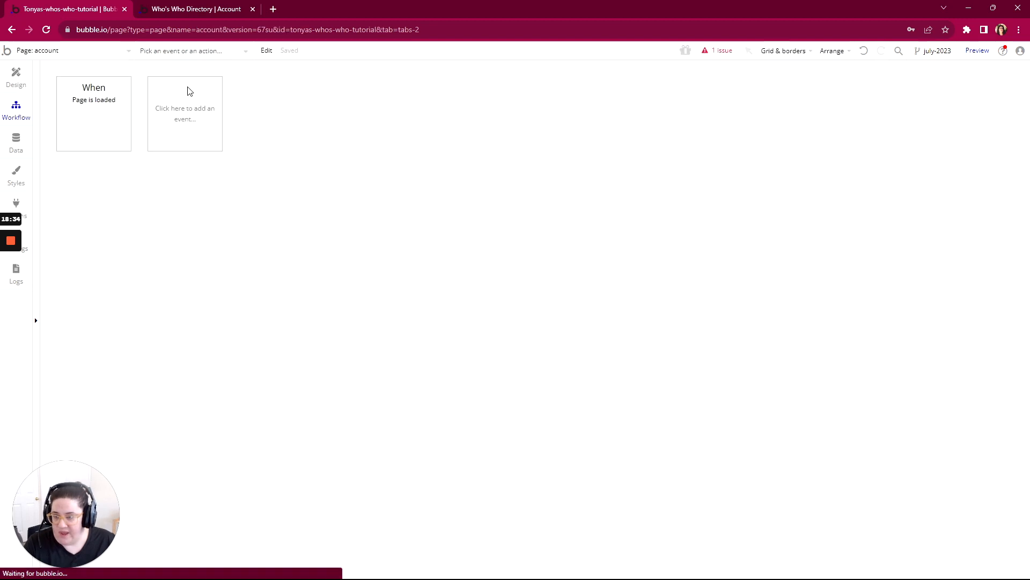
click(18, 81)
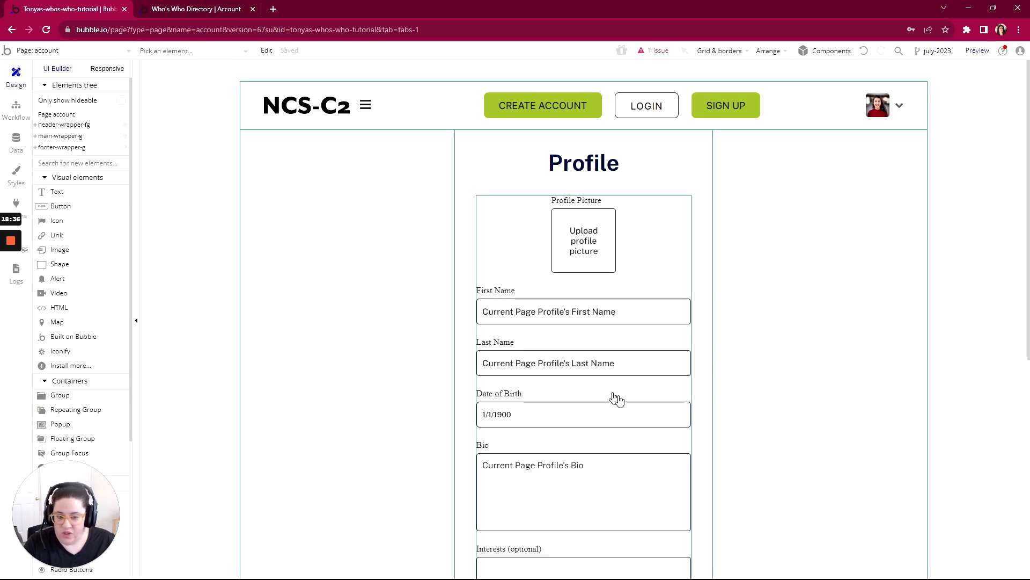
scroll(617, 399, down, 4)
scroll(620, 401, down, 4)
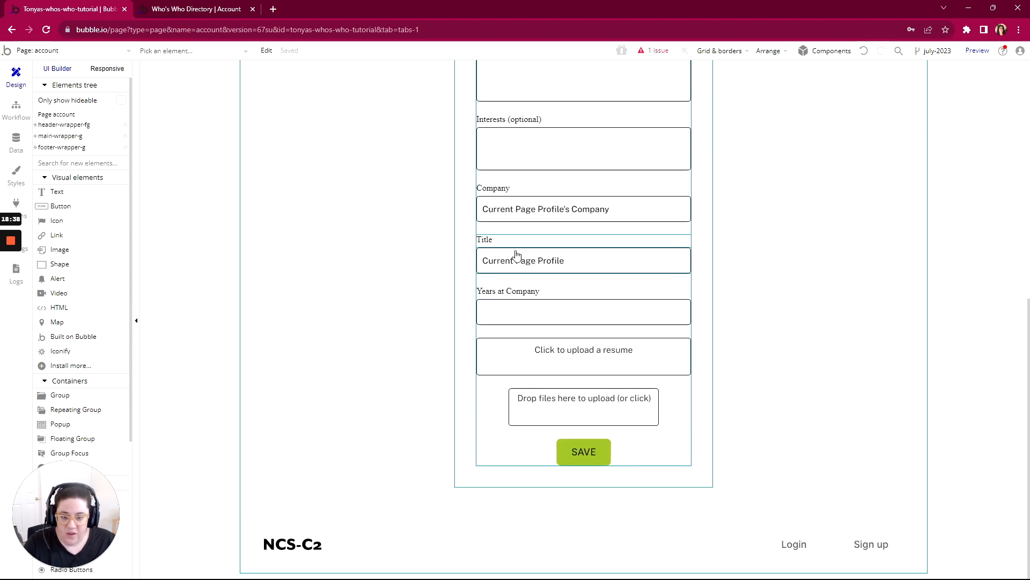
click(520, 259)
double_click(523, 261)
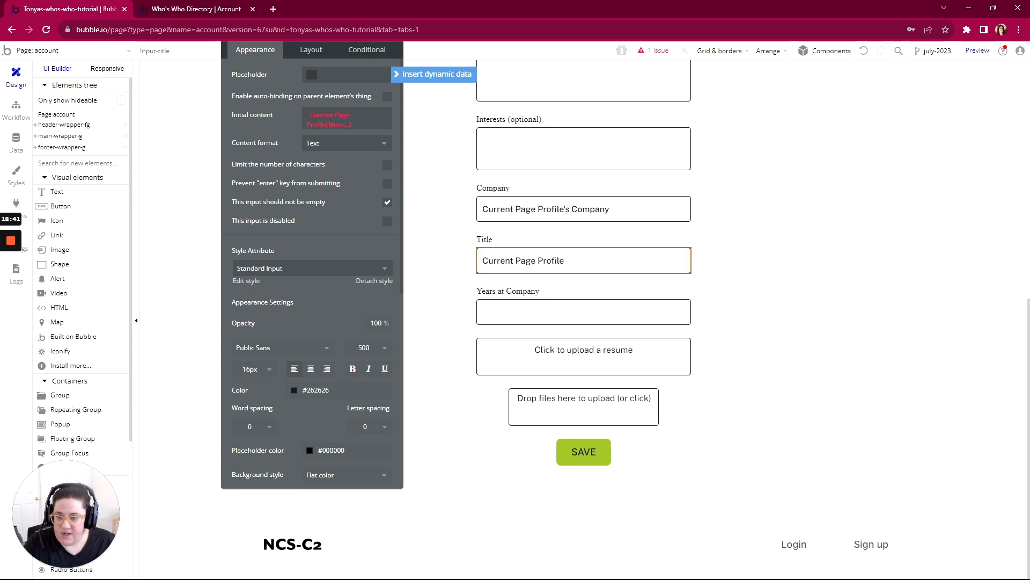
click(338, 125)
scroll(334, 245, down, 3)
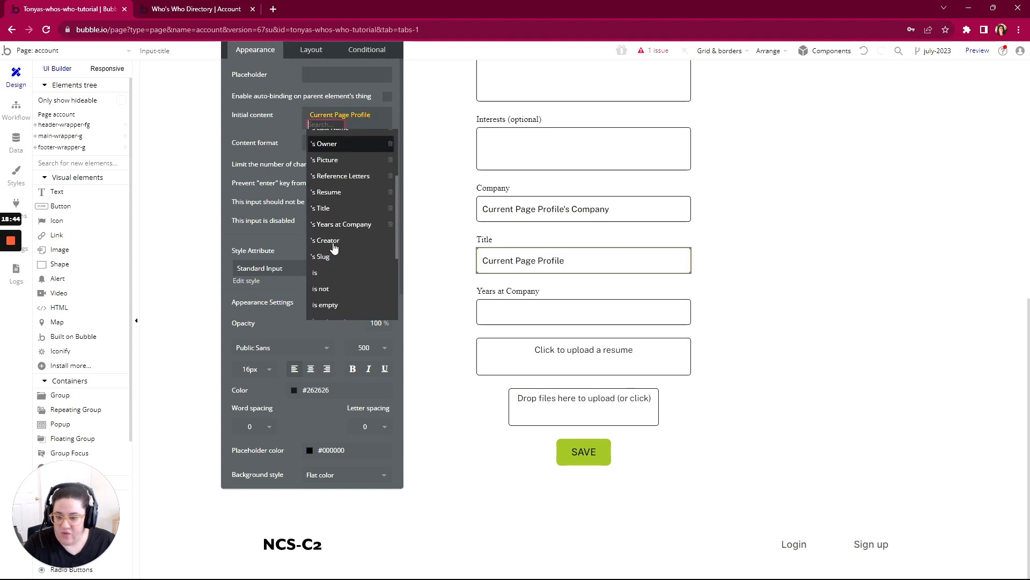
click(317, 207)
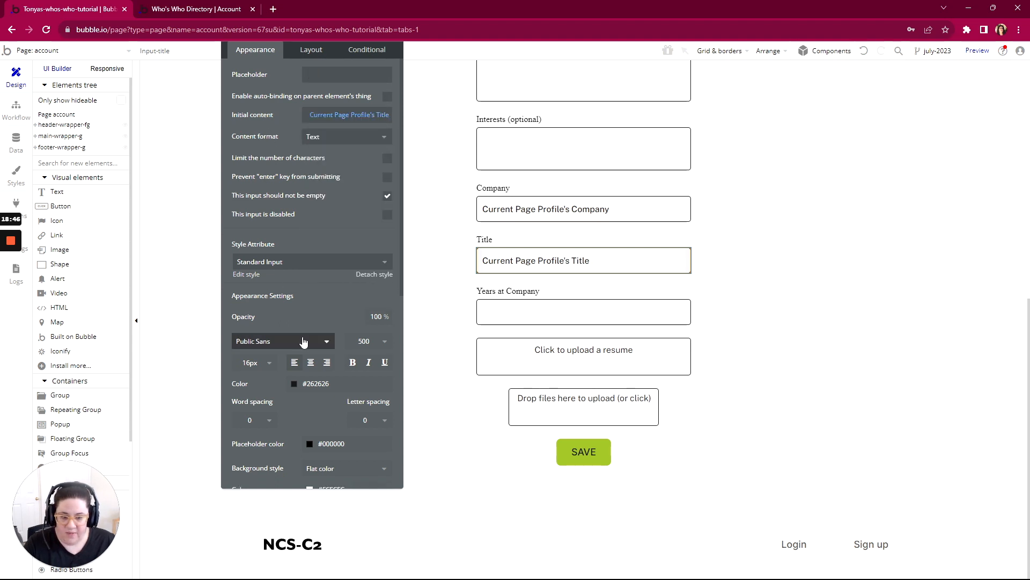
- Set the Years at Company input's initial content to Current Page Profile's Years at Company
click(539, 308)
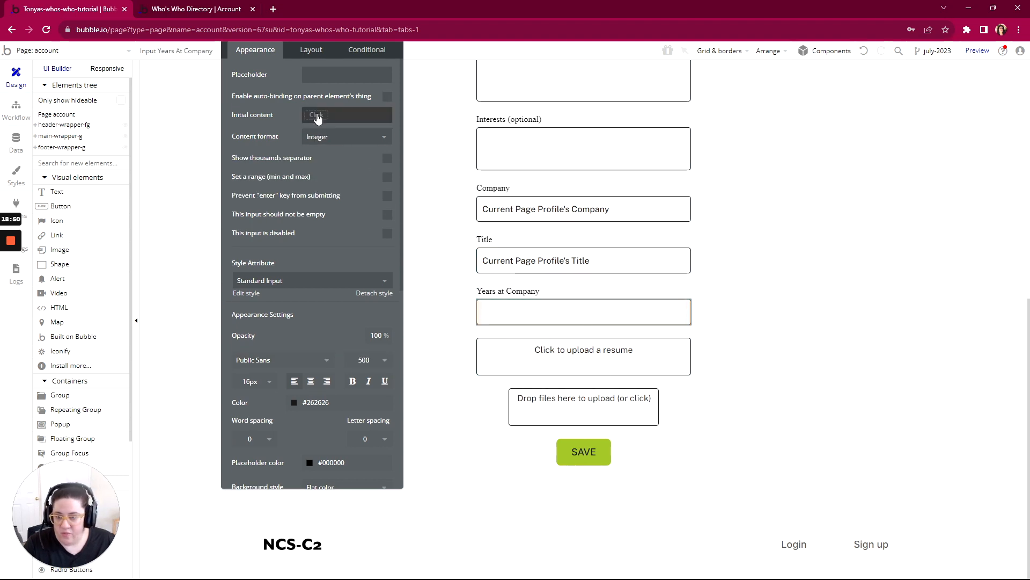
click(343, 114)
click(335, 177)
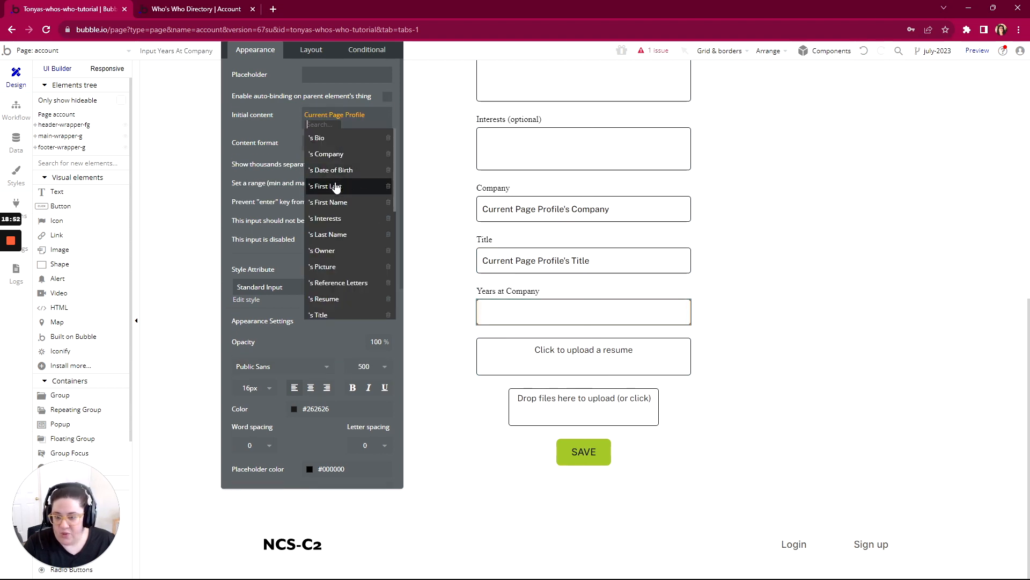
scroll(333, 248, down, 3)
click(336, 224)
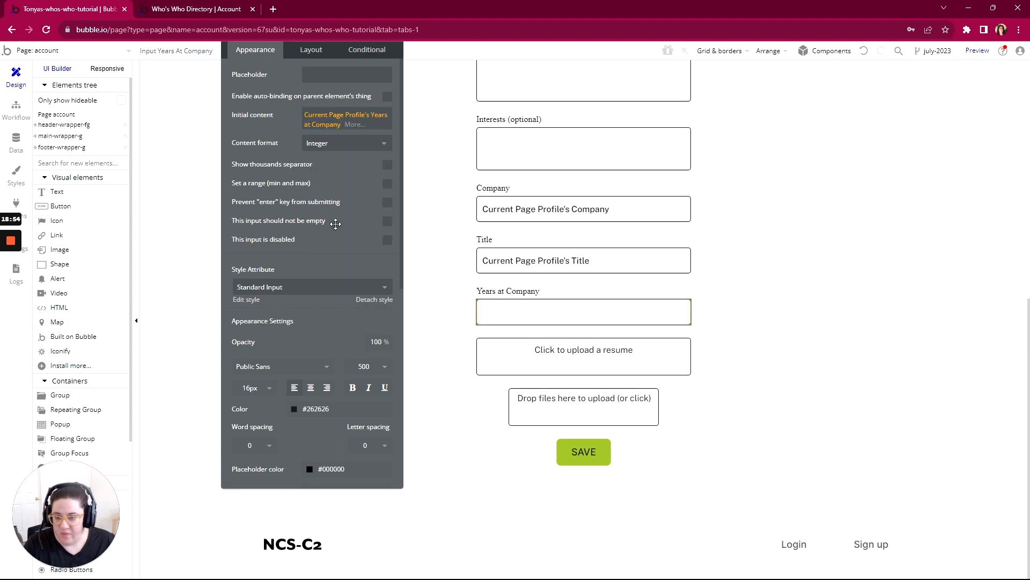
- Set the resume file uploader's dynamic link to Current Page Profile's Resume
click(573, 362)
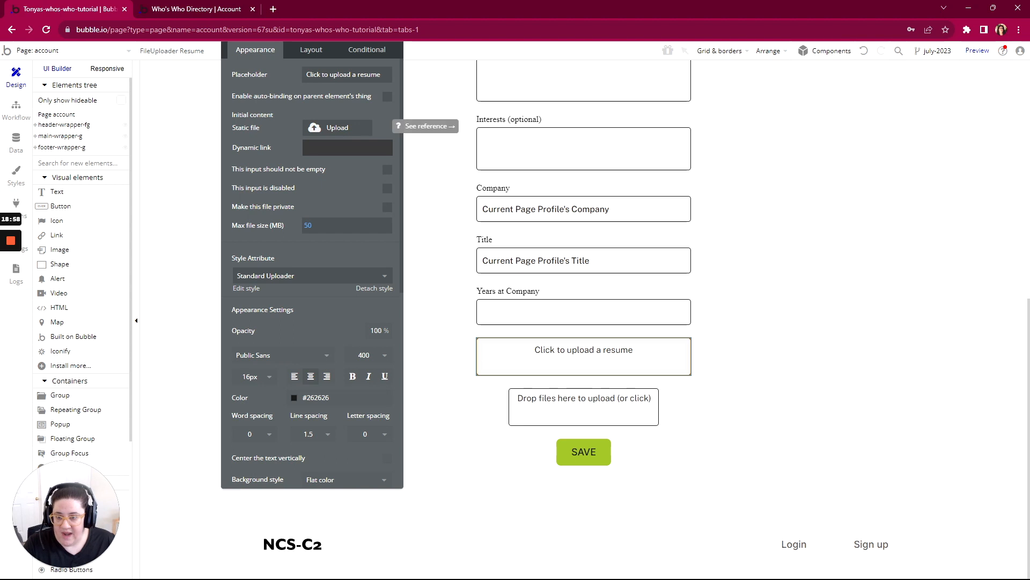
mouse_move(417, 155)
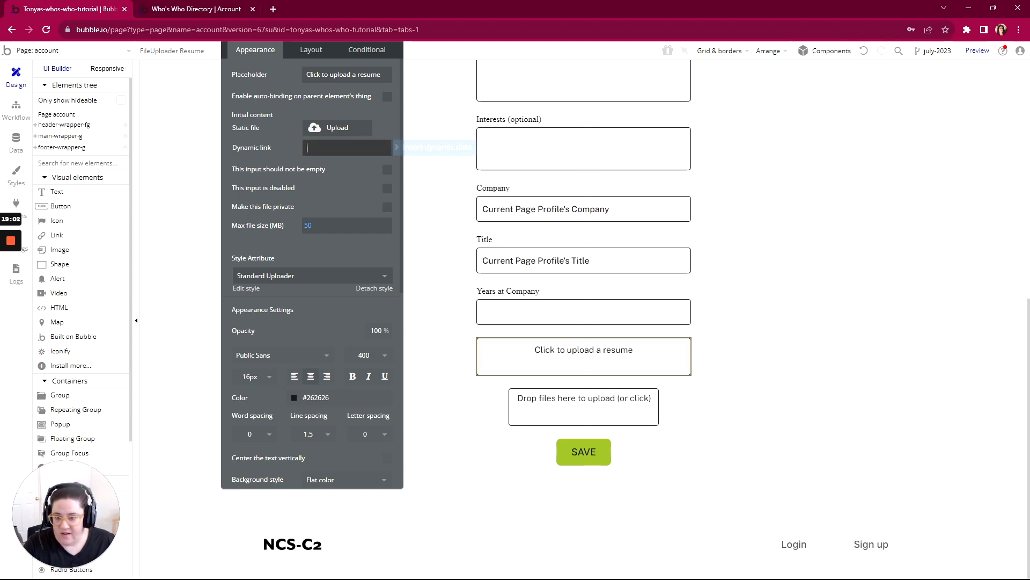
click(419, 150)
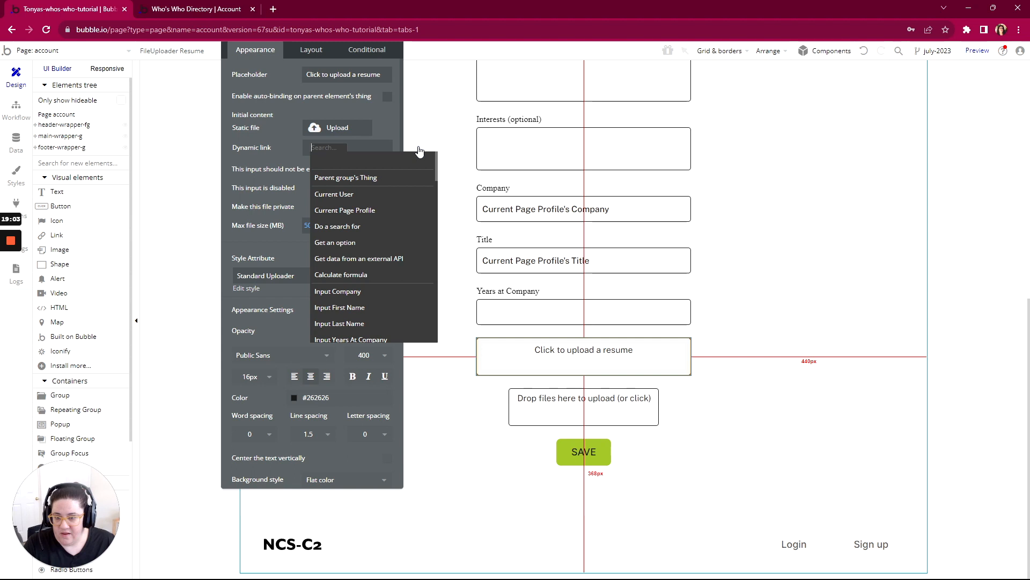
click(338, 207)
scroll(336, 257, down, 2)
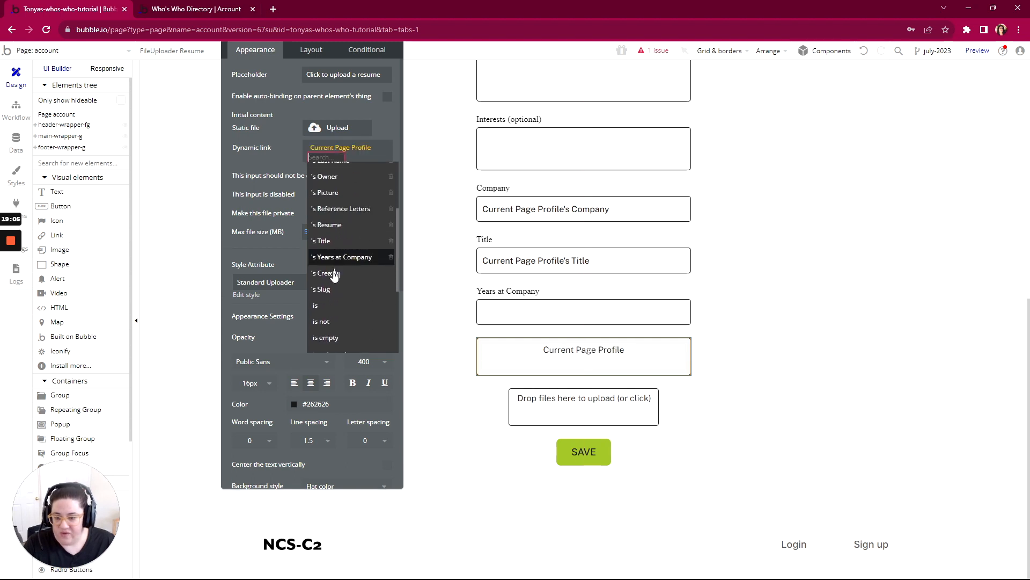
click(336, 224)
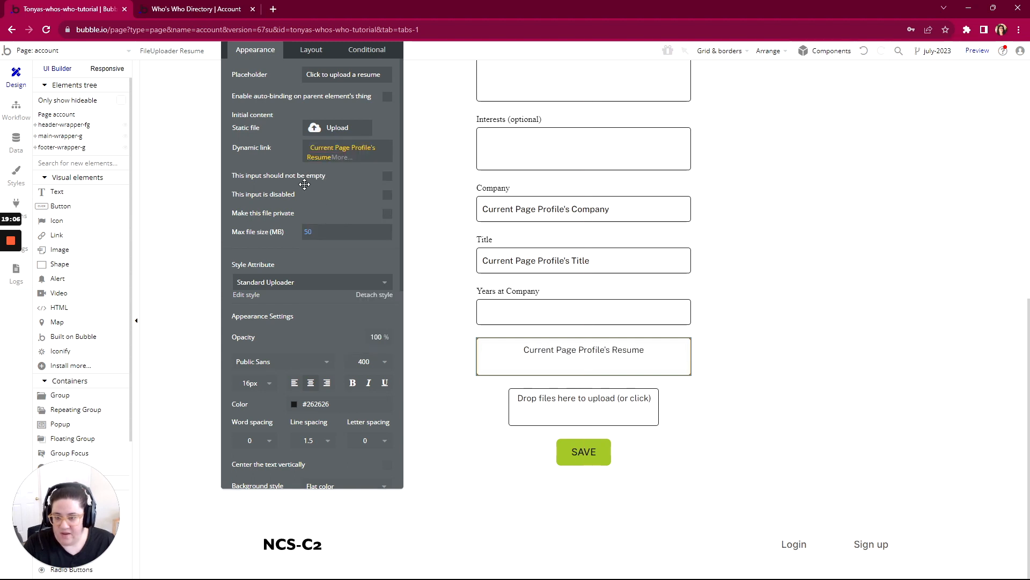
- Set the reference letters multi-file uploader's initial files to Current Page Profile's Reference Letters
click(573, 410)
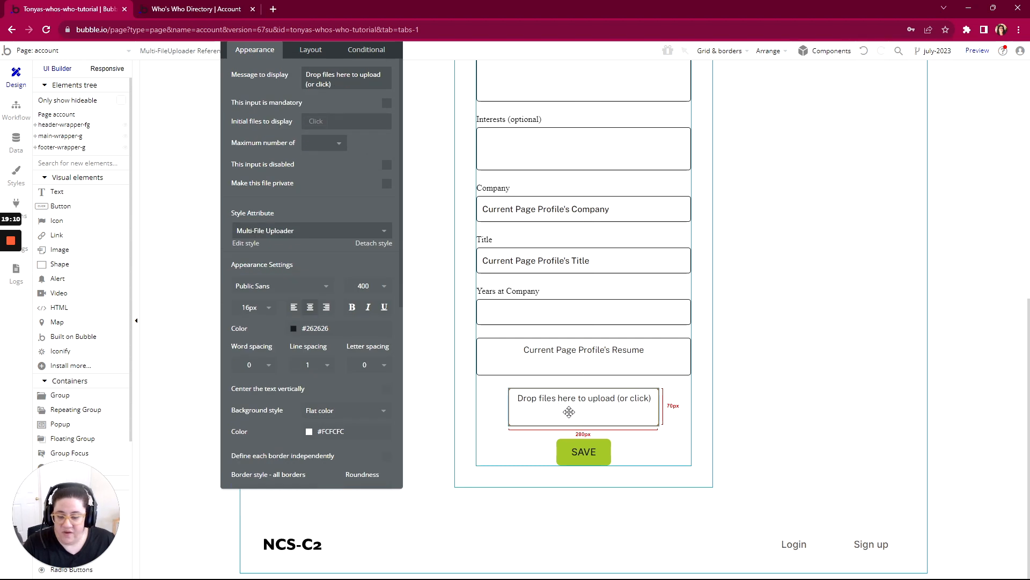
click(316, 122)
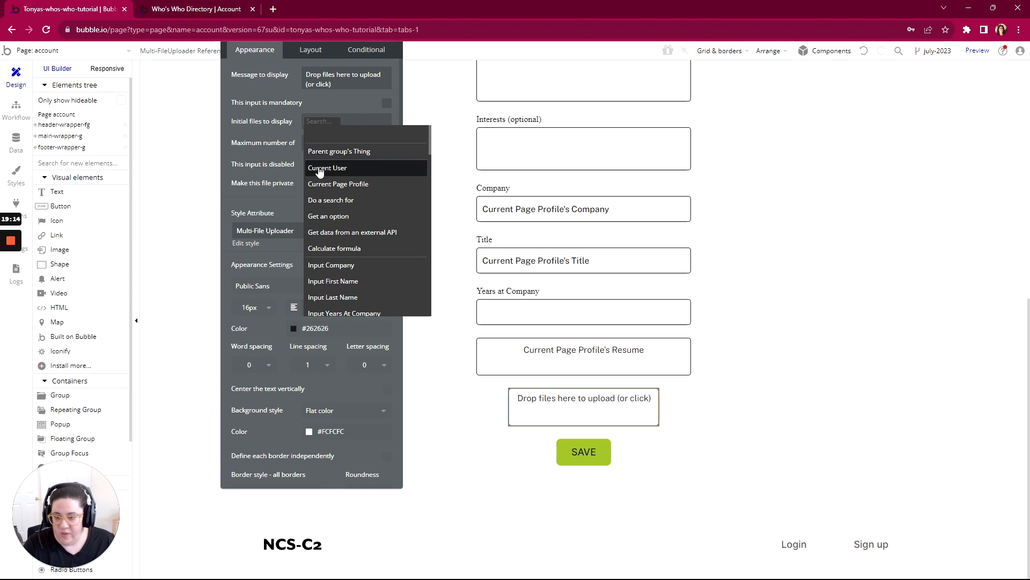
click(316, 184)
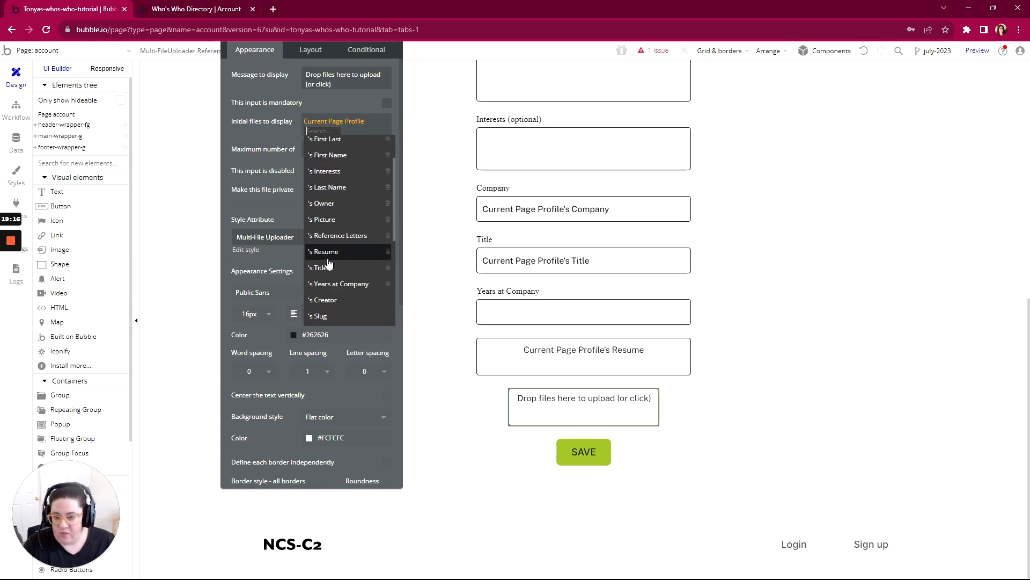
click(322, 288)
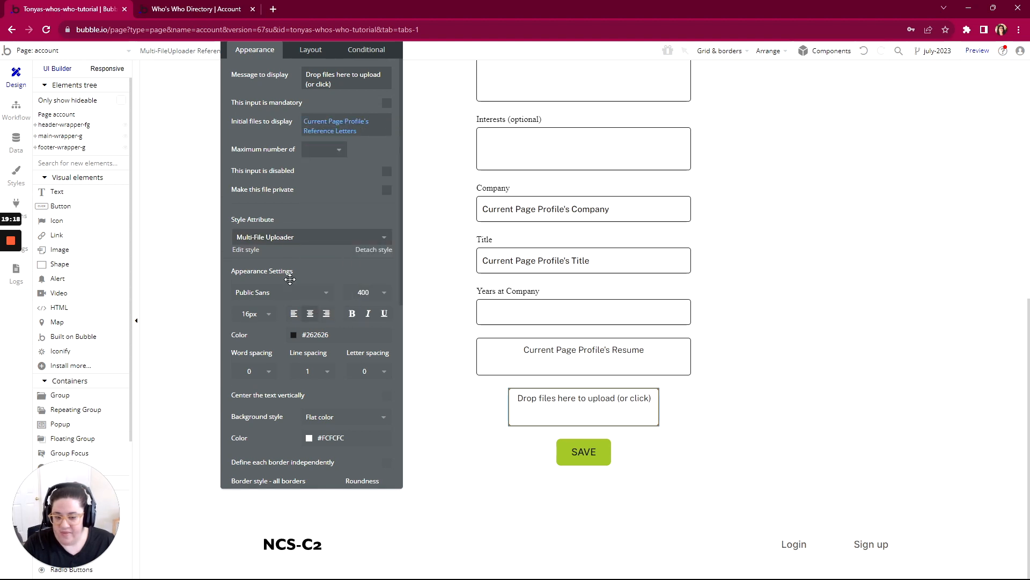
- Turn on the custom placeholder for the Date of Birth picker and clear its placeholder text
scroll(514, 335, up, 7)
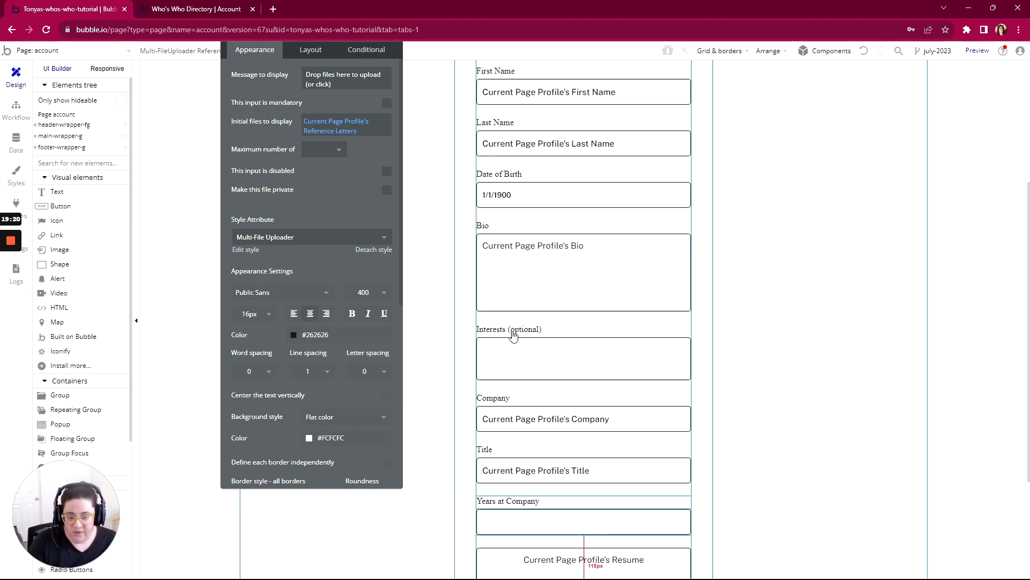
scroll(514, 335, down, 4)
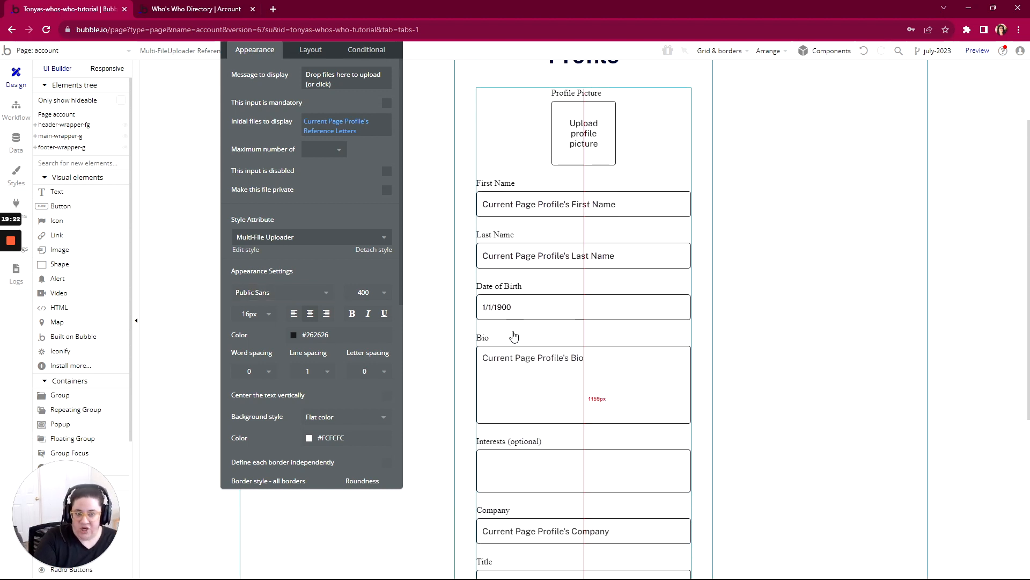
scroll(514, 335, down, 2)
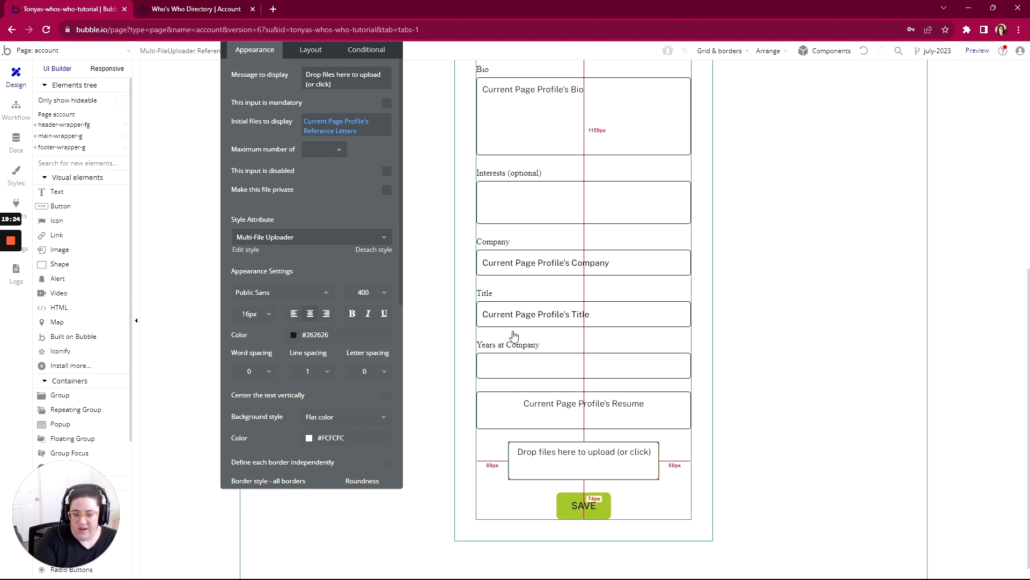
scroll(513, 336, up, 3)
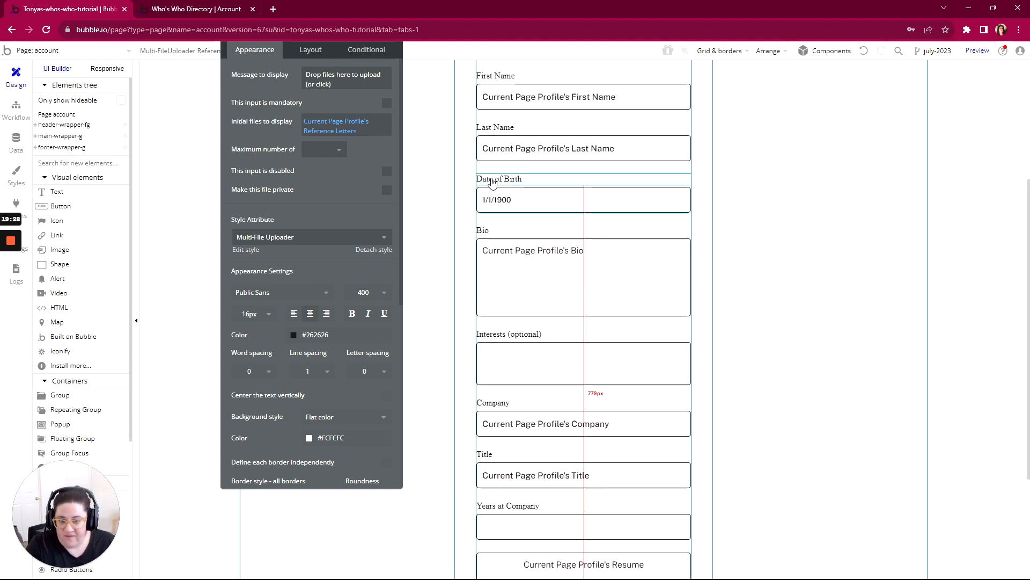
click(505, 200)
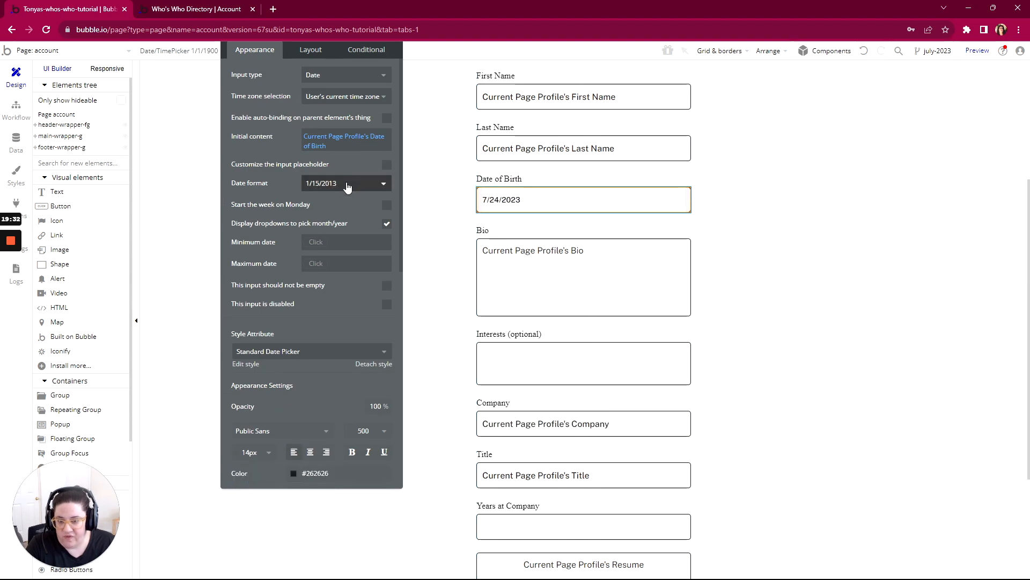
click(387, 165)
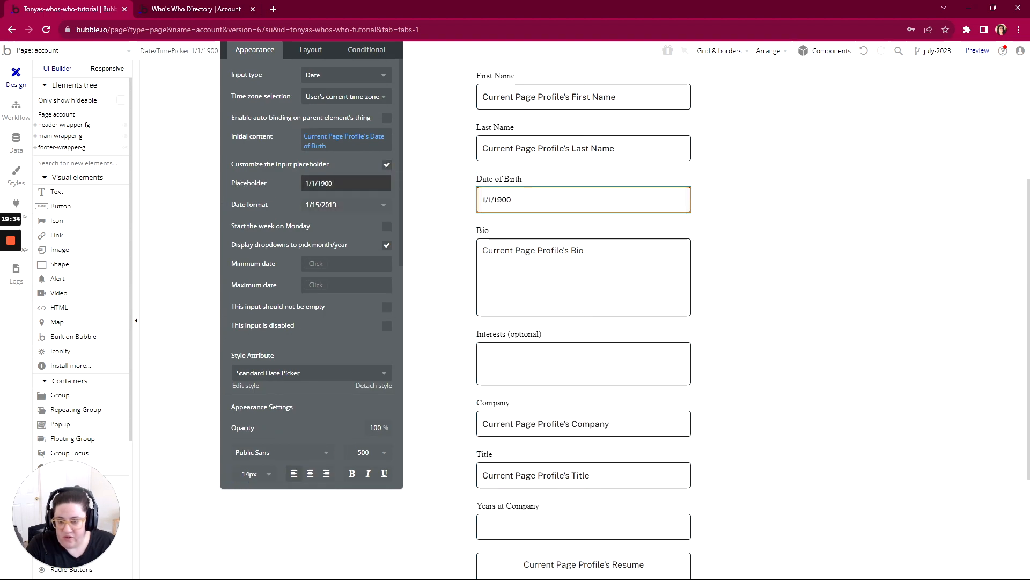
key(BackSpace)
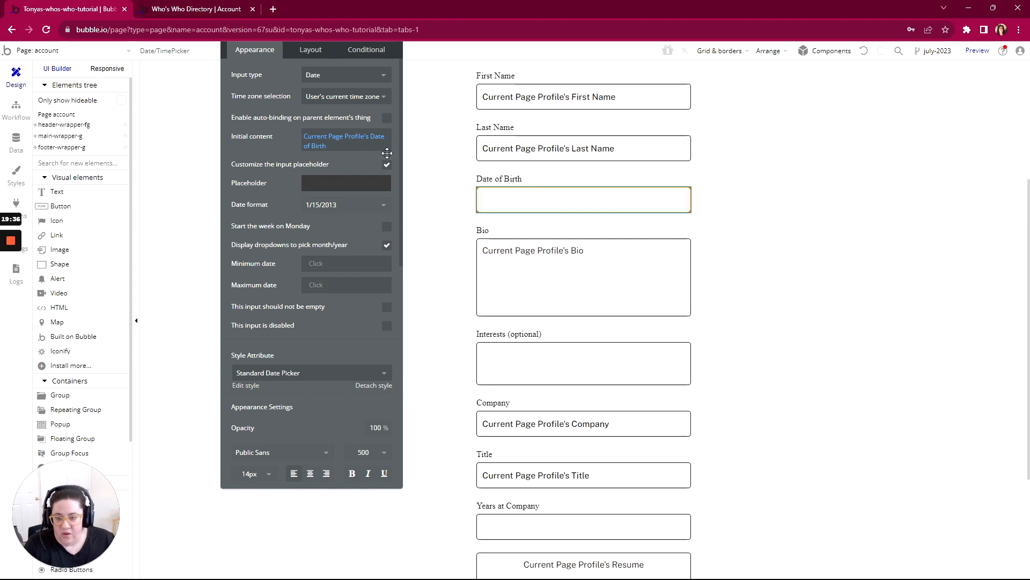
- Turn off the custom input placeholder for the Date of Birth picker
click(387, 164)
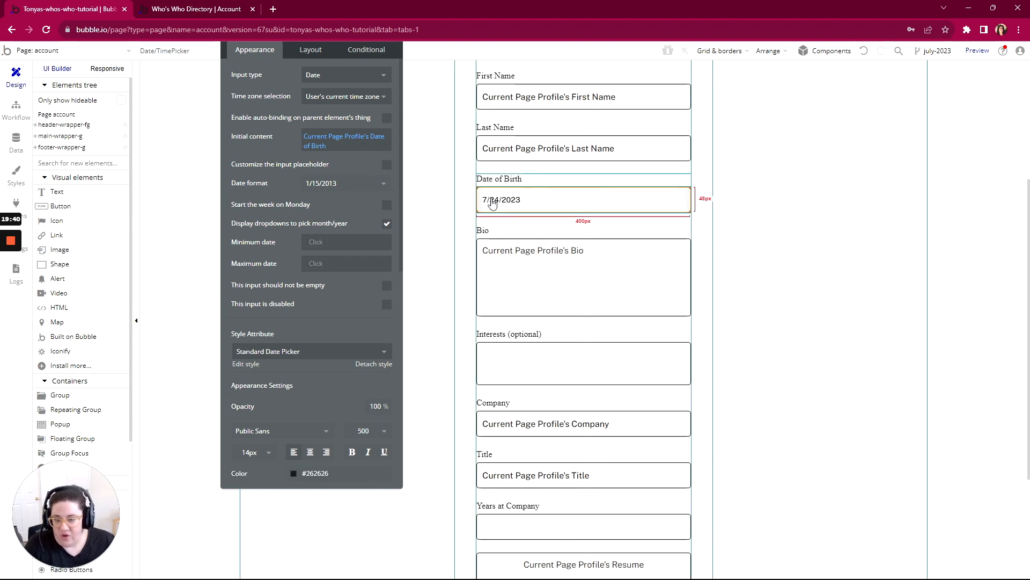
scroll(538, 319, down, 3)
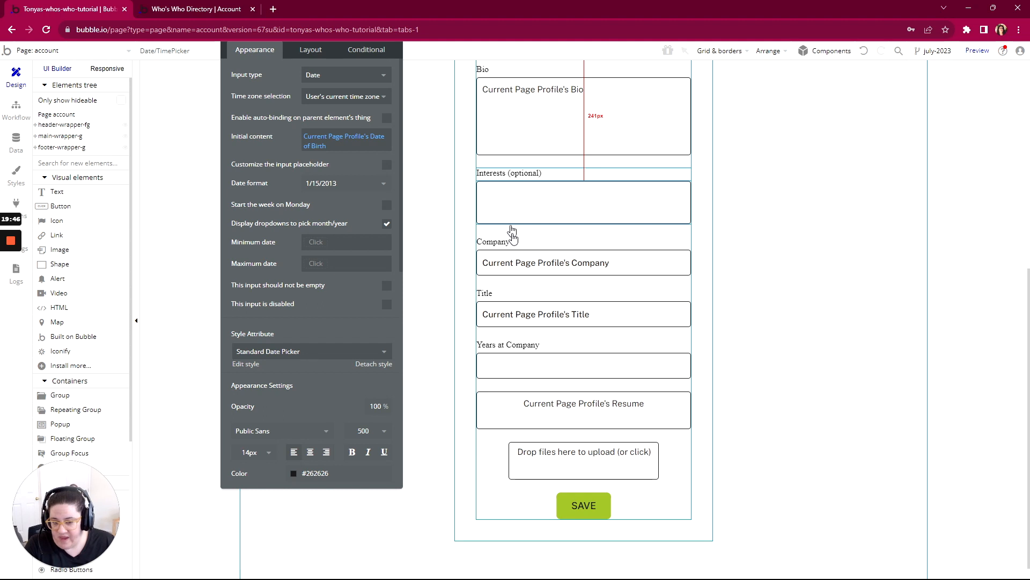
scroll(512, 230, down, 1)
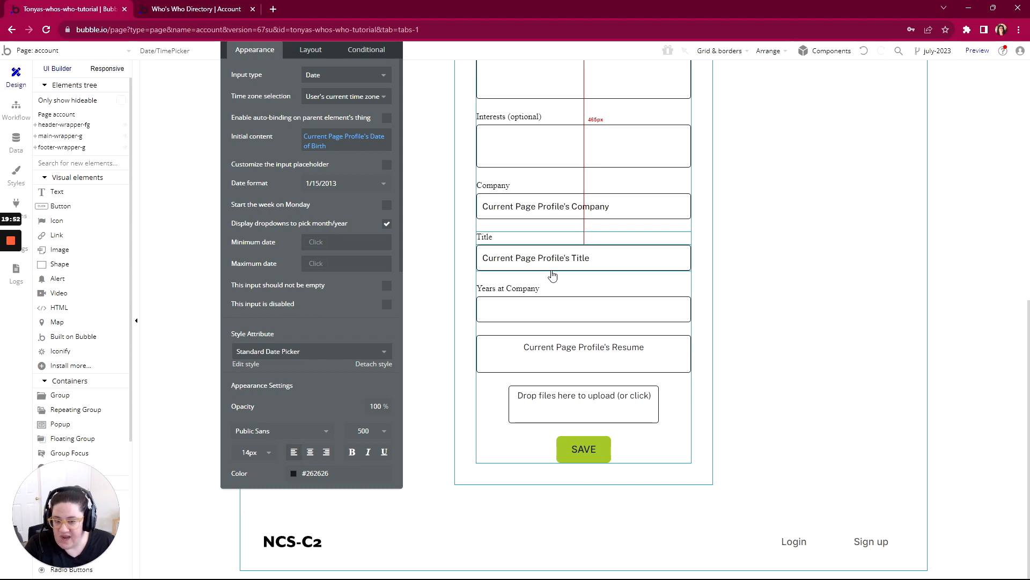
- Switch to the account page preview, refresh it to the latest version, and check which profile fields are prefilled
click(196, 12)
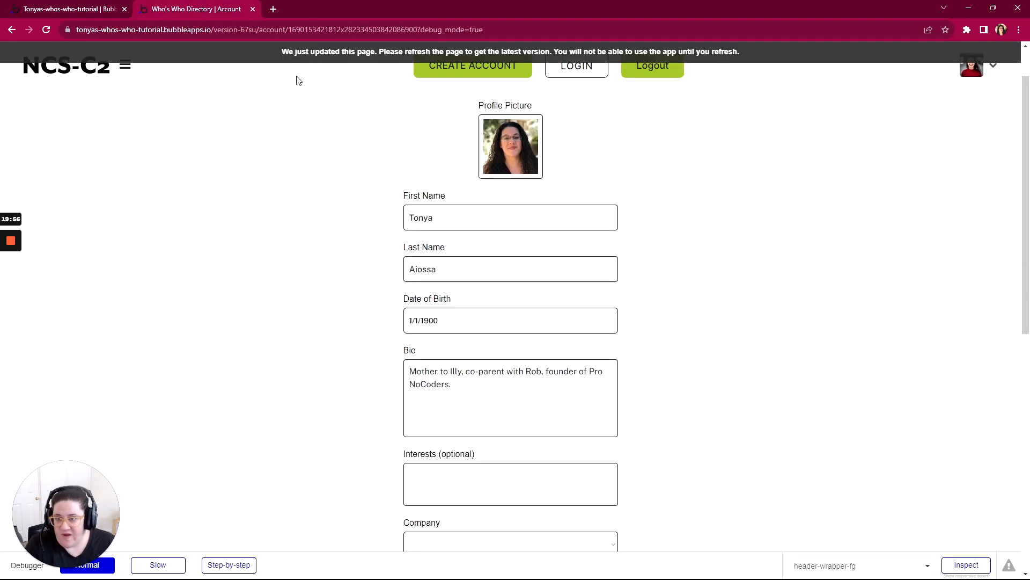
click(352, 54)
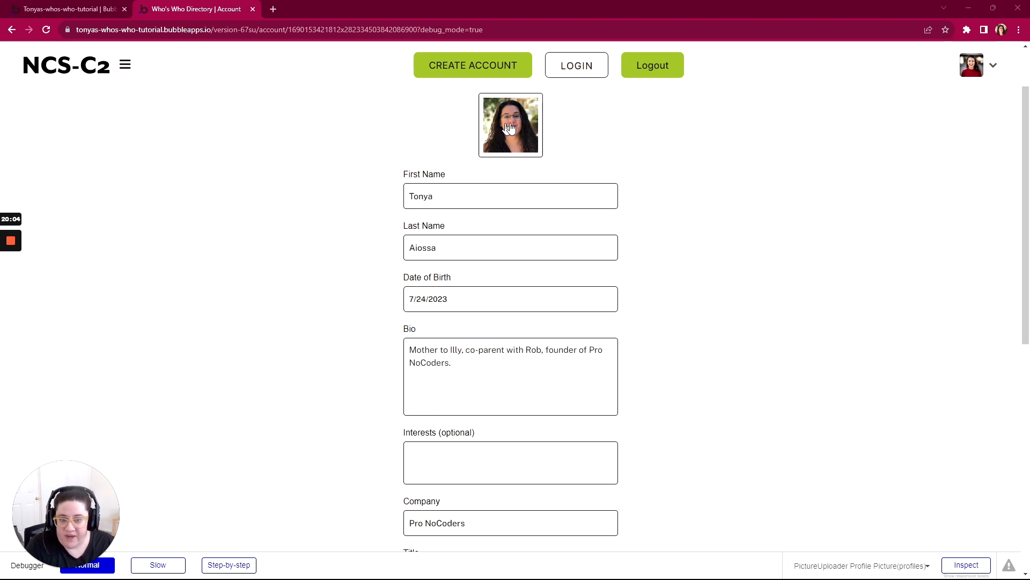
scroll(466, 226, down, 1)
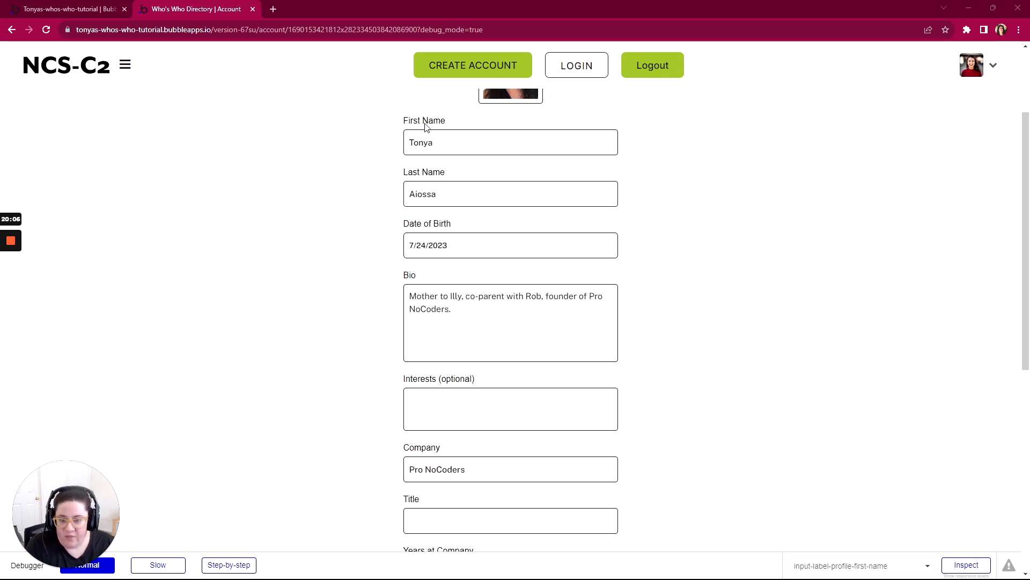
scroll(419, 234, down, 1)
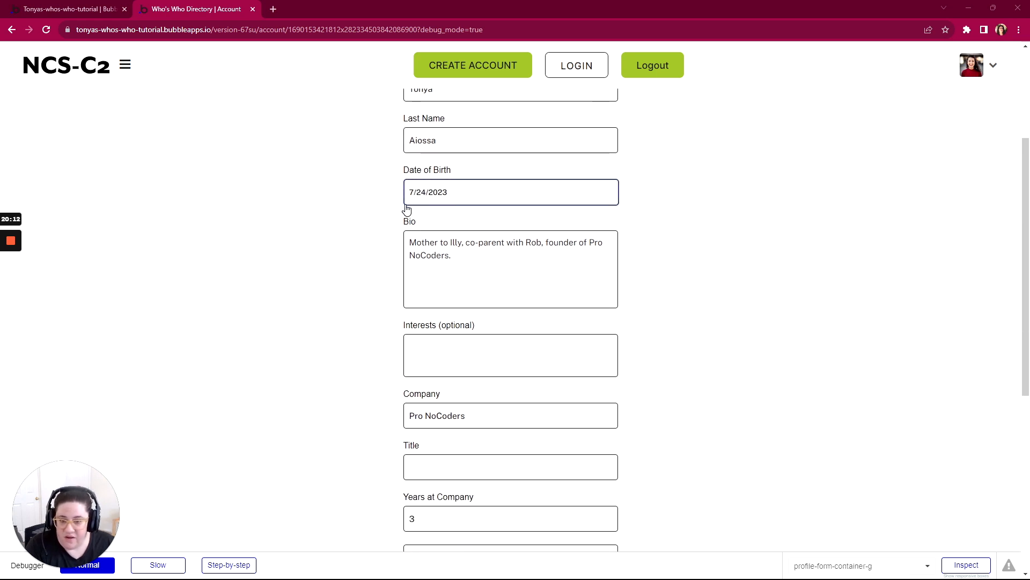
scroll(408, 209, down, 1)
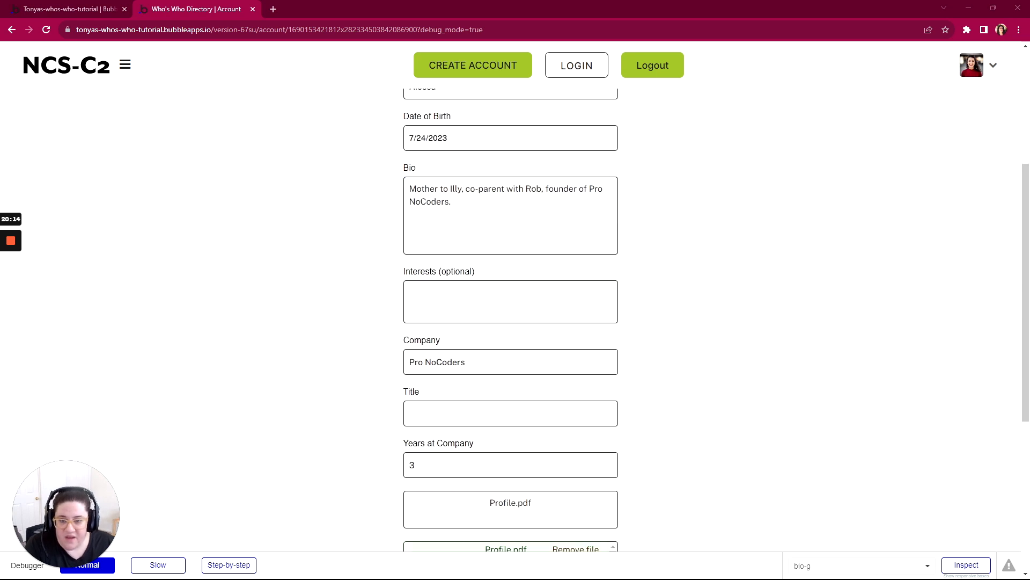
scroll(495, 179, down, 2)
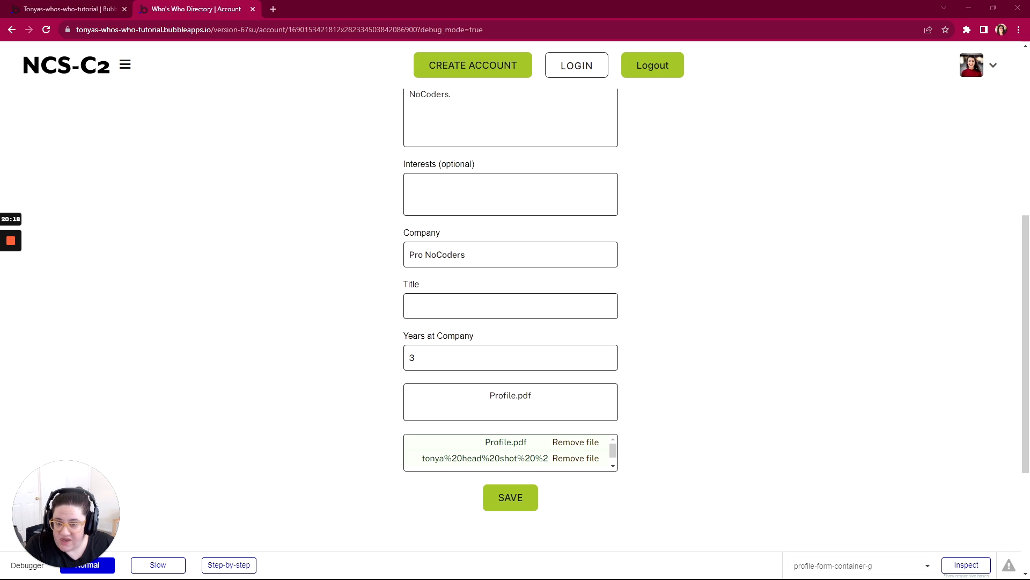
- Examine the Title, Years at Company, resume and reference letters fields in the previewed profile form
click(421, 294)
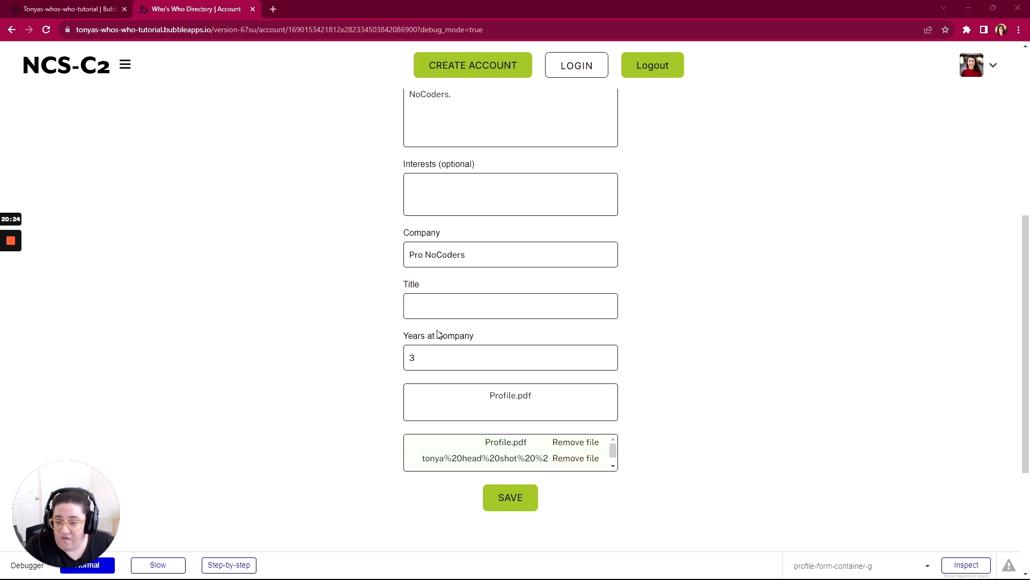
click(435, 307)
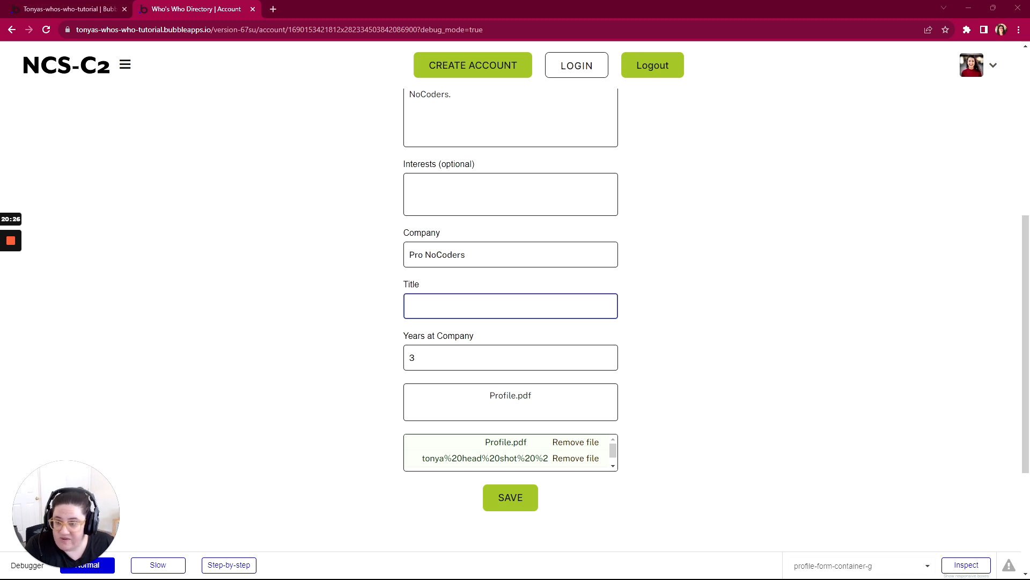
scroll(426, 324, down, 2)
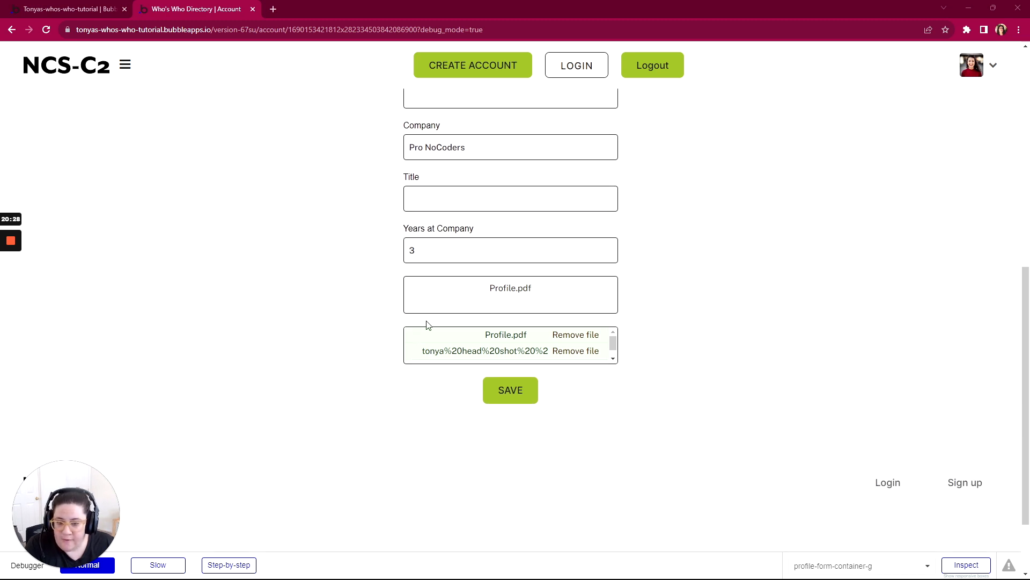
click(430, 243)
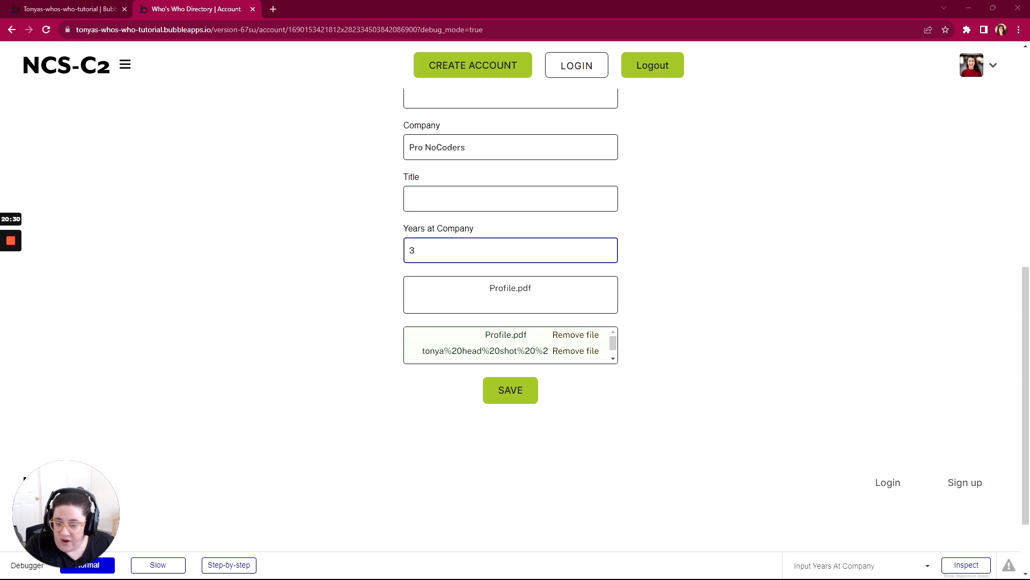
click(502, 304)
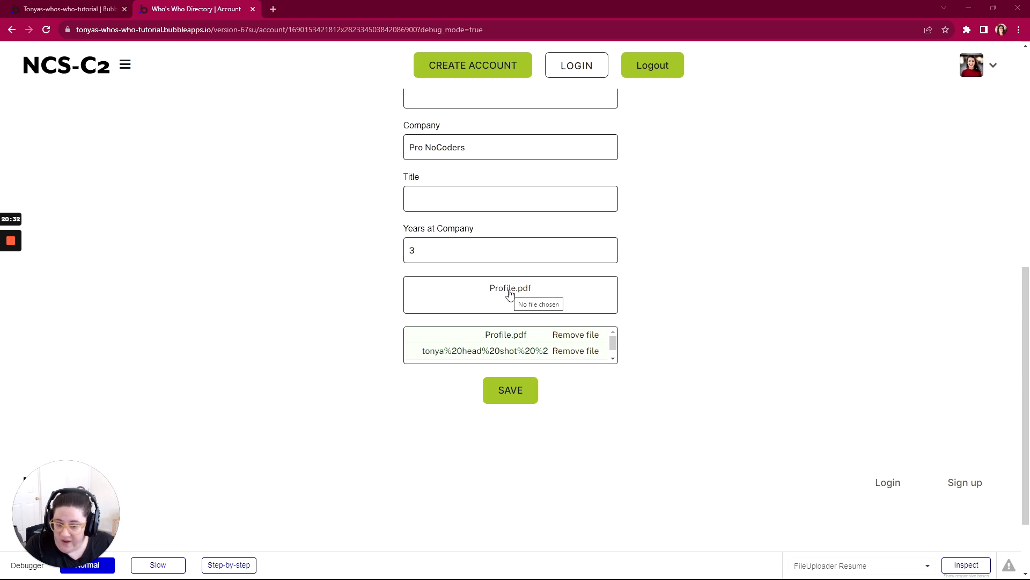
click(512, 305)
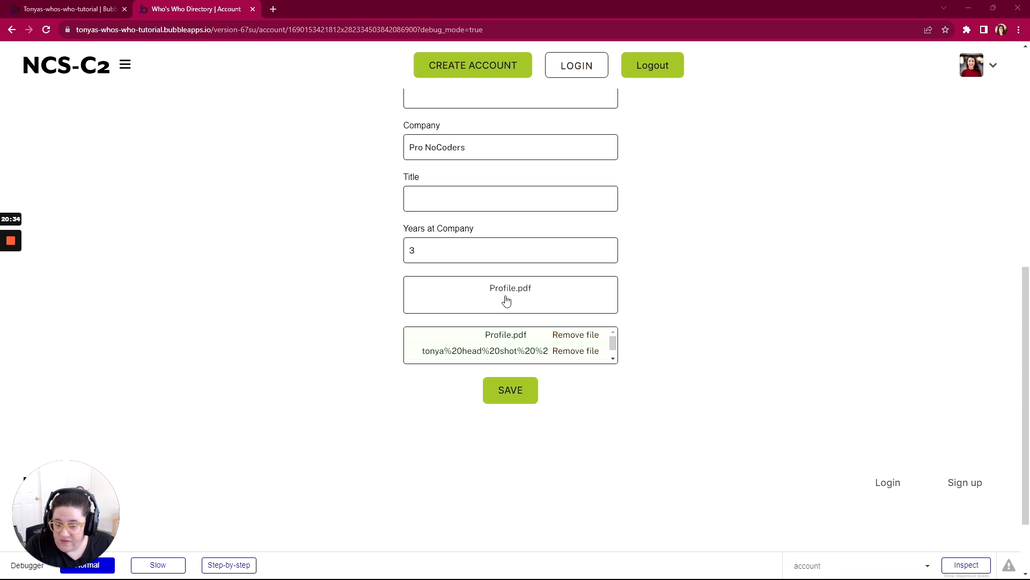
scroll(483, 344, down, 1)
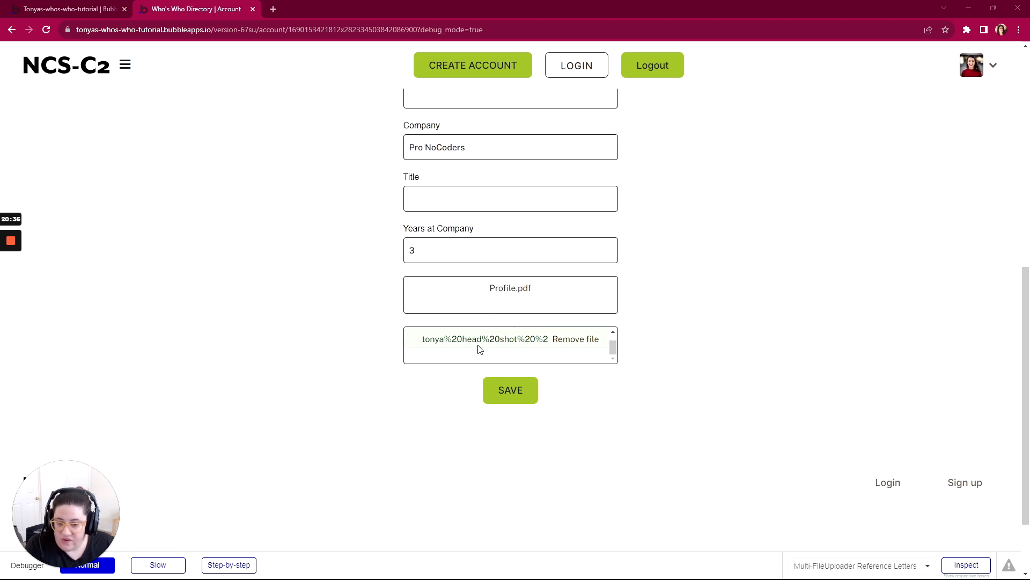
scroll(536, 349, up, 1)
scroll(644, 346, down, 1)
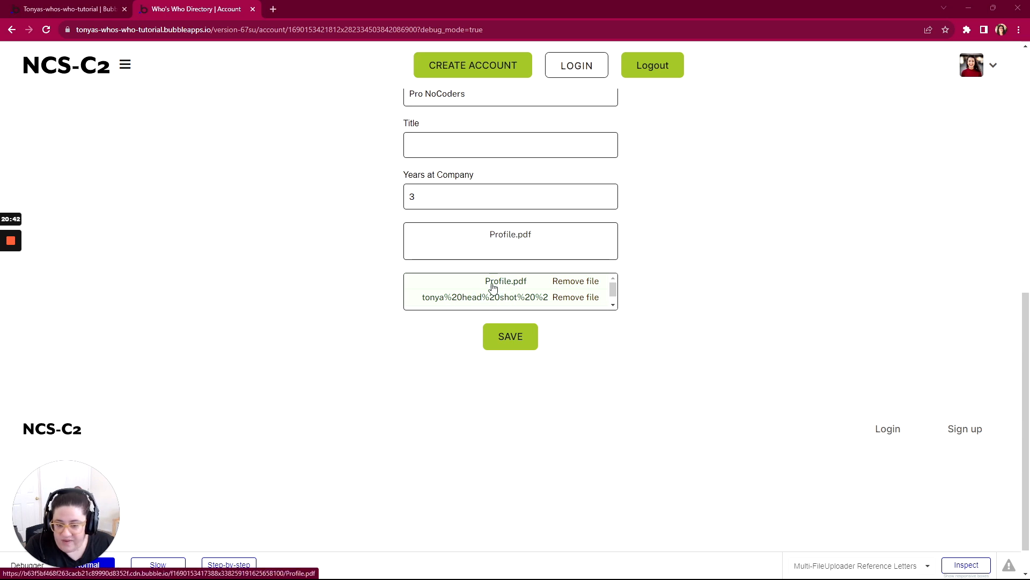
scroll(381, 317, up, 7)
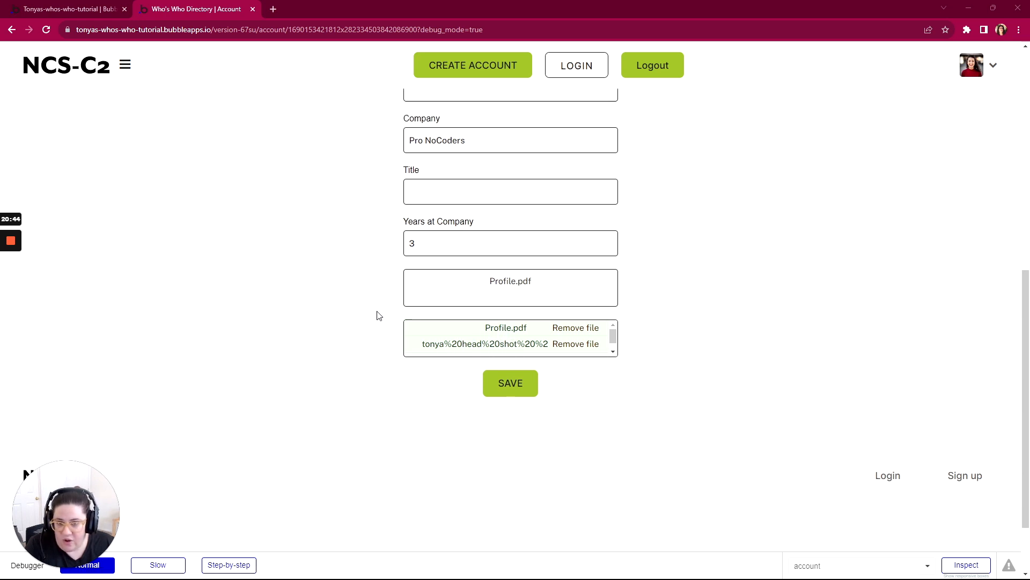
scroll(378, 316, up, 3)
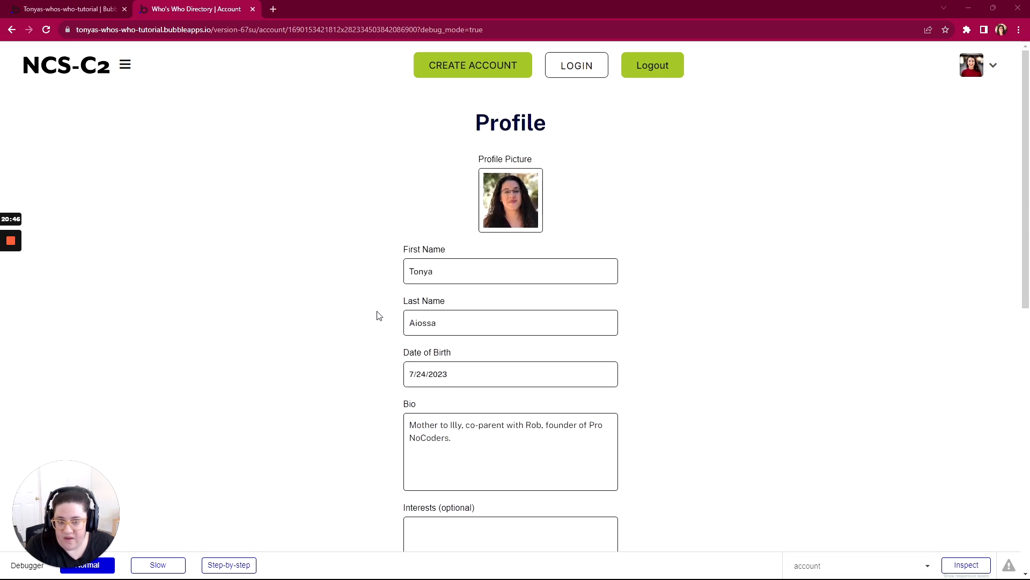
scroll(382, 307, down, 1)
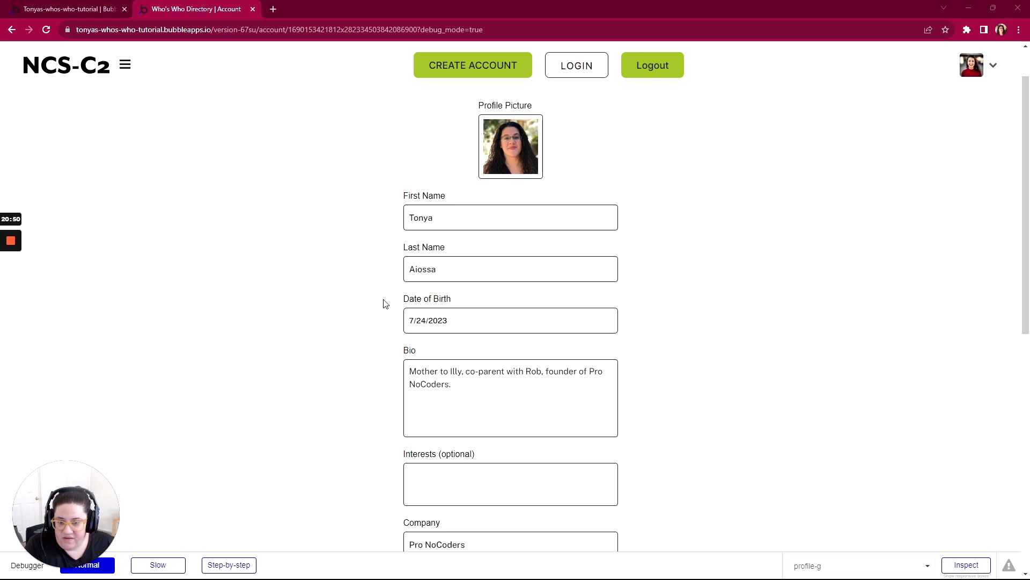
- Replace the First Name with a different name, reload the page without saving, and check the form's value
click(443, 220)
drag(444, 220, 375, 222)
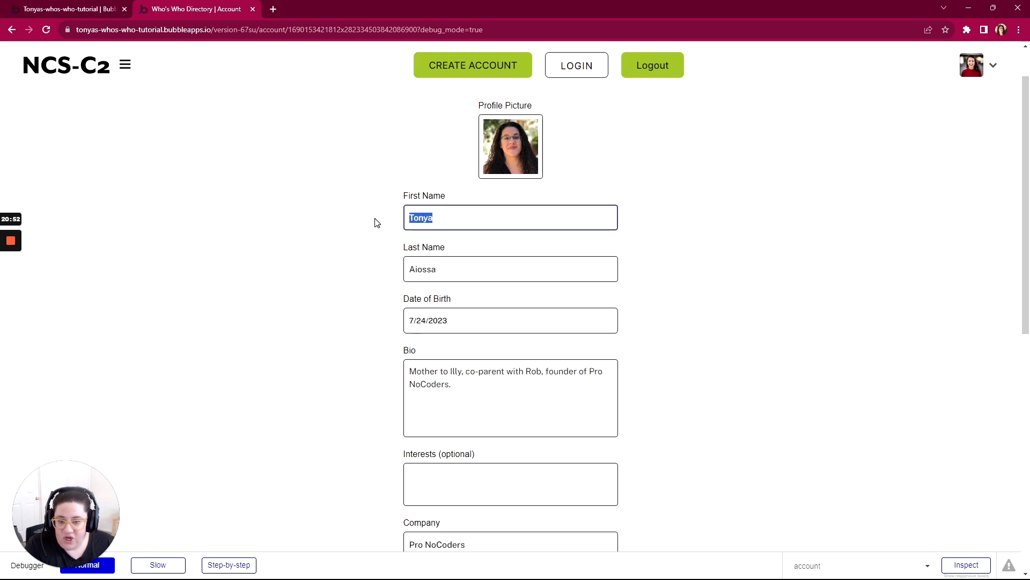
text(I)
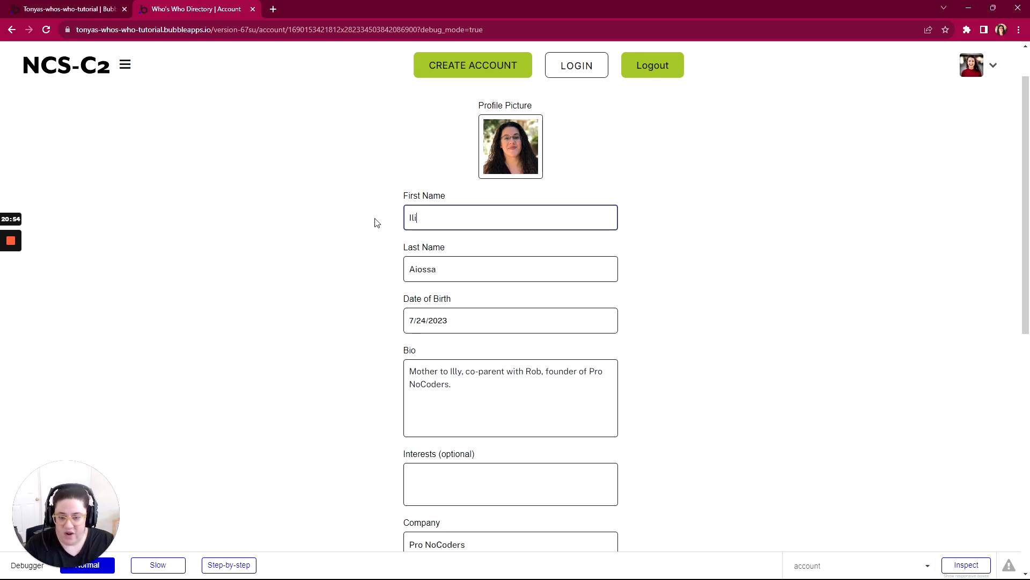
text(lly)
click(377, 222)
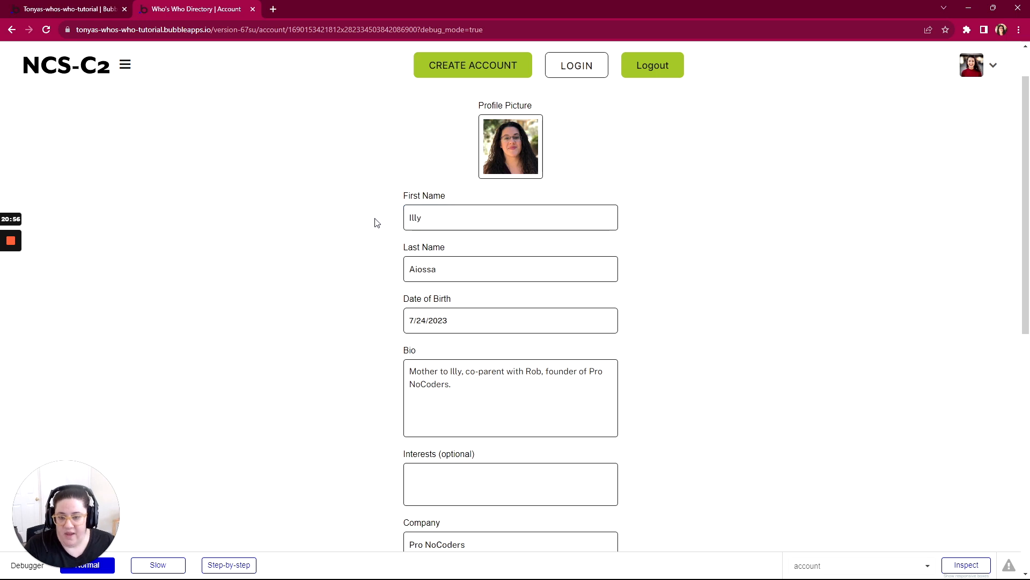
click(422, 219)
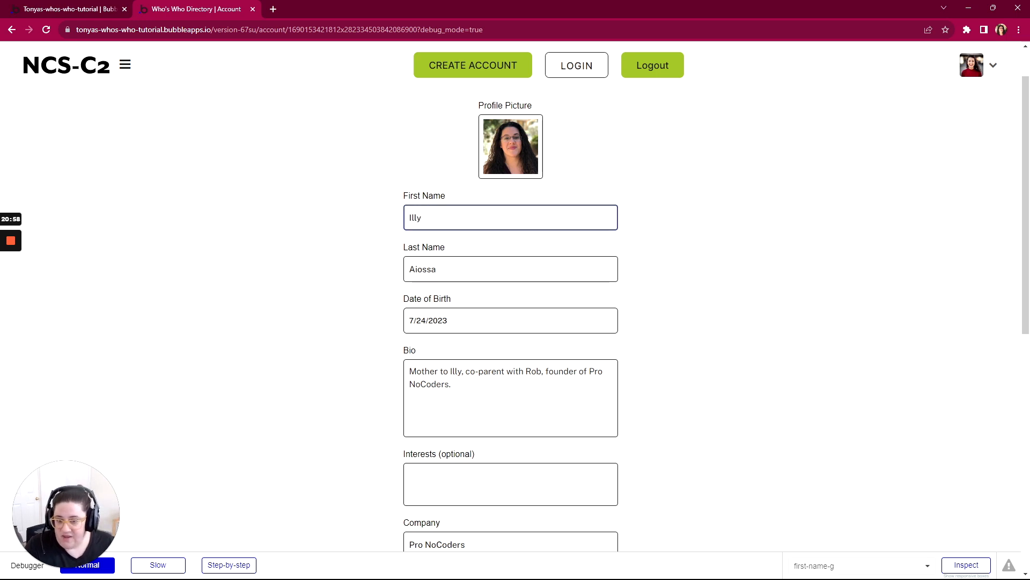
click(440, 270)
scroll(440, 270, down, 1)
scroll(441, 269, down, 4)
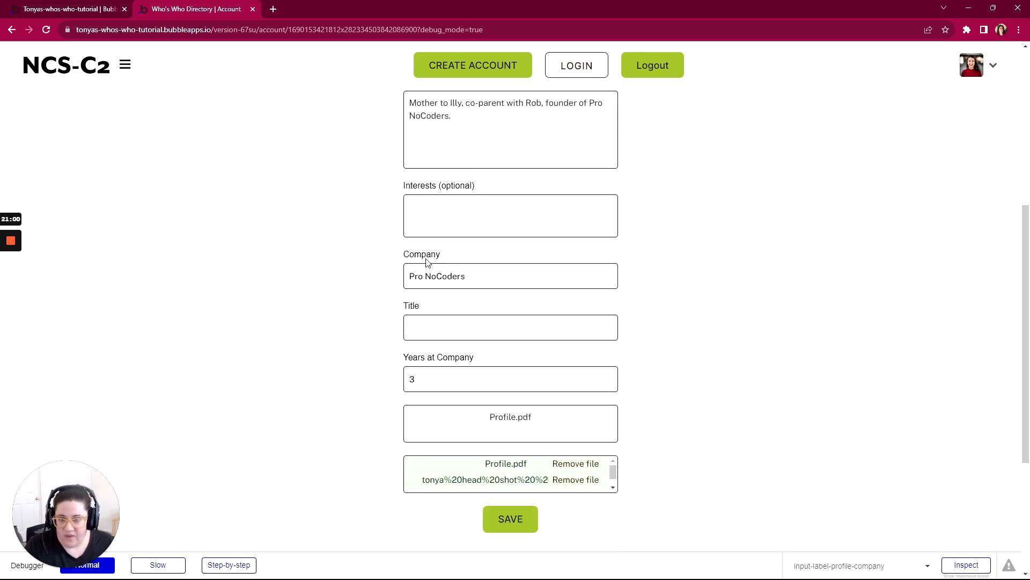
scroll(345, 246, up, 6)
key(F5)
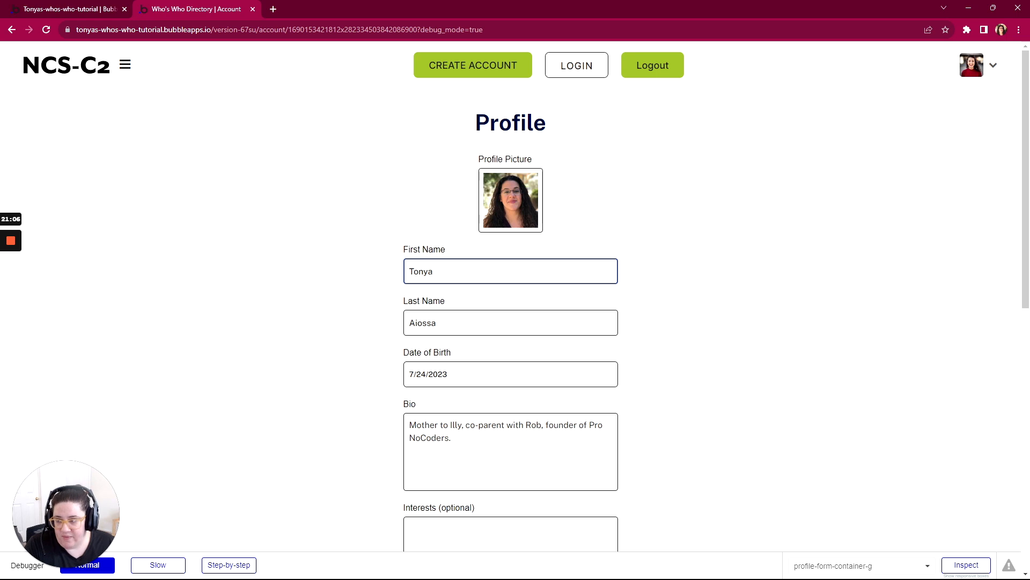
scroll(516, 304, down, 10)
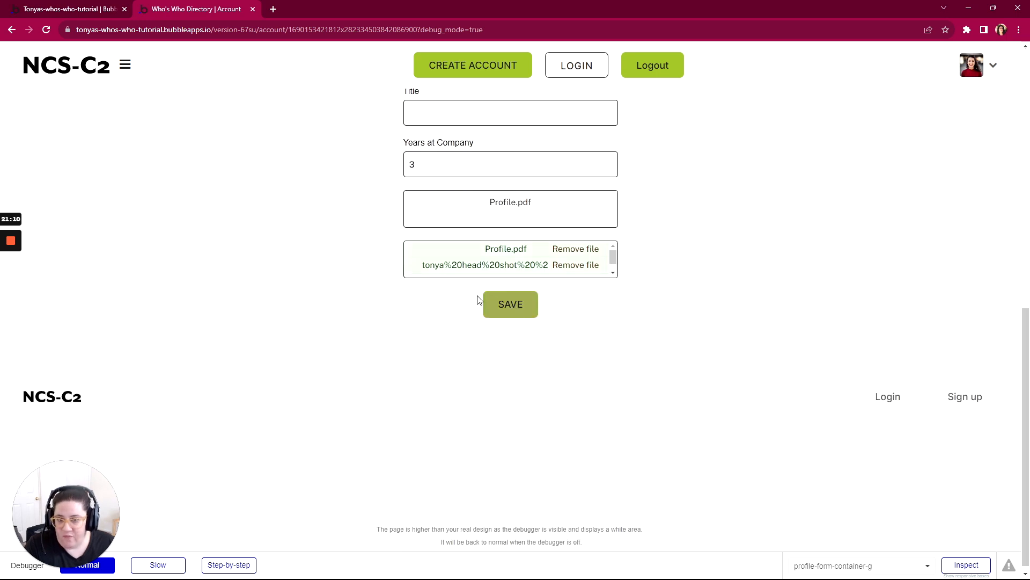
scroll(476, 299, up, 10)
click(414, 275)
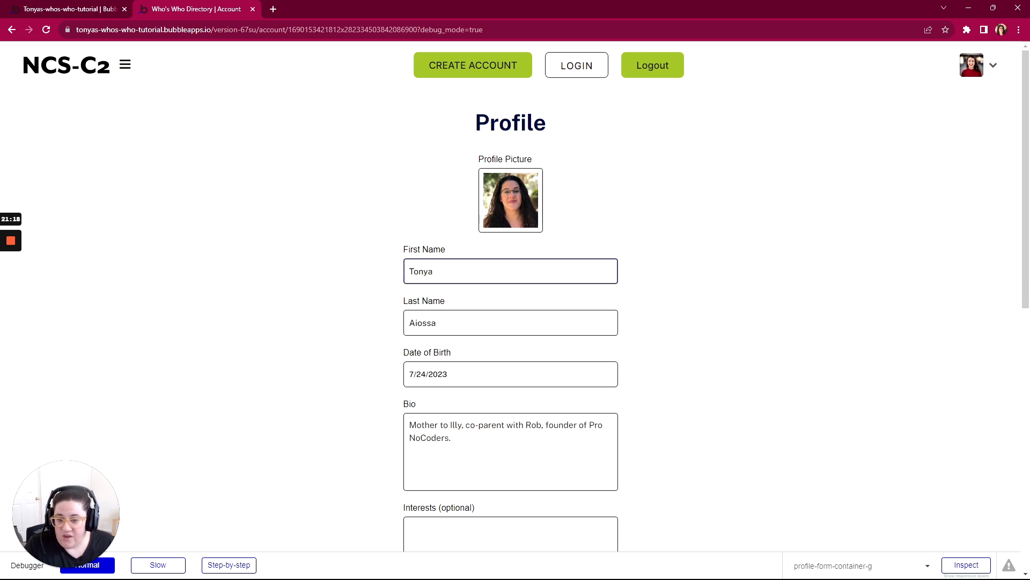
- Switch back to the Bubble editor and add a workflow to the account form's Save button
click(89, 10)
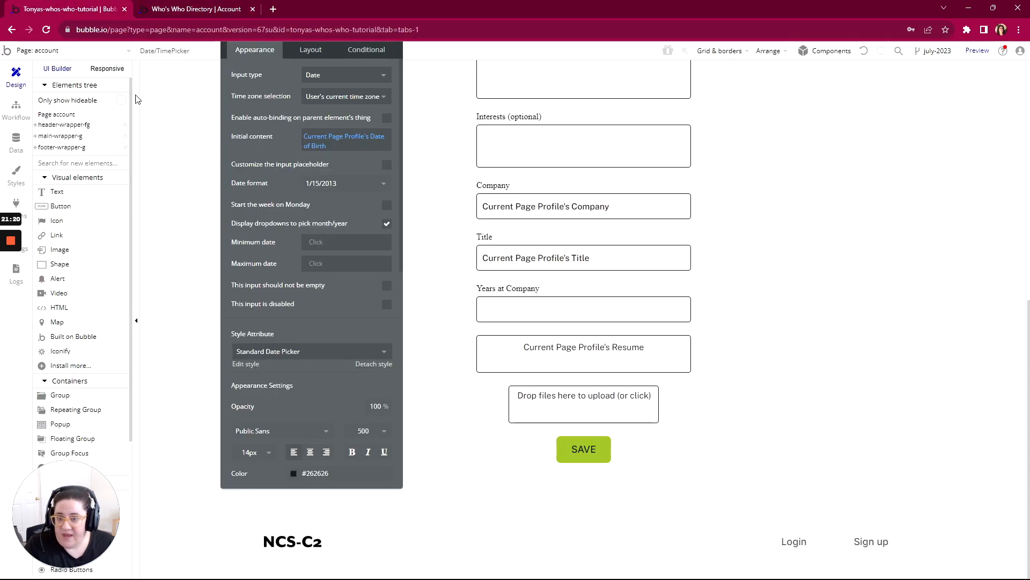
click(587, 451)
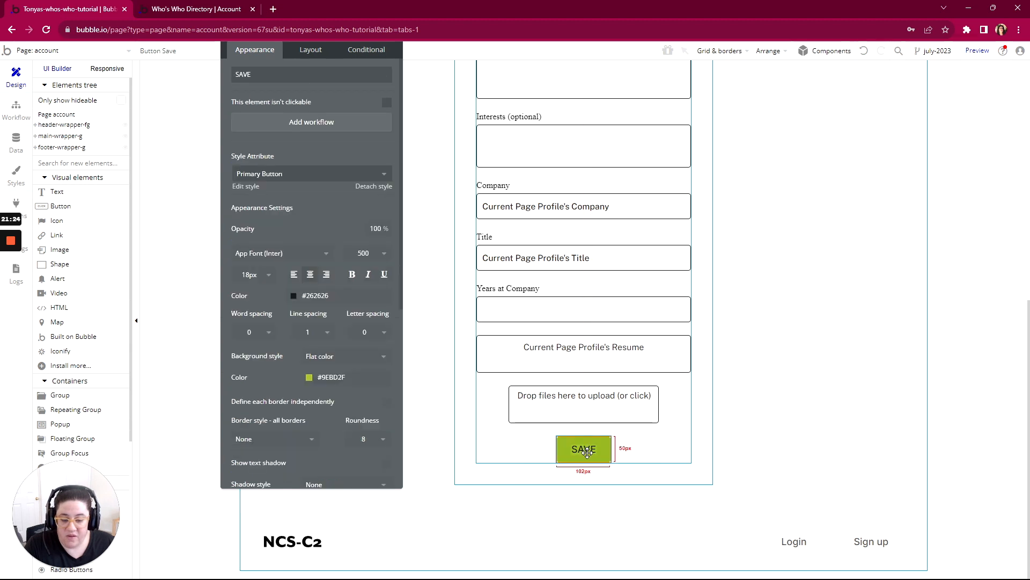
click(300, 123)
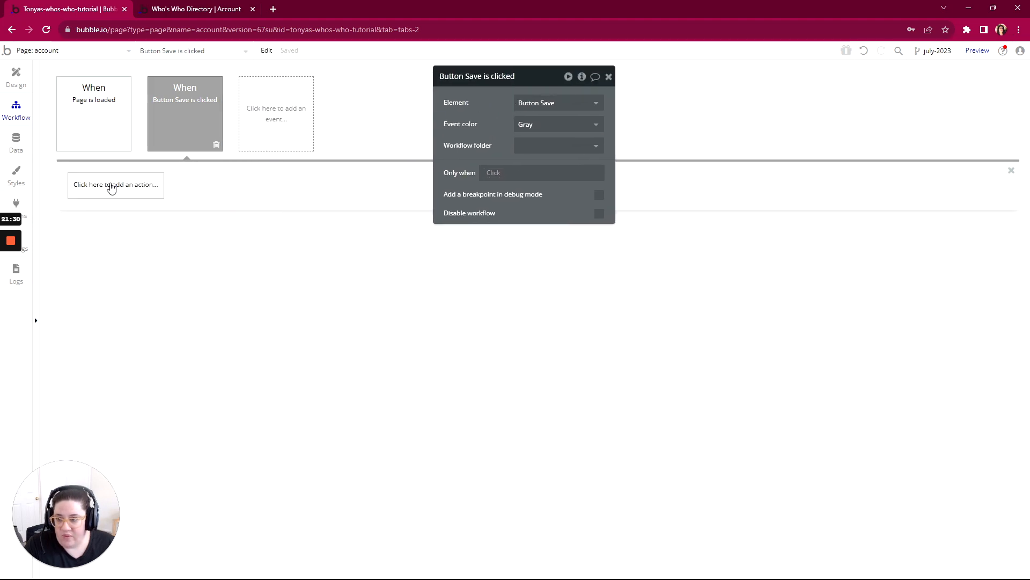
- Add a Make changes to thing action to the Save button's workflow, with Current Page Profile as the thing to change
click(111, 186)
mouse_move(111, 268)
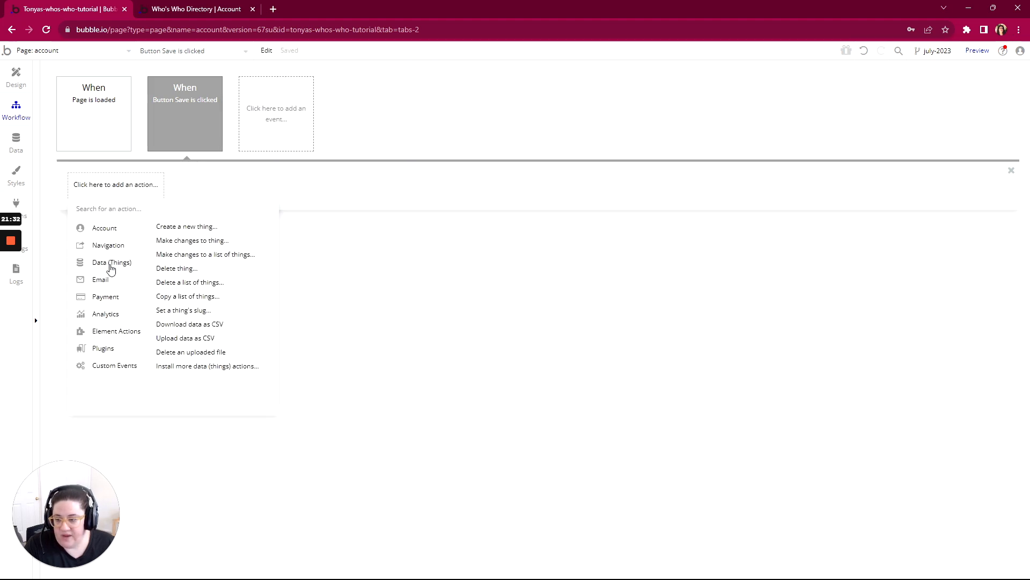
click(200, 243)
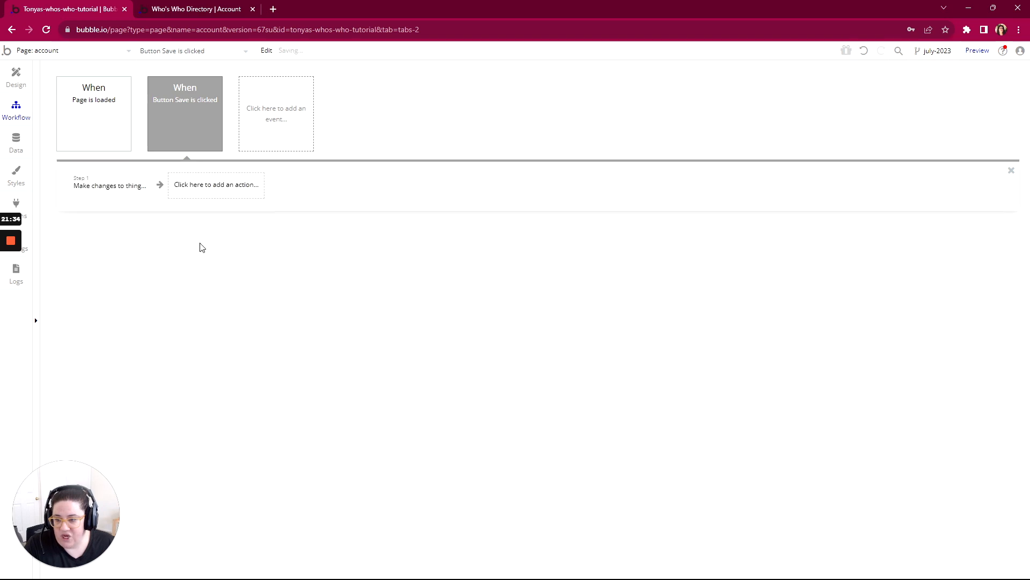
click(528, 102)
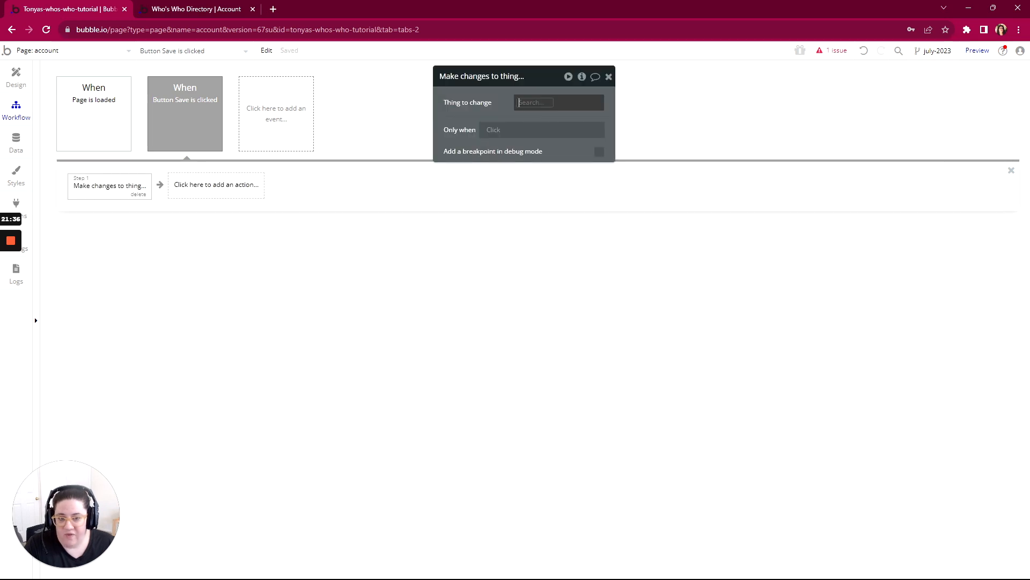
mouse_move(537, 120)
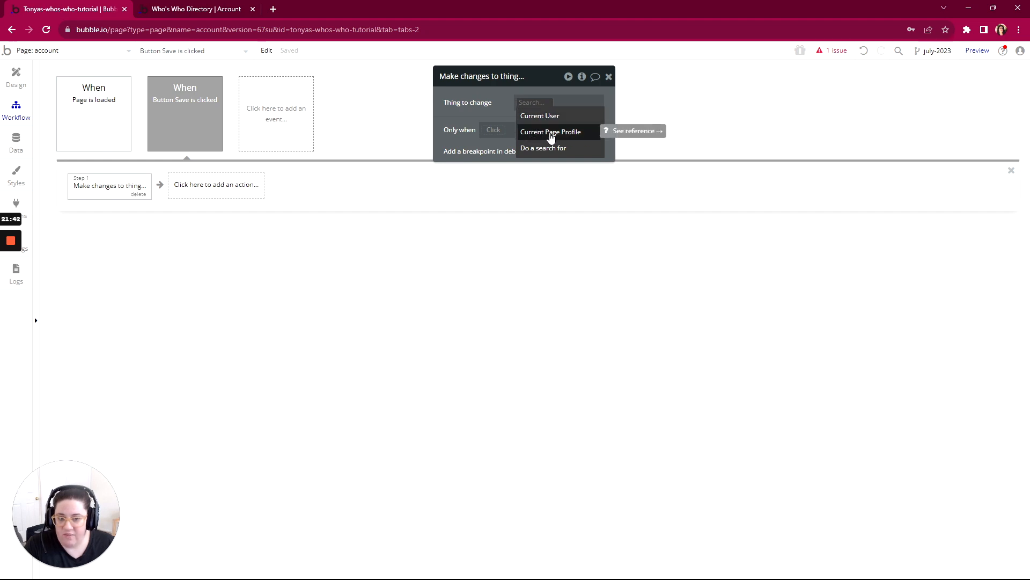
click(551, 135)
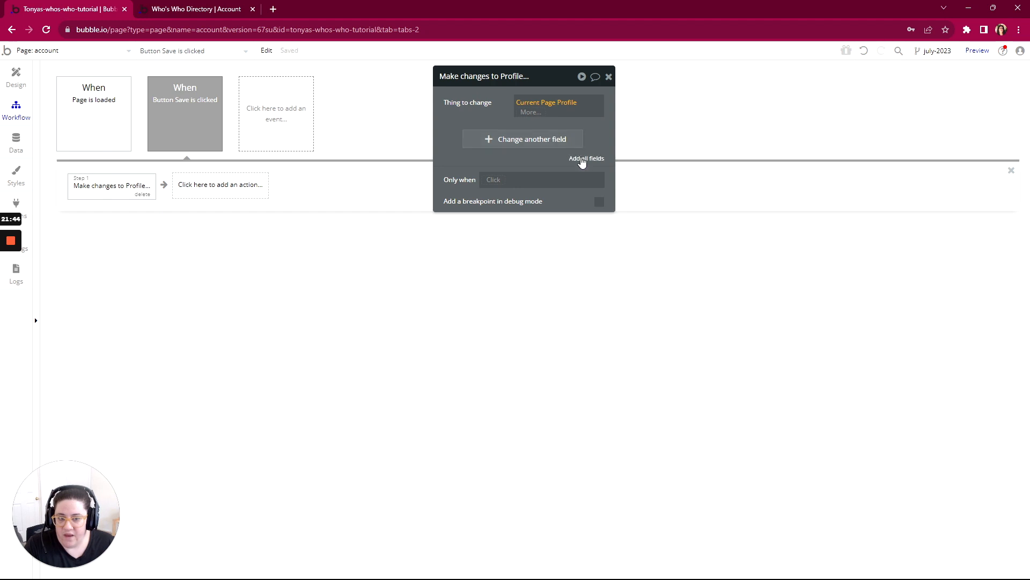
- Add the First Name field to the profile change and set it to Input First Name's value
click(489, 141)
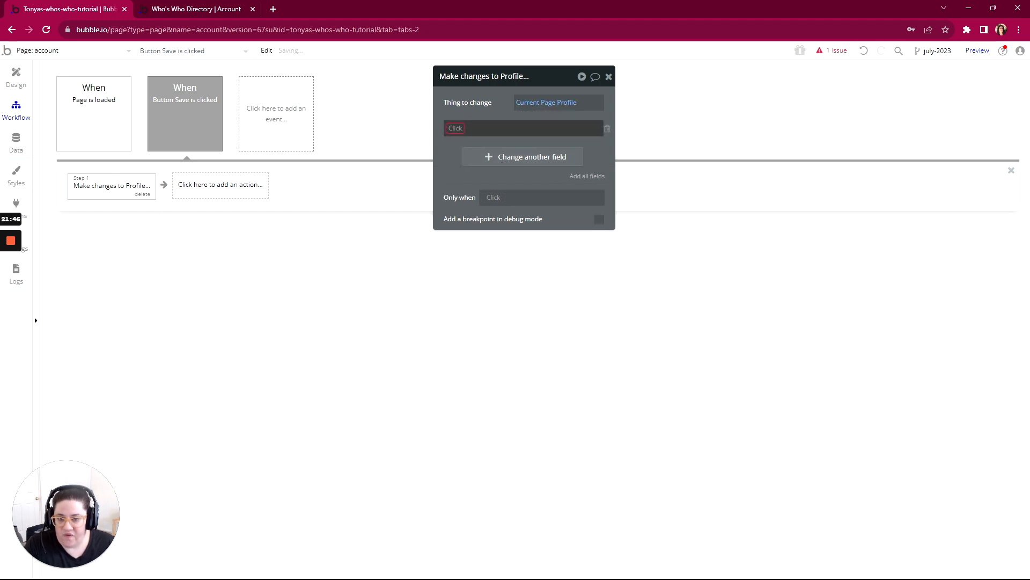
click(466, 203)
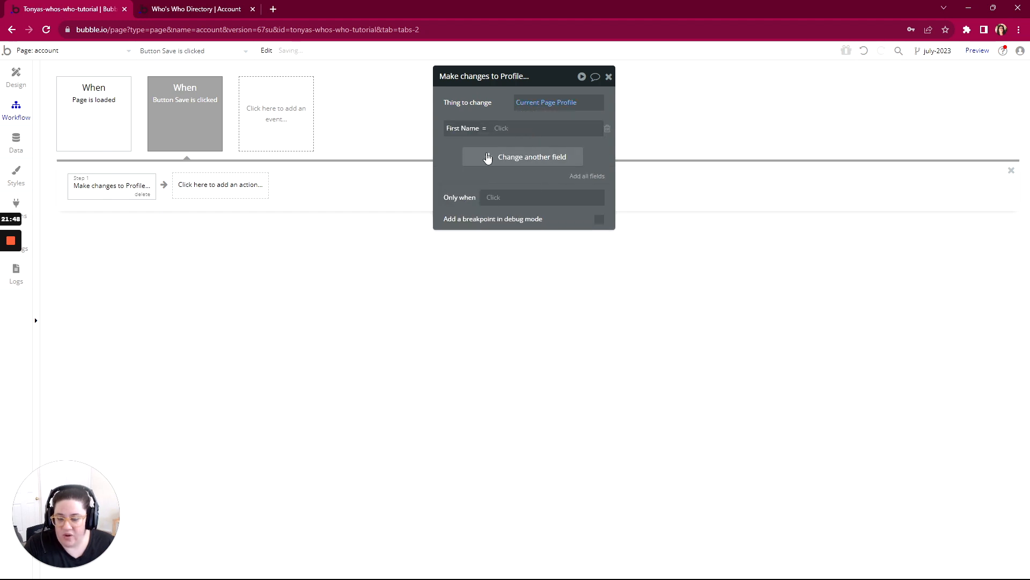
click(503, 129)
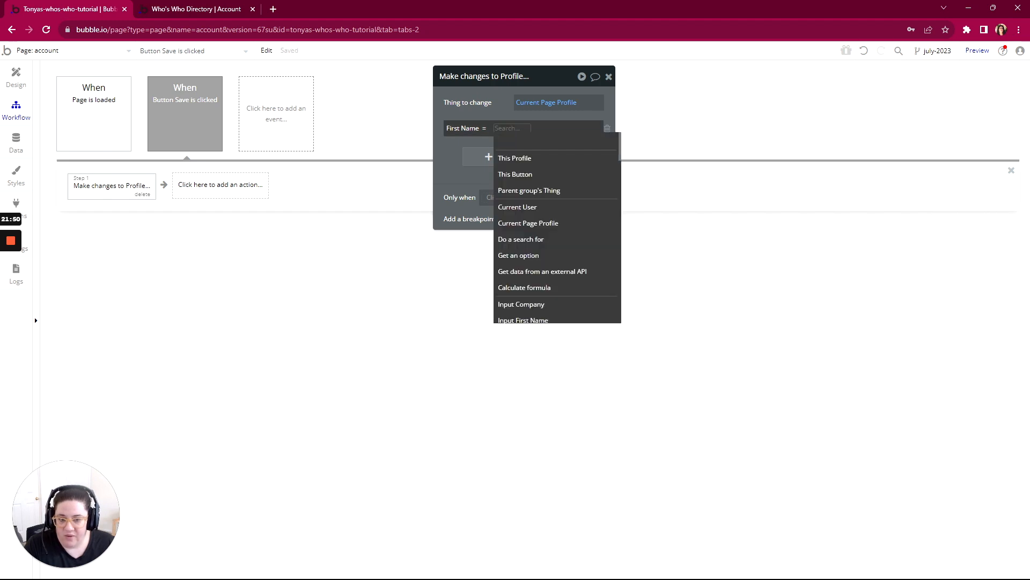
scroll(525, 217, down, 2)
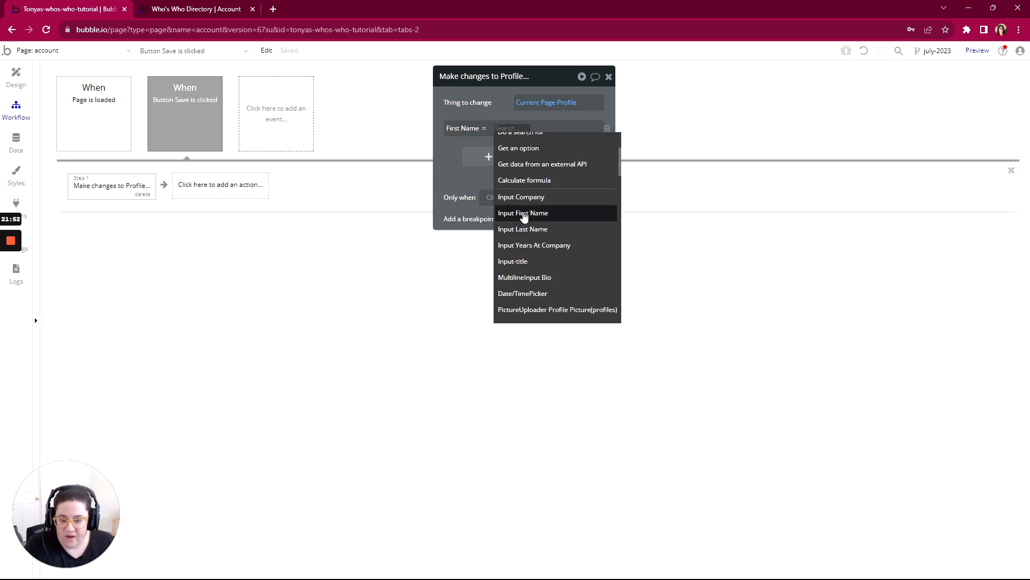
click(523, 213)
click(561, 142)
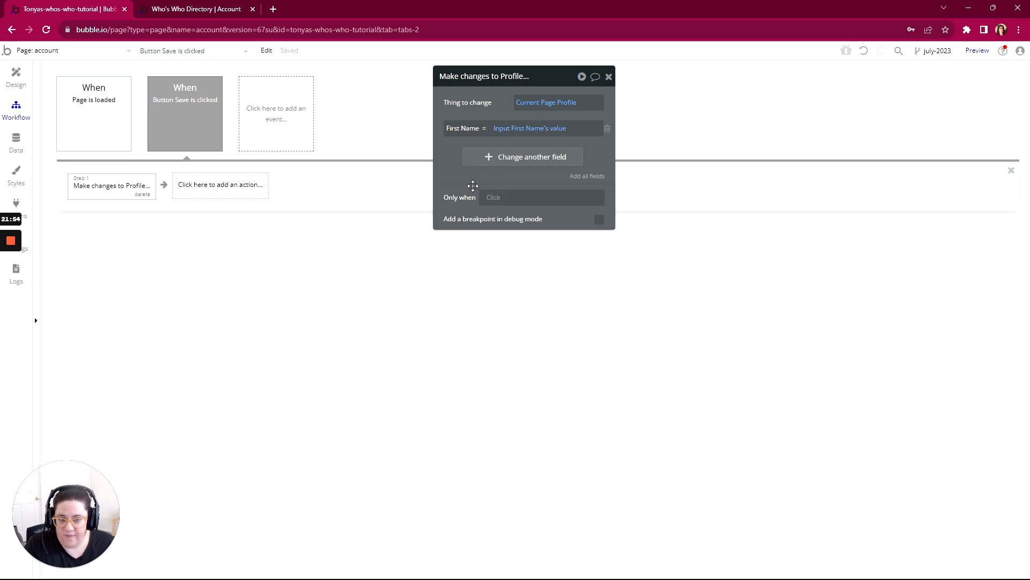
- Switch to the account page preview, refresh it, replace the First Name with a different name, and save the profile
click(196, 9)
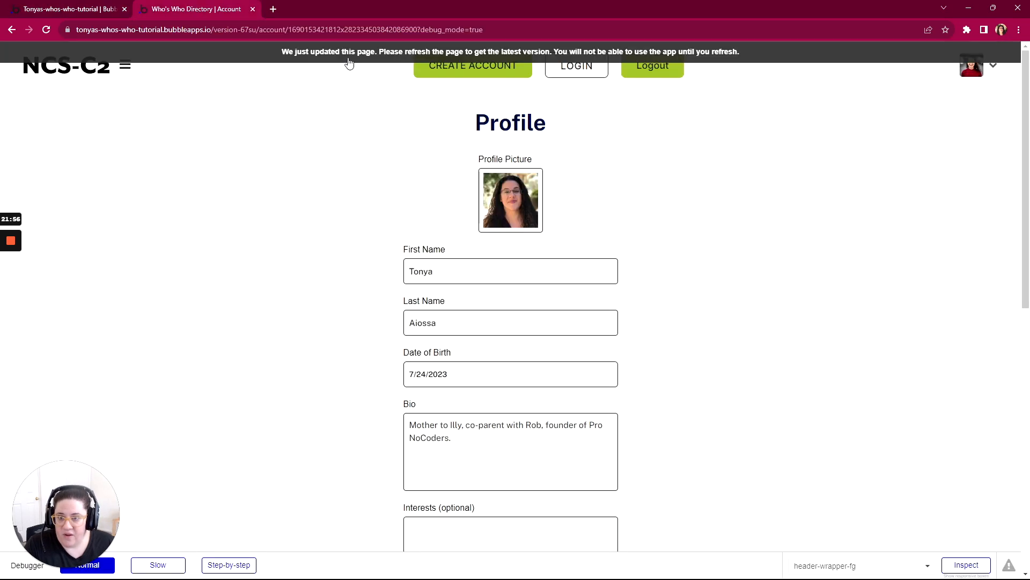
key(F5)
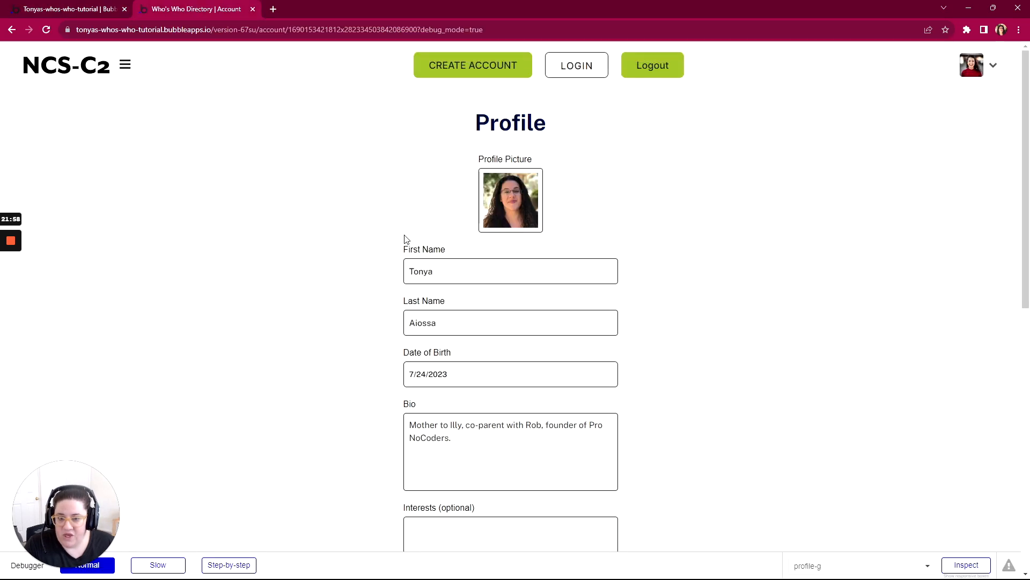
click(421, 271)
double_click(422, 271)
text(Illy)
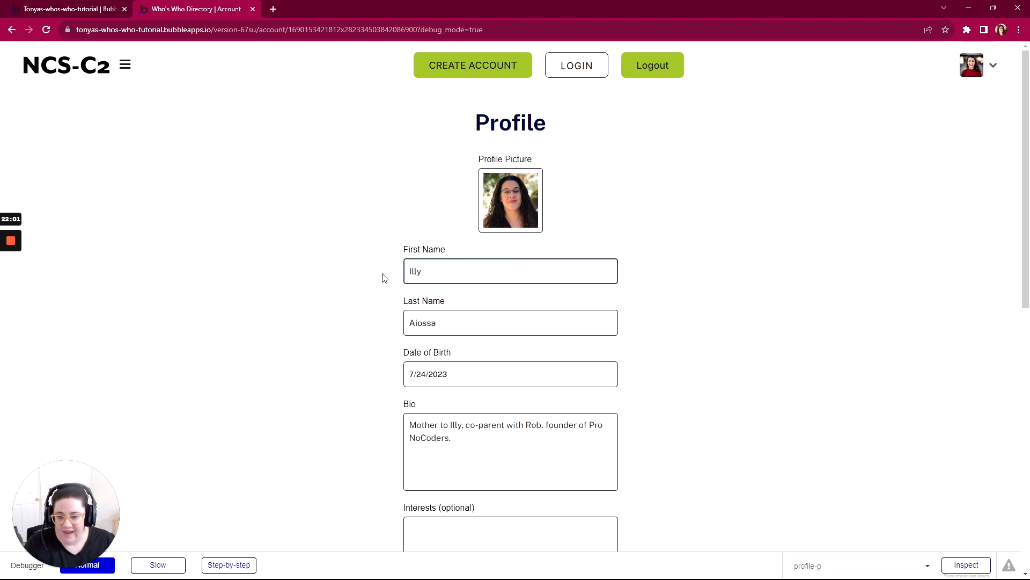
click(385, 278)
scroll(387, 278, down, 9)
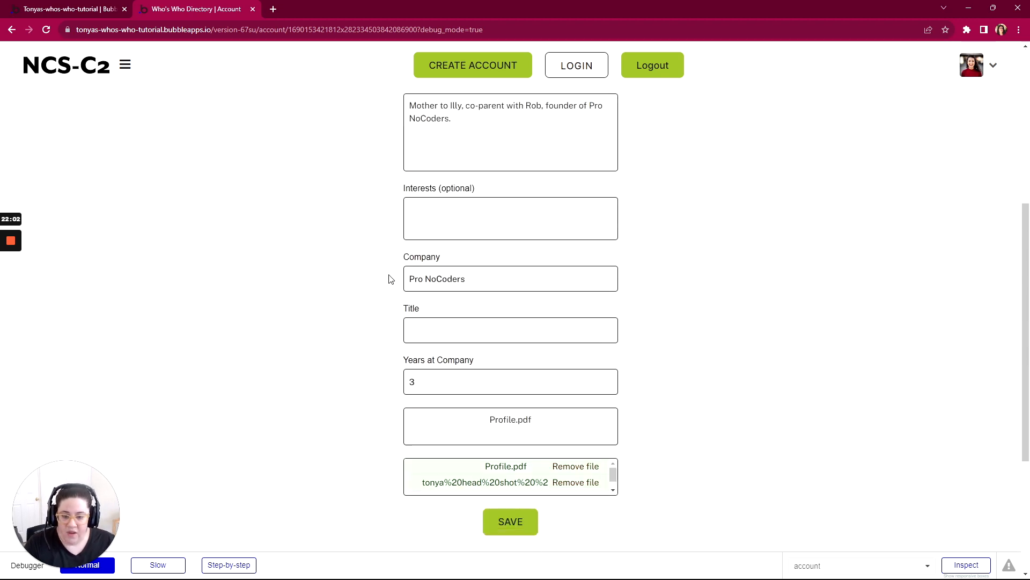
click(510, 358)
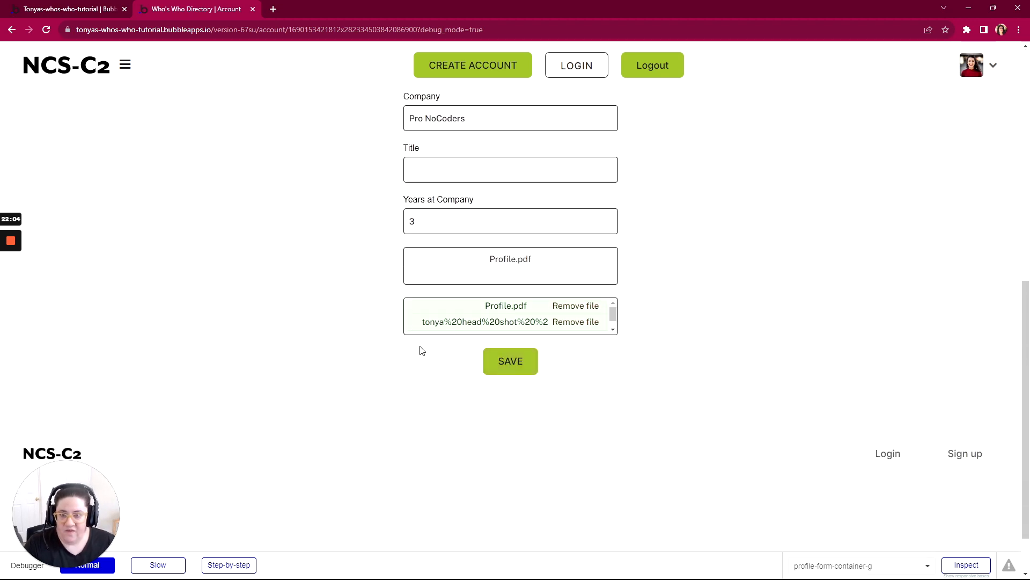
scroll(421, 349, up, 9)
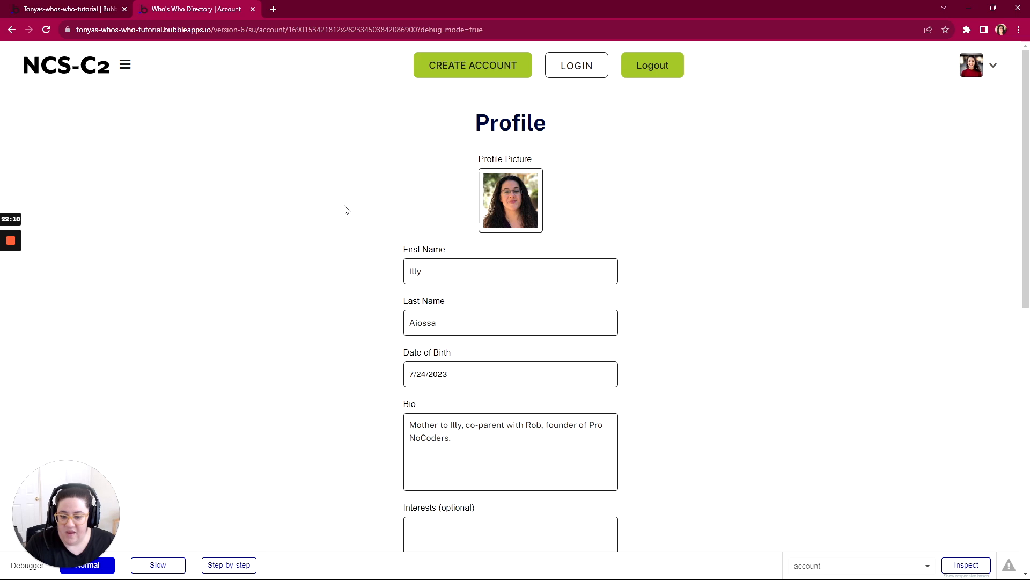
- Switch back to the Bubble editor, open the profile's database entry in the app data, and check its First Name and First Last fields
click(26, 11)
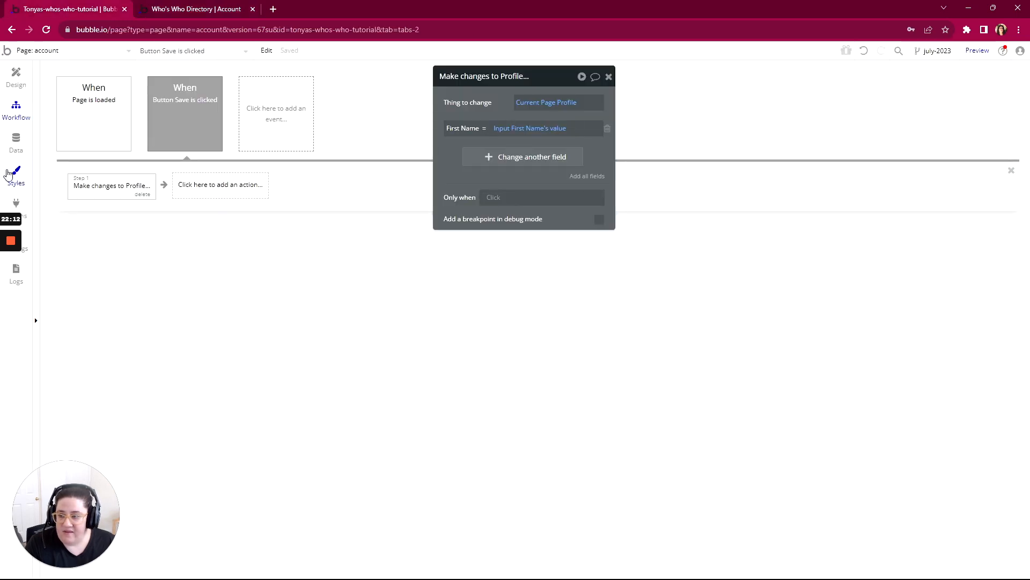
click(16, 142)
click(196, 91)
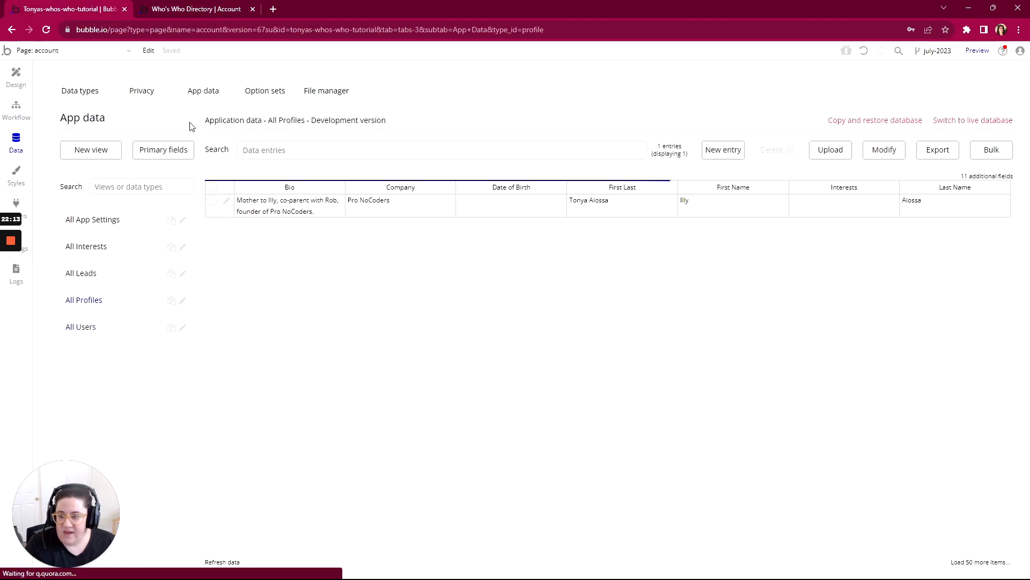
click(227, 201)
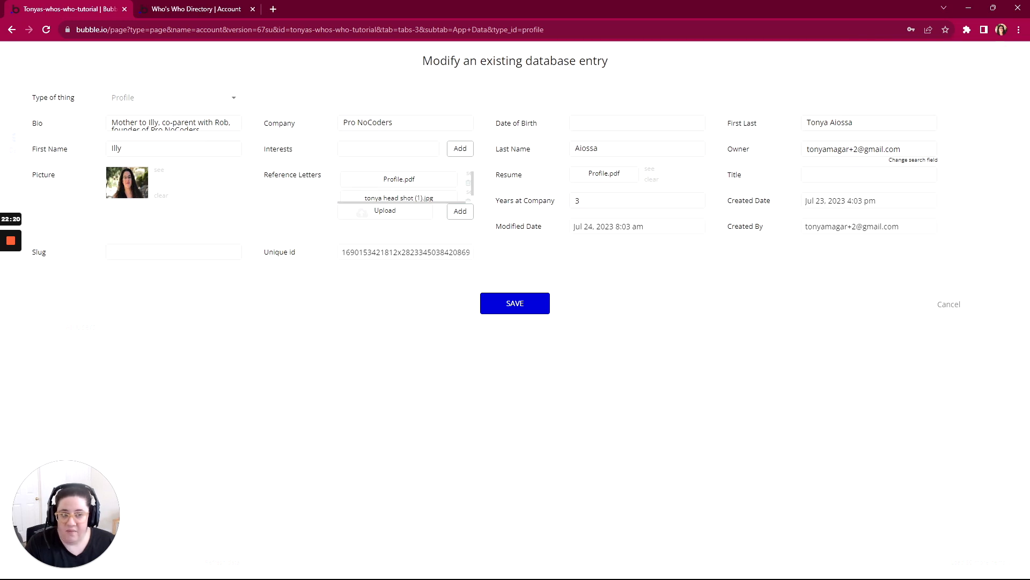
drag(859, 122, 800, 125)
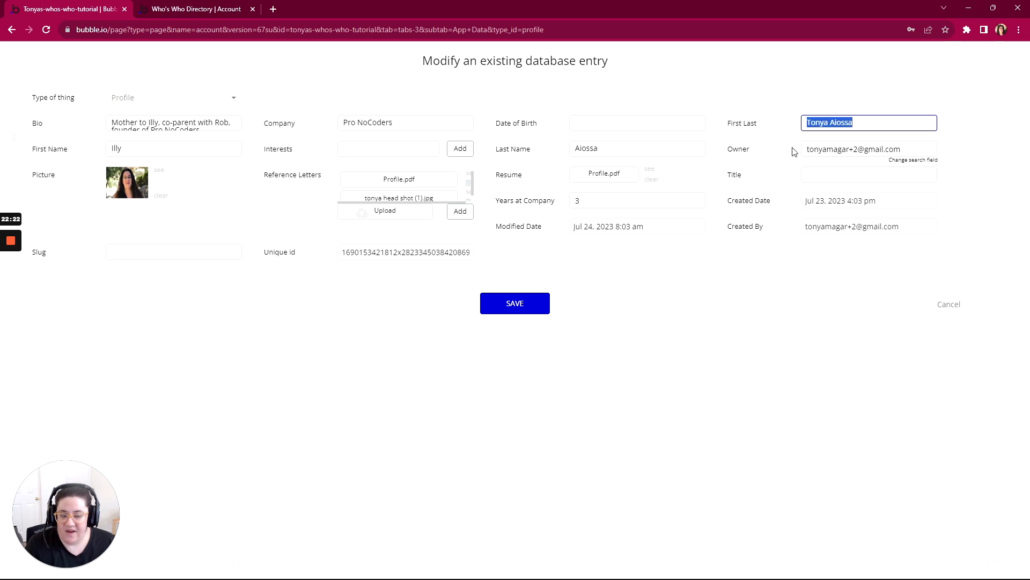
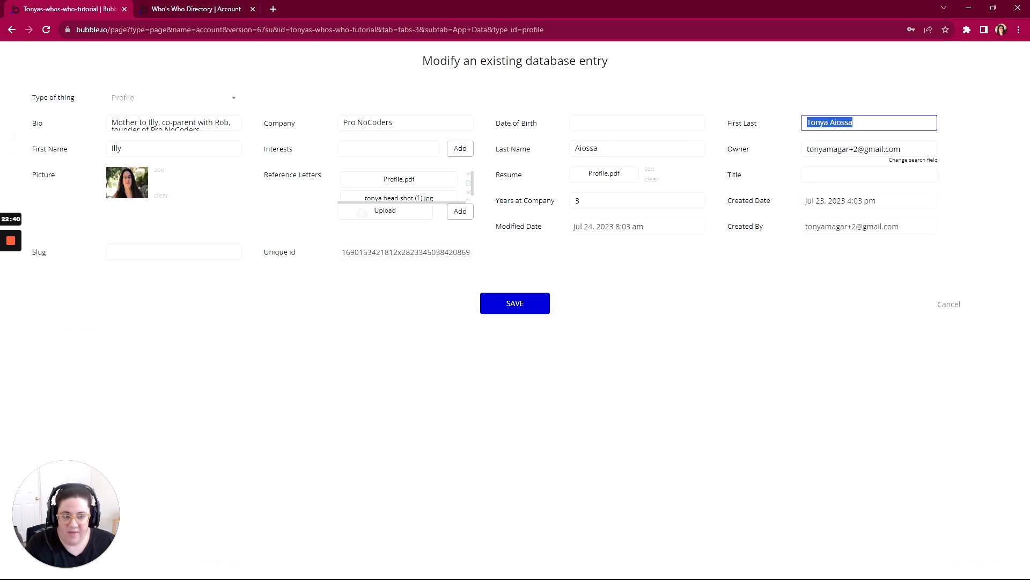
- In the Save button's workflow, add the First Last field to the profile changes and set it to Input First Name's value
click(948, 304)
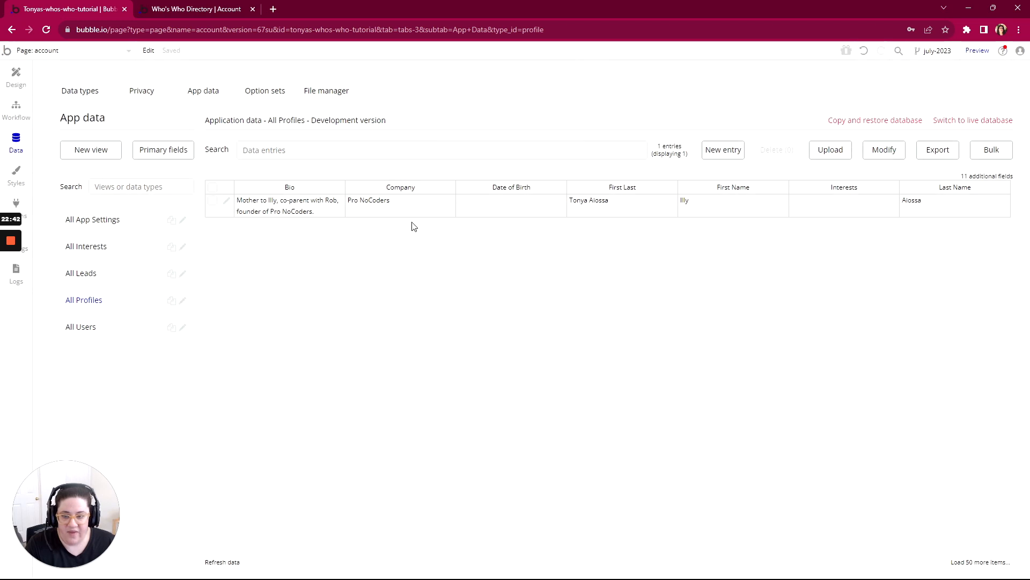
click(16, 110)
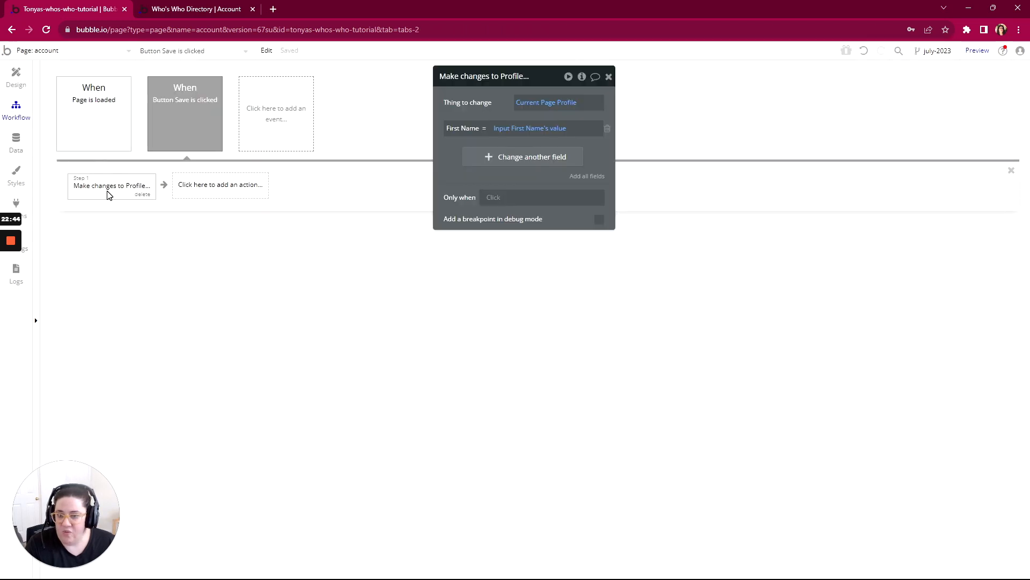
click(504, 157)
click(458, 152)
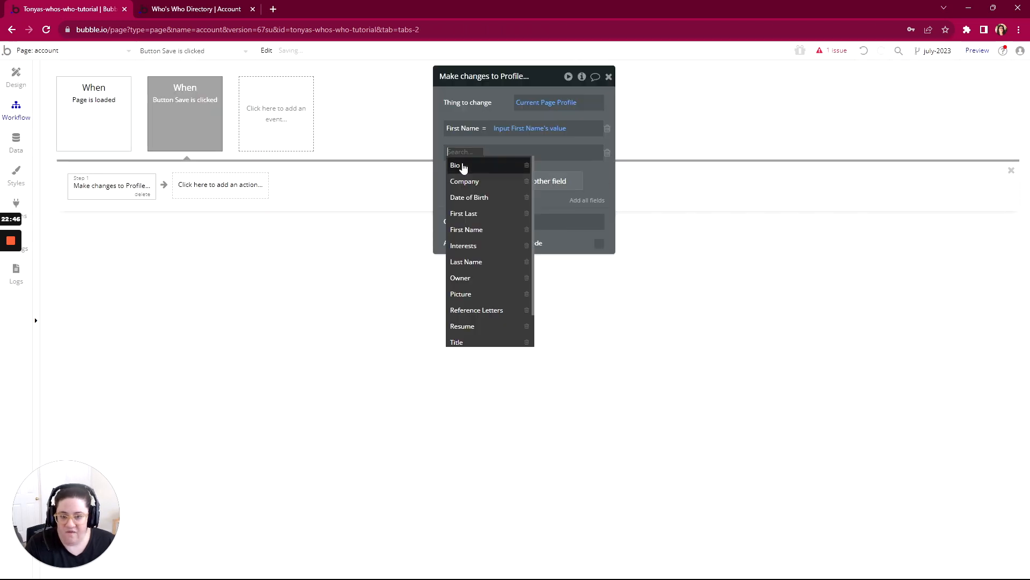
click(465, 214)
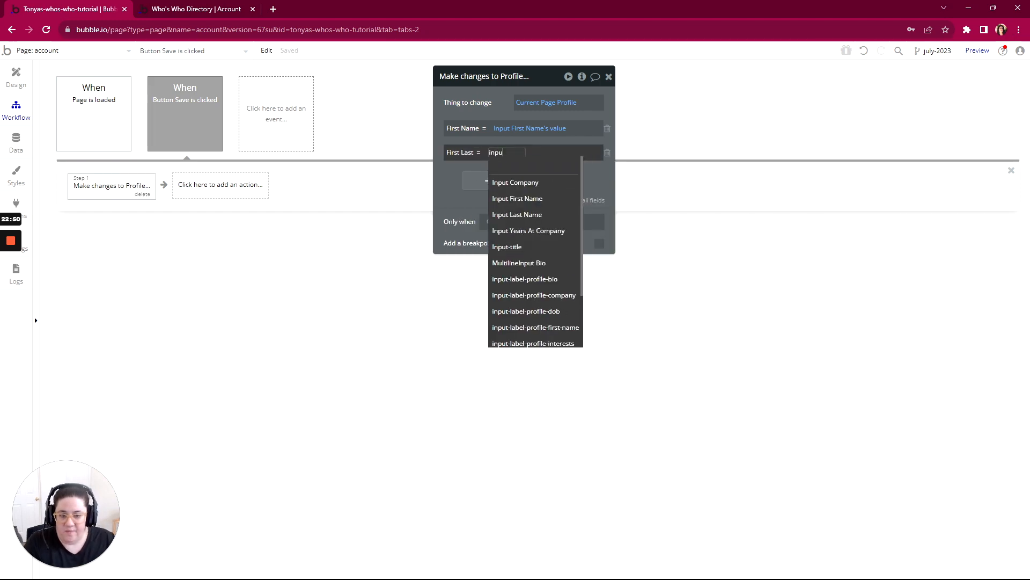
click(518, 198)
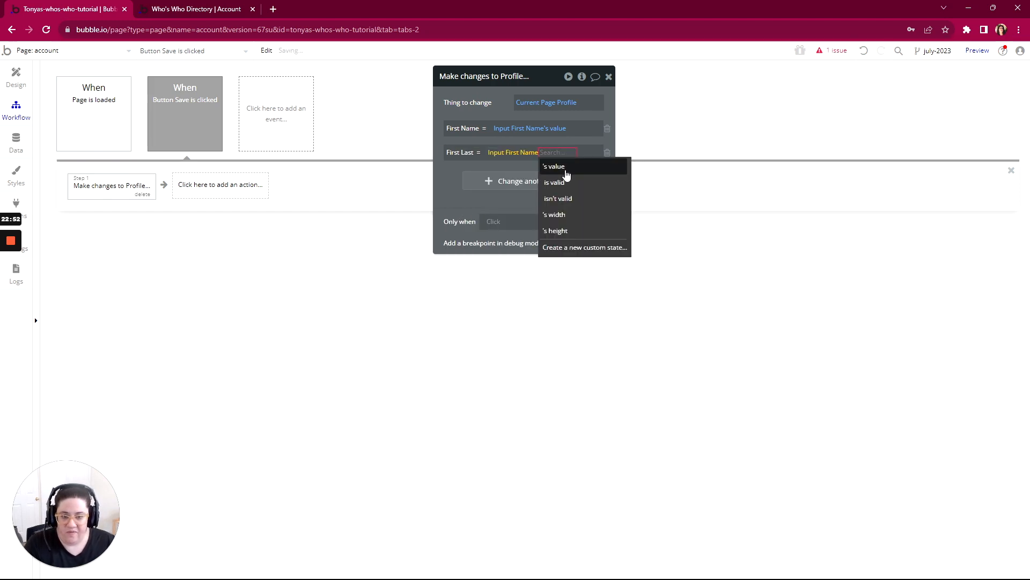
click(566, 171)
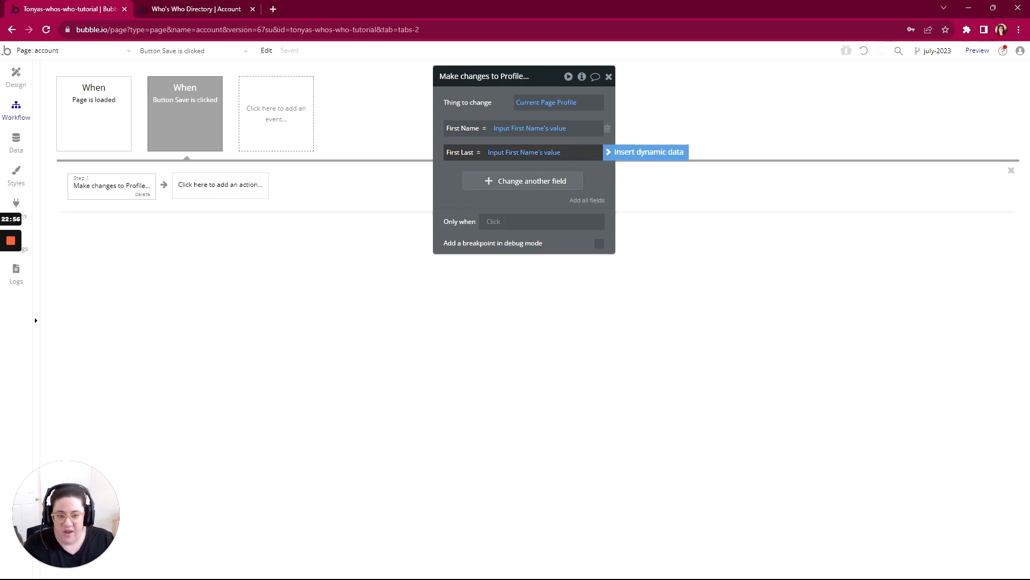
- Append Input Last Name's value to the First Last field's expression, after the first name value
click(633, 151)
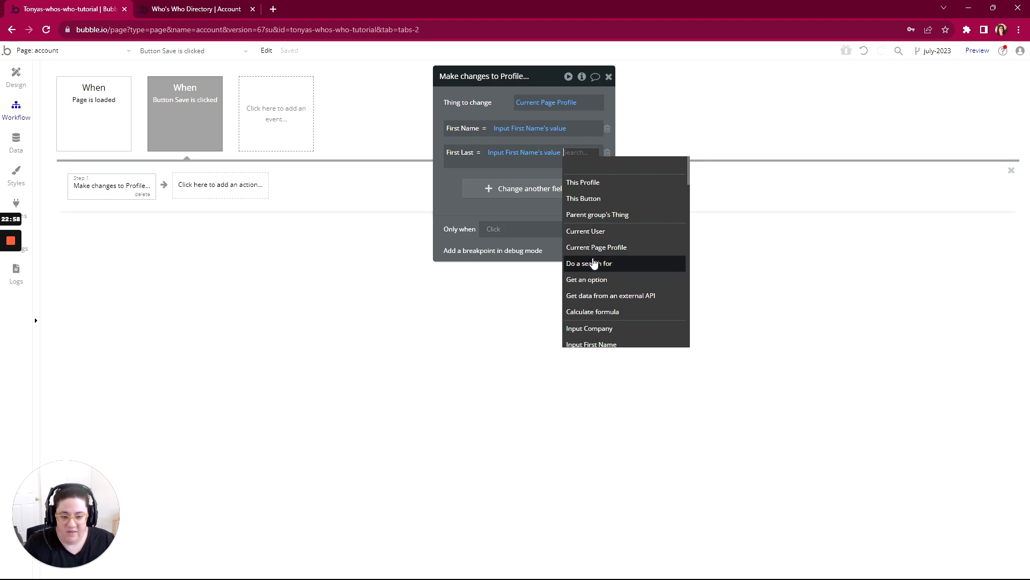
text(las)
click(582, 183)
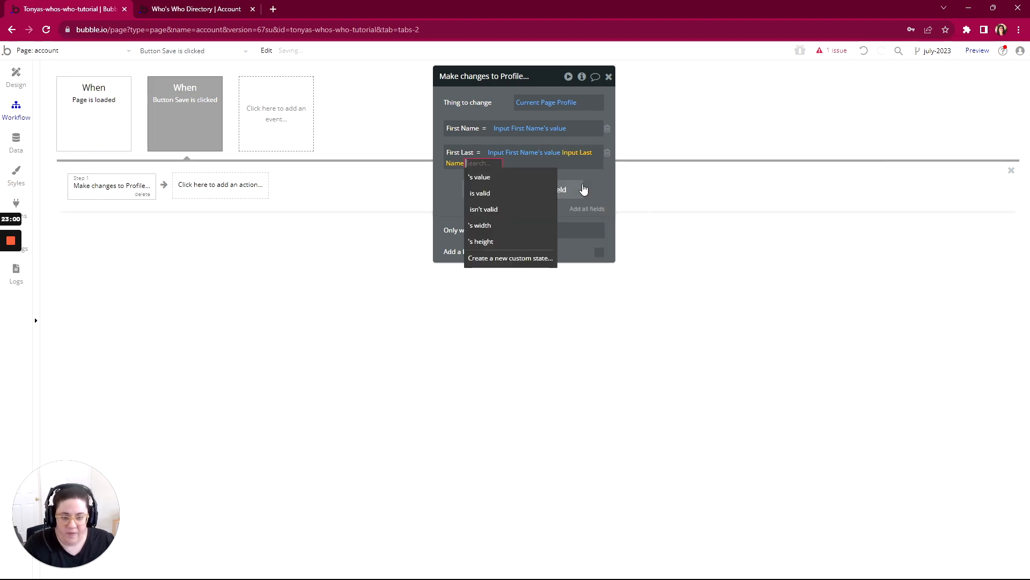
click(510, 178)
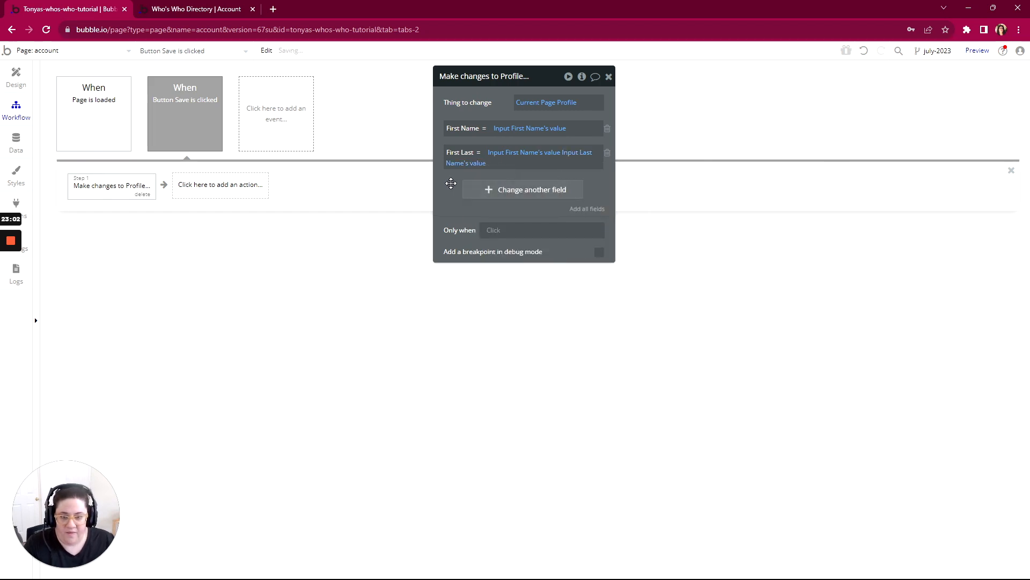
- Add the Last Name field to the profile changes and set it to Input Last Name's value
click(472, 194)
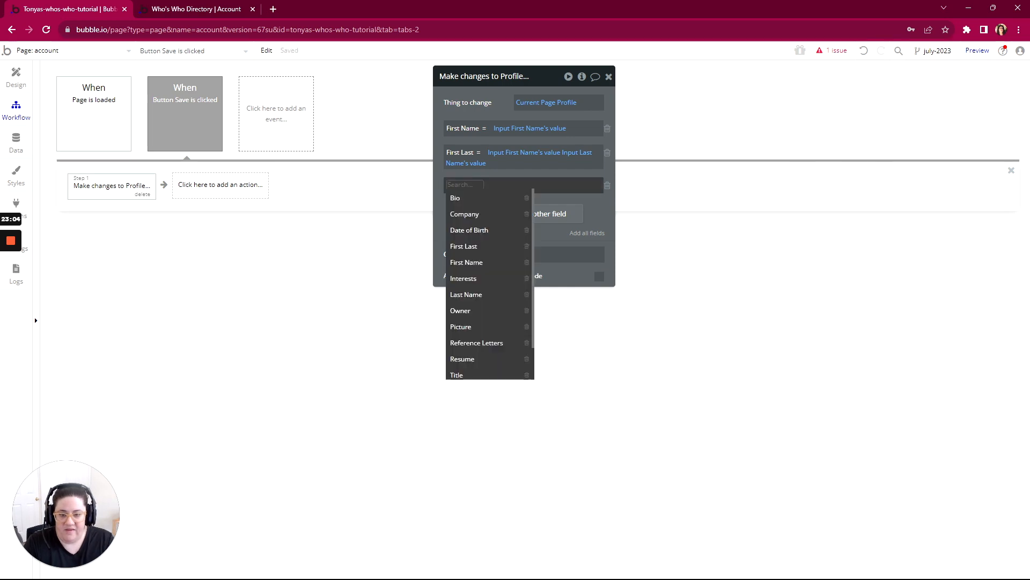
text(last)
click(467, 214)
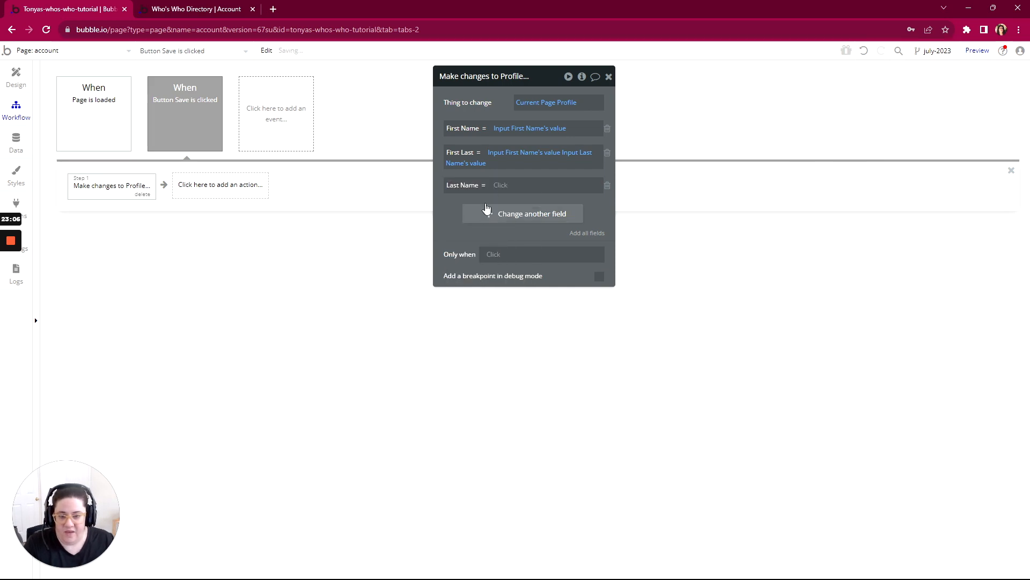
click(498, 186)
text(last)
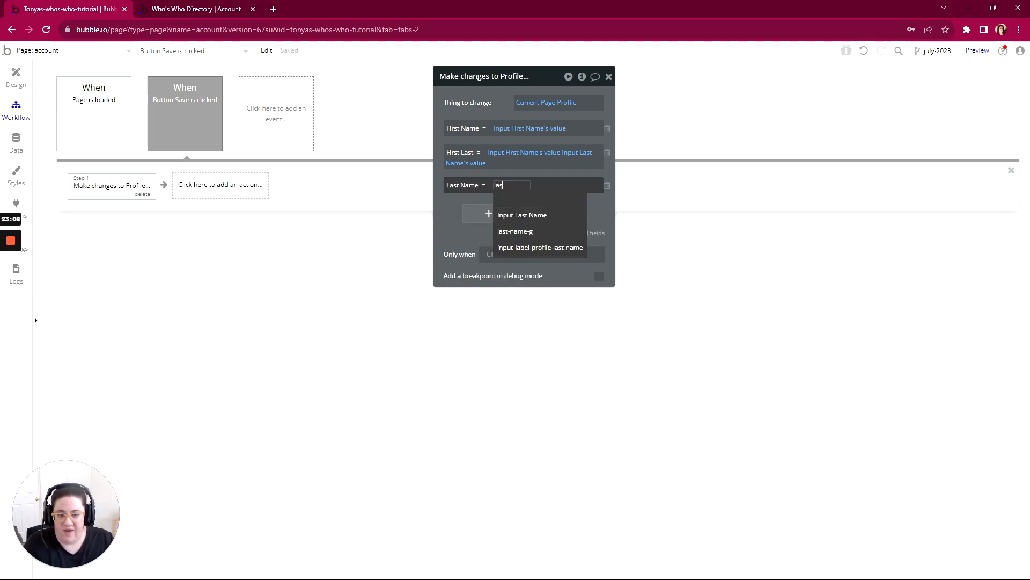
click(518, 214)
click(558, 200)
click(489, 238)
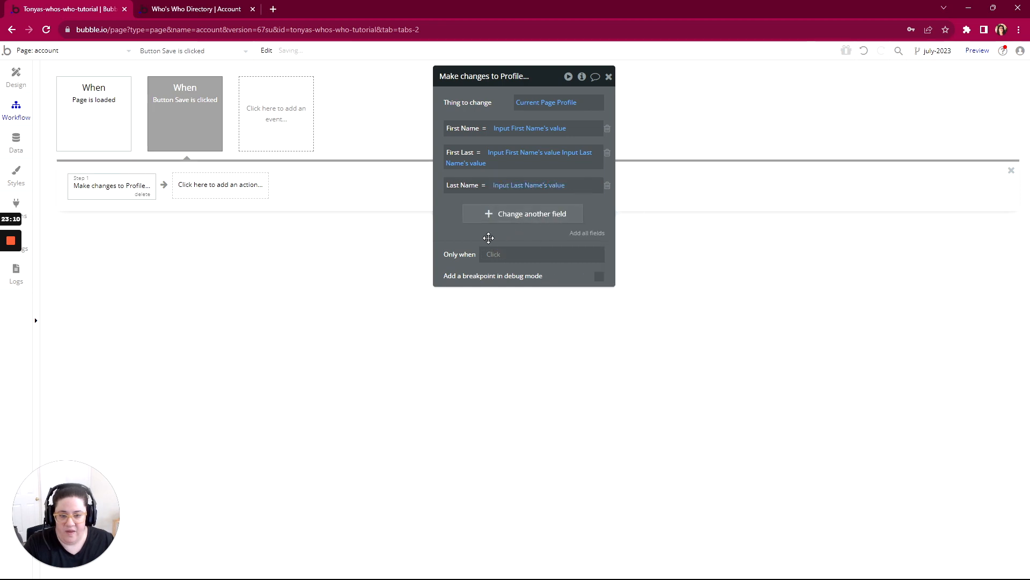
- Switch to the account page preview, reload it, re-enter the first name, change the last name, and save the profile
click(197, 6)
key(ctrl+r)
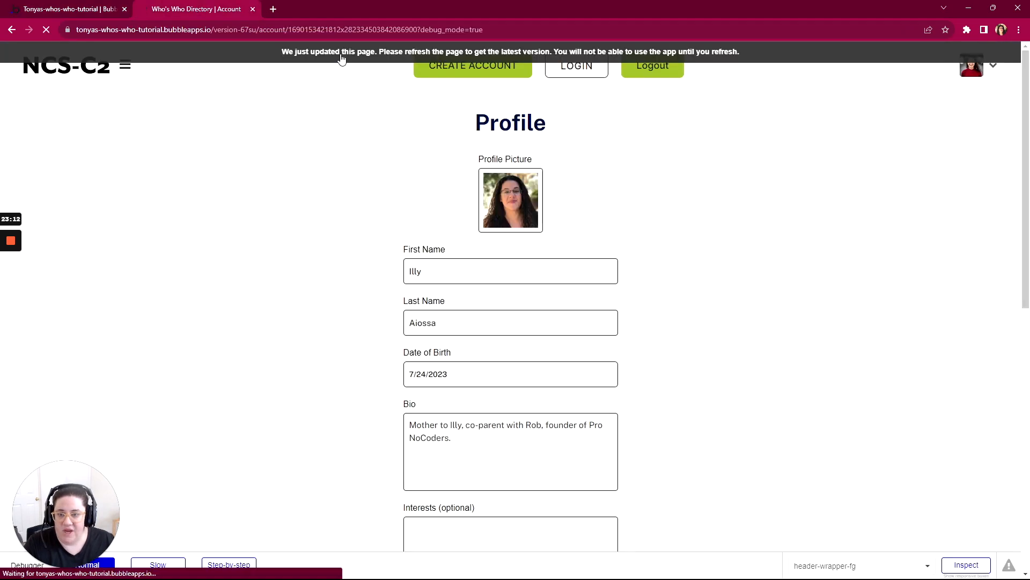
scroll(690, 328, down, 2)
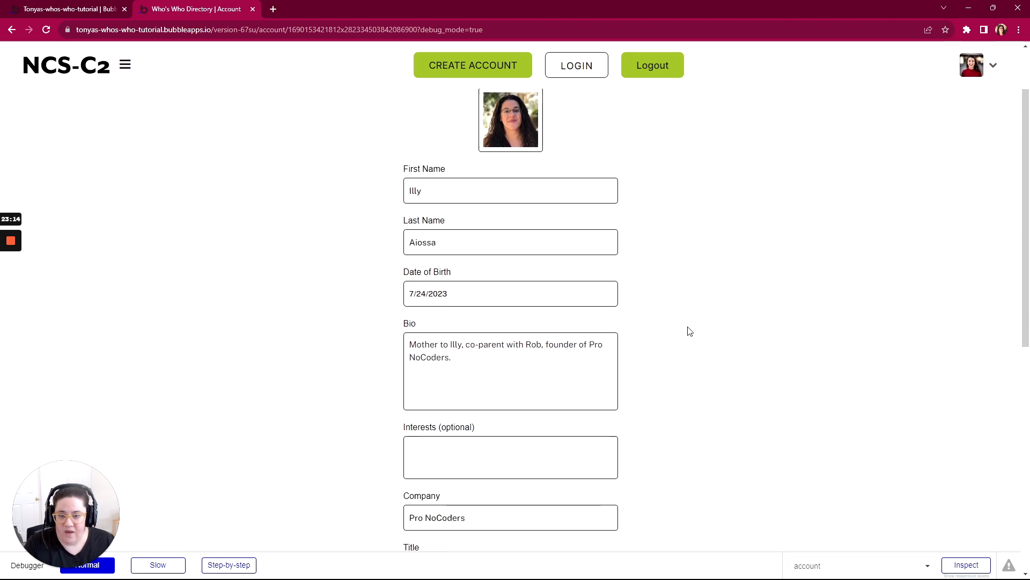
drag(449, 166, 381, 169)
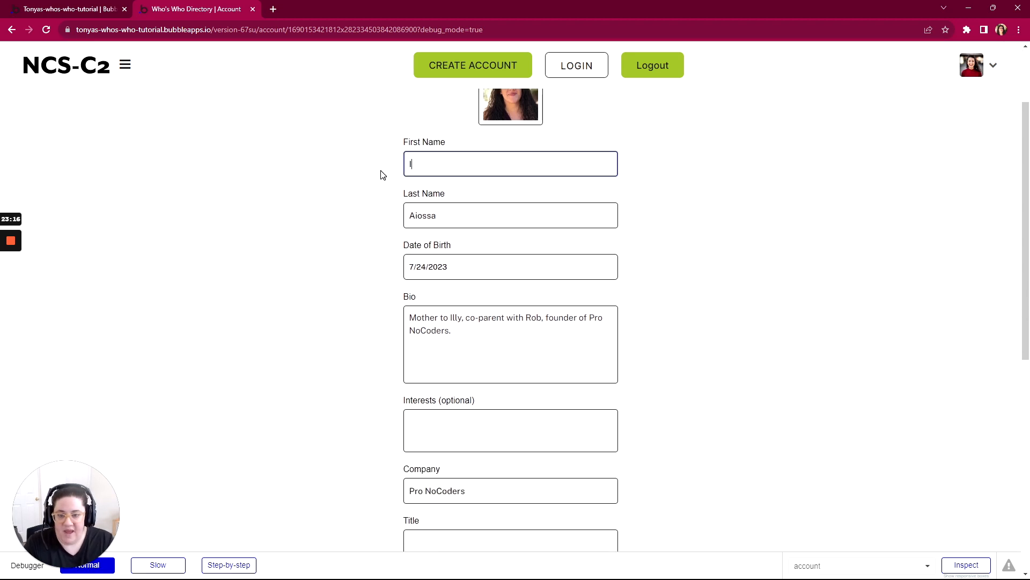
key(Tab)
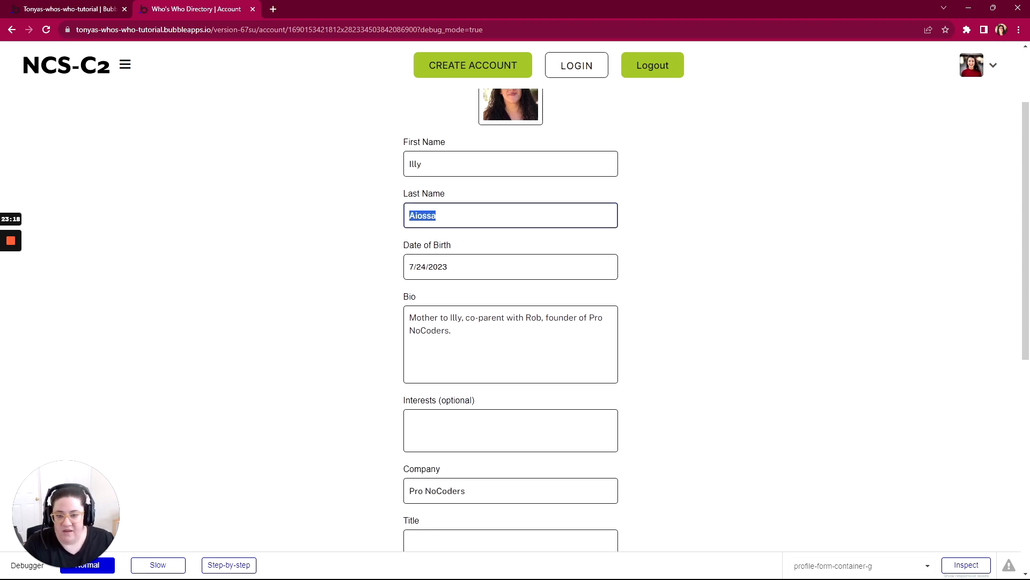
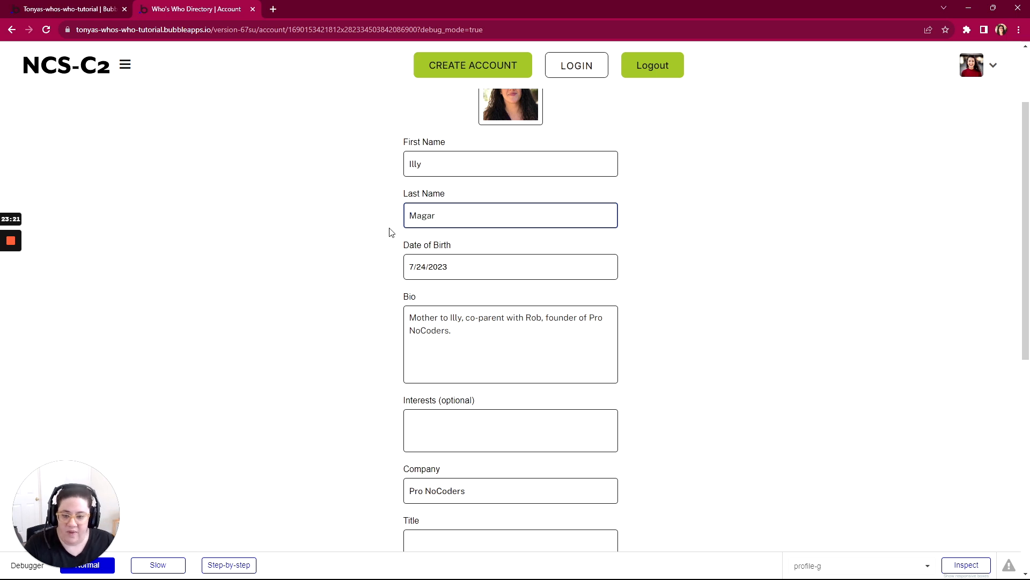
click(389, 232)
scroll(669, 354, down, 6)
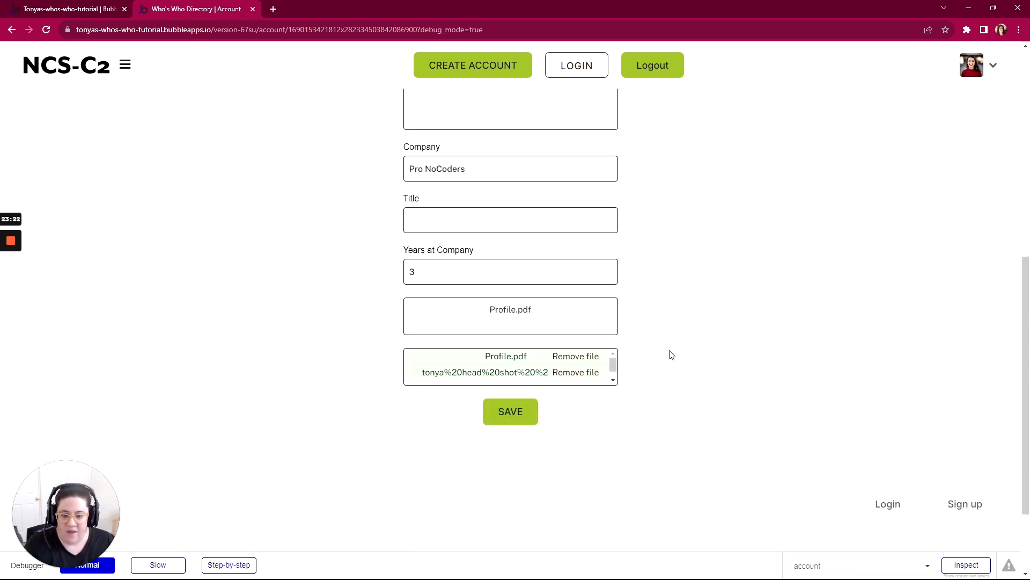
click(521, 416)
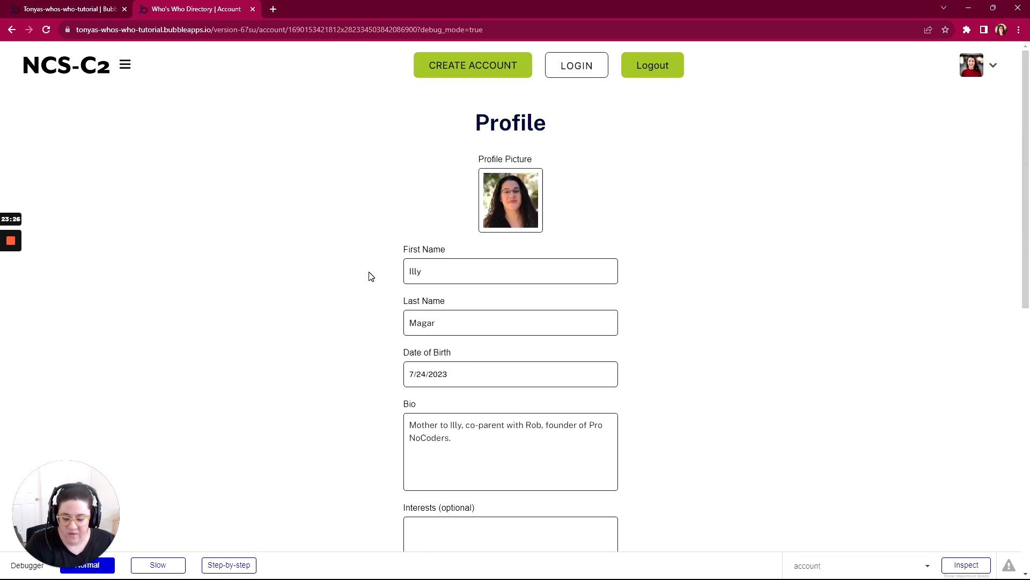
click(416, 262)
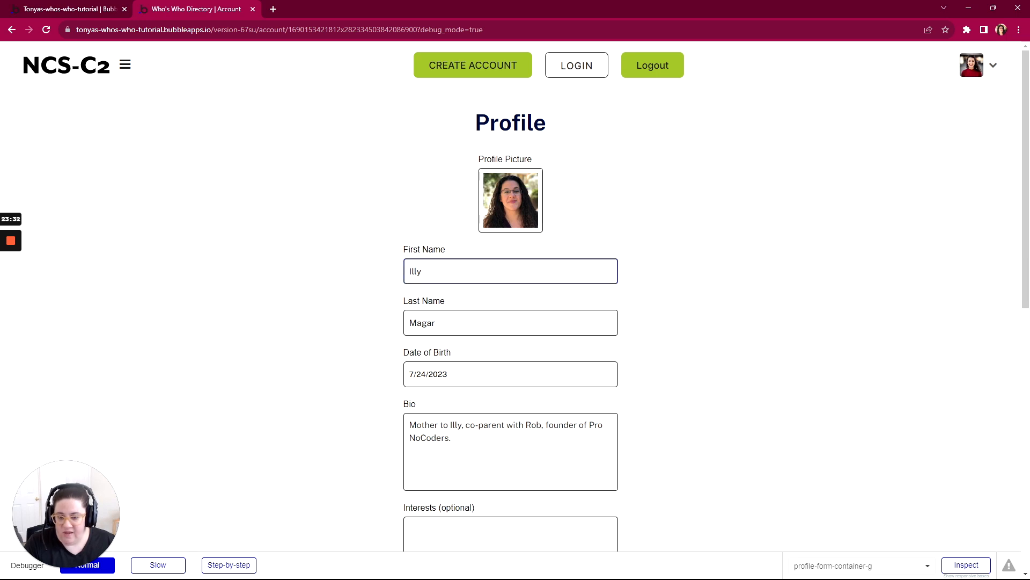
- Open the profile's database entry in the Bubble editor and check its First Last and First Name values, leaving it unedited
click(103, 14)
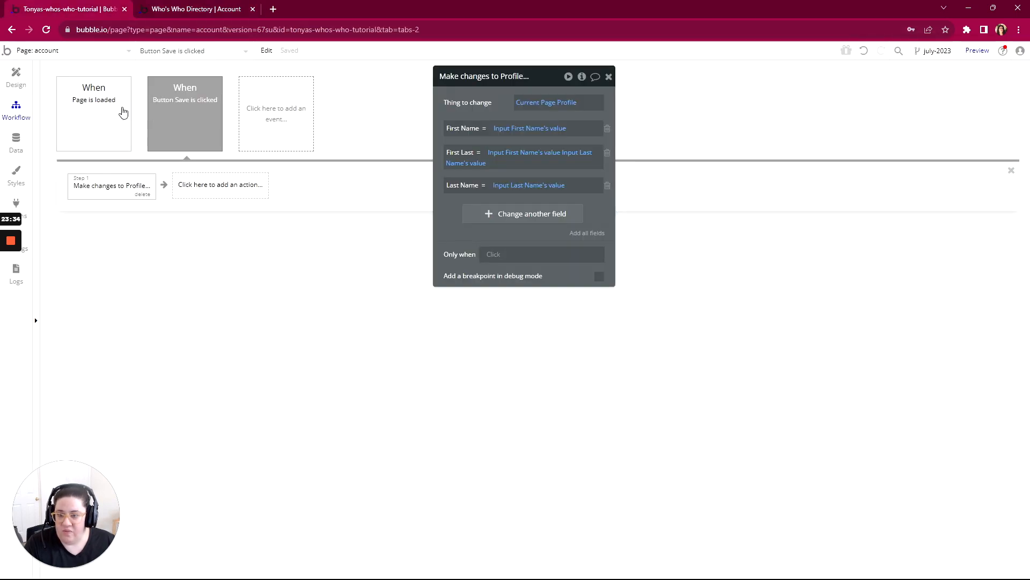
click(28, 143)
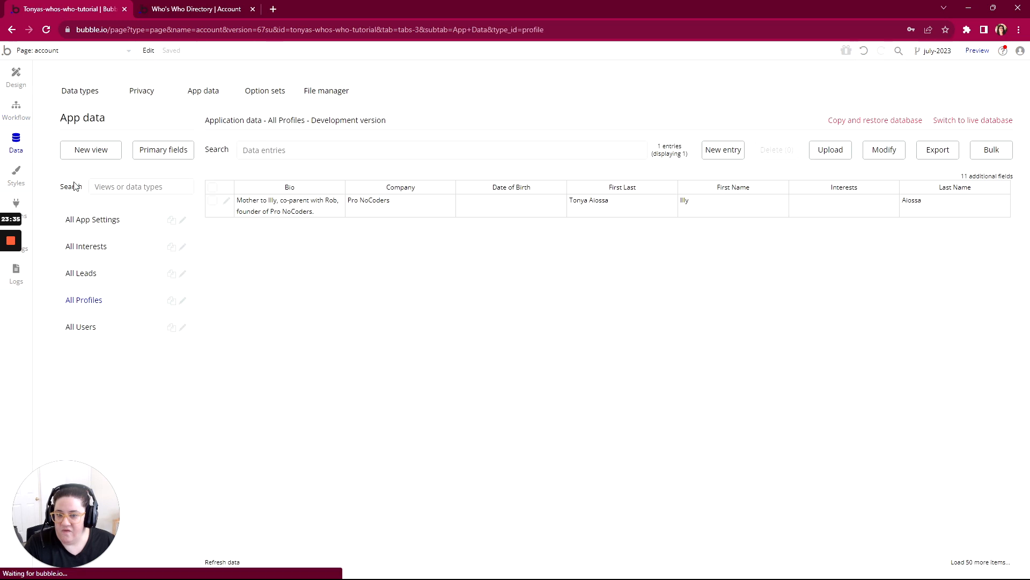
click(225, 202)
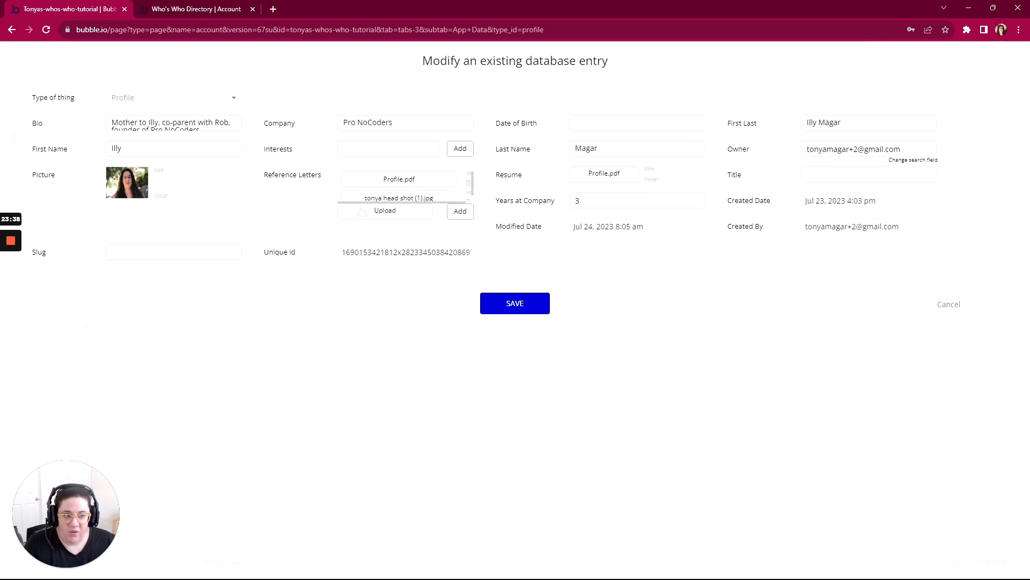
drag(844, 122, 795, 123)
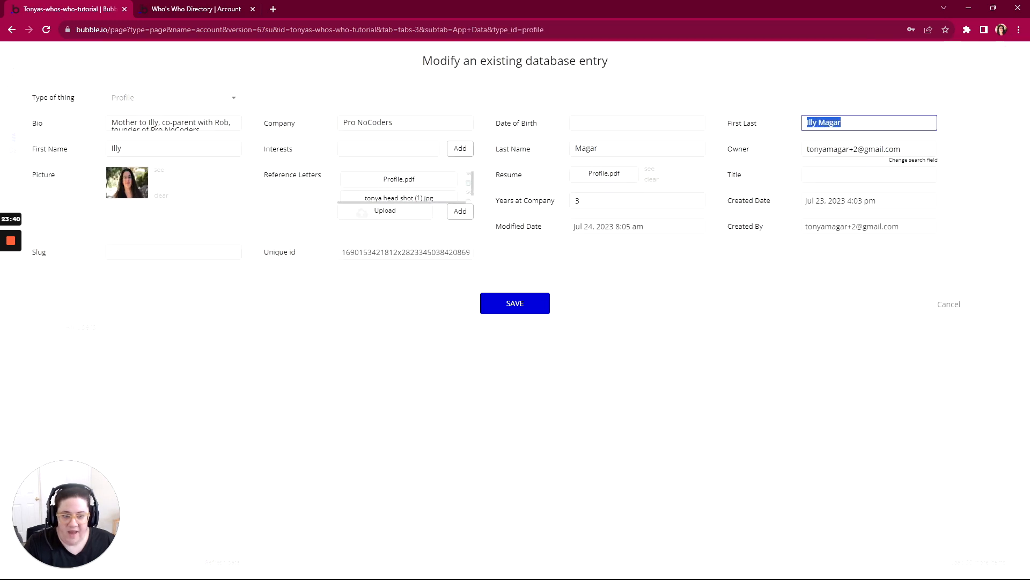
key(shift+Tab)
key(shift+Tab)
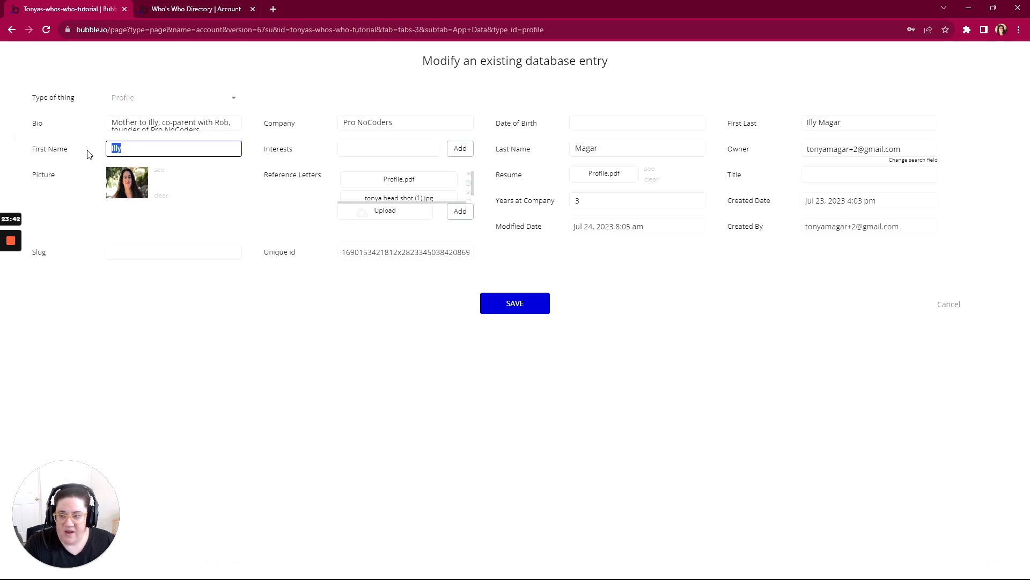
click(947, 306)
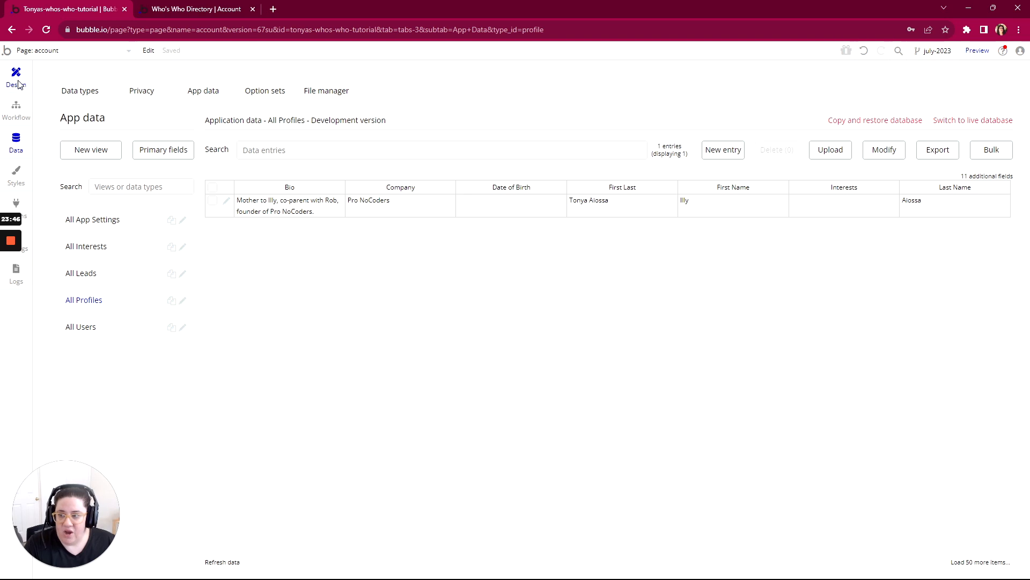
- Review the account page's profile form in the design view, from the picture uploader down to the Save button
click(18, 84)
scroll(460, 257, up, 4)
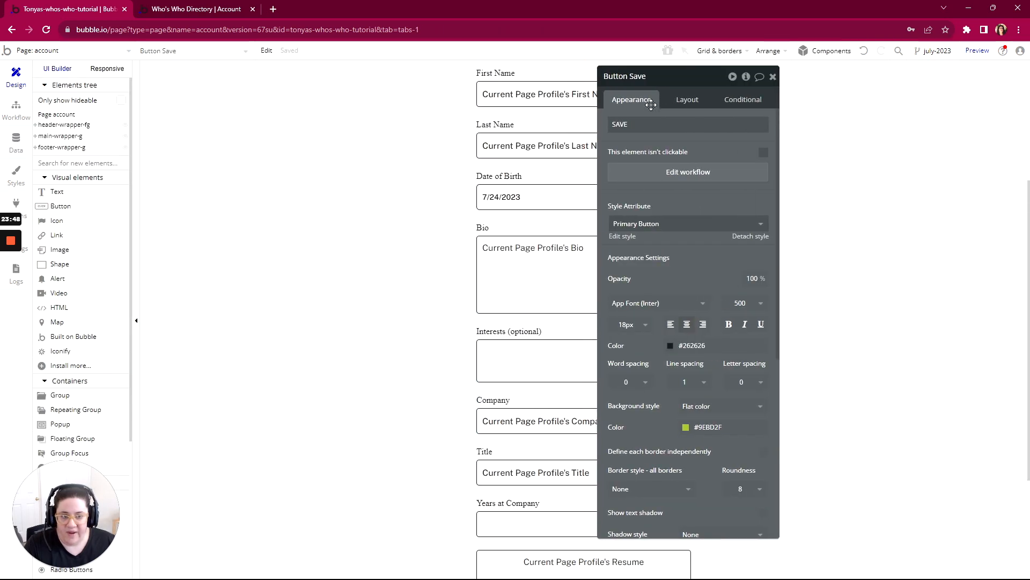
drag(670, 86, 911, 91)
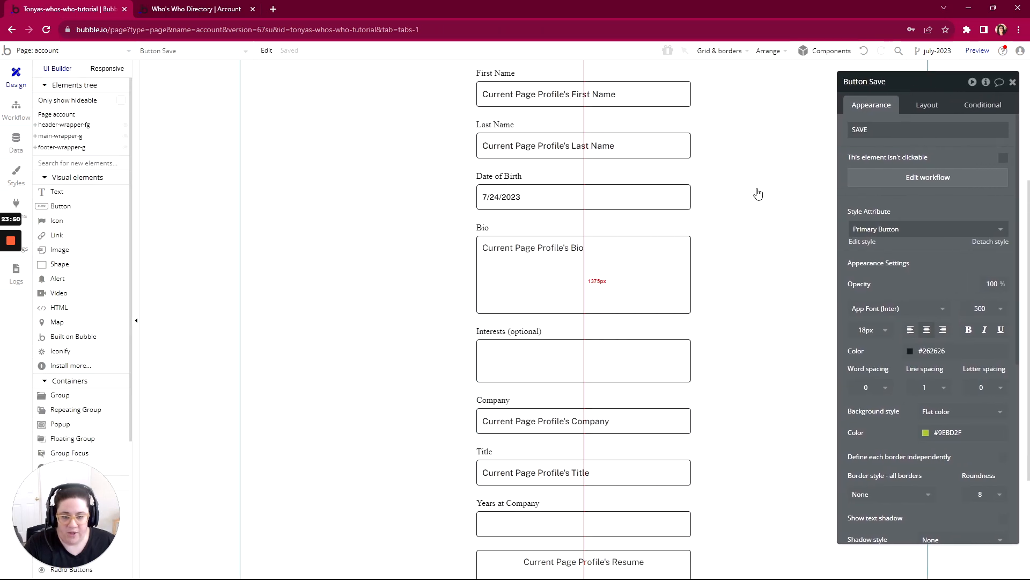
scroll(758, 197, up, 2)
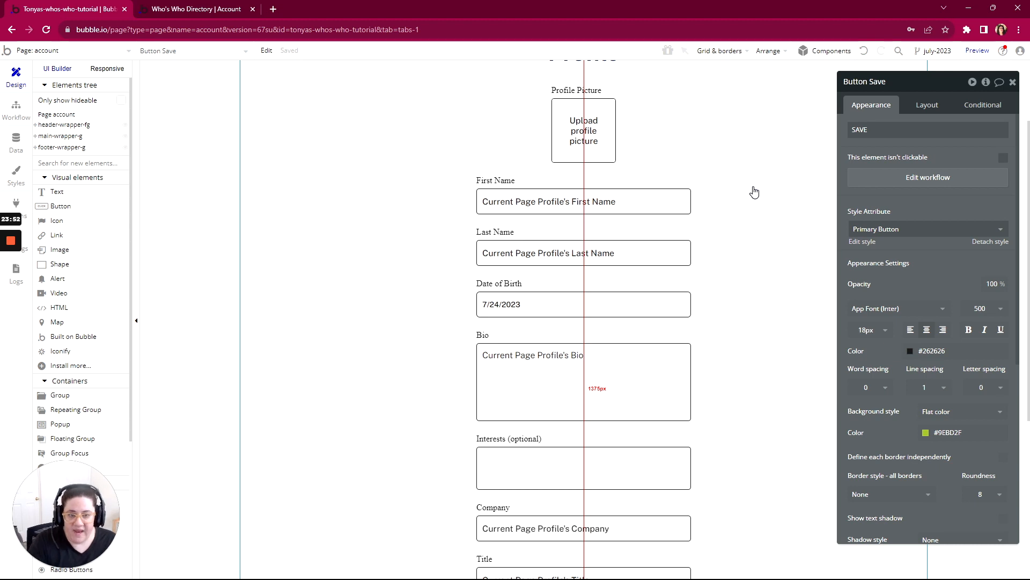
scroll(753, 193, down, 5)
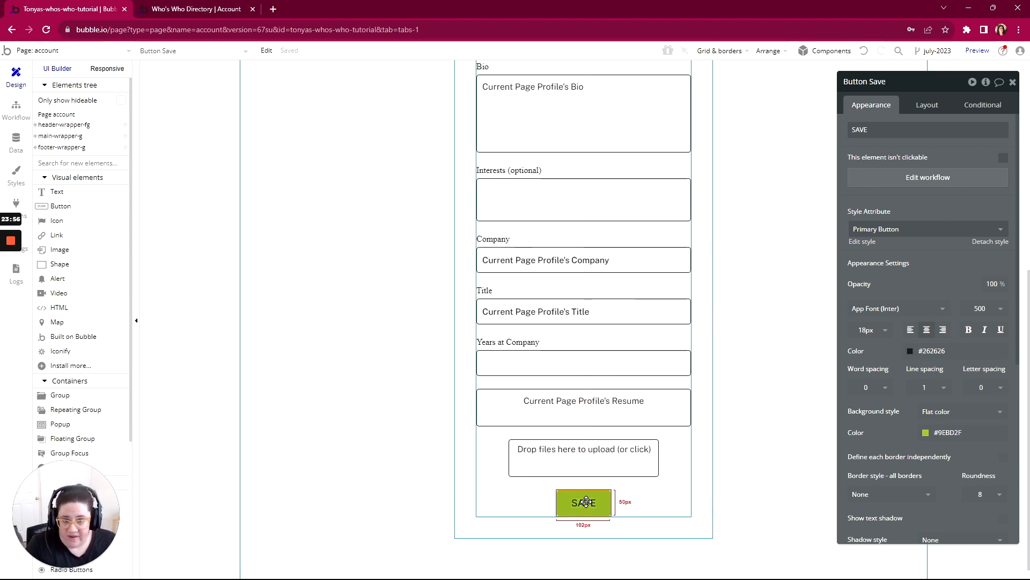
scroll(638, 413, up, 5)
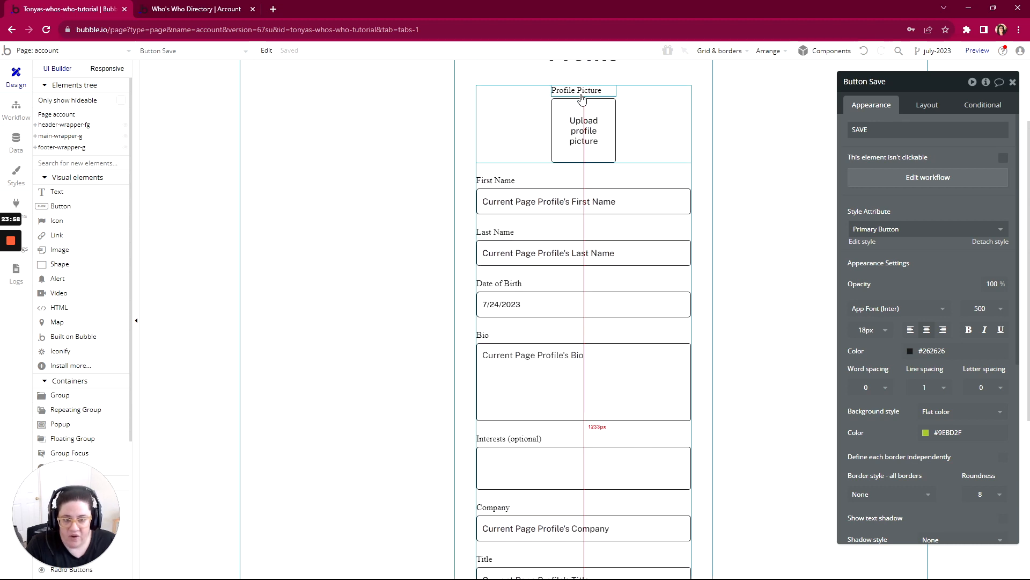
scroll(588, 361, down, 5)
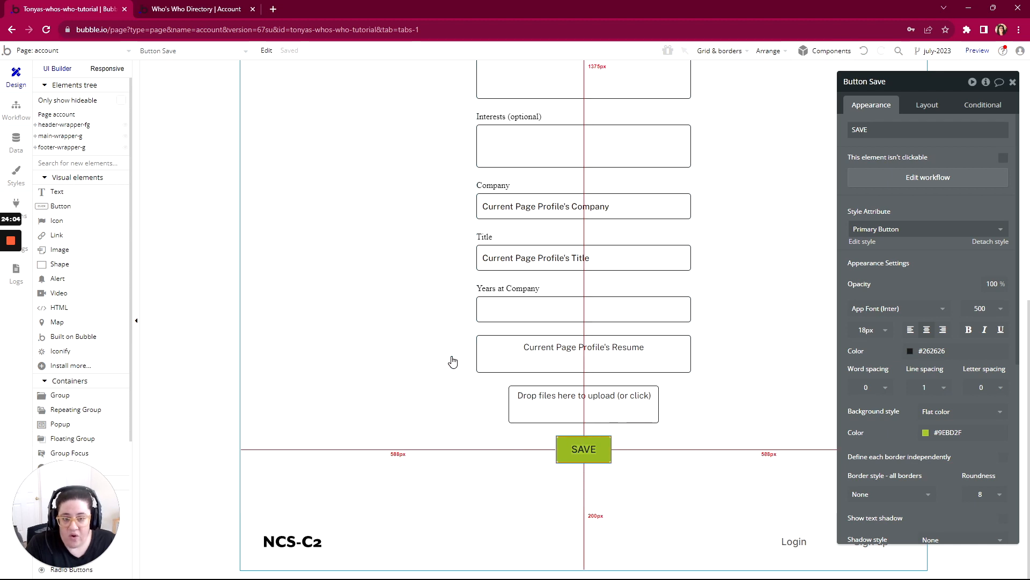
scroll(452, 361, up, 5)
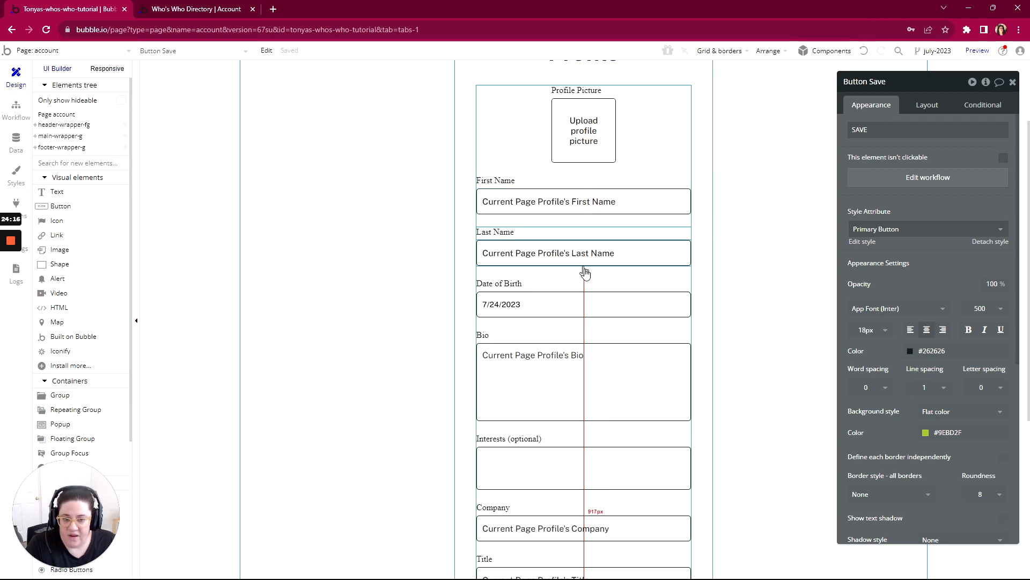
scroll(597, 285, down, 1)
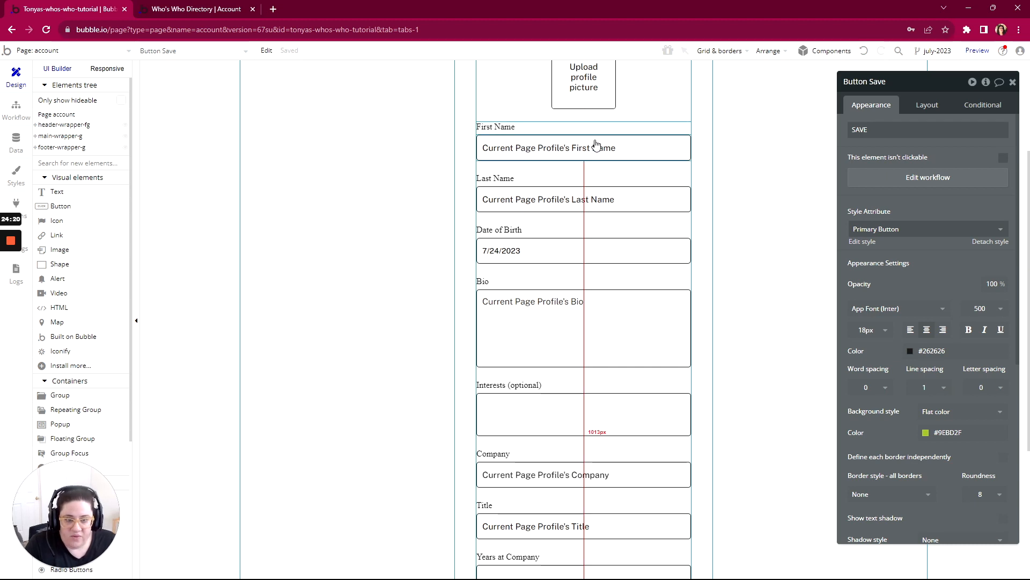
- Inspect the First Name input's initial content and the account page's type of content
click(547, 147)
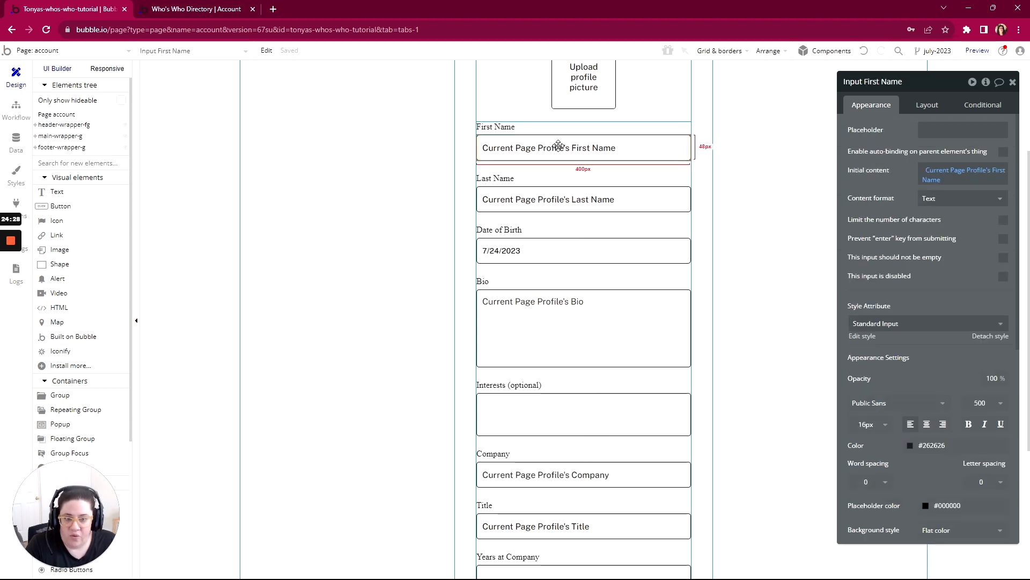
click(194, 131)
drag(932, 82, 417, 75)
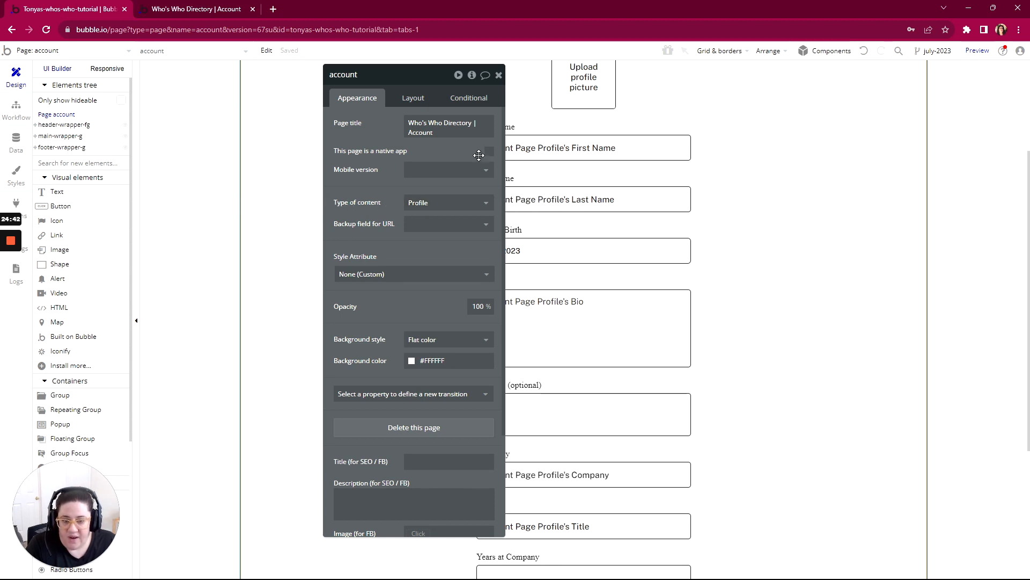
drag(478, 155, 958, 152)
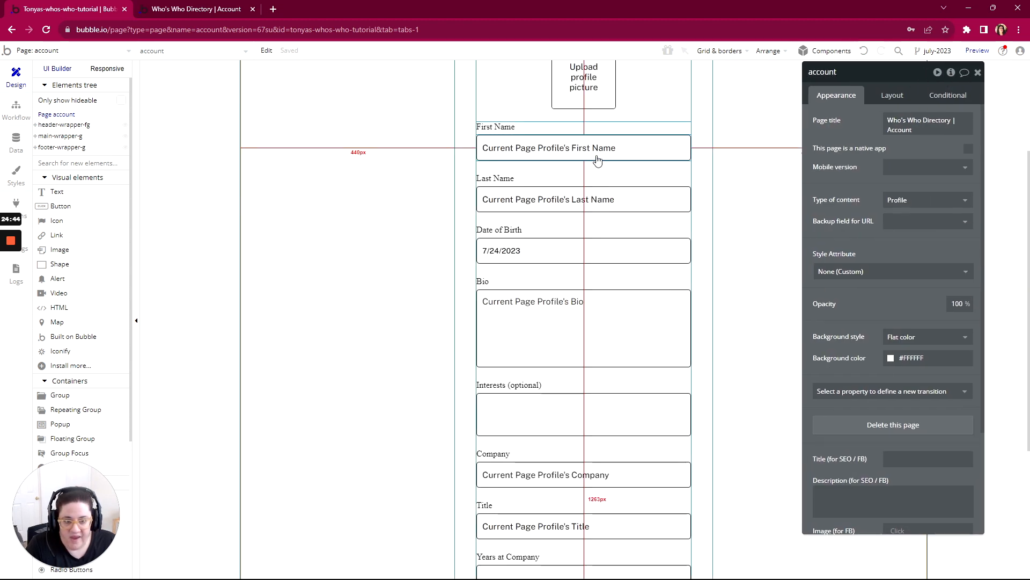
- Set the type of content of the First Name input's parent group to Profile and its data source to Current Page Profile
click(583, 152)
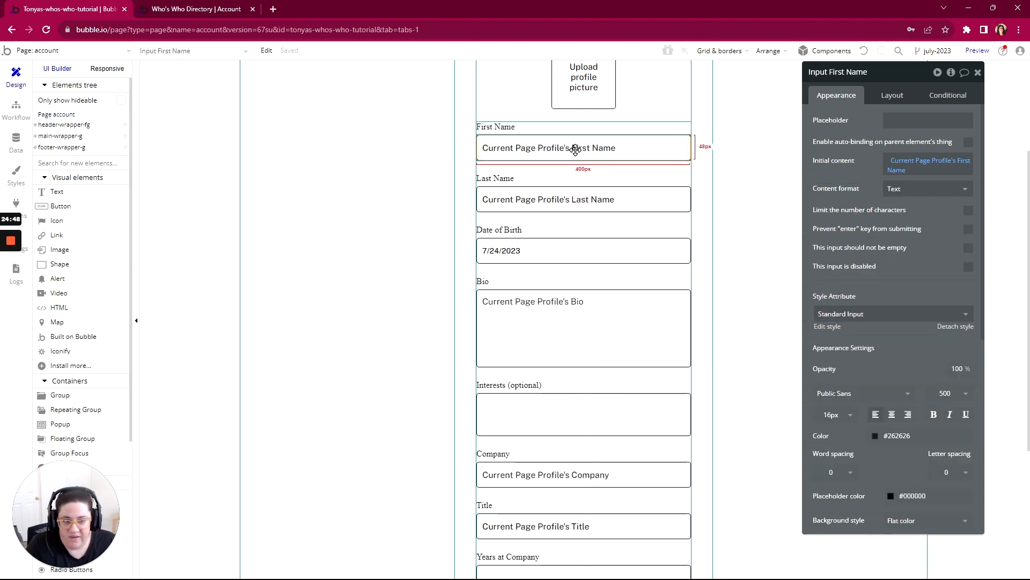
right_click(531, 148)
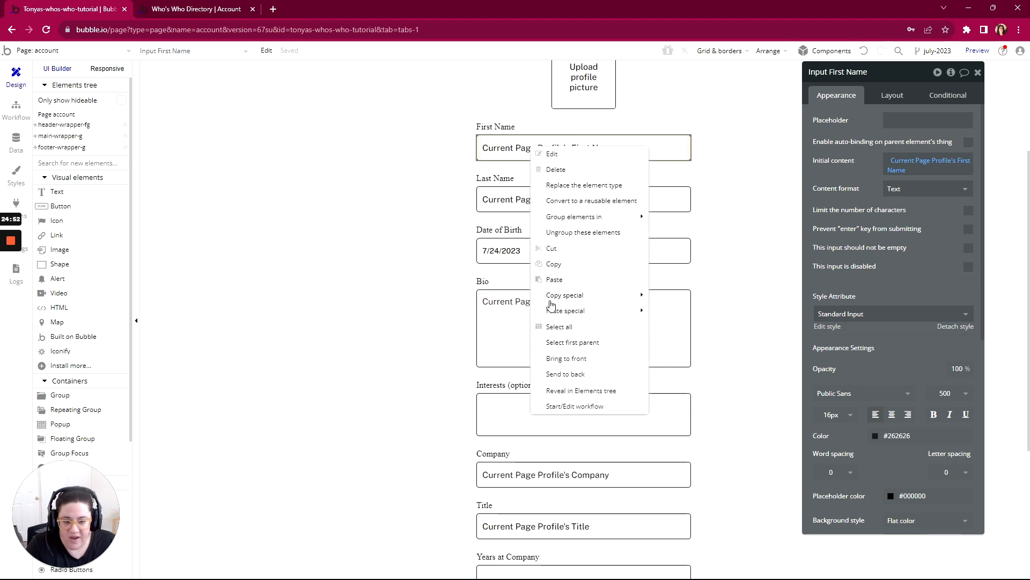
click(554, 343)
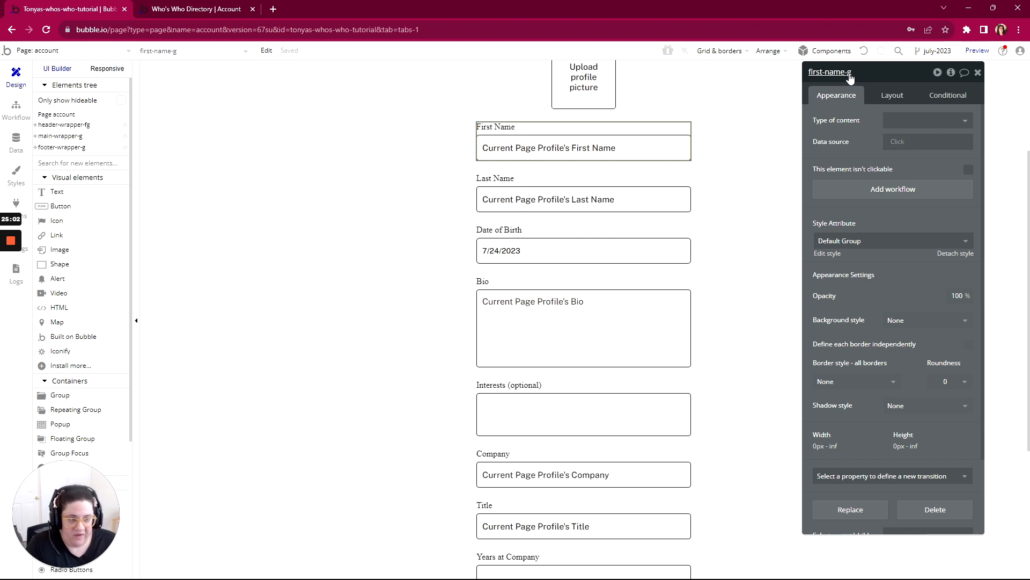
mouse_move(11, 241)
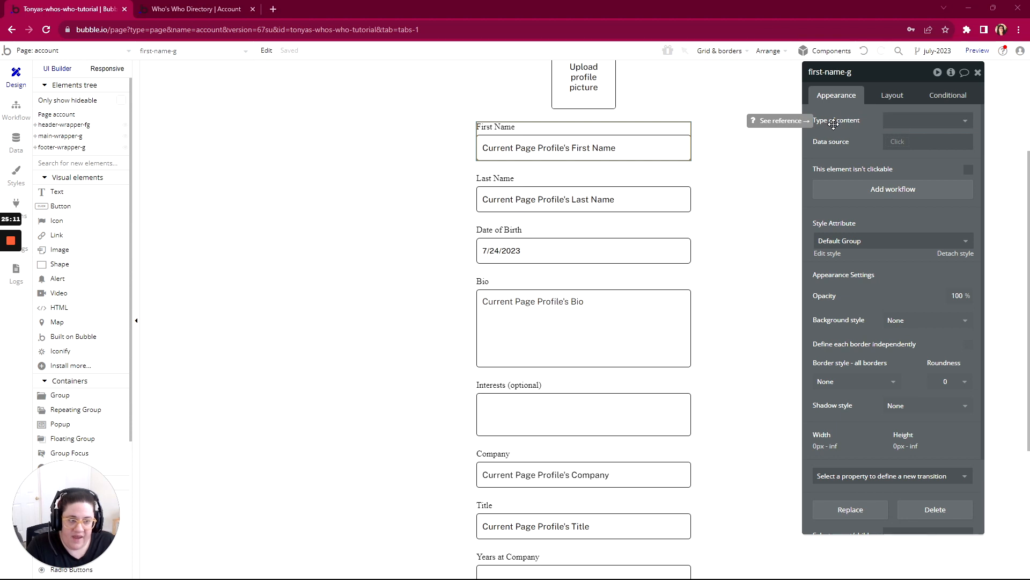
click(912, 126)
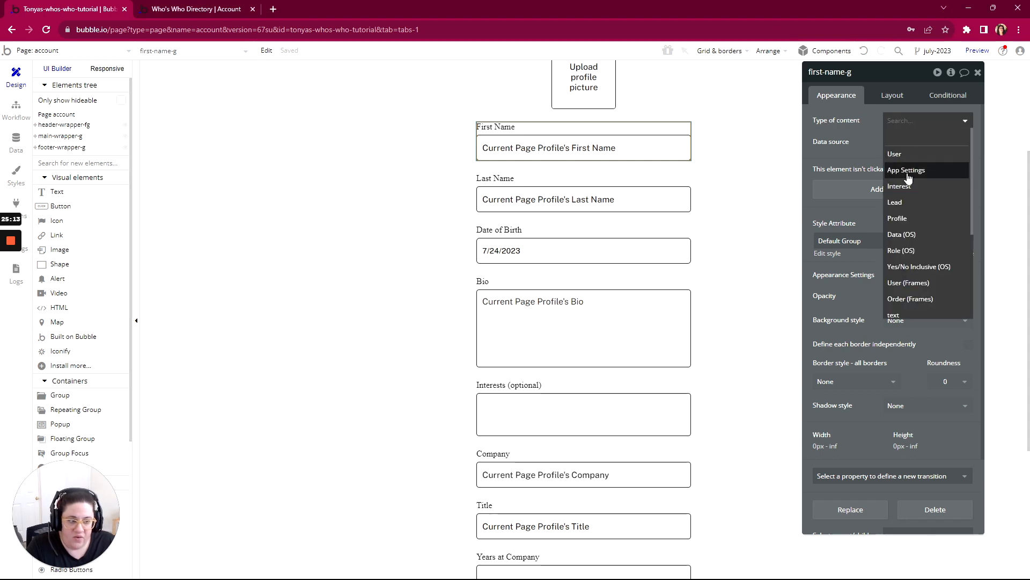
click(904, 219)
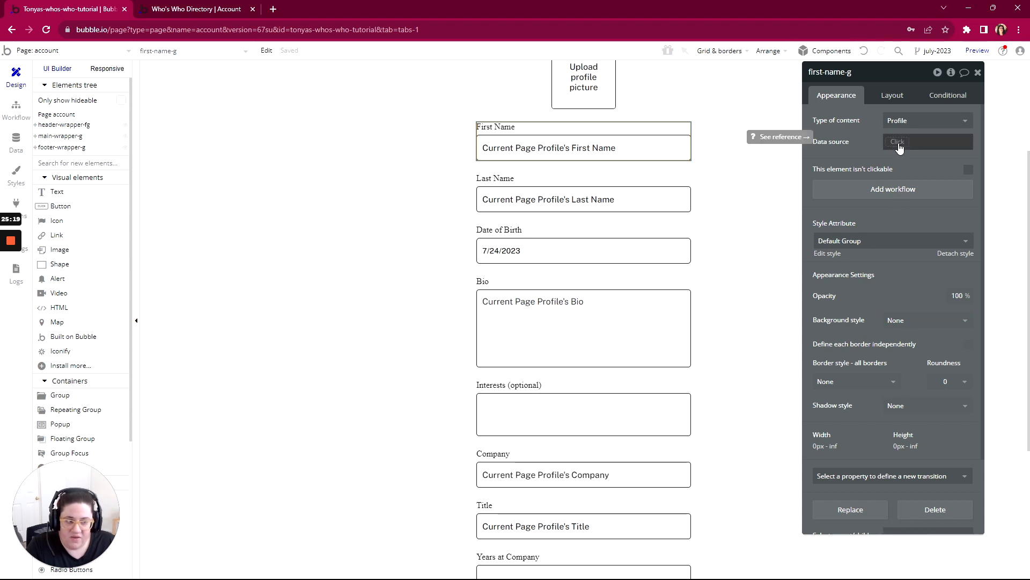
click(899, 145)
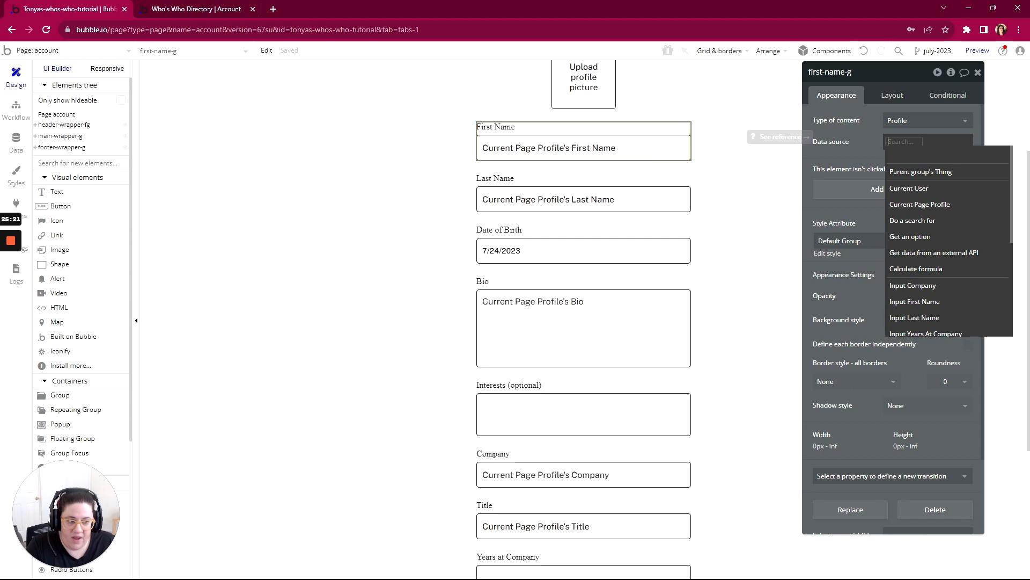
click(899, 206)
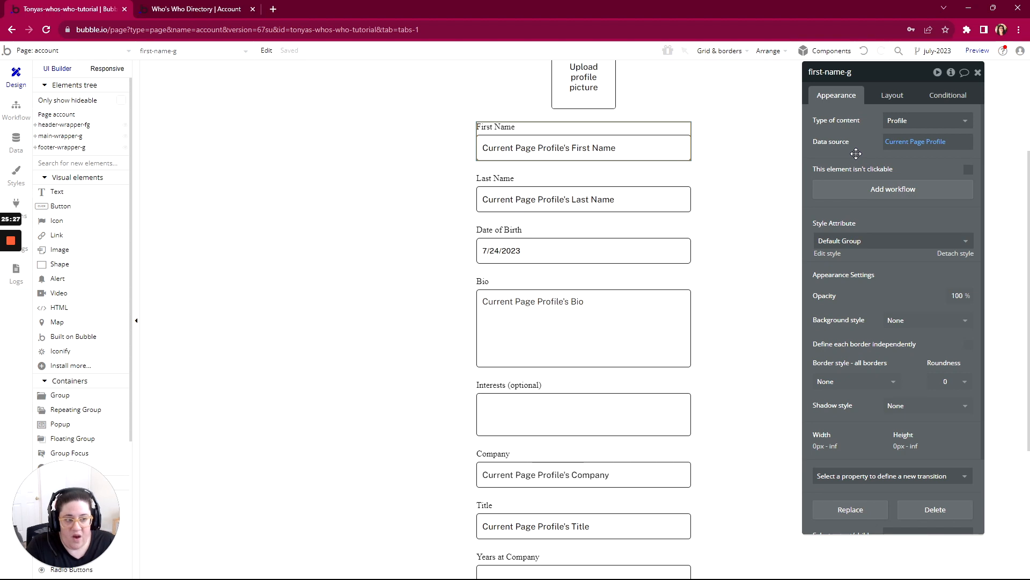
click(912, 142)
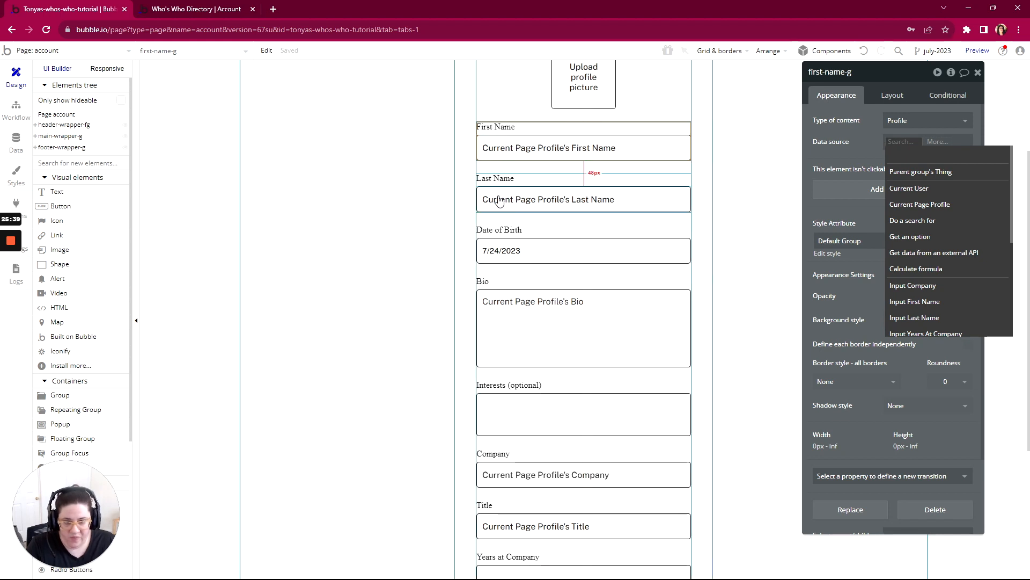
click(914, 209)
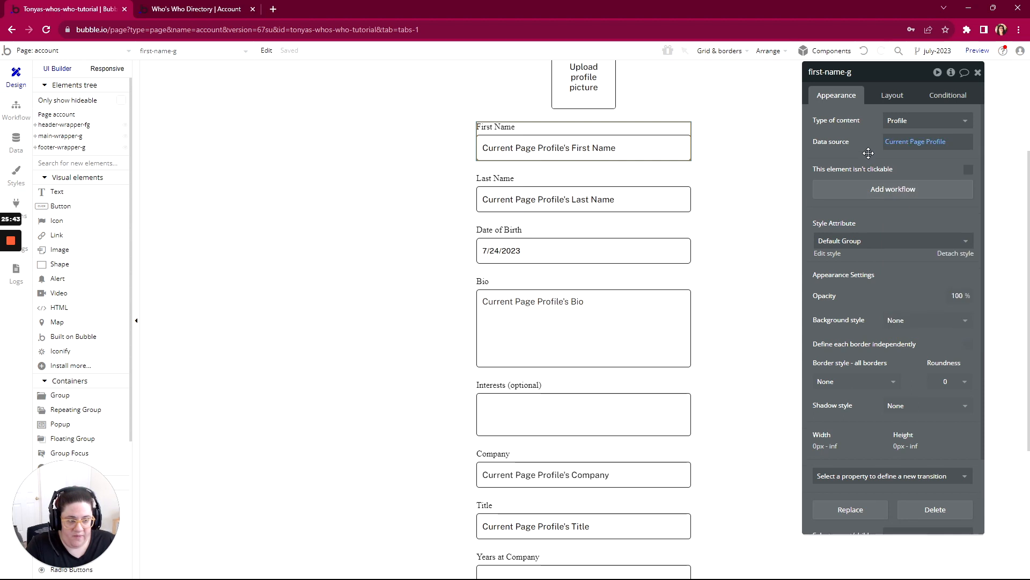
- Enable auto-binding on the parent element's thing for Input First Name, with First Name as the field to modify
click(541, 153)
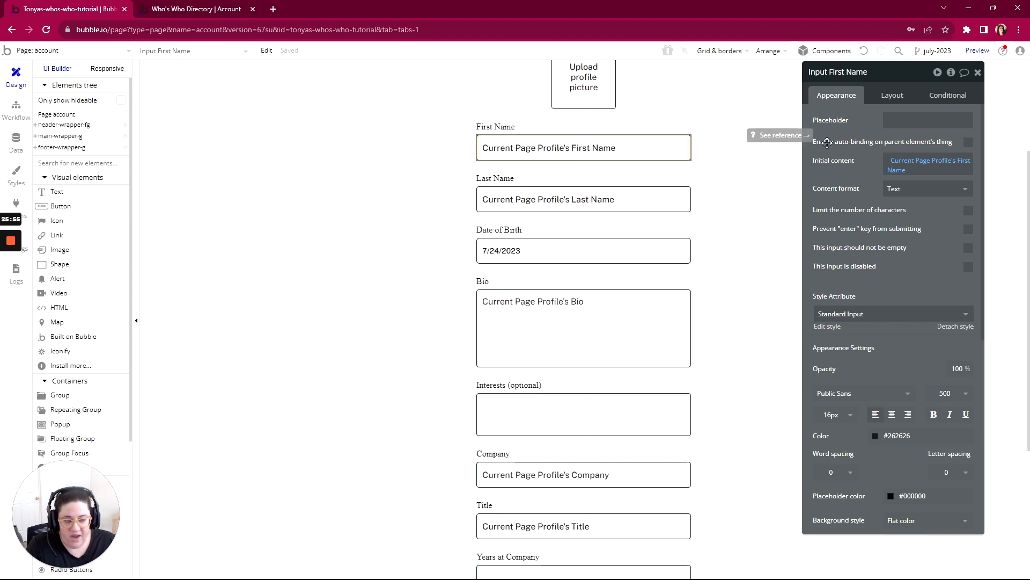
click(969, 143)
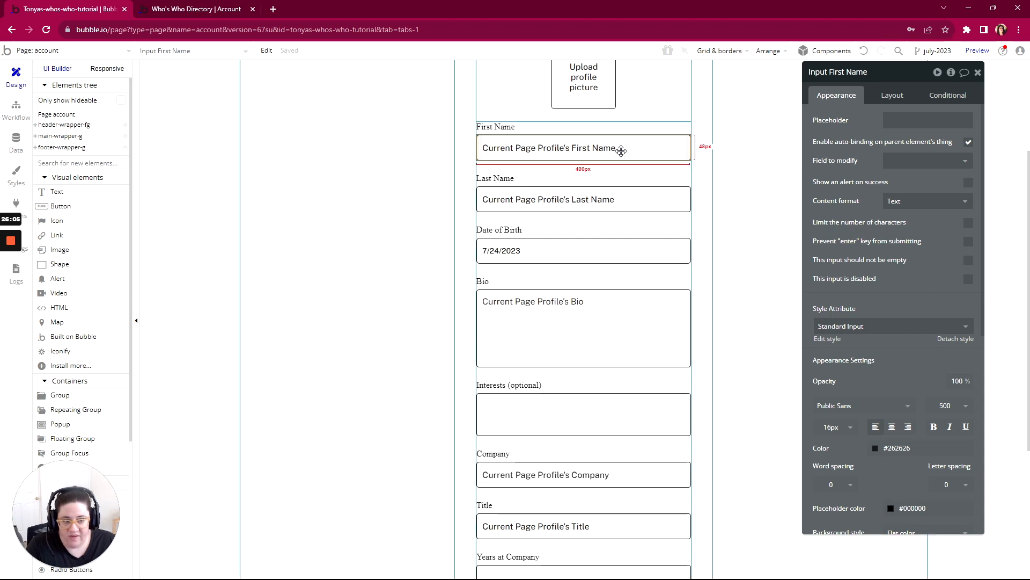
click(926, 161)
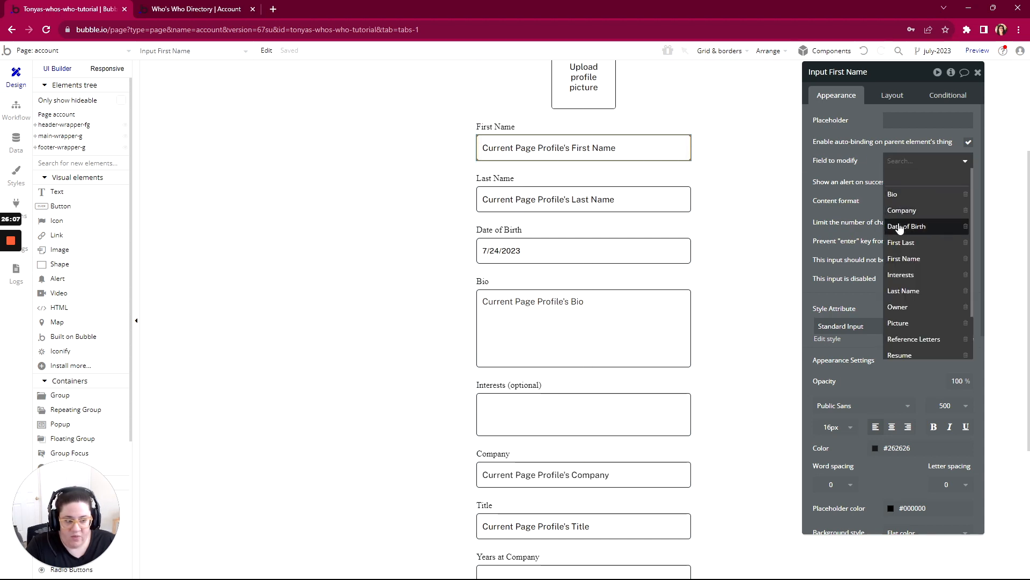
click(900, 260)
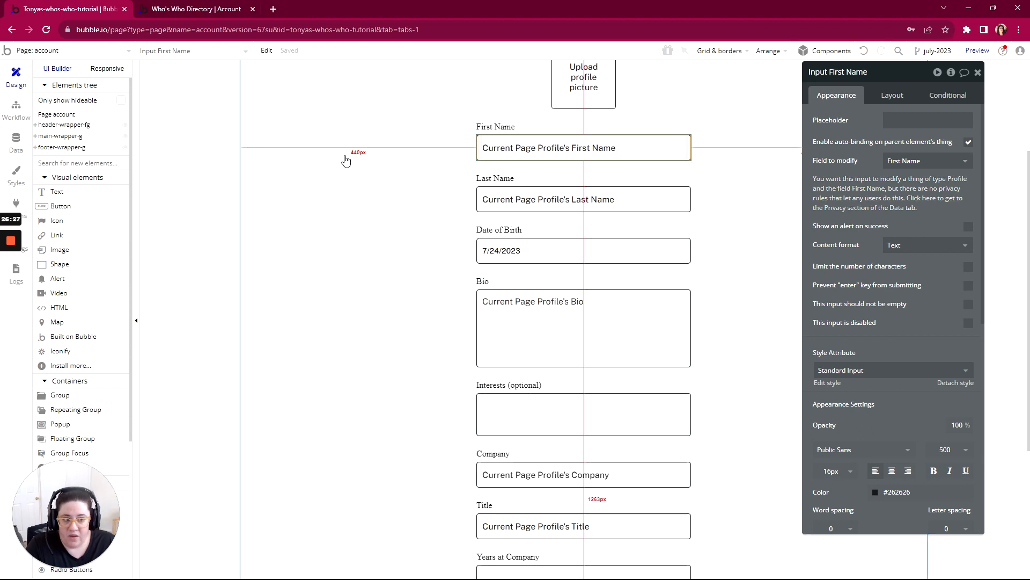
- Open the Profile data type's privacy rules and allow auto-binding in the Owner rule
click(16, 141)
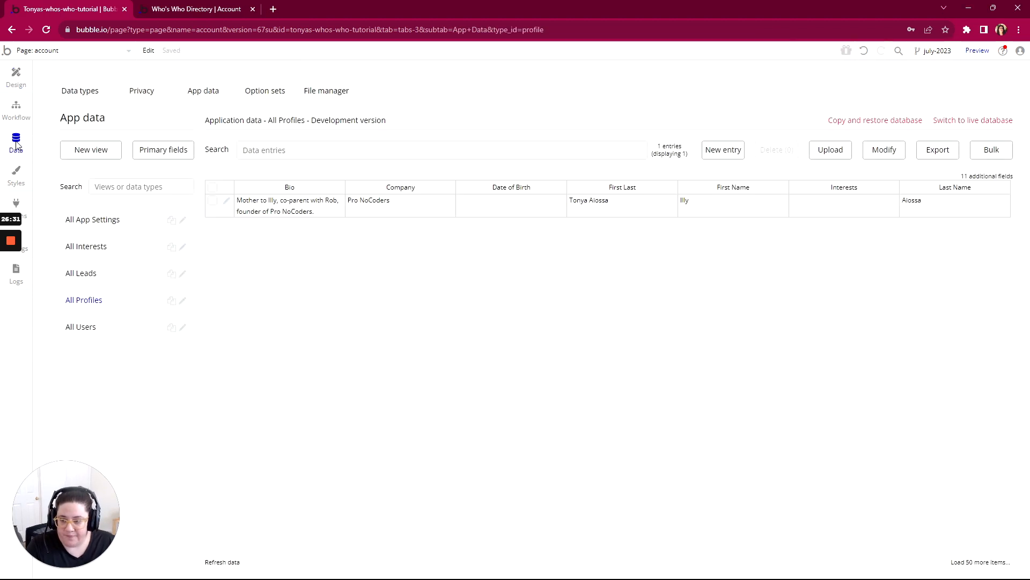
click(144, 97)
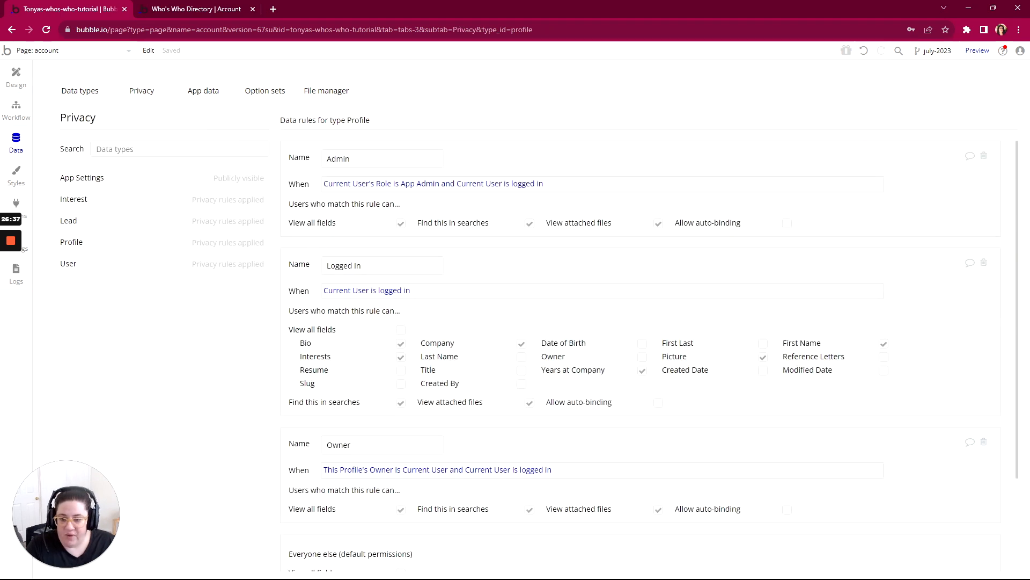
scroll(650, 354, down, 2)
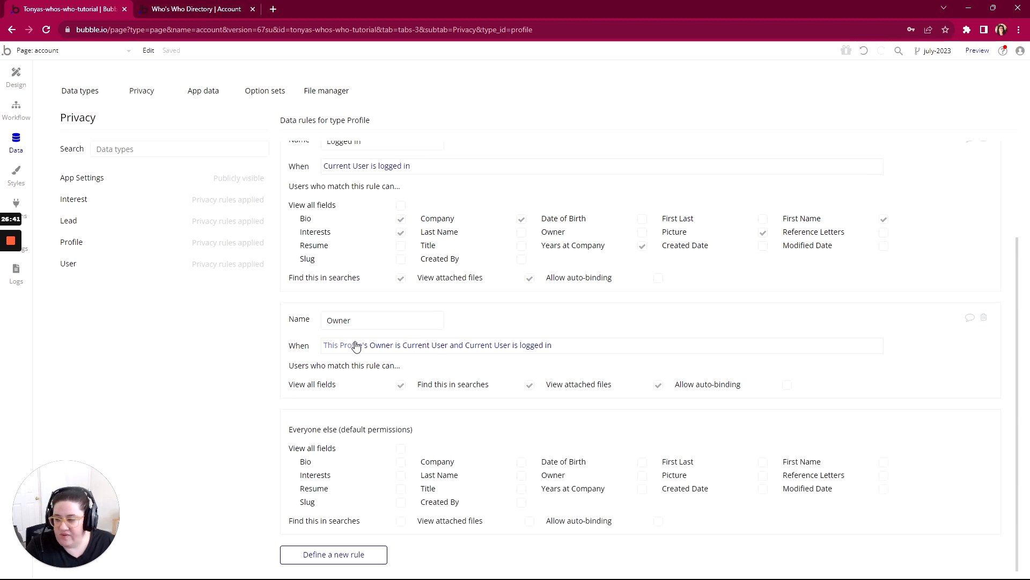
scroll(360, 345, up, 2)
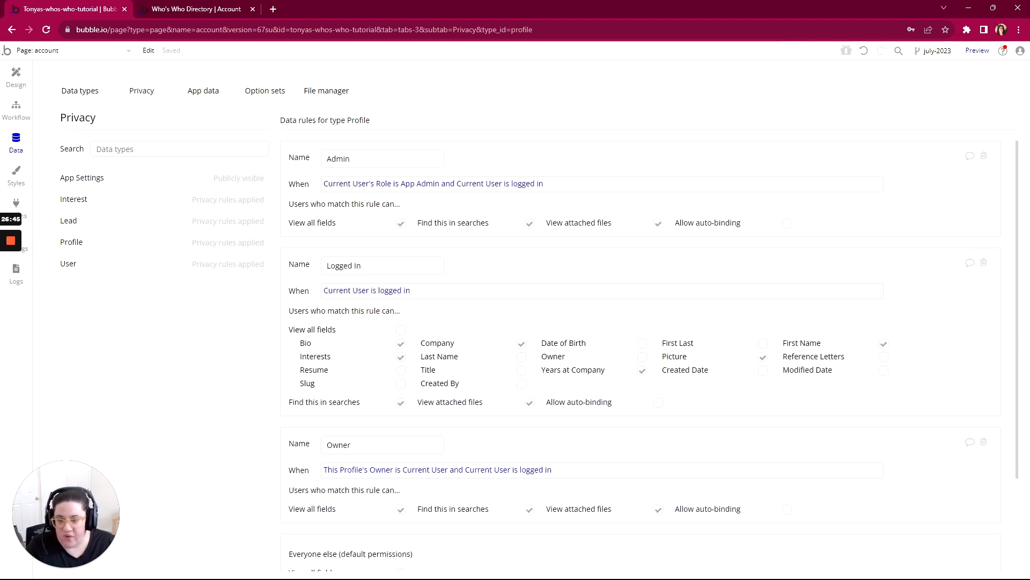
scroll(360, 246, down, 2)
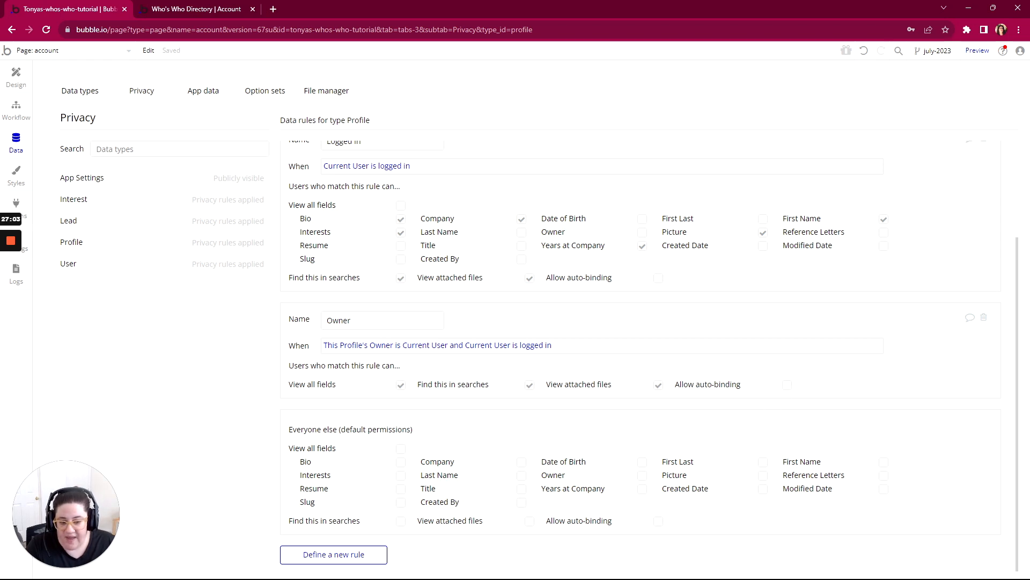
click(787, 385)
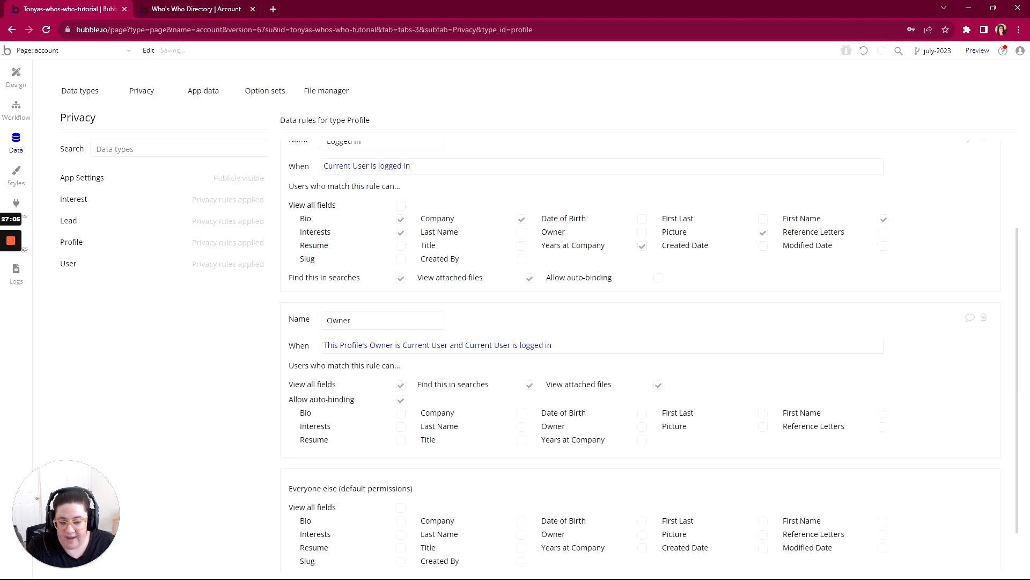
- Permit auto-binding in the Owner rule for every Profile field except Owner and Reference Letters
scroll(662, 405, down, 1)
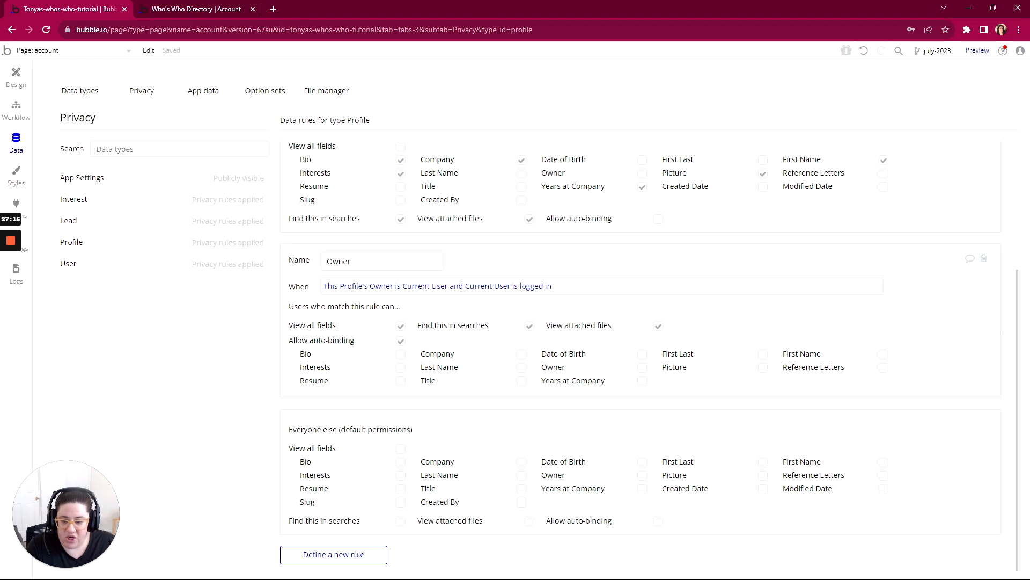
click(401, 355)
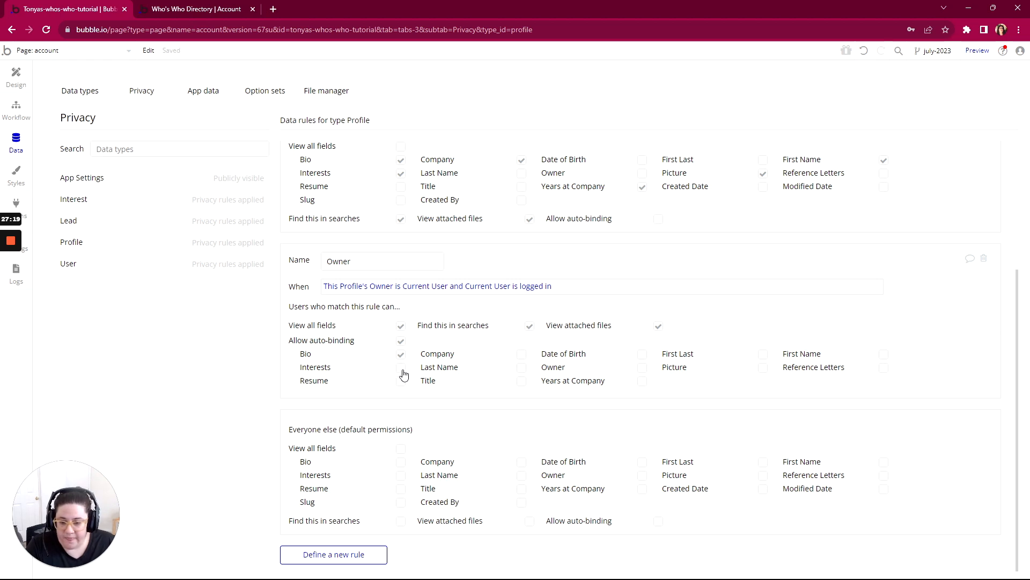
click(402, 368)
click(401, 382)
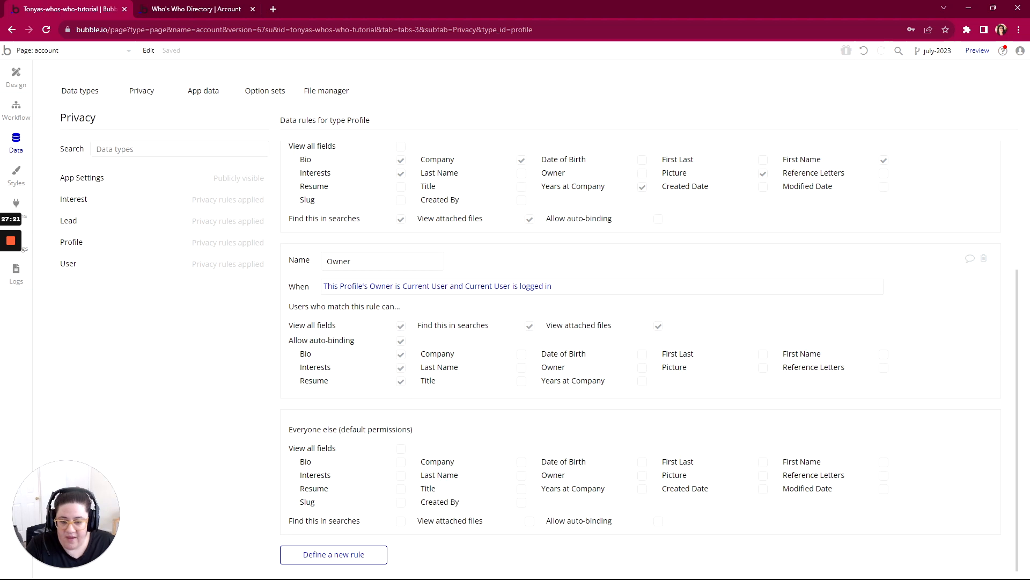
click(522, 354)
click(521, 368)
click(522, 383)
click(643, 355)
click(642, 381)
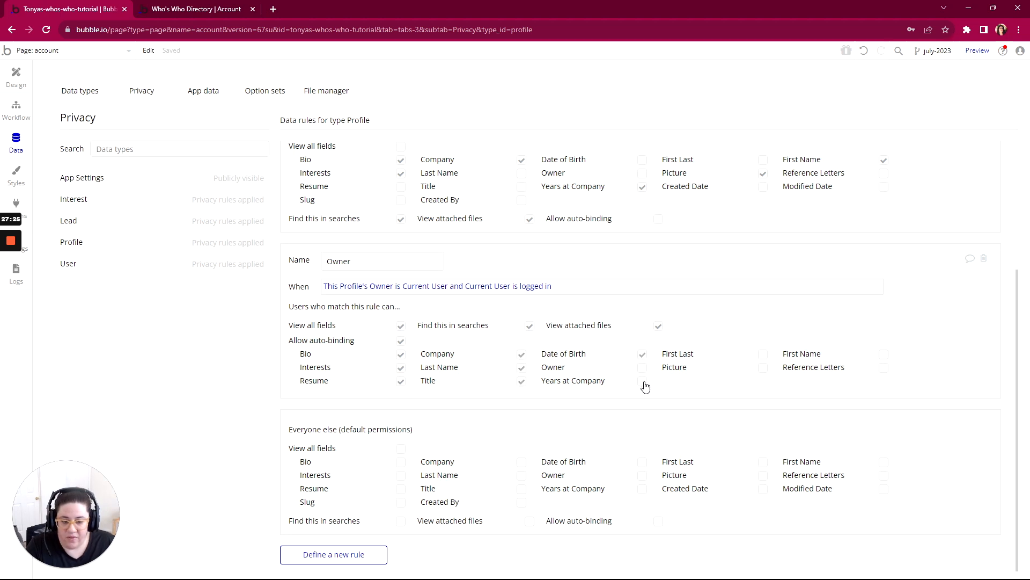
click(762, 355)
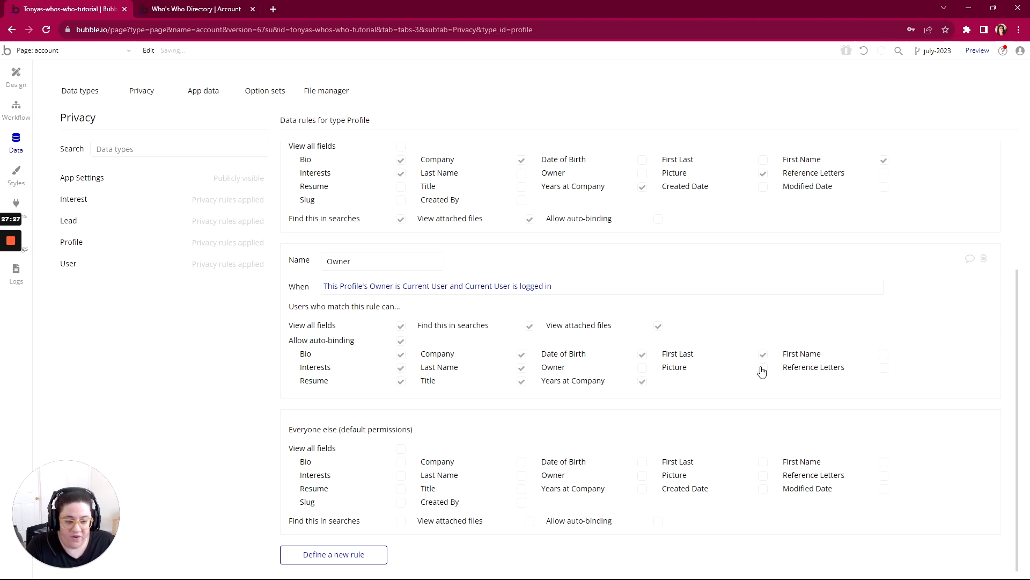
click(762, 368)
click(883, 355)
click(883, 368)
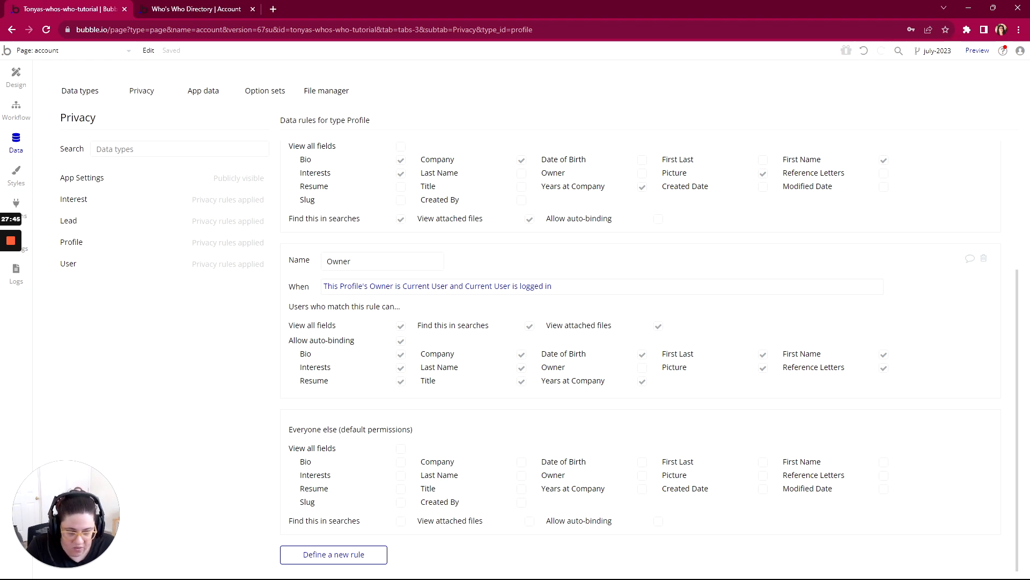
click(884, 370)
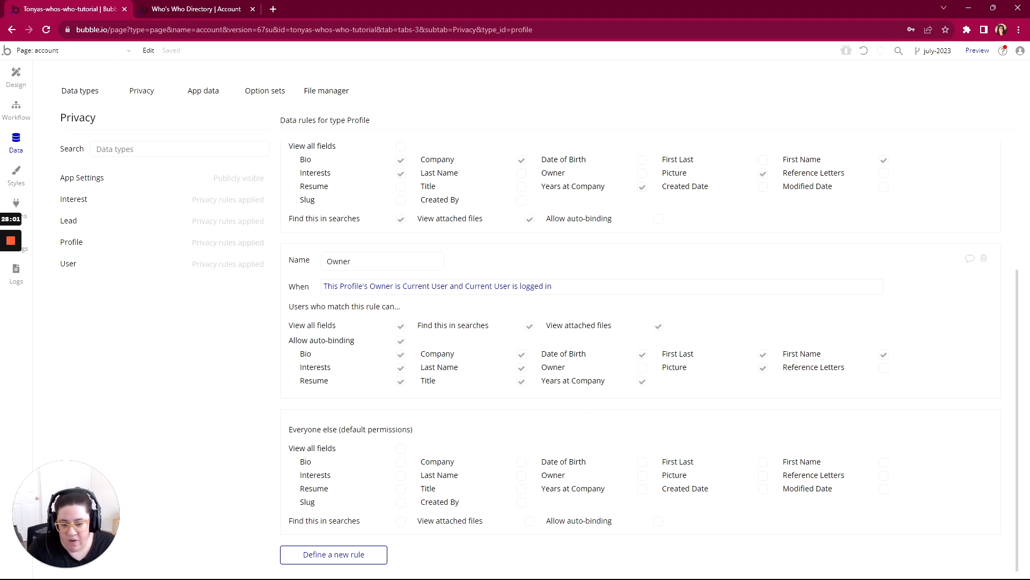
- Compare Input First Name's auto-binding settings in the design view with the Owner rule's auto-binding permissions
click(17, 75)
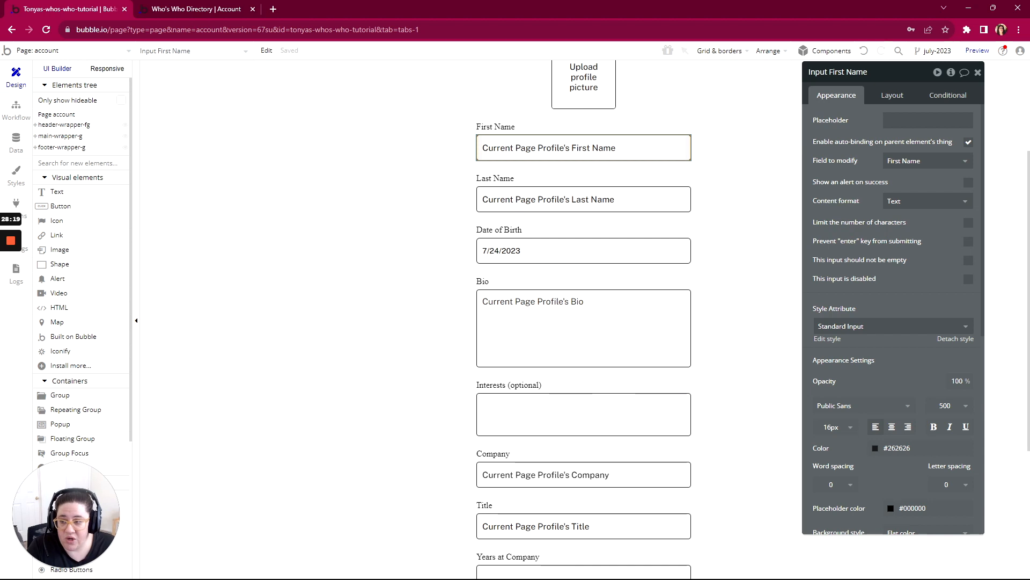
click(16, 141)
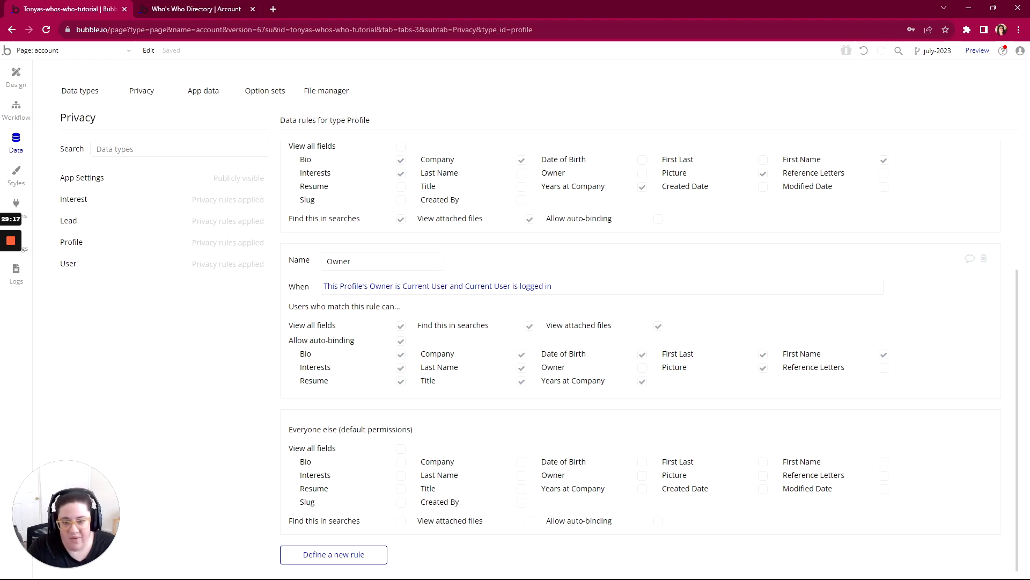
click(16, 75)
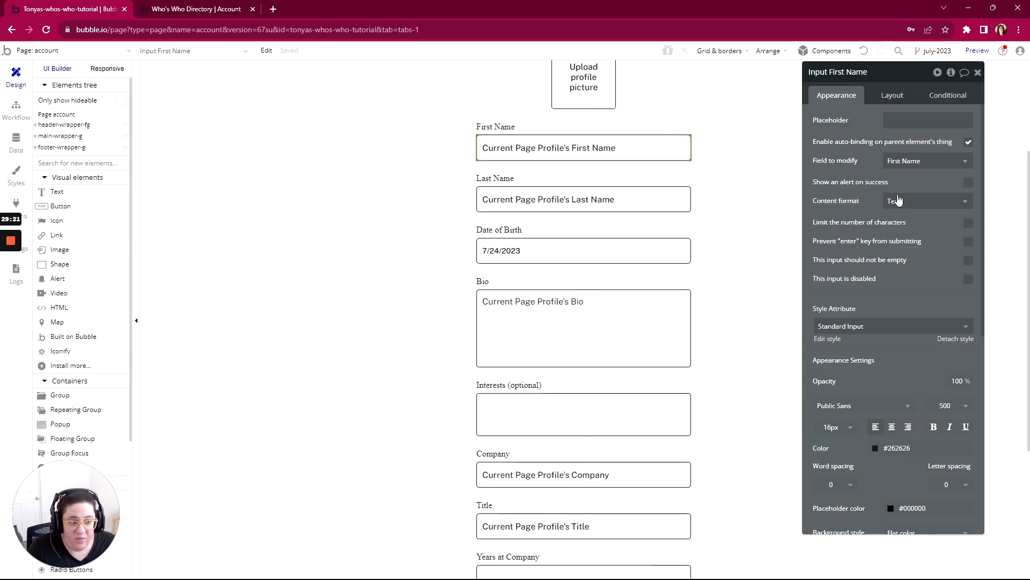
- Switch to the account page preview, refresh it, replace the profile's first name, and reload the page to test auto-binding
click(194, 9)
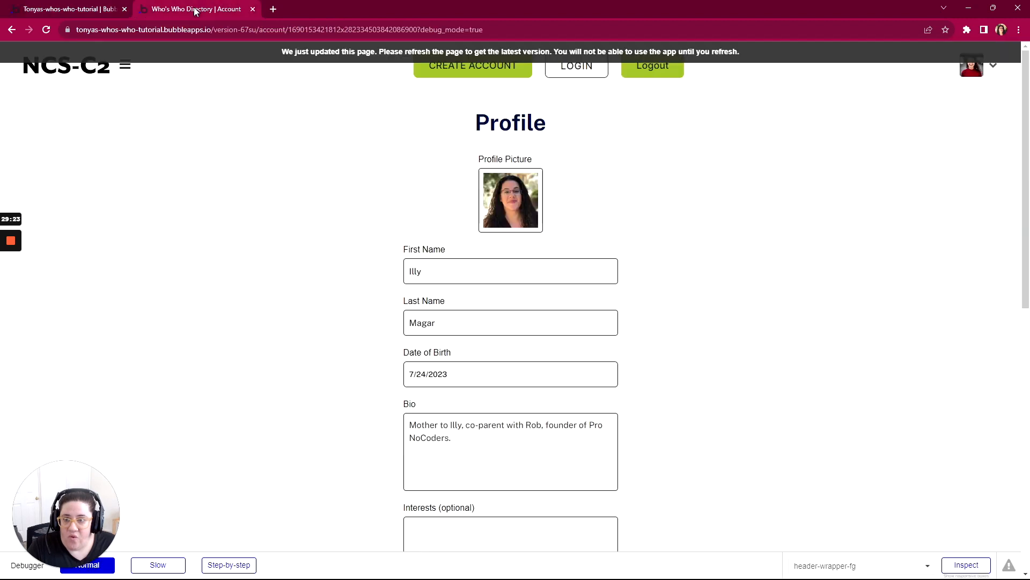
click(360, 52)
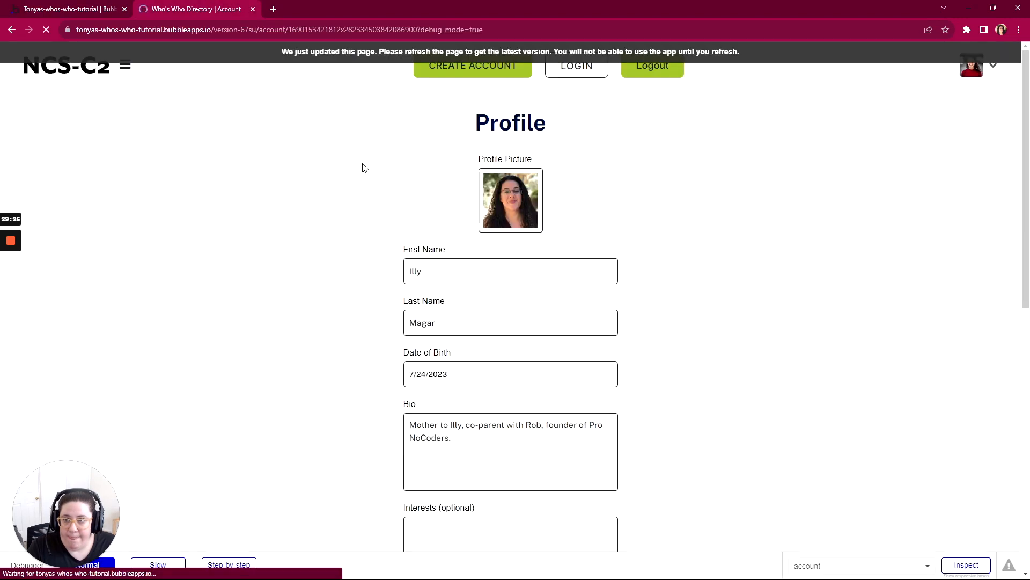
click(405, 272)
double_click(406, 271)
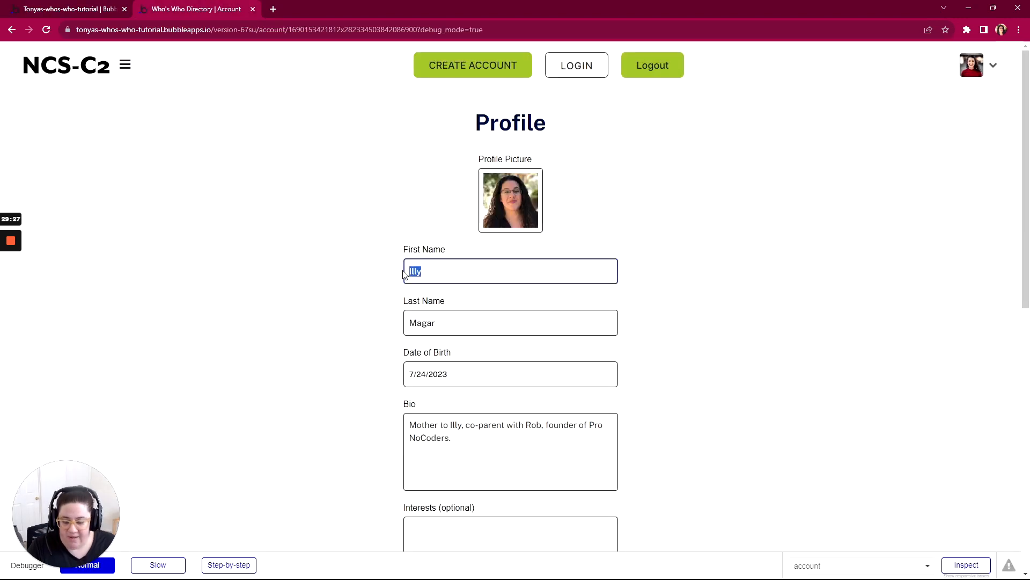
text(Tonya)
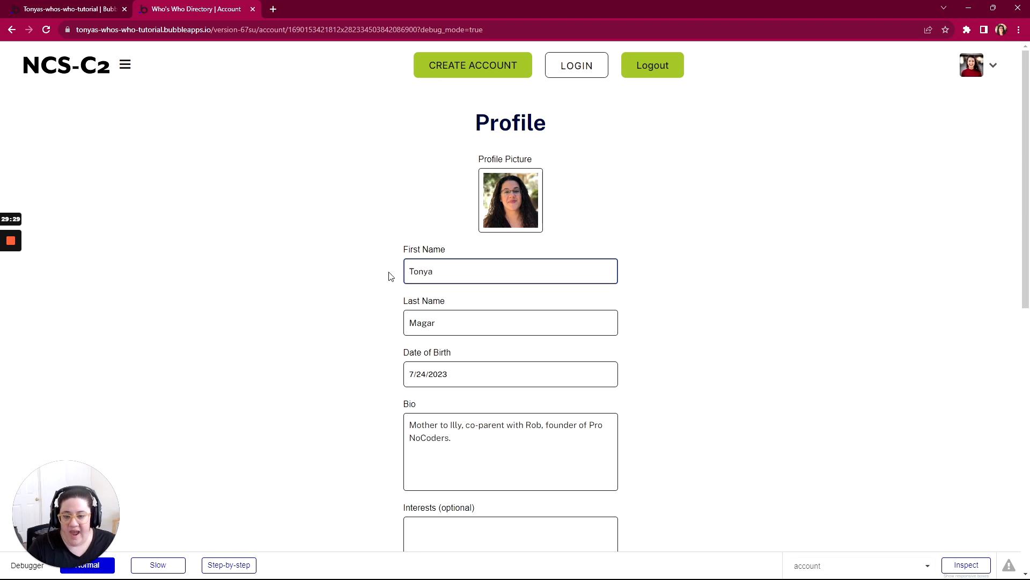
click(391, 276)
key(F5)
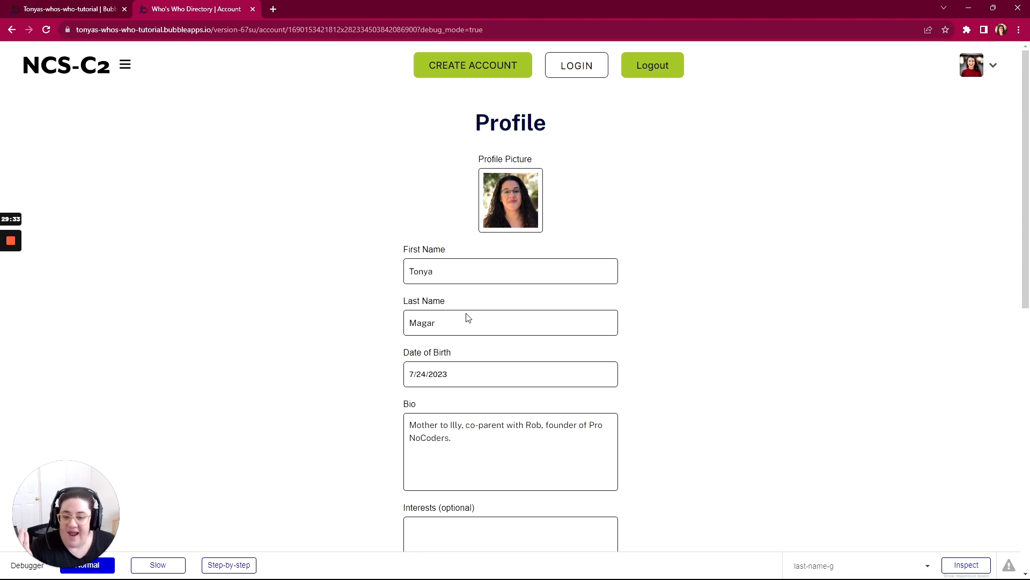
- Enter another first name in the profile form and leave the field to trigger auto-binding again
scroll(489, 382, down, 10)
click(523, 307)
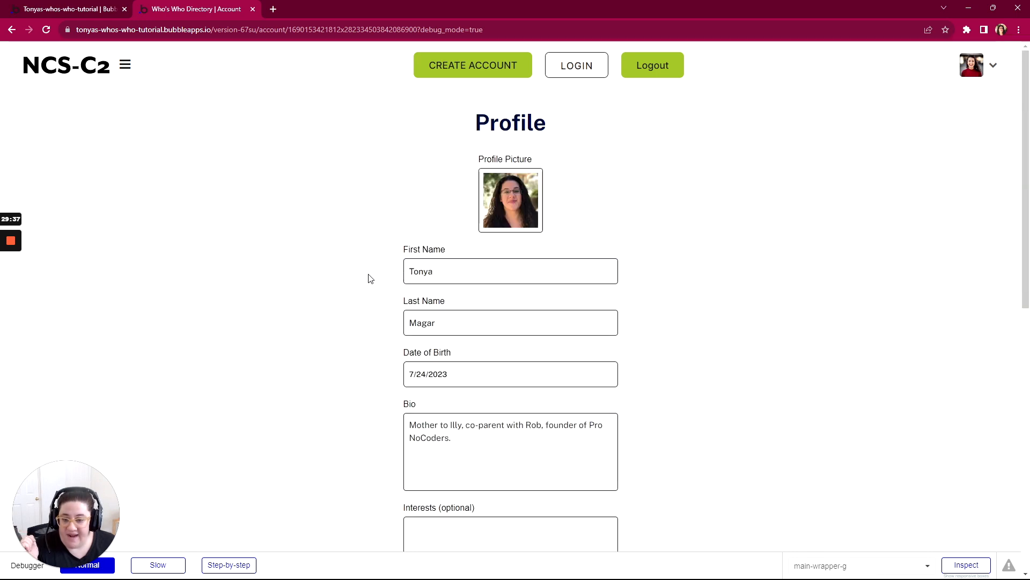
key(ctrl+a)
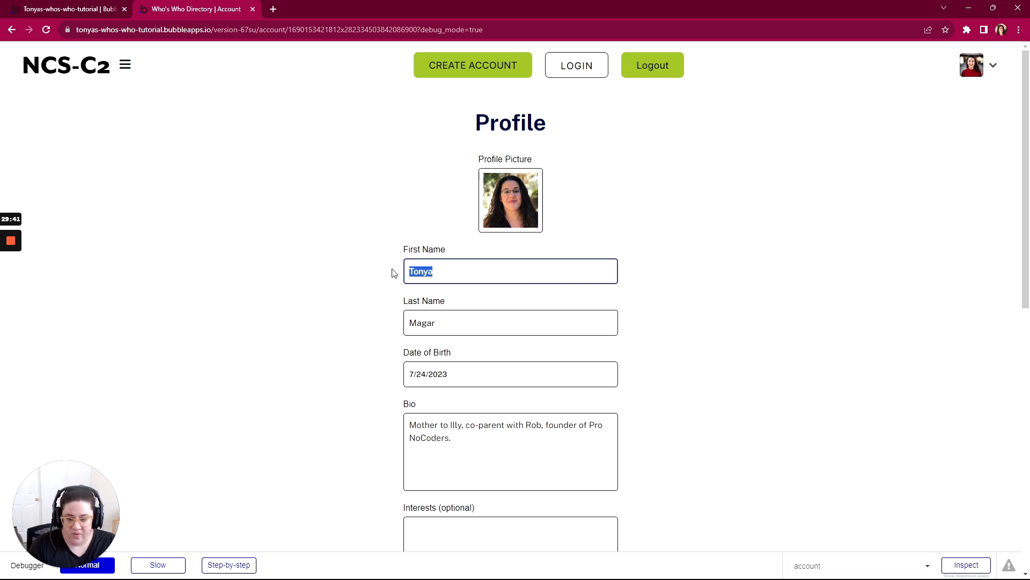
text(Bonnie)
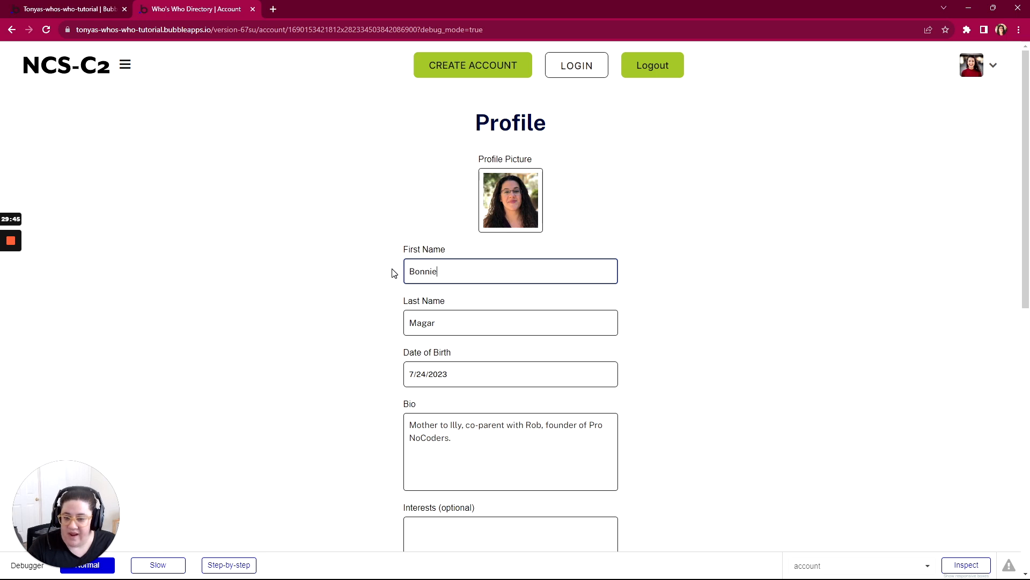
click(394, 272)
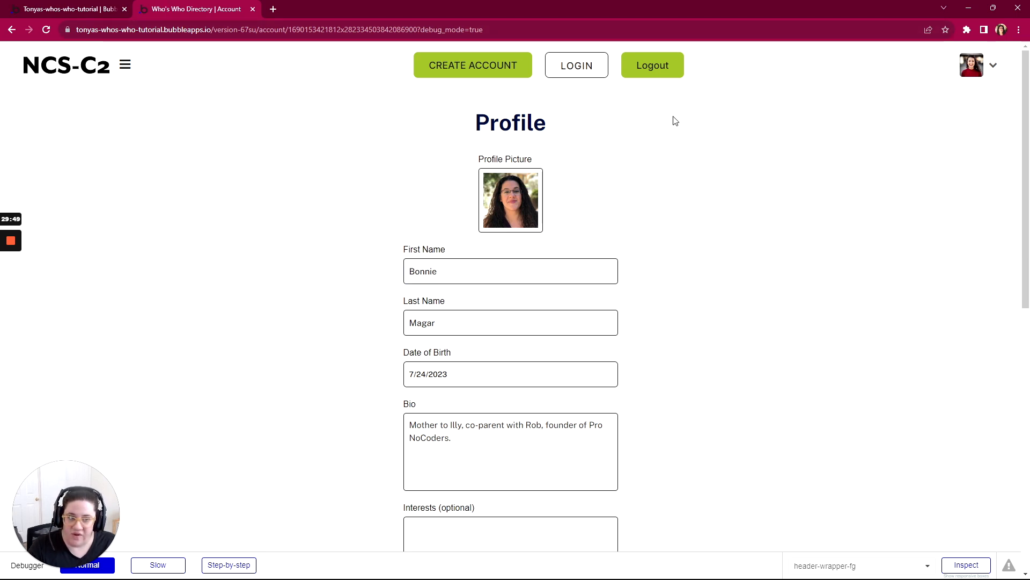
- Replace the first name once more, leave the field, and reload the page without using the form's Save button
click(397, 267)
key(ctrl+a)
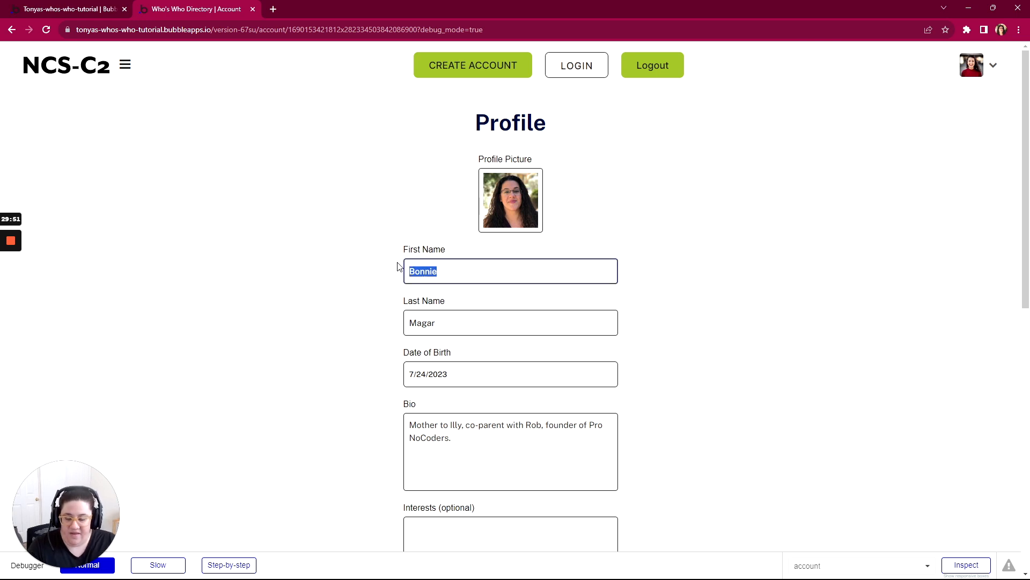
text(Taibi)
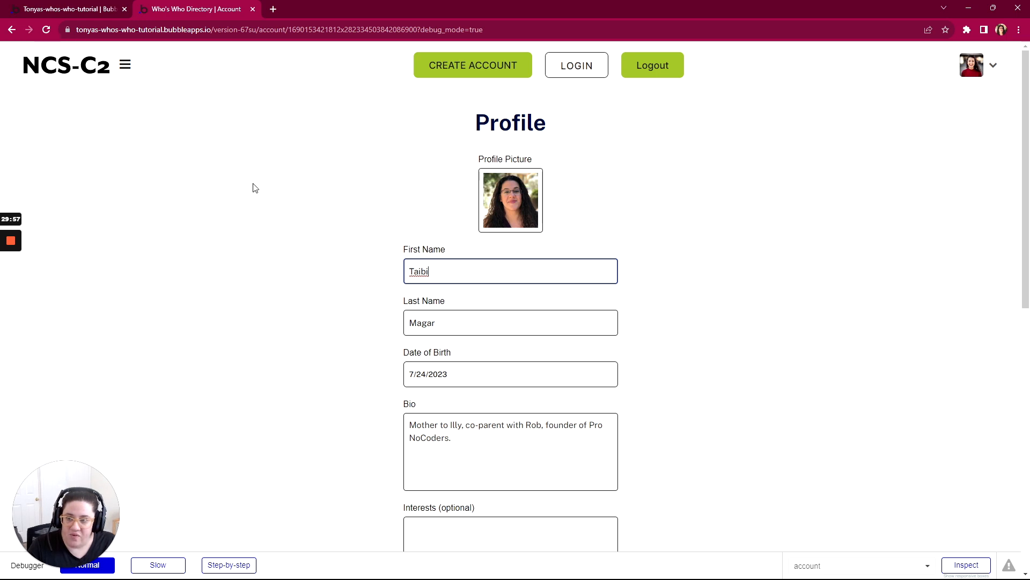
click(304, 258)
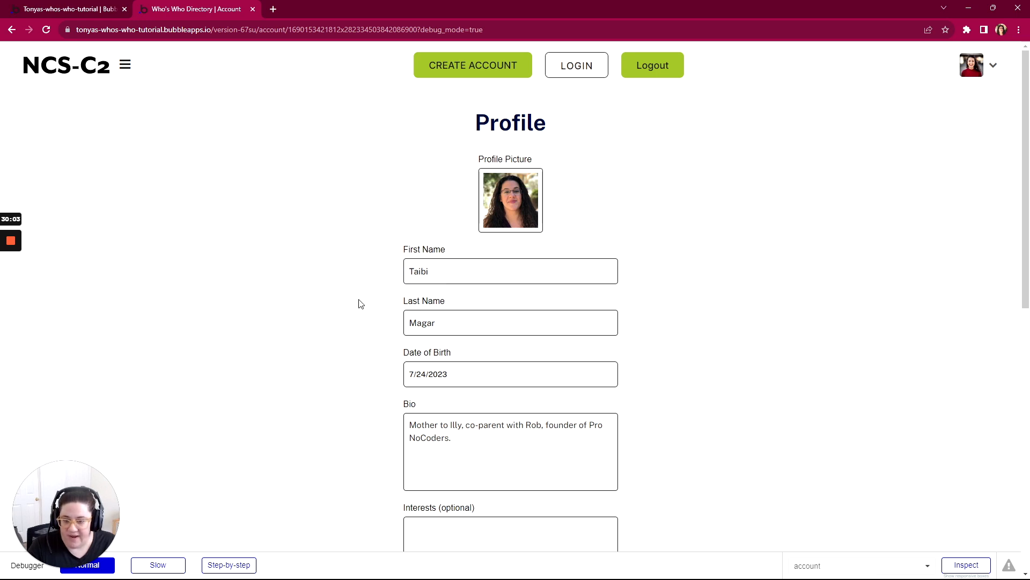
key(F5)
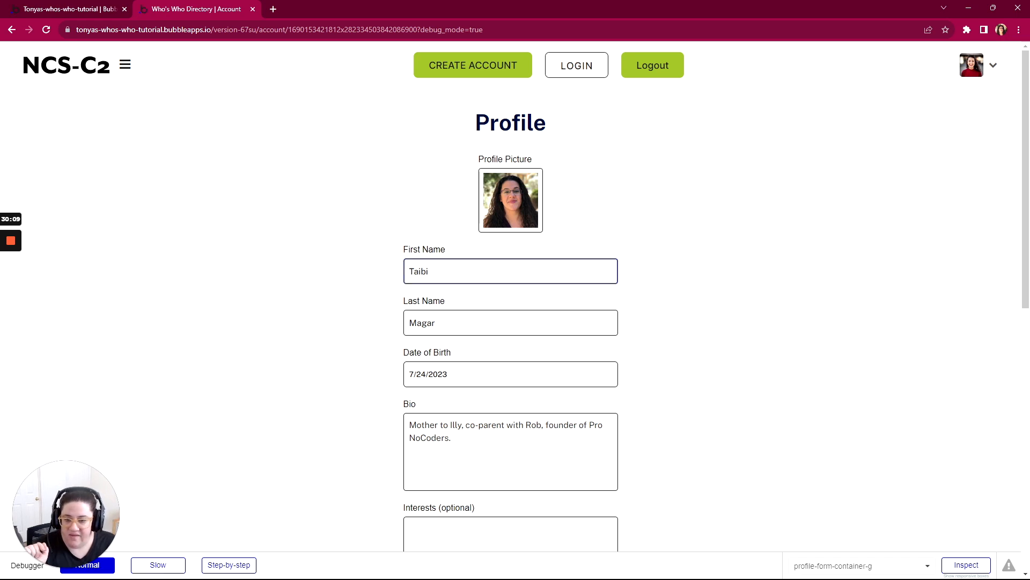
scroll(467, 376, down, 10)
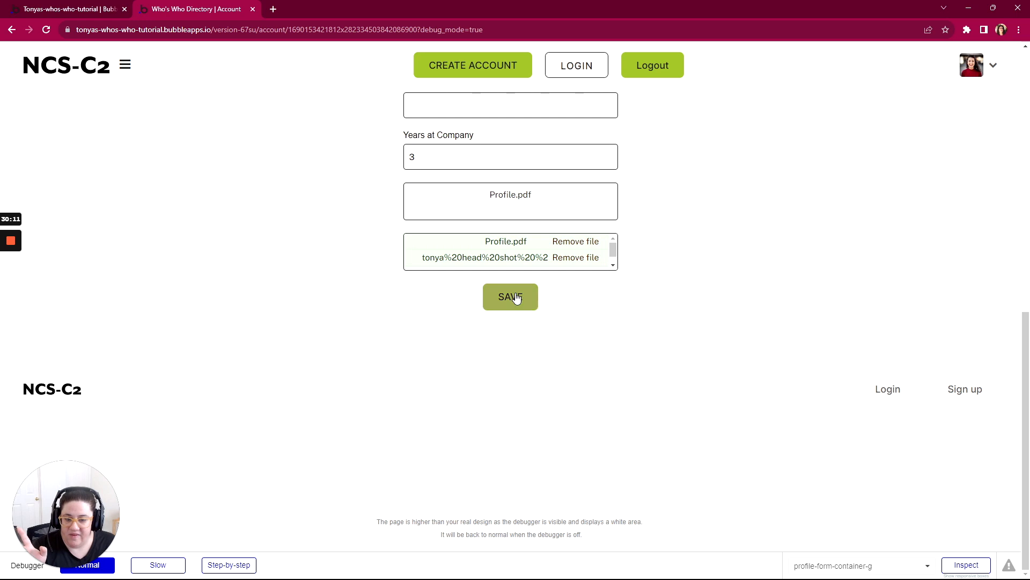
scroll(427, 370, up, 10)
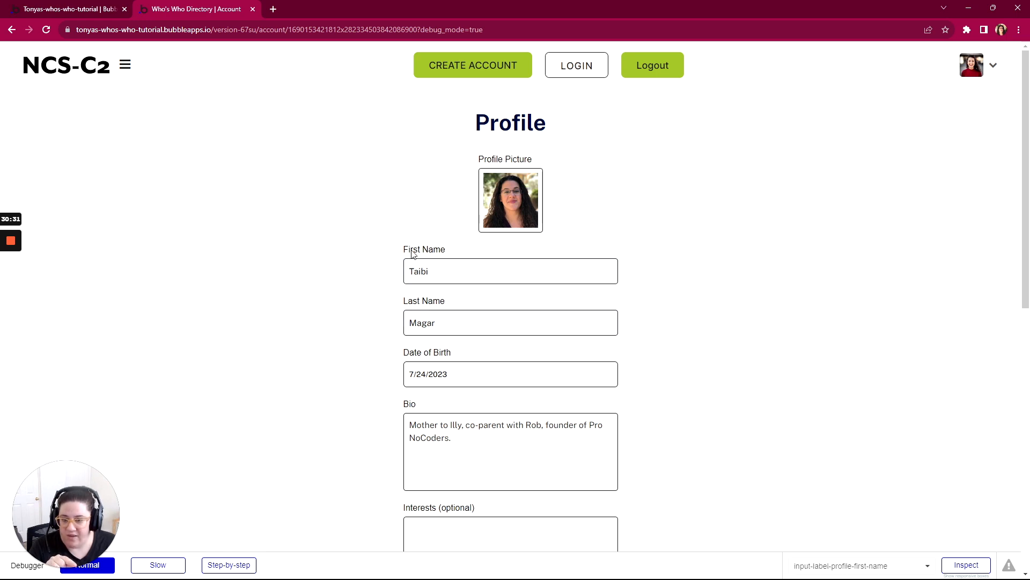
- Open the profile's database entry in the Bubble editor, compare First Name with First Last, and close it without saving
click(70, 9)
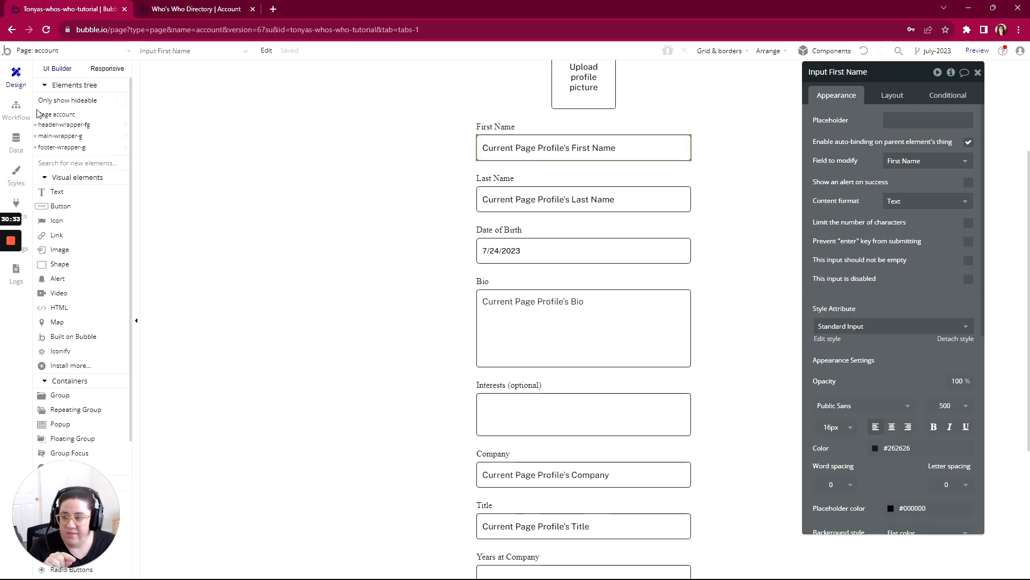
click(22, 147)
click(215, 92)
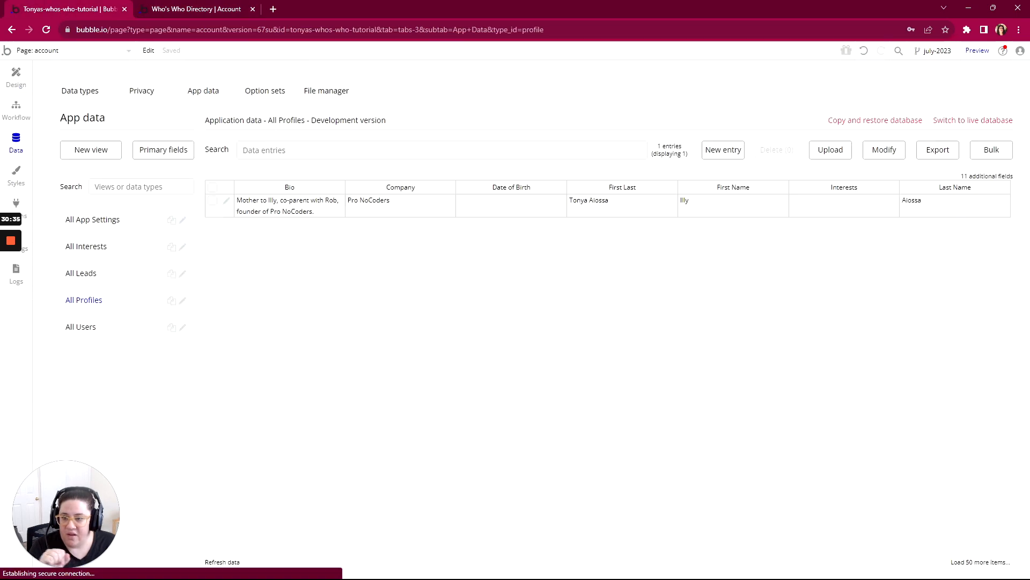
click(226, 200)
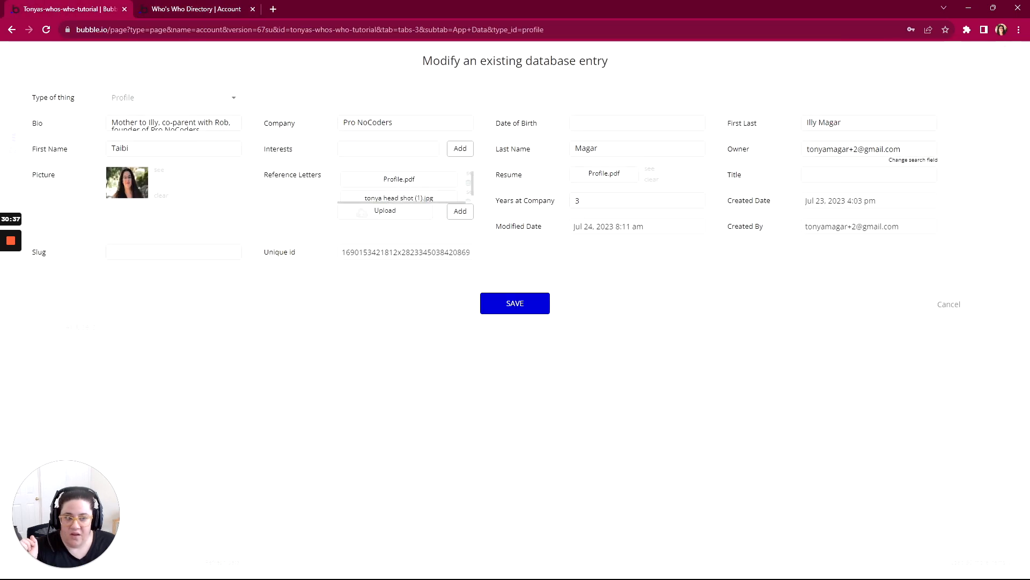
double_click(105, 150)
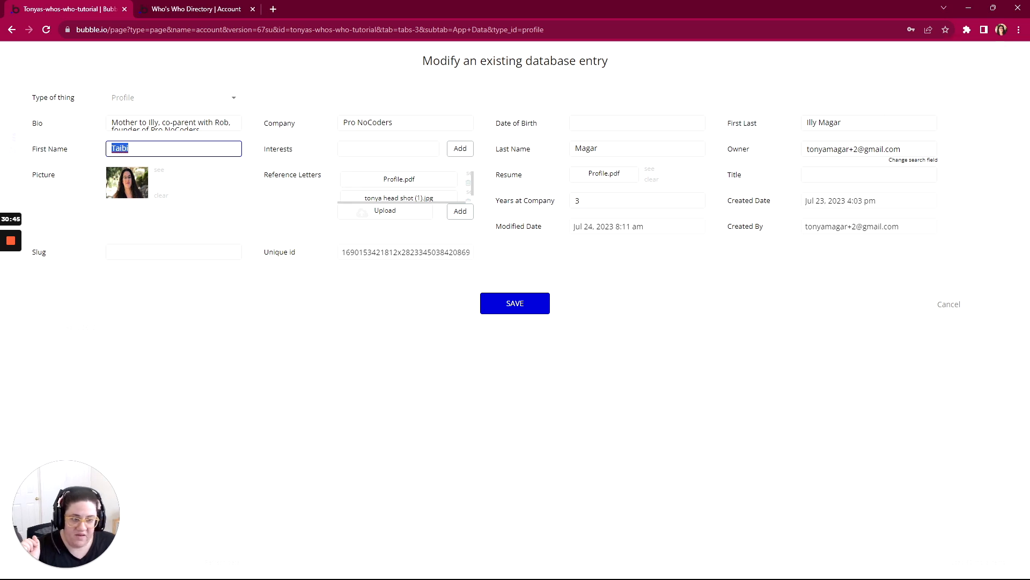
drag(817, 122, 806, 123)
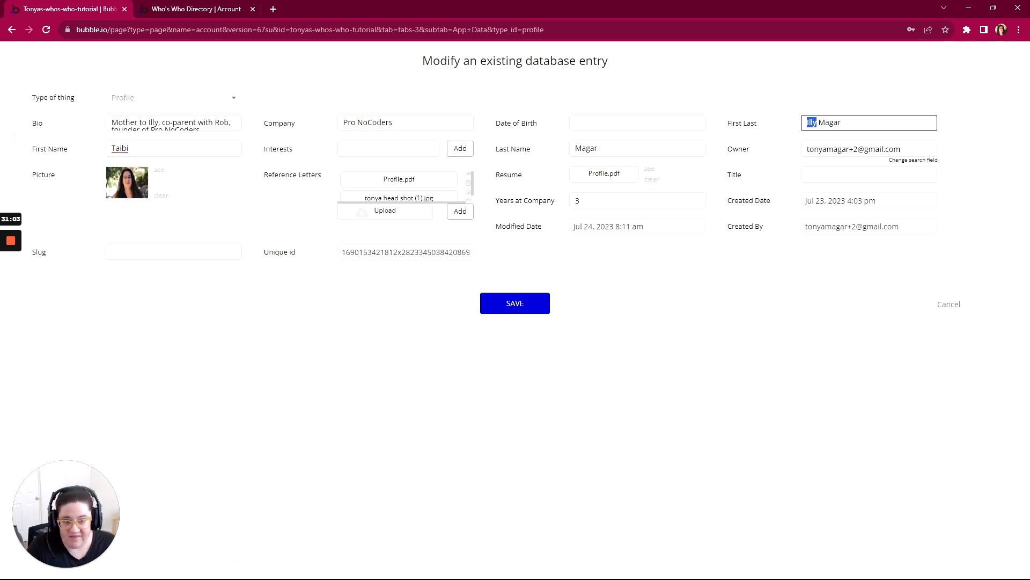
click(944, 304)
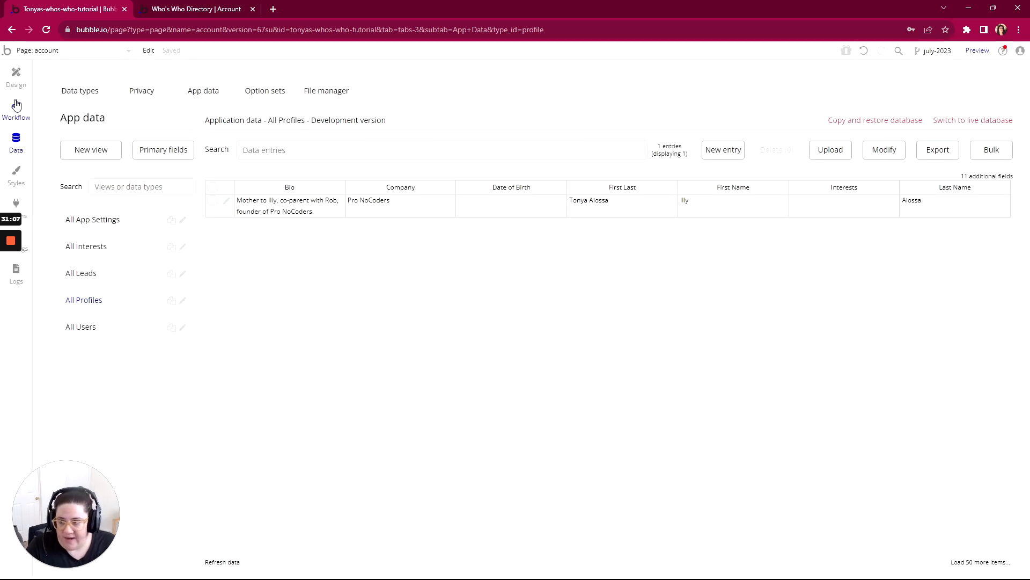
- Create a workflow on the account page that runs when Input First Name's value is changed
click(17, 75)
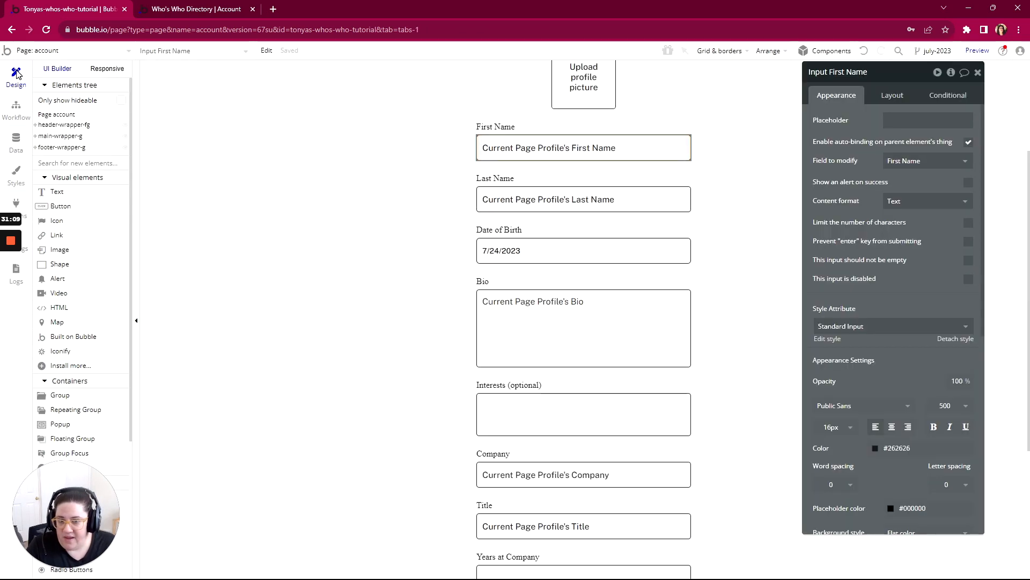
right_click(597, 148)
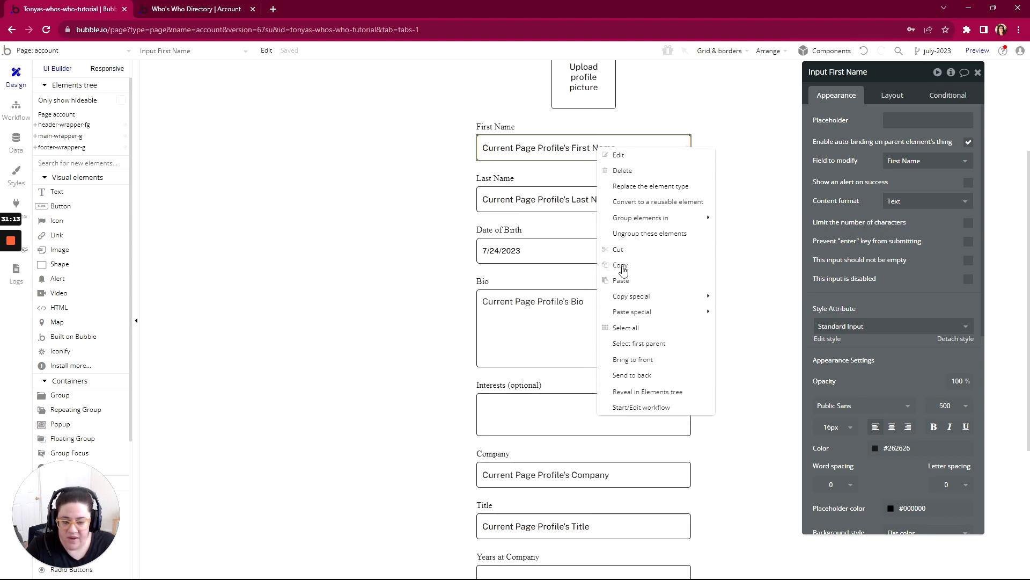
click(627, 407)
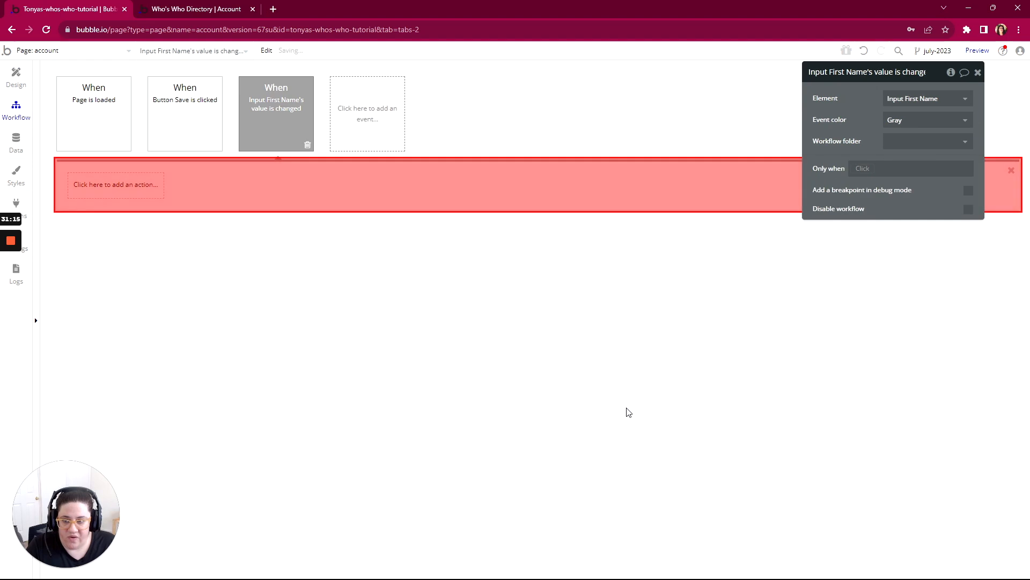
- Add a Make changes to thing action to the workflow with Parent group's Profile as the thing to change
click(121, 191)
mouse_move(110, 263)
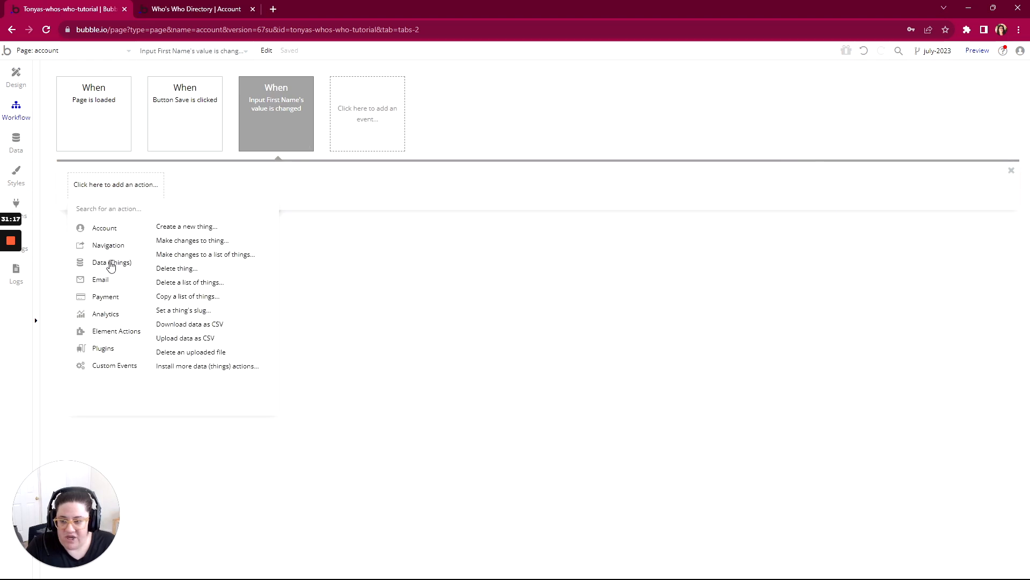
click(199, 241)
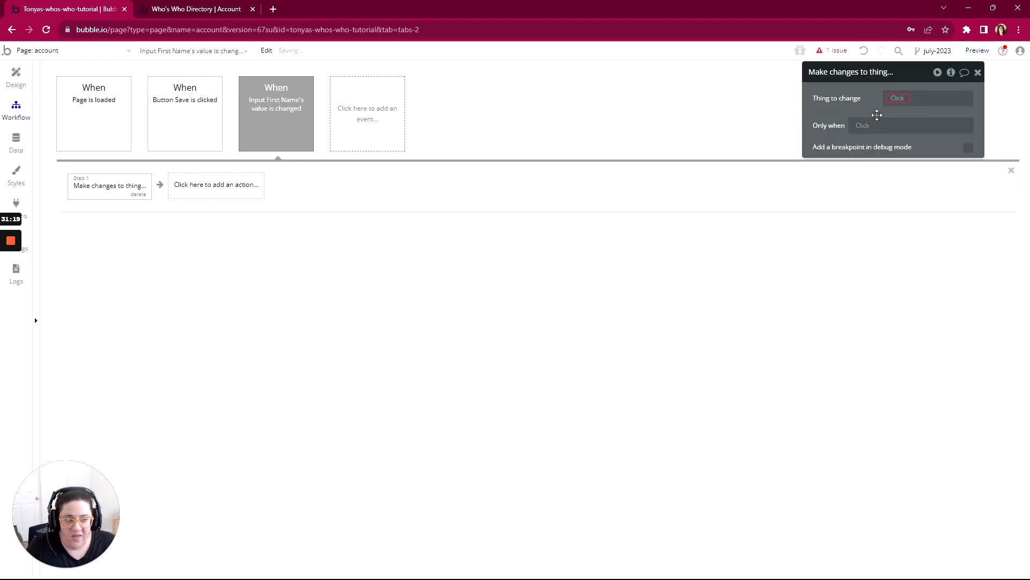
click(902, 100)
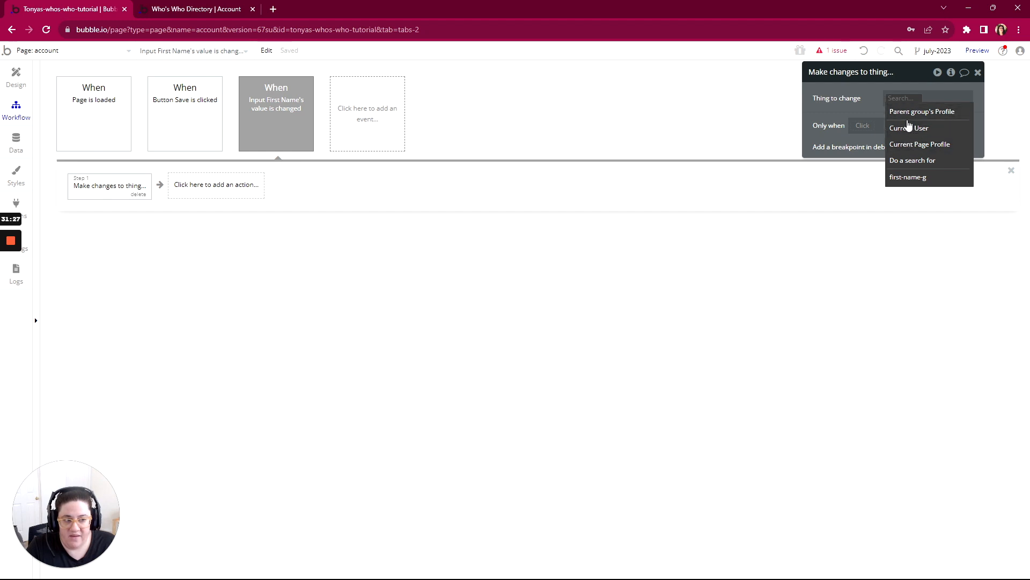
click(909, 114)
click(886, 138)
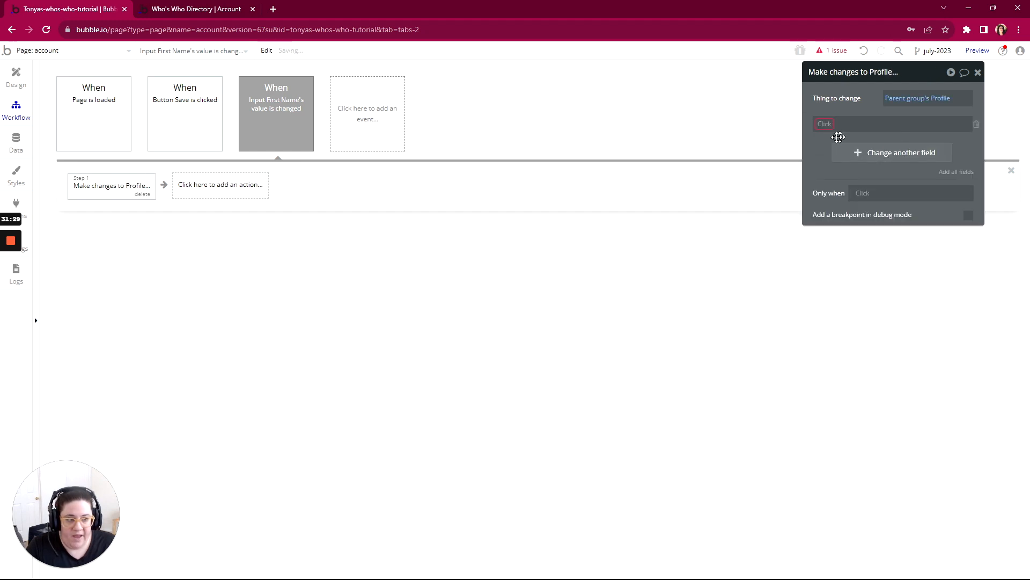
- In the Make changes to Profile action, set the First Last field to Input First Name's value
click(821, 126)
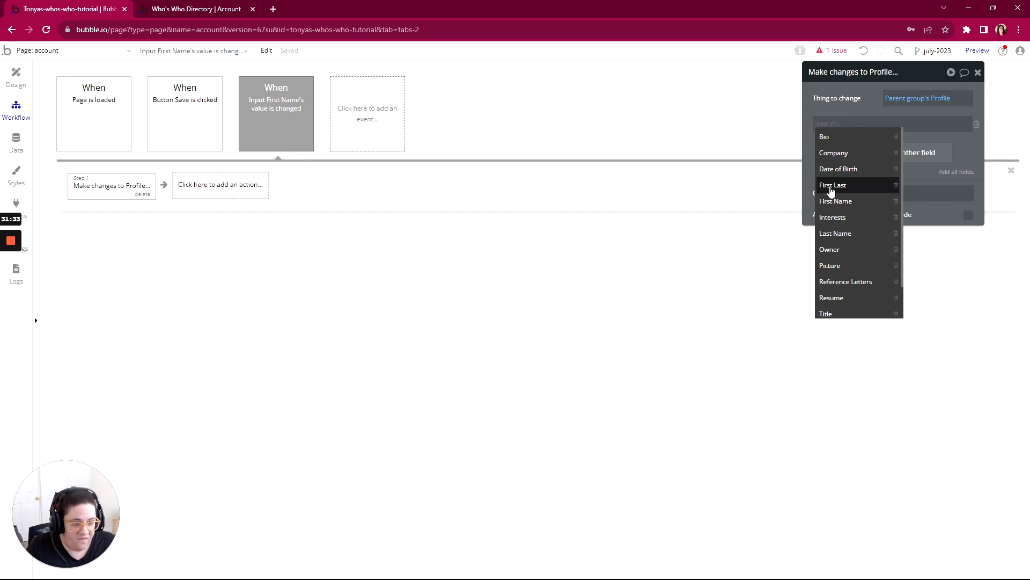
click(830, 185)
click(861, 124)
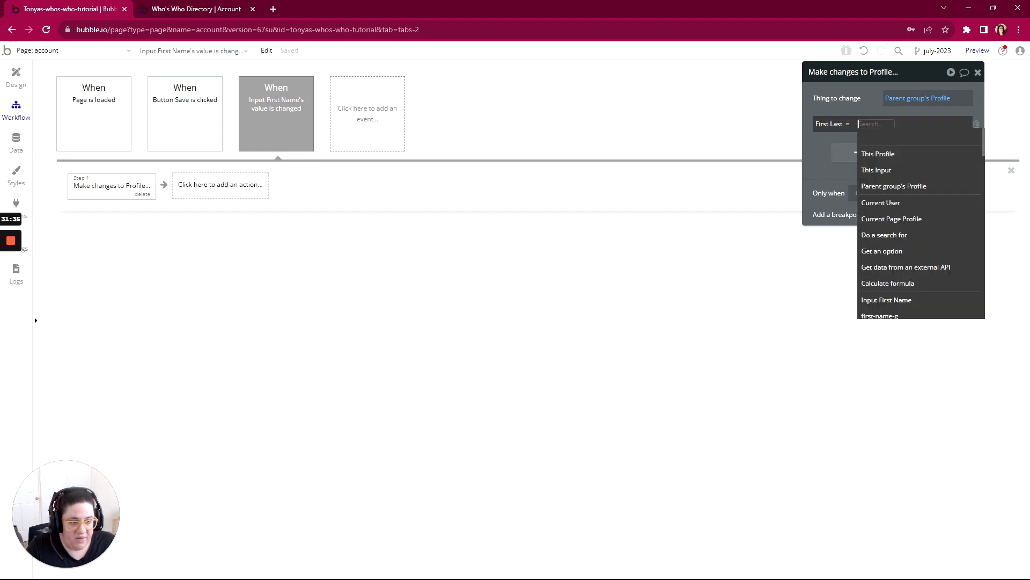
text(inpu)
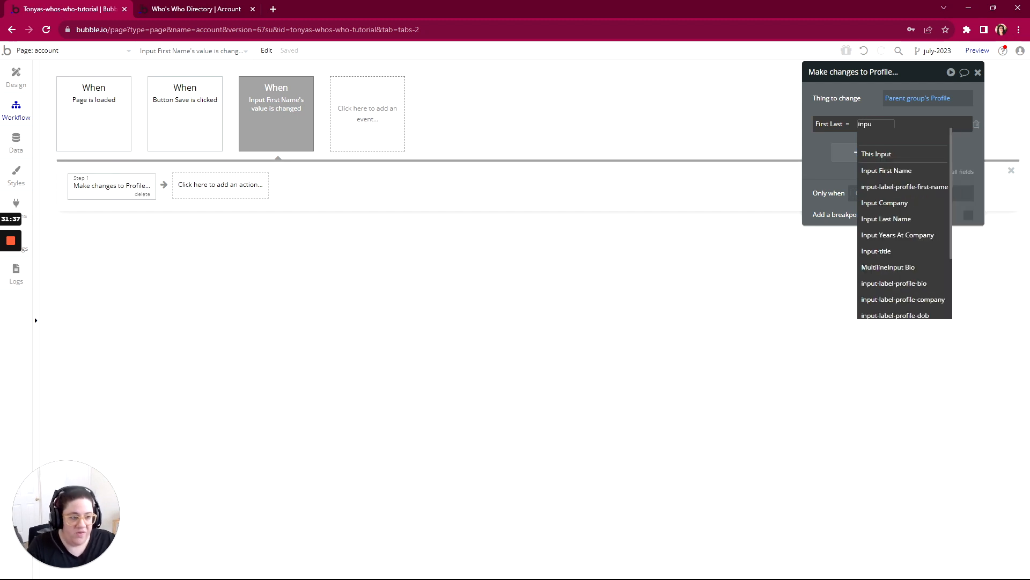
click(880, 171)
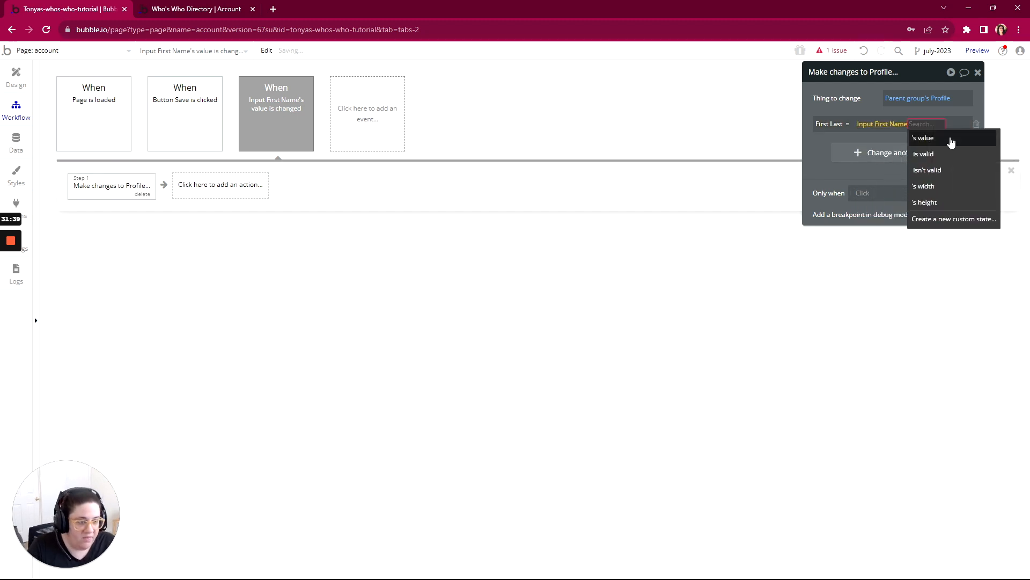
click(946, 134)
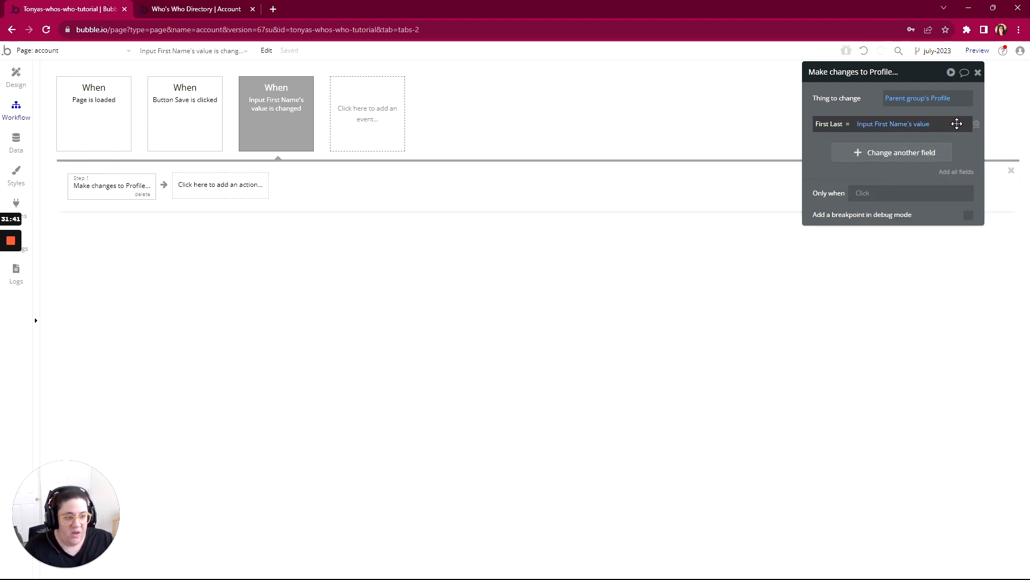
- Append Input Last Name's value after the first name in the First Last expression, separated by a space
click(957, 124)
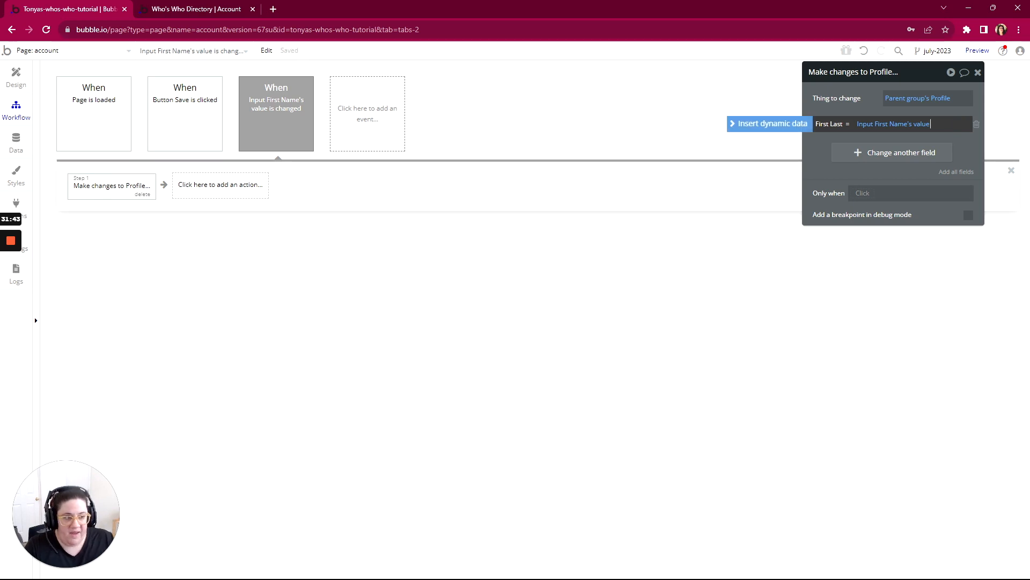
click(804, 123)
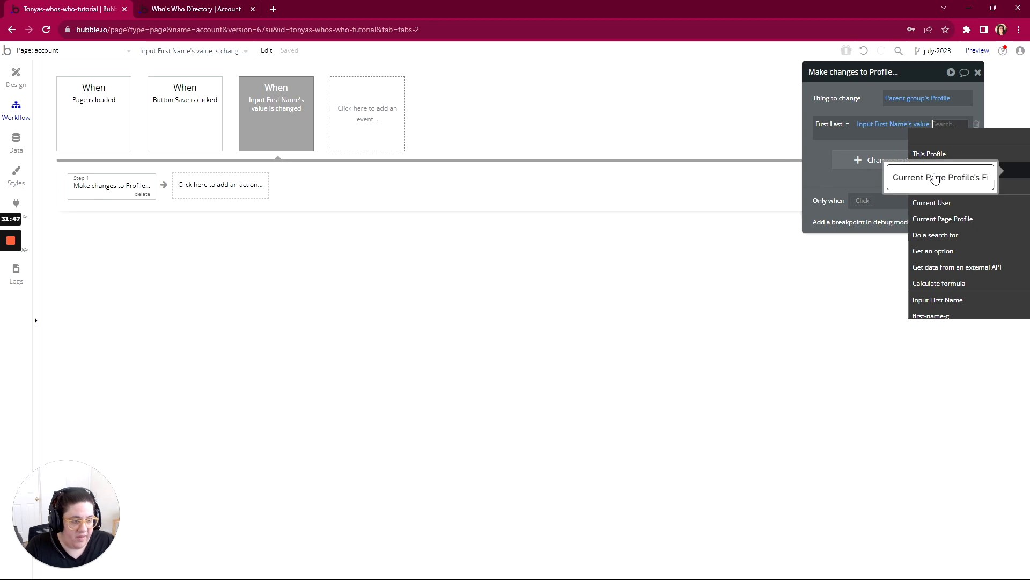
text(inpu)
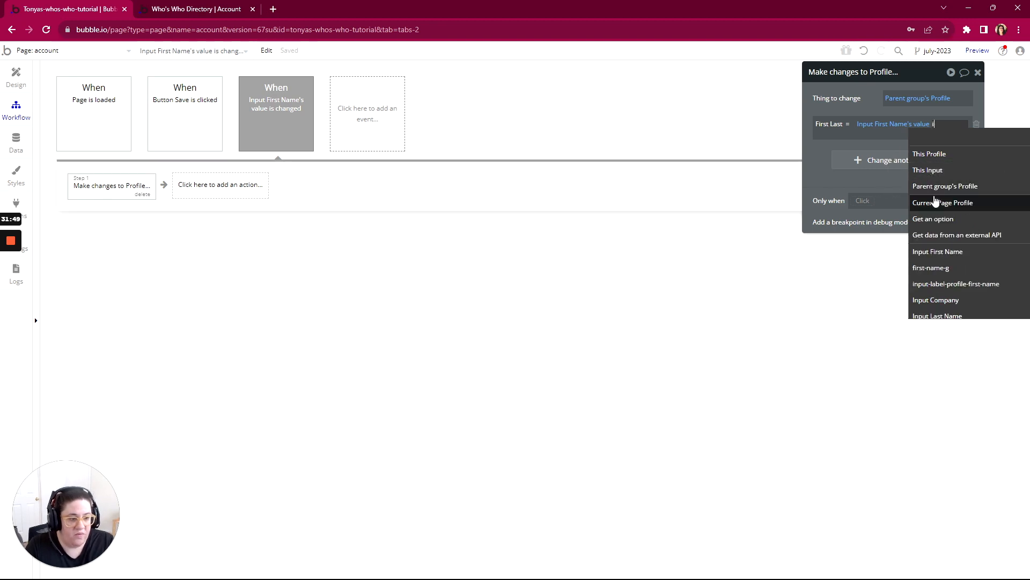
key(BackSpace)
key(BackSpace)
key(BackSpace)
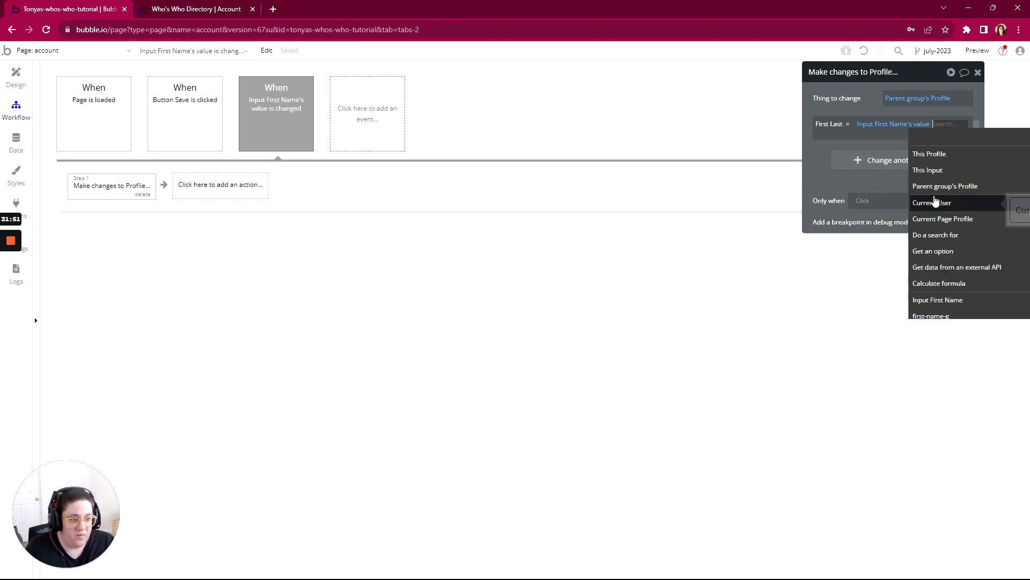
text(las)
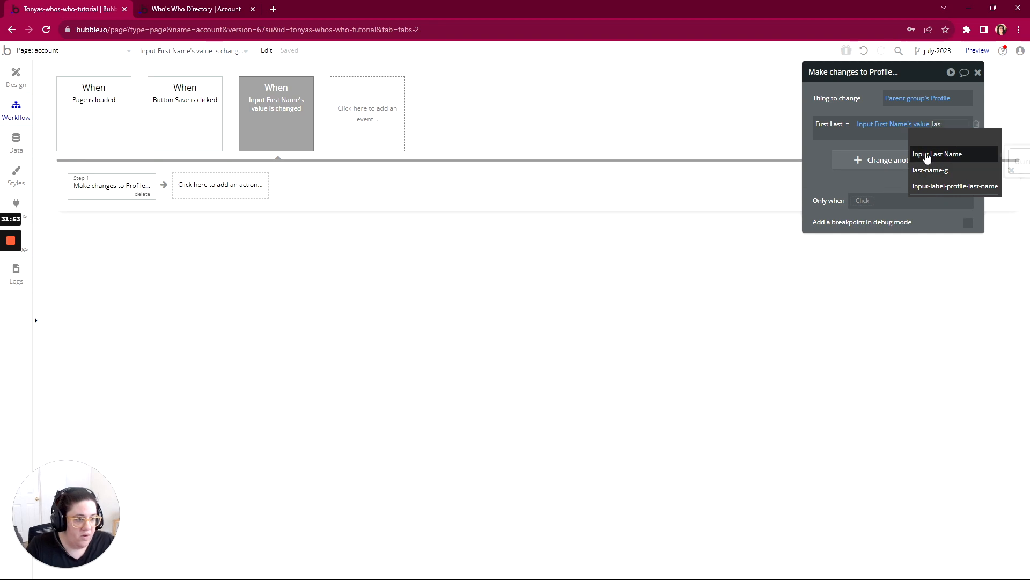
click(930, 154)
click(857, 152)
click(816, 161)
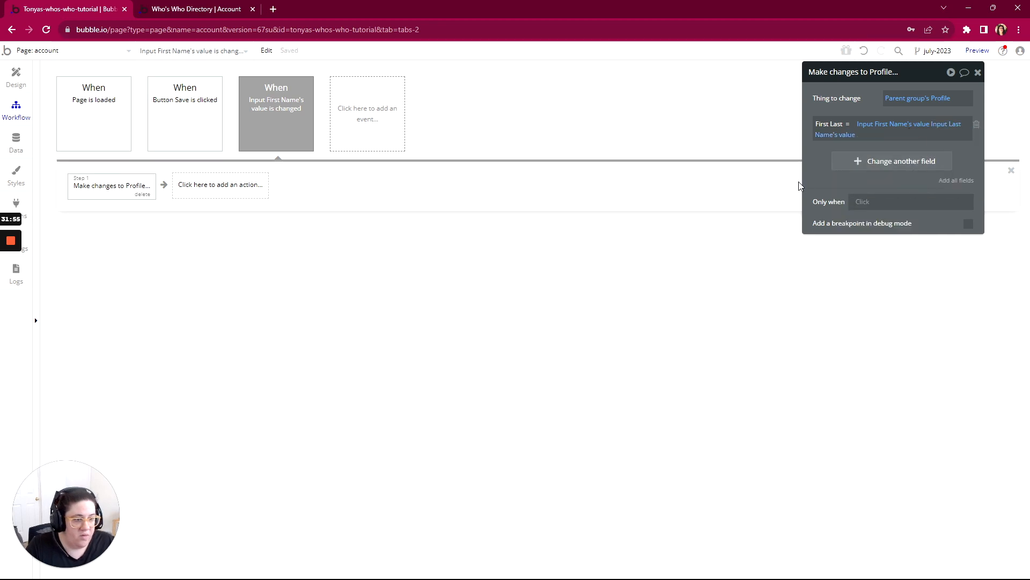
- Refresh the previewed account page, replace the first name with a different one, leave the field, and reload the page
click(202, 11)
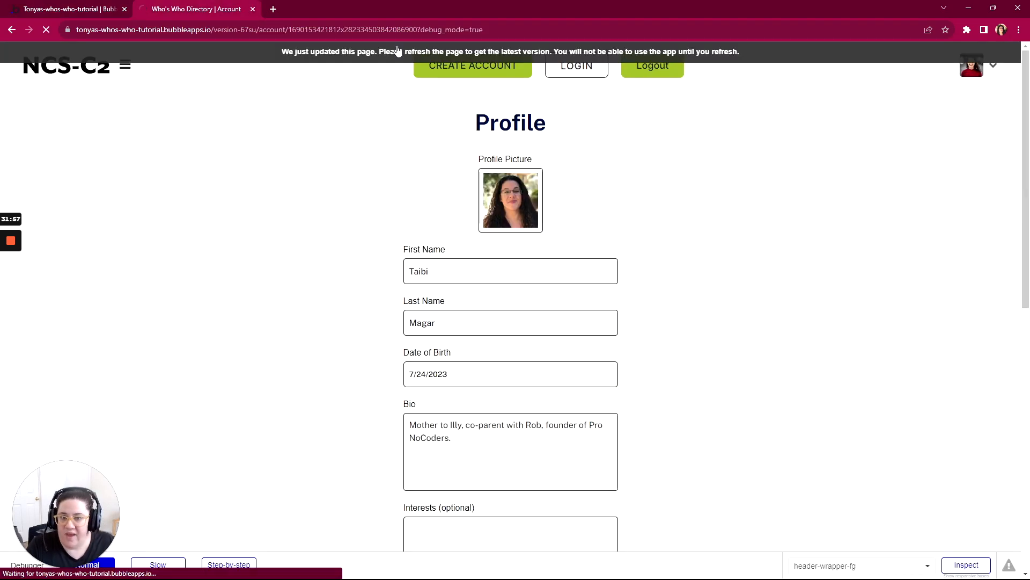
click(458, 271)
scroll(457, 266, down, 2)
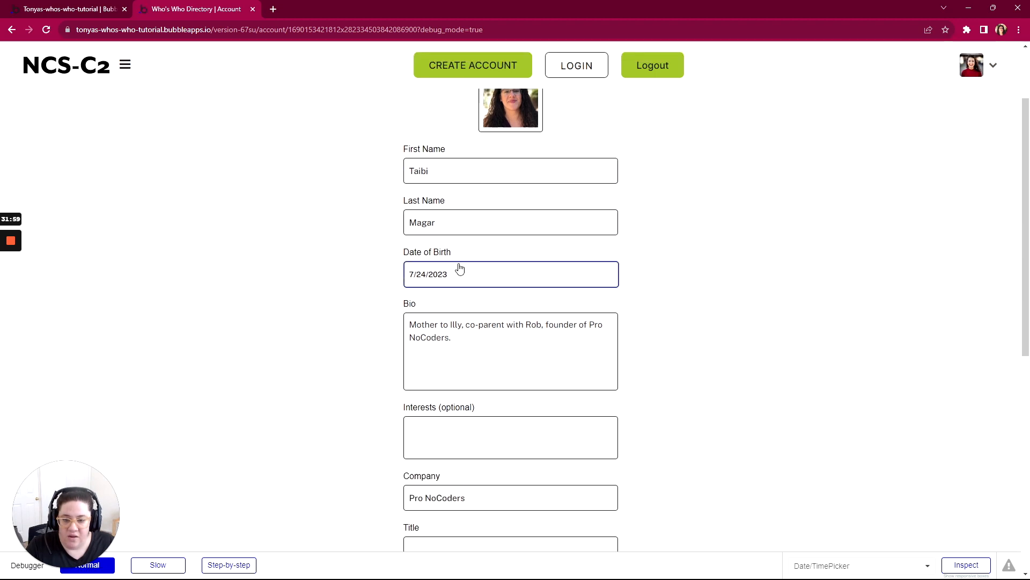
drag(429, 164, 395, 166)
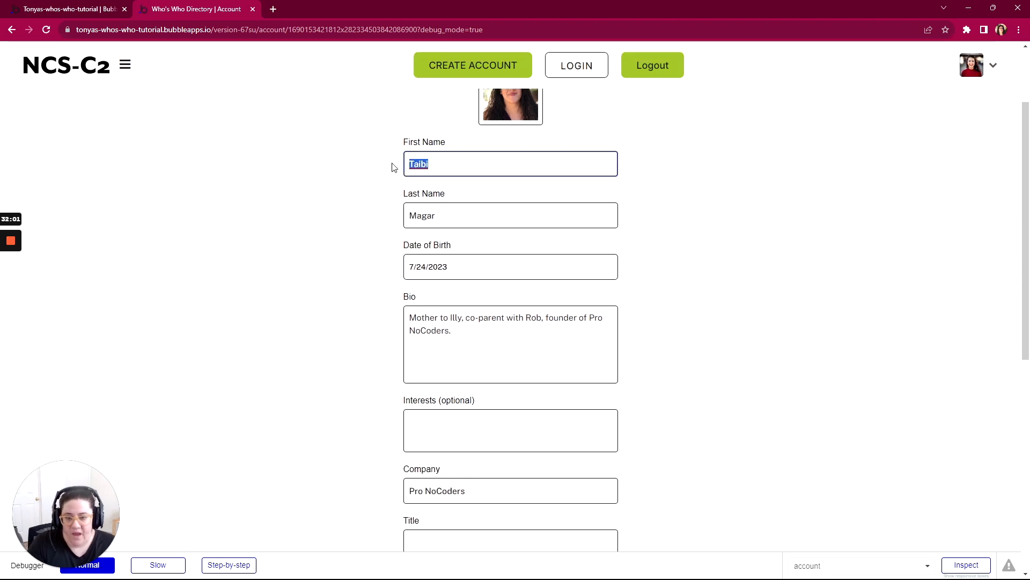
text(Nazeeh)
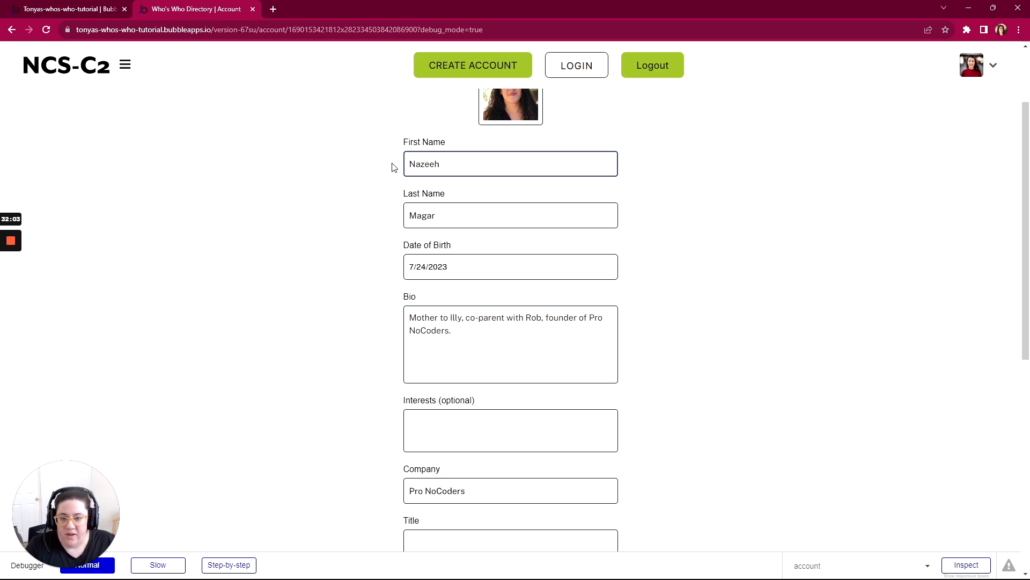
click(393, 167)
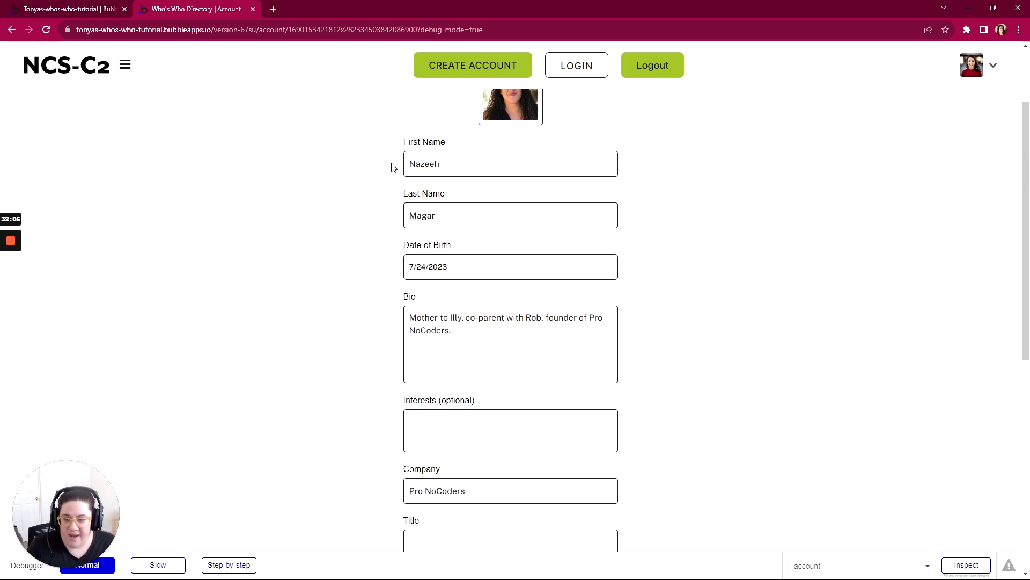
key(F5)
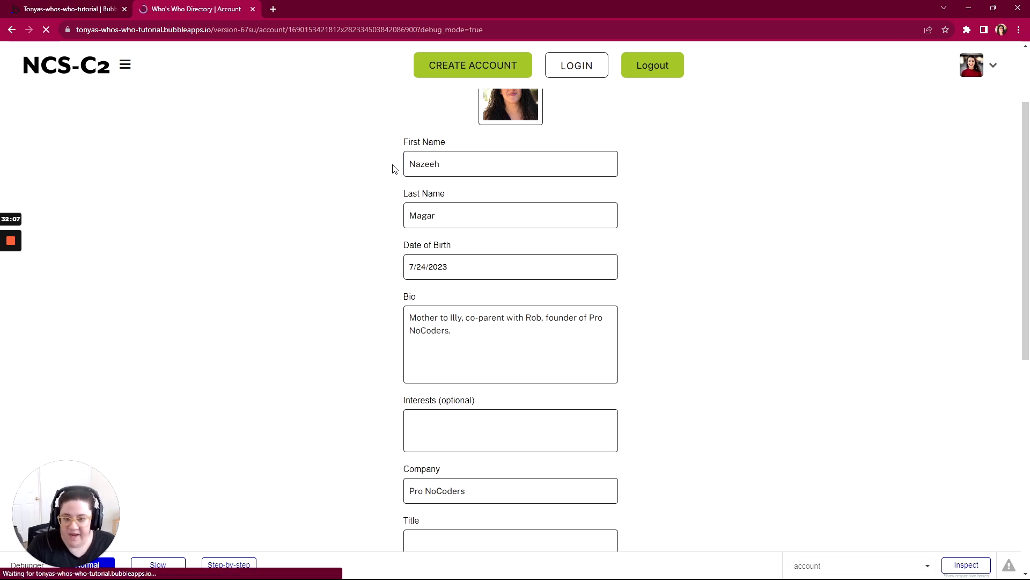
click(411, 159)
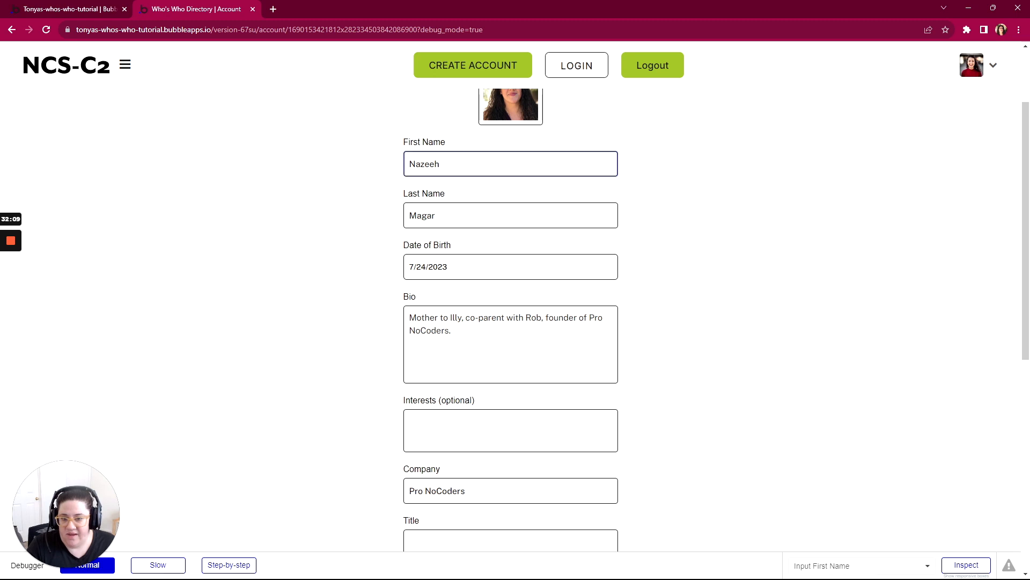
click(396, 163)
click(410, 161)
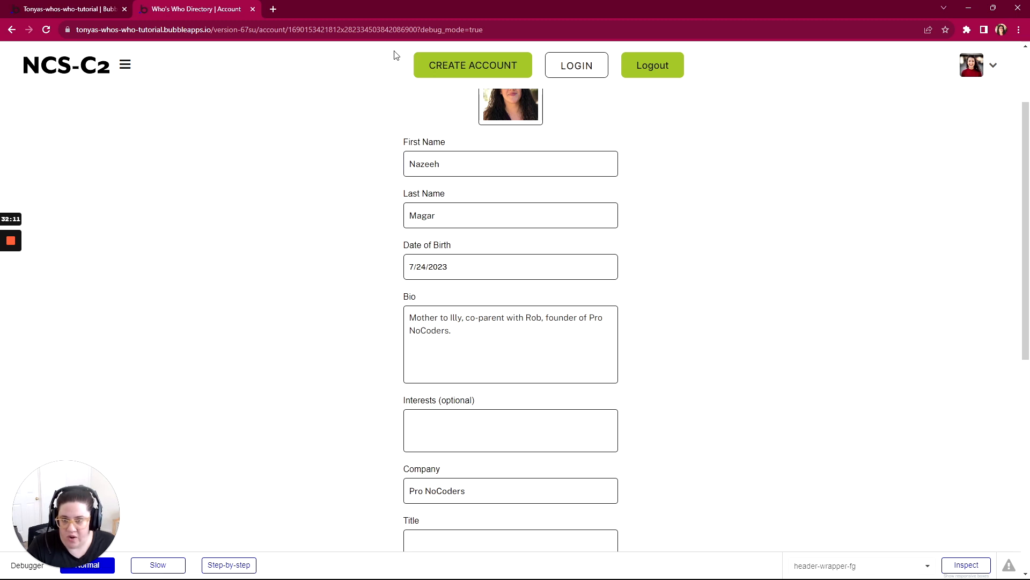
- Open the profile's entry in the Bubble editor's app data, check First Name against First Last, and close it without saving
click(85, 6)
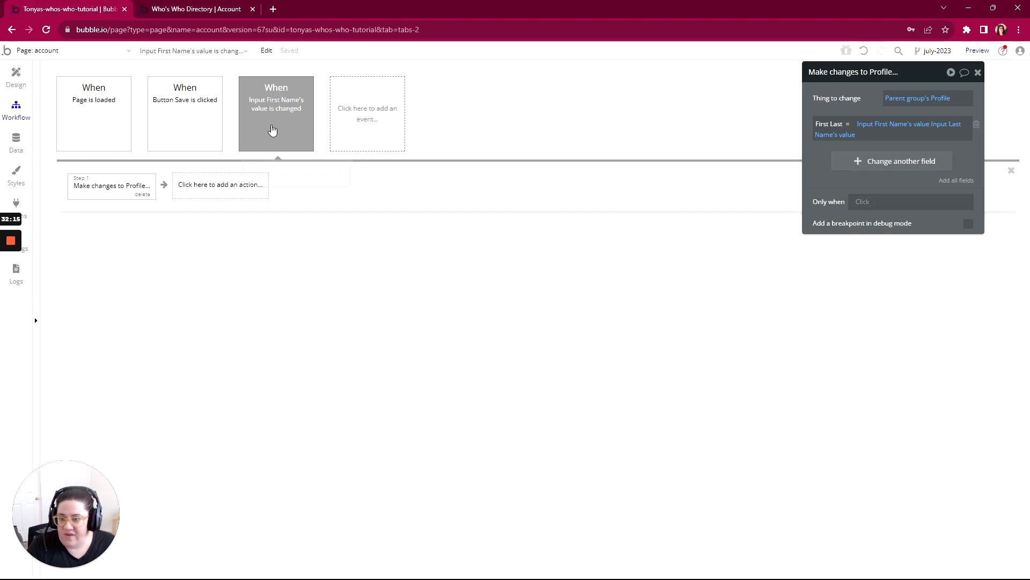
mouse_move(272, 129)
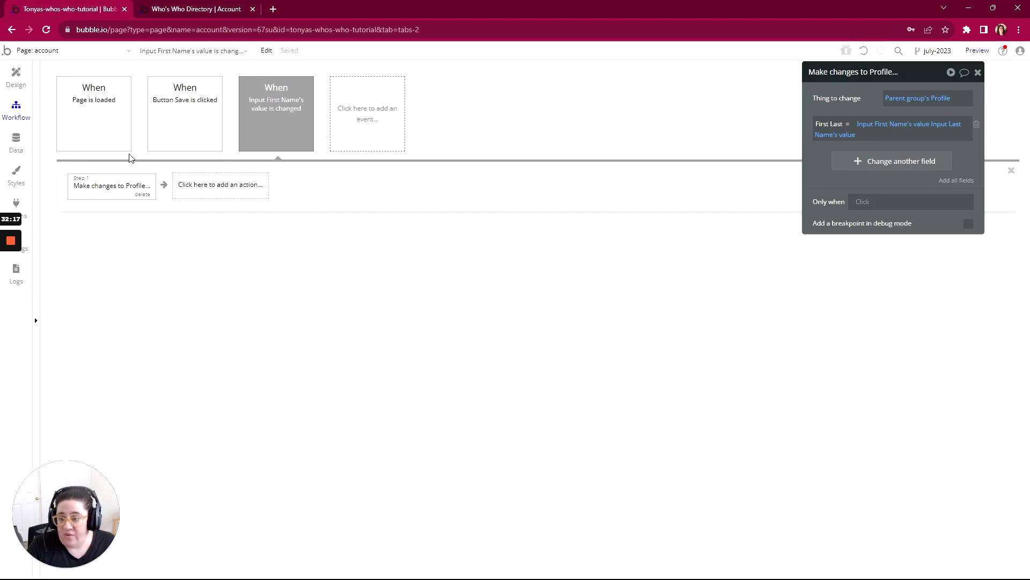
click(16, 141)
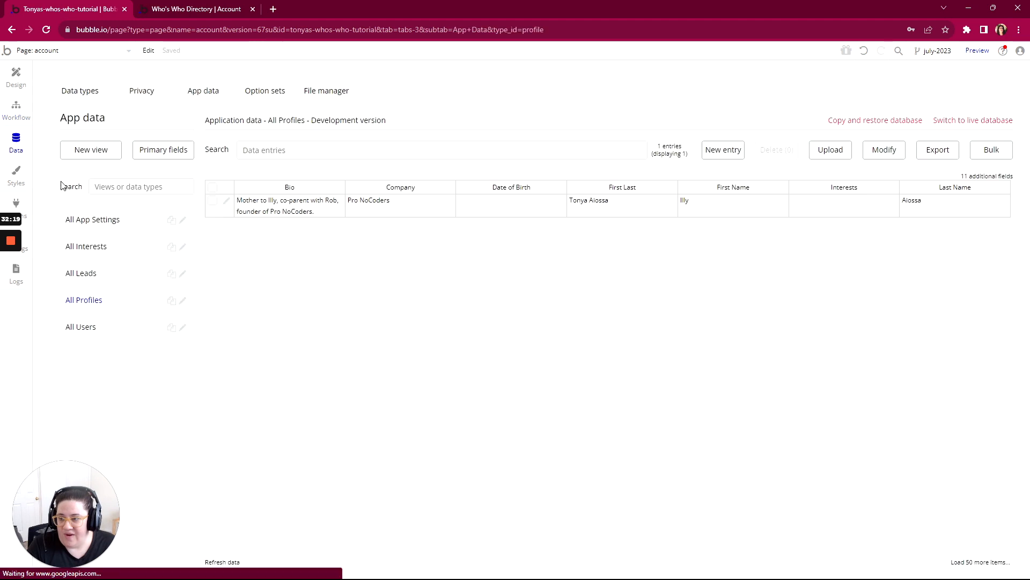
click(226, 201)
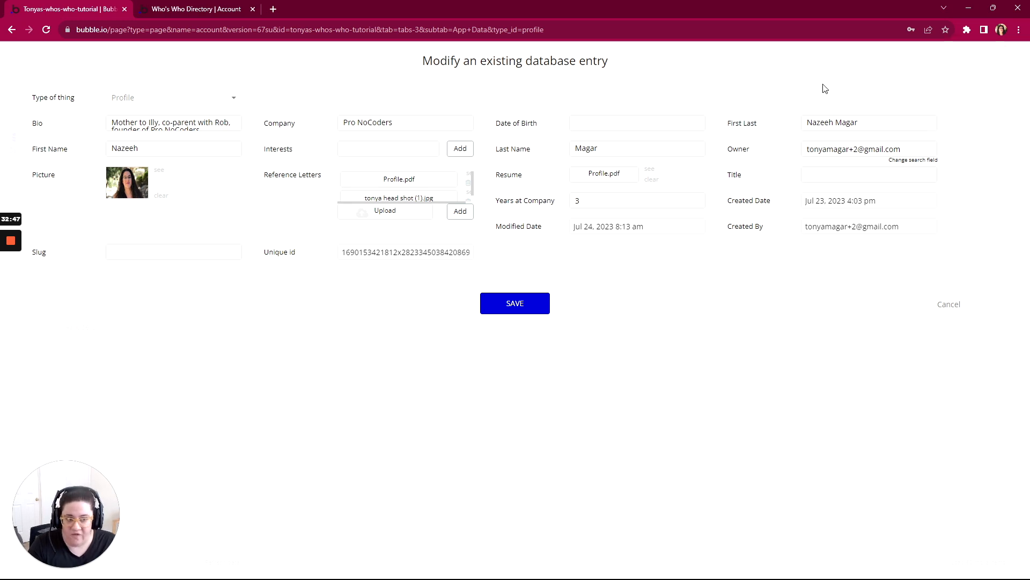
click(949, 306)
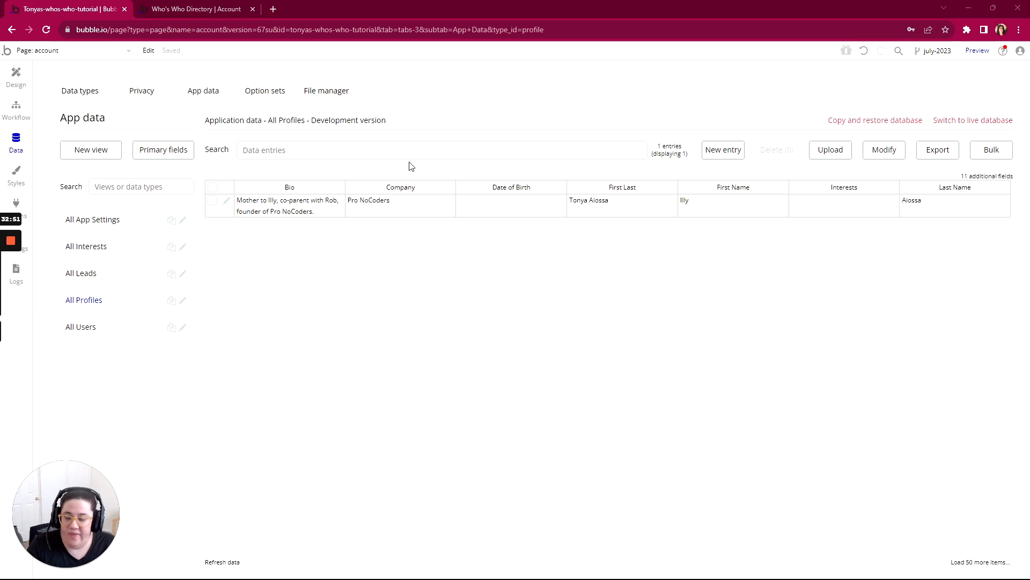
- Try the "This input should not be empty" option on Input First Name in the account page design, moving its property editor beside the form
click(11, 89)
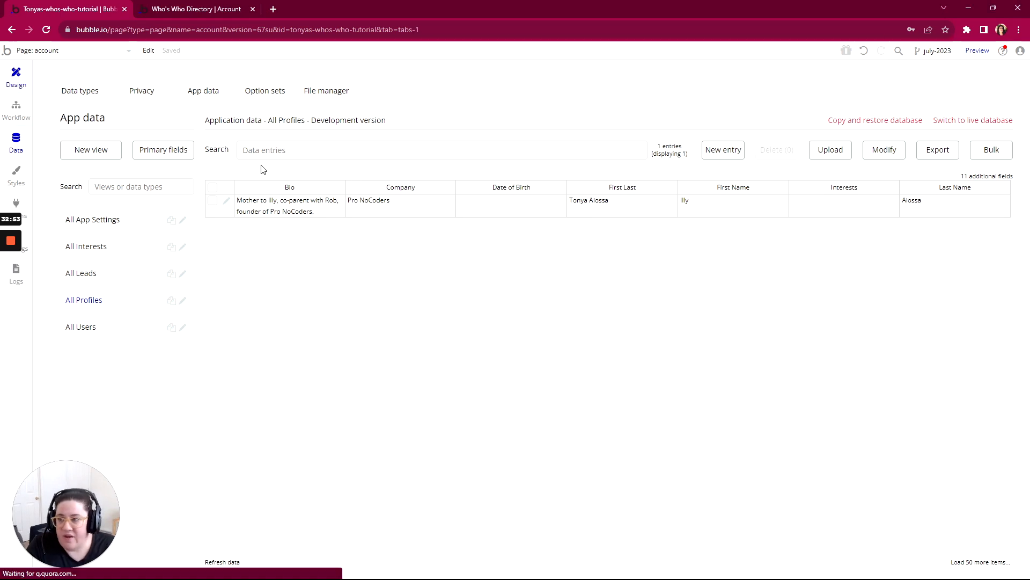
scroll(762, 204, up, 3)
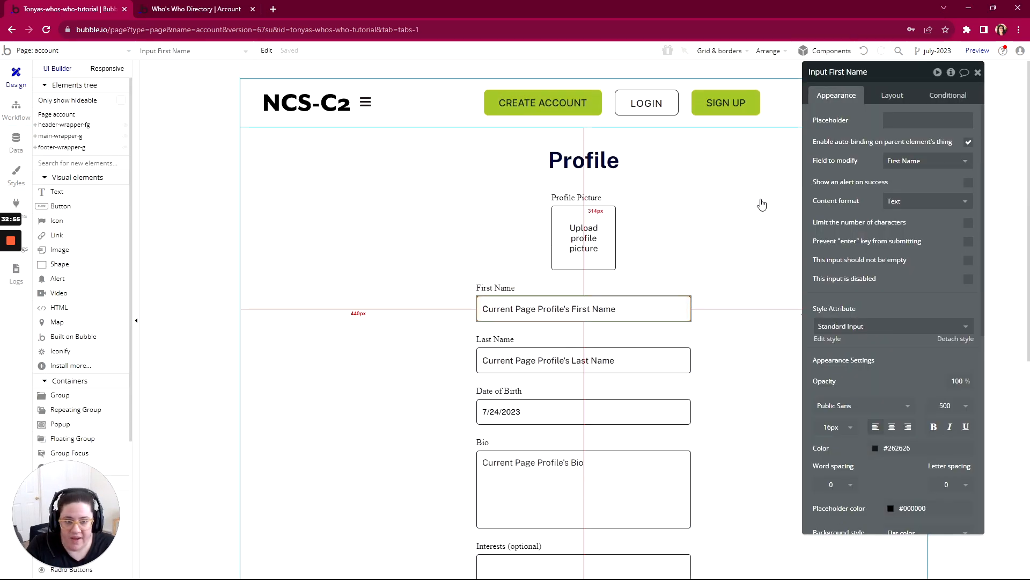
scroll(763, 204, down, 4)
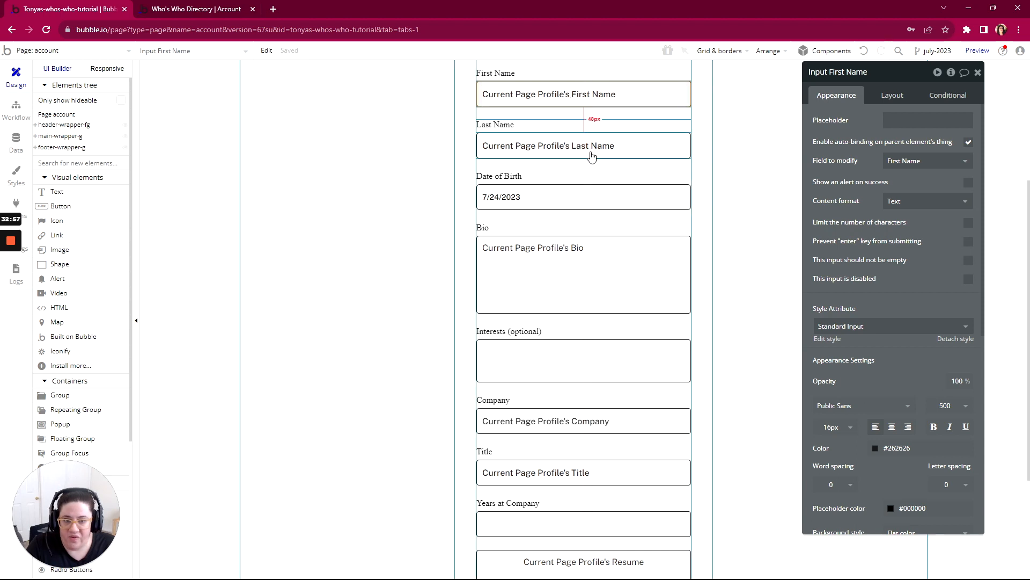
scroll(587, 252, down, 3)
scroll(588, 263, up, 5)
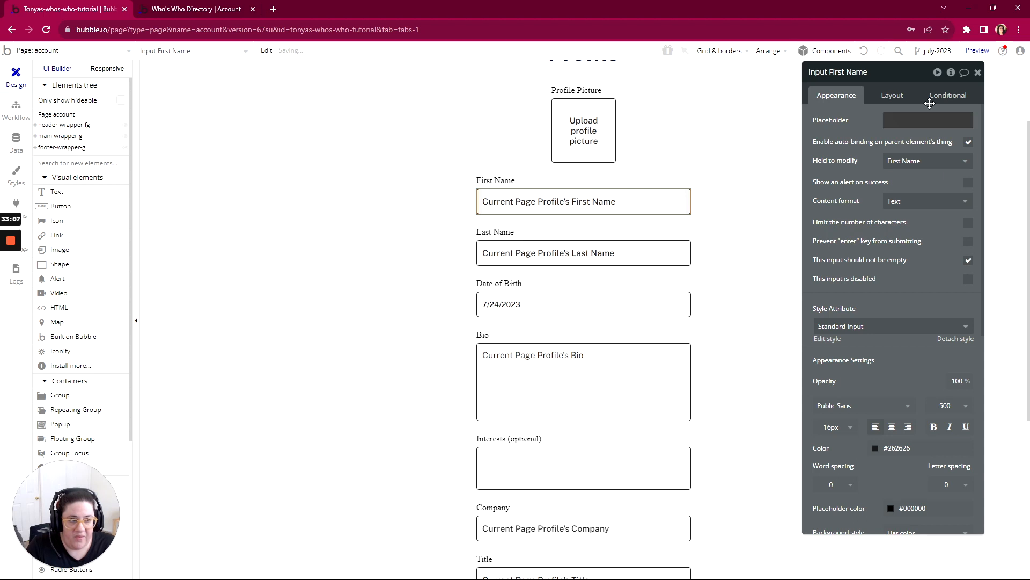
drag(843, 71, 747, 67)
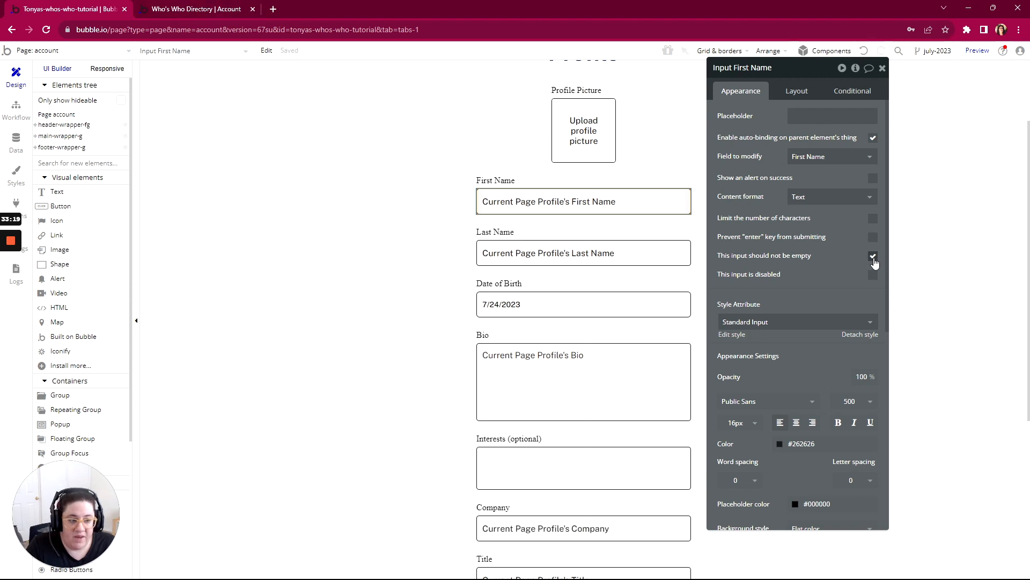
- Refresh the previewed account page, clear the First Name field, and leave it empty
click(230, 10)
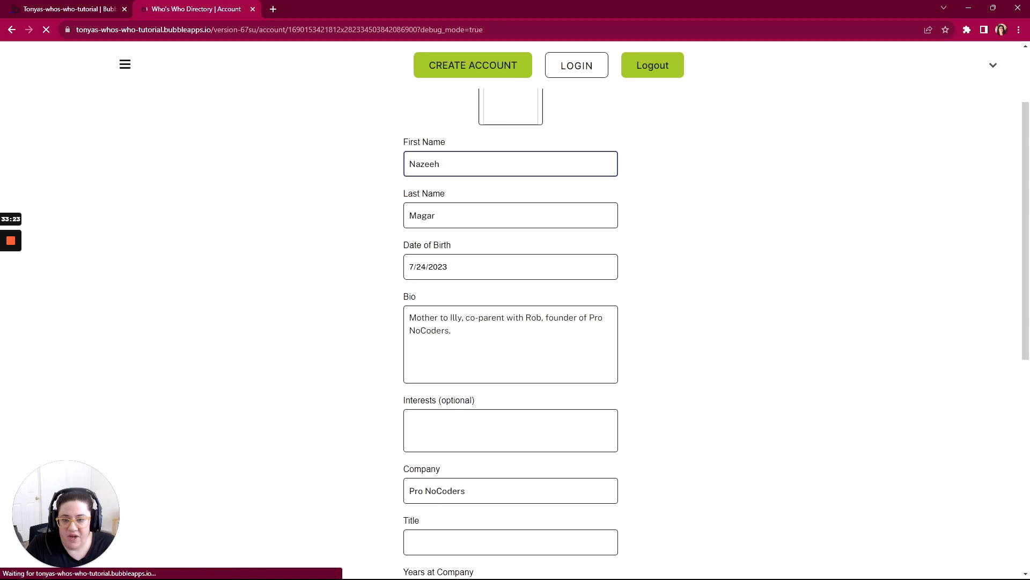
double_click(424, 165)
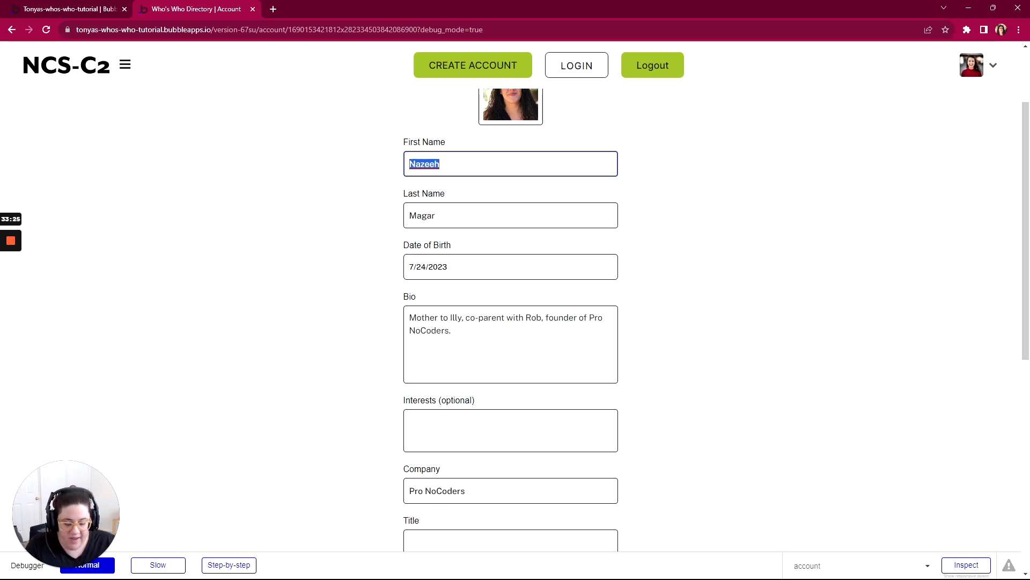
key(BackSpace)
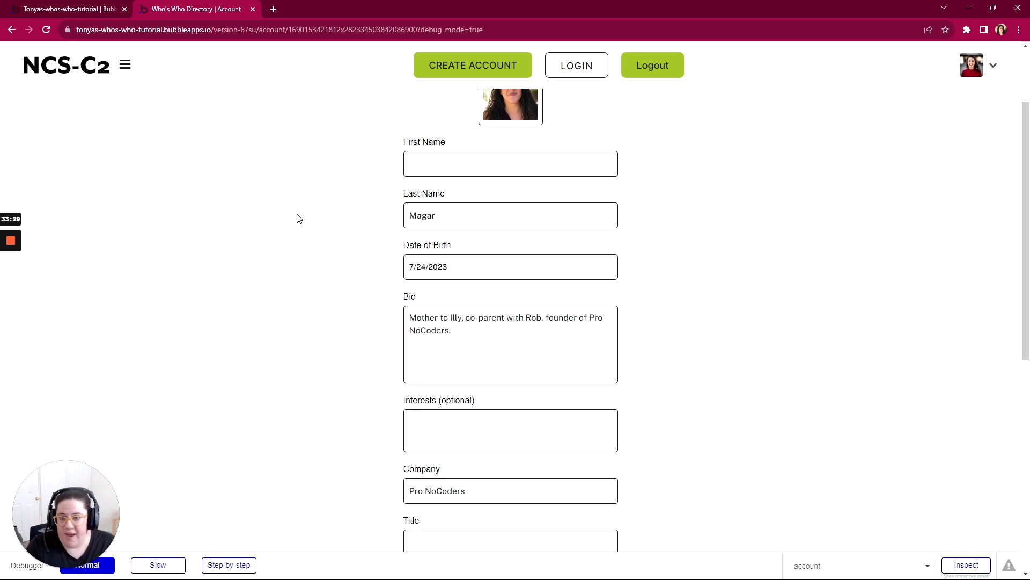
- Reopen the profile's database entry in the Bubble editor to check First Name and First Last after clearing the input
click(87, 15)
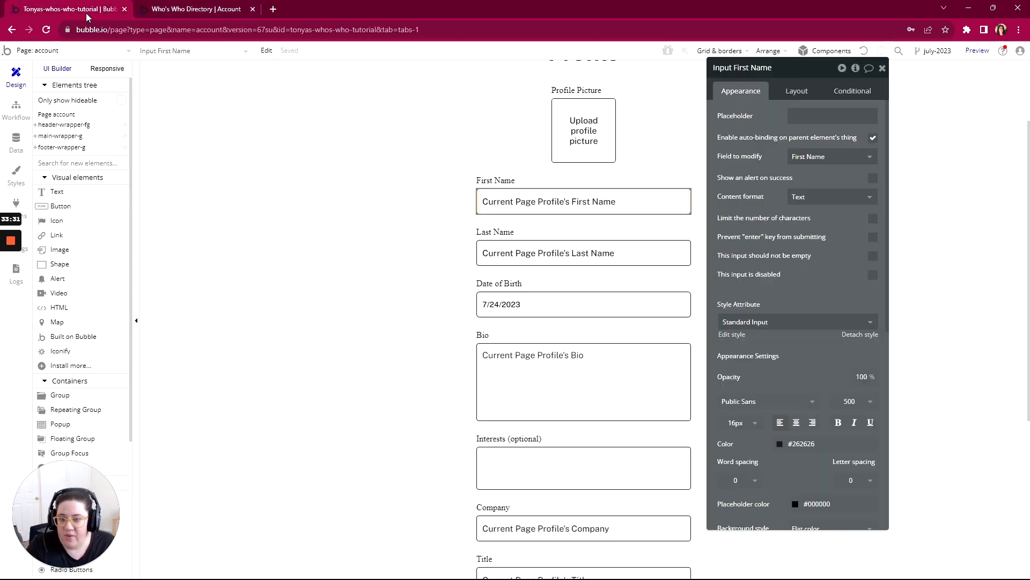
click(16, 141)
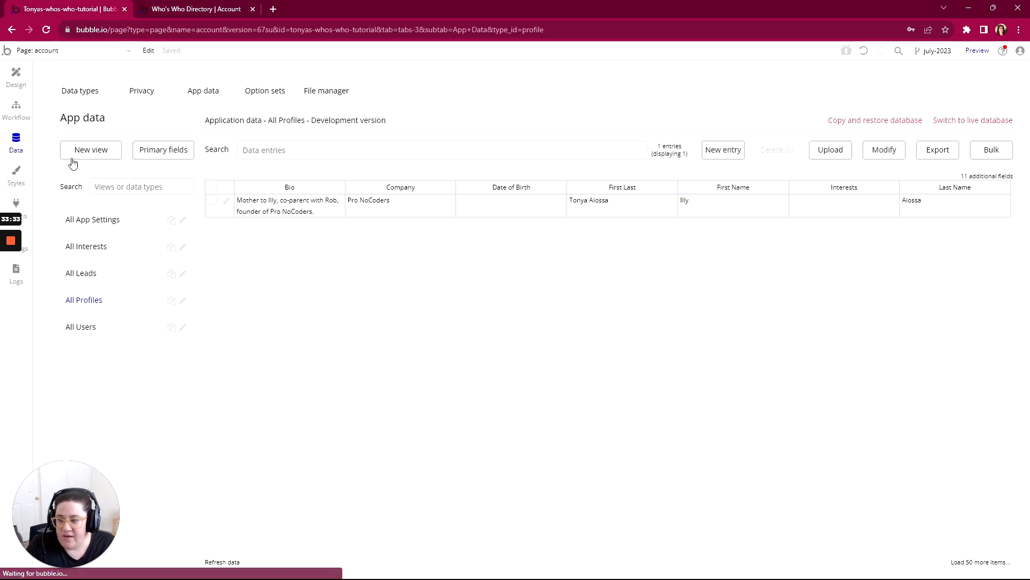
click(226, 201)
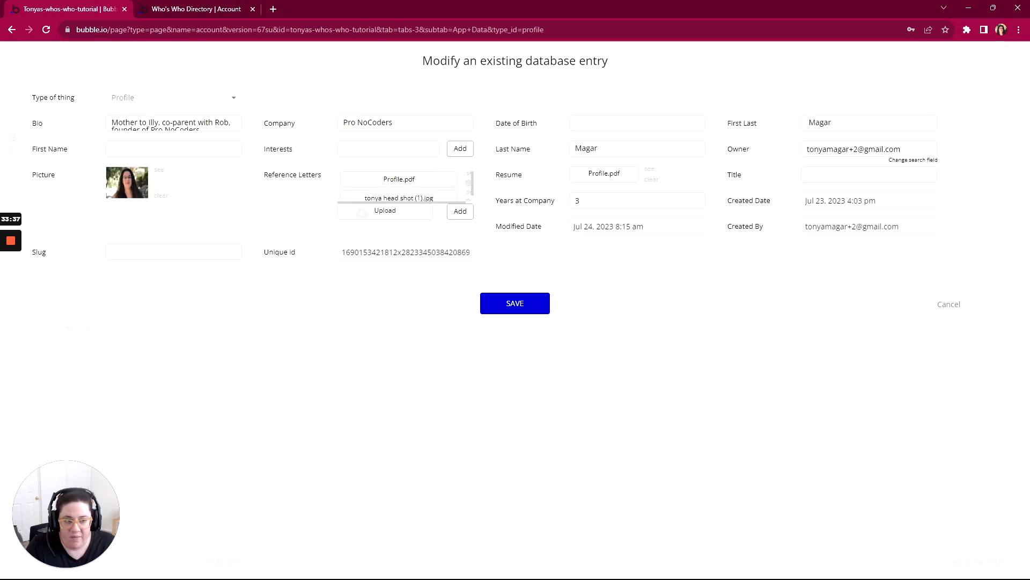
- Close the profile's database entry without saving and enable "This input should not be empty" on Input First Name in the design
drag(809, 123, 804, 124)
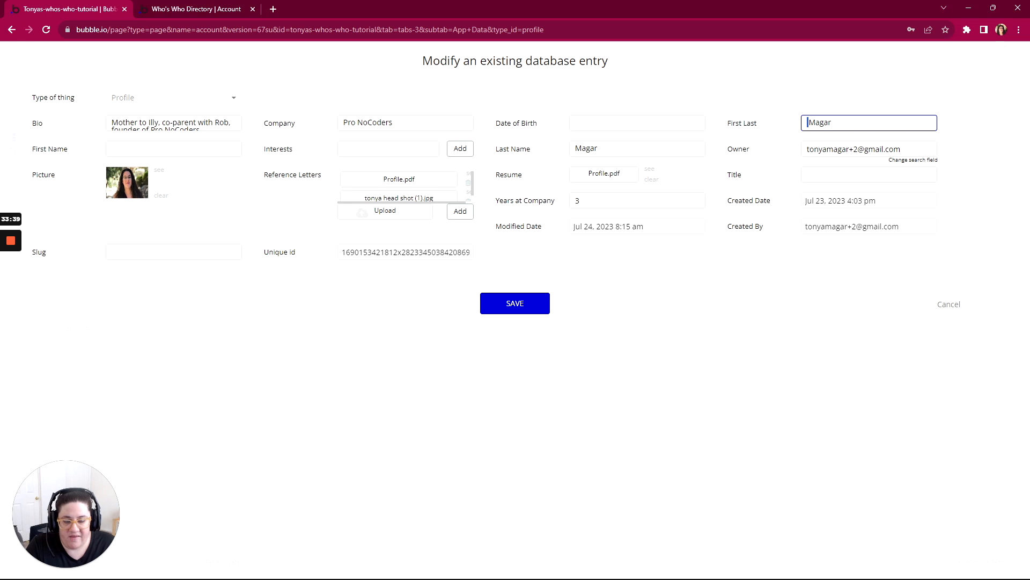
click(156, 149)
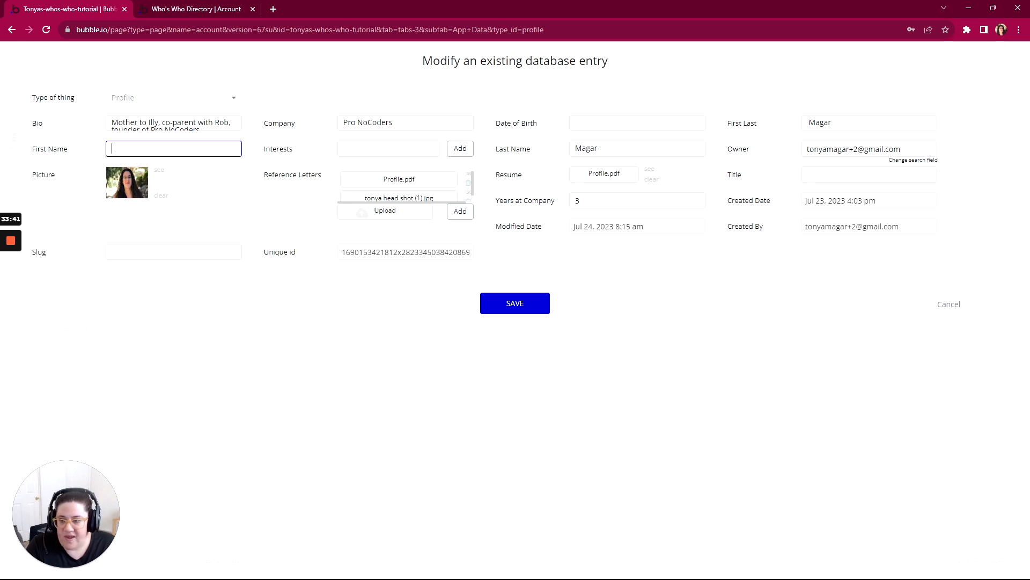
click(955, 306)
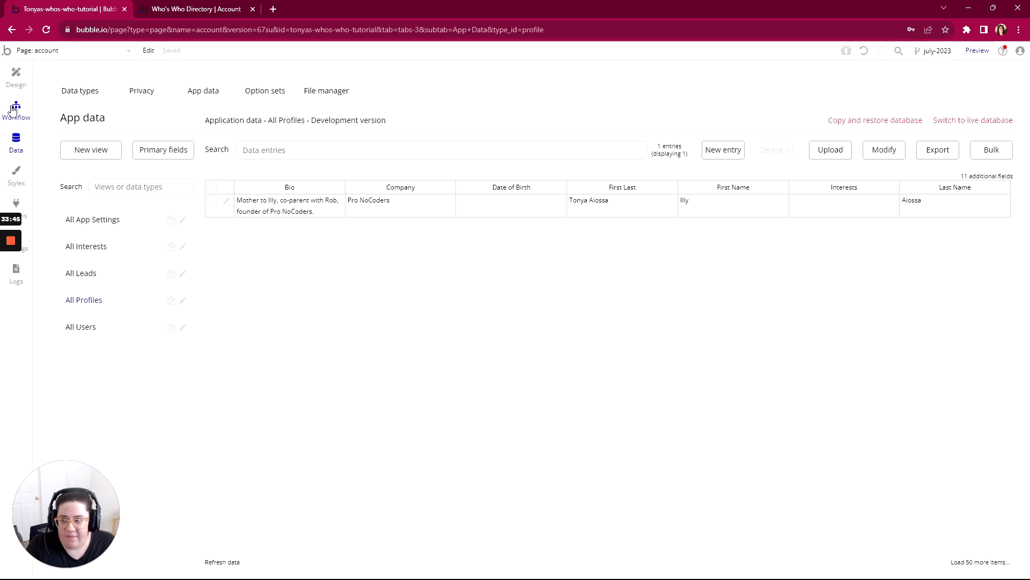
click(16, 75)
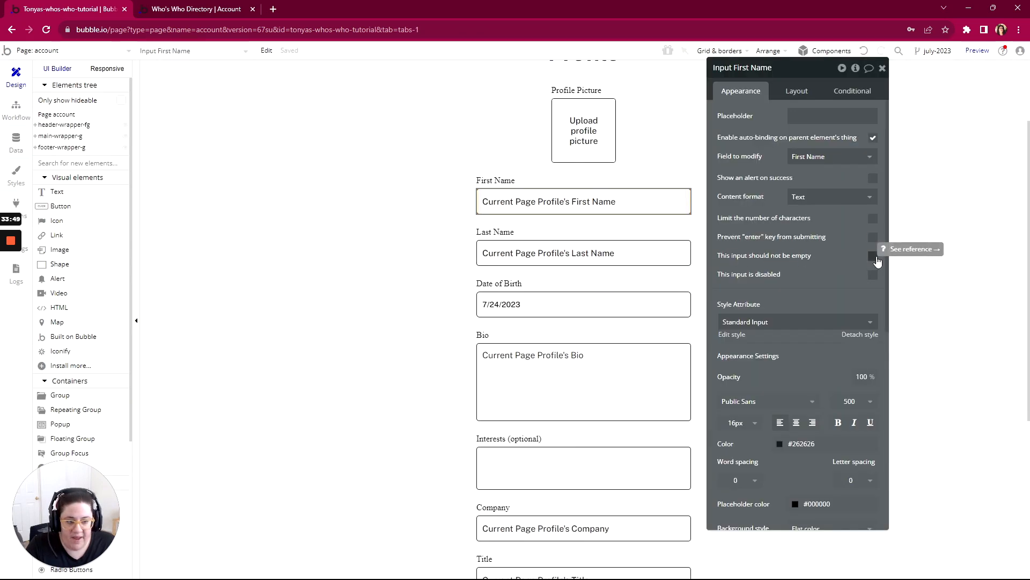
click(873, 256)
- Refresh the previewed account page, enter the profile's first name in the empty First Name field, and reload the page
click(196, 9)
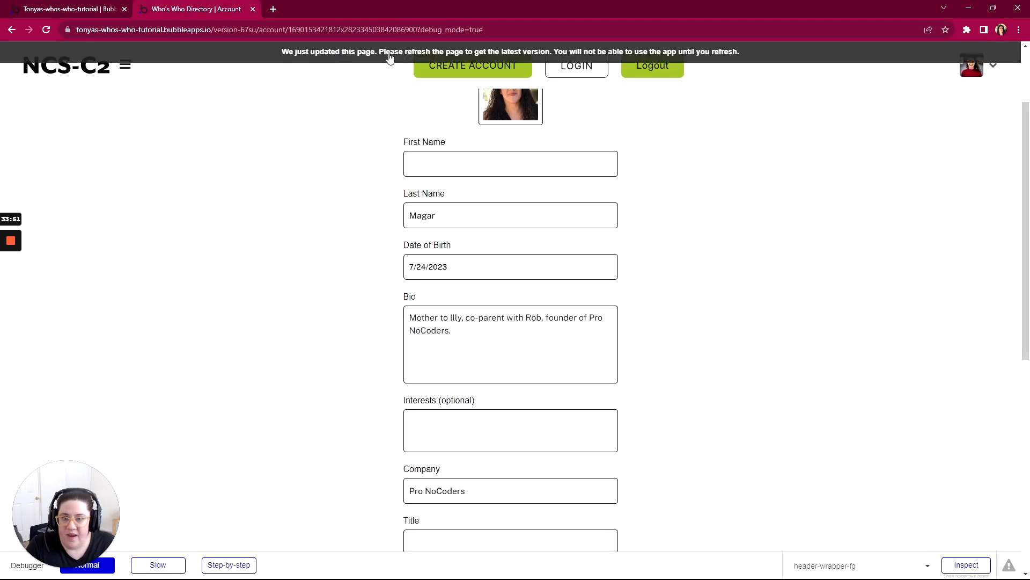
click(390, 58)
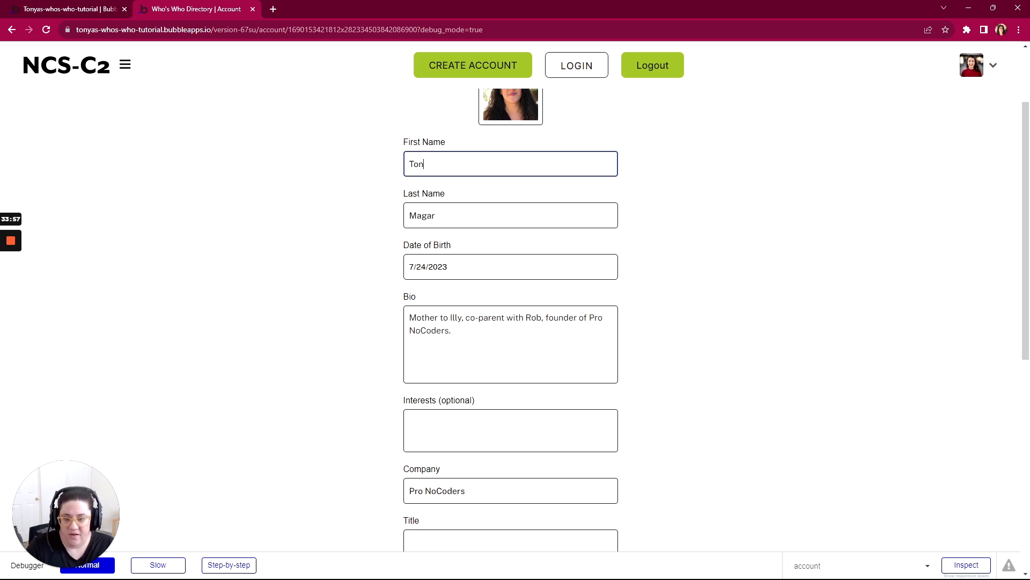
click(371, 214)
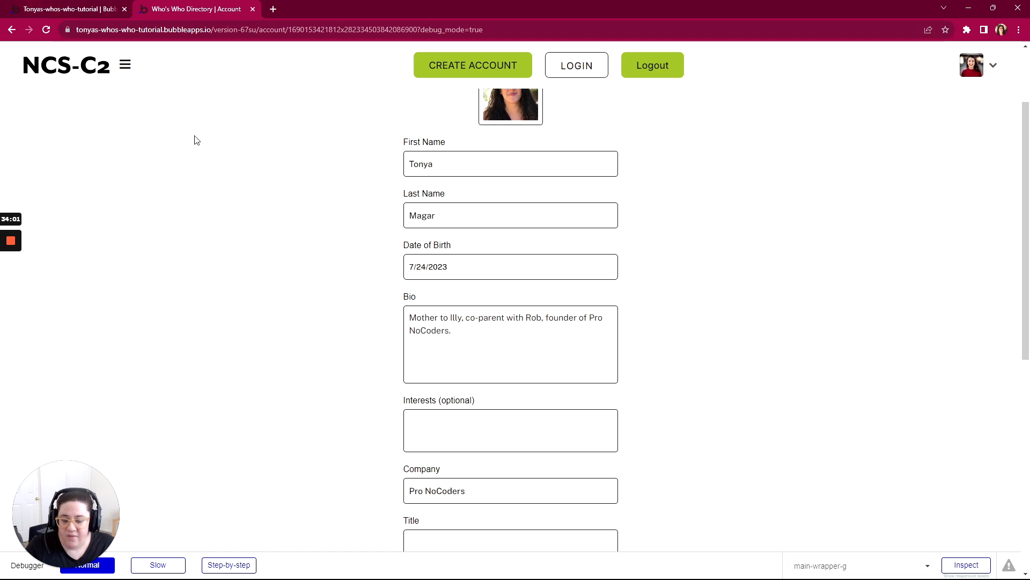
key(F5)
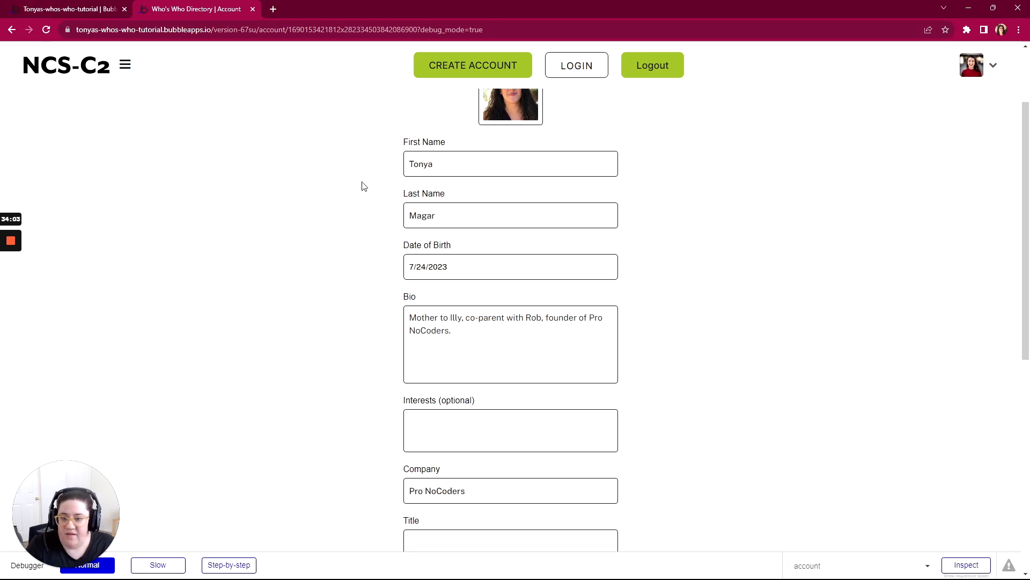
- Open the profile's entry in the Bubble editor's app data to check First Name and First Last
click(89, 10)
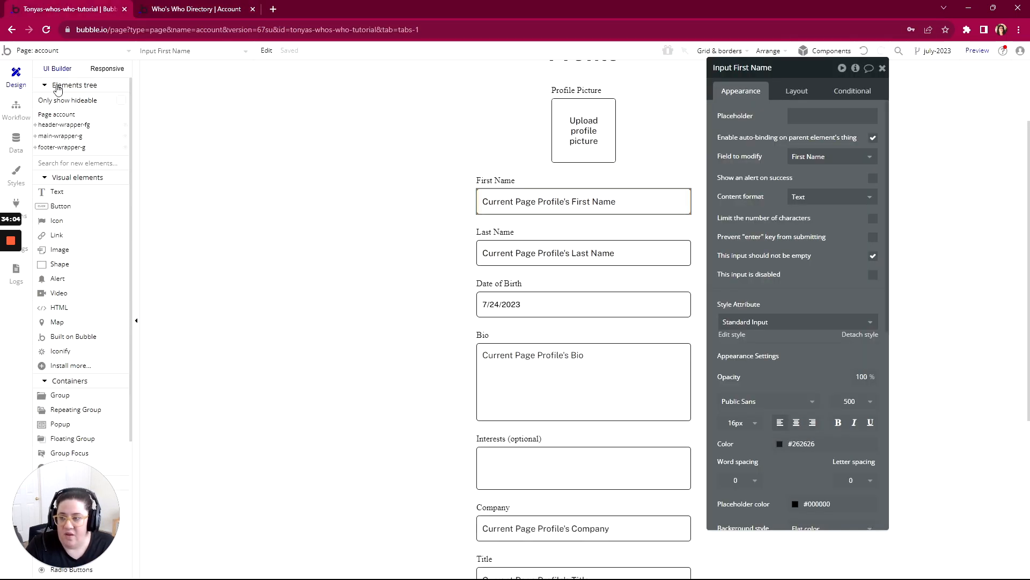
click(16, 141)
click(226, 201)
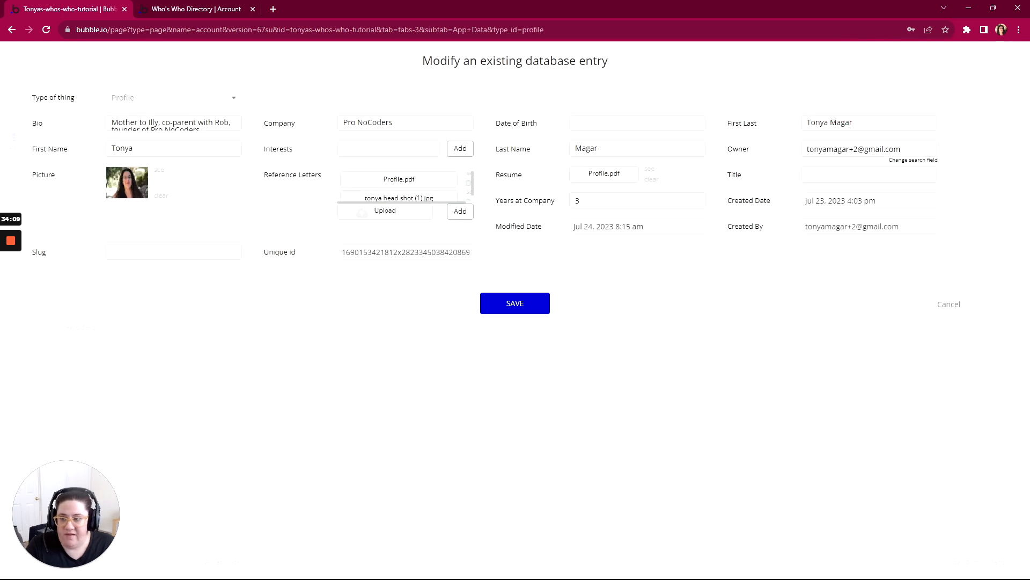
- Clear the required First Name field on the previewed account page and leave it empty
click(204, 12)
key(ctrl+a)
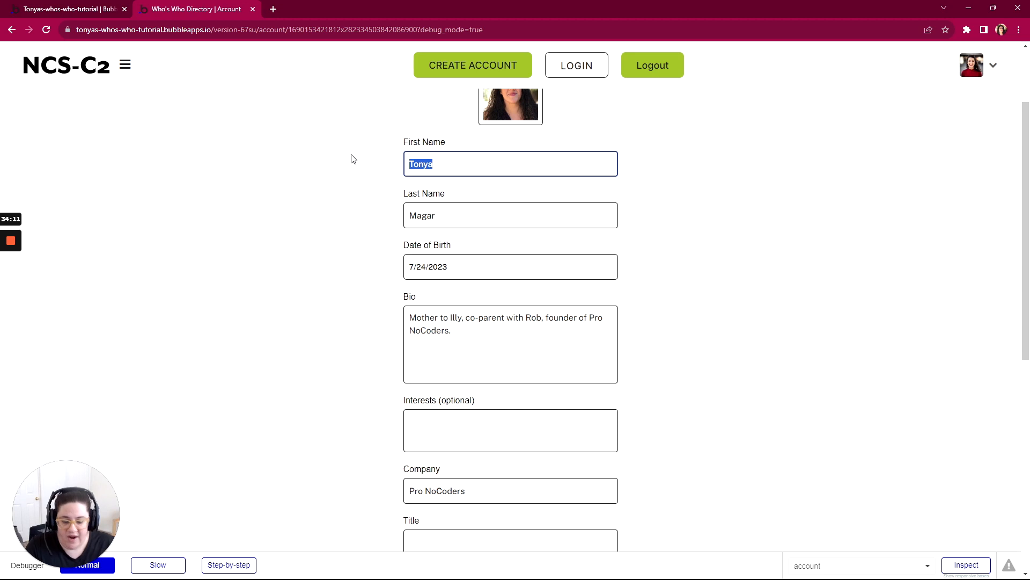
key(BackSpace)
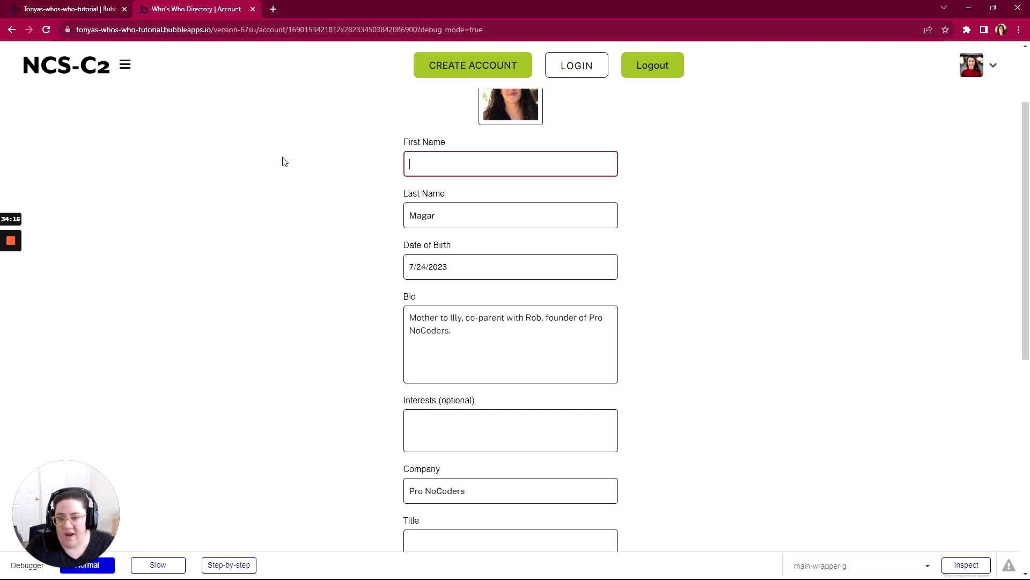
click(314, 162)
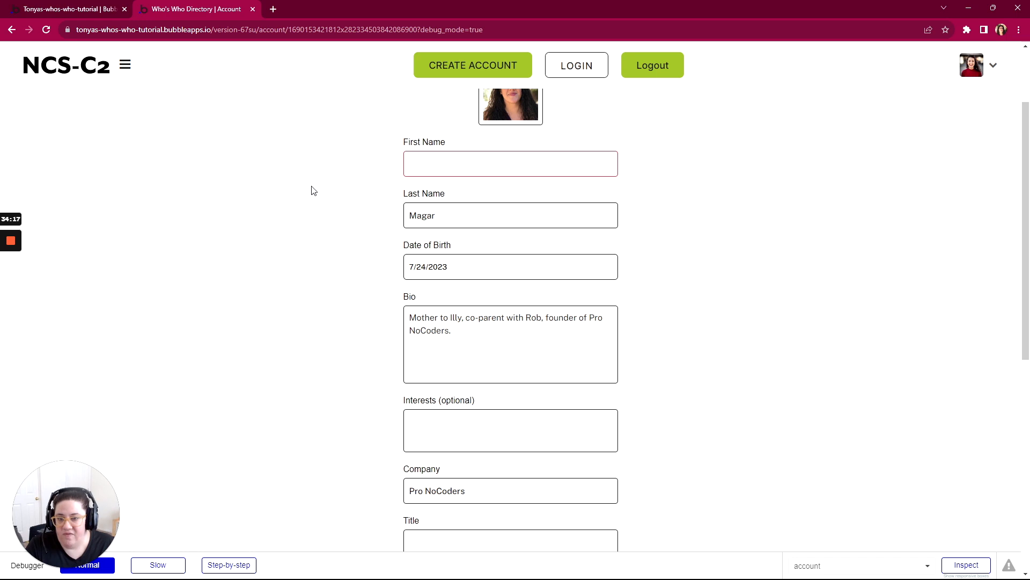
- Refresh the Bubble editor's profile data and reopen the entry to check First Name and First Last against the cleared field
click(60, 9)
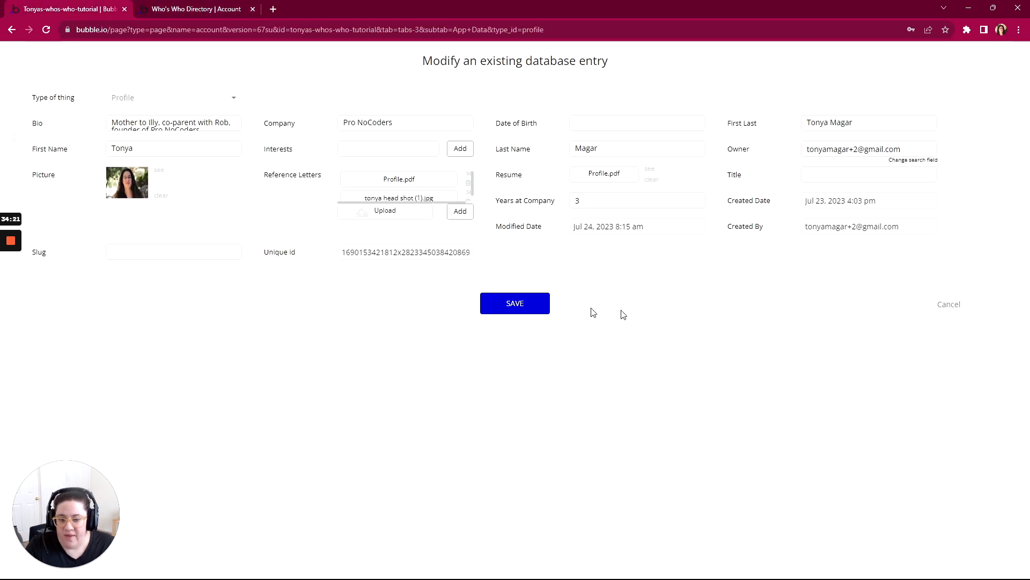
click(946, 307)
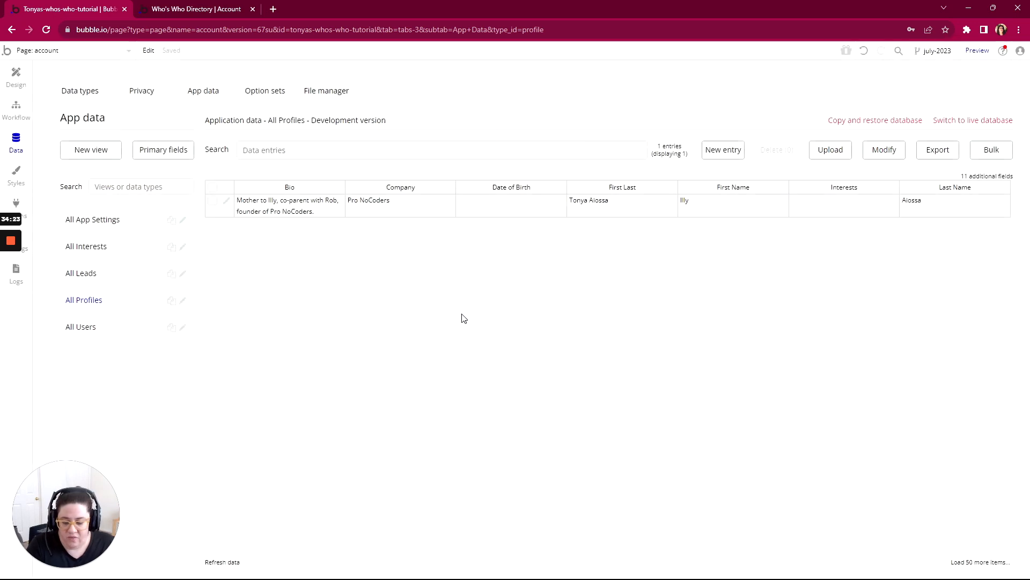
click(222, 562)
click(225, 202)
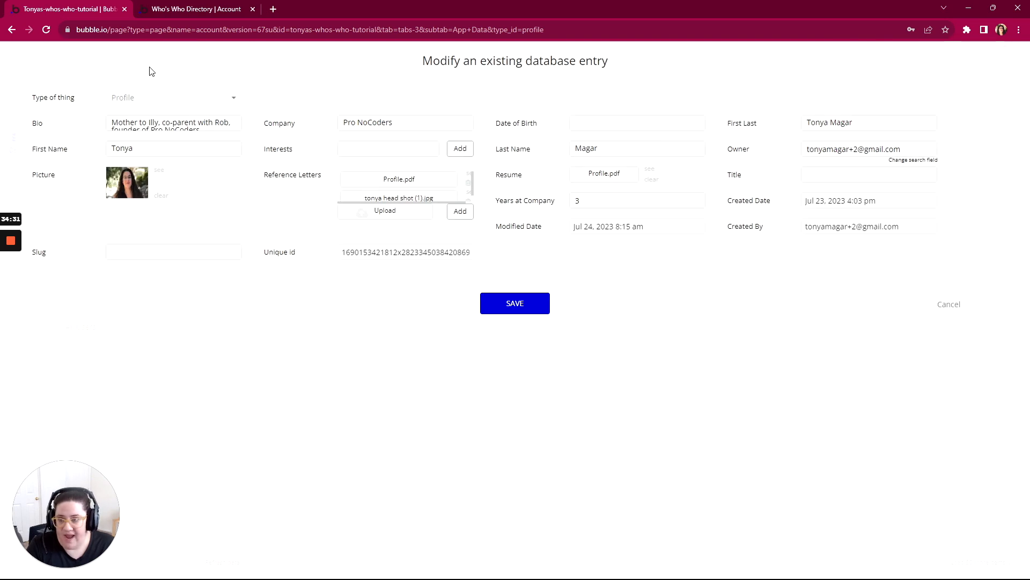
- Return to the previewed account page, check the First Name field, and save the profile form
click(176, 9)
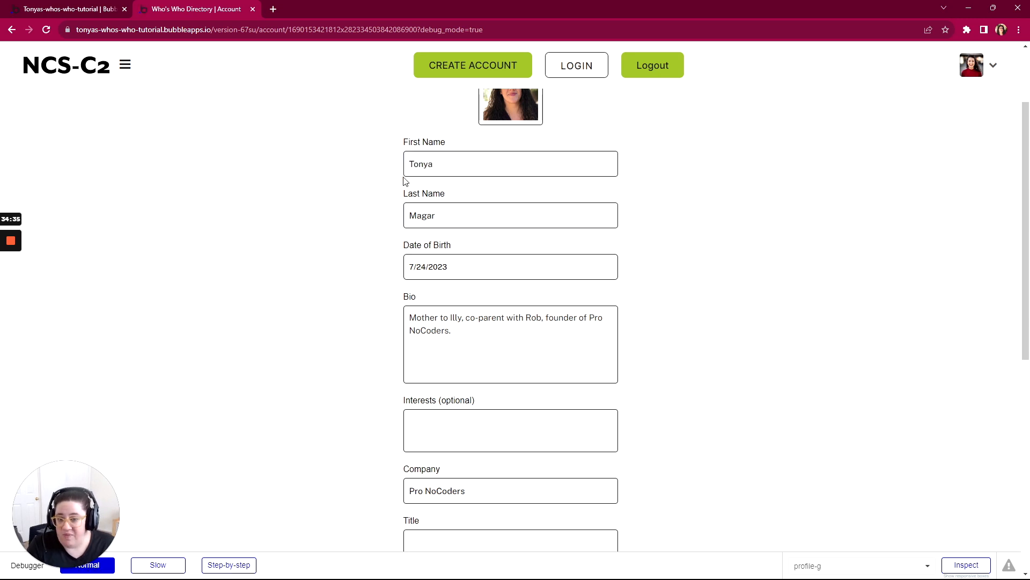
click(415, 168)
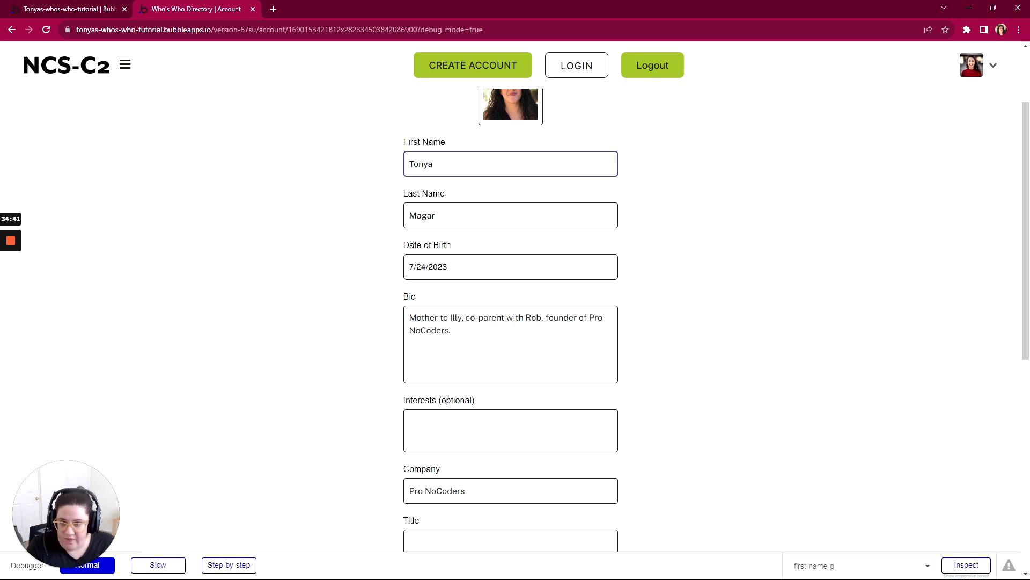
scroll(426, 166, up, 1)
scroll(427, 167, down, 5)
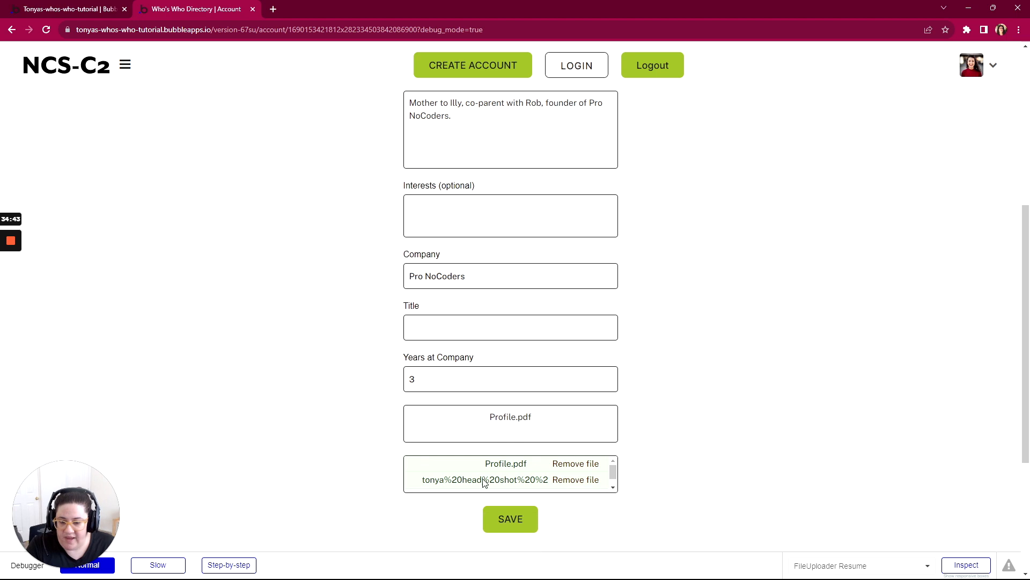
click(509, 518)
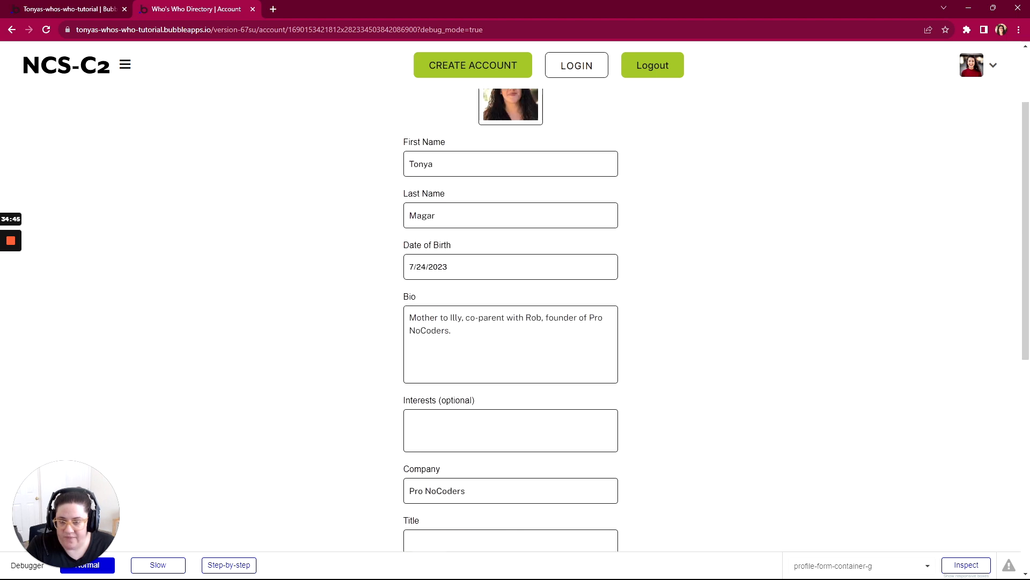
- Close the database entry in the Bubble editor without saving and disable auto-binding on Input First Name
click(53, 9)
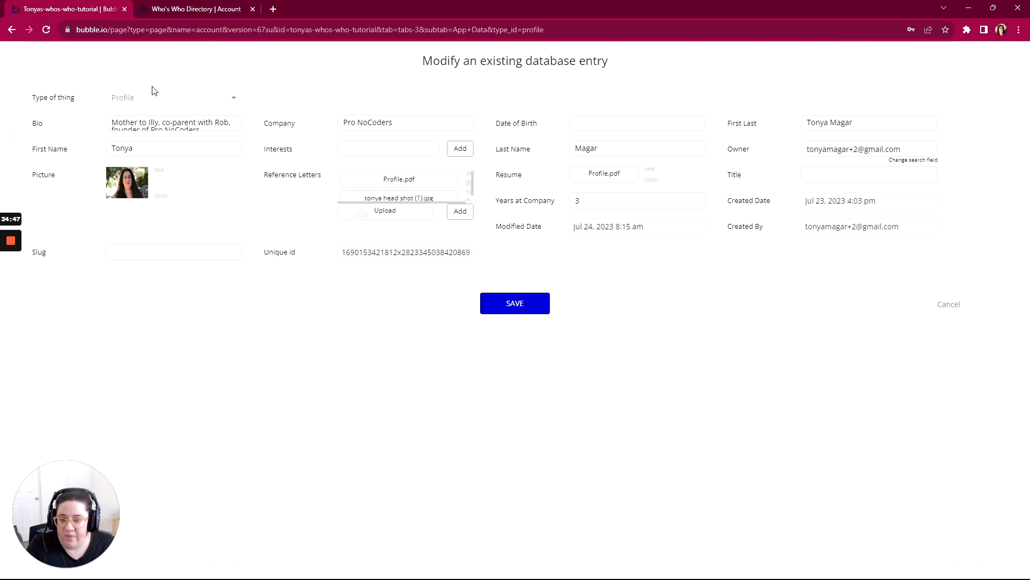
click(949, 305)
click(16, 76)
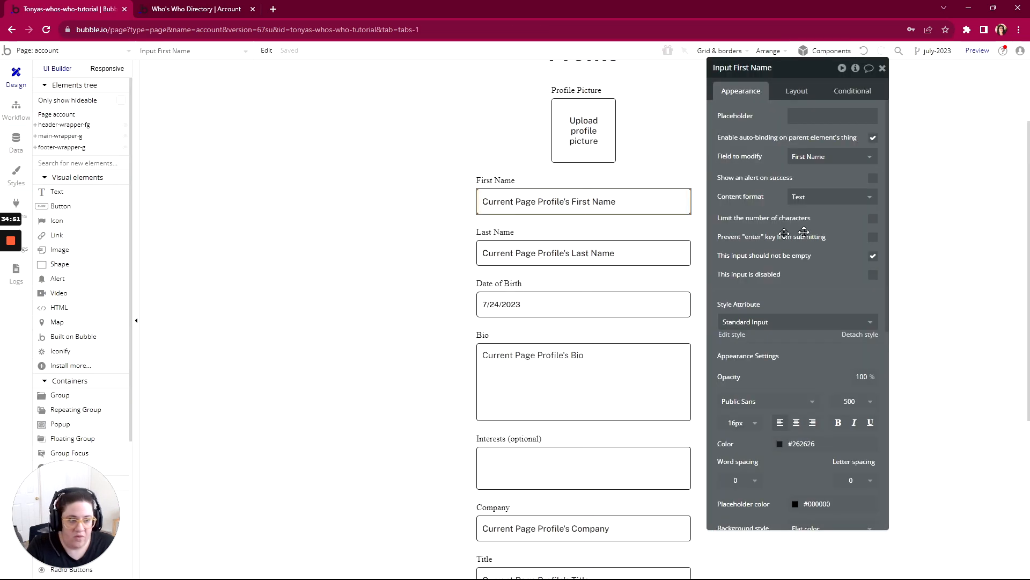
click(874, 138)
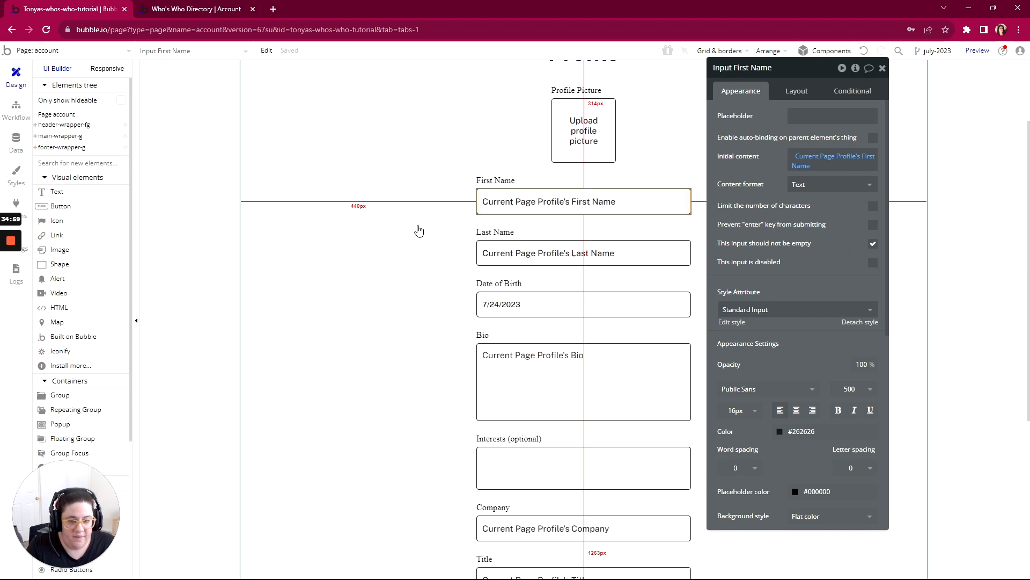
- Delete the account page workflow that runs when Input First Name's value is changed
click(16, 107)
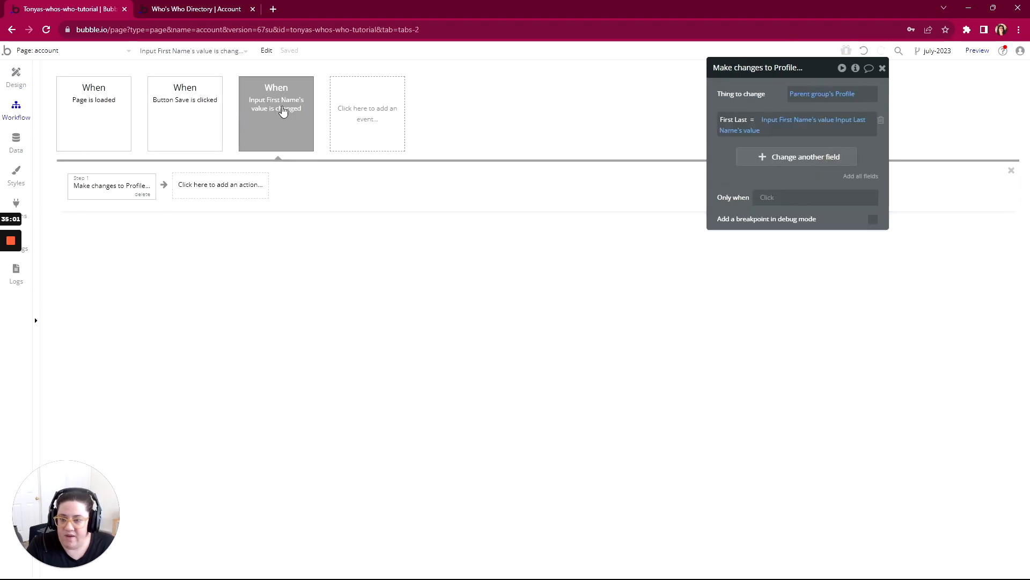
click(283, 109)
click(307, 145)
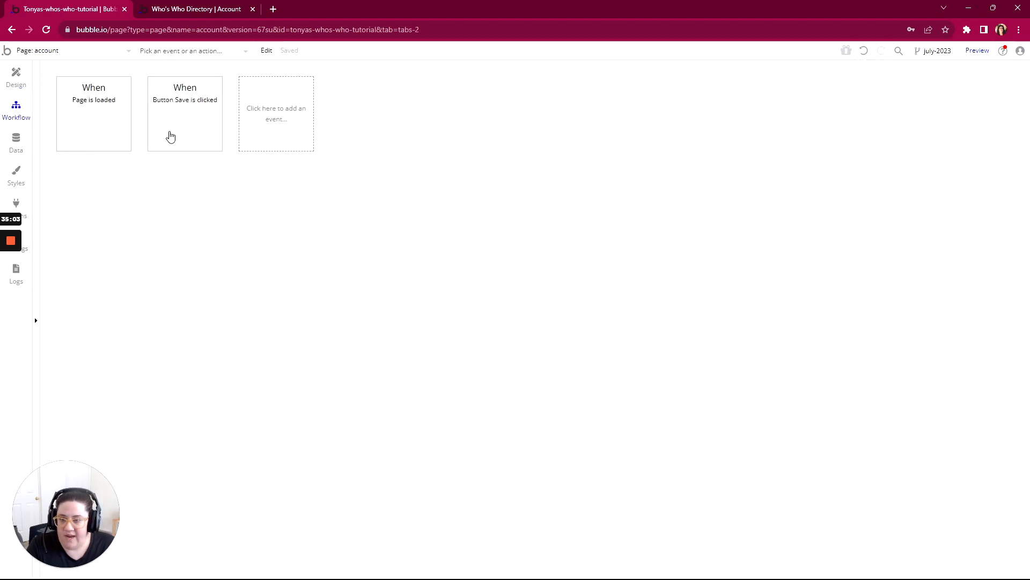
- Review the profile form from Input First Name down to the Save button in the account page design
click(16, 75)
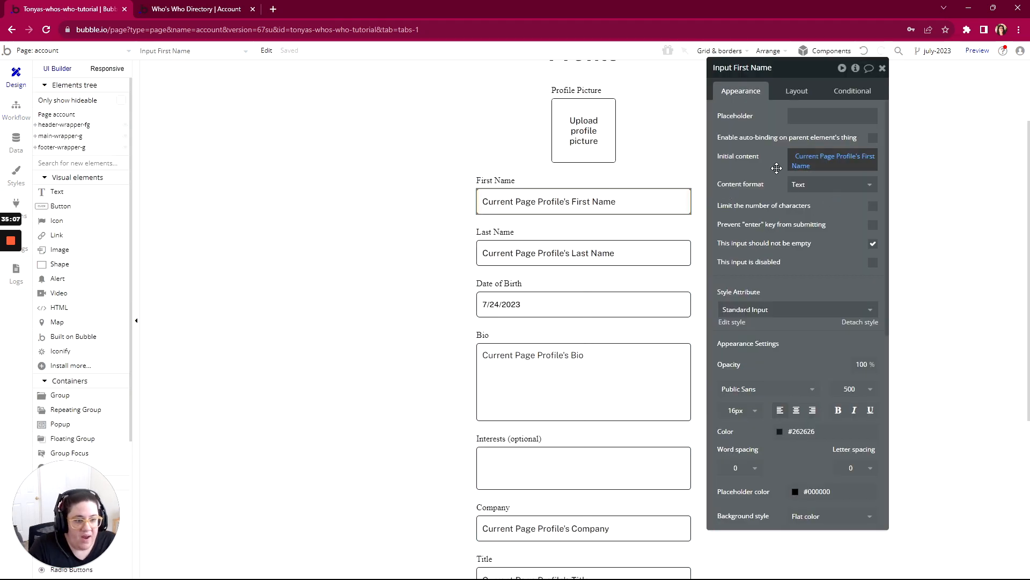
scroll(599, 349, down, 3)
scroll(599, 350, up, 5)
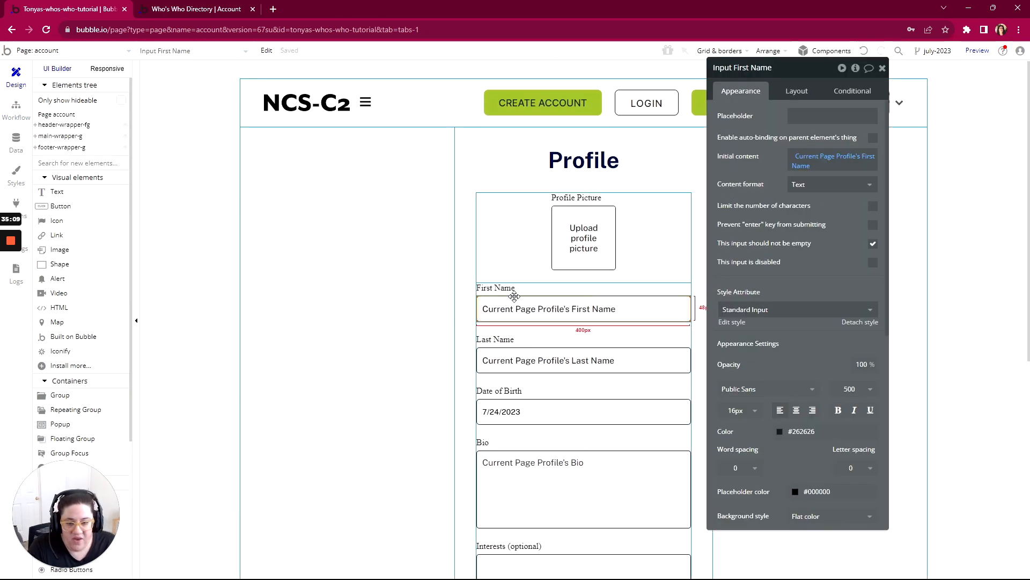
scroll(487, 317, down, 8)
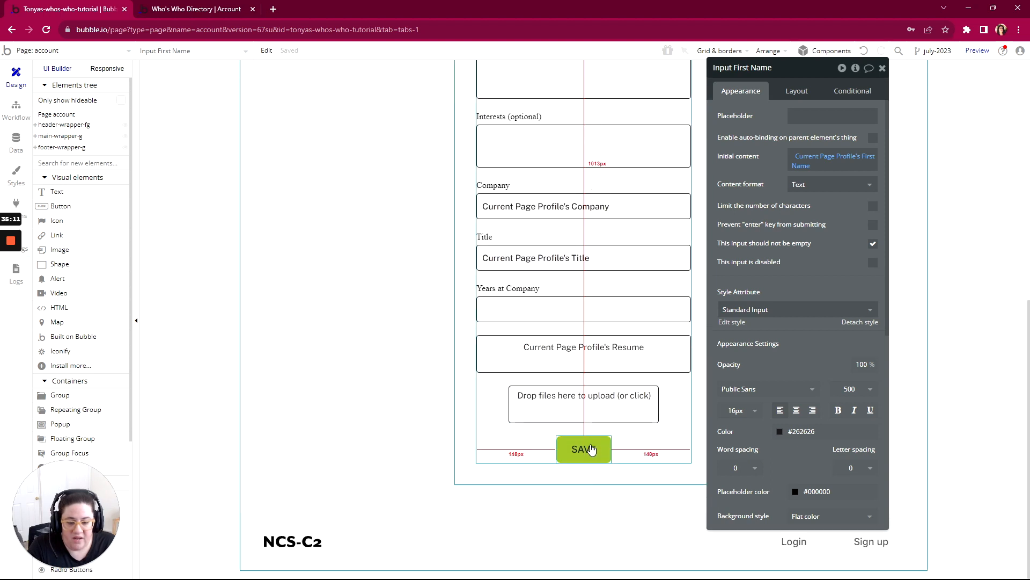
scroll(590, 449, up, 8)
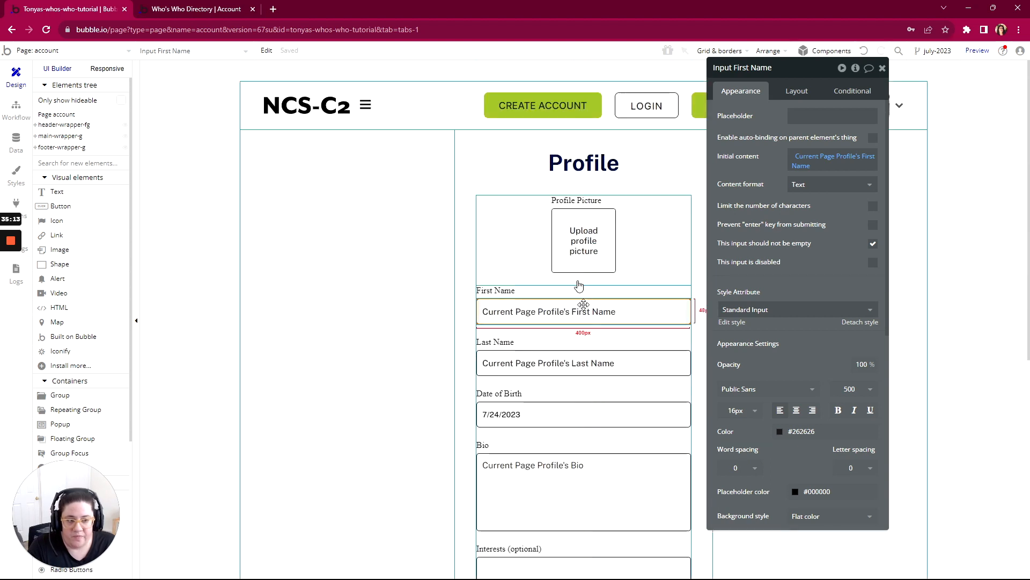
- Refresh the previewed account page, clear the First Name field, and try to save the profile with it empty
click(247, 12)
click(314, 53)
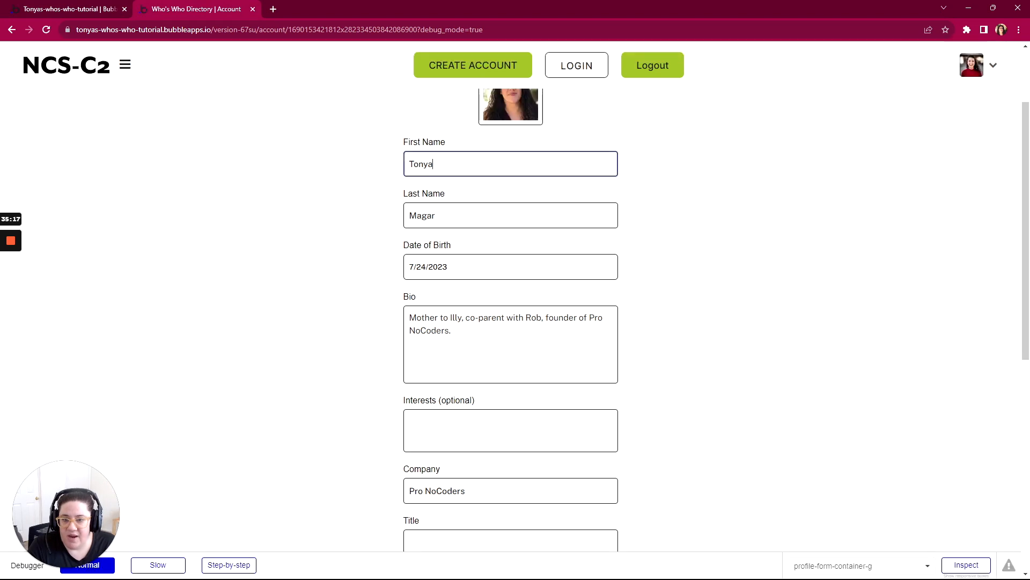
key(ctrl+a)
key(BackSpace)
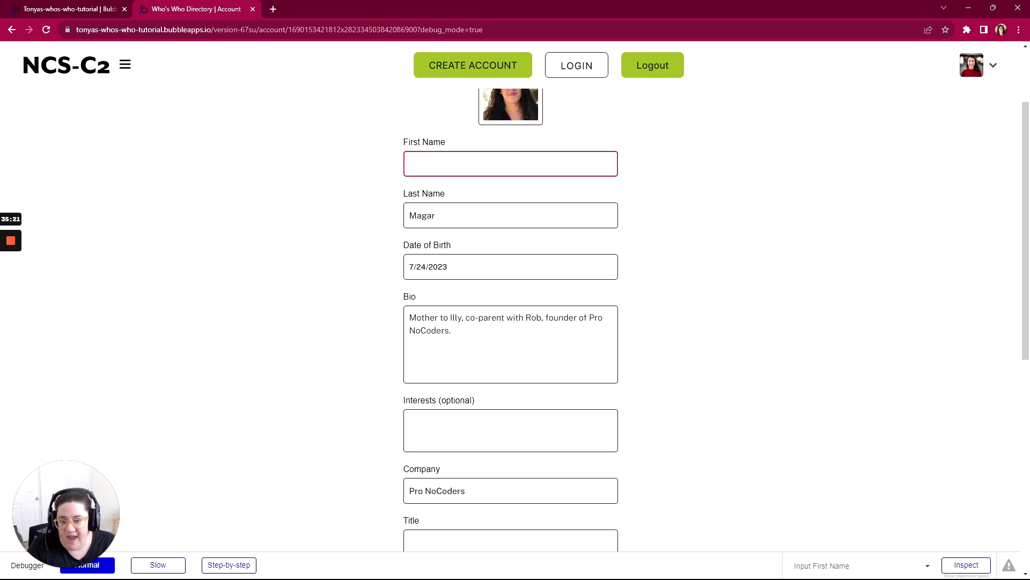
scroll(501, 264, down, 8)
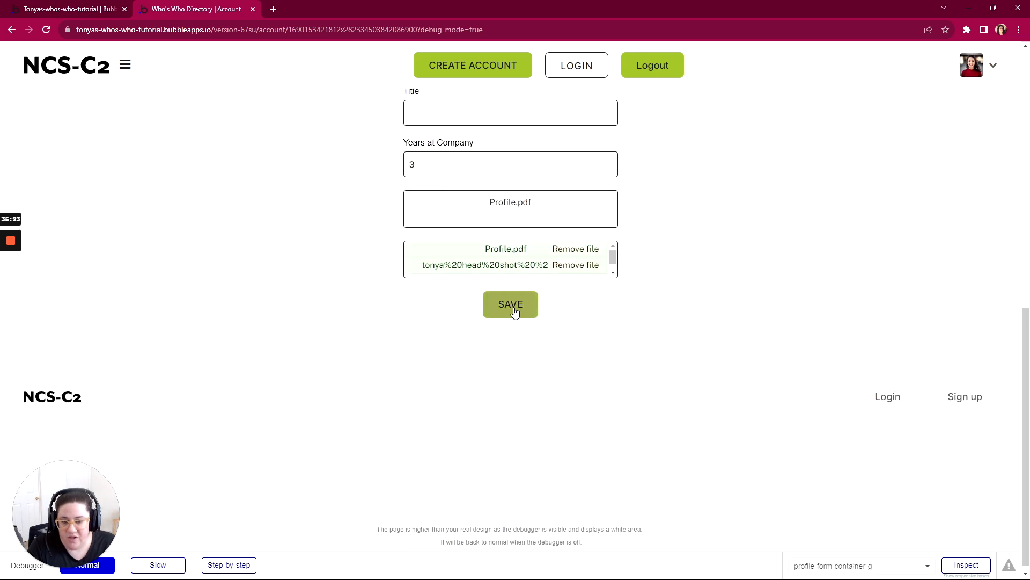
click(514, 310)
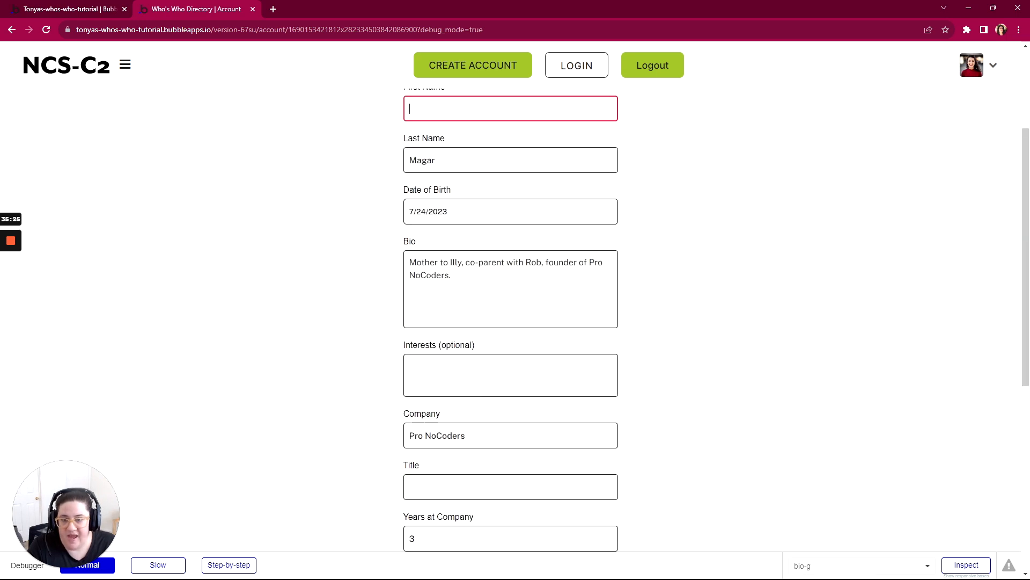
- Fill the First Name field back in on the previewed account page and save the profile
scroll(408, 290, up, 3)
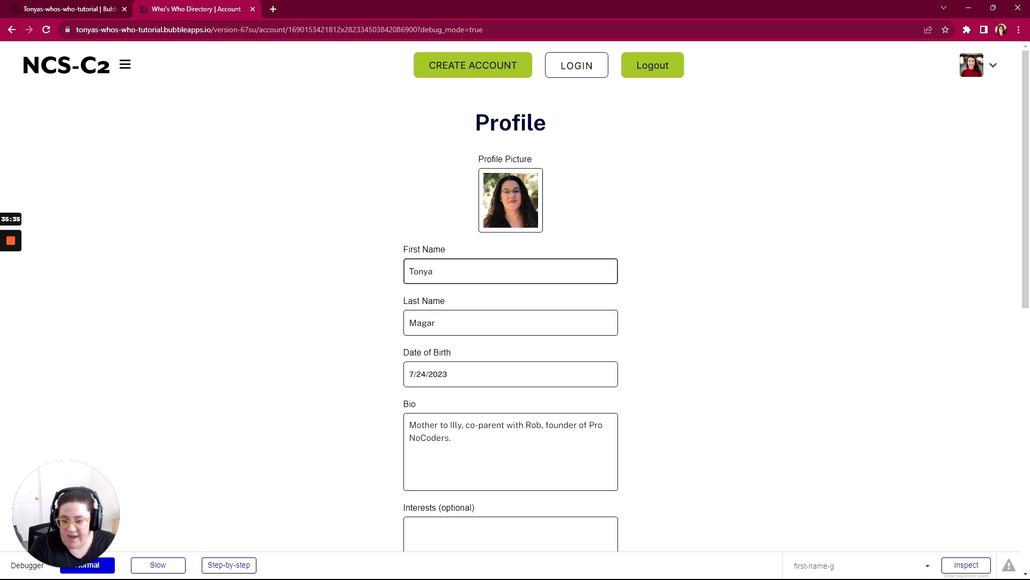
scroll(478, 350, down, 7)
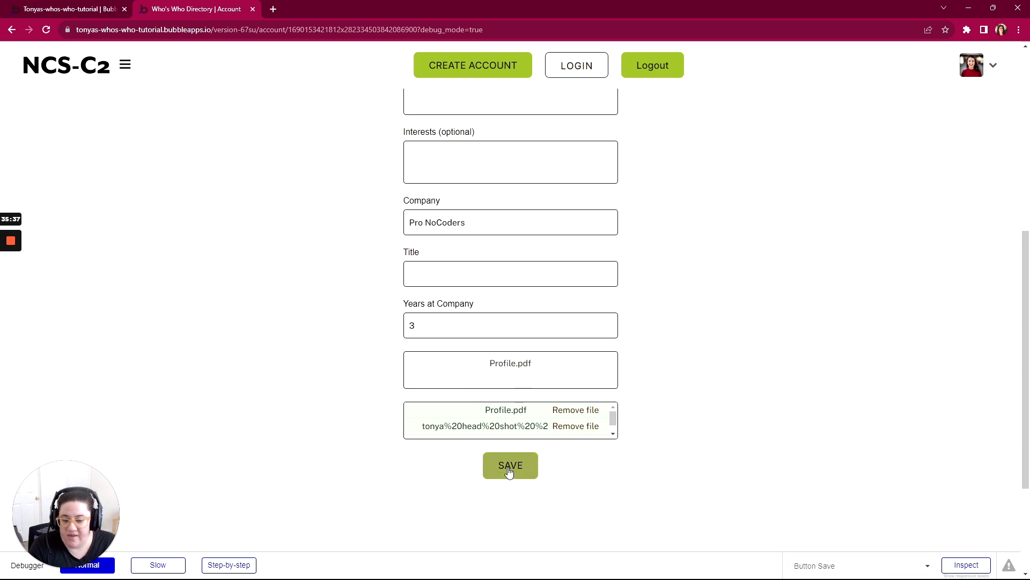
scroll(403, 195, up, 7)
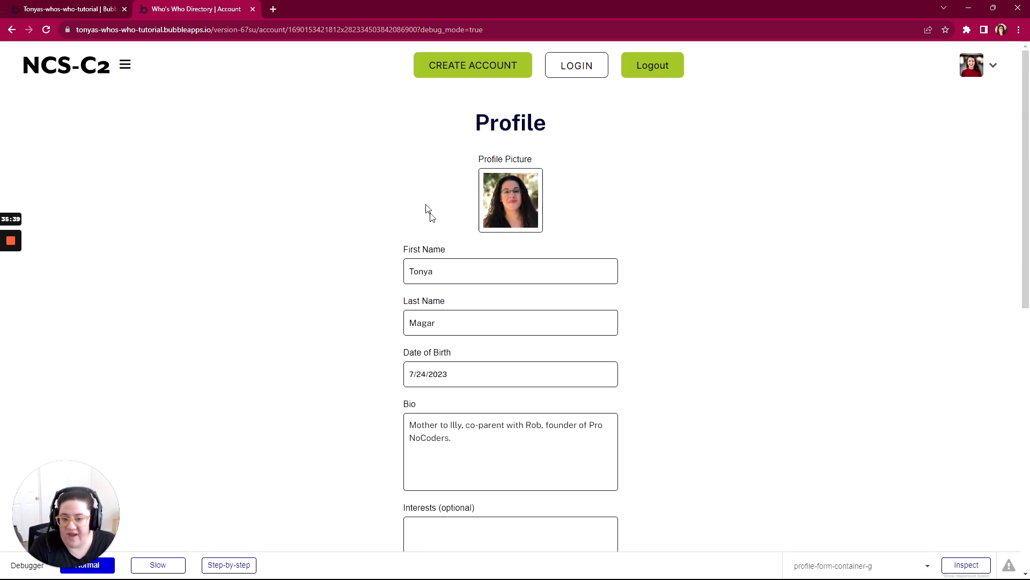
scroll(385, 430, down, 5)
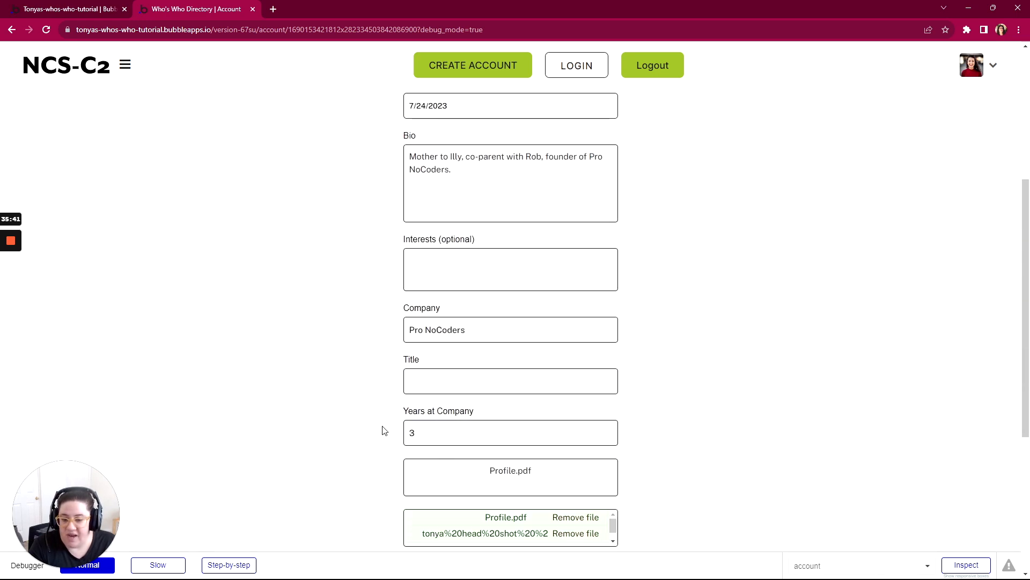
scroll(471, 410, up, 5)
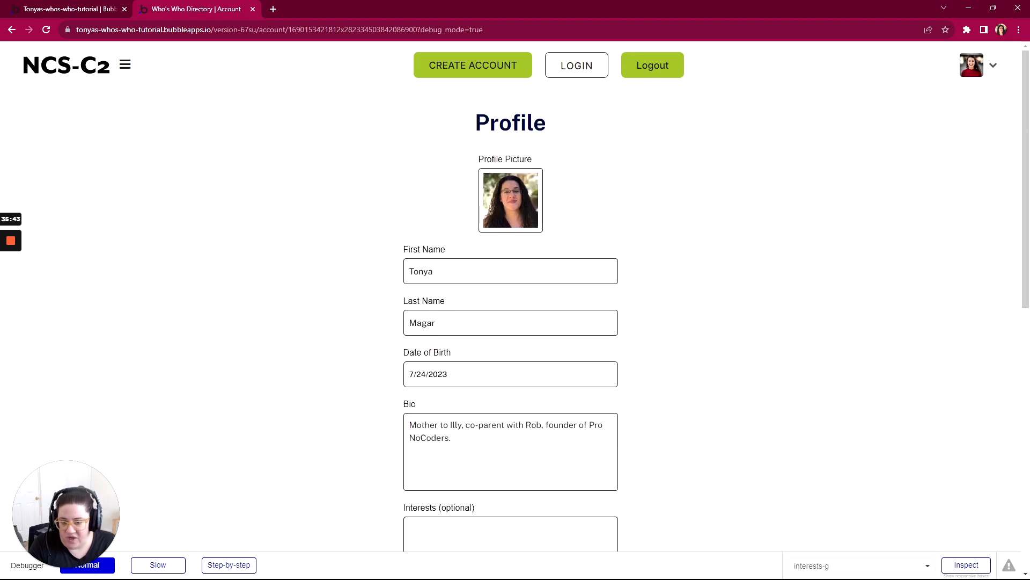
click(479, 271)
scroll(419, 267, down, 2)
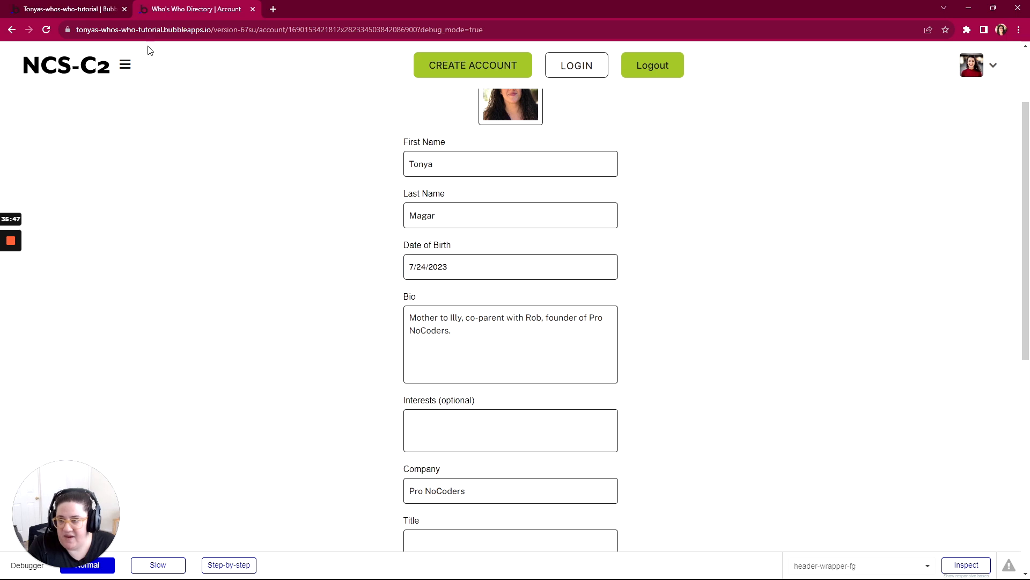
- Open the profile's database entry in the Bubble editor and compare its First Name with the previewed form
click(86, 9)
click(21, 147)
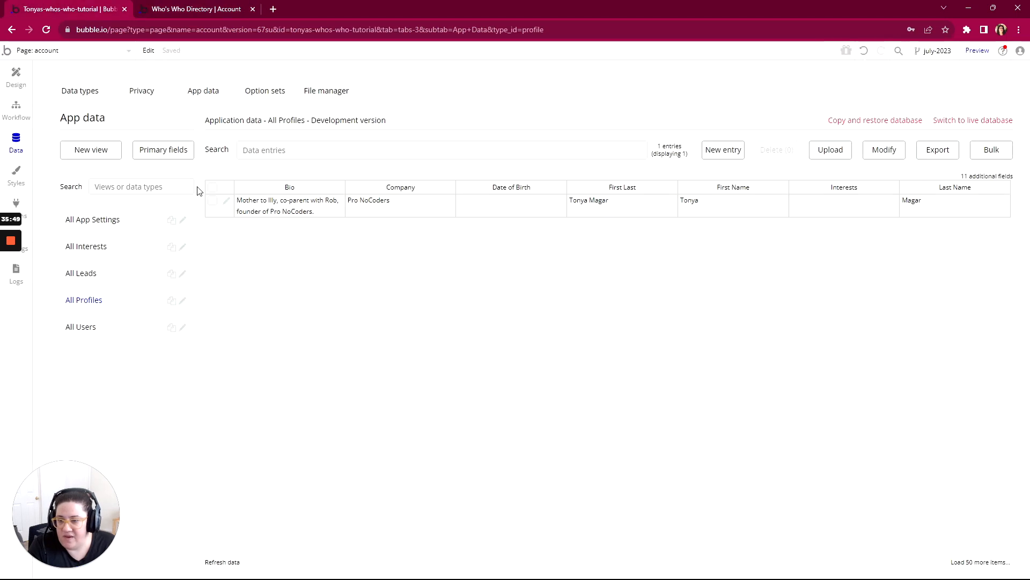
click(228, 202)
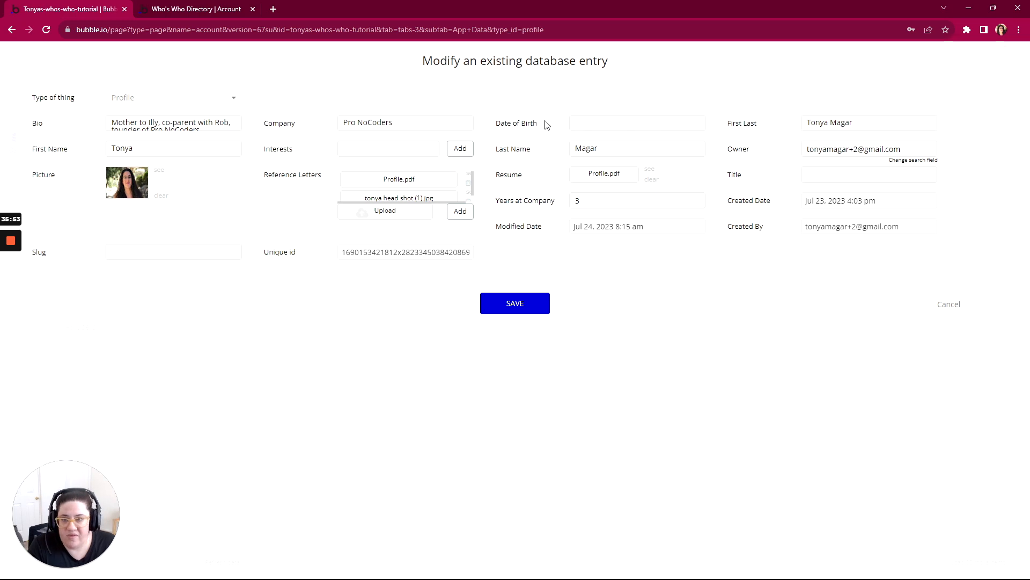
click(220, 10)
scroll(421, 140, up, 2)
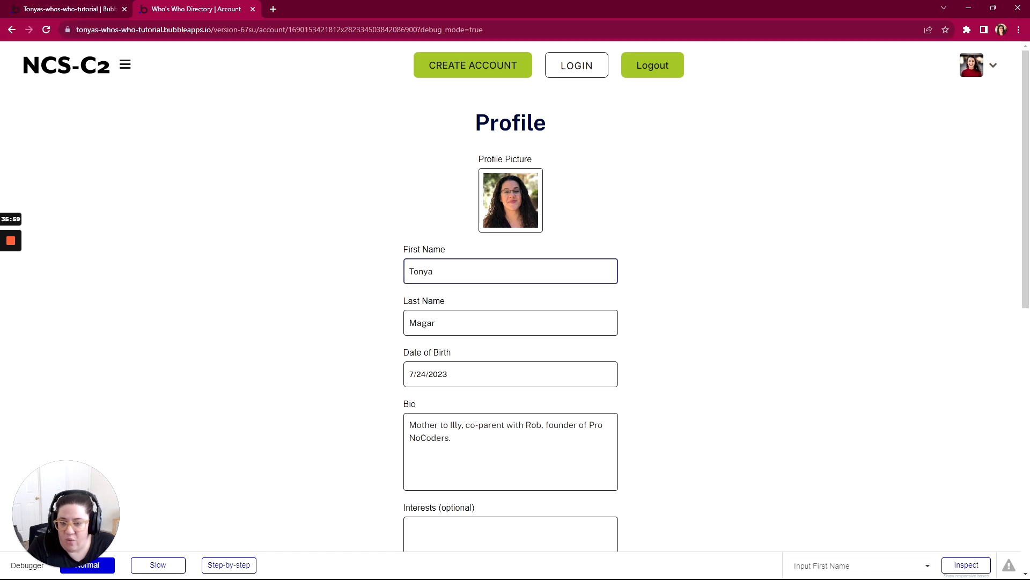
click(72, 11)
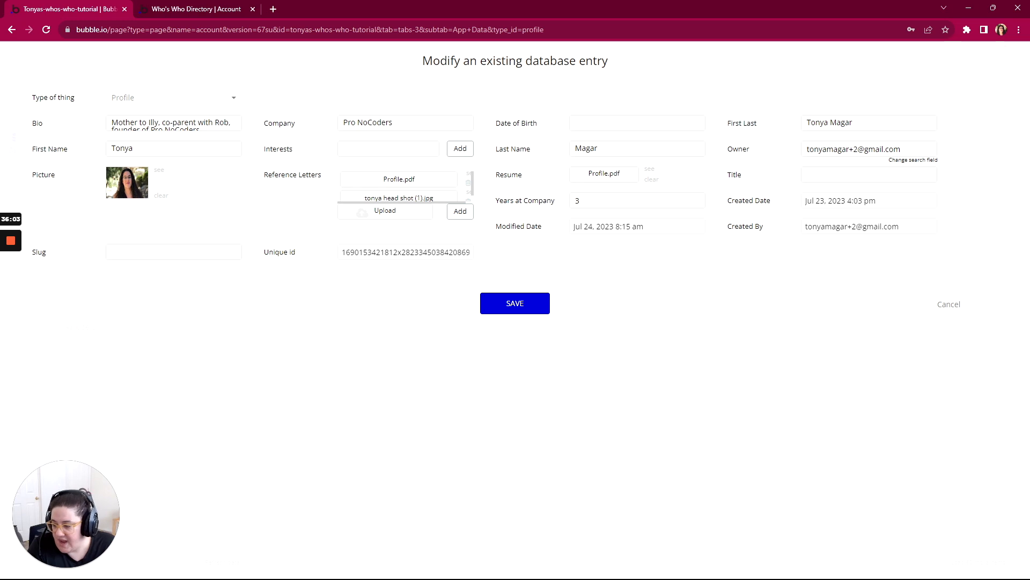
- Switch to the WorkFlowy outline and check which account page inputs are marked with an asterisk
key(alt+Tab)
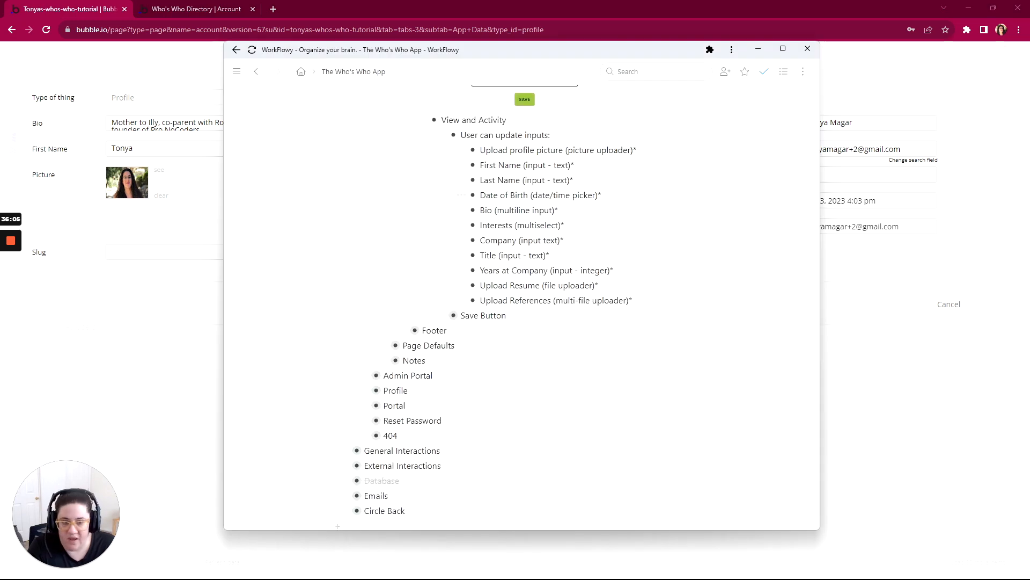
drag(637, 150, 631, 151)
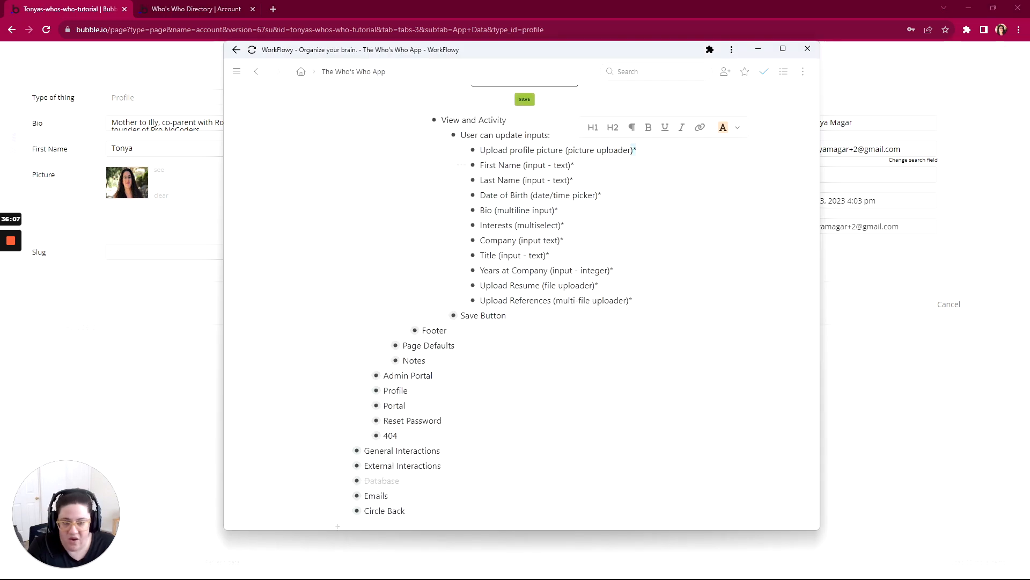
drag(573, 165, 598, 196)
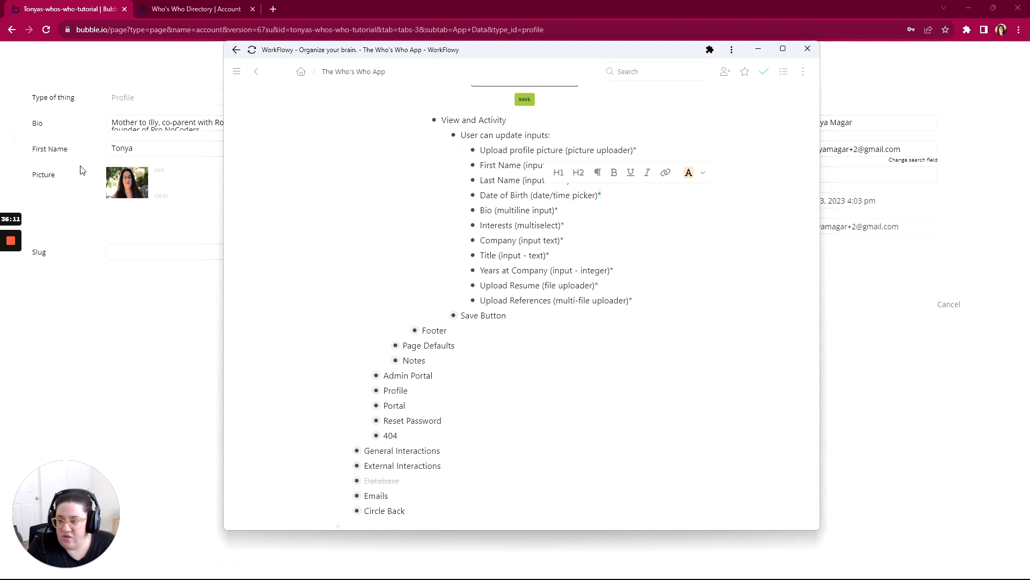
click(71, 217)
- Close the database entry without saving and make Input Last Name non-empty in the account page design
click(957, 300)
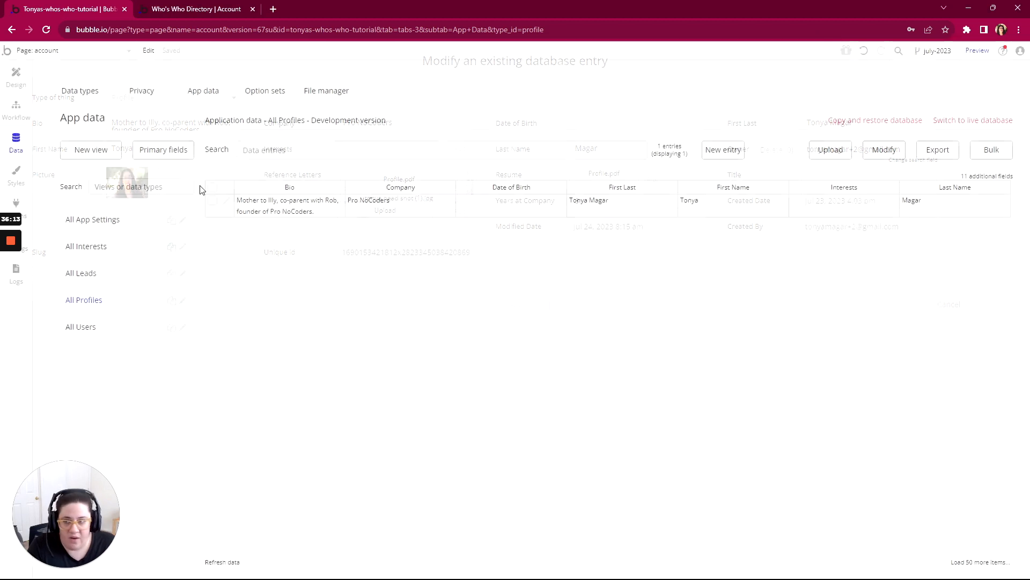
click(19, 82)
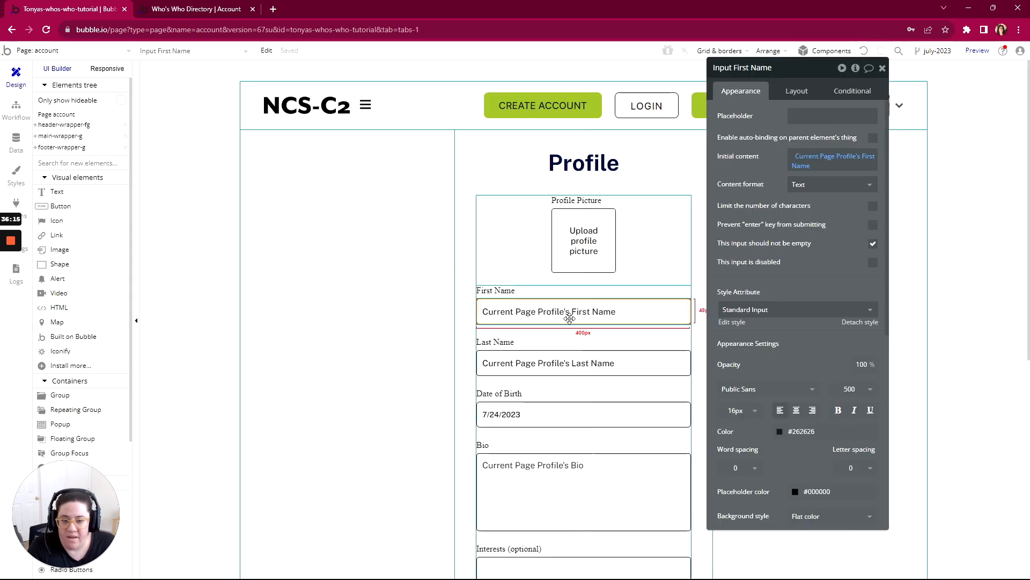
click(587, 352)
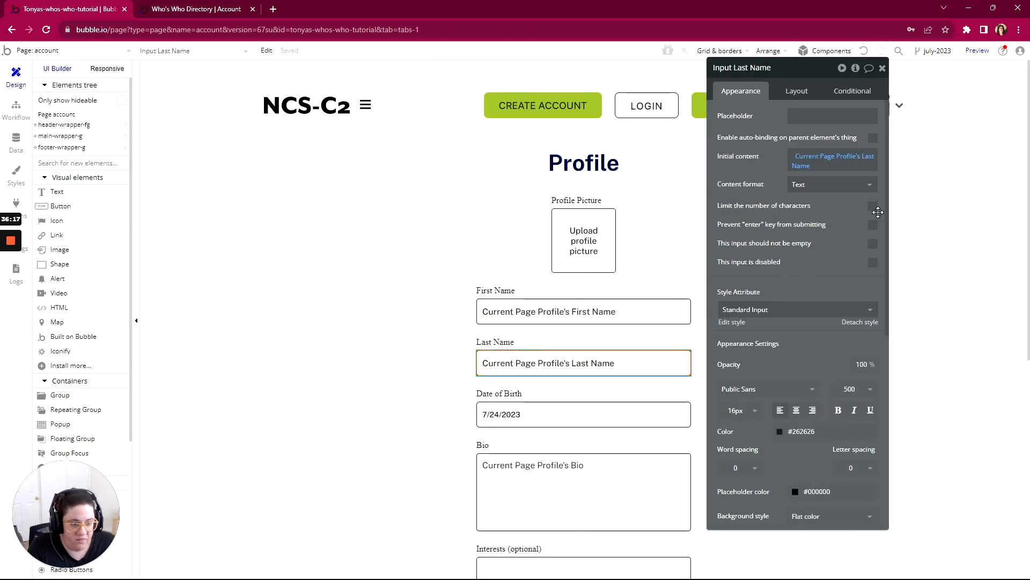
click(873, 244)
- Make the Date of Birth picker and the Bio multiline input non-empty
scroll(501, 264, down, 3)
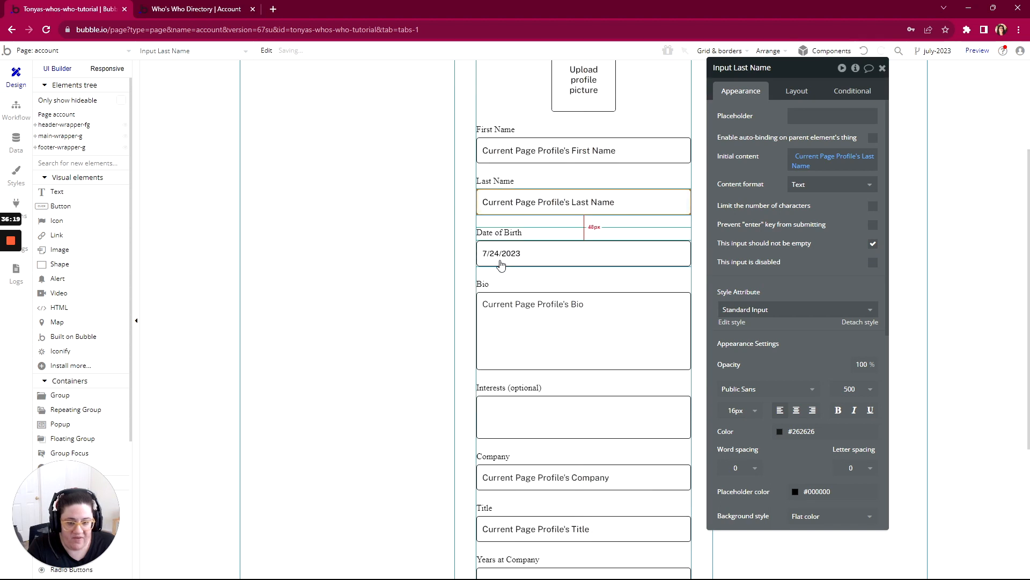
click(586, 255)
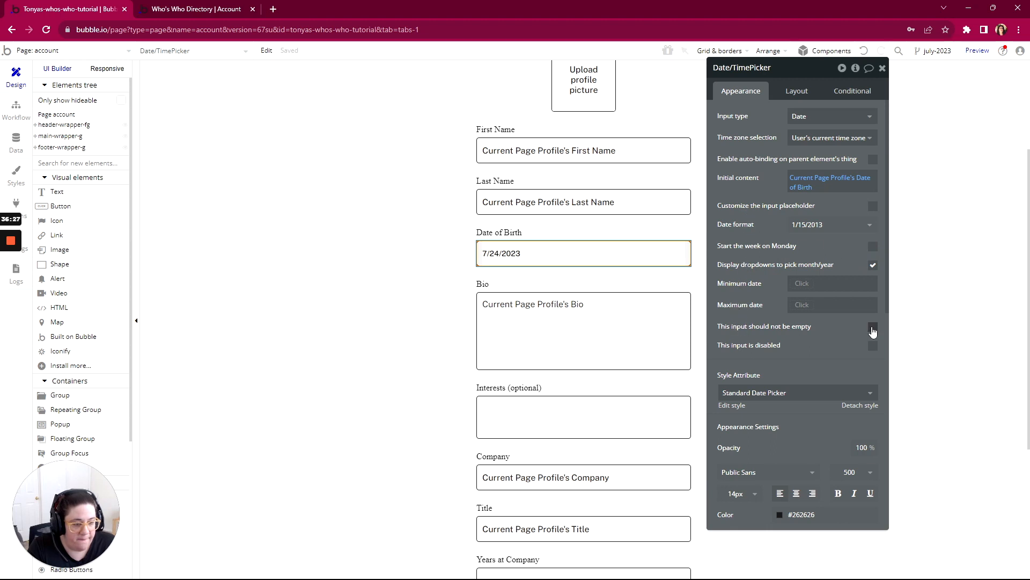
scroll(515, 252, down, 2)
click(591, 224)
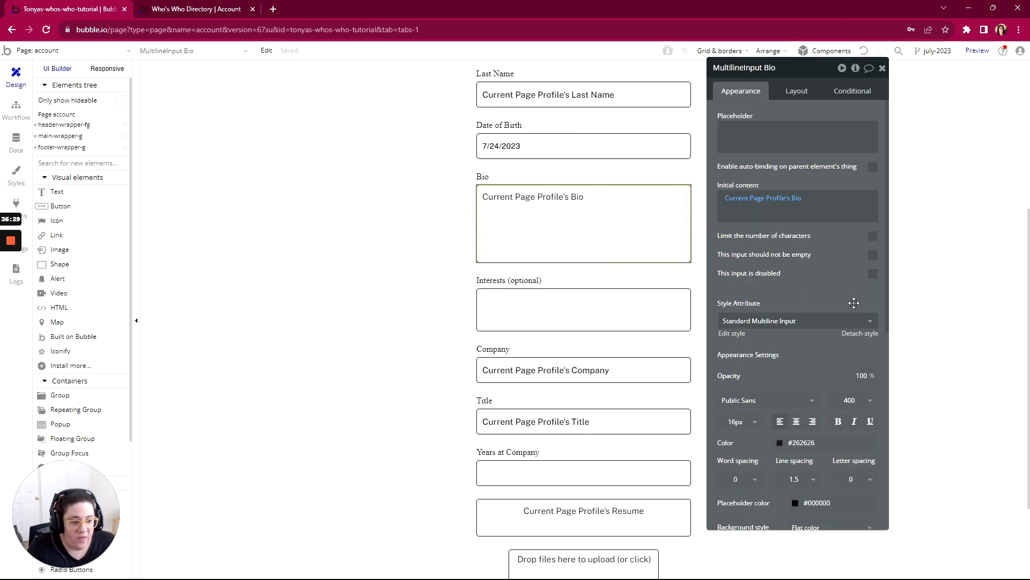
click(870, 261)
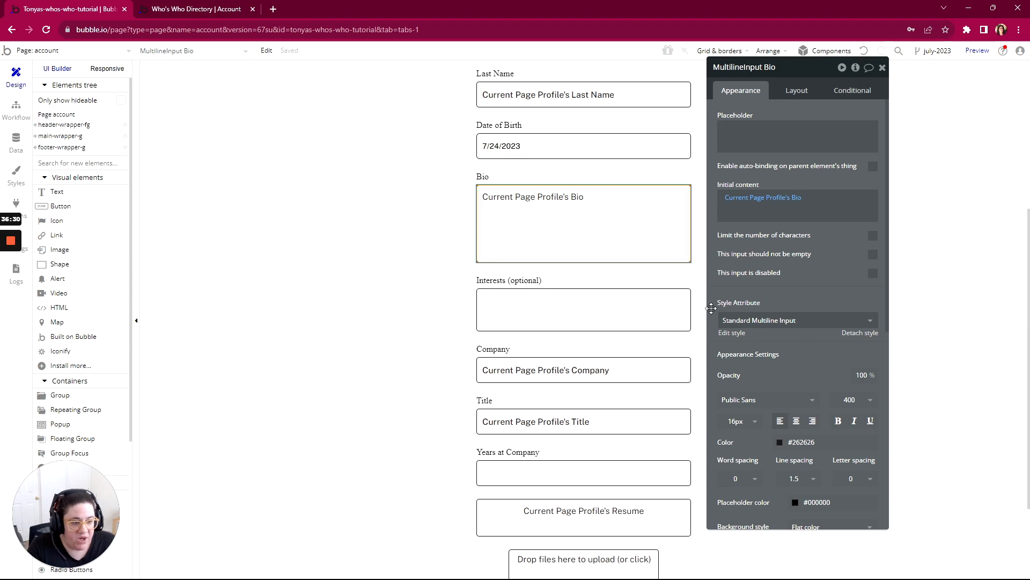
click(873, 256)
- Inspect the Interests multidropdown's properties for a setting that makes it required
click(571, 316)
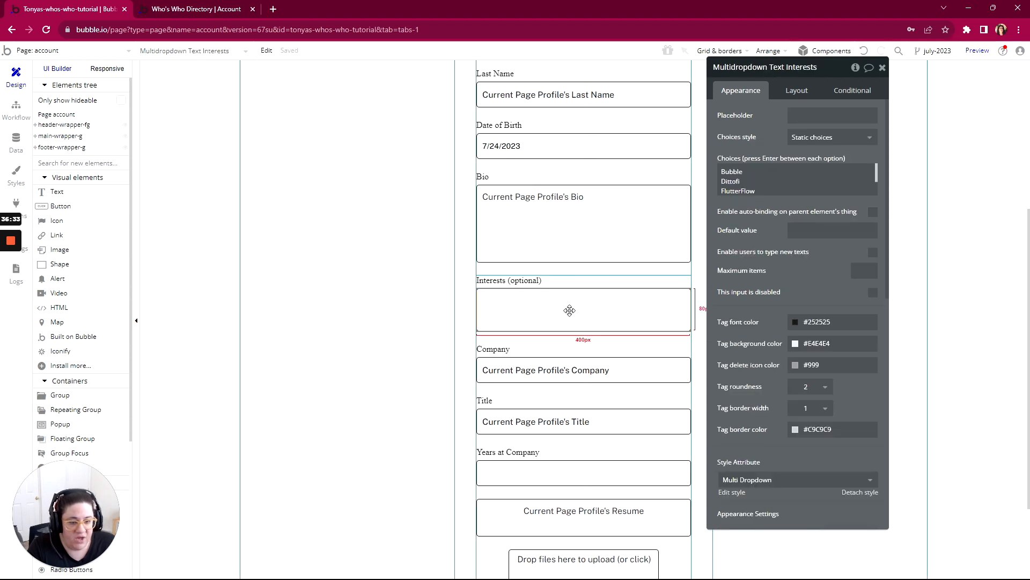
scroll(853, 244, down, 1)
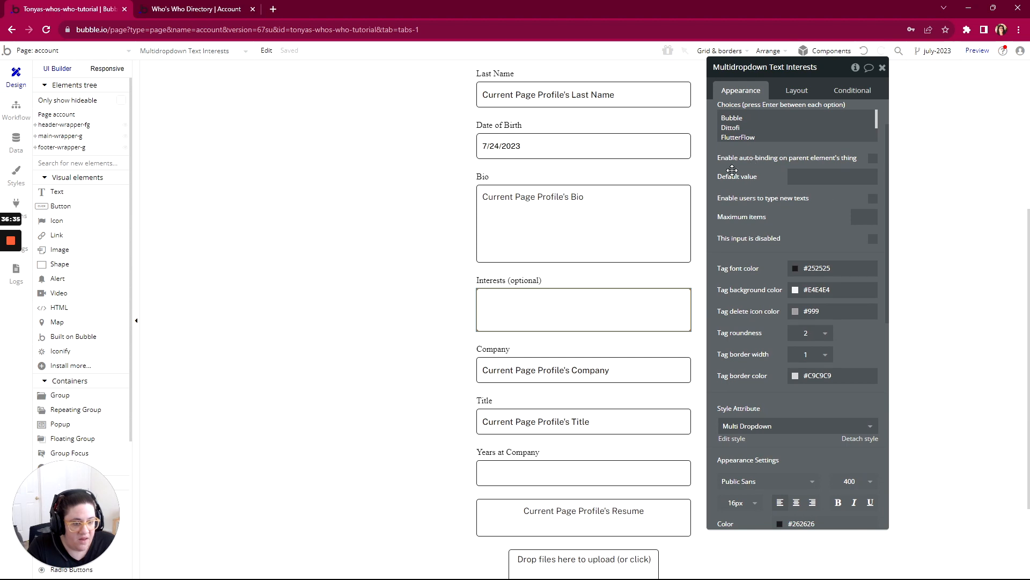
scroll(768, 260, up, 1)
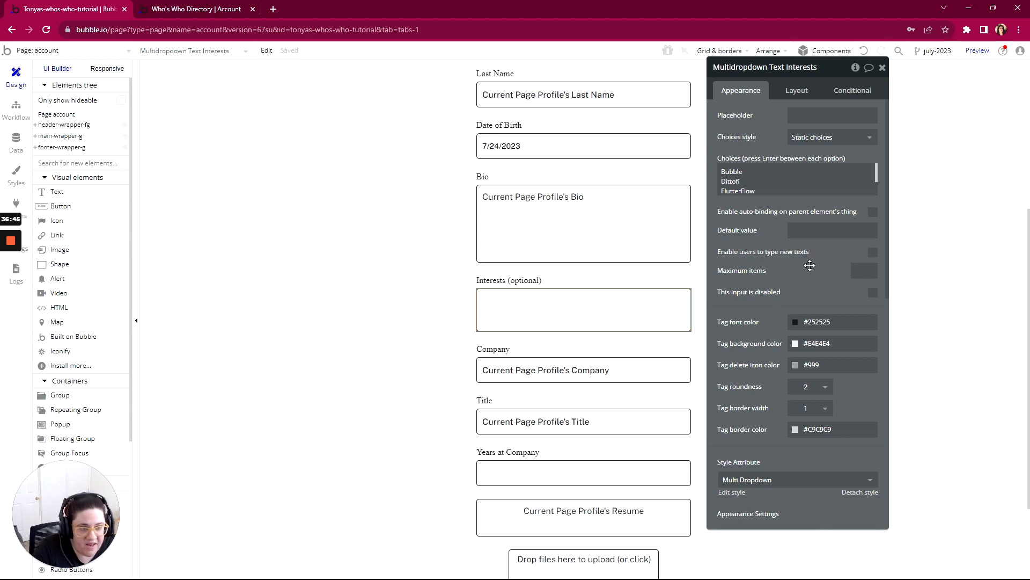
scroll(577, 223, down, 1)
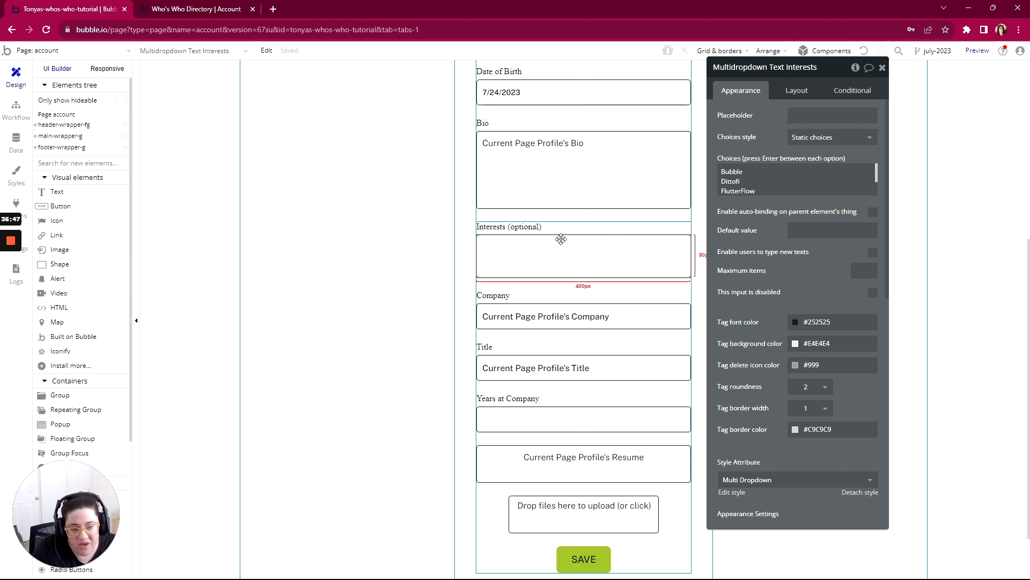
drag(604, 241, 563, 342)
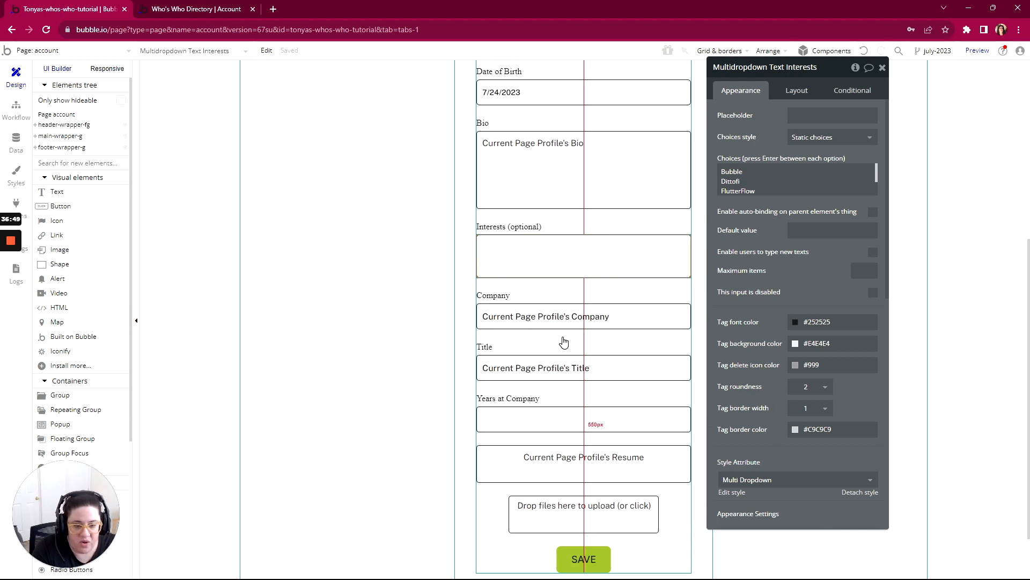
- Make the Company and Title inputs on the profile form non-empty
scroll(568, 300, down, 2)
click(575, 208)
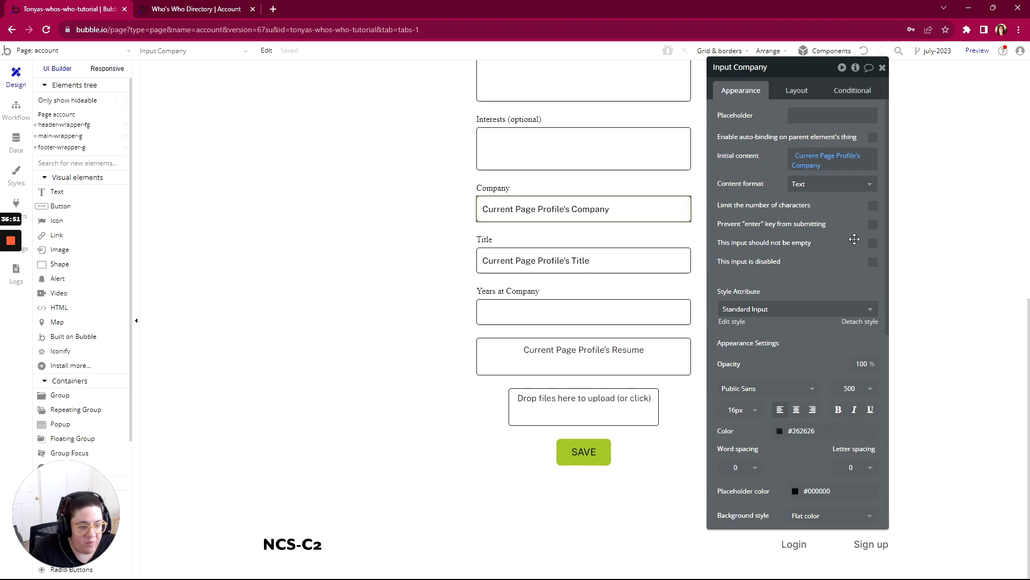
click(586, 259)
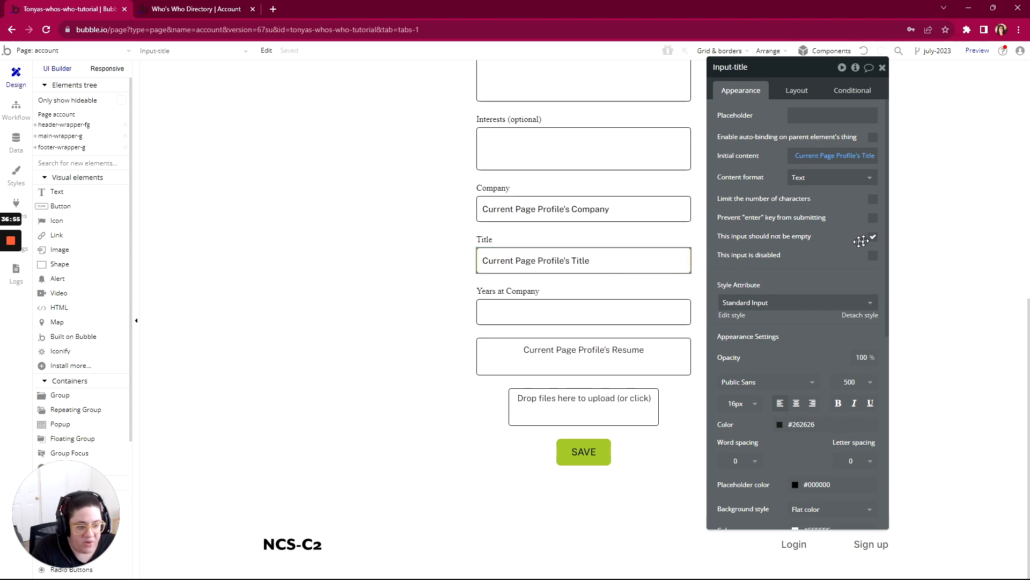
- Make the Years at Company input and the Resume file uploader non-empty
click(587, 311)
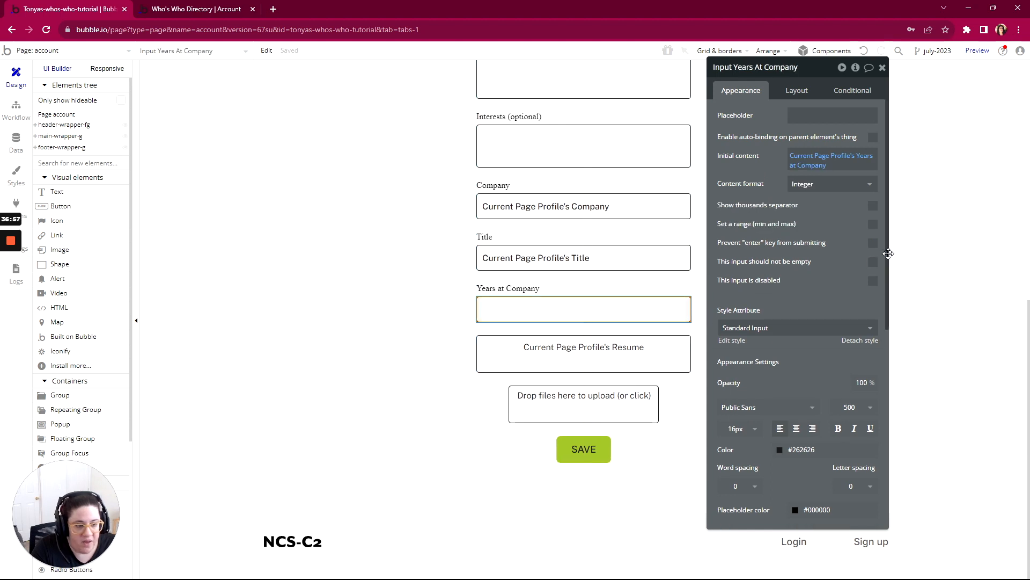
click(873, 261)
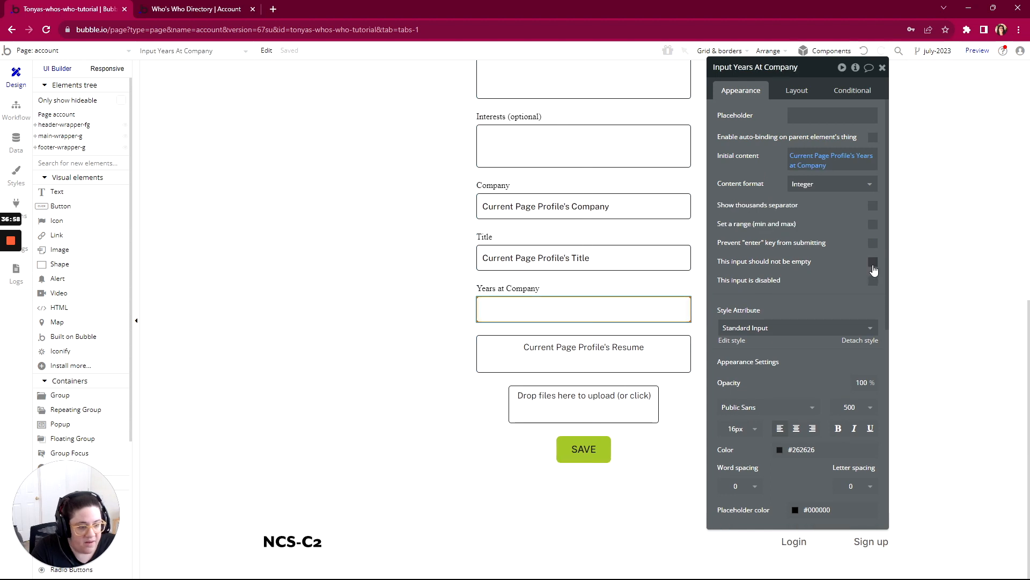
click(580, 352)
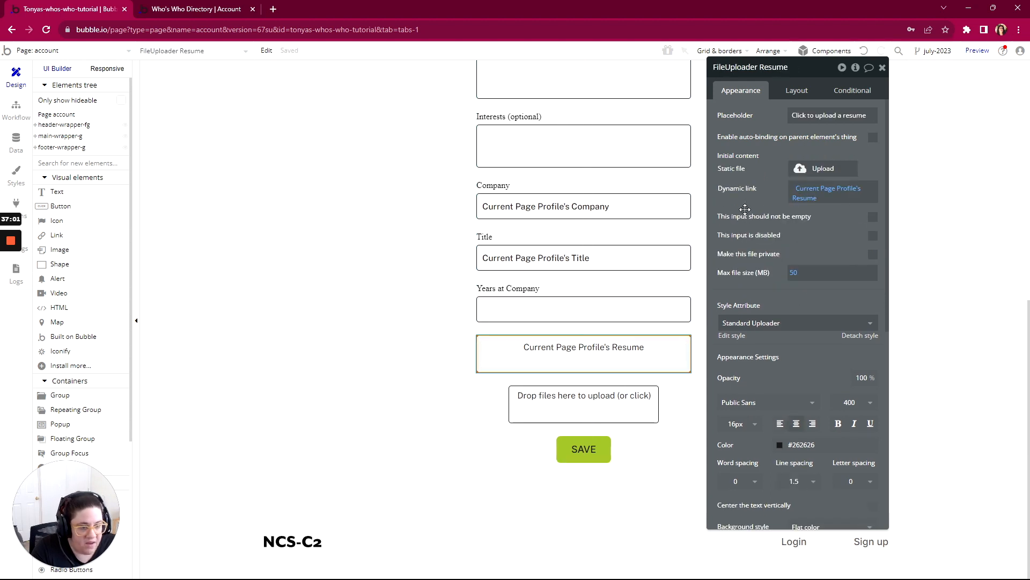
click(872, 217)
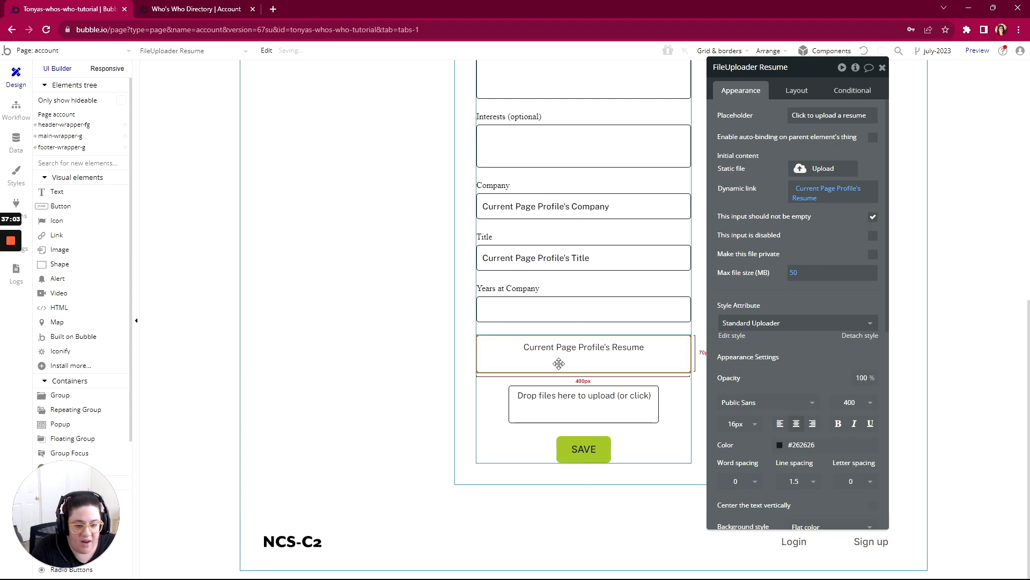
- Make the reference letters multi-file uploader mandatory and open the Save button's properties
click(551, 407)
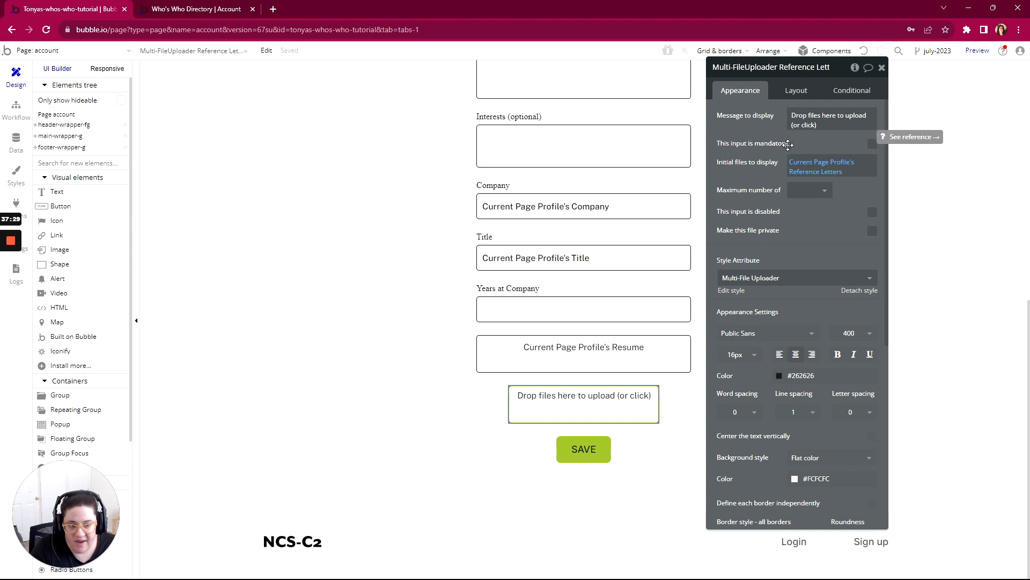
click(872, 145)
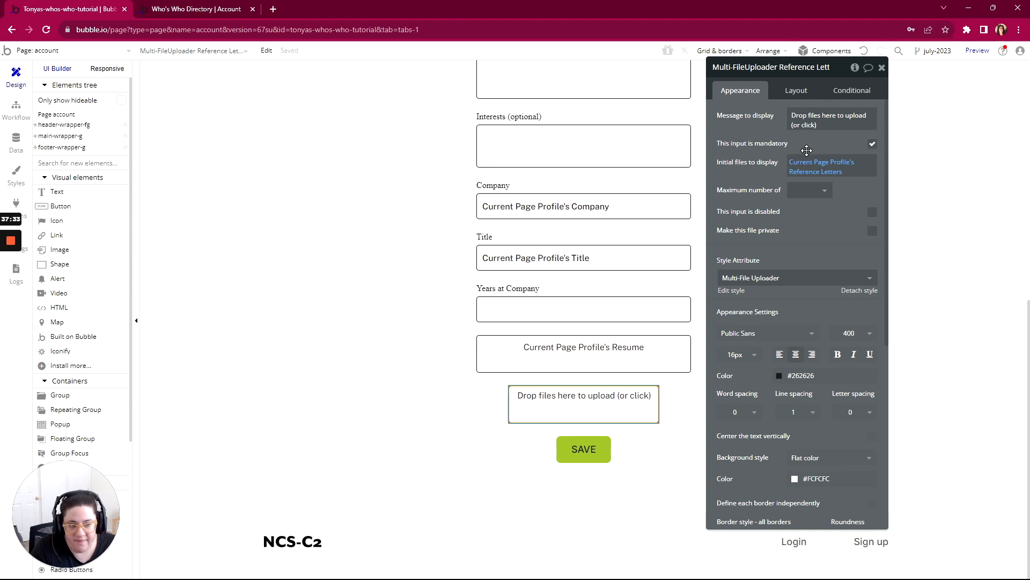
scroll(758, 240, down, 4)
scroll(757, 240, up, 4)
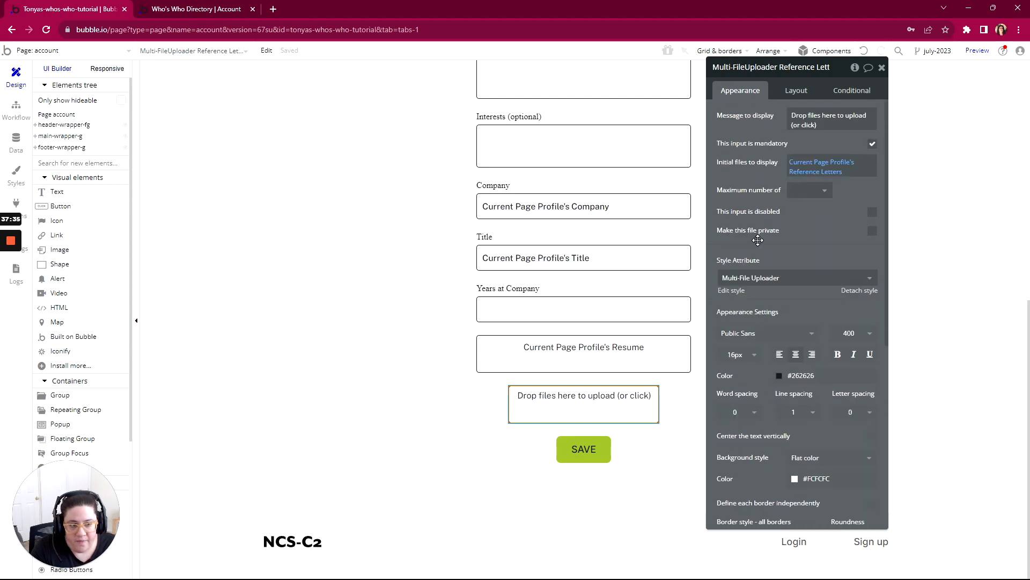
click(584, 454)
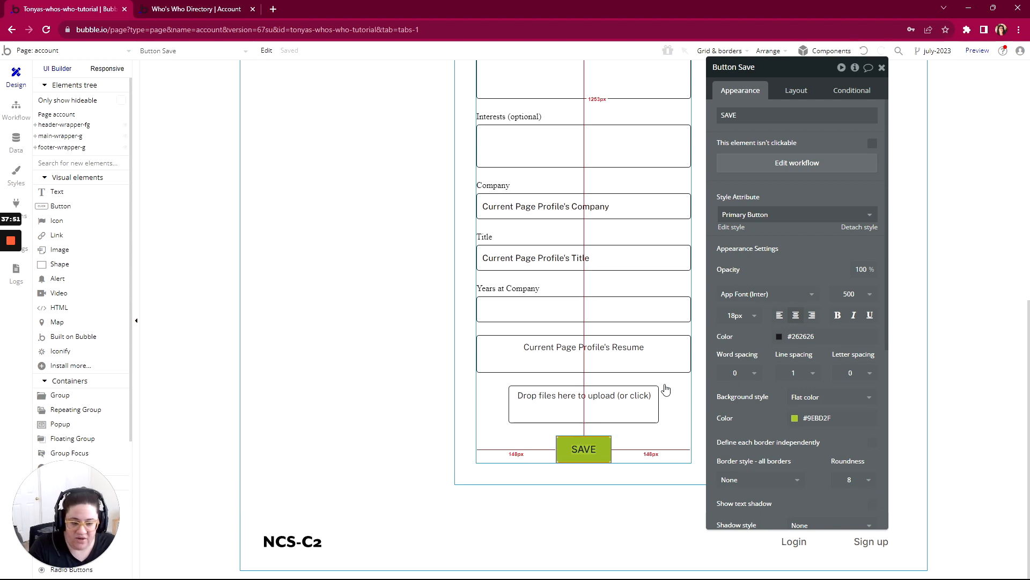
- Switch to the account page preview, refresh it and save the profile form with First Name filled
click(186, 9)
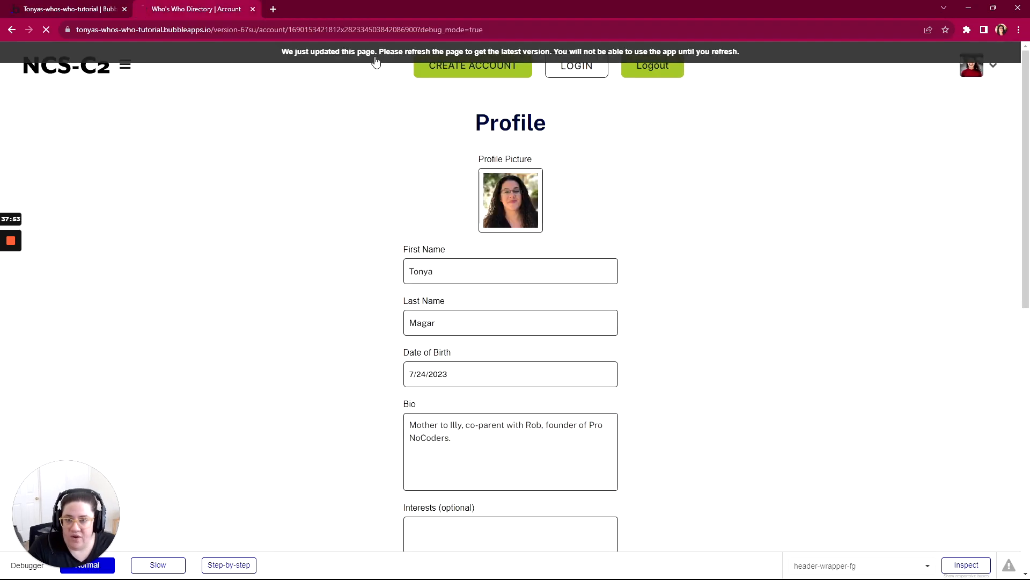
scroll(353, 242, down, 10)
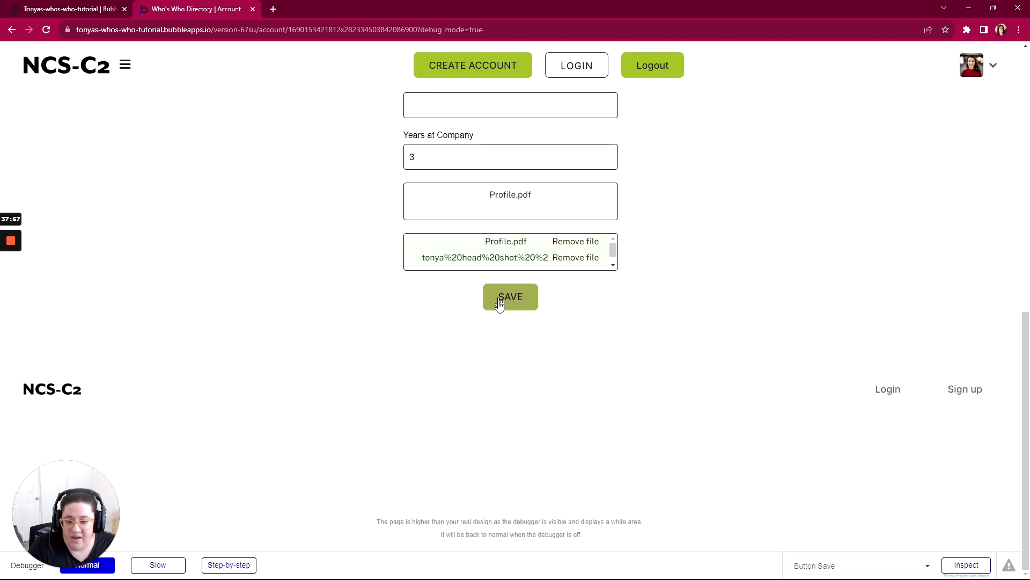
click(505, 304)
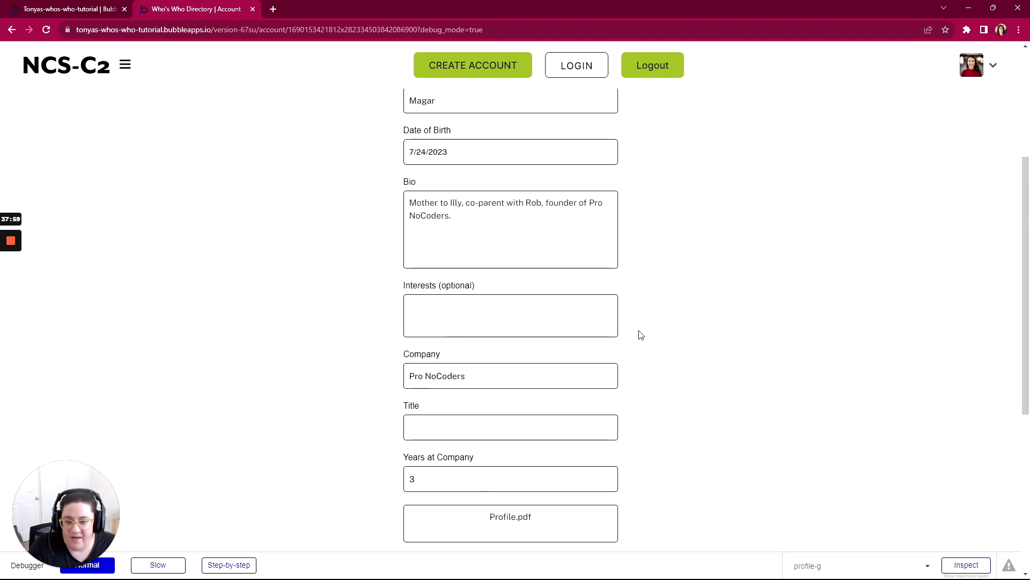
- Clear First Name on the previewed profile form, try to save, and check how the form's fields respond
drag(436, 263, 384, 266)
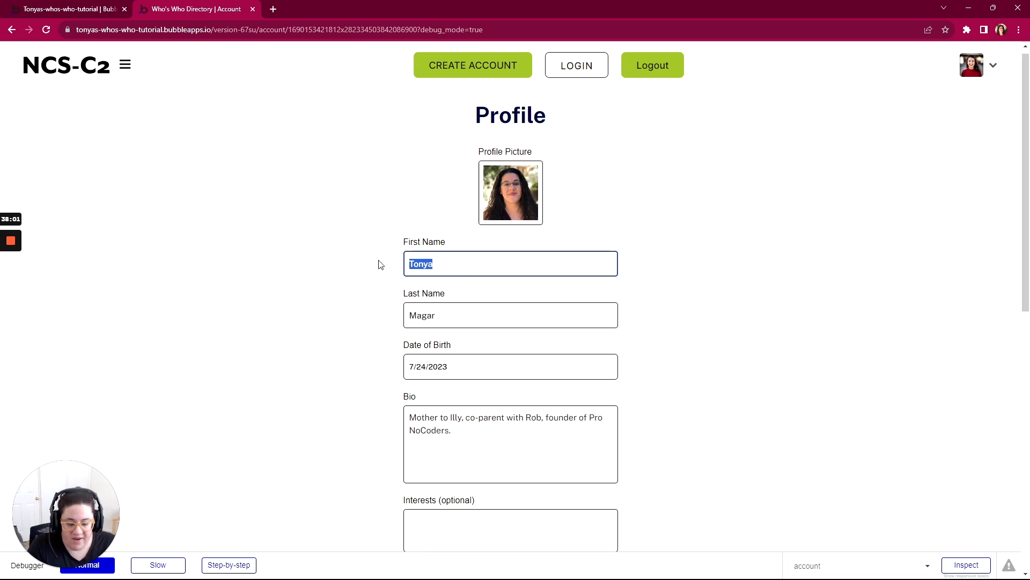
key(BackSpace)
scroll(364, 290, down, 5)
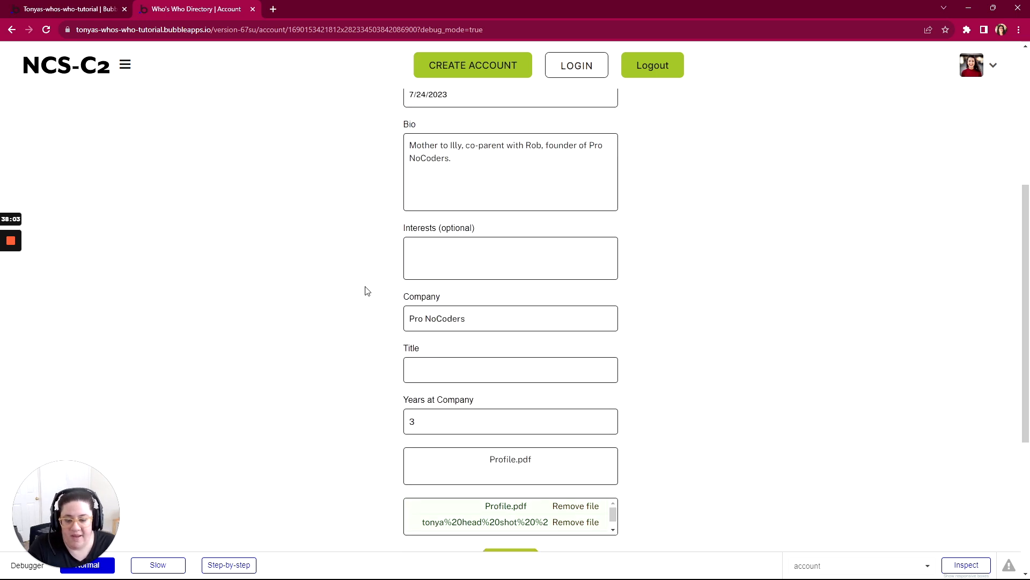
scroll(366, 290, down, 5)
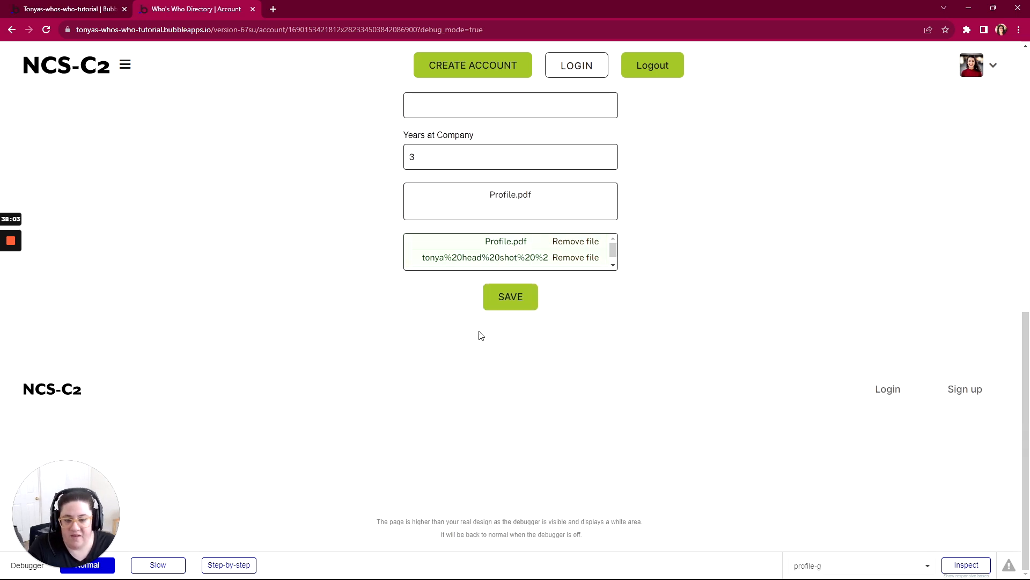
click(509, 303)
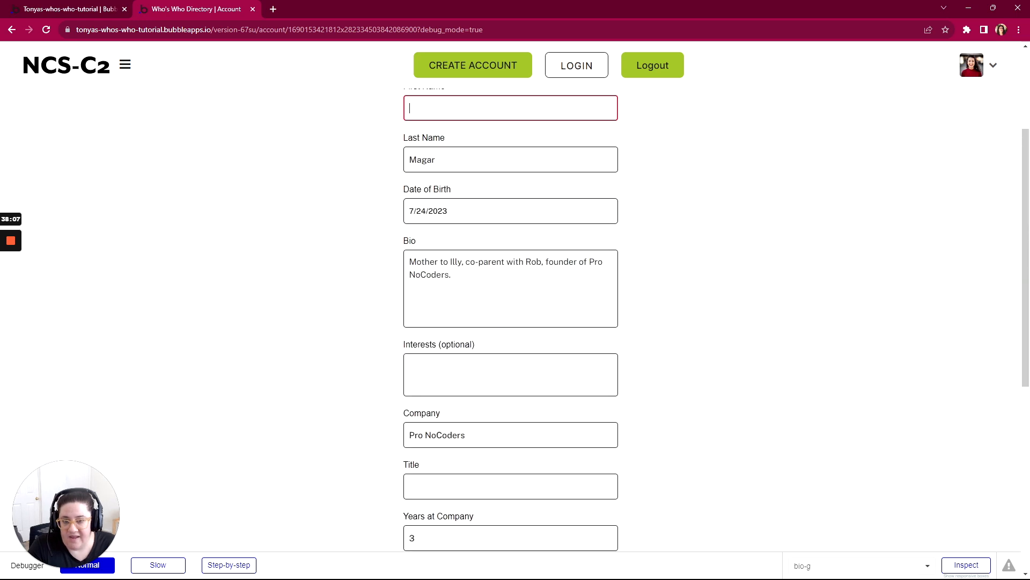
scroll(429, 241, up, 2)
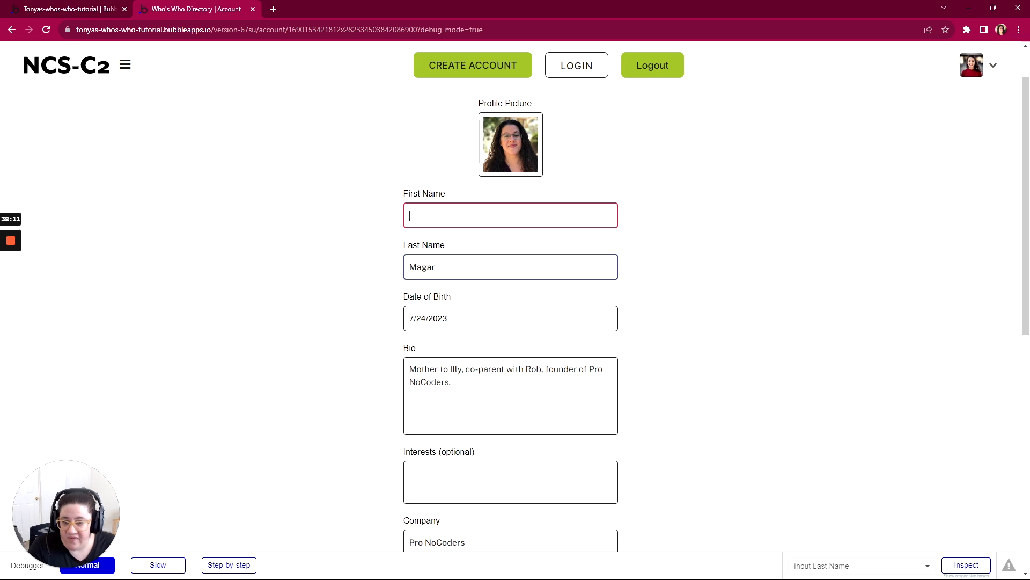
scroll(457, 418, down, 2)
scroll(458, 418, up, 2)
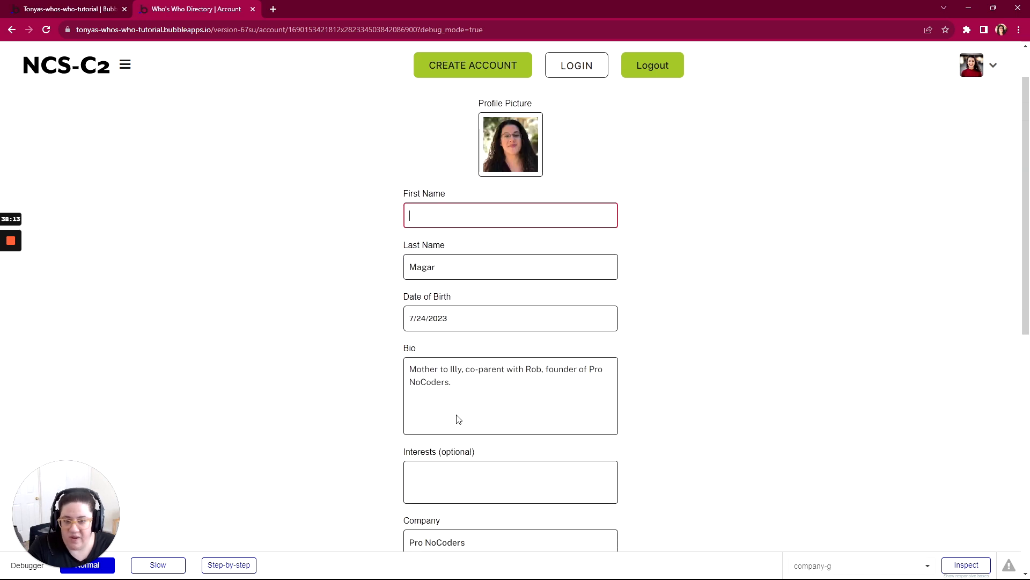
scroll(451, 242, down, 5)
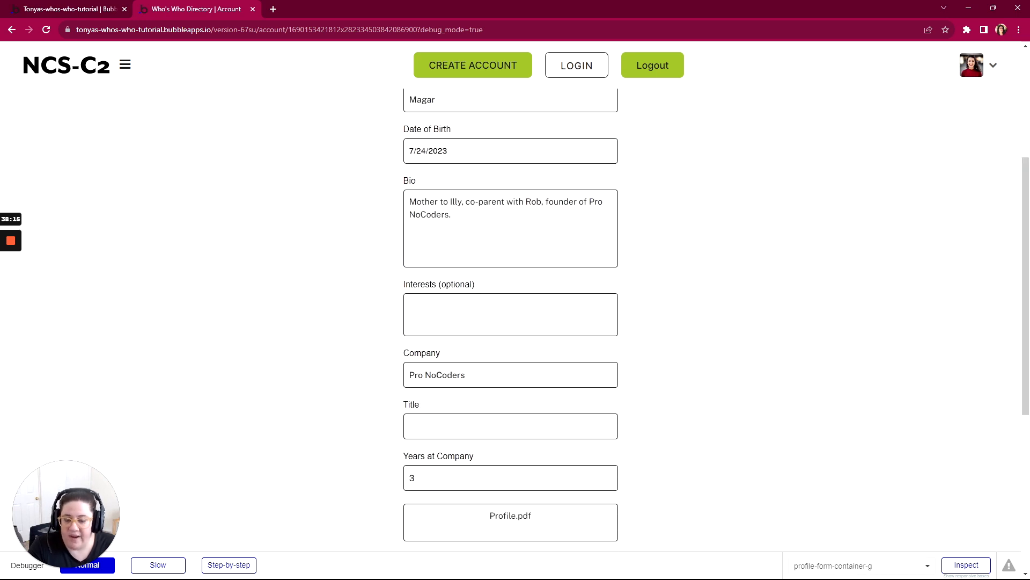
- Back in the Bubble editor, add a condition to the Save button for when Input First Name's value is empty
click(89, 16)
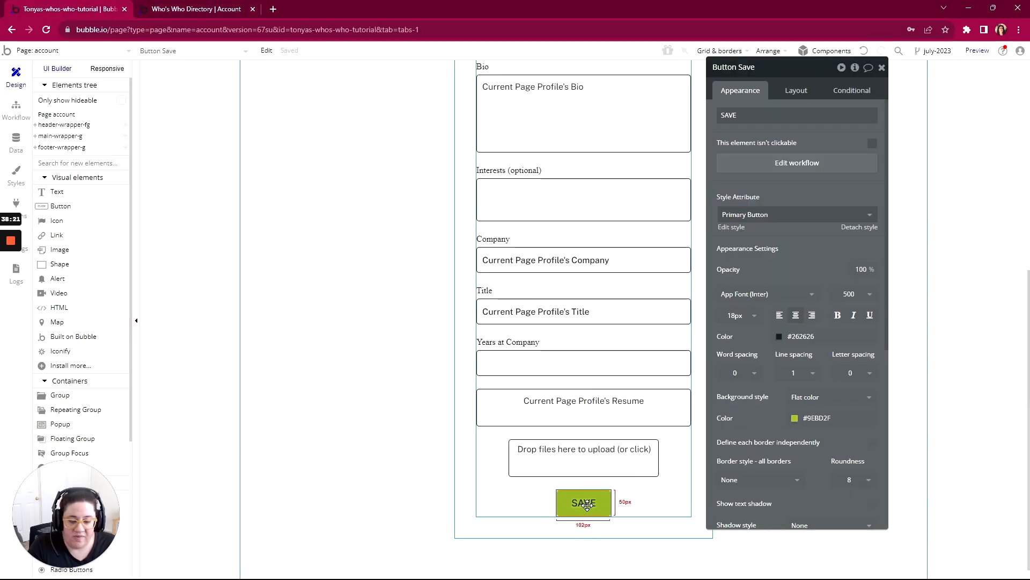
click(840, 93)
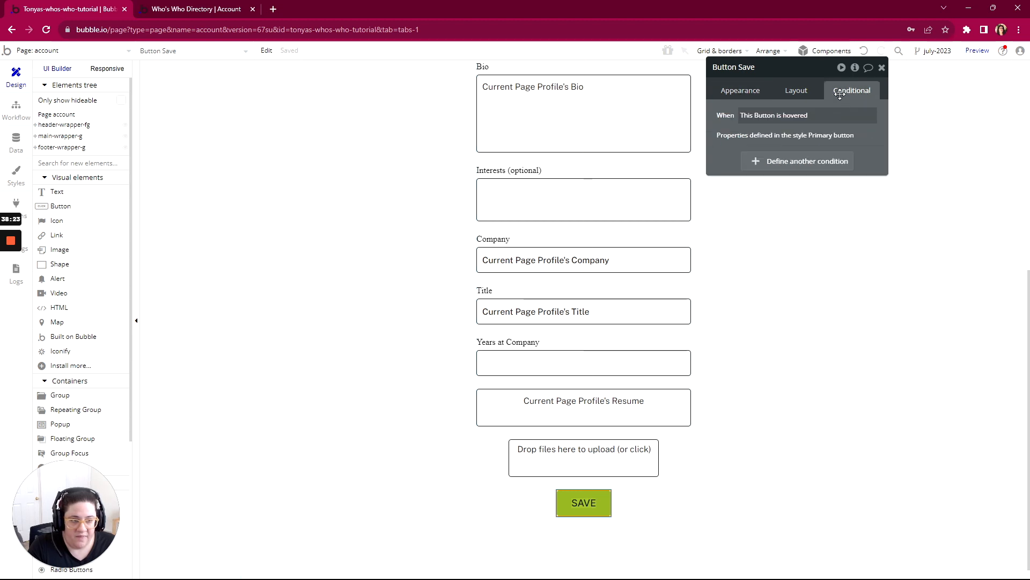
click(801, 162)
click(754, 171)
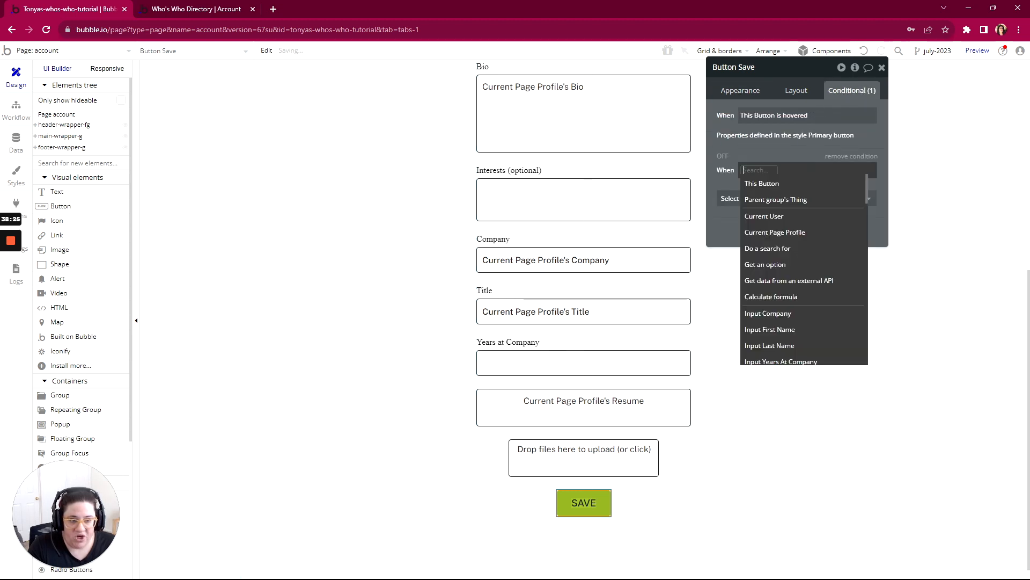
text(fir)
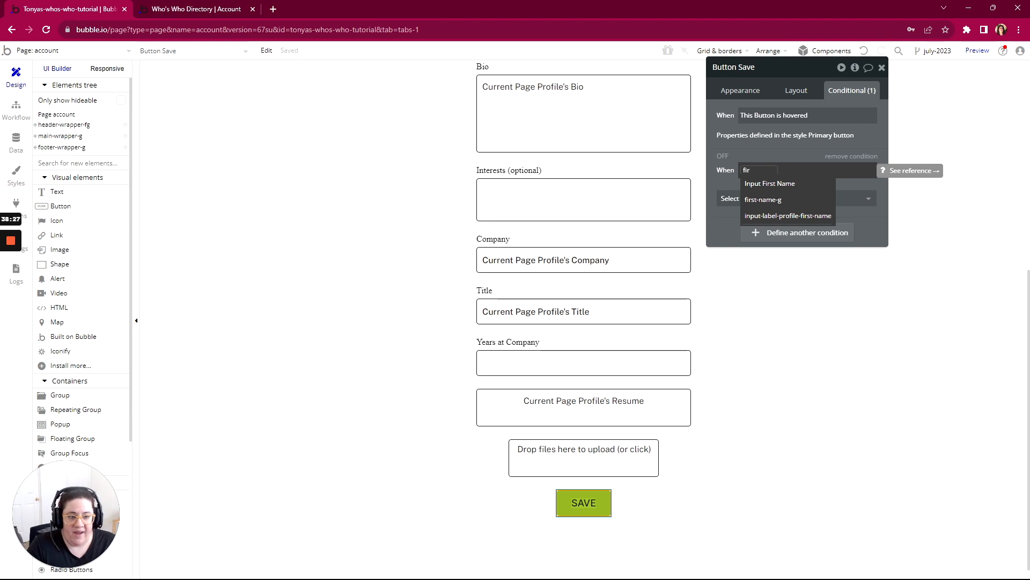
click(753, 186)
click(813, 185)
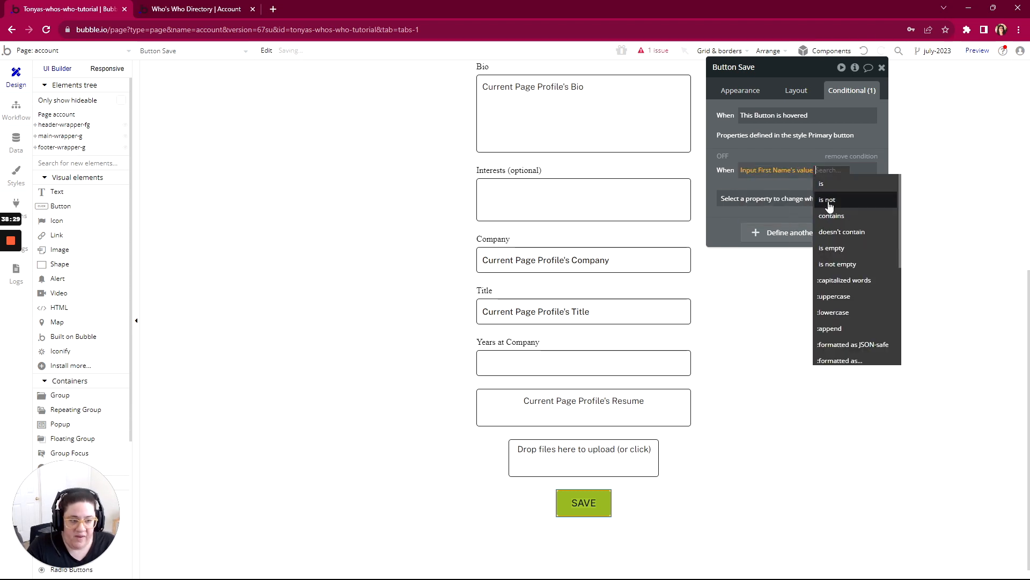
click(833, 247)
- Make the Save button not clickable under its empty First Name condition
click(866, 201)
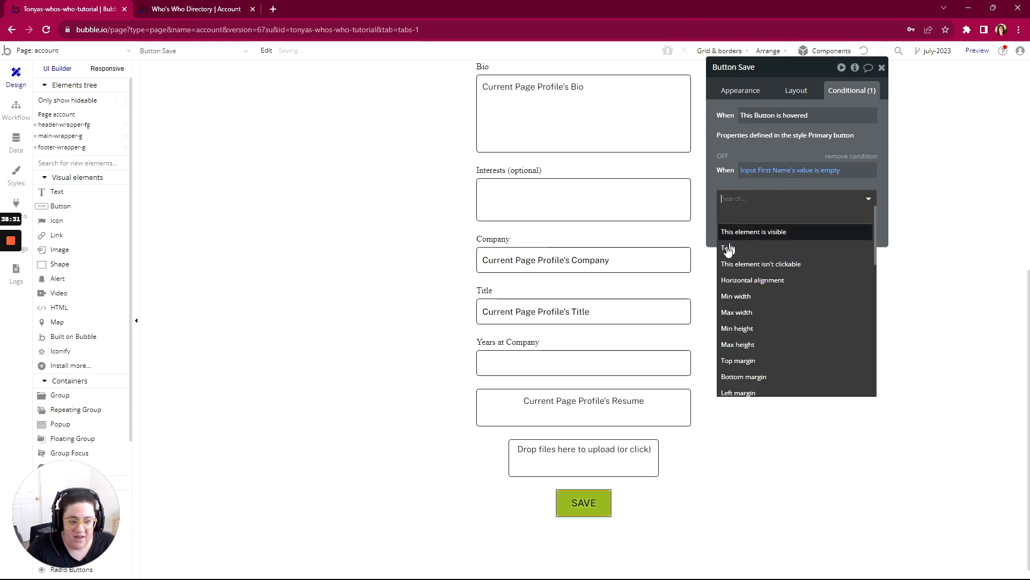
click(768, 269)
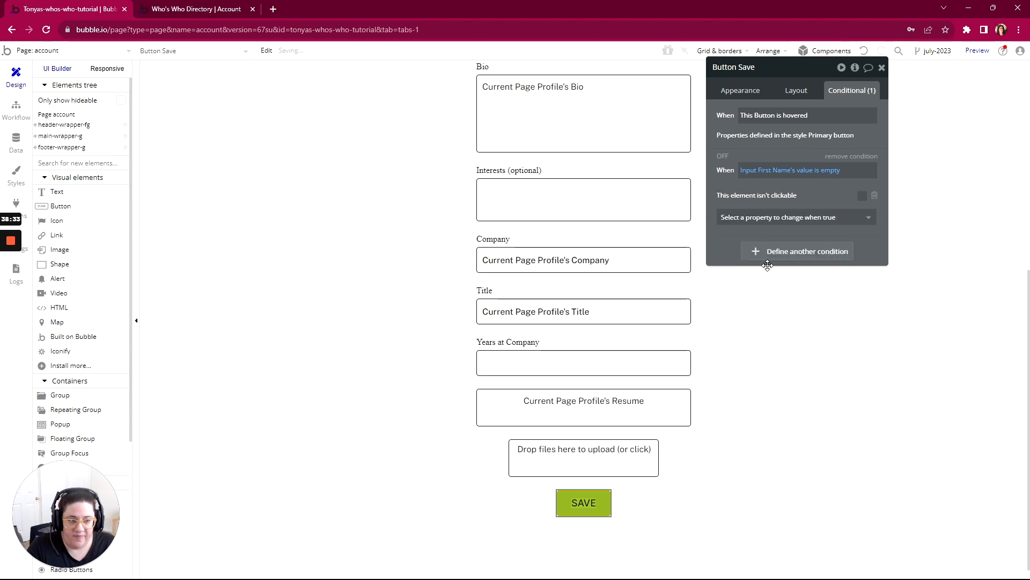
click(862, 196)
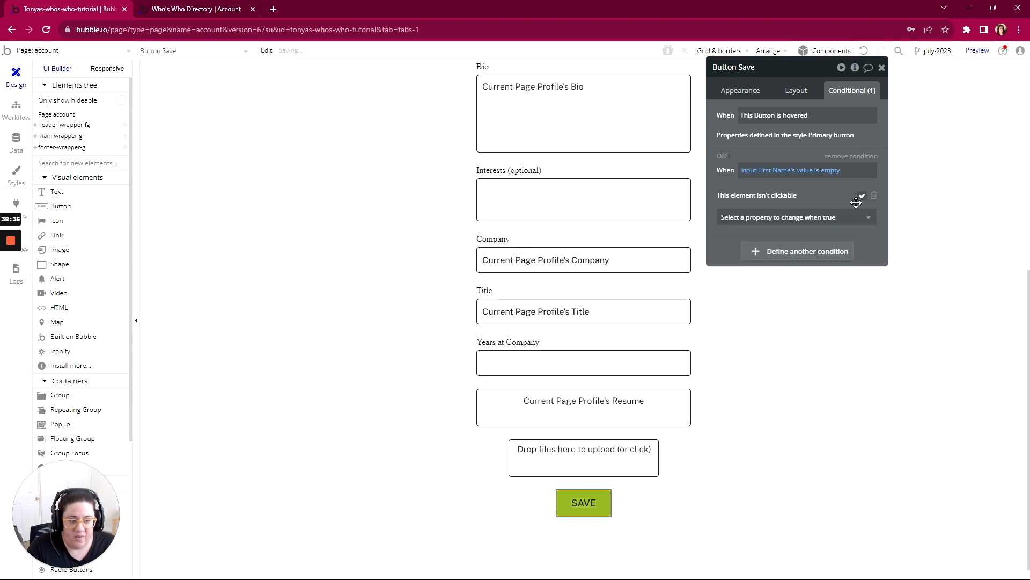
- Refresh the account page preview, clear First Name and test whether the Save button can still be used
click(227, 10)
click(268, 52)
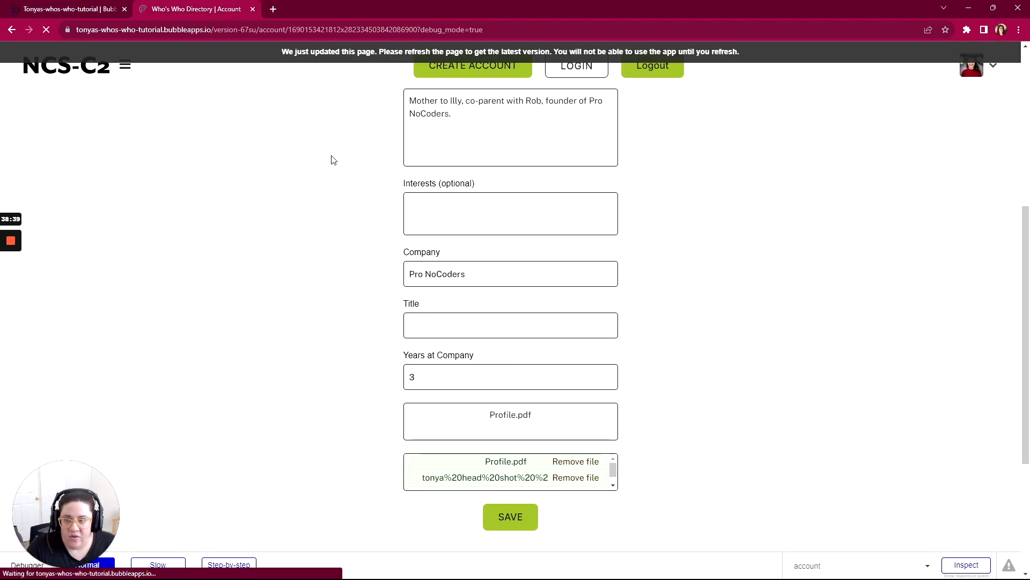
scroll(384, 239, up, 6)
drag(443, 274, 390, 275)
key(BackSpace)
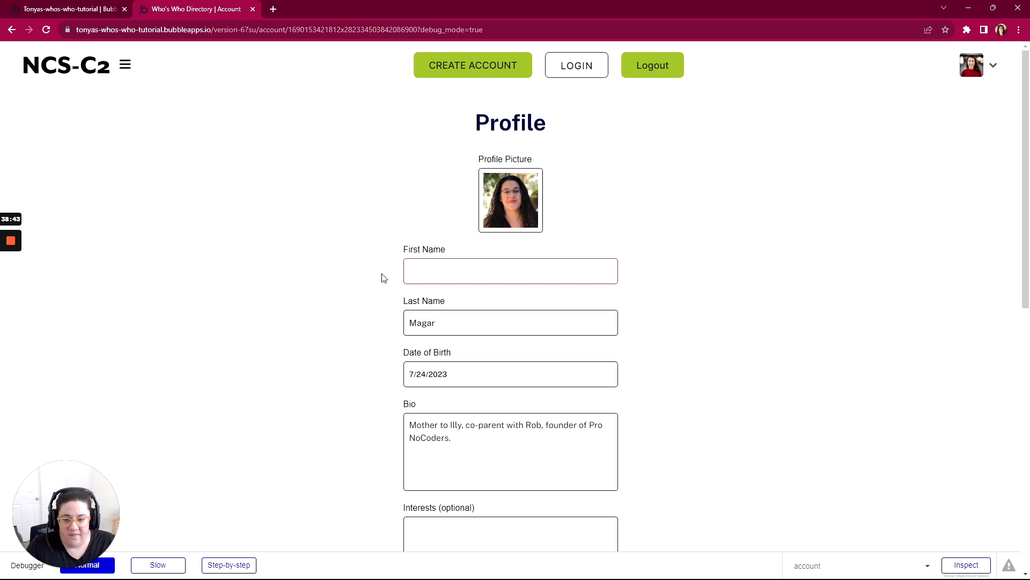
scroll(385, 279, down, 8)
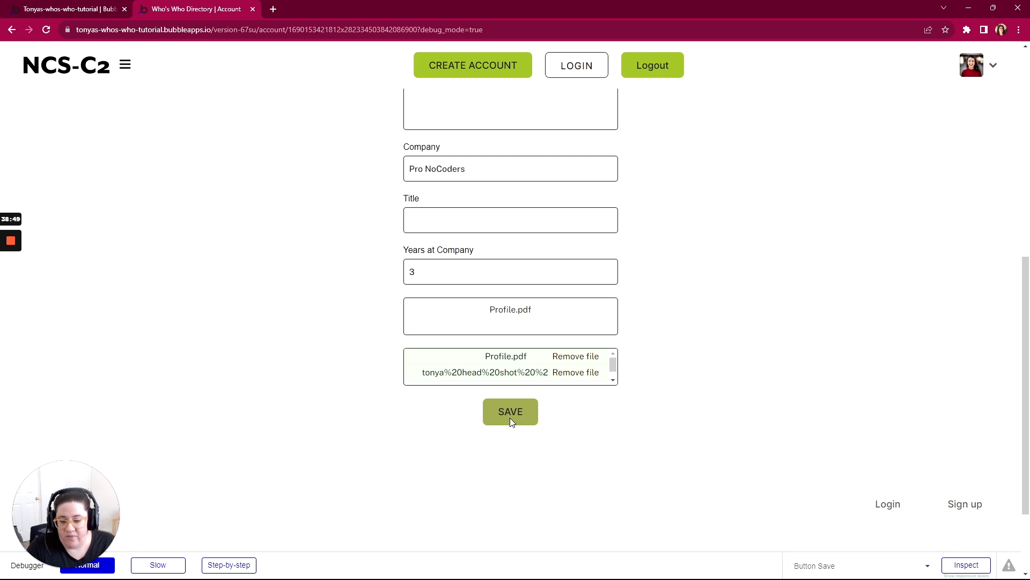
click(519, 410)
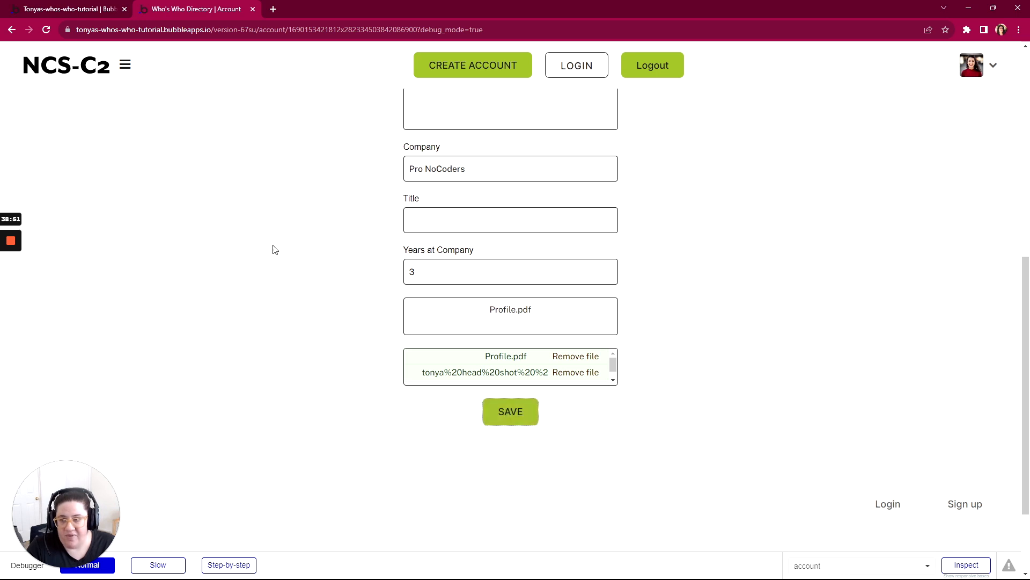
- In the Bubble editor, add background color #EEEEEE to the Save button's empty First Name condition
click(98, 18)
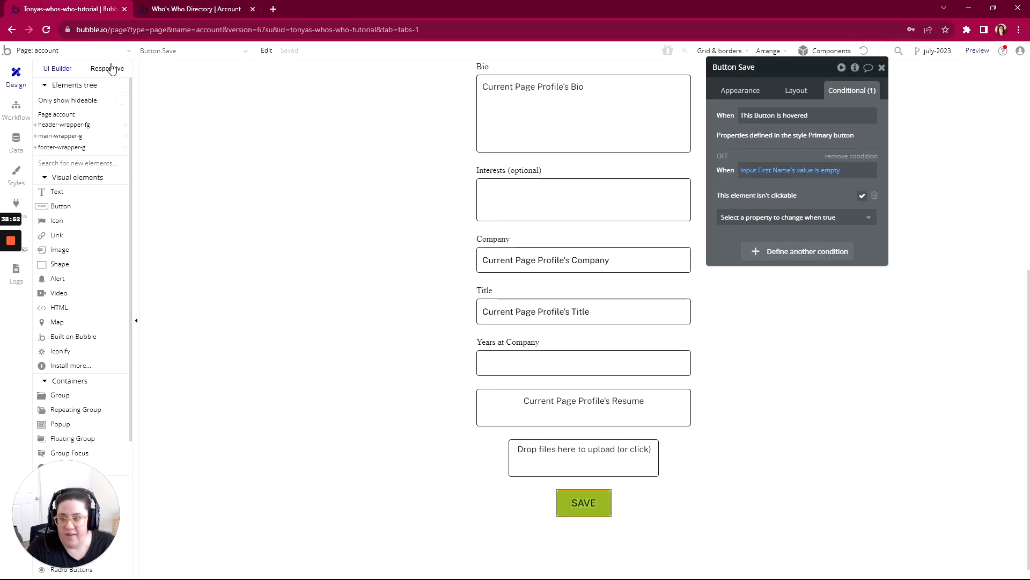
click(784, 221)
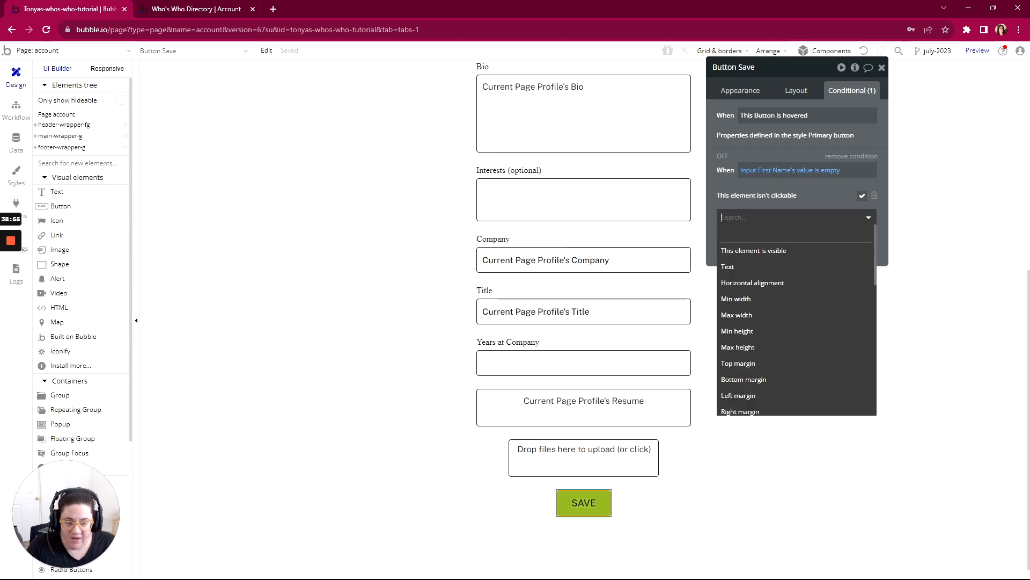
scroll(756, 290, down, 5)
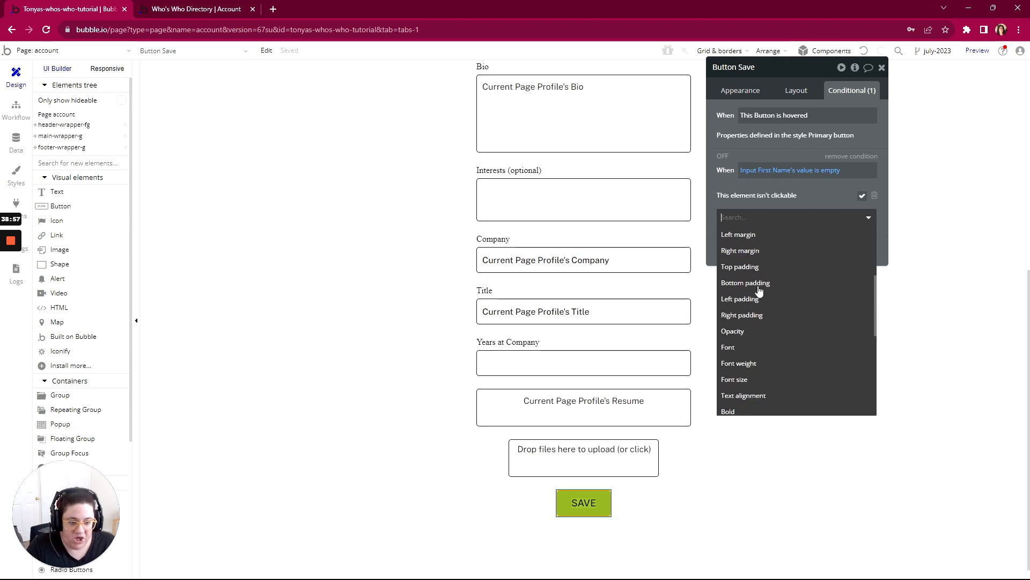
scroll(762, 306, down, 5)
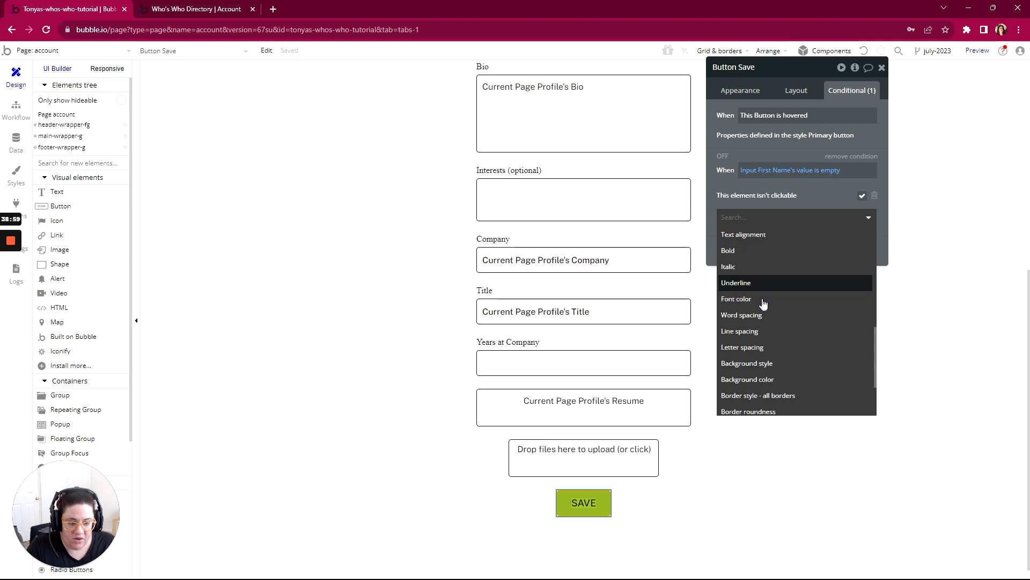
scroll(760, 290, down, 2)
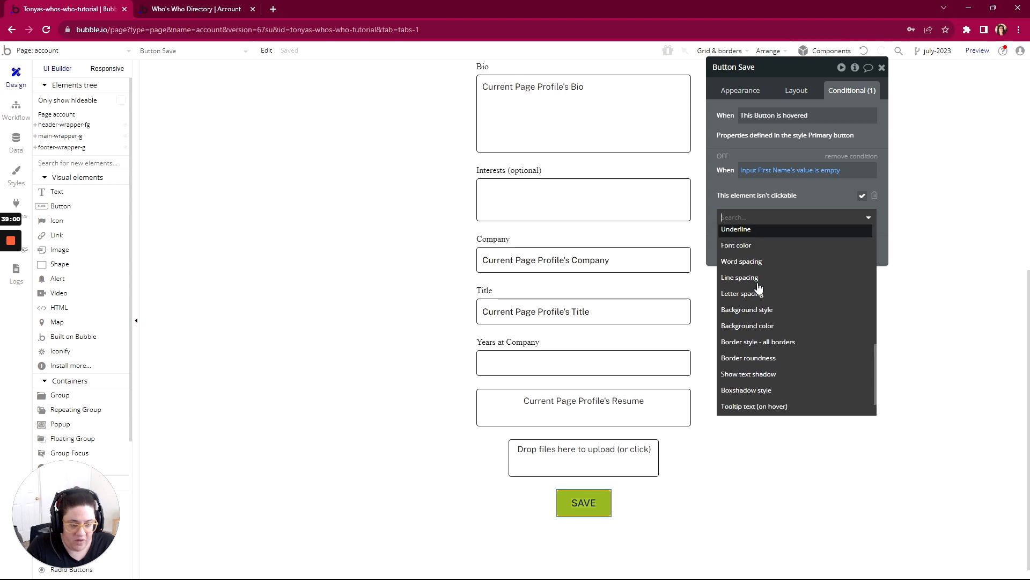
click(759, 325)
click(785, 195)
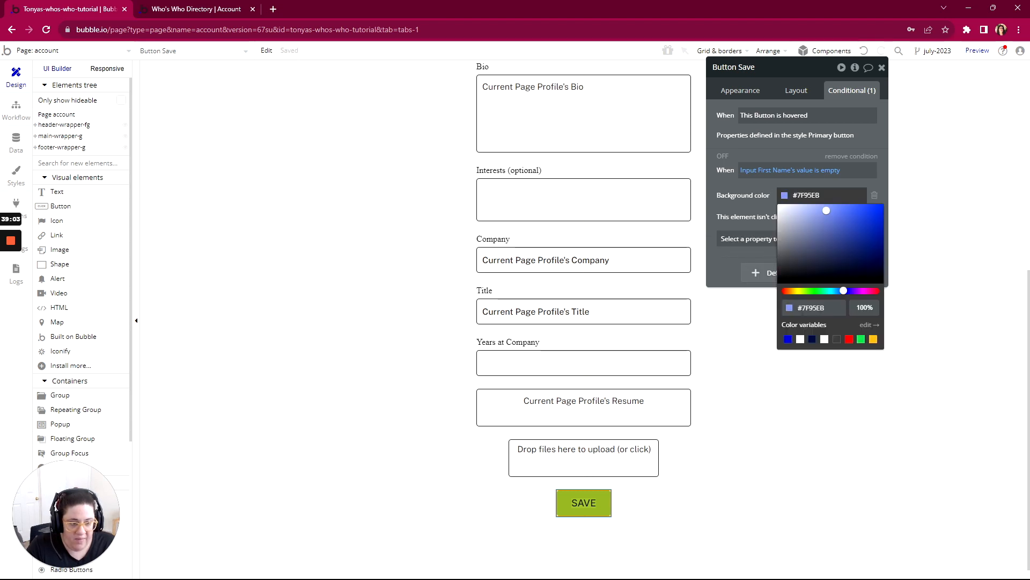
click(778, 210)
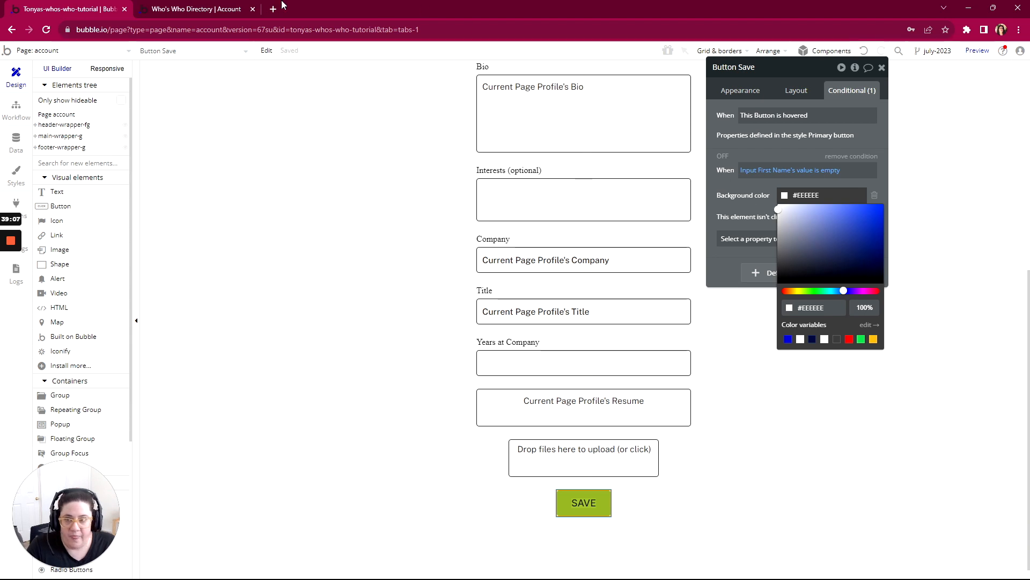
- Refresh the account page preview, clear First Name, and check the Save button's appearance and whether it responds
click(183, 12)
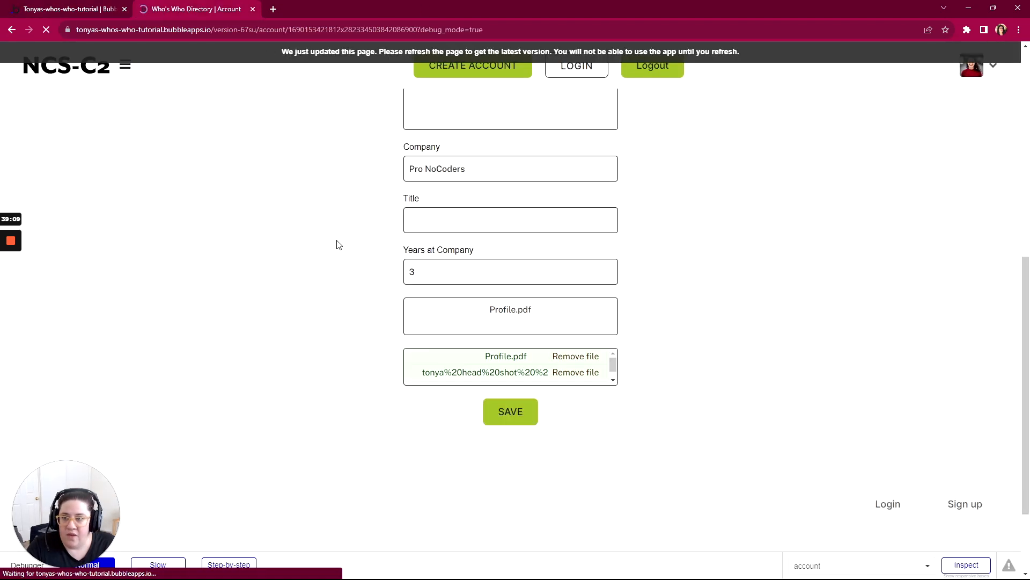
scroll(408, 225, up, 8)
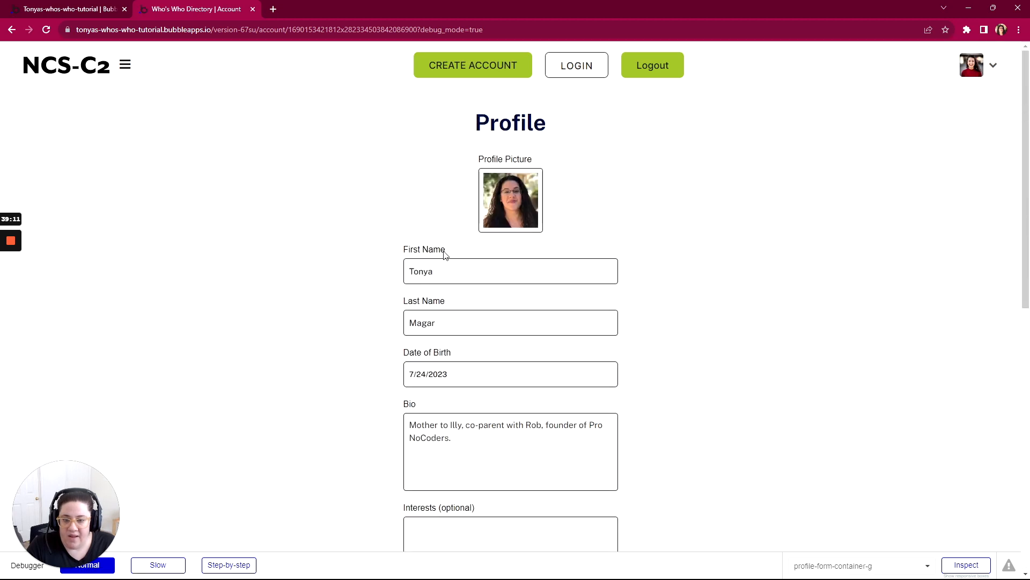
drag(434, 271, 379, 274)
key(BackSpace)
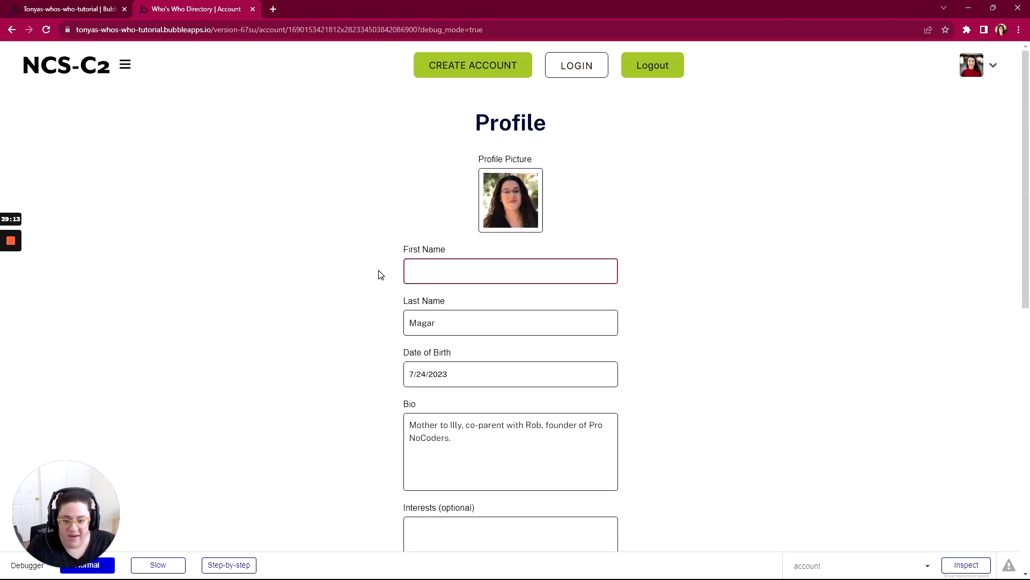
click(380, 275)
scroll(380, 274, down, 9)
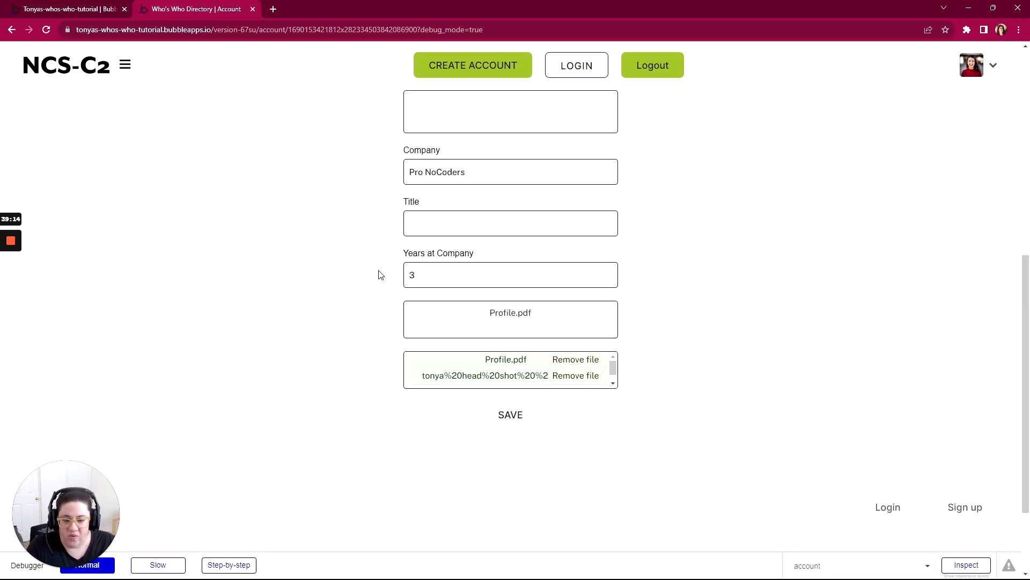
click(506, 411)
click(514, 431)
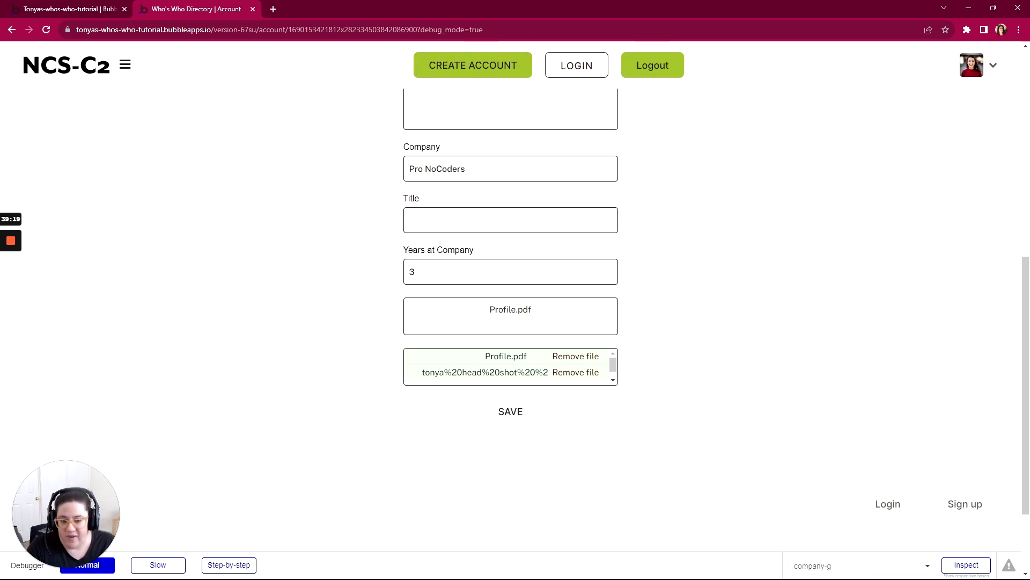
click(499, 413)
scroll(483, 402, up, 1)
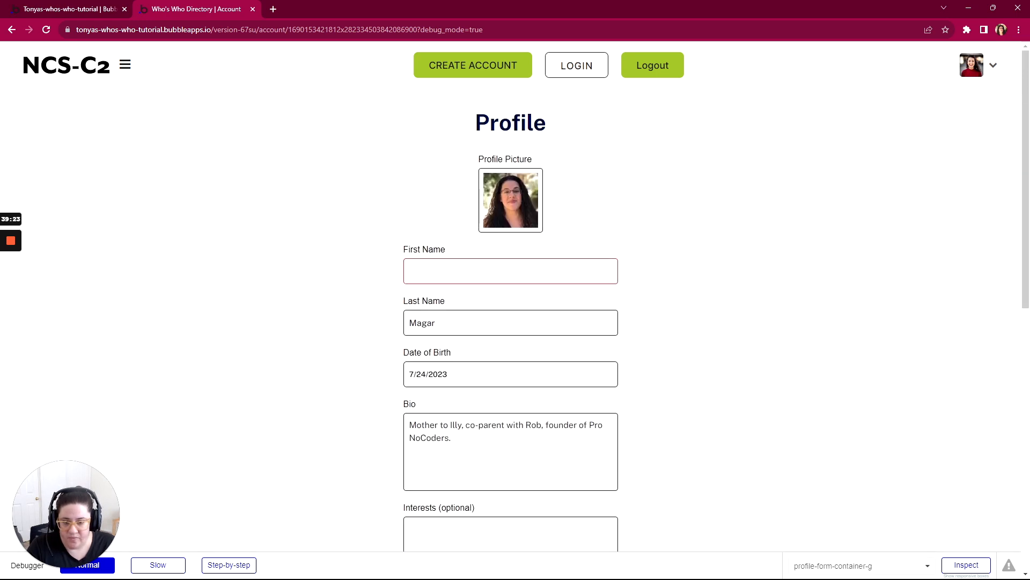
scroll(404, 381, down, 1)
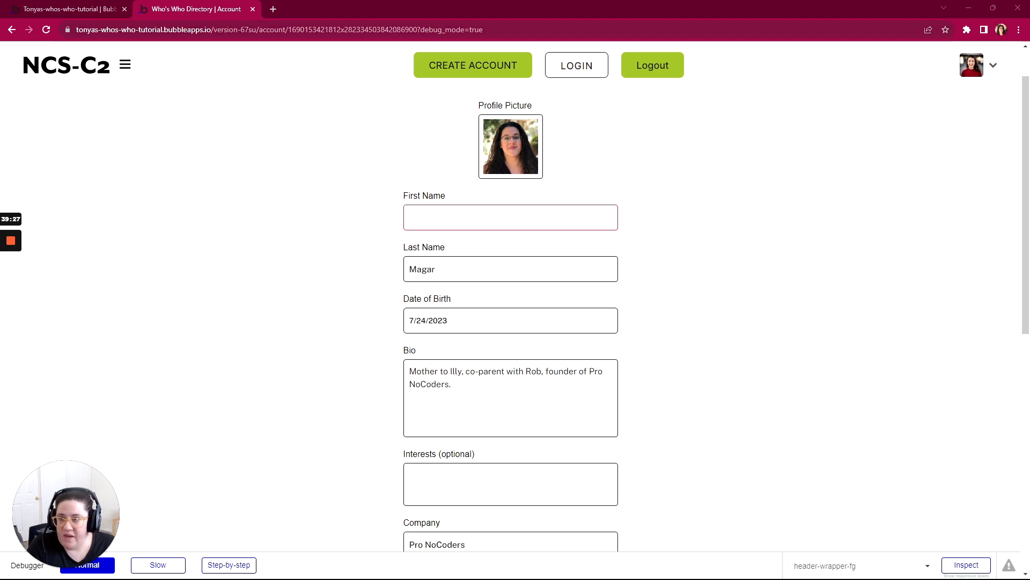
- Return to the Bubble editor, move the Save button's property editor away from the form, and review the profile inputs
click(105, 9)
scroll(609, 317, up, 7)
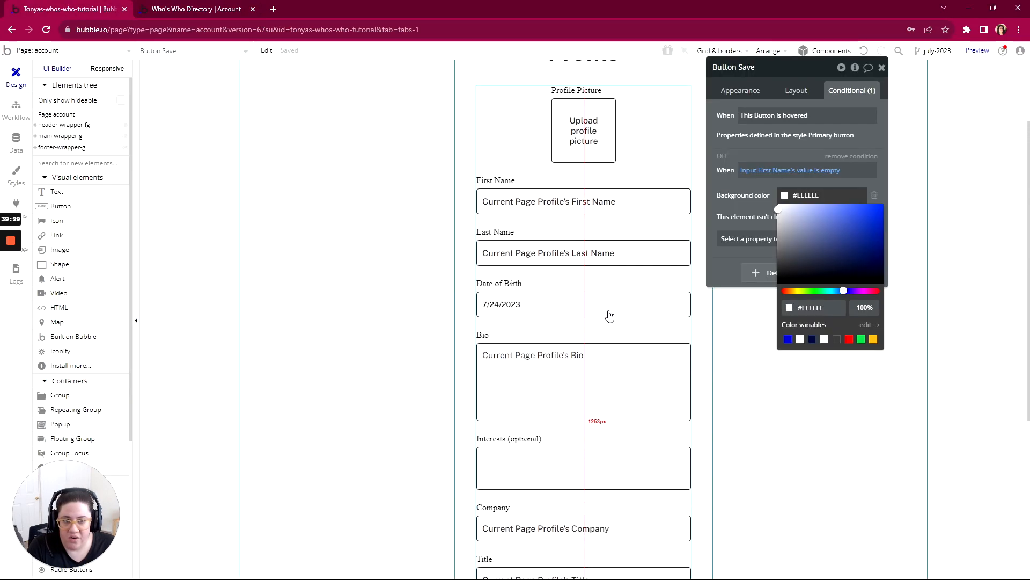
drag(808, 78, 905, 83)
scroll(694, 354, down, 2)
scroll(695, 354, down, 6)
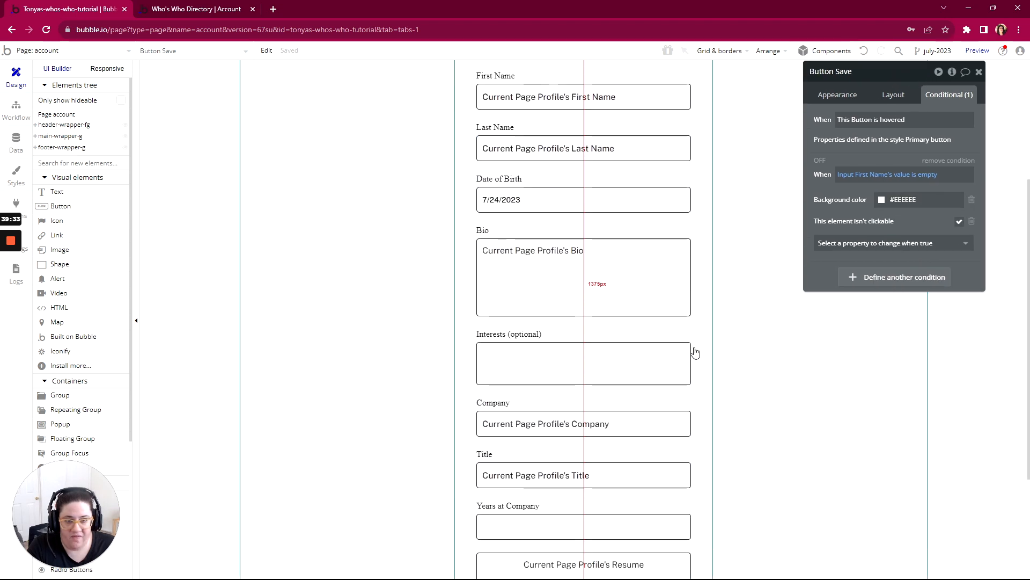
scroll(698, 351, up, 2)
scroll(697, 350, up, 2)
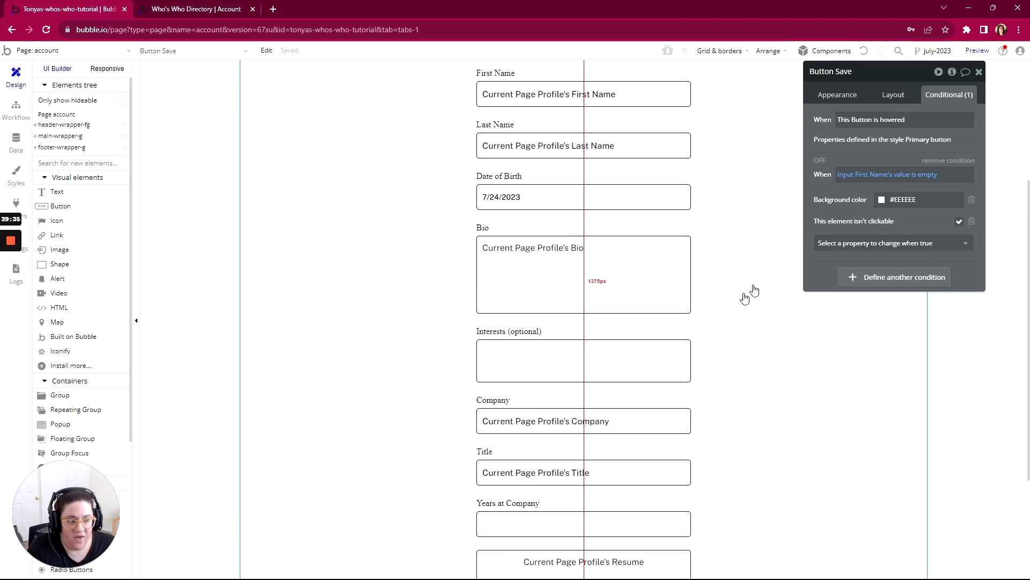
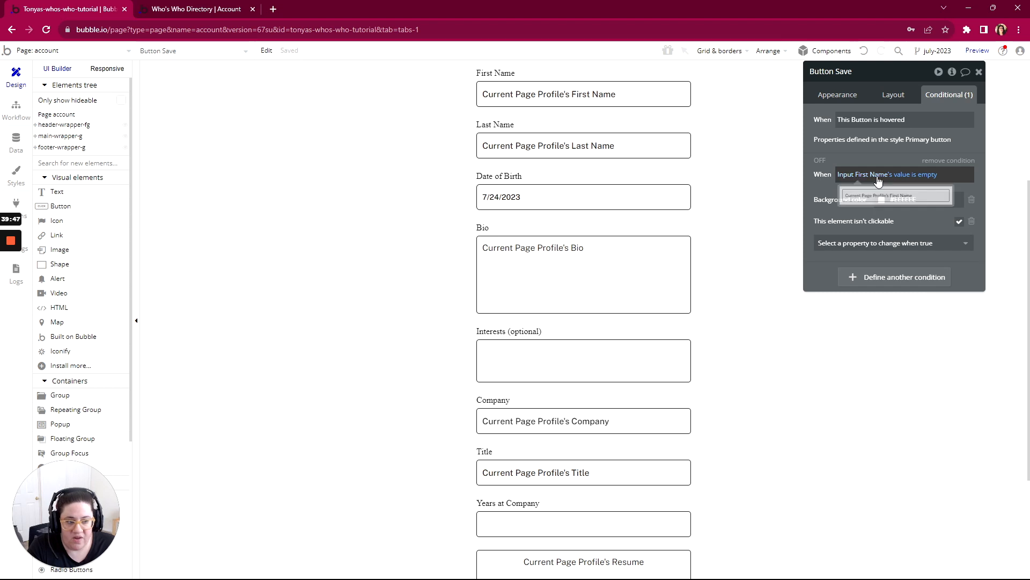
- Remove the Save button's condition that applies when the First Name input's value is empty
click(944, 161)
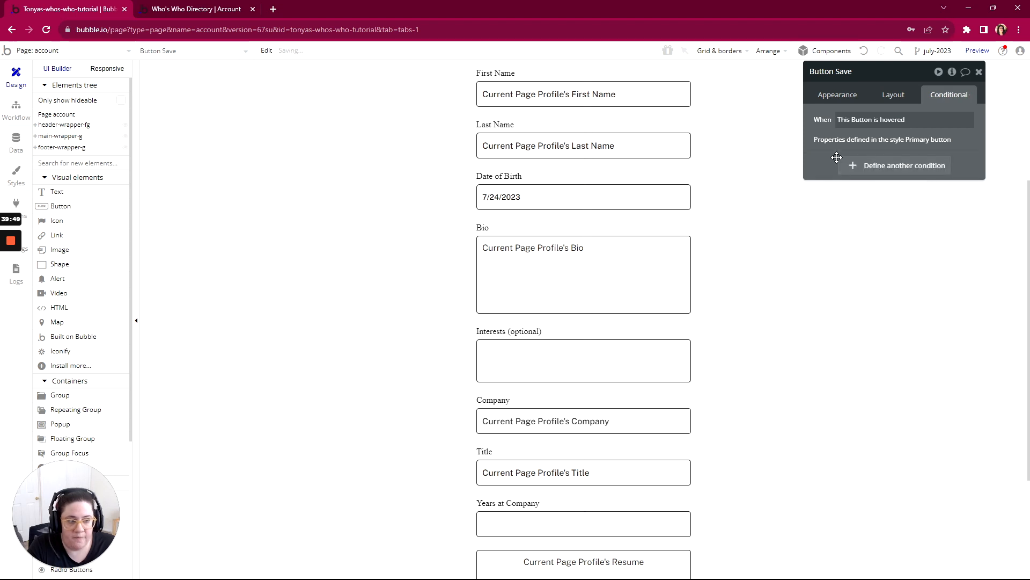
scroll(609, 338, up, 4)
scroll(610, 332, down, 10)
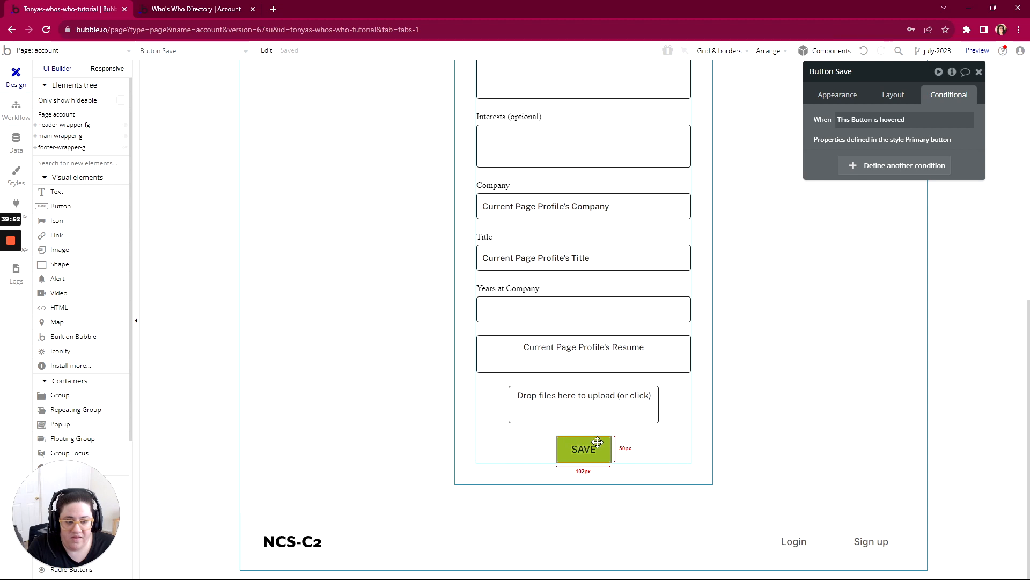
- Open the Save button's workflow and add all remaining profile fields to its Make changes to Profile action
click(840, 97)
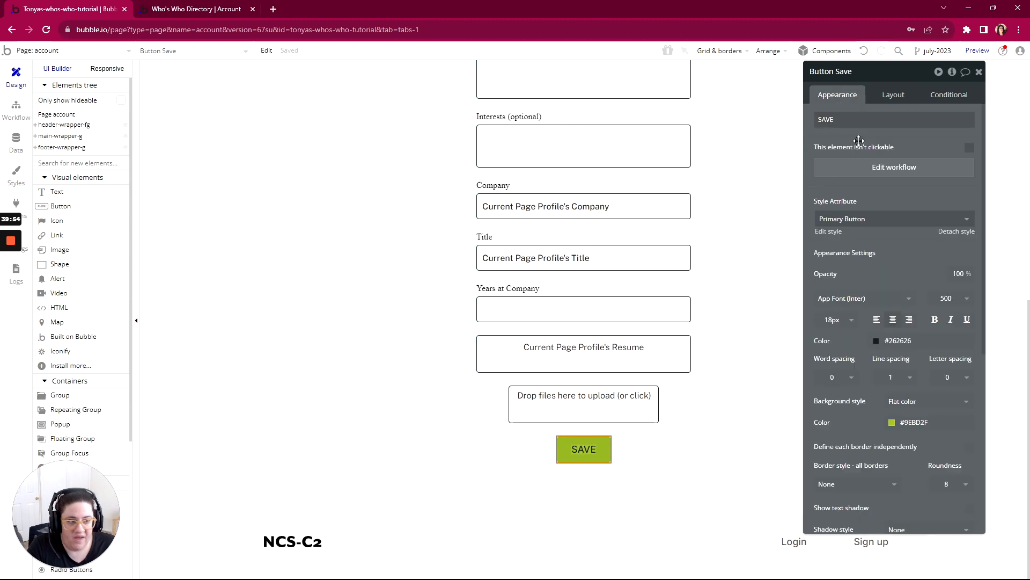
click(878, 169)
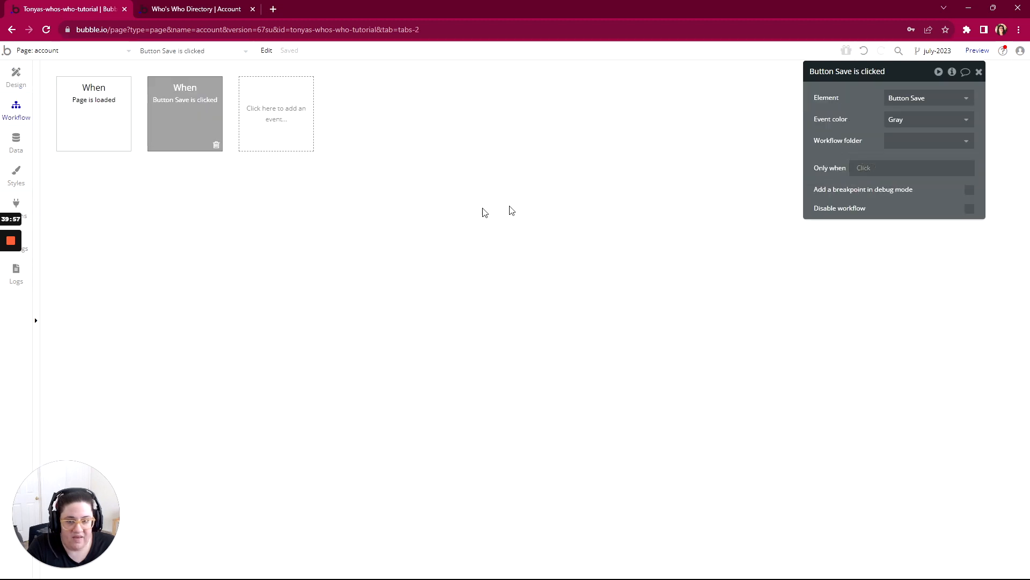
click(103, 188)
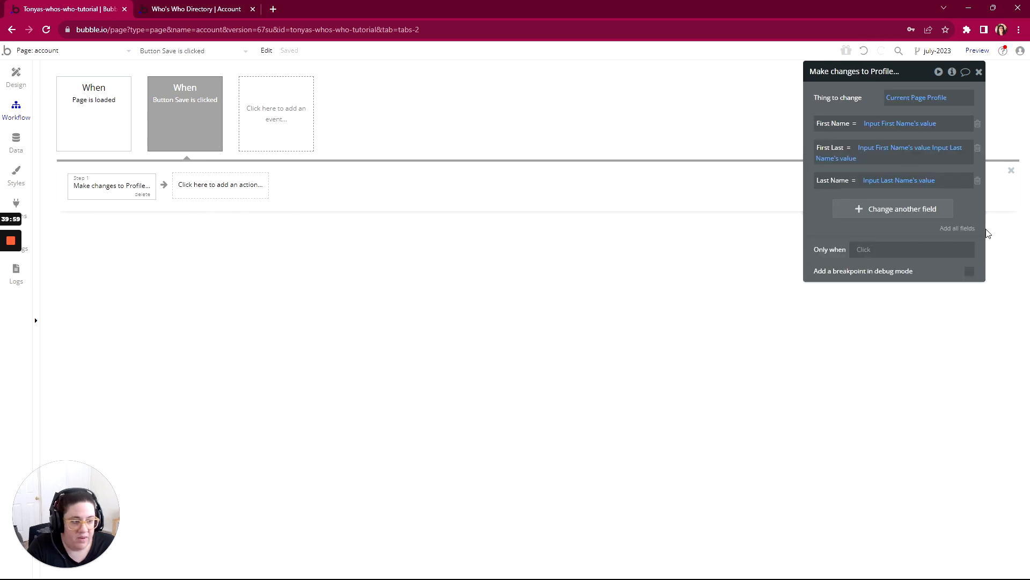
click(965, 231)
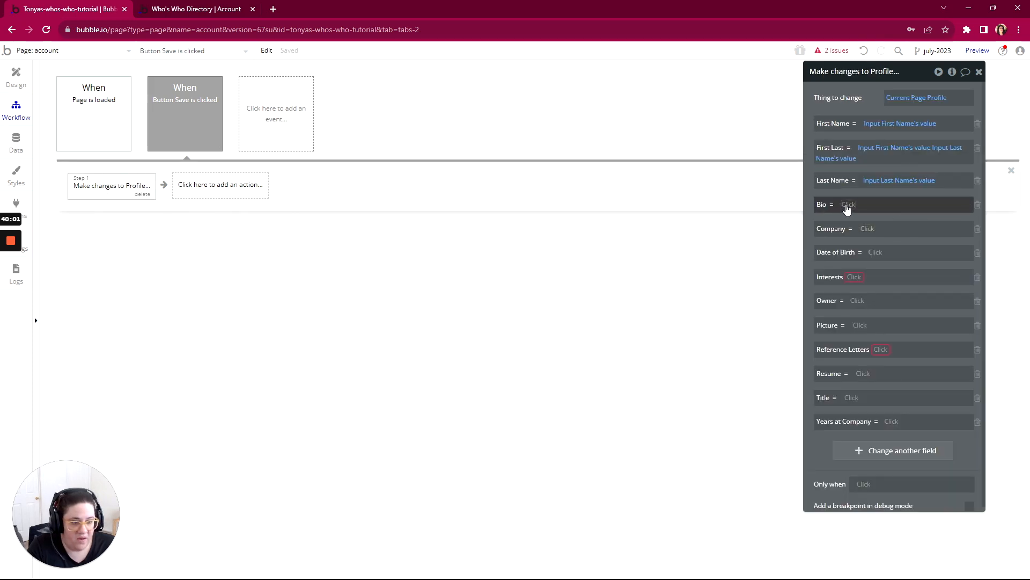
- In the Make changes to Profile action, map Bio to MultilineInput Bio's value and Company to Input Company's value
click(846, 207)
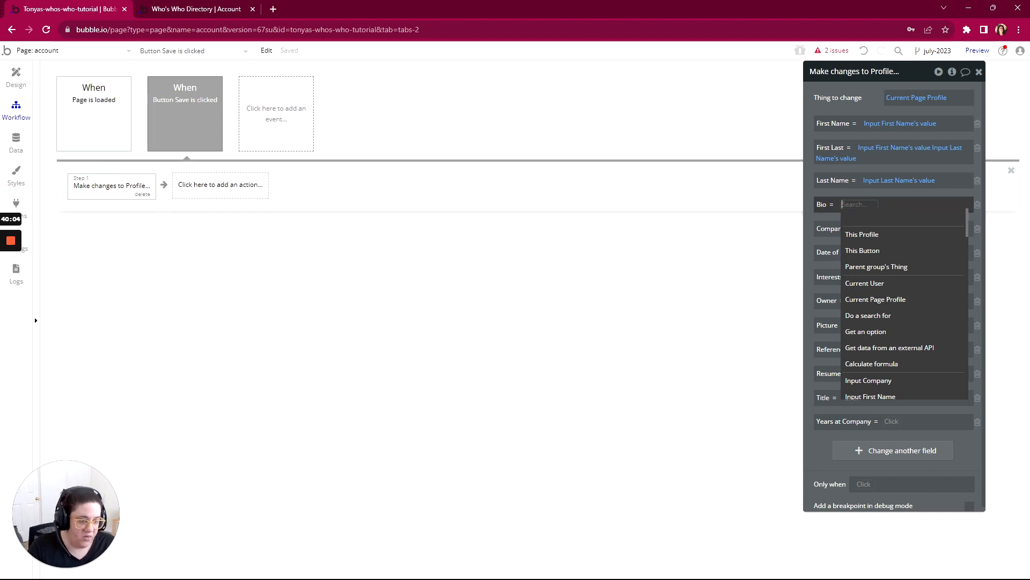
text(bio)
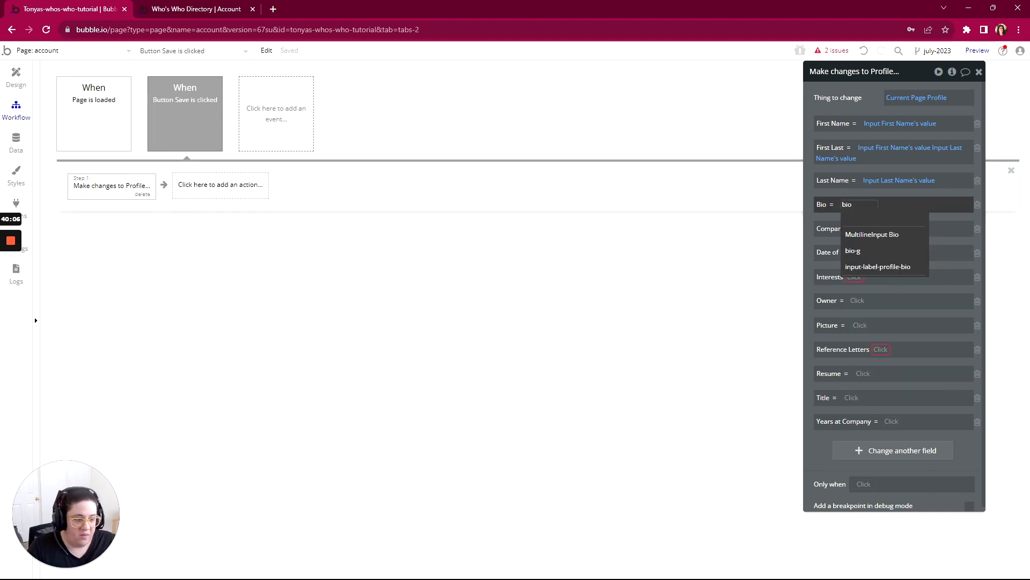
click(904, 234)
click(912, 218)
click(868, 230)
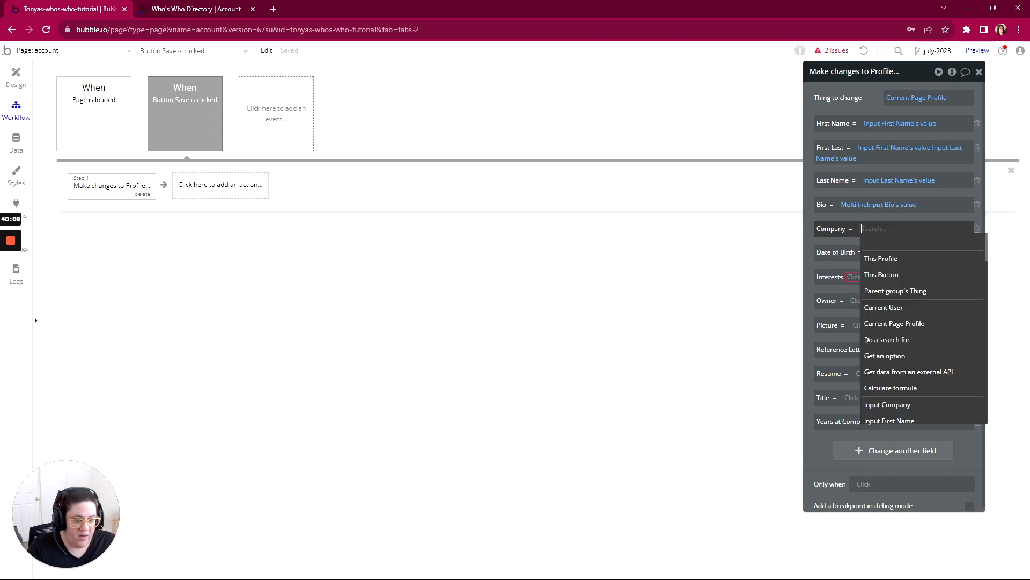
text(comp)
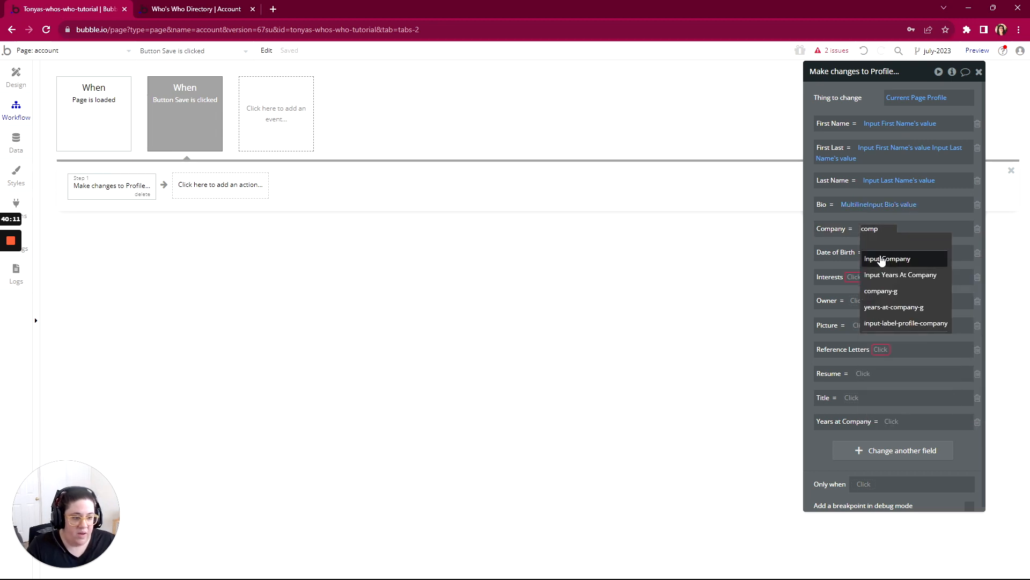
click(883, 258)
click(917, 250)
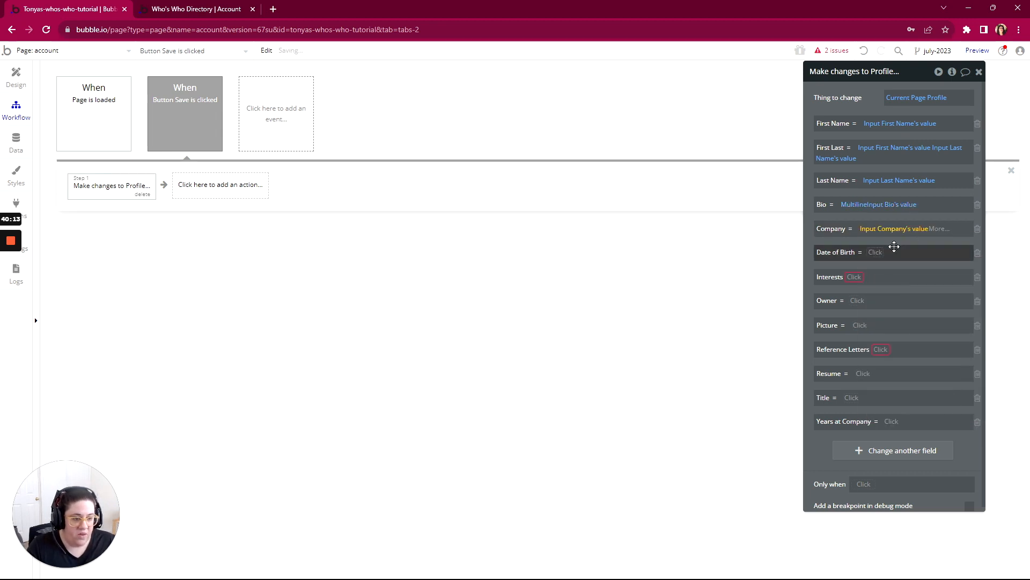
- Map Date of Birth to the Date/TimePicker's value and remove the Interests and Owner fields from the action
click(875, 253)
text(date)
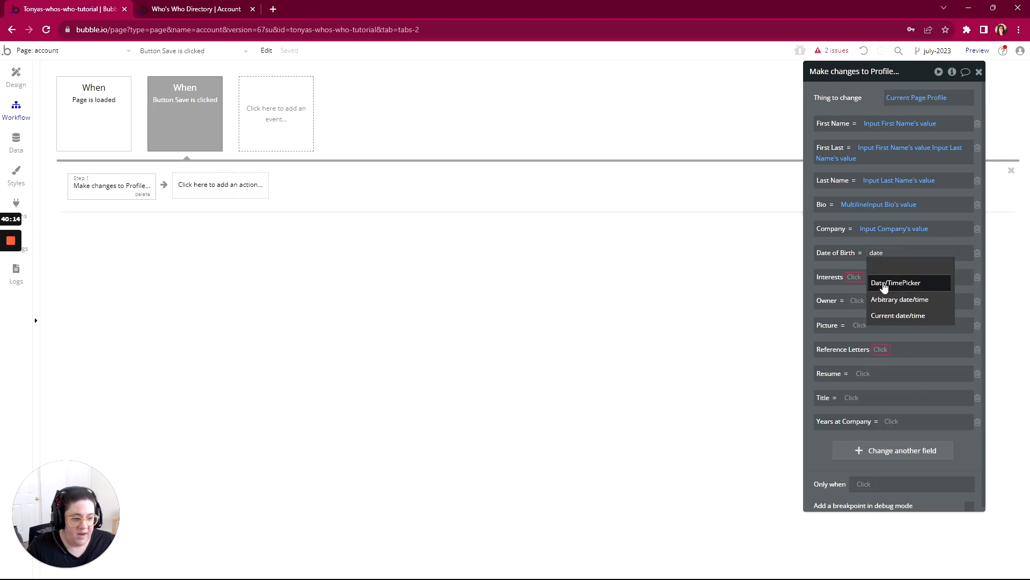
click(884, 284)
click(933, 266)
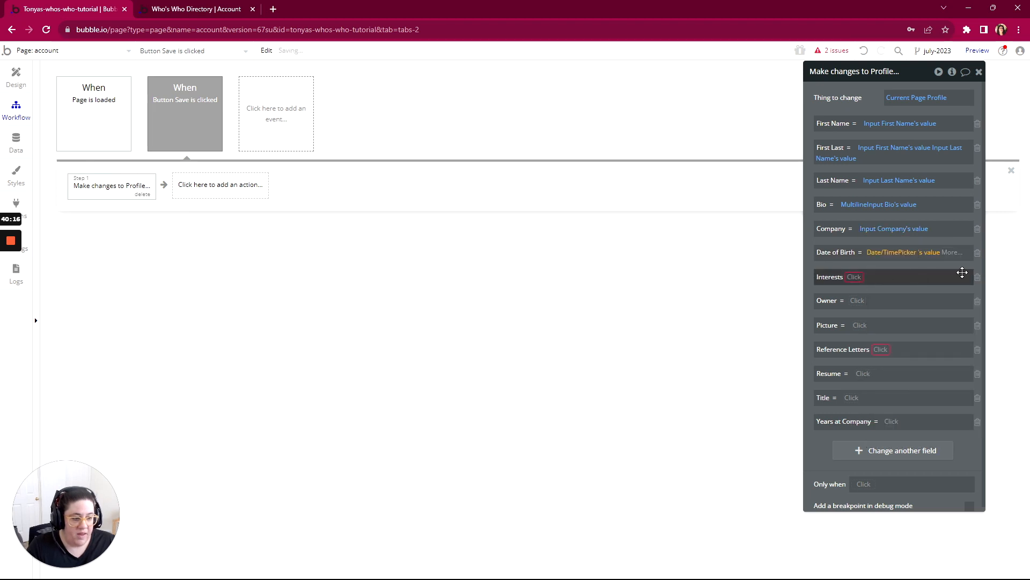
click(977, 278)
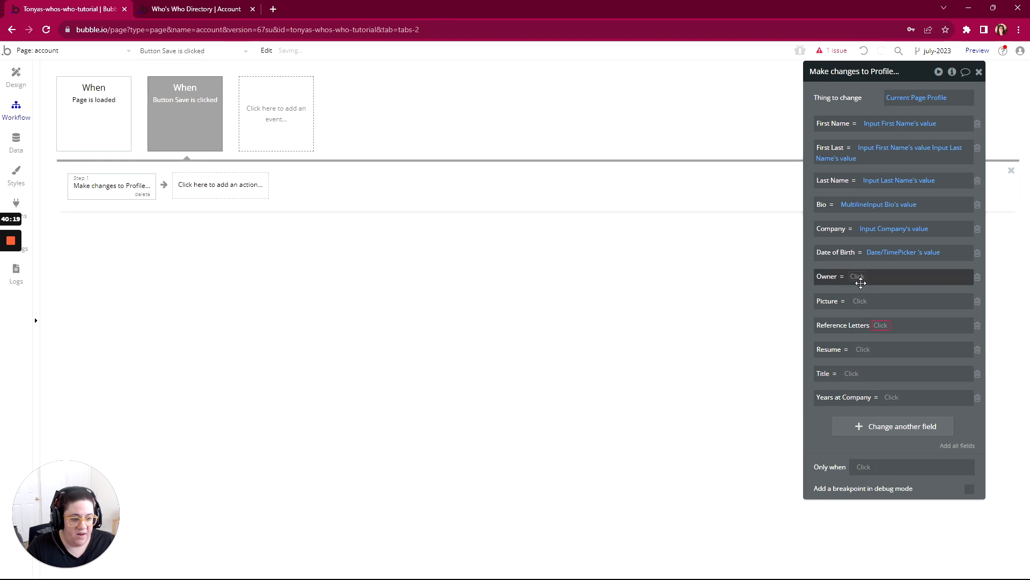
click(978, 278)
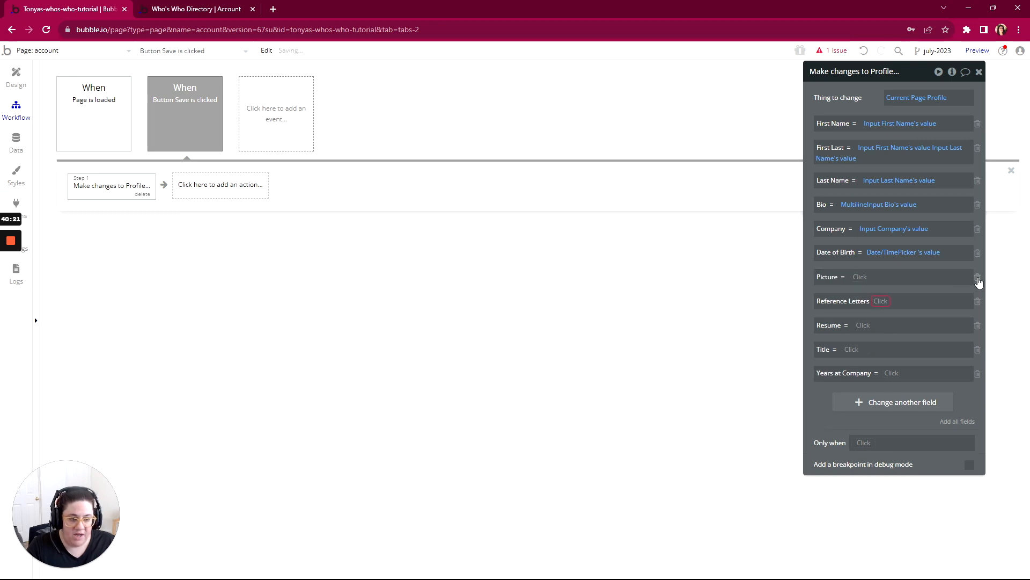
- Map the profile's Picture field to PictureUploader Profile Picture(profiles)'s value
click(860, 276)
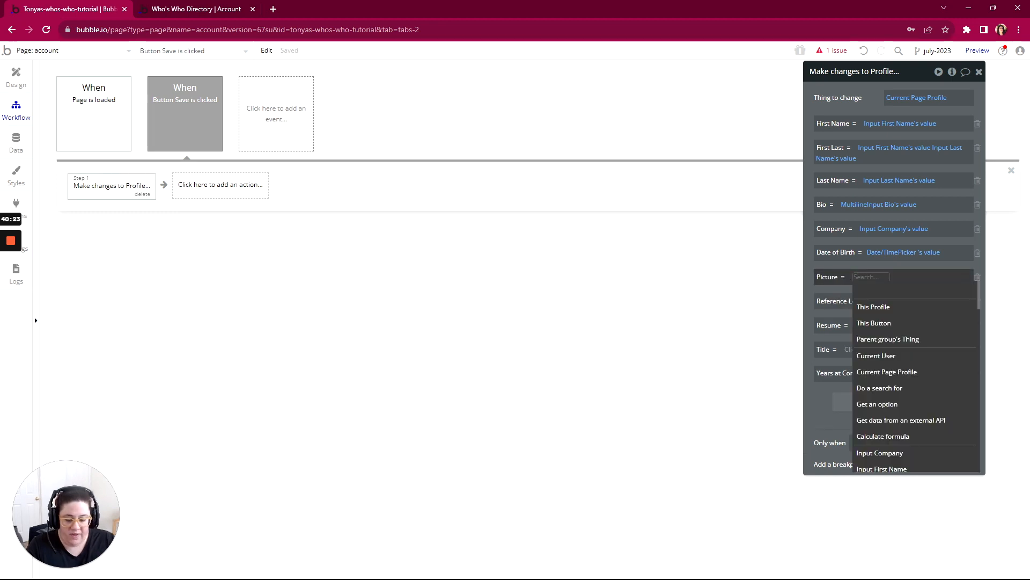
text(pic)
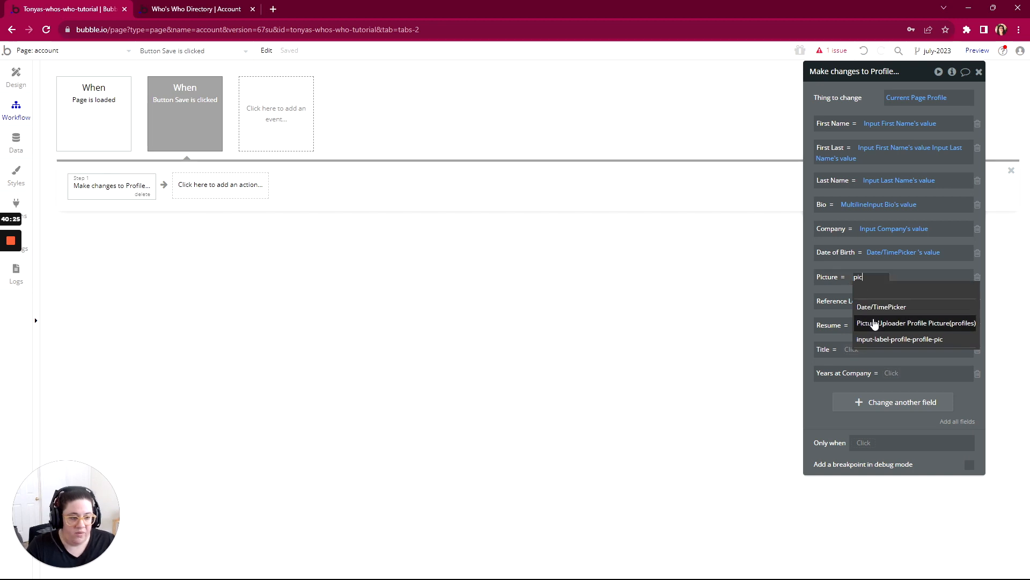
click(875, 323)
click(902, 302)
- Give the Reference Letters field the set list operation with Multi-FileUploader Reference Letters's value
click(874, 311)
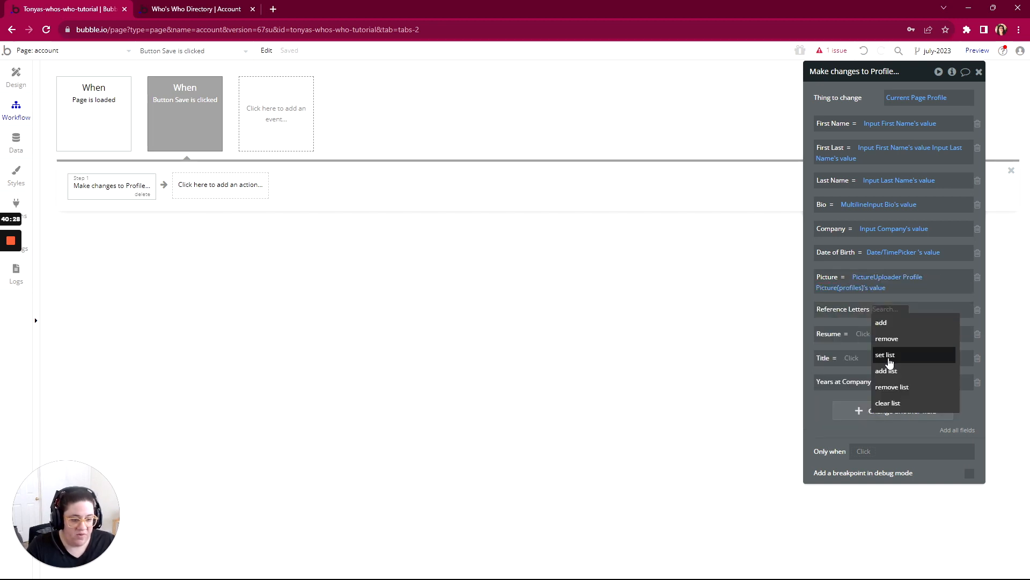
click(888, 356)
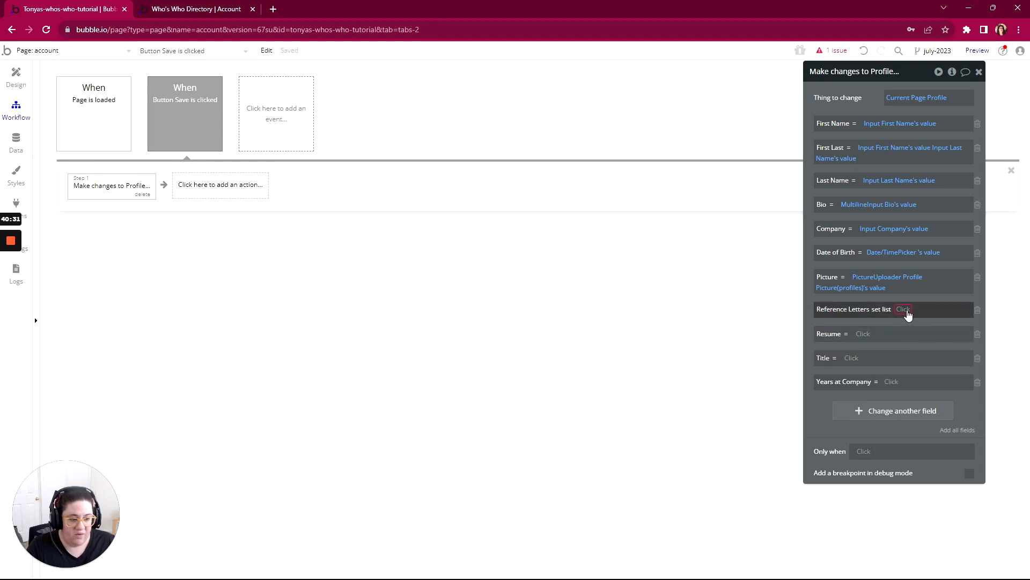
click(905, 310)
text(lett)
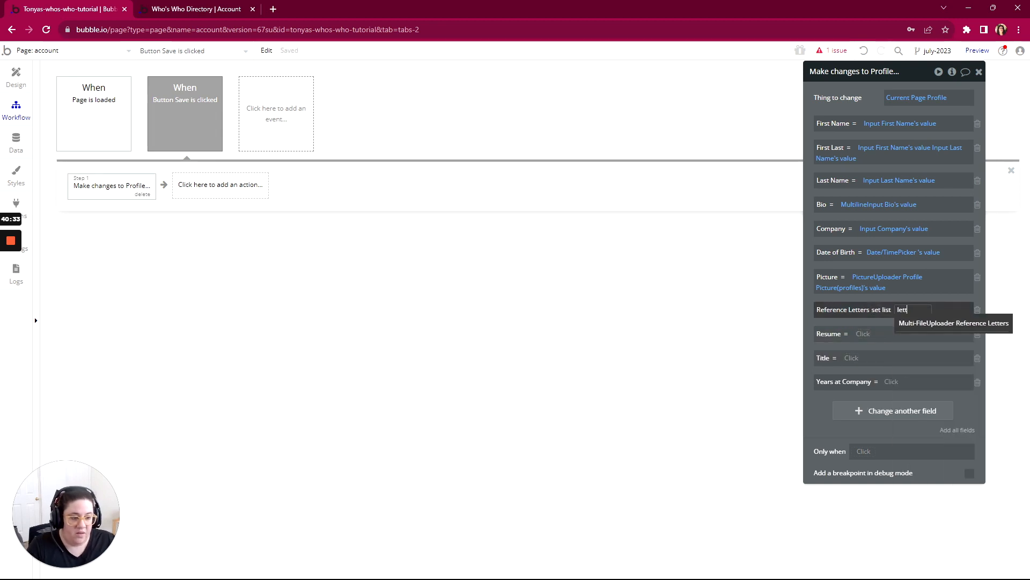
click(923, 323)
key(Escape)
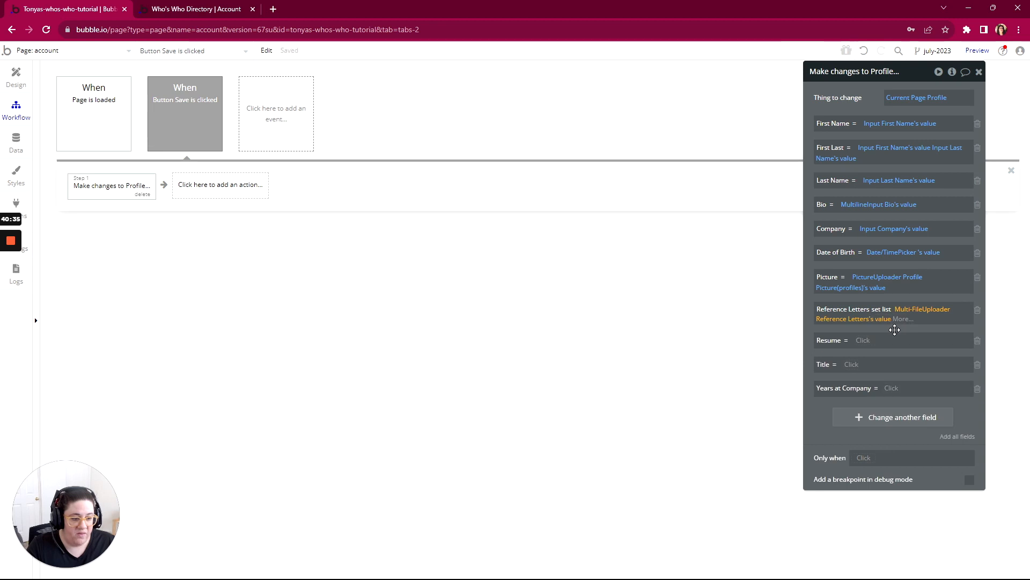
- Map the profile's Resume field to FileUploader Resume's value
click(862, 340)
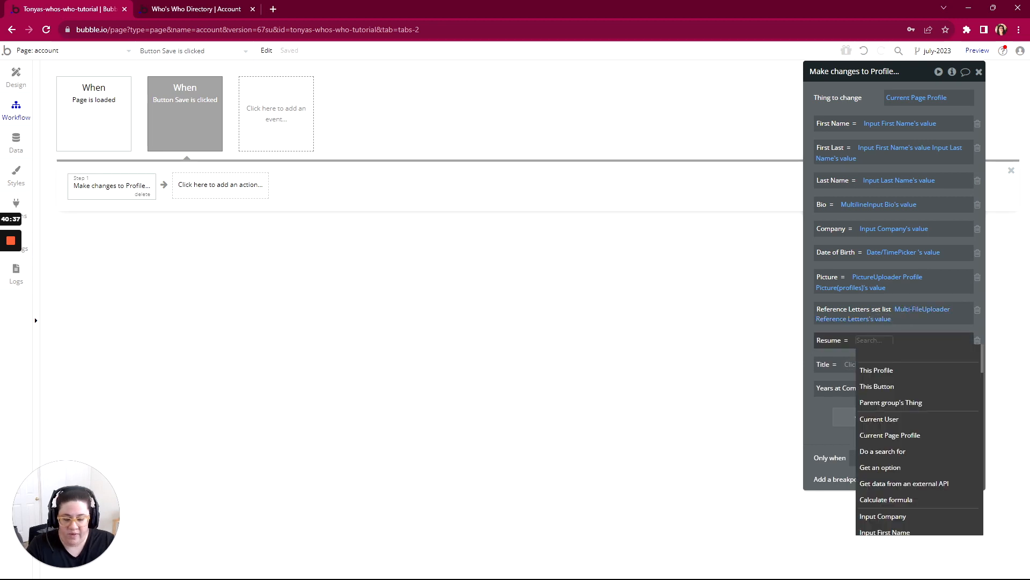
text(resum)
click(876, 370)
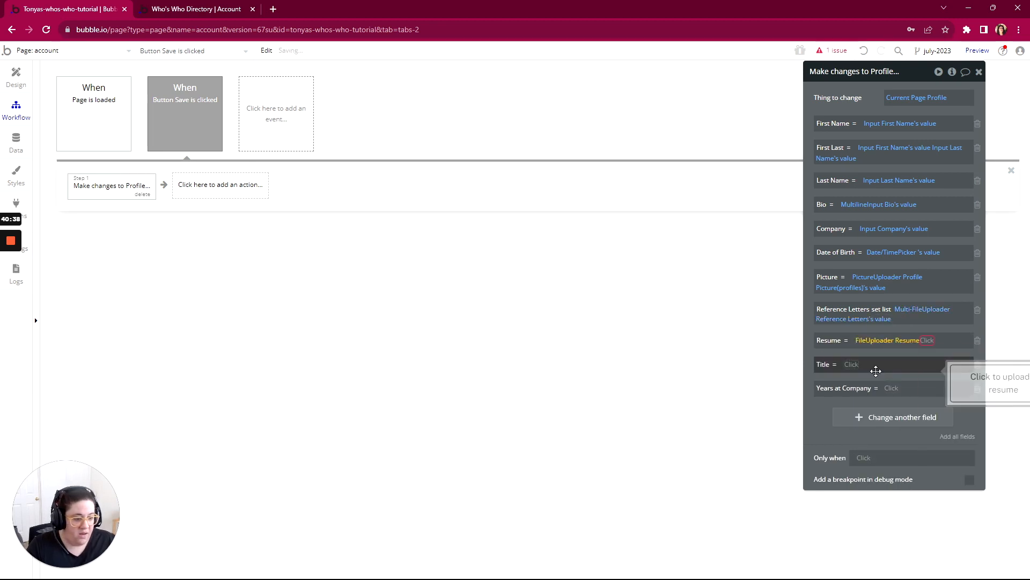
click(934, 354)
- Map Title to Input-title's value and Years at Company to Input Years At Company's value
click(847, 365)
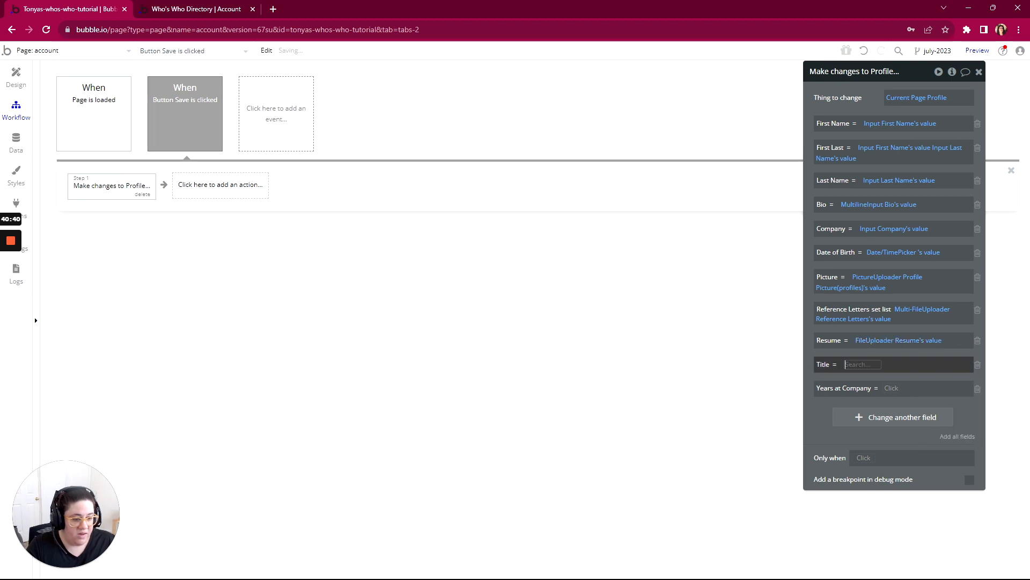
text(titl)
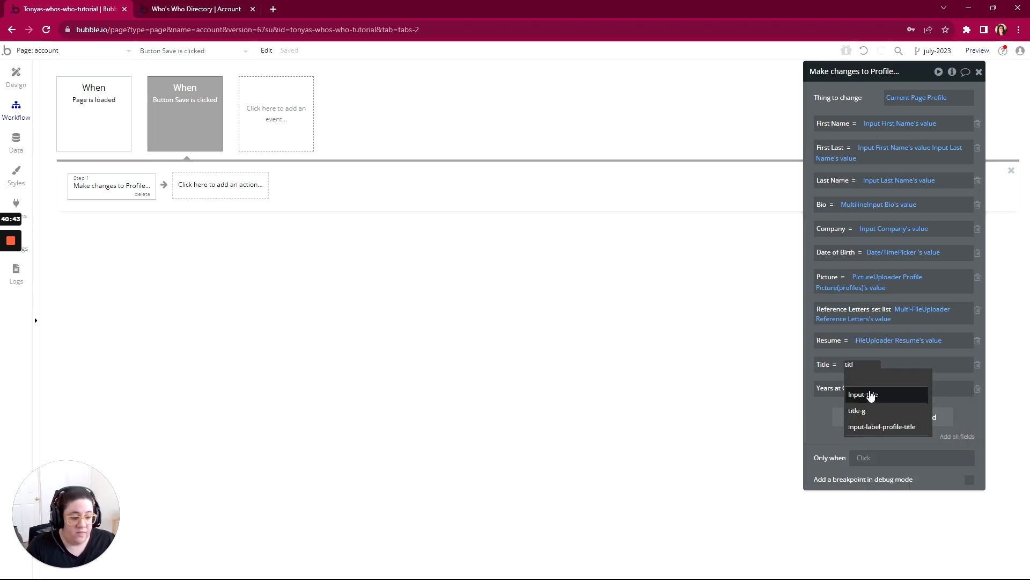
click(872, 395)
click(890, 379)
click(902, 388)
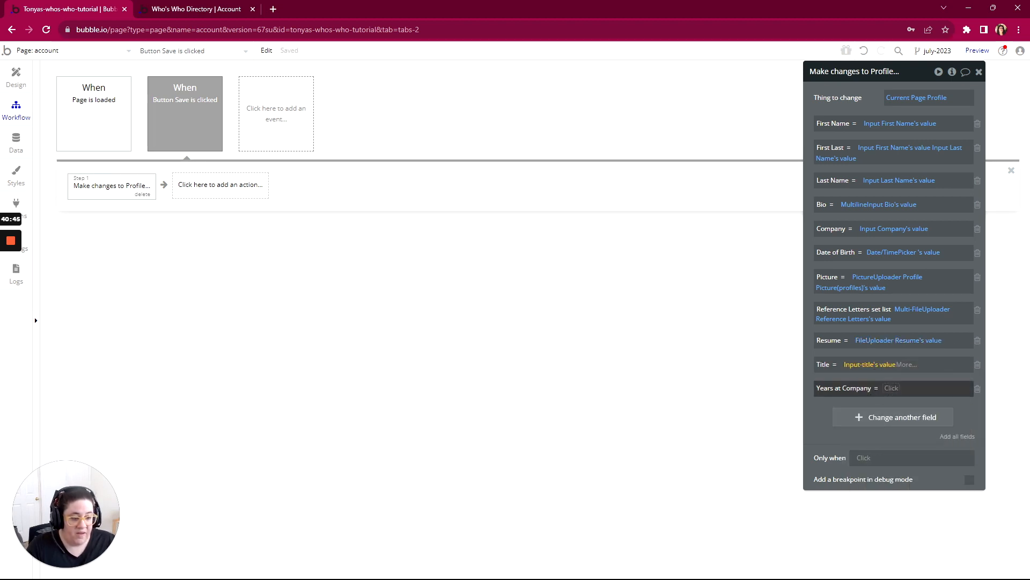
text(yea)
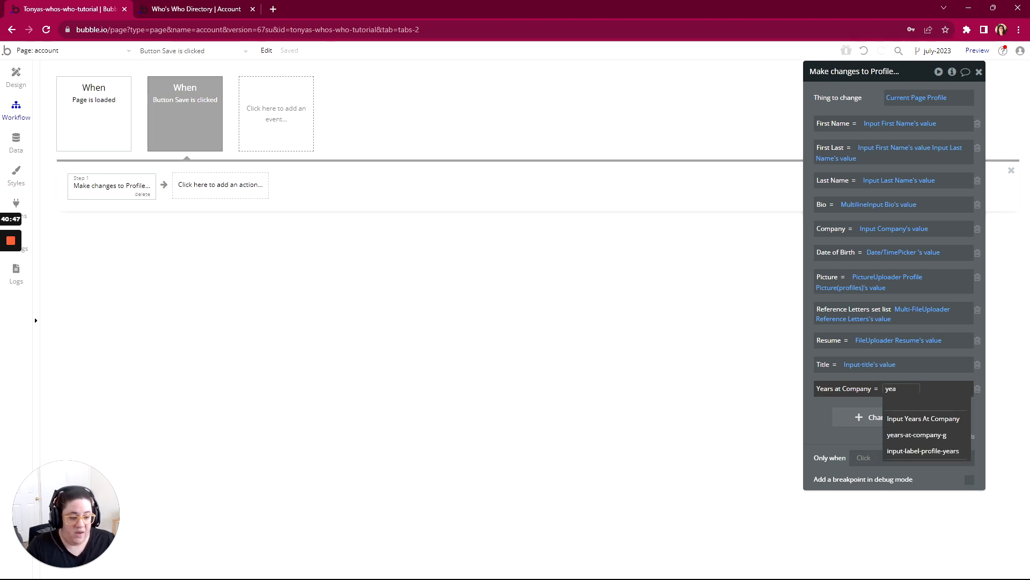
click(864, 419)
click(837, 417)
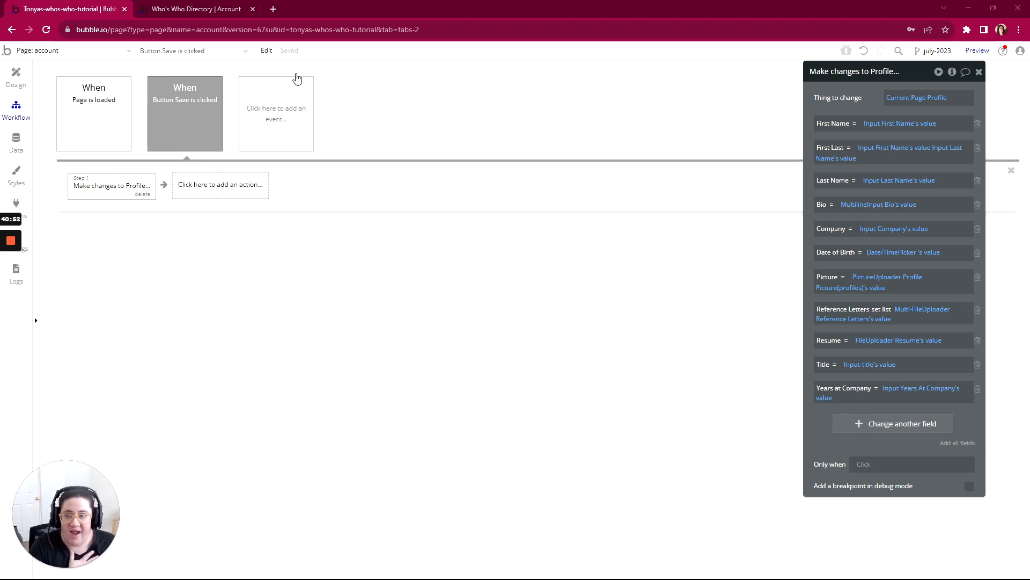
- Switch to the account page preview, refresh it, and choose a new date of birth in the Date of Birth field
click(192, 13)
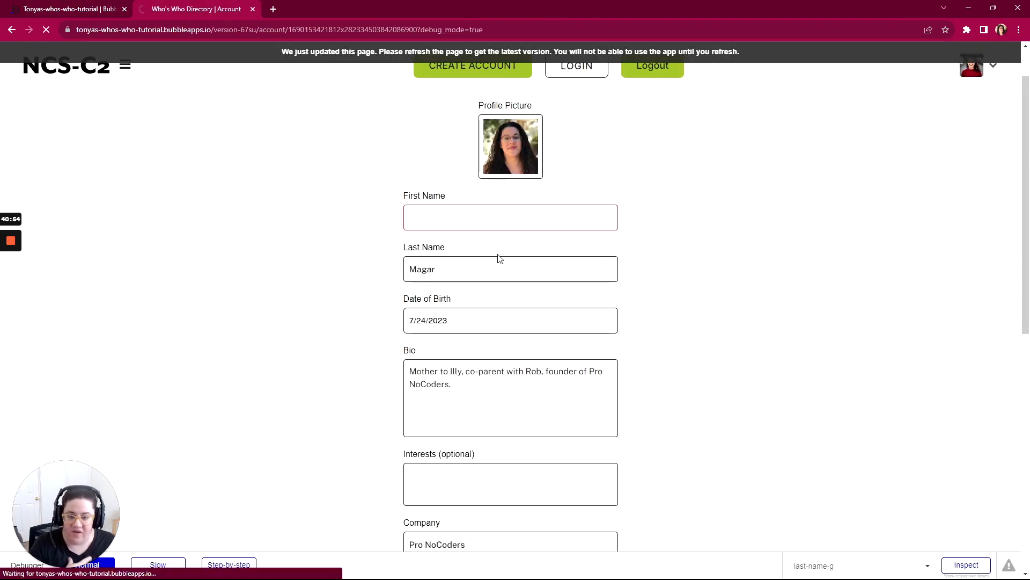
scroll(660, 317, down, 2)
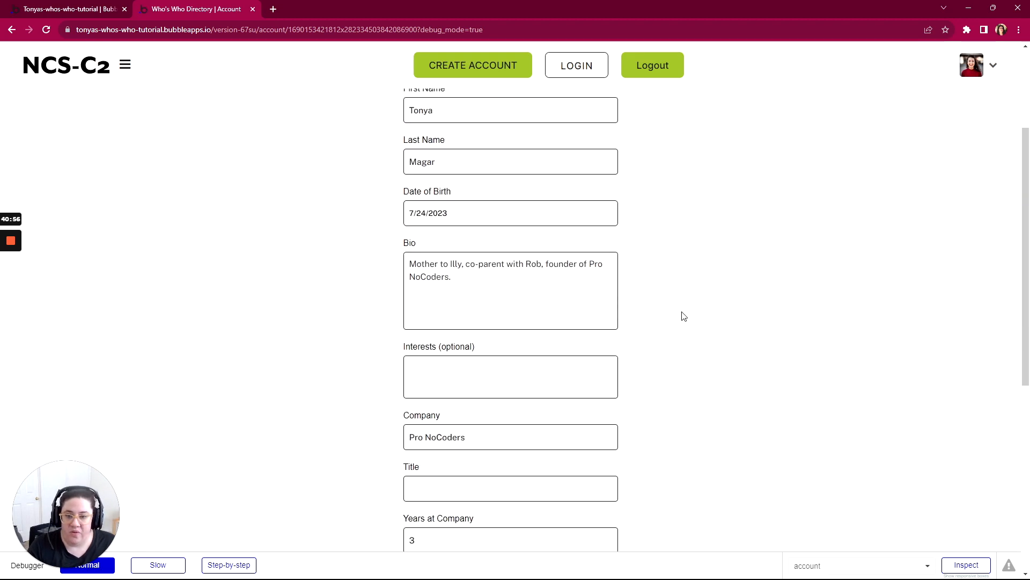
click(419, 214)
click(467, 238)
scroll(467, 253, up, 7)
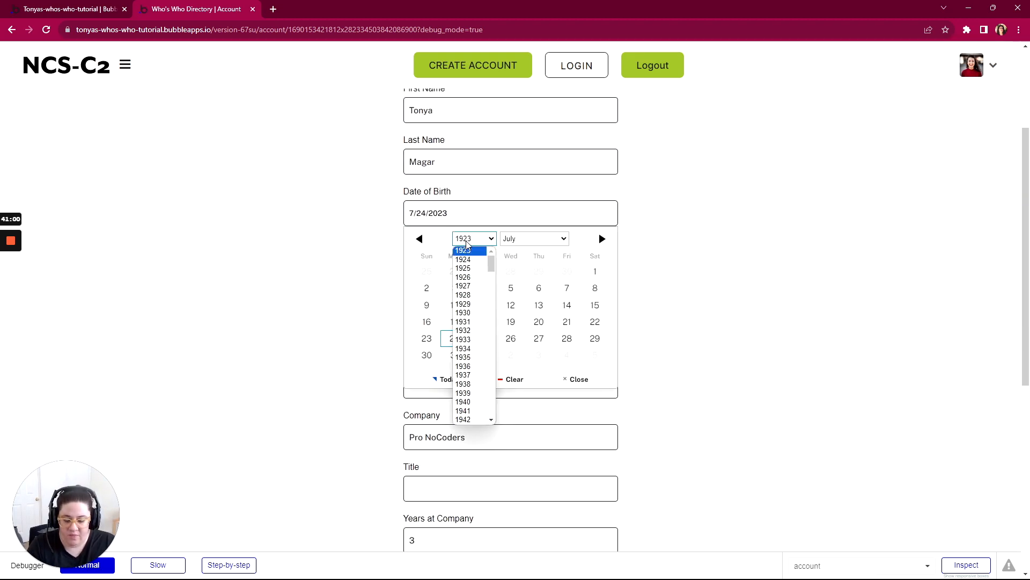
click(474, 419)
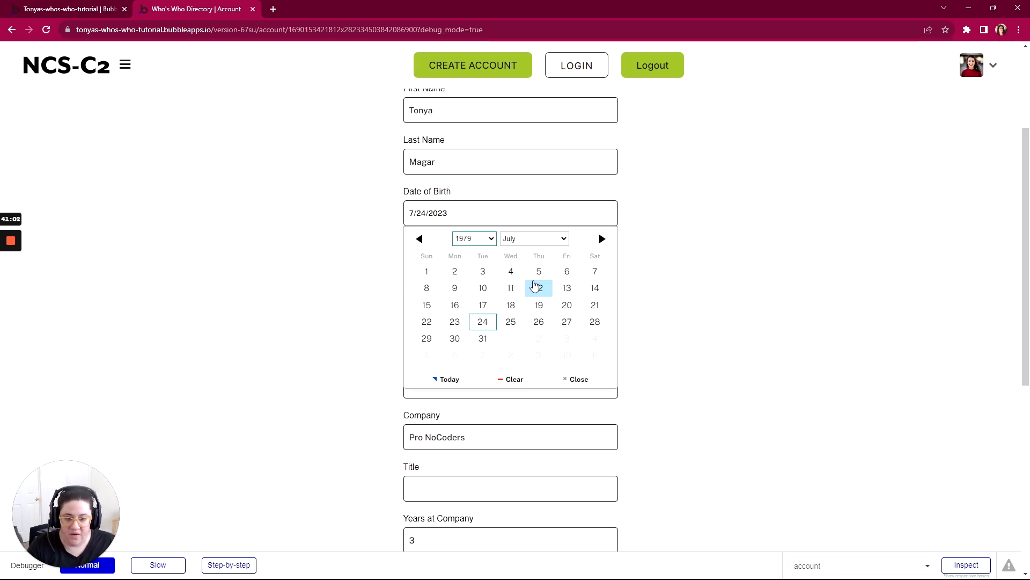
click(531, 239)
click(519, 339)
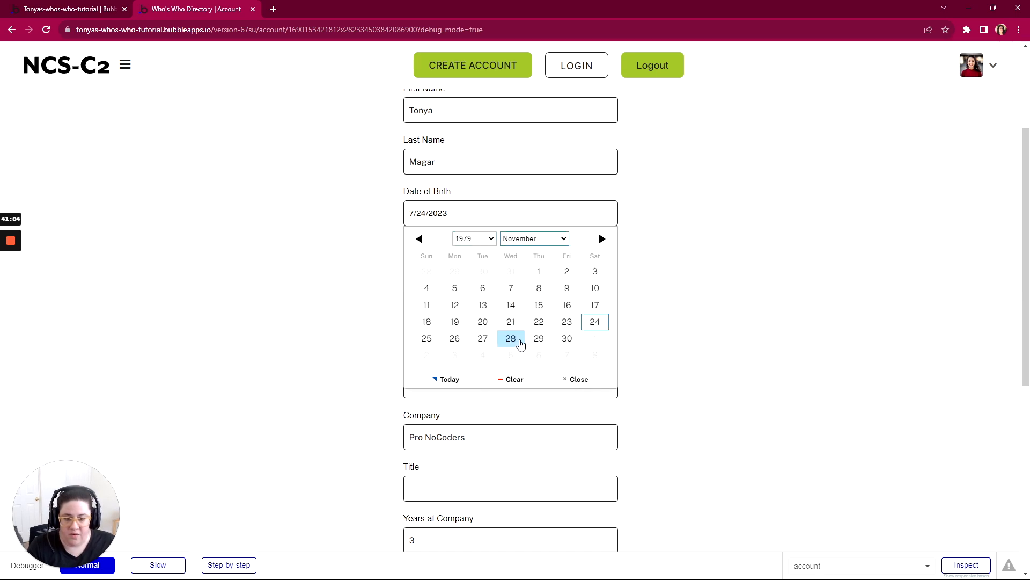
click(454, 324)
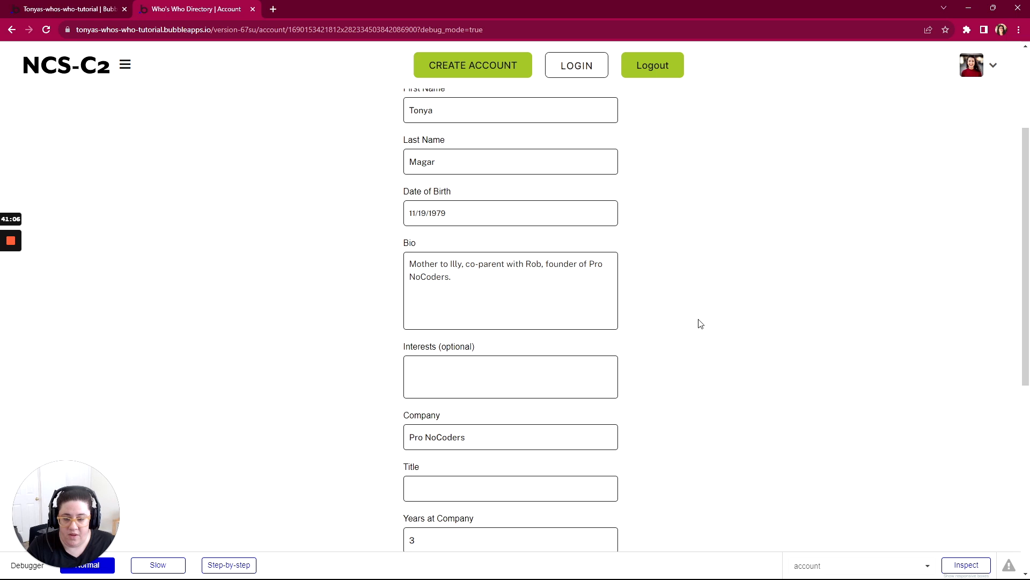
scroll(640, 247, down, 2)
scroll(488, 255, down, 2)
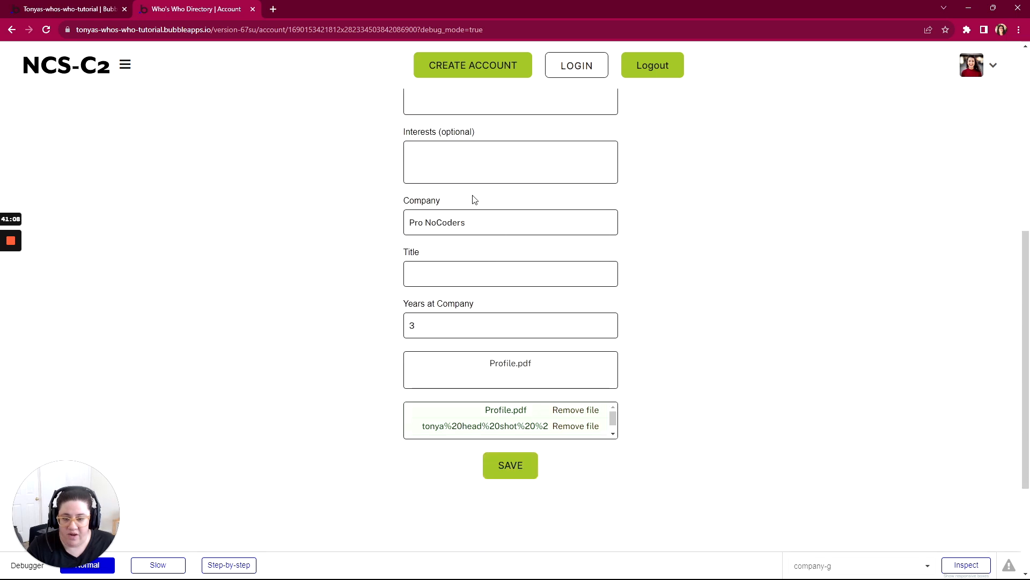
- Enter Founder in the profile's Title field and save the profile
click(419, 274)
scroll(511, 268, down, 1)
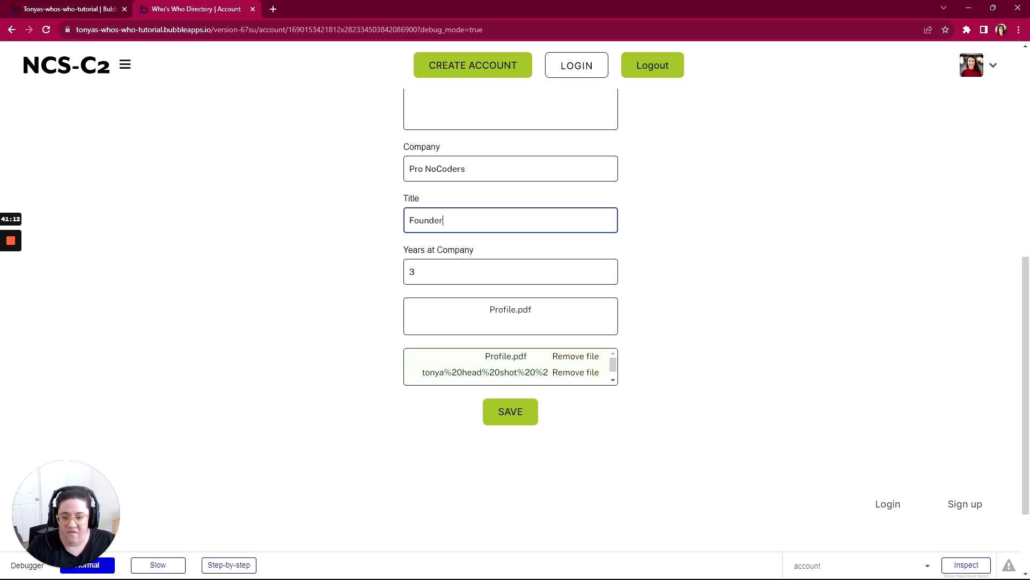
click(399, 252)
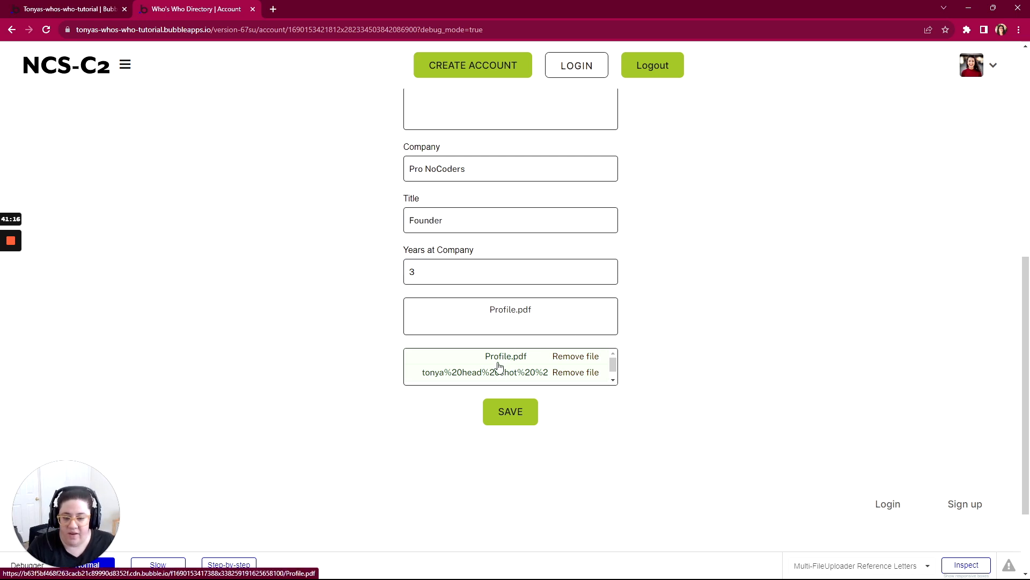
click(509, 412)
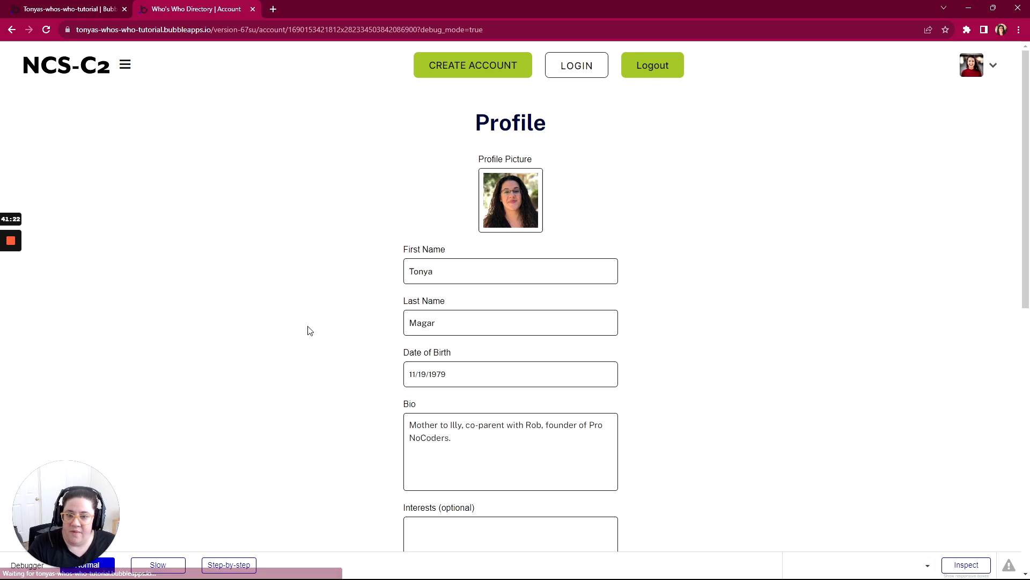
- Review all profile fields on the account page, from the profile picture down to the uploaded files, to check the saved values
scroll(348, 324, down, 2)
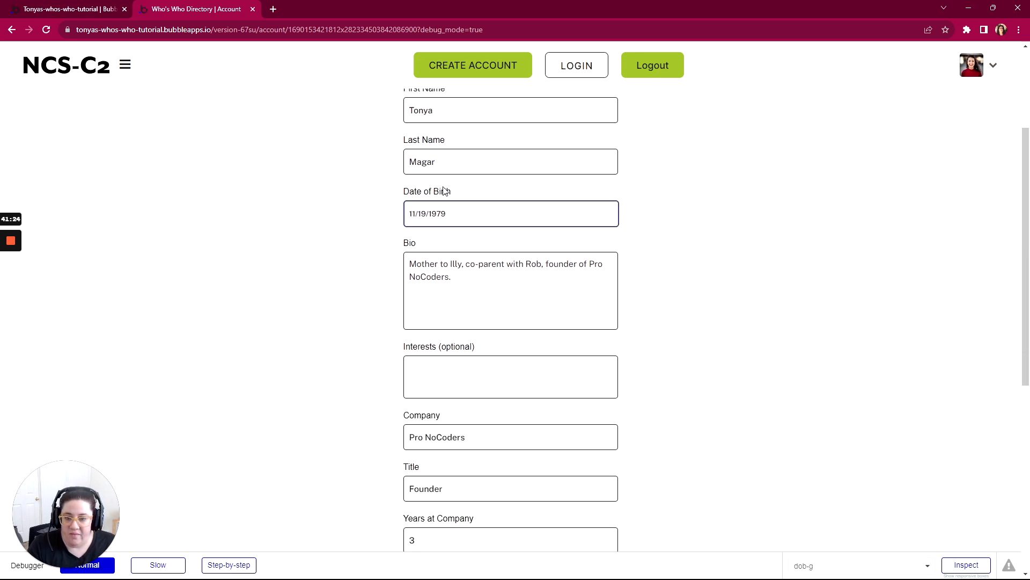
scroll(453, 214, up, 1)
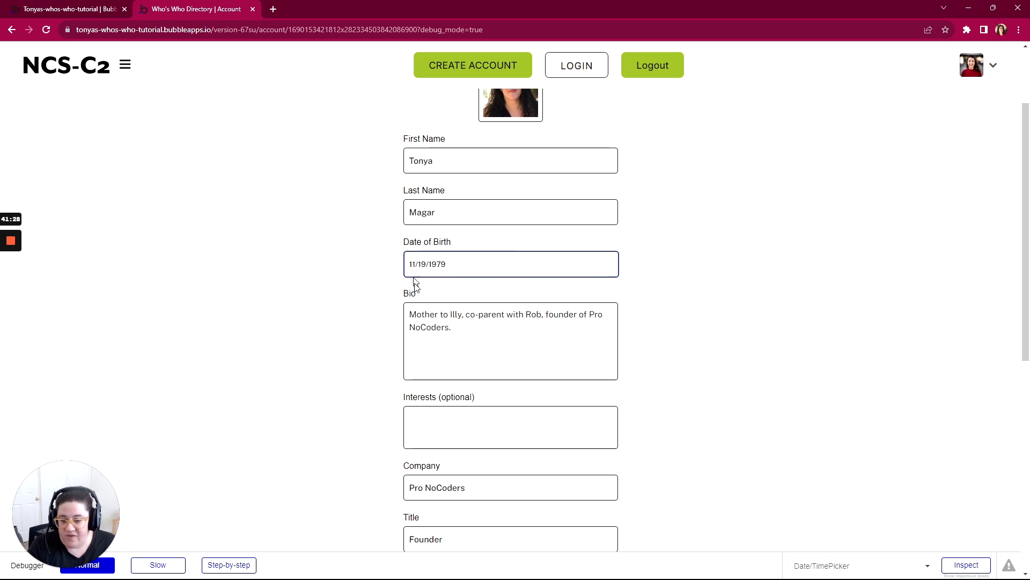
scroll(413, 287, down, 4)
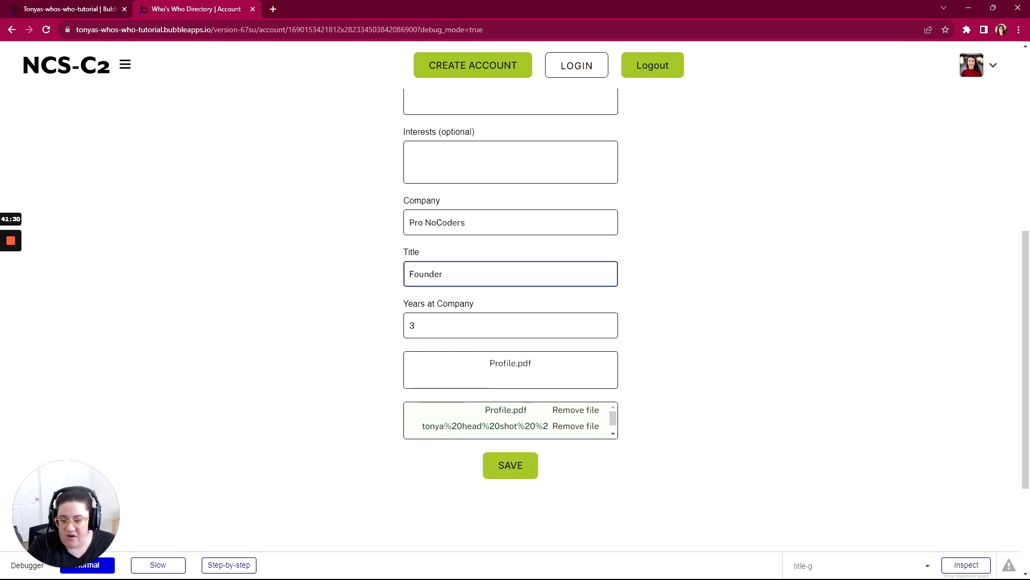
scroll(400, 322, up, 6)
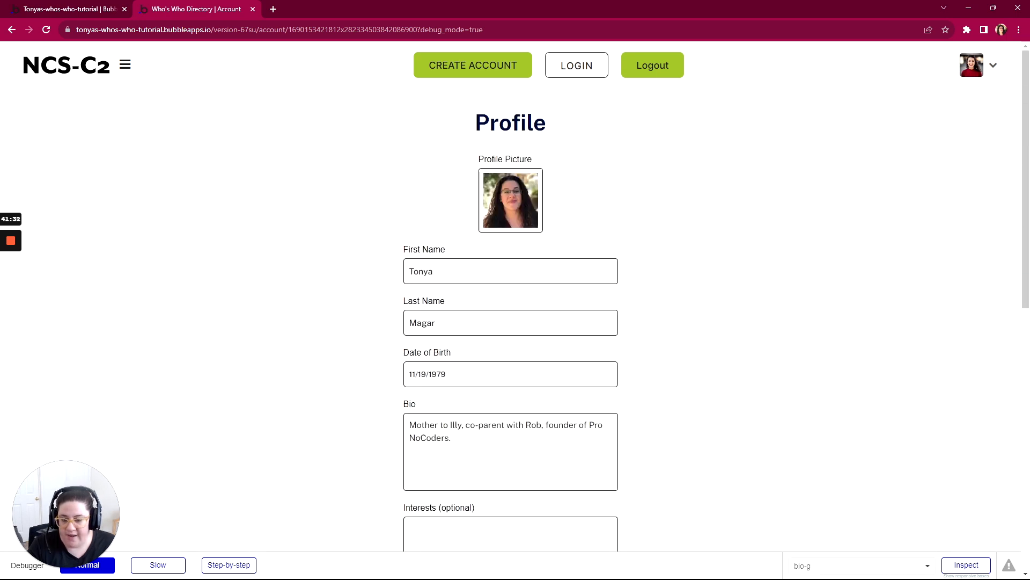
scroll(456, 237, down, 6)
click(456, 235)
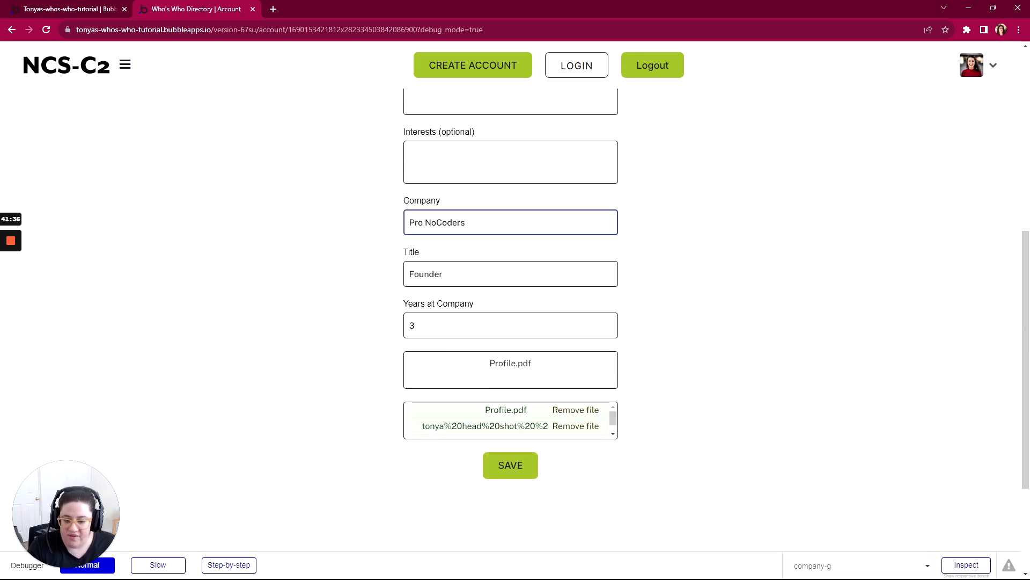
scroll(457, 236, up, 3)
scroll(456, 236, up, 3)
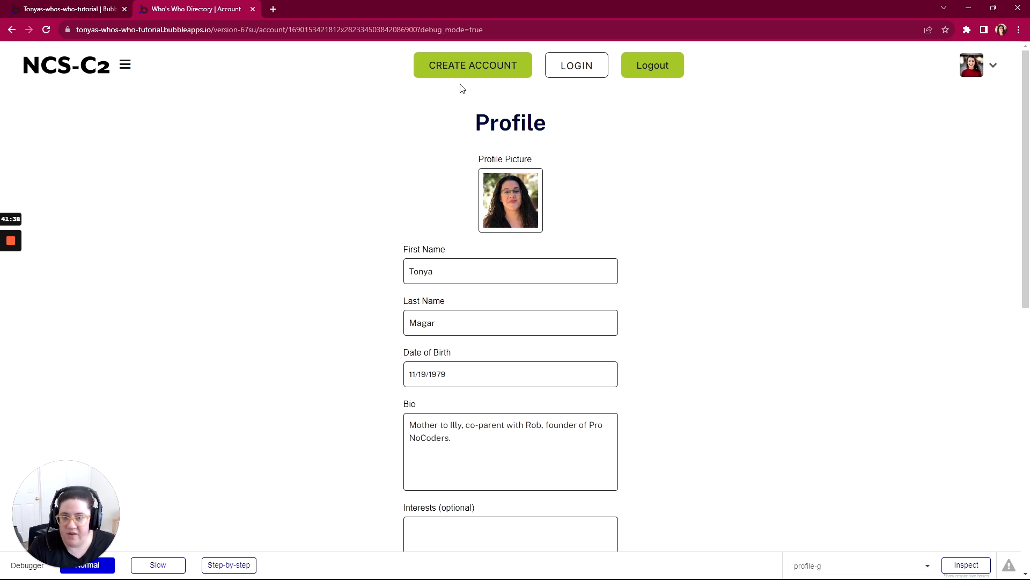
- Remove the ?debug_mode=true parameter from the preview address and reload the account page
drag(484, 30, 417, 30)
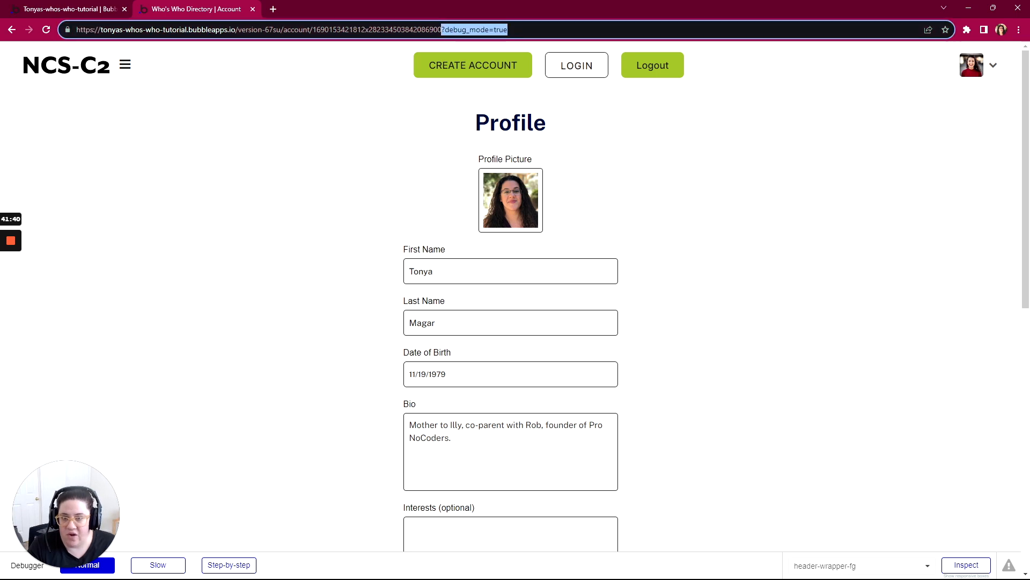
key(BackSpace)
key(Return)
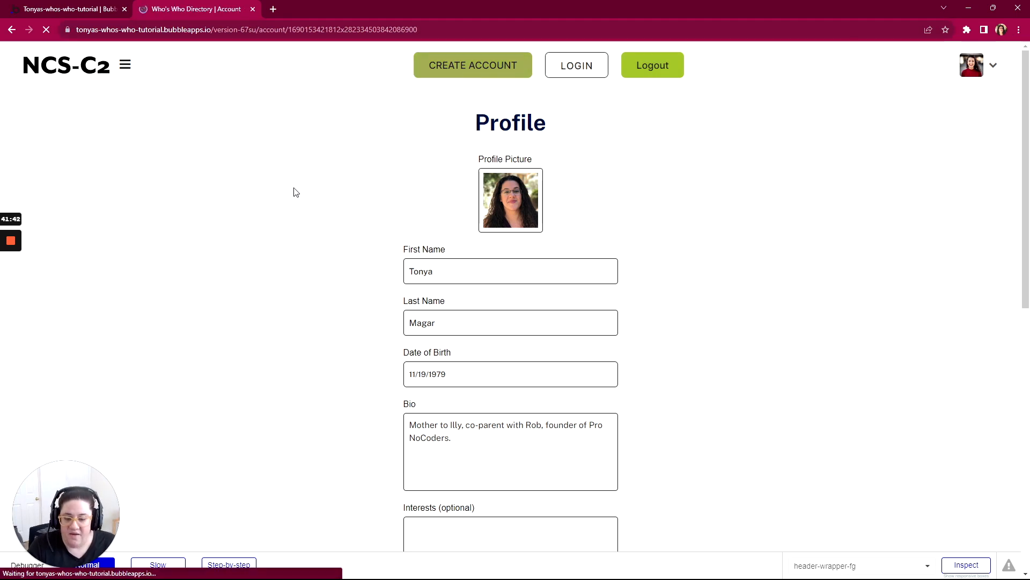
- Look over the reloaded profile form and save the profile again to see where the page stays after saving
scroll(295, 192, down, 7)
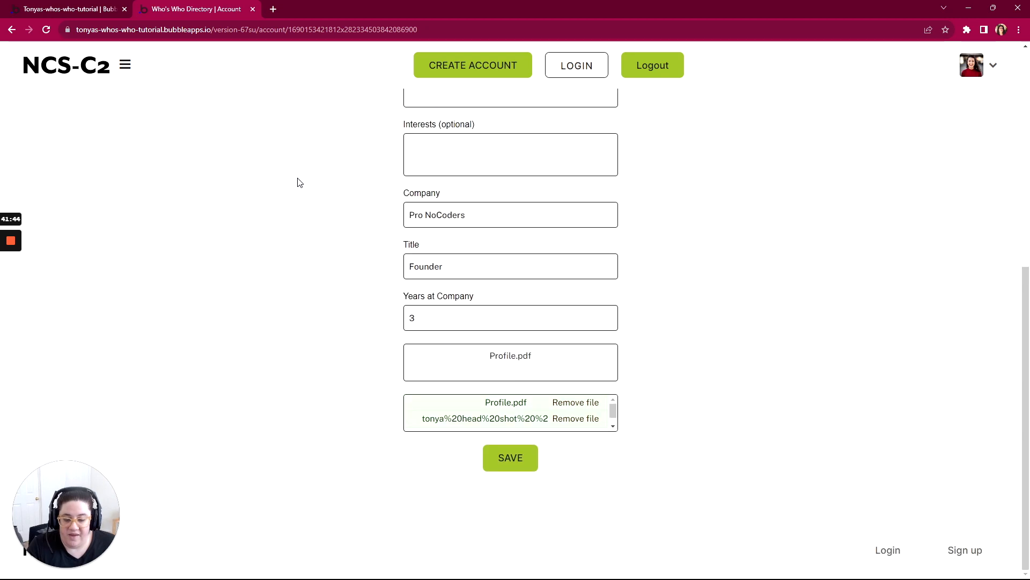
scroll(299, 182, up, 3)
scroll(300, 184, down, 3)
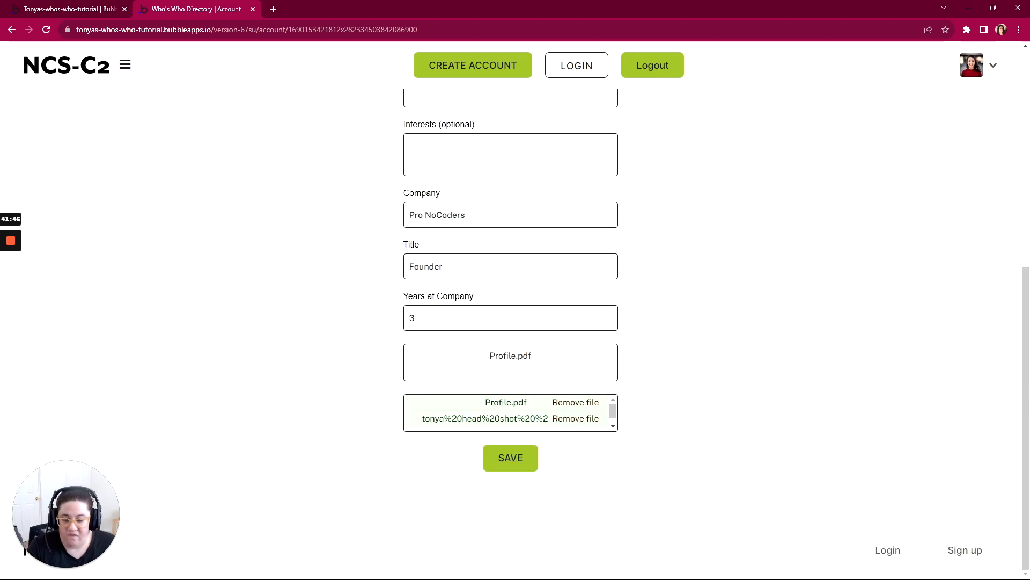
scroll(384, 424, up, 7)
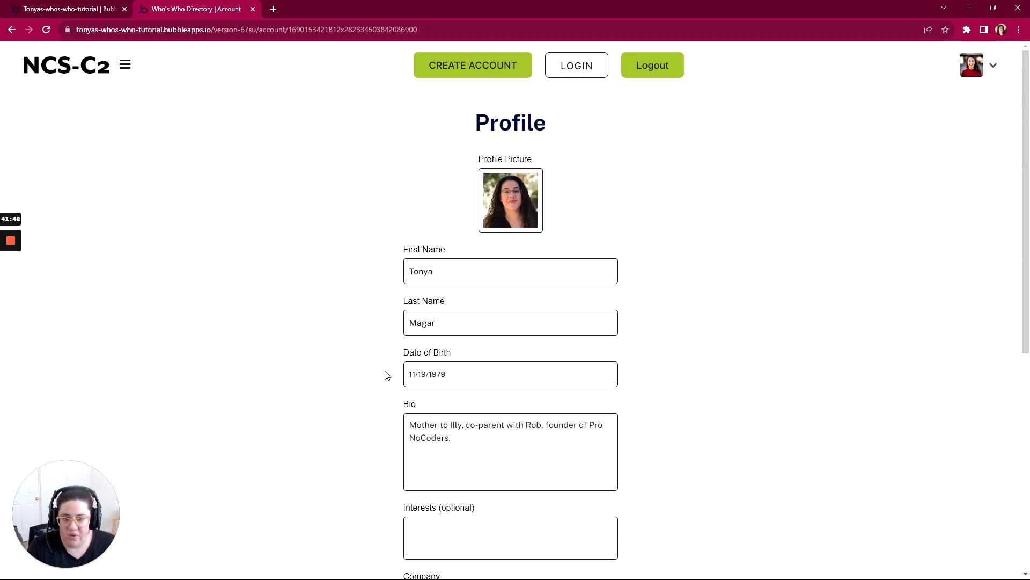
scroll(386, 370, down, 7)
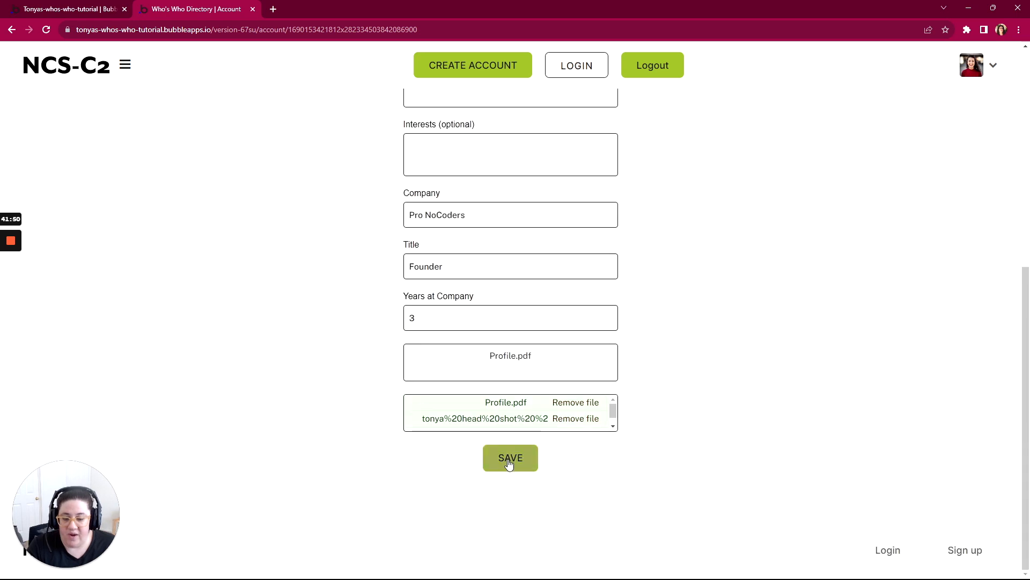
click(510, 459)
scroll(483, 322, up, 7)
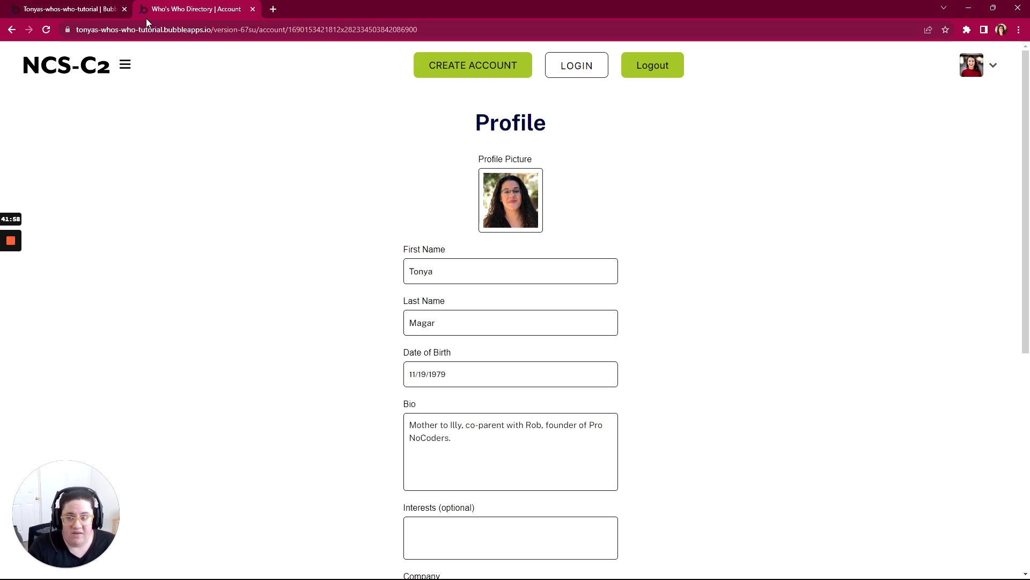
- Switch to the Bubble editor and add a Scroll to an element action targeting account to the Button Save workflow
click(96, 11)
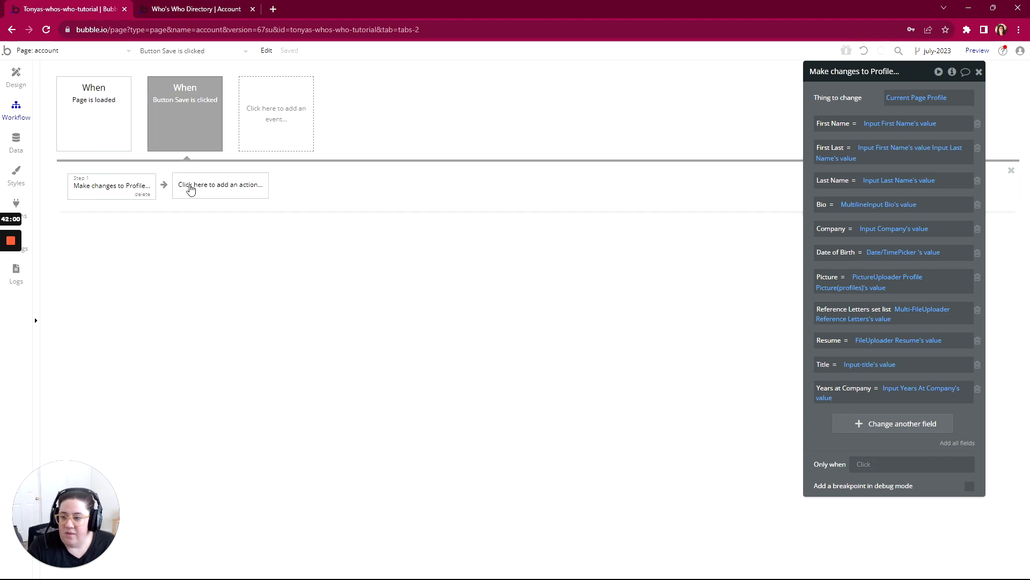
click(196, 190)
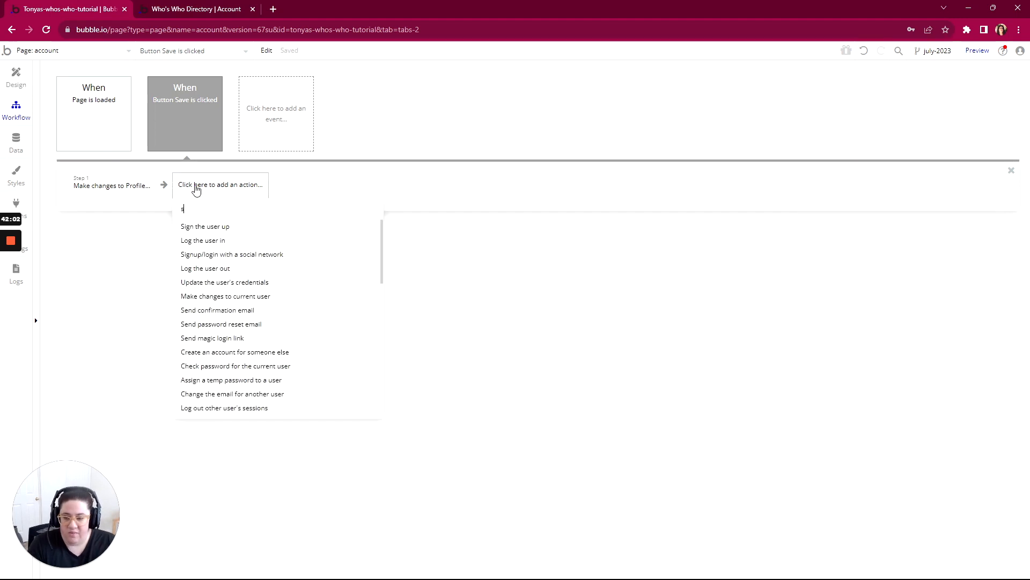
text(scroll)
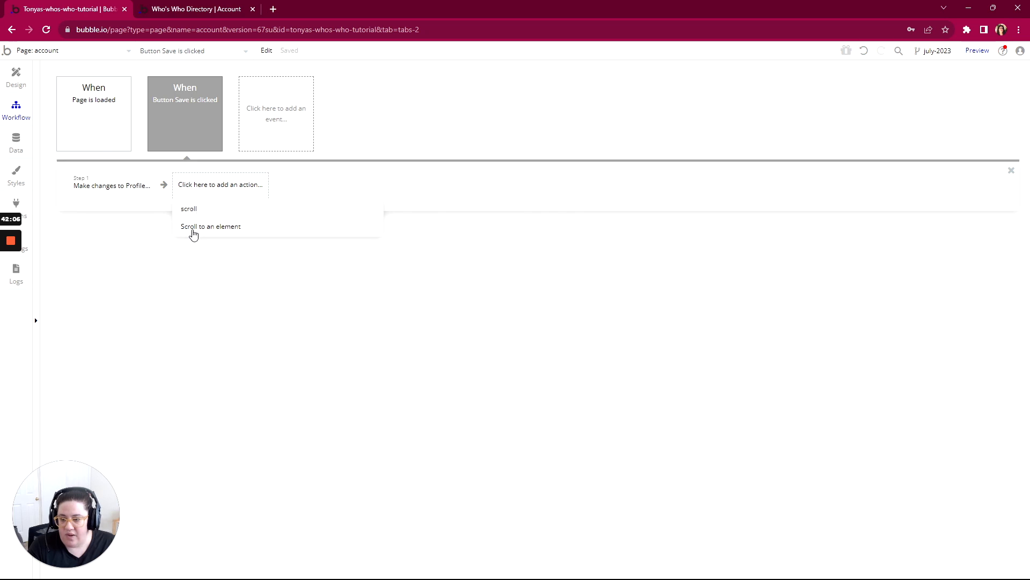
click(194, 228)
click(940, 99)
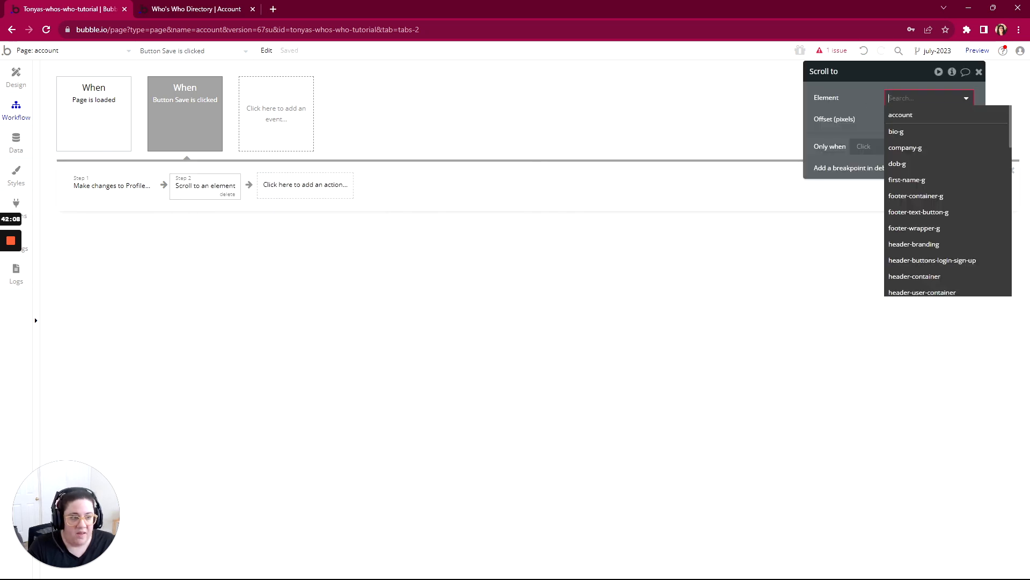
click(912, 114)
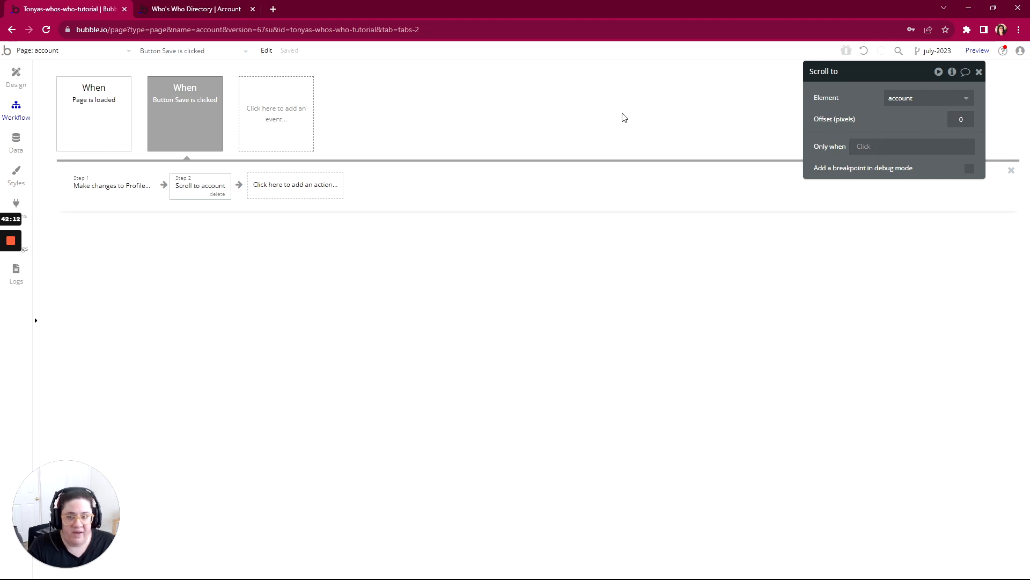
- Switch to the account page preview, refresh it, change the Title to President, and save the profile
click(195, 11)
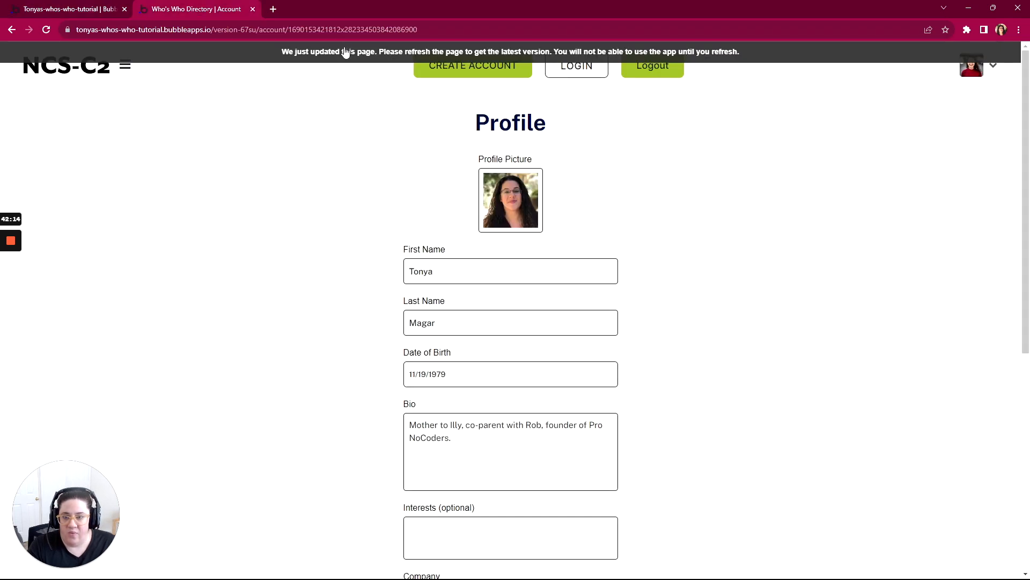
key(F5)
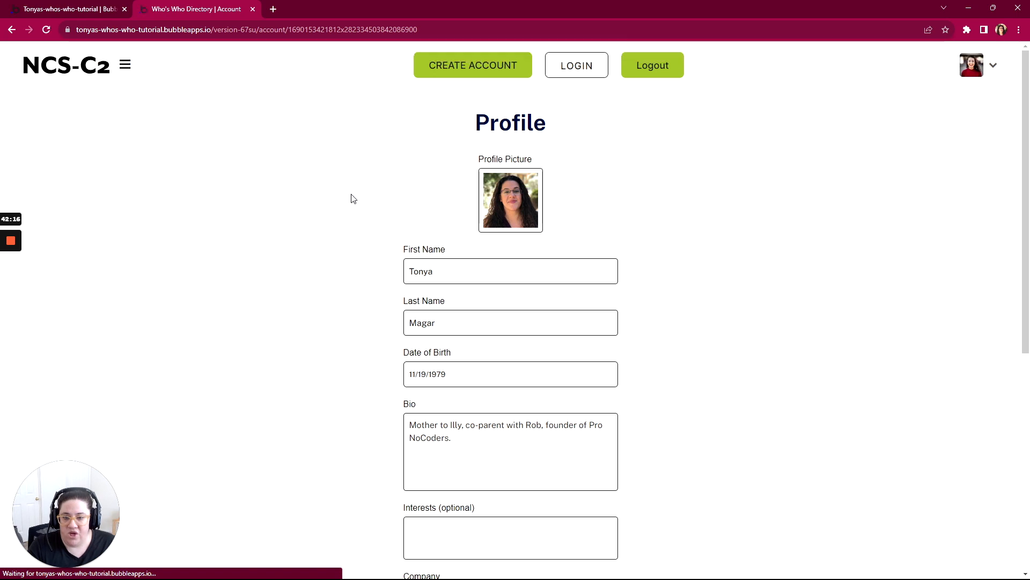
scroll(353, 198, down, 7)
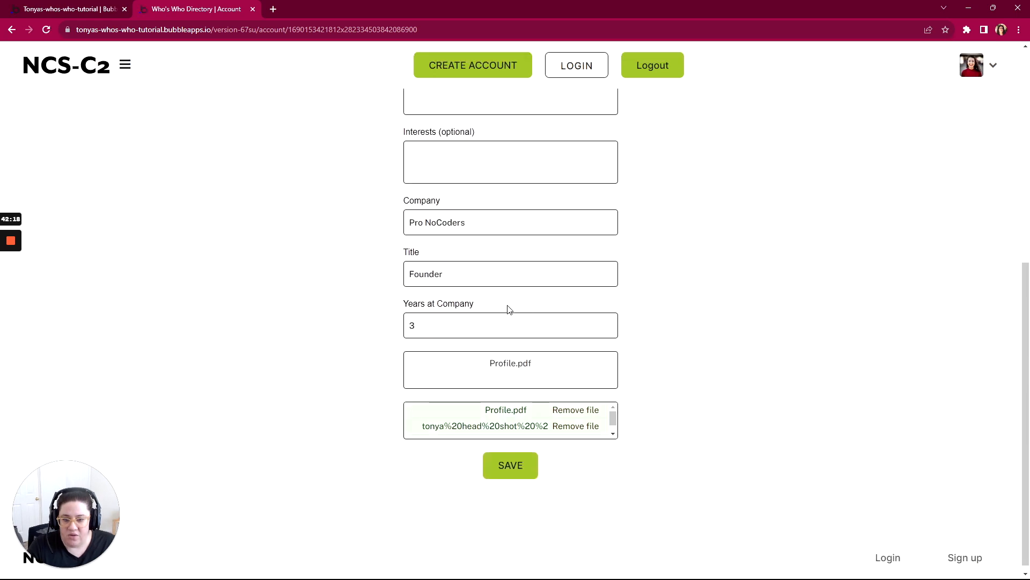
drag(467, 267, 386, 269)
text(President)
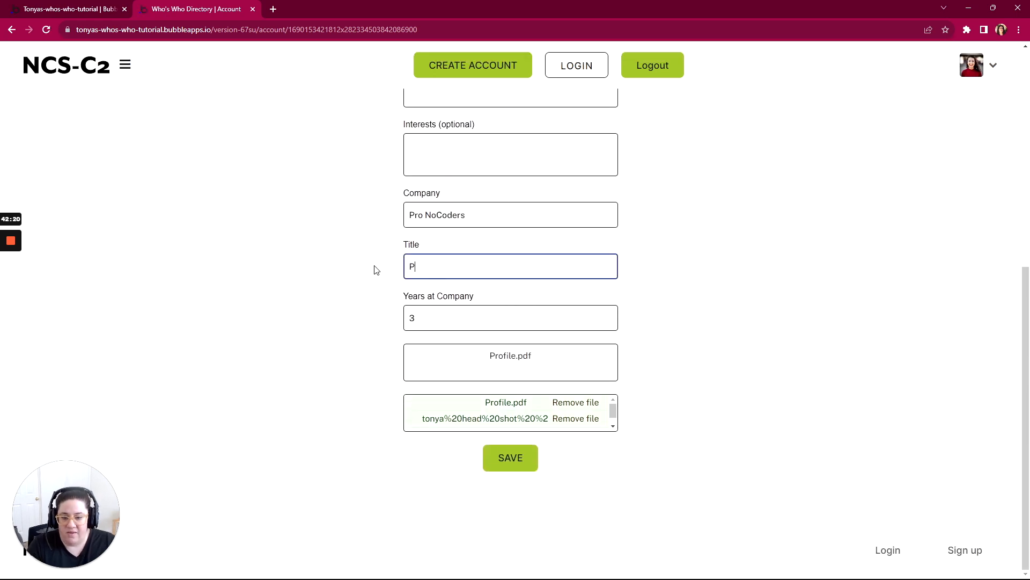
click(489, 455)
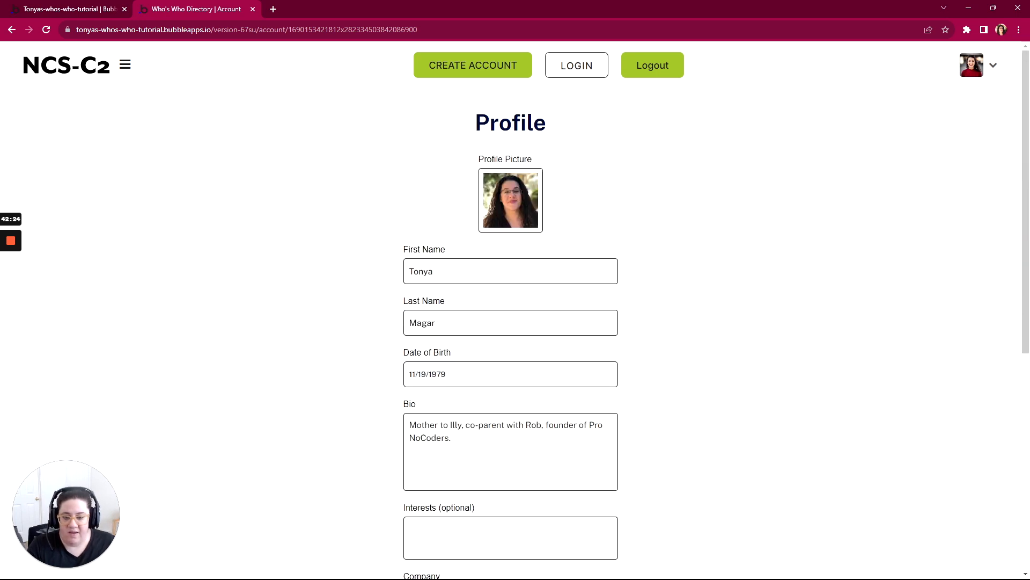
- Check the saved Title and the remaining profile fields on the account page
scroll(524, 442, down, 7)
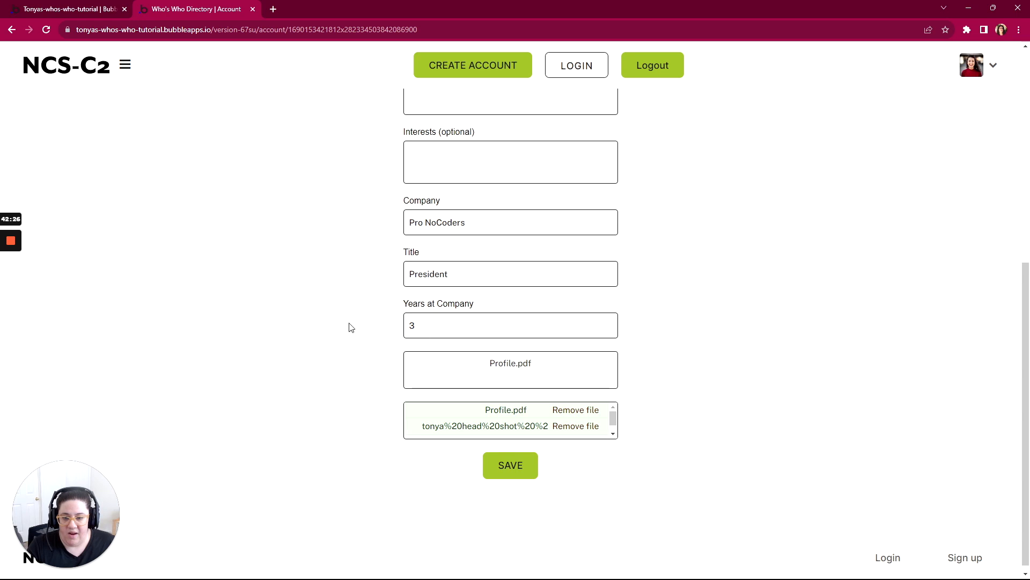
scroll(452, 289, down, 1)
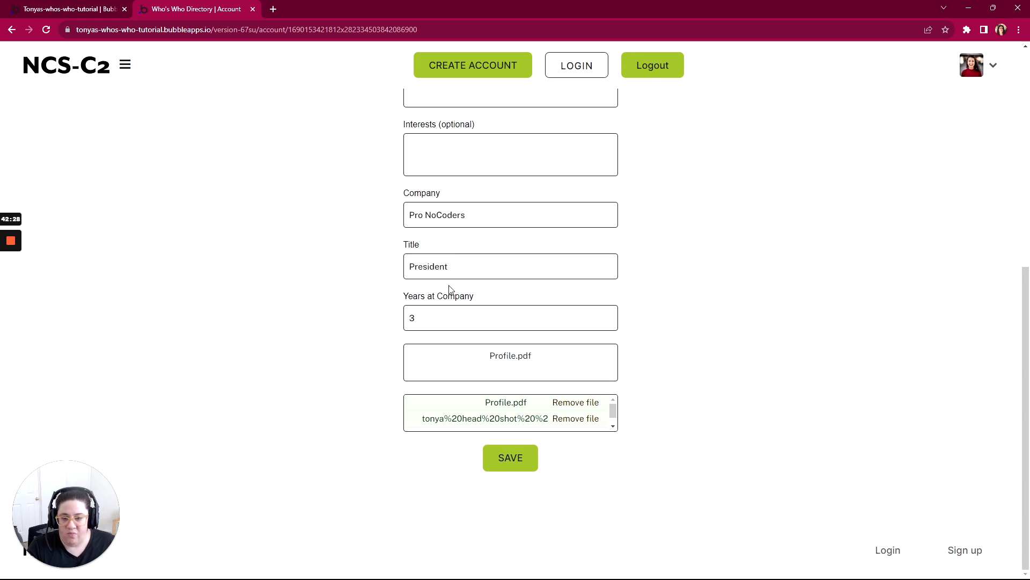
scroll(450, 290, up, 8)
scroll(485, 480, down, 1)
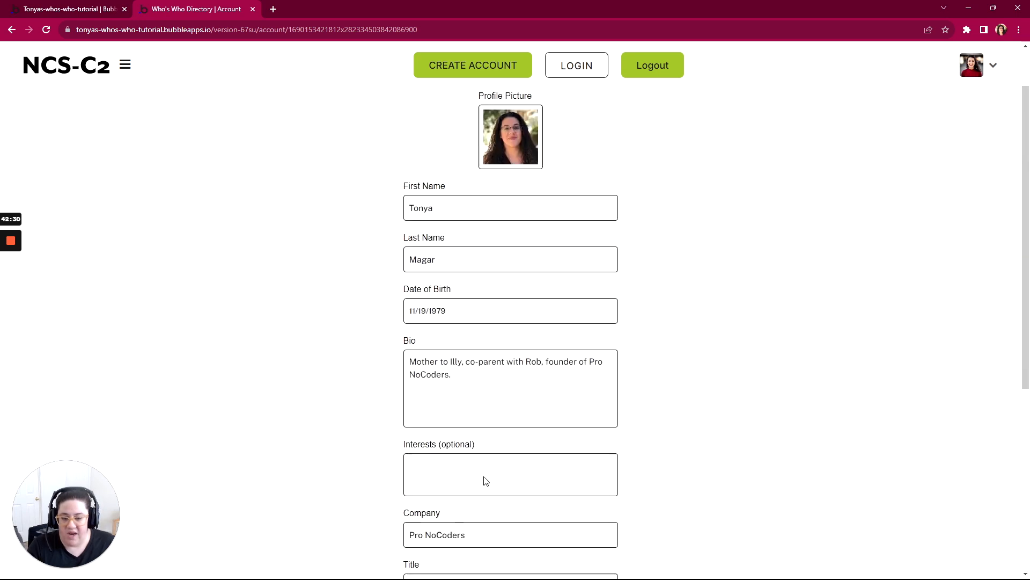
scroll(486, 480, down, 6)
scroll(488, 466, up, 8)
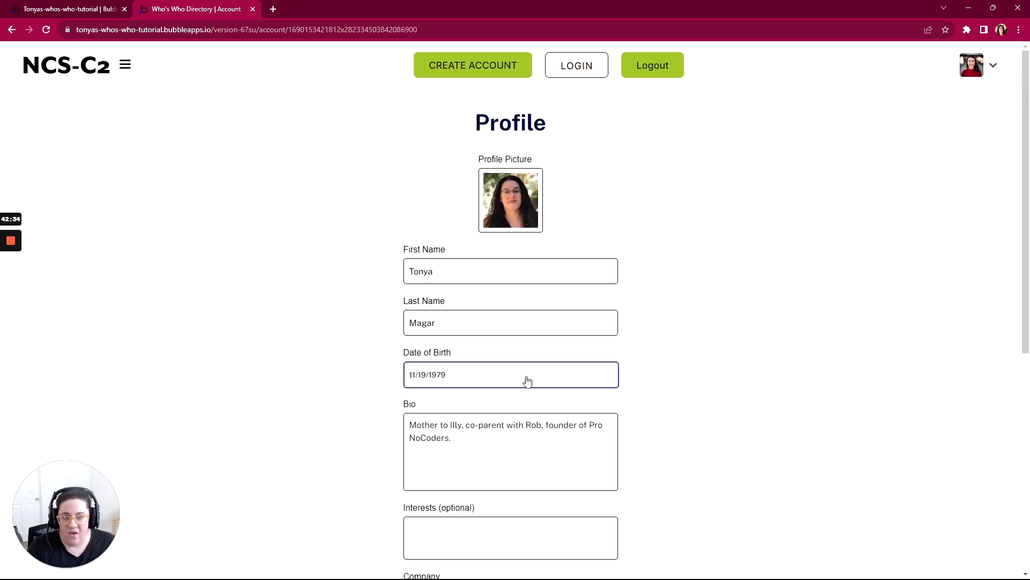
- Switch to the WorkFlowy outline and mark the account page's View and Activity item with all its sub-items as complete
key(alt+Tab)
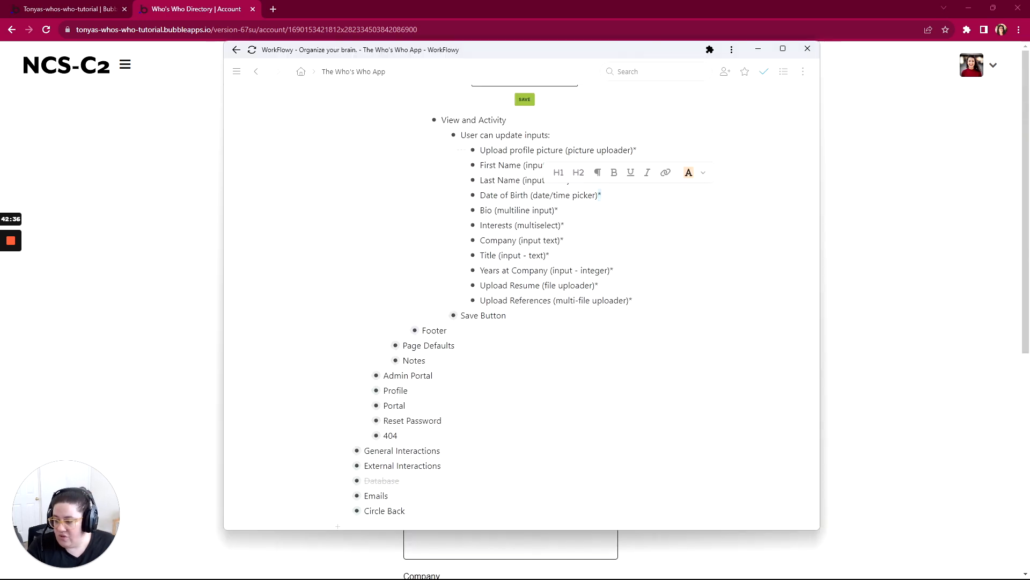
scroll(531, 306, up, 3)
scroll(532, 306, down, 1)
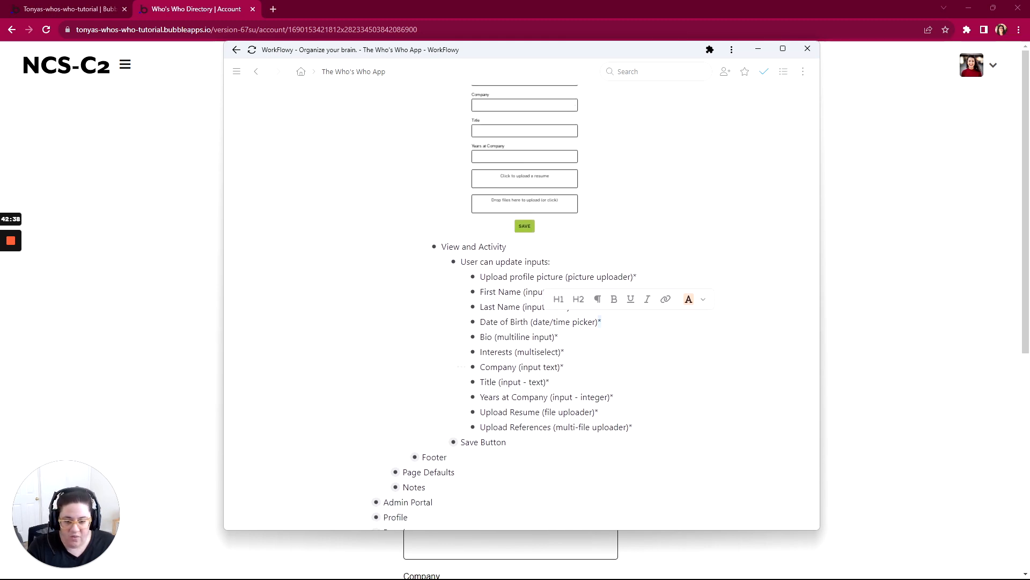
key(shift+Up)
key(shift+Up)
key(shift+Up)
key(shift+Up)
key(shift+Up)
key(shift+Up)
key(shift+Up)
key(shift+Up)
key(shift+Up)
key(shift+Up)
key(shift+Up)
key(shift+Up)
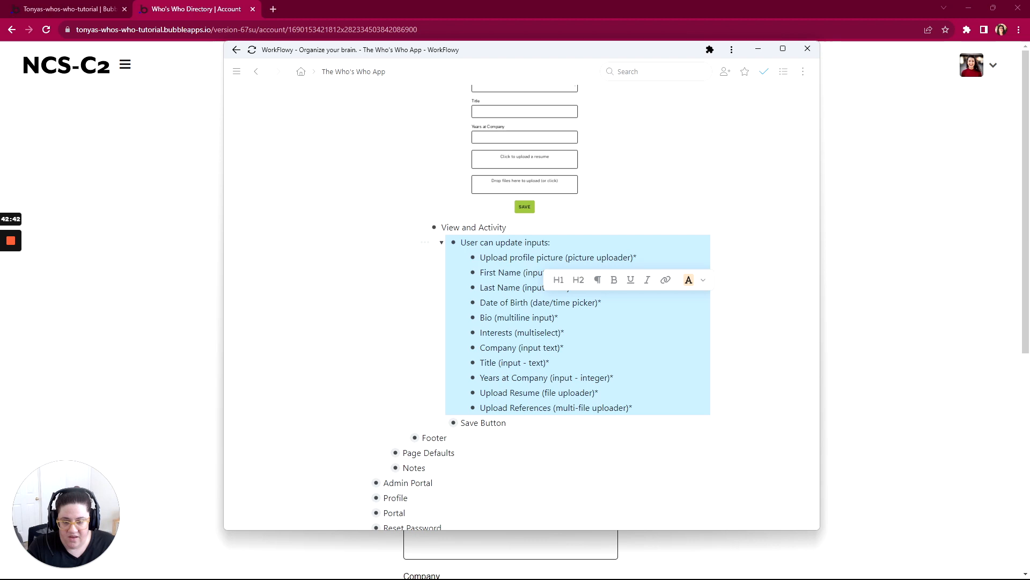
key(shift+Up)
mouse_move(634, 230)
mouse_down()
mouse_move(635, 240)
mouse_move(634, 229)
mouse_up()
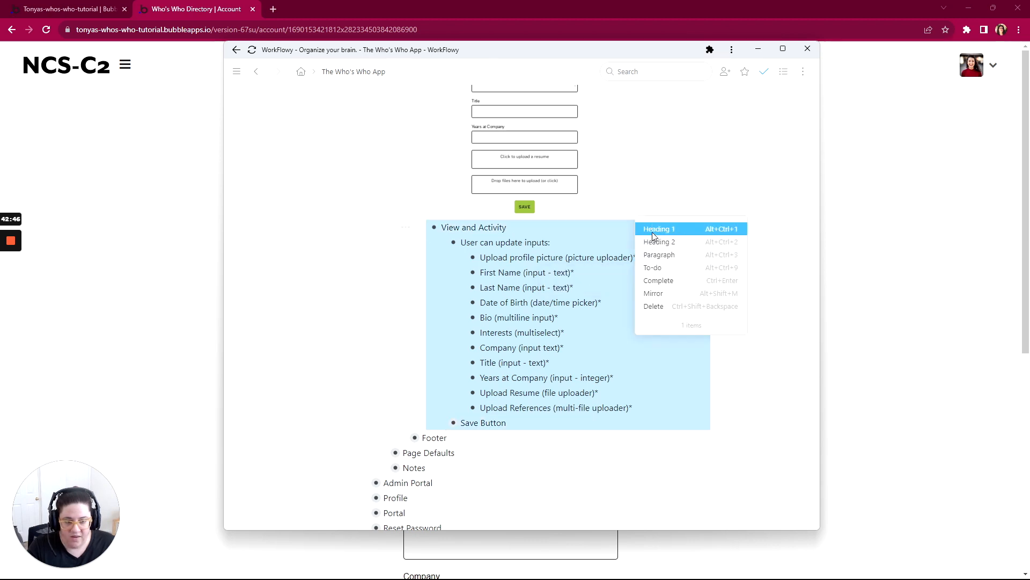
click(655, 281)
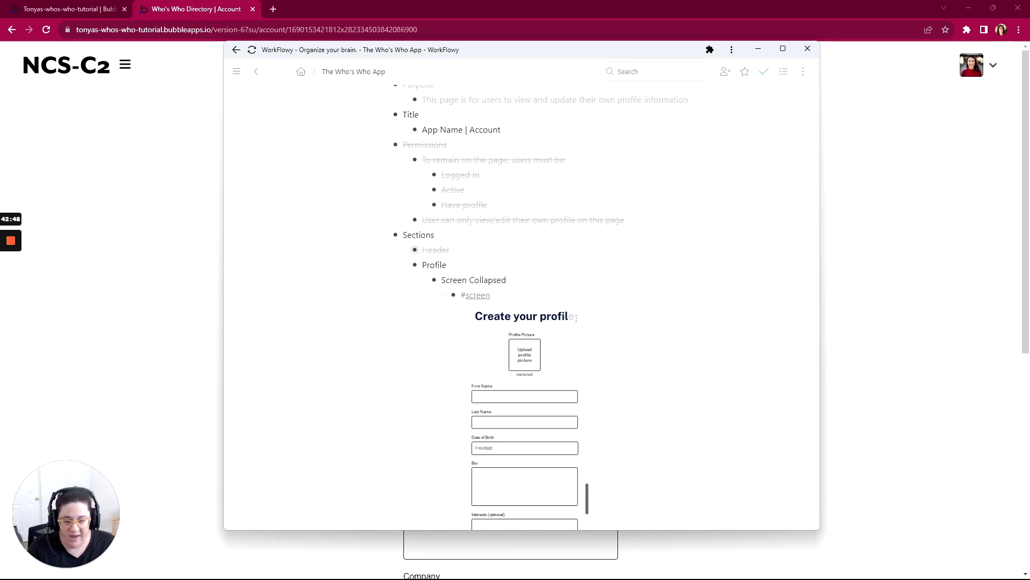
- Mark the Profile section of the Account page as complete and collapse the Account item in the outline
scroll(522, 307, down, 2)
scroll(521, 307, up, 2)
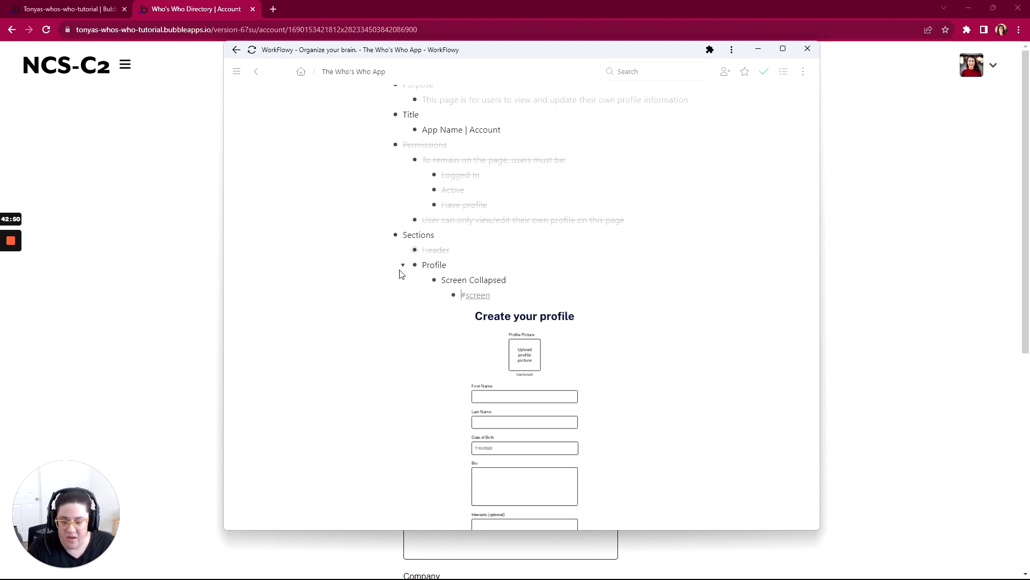
click(387, 266)
click(417, 307)
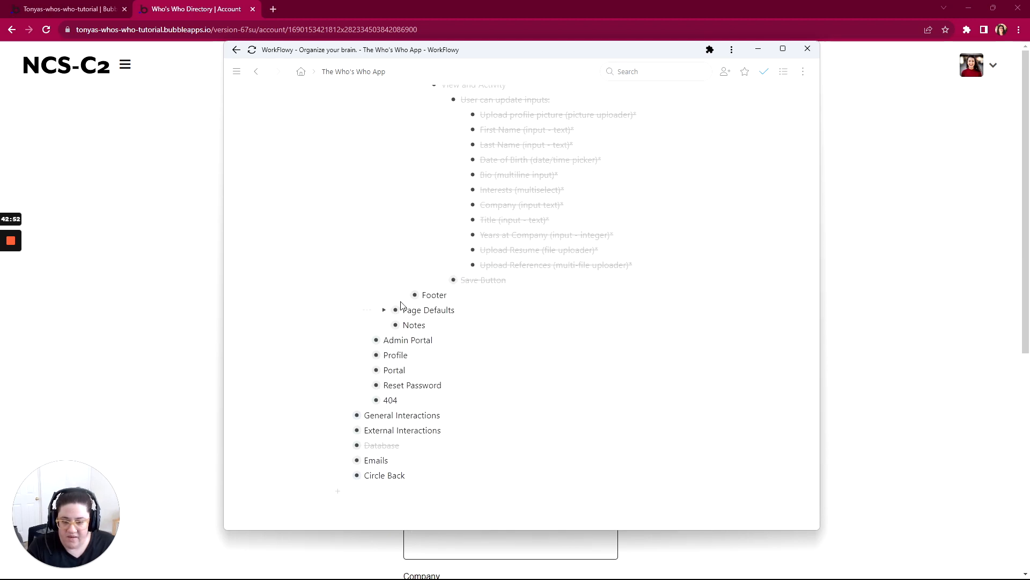
scroll(470, 343, up, 3)
scroll(472, 344, up, 10)
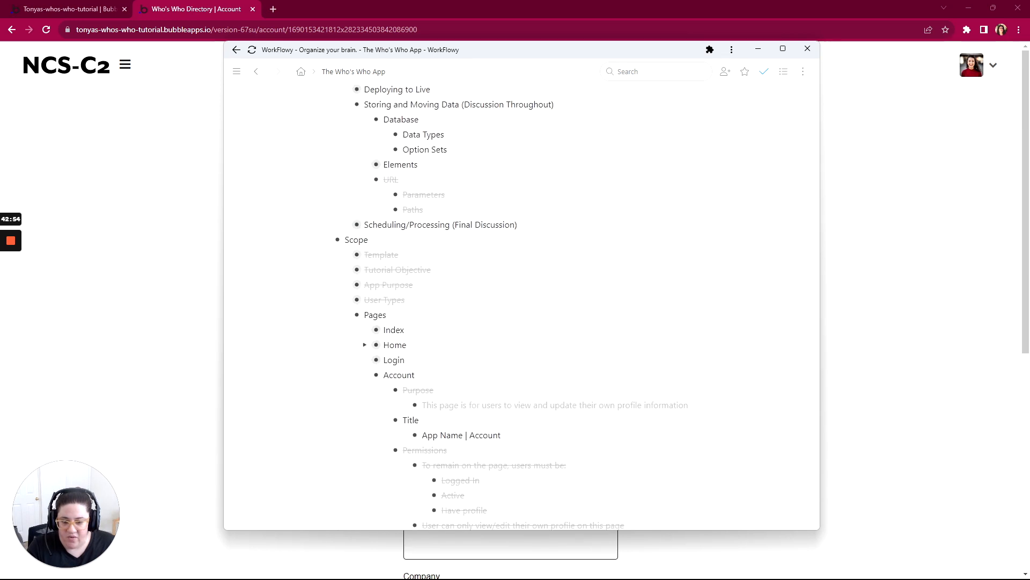
scroll(471, 343, up, 3)
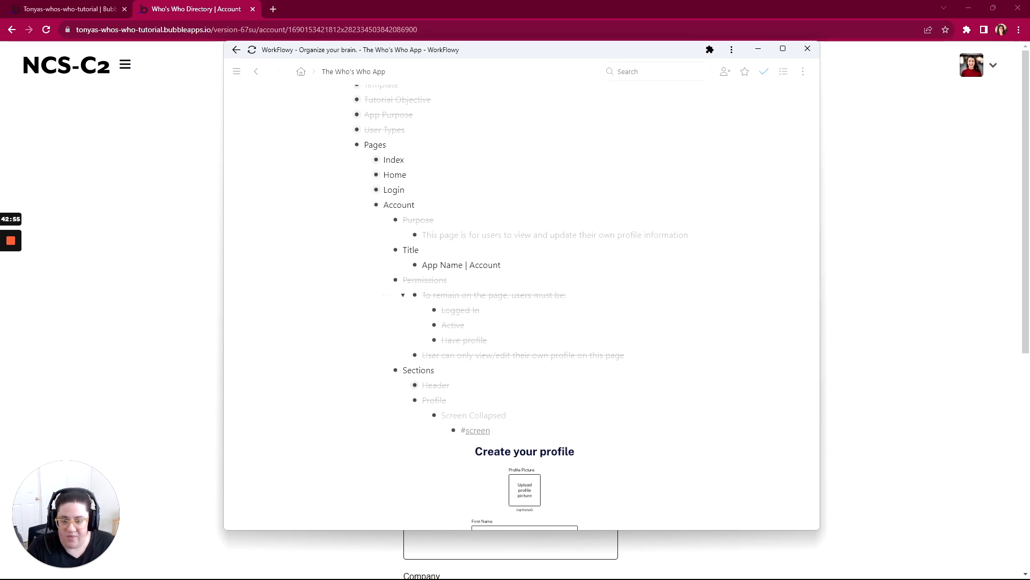
click(367, 207)
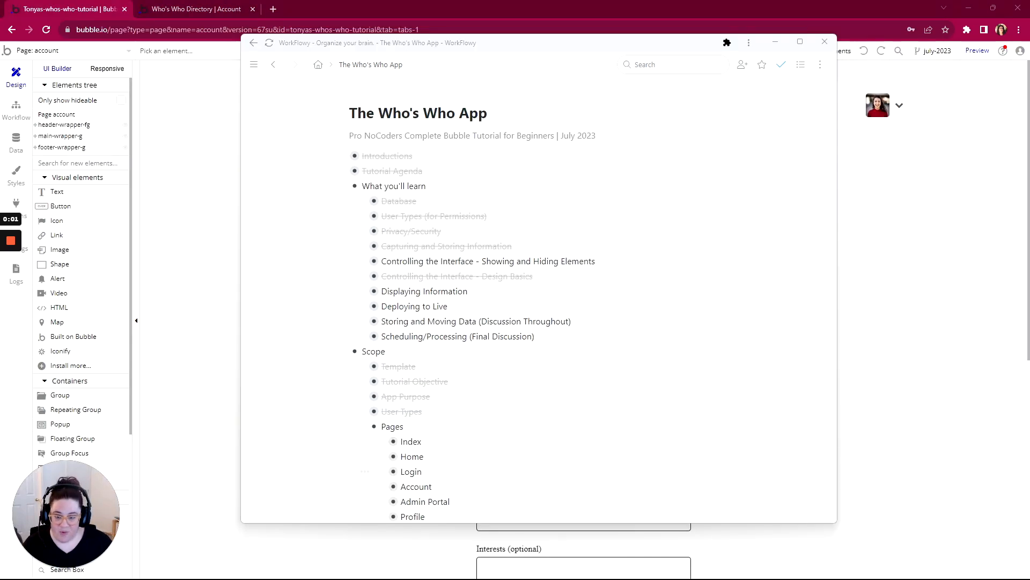
- Expand the Displaying Information topic under What you'll learn and review its Content Types and Singular items
click(408, 260)
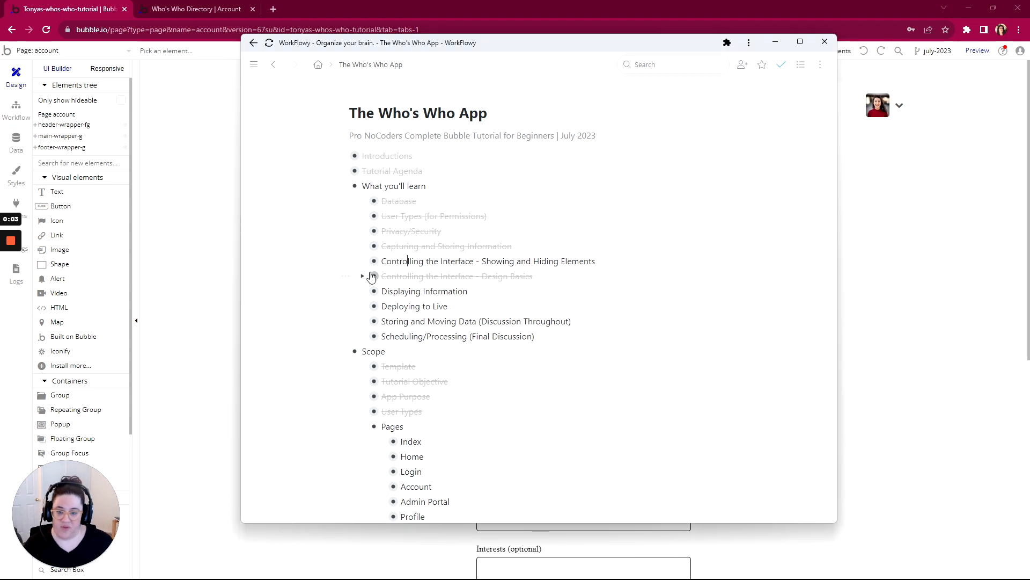
click(363, 293)
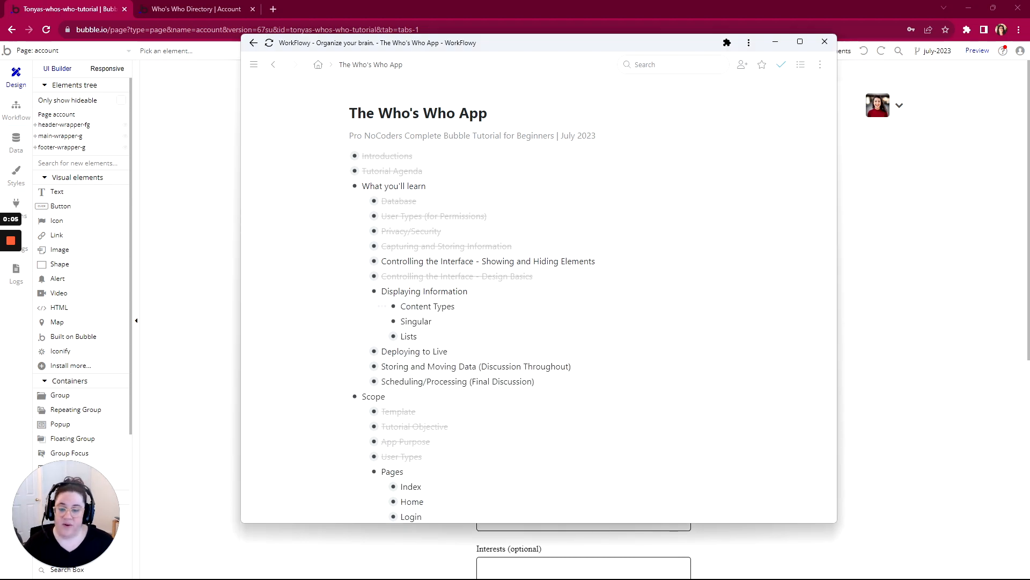
drag(467, 291, 381, 292)
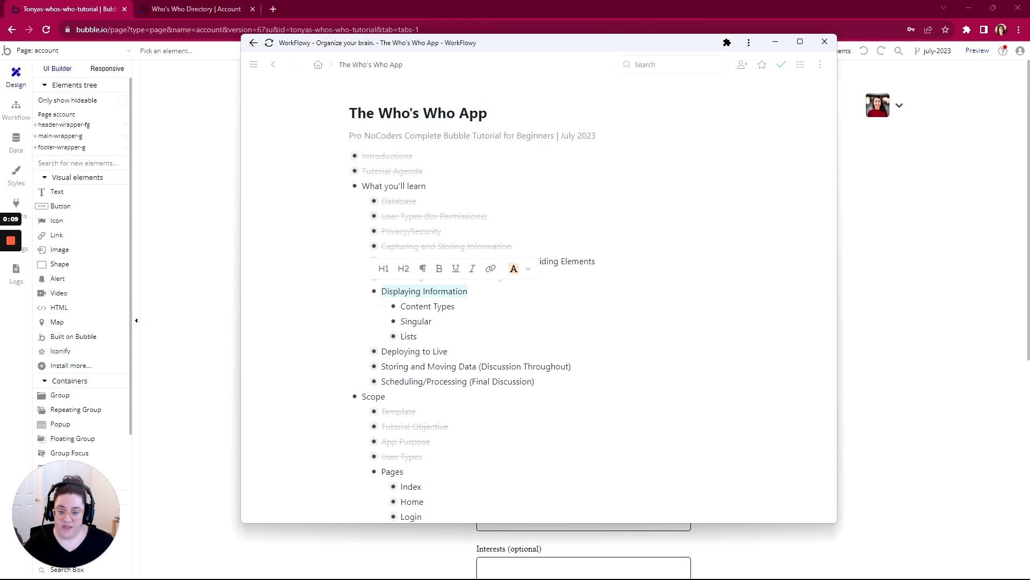
drag(455, 306, 408, 322)
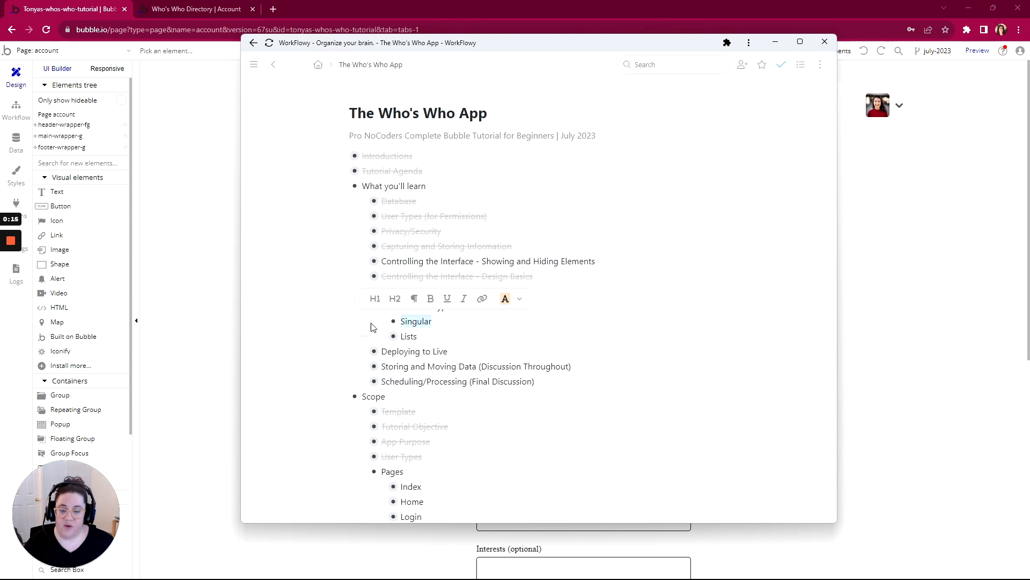
- View the account page preview, and in the Bubble editor examine the stored profile entry under All Profiles
click(183, 18)
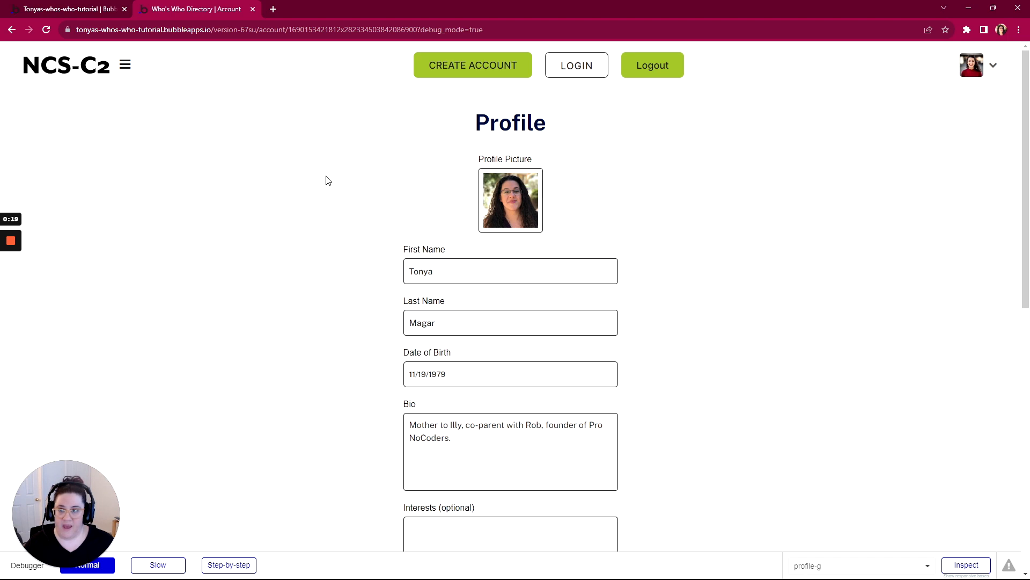
click(68, 12)
click(24, 144)
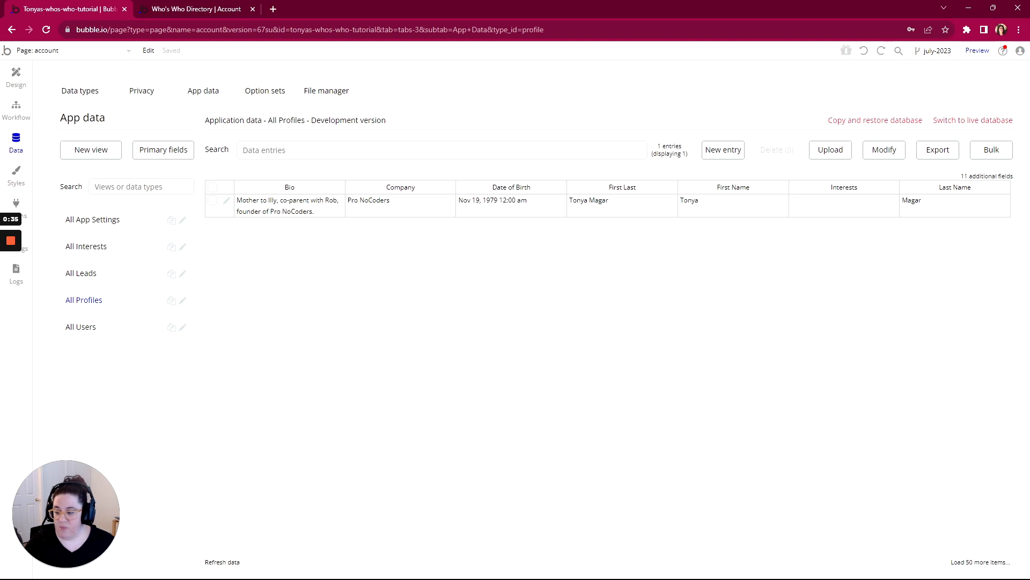
- Switch to the WorkFlowy outline, review the sub-items of Lists under Displaying Information, and collapse Lists again
key(alt+Tab)
scroll(395, 339, down, 1)
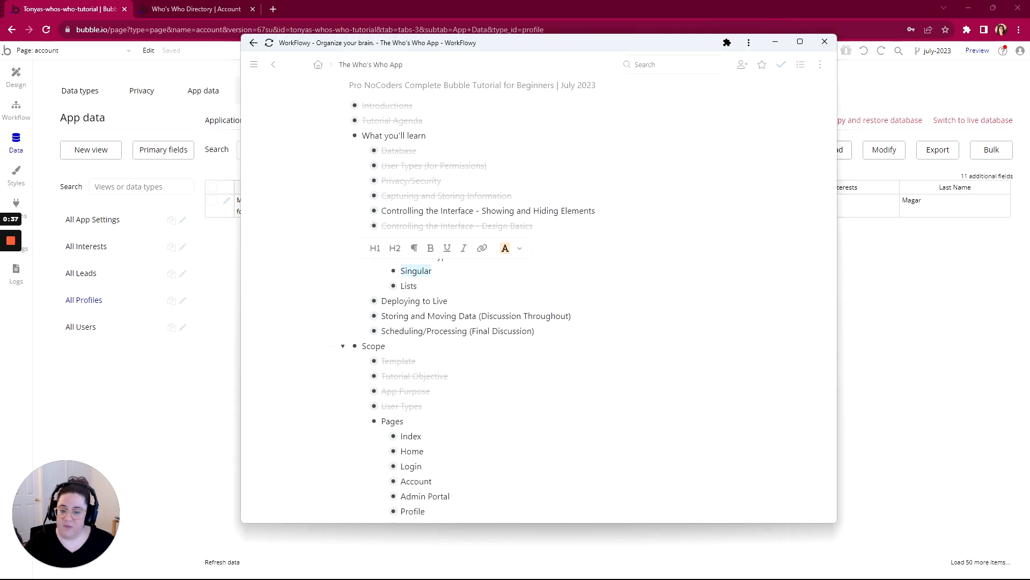
click(417, 283)
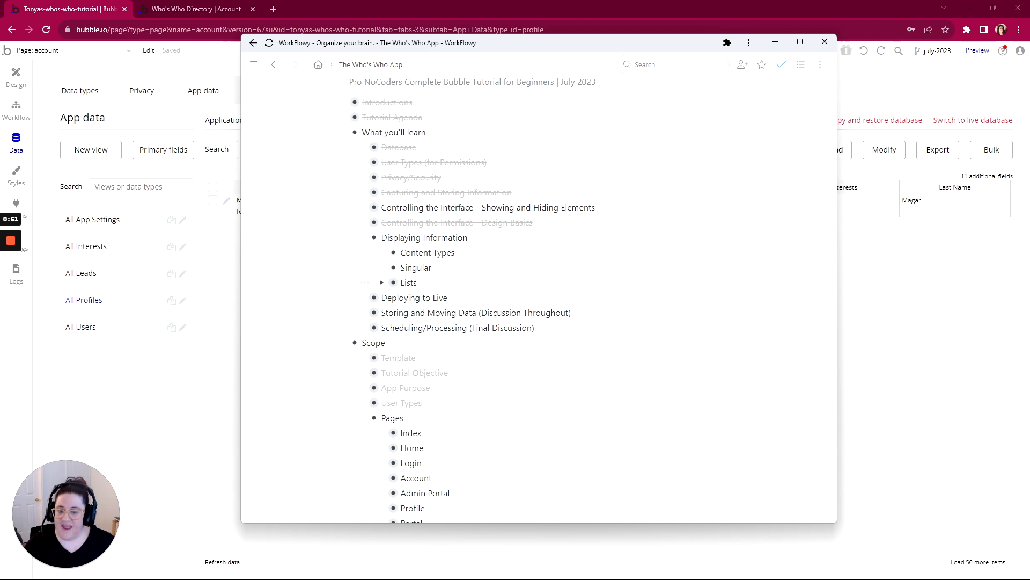
click(382, 284)
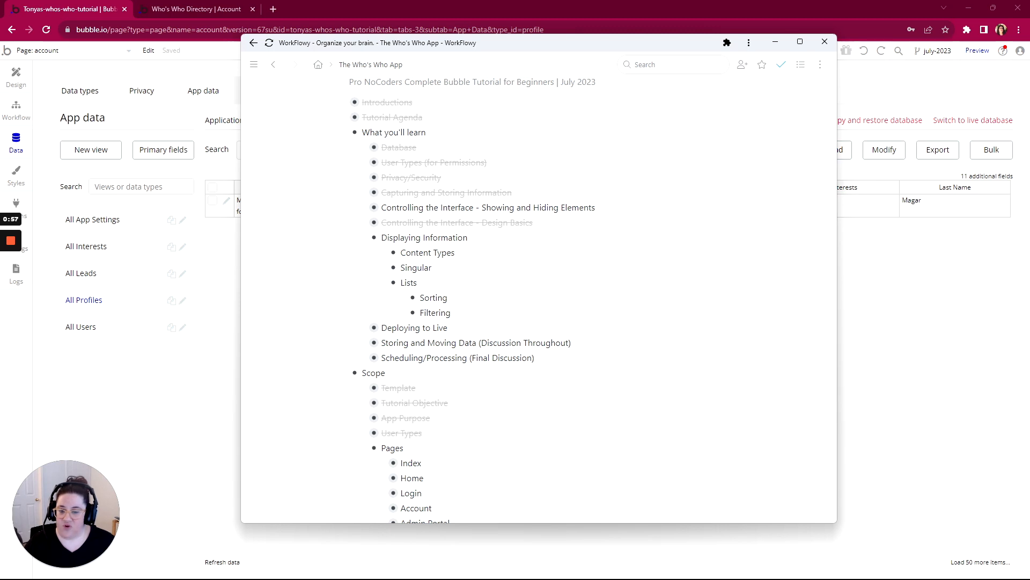
click(382, 285)
- Mark the Content Types and Singular items under Displaying Information as complete
drag(433, 268, 393, 252)
right_click(655, 263)
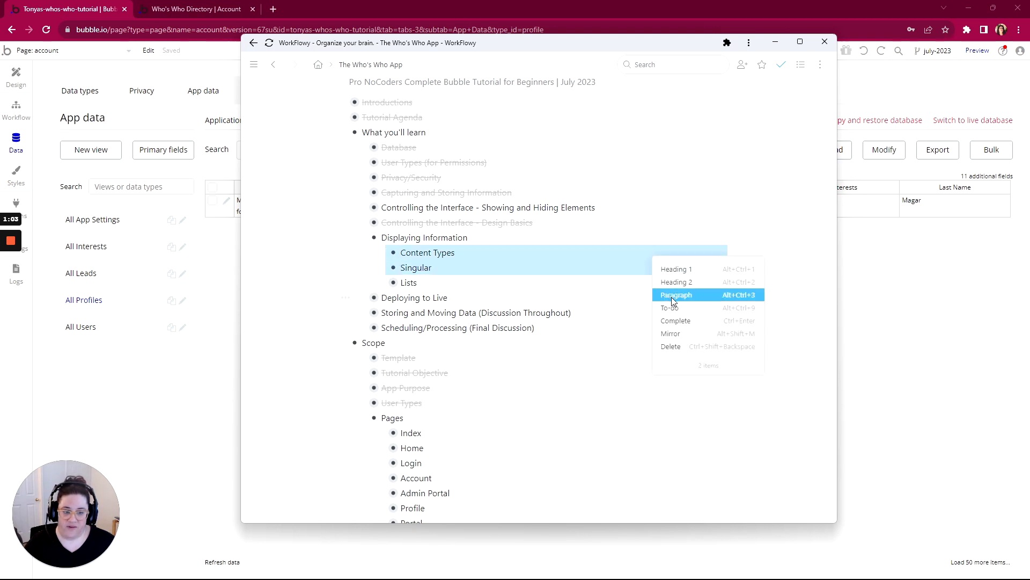
click(674, 320)
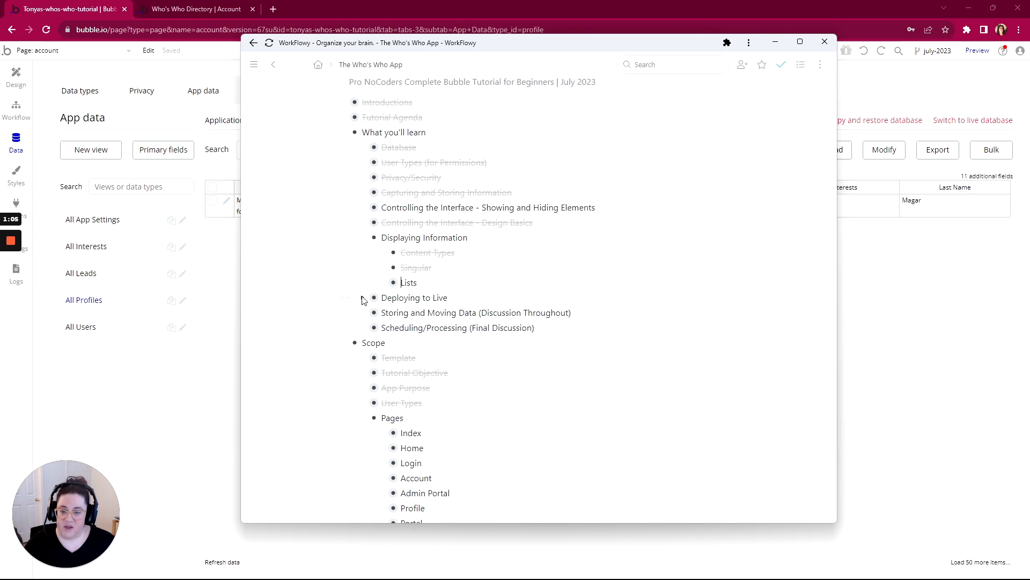
- Expand Storing and Moving Data and its Elements item to review the Page entry
click(362, 313)
scroll(376, 306, down, 1)
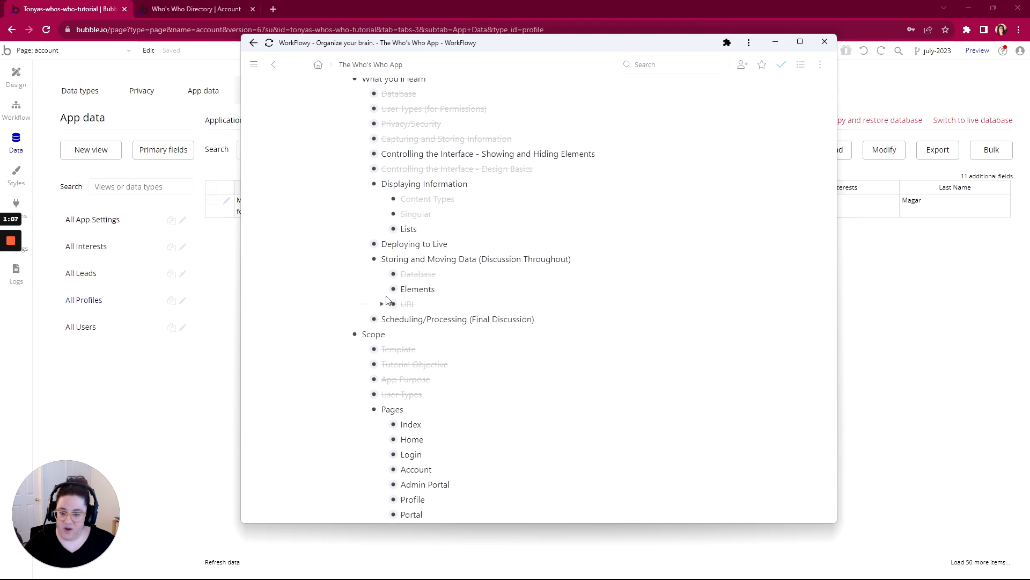
click(382, 290)
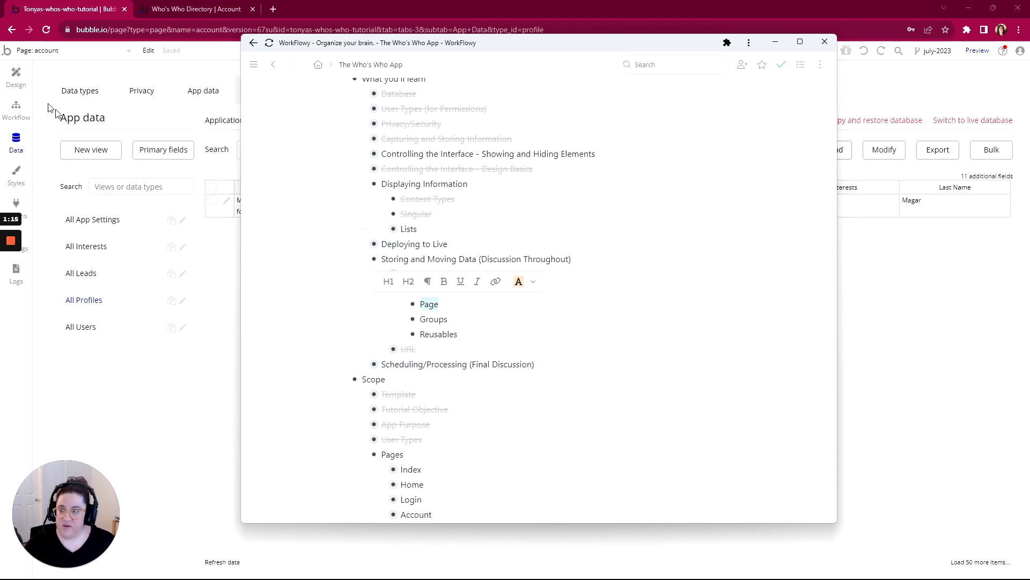
- In the Bubble editor, examine the account page's type of content and the Go to page account action in its Page is loaded workflow
click(15, 80)
double_click(218, 137)
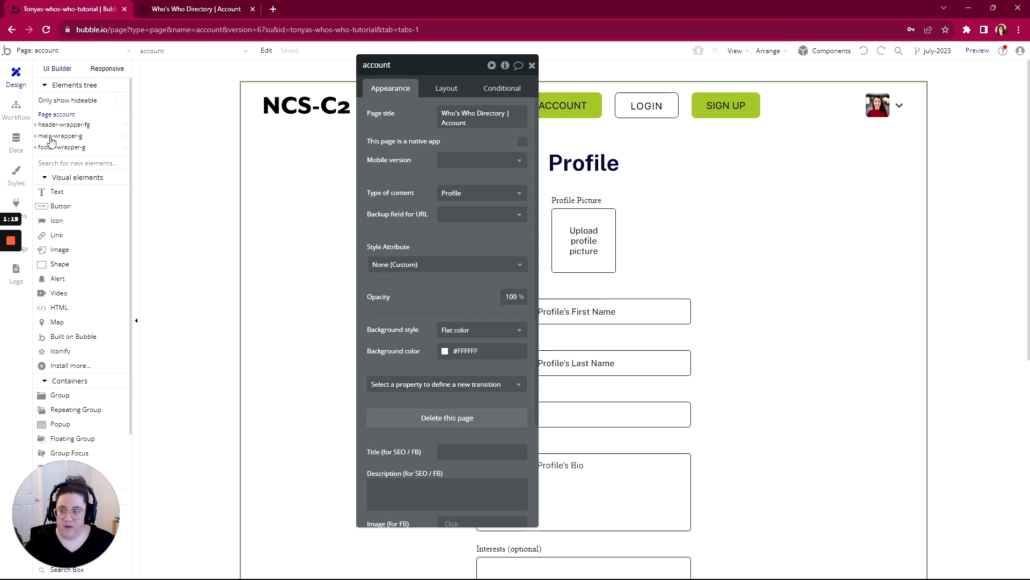
click(16, 108)
click(92, 120)
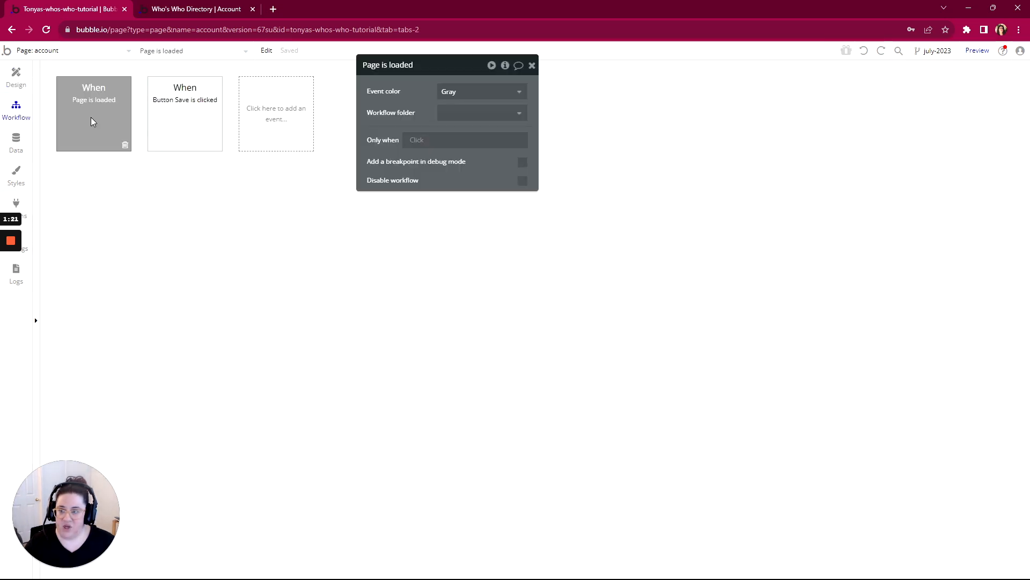
click(187, 186)
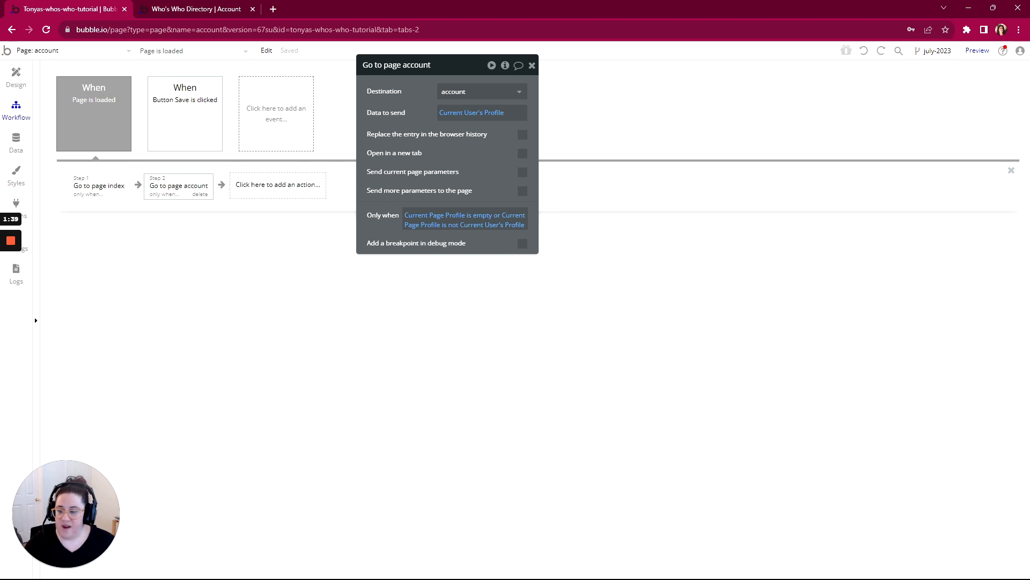
- In the WorkFlowy outline, mark Page under Elements as complete and collapse Storing and Moving Data and Displaying Information
key(alt+Tab)
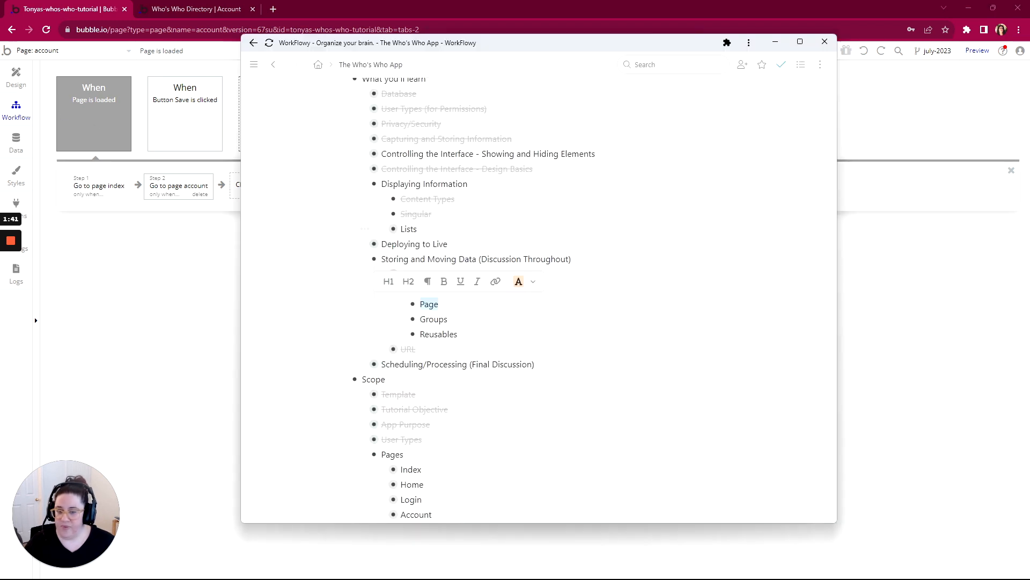
click(402, 304)
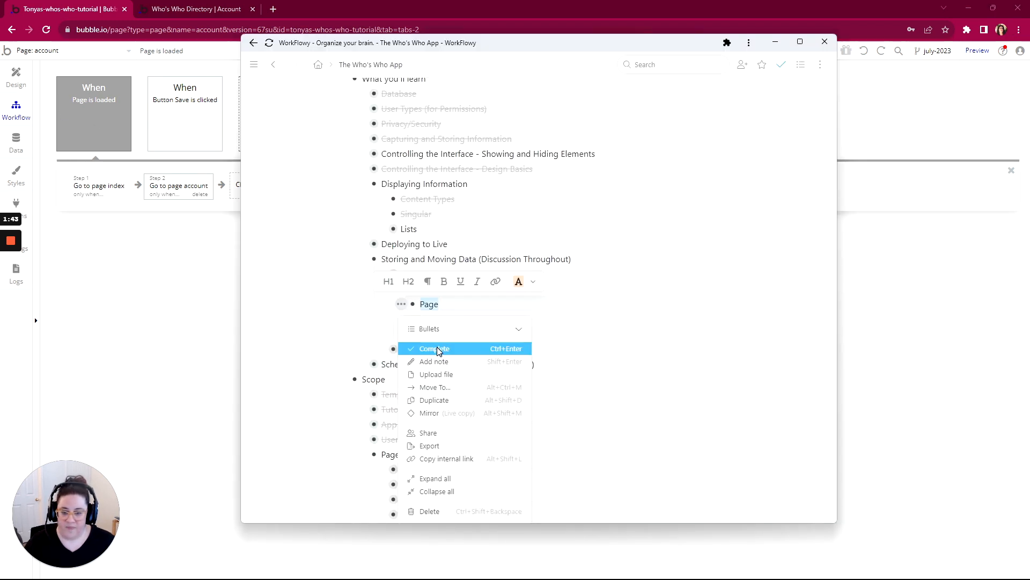
click(436, 348)
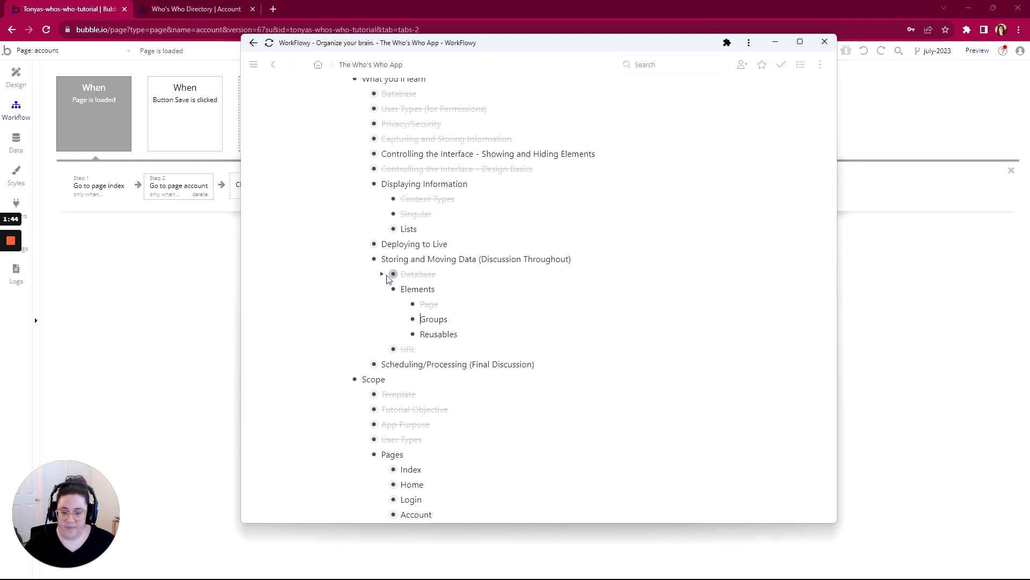
click(363, 260)
click(364, 185)
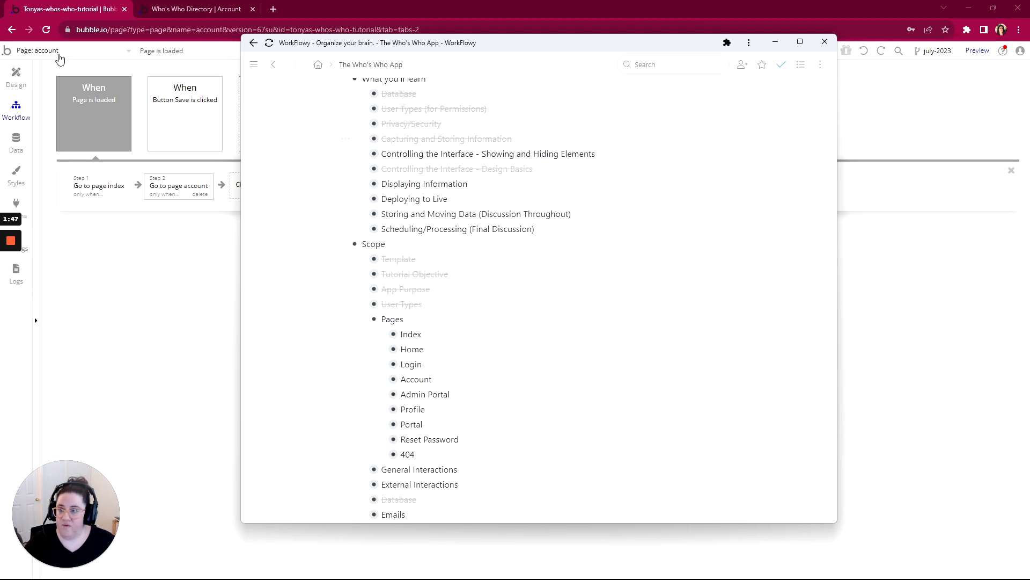
- Switch to the Bubble editor and open the admin-portal page in the design view
click(61, 53)
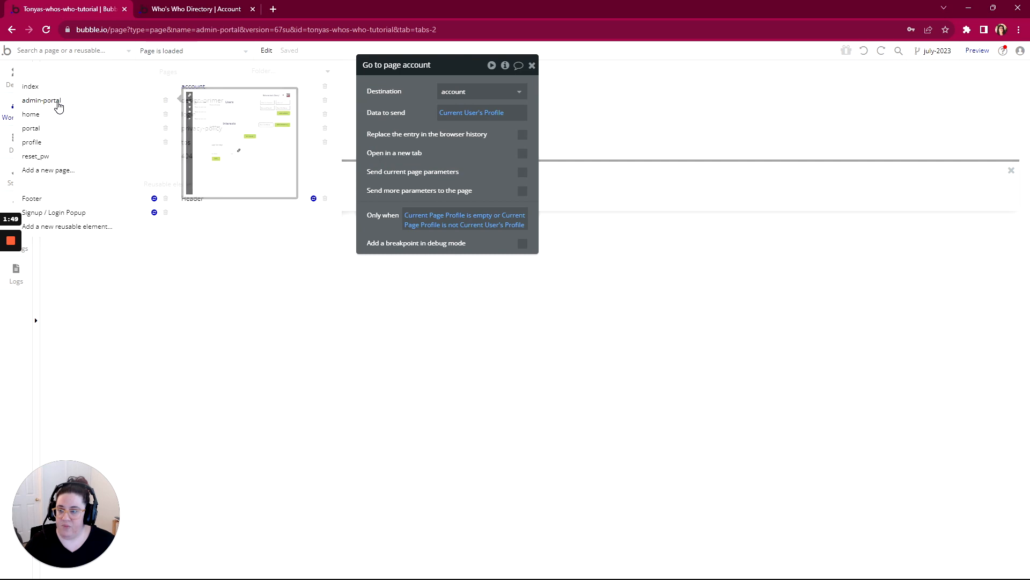
click(58, 103)
click(26, 84)
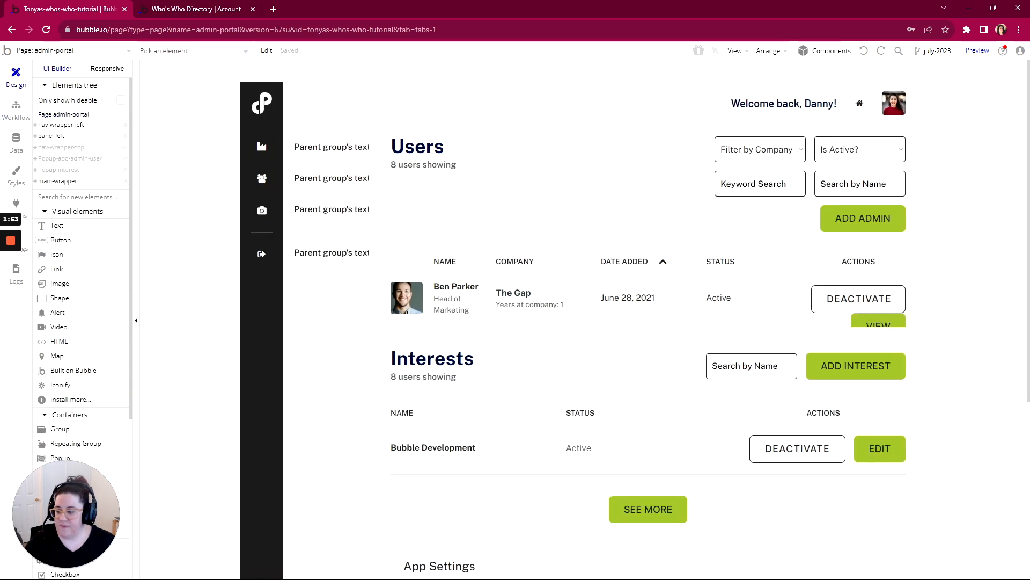
- Review the Purpose and Title entries of the Admin Portal page in the WorkFlowy outline
key(alt+Tab)
scroll(384, 317, down, 2)
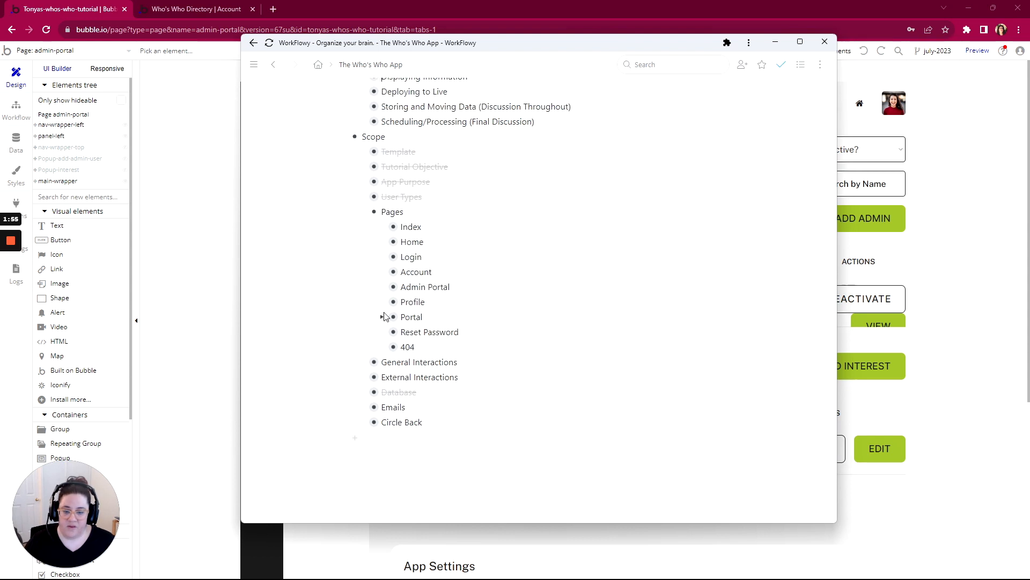
click(382, 286)
click(402, 302)
scroll(402, 303, down, 1)
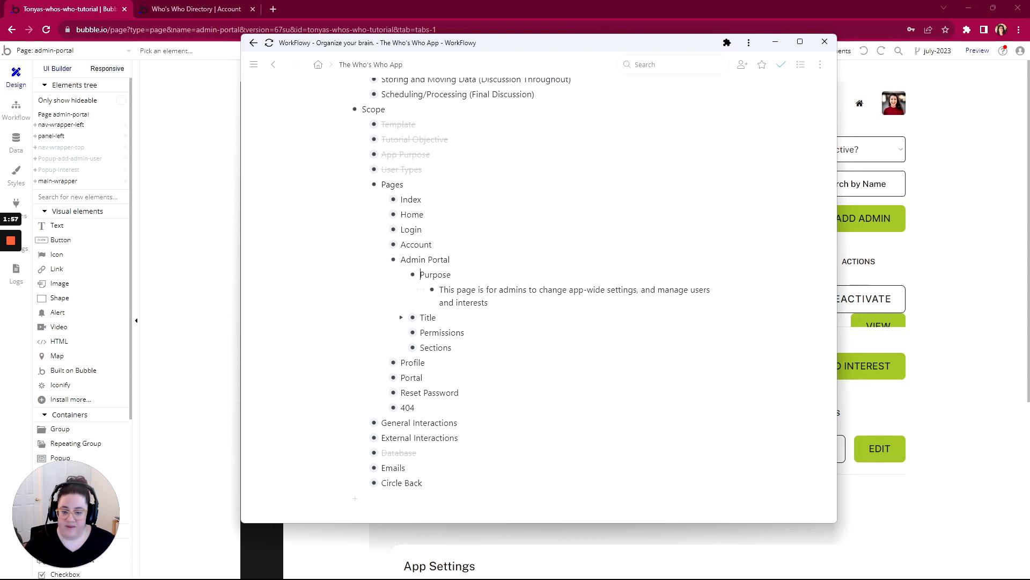
scroll(420, 274, down, 3)
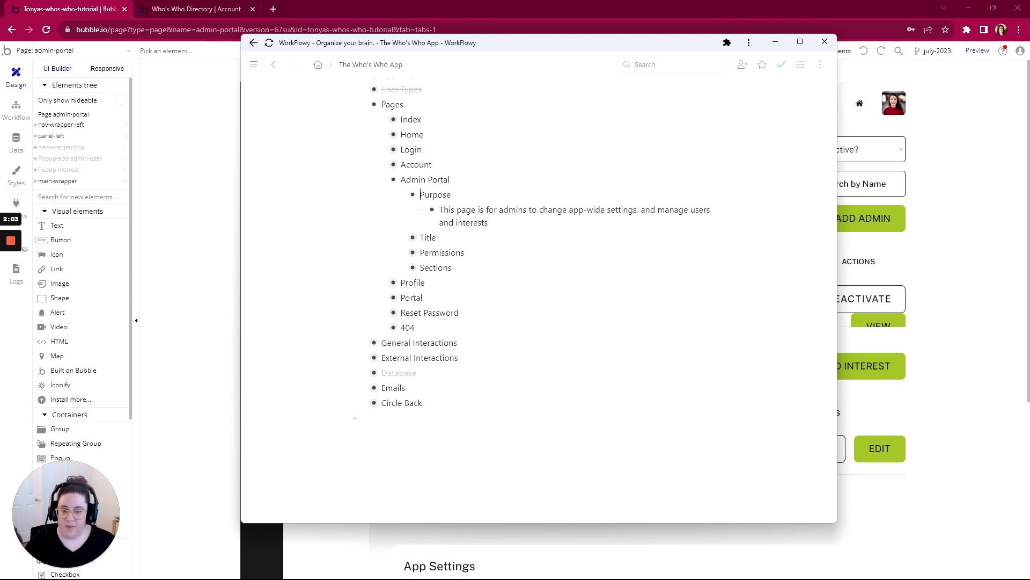
click(406, 237)
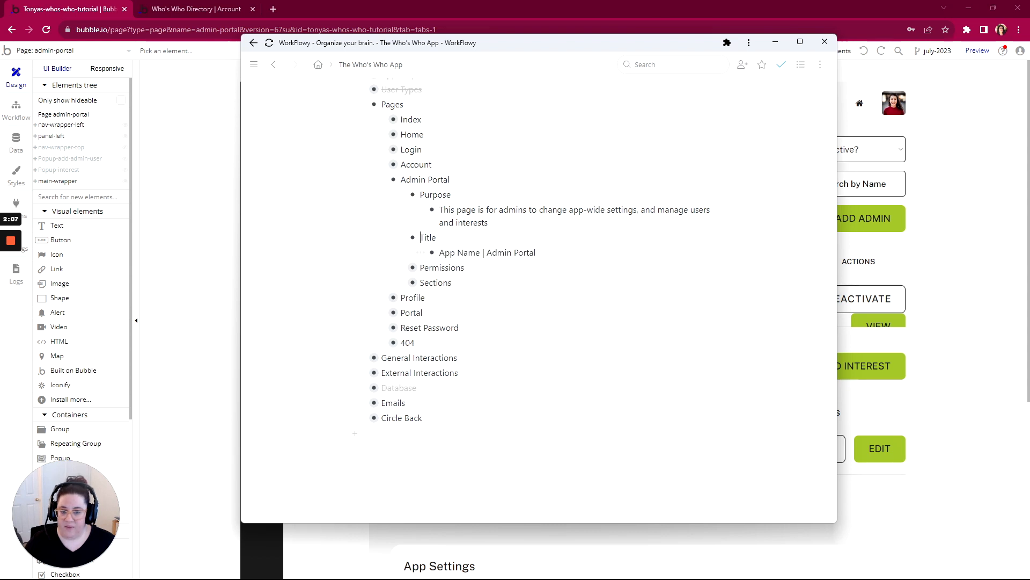
- Set the admin-portal page's title to Who's Who Directory | Admin Portal in the Bubble editor
double_click(194, 185)
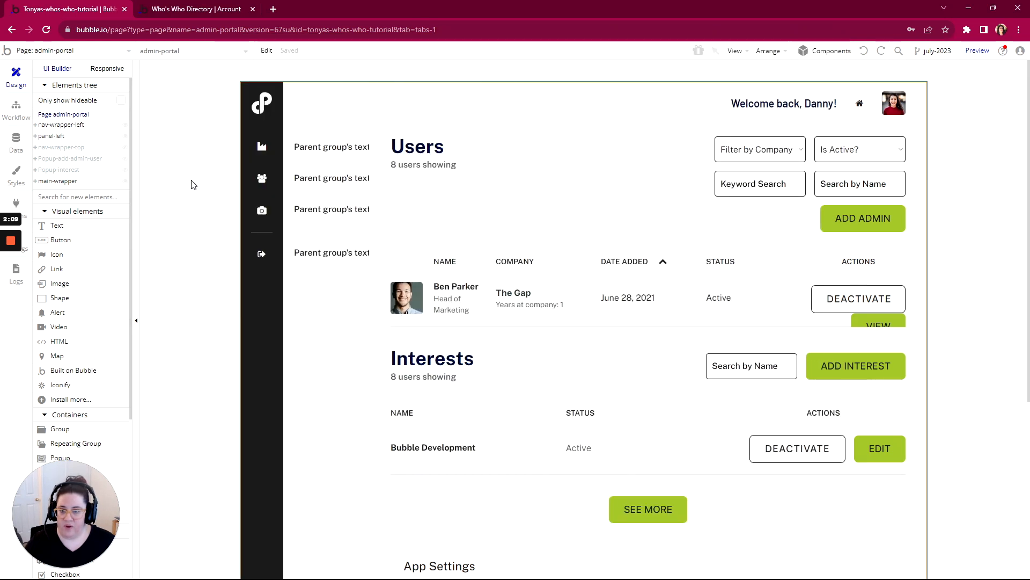
click(510, 114)
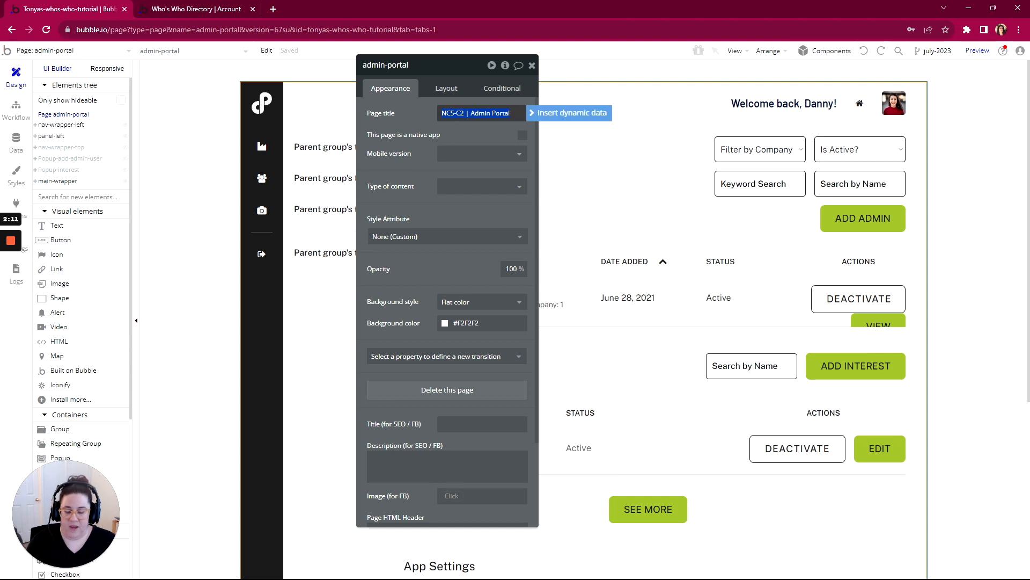
text(Who's Who Directory |)
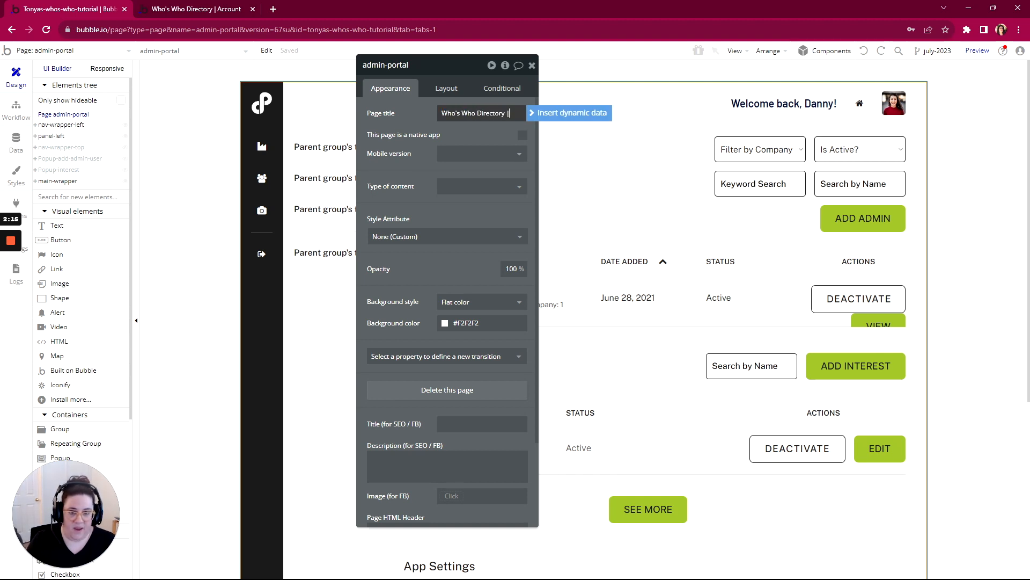
text(min Portal)
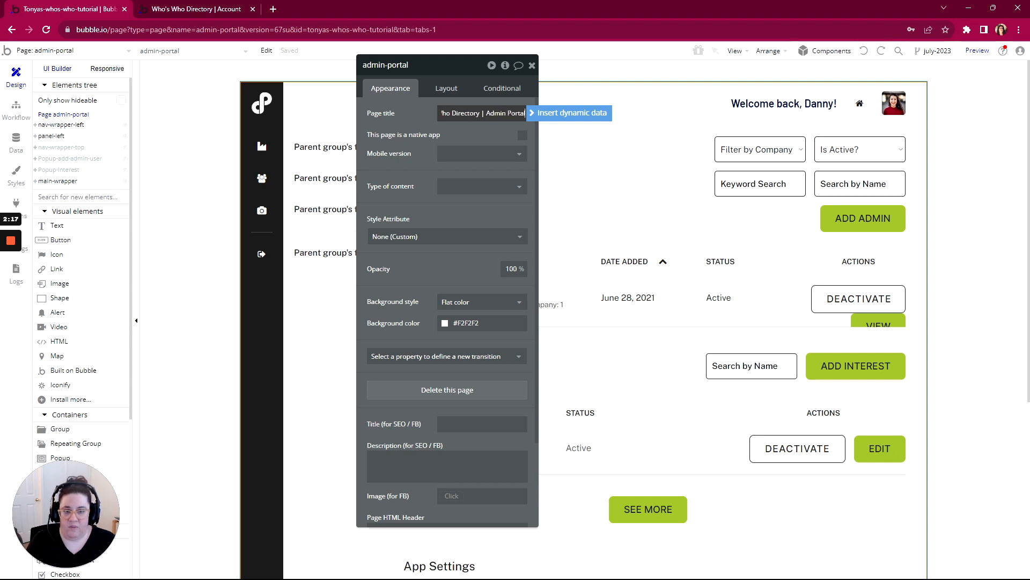
- Switch to the WorkFlowy outline and expand Permissions under Admin Portal to read the page's access rule
click(426, 122)
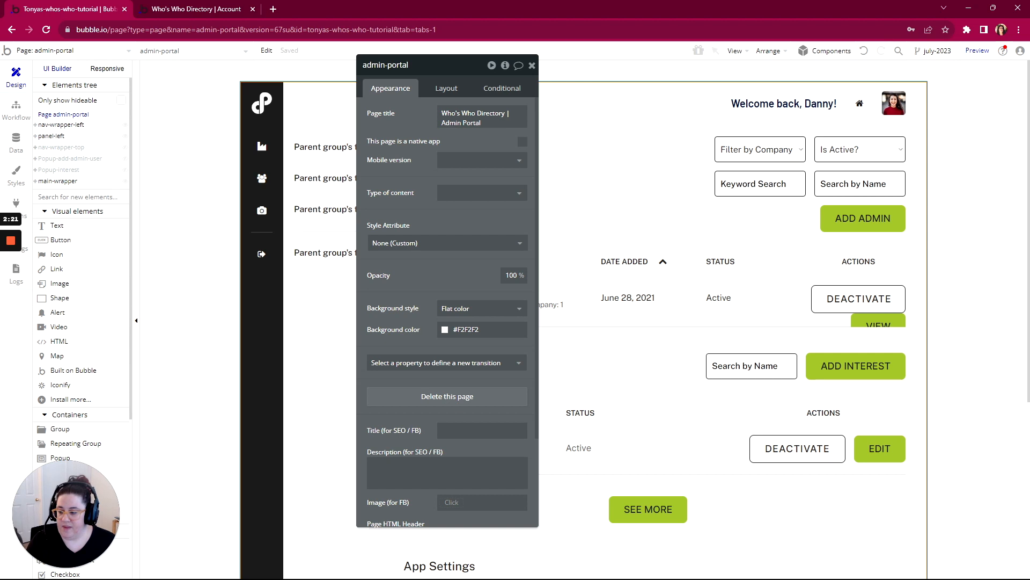
key(alt+Tab)
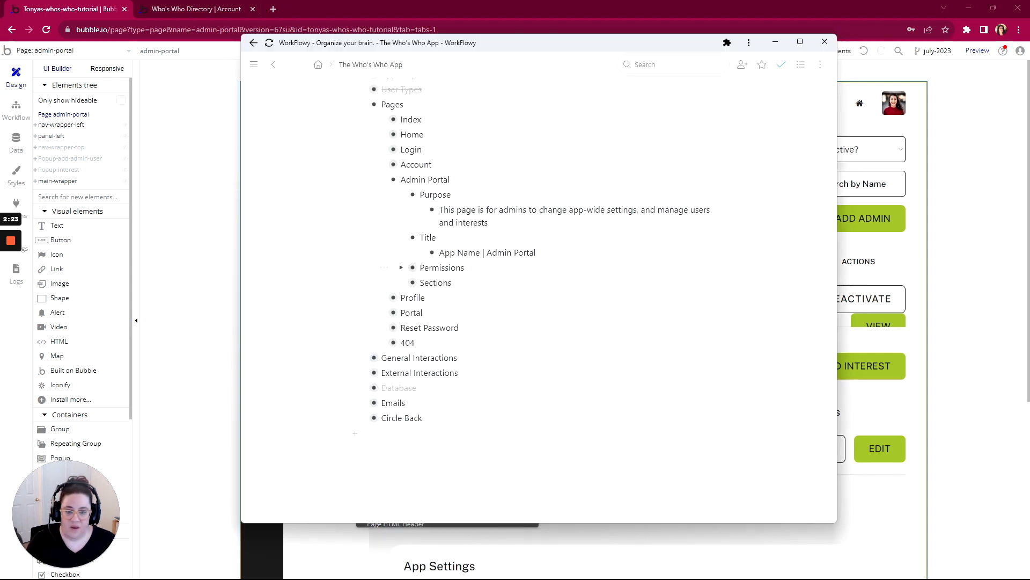
click(401, 268)
scroll(403, 272, down, 1)
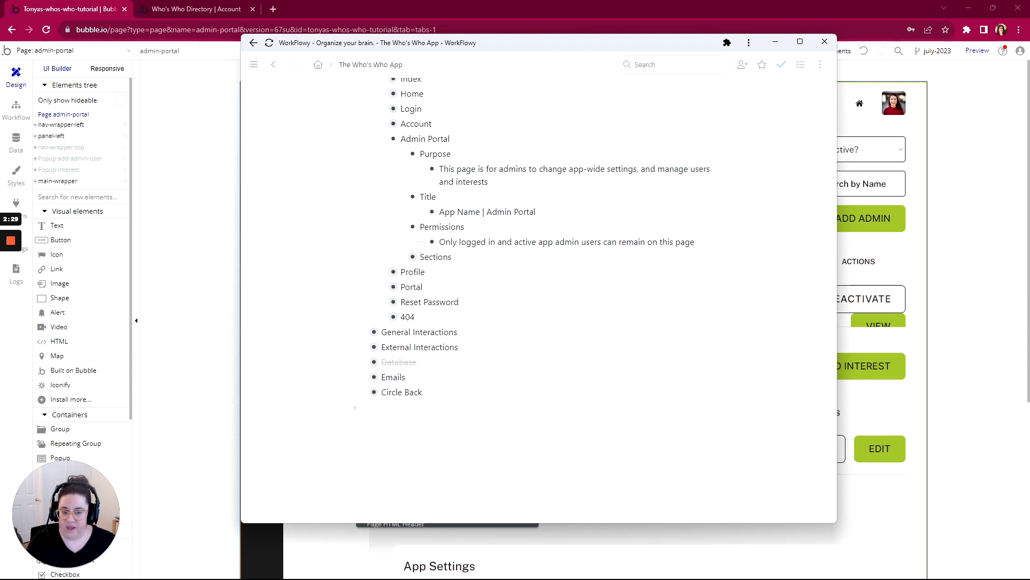
- In the Bubble editor, create a Page is loaded workflow on admin-portal with a Go to page action whose destination is index
click(16, 110)
click(94, 113)
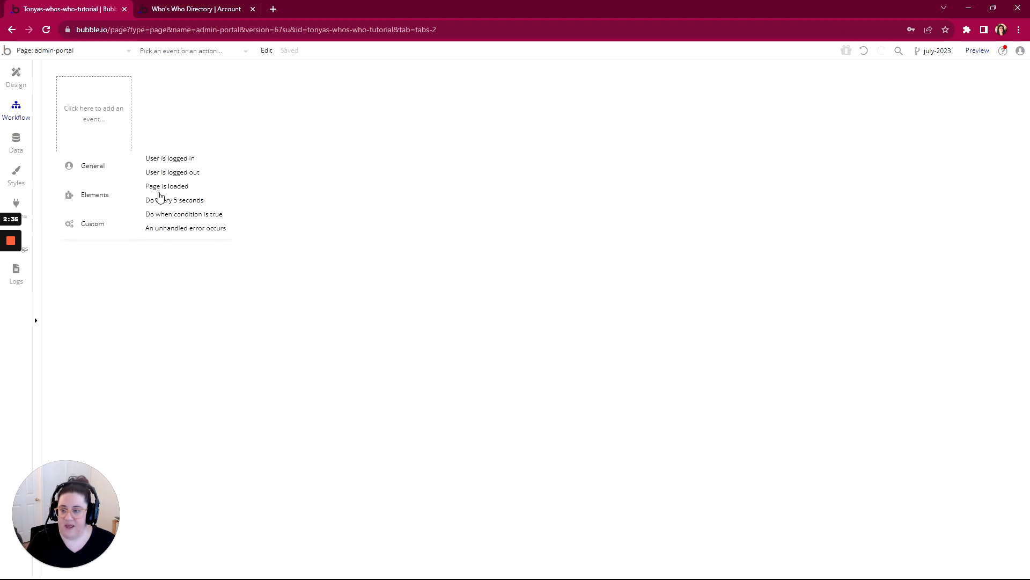
click(164, 186)
click(111, 184)
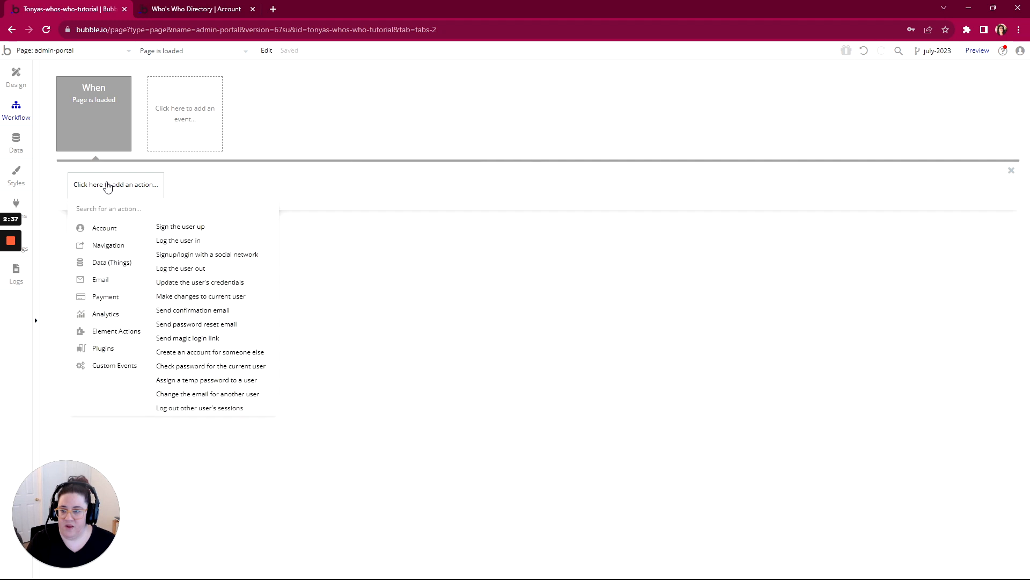
mouse_move(96, 248)
click(174, 227)
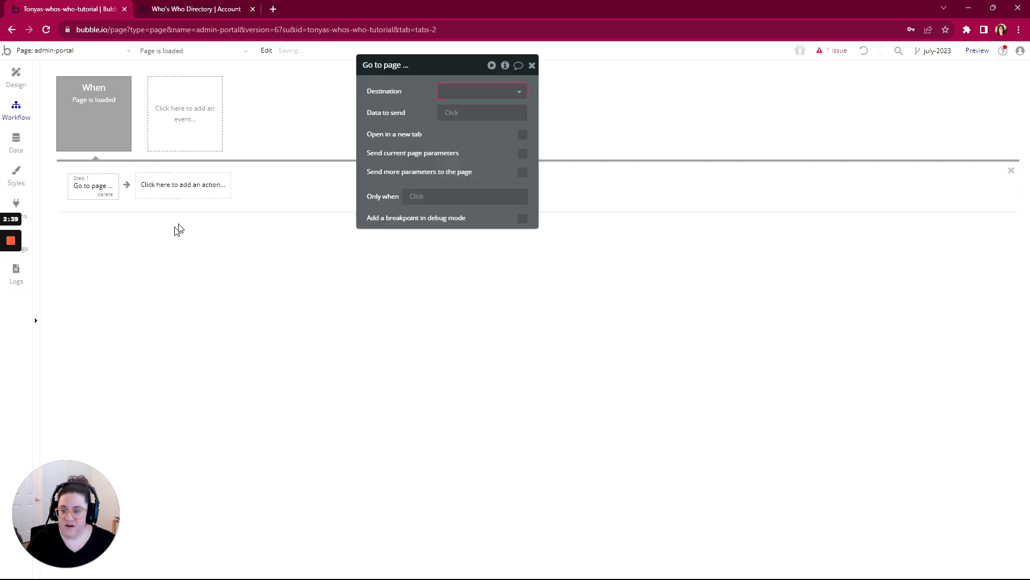
click(455, 109)
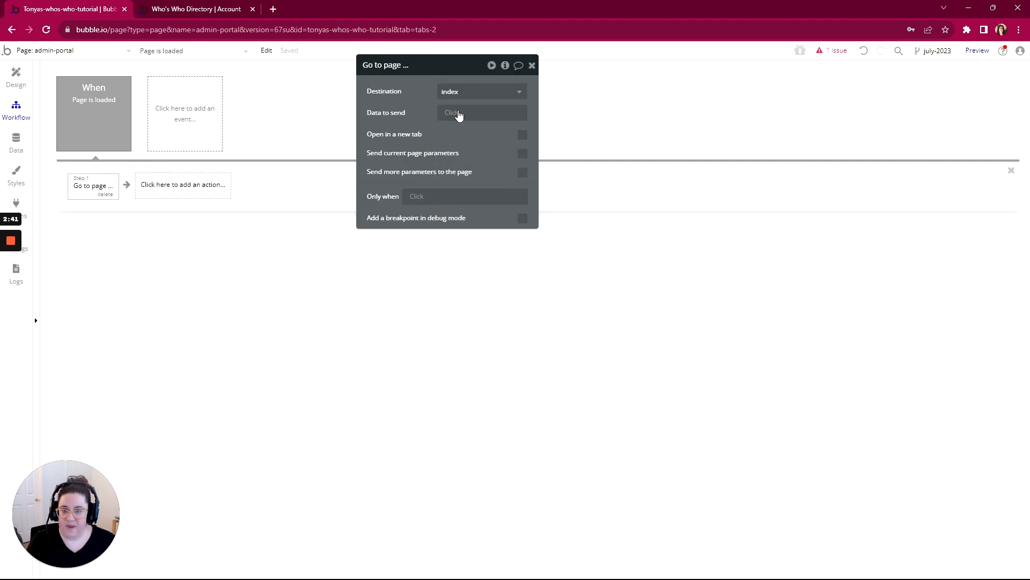
- Restrict the Go to page index action to run only when Current User is logged out or Current User's Inactive? is "yes"
click(415, 197)
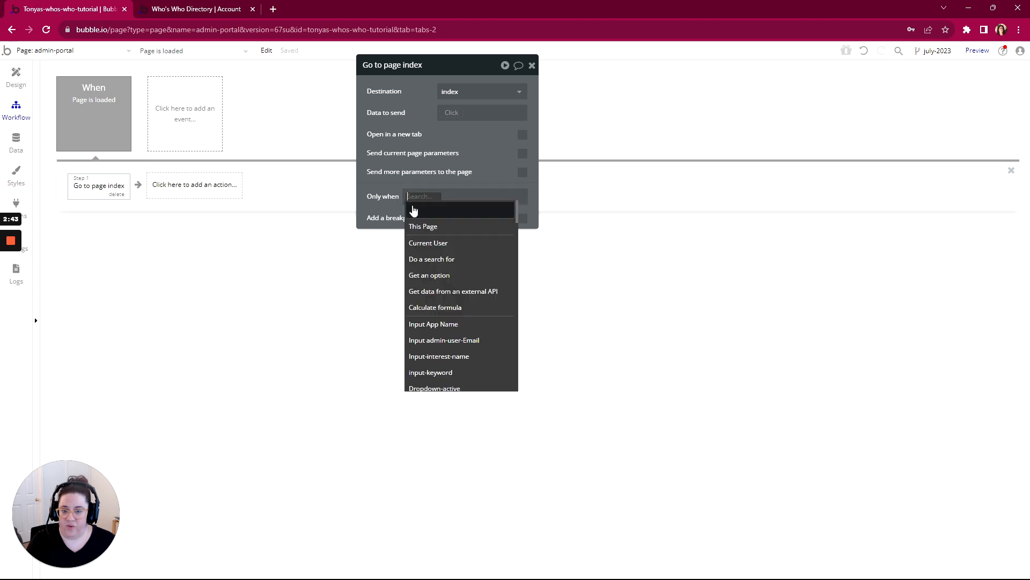
click(415, 244)
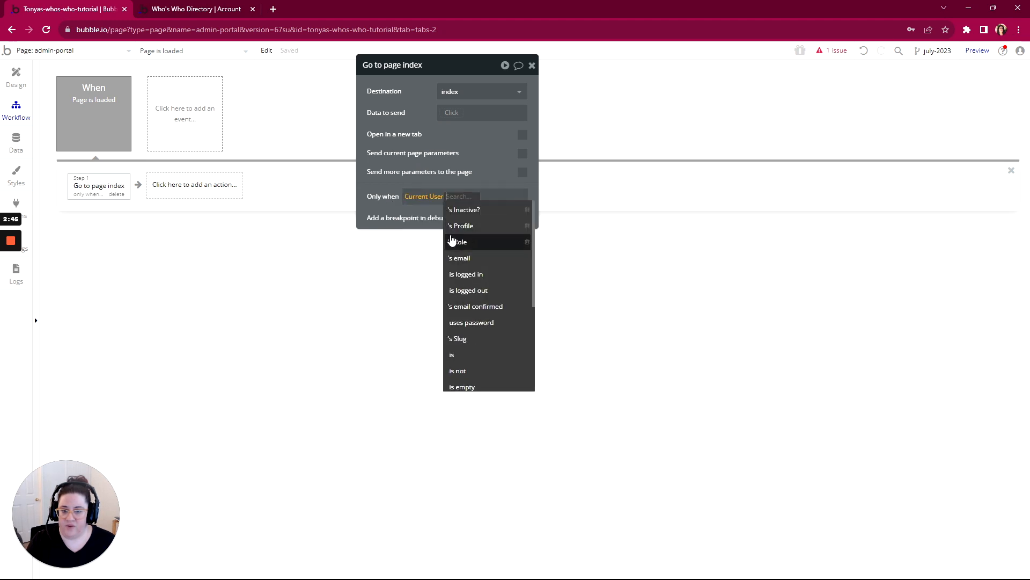
click(460, 290)
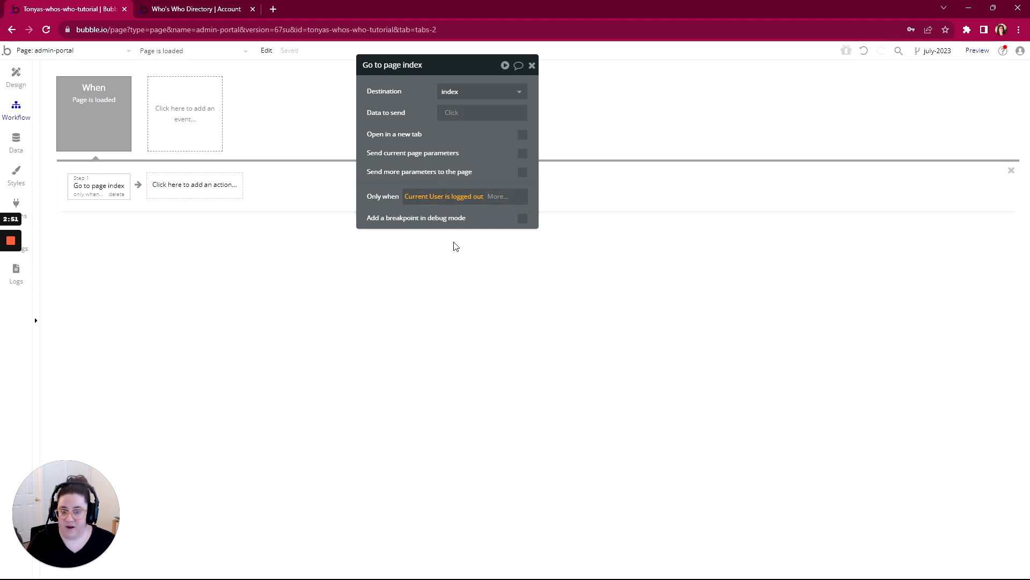
click(498, 197)
click(490, 242)
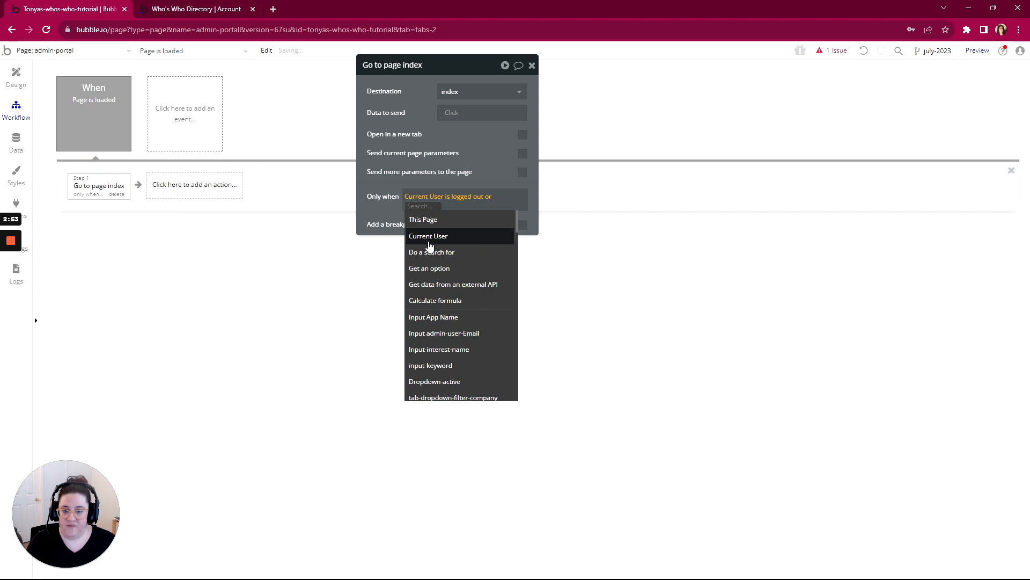
click(428, 240)
click(449, 237)
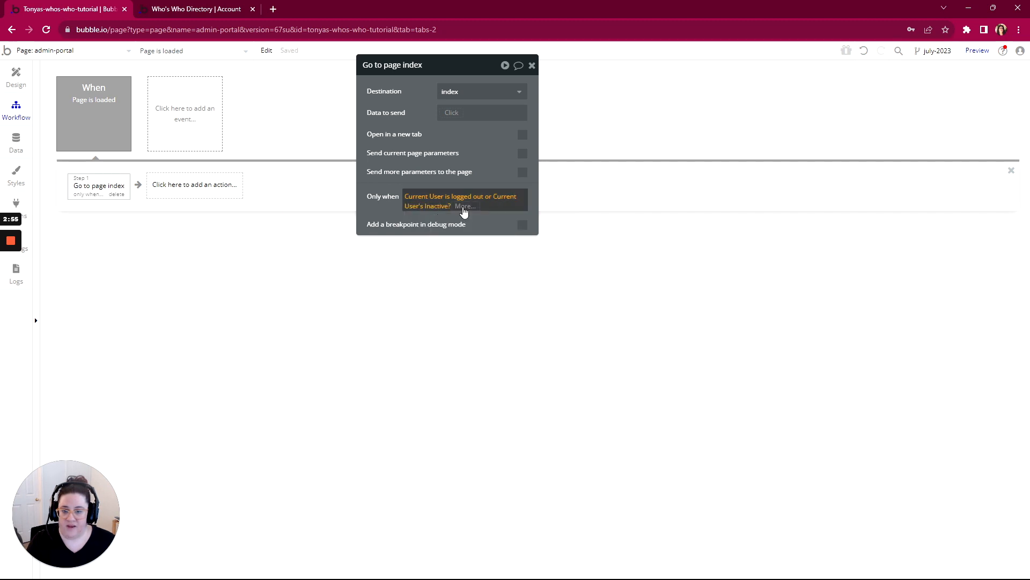
click(464, 209)
click(462, 235)
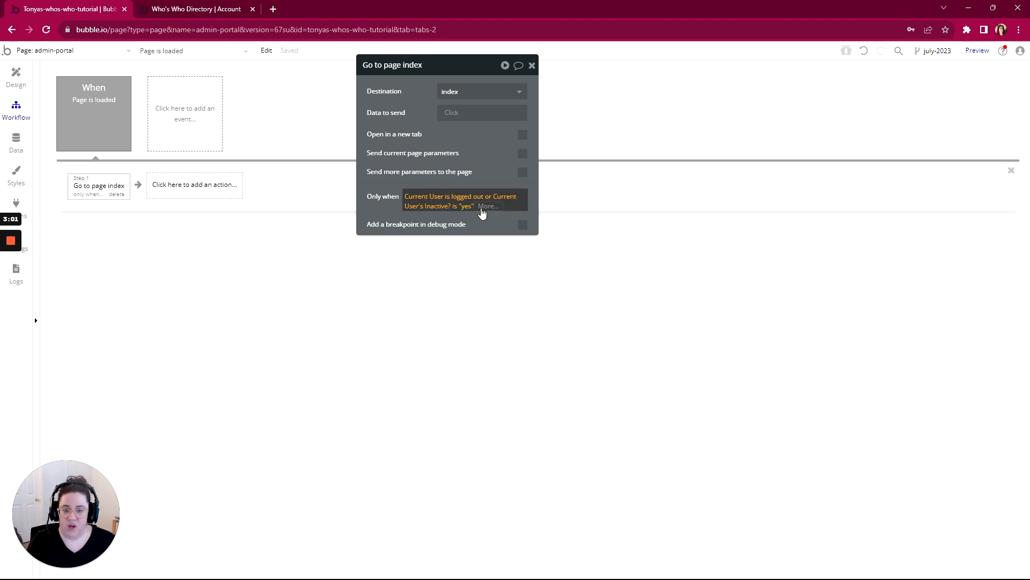
- Extend the redirect's Only when condition with or Current User's Role is not App Admin
click(487, 207)
click(486, 253)
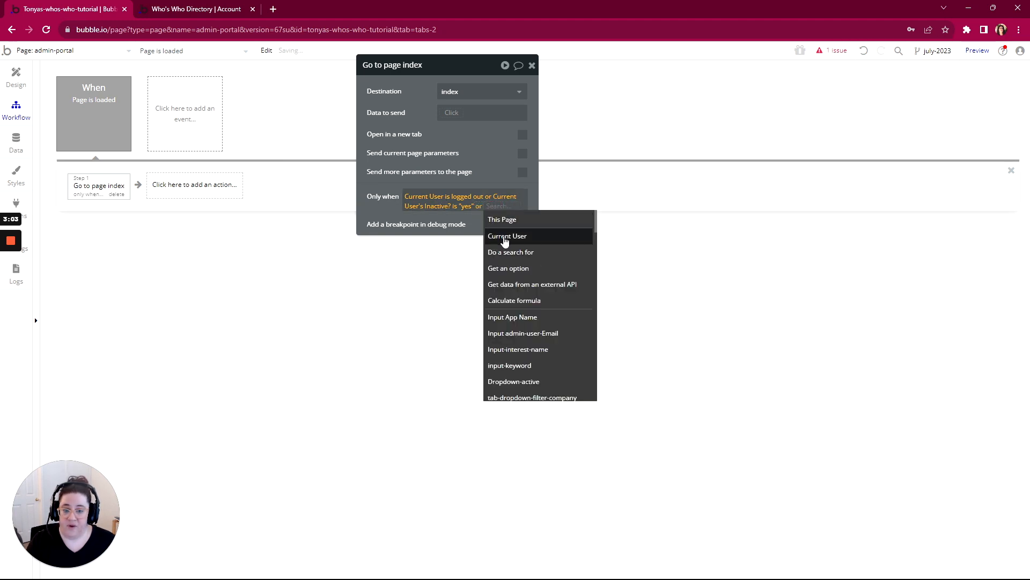
click(502, 236)
click(422, 261)
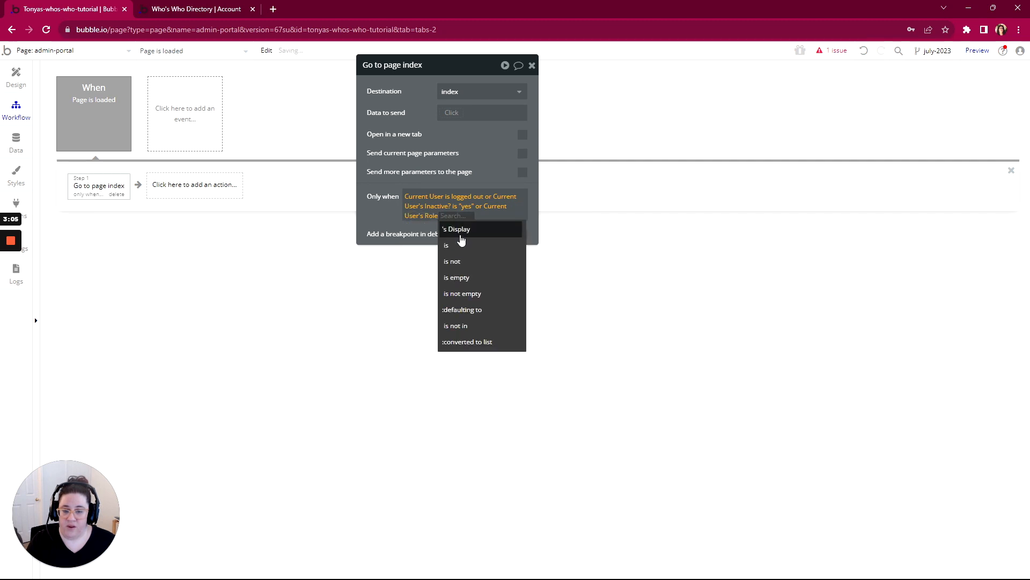
click(455, 262)
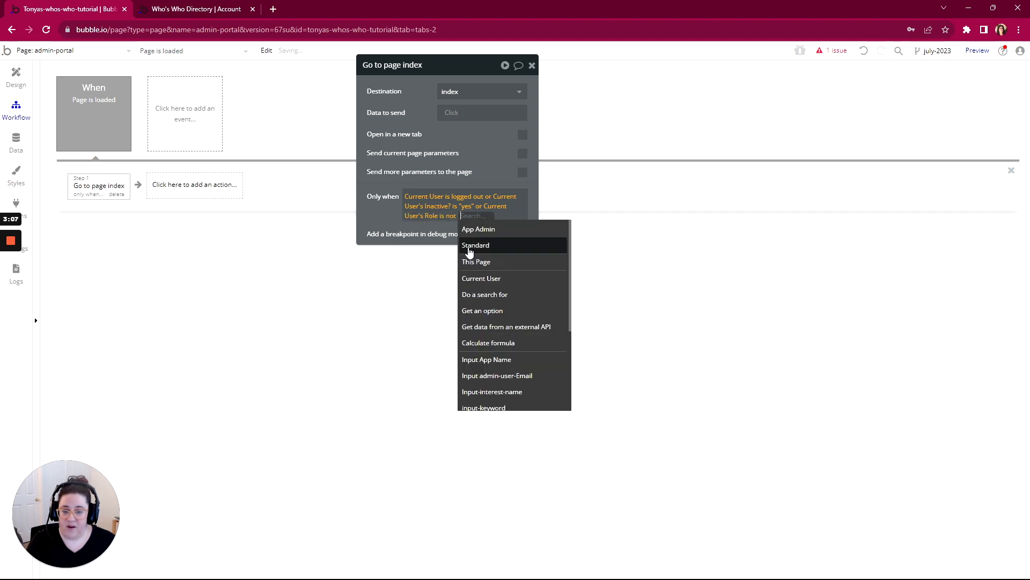
click(486, 230)
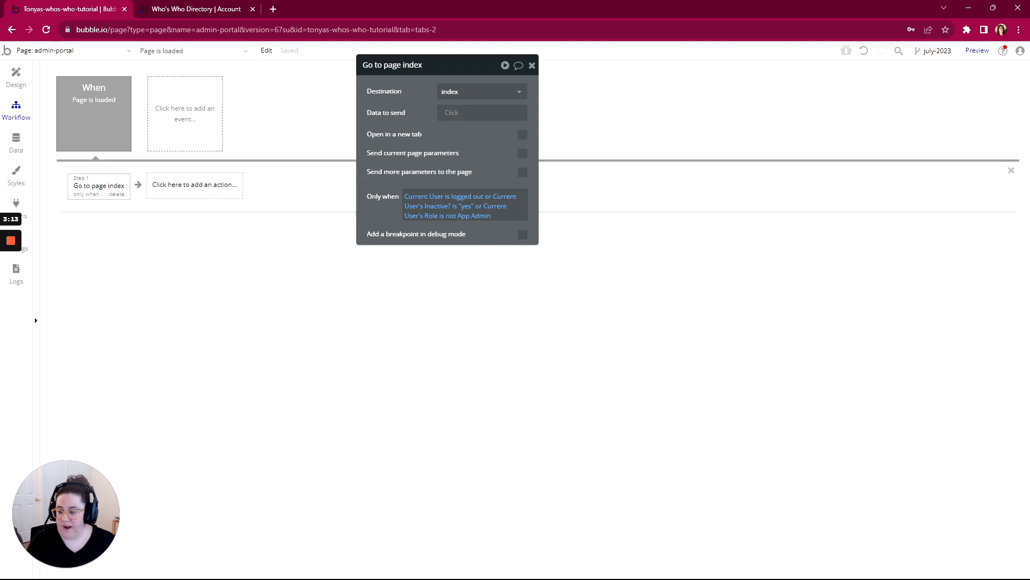
- Switch to the WorkFlowy outline and mark Permissions and Purpose under Admin Portal as complete
key(alt+Tab)
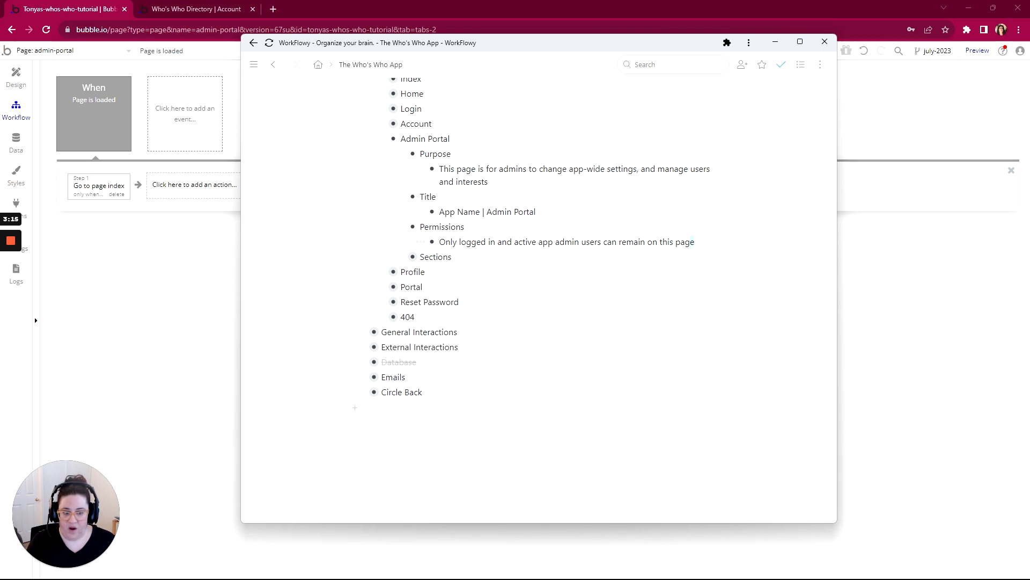
drag(695, 242, 439, 243)
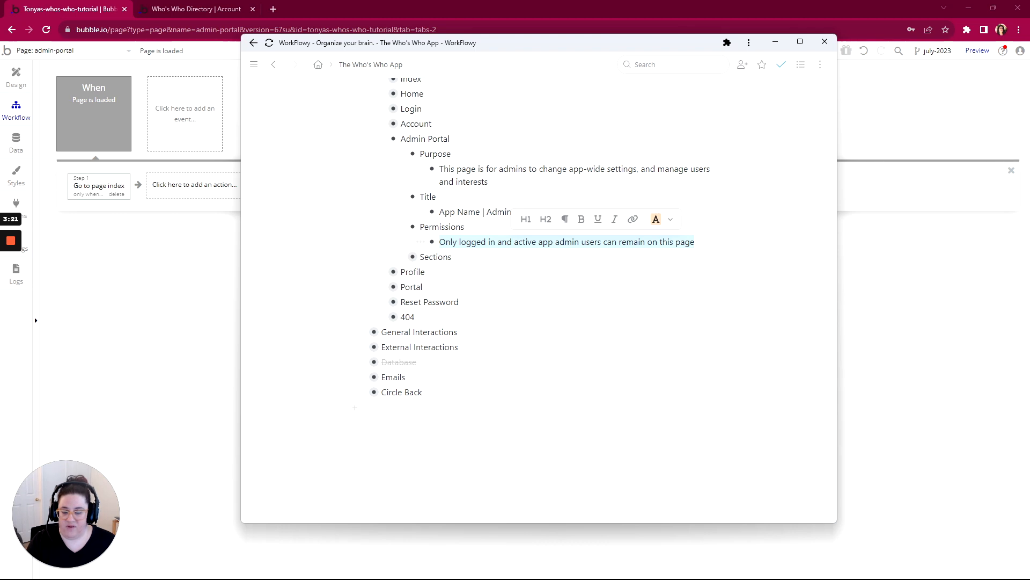
click(381, 228)
click(404, 252)
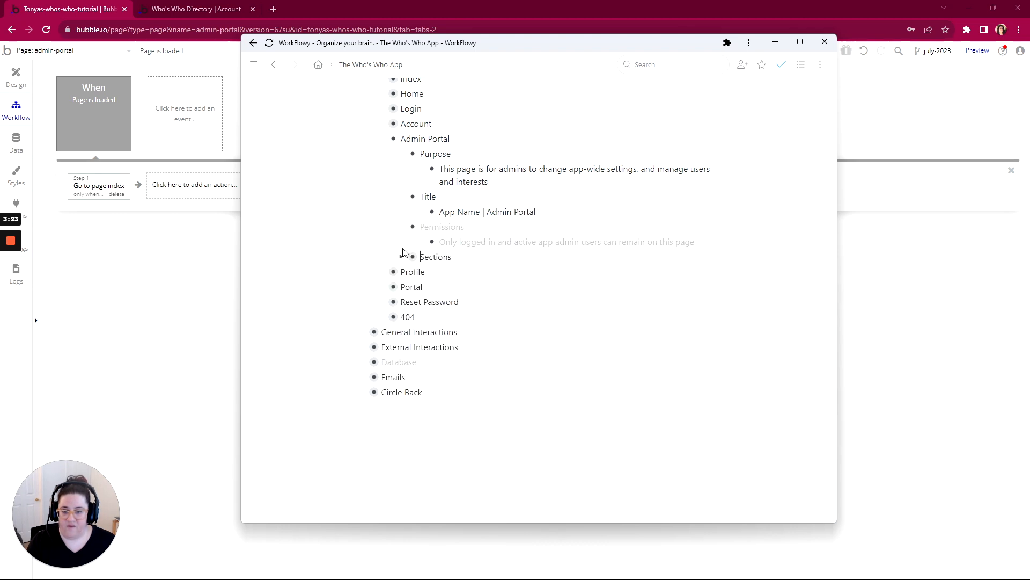
click(383, 154)
click(414, 198)
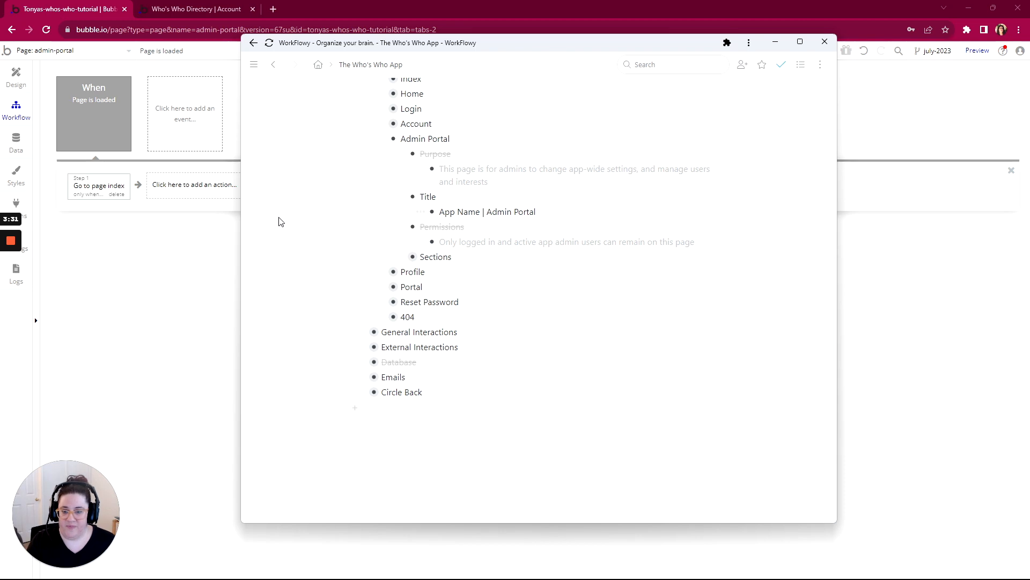
- Expand Sections and Header under Admin Portal and examine the header's Screen Collapsed image
mouse_move(17, 250)
click(7, 273)
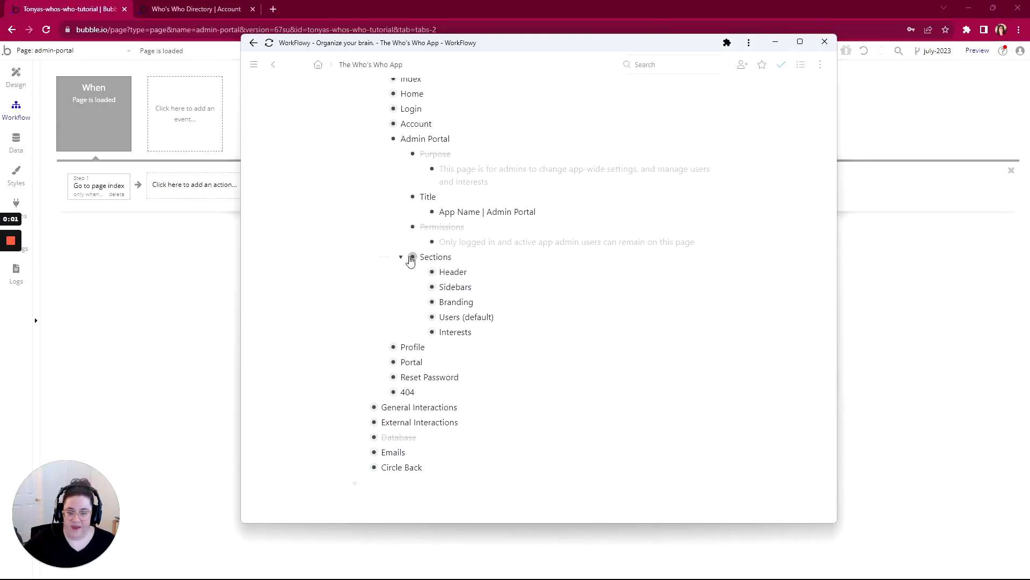
click(421, 272)
scroll(424, 257, down, 3)
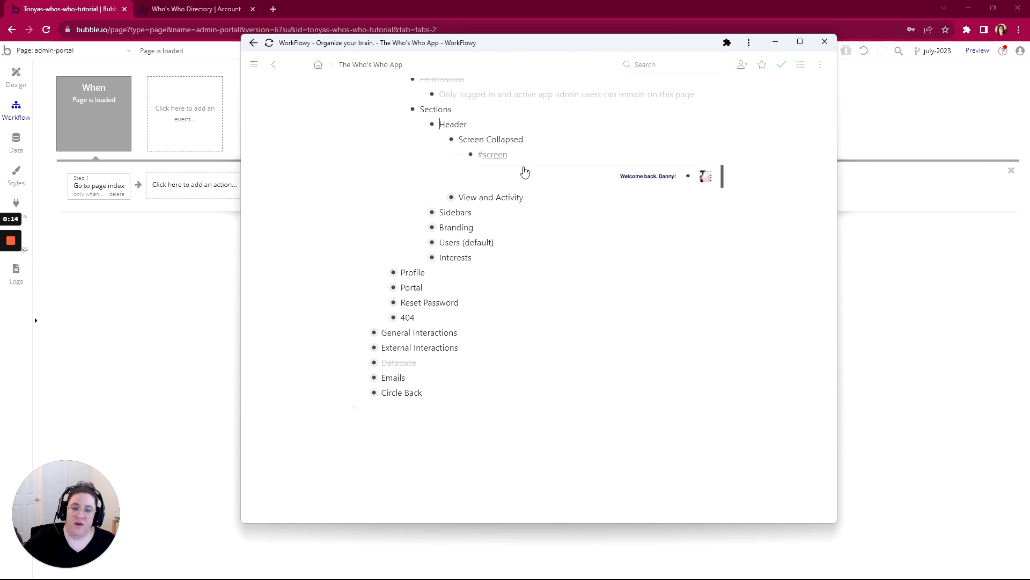
- Return to the Bubble design view of admin-portal and clear the static picture from the header's user-image element
click(16, 77)
click(16, 77)
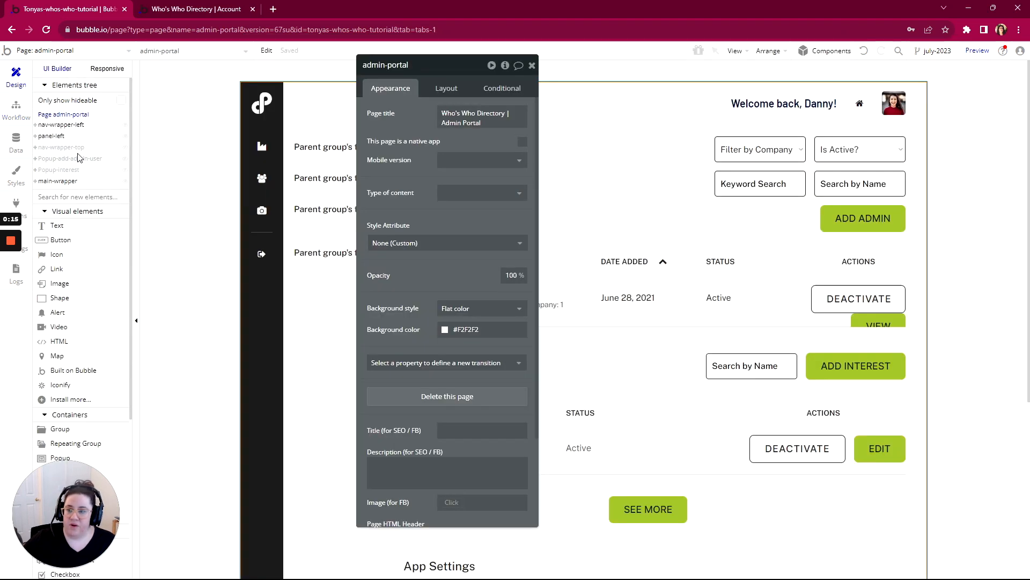
click(893, 105)
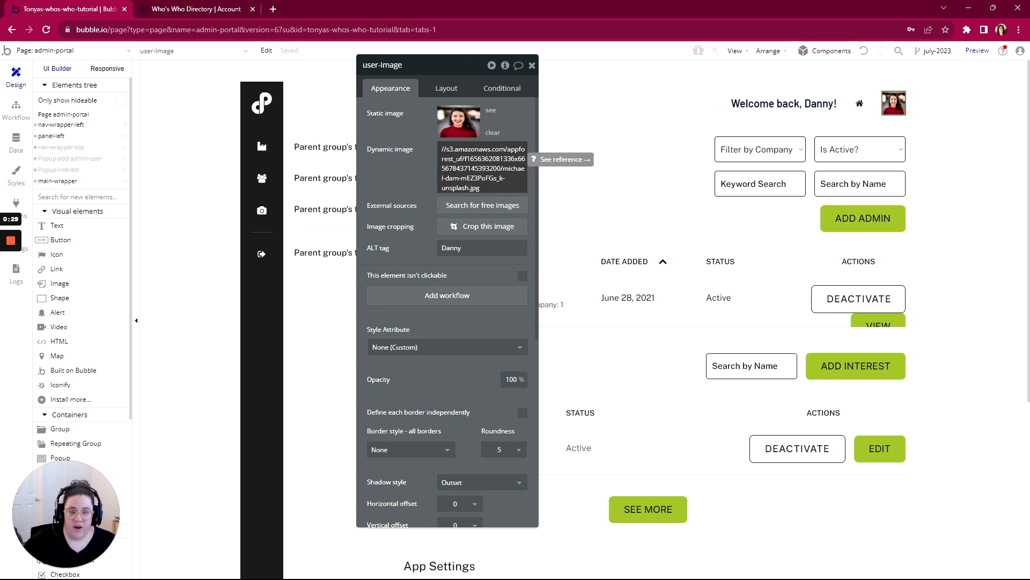
click(493, 133)
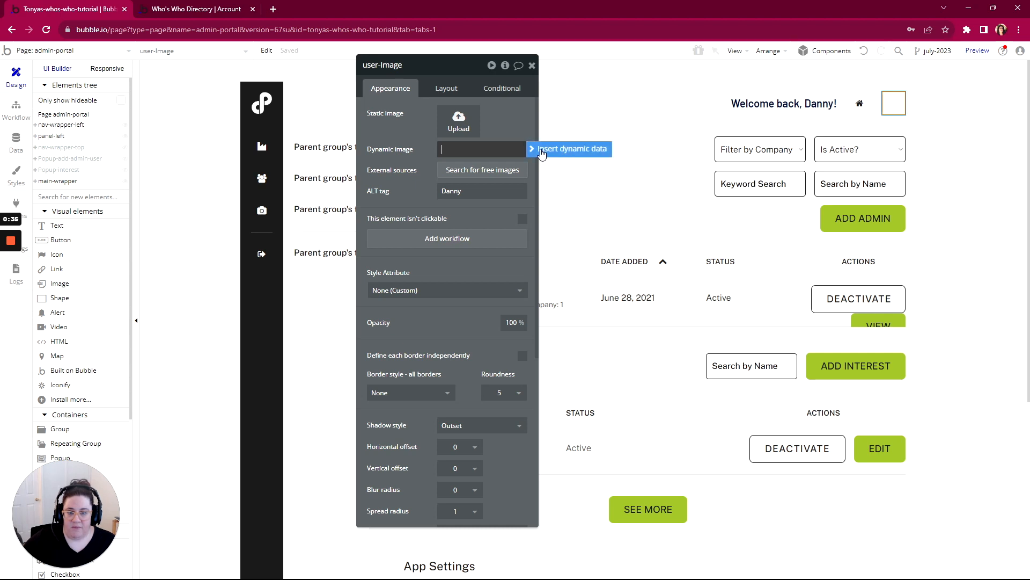
- Set user-image's dynamic image to Current User's Profile's Picture:processed with Imgix
click(541, 153)
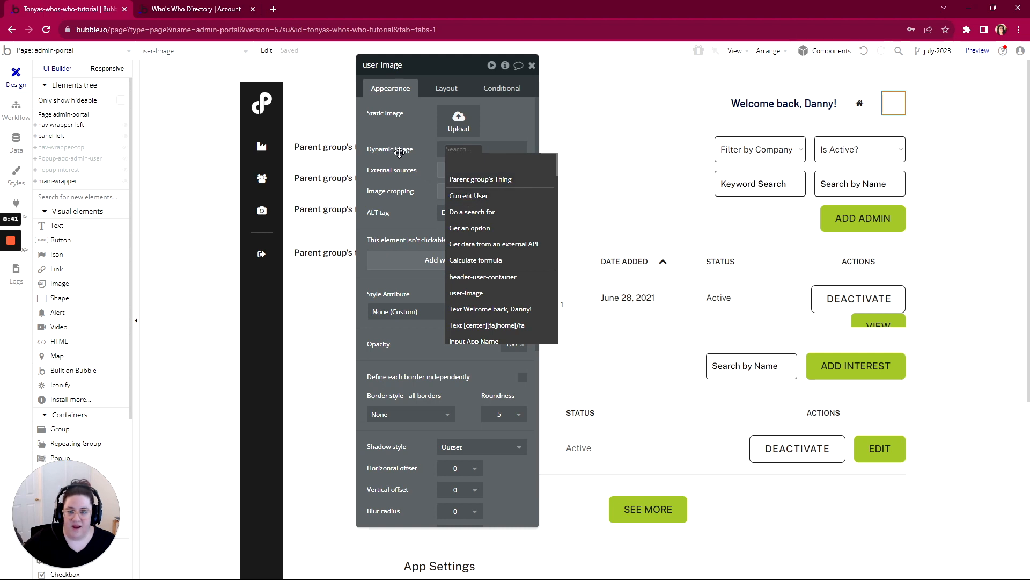
mouse_move(468, 200)
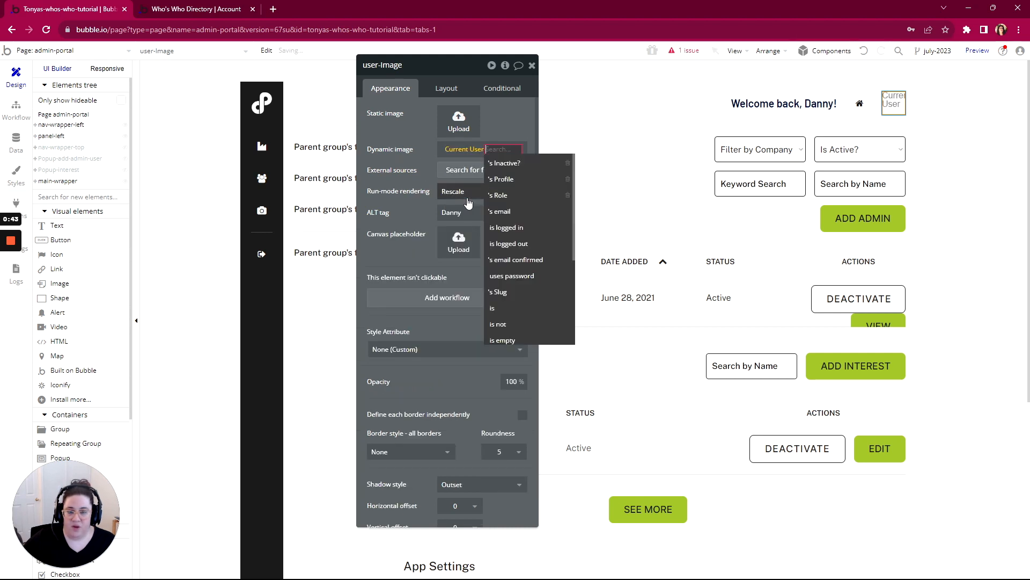
click(502, 183)
click(470, 301)
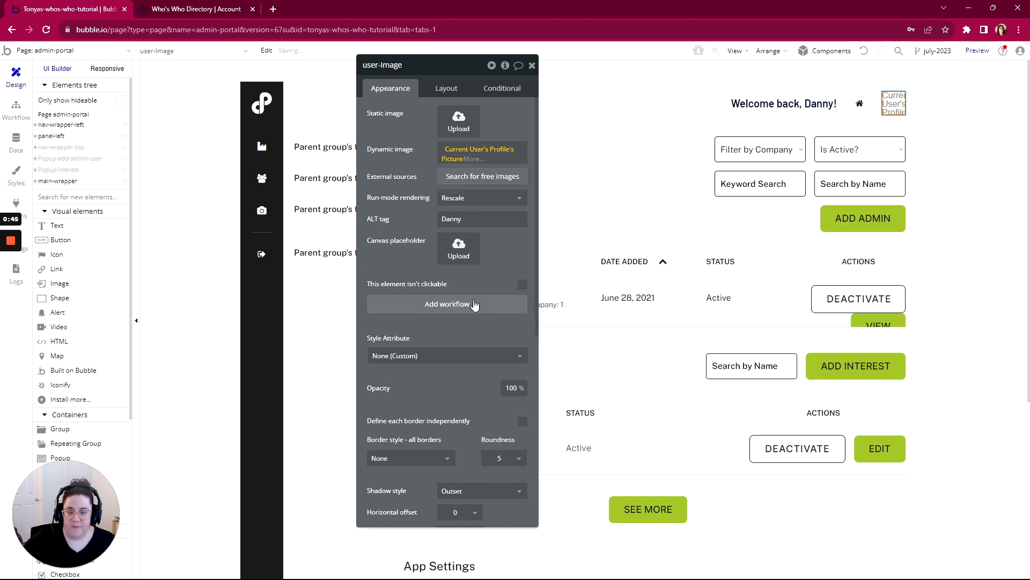
click(472, 159)
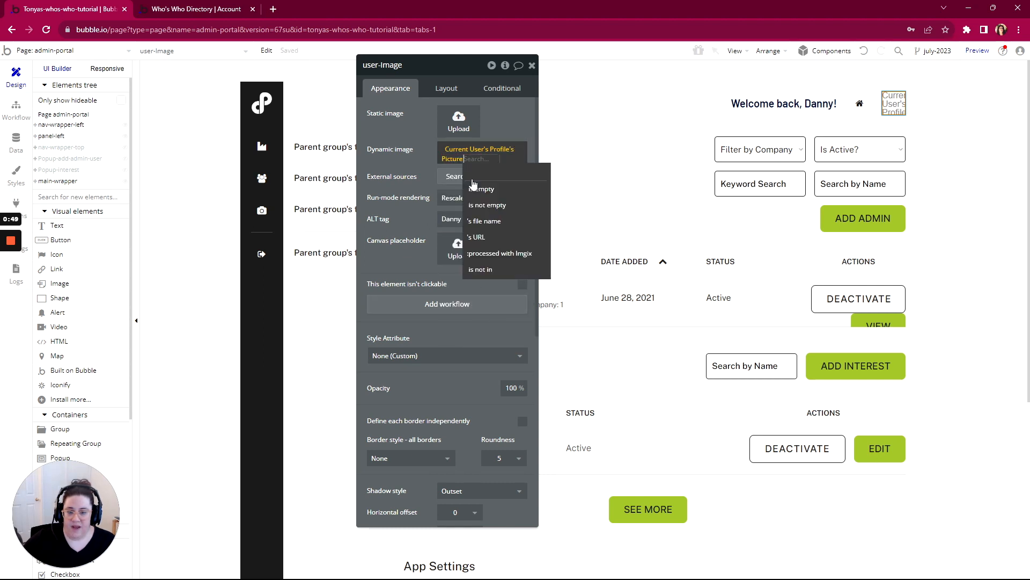
click(480, 258)
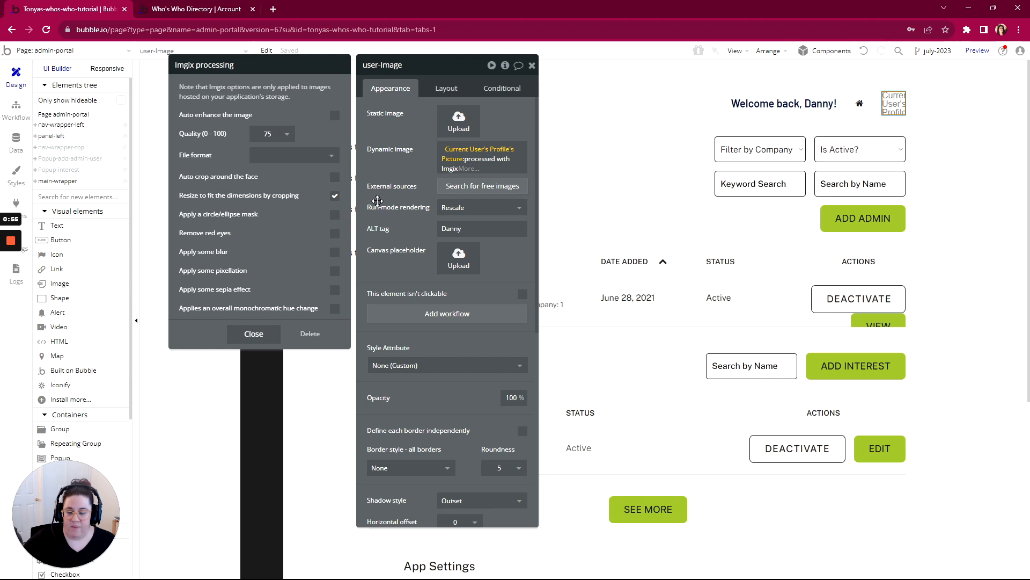
click(404, 179)
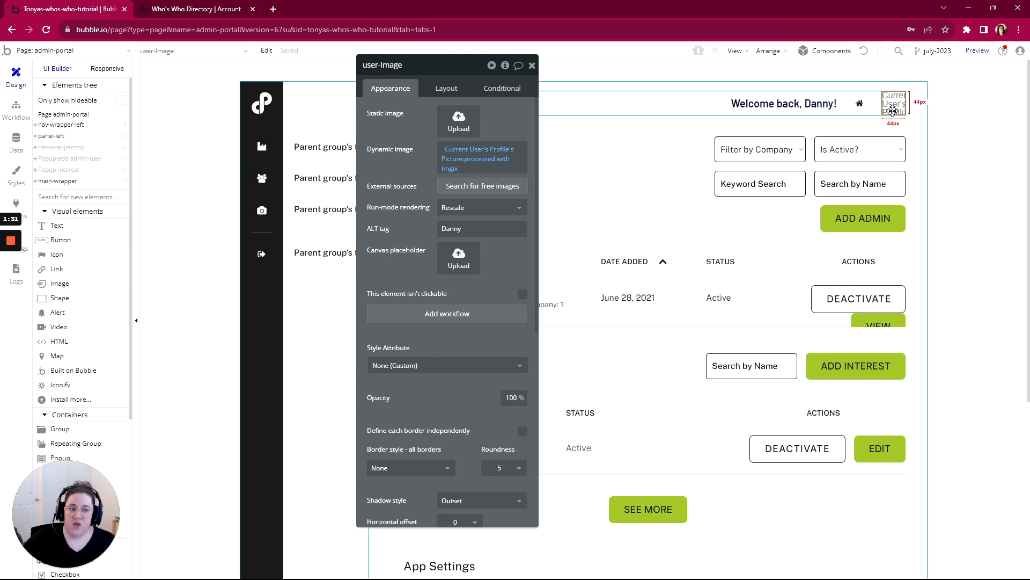
- Add a condition to the user-image element for when Current User's Profile's Picture is empty
click(502, 89)
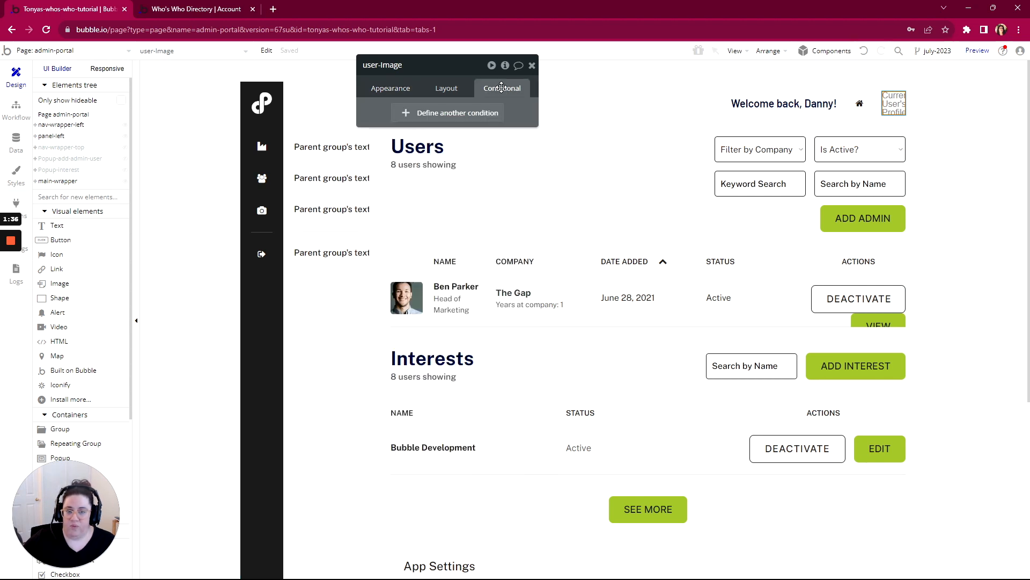
click(446, 115)
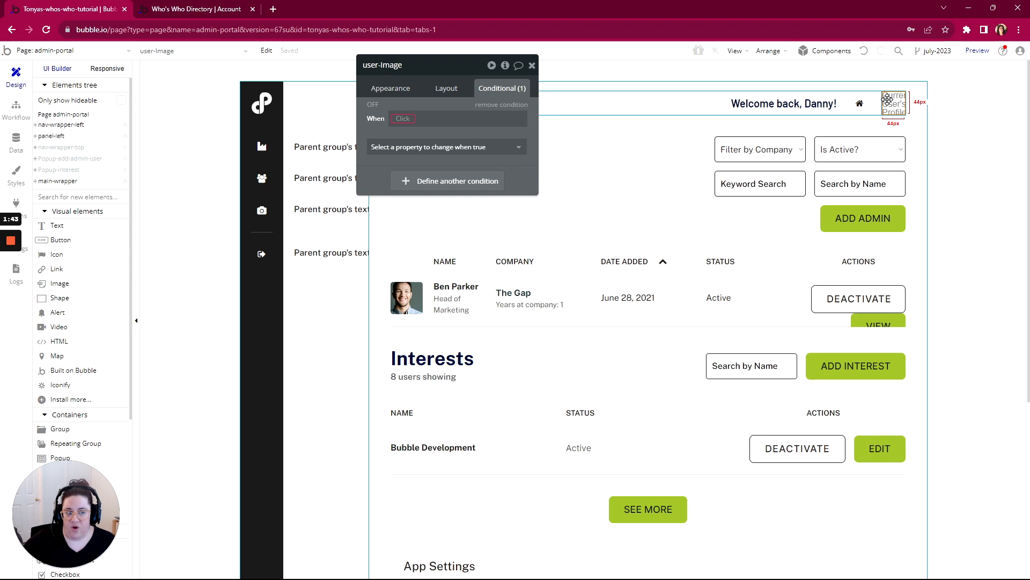
click(399, 118)
click(422, 165)
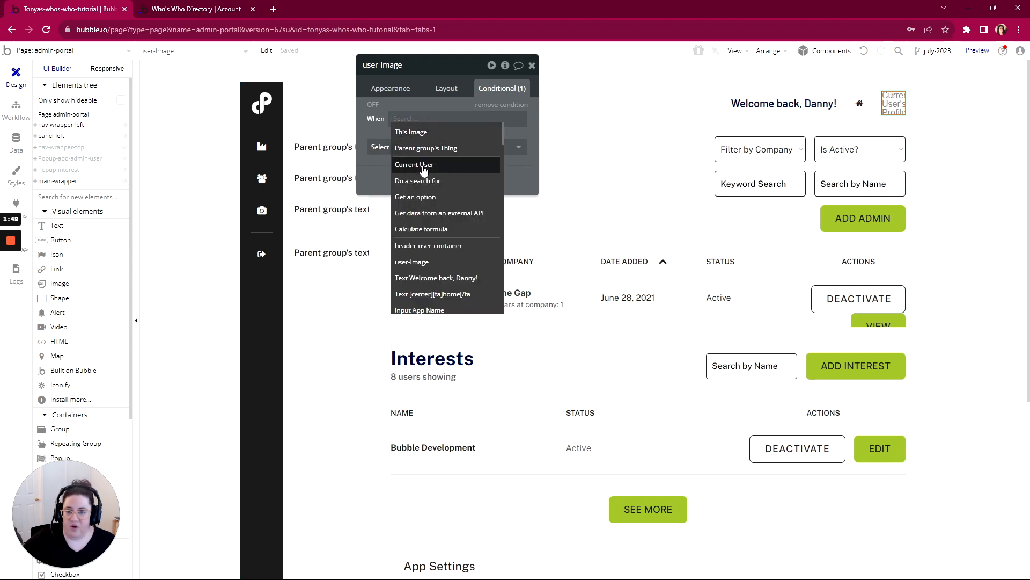
click(448, 149)
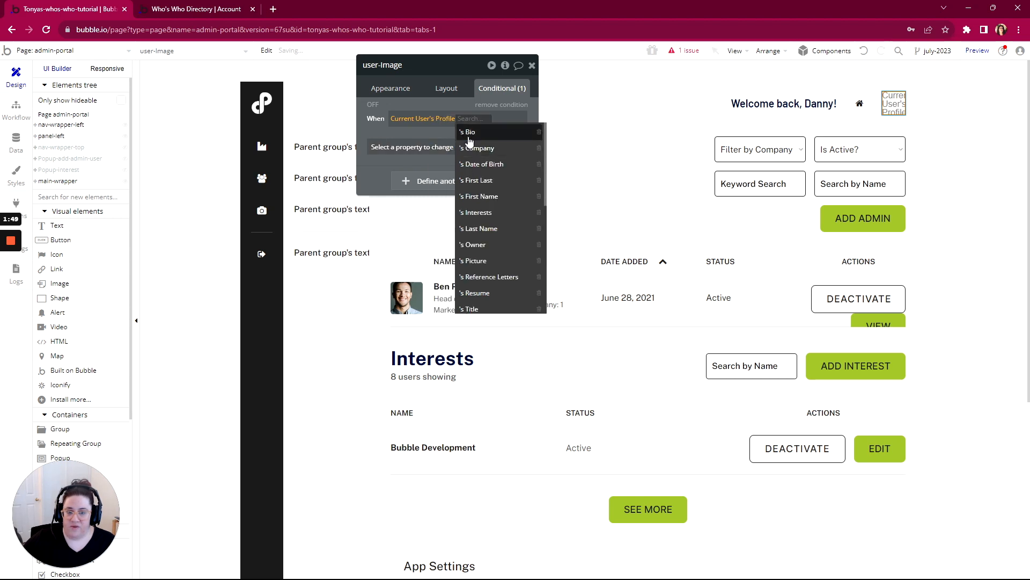
click(475, 260)
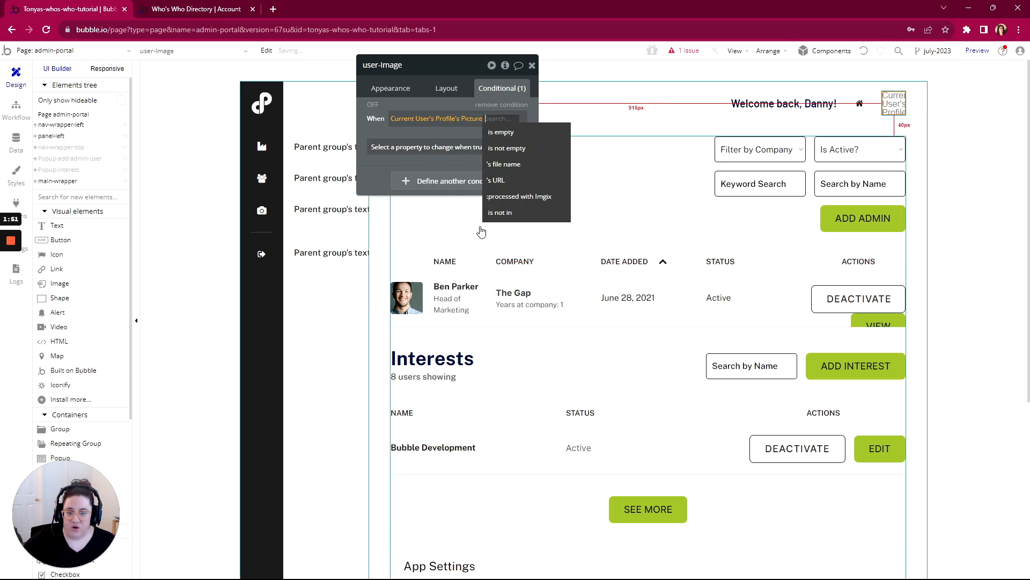
click(511, 134)
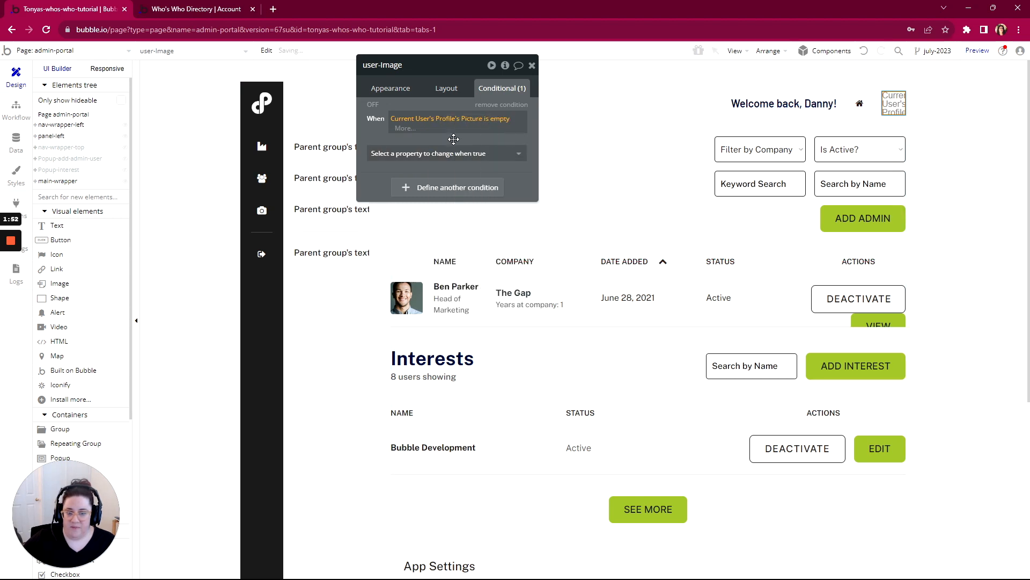
- Make the condition change Image Source to the grey user icon file from Downloads, uploaded as the static image
click(422, 151)
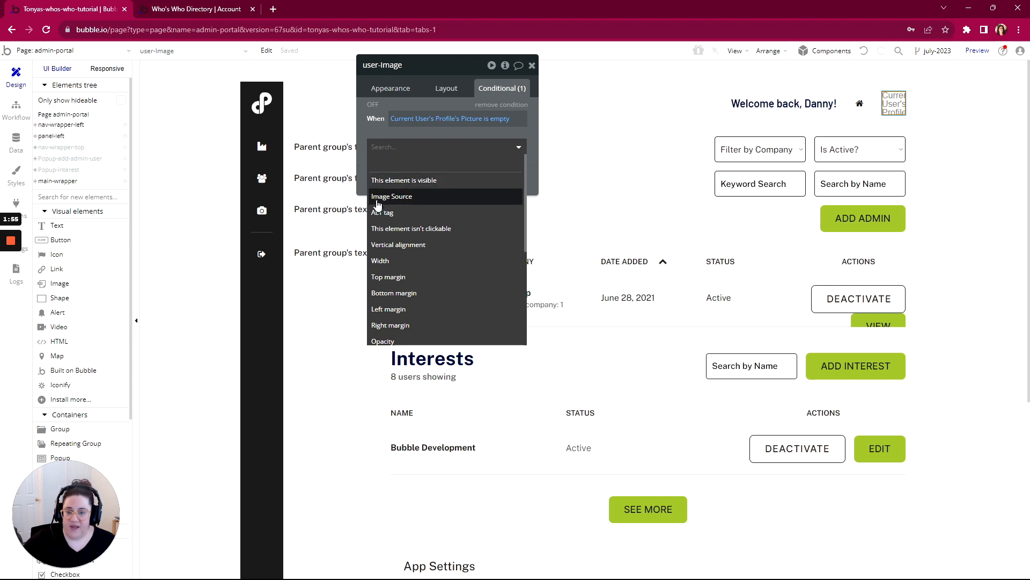
click(400, 198)
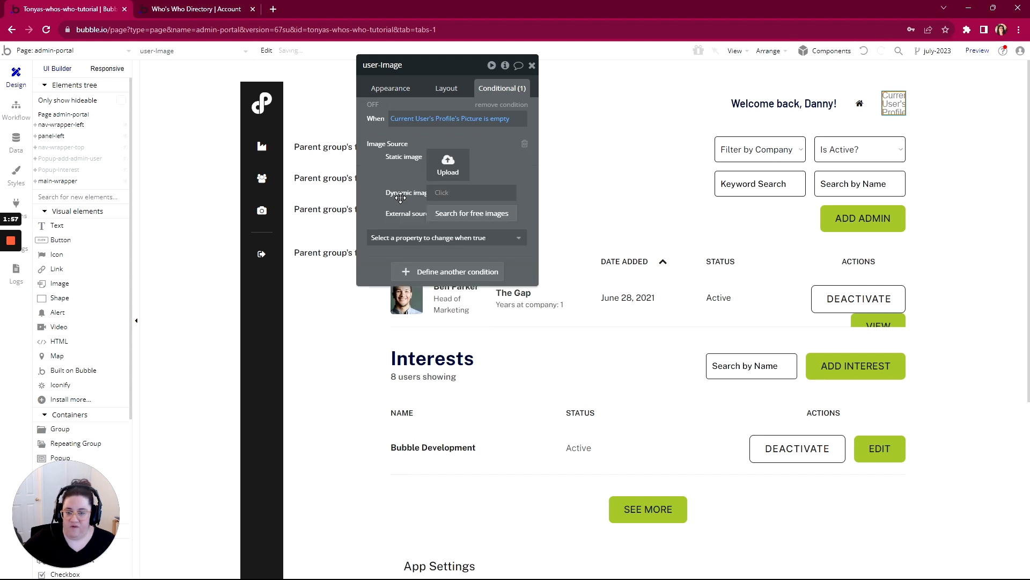
click(449, 164)
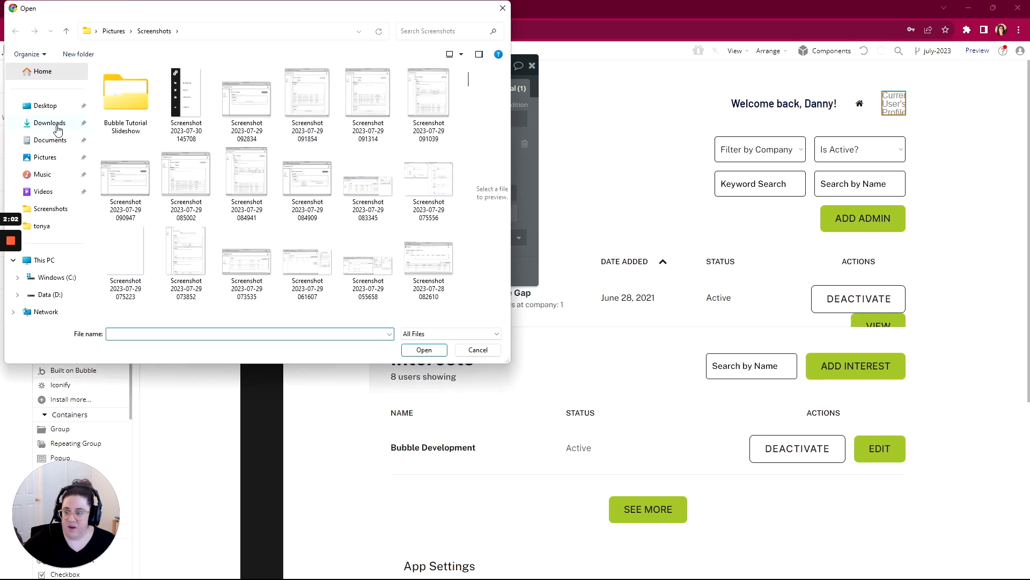
click(57, 127)
double_click(115, 100)
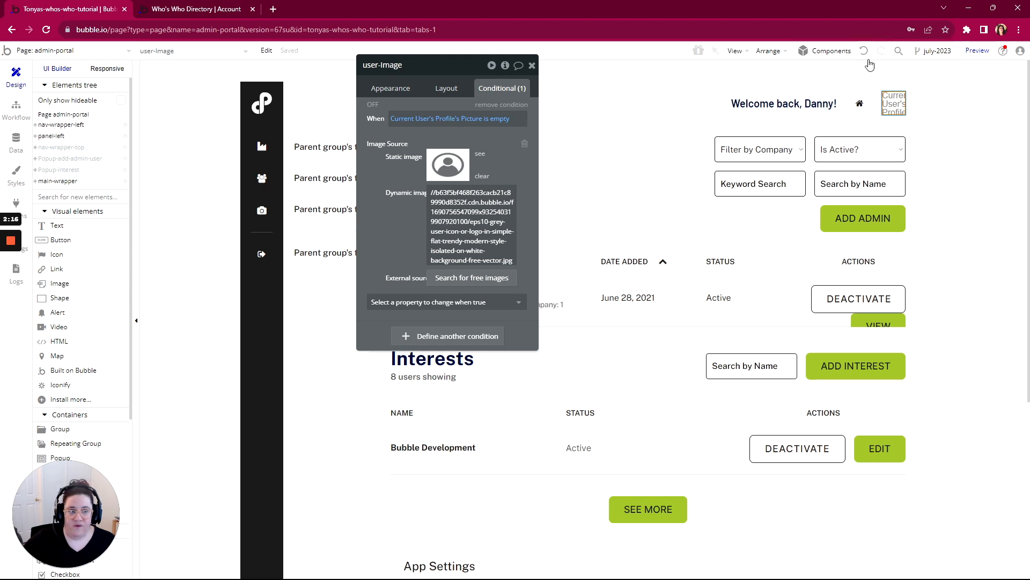
- Preview the admin-portal page and close the older Account preview tab
mouse_move(970, 56)
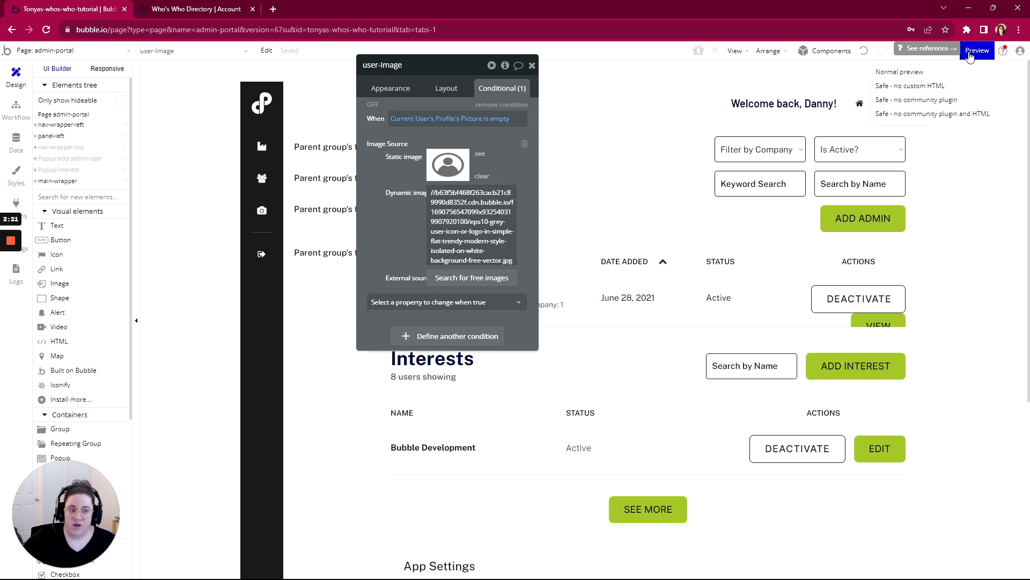
click(970, 56)
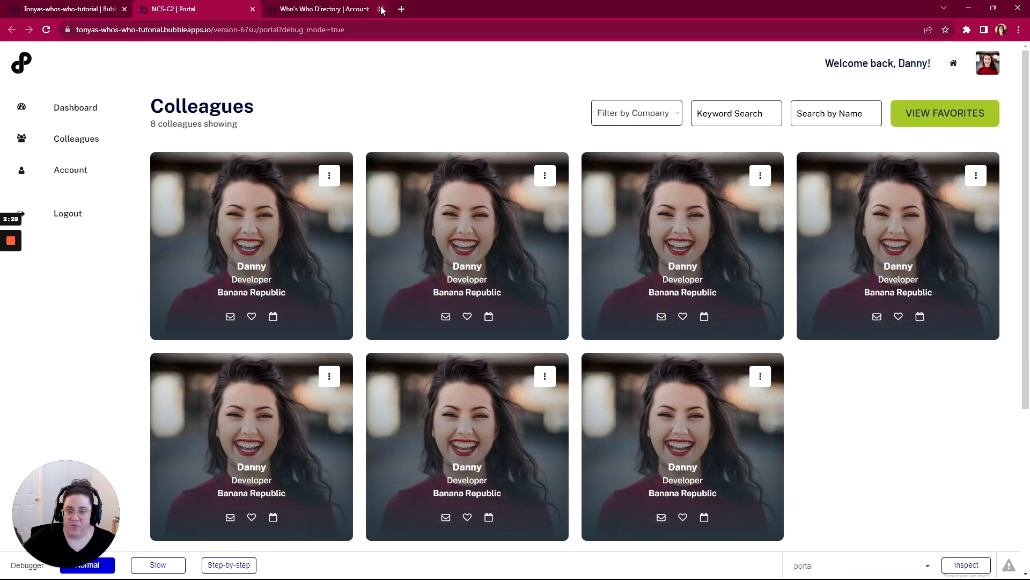
click(381, 9)
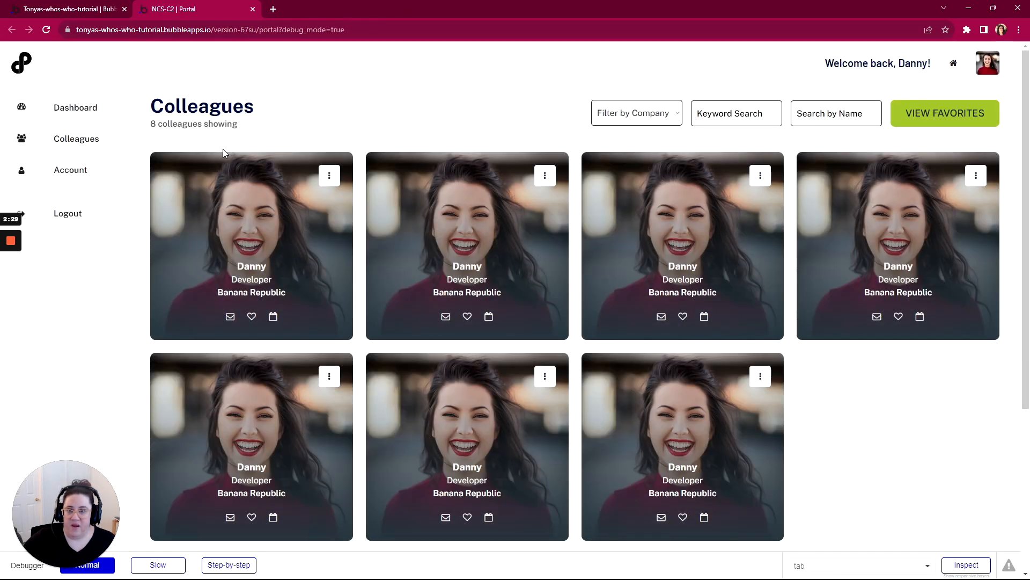
- Disable the Page is loaded workflow in the Bubble editor and preview the admin-portal page again
click(40, 11)
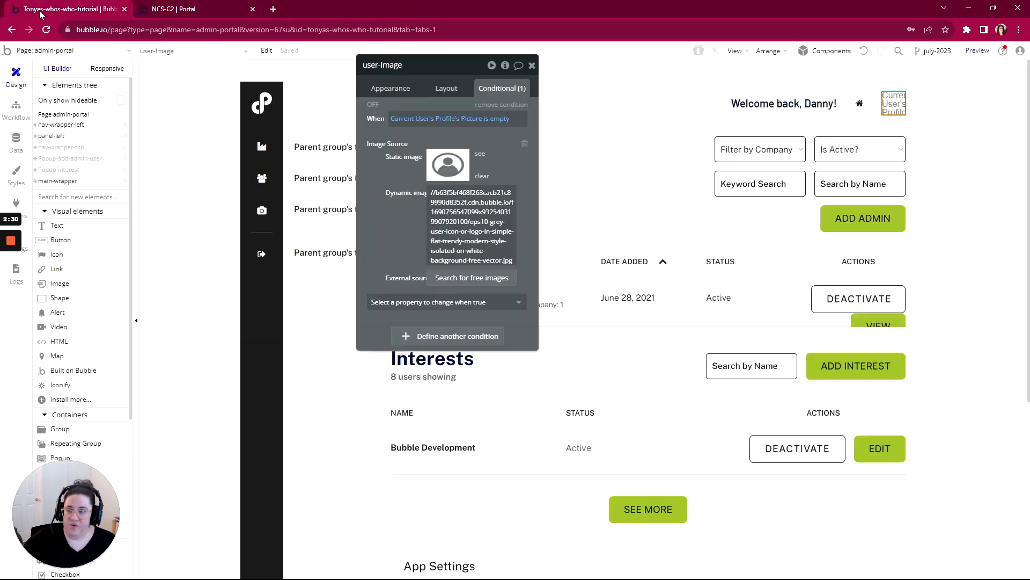
click(15, 110)
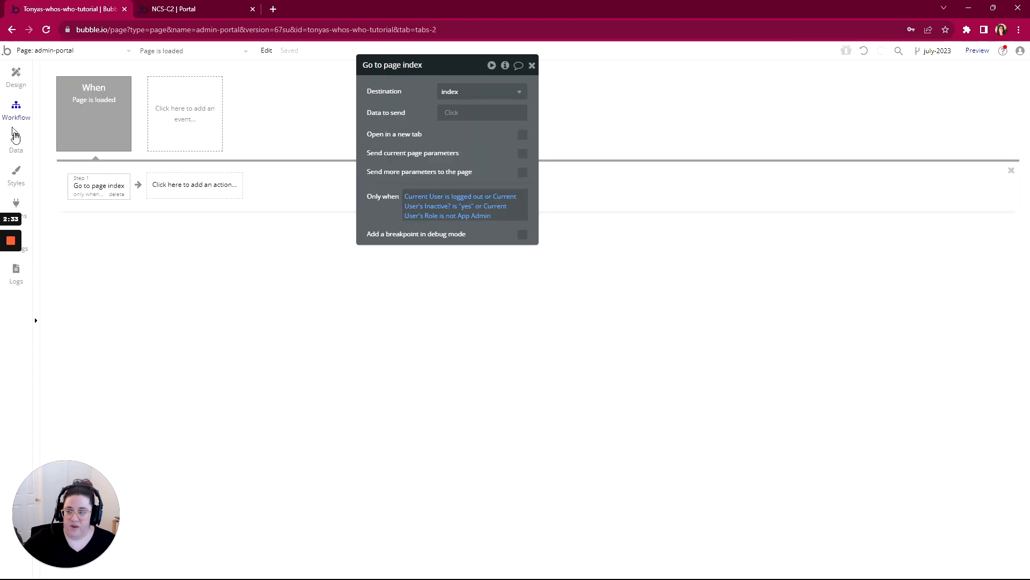
click(97, 122)
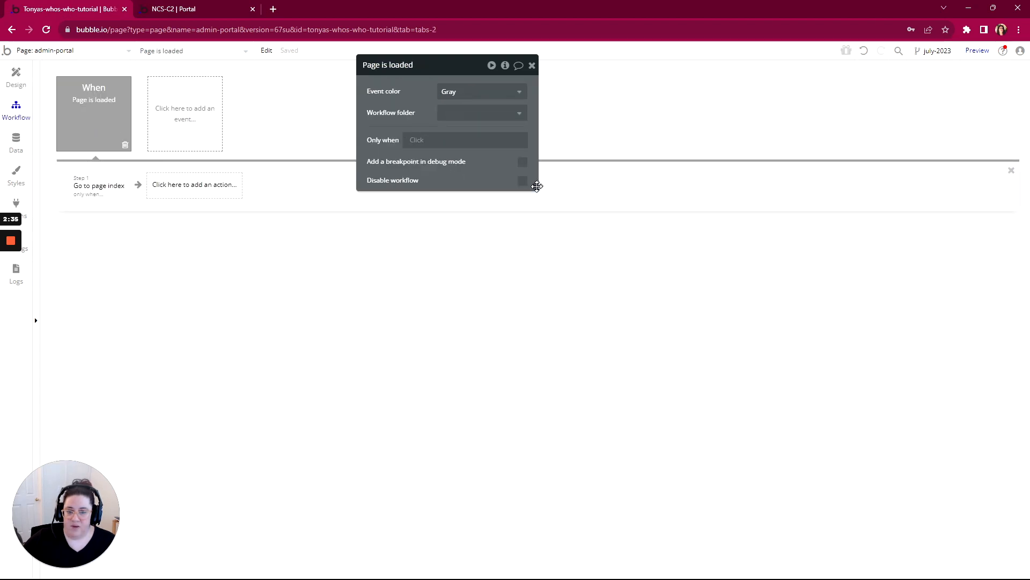
click(522, 180)
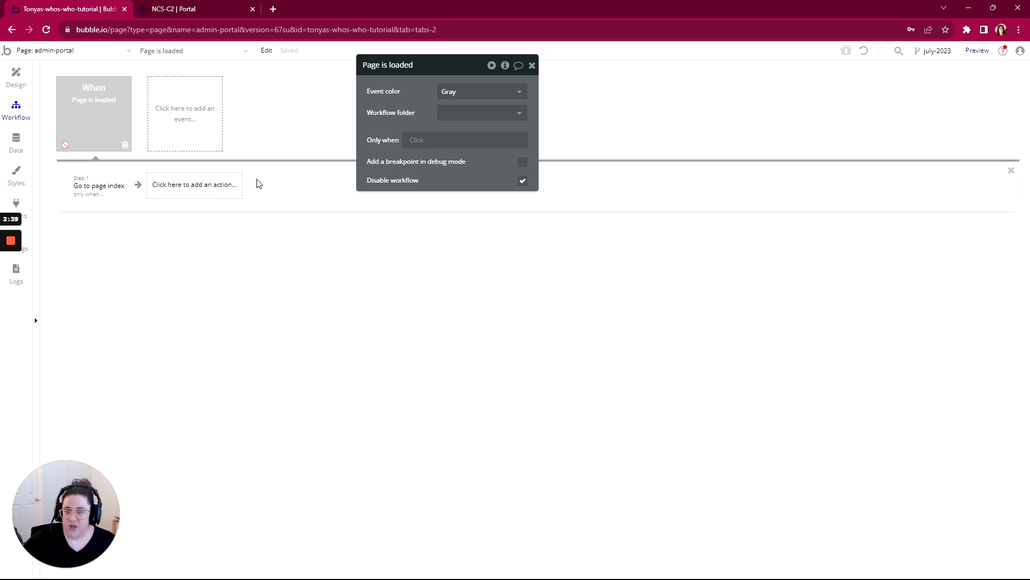
click(977, 51)
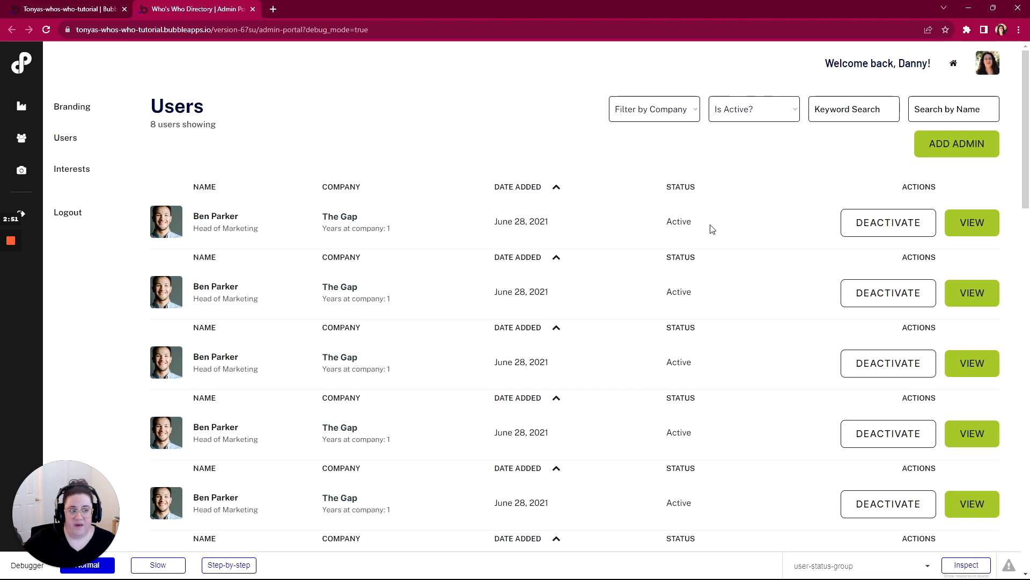
- Create a User entry in the app data with Role App Admin, the admin's email and Inactive? set to no
click(67, 9)
click(14, 141)
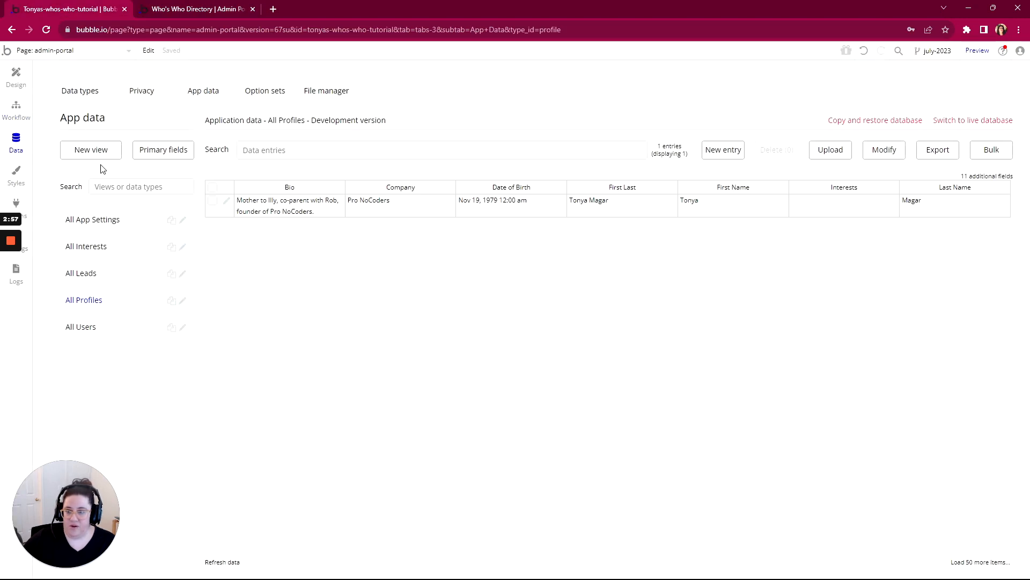
click(79, 328)
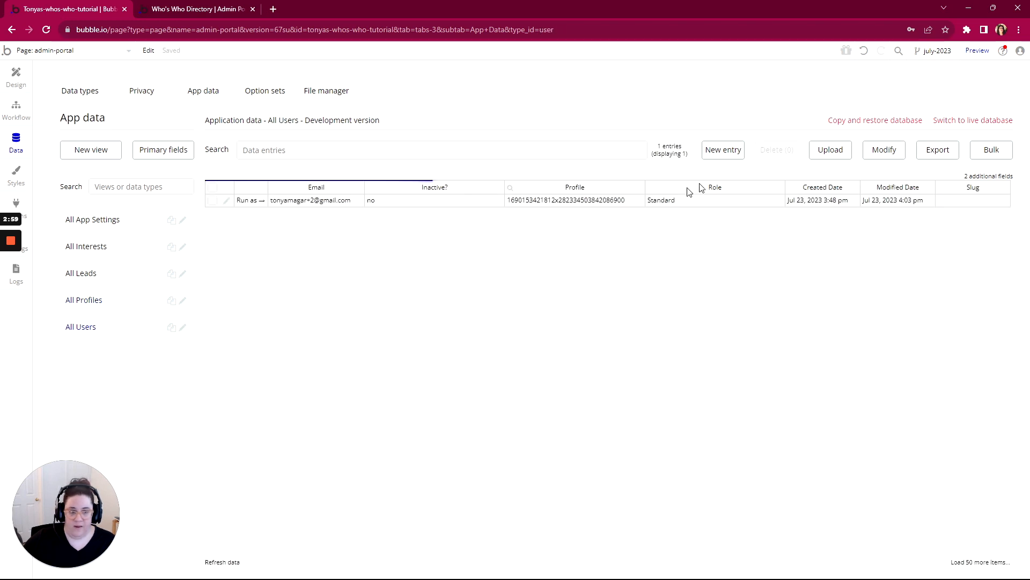
click(722, 153)
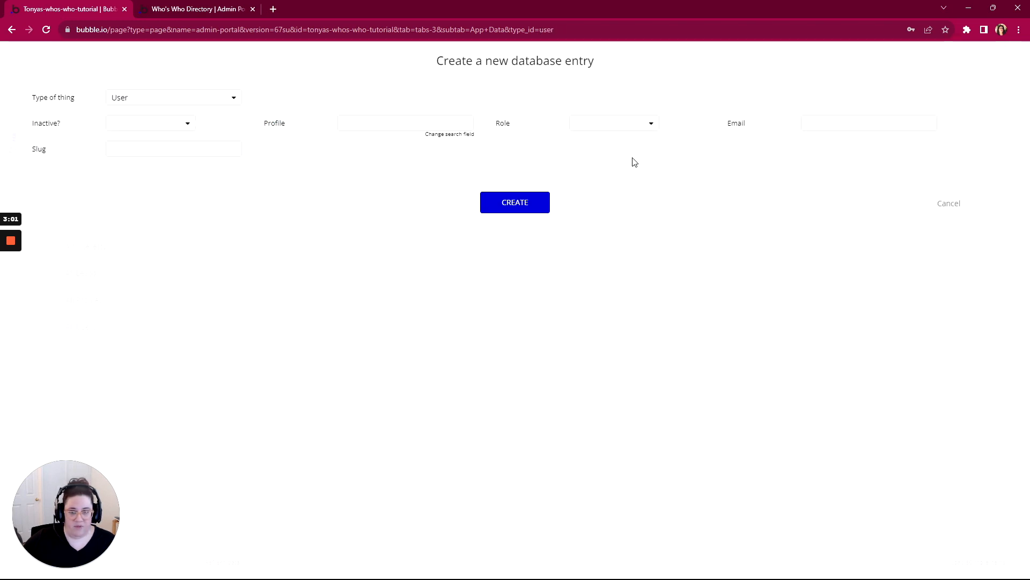
click(573, 124)
click(581, 158)
click(809, 123)
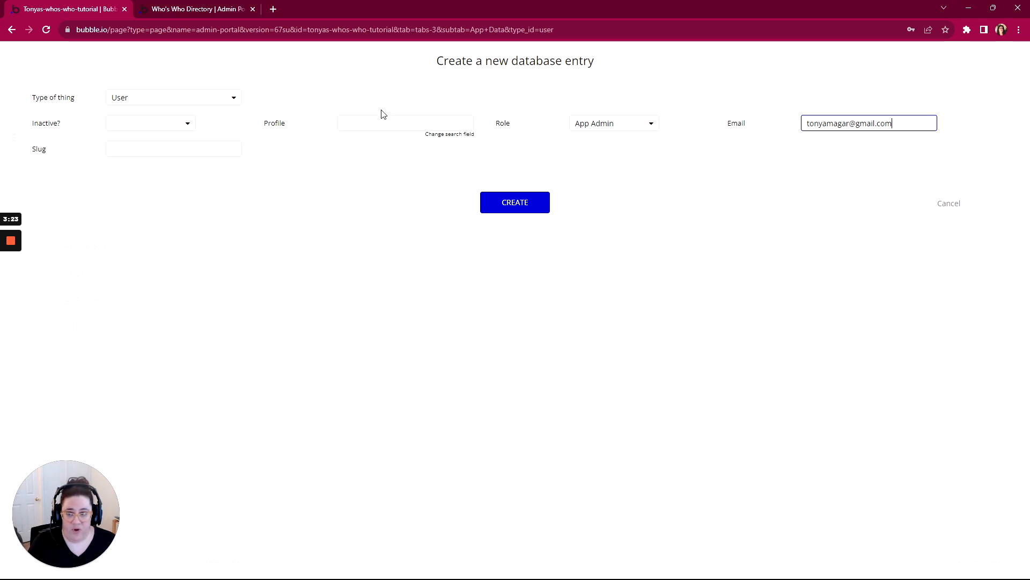
click(152, 128)
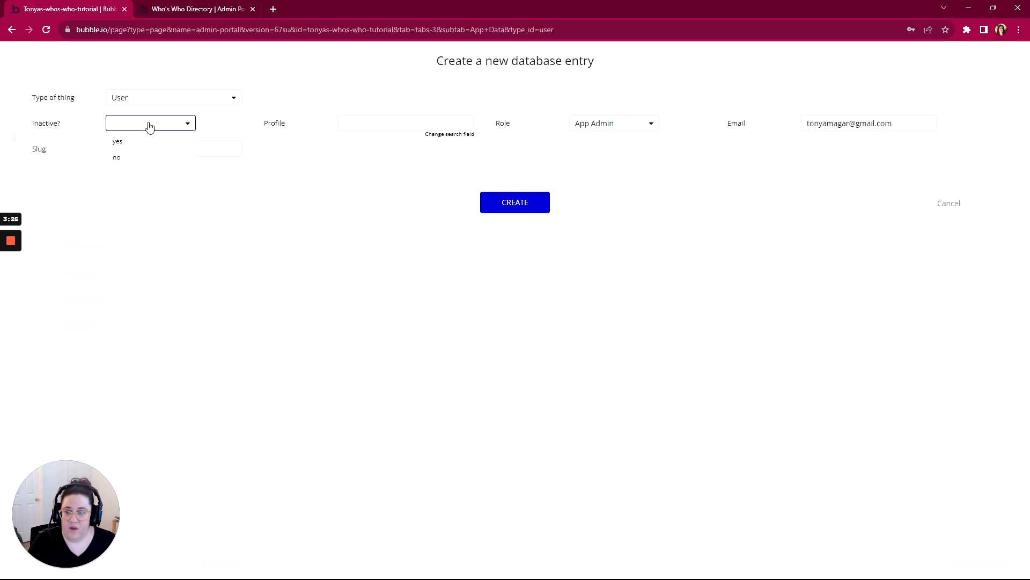
click(118, 160)
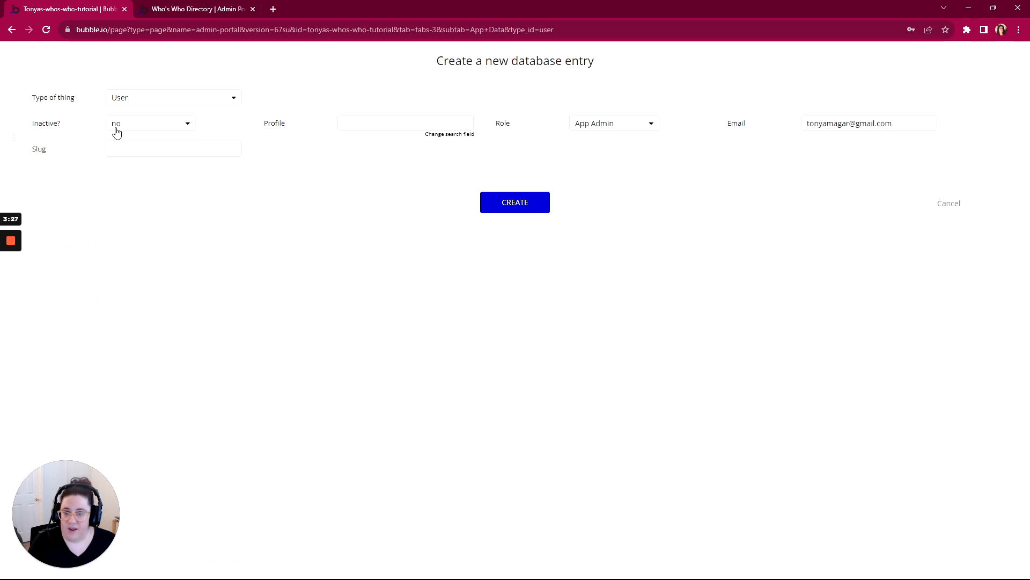
click(520, 208)
click(515, 183)
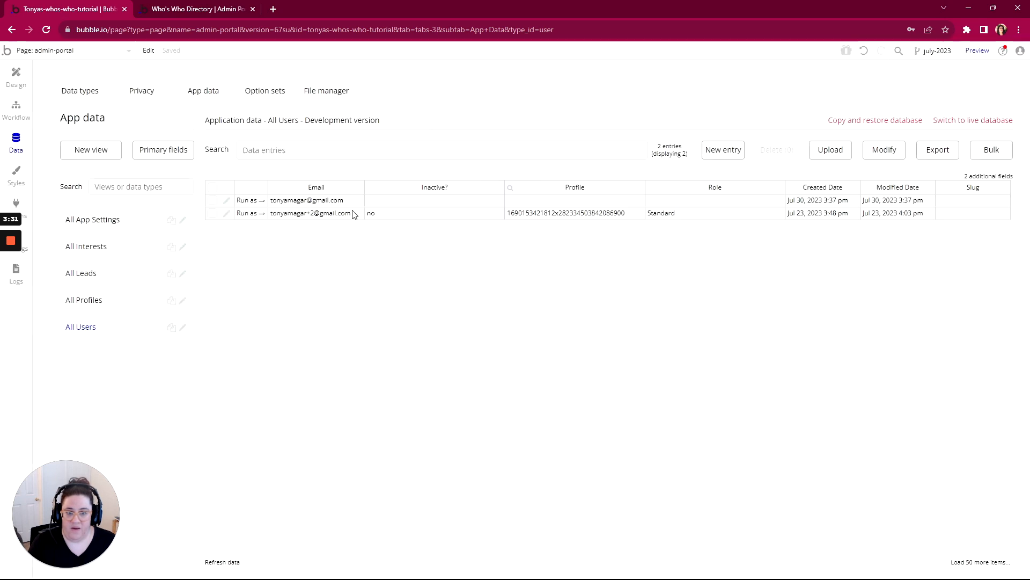
- Re-enable the Page is loaded workflow and run the app as the newly created user
click(15, 118)
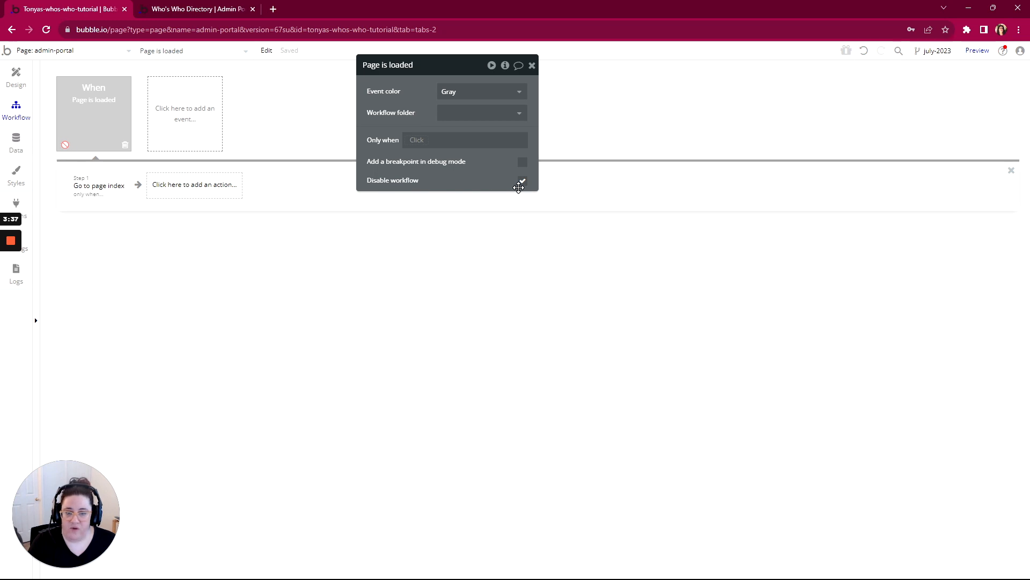
click(522, 181)
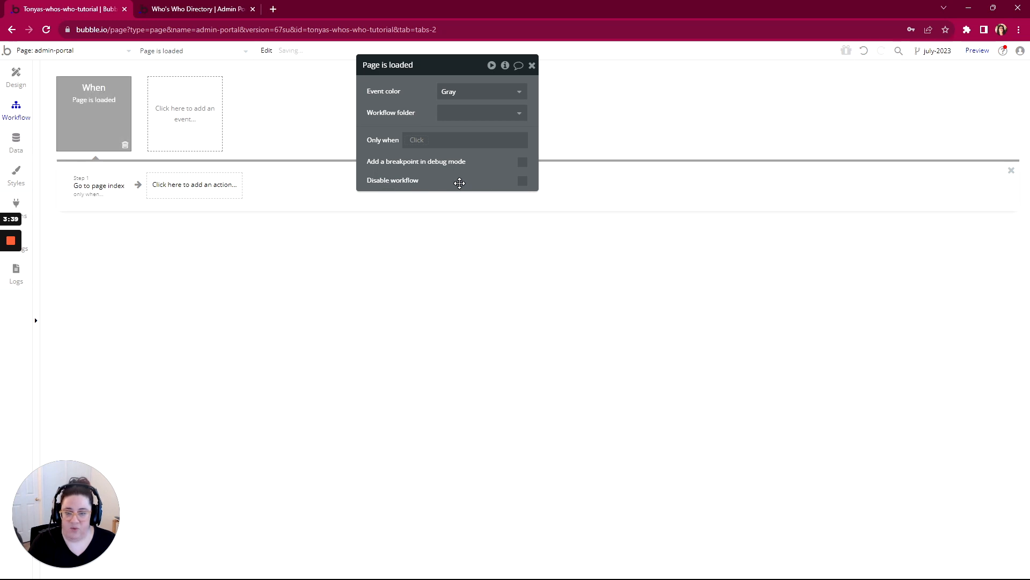
click(16, 141)
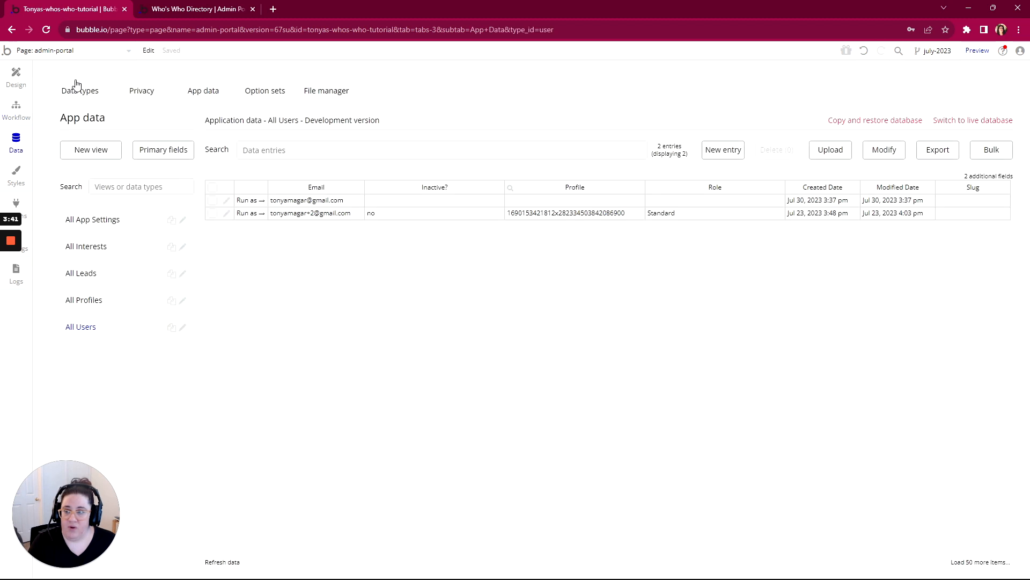
click(244, 201)
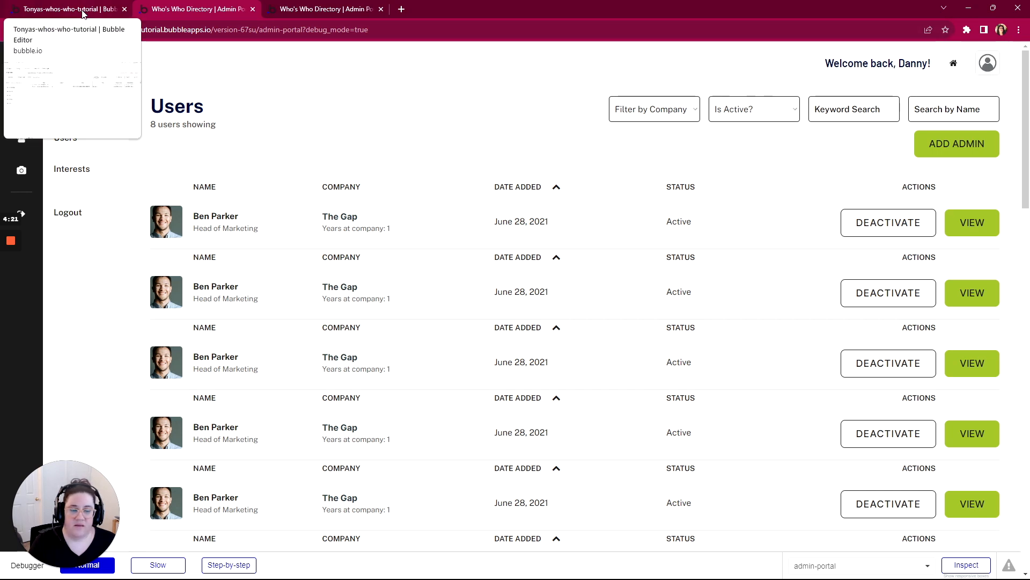
- Return to the Bubble editor's design view and create a click workflow for the home icon in the admin-portal header
click(65, 9)
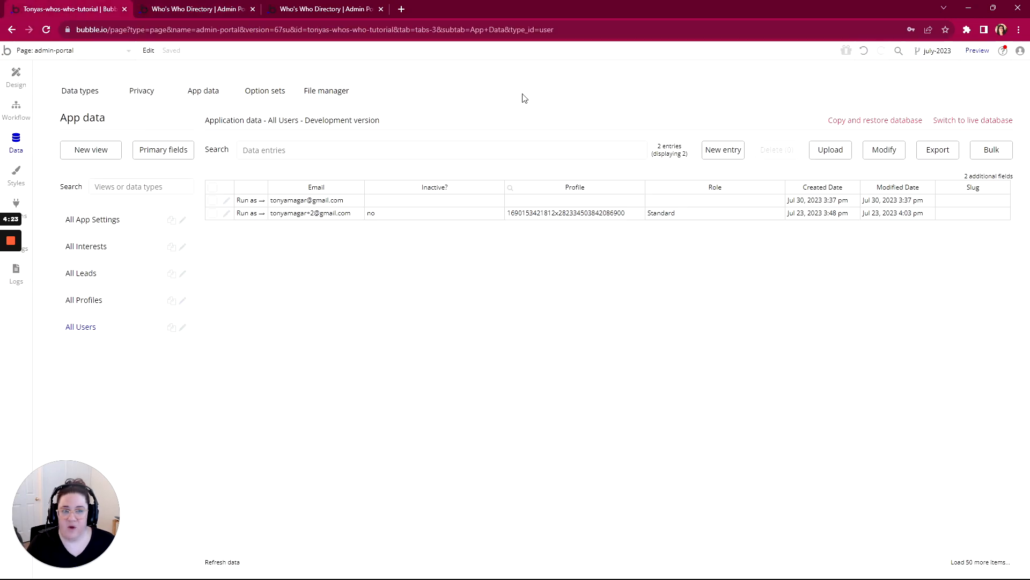
click(16, 75)
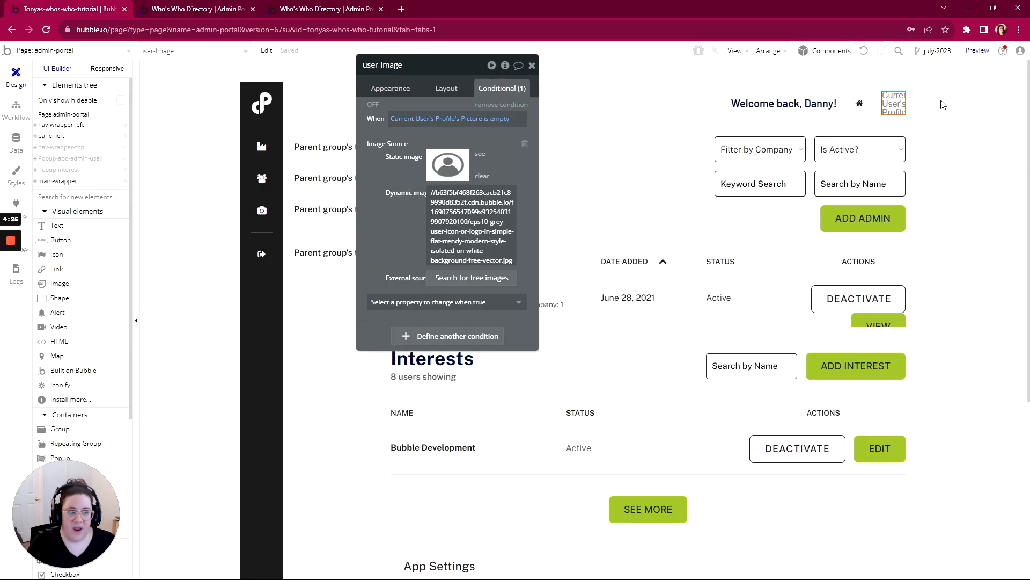
click(858, 105)
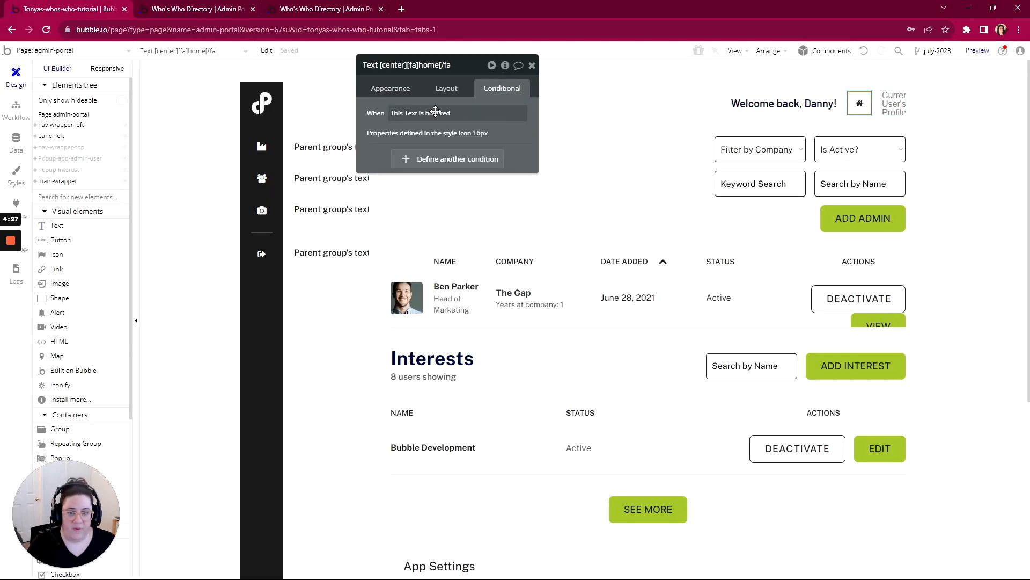
click(383, 89)
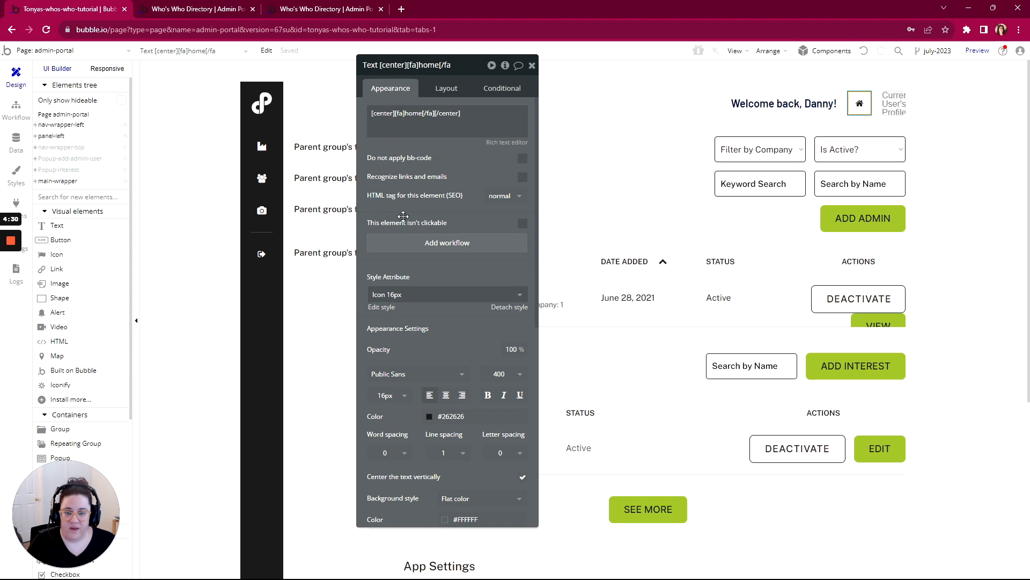
click(458, 244)
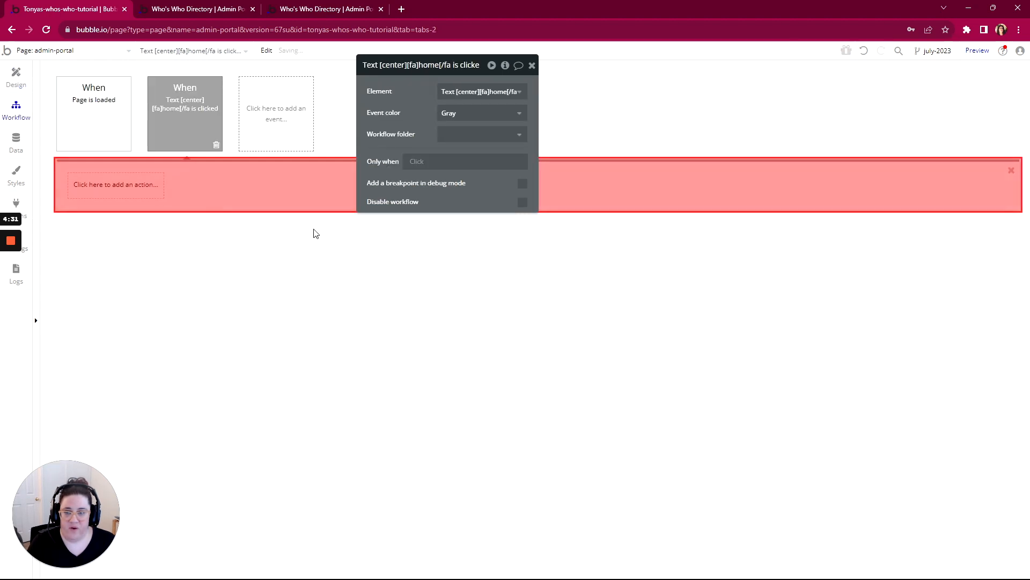
- Add a Go to page action to the home icon's click workflow with home as the destination
click(126, 185)
mouse_move(108, 244)
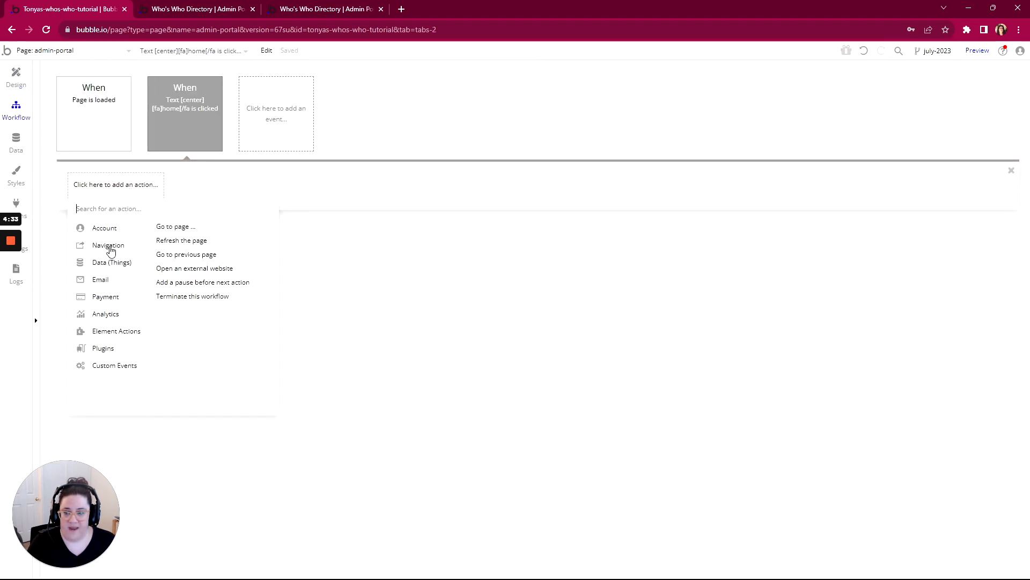
click(167, 226)
click(490, 94)
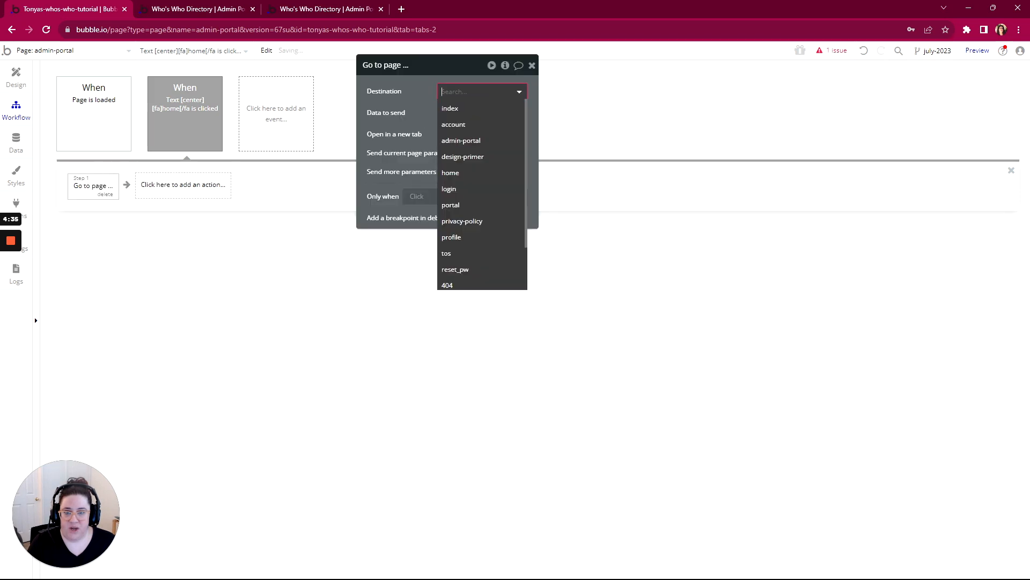
click(465, 174)
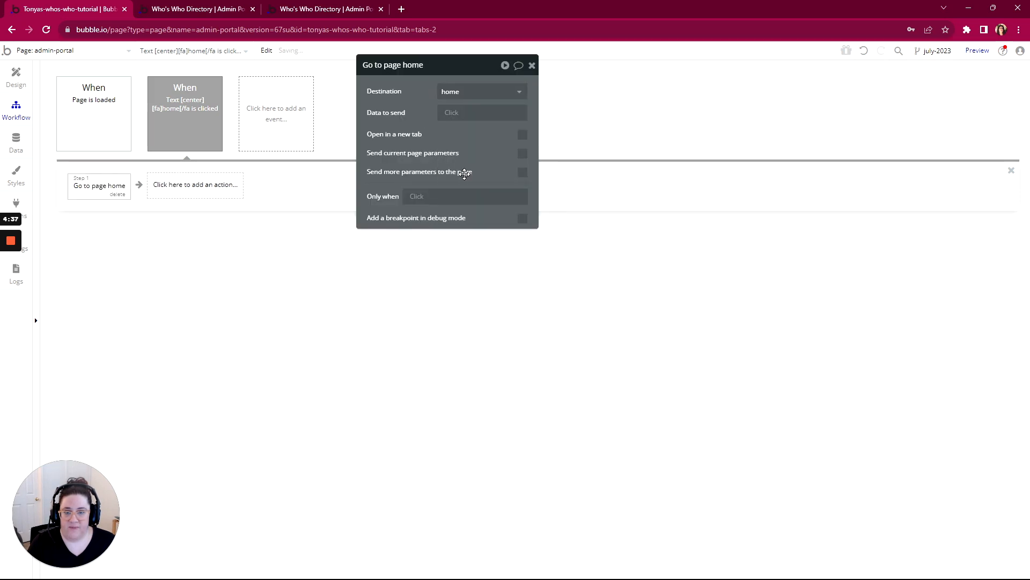
- Close the duplicate preview tab and test the header's home icon and welcome text in the reloaded admin-portal preview
click(170, 13)
key(F5)
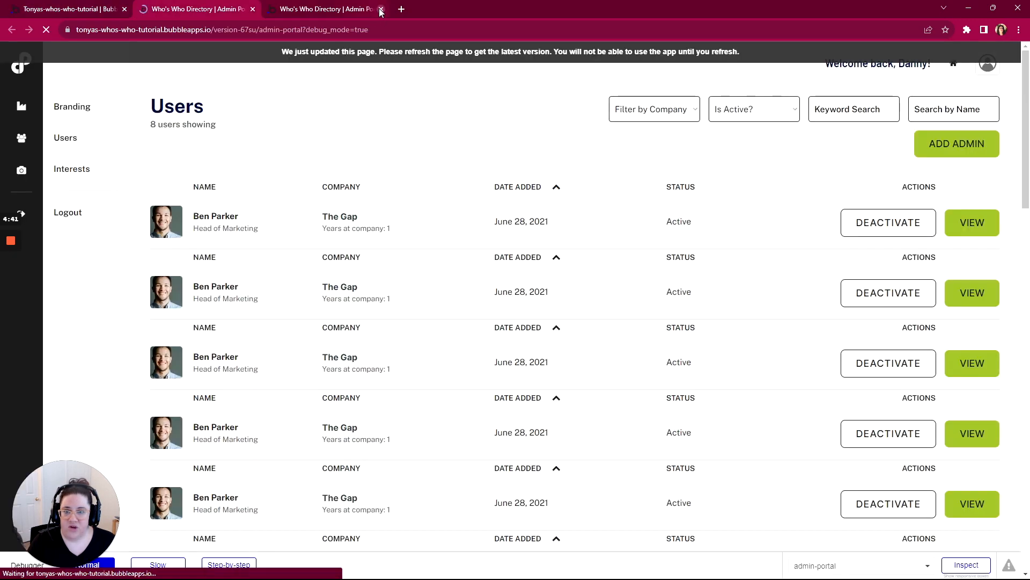
click(381, 10)
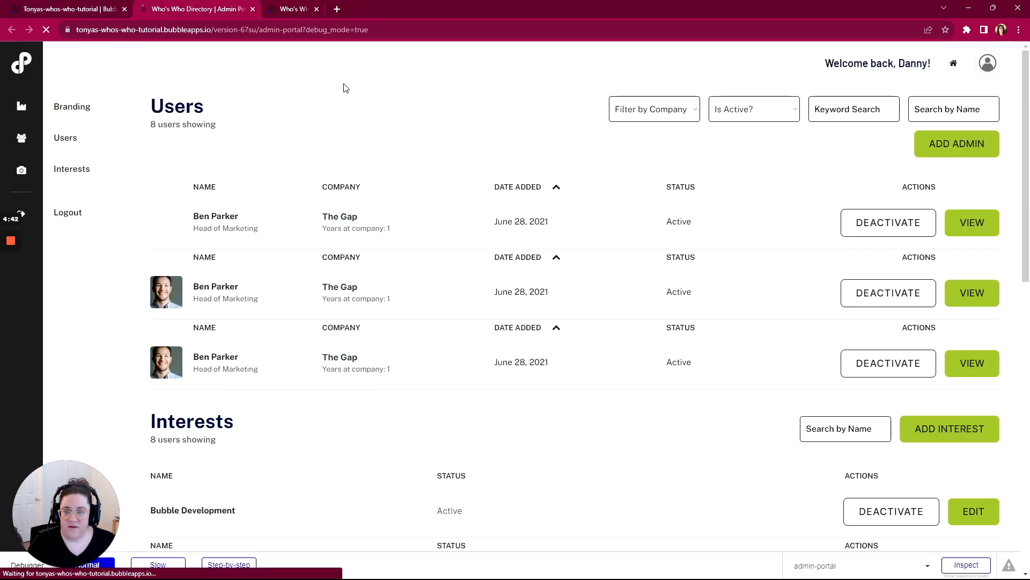
click(955, 64)
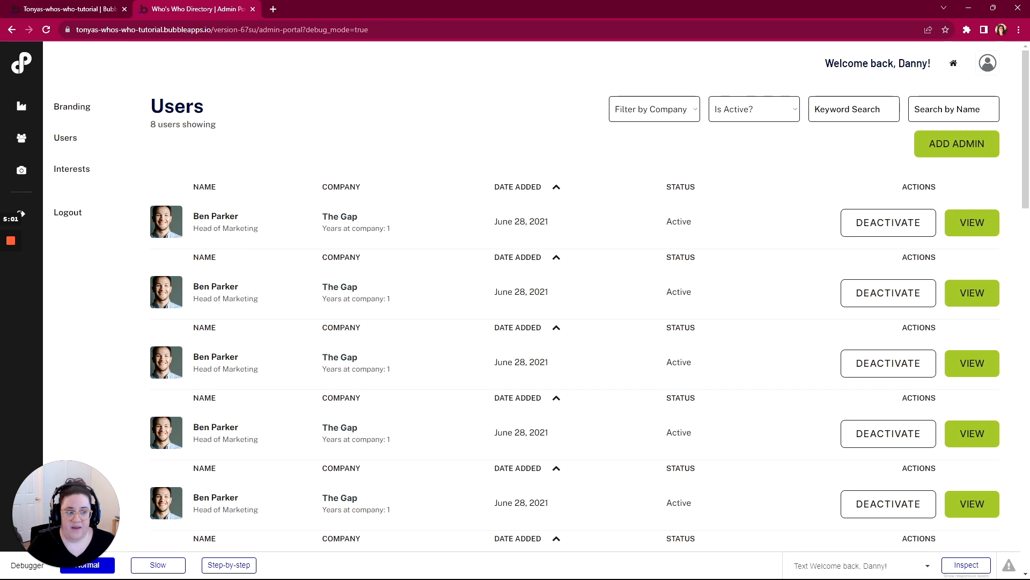
drag(927, 63, 899, 64)
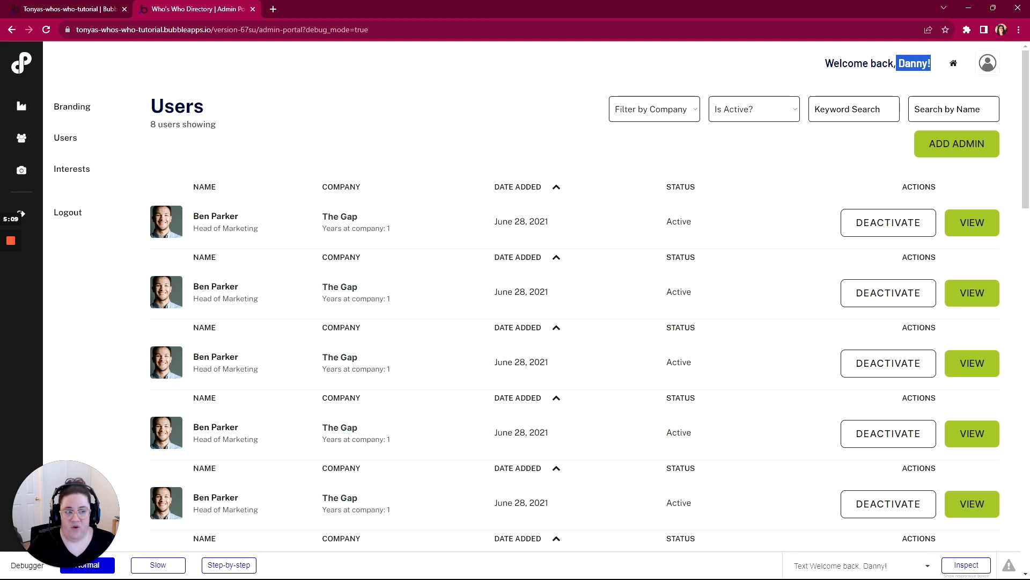
- Replace the placeholder name in the header's welcome text with the dynamic value Current User's Profile's First Name
click(80, 13)
click(22, 82)
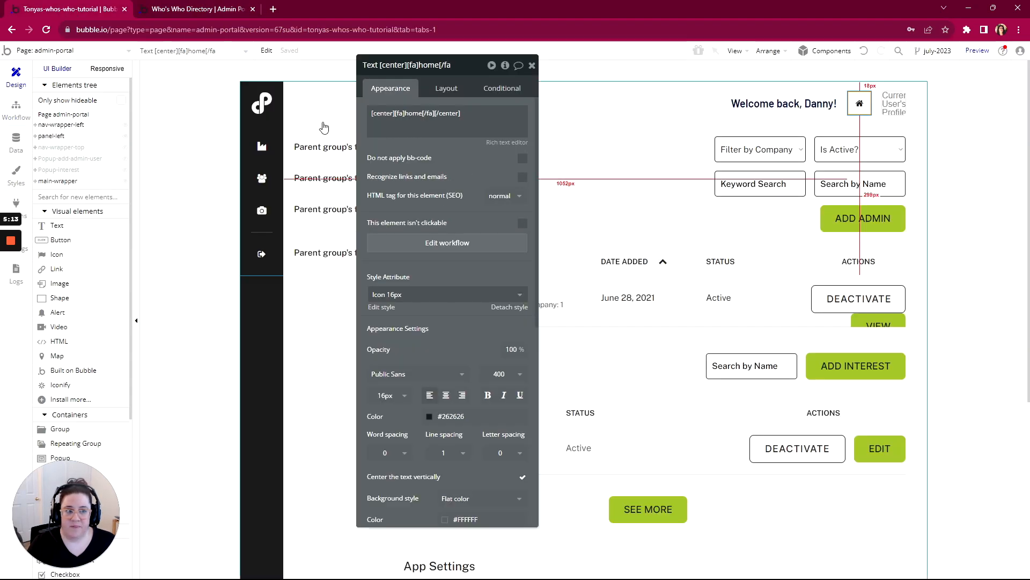
click(784, 105)
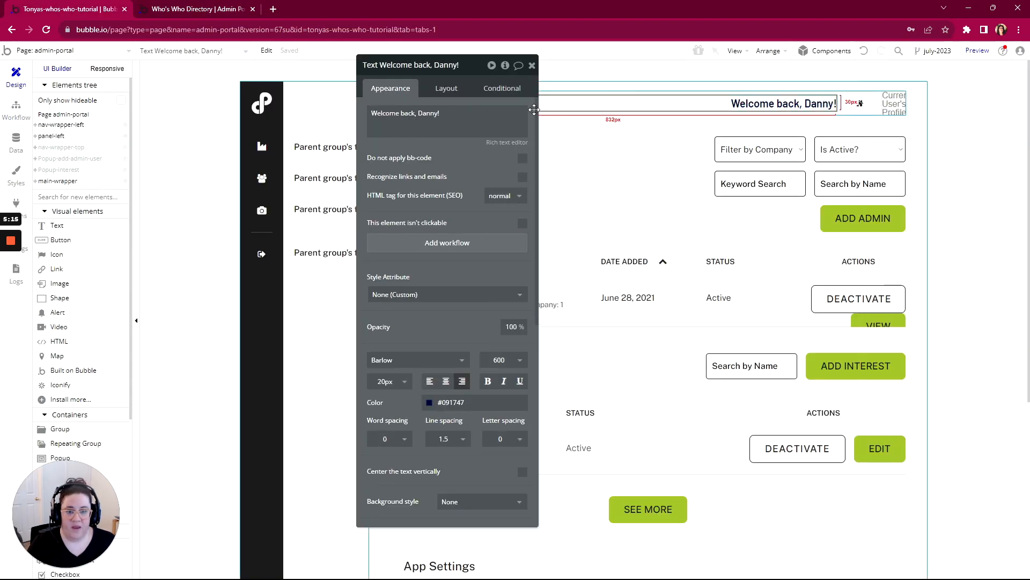
triple_click(417, 113)
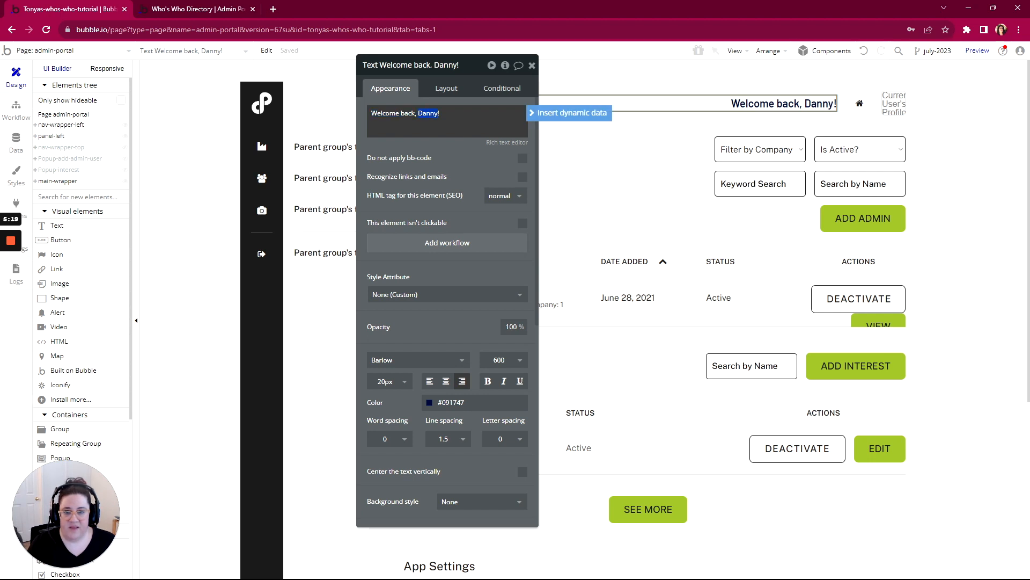
click(586, 116)
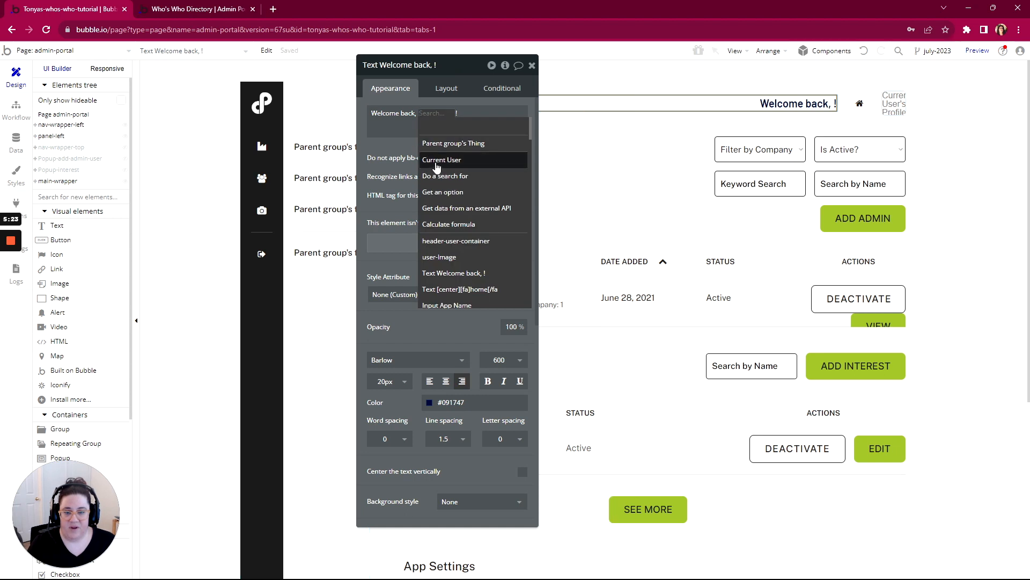
click(435, 161)
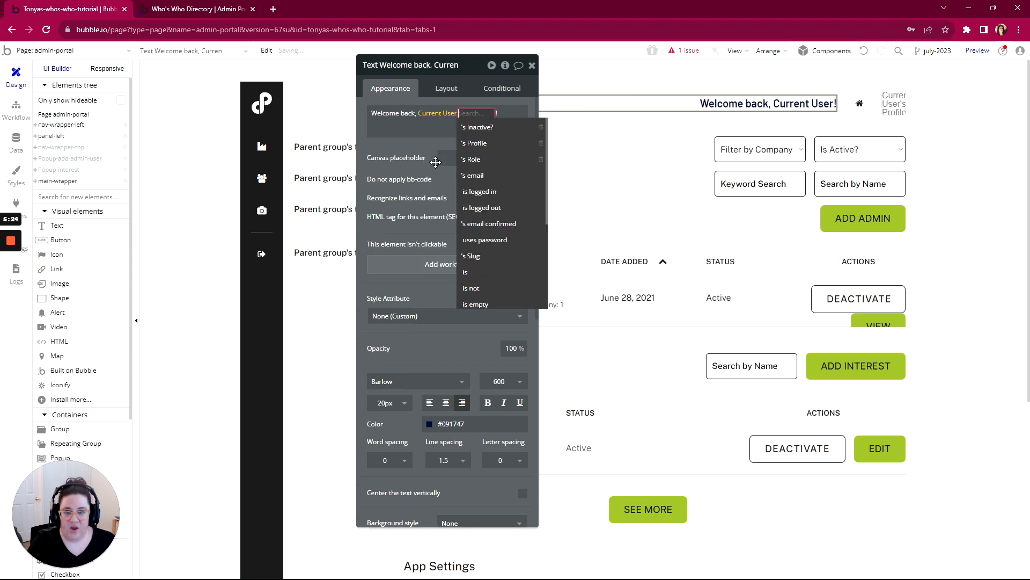
click(483, 150)
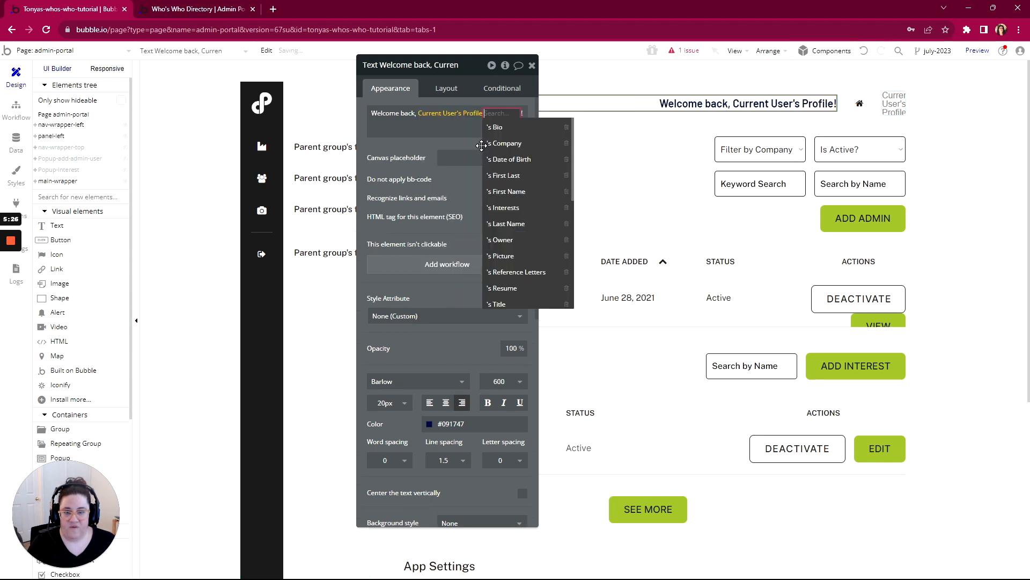
click(513, 191)
click(464, 178)
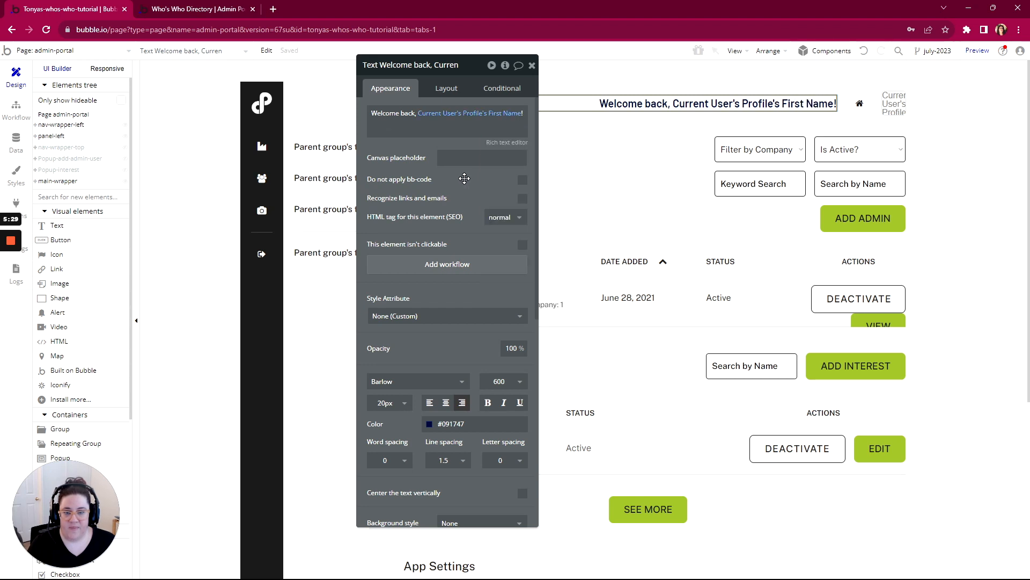
- Check the dynamic welcome text in the admin-portal preview against its expression in the Bubble editor
click(217, 10)
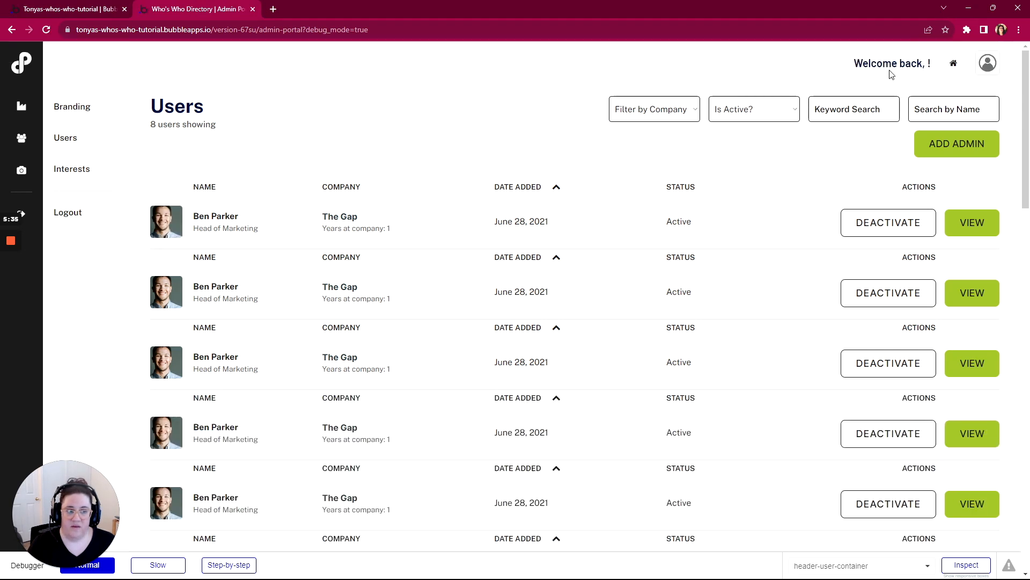
drag(923, 64, 934, 66)
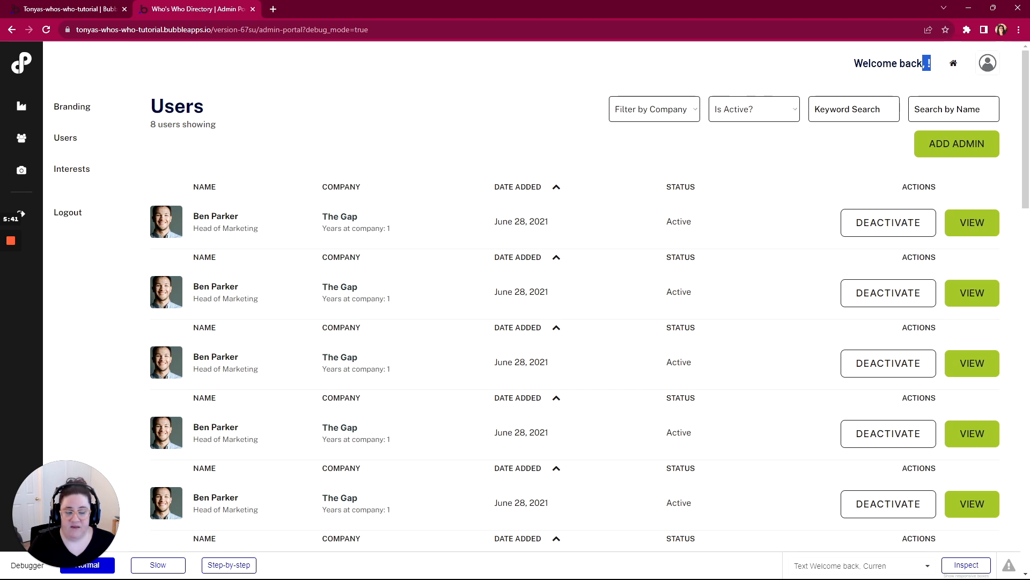
click(89, 11)
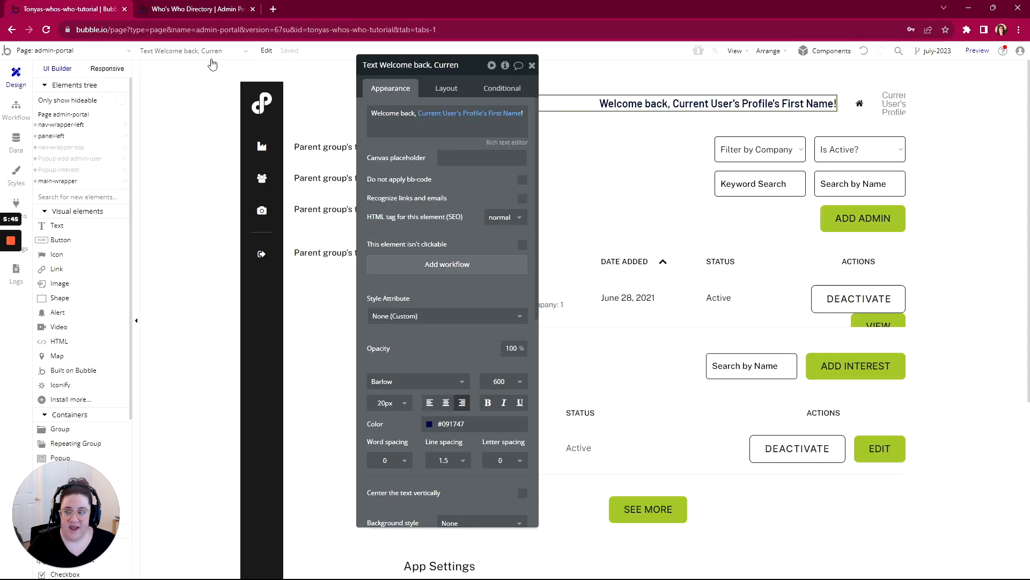
click(173, 13)
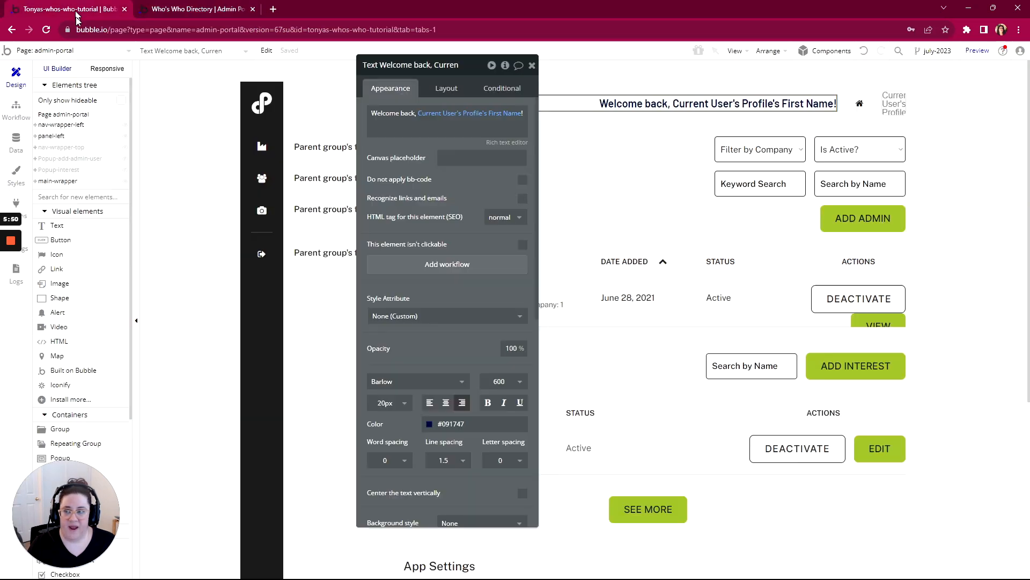
- Extend the welcome text's First Name expression in the Bubble editor with is not empty and :formatted as text
click(78, 11)
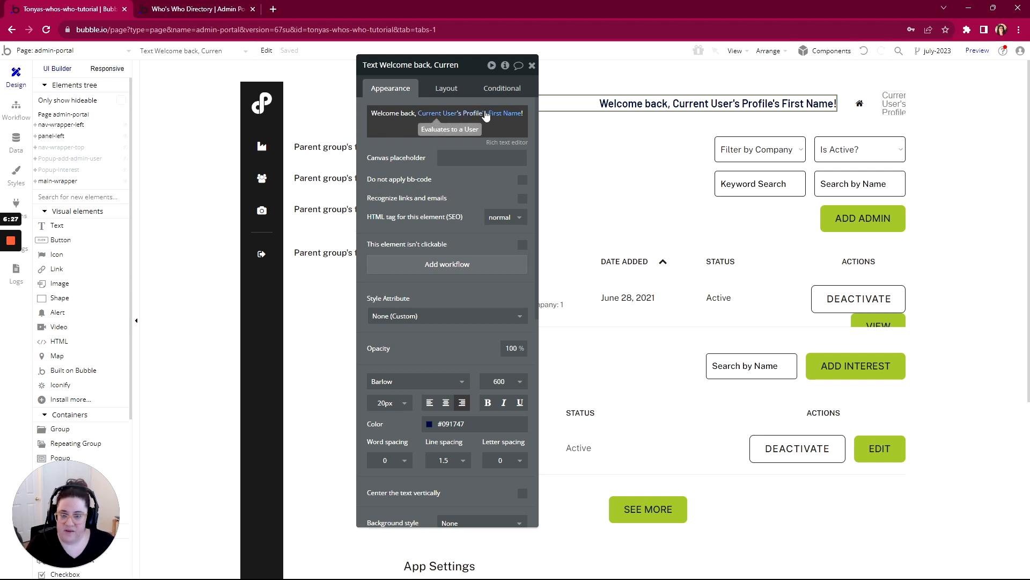
click(514, 115)
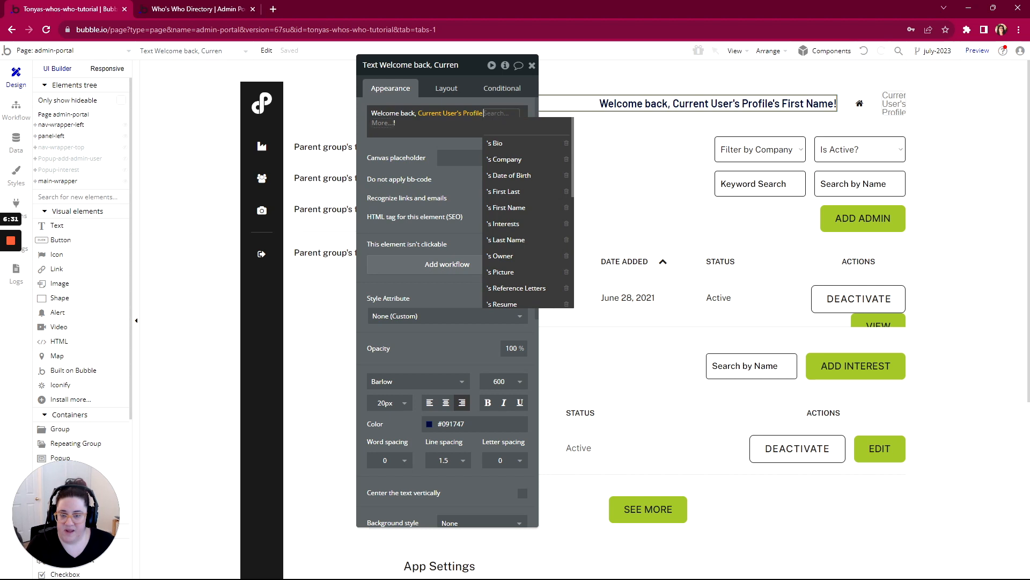
click(385, 123)
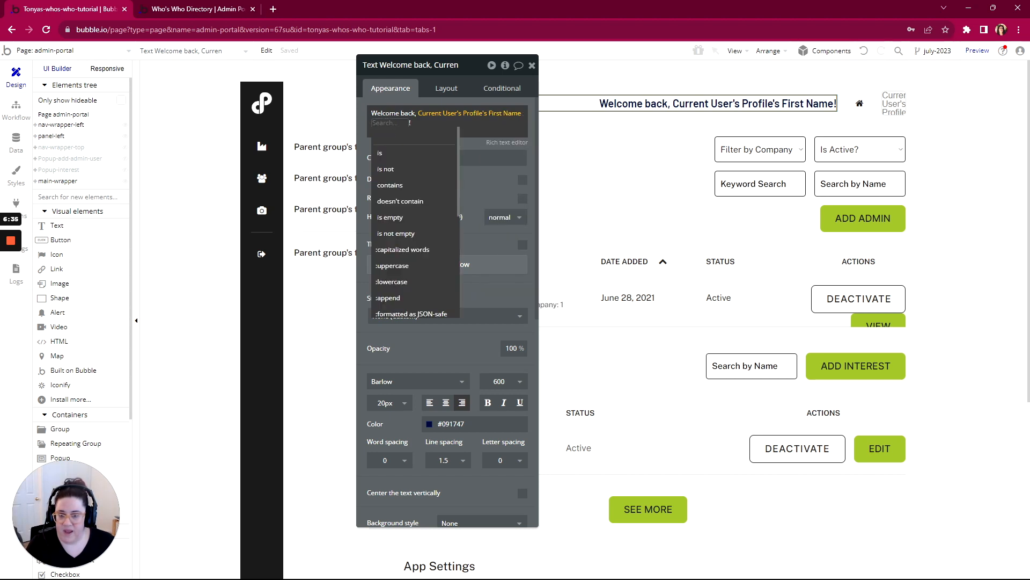
click(387, 234)
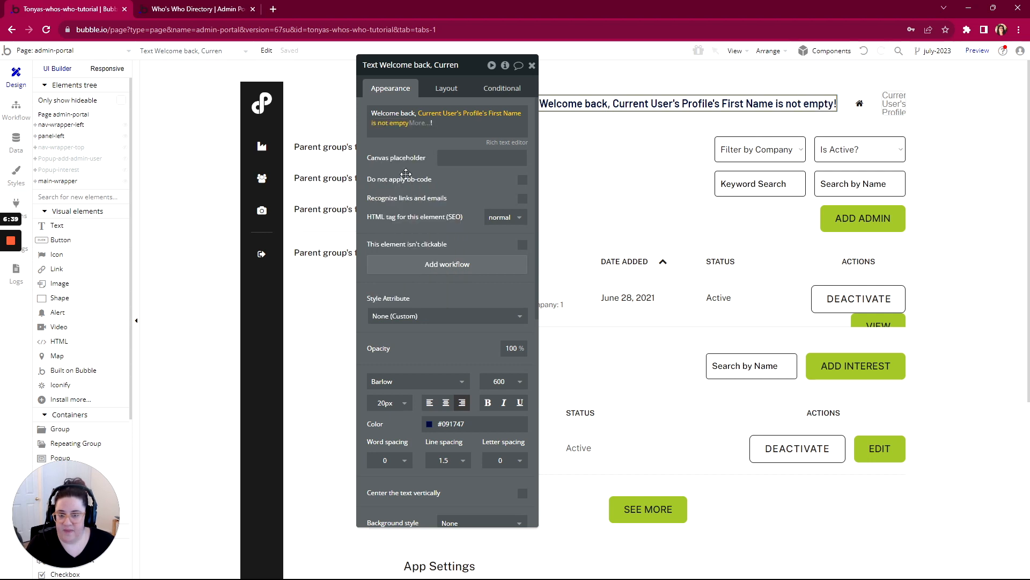
click(419, 126)
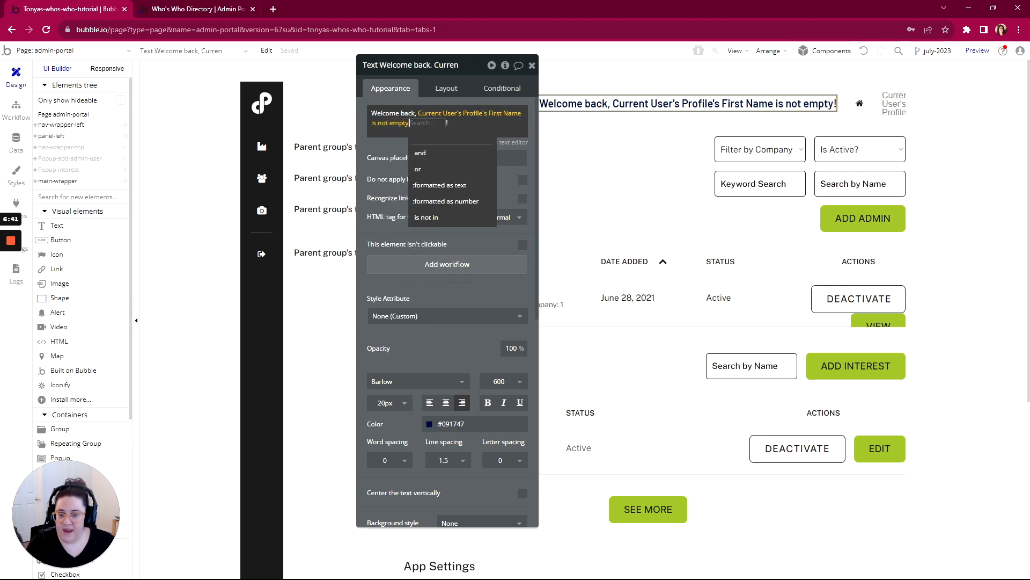
click(433, 188)
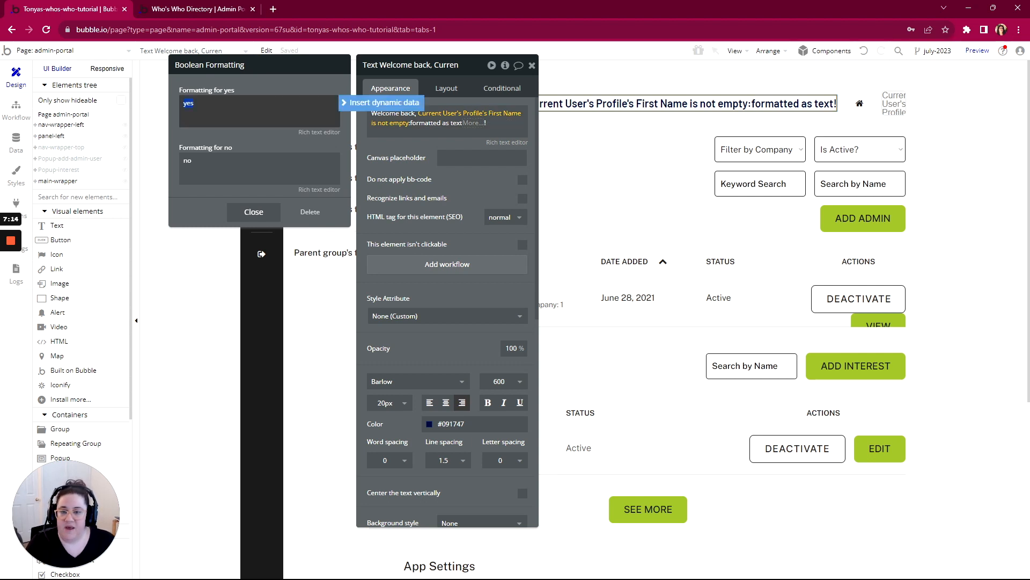
- Set the welcome expression's formatting for yes to Current User's Profile's First Name
click(381, 102)
click(210, 149)
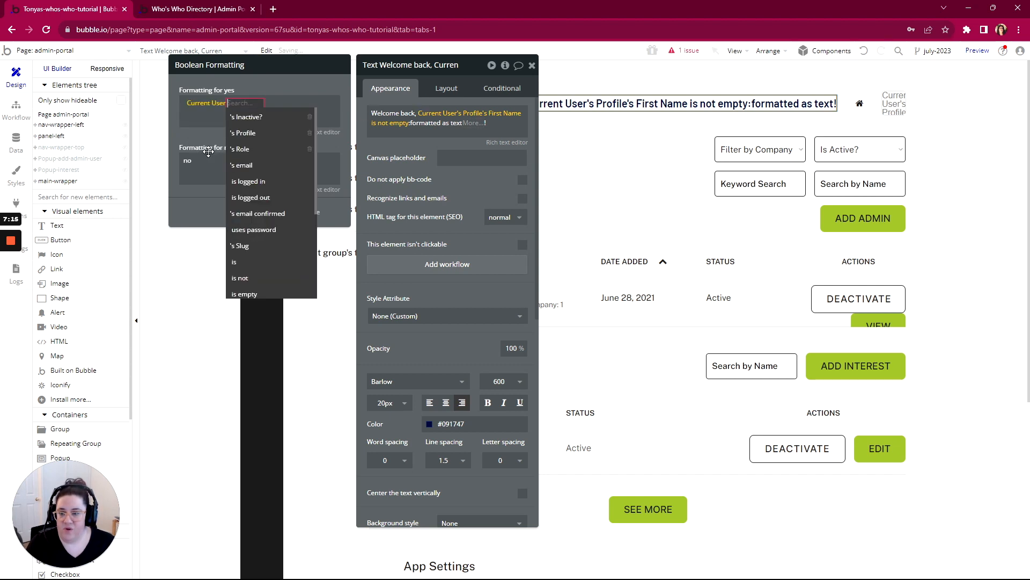
click(249, 133)
click(269, 166)
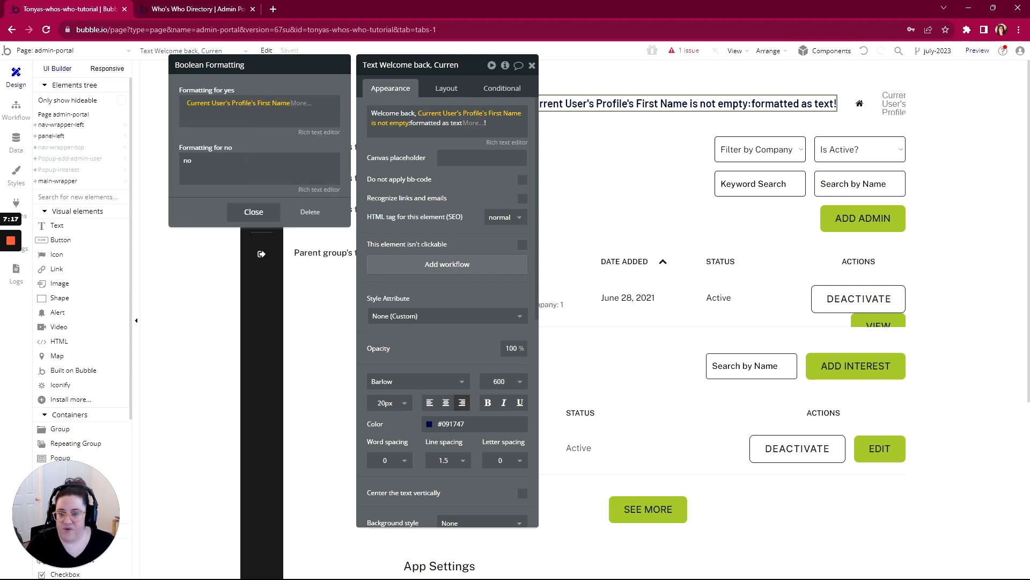
click(258, 145)
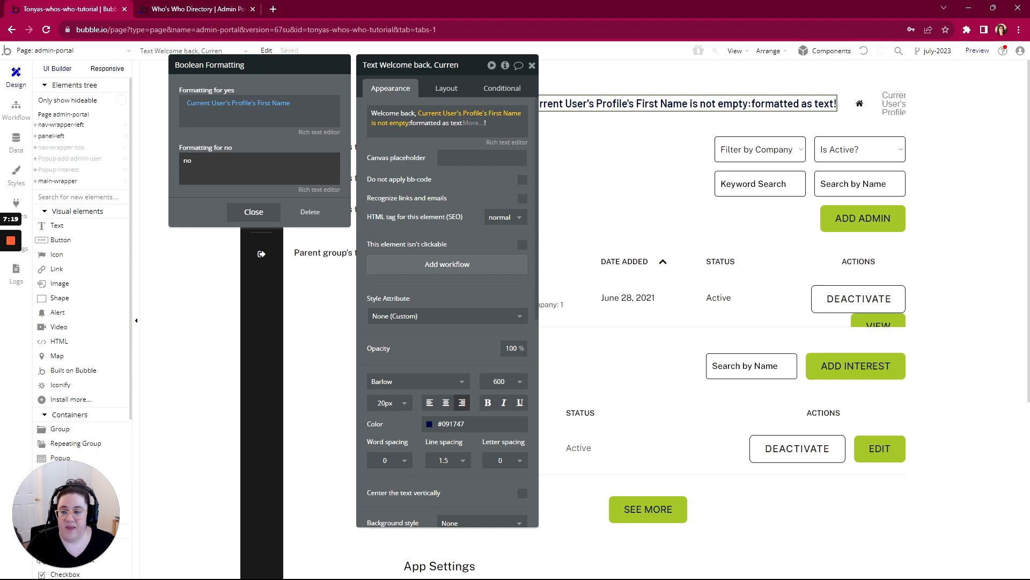
- Set the formatting for no to Friend and check the welcome text in the admin-portal preview
double_click(187, 160)
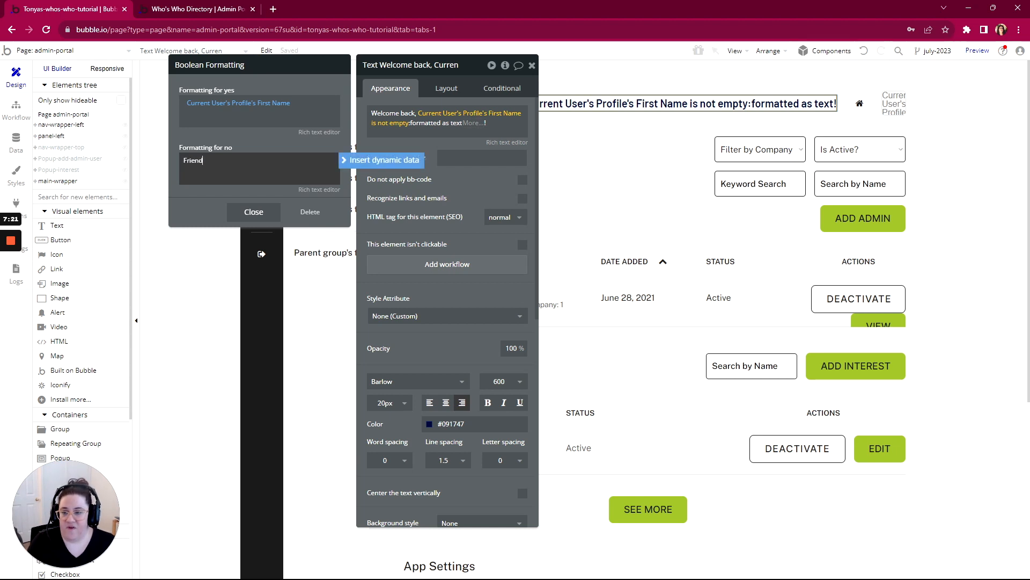
click(252, 137)
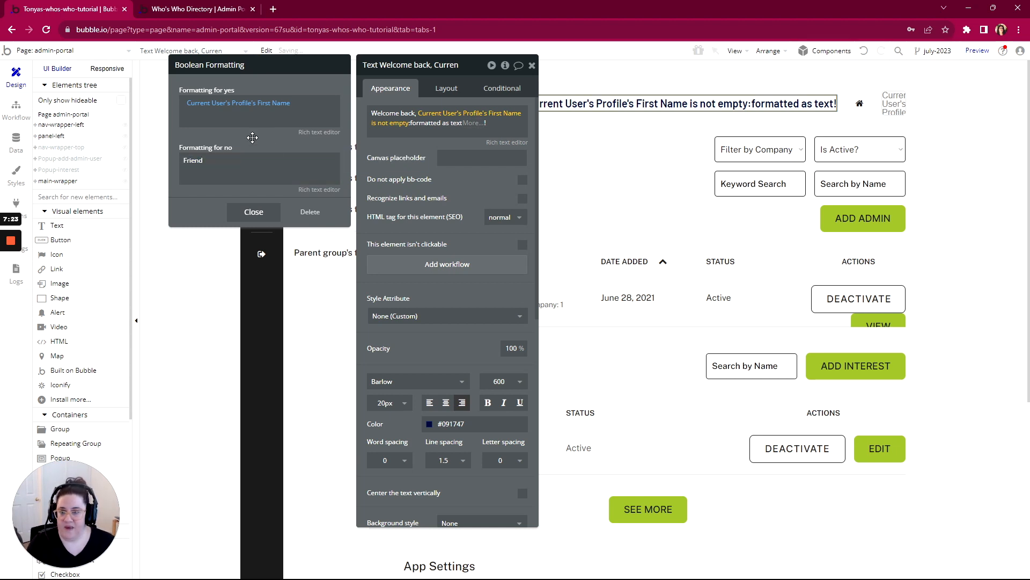
click(218, 17)
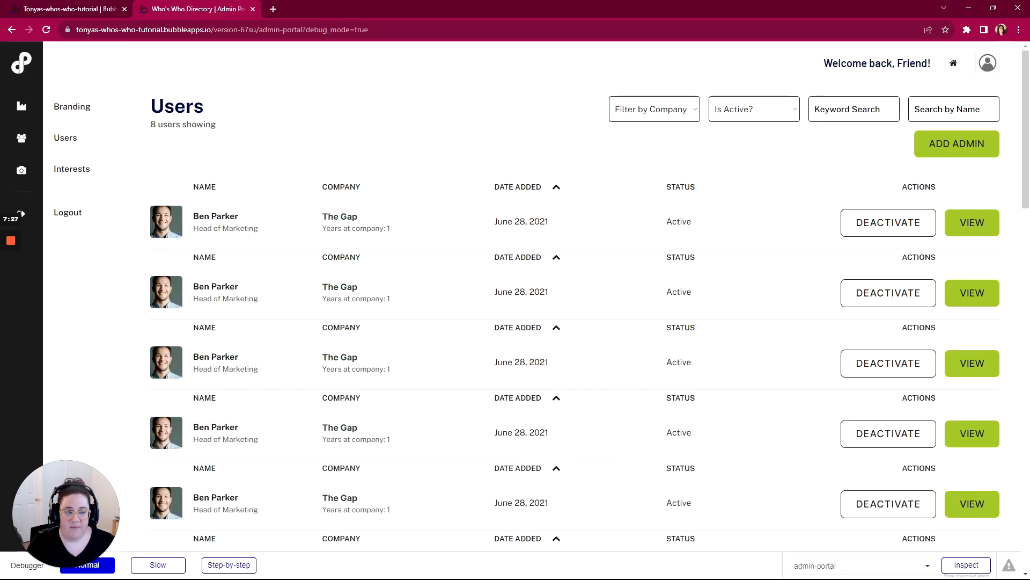
- Switch to the WorkFlowy plan, expand the Header's View and Activity notes, and mark the Header section complete
drag(903, 64, 927, 63)
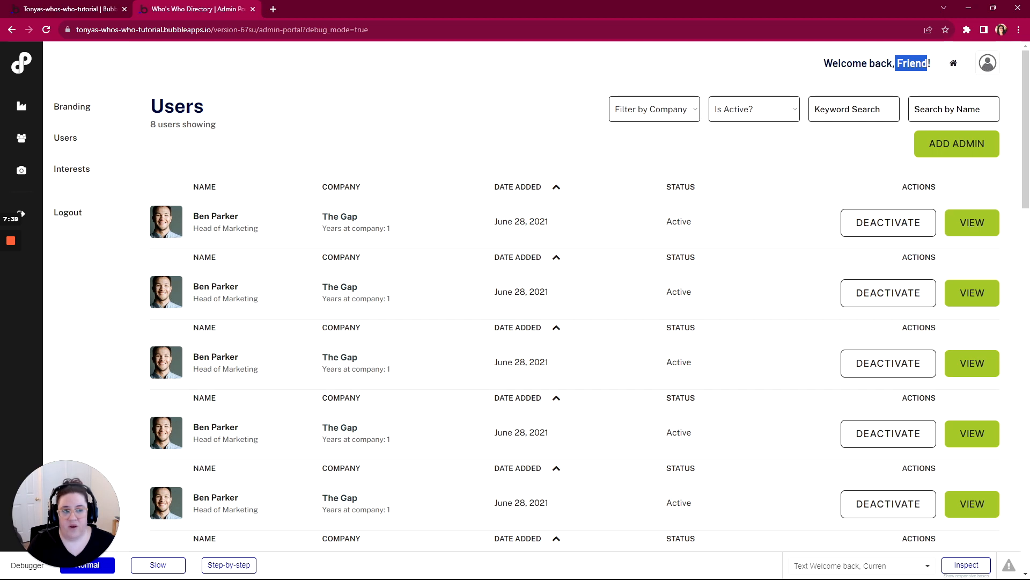
click(745, 78)
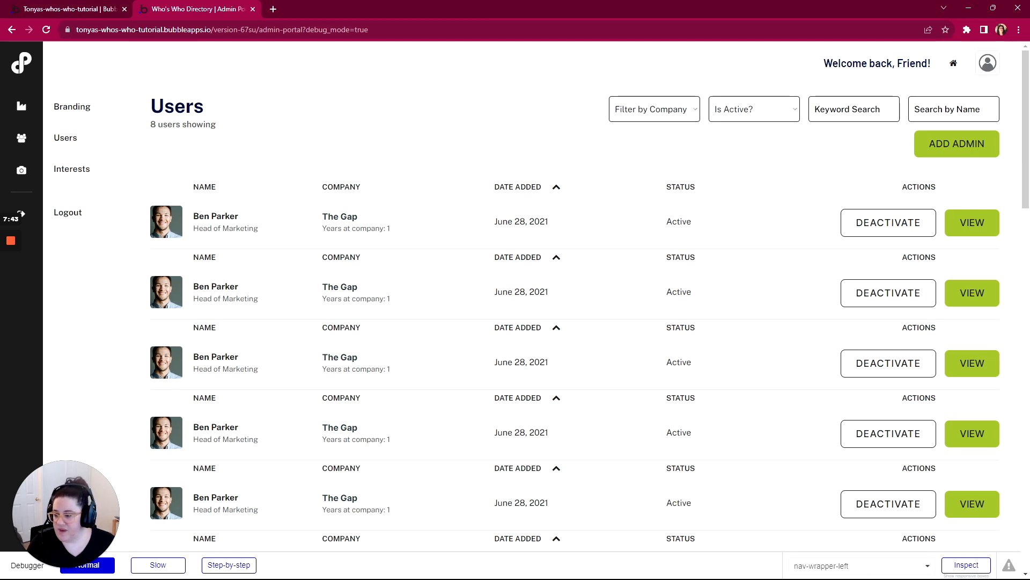
key(alt+Tab)
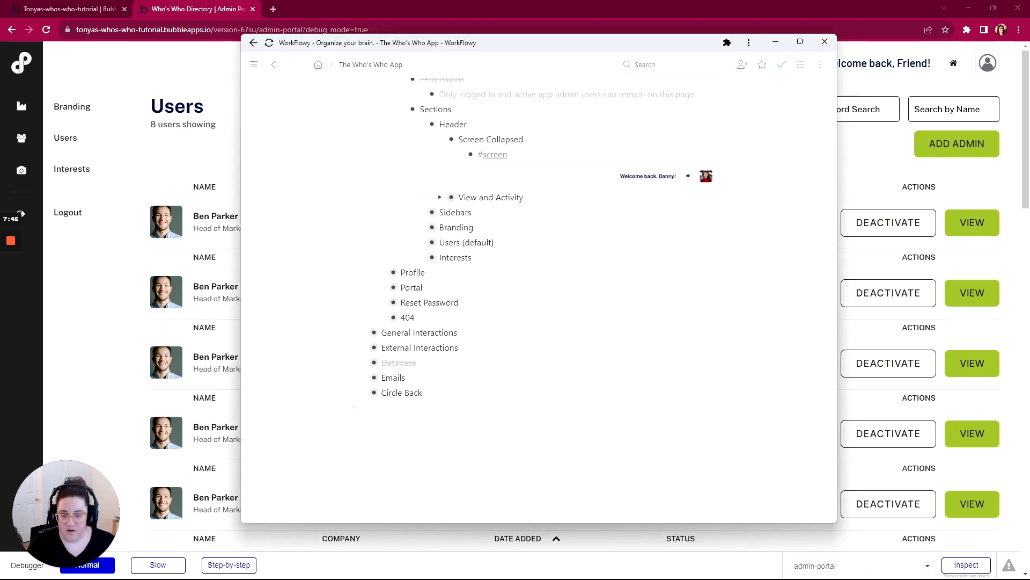
scroll(476, 182, up, 1)
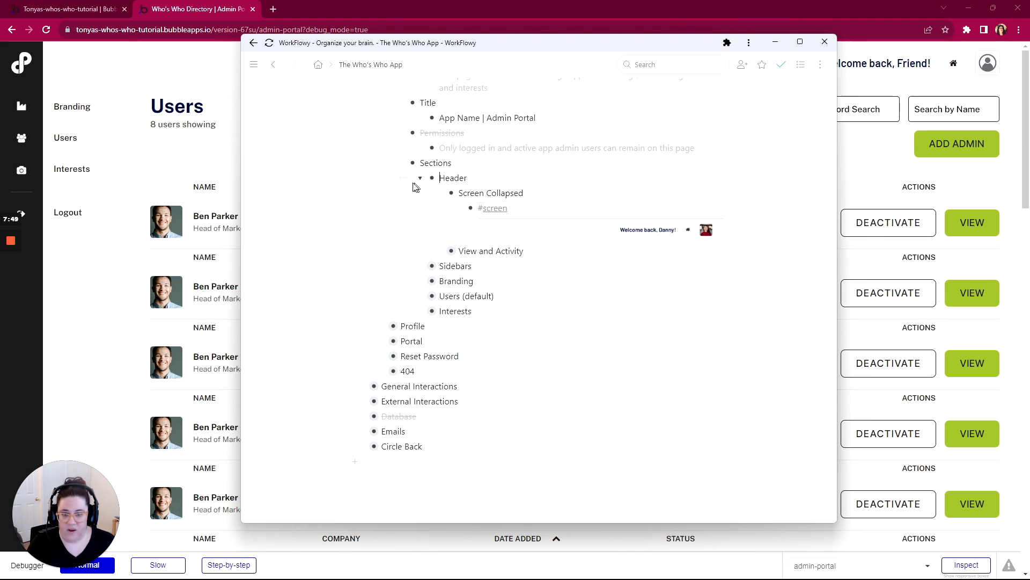
click(440, 251)
scroll(439, 256, down, 1)
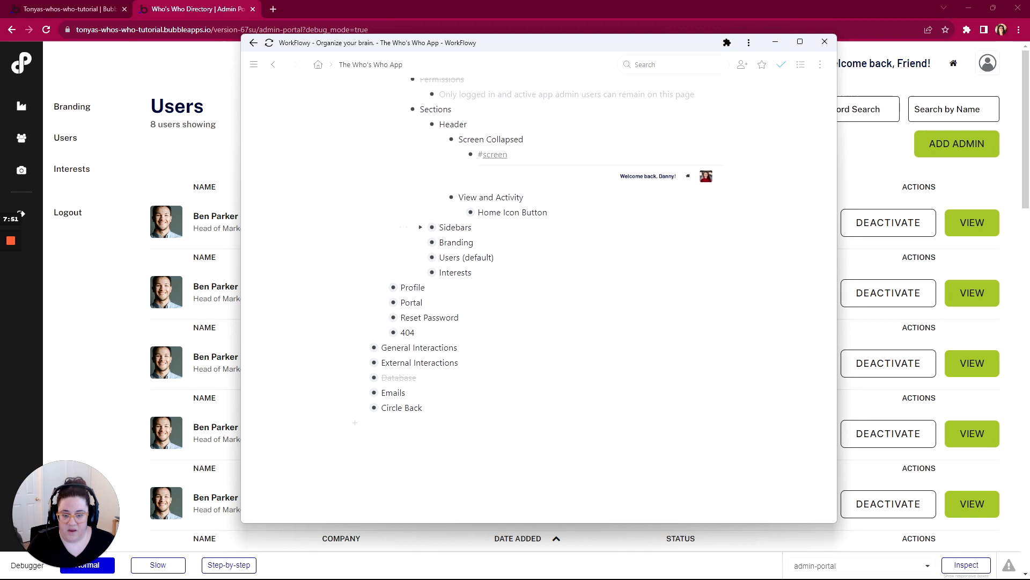
click(462, 212)
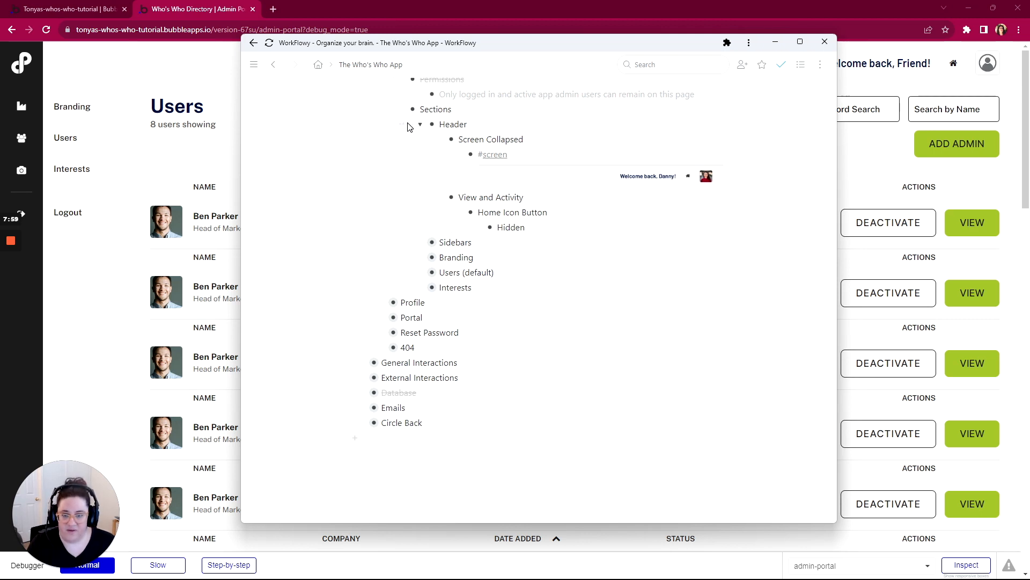
mouse_move(431, 125)
click(436, 168)
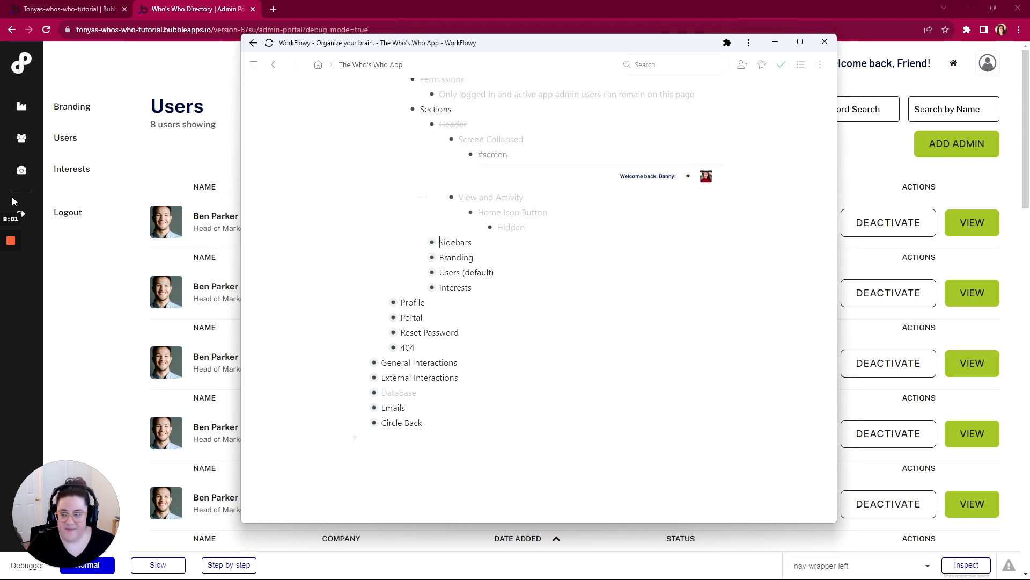
- Collapse Header in the WorkFlowy plan and expand Sidebars to review the Mobile and Desktop screens and their visibility rules
mouse_move(12, 243)
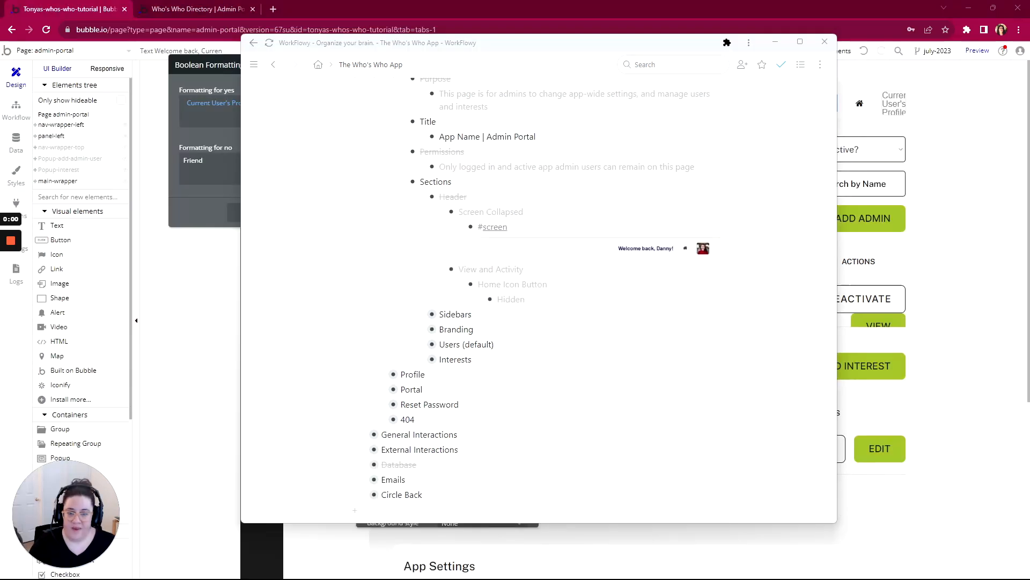
click(420, 198)
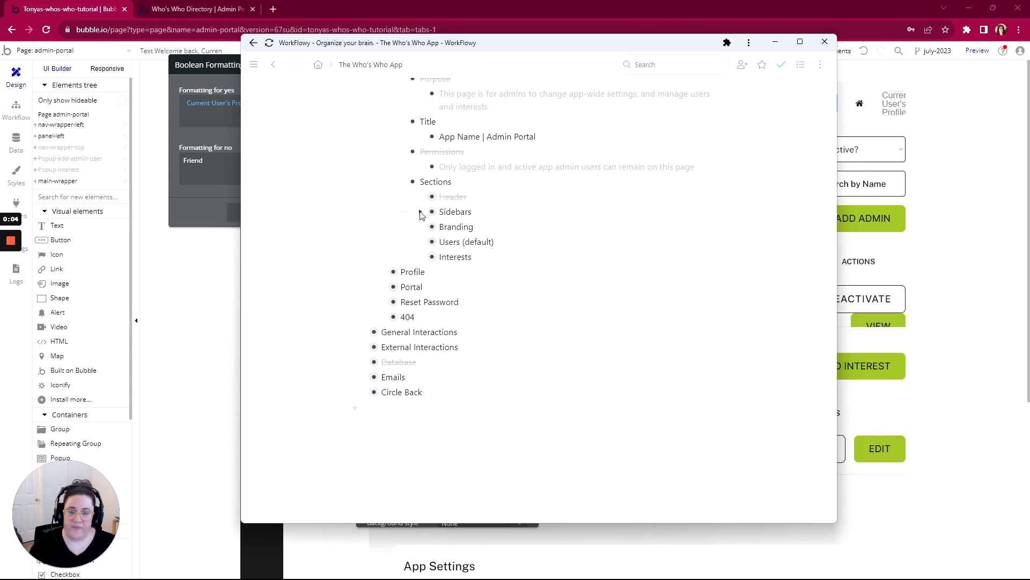
click(421, 213)
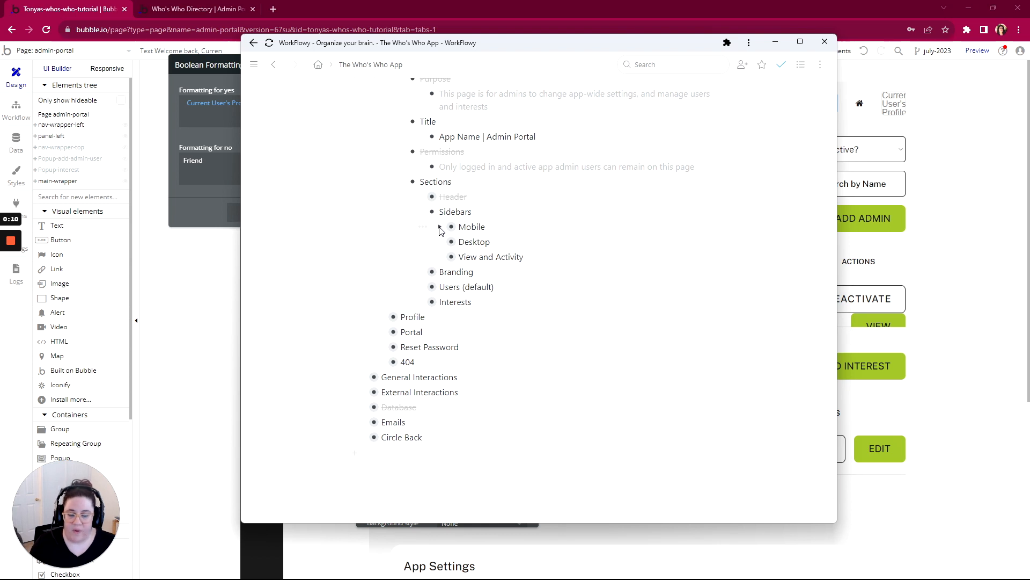
click(440, 227)
click(460, 242)
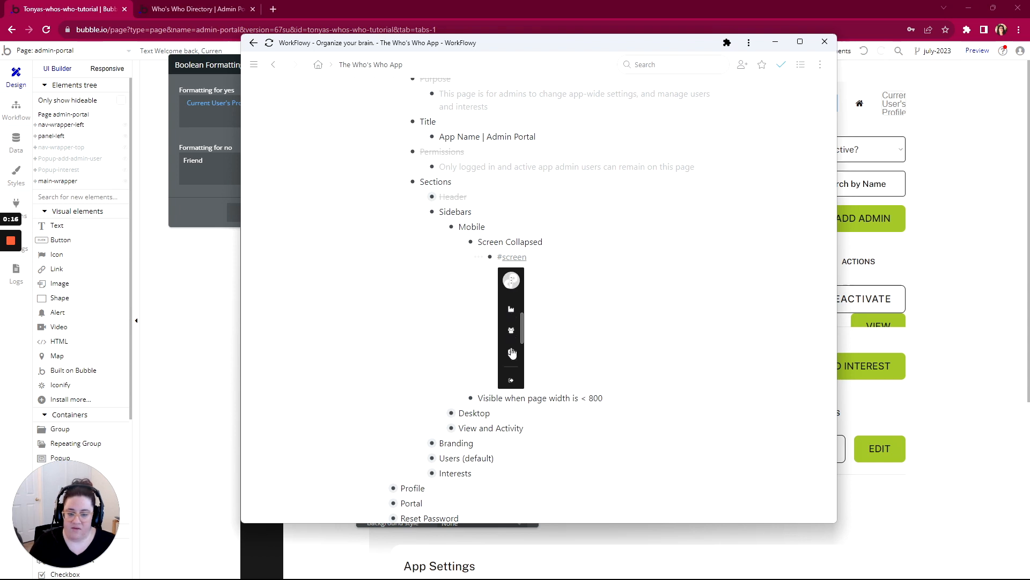
click(440, 413)
scroll(466, 333, down, 2)
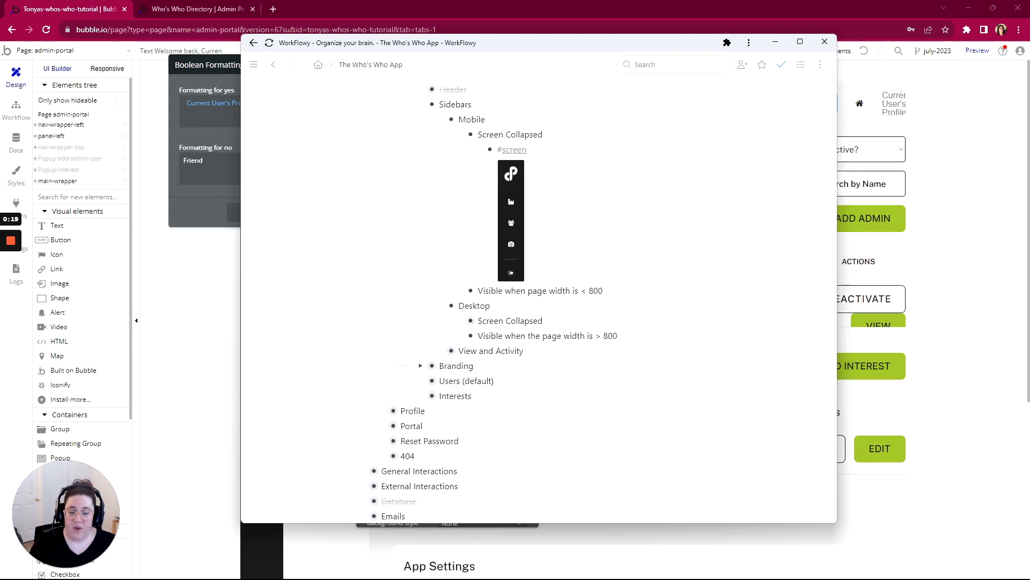
click(460, 321)
scroll(552, 232, down, 3)
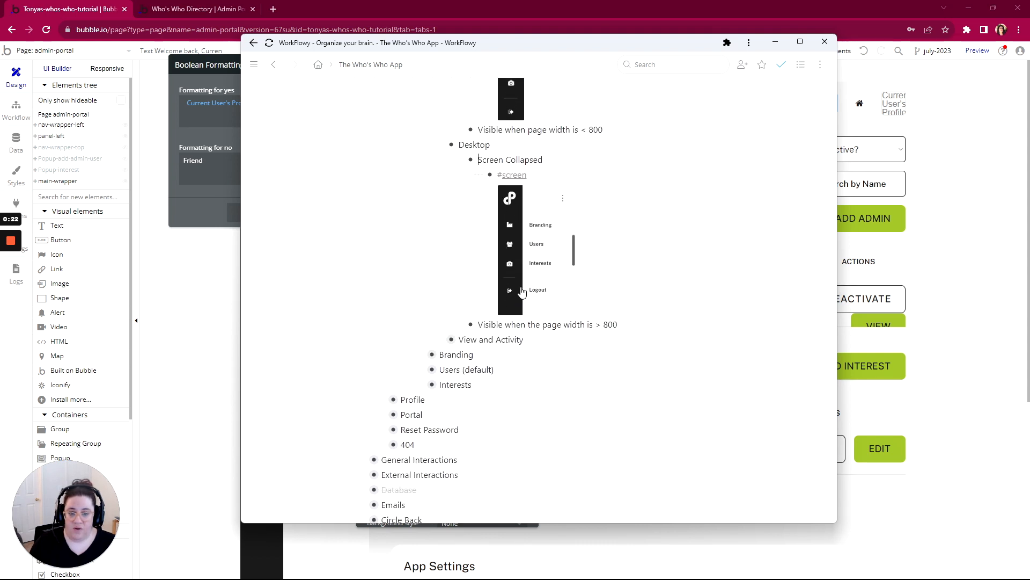
- Shrink the admin-portal preview window to mobile width to examine the sidebar and page layout, and maximize the window again
click(163, 8)
click(163, 8)
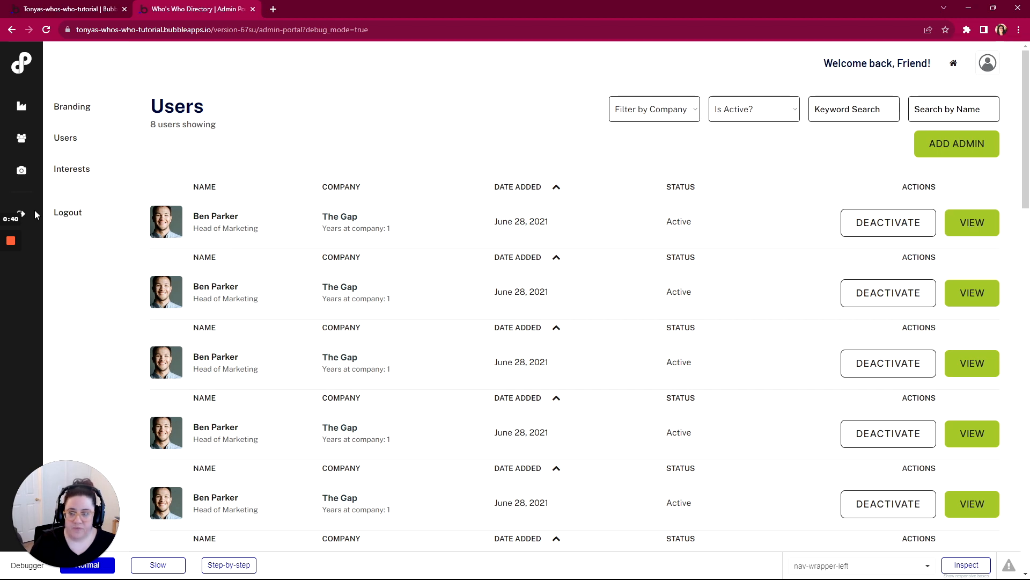
click(993, 7)
drag(824, 141, 698, 15)
drag(880, 164, 863, 183)
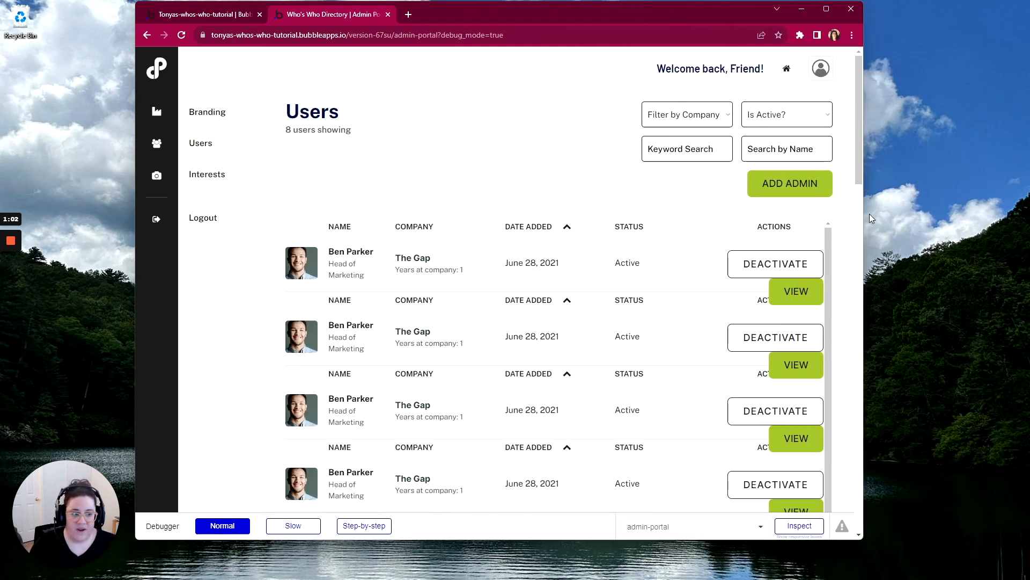
drag(863, 214, 333, 227)
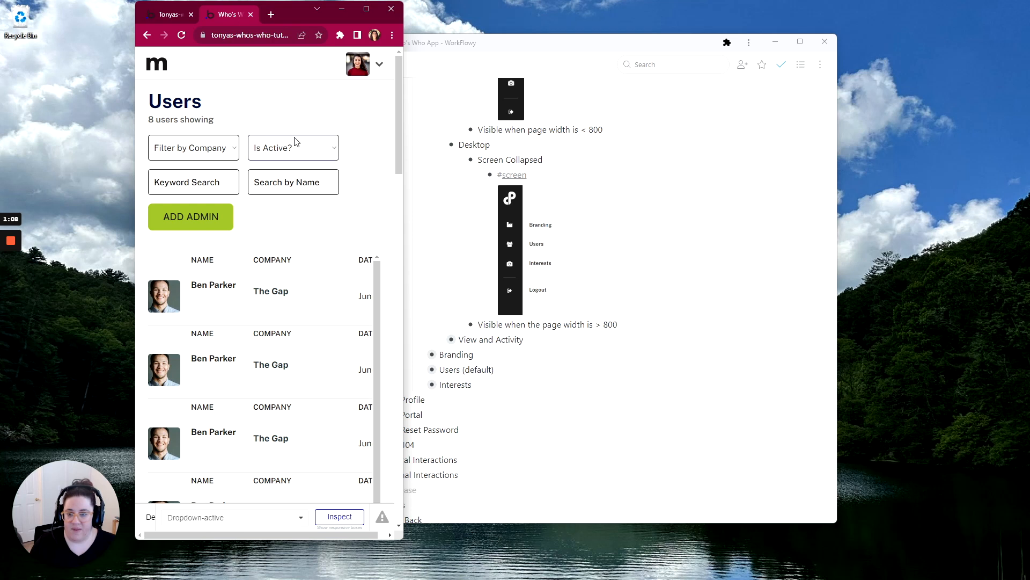
scroll(217, 335, down, 1)
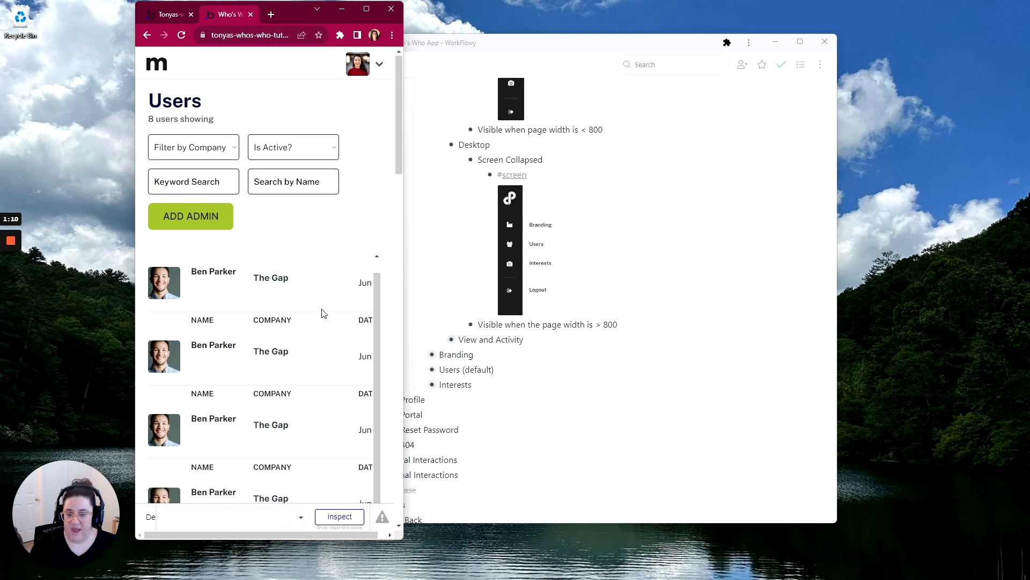
scroll(333, 314, down, 15)
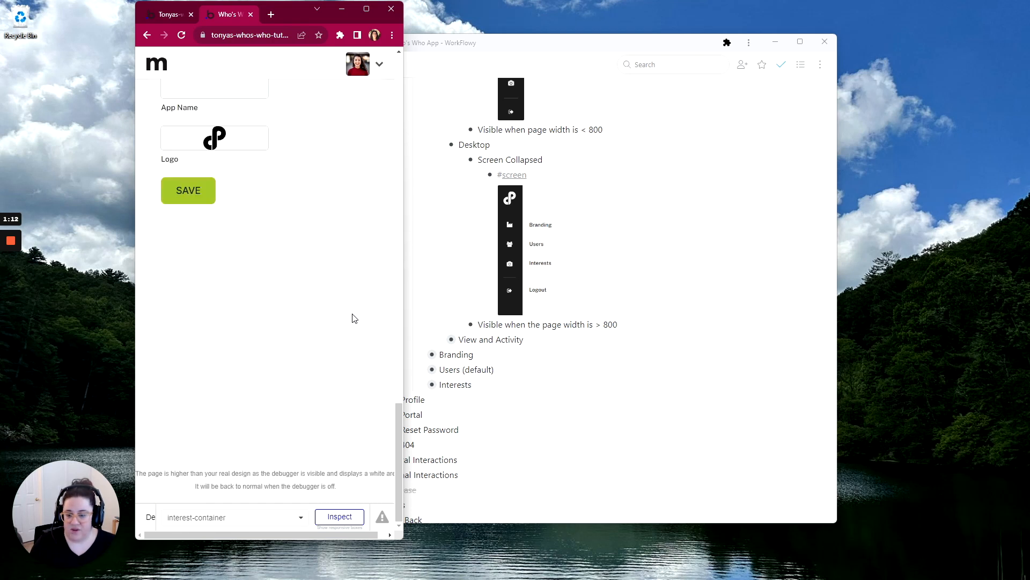
scroll(352, 318, up, 15)
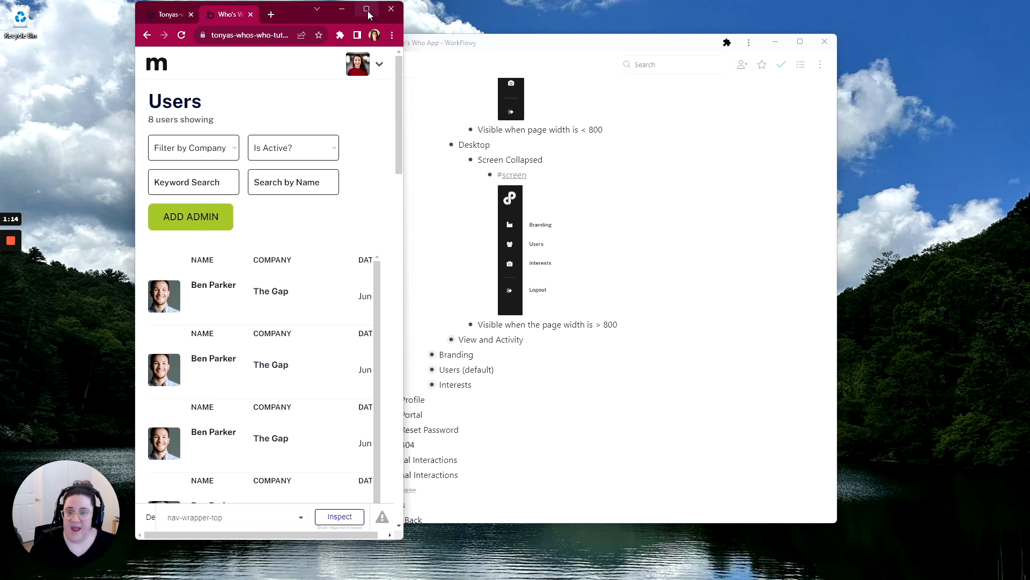
click(367, 10)
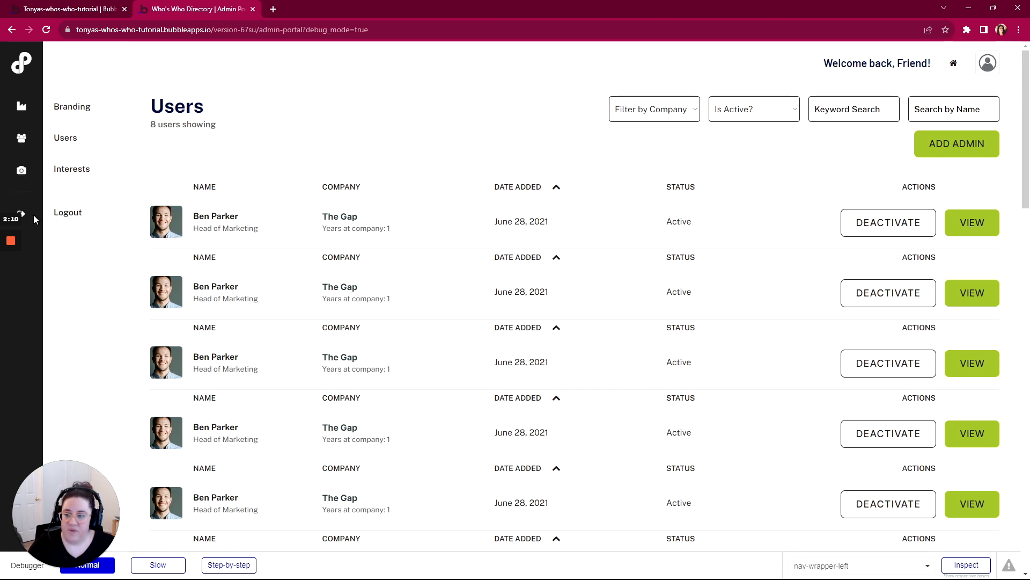
- In the Bubble editor, inspect the sidebar's industry icon, the first navigation button and the data source of its parent group nav-tab-4
click(81, 12)
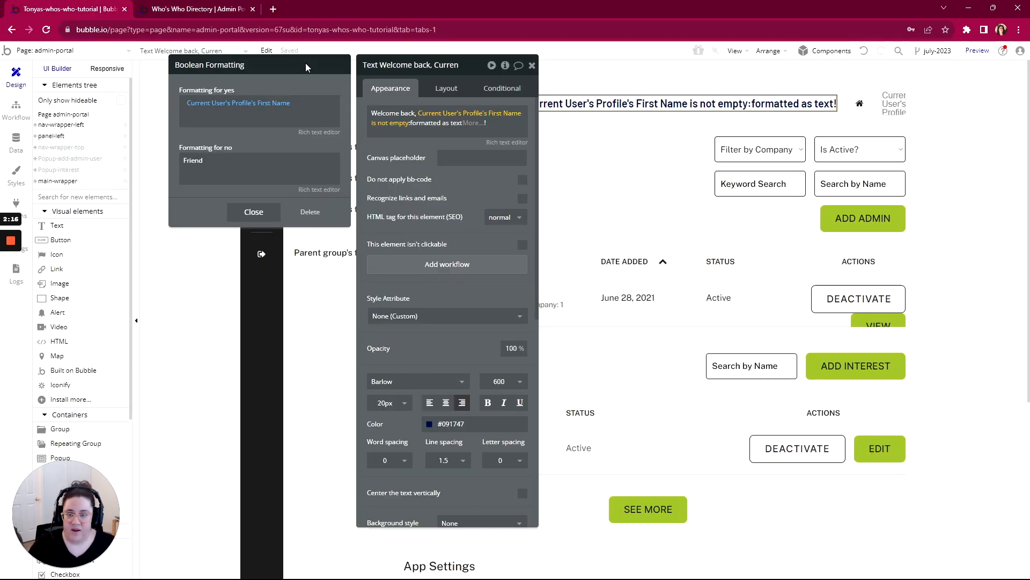
drag(306, 67, 690, 77)
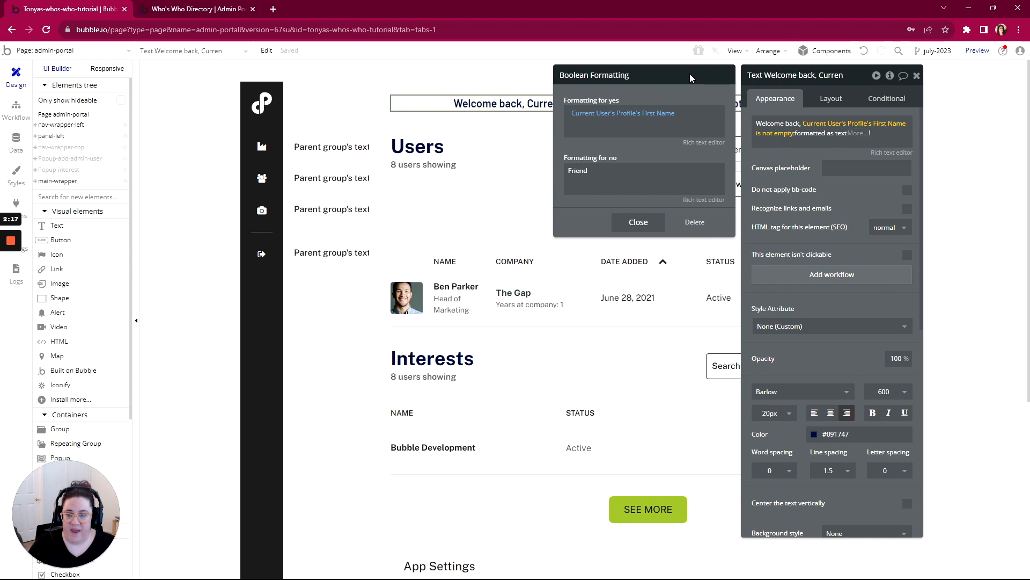
click(262, 150)
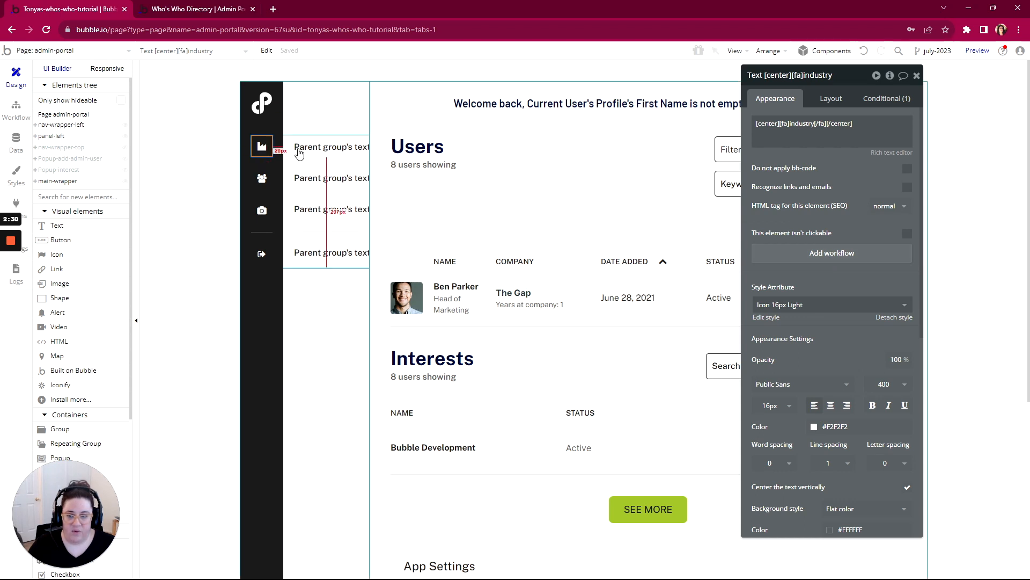
click(313, 155)
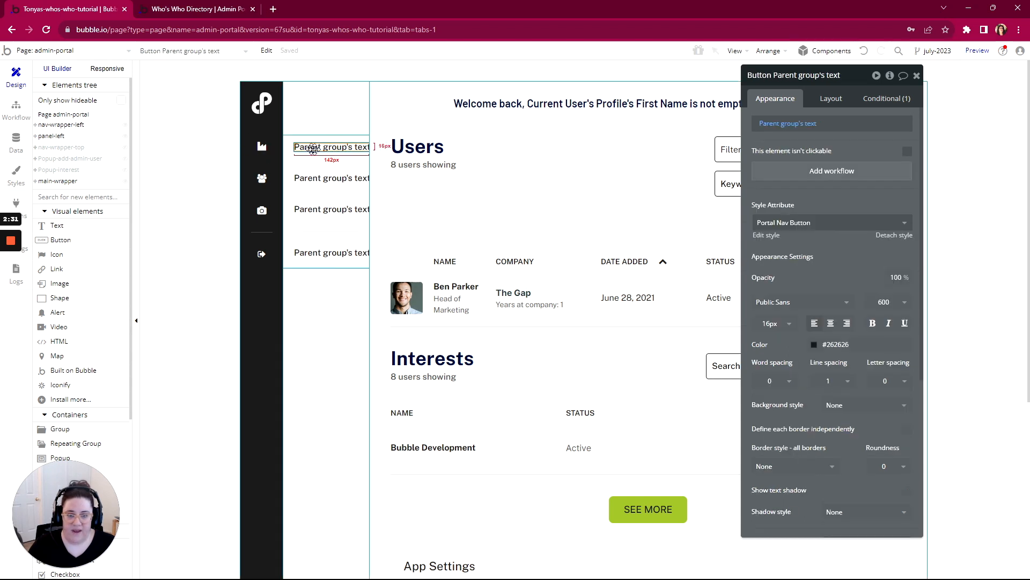
click(768, 140)
click(778, 155)
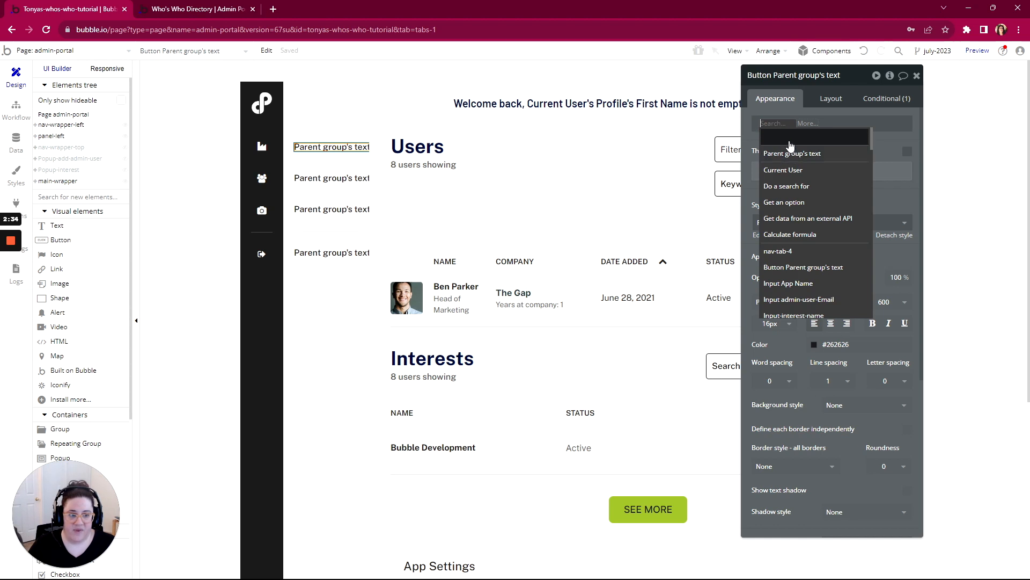
scroll(831, 322, down, 5)
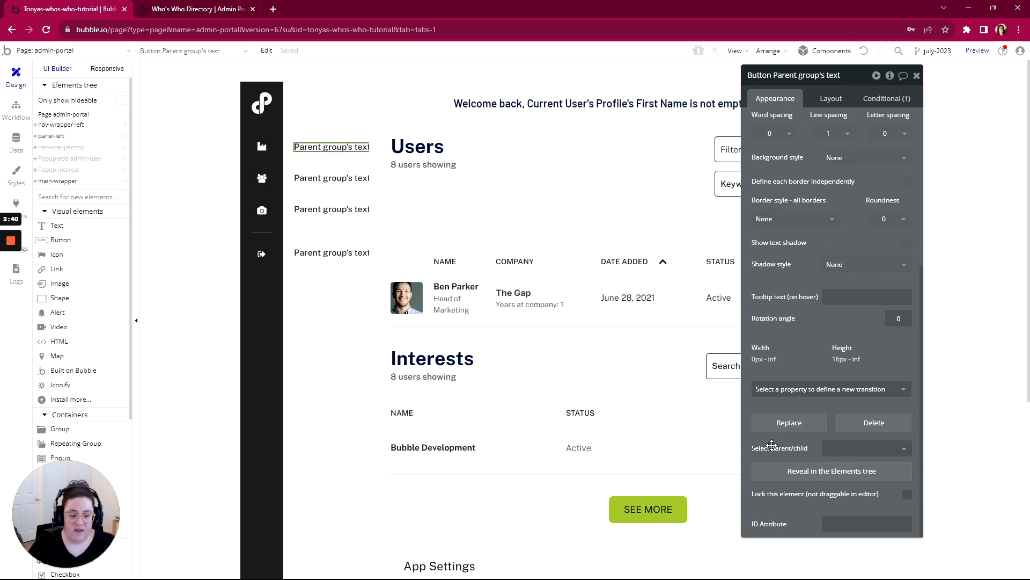
click(844, 452)
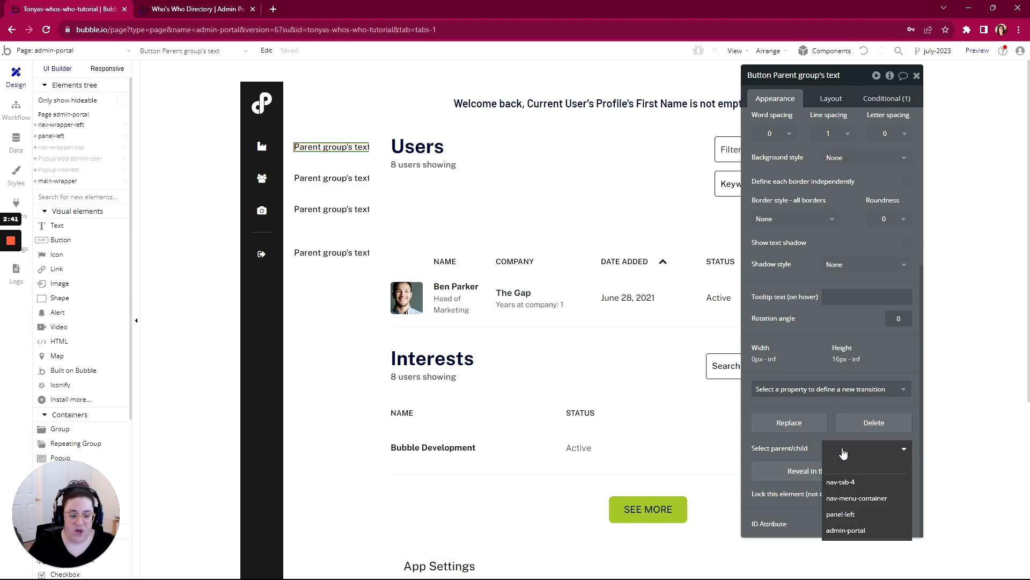
click(839, 483)
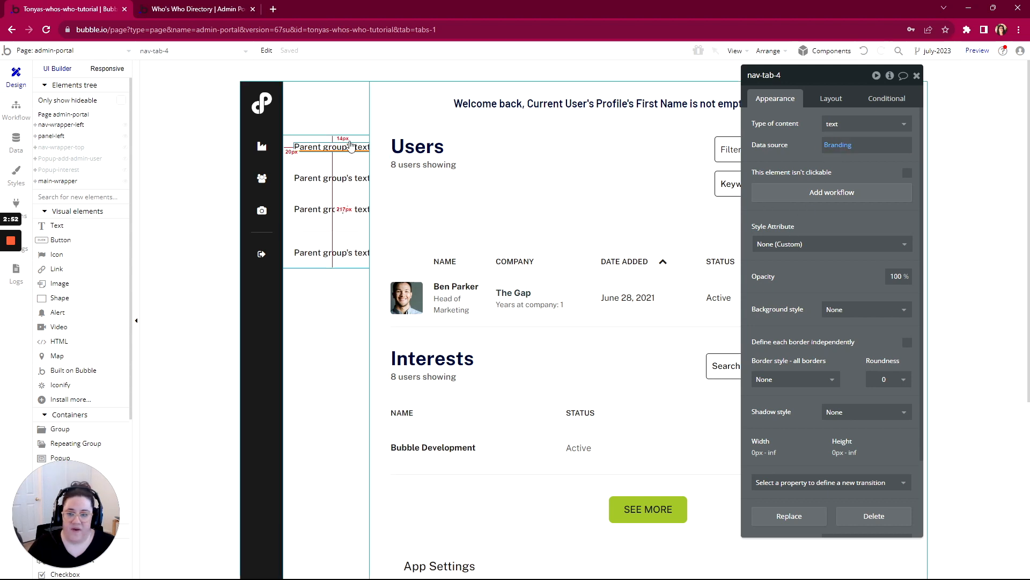
- Add a click workflow to the sidebar's industry icon with a Go to page action whose destination is admin-portal
click(268, 149)
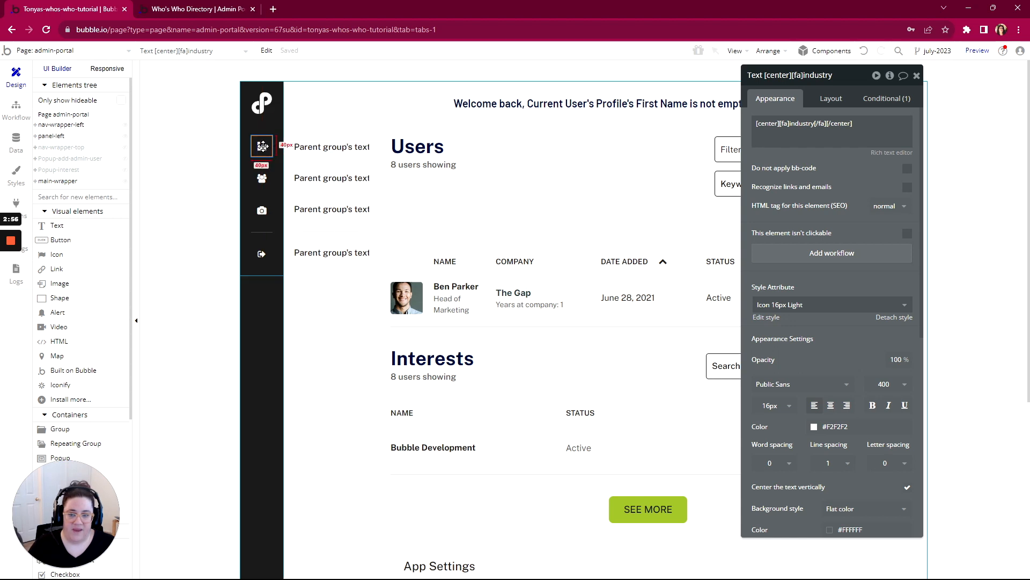
click(829, 254)
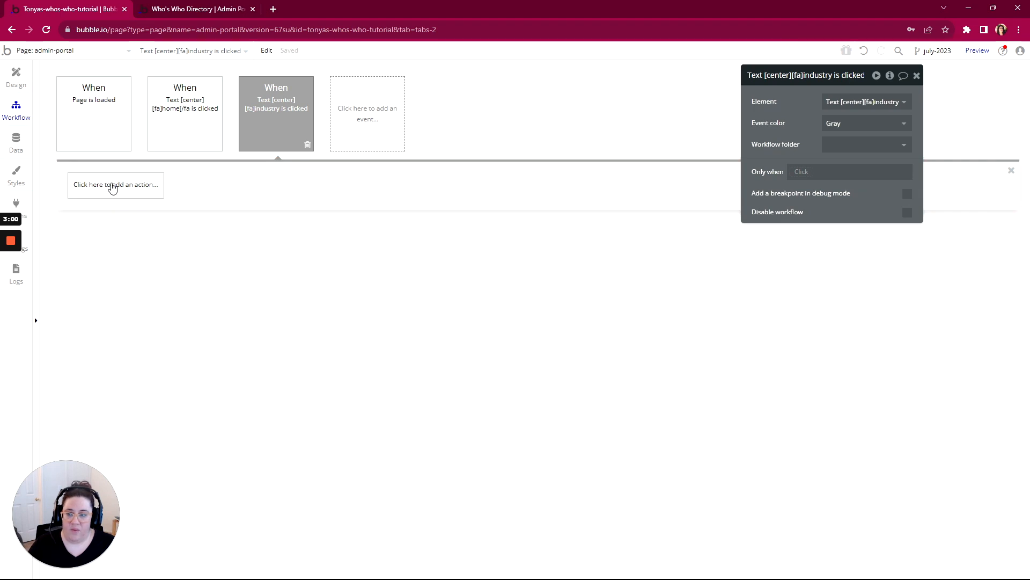
click(114, 184)
mouse_move(114, 251)
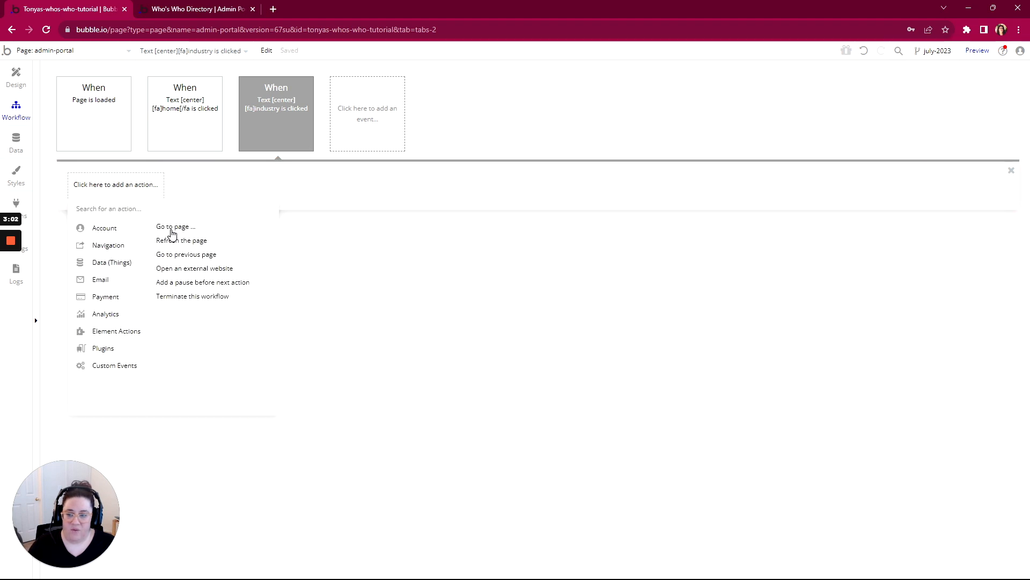
click(171, 229)
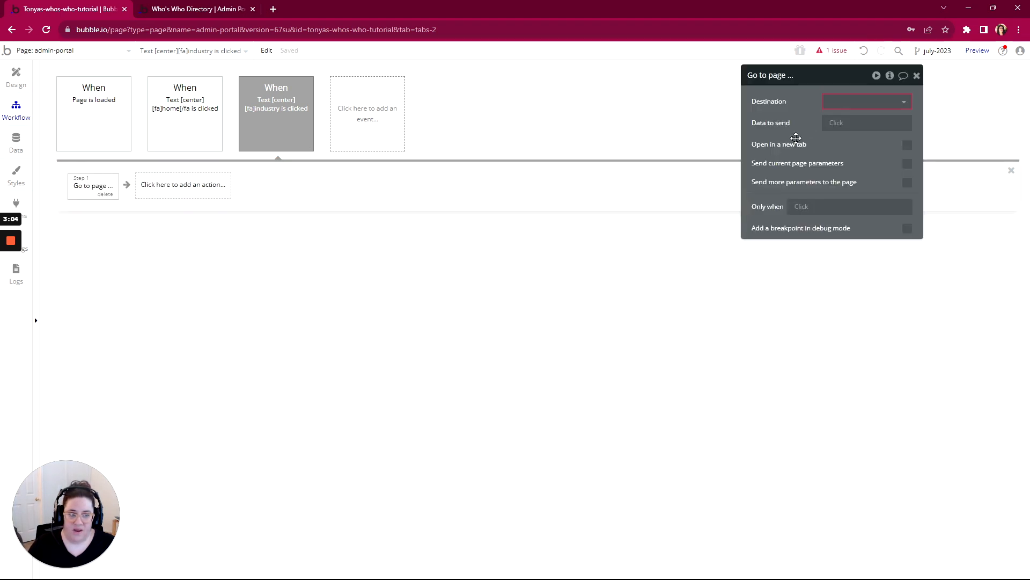
click(844, 102)
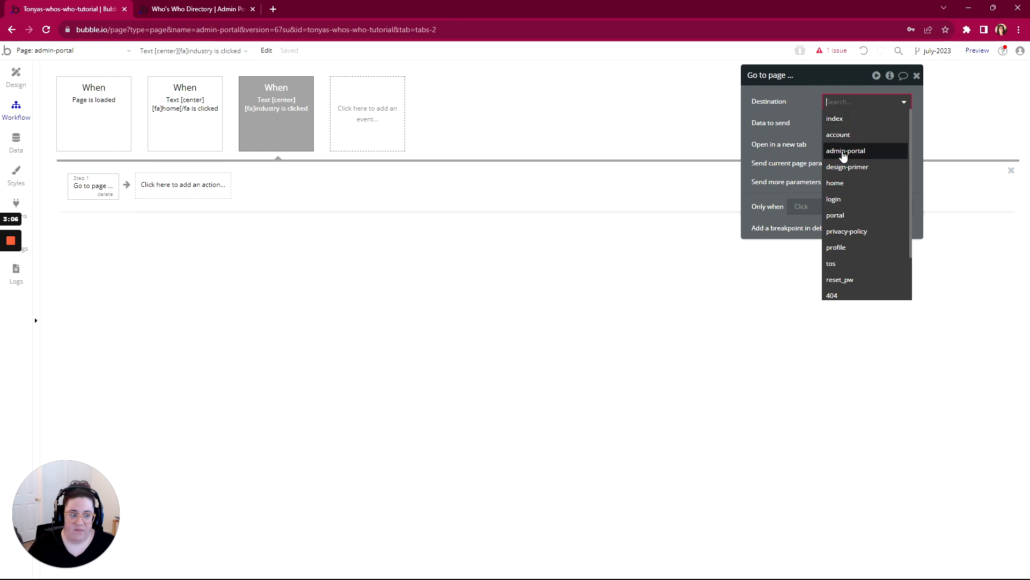
click(844, 150)
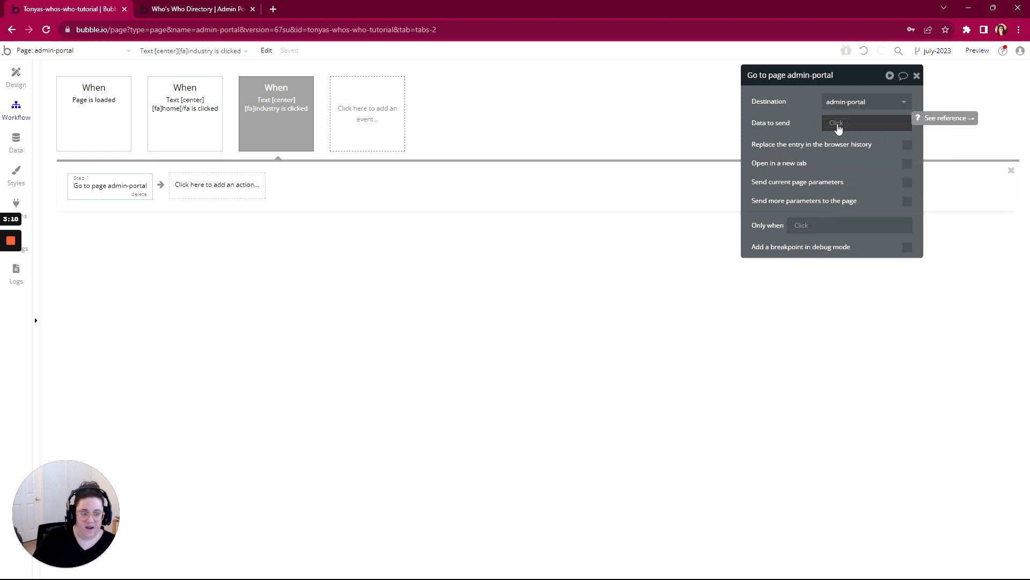
click(837, 124)
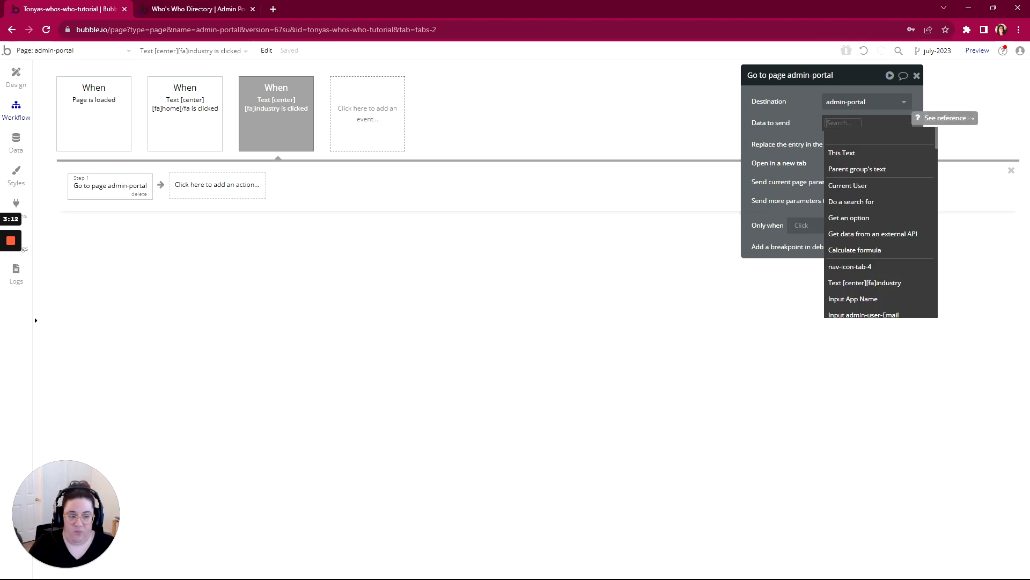
text(Branding)
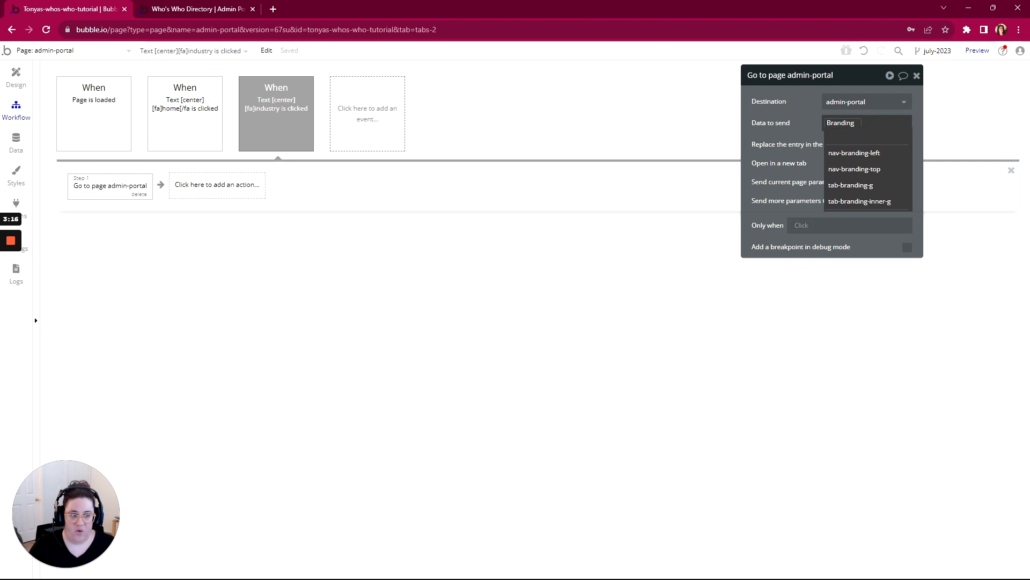
drag(858, 123, 825, 128)
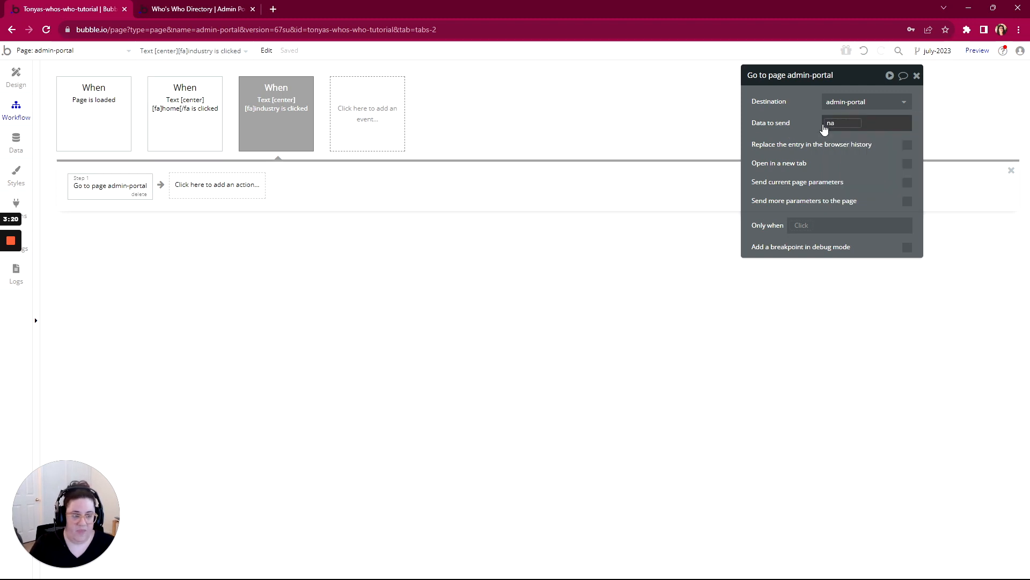
key(BackSpace)
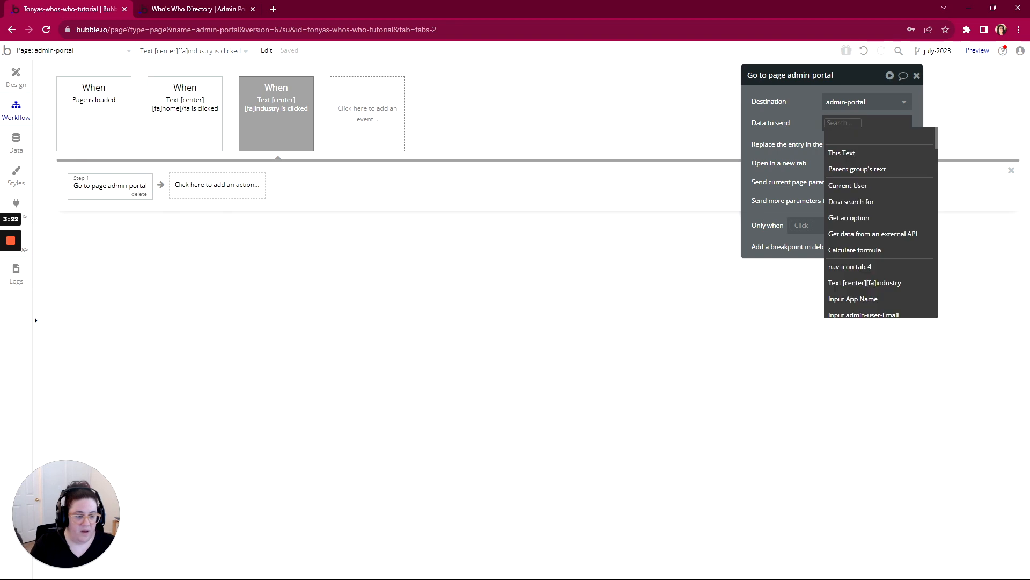
text(nav)
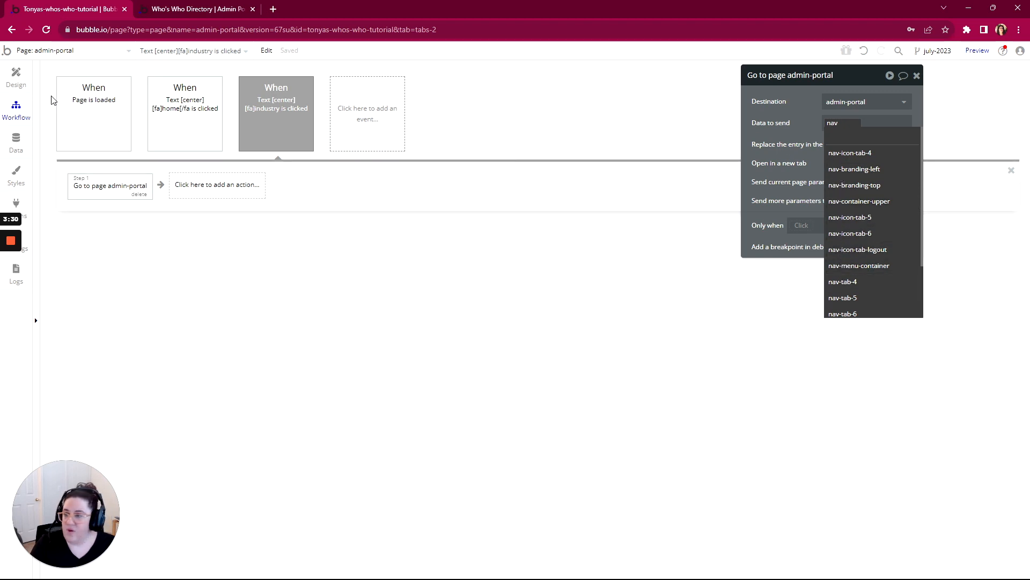
- Get the name of the first sidebar label's parent group from the design, and set the action's data to send to nav-tab-4's text
click(16, 75)
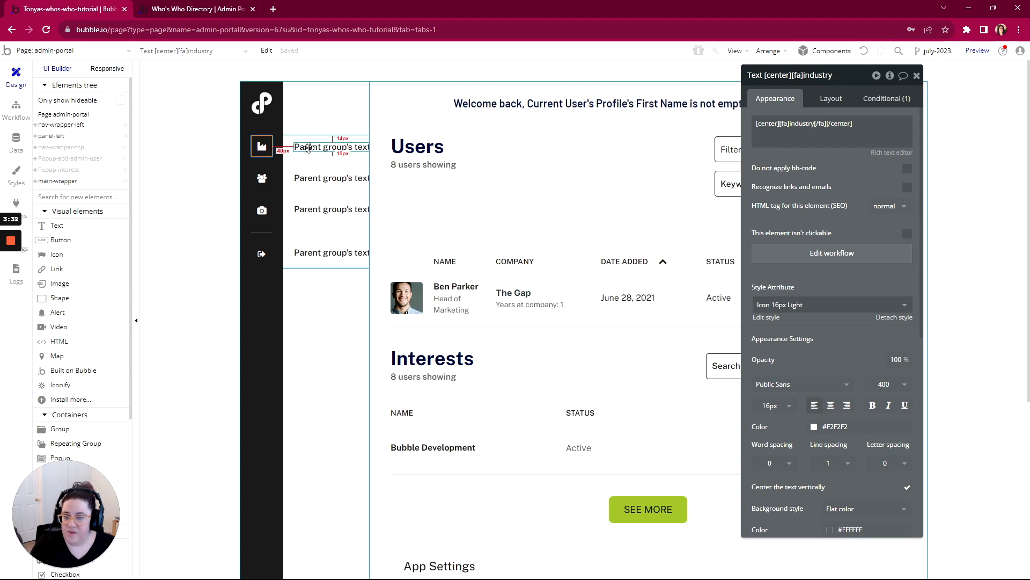
right_click(310, 153)
click(340, 345)
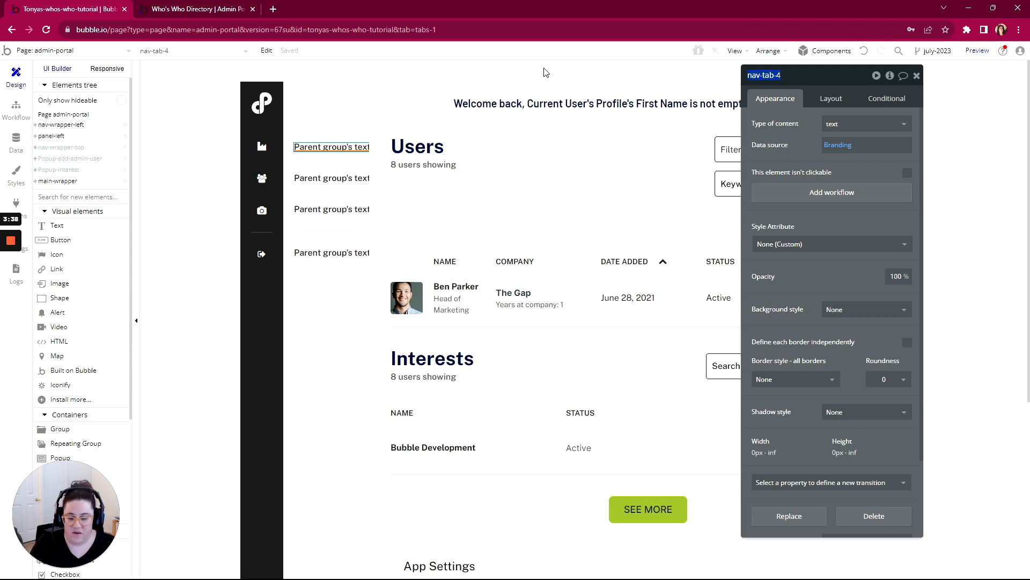
click(16, 110)
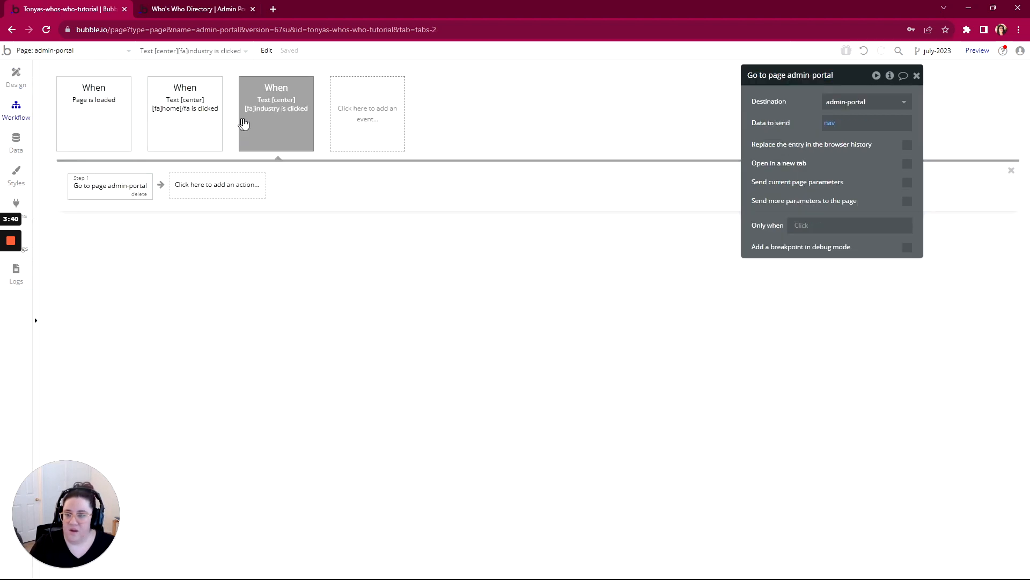
click(833, 125)
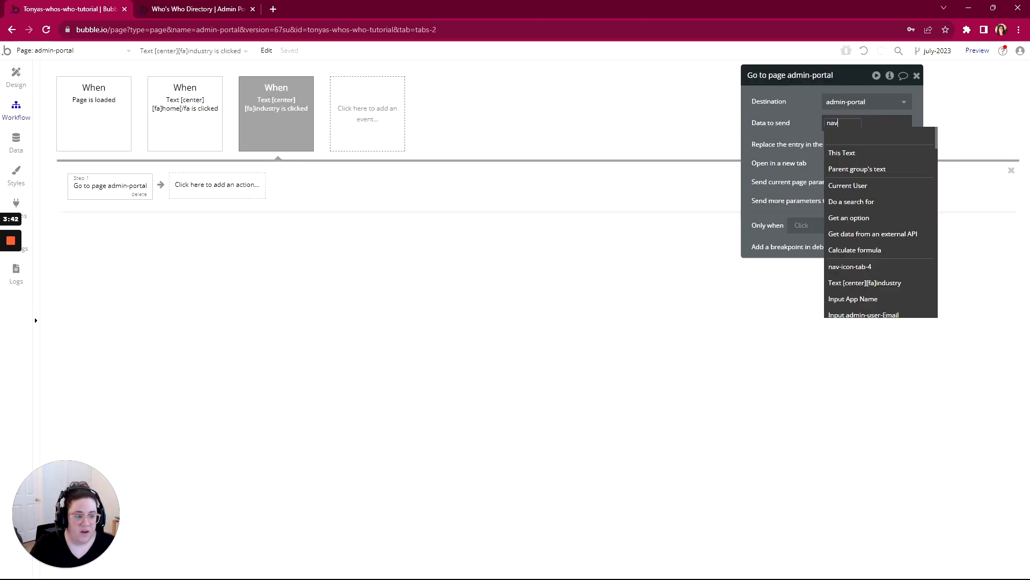
double_click(829, 123)
text(nav-tab-4)
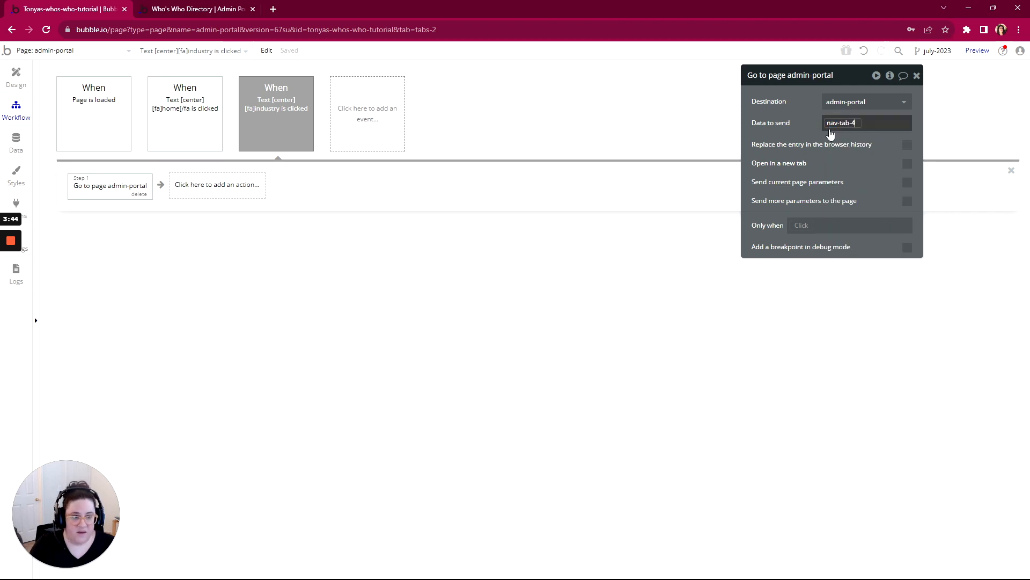
click(853, 154)
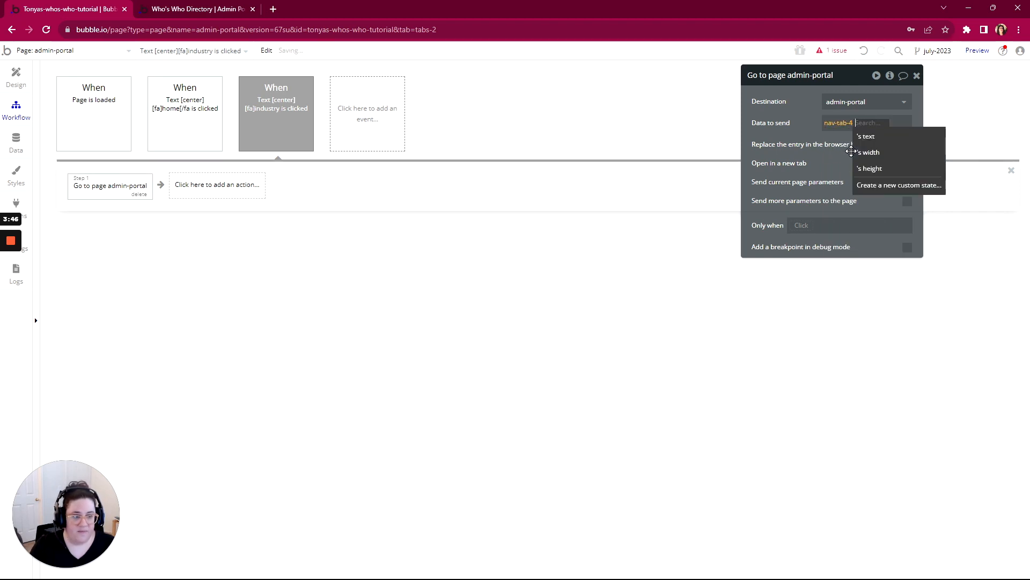
click(862, 134)
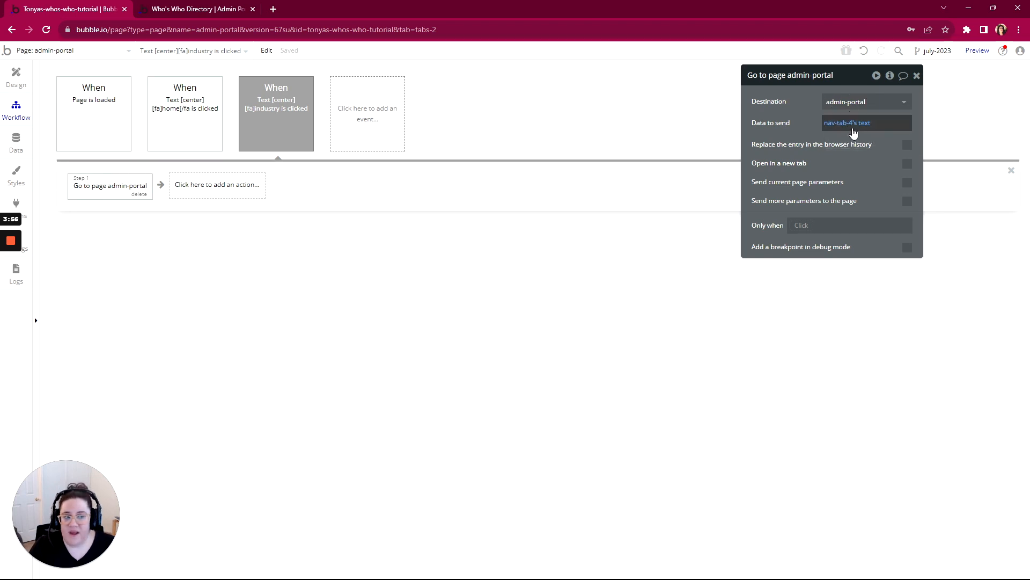
- Check the Branding label in the admin-portal preview's sidebar and return to the workflow editor
click(204, 9)
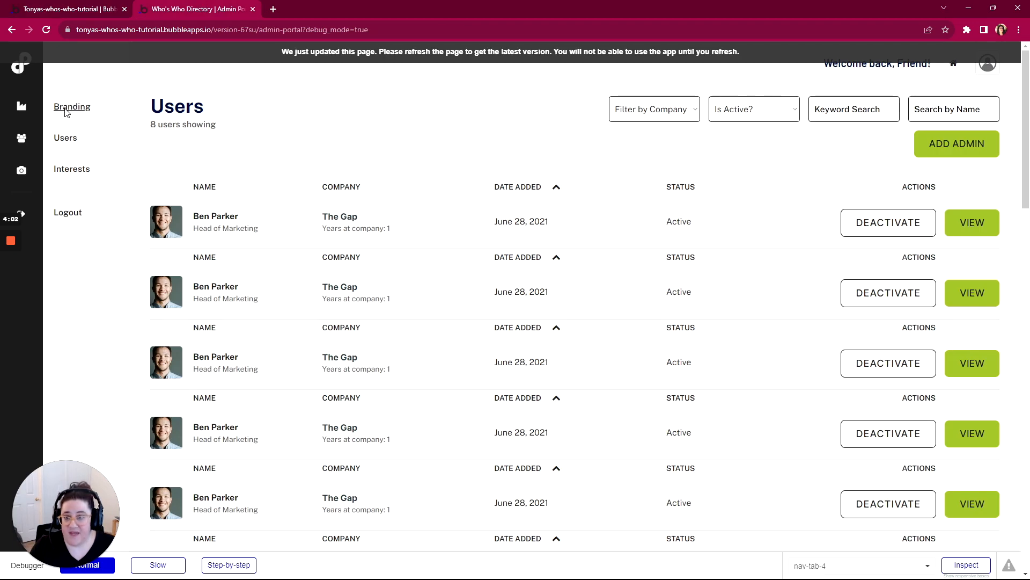
click(54, 9)
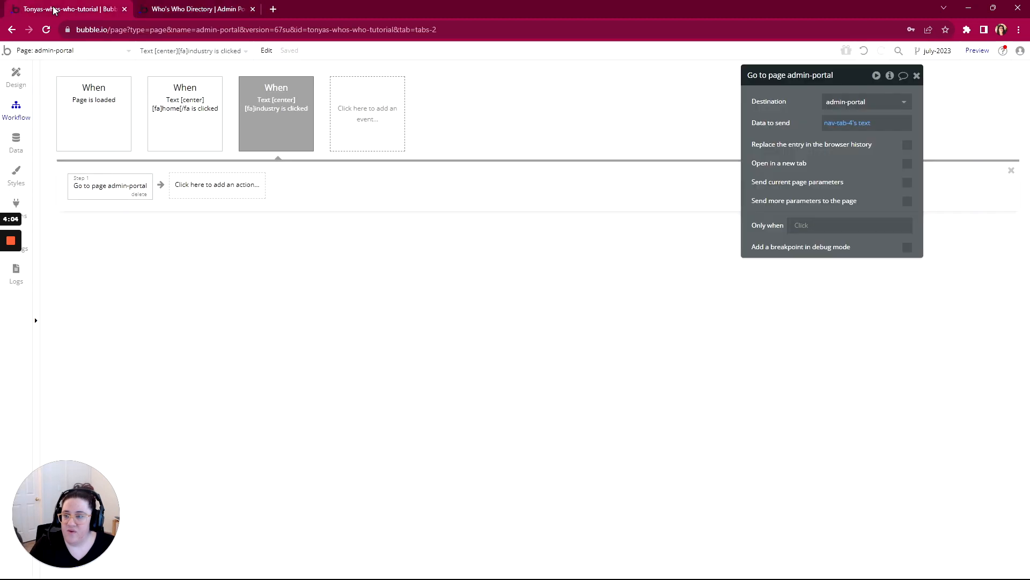
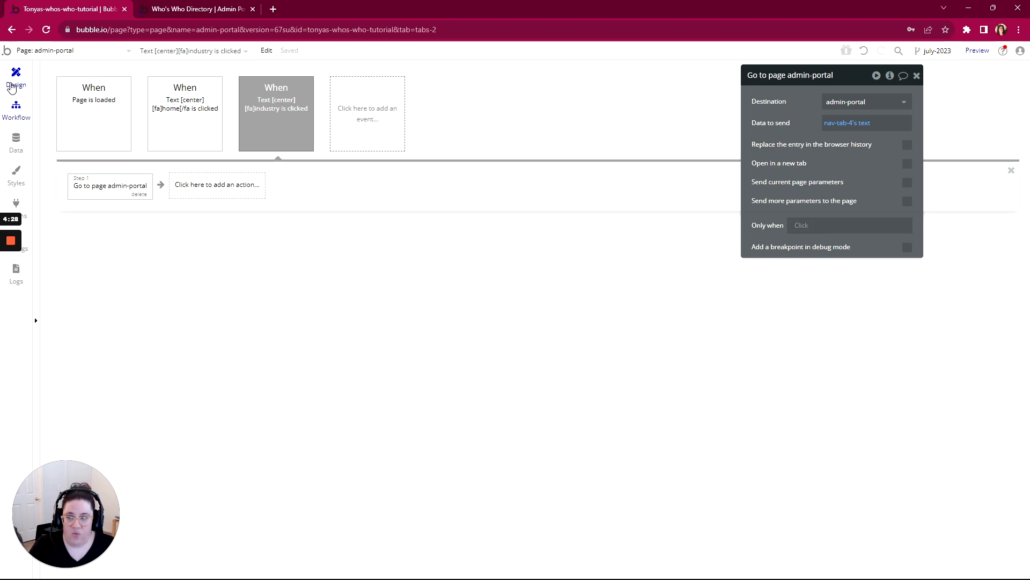
- Review the data source of the first sidebar label's parent group, nav-tab-4, and the industry icon workflow's Go to page settings
click(12, 85)
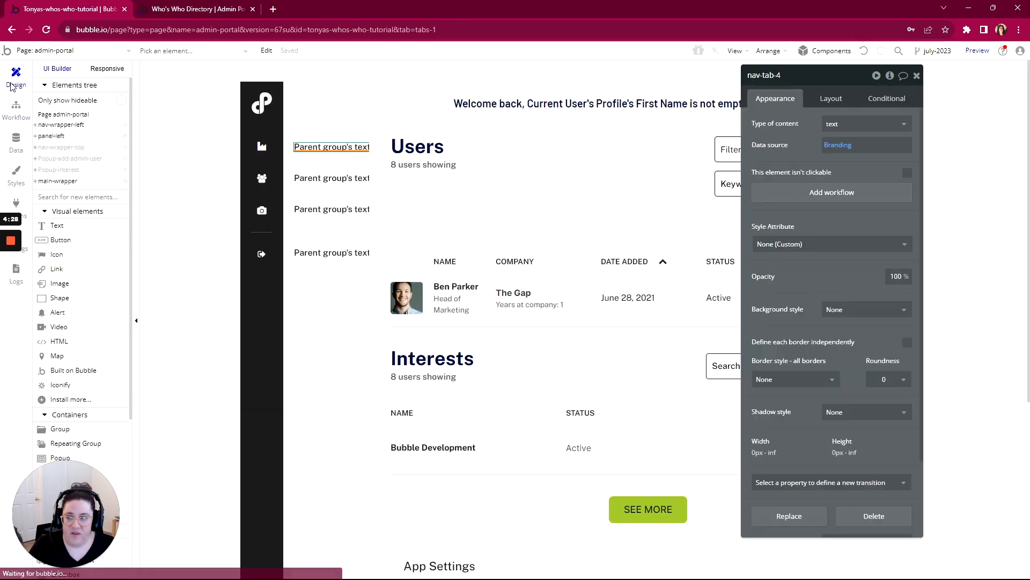
right_click(341, 147)
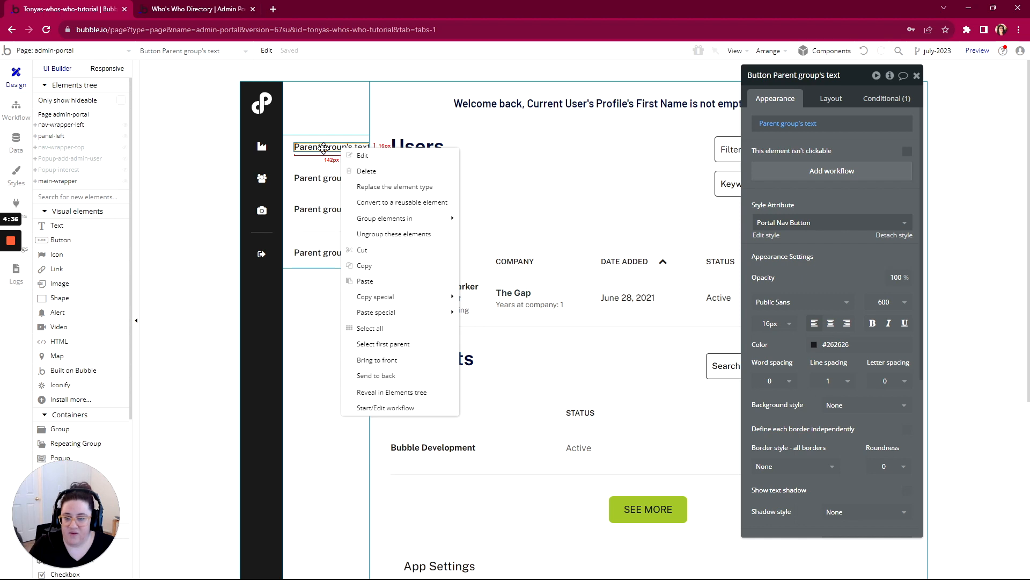
click(377, 344)
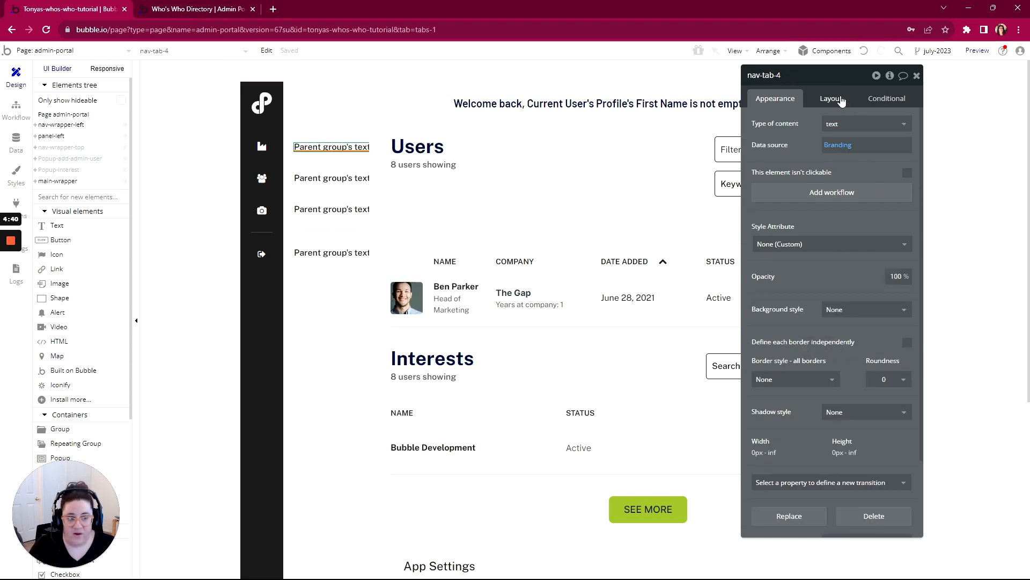
click(835, 148)
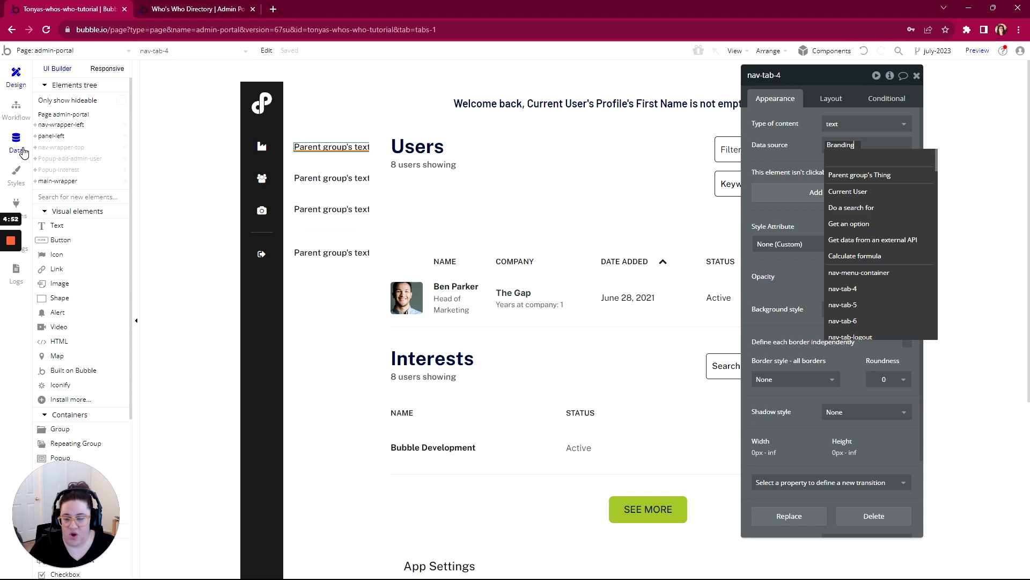
click(776, 163)
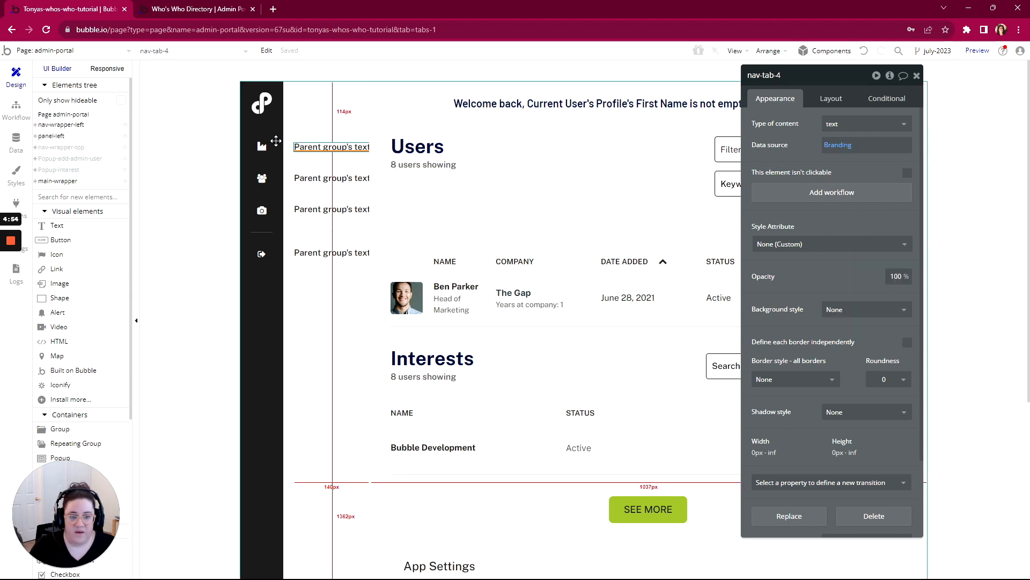
click(16, 110)
click(257, 129)
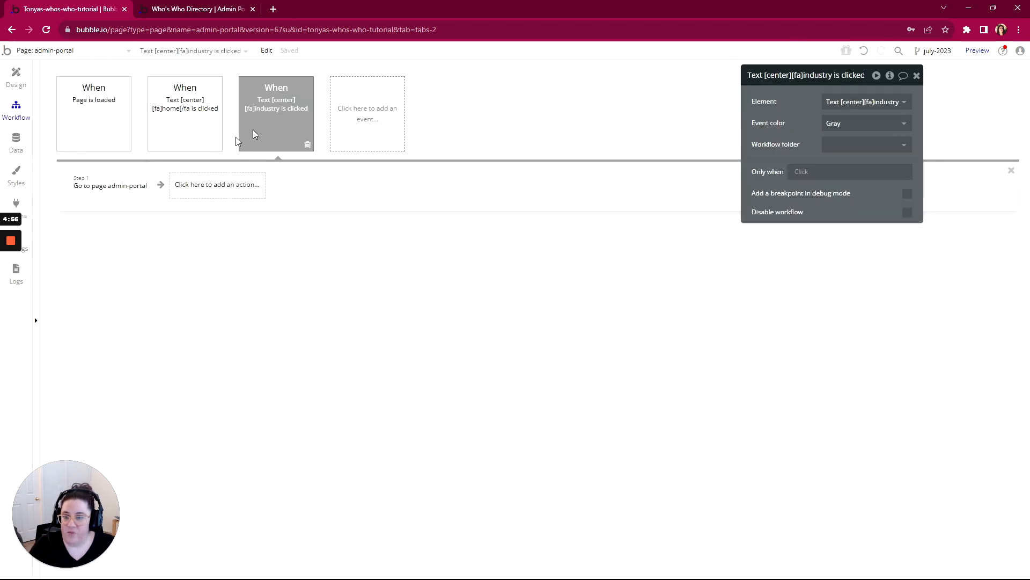
click(109, 188)
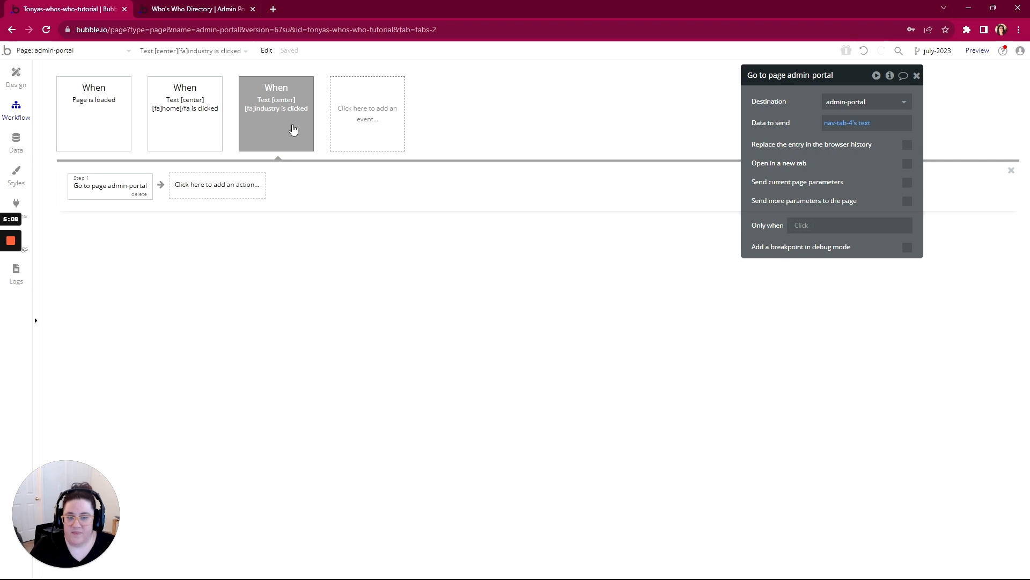
- Add a click workflow to the first sidebar navigation button
click(16, 77)
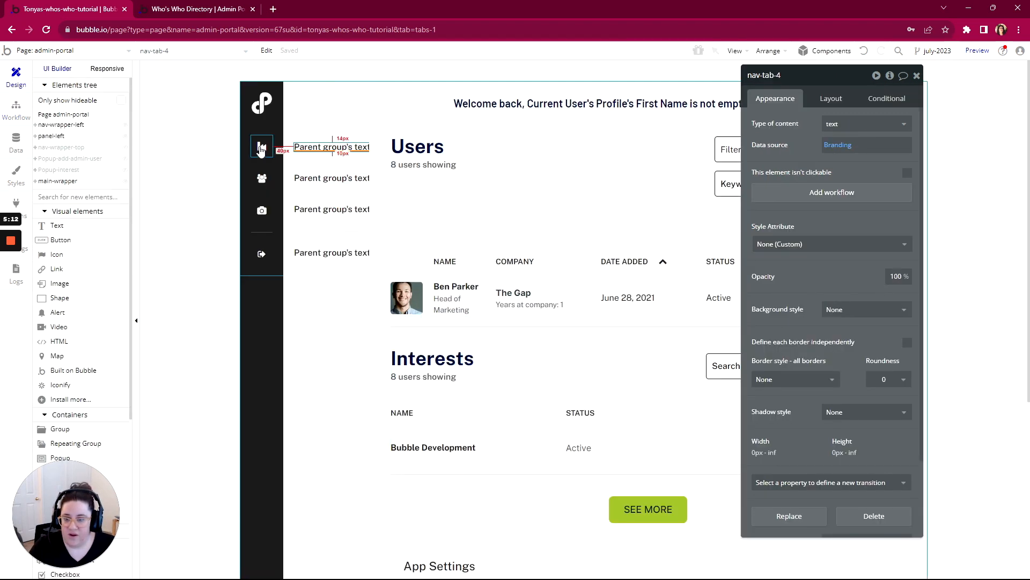
click(329, 151)
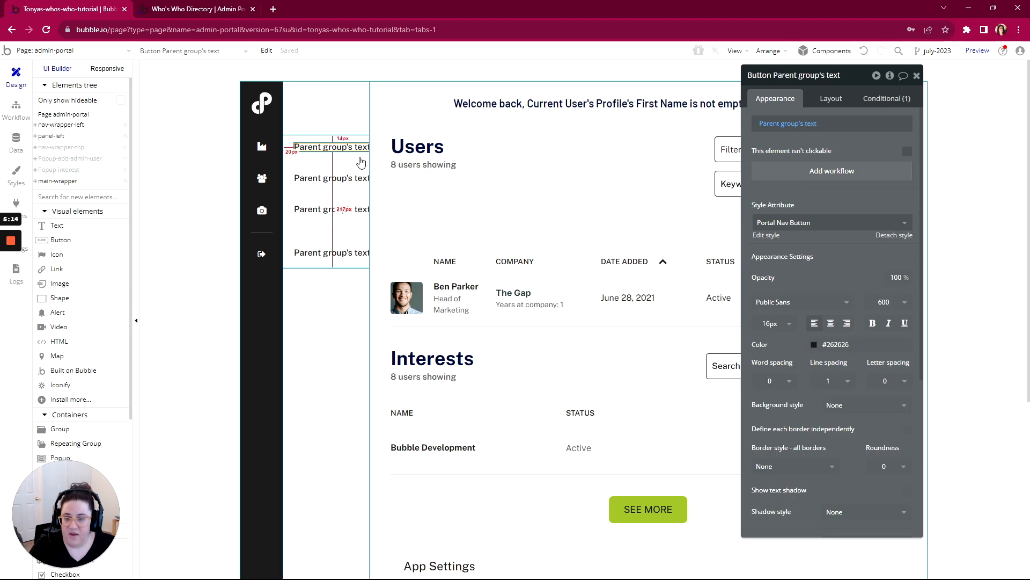
click(832, 171)
click(118, 184)
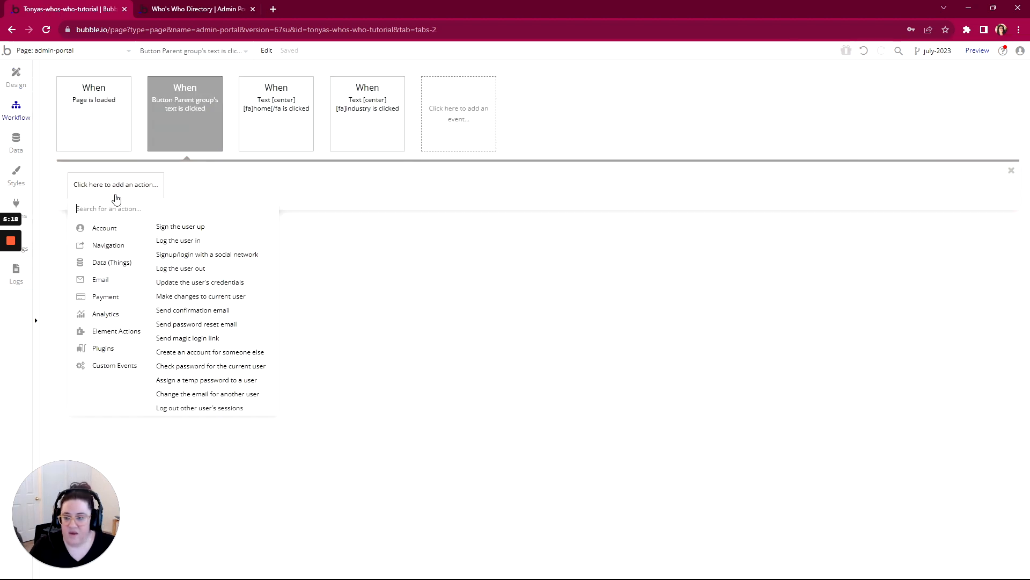
- Copy the Go to page admin-portal action from the industry icon's workflow into the first navigation button's click workflow
click(281, 120)
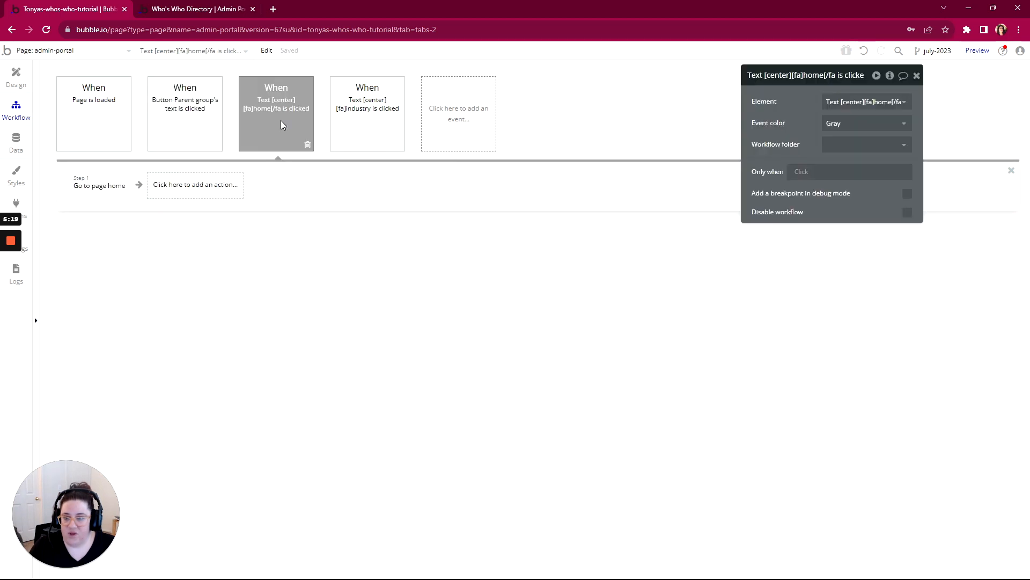
click(333, 119)
right_click(107, 189)
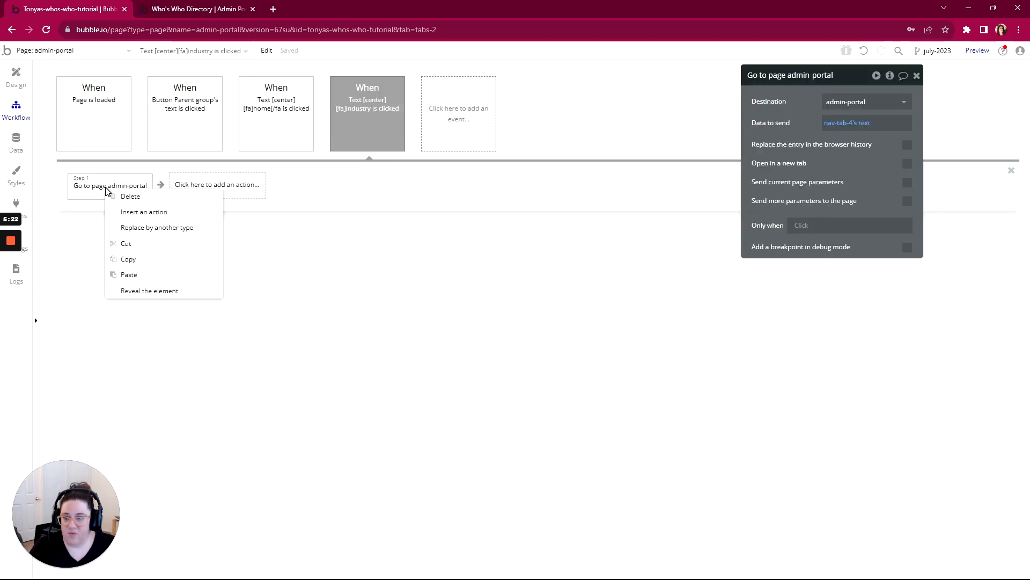
click(128, 259)
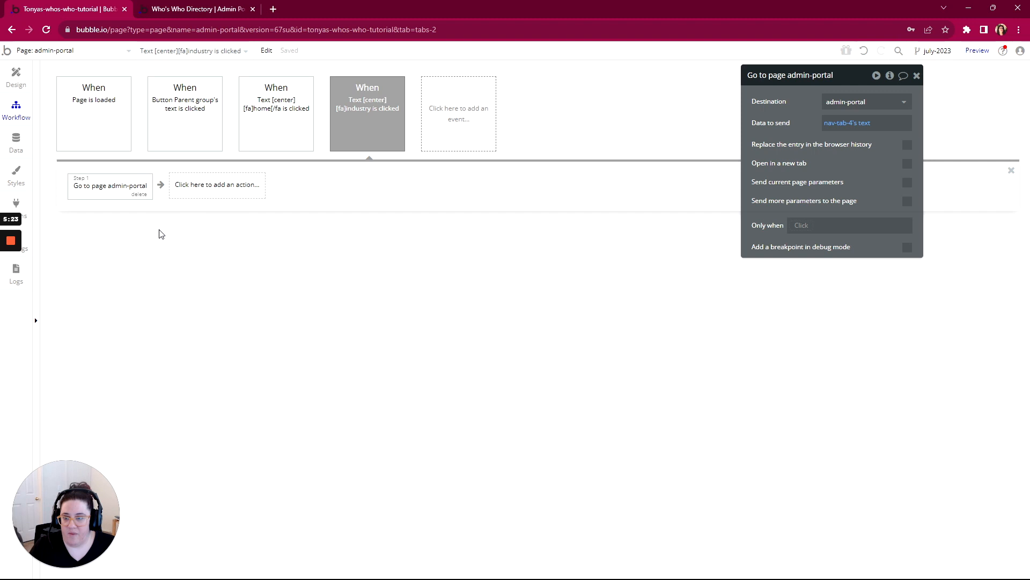
click(186, 126)
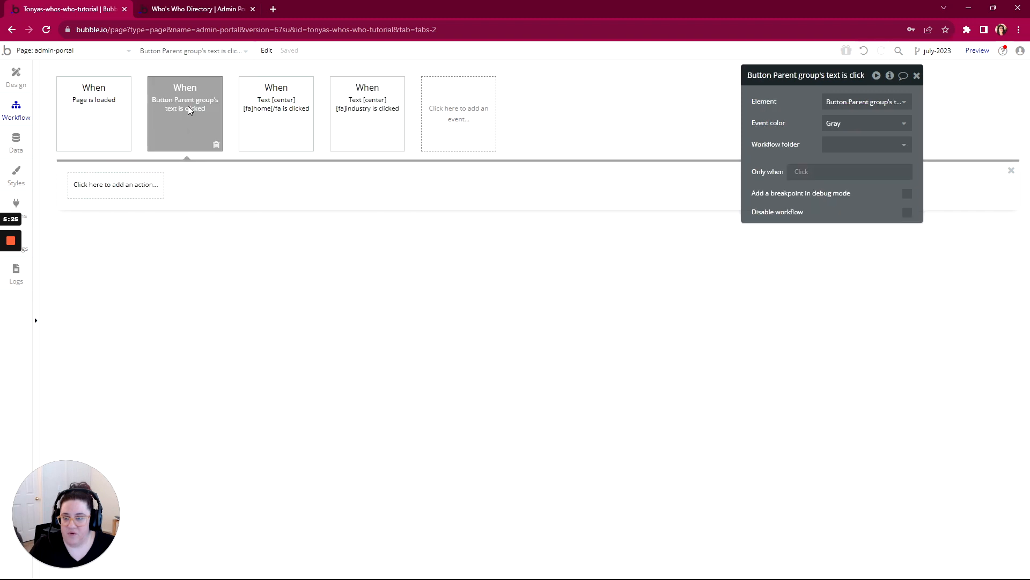
right_click(95, 197)
click(118, 202)
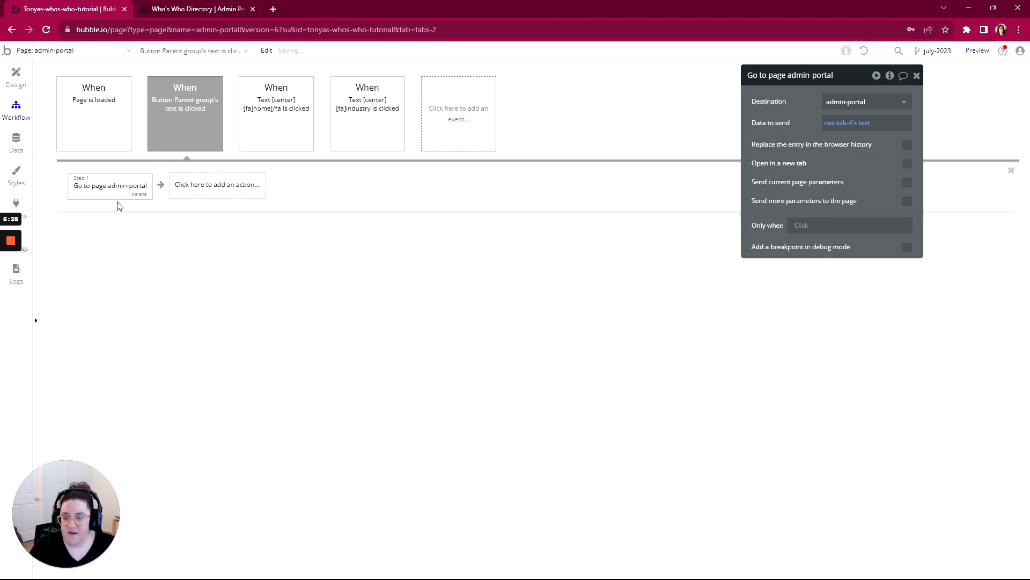
click(11, 79)
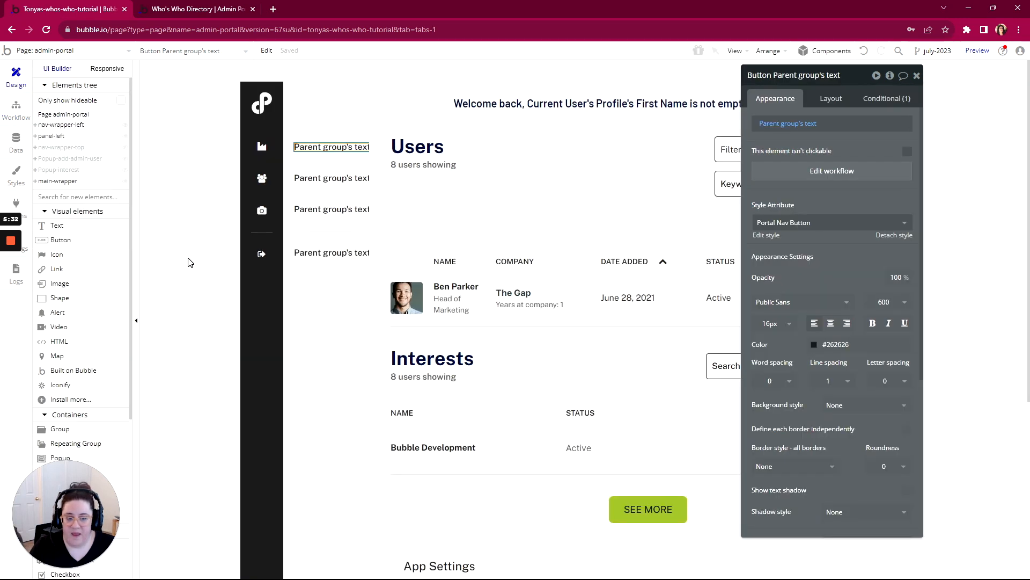
click(14, 110)
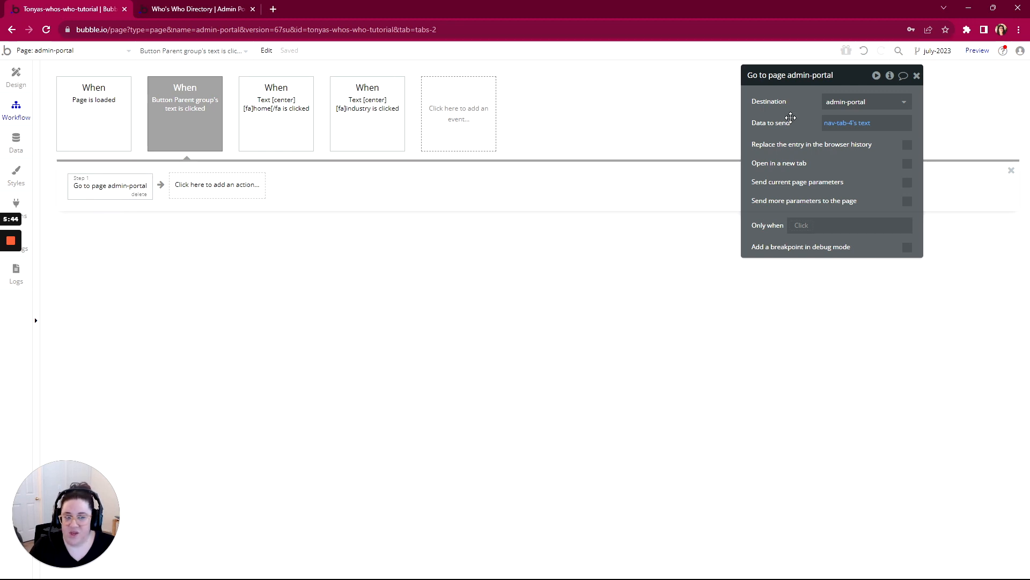
mouse_move(837, 127)
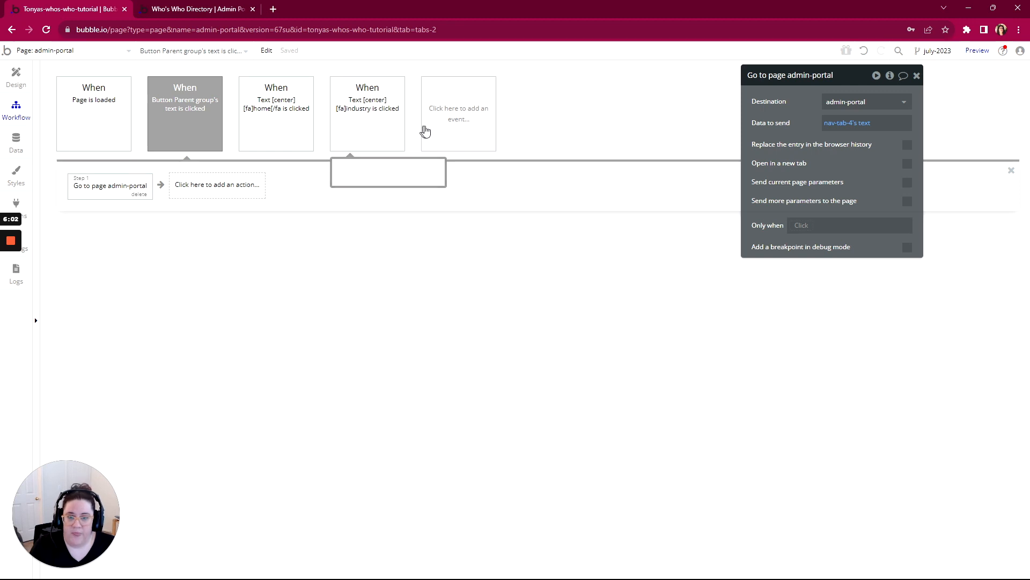
- Create a custom event named Navigate Tab on the admin-portal page
click(441, 126)
mouse_move(448, 233)
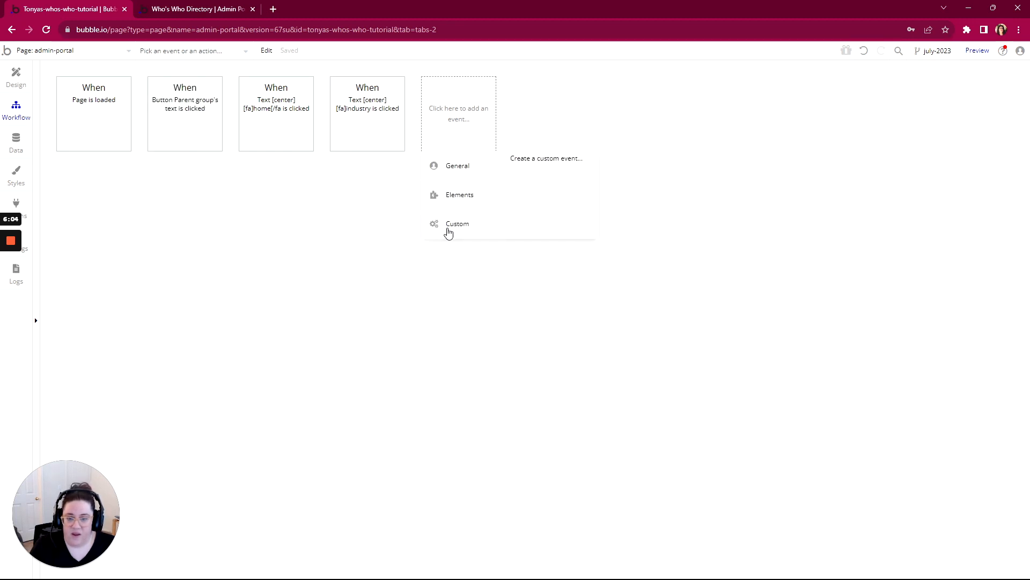
click(575, 162)
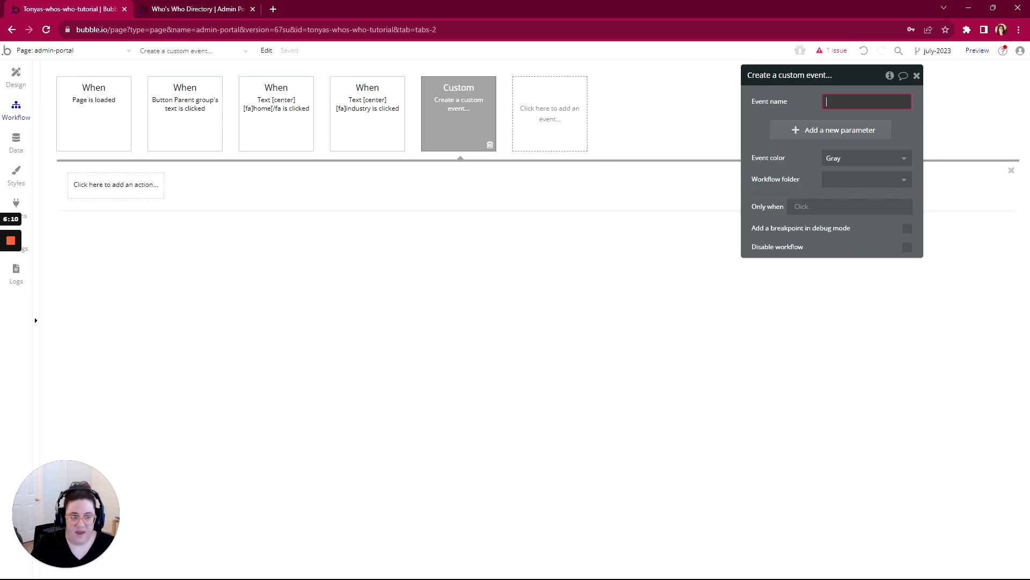
text(Nav)
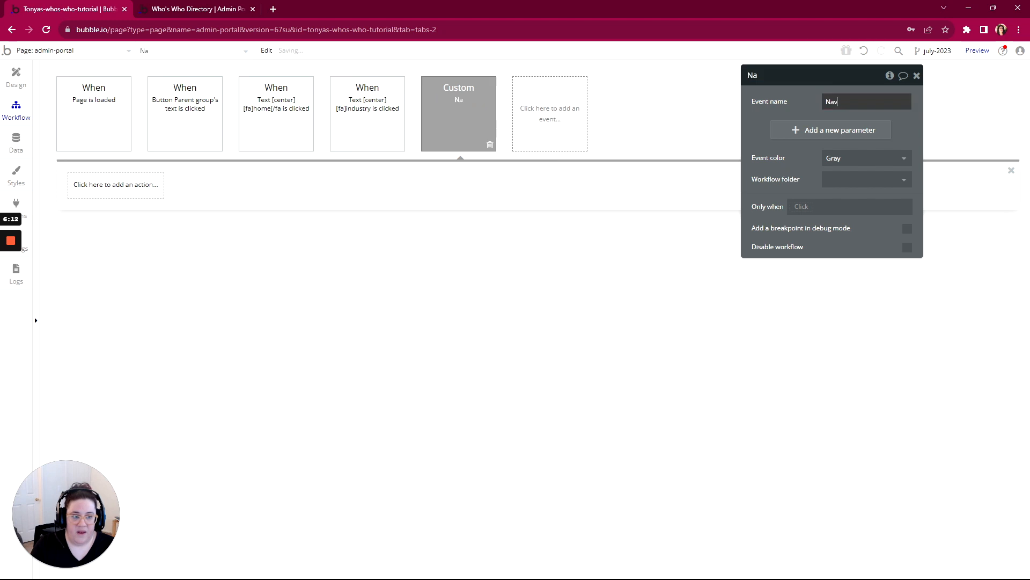
text(Nav)
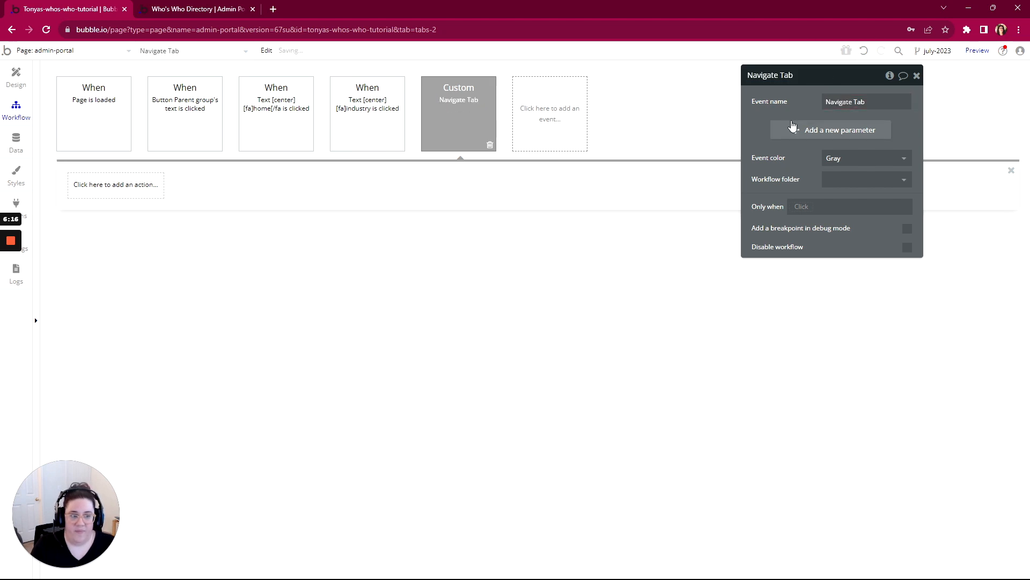
- Add a parameter named "tab text" of type text to the Navigate Tab custom event
click(831, 129)
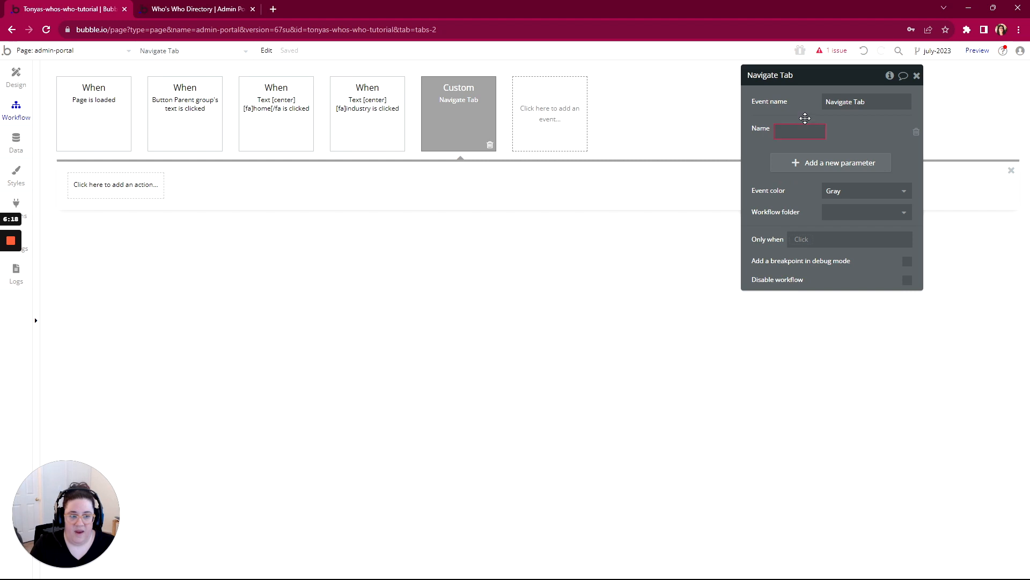
click(799, 131)
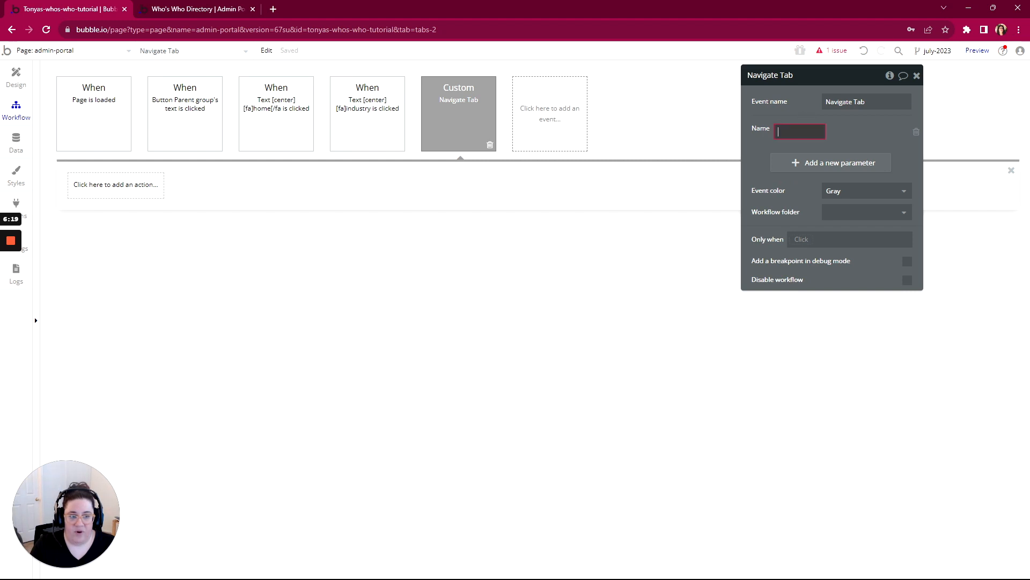
click(917, 134)
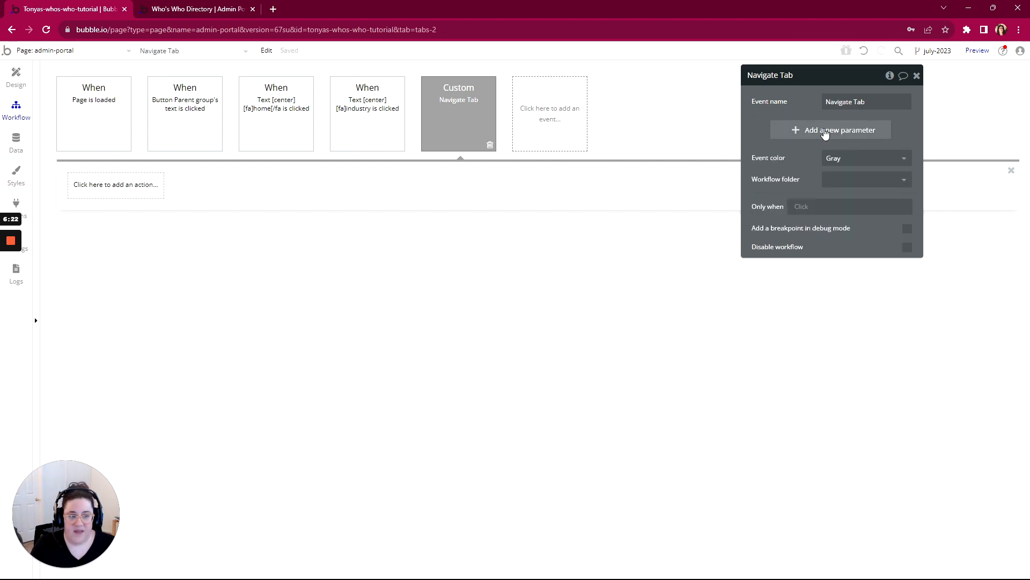
click(824, 132)
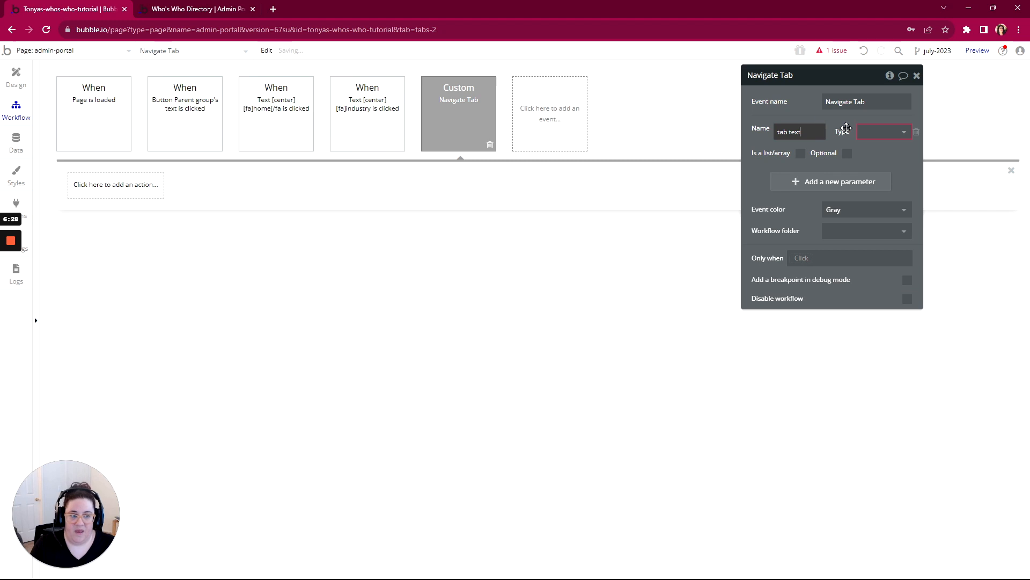
click(883, 132)
scroll(872, 174, down, 3)
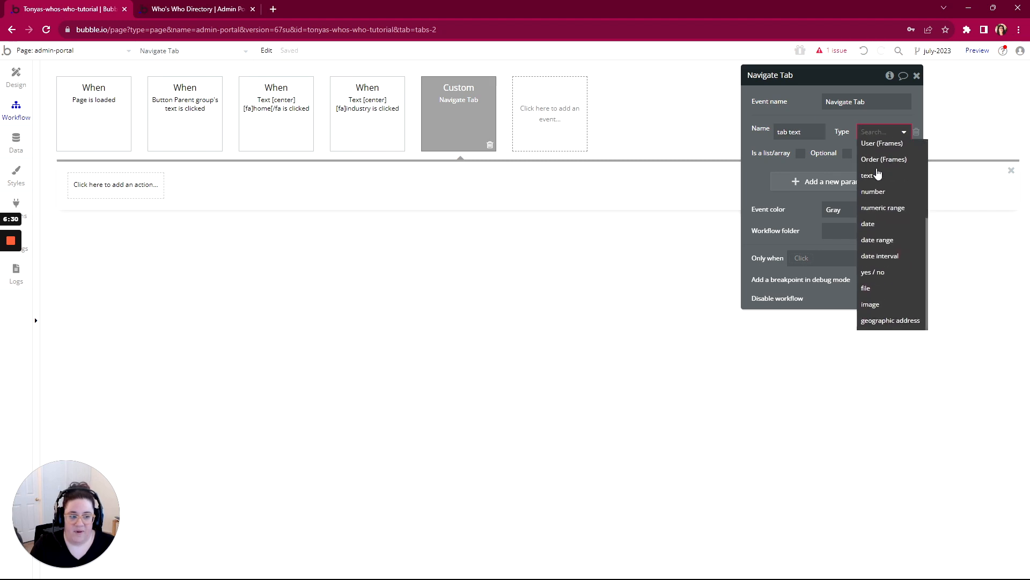
click(867, 183)
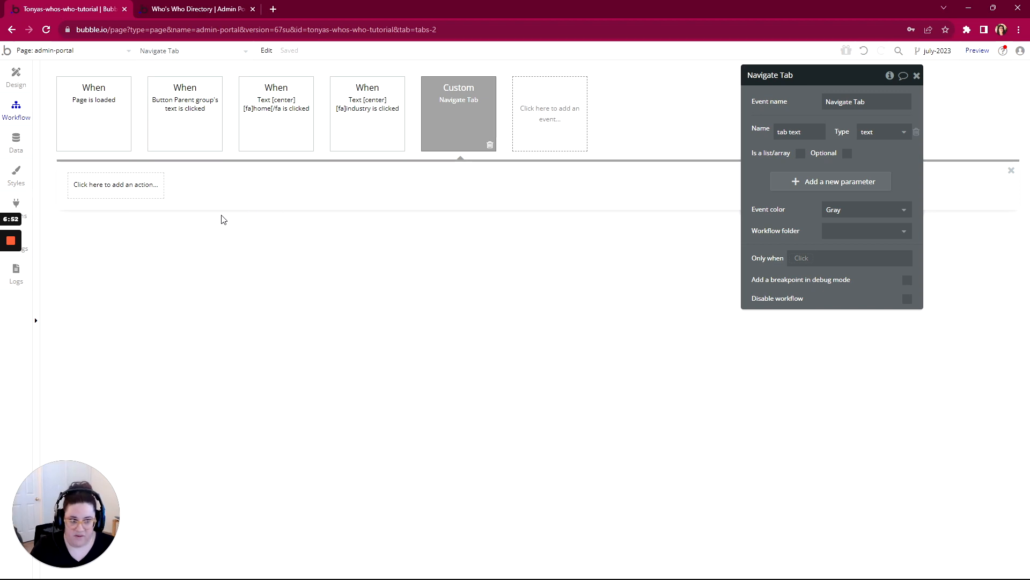
- Add a Go to page action to the Navigate Tab event with destination admin-portal and tab text as the data to send
click(105, 189)
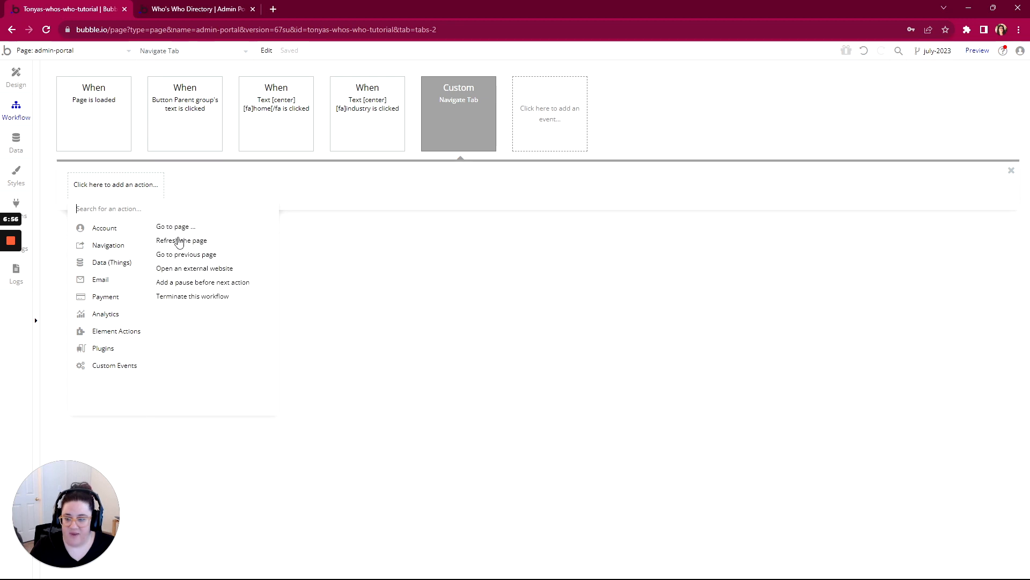
click(186, 228)
click(837, 103)
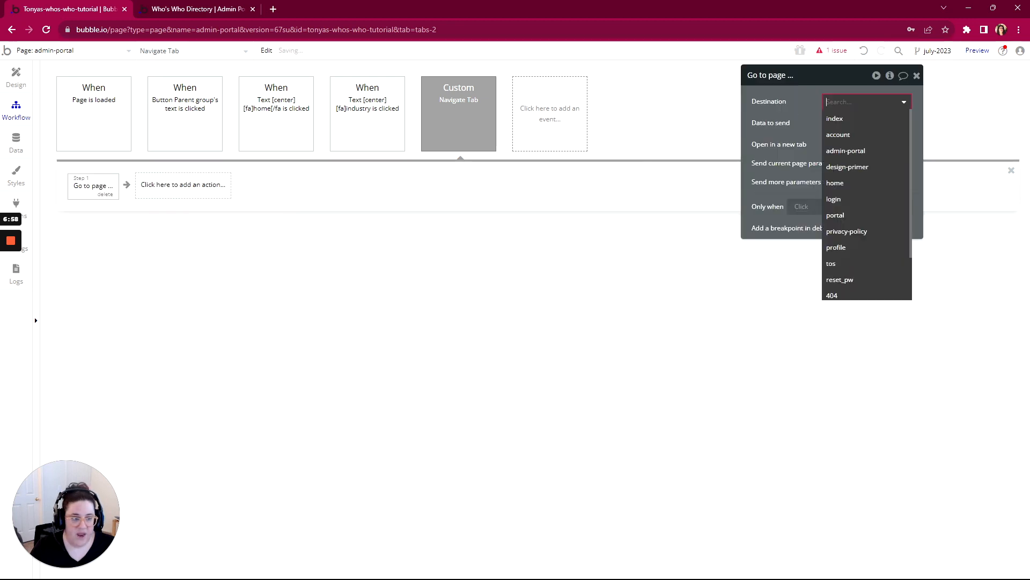
click(837, 153)
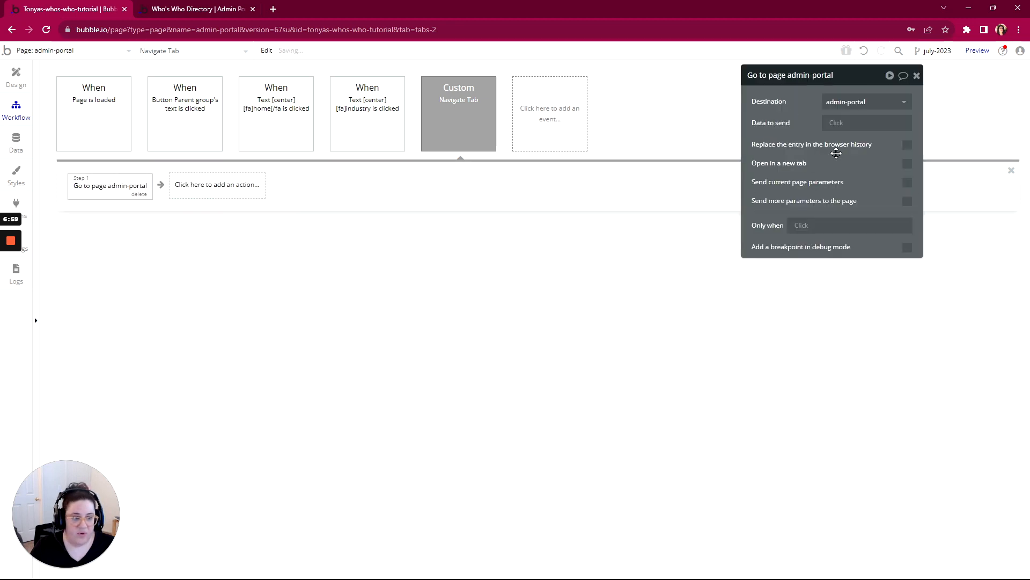
click(837, 124)
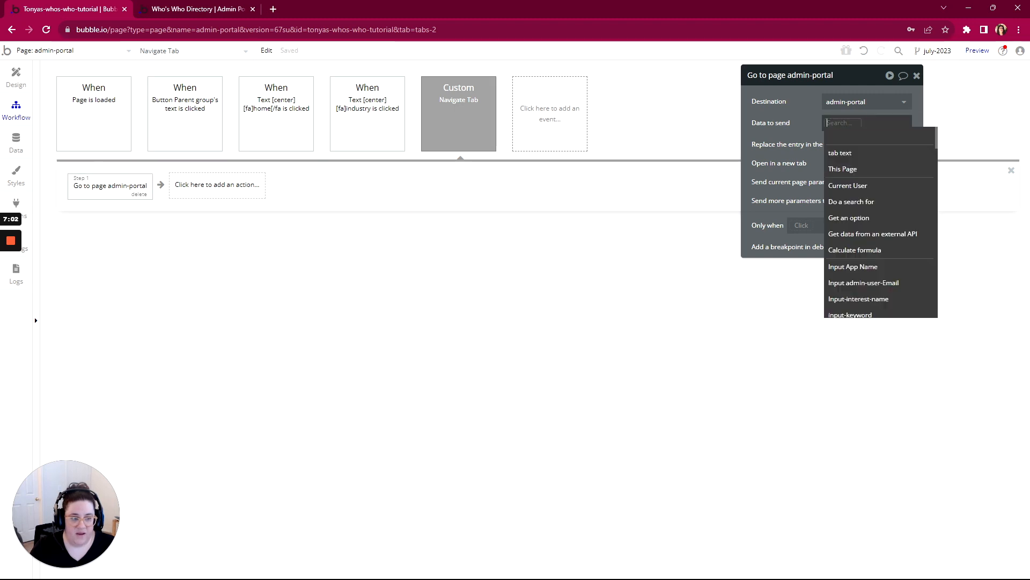
click(839, 155)
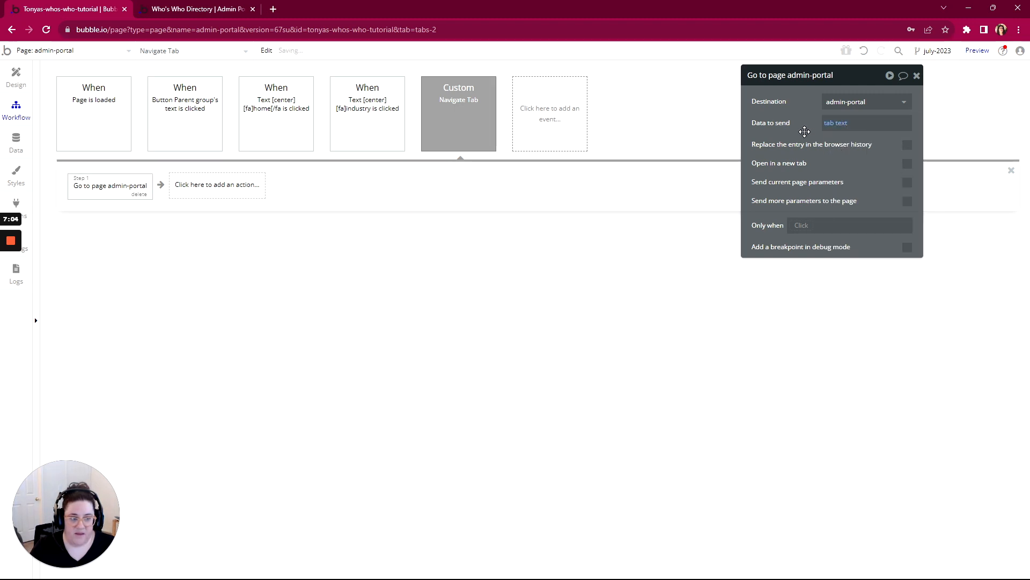
- Delete the Go to page admin-portal action from the first navigation button's click workflow
click(188, 110)
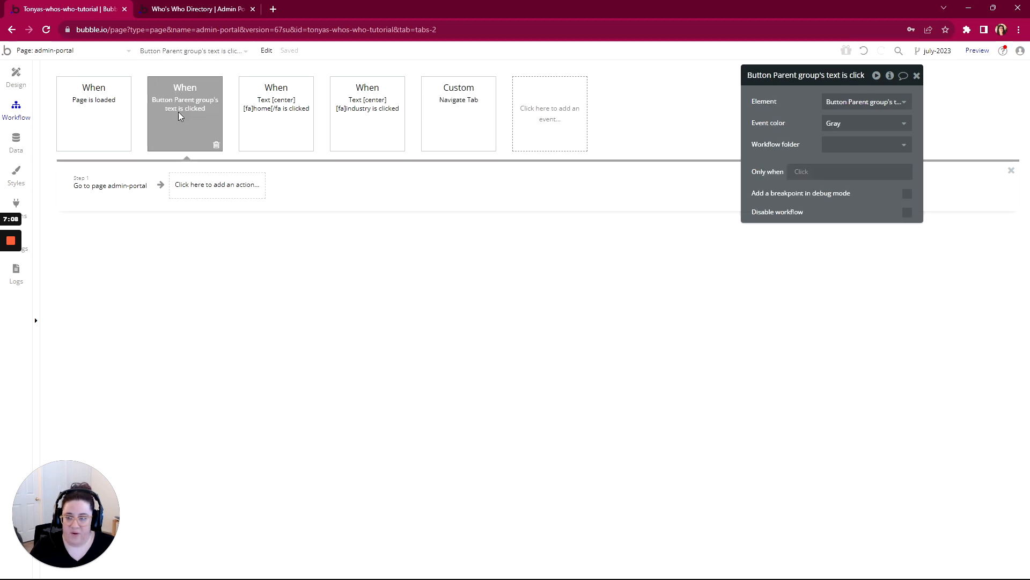
click(125, 187)
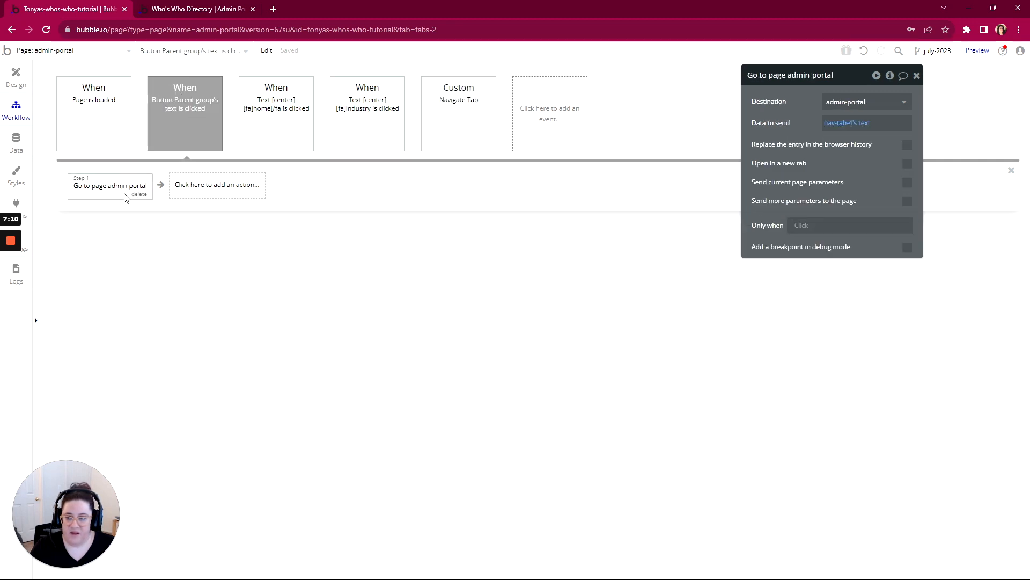
click(139, 195)
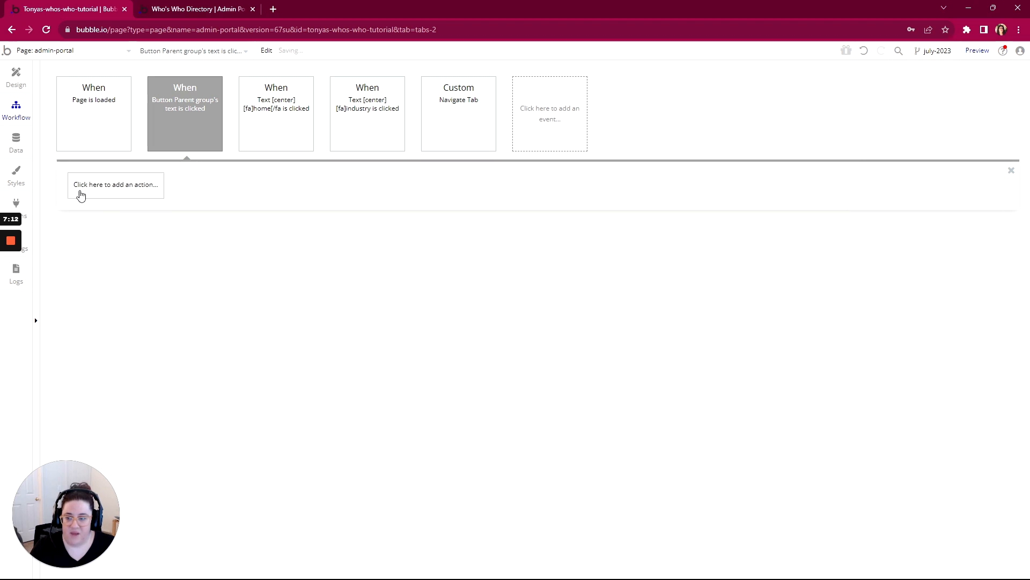
- Add a Trigger Navigate Tab action to the first navigation button's workflow with nav-tab-4's text as the tab text
click(83, 188)
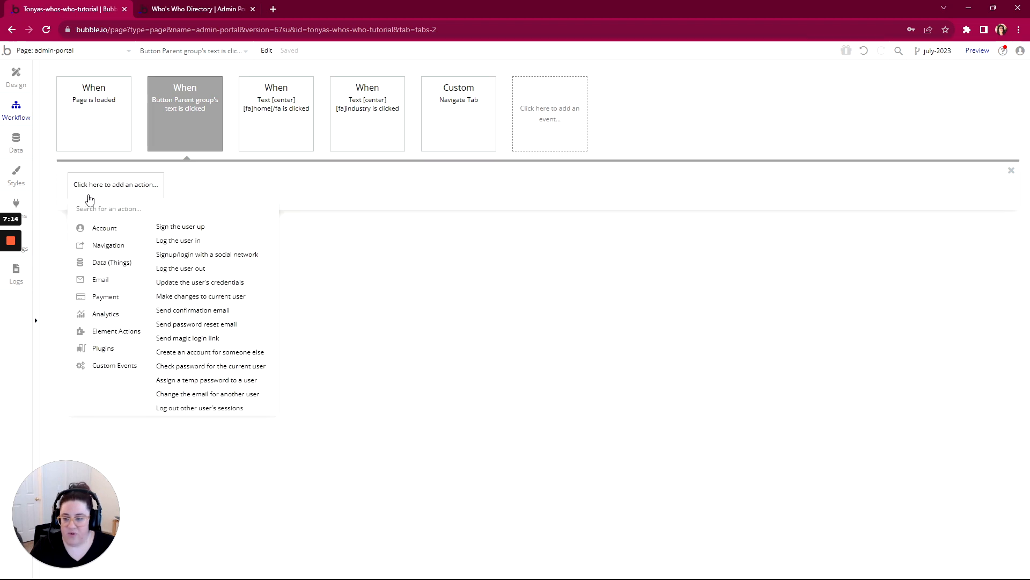
mouse_move(110, 367)
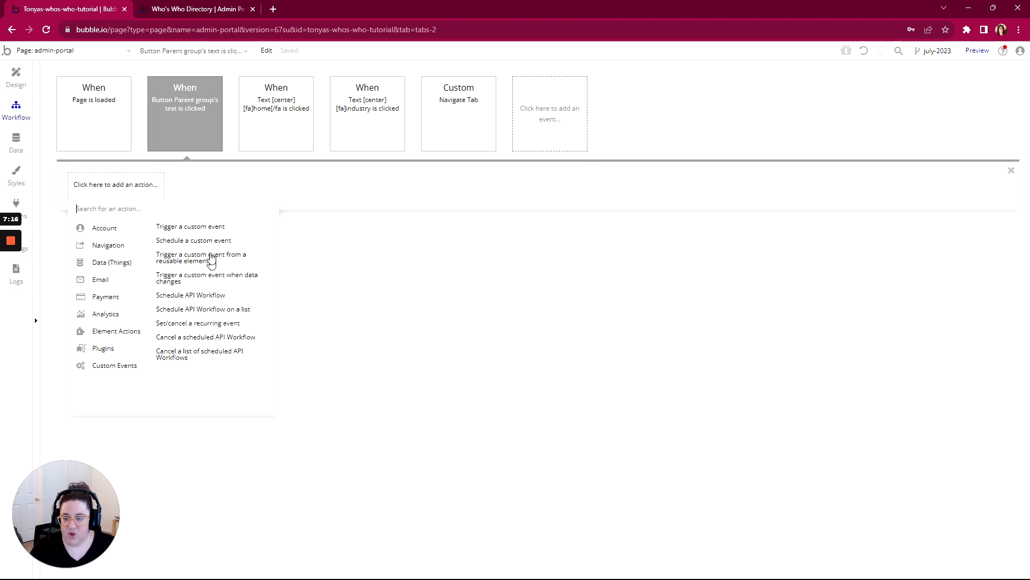
click(211, 228)
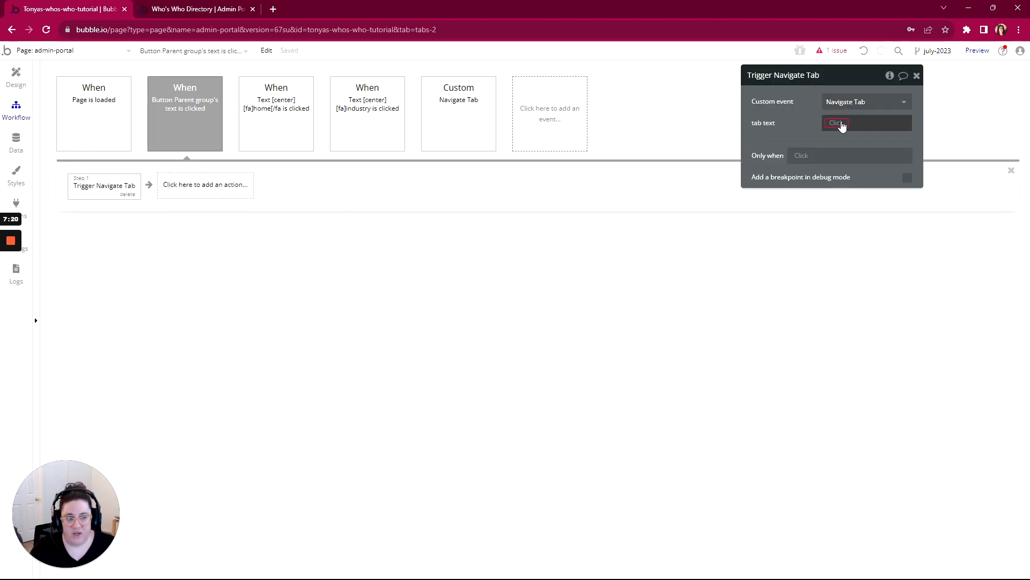
click(836, 123)
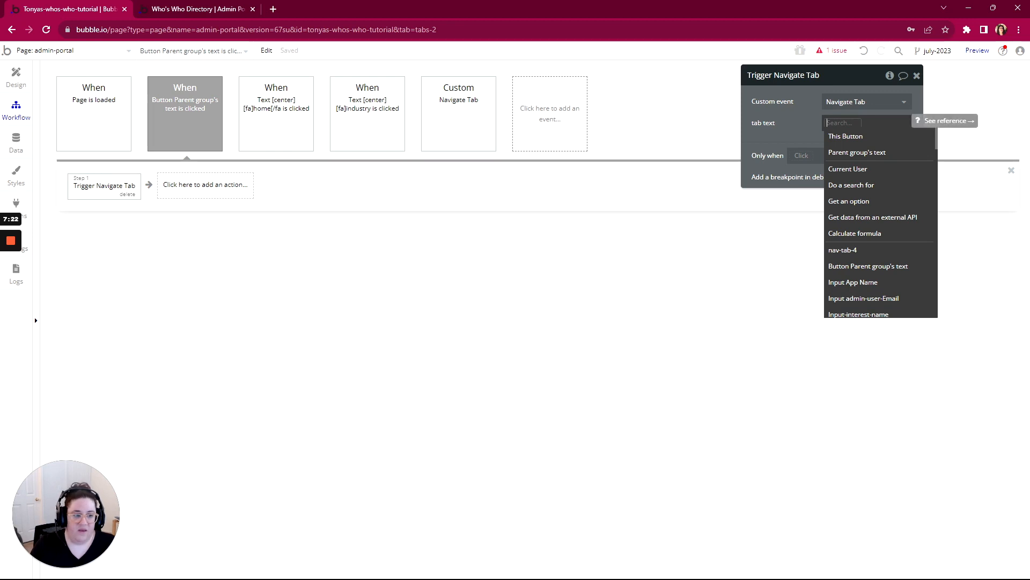
click(854, 249)
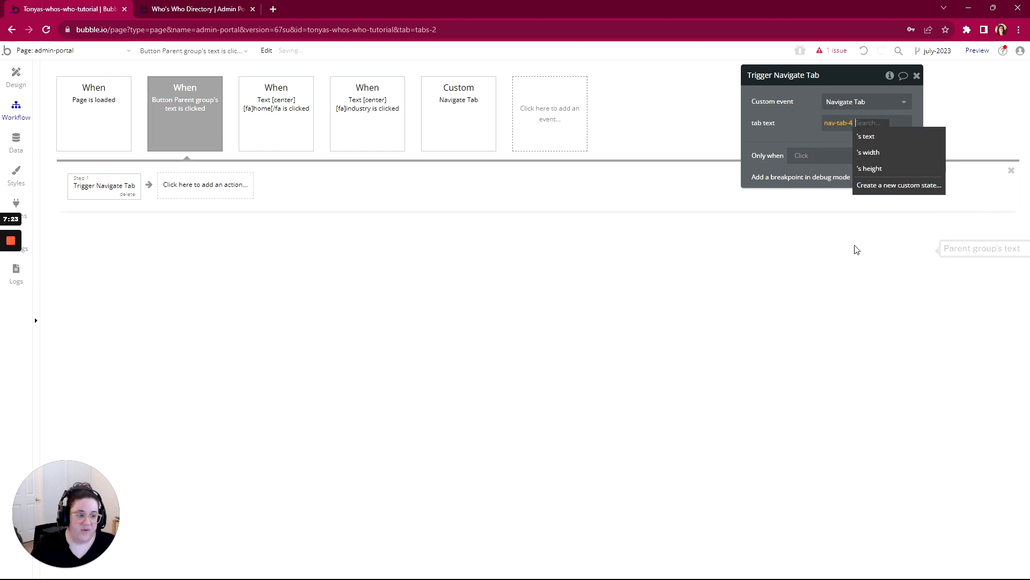
click(865, 136)
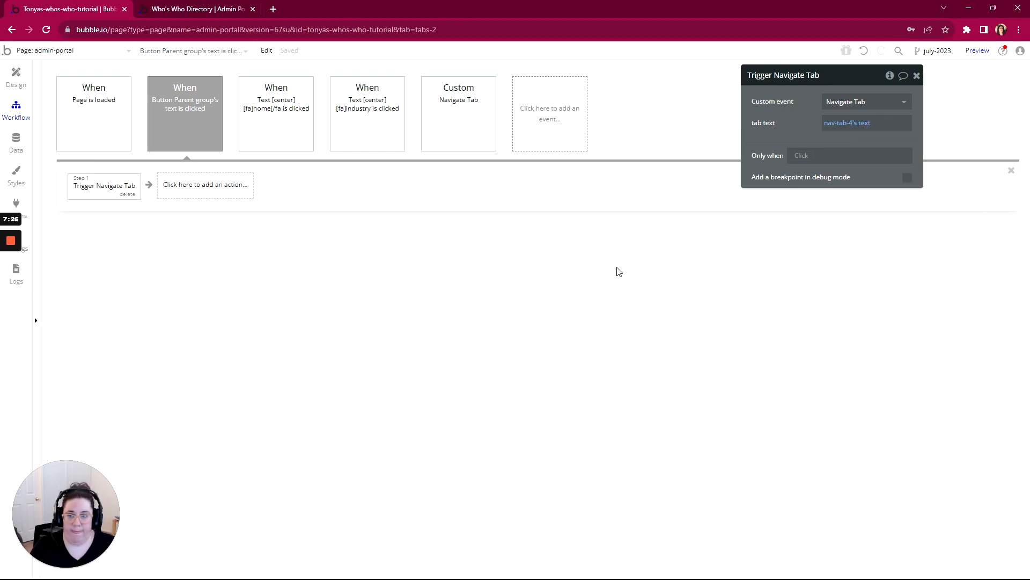
- Delete the Go to page admin-portal action from the industry icon's click workflow
click(370, 111)
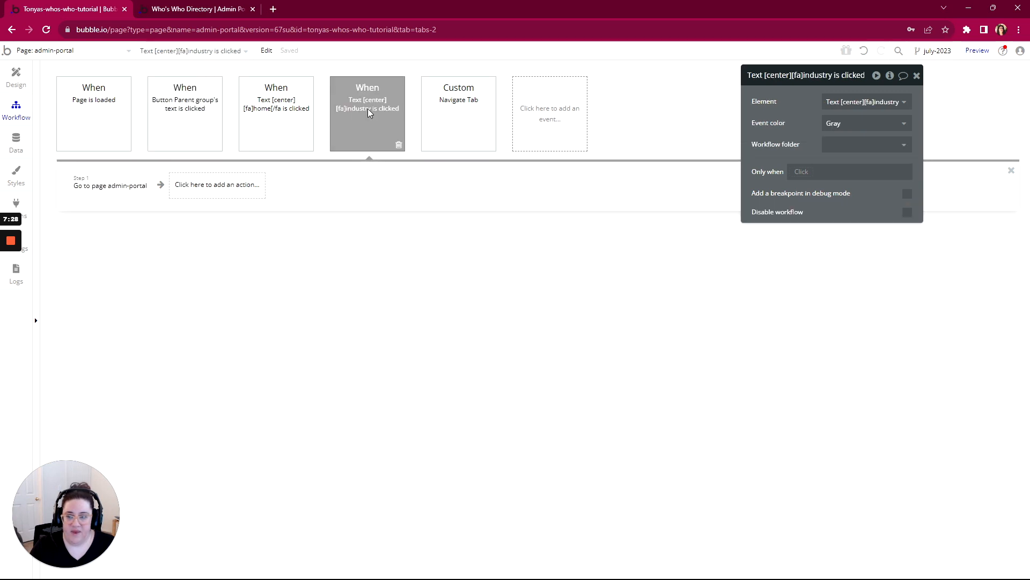
click(126, 194)
key(Delete)
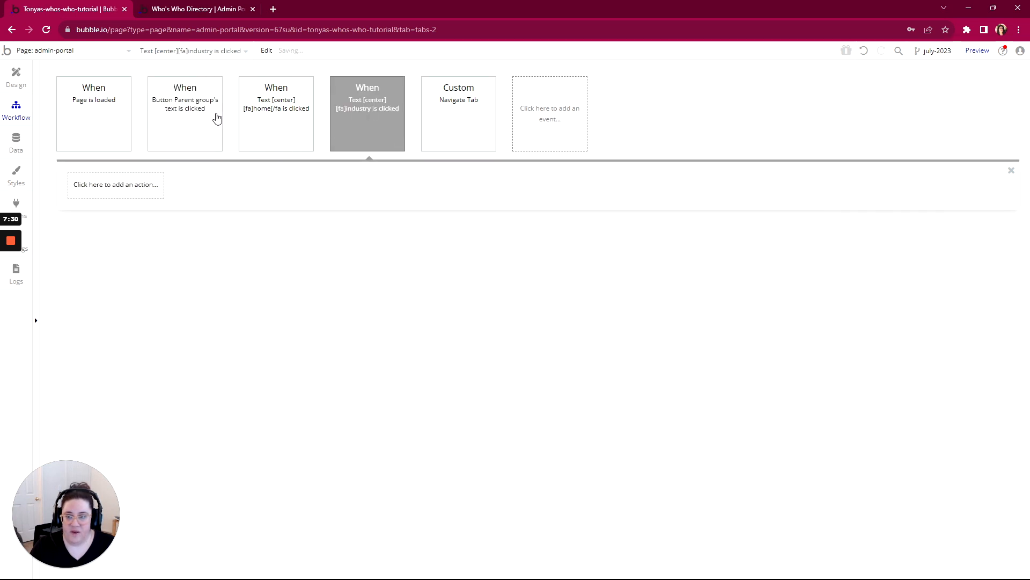
- Copy the Trigger Navigate Tab action from the first navigation button's workflow into the industry icon's click workflow
click(216, 114)
click(113, 189)
right_click(116, 192)
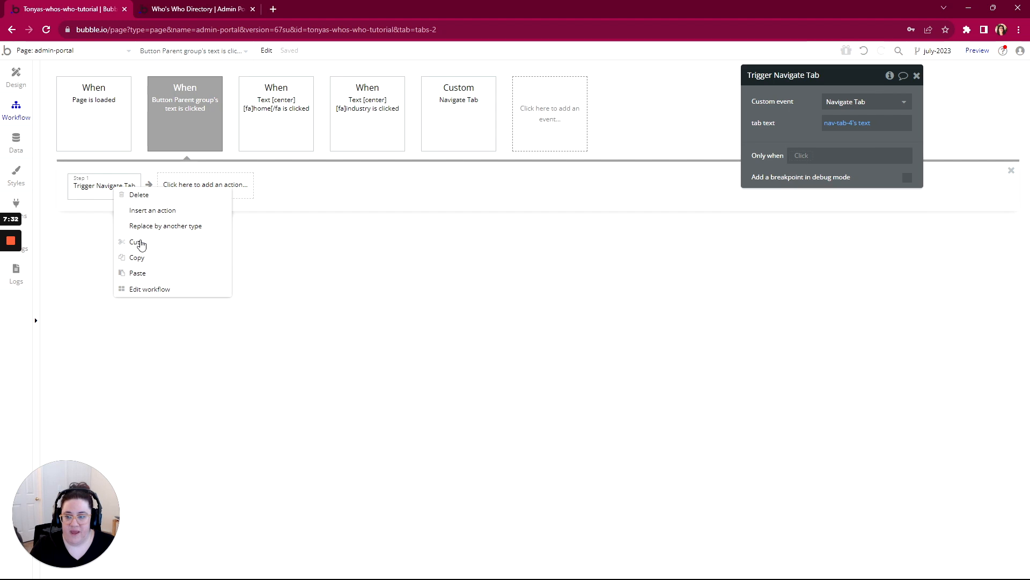
click(138, 258)
click(369, 127)
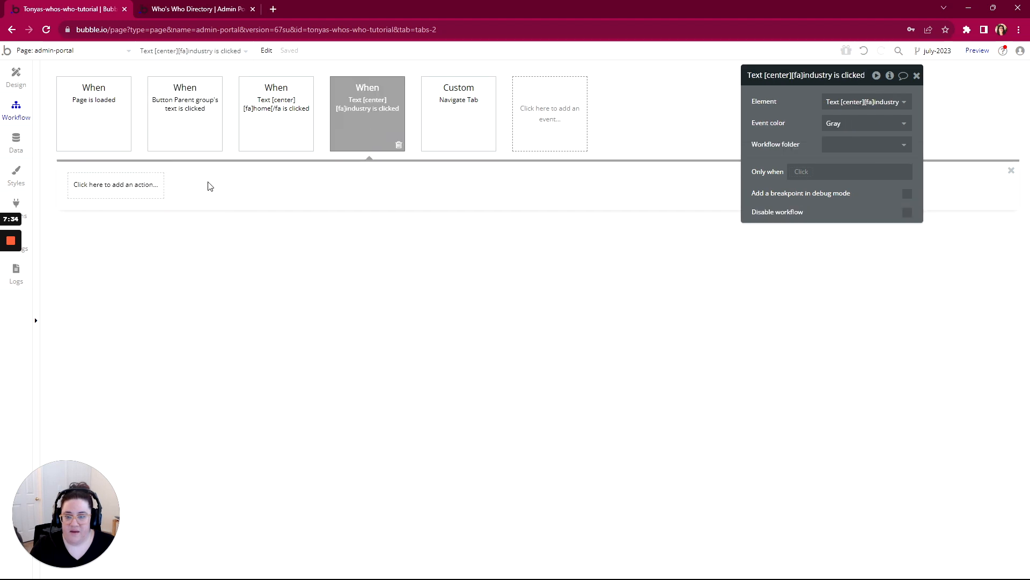
right_click(114, 188)
click(143, 198)
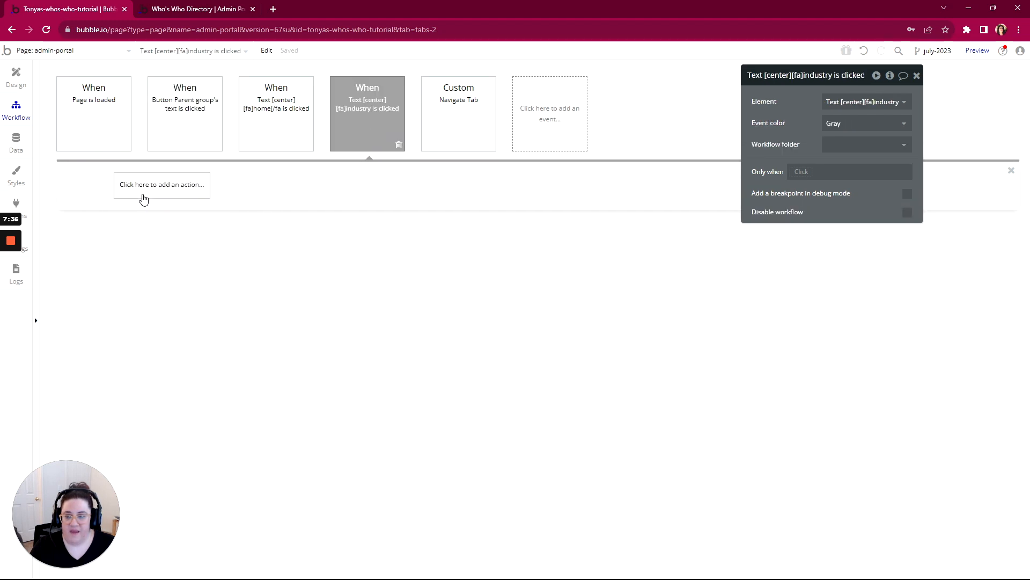
- Review the Navigate Tab custom event's parameter and the settings of its Go to page action
click(458, 123)
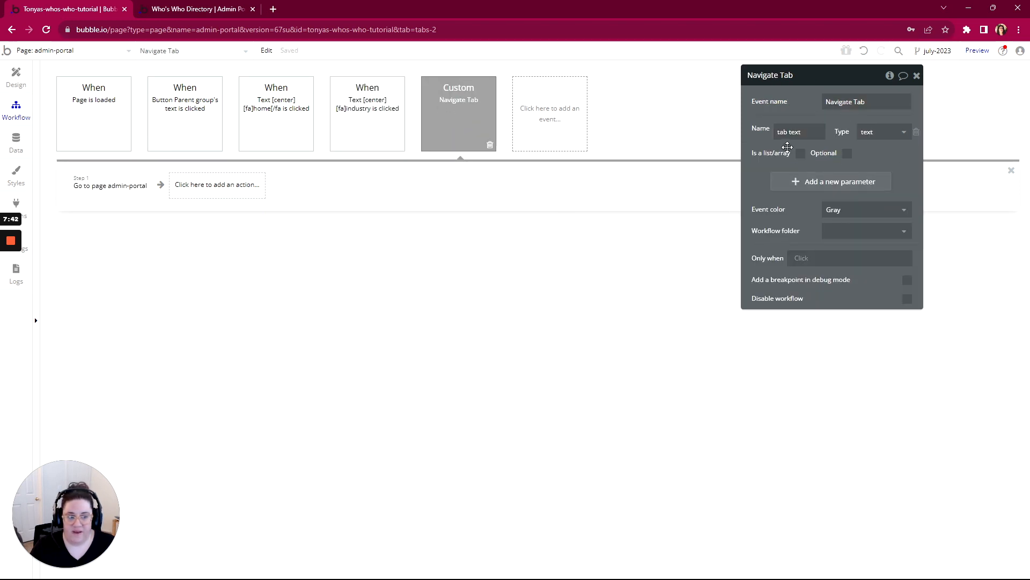
click(114, 186)
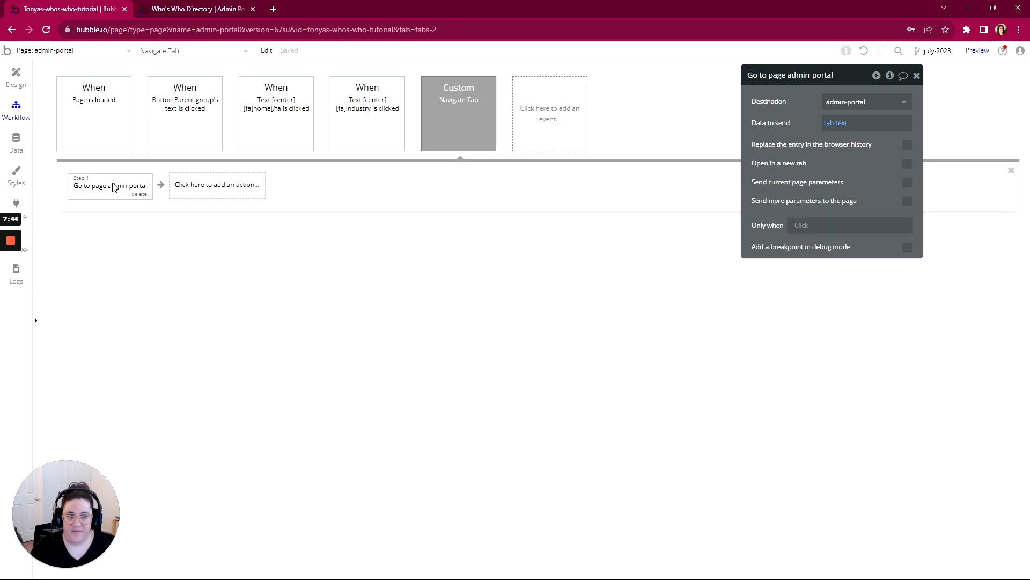
- Check the second navigation button's parent group, and create a click workflow for that button
click(17, 77)
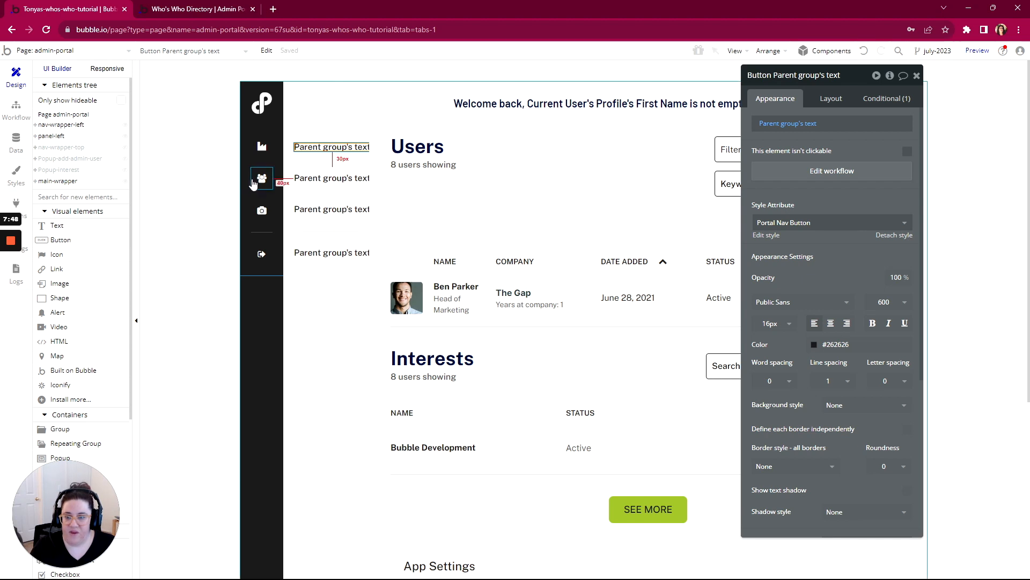
click(331, 185)
right_click(331, 184)
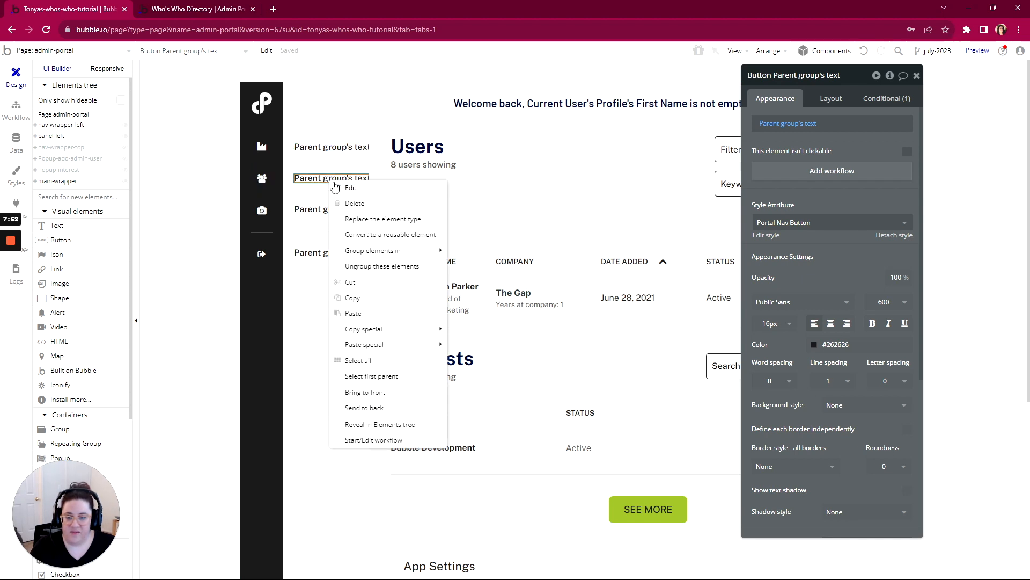
click(362, 377)
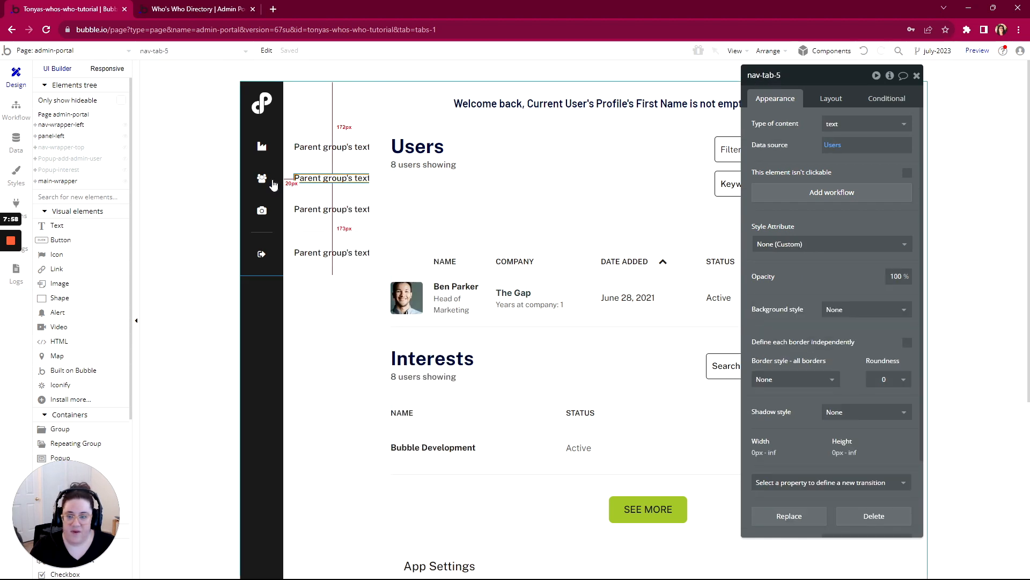
click(307, 178)
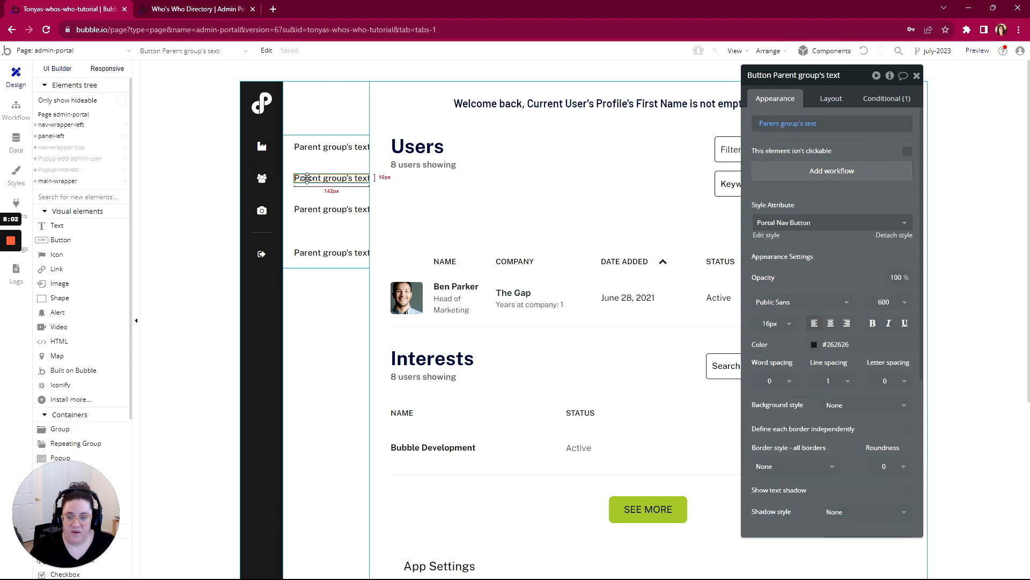
click(827, 174)
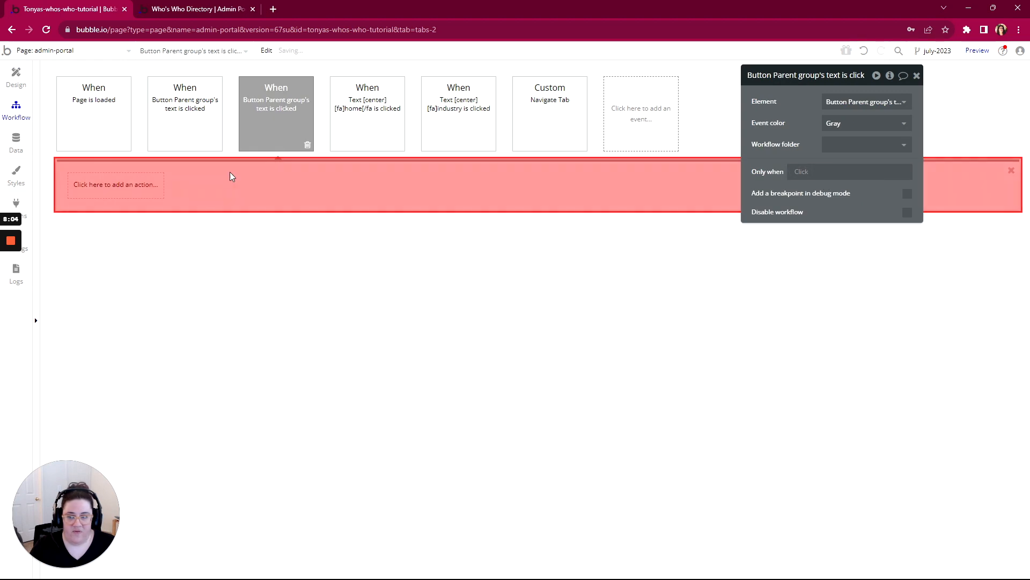
- Add a Trigger Navigate Tab action to the second navigation button's workflow with nav-tab-5's text as the tab text
click(108, 184)
mouse_move(108, 365)
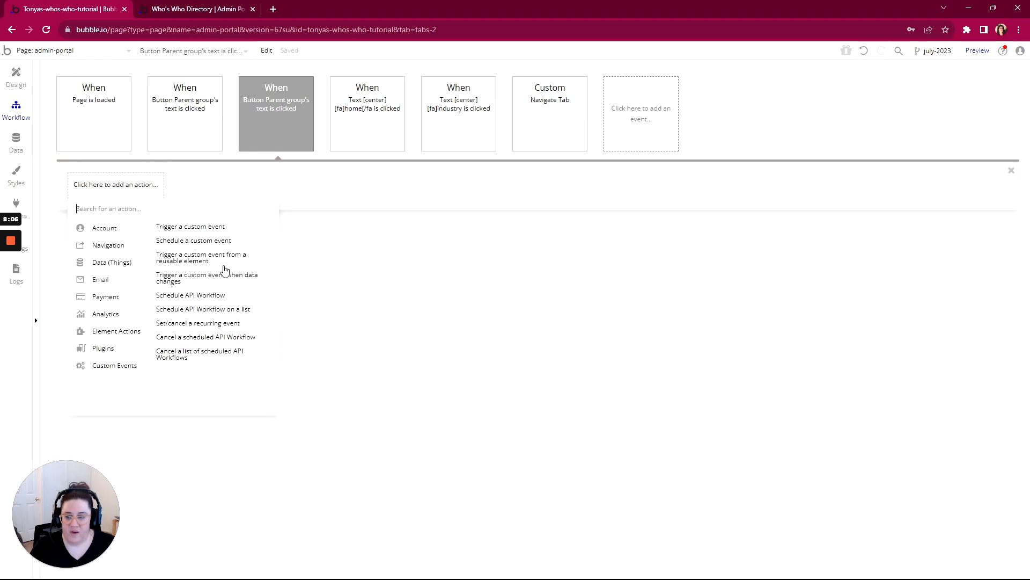
click(214, 228)
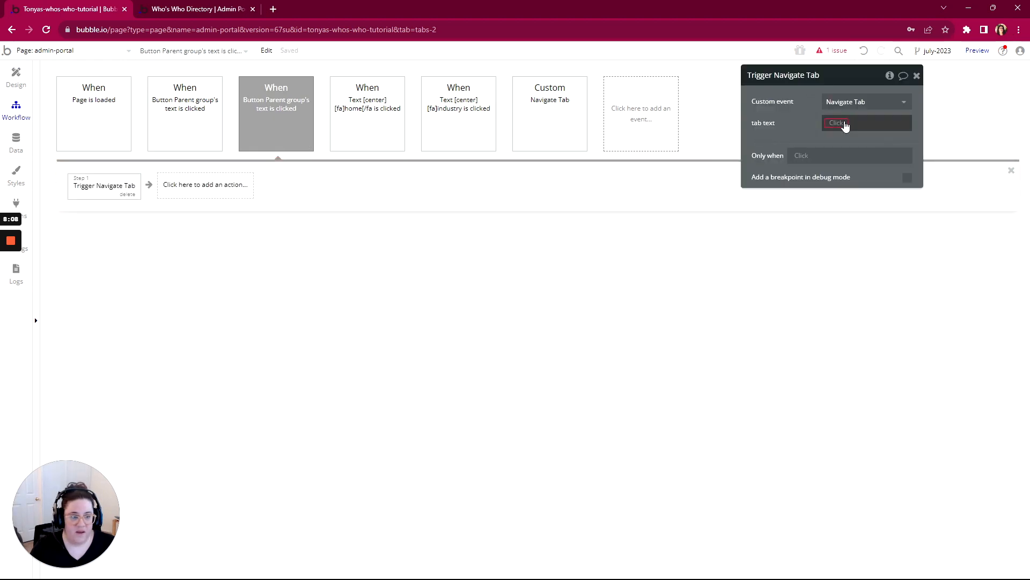
click(845, 125)
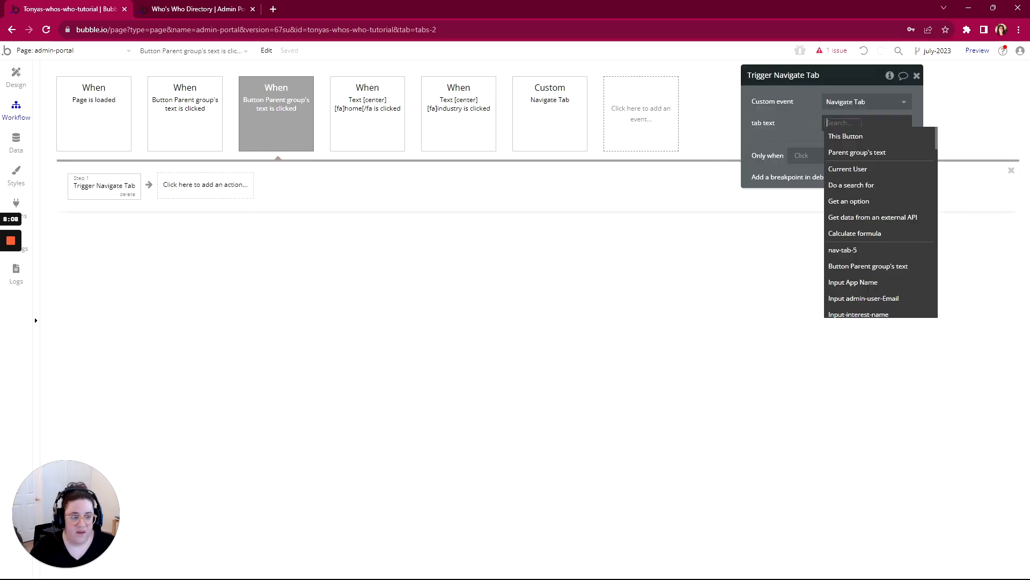
click(843, 250)
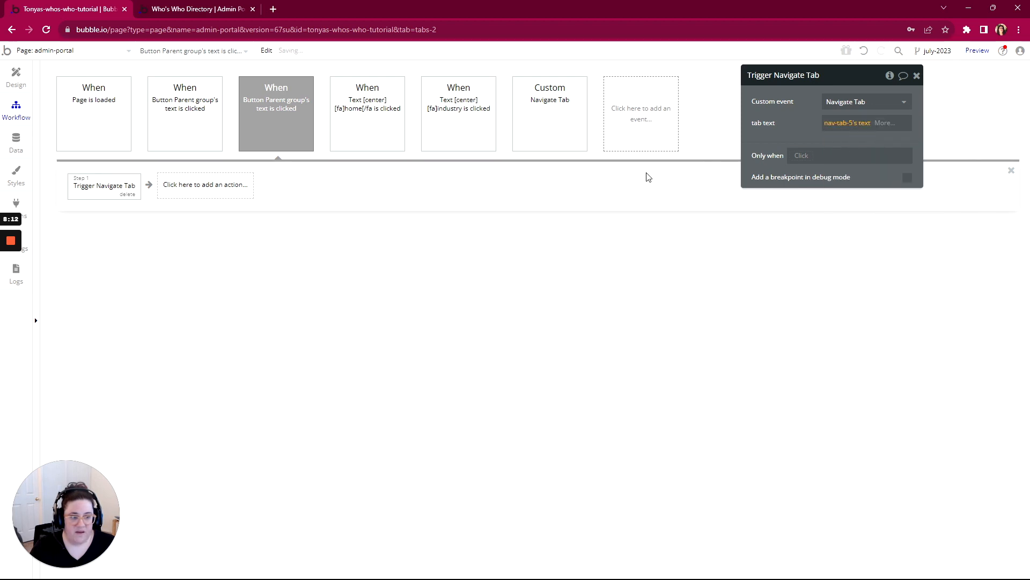
- Copy the second navigation button's Trigger Navigate Tab action and create a click workflow for the users icon in the sidebar
right_click(95, 191)
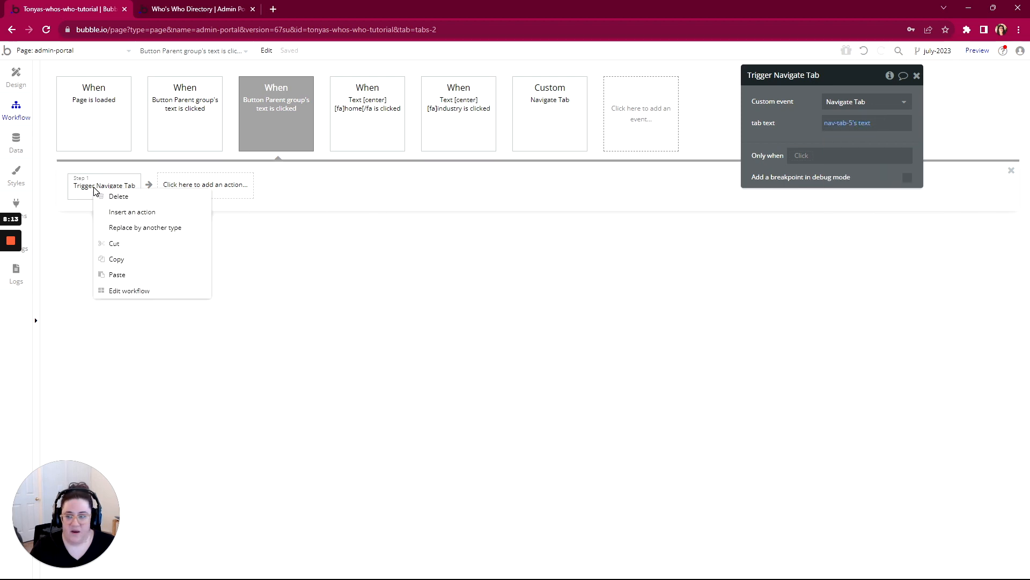
click(118, 260)
click(12, 79)
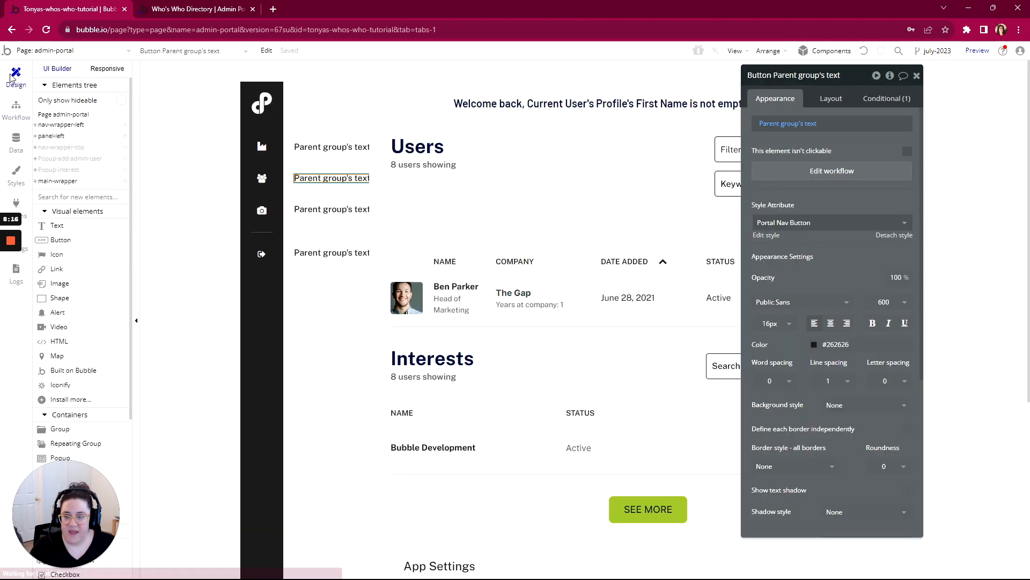
click(264, 180)
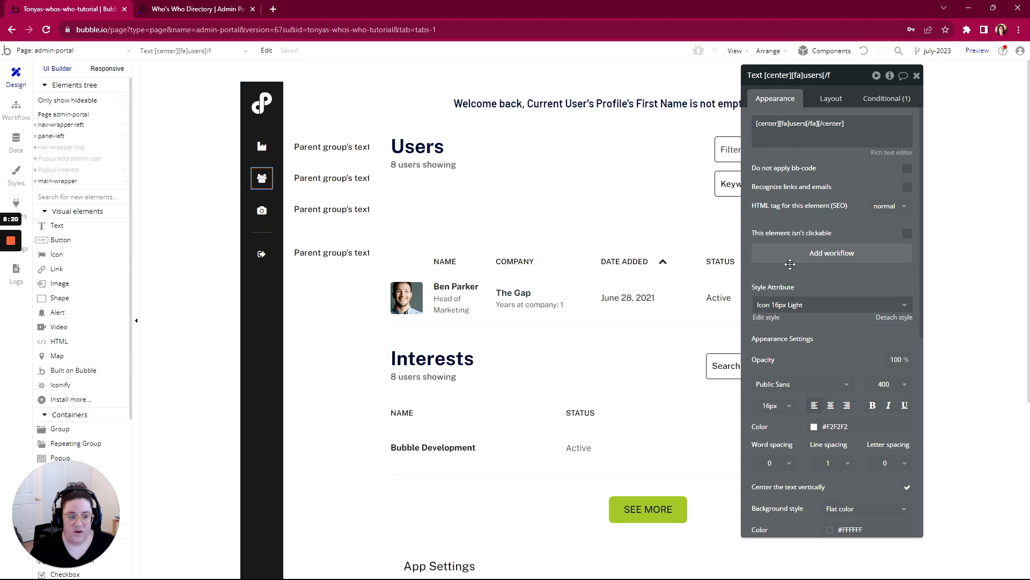
click(823, 261)
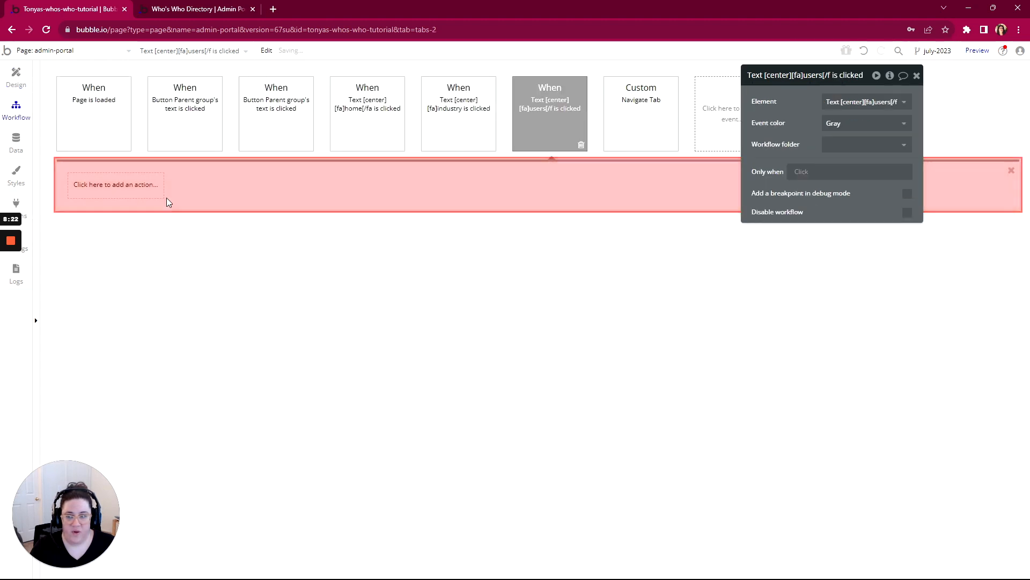
click(106, 186)
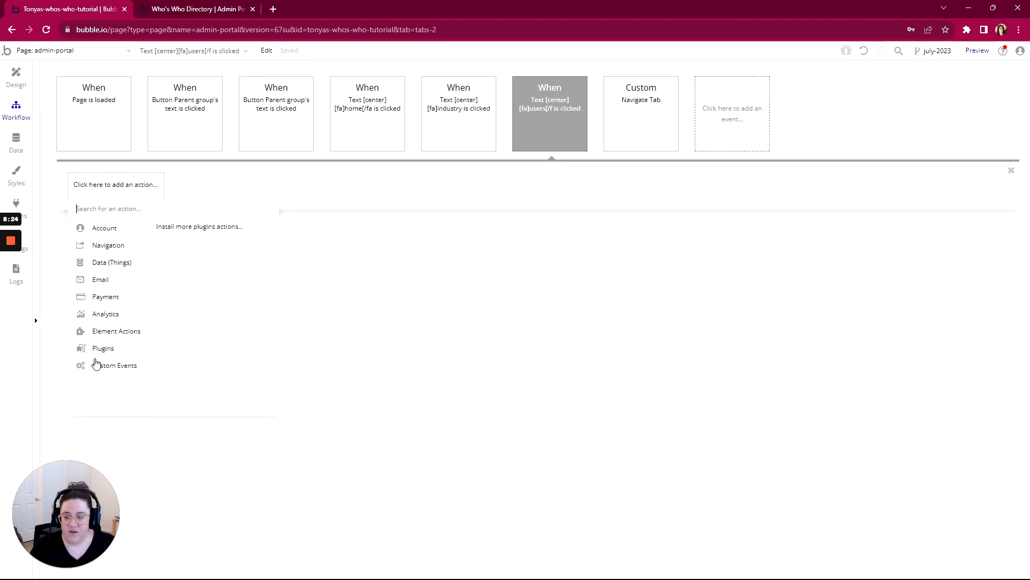
mouse_move(95, 367)
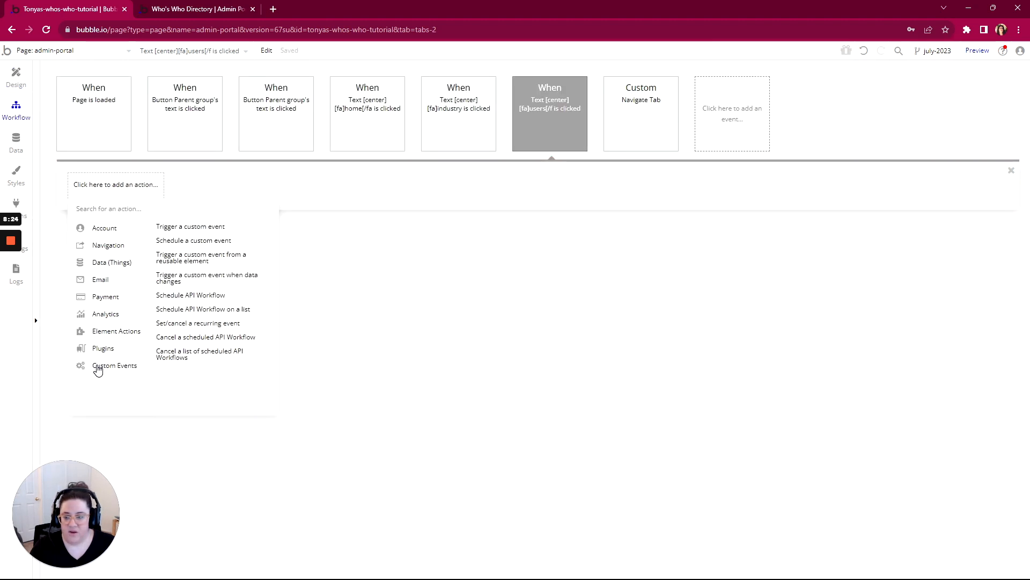
click(214, 228)
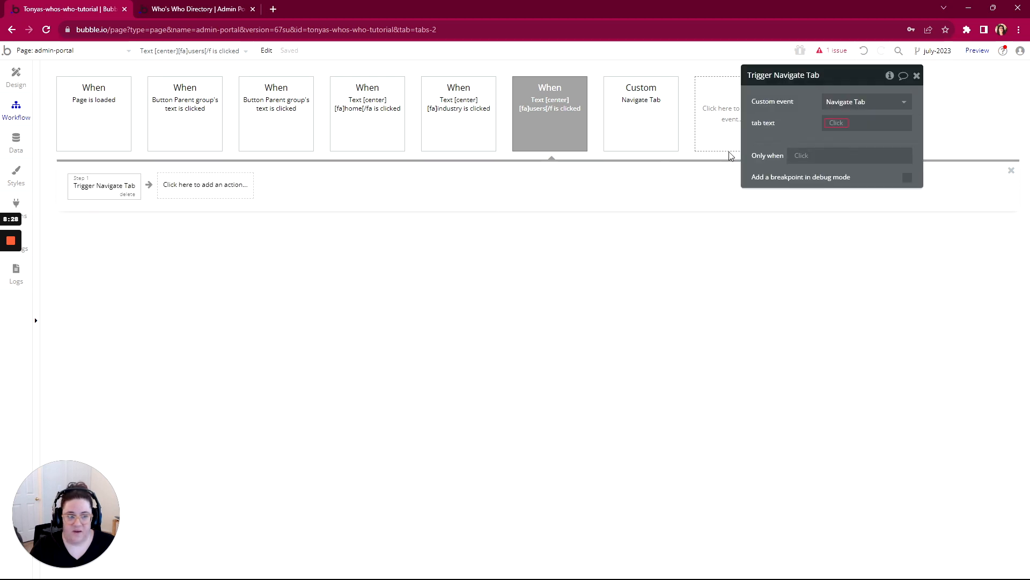
click(132, 194)
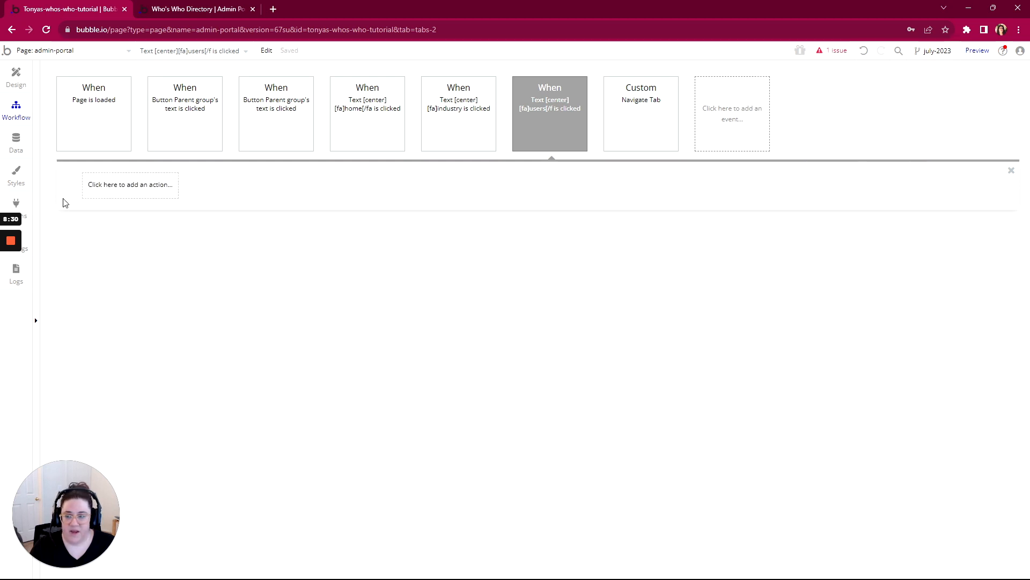
- Paste the copied Trigger Navigate Tab action into the users icon's click workflow and return to the page design
right_click(85, 189)
click(106, 192)
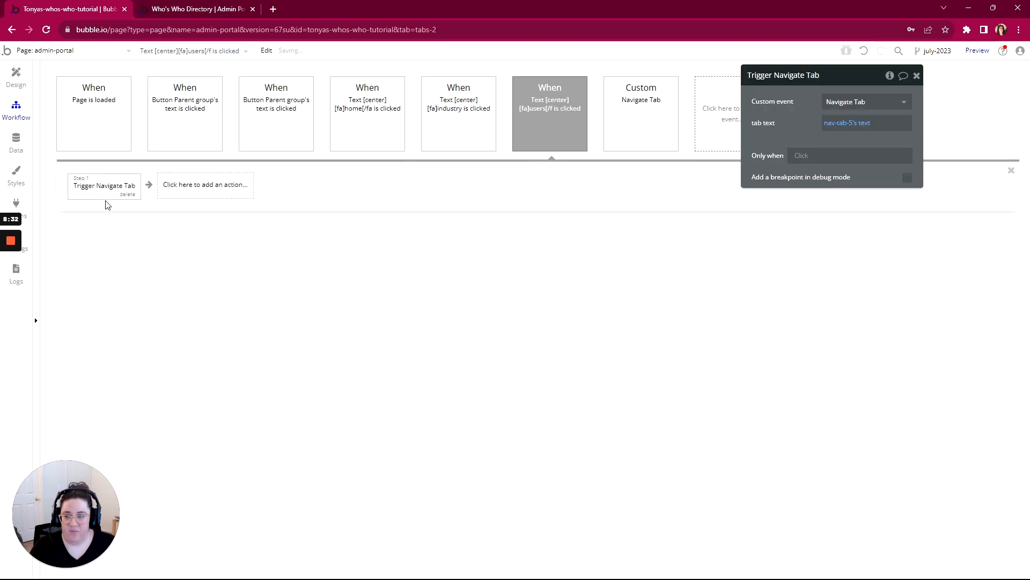
click(16, 78)
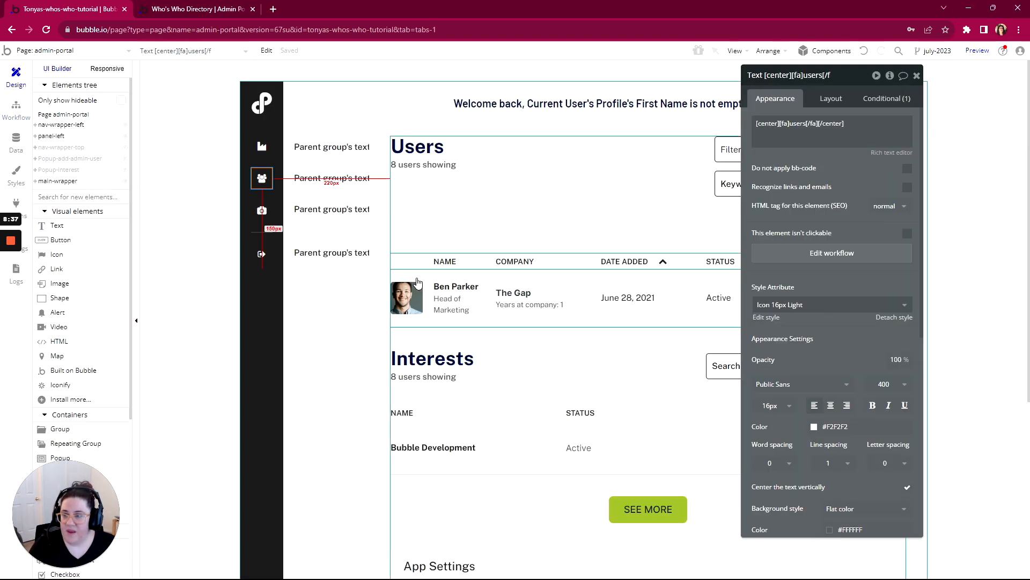
- Create a click workflow for the nav-tab-6 group and paste in the Trigger Navigate Tab action, with nav-tab-6's text as the tab text
right_click(339, 210)
click(367, 406)
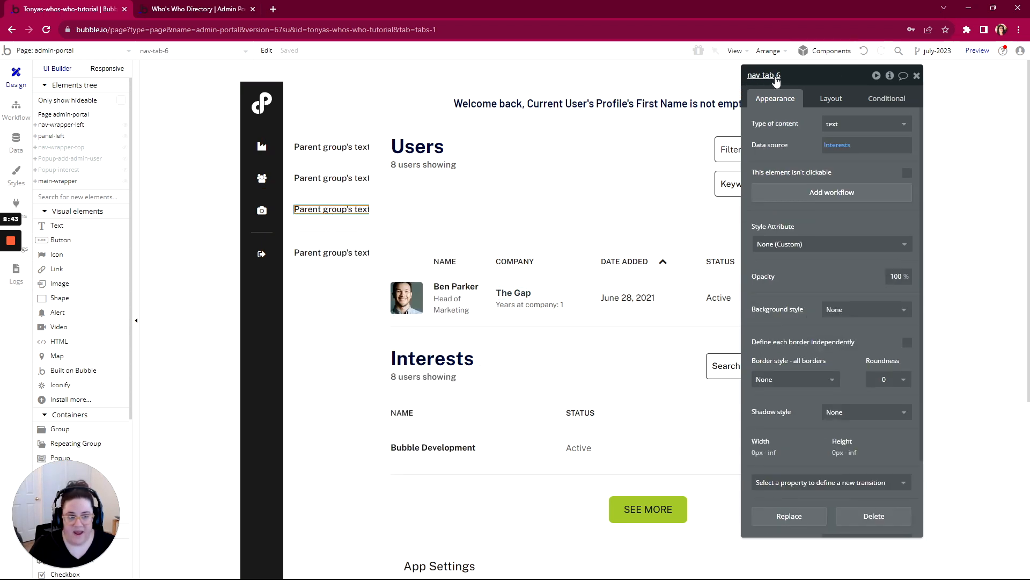
click(822, 194)
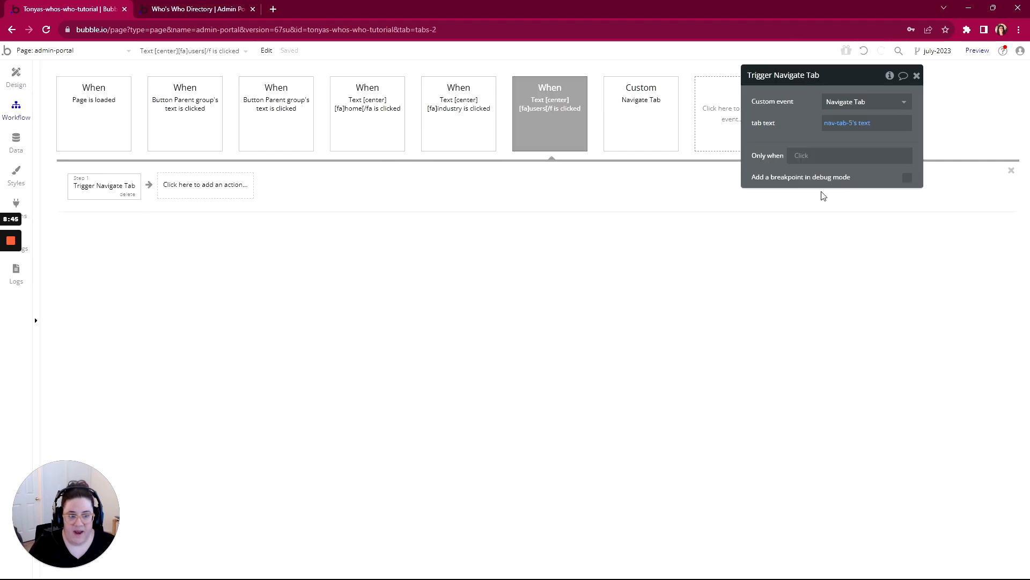
right_click(100, 189)
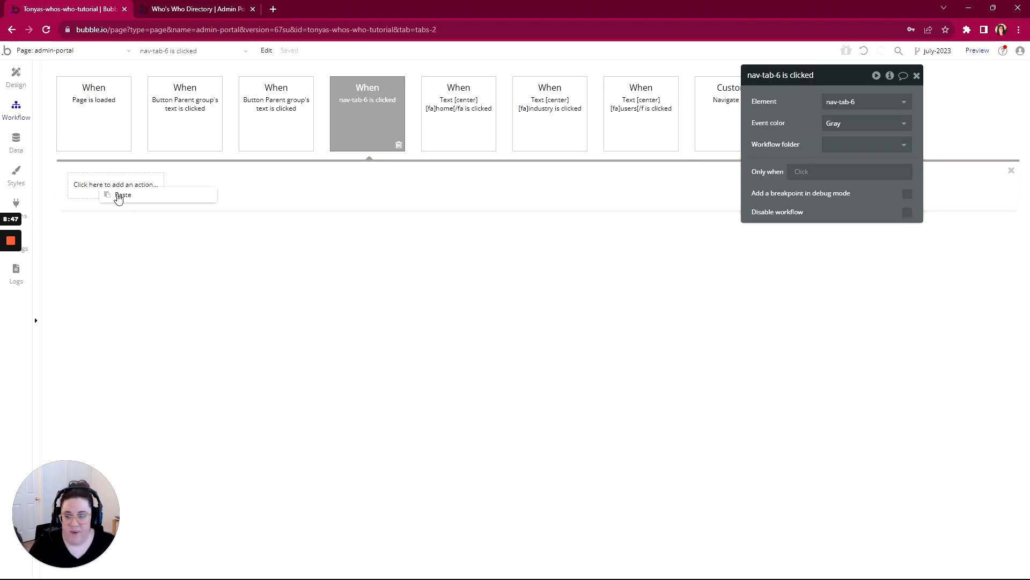
click(115, 194)
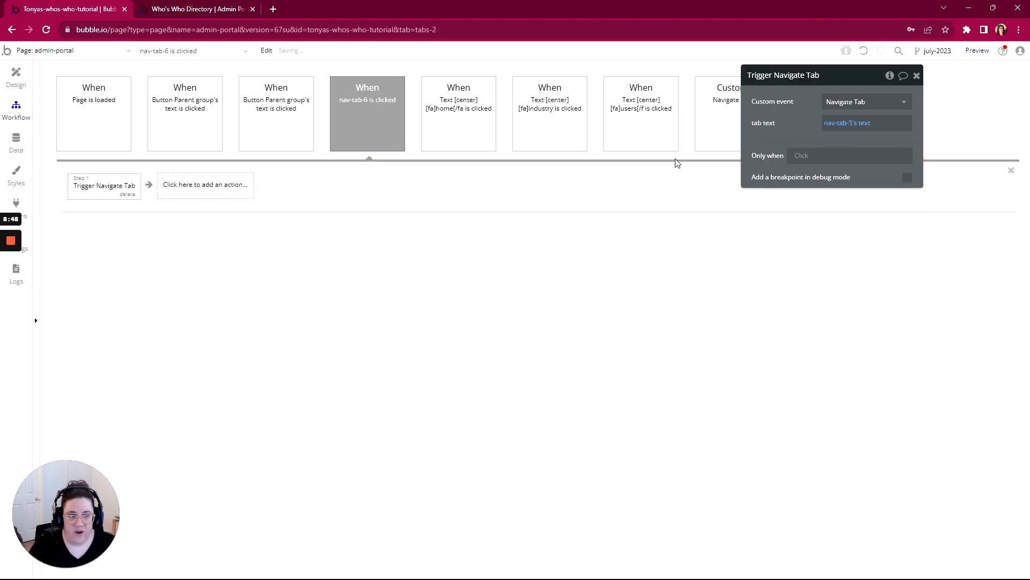
click(835, 124)
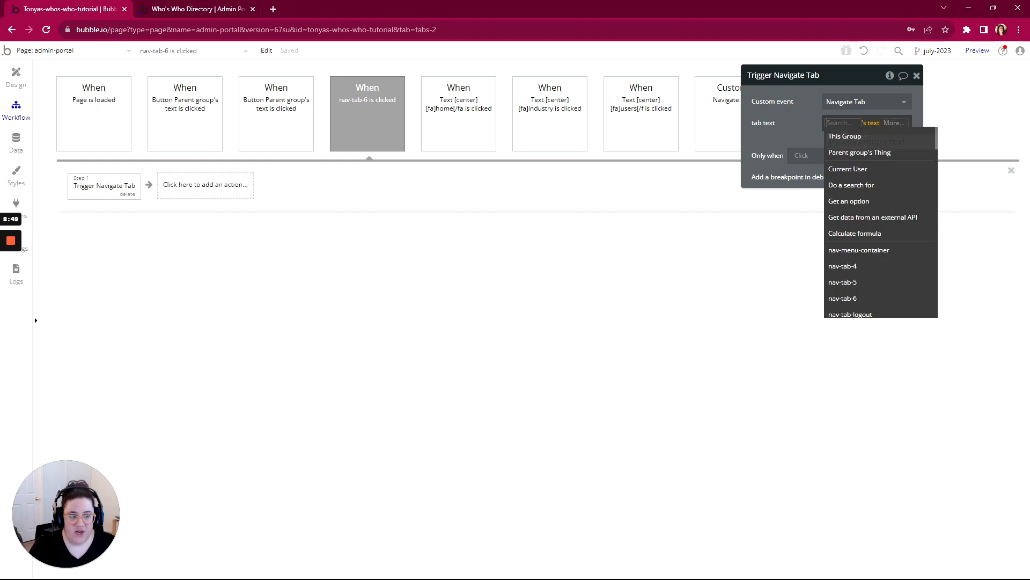
click(844, 299)
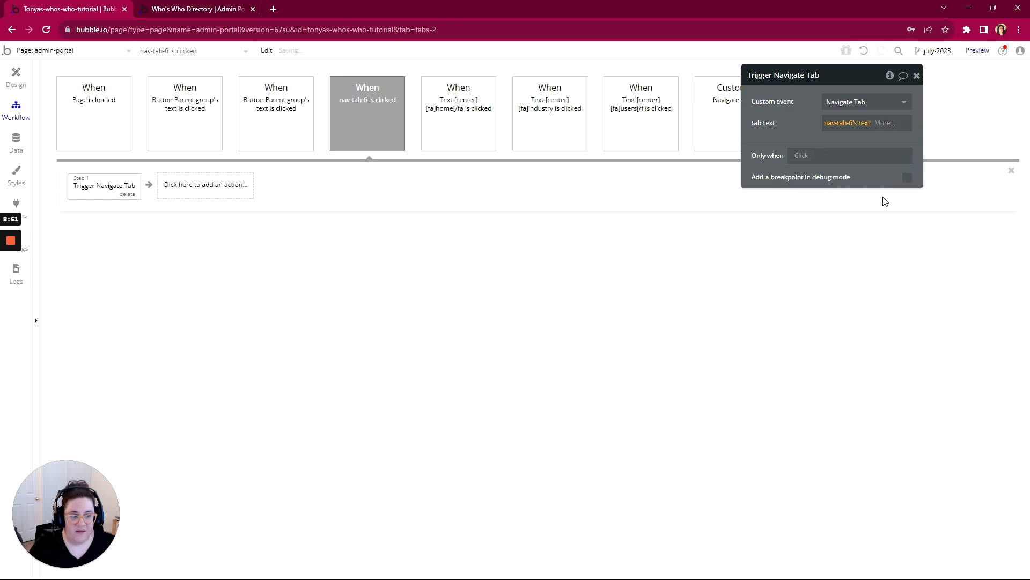
- Copy nav-tab-6's Trigger Navigate Tab action into a new click workflow for the camera icon in the sidebar
right_click(105, 192)
click(128, 260)
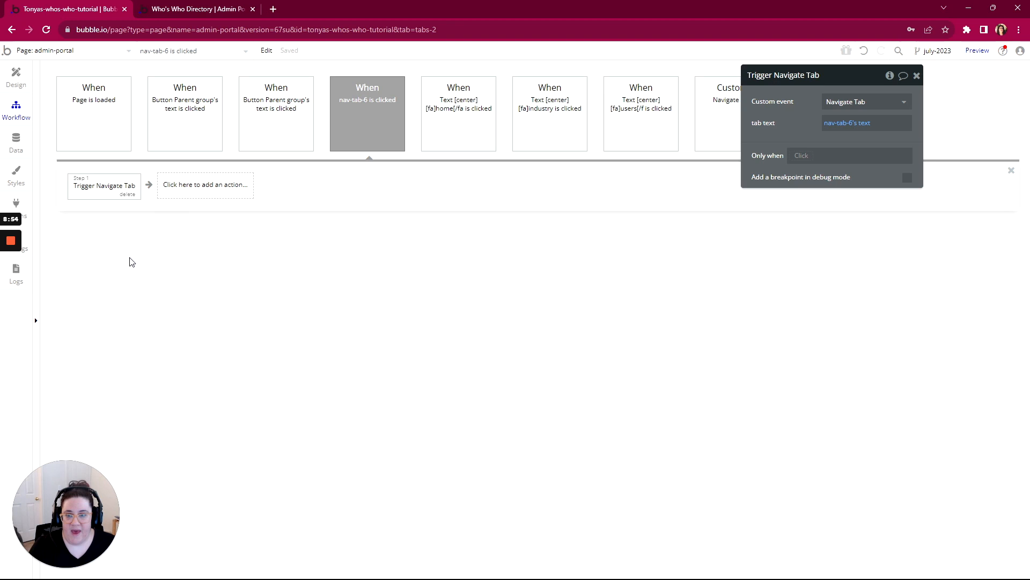
click(16, 77)
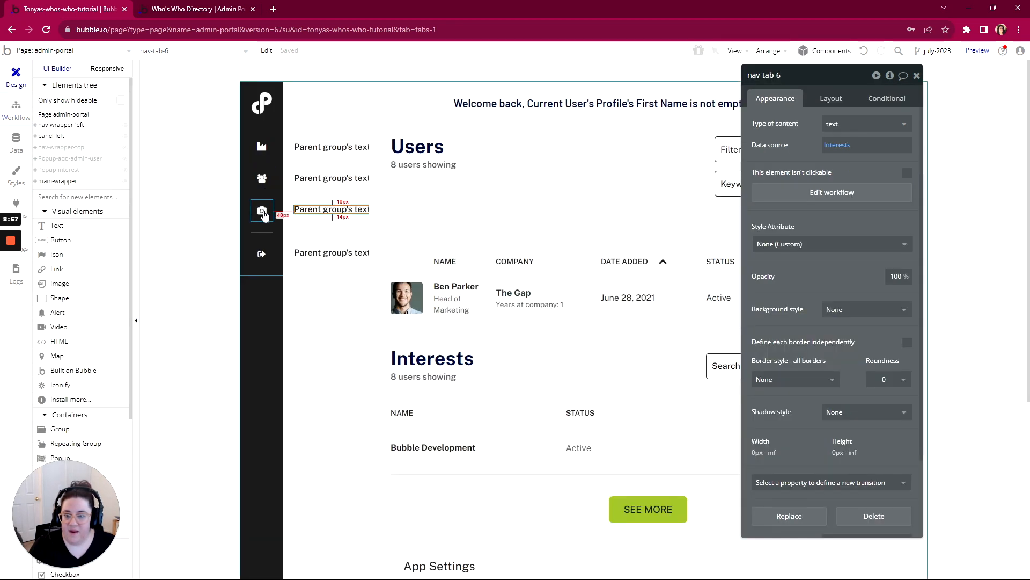
click(262, 211)
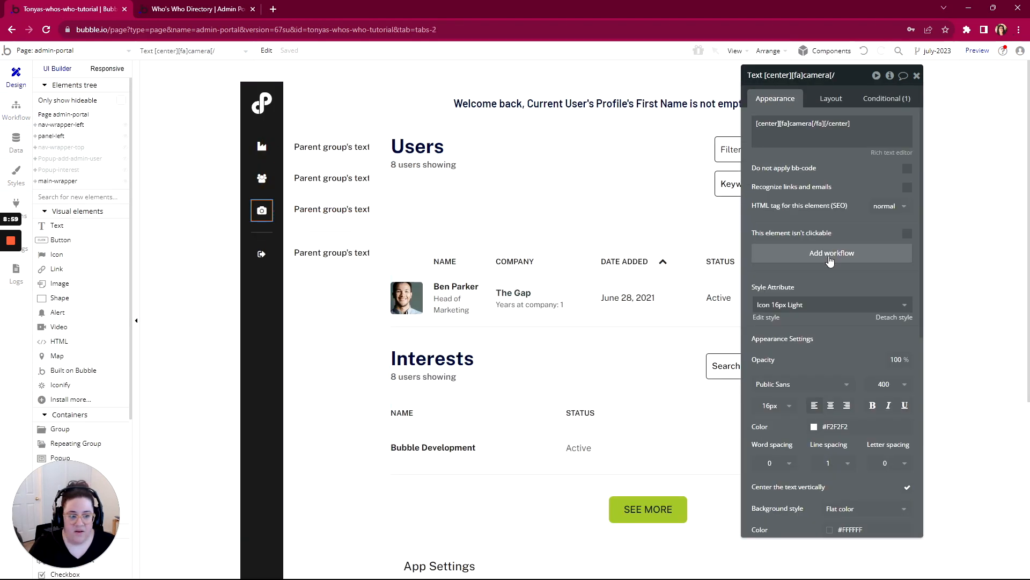
click(830, 259)
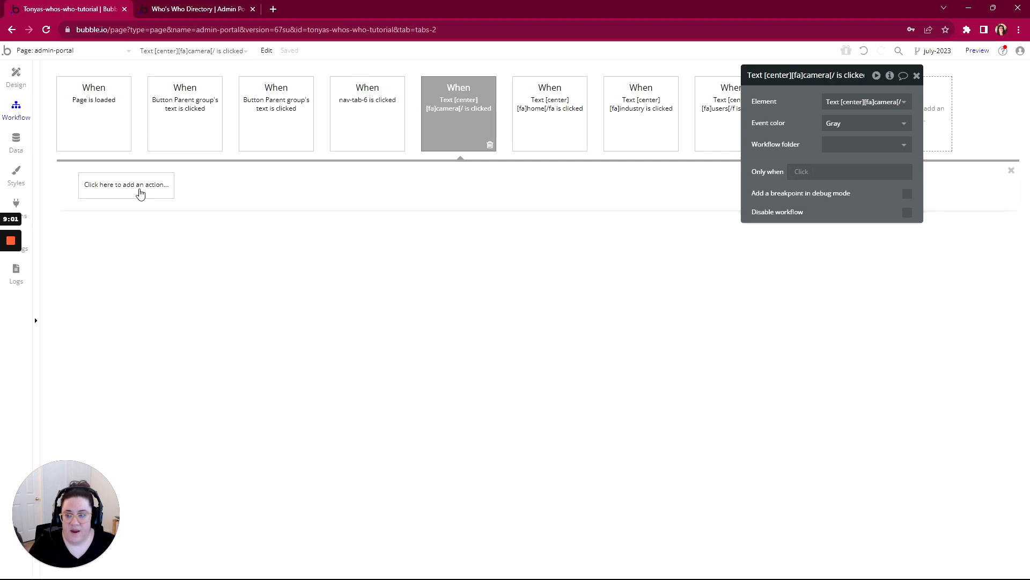
key(ctrl+v)
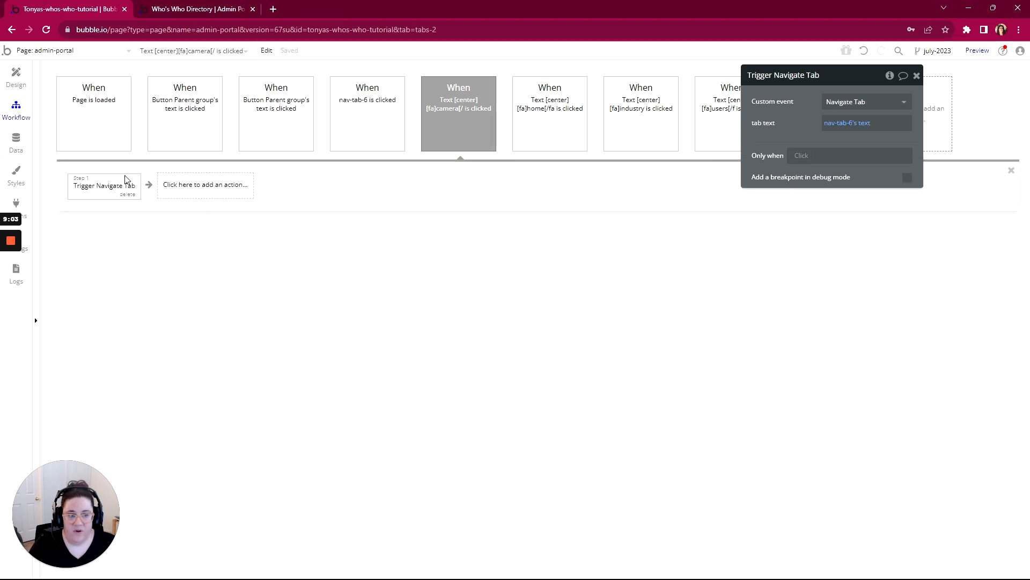
- Create a click workflow for the last navigation button, below the divider, with a Log the user out action
click(16, 79)
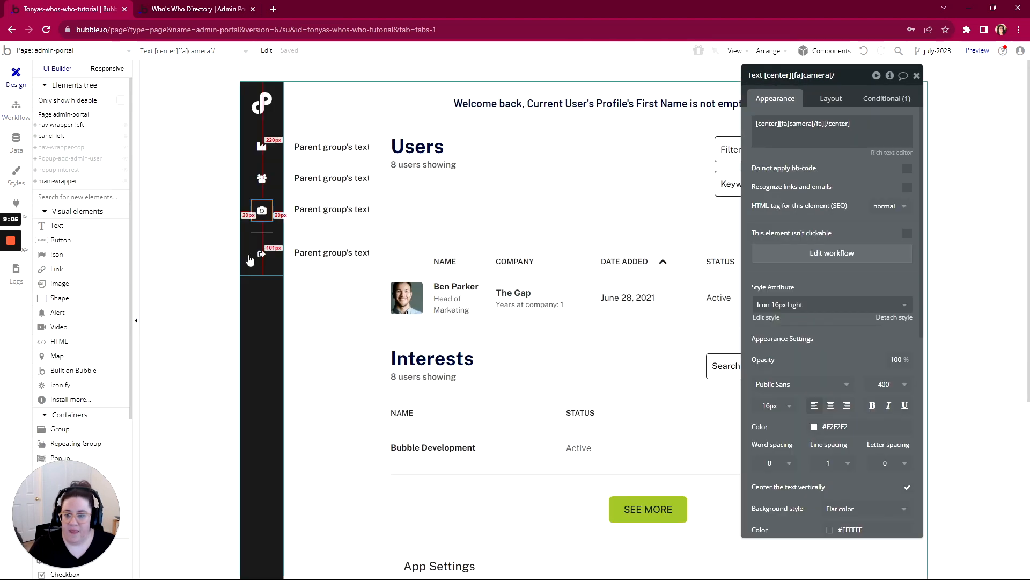
click(321, 255)
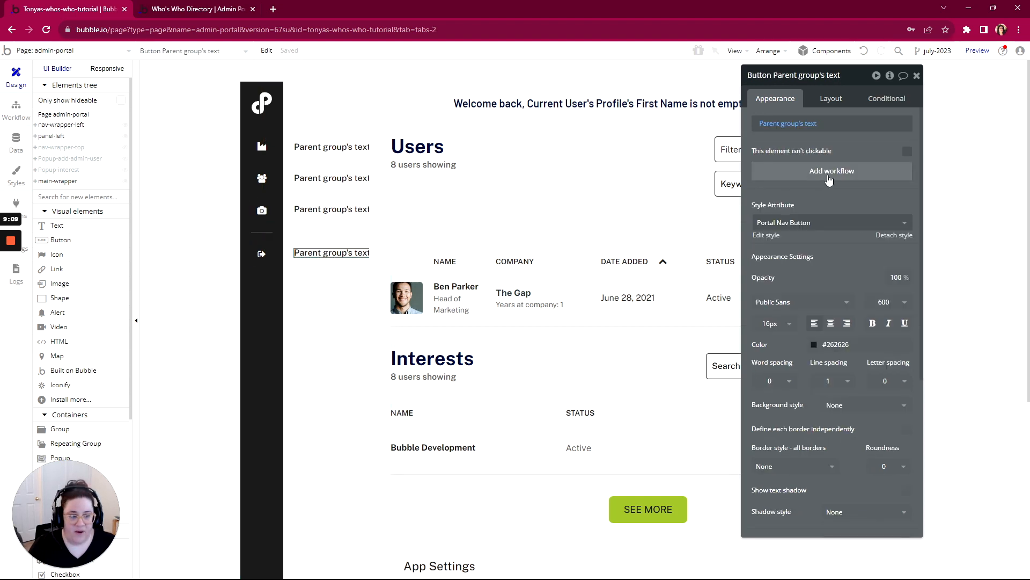
click(829, 172)
click(116, 185)
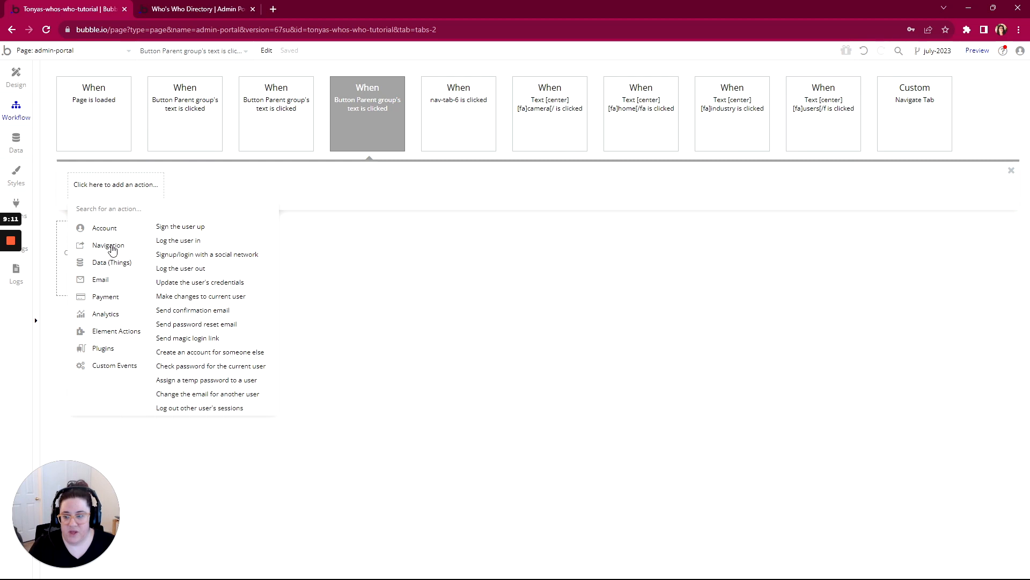
mouse_move(110, 267)
mouse_move(99, 228)
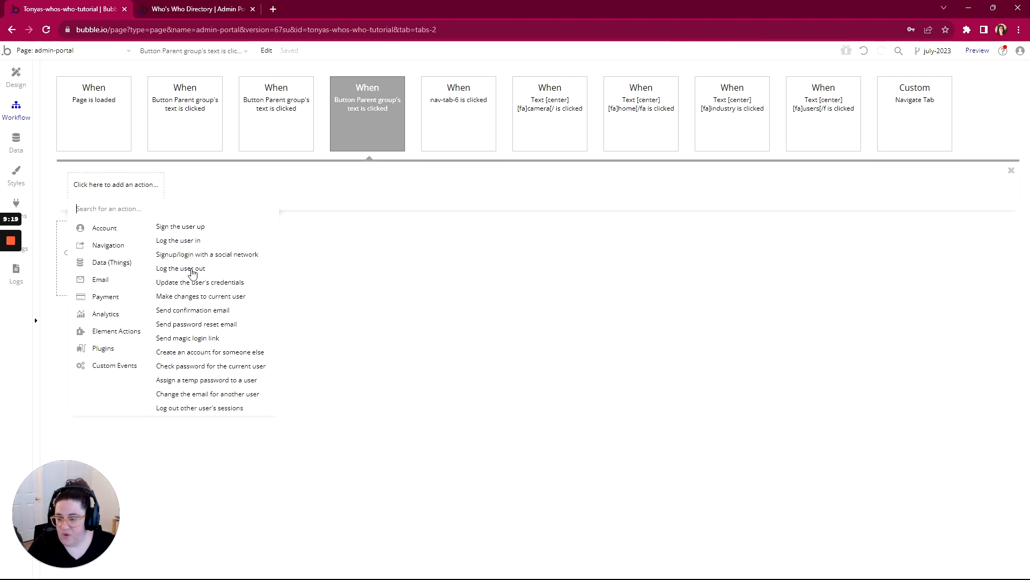
click(181, 268)
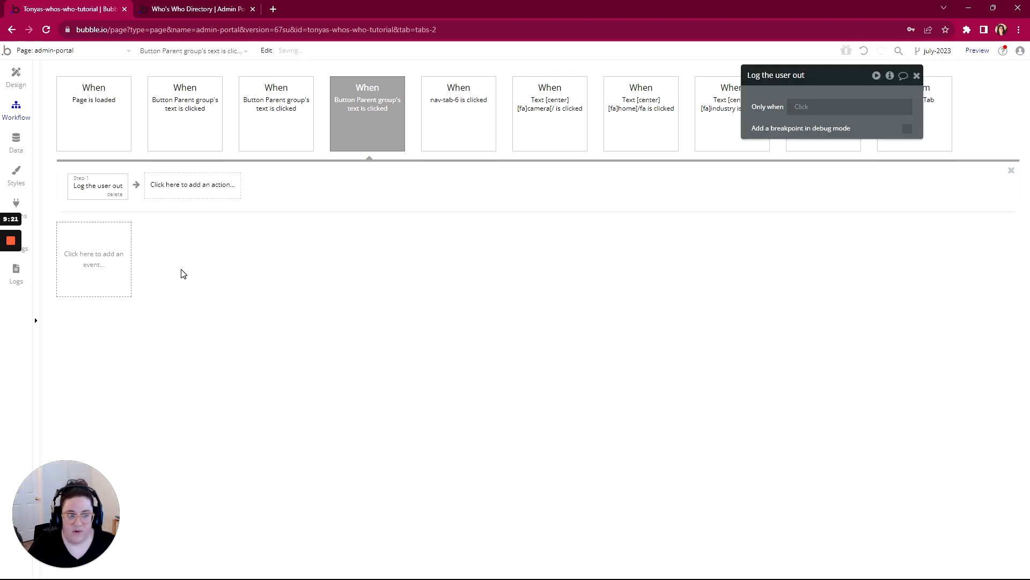
- Create a click workflow for the sign-out icon in the sidebar with a Log the user out action
click(15, 86)
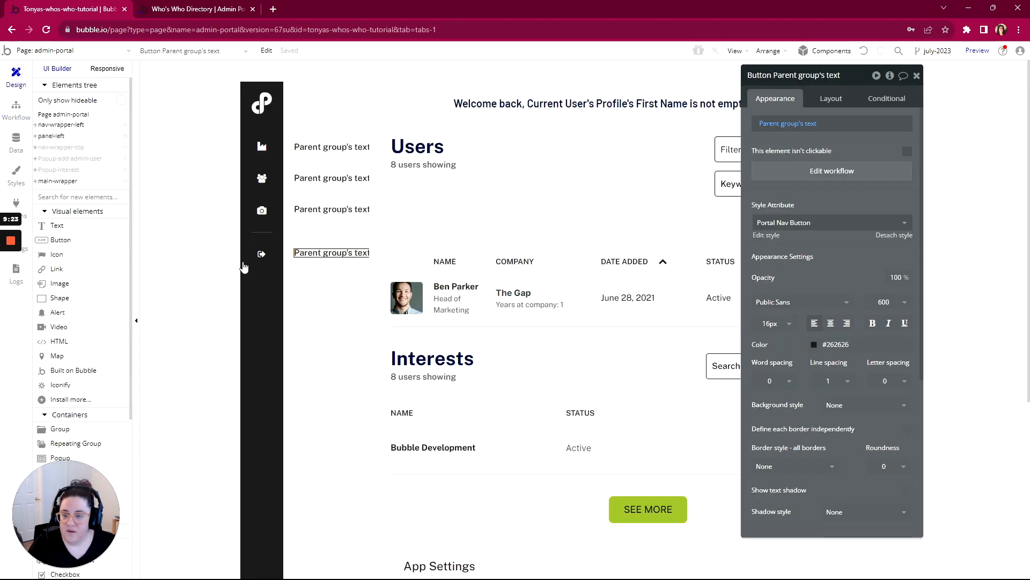
click(262, 254)
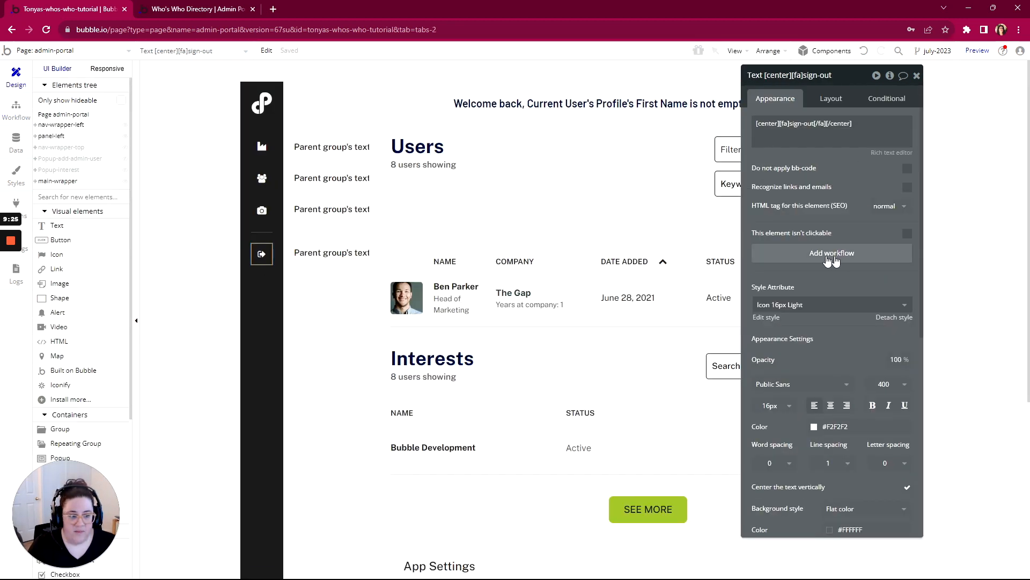
click(833, 254)
click(104, 193)
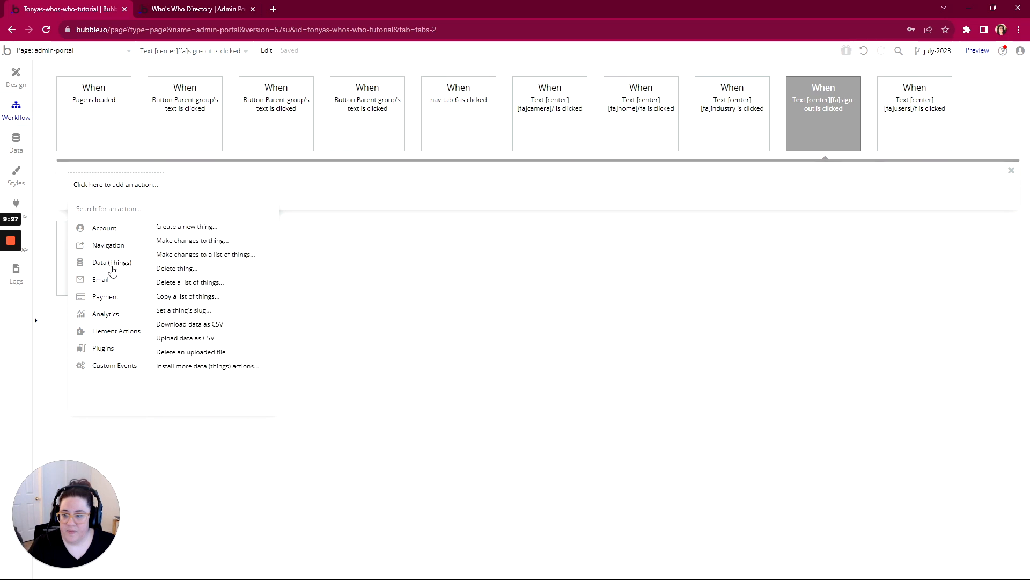
mouse_move(136, 231)
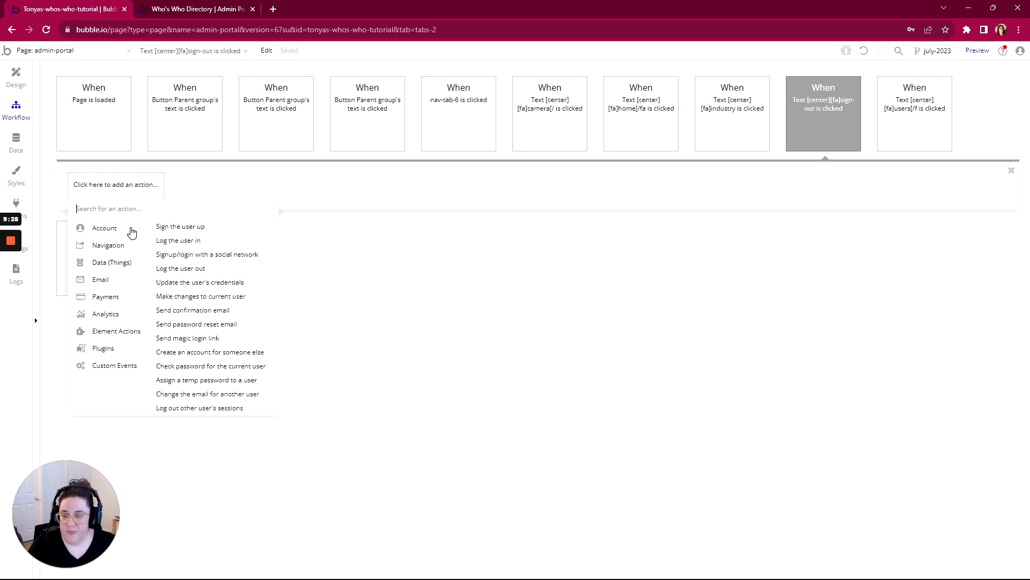
click(194, 269)
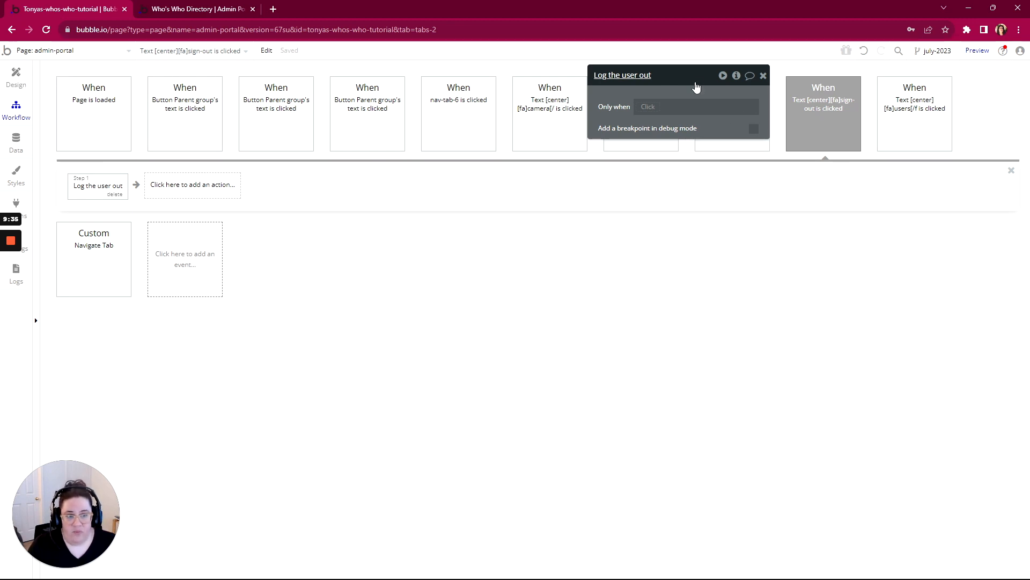
drag(696, 88, 639, 277)
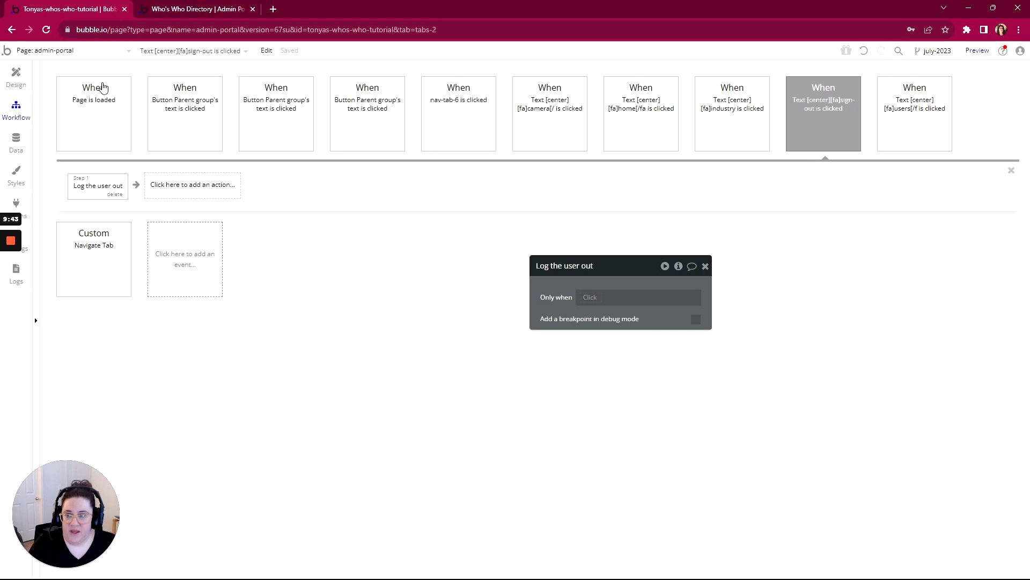
- Refresh the admin portal preview, check its Logout option, and return to the workflow editor
click(185, 11)
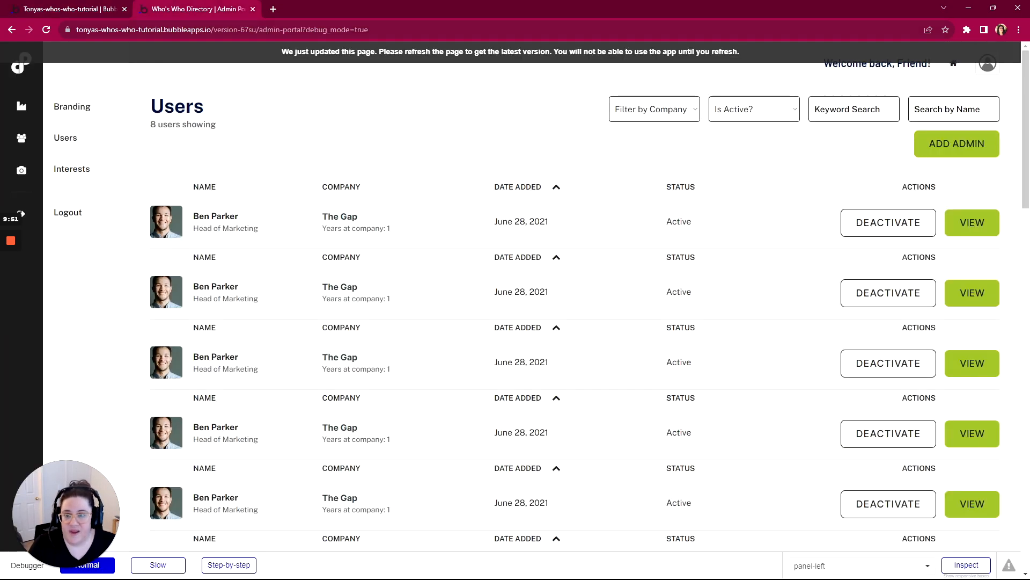
click(391, 57)
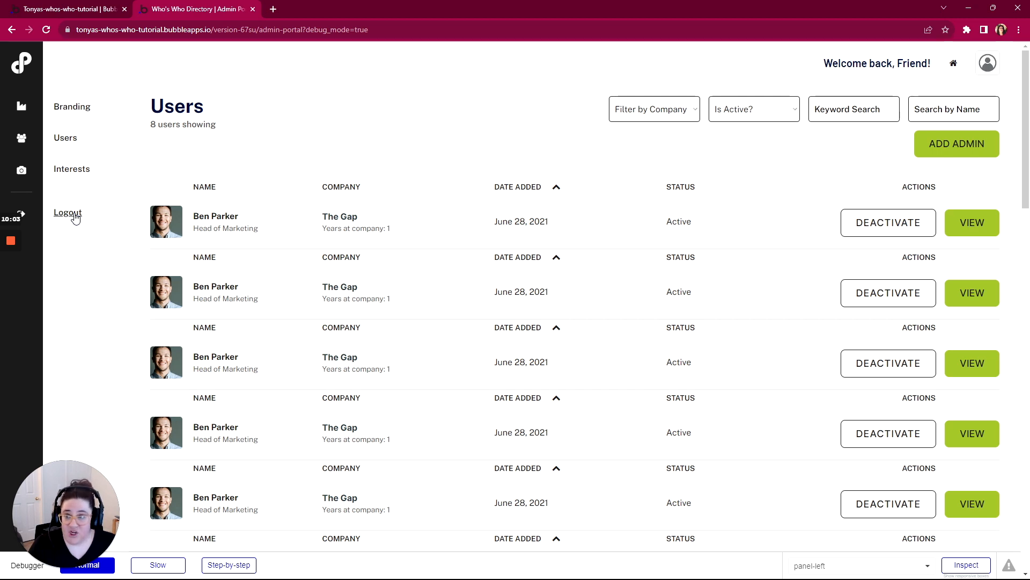
click(59, 11)
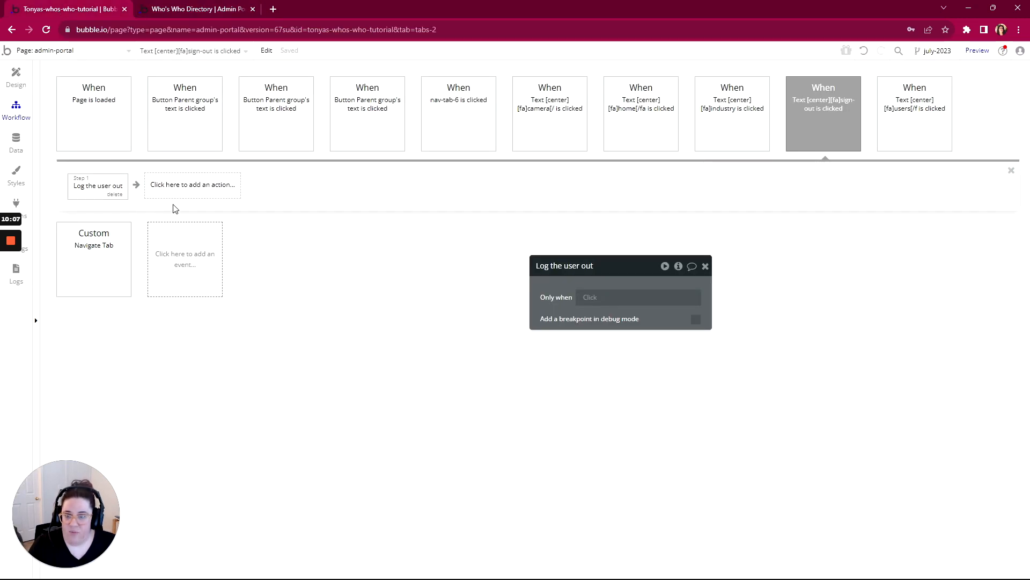
- Check the Page is loaded workflow and add a new Do when condition is true event
click(108, 124)
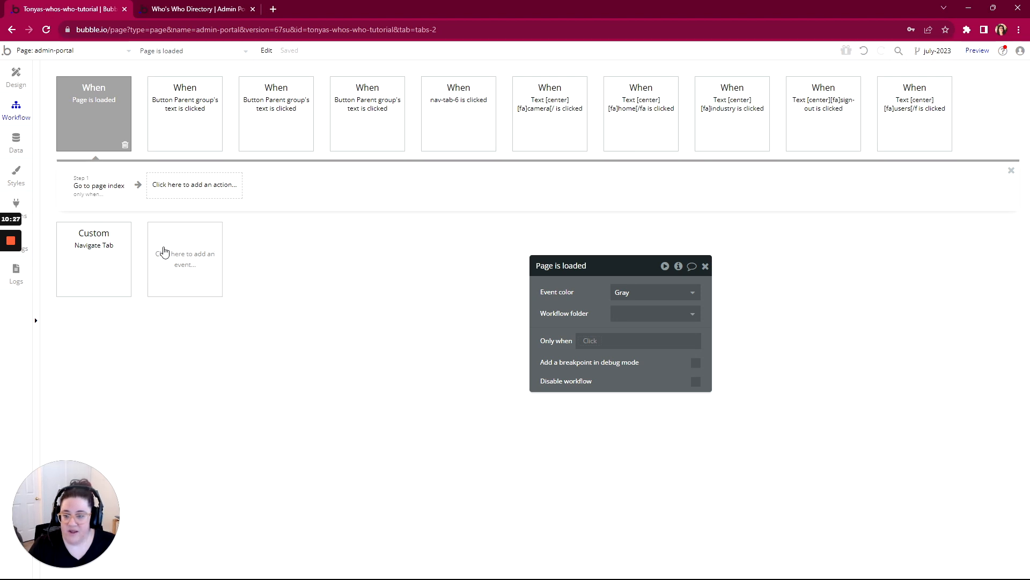
click(185, 263)
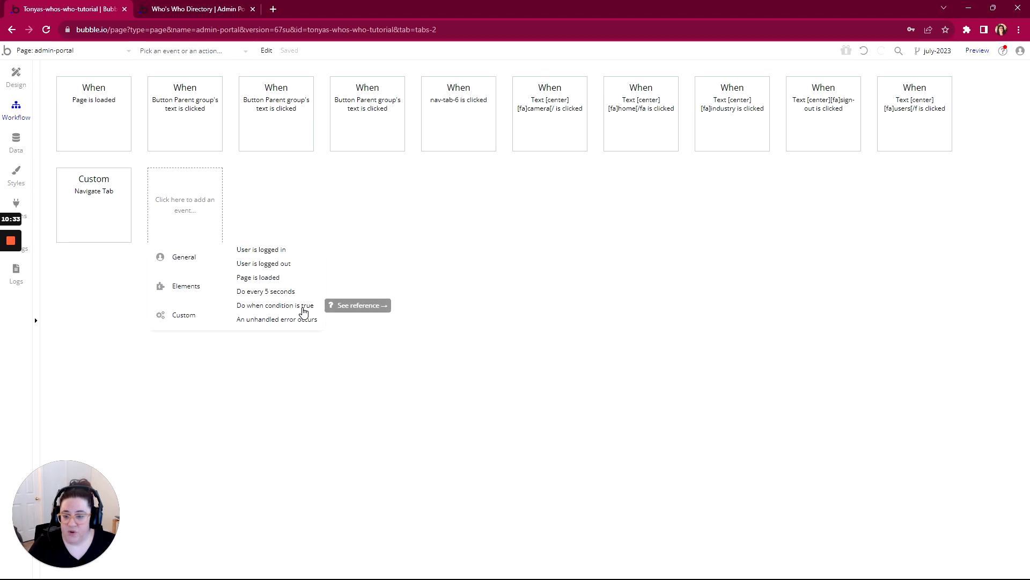
click(259, 306)
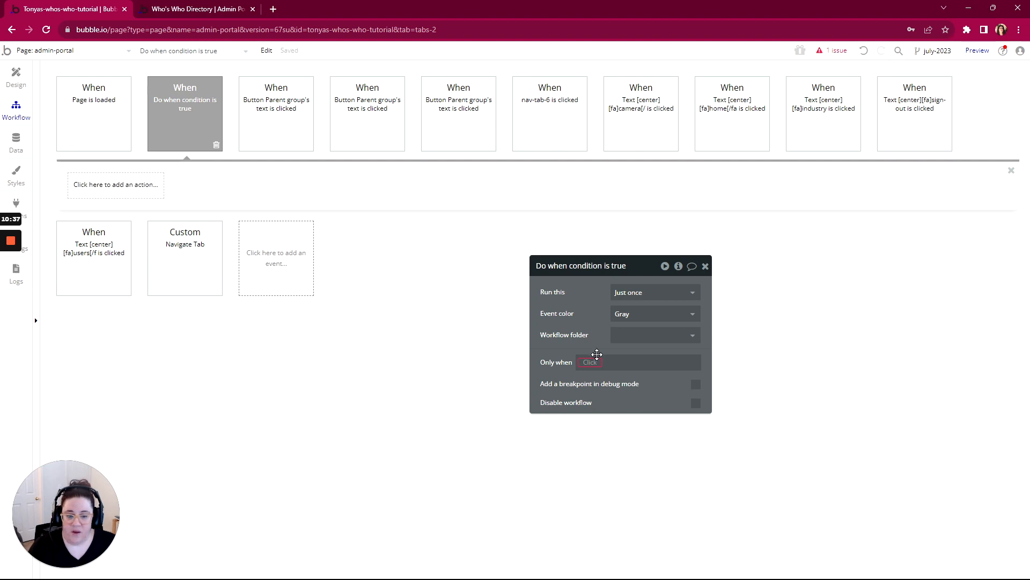
- Set the new event's Only when condition to Current User is logged out
drag(629, 276, 581, 99)
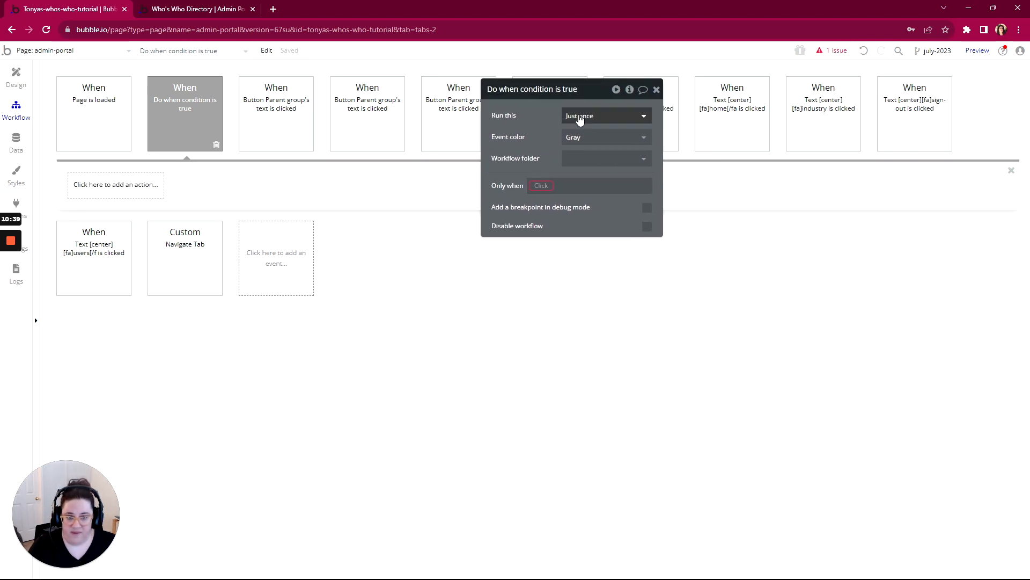
click(542, 185)
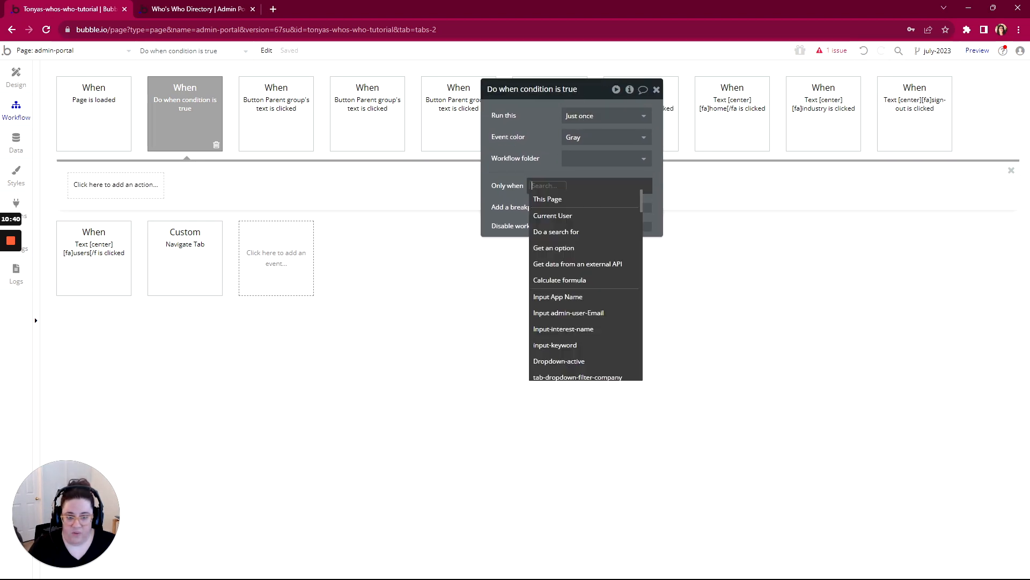
click(545, 216)
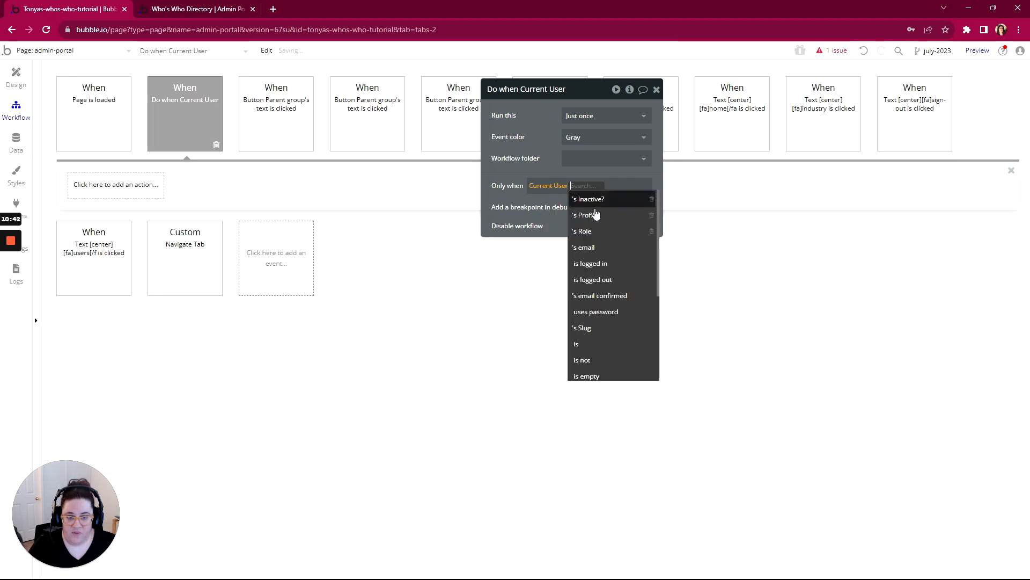
click(598, 279)
- Extend the Do when event's condition with or Current User's Inactive? is "yes"
click(622, 186)
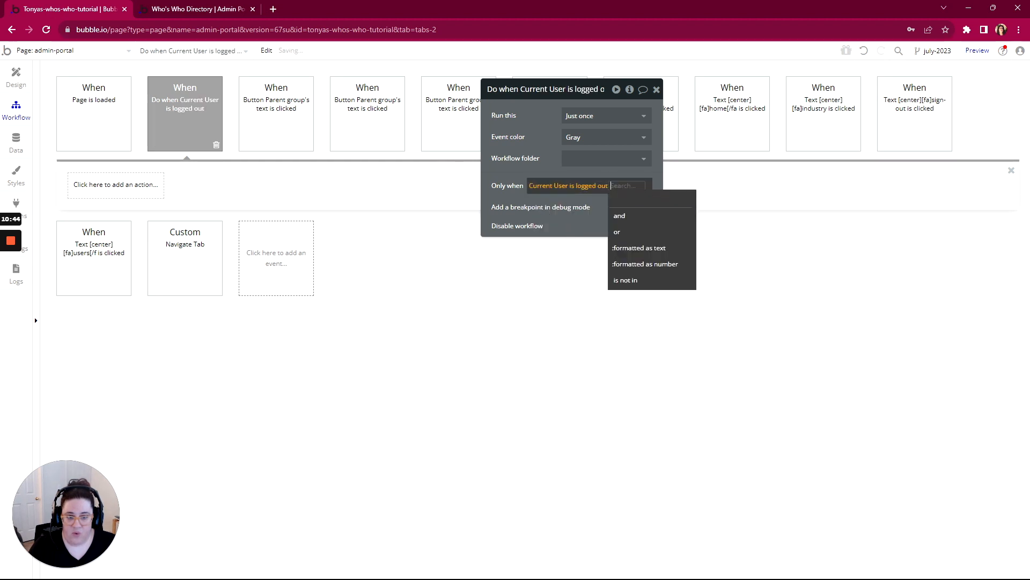
click(625, 233)
click(554, 230)
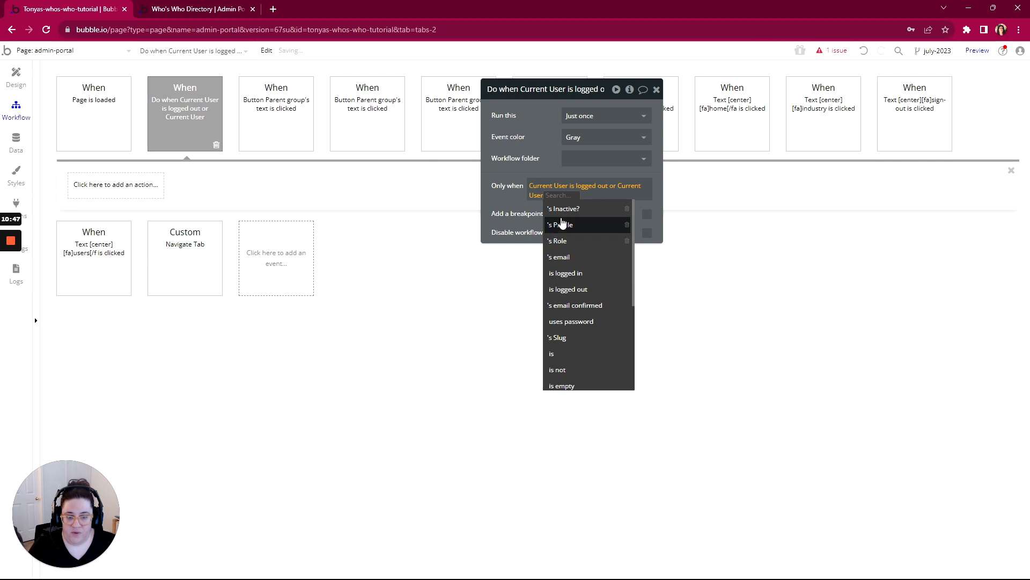
click(562, 224)
click(588, 196)
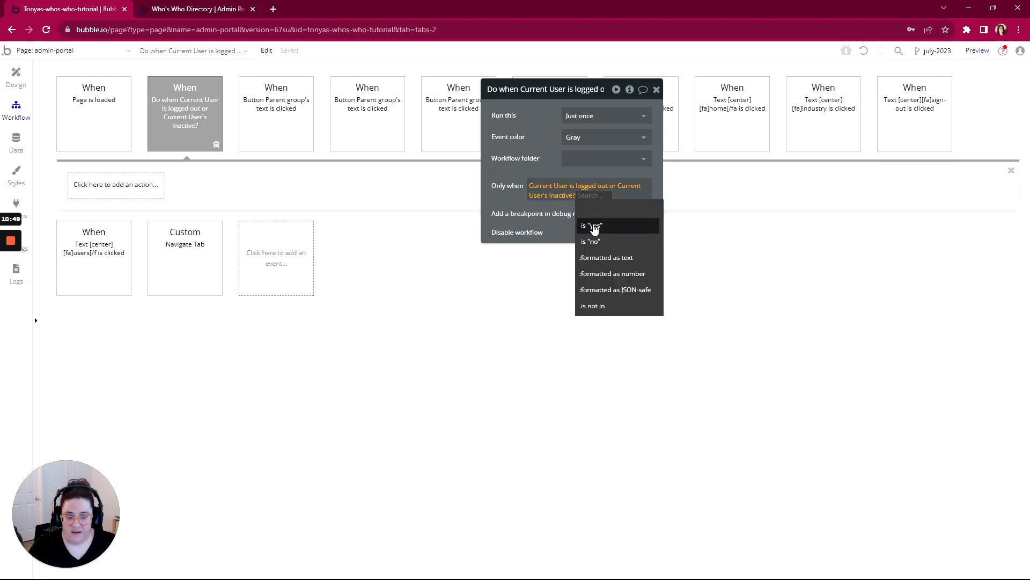
click(594, 228)
- Add or Current User's Role is not App Admin to the Do when event's condition
click(609, 195)
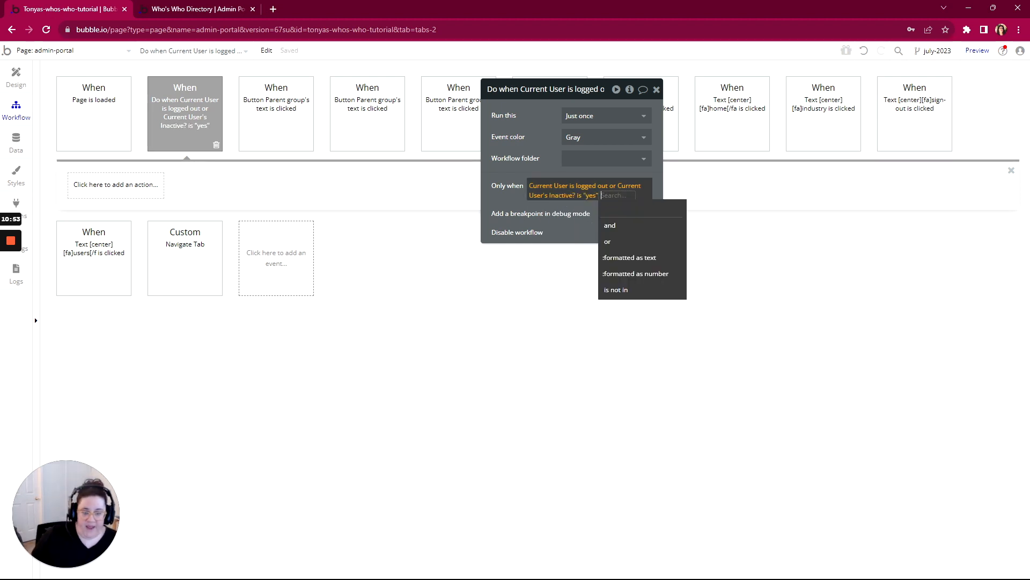
click(608, 241)
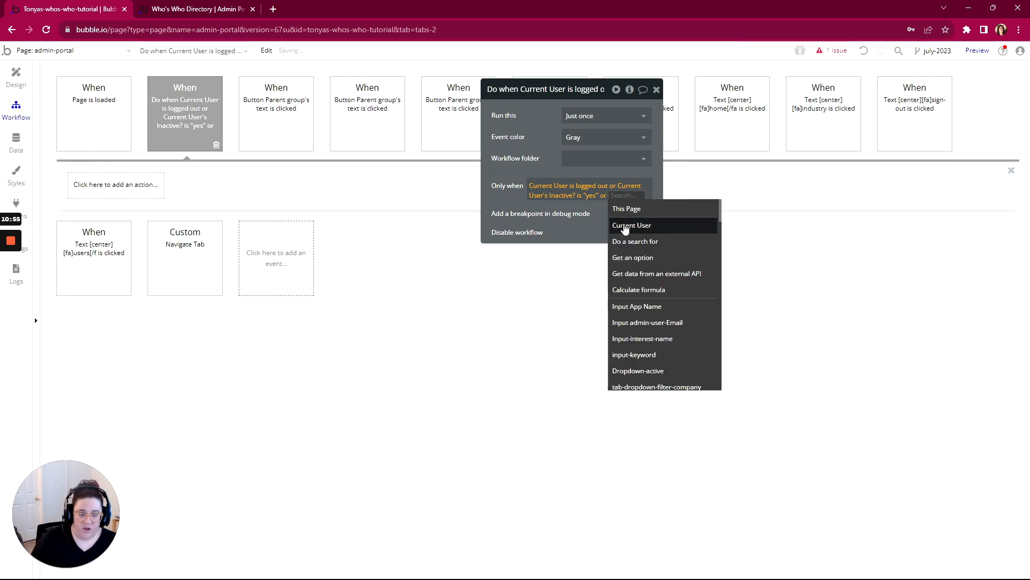
click(625, 226)
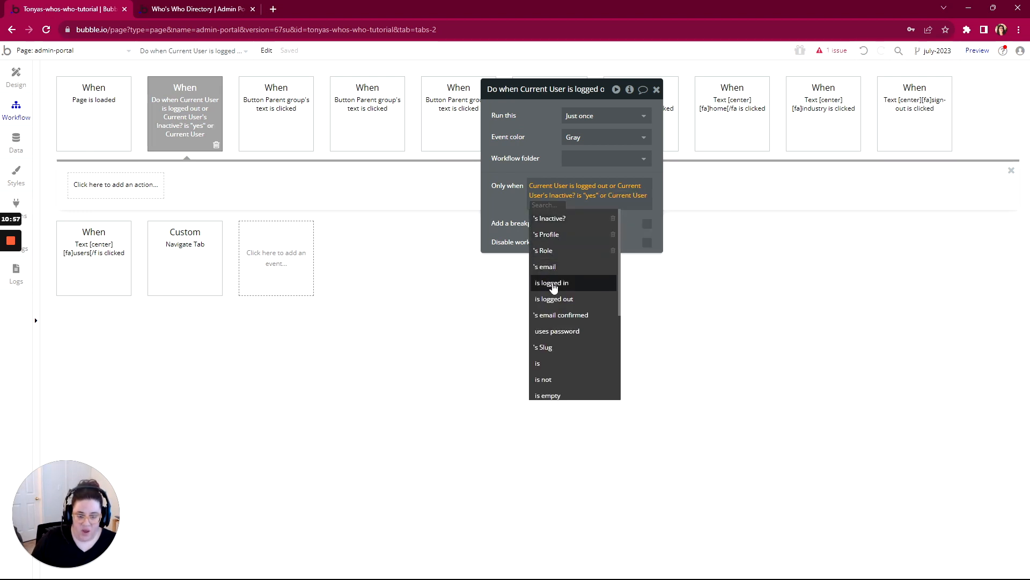
click(543, 250)
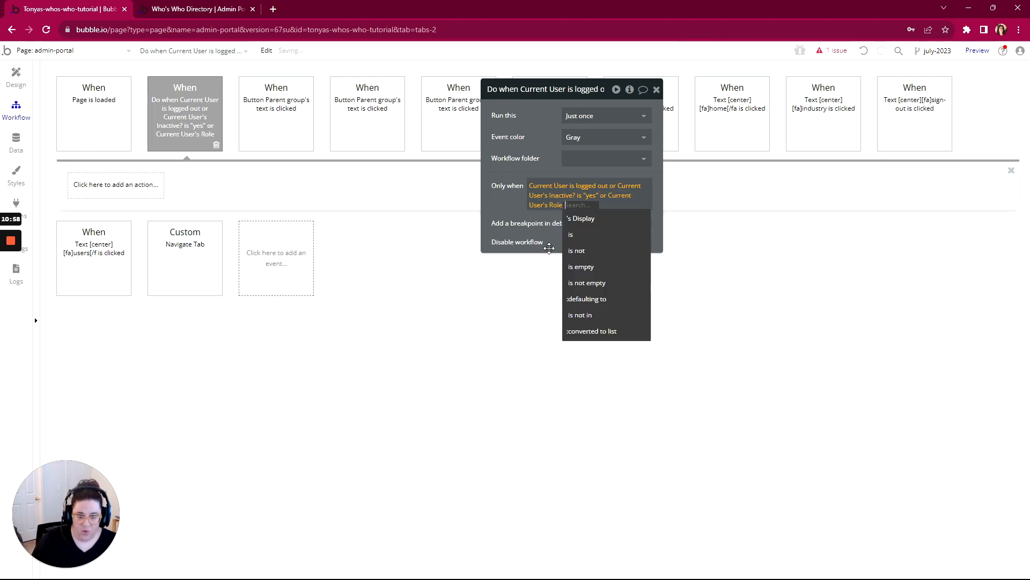
click(583, 250)
click(593, 218)
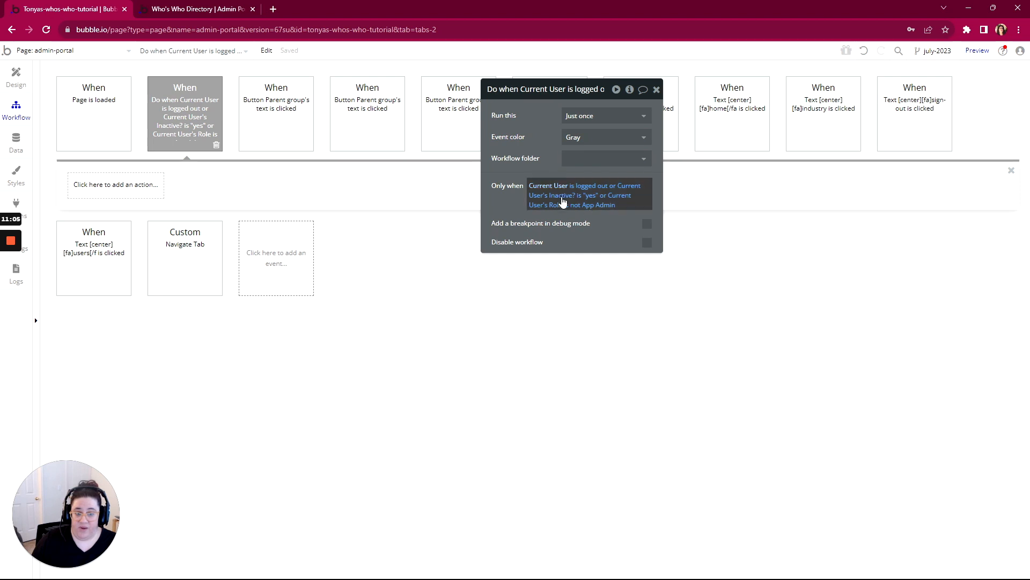
- Copy the Go to page index action from the Page is loaded workflow into the Do when condition event
click(88, 110)
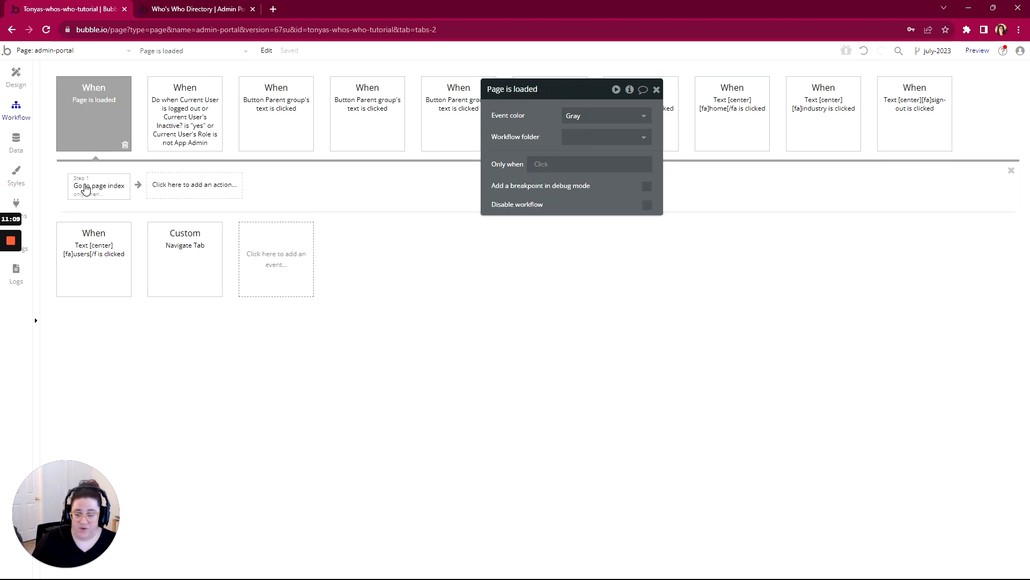
click(165, 119)
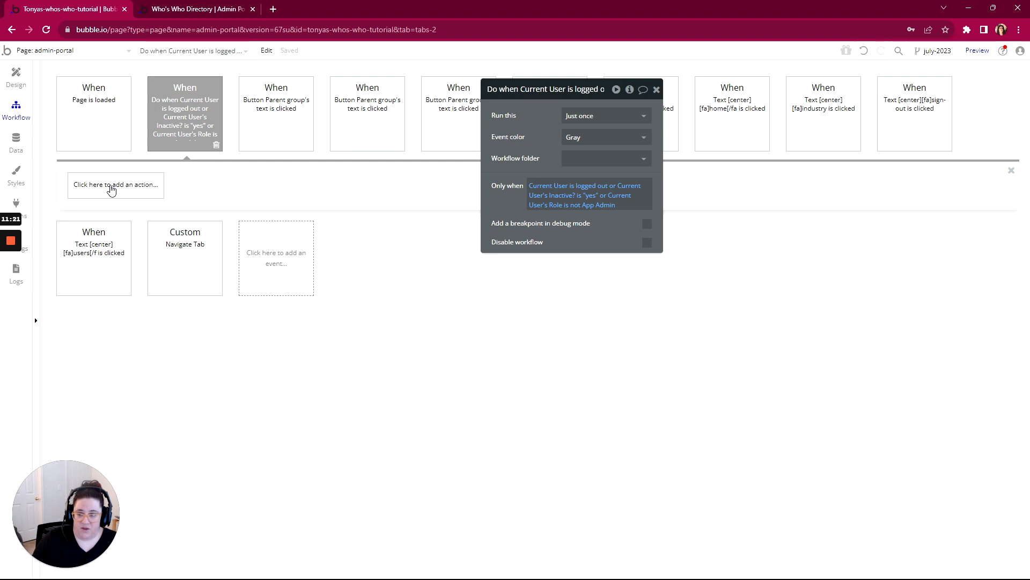
click(97, 126)
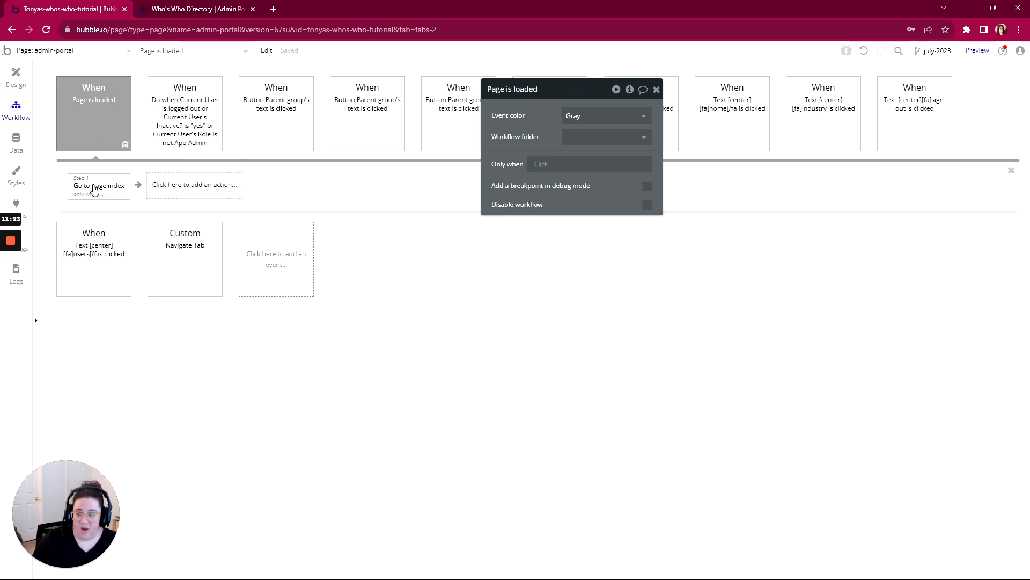
right_click(94, 188)
click(123, 260)
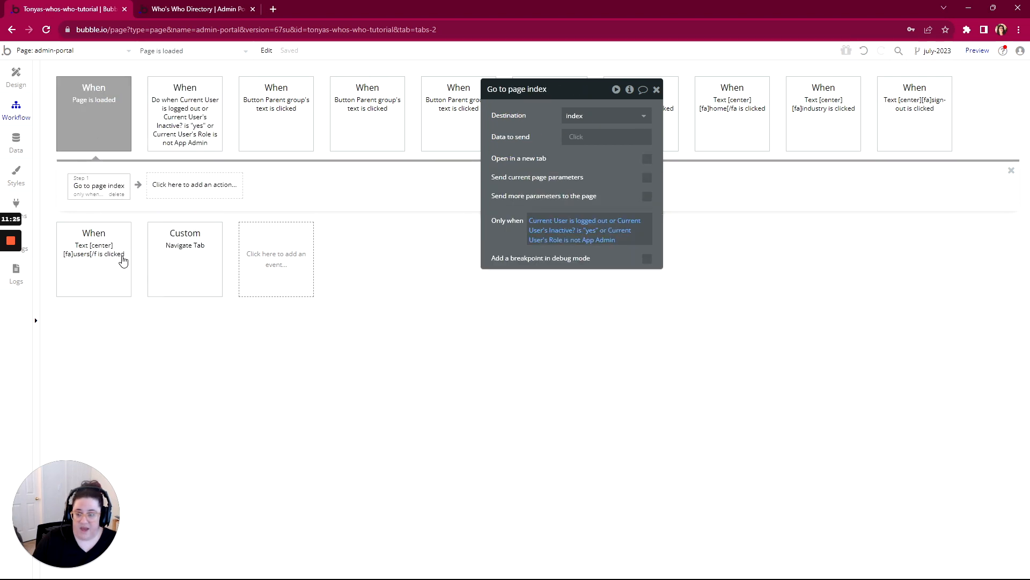
click(178, 136)
right_click(94, 185)
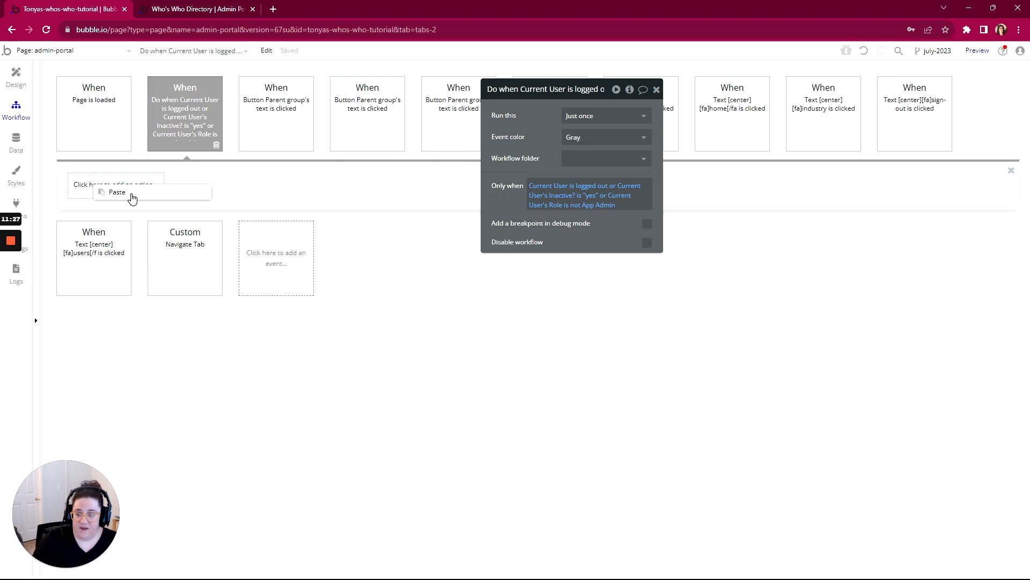
click(133, 198)
- Set the Do when event to run Every time and delete the Page is loaded workflow
click(97, 115)
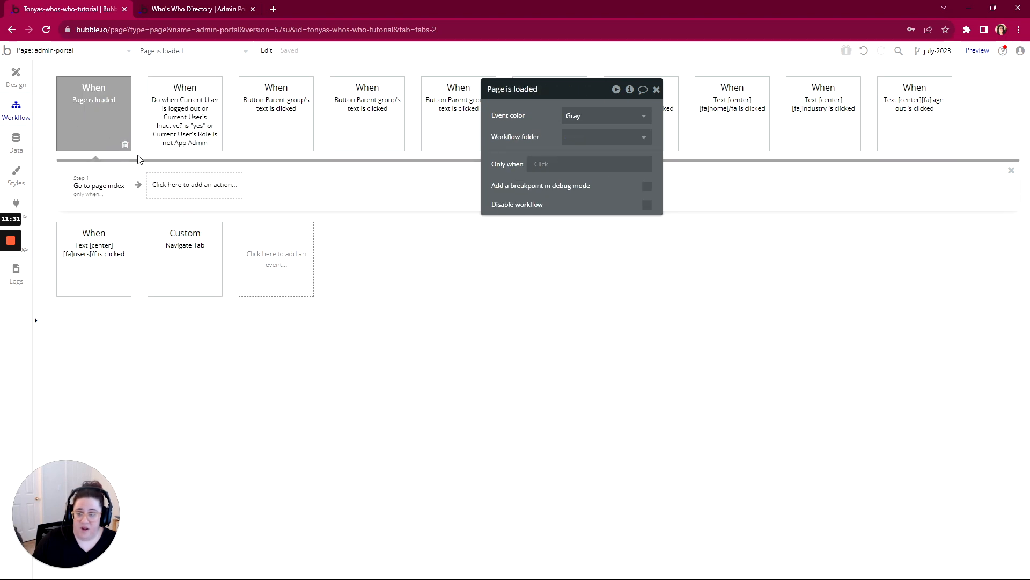
click(198, 99)
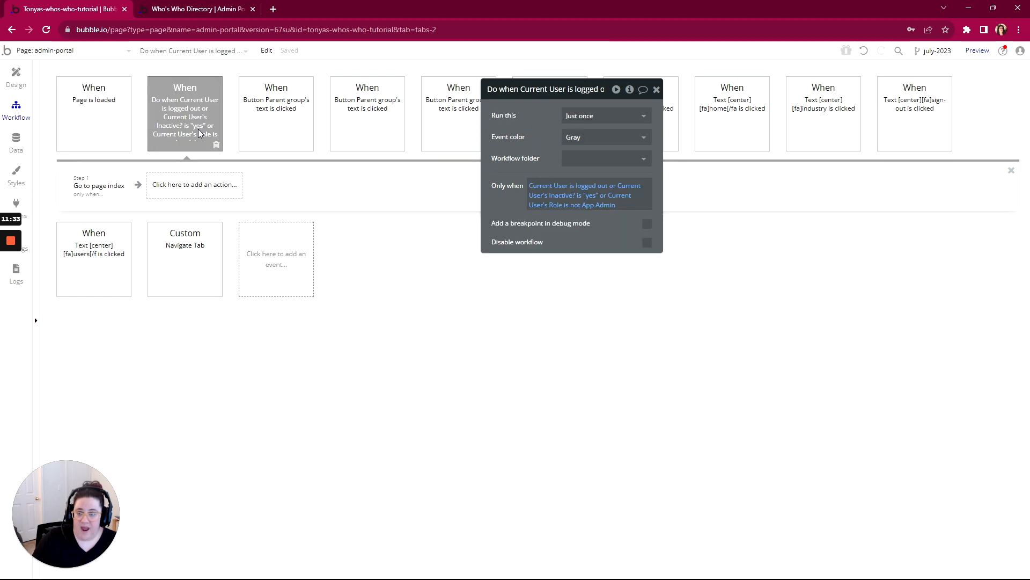
click(609, 116)
click(592, 155)
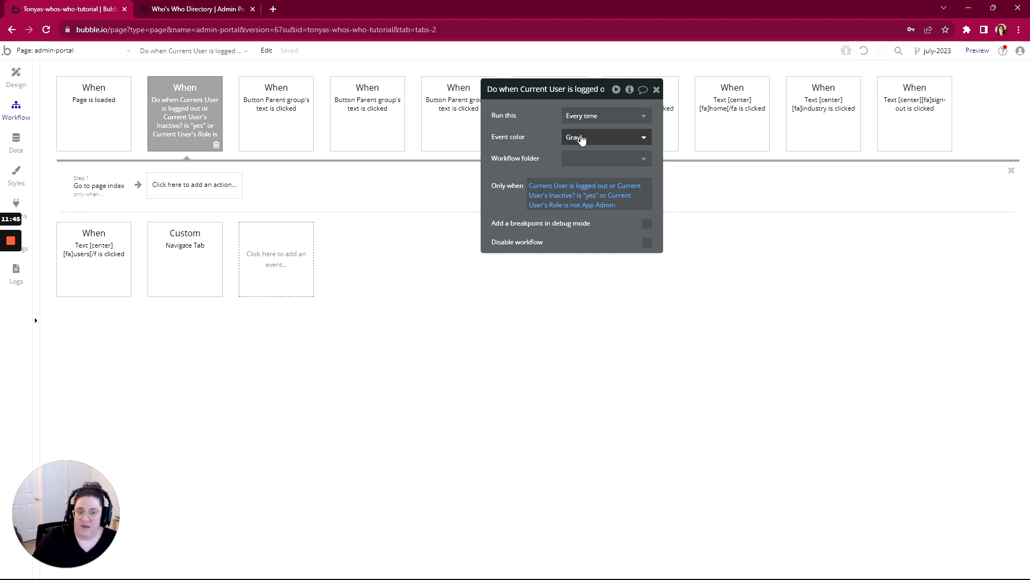
click(97, 120)
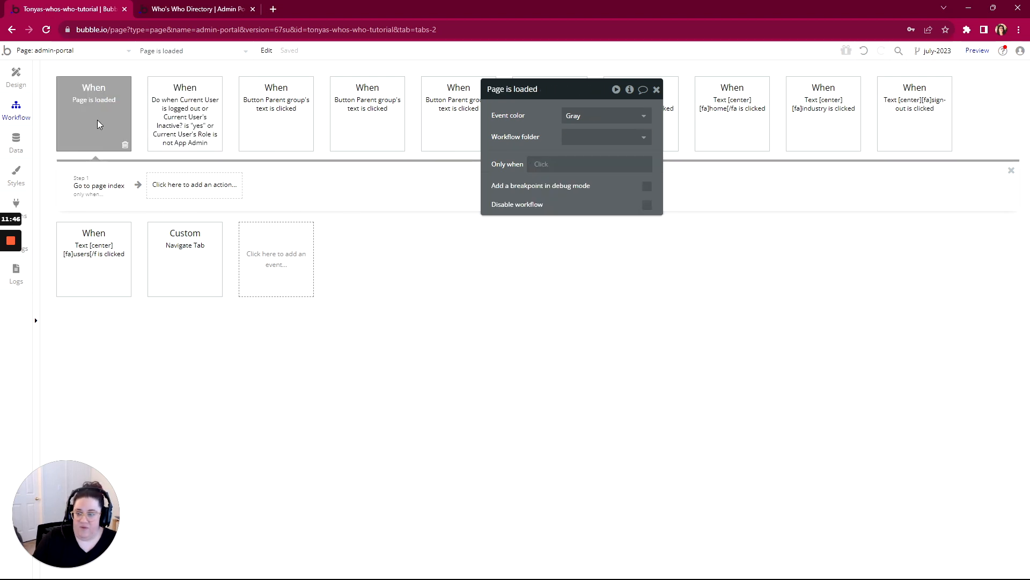
click(125, 145)
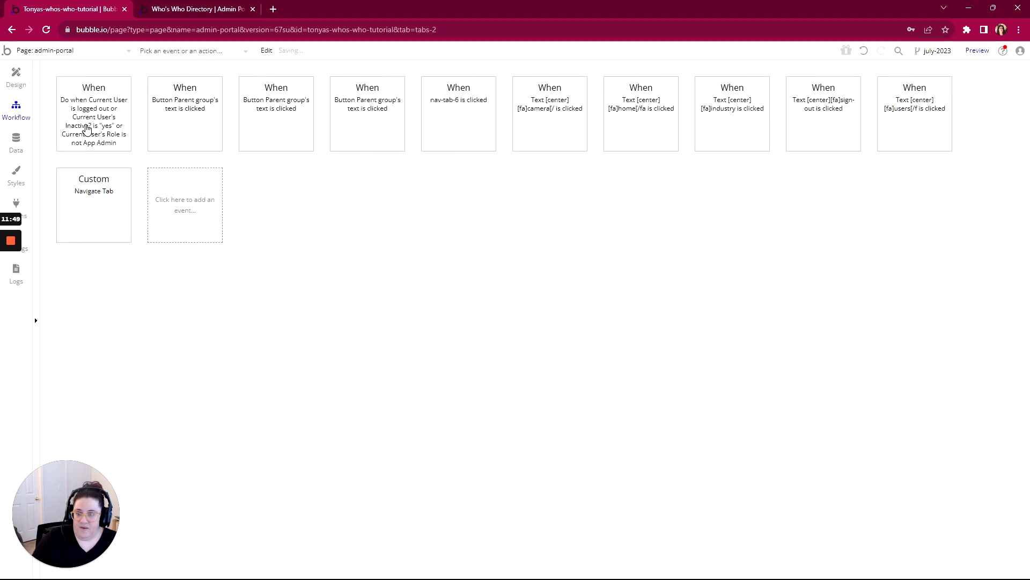
- Refresh the admin portal preview, run the app as the first user in All Users, and test Logout
click(174, 10)
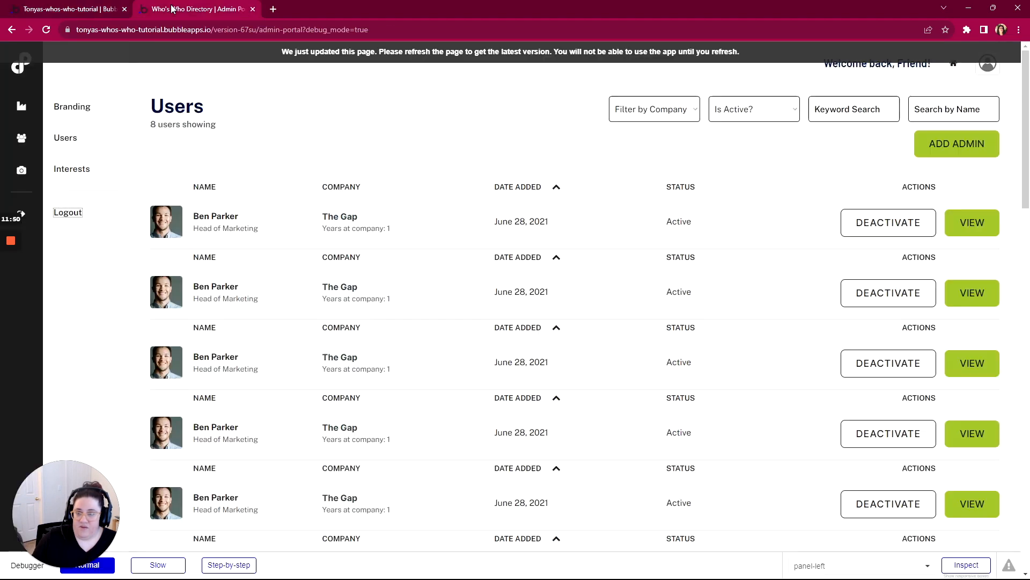
click(315, 54)
click(70, 9)
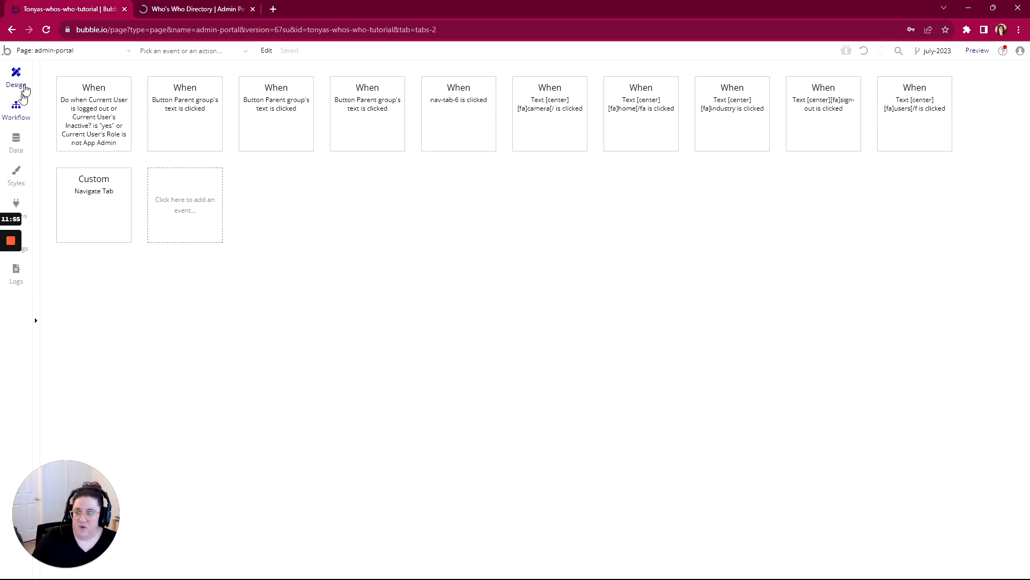
click(16, 142)
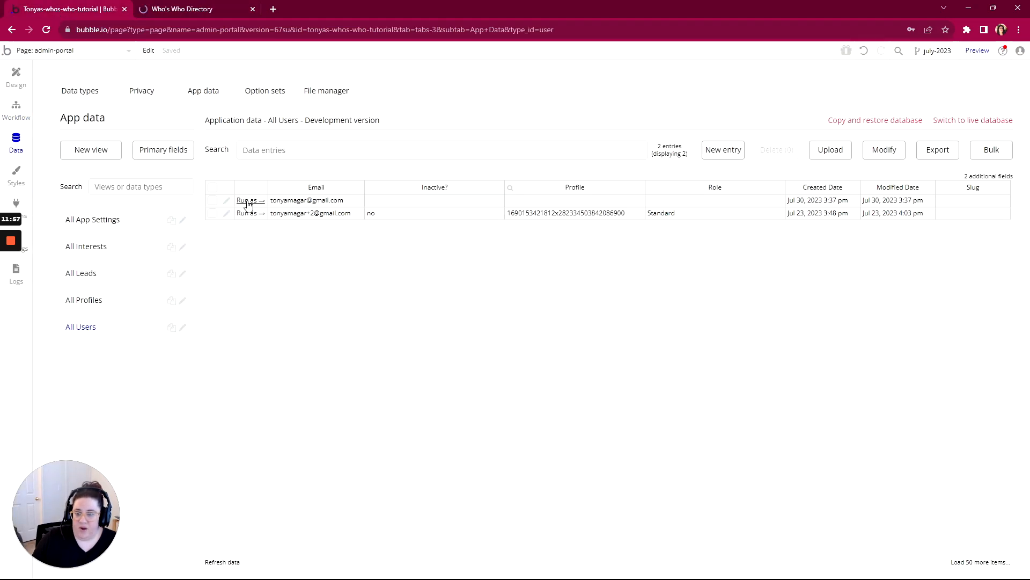
click(248, 201)
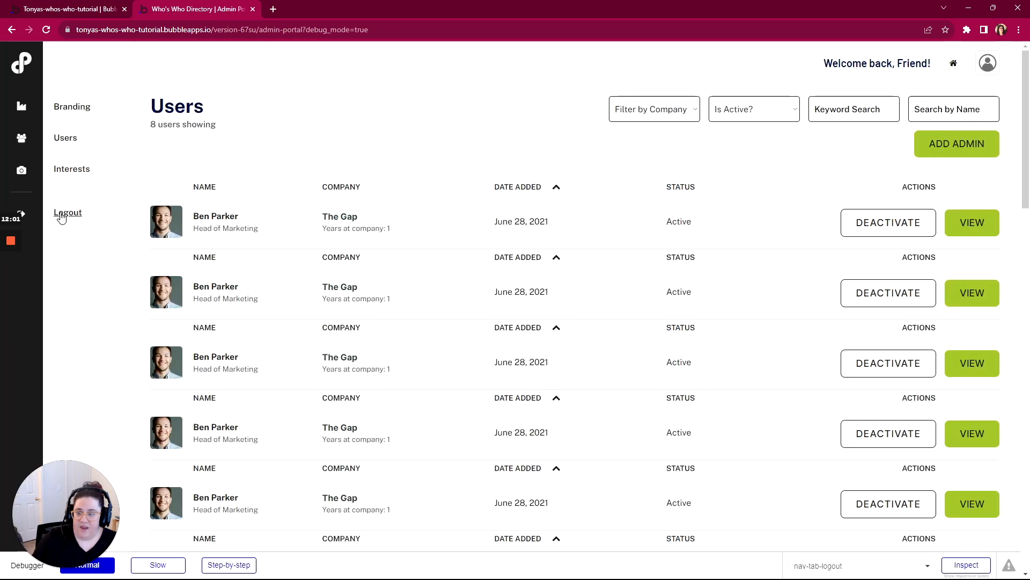
click(62, 214)
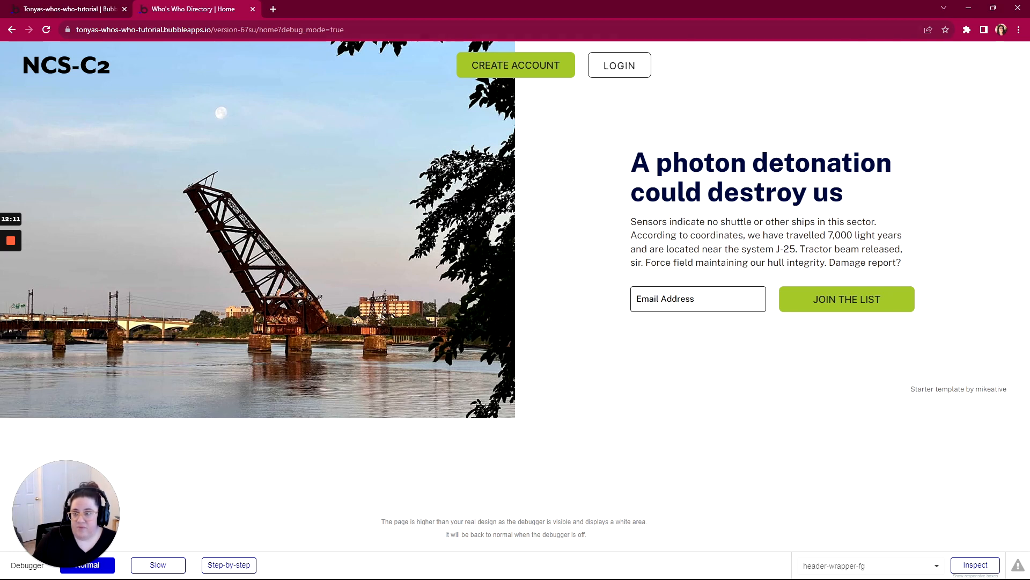
- Return to the admin-portal page design and look over its sidebar and its Users, Interests and App Settings sections
click(84, 13)
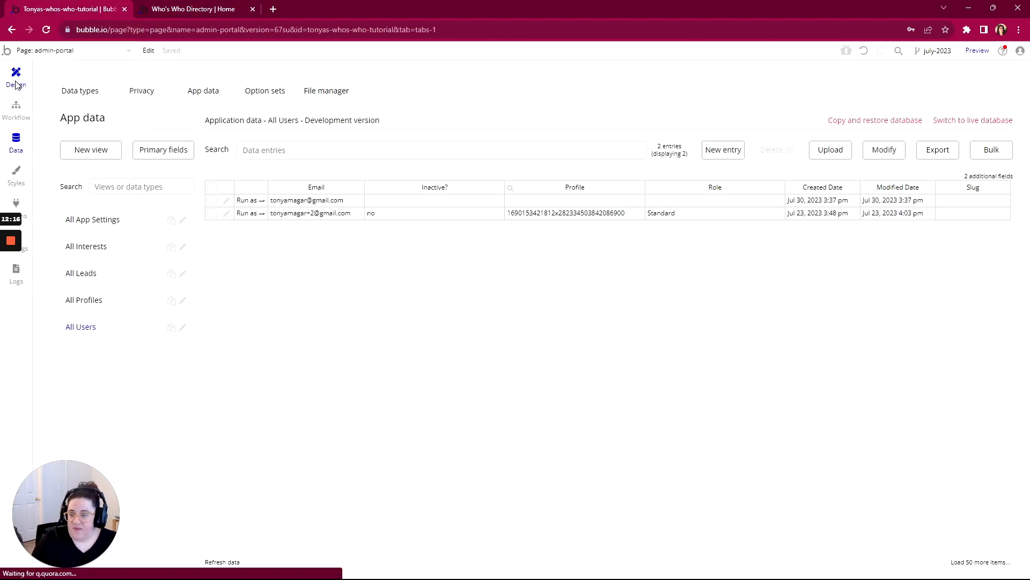
click(16, 81)
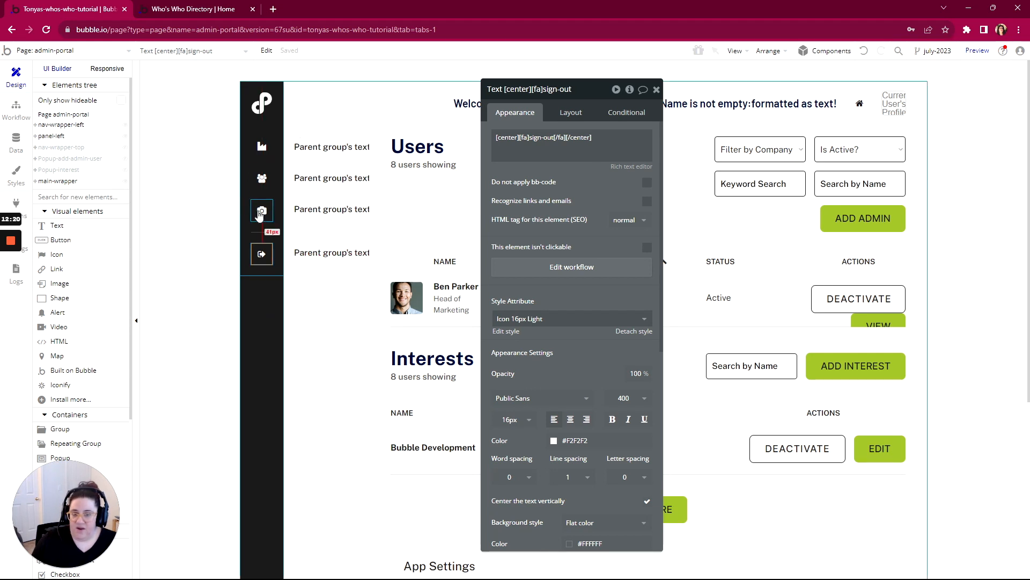
scroll(460, 225, down, 3)
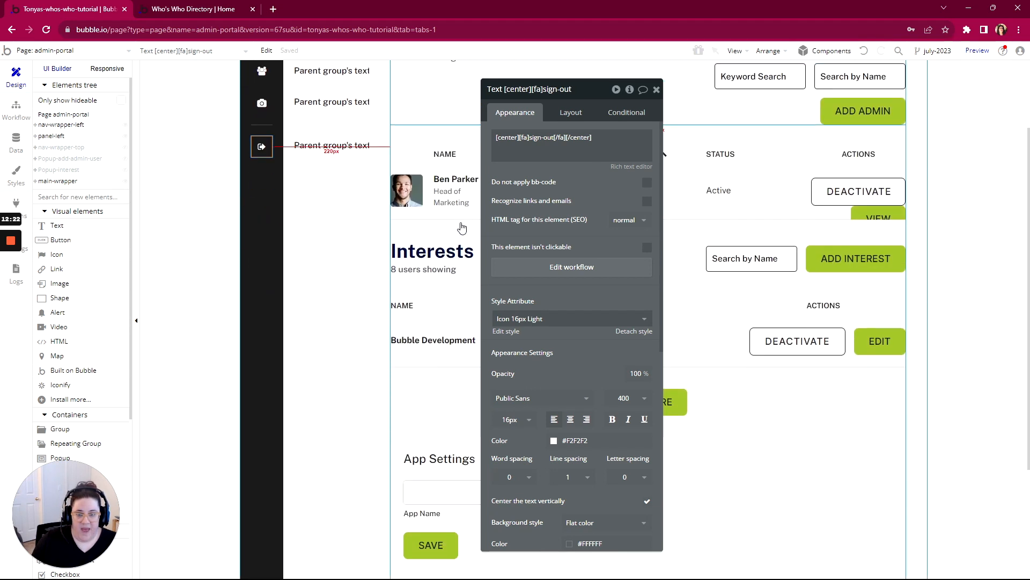
scroll(464, 328, down, 3)
scroll(462, 338, up, 5)
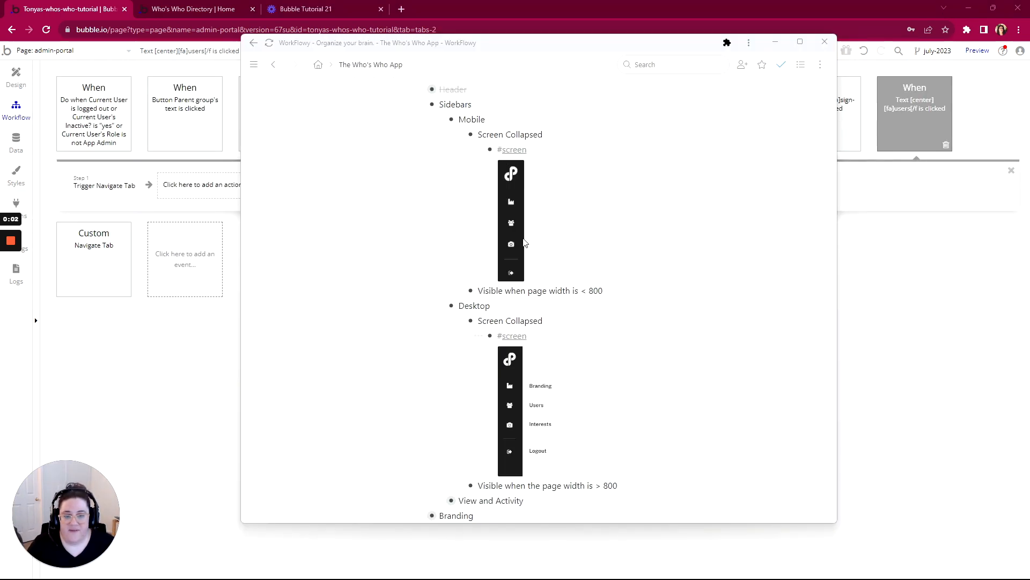
- Reveal the element behind the camera click workflow, rename it Icon Camera, and return to the workflows
click(203, 346)
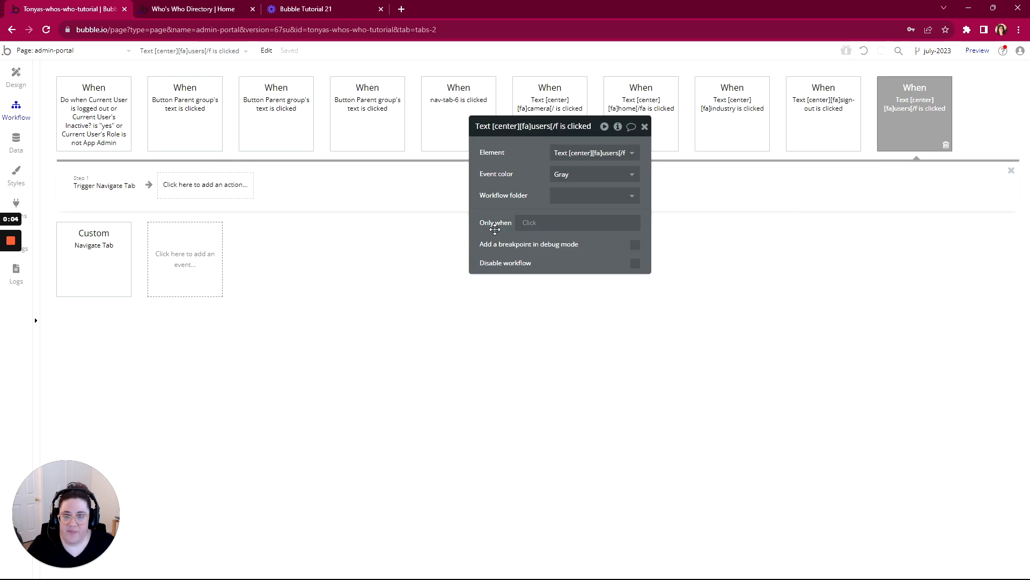
drag(593, 126, 492, 281)
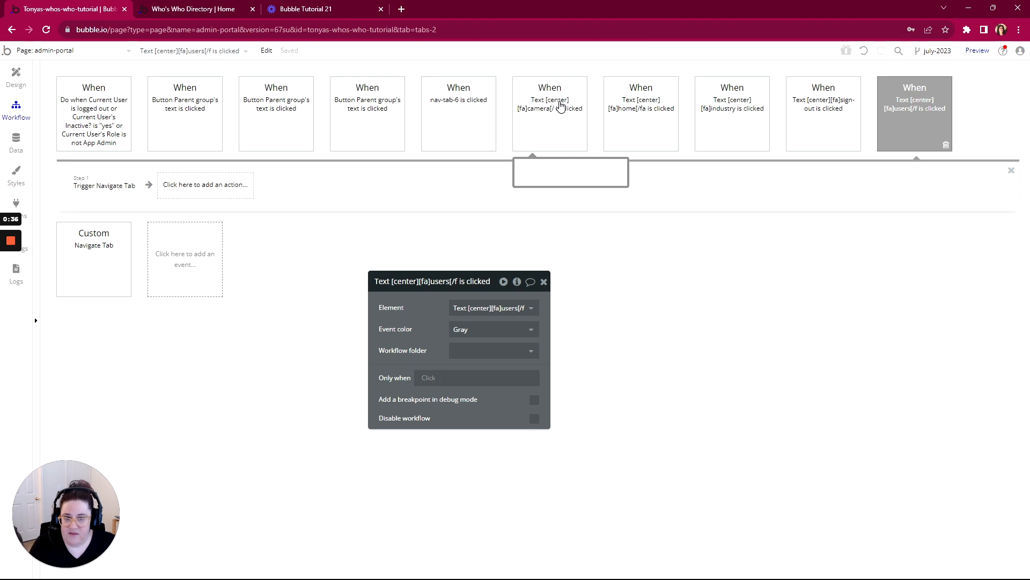
click(546, 115)
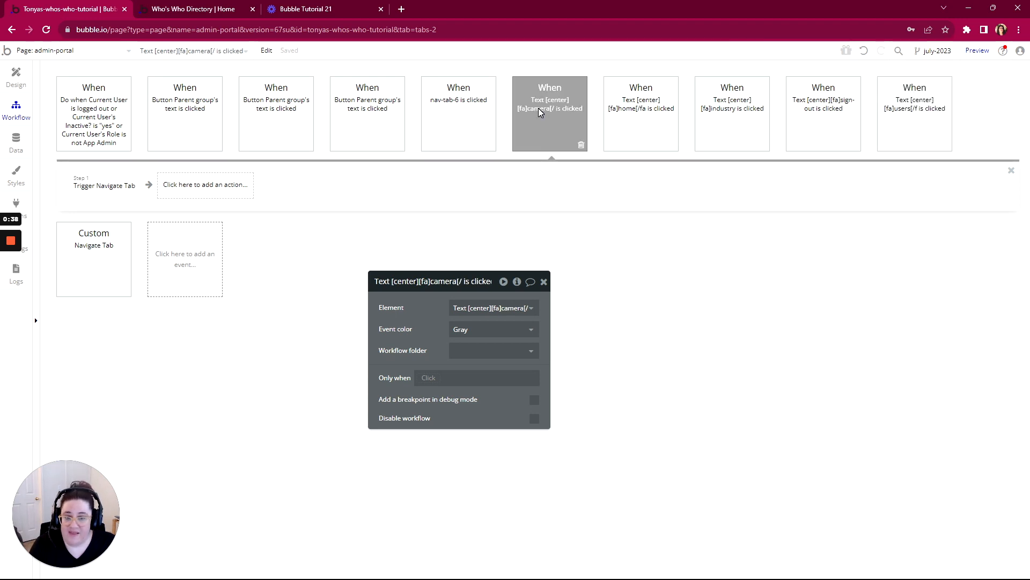
right_click(539, 108)
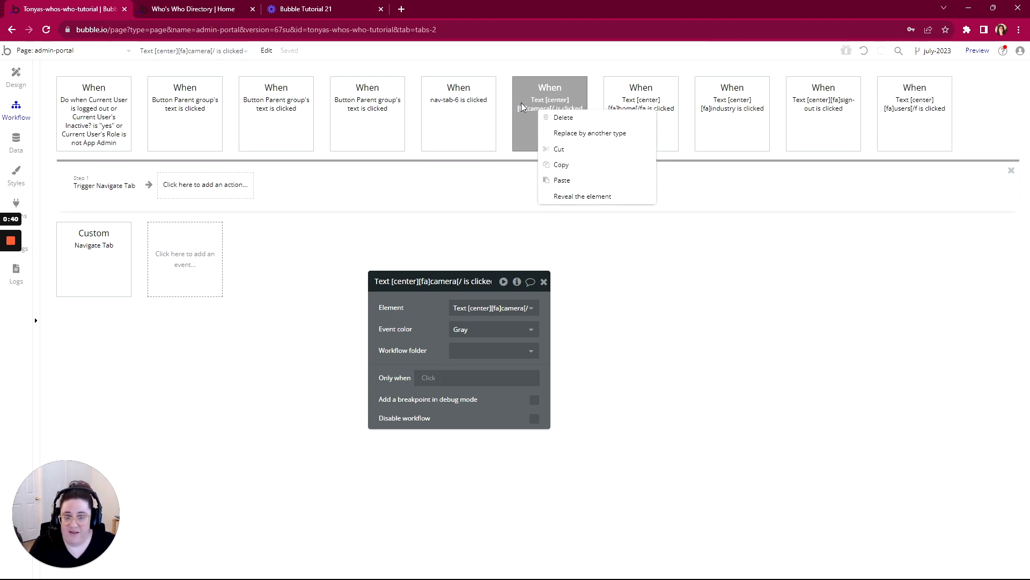
click(578, 197)
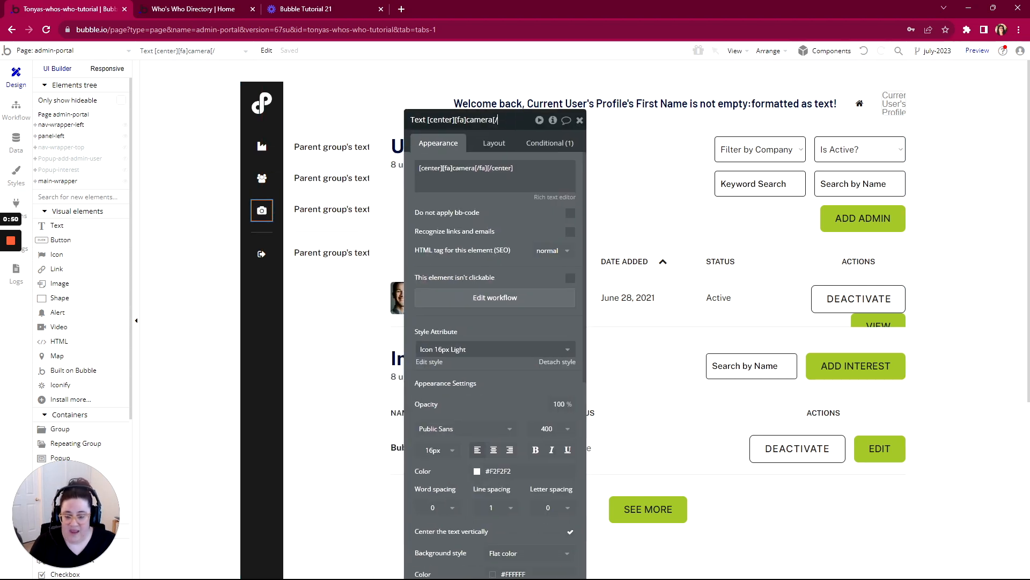
click(454, 120)
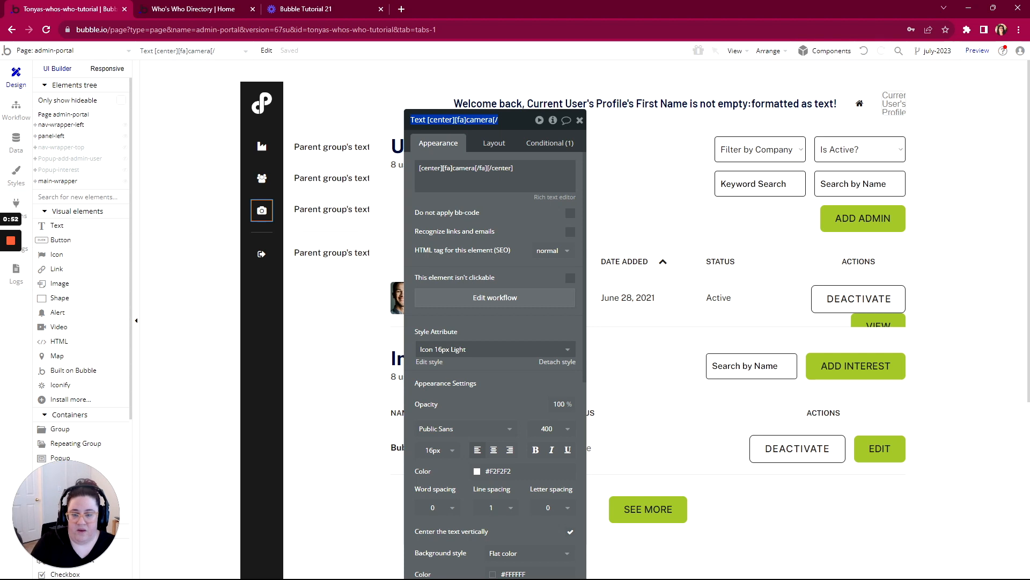
text(Icon Camera)
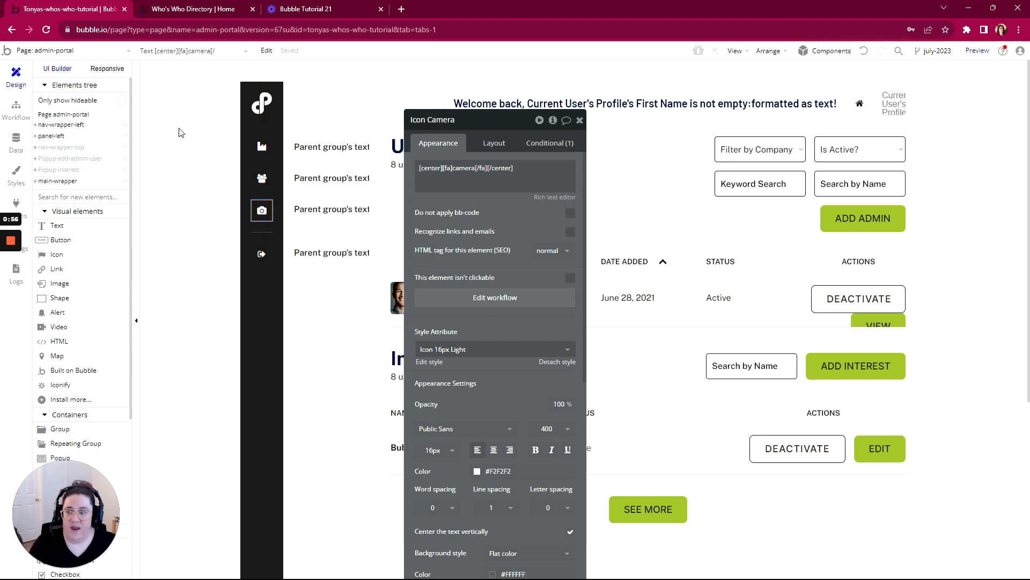
click(16, 115)
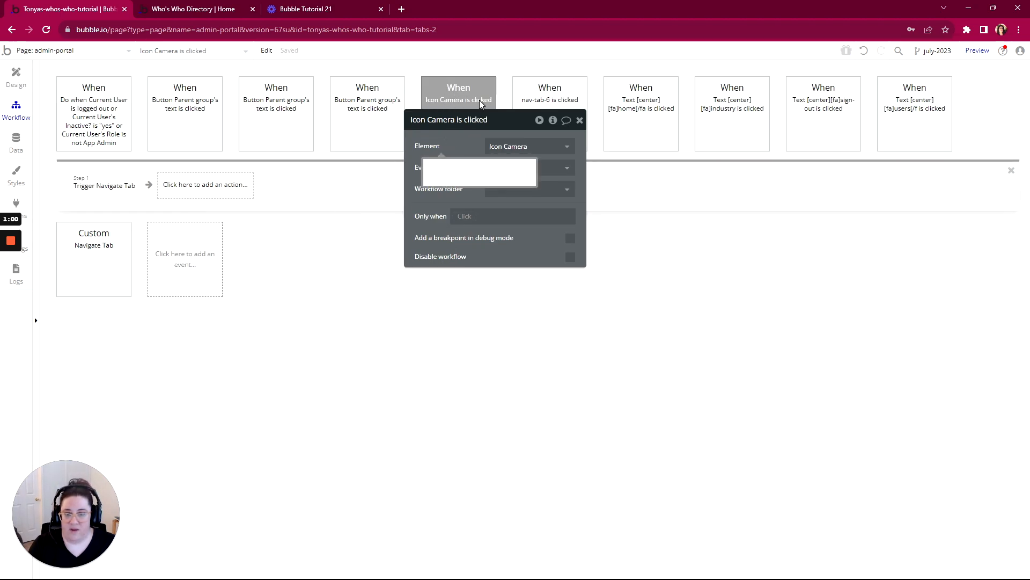
- Reveal the element behind the home icon's click workflow, rename it Icon Home, and return to the workflows
click(465, 87)
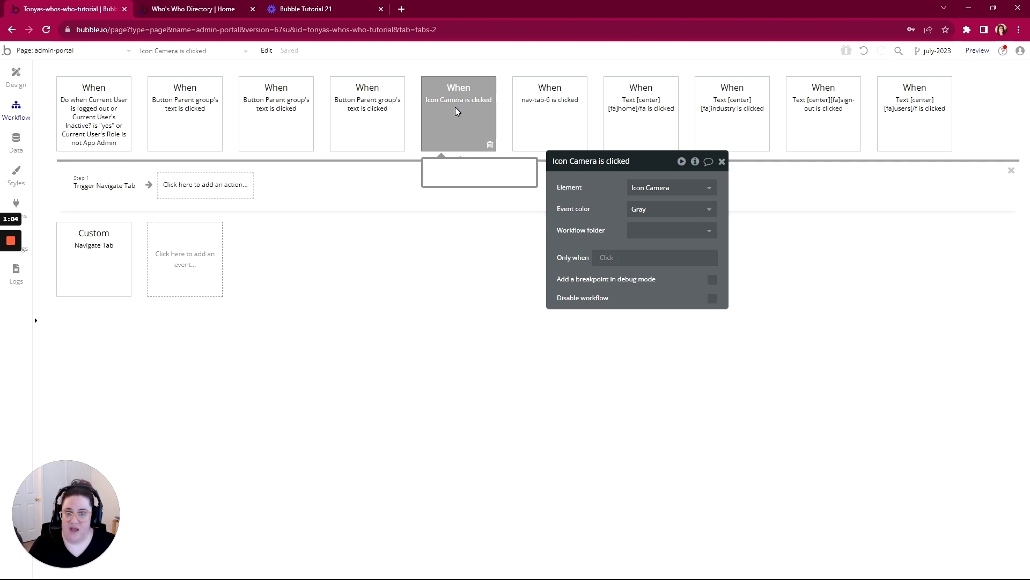
click(638, 119)
right_click(637, 112)
click(657, 201)
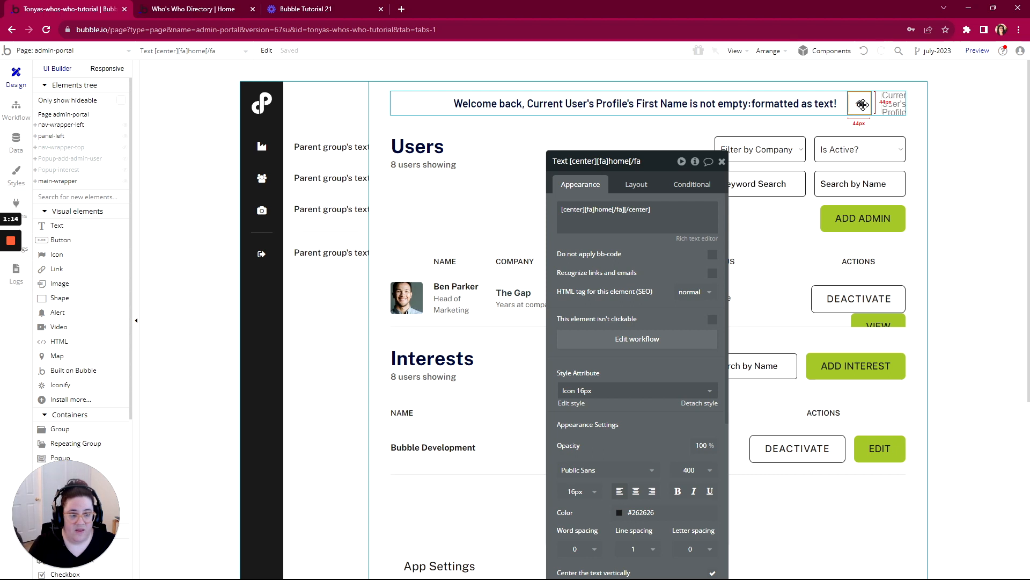
click(638, 161)
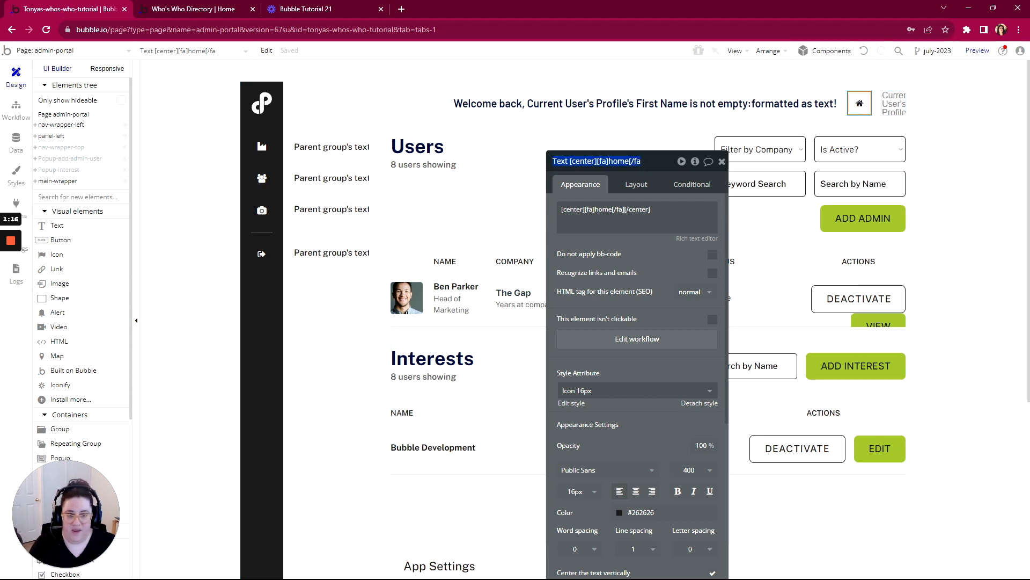
text(Icon Home)
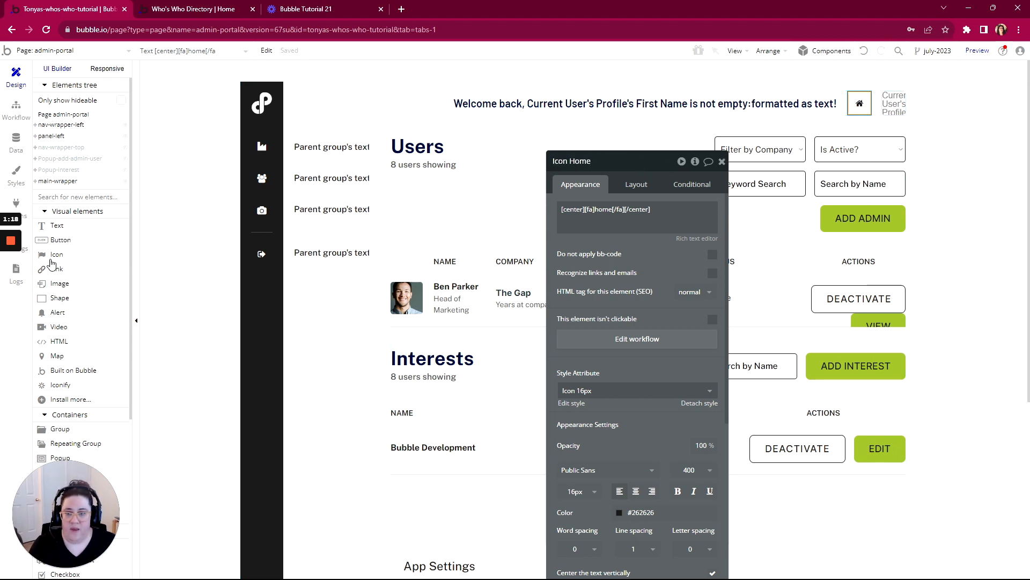
click(16, 110)
- Reveal the element behind the industry icon's click workflow, rename it Icon App Settings, and return to the workflows
click(639, 115)
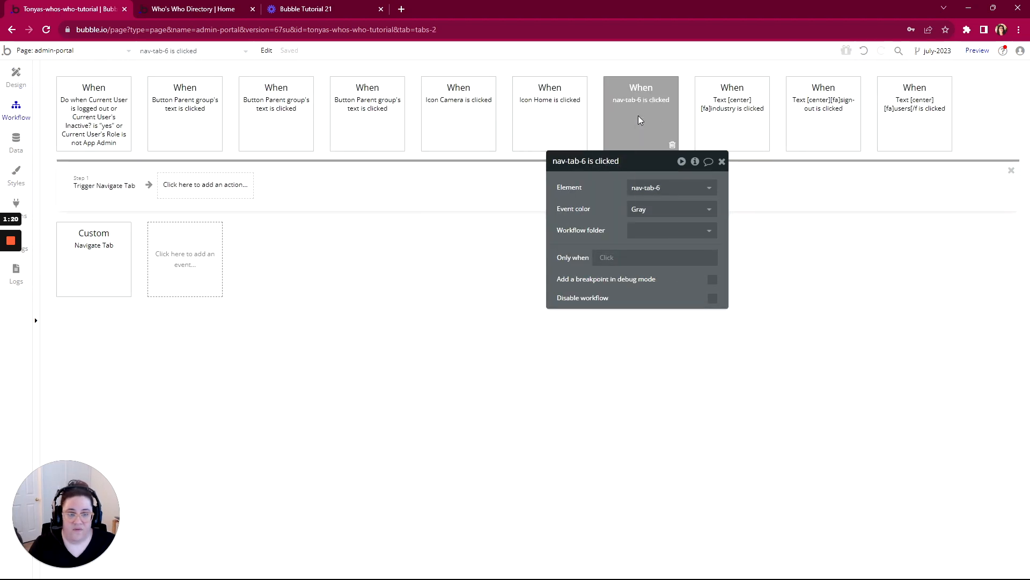
right_click(639, 115)
right_click(724, 105)
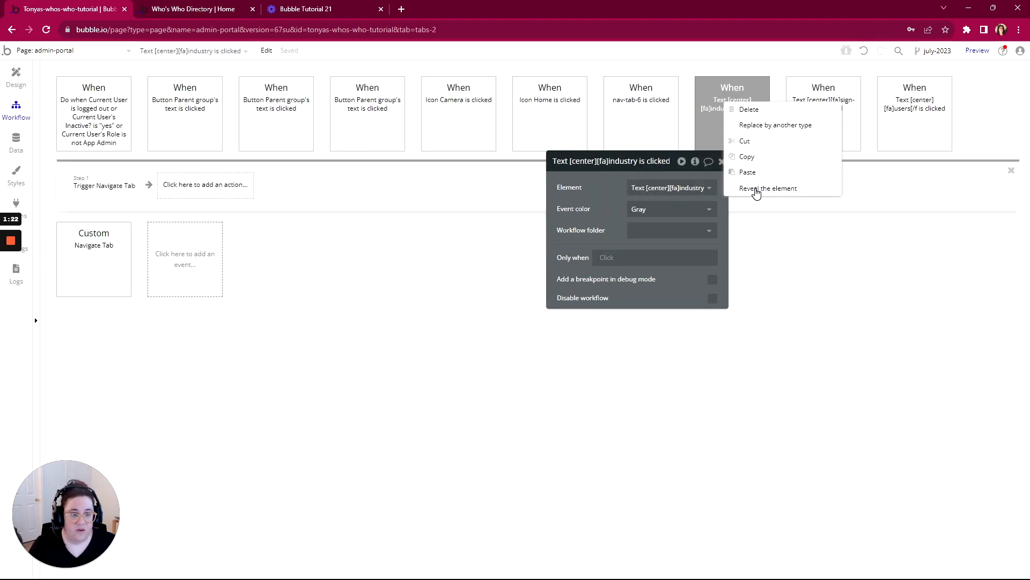
click(756, 189)
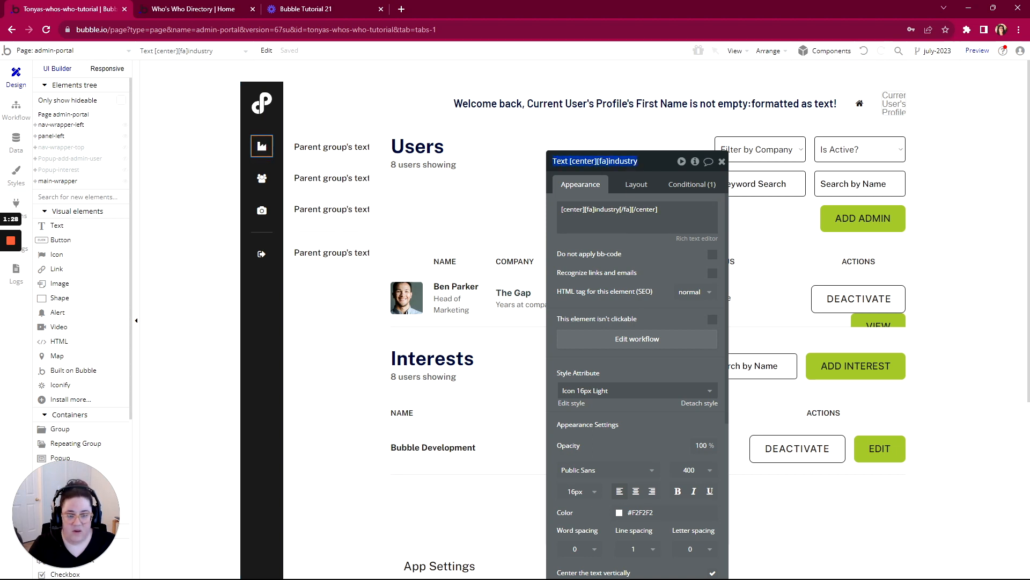
text(Icon App Settings)
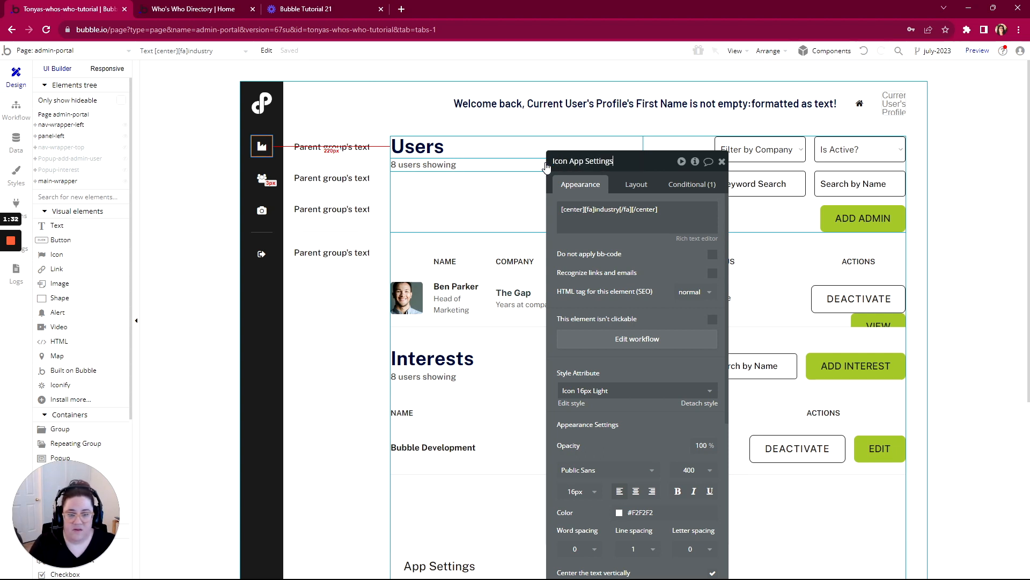
key(Return)
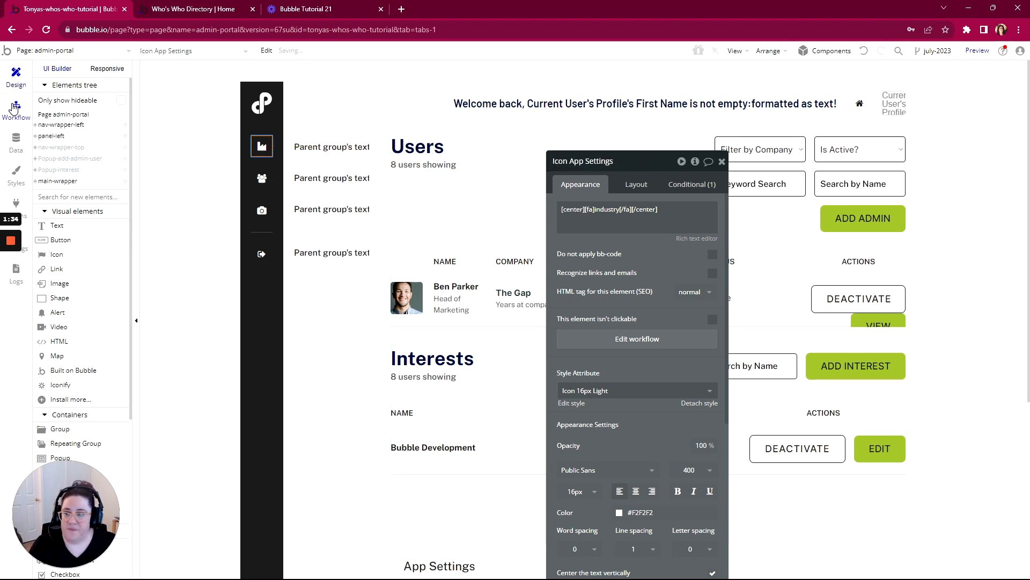
click(558, 335)
- Reveal the element behind the sign-out icon's click workflow, rename it Icon Log Out, and return to the workflows
click(824, 115)
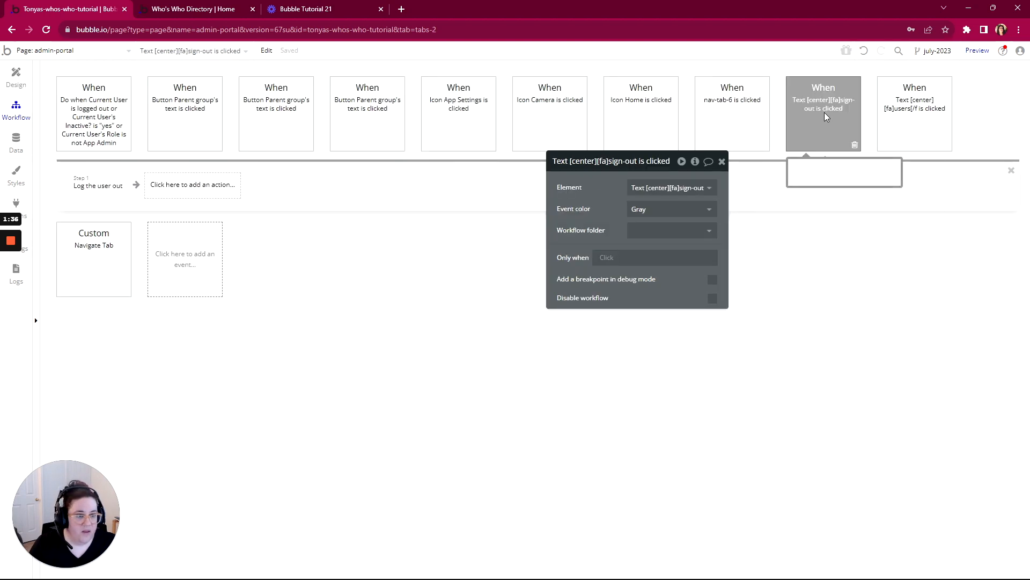
right_click(824, 115)
click(846, 201)
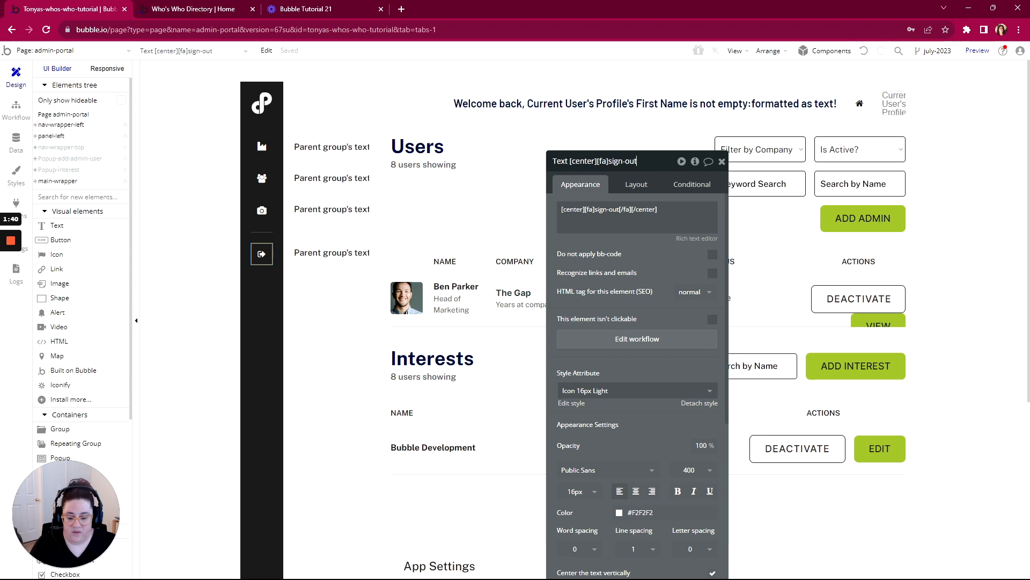
click(637, 161)
text(Icon Log O)
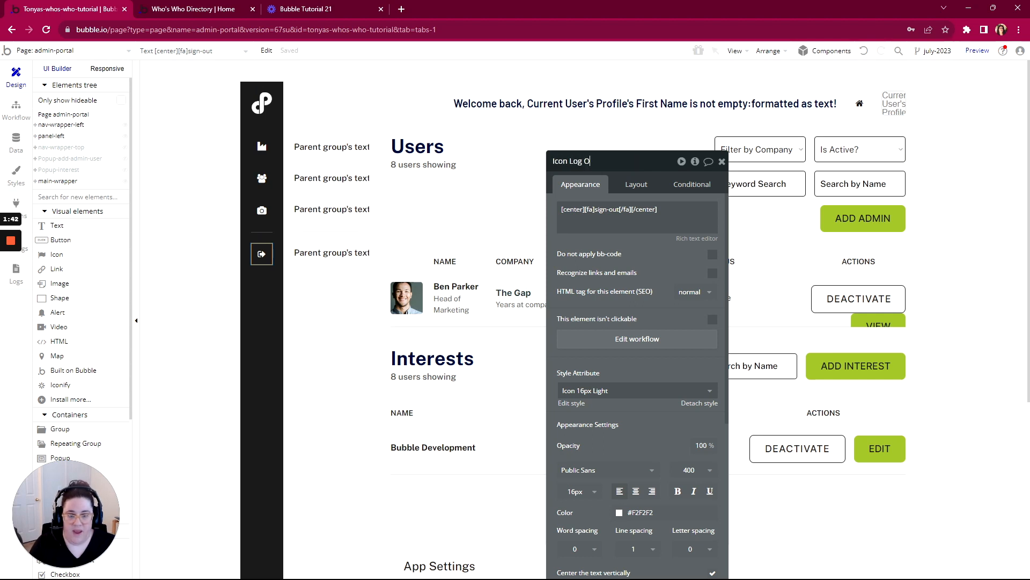
text(ut)
click(16, 110)
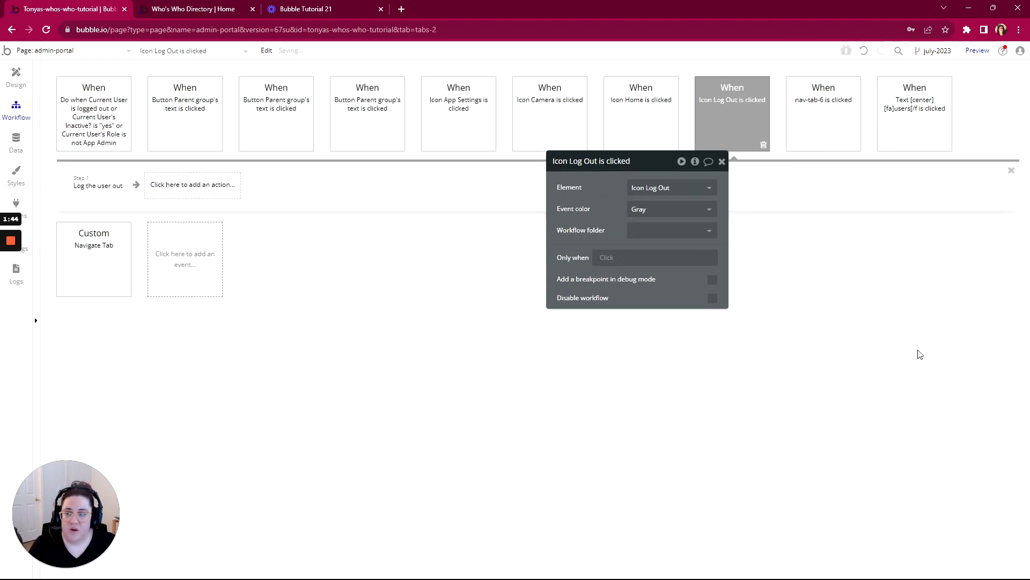
- Reveal the element behind the users icon's click workflow, rename it Icon Users, and return to the workflows
right_click(904, 121)
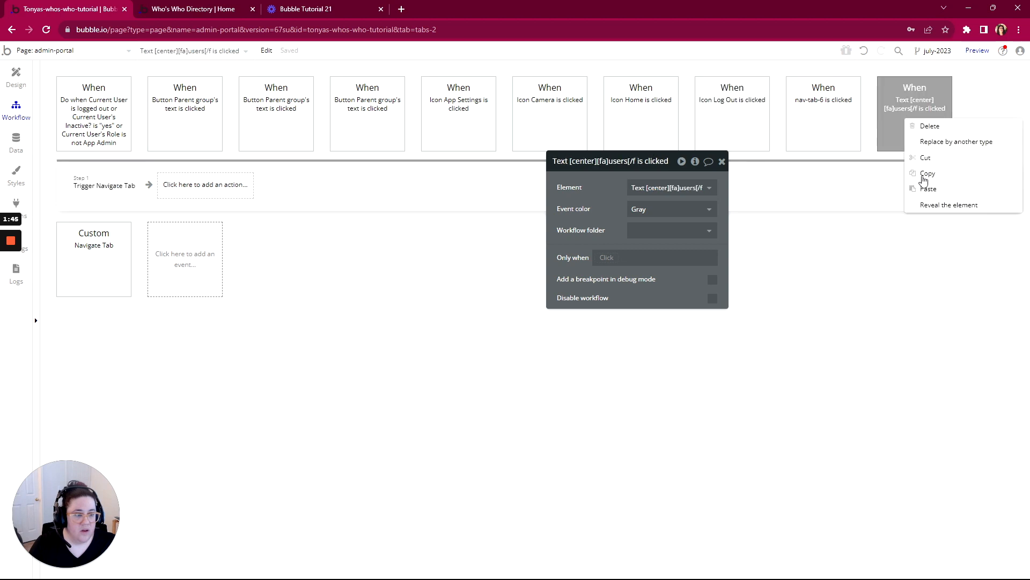
click(934, 206)
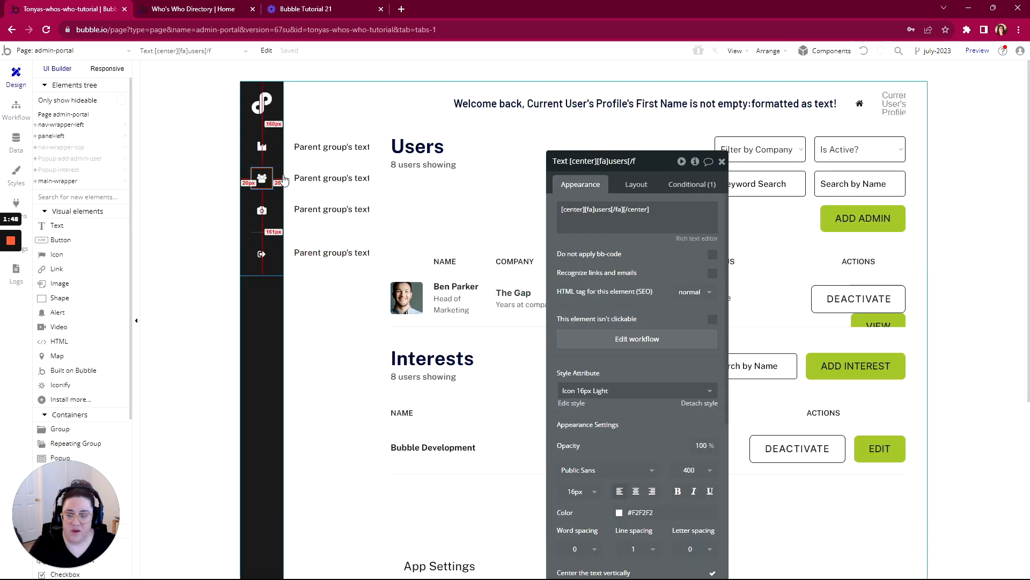
click(636, 161)
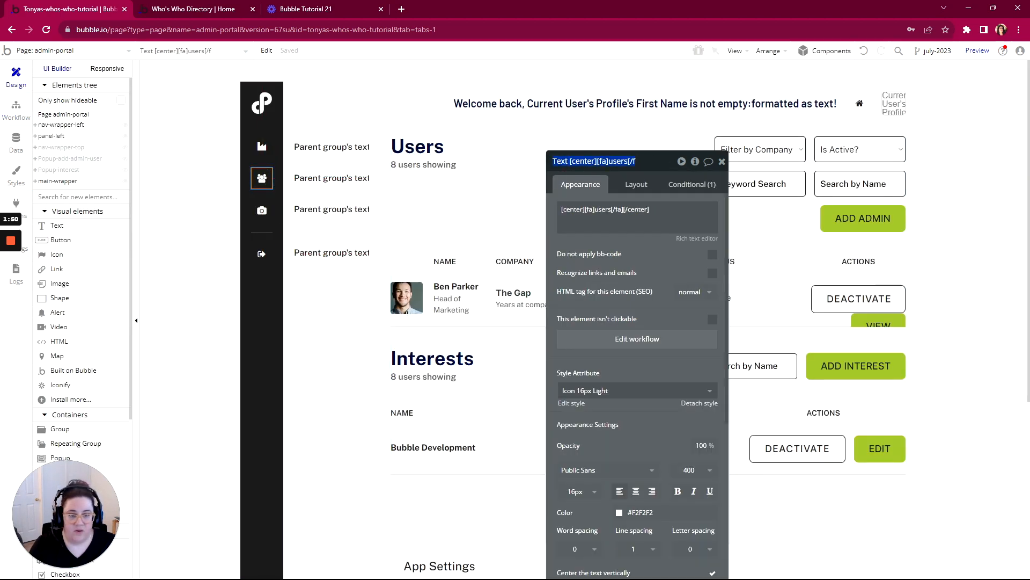
key(BackSpace)
text(Icon User)
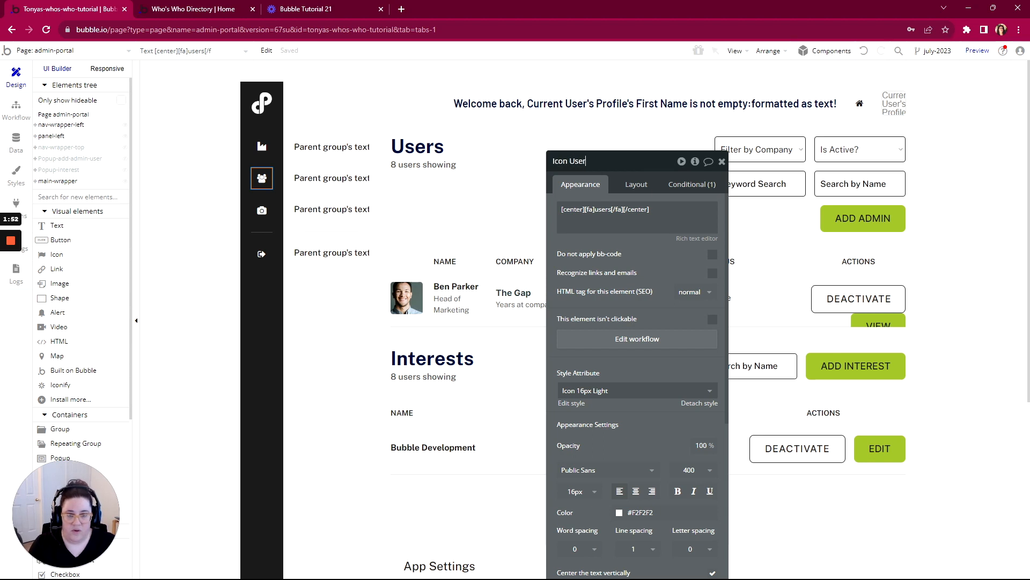
text(s)
key(Return)
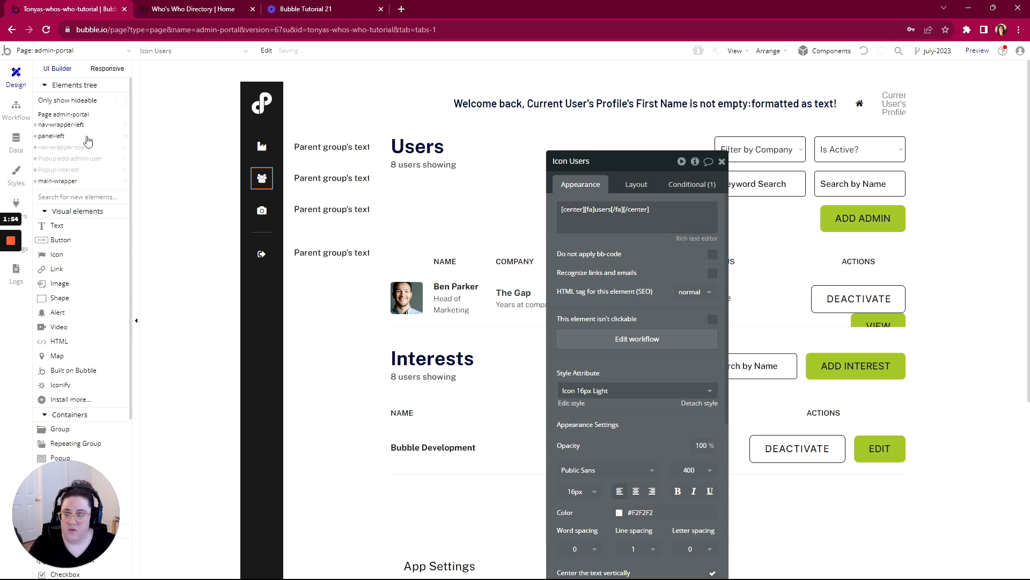
click(16, 110)
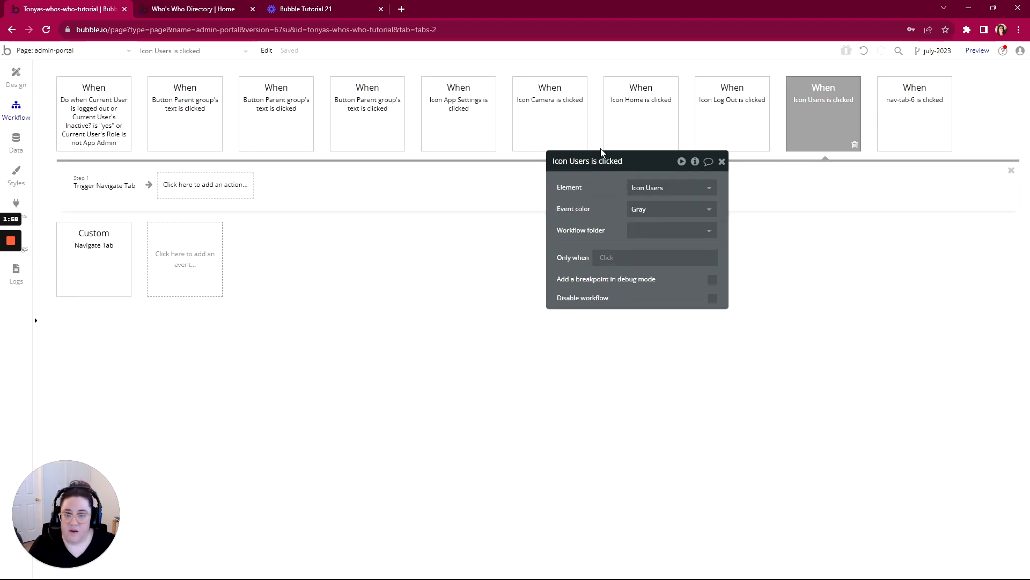
- Check the Icon Users workflow's Trigger Navigate Tab action and set the second Button Parent group's text workflow's element to nav-tab-5
drag(644, 161, 461, 232)
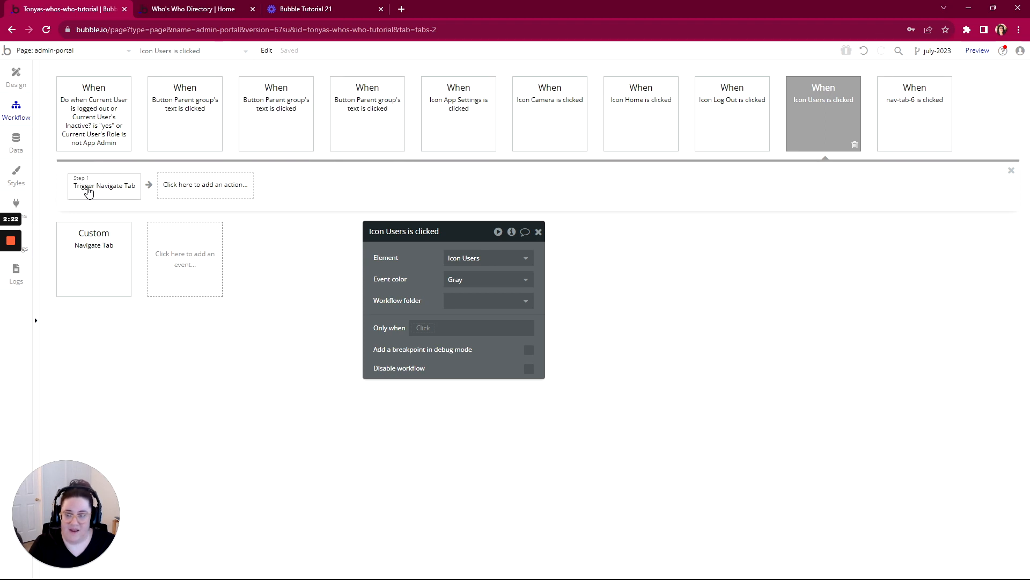
click(107, 190)
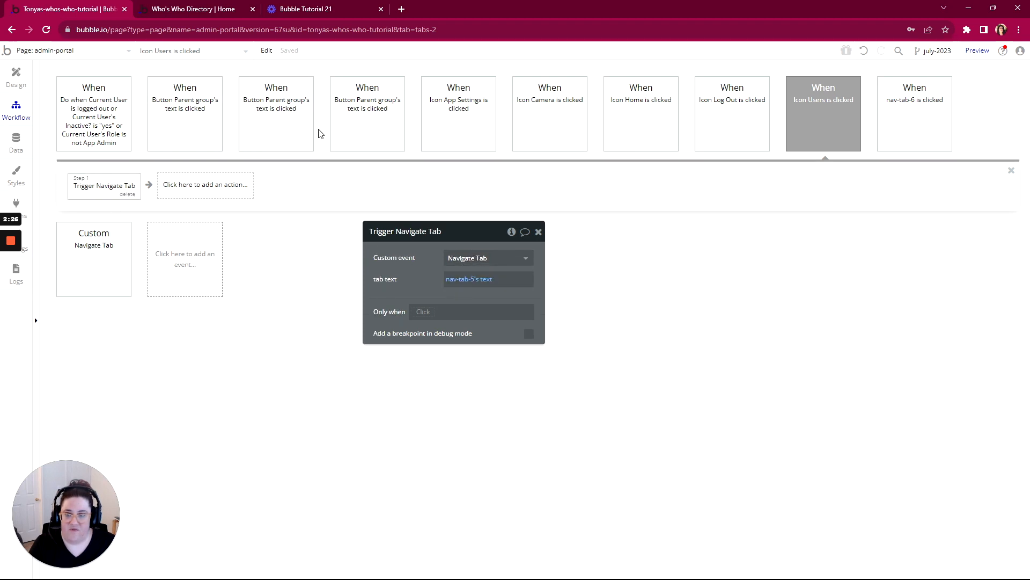
click(293, 141)
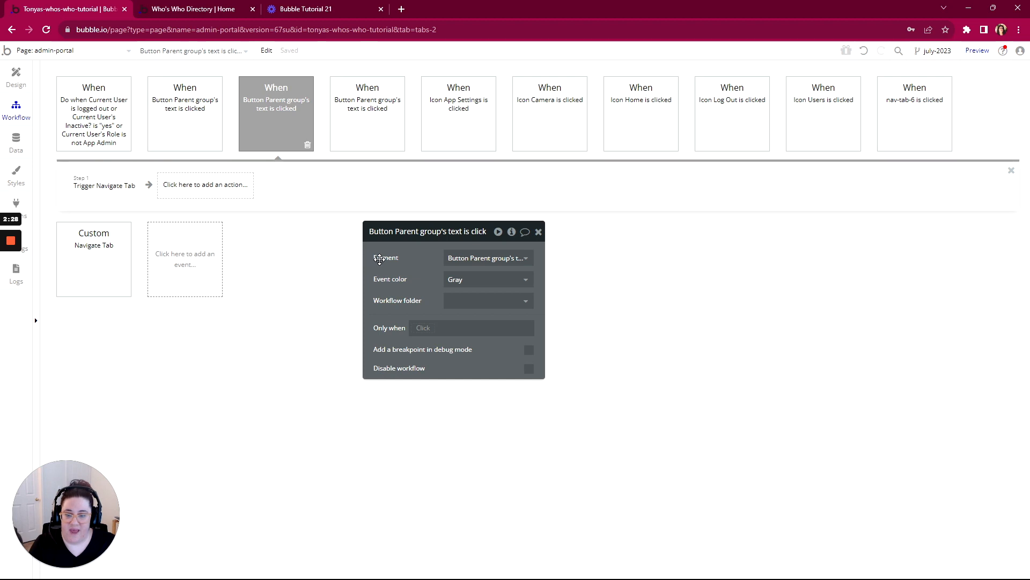
click(485, 258)
text(nav)
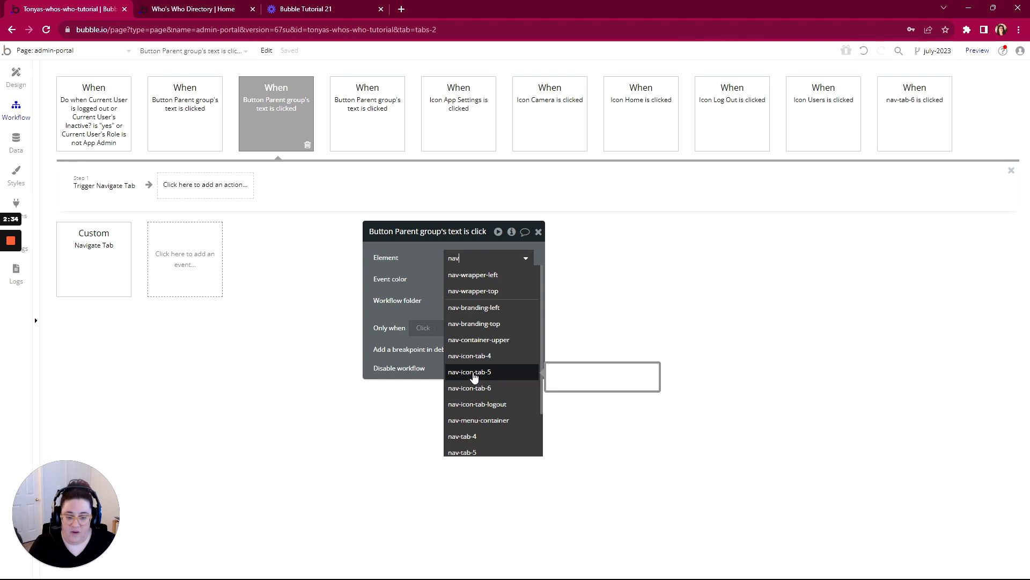
scroll(478, 421, down, 1)
click(469, 406)
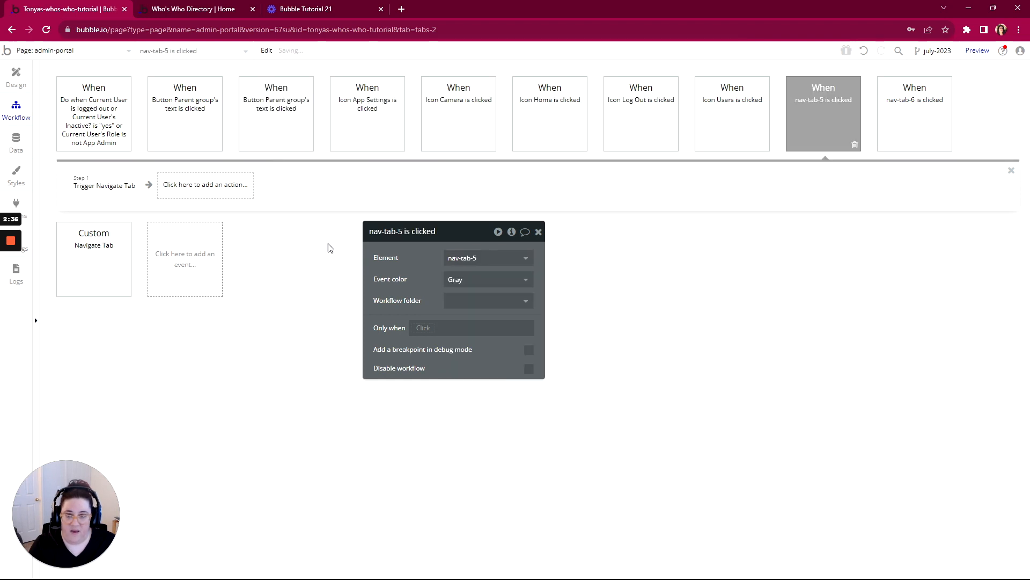
- Check the first Button Parent group's text workflow's Trigger Navigate Tab action and set that workflow's element to nav-tab-4
click(189, 127)
click(136, 190)
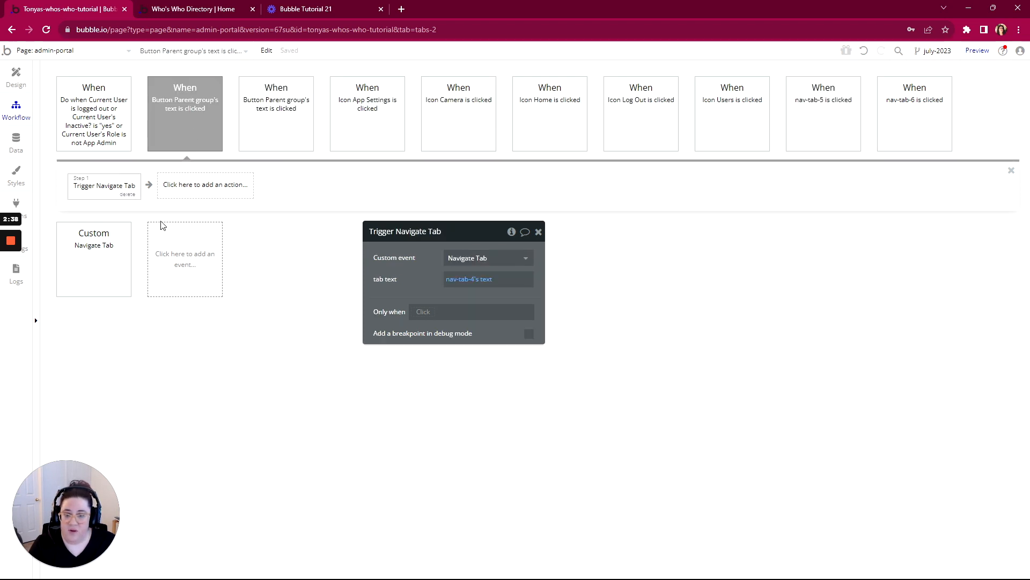
right_click(173, 117)
click(180, 118)
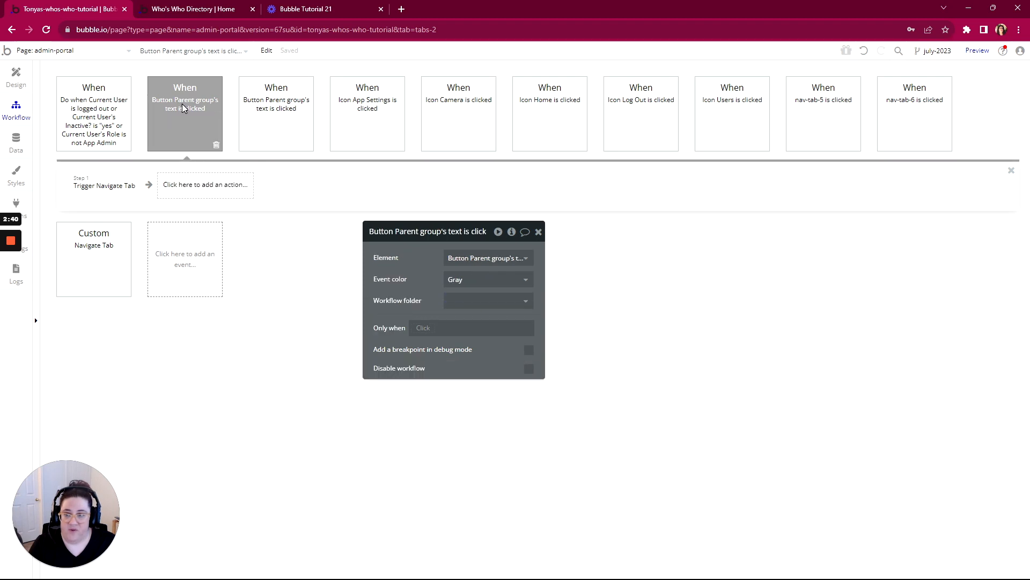
click(486, 257)
text(nav)
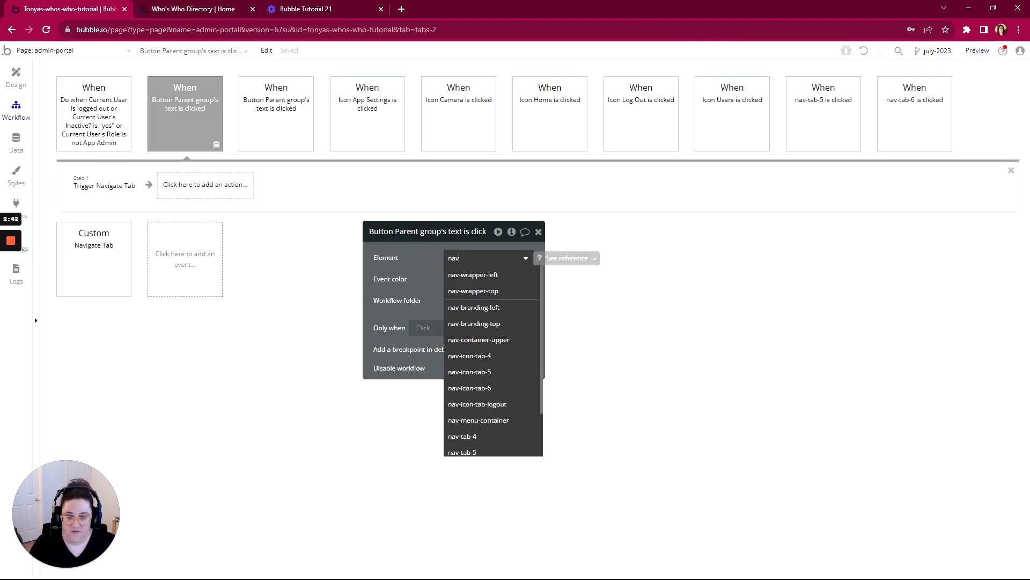
click(477, 435)
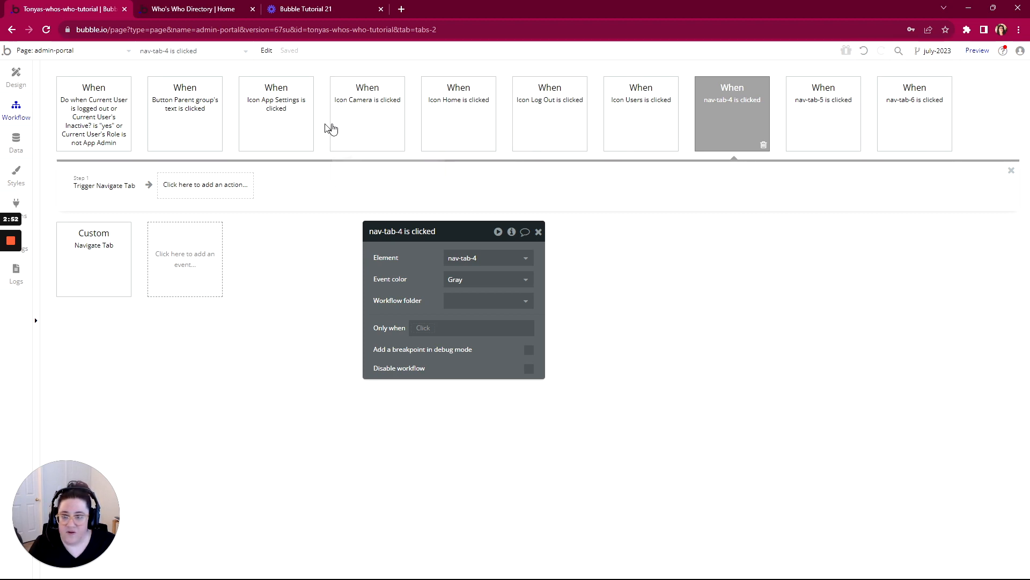
- Reveal the element behind the Button Parent group's text logout workflow, check which parent group contains it, and return to the workflows
right_click(203, 117)
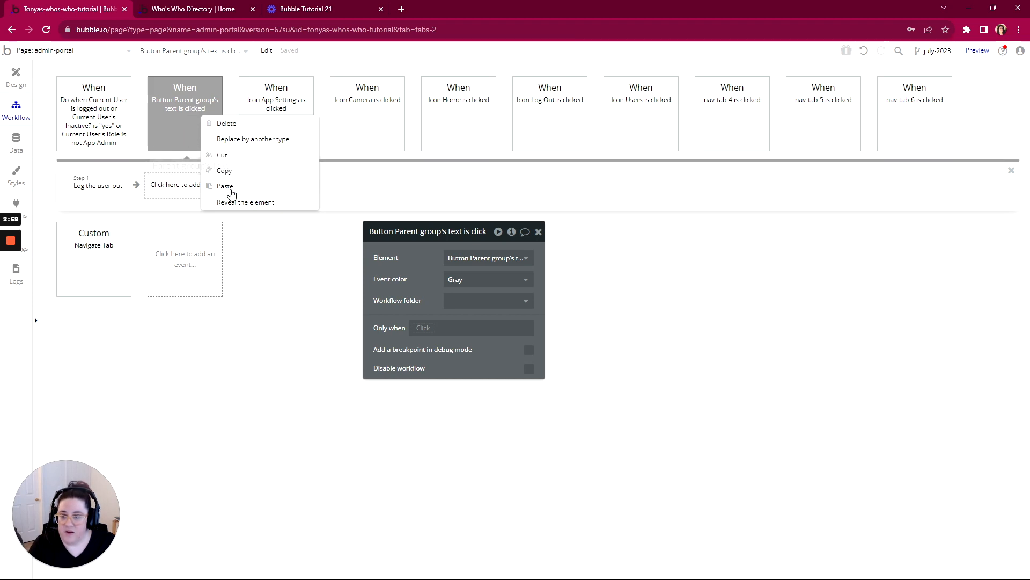
click(188, 136)
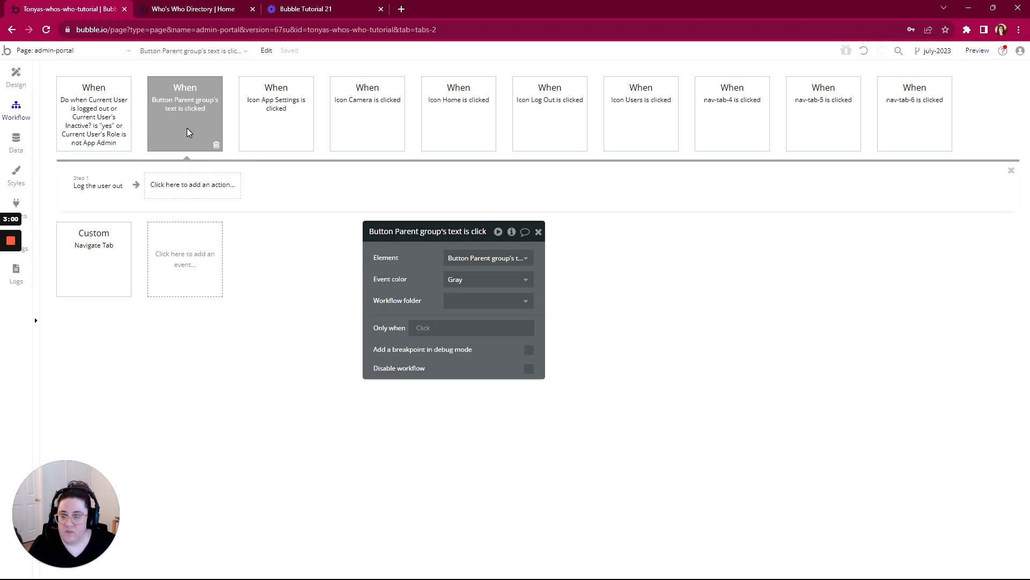
right_click(187, 131)
click(227, 216)
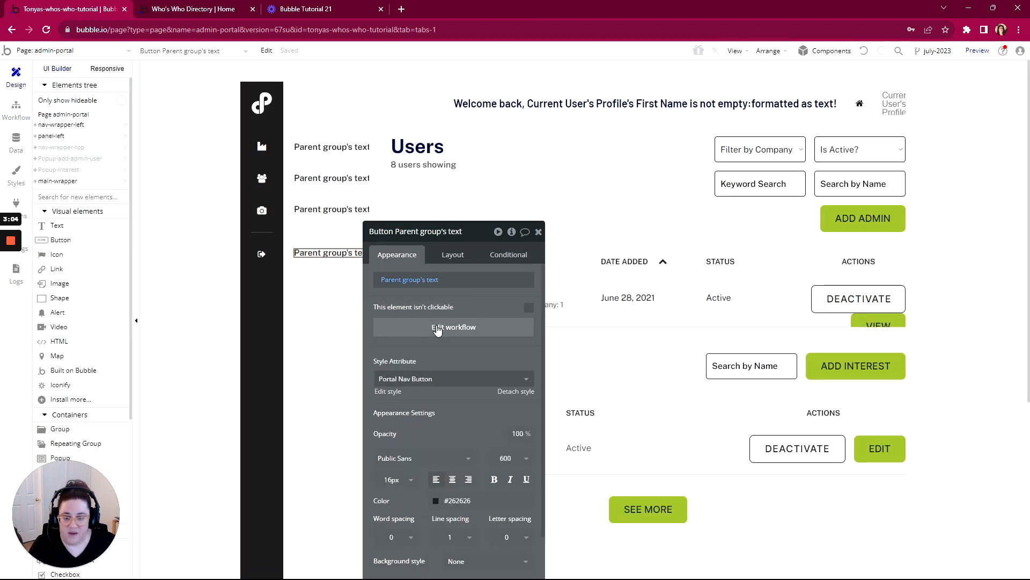
scroll(462, 402, down, 5)
drag(456, 232, 528, 38)
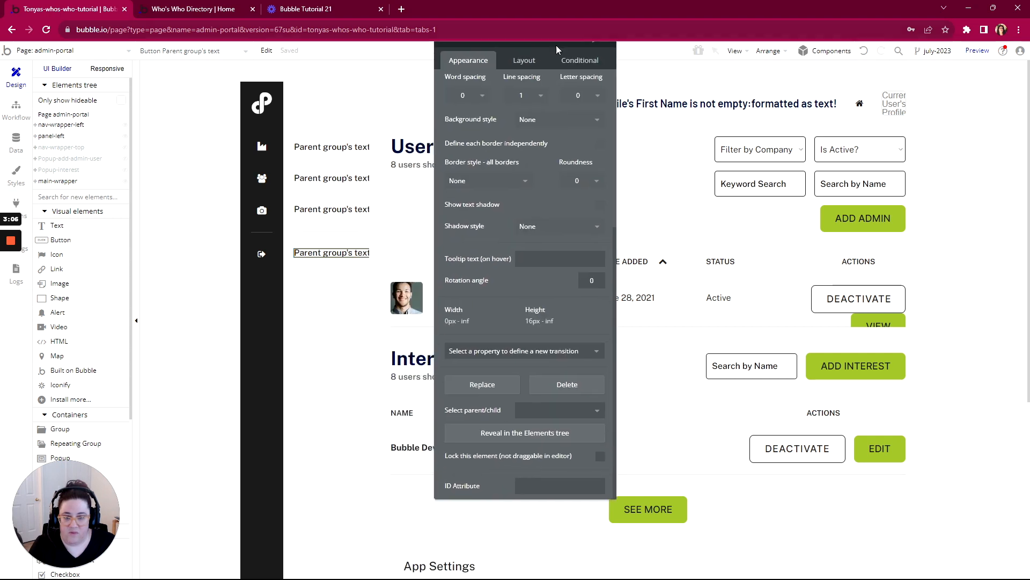
click(559, 415)
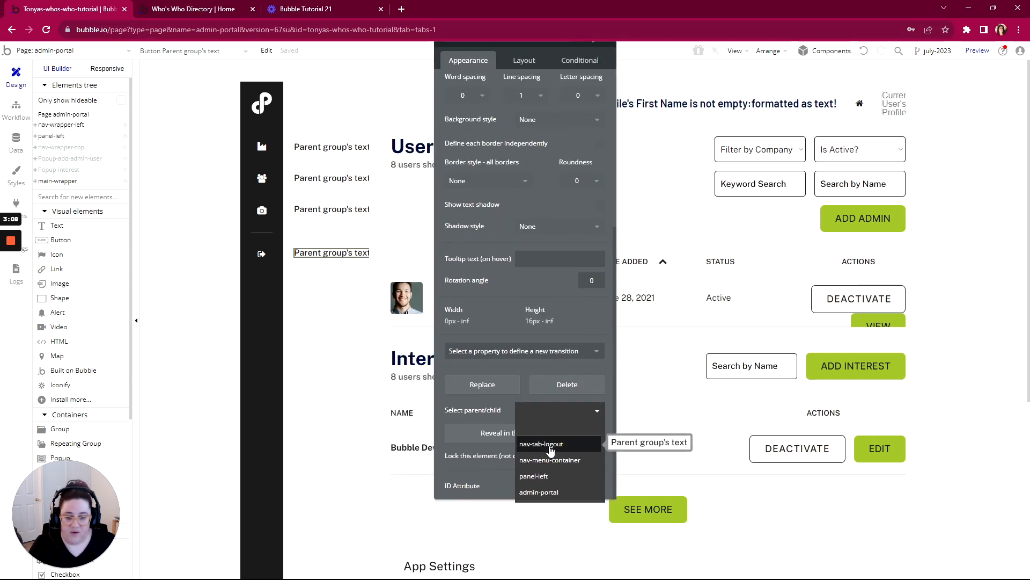
click(11, 122)
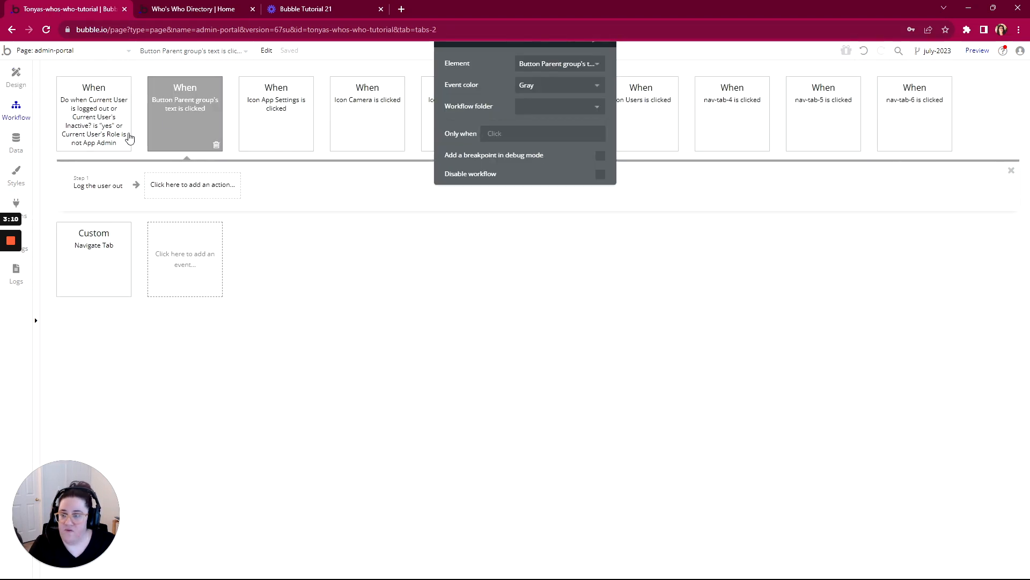
- Set the Button Parent group's text logout workflow's element to nav-tab-logout
click(534, 64)
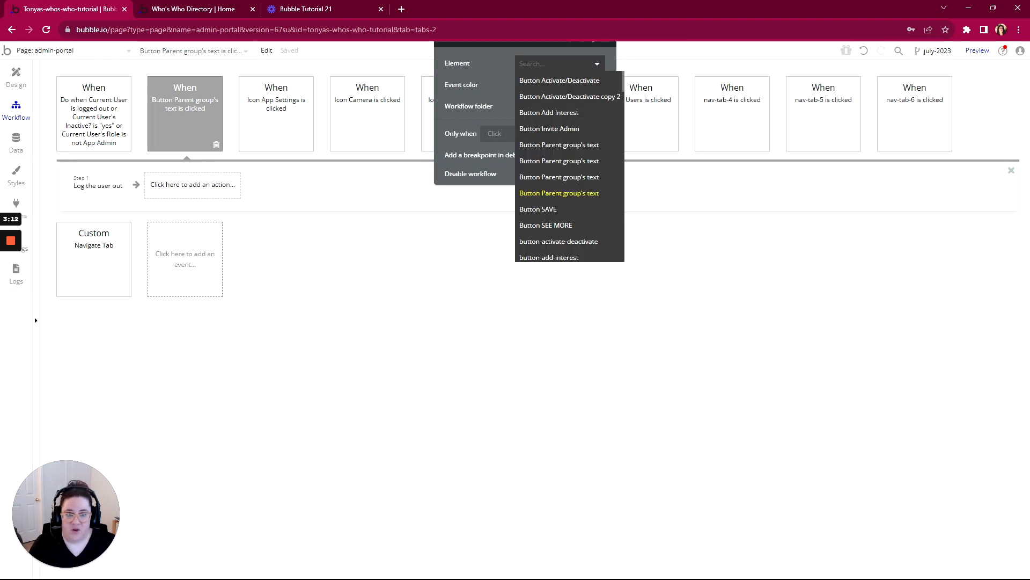
text(nav)
scroll(536, 200, down, 2)
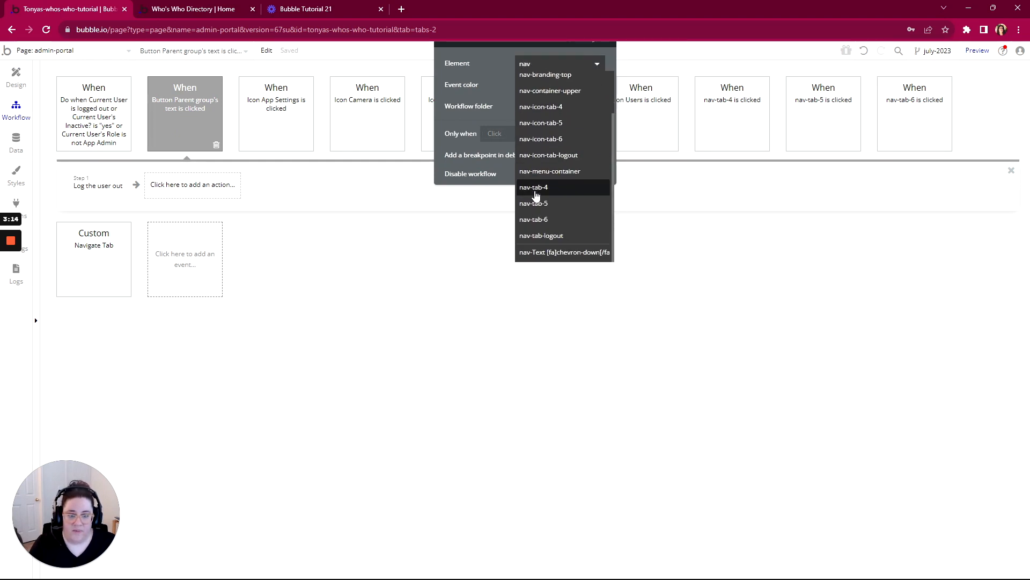
click(535, 236)
drag(492, 46, 477, 285)
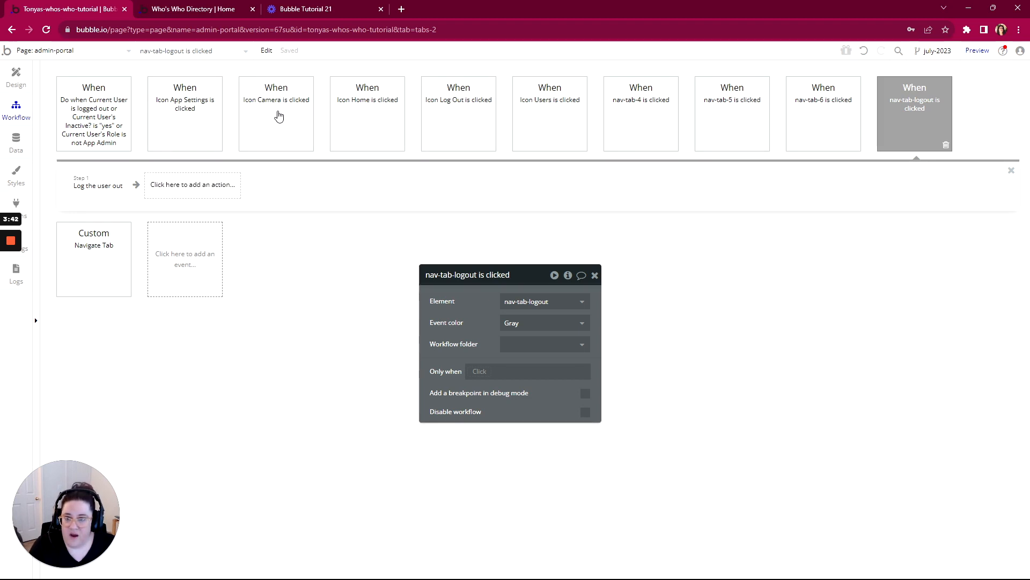
- Create a new workflow folder named Sidebar Nav from the Icon Camera click workflow
click(278, 114)
drag(517, 287, 557, 180)
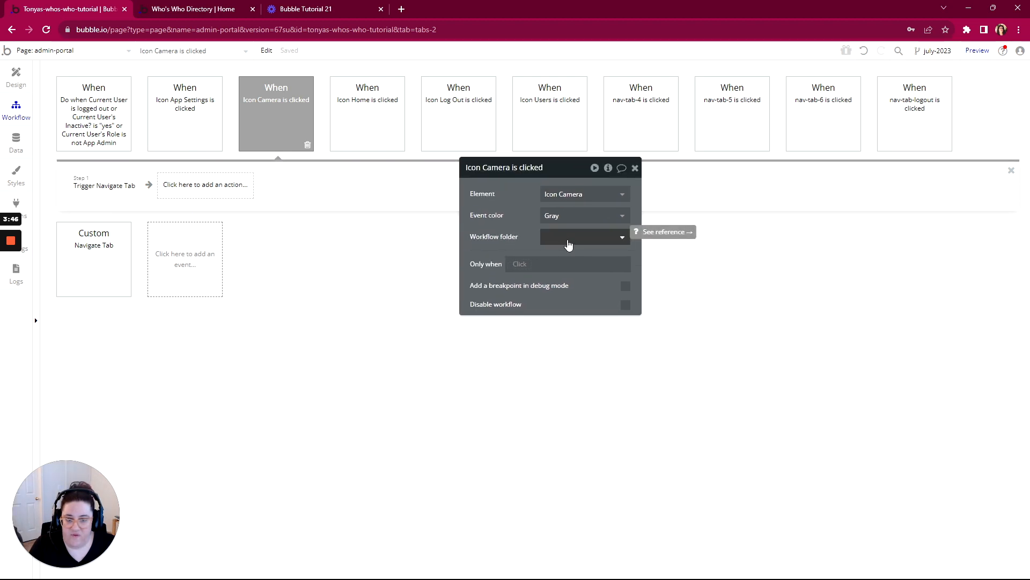
click(567, 240)
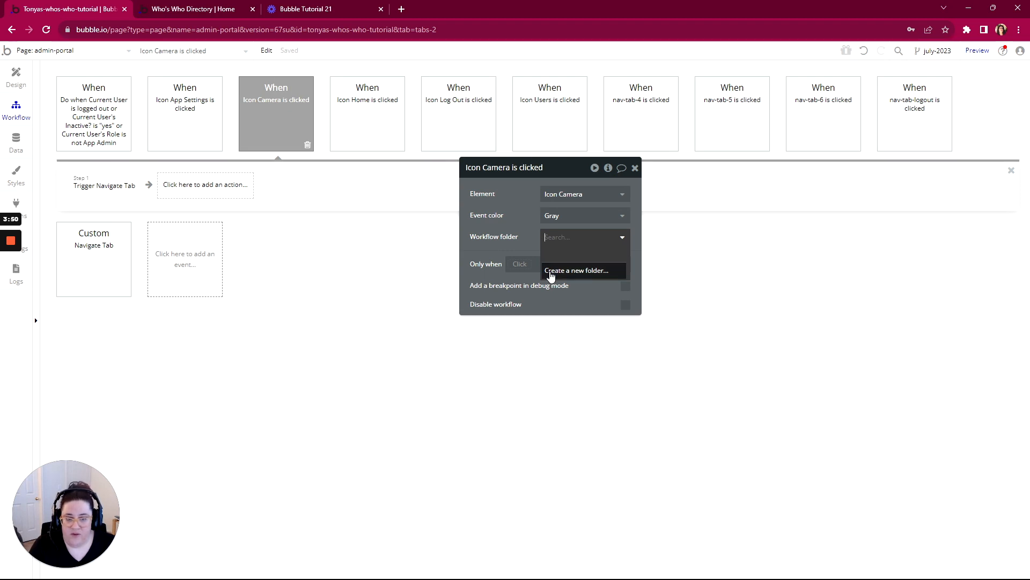
click(551, 275)
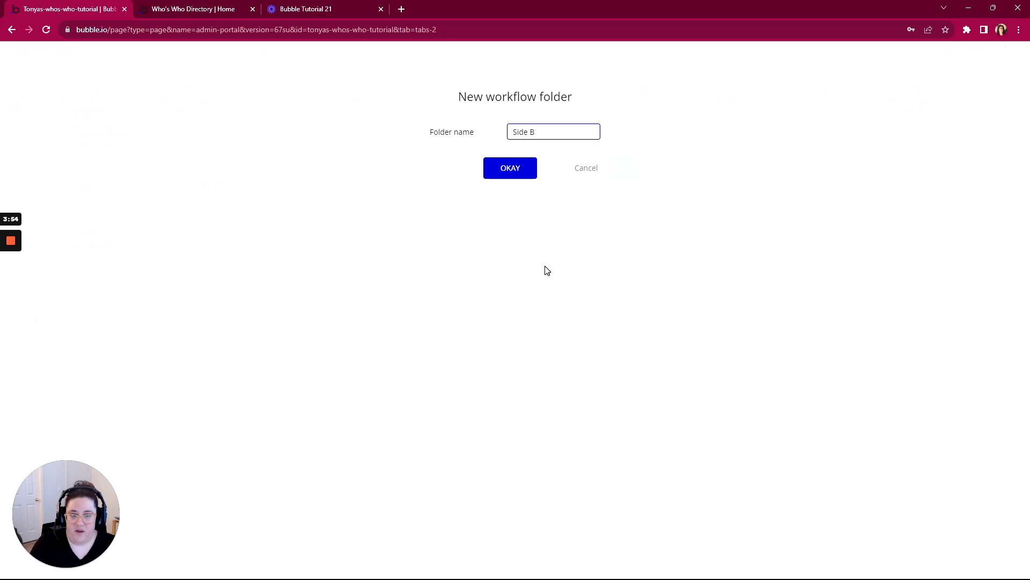
text(Sidebar Nav)
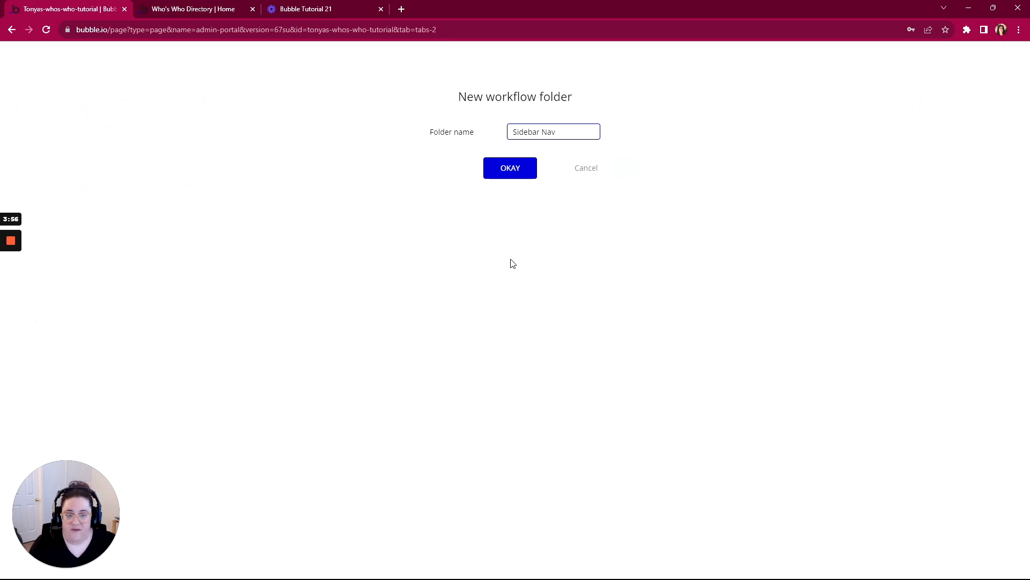
click(508, 172)
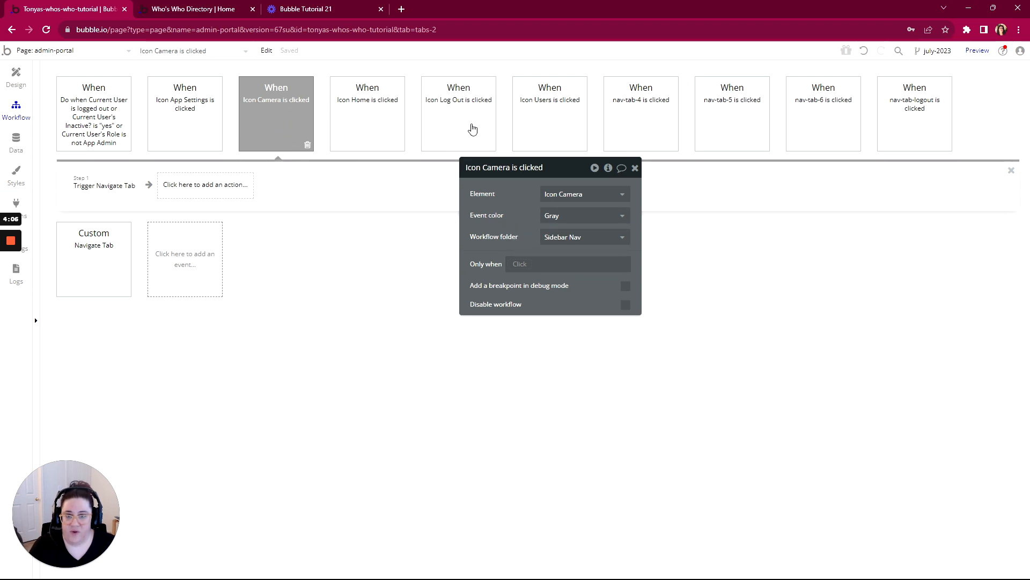
- Assign the Icon Log Out and Icon Users click workflows to the Sidebar Nav folder
click(469, 129)
click(574, 237)
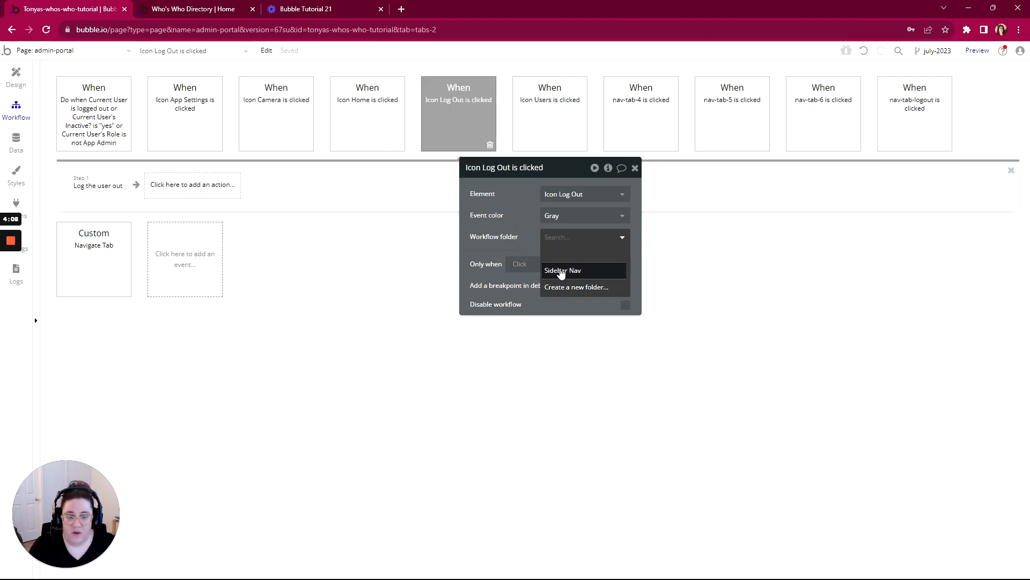
click(534, 122)
click(569, 249)
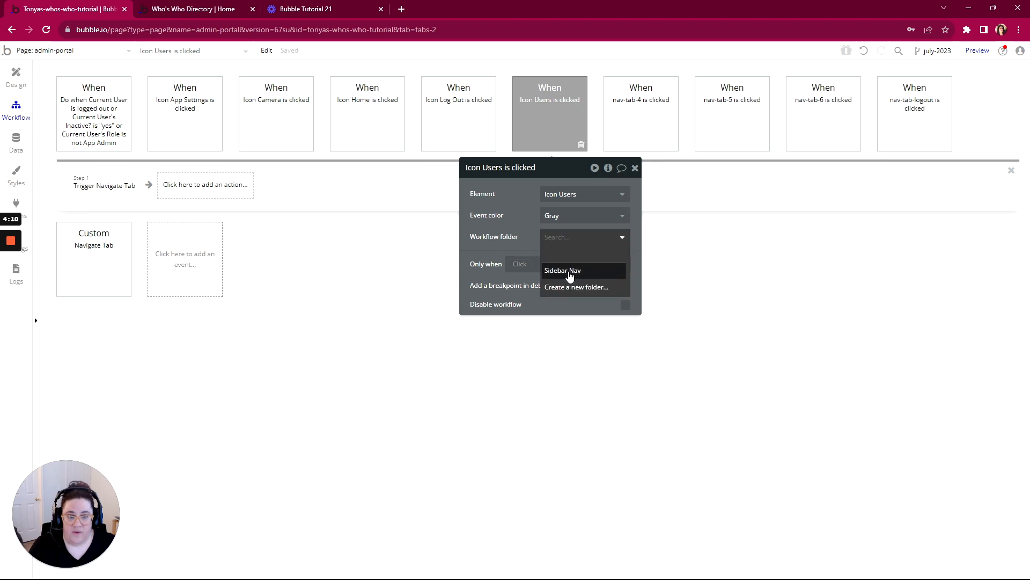
click(562, 269)
- Assign the nav-tab-4 and nav-tab-5 click workflows to the Sidebar Nav folder
click(646, 120)
click(570, 239)
click(563, 270)
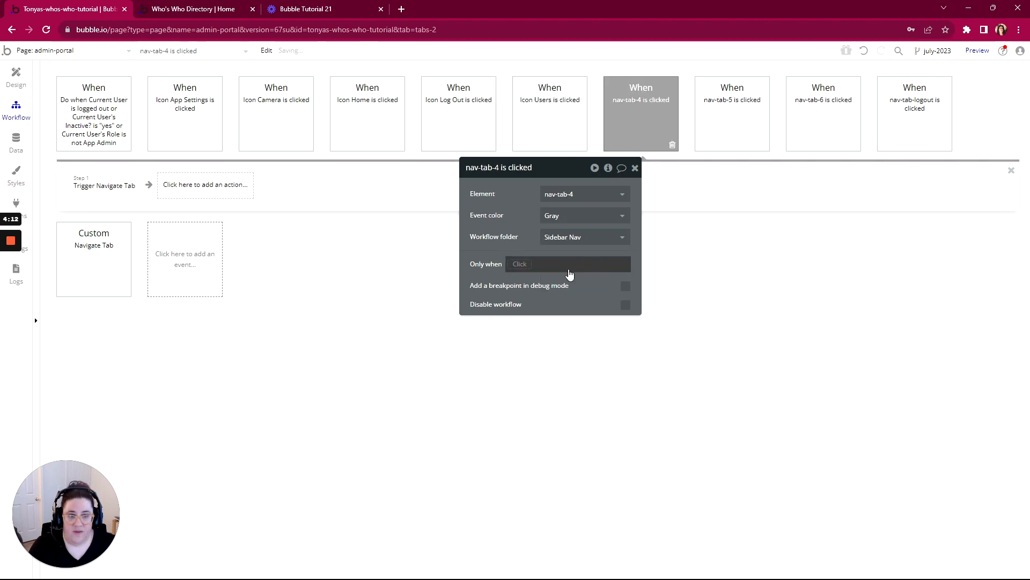
click(744, 127)
click(596, 237)
click(562, 270)
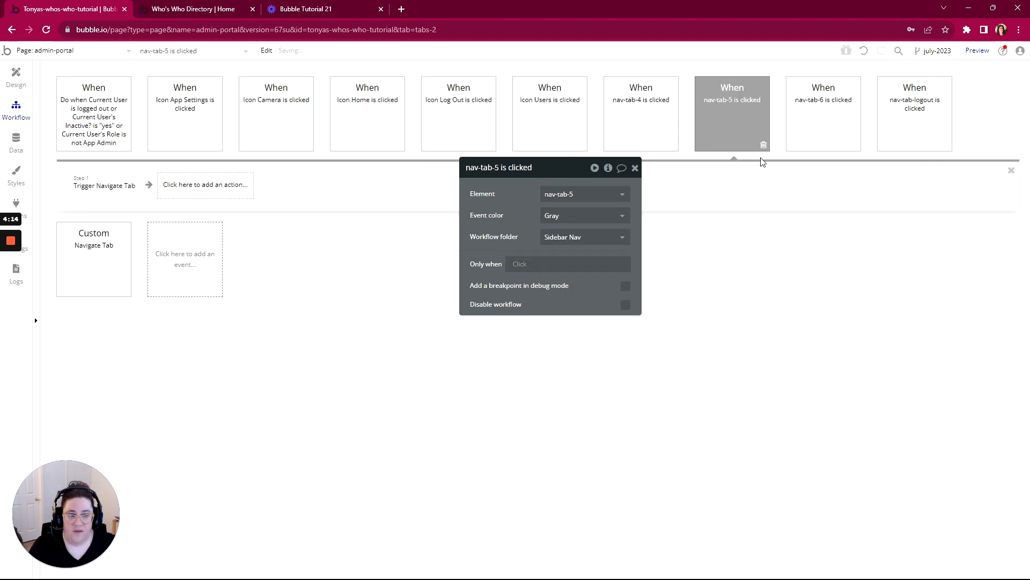
- Assign the nav-tab-6 and nav-tab-logout click workflows to the Sidebar Nav folder
click(821, 121)
click(558, 238)
click(552, 272)
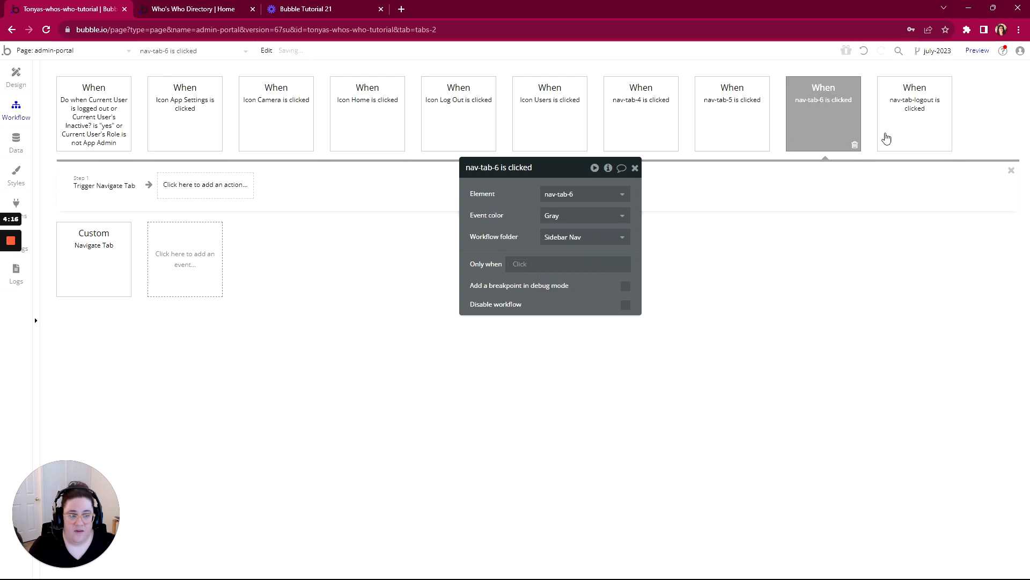
click(885, 138)
click(552, 241)
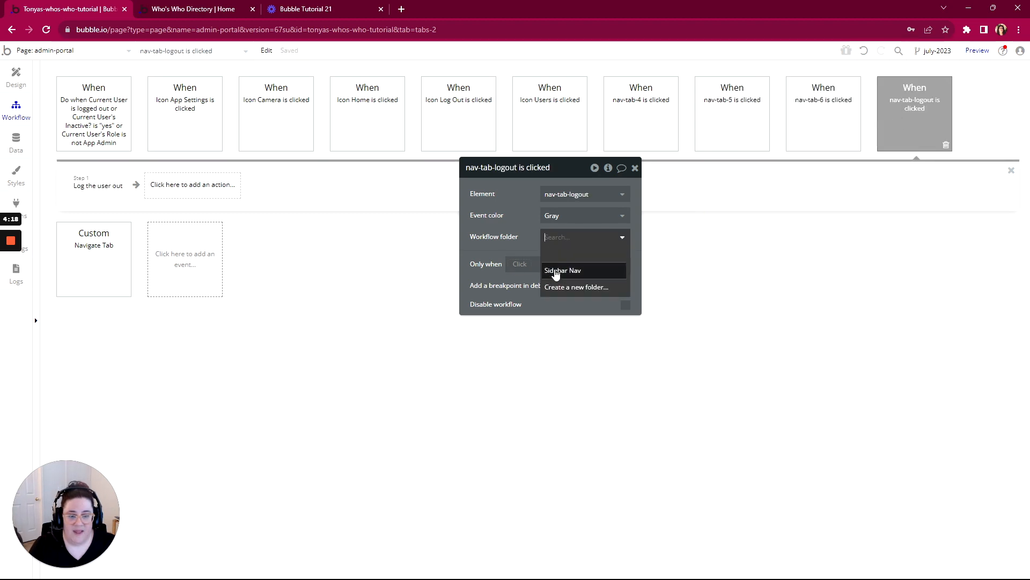
click(555, 270)
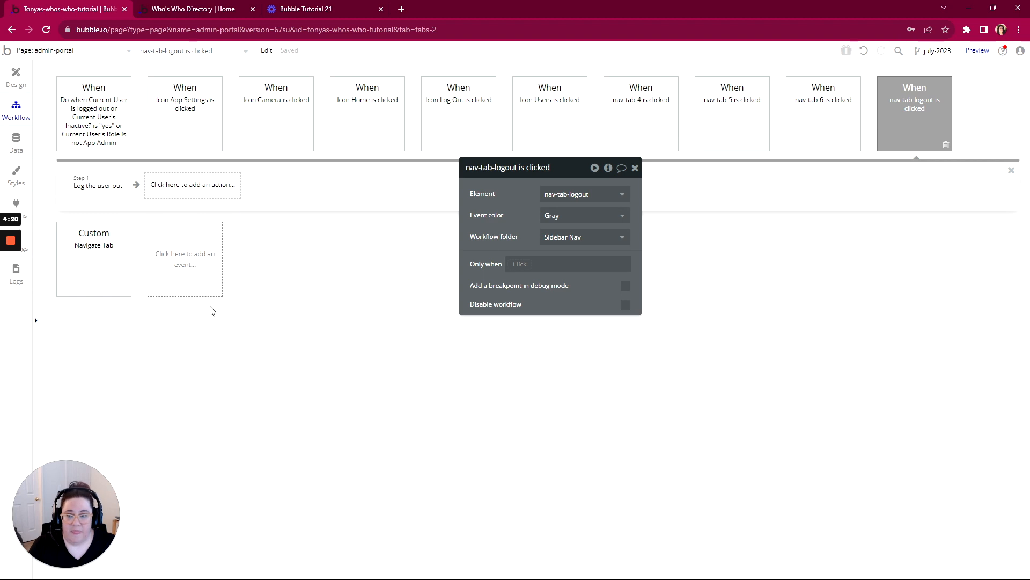
- Assign the Navigate Tab custom event to the Sidebar Nav folder
click(88, 260)
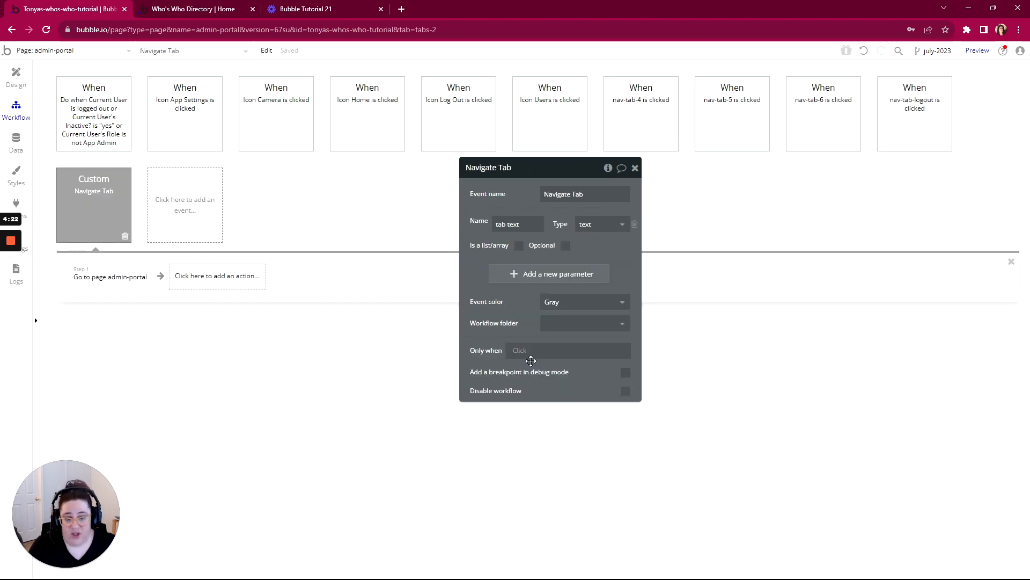
click(574, 323)
click(535, 342)
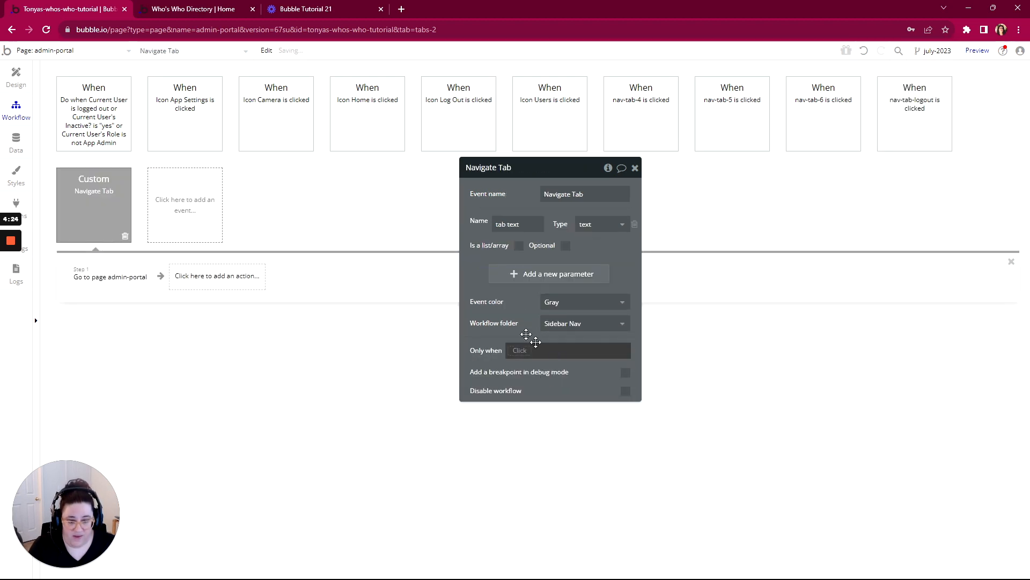
drag(563, 172, 660, 186)
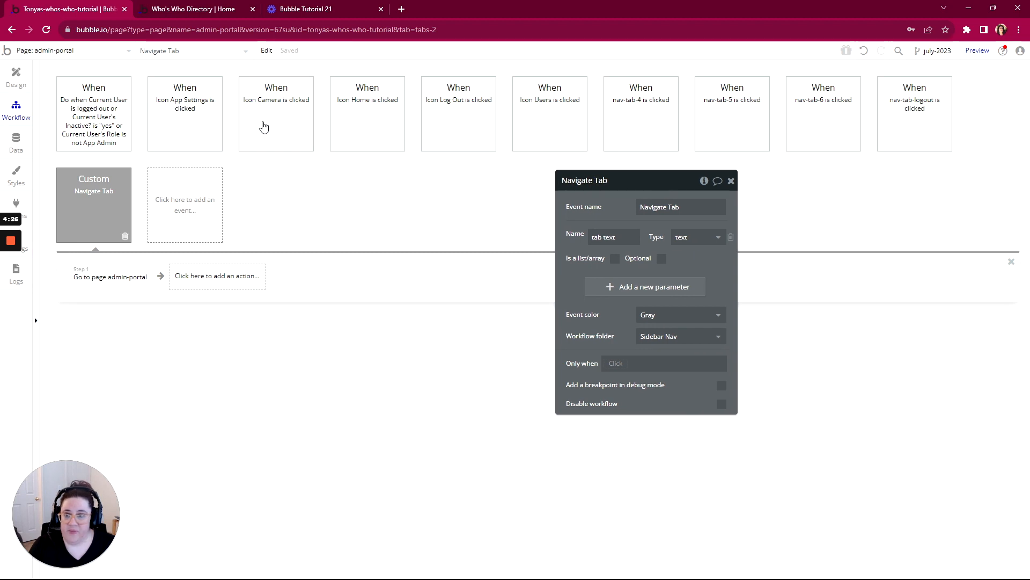
- Assign the Icon App Settings click workflow to the Sidebar Nav folder and check the Icon Camera and Icon Home workflows
click(180, 141)
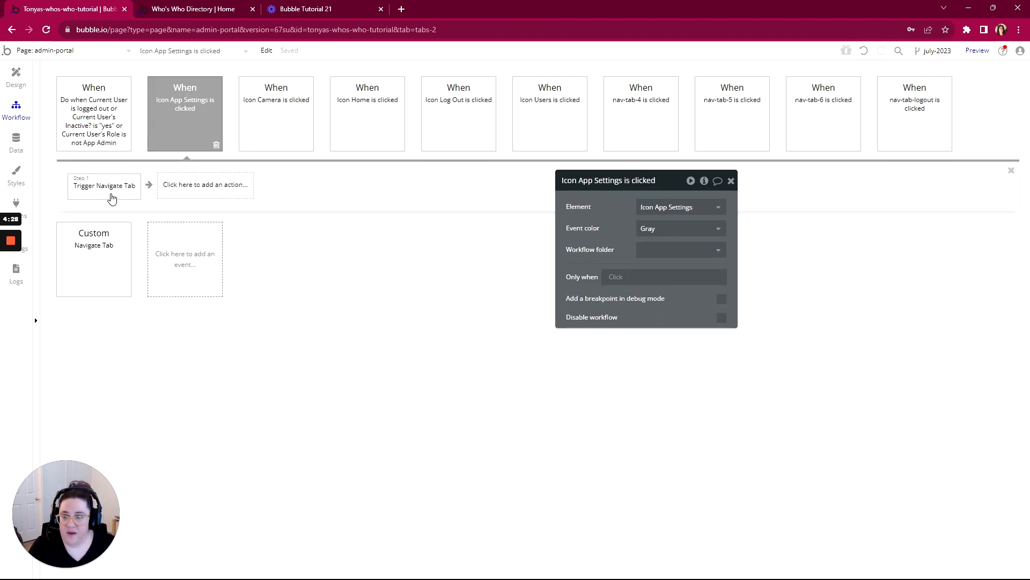
click(653, 257)
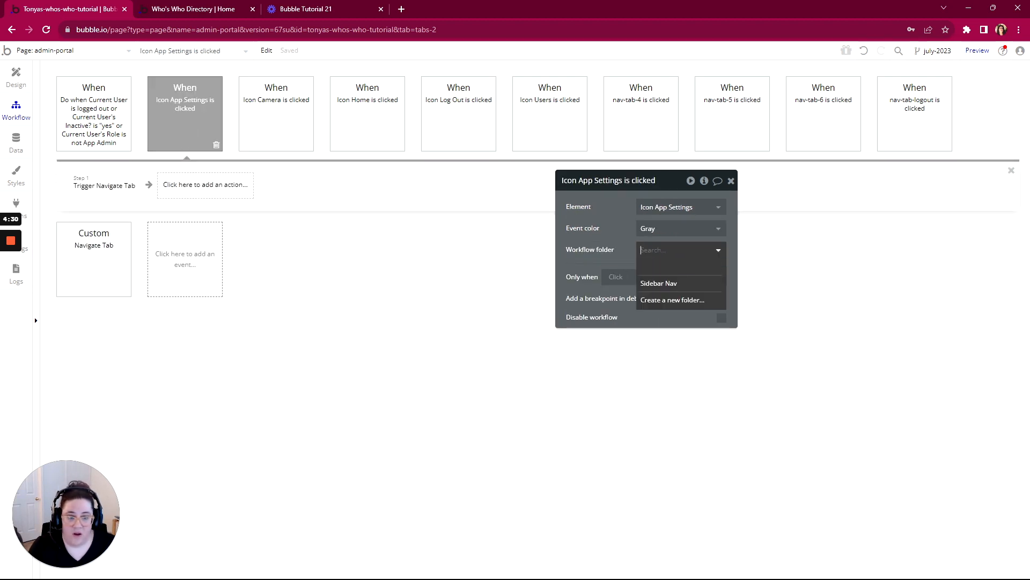
click(653, 284)
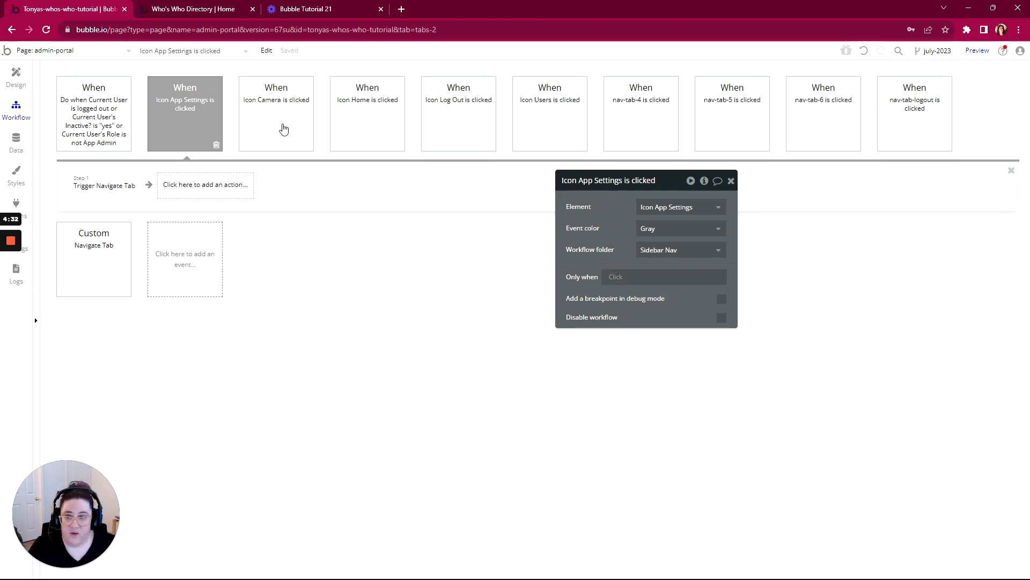
click(283, 131)
click(374, 123)
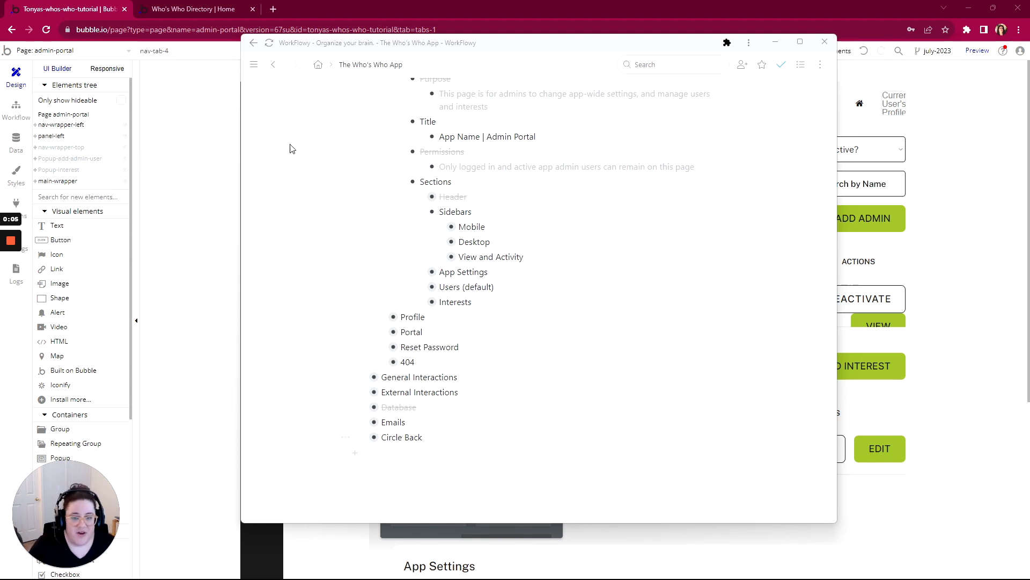
- Mark the Sidebars section complete in the outline, collapse it, and expand the App Settings section
click(443, 215)
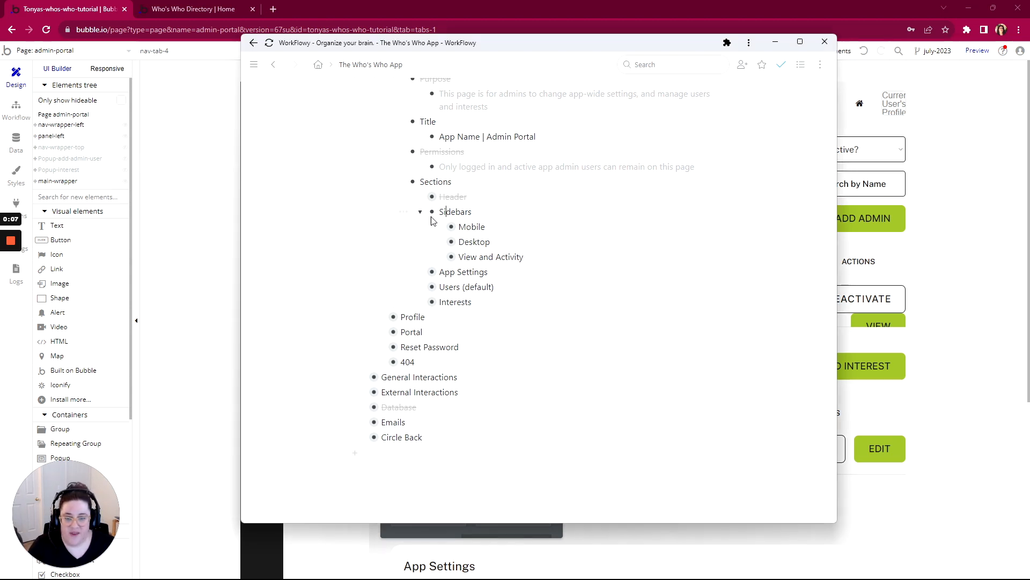
mouse_move(432, 211)
click(447, 258)
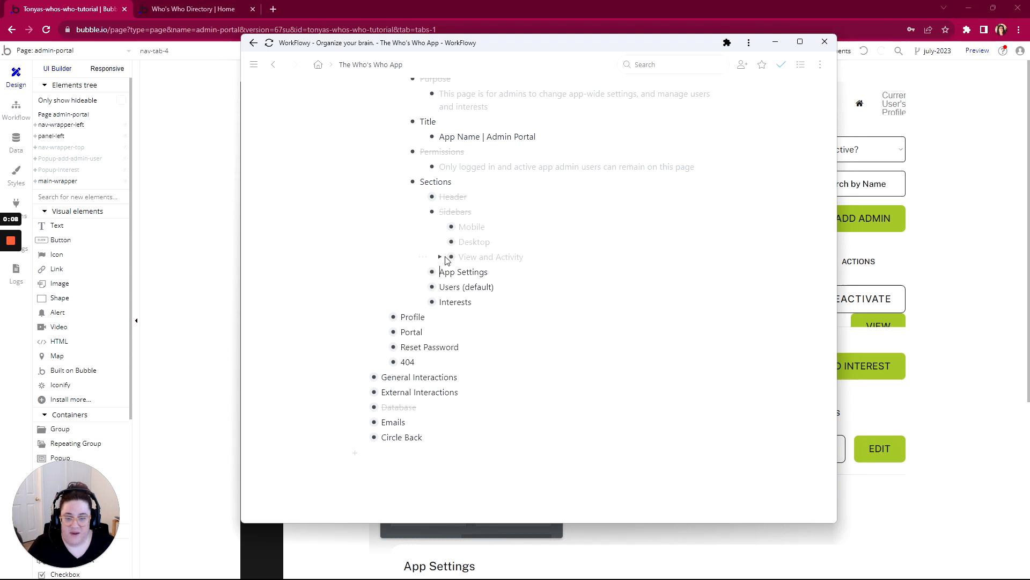
click(421, 213)
click(421, 227)
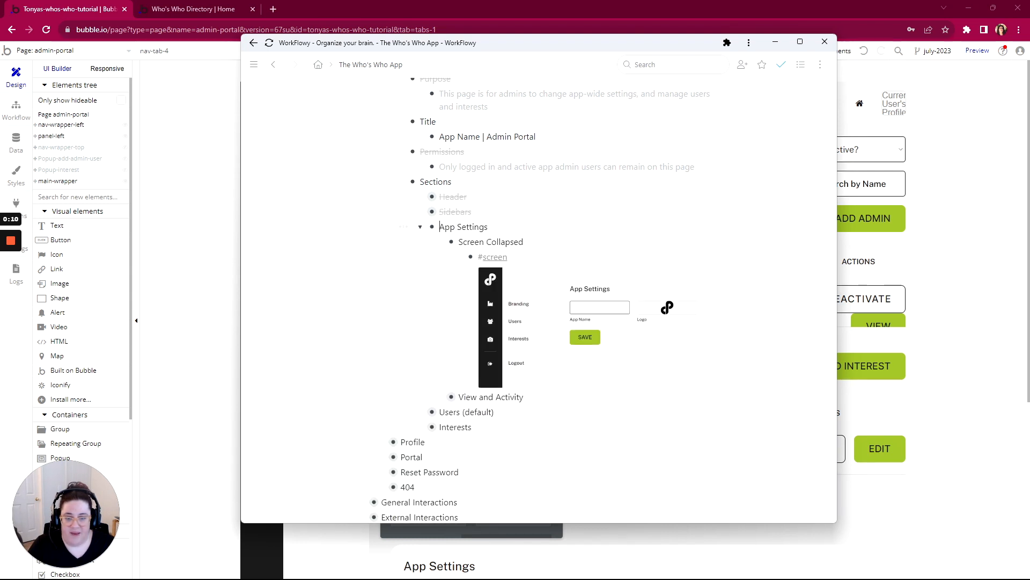
- Try renaming the App Settings outline section as Branding and restore the title App Settings
drag(466, 227, 439, 227)
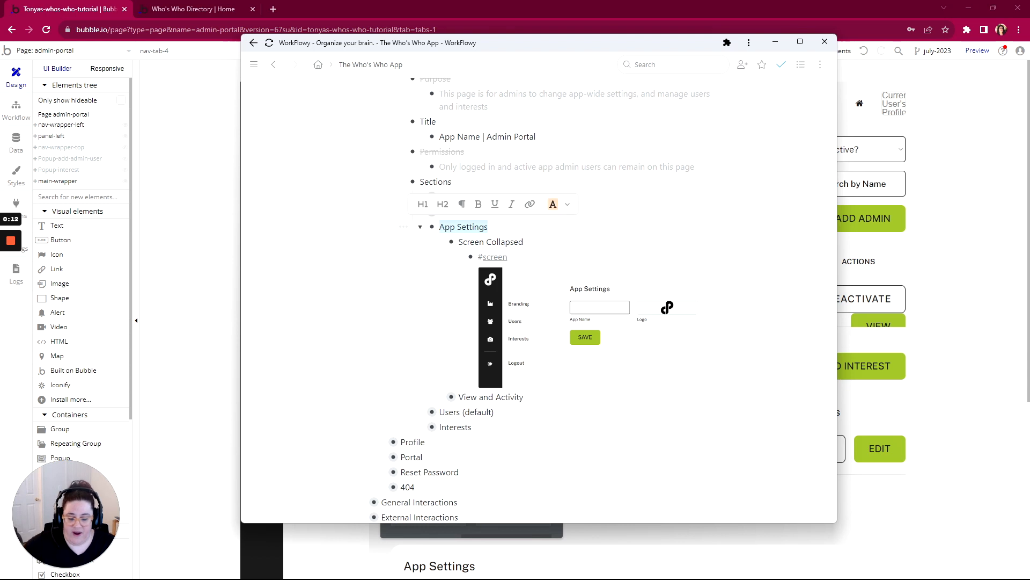
text(Branding)
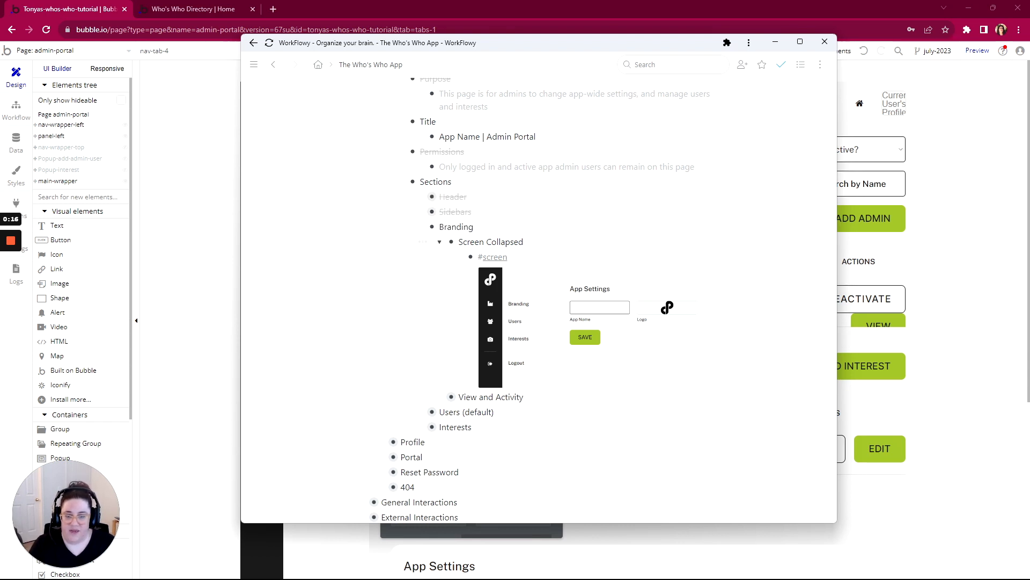
key(shift+Home)
text(App Settings)
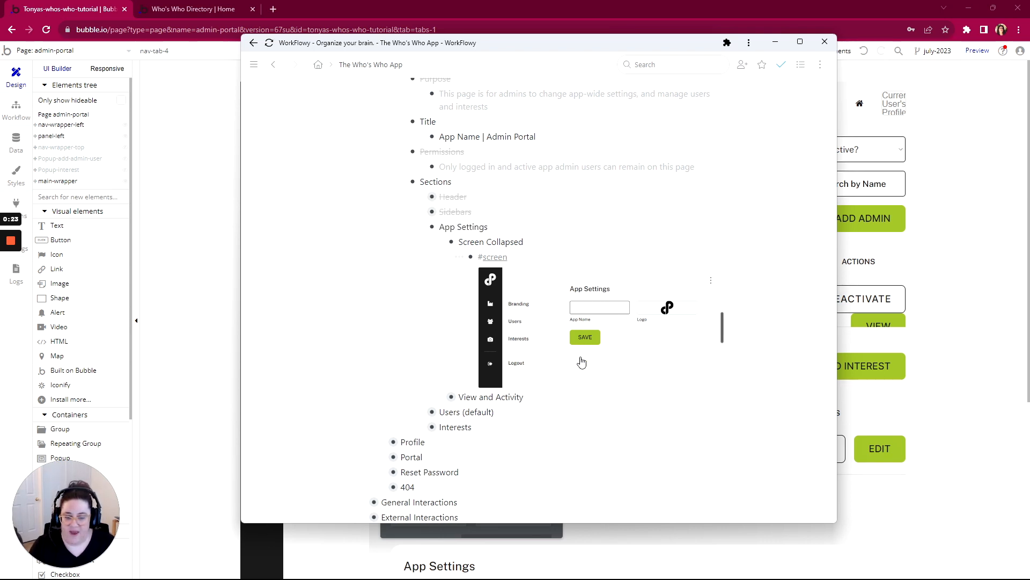
- Set the data source of nav-tab-4, the parent group of the first sidebar text, to App-Settings
click(214, 176)
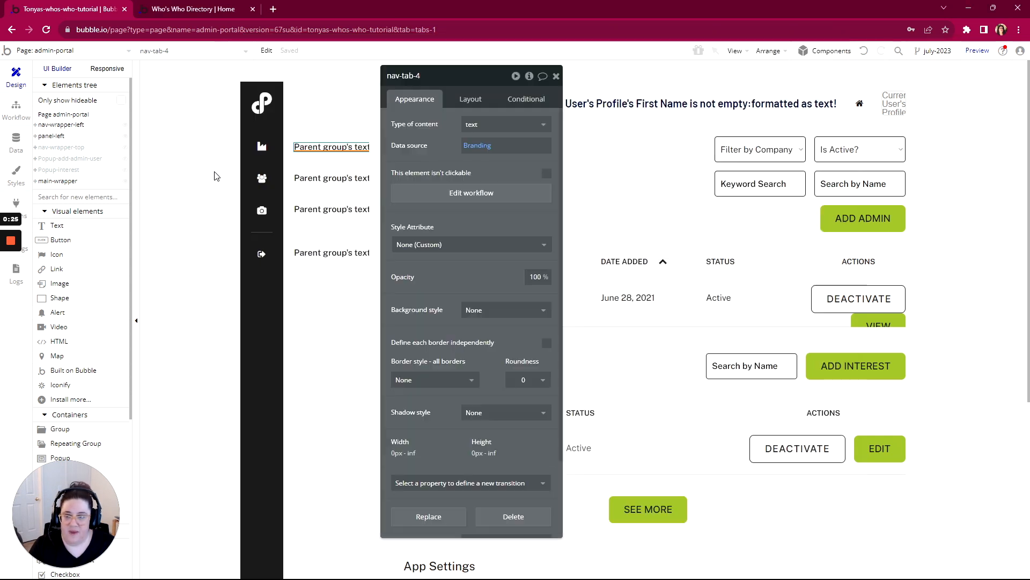
right_click(310, 147)
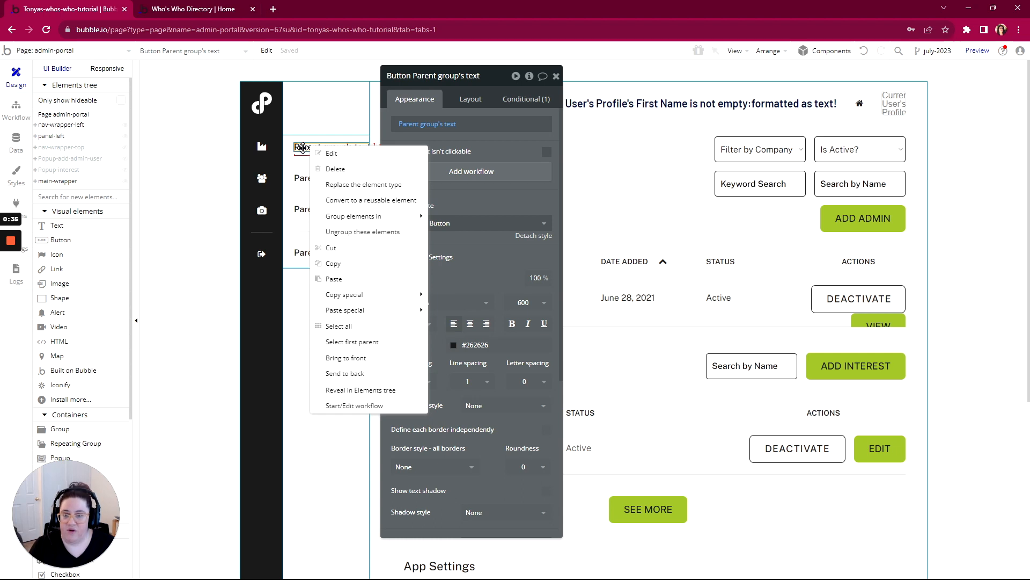
click(349, 346)
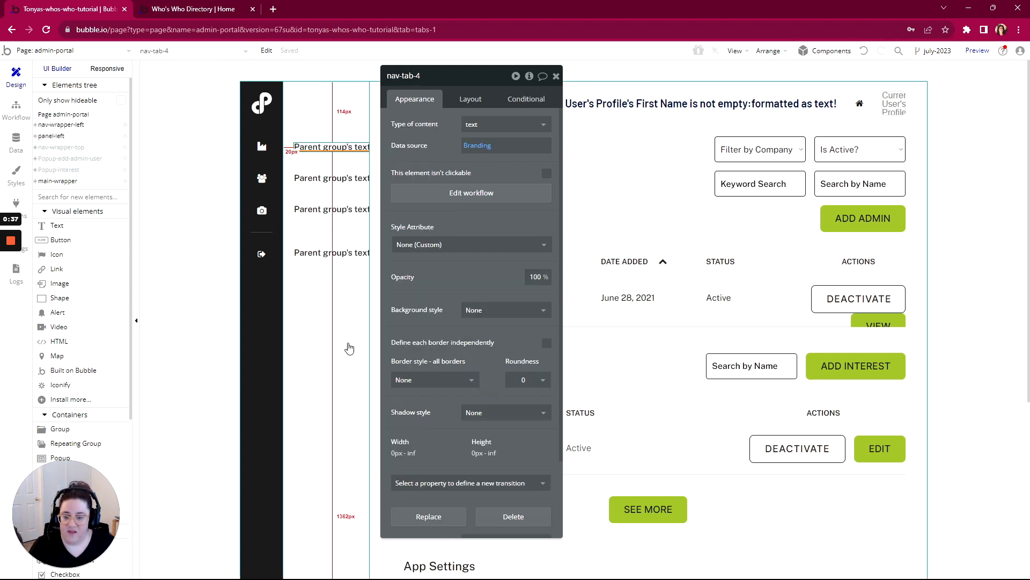
click(477, 153)
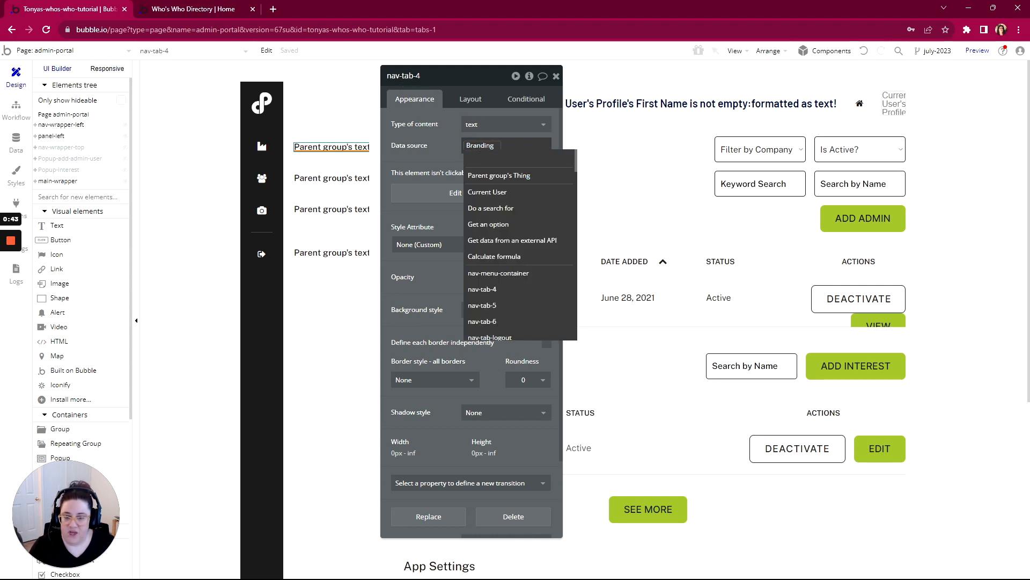
key(BackSpace)
key(BackSpace)
key(BackSpace)
key(BackSpace)
key(BackSpace)
key(BackSpace)
key(BackSpace)
key(BackSpace)
text(App)
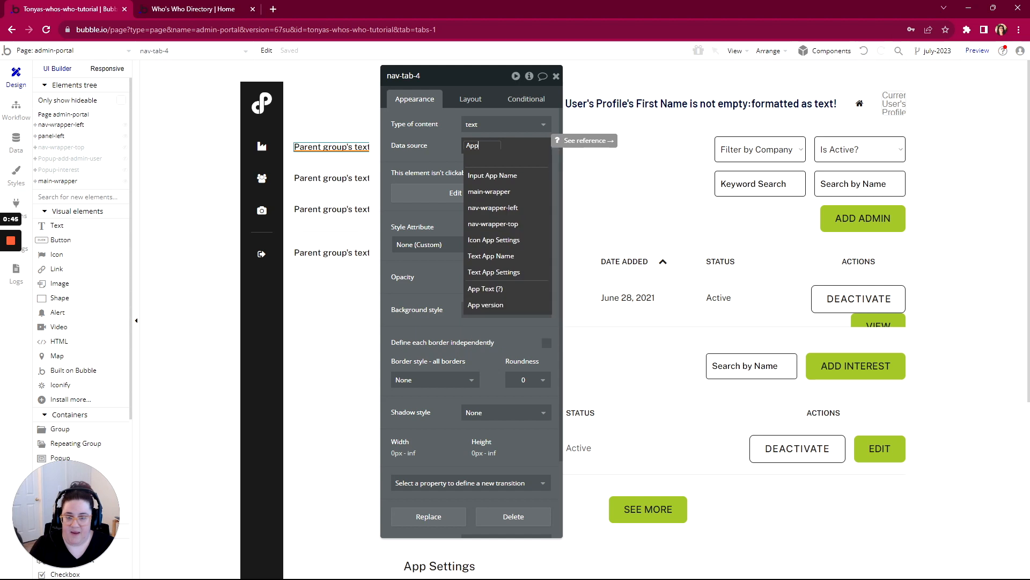
text(-Settings)
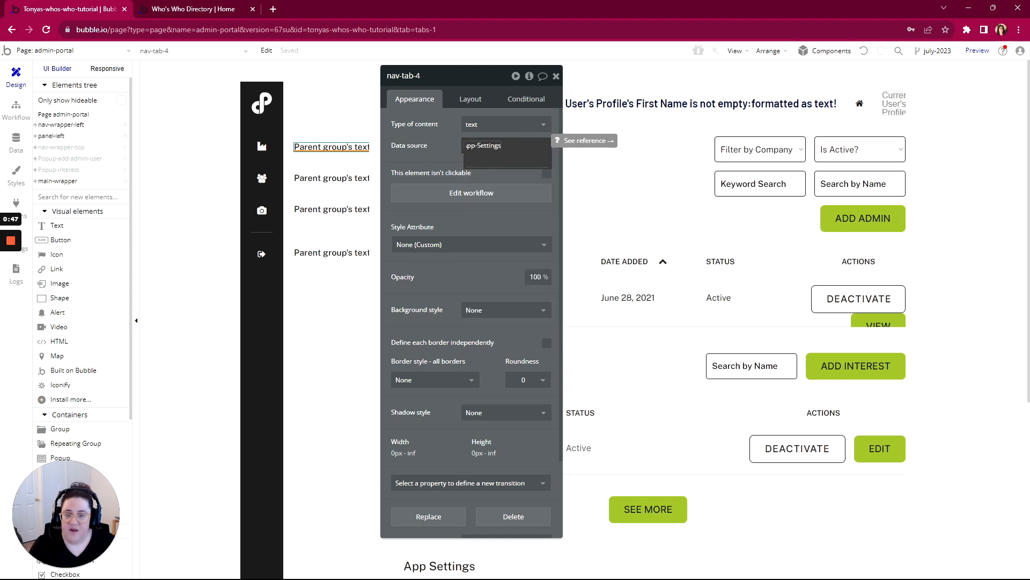
click(420, 156)
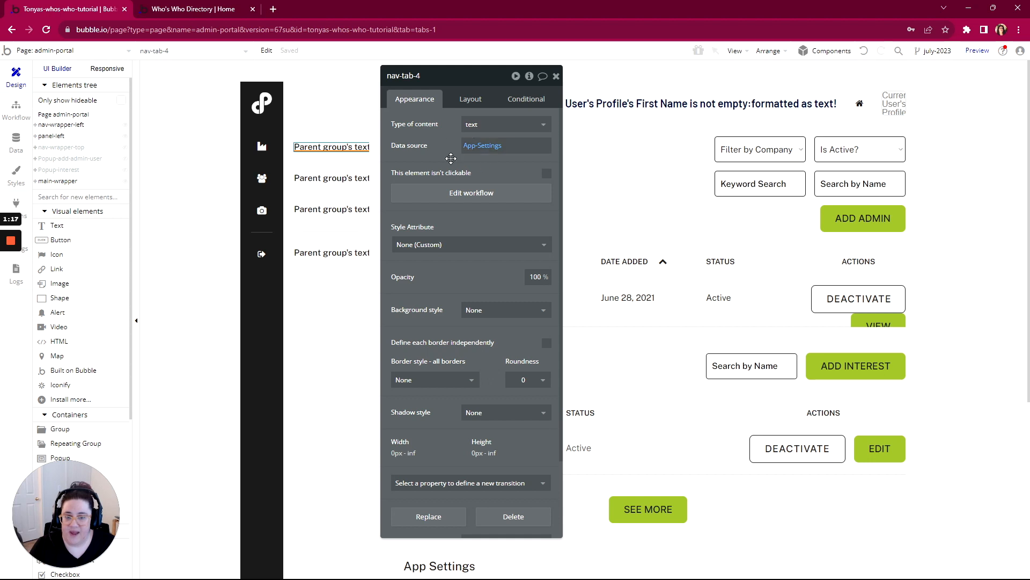
- Review the layout of the Users, Interests and App Settings sections on the admin portal page
drag(475, 79, 211, 87)
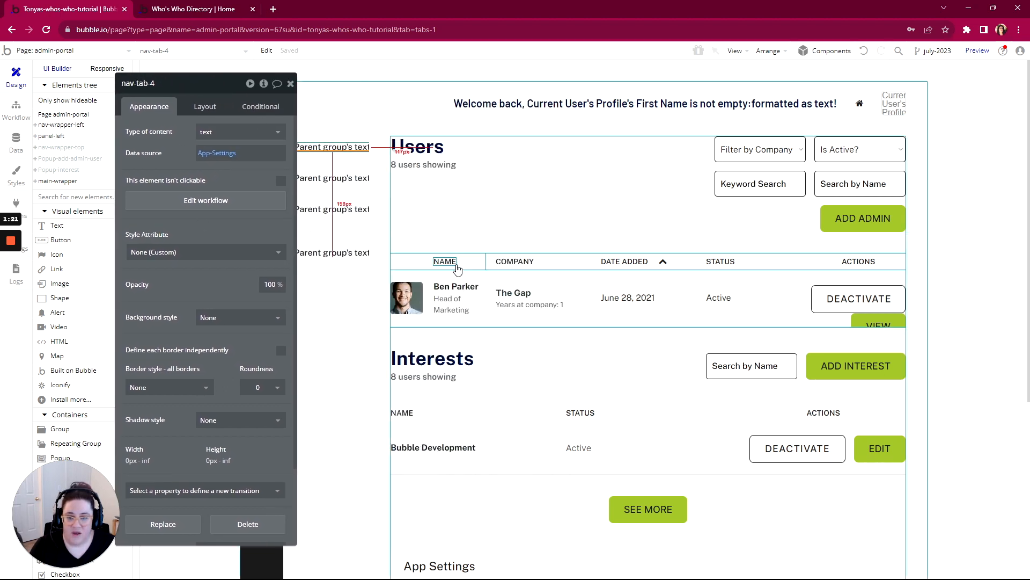
scroll(494, 291, down, 2)
scroll(495, 294, up, 2)
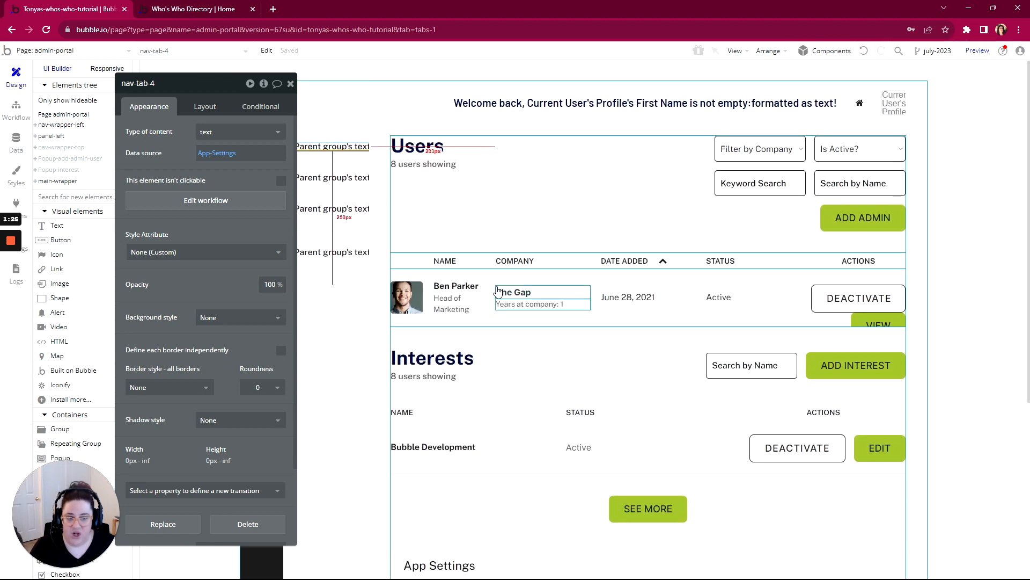
scroll(495, 292, down, 6)
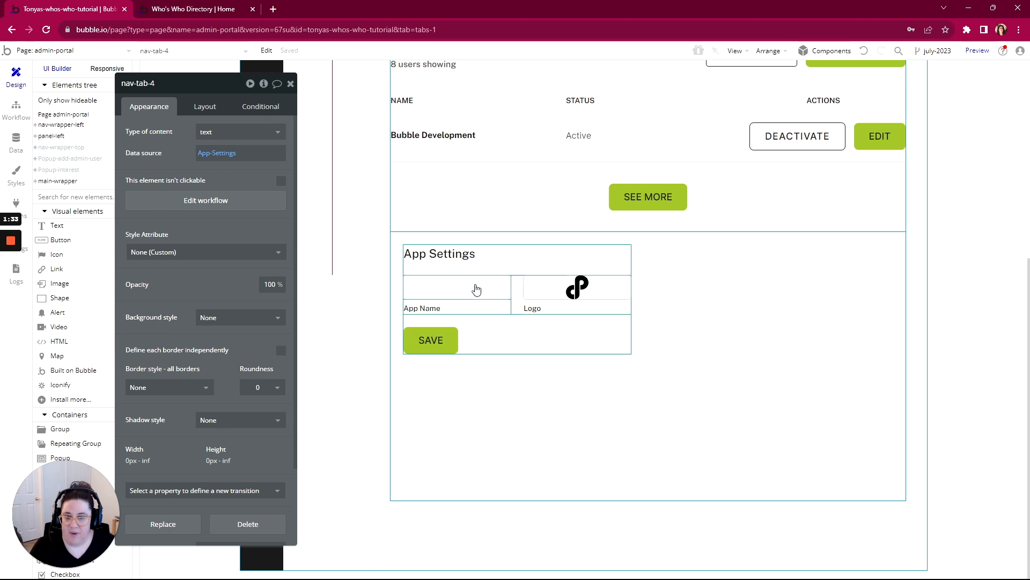
scroll(464, 398, up, 1)
scroll(464, 398, up, 3)
scroll(467, 388, up, 2)
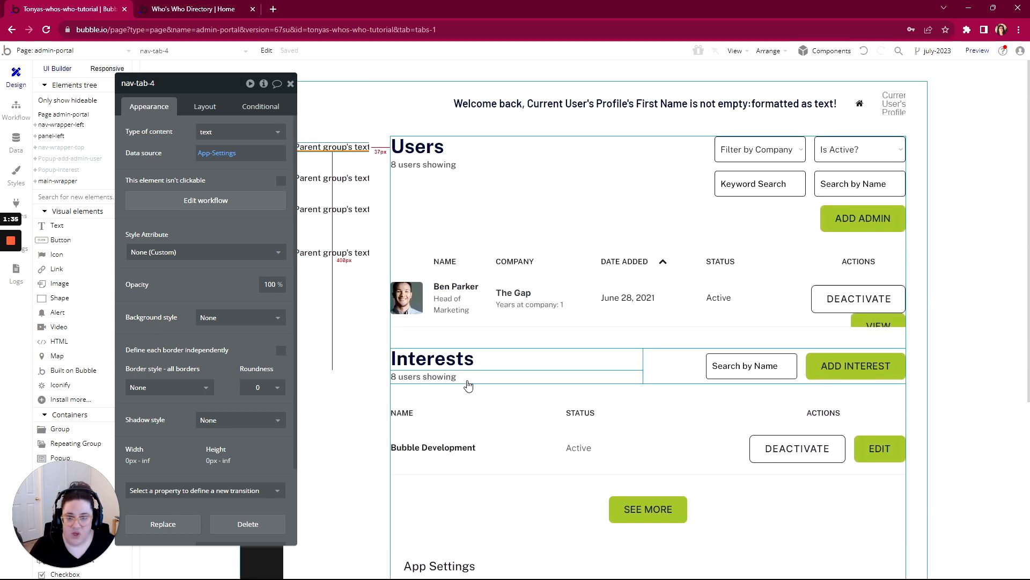
scroll(470, 374, down, 1)
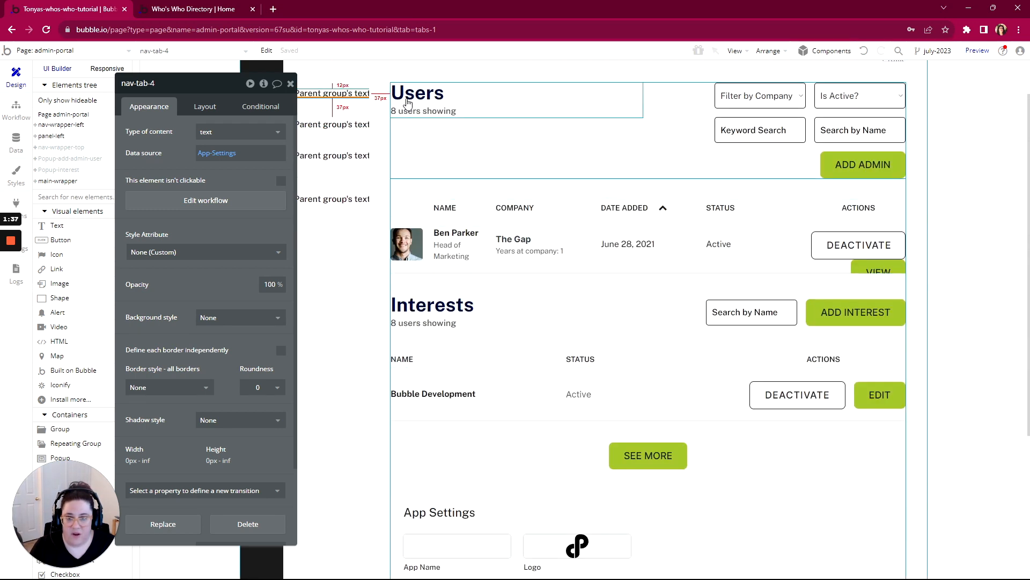
- Reveal the tab group in the Elements tree and inspect its users, interests and SEE MORE child elements
click(399, 185)
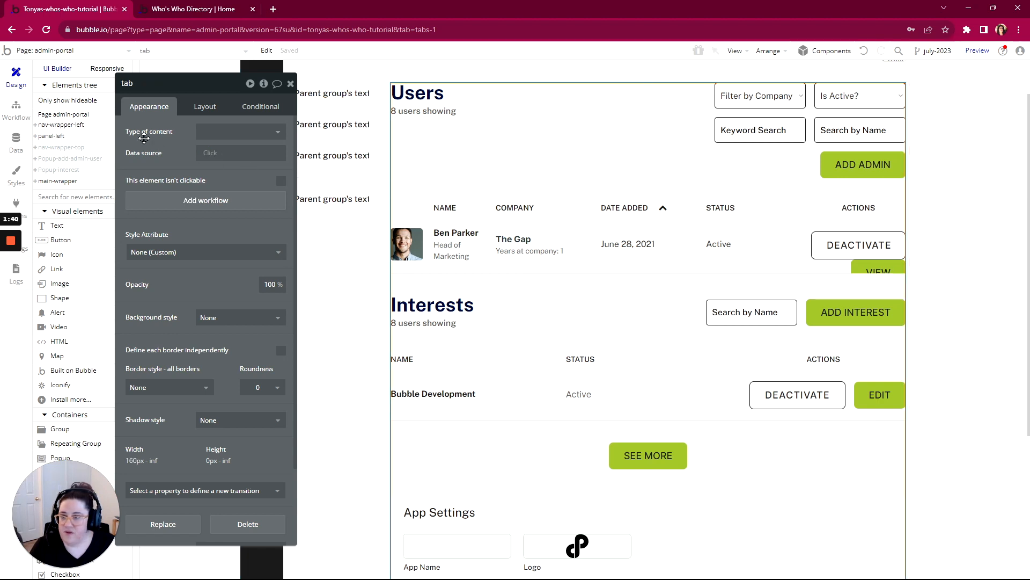
drag(158, 89, 262, 88)
scroll(266, 399, down, 2)
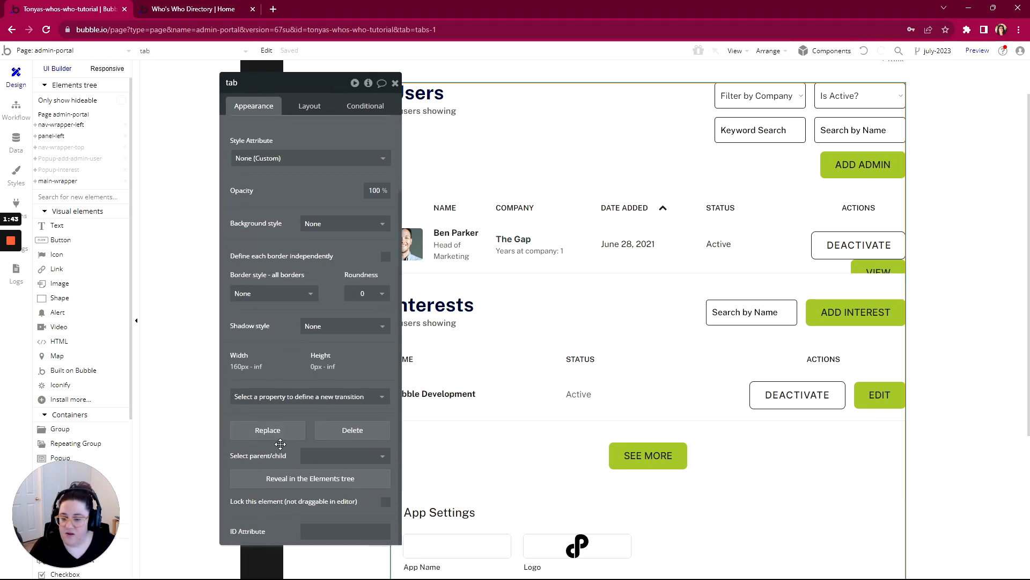
click(288, 484)
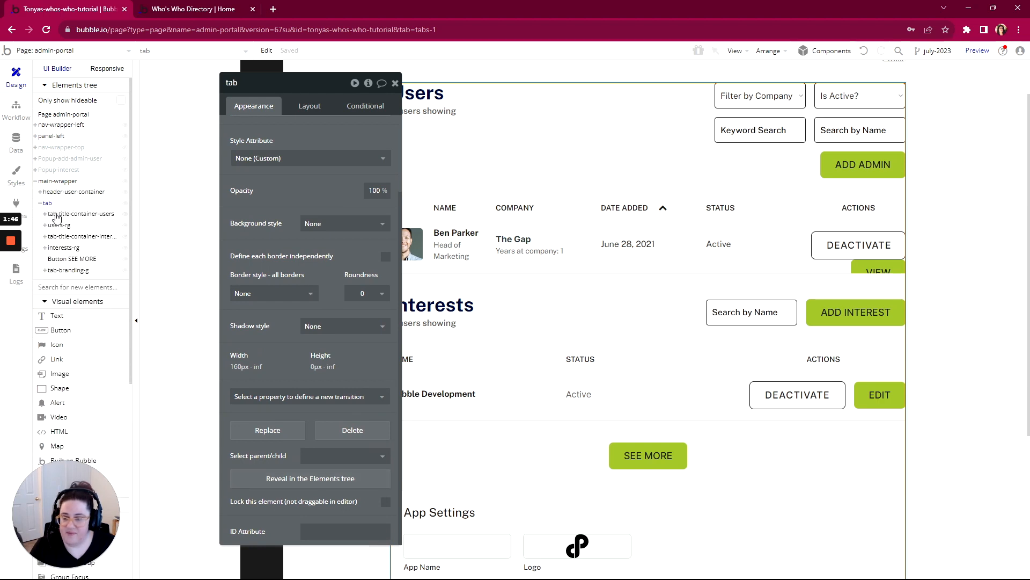
click(57, 215)
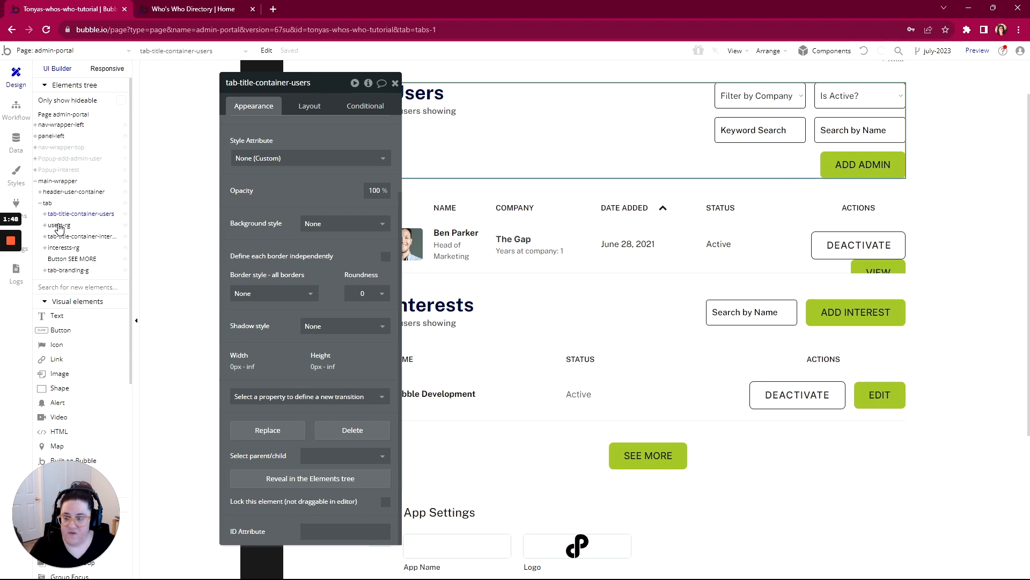
click(60, 229)
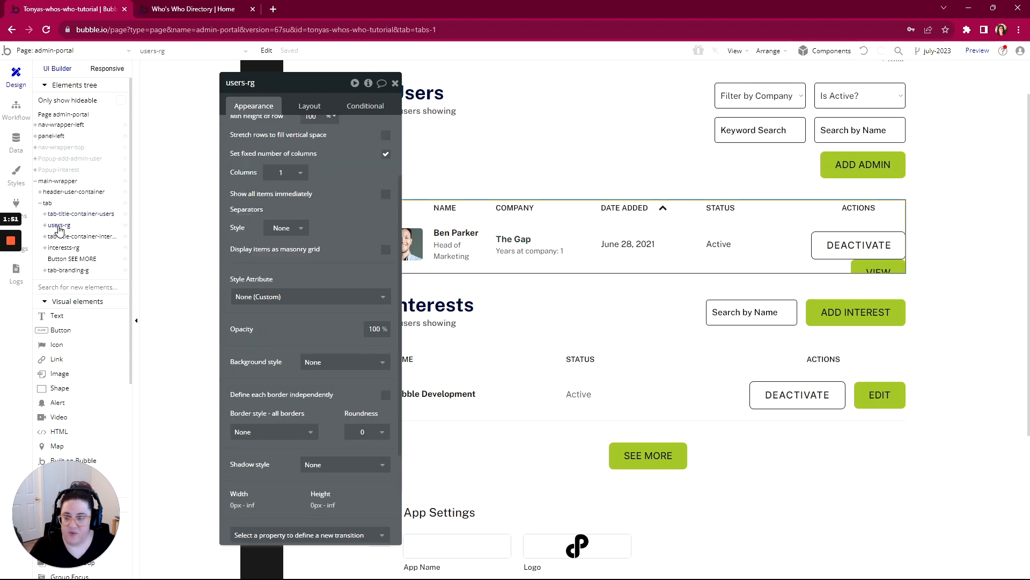
click(60, 239)
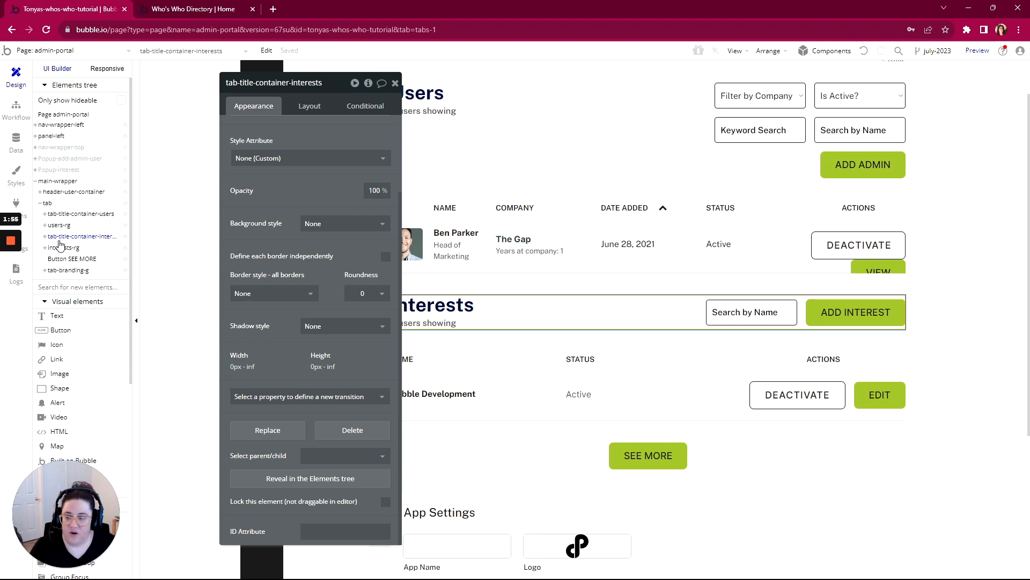
click(59, 249)
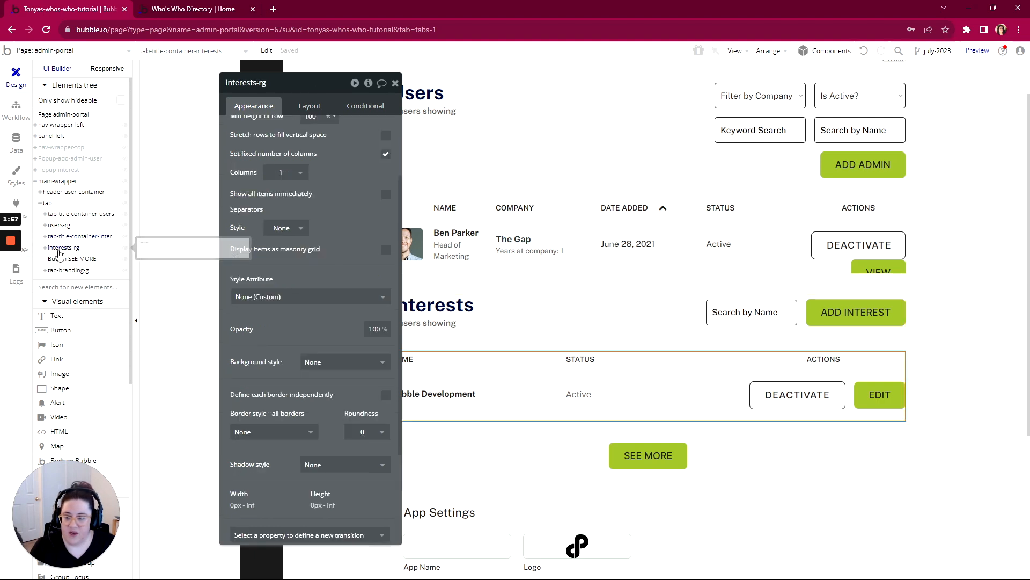
click(62, 260)
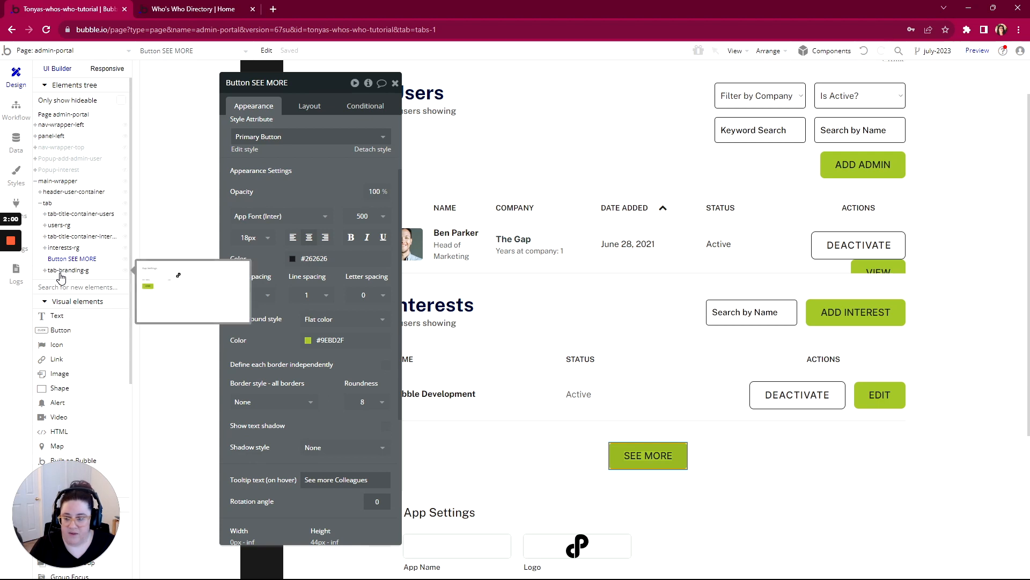
- Rename the tab-branding-g group as tab-app-settings-g
click(63, 270)
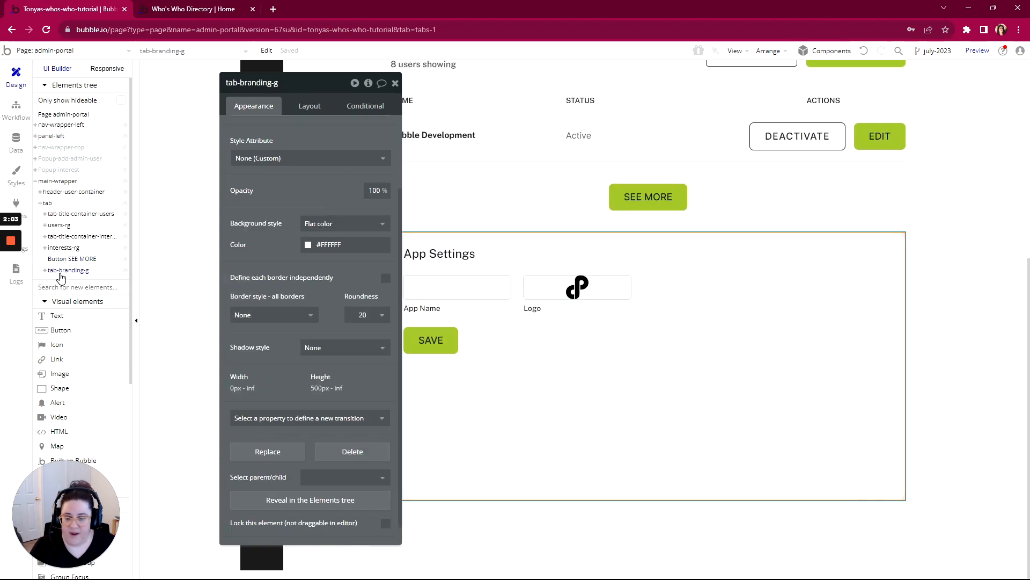
double_click(255, 83)
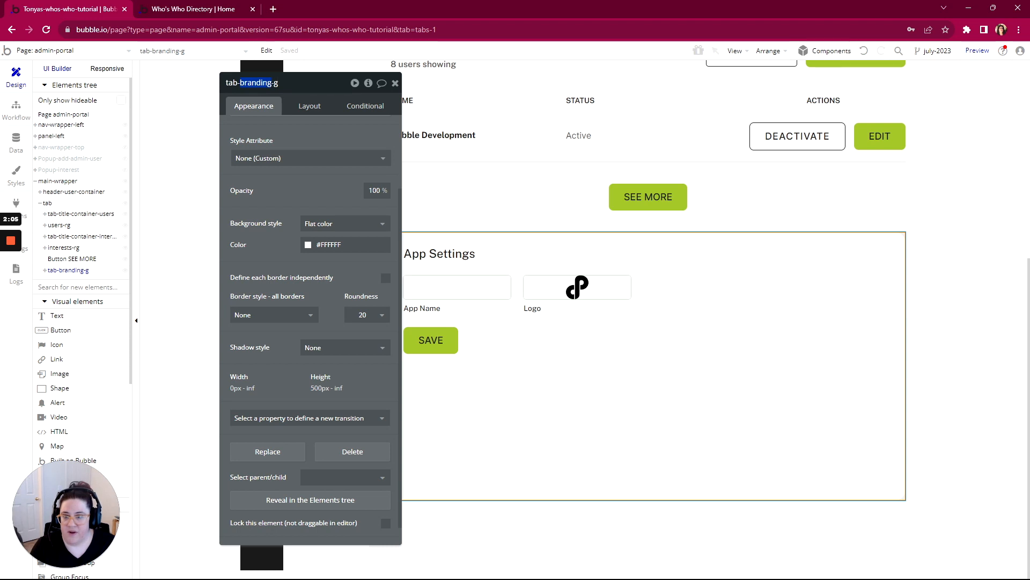
text(app)
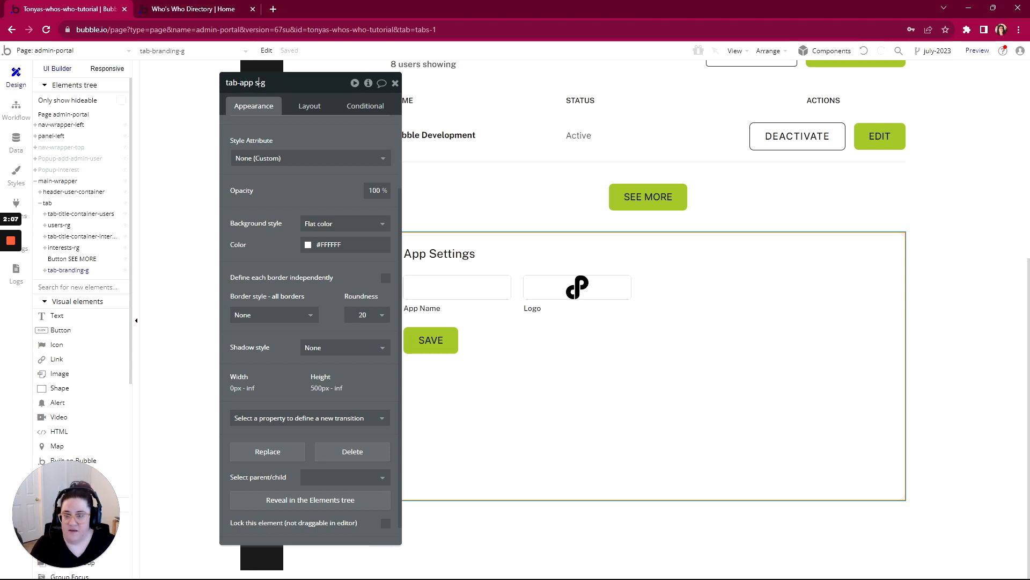
text(-se)
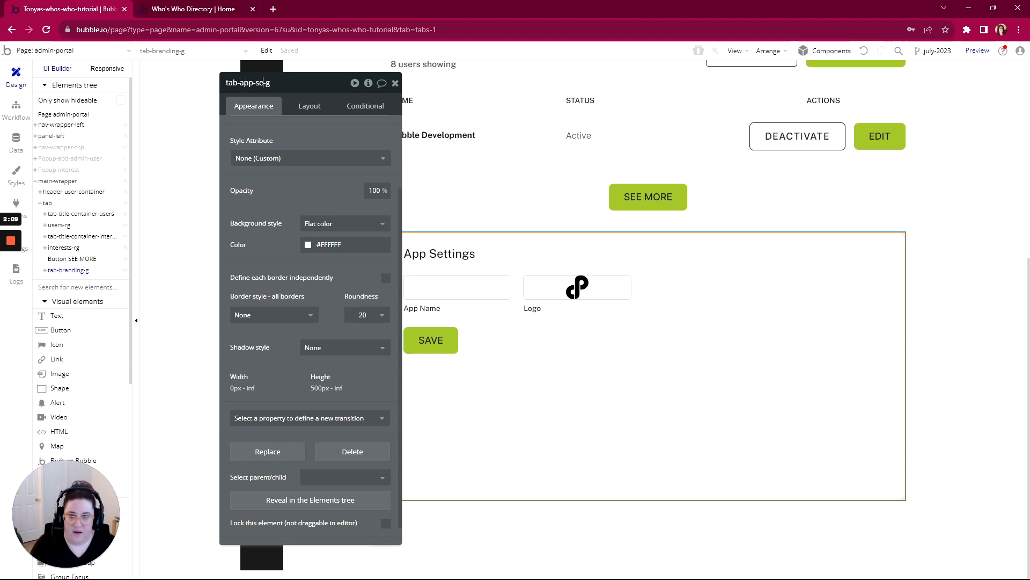
text(ttings)
key(Return)
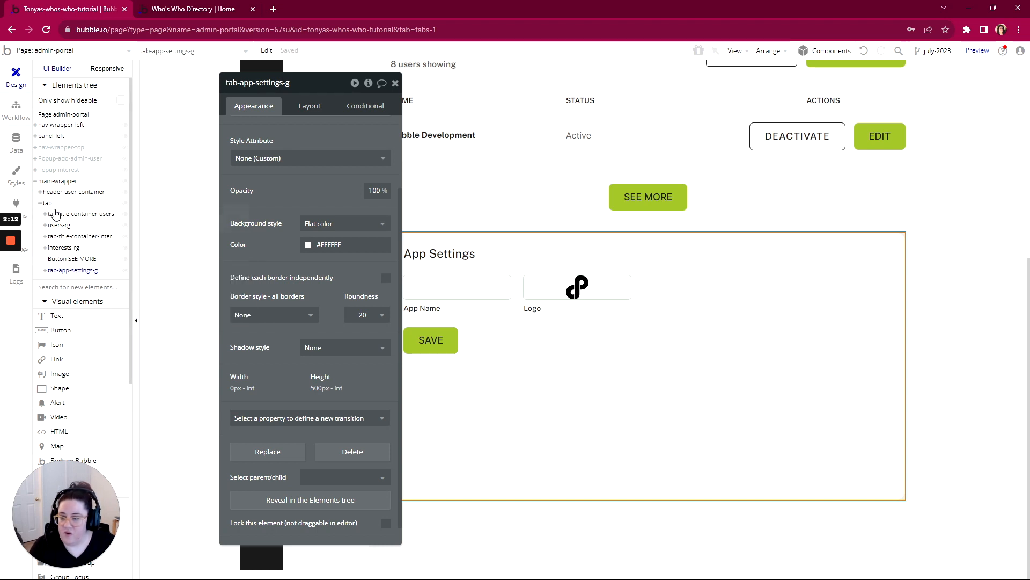
mouse_move(49, 216)
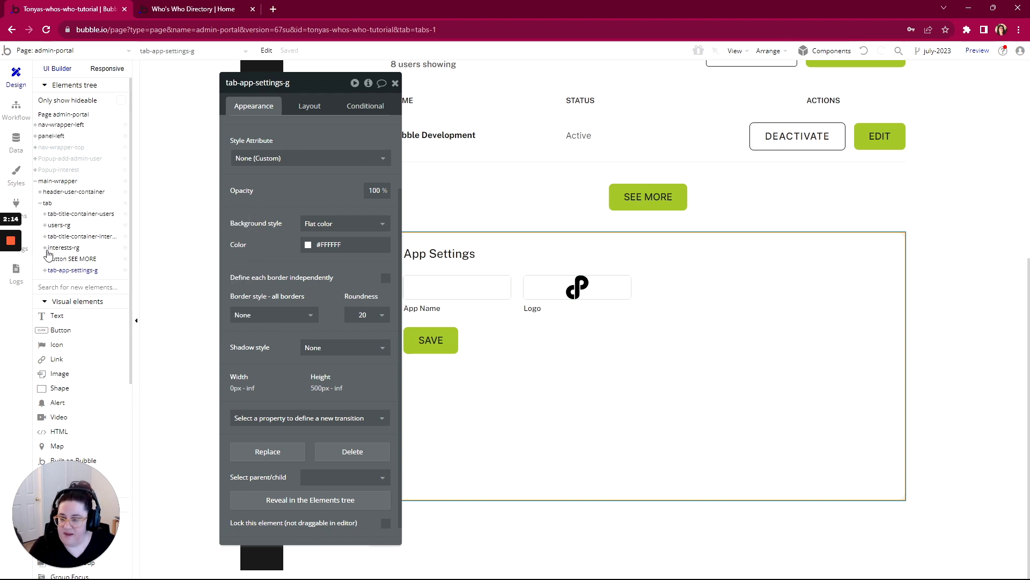
mouse_move(49, 263)
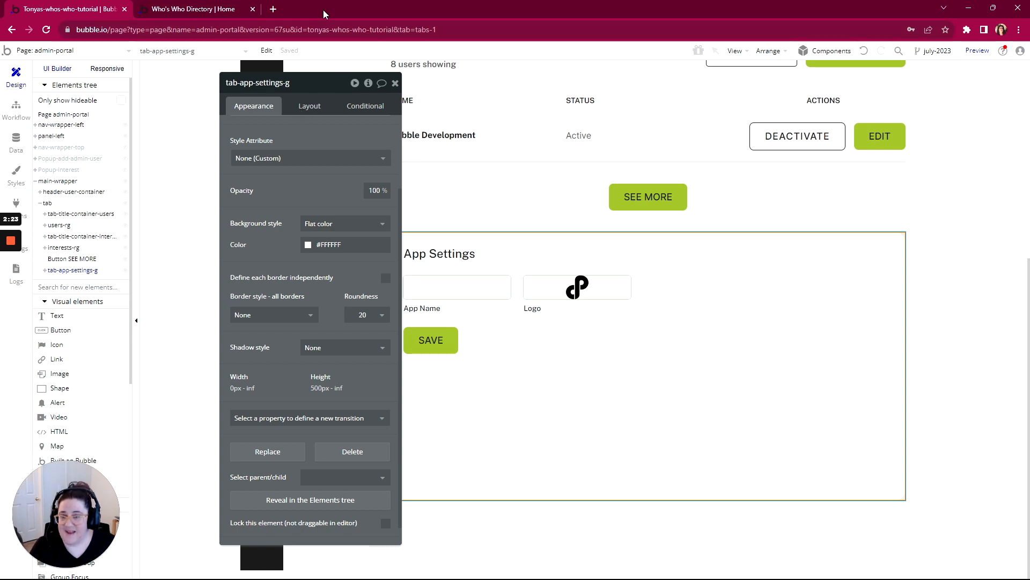
click(59, 215)
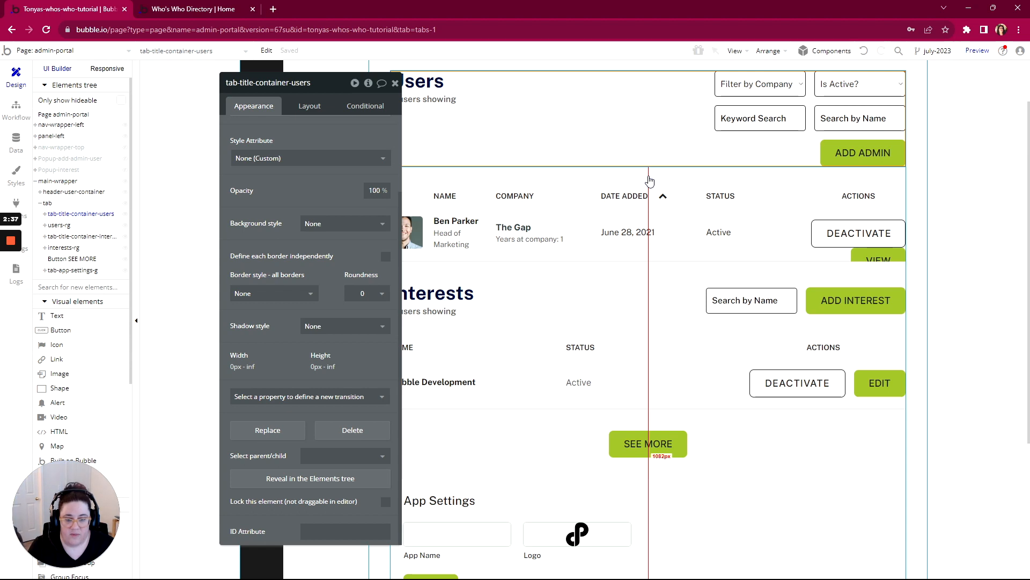
shift+click(622, 182)
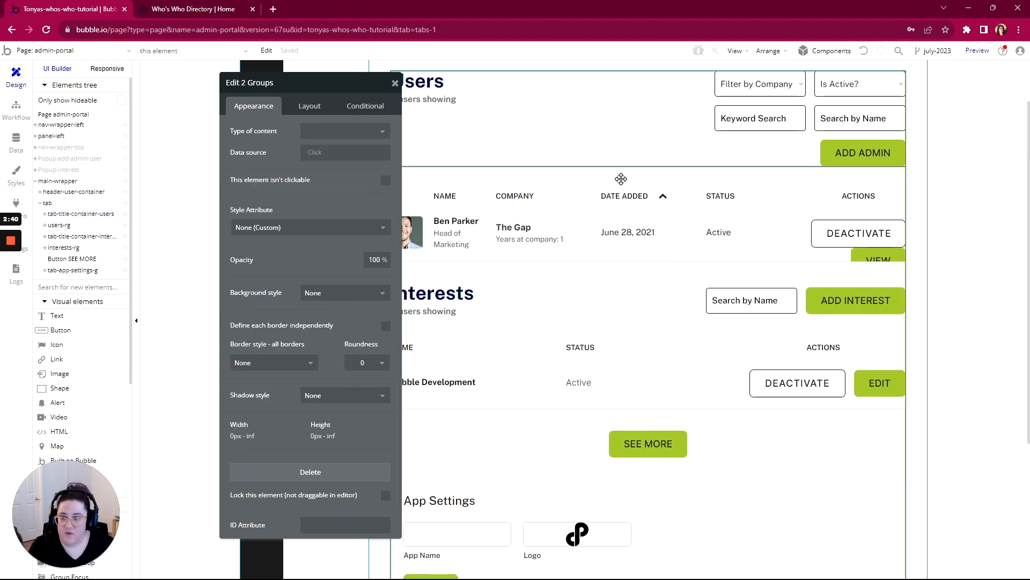
click(621, 178)
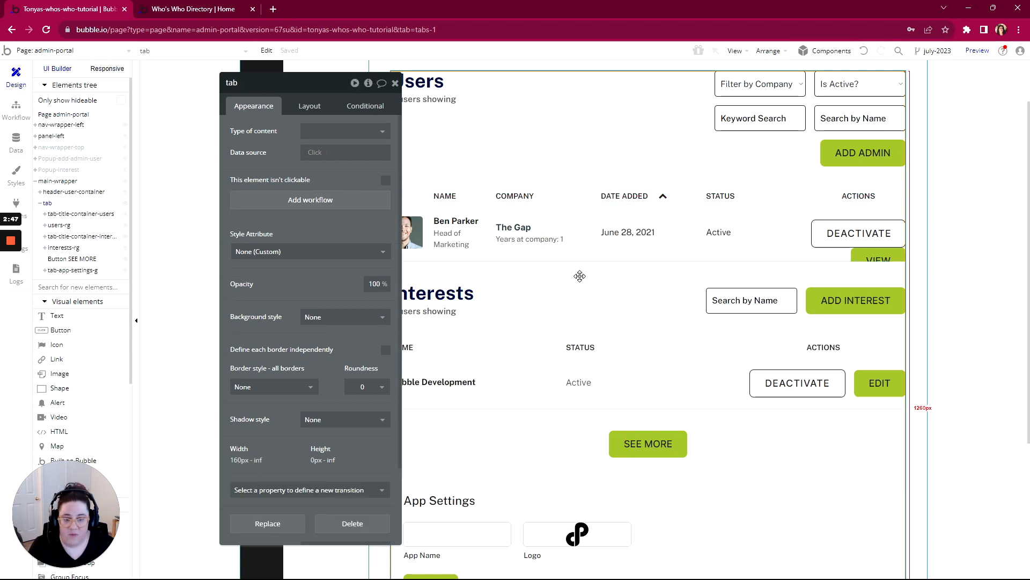
- Group the users title container and the users-rg repeating group together in a column container
click(596, 220)
scroll(329, 432, down, 2)
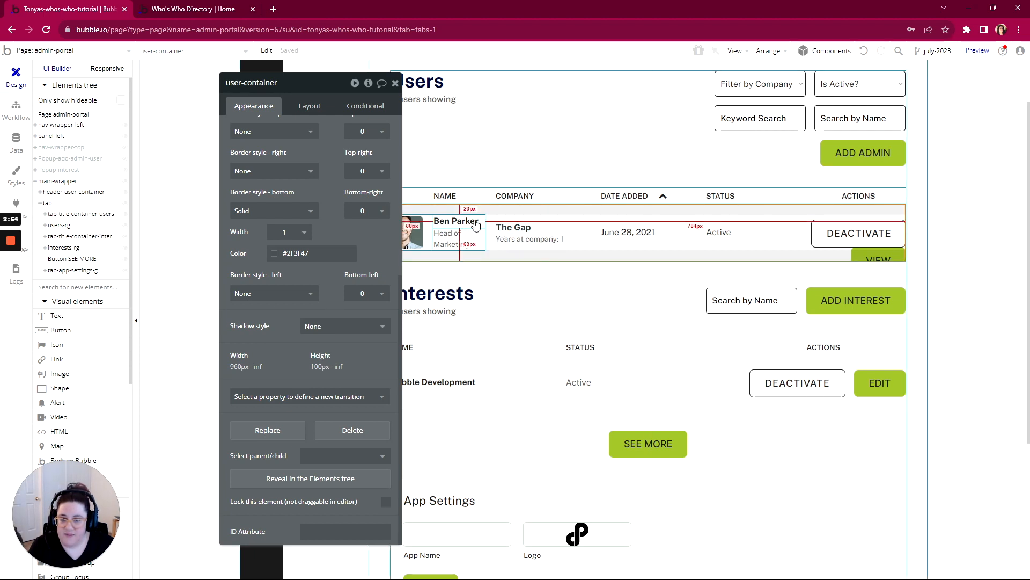
click(492, 199)
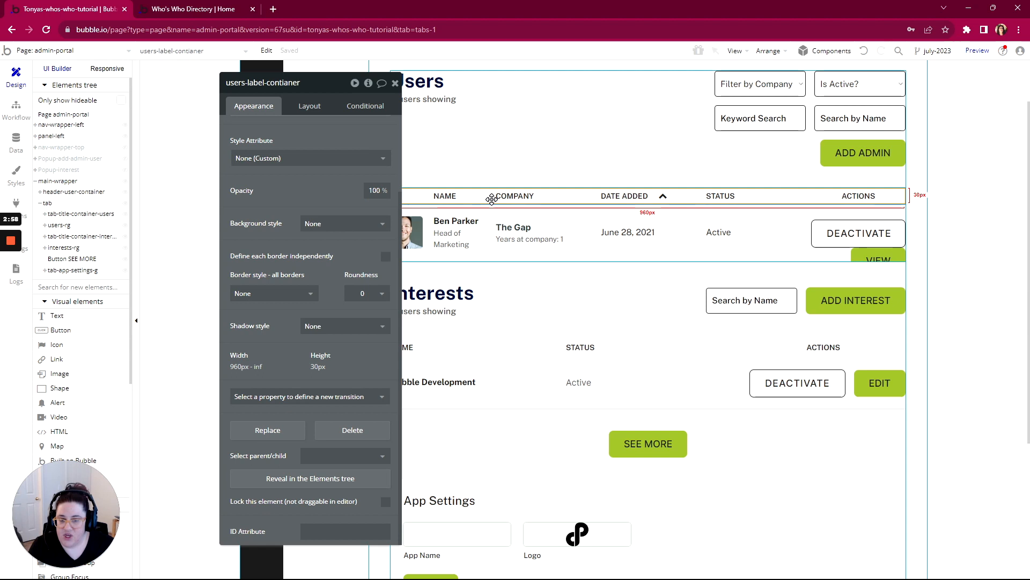
click(494, 248)
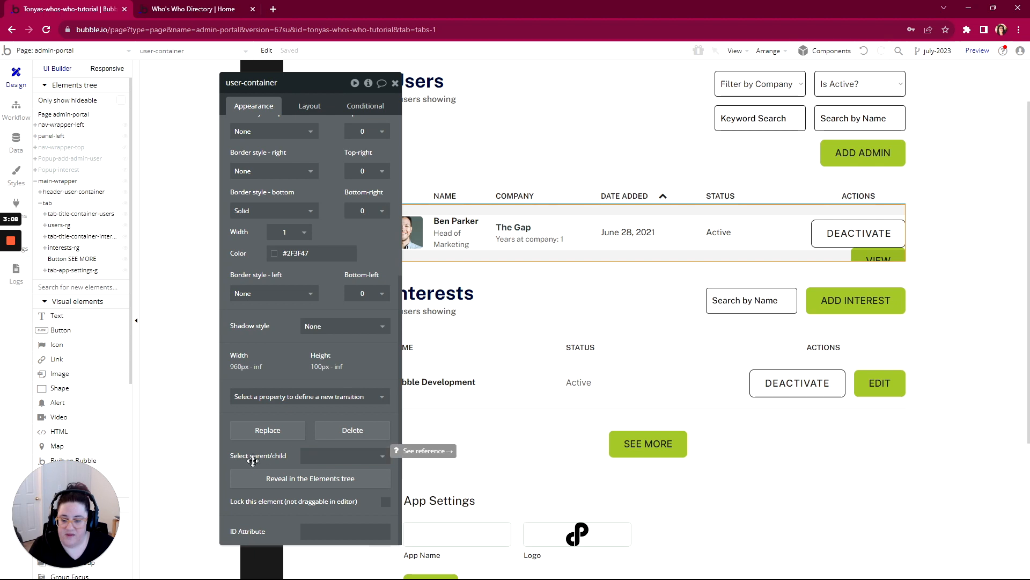
click(328, 461)
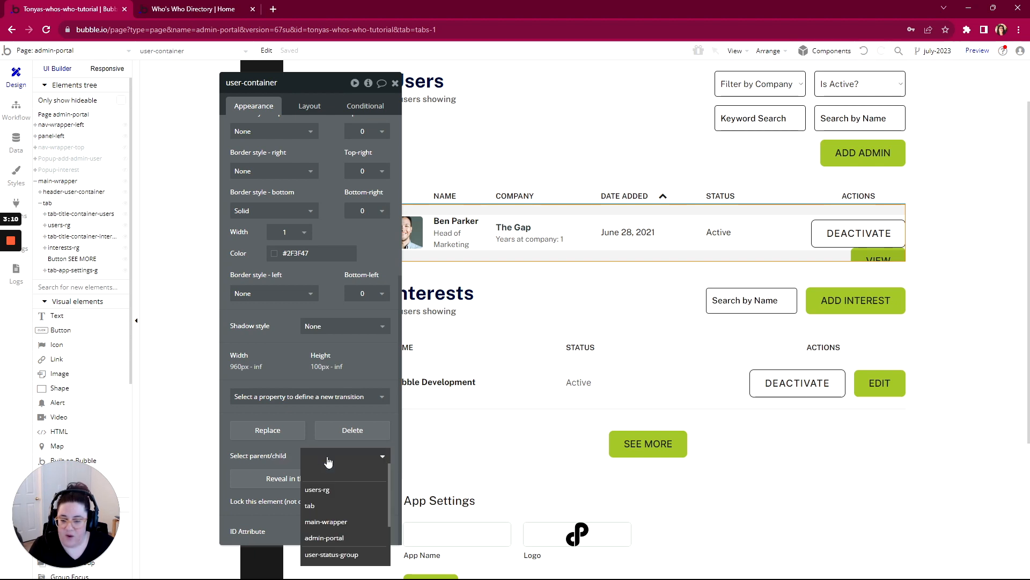
click(317, 489)
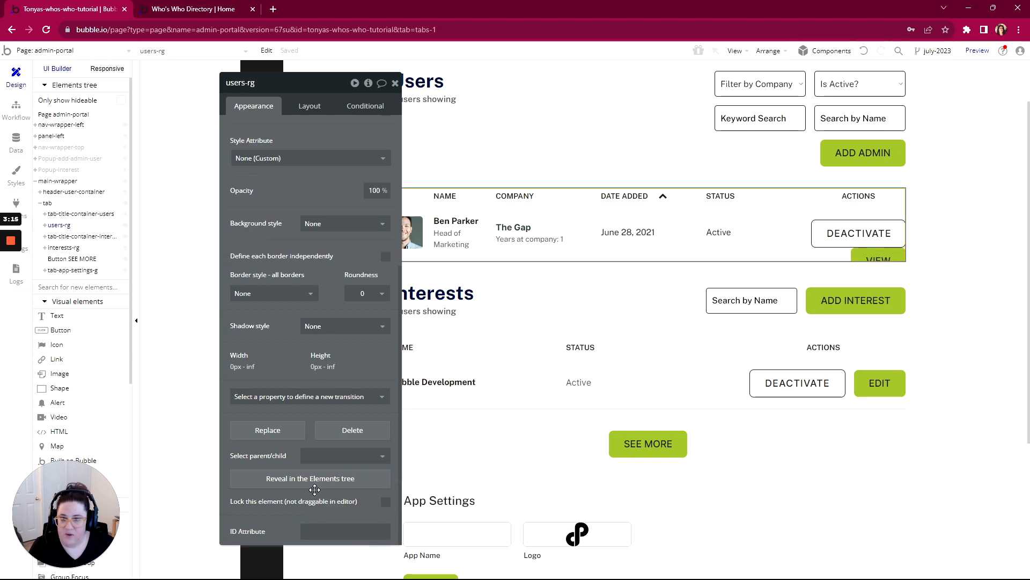
shift+click(560, 122)
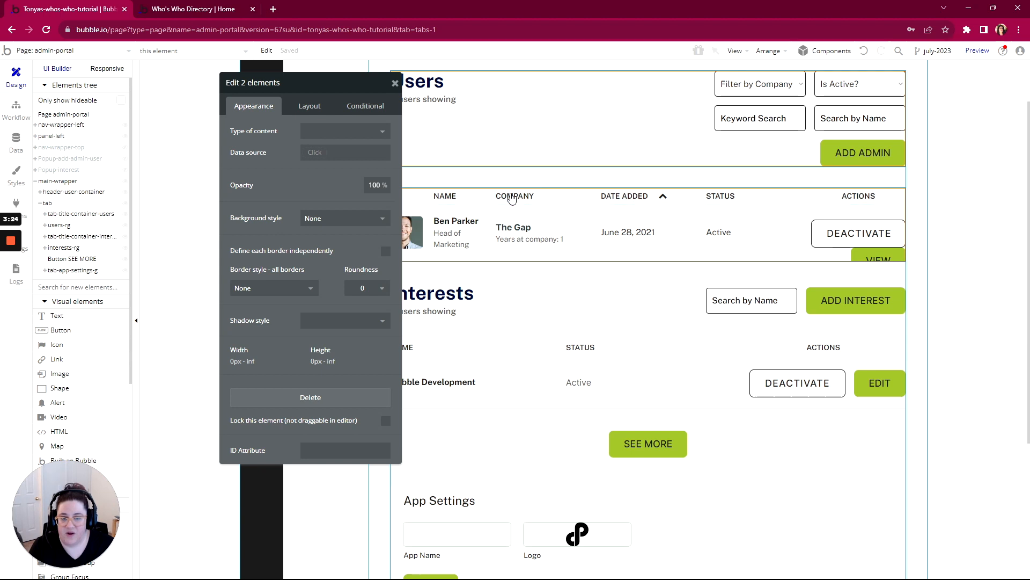
right_click(511, 159)
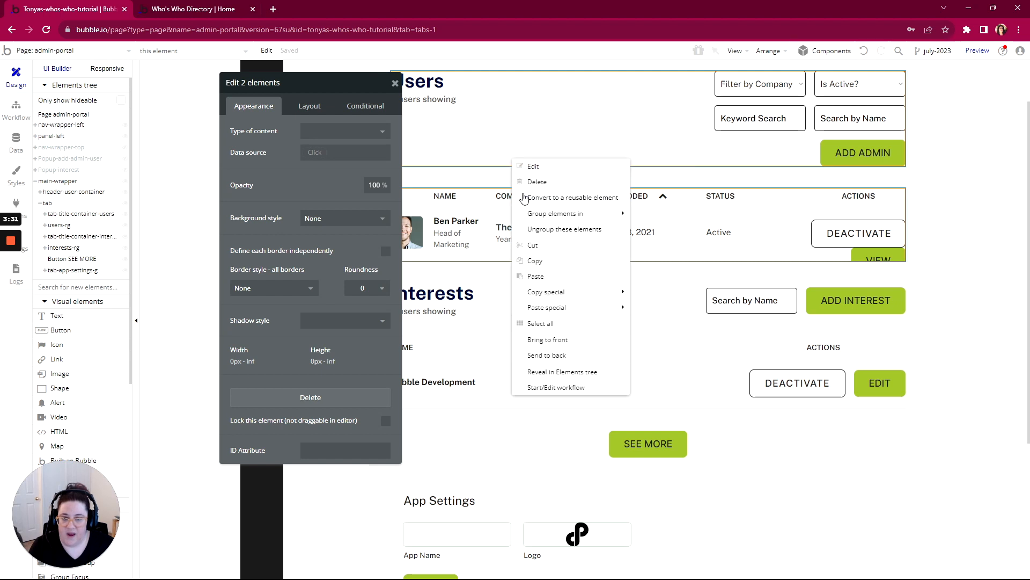
mouse_move(535, 214)
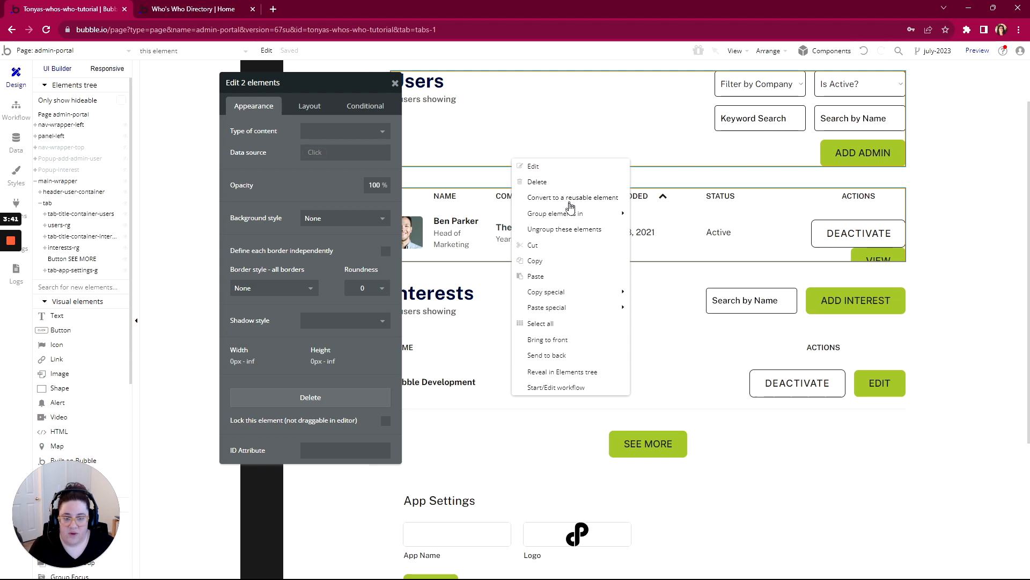
mouse_move(570, 213)
click(693, 247)
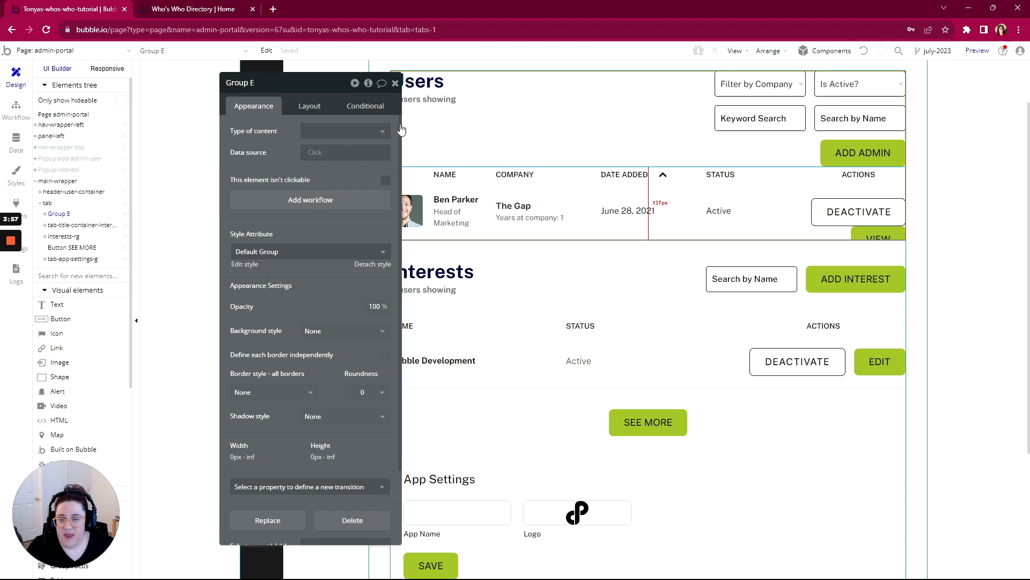
- Apply gap spacing with a 50 px row gap to the new users group and rename it Group Users
click(309, 107)
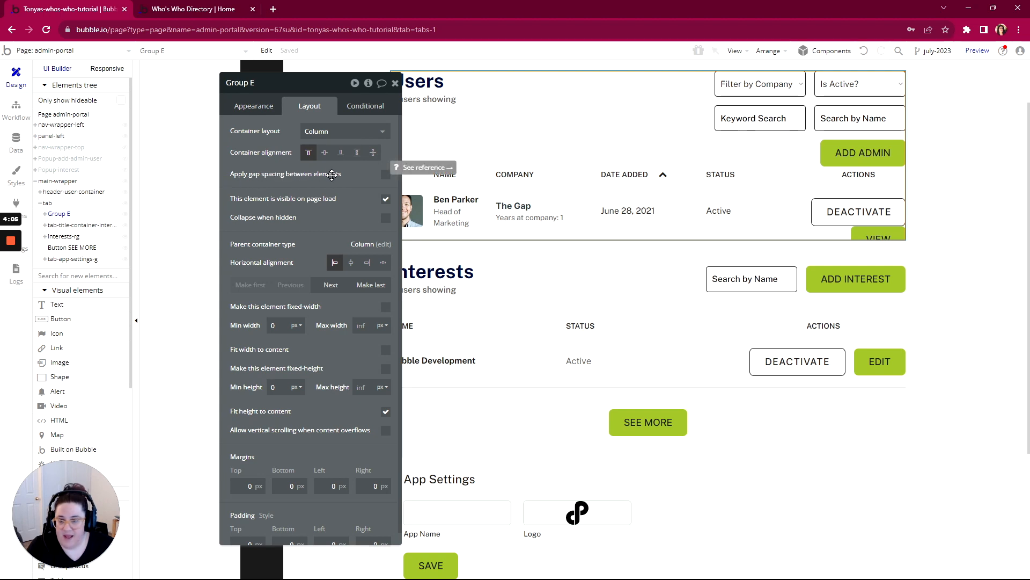
click(386, 174)
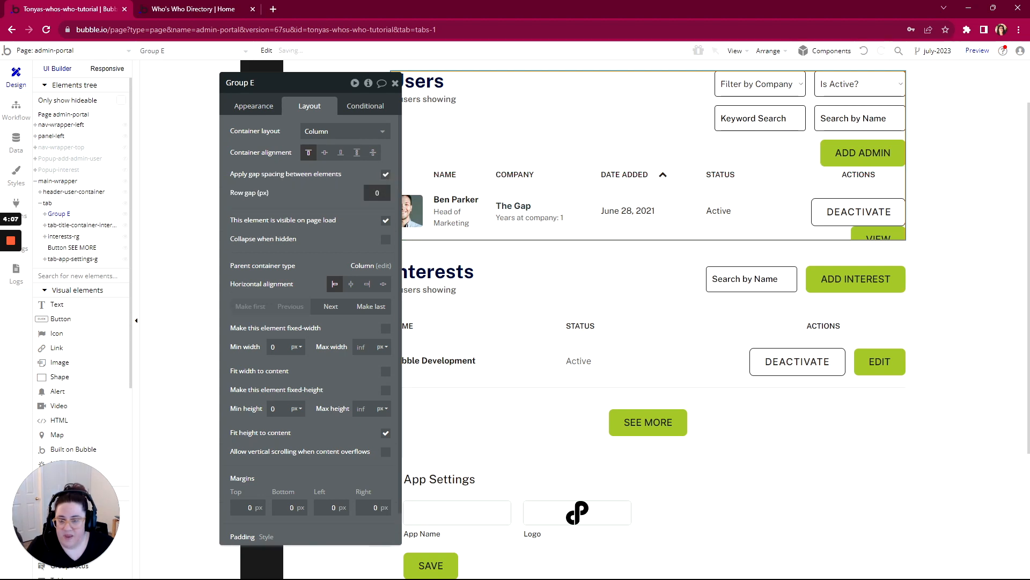
click(378, 192)
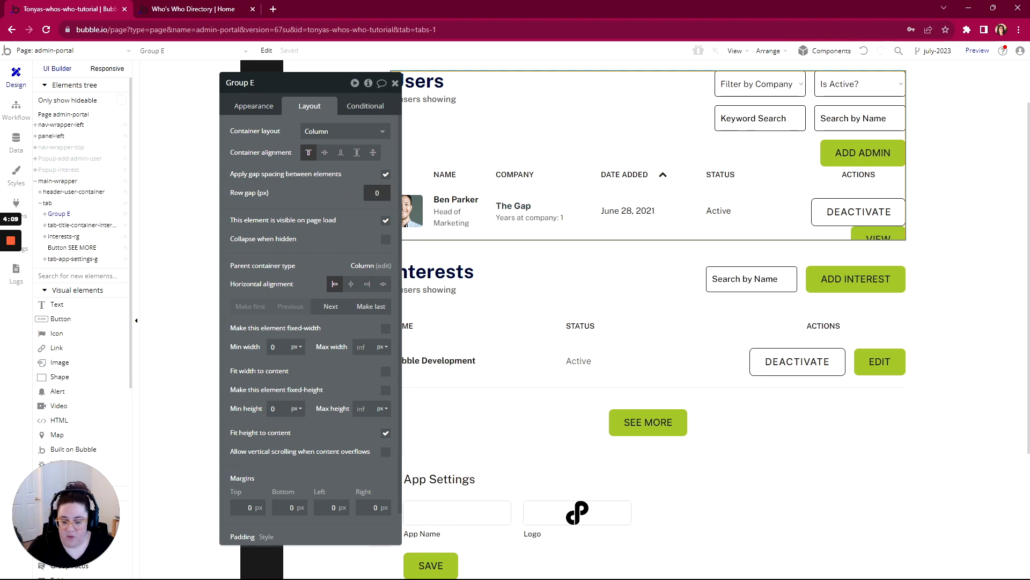
text(50)
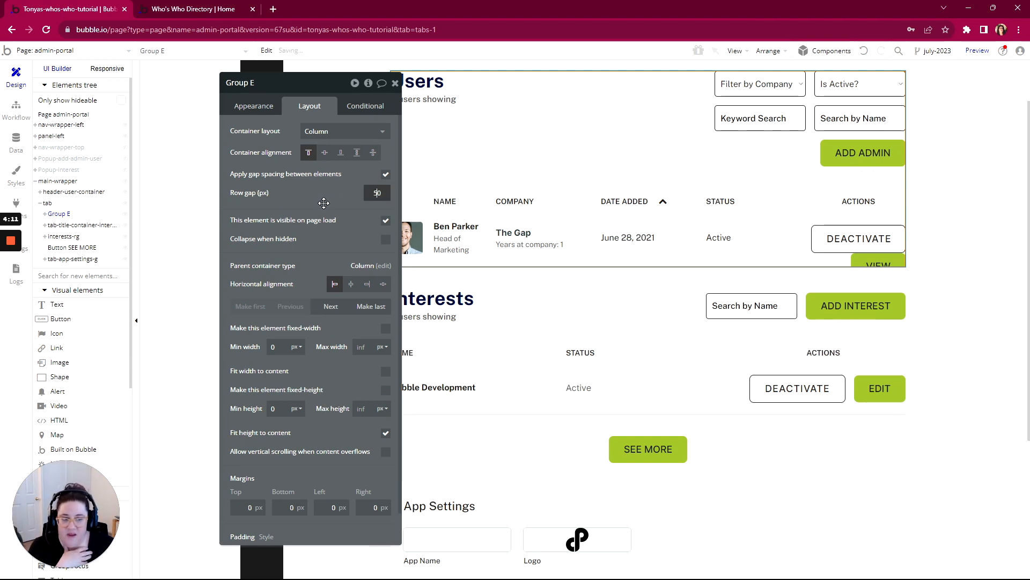
click(323, 202)
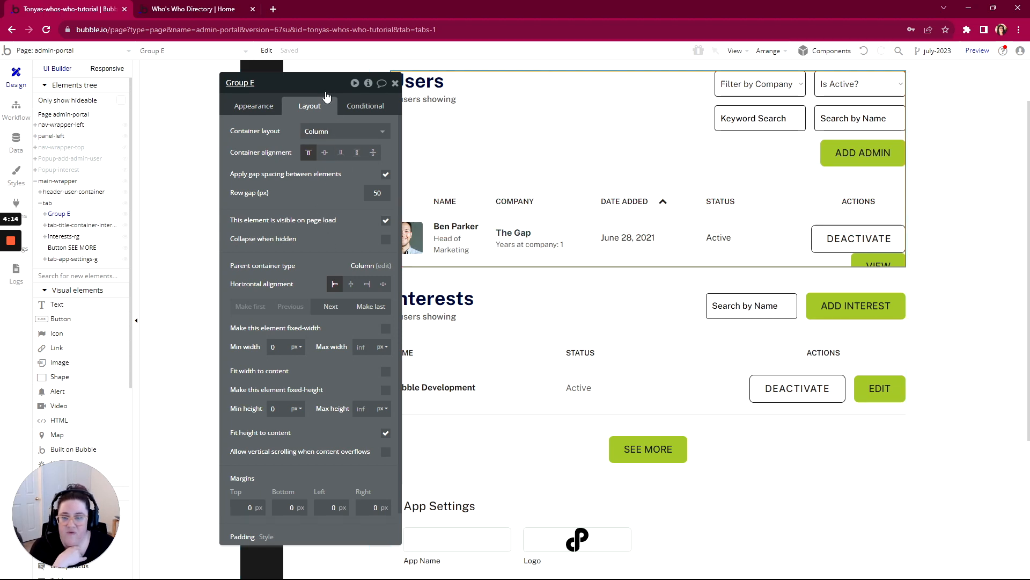
drag(326, 95, 257, 92)
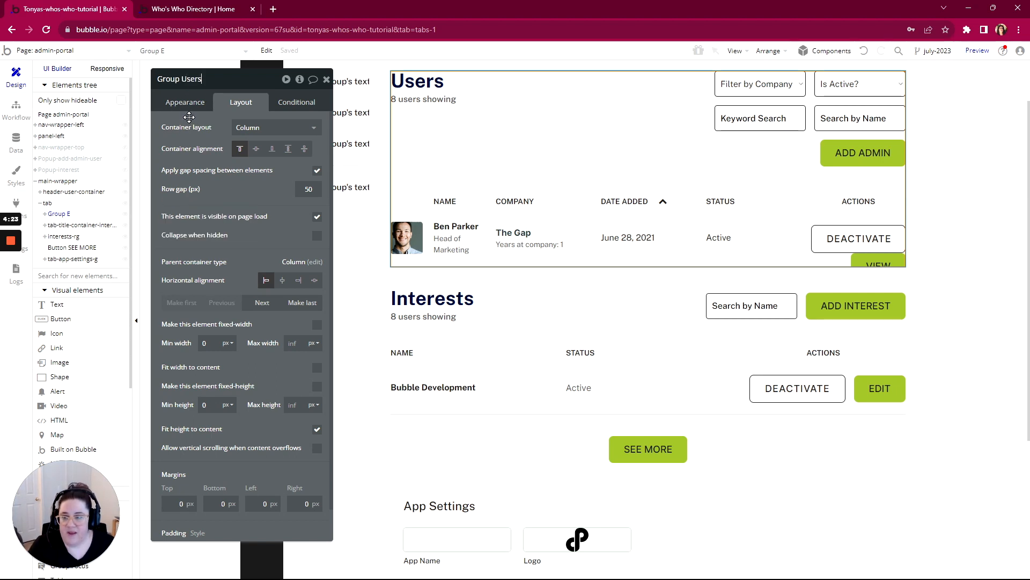
key(Return)
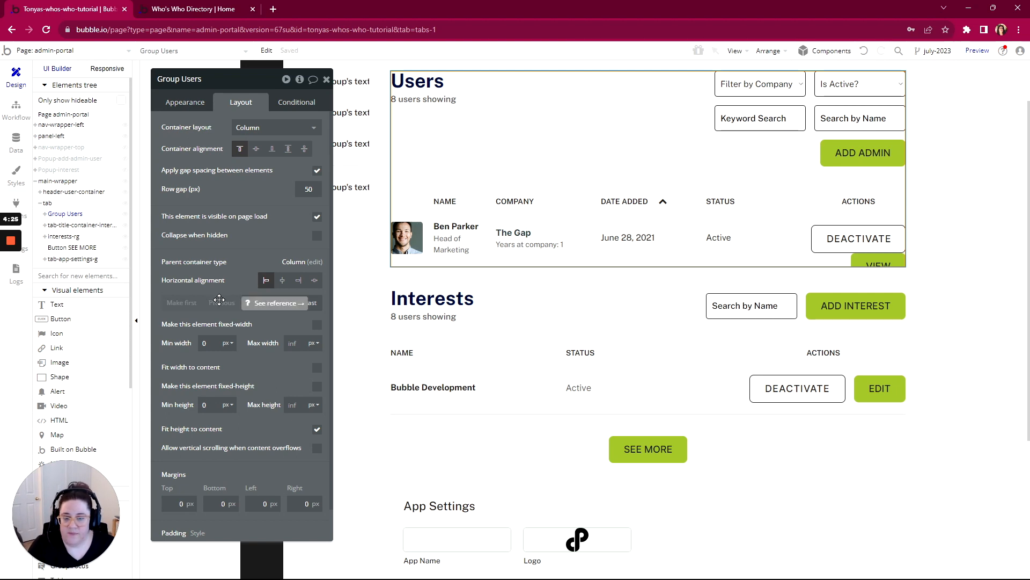
- Group the interests title container and the interests-rg repeating group together in a column container
scroll(430, 386, down, 3)
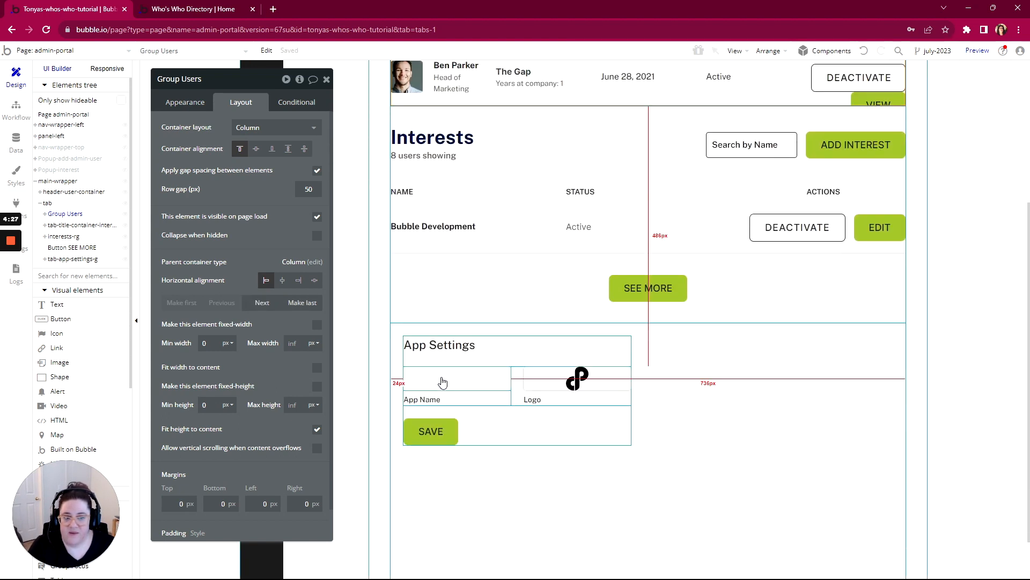
scroll(474, 382, up, 1)
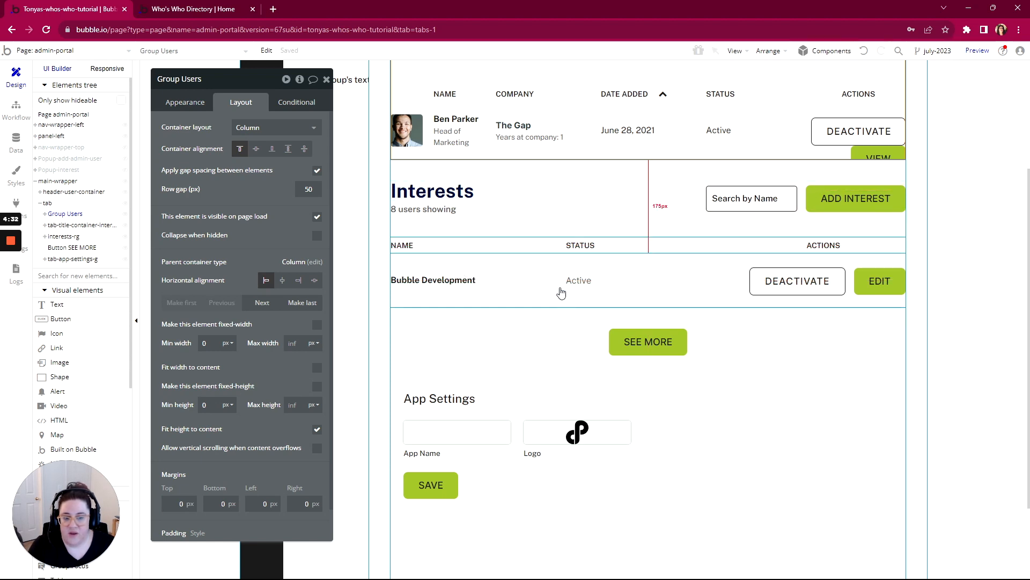
click(553, 274)
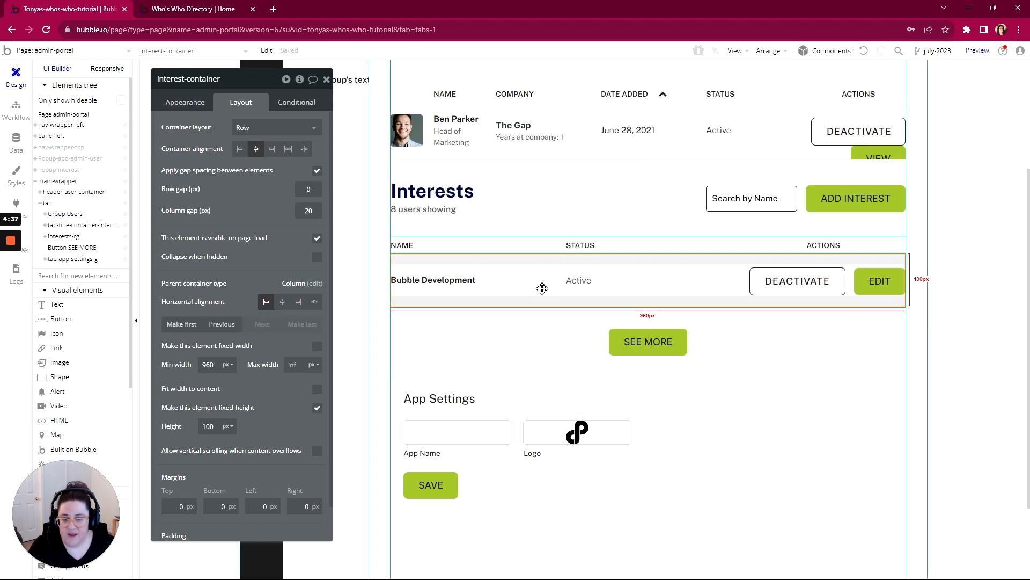
scroll(204, 128, down, 1)
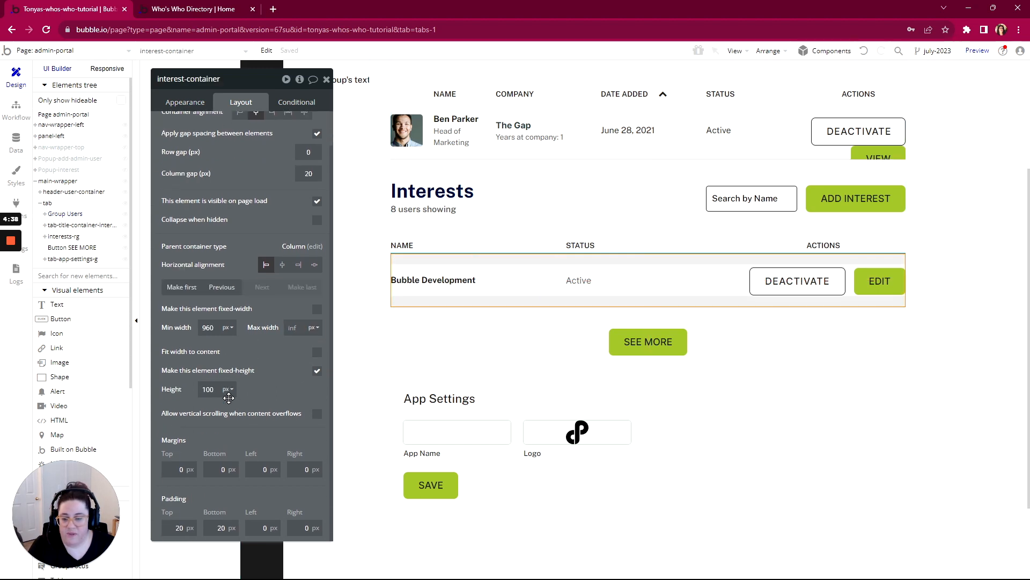
click(185, 102)
scroll(246, 396, down, 5)
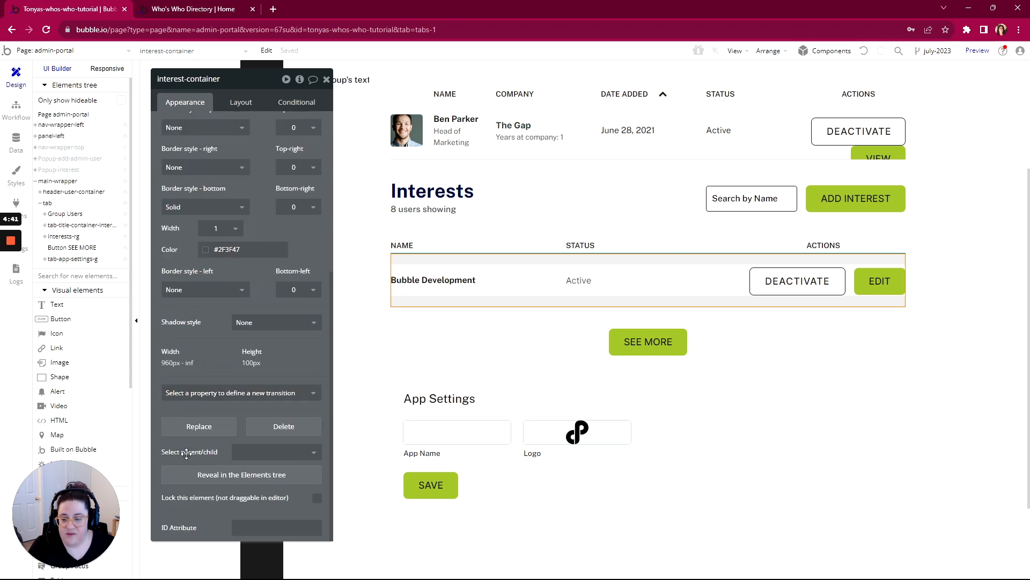
click(241, 453)
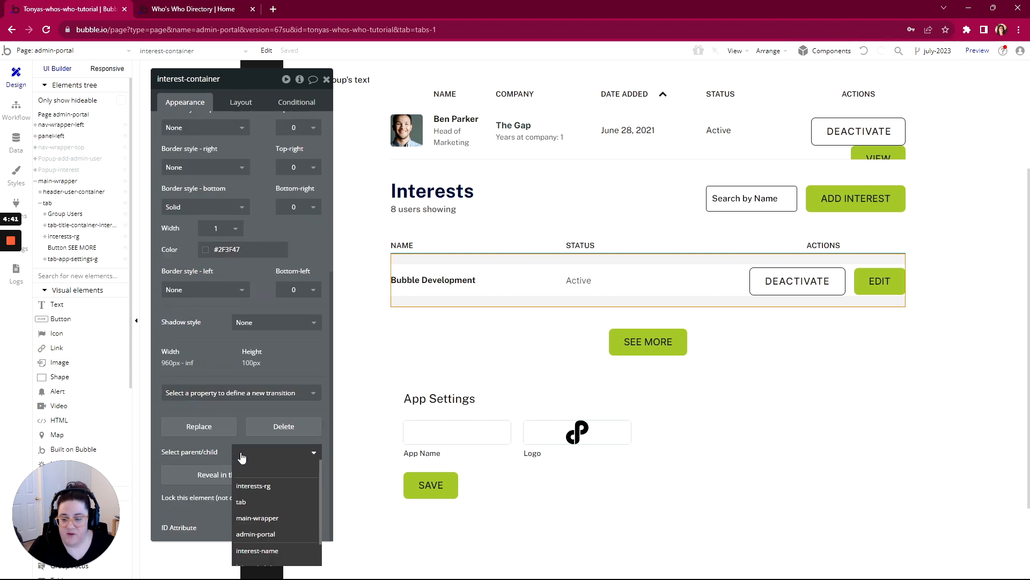
click(248, 486)
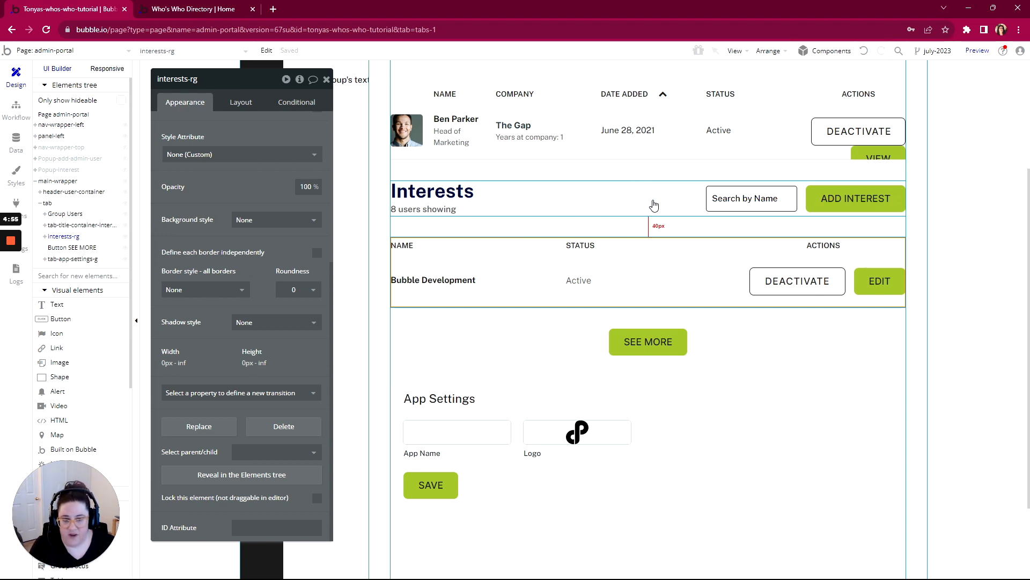
shift+click(653, 202)
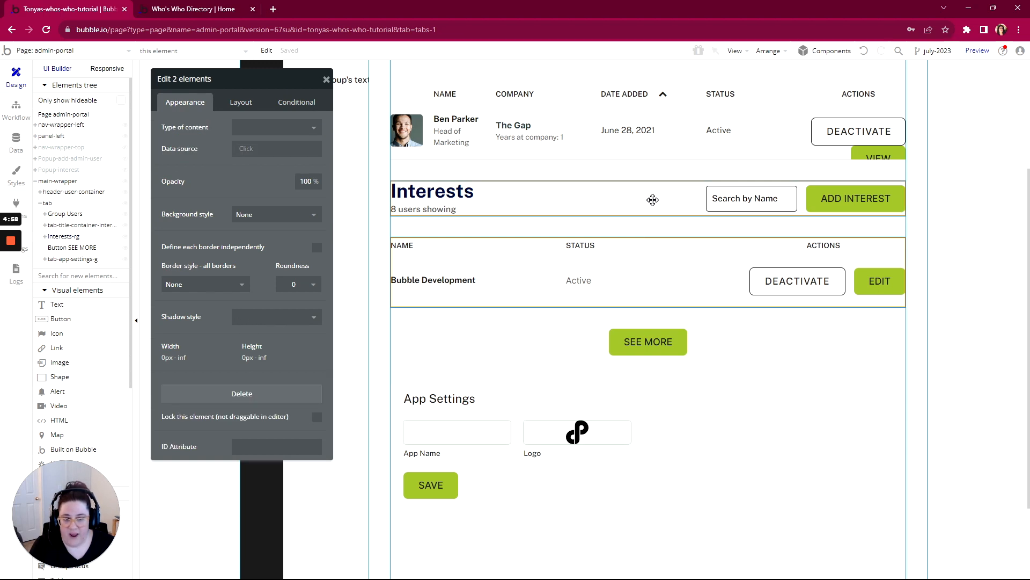
right_click(653, 203)
mouse_move(676, 255)
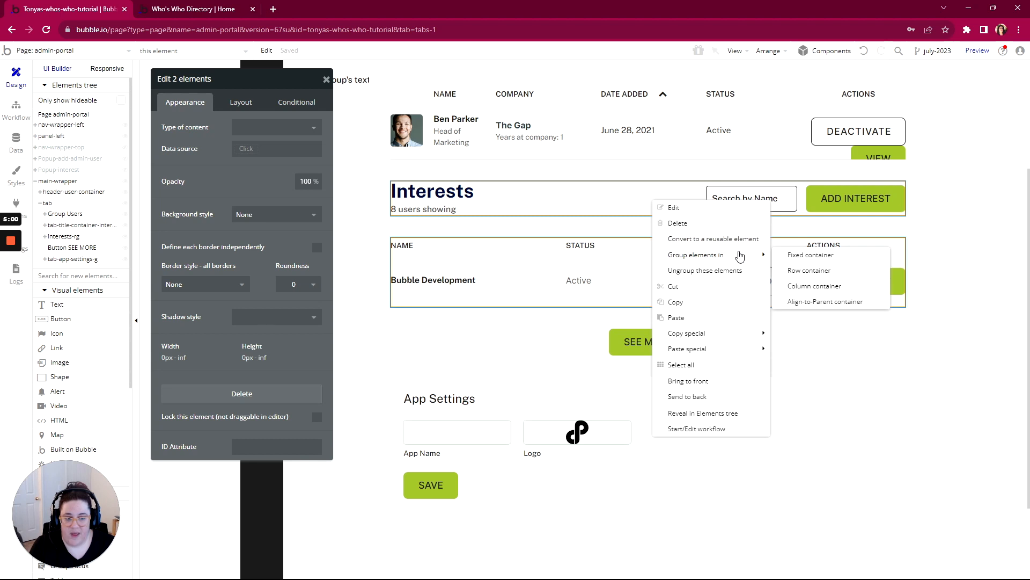
click(813, 287)
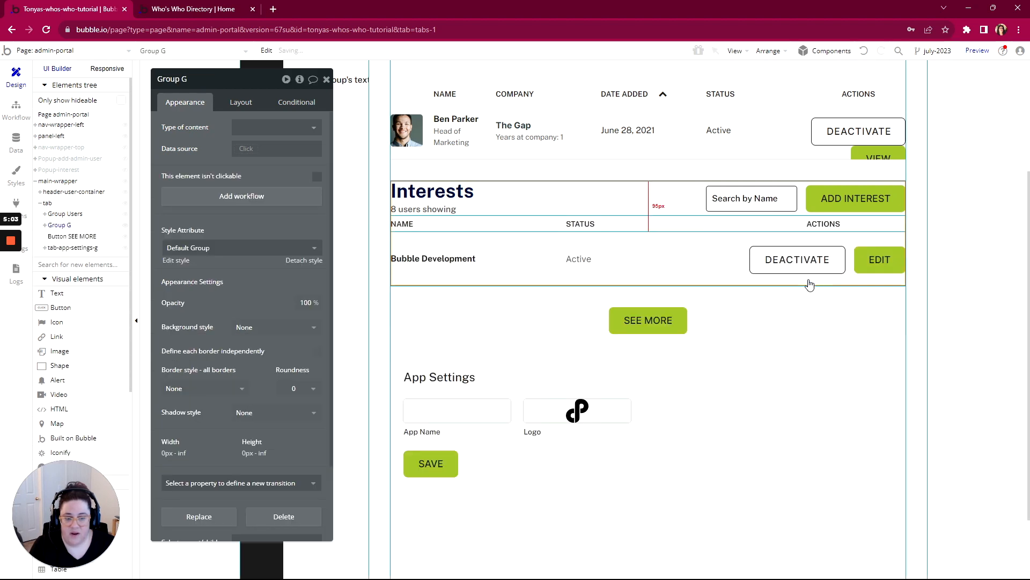
- Apply gap spacing with a 50 px row gap to the new interests group and rename it Group Interests
click(243, 105)
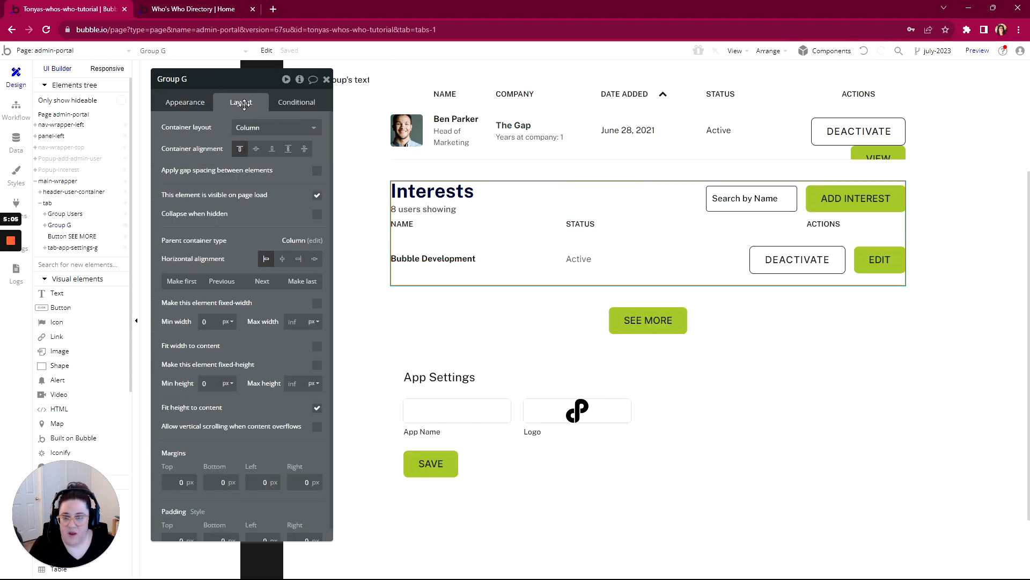
click(317, 174)
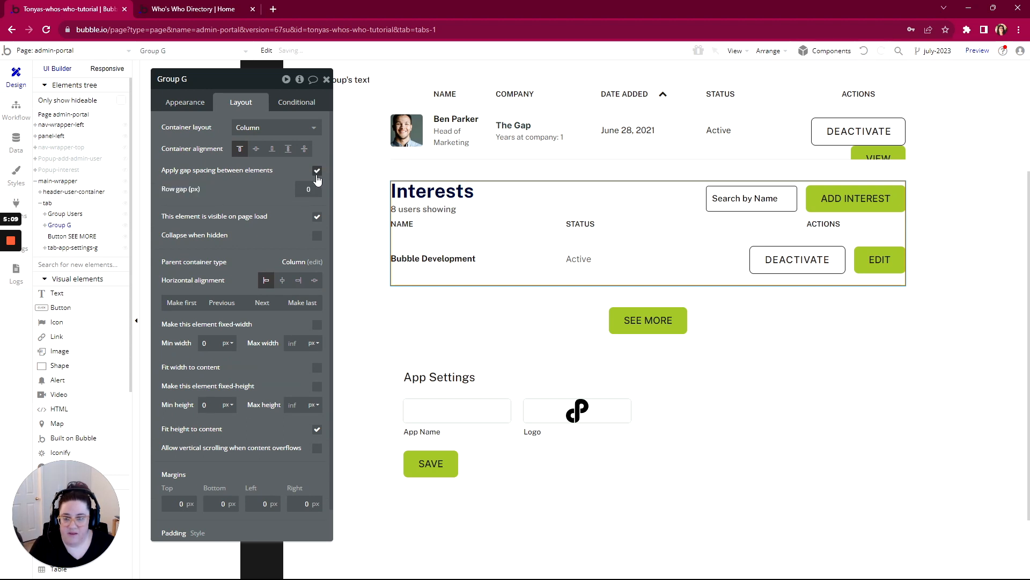
click(309, 189)
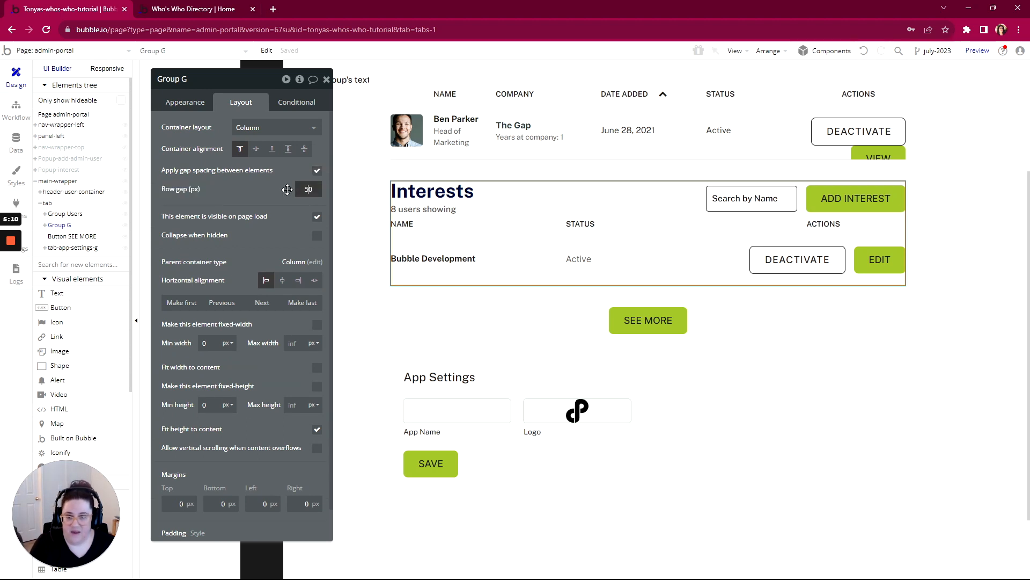
text(5)
key(Return)
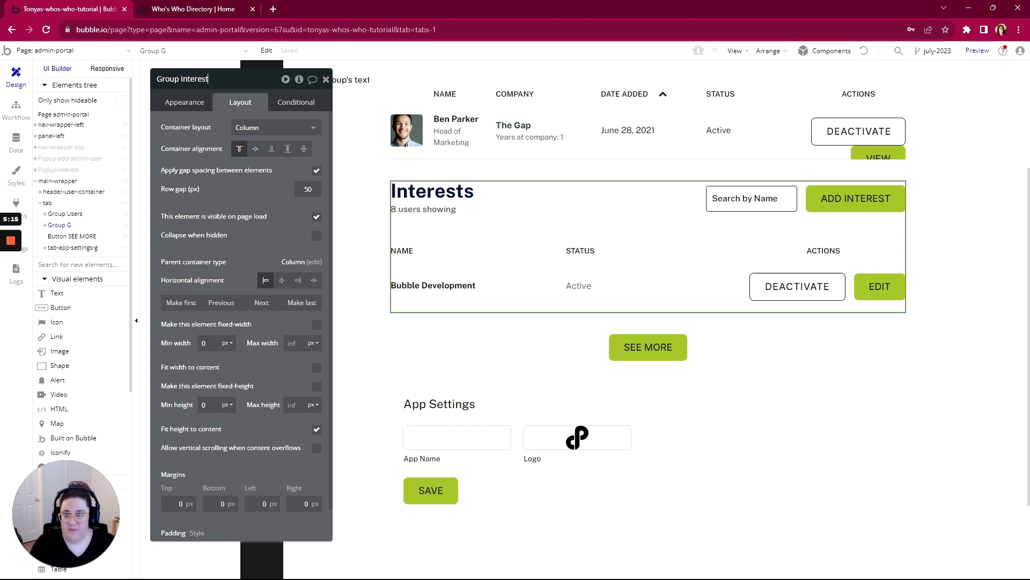
key(Return)
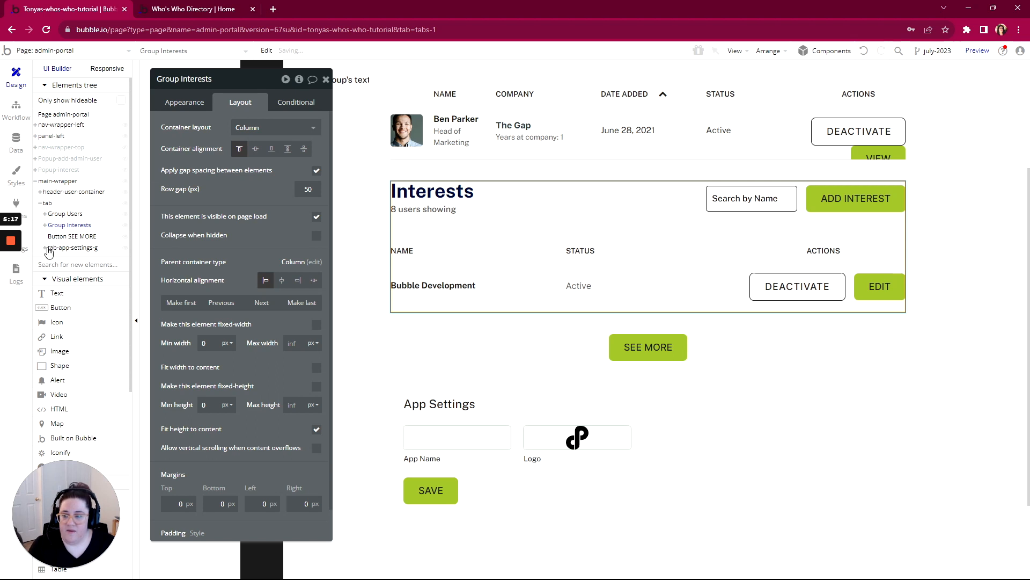
- Make the SEE MORE button not visible on page load and have it collapse when hidden
drag(54, 236, 54, 241)
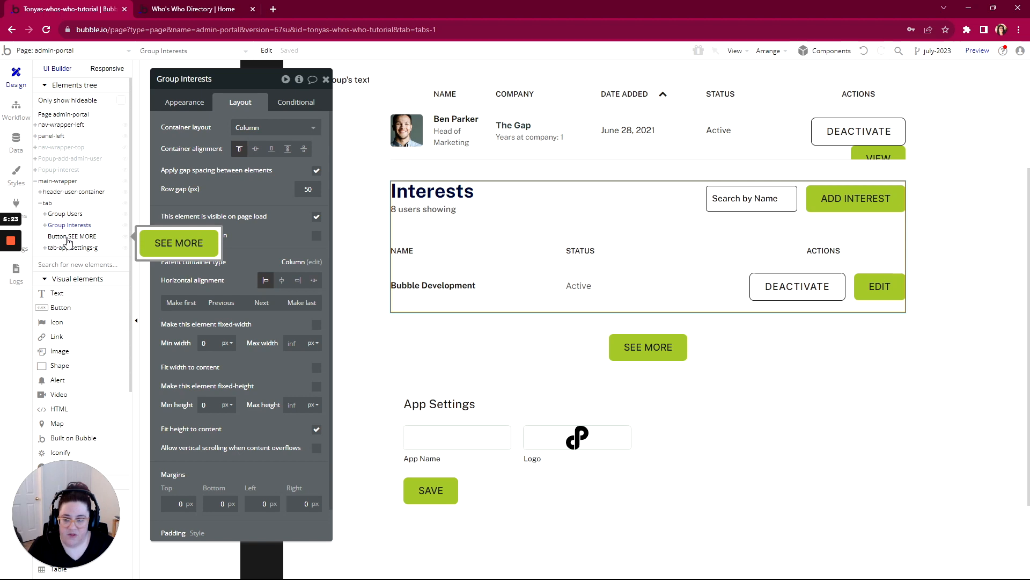
click(67, 240)
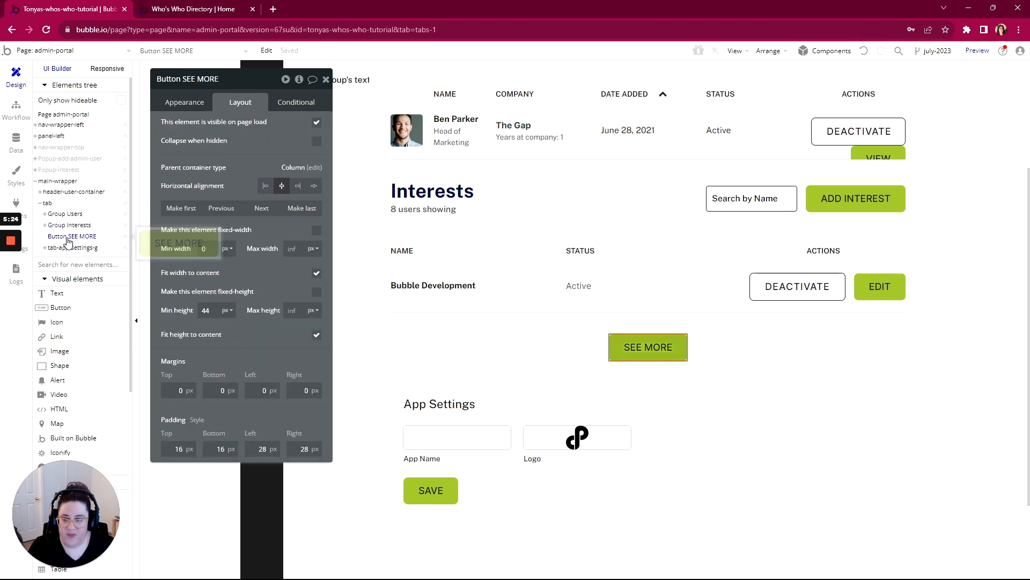
click(316, 122)
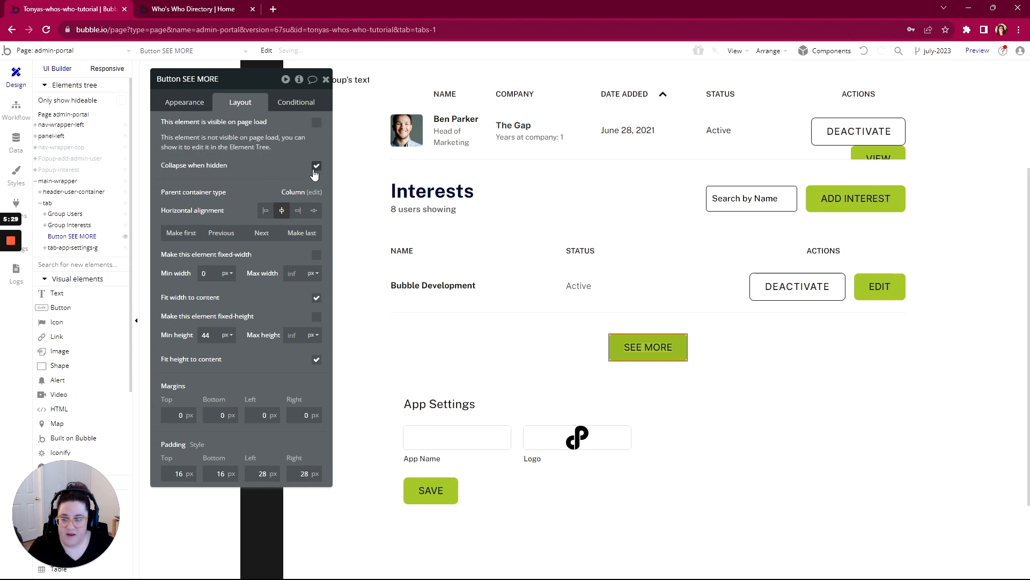
- Rename the tab-app-settings-g group as Group App Settings
mouse_move(57, 253)
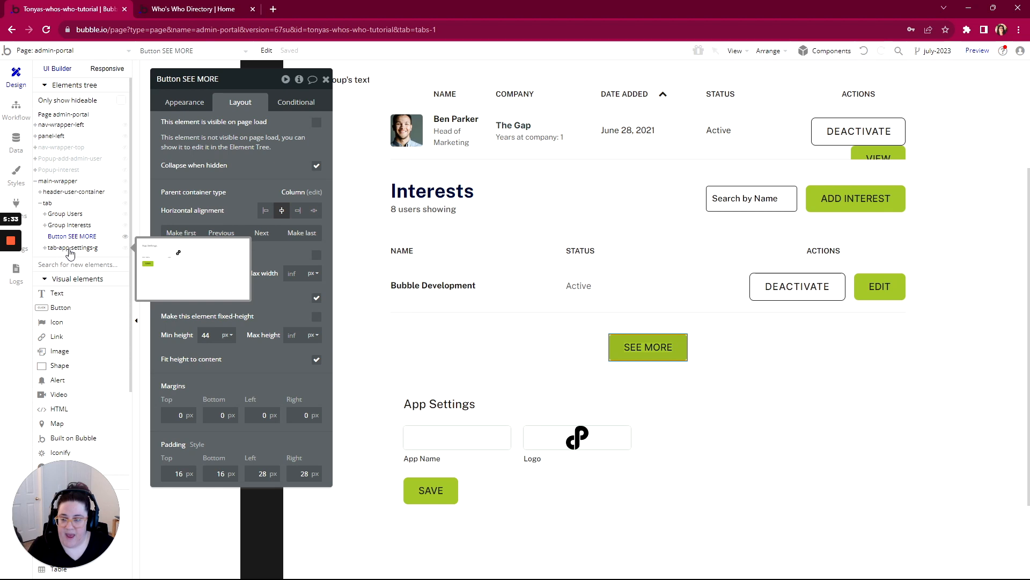
mouse_move(67, 219)
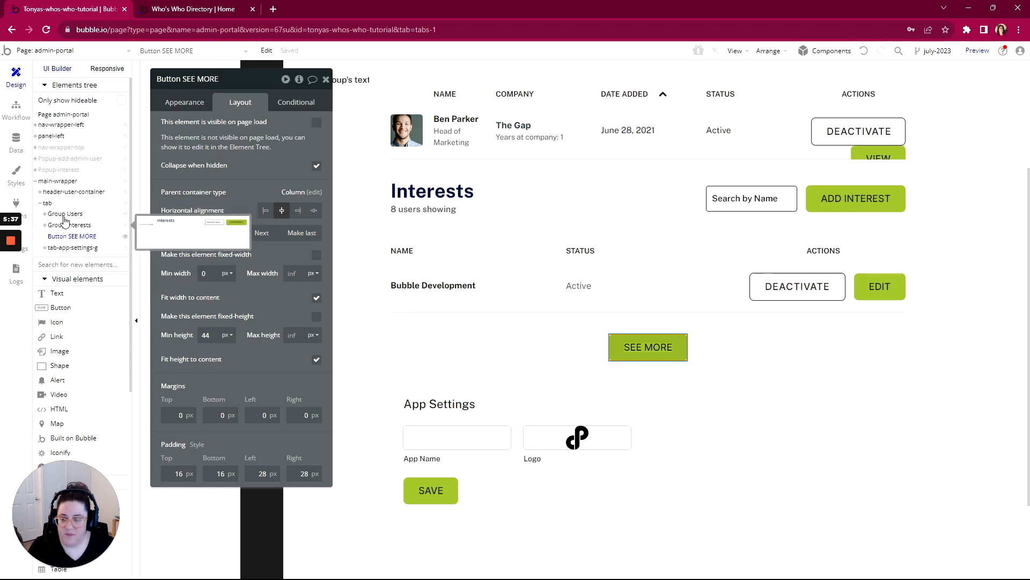
click(62, 248)
click(206, 81)
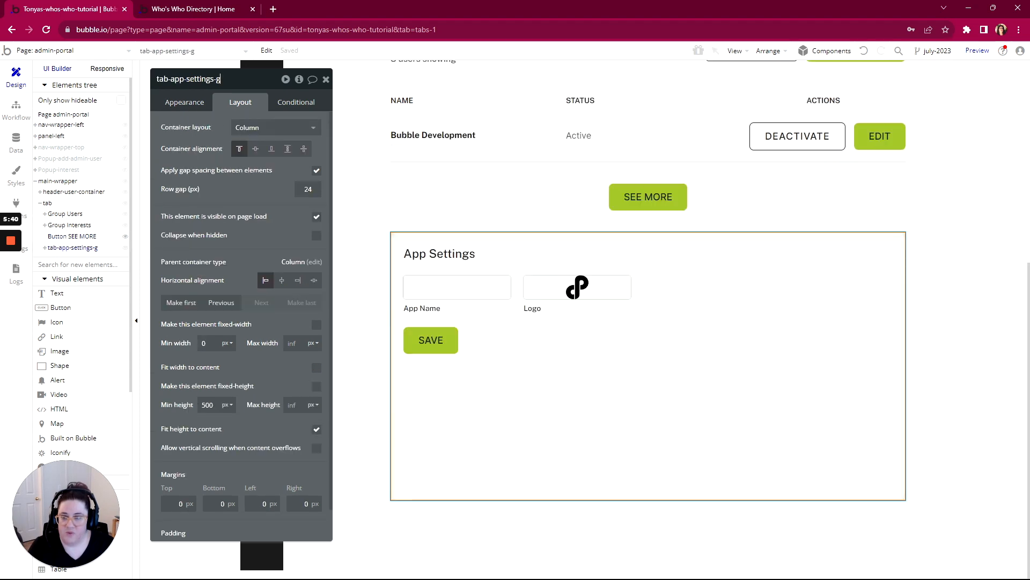
key(ctrl+a)
text(Group)
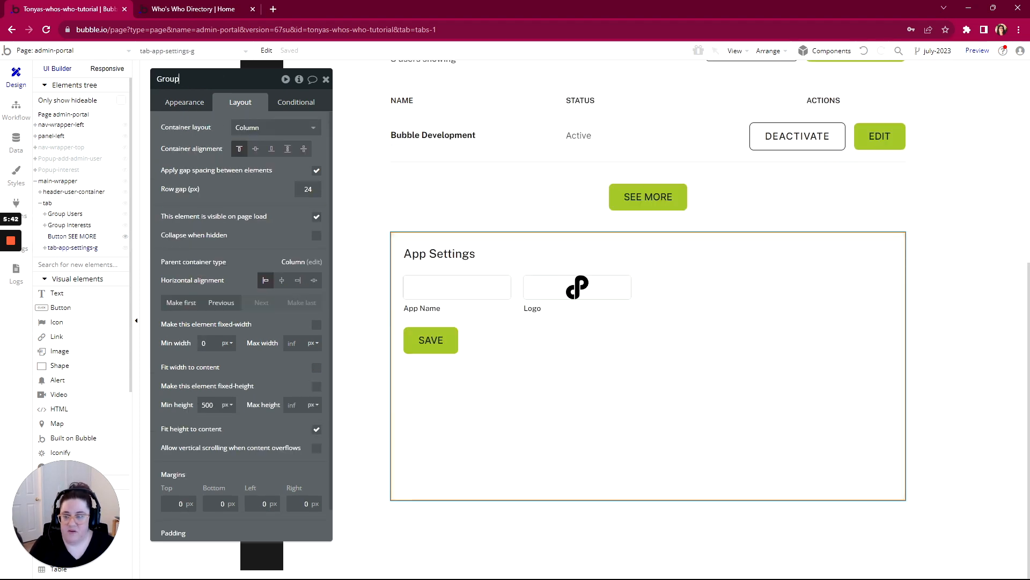
text( App Settings)
key(Return)
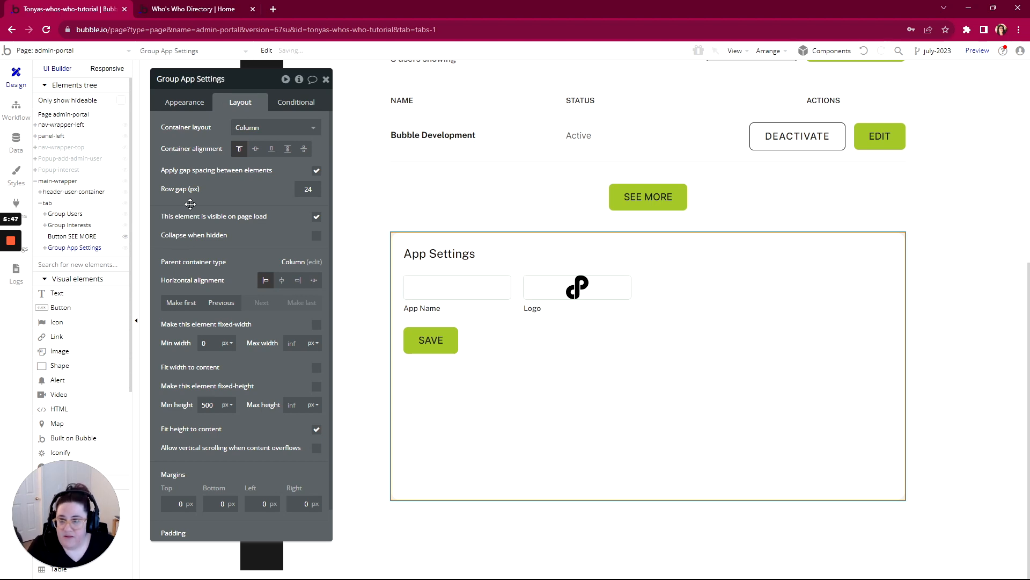
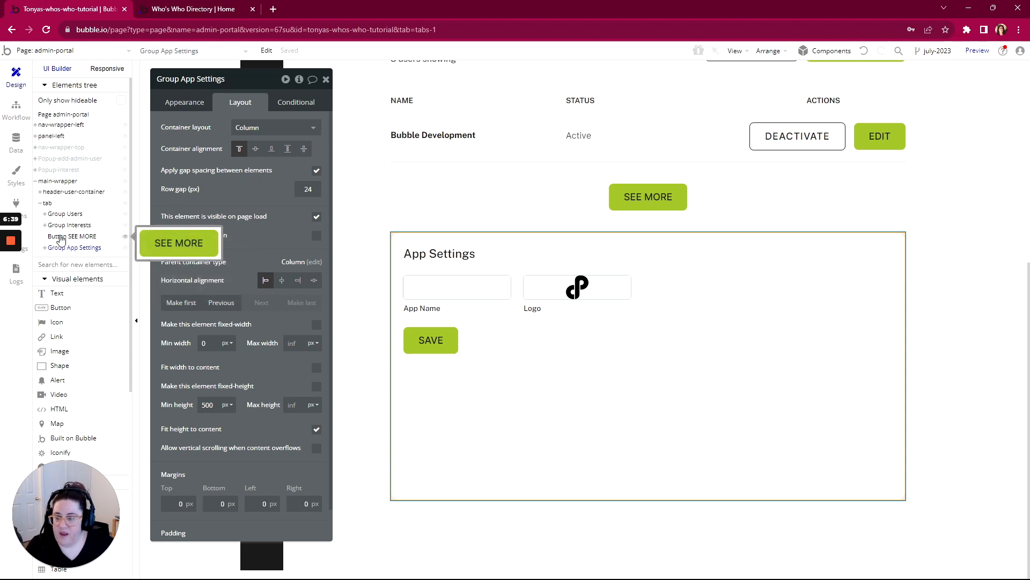
- Reorder the tab container so that Group App Settings comes first and the SEE MORE button comes last
click(60, 237)
drag(59, 251, 56, 269)
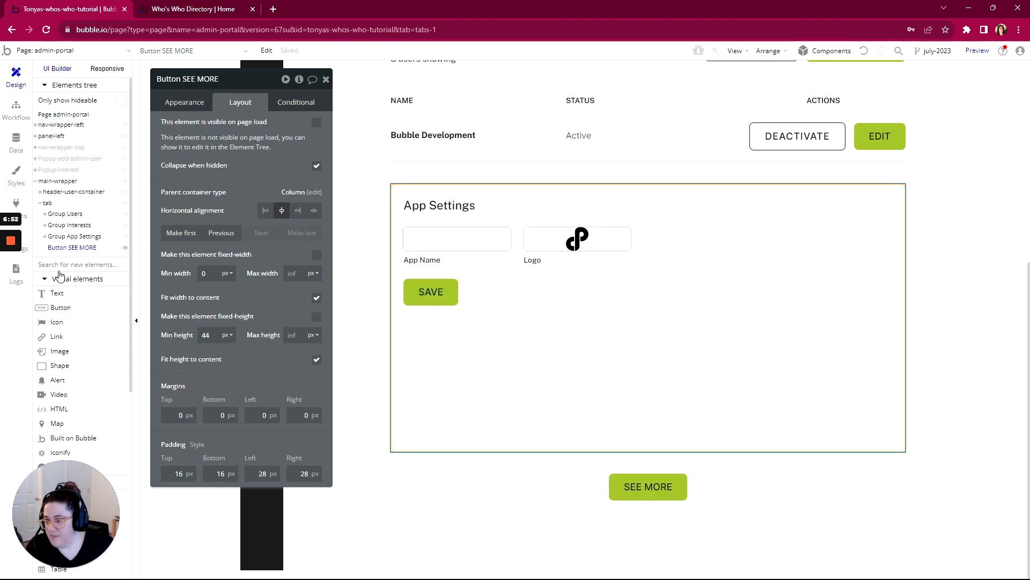
click(73, 237)
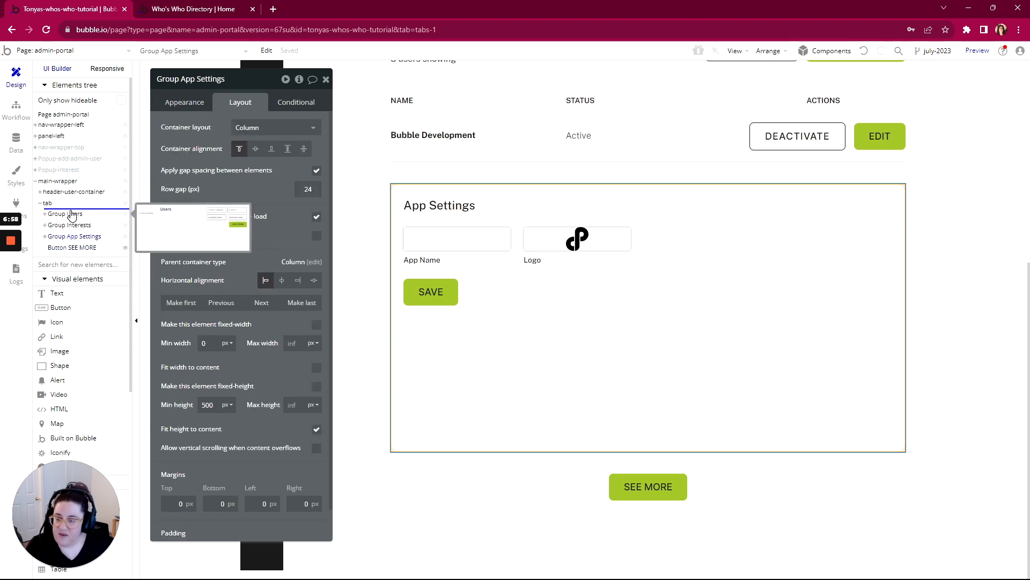
drag(70, 212, 70, 211)
click(46, 226)
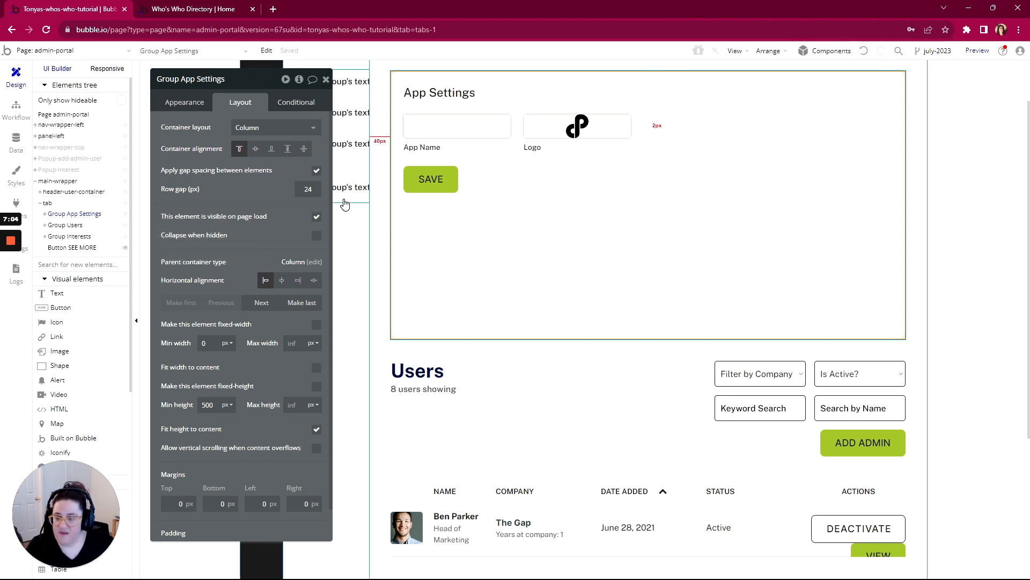
- Make Group App Settings, Group Users and Group Interests not visible on page load and have each collapse when hidden
click(89, 217)
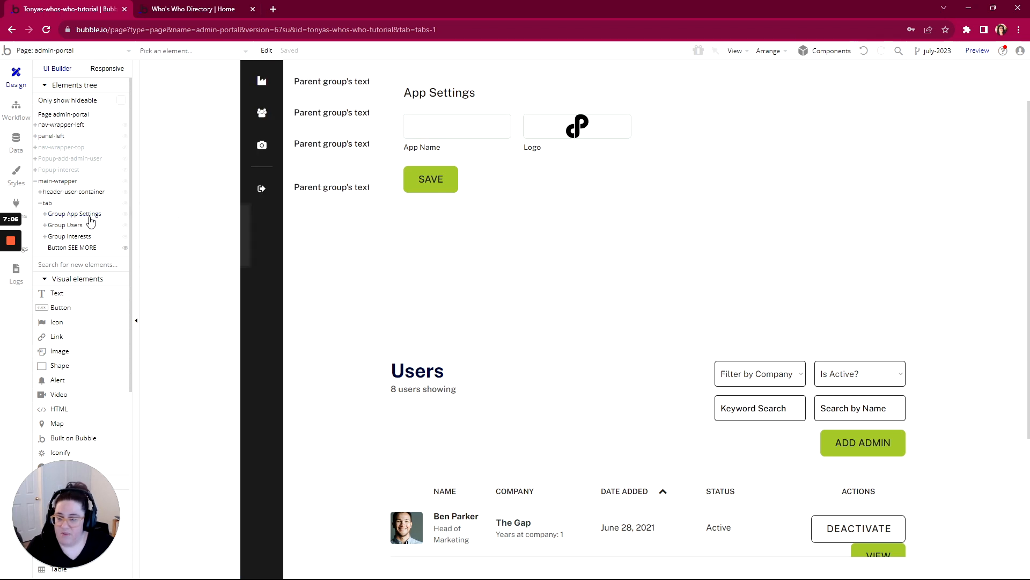
click(89, 217)
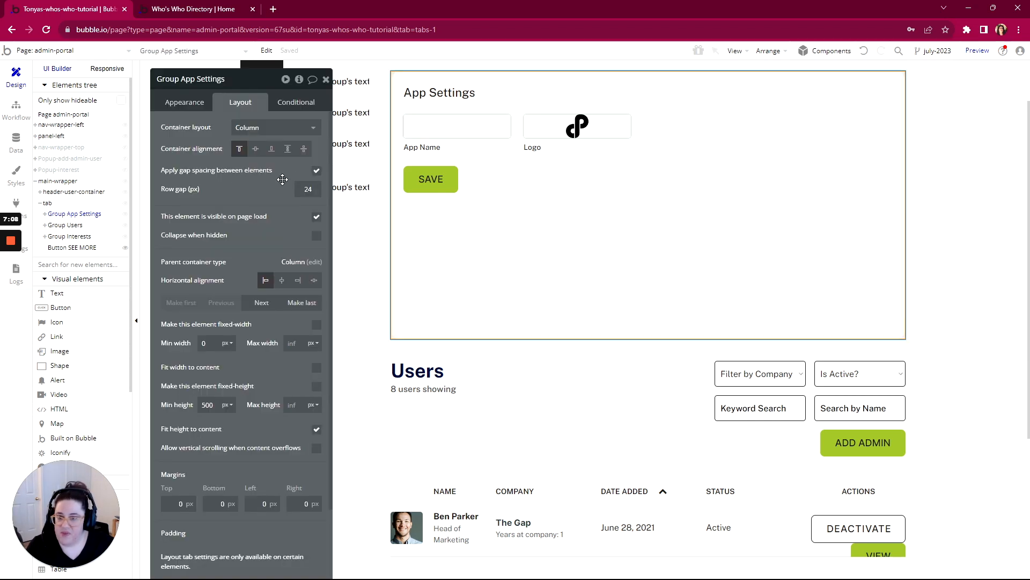
click(316, 218)
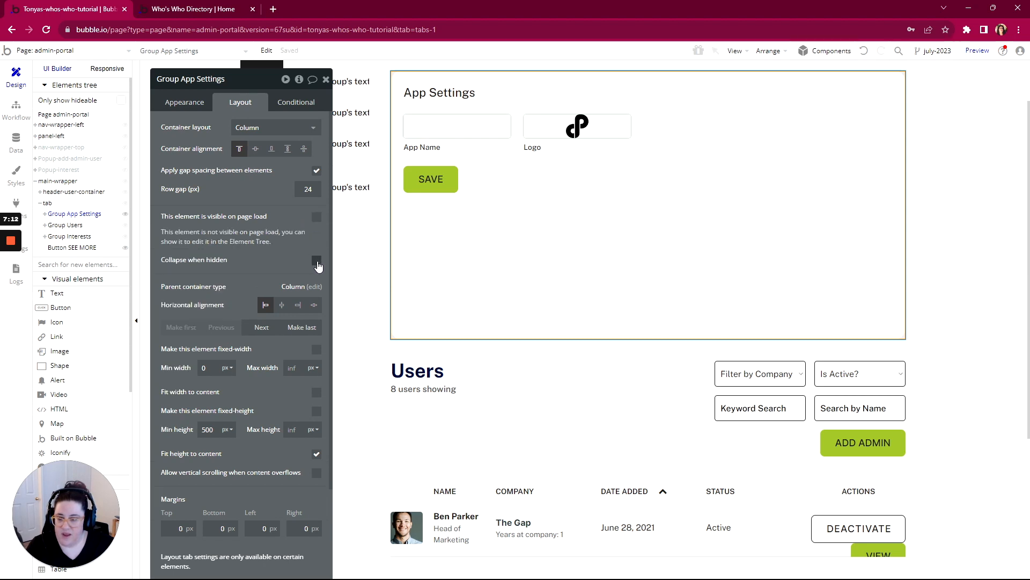
click(64, 225)
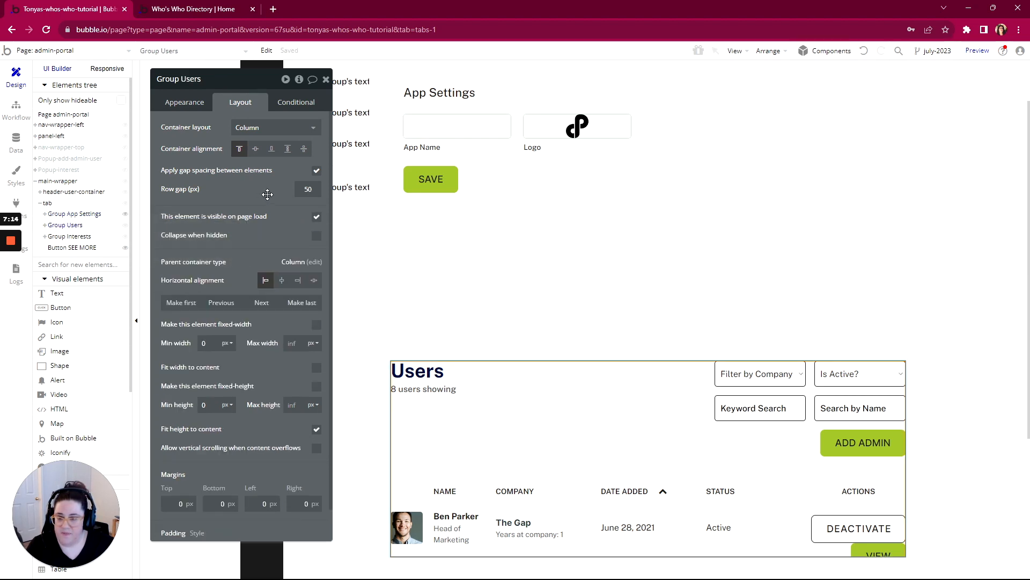
click(316, 216)
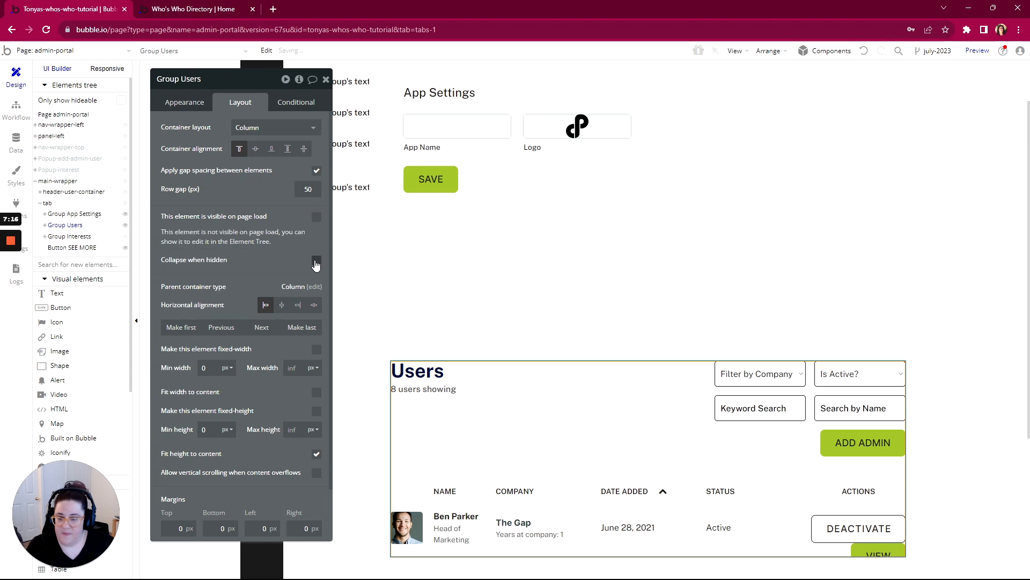
click(78, 237)
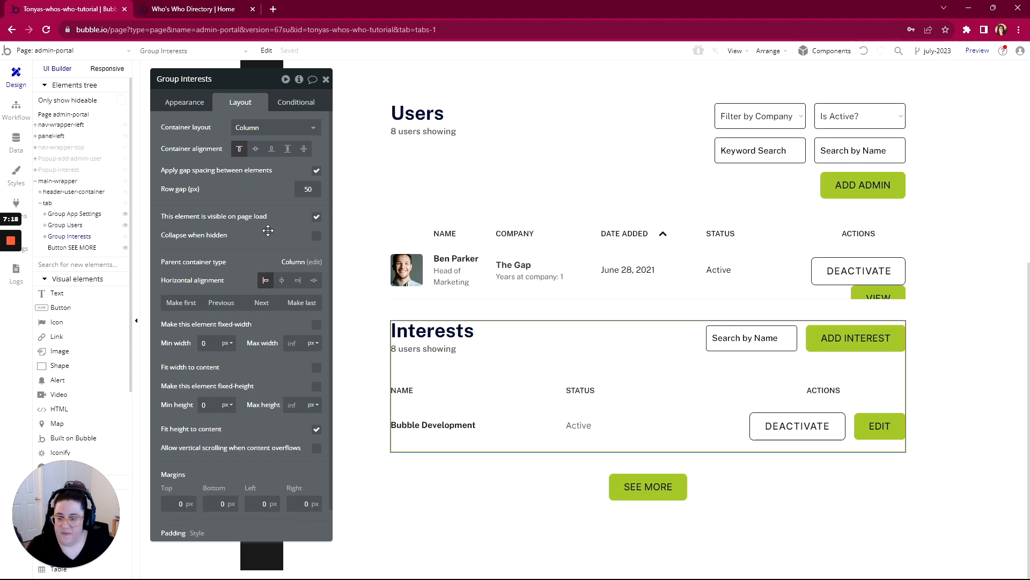
click(316, 216)
click(317, 260)
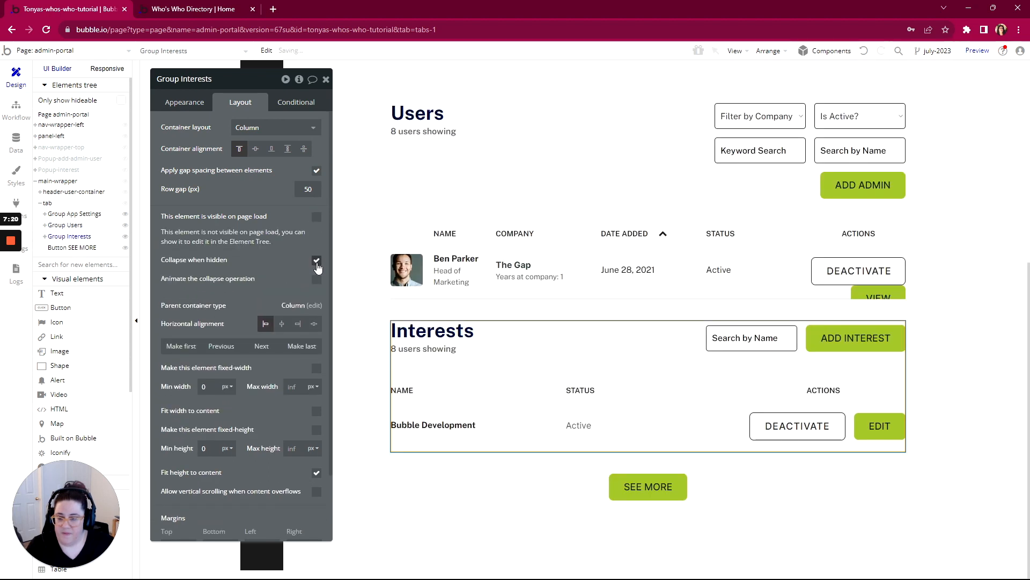
- Add a condition to Group App Settings that gets data from the page URL, with the type Path segments as list
drag(239, 88, 344, 87)
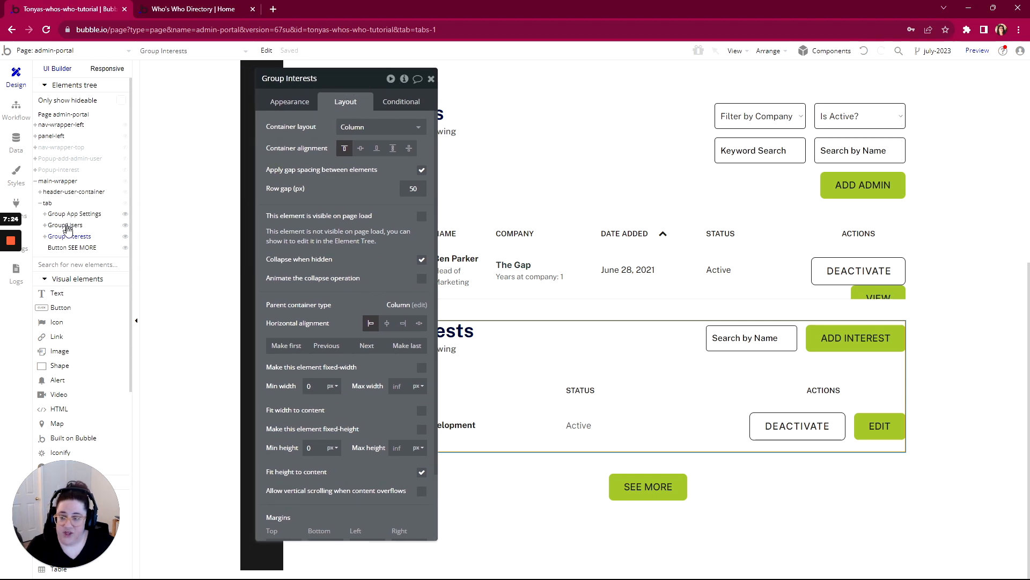
click(79, 215)
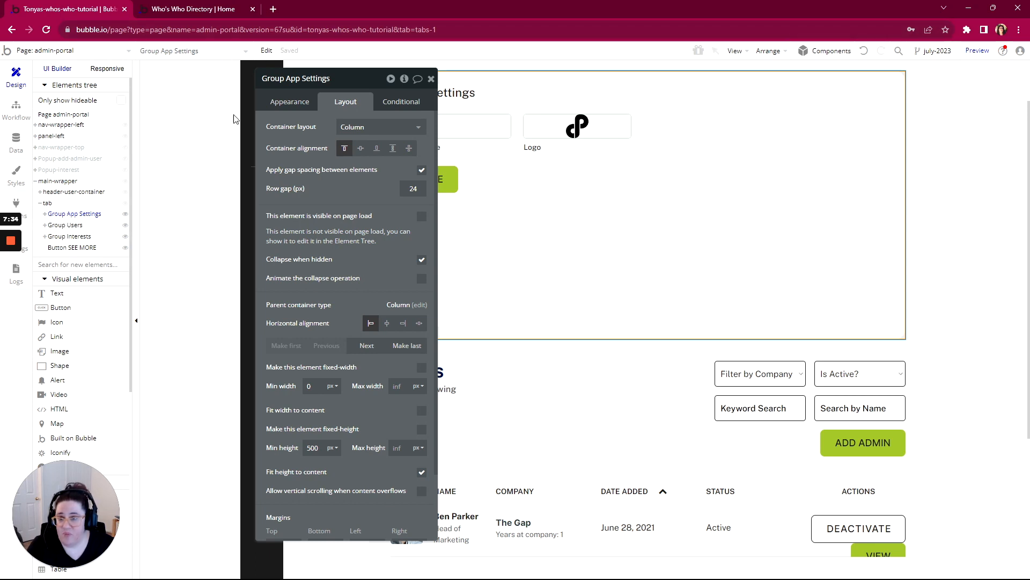
drag(346, 83, 499, 88)
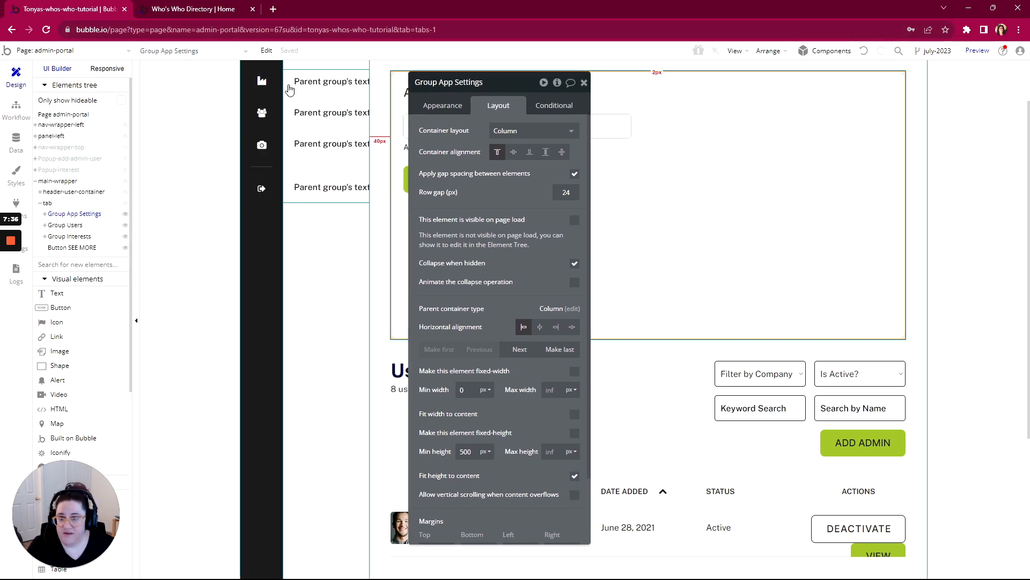
click(70, 216)
click(82, 215)
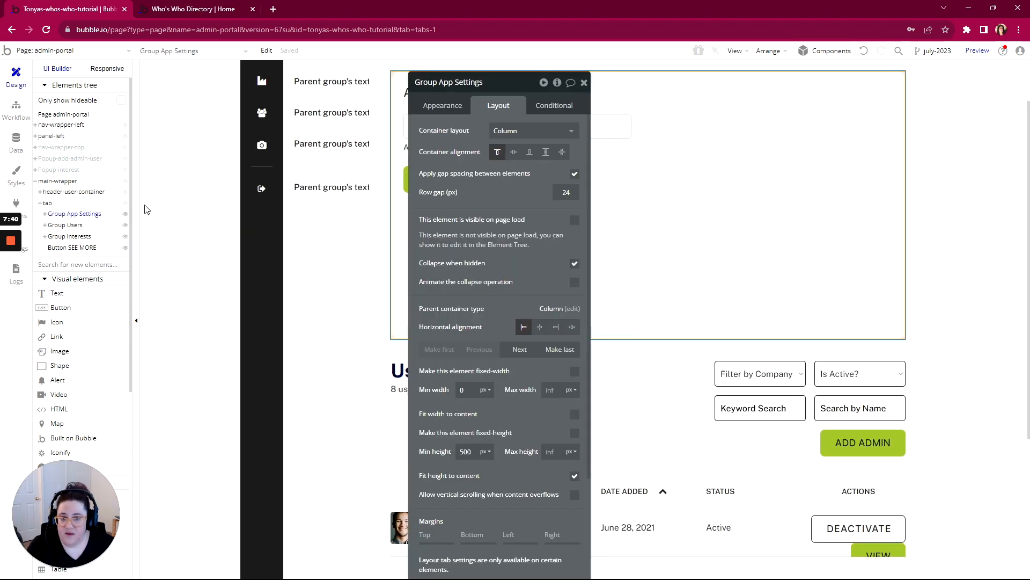
click(551, 106)
drag(451, 81, 430, 53)
click(463, 111)
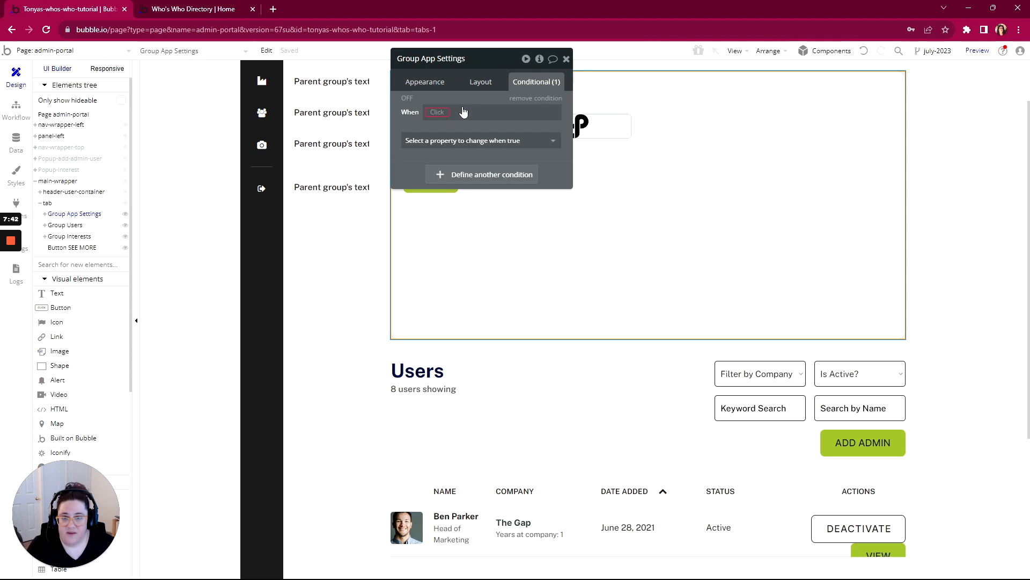
click(464, 111)
text(get)
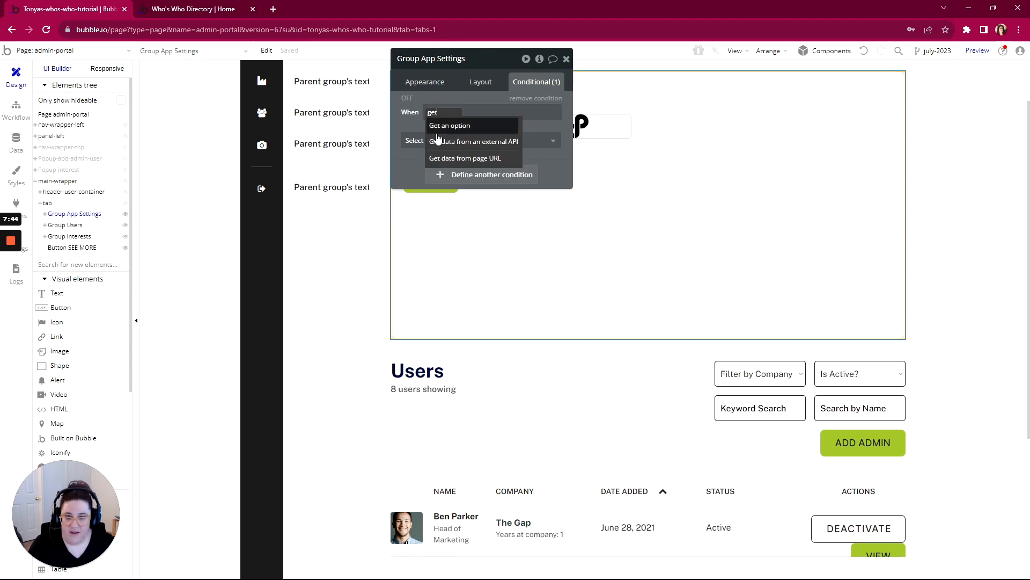
click(439, 158)
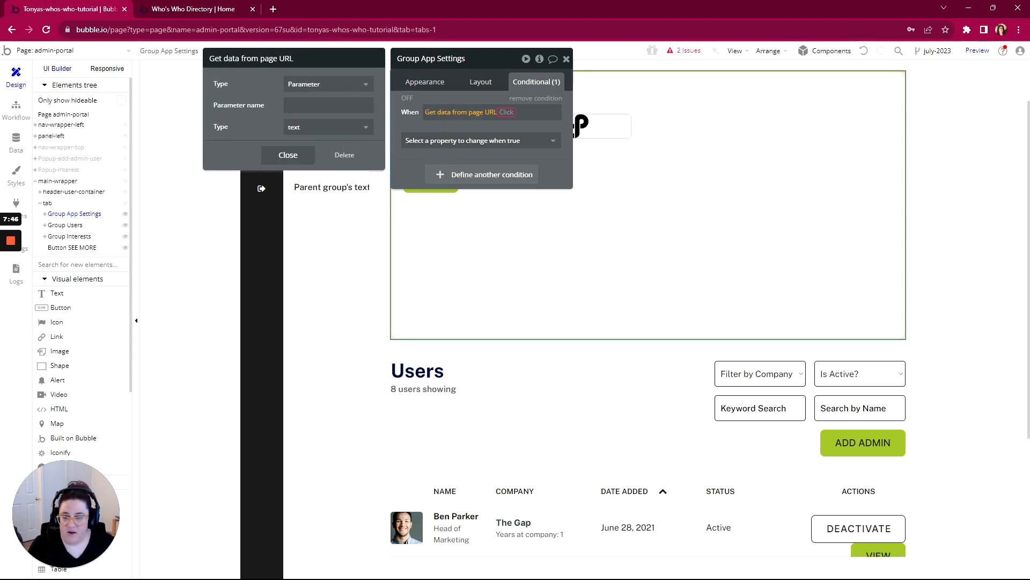
click(327, 83)
click(308, 135)
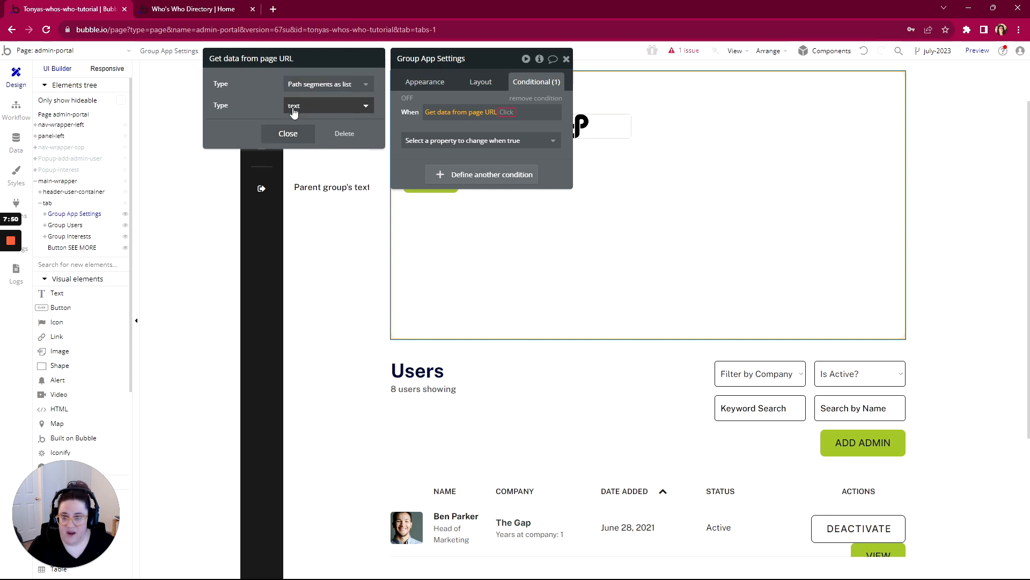
click(506, 111)
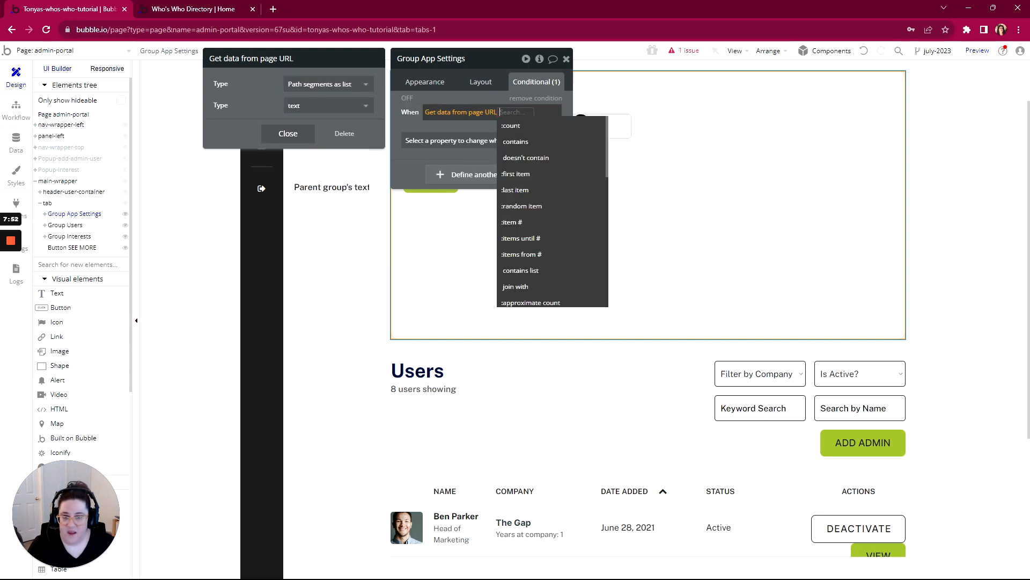
text(is)
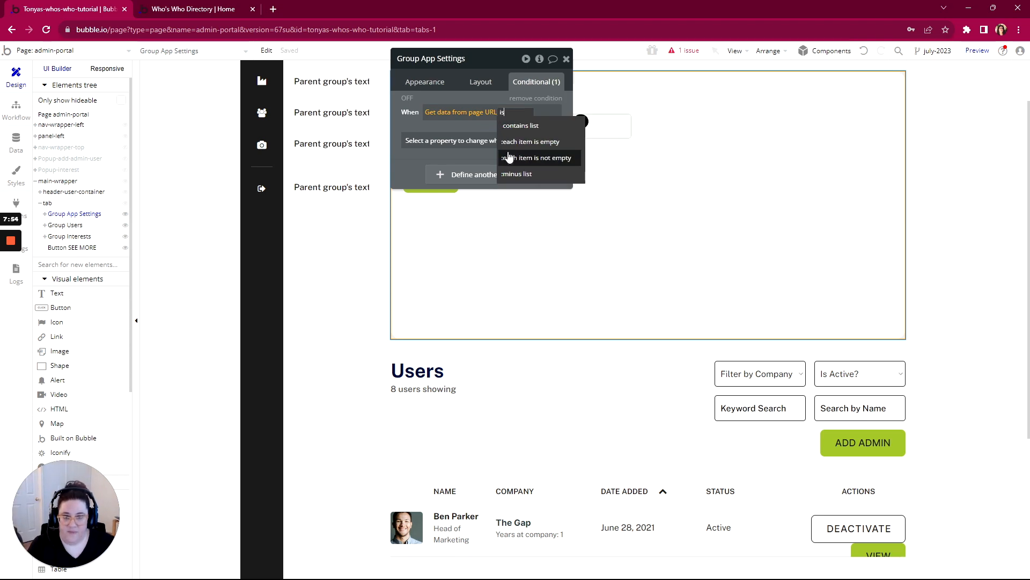
click(502, 114)
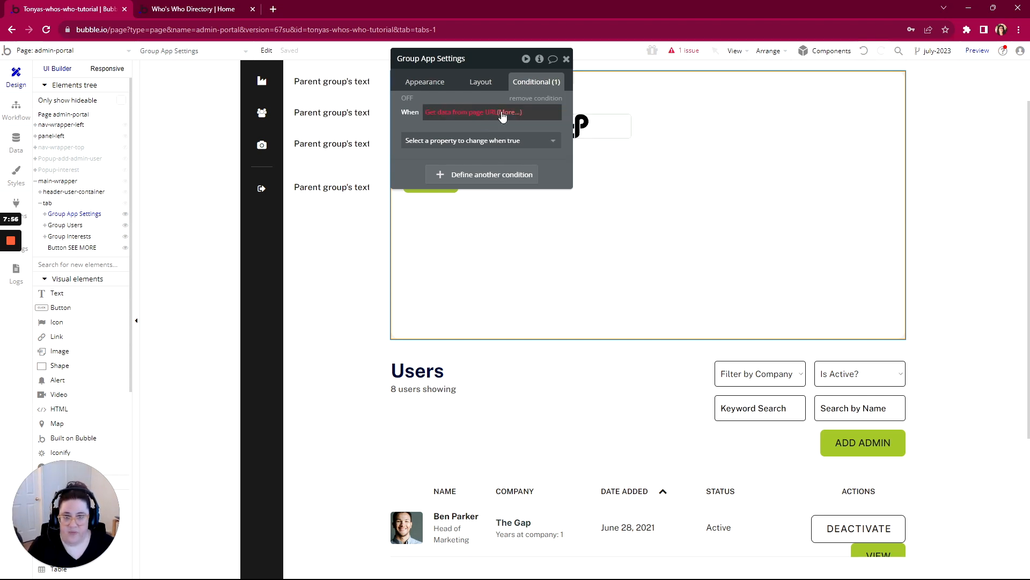
- Complete the Group App Settings condition so the element is visible when URL path item #2 is nav-tab-4's text
click(507, 114)
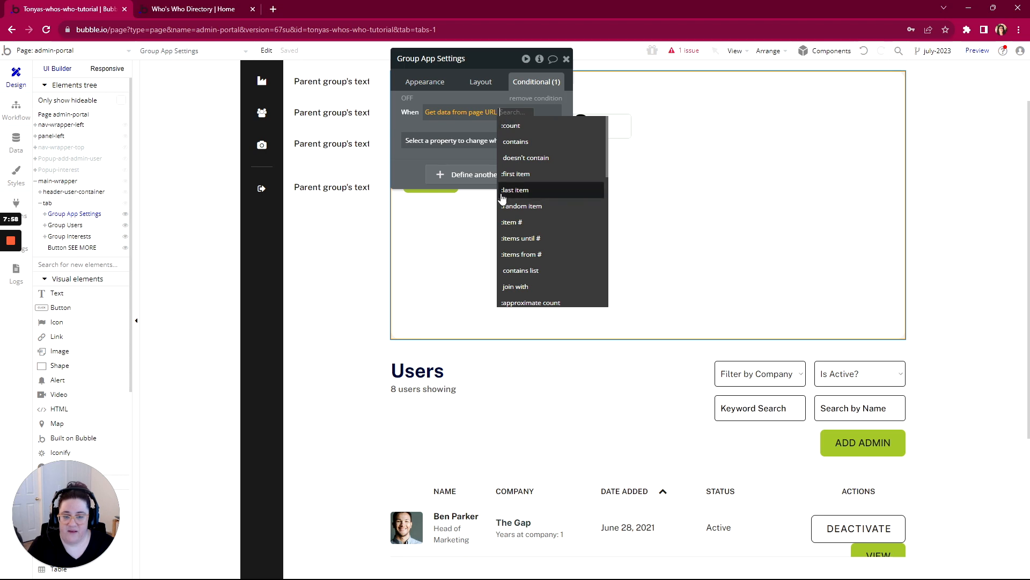
click(513, 224)
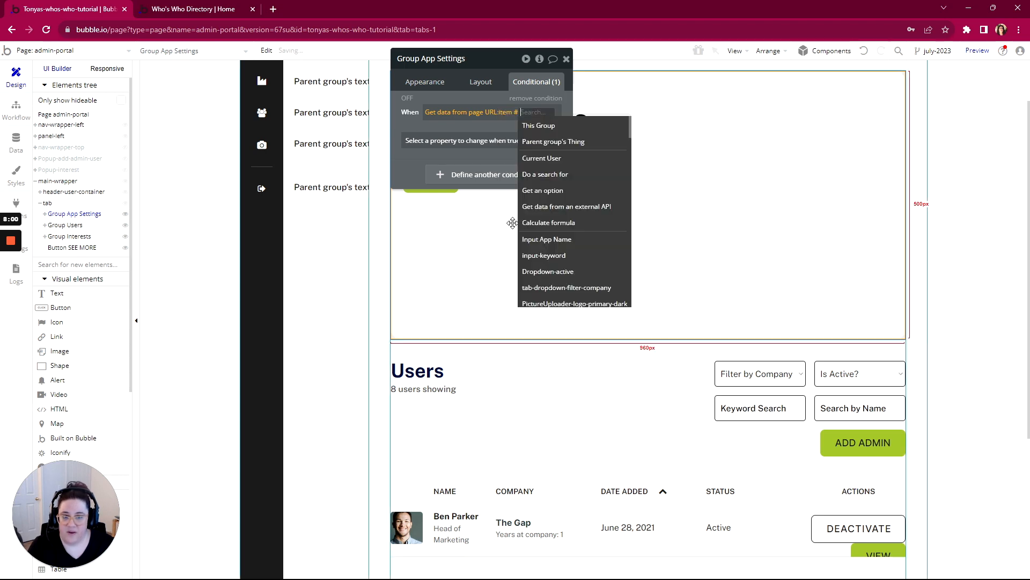
text(2)
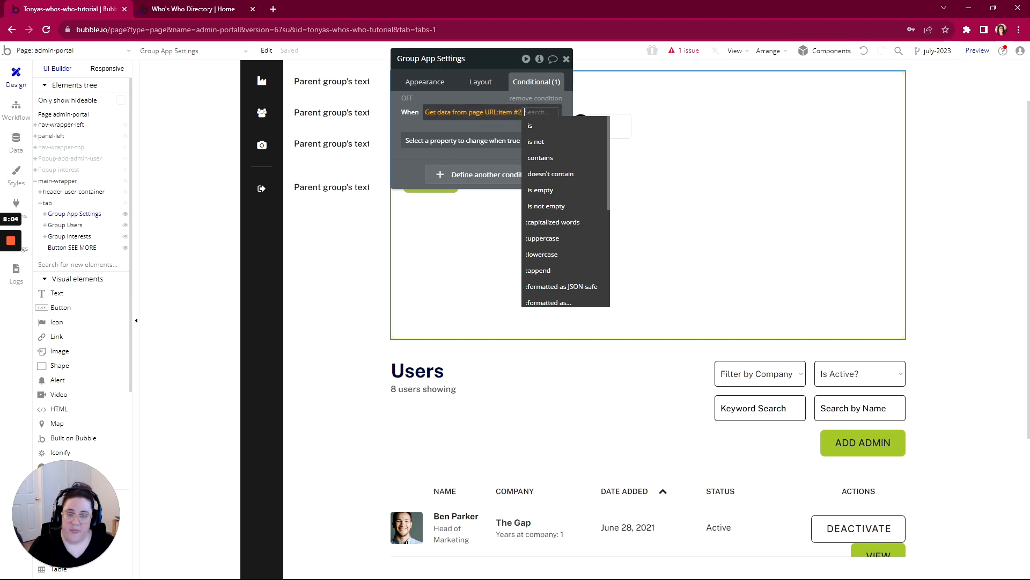
click(537, 126)
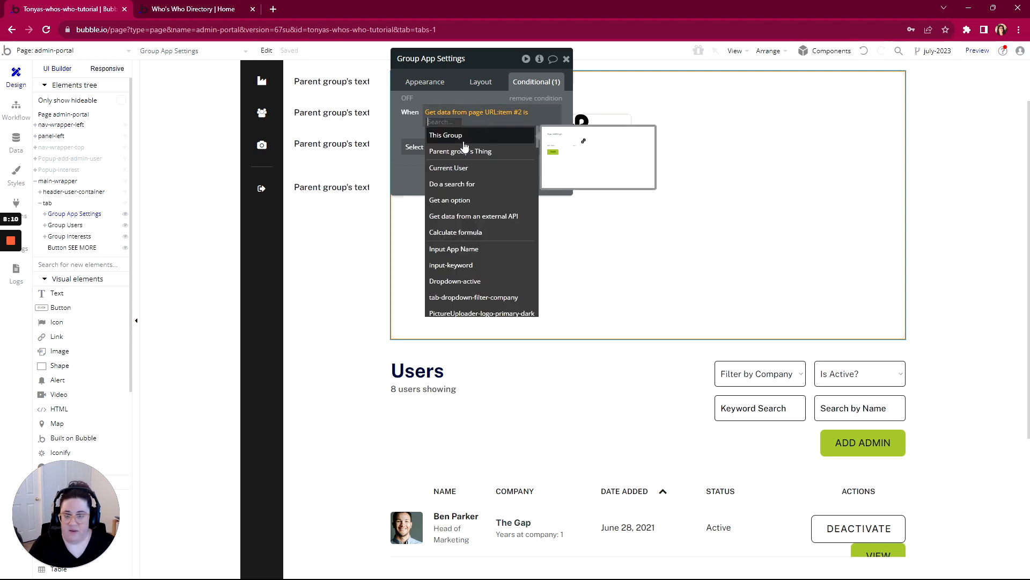
text(nav)
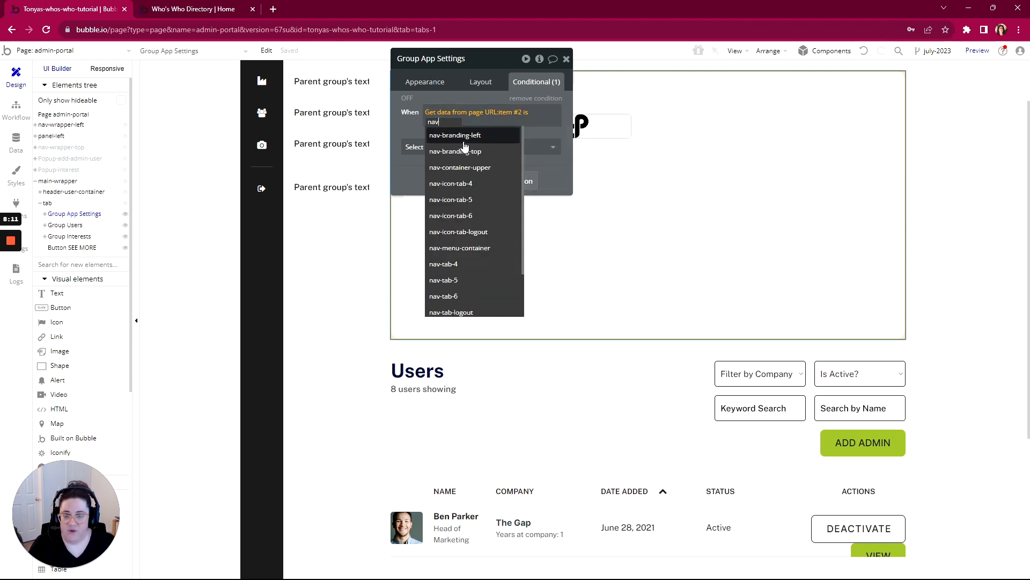
click(436, 265)
click(445, 137)
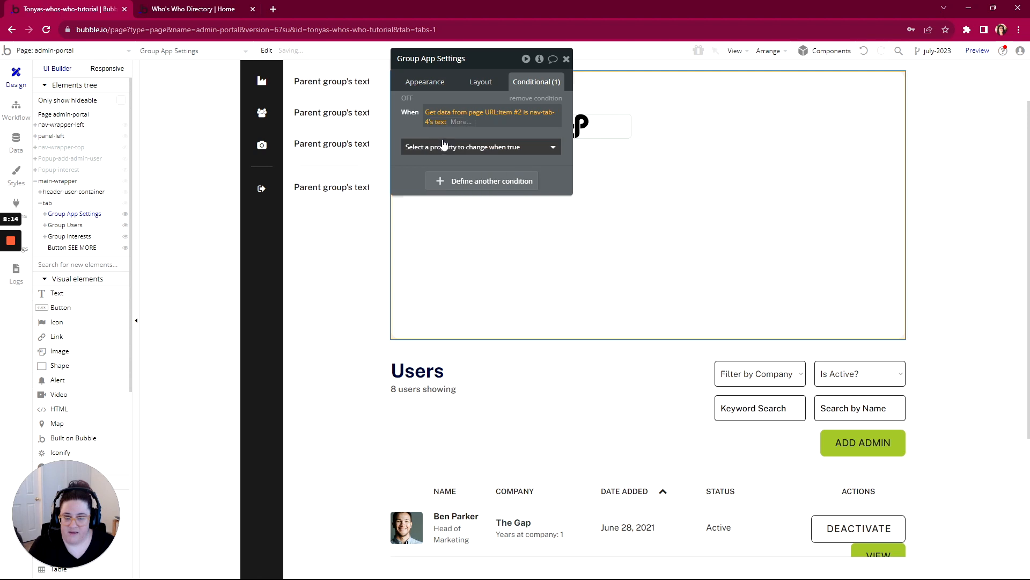
click(447, 132)
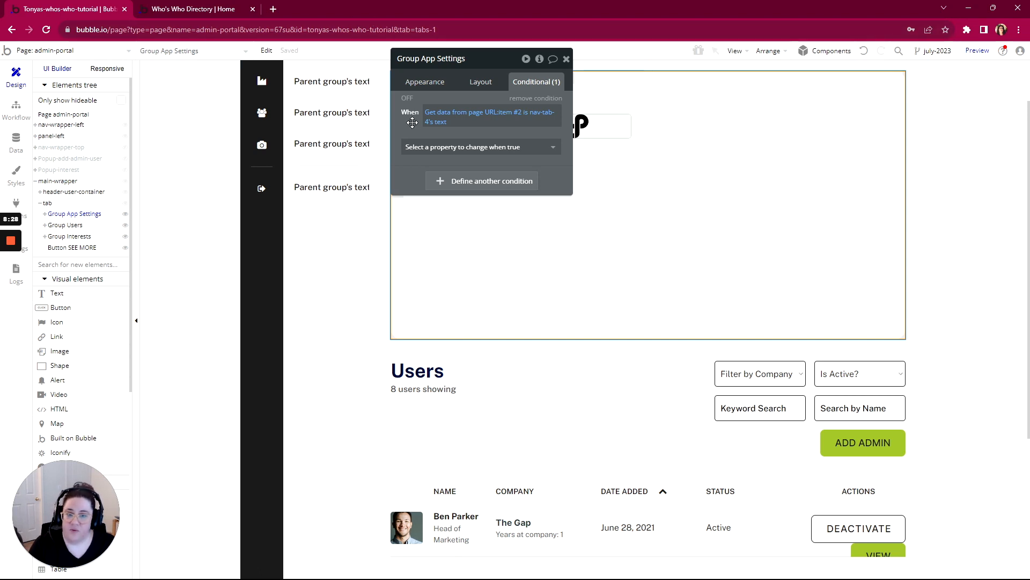
click(429, 147)
click(433, 181)
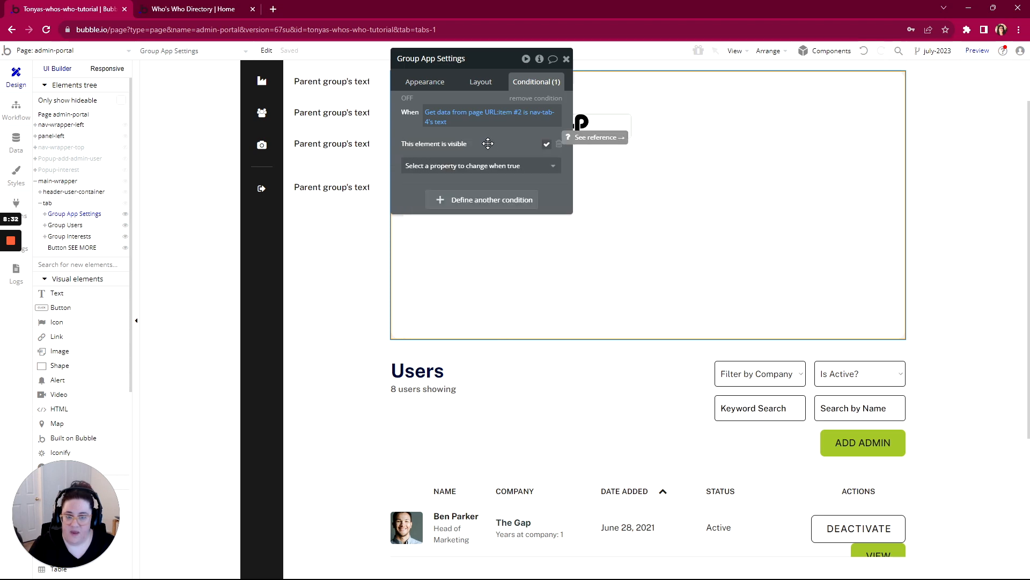
- Copy the visibility condition from Group App Settings and paste it onto Group Users
right_click(527, 112)
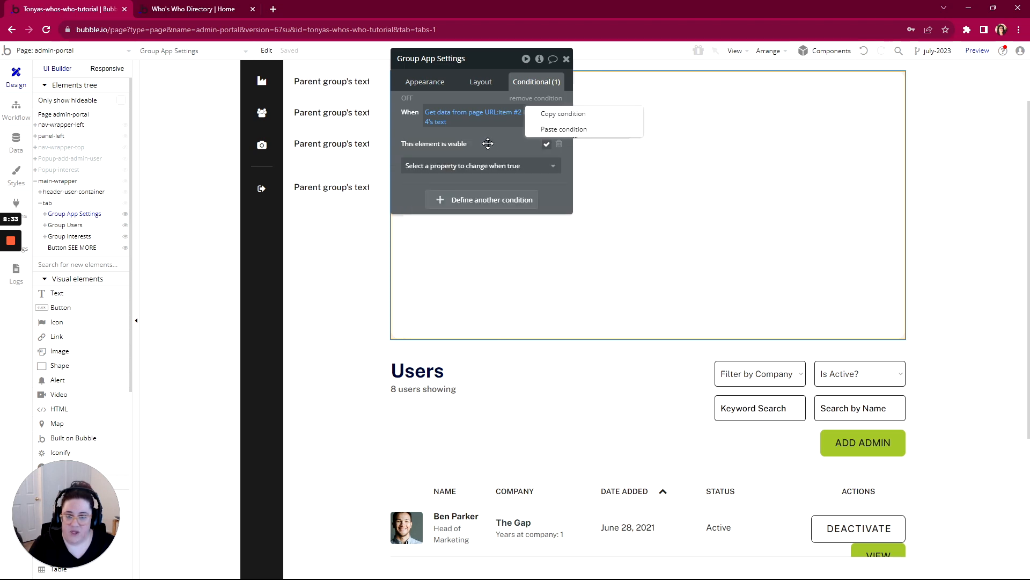
click(558, 115)
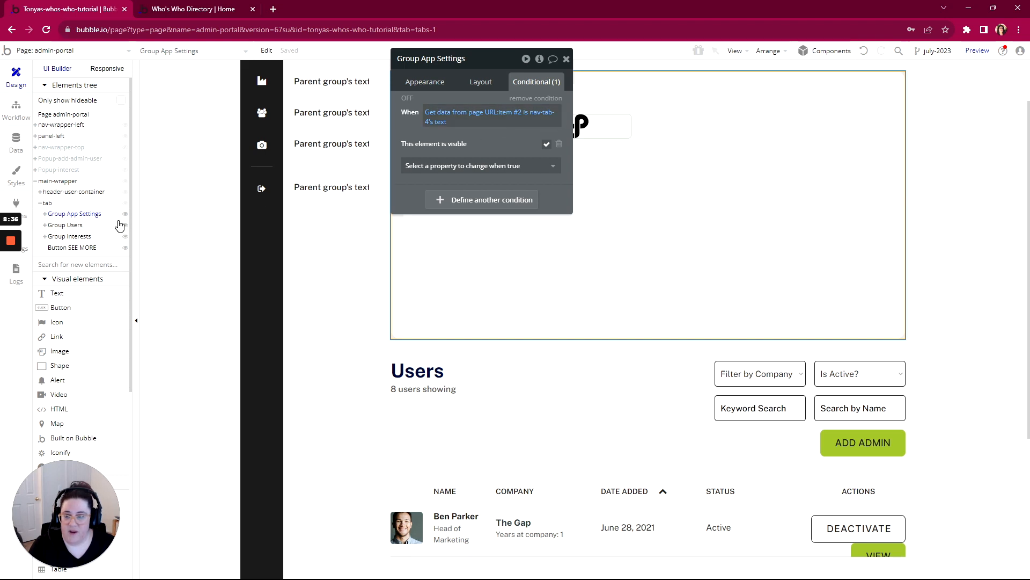
click(67, 226)
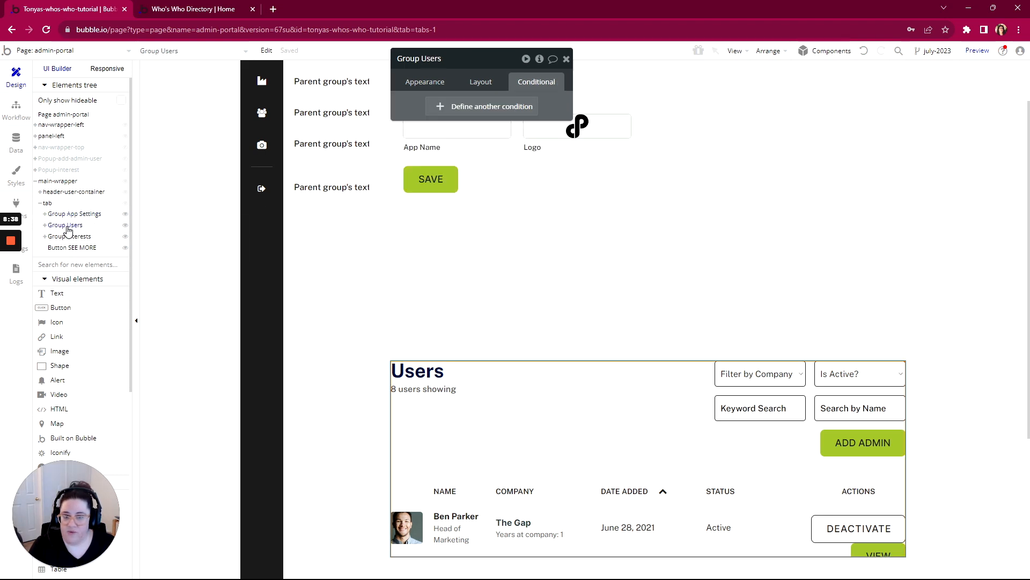
right_click(418, 104)
click(509, 78)
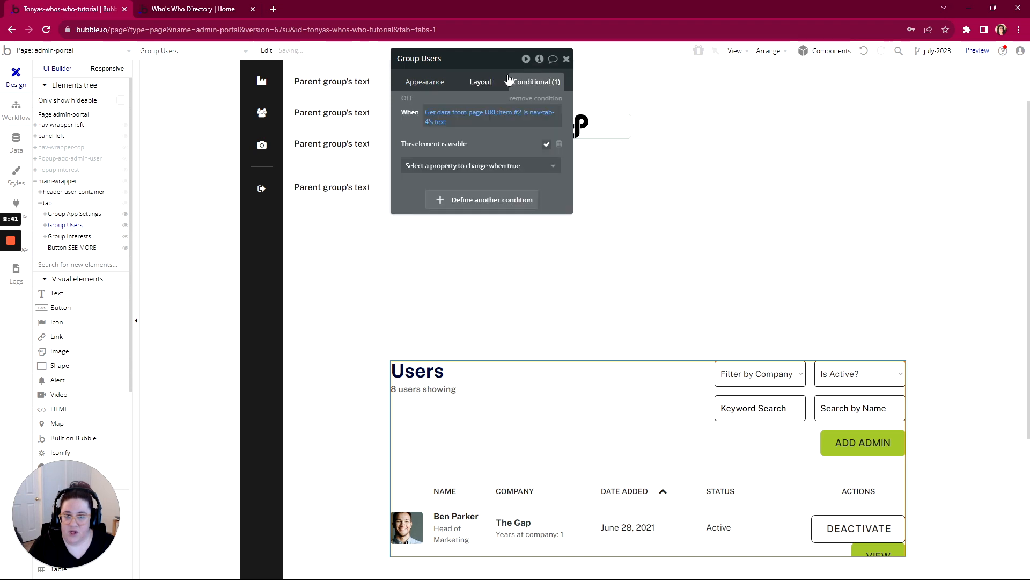
- Change the Group Users visibility condition so URL path item #2 is compared with nav-tab-5's text
click(537, 115)
text(nav)
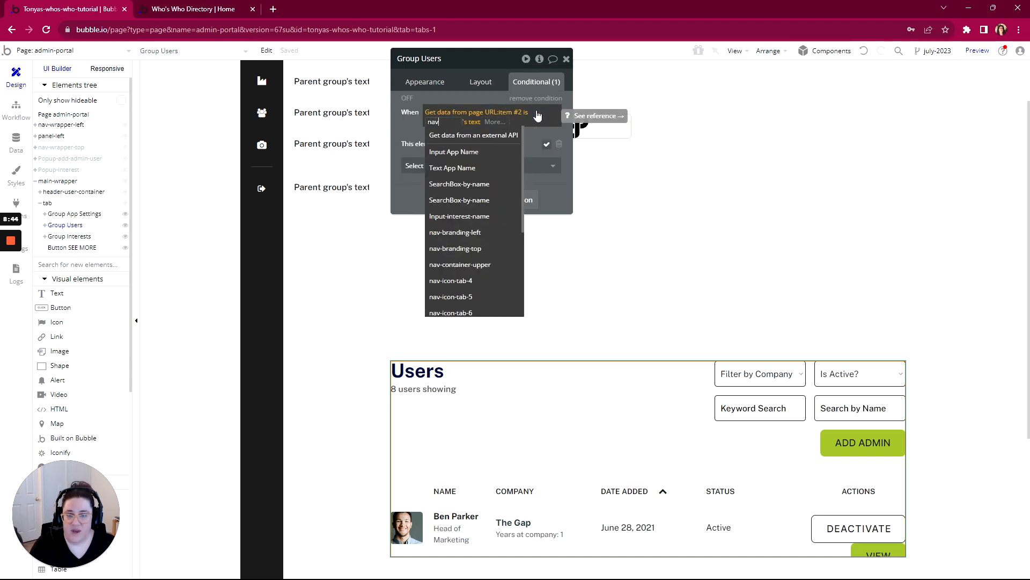
text(-tab)
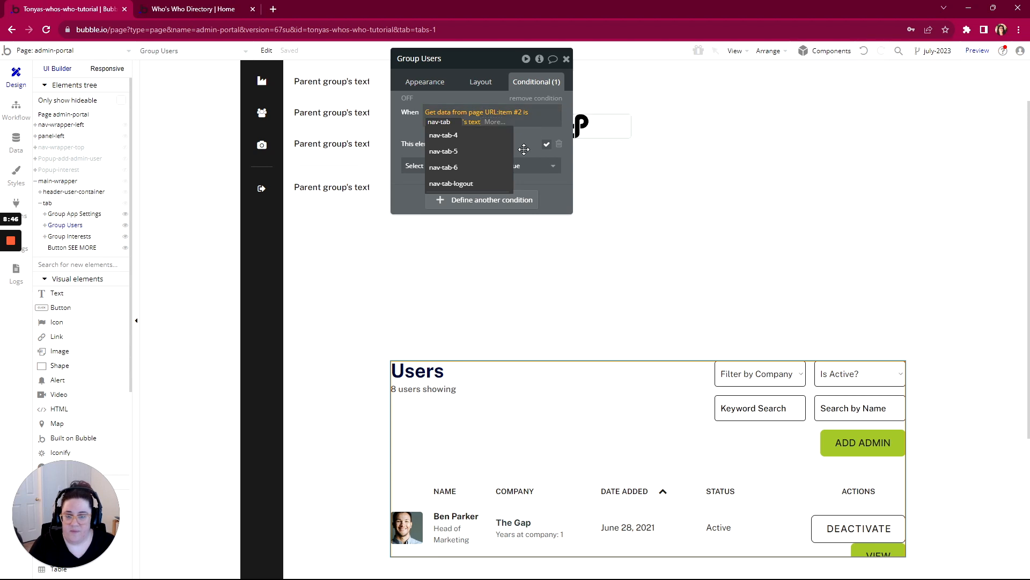
click(441, 152)
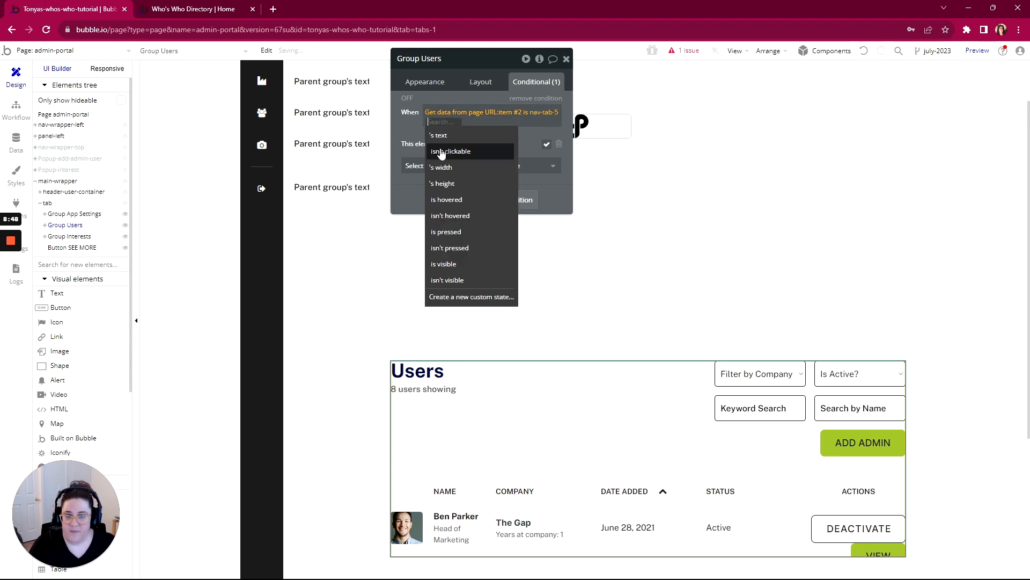
click(409, 125)
click(445, 125)
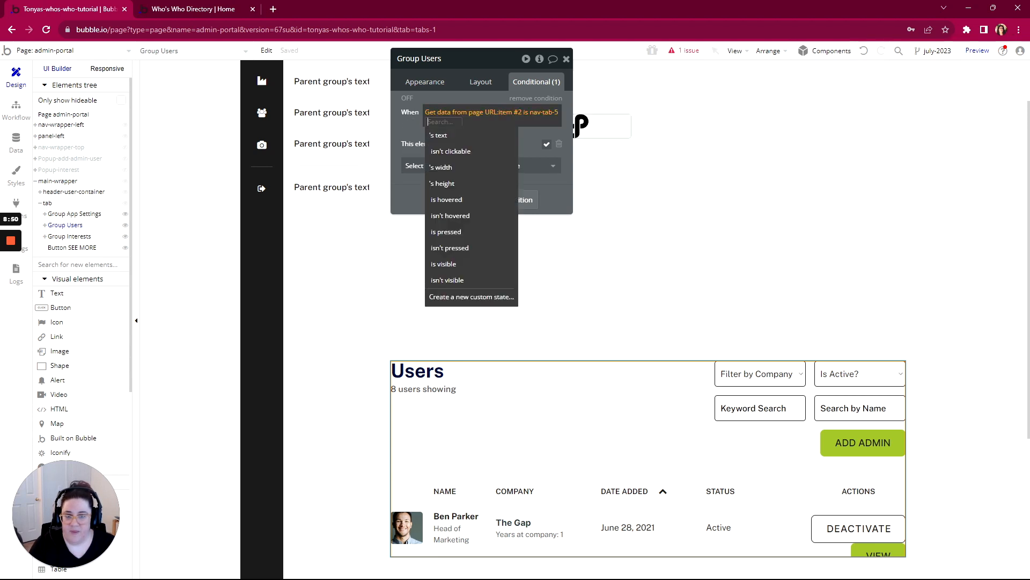
click(448, 141)
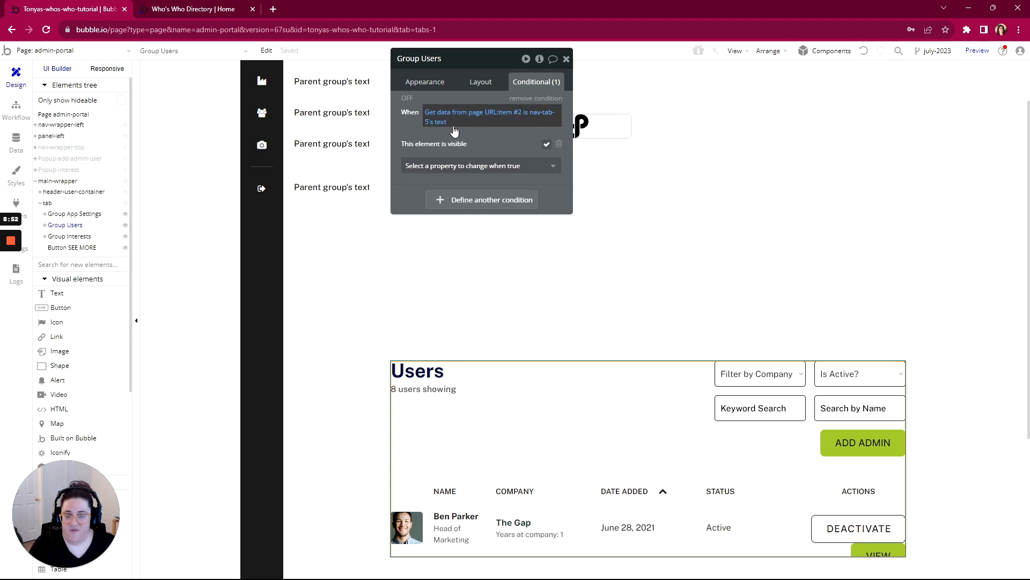
- Paste the visibility condition onto Group Interests and compare URL path item #2 with nav-tab-6's text
click(79, 237)
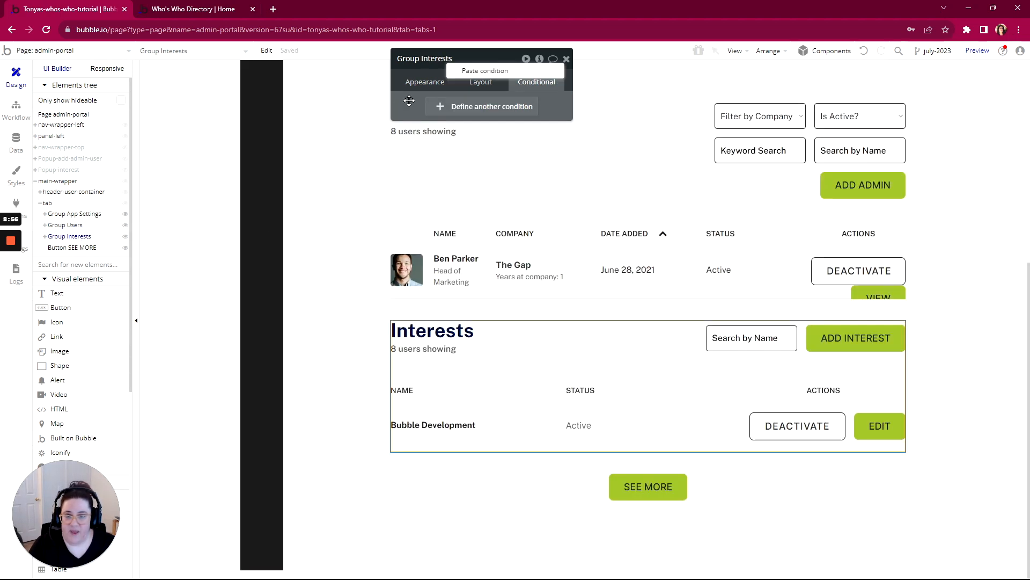
click(469, 72)
click(537, 117)
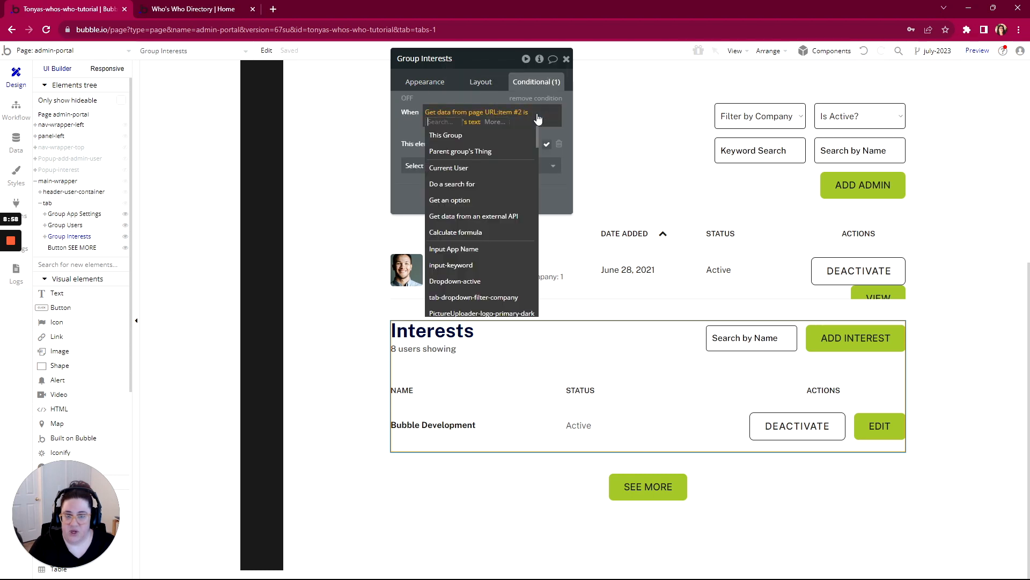
text(nav)
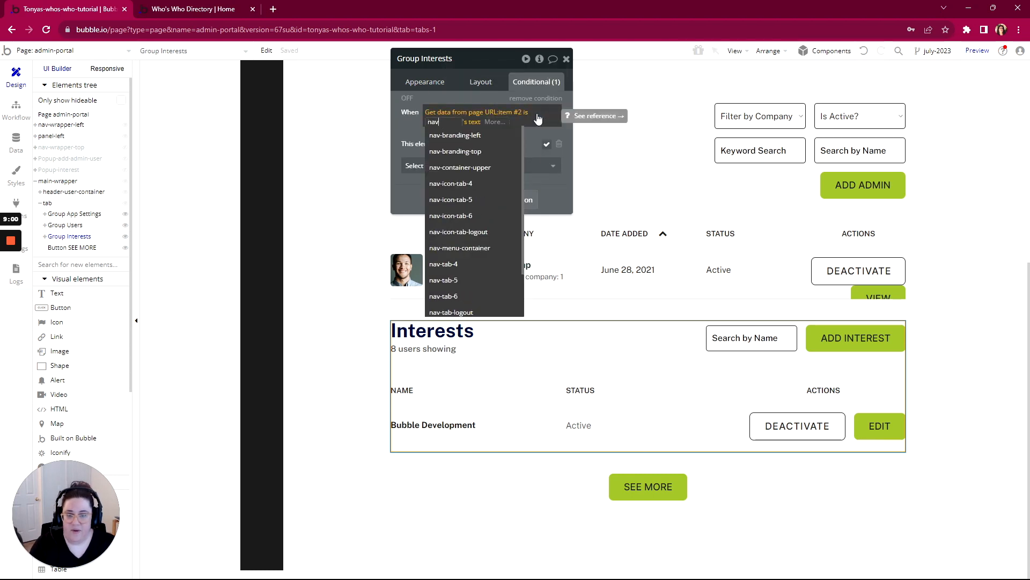
text(-tab-6)
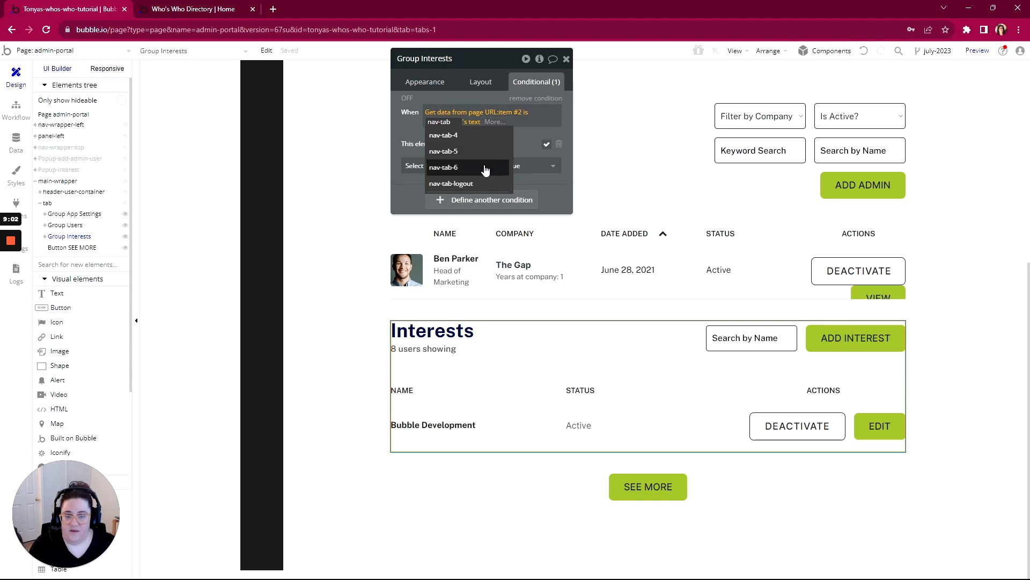
click(503, 135)
click(502, 135)
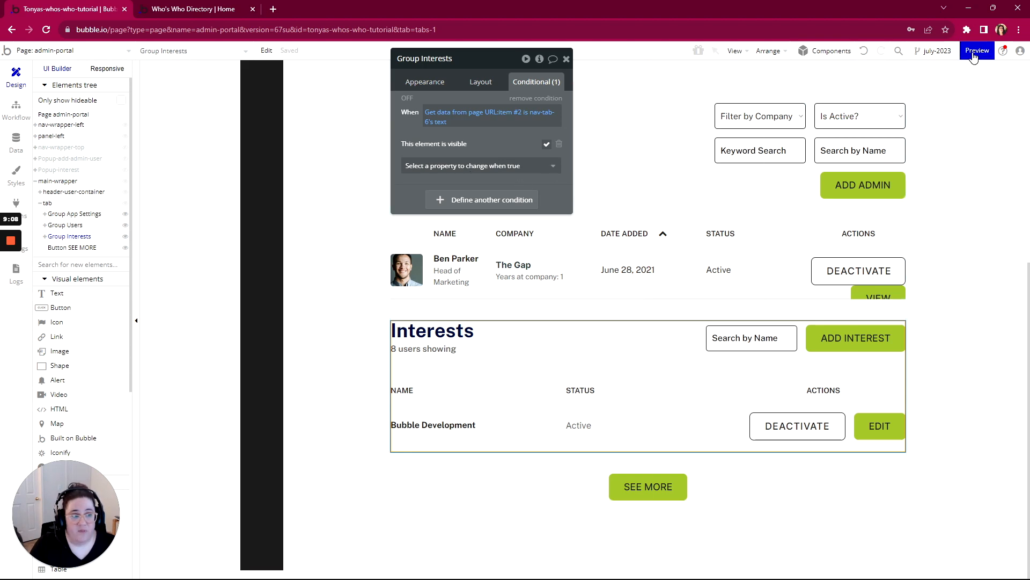
- Preview the admin-portal page to check which tab content loads by default
mouse_move(974, 56)
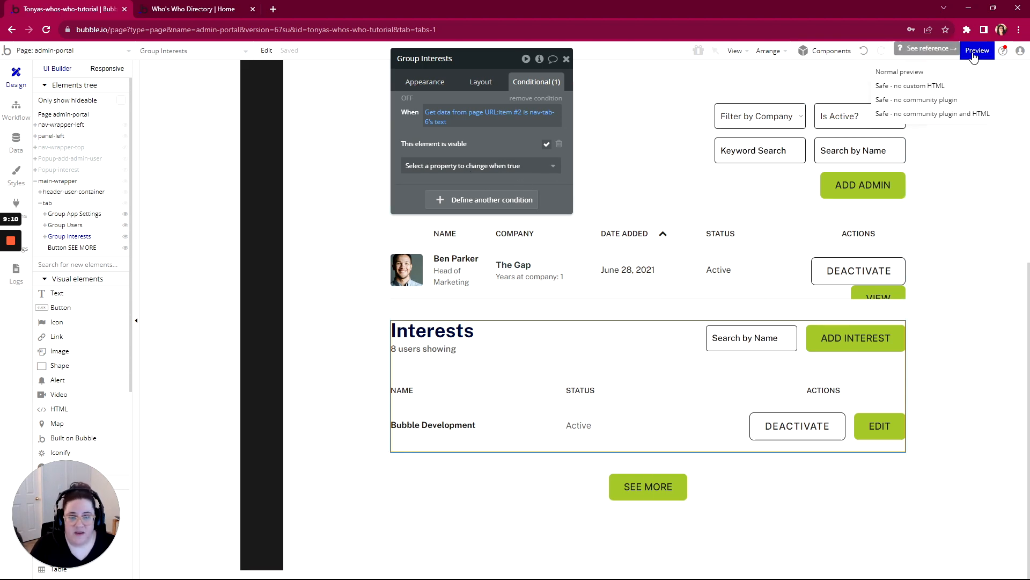
click(974, 56)
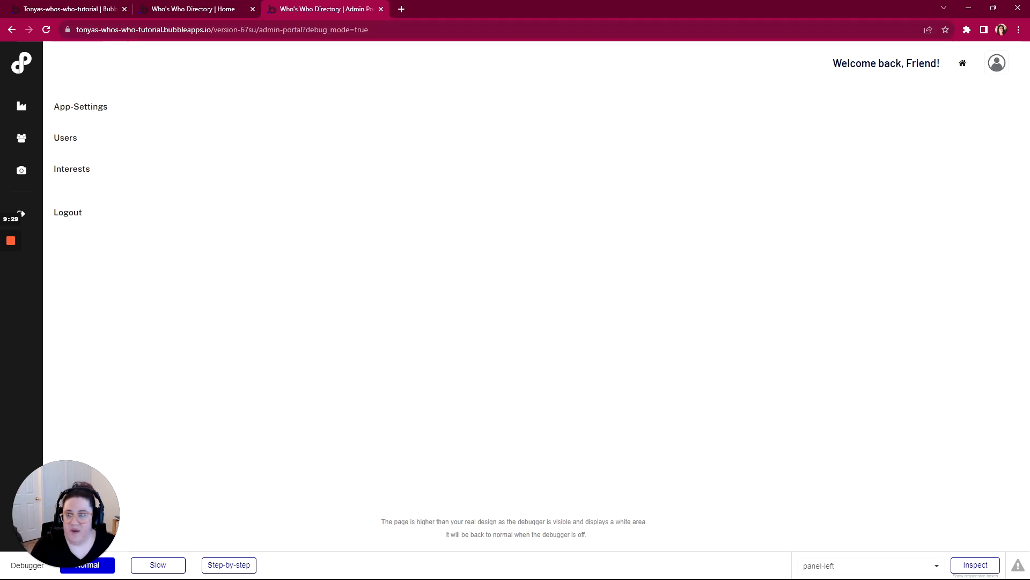
- Return to the Bubble editor and add a Page is loaded event to the admin-portal workflows
click(71, 12)
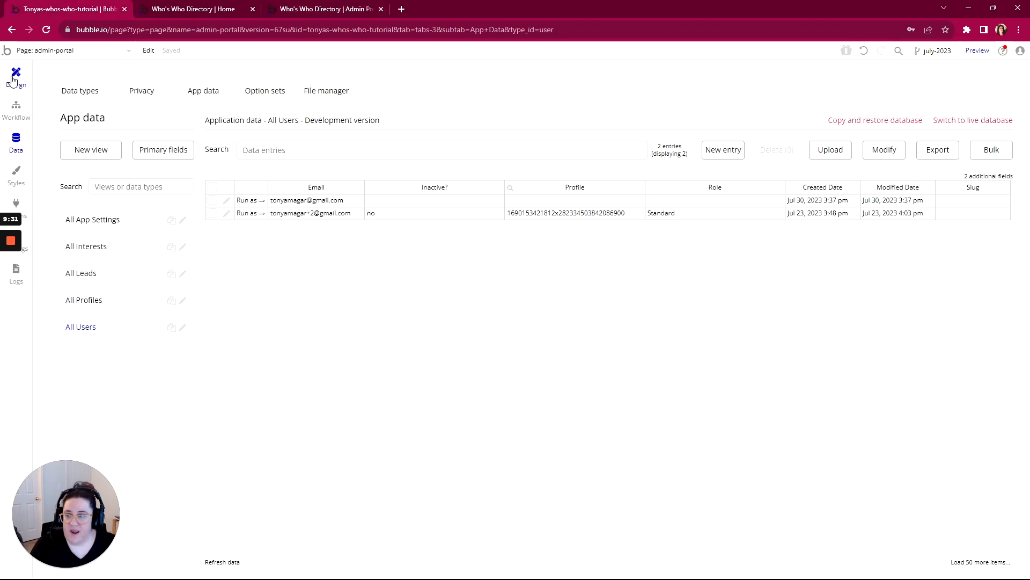
click(16, 110)
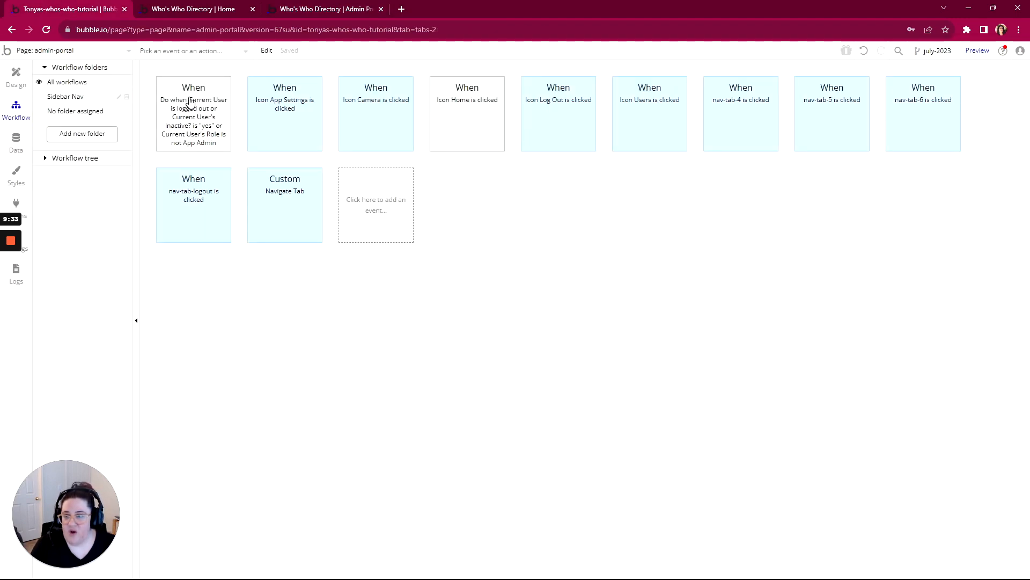
click(351, 205)
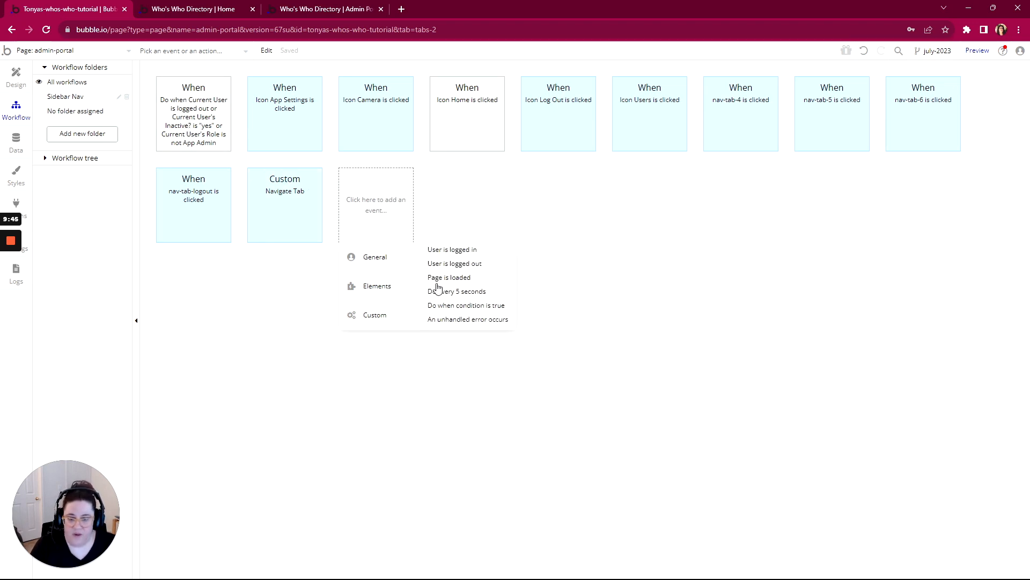
click(442, 280)
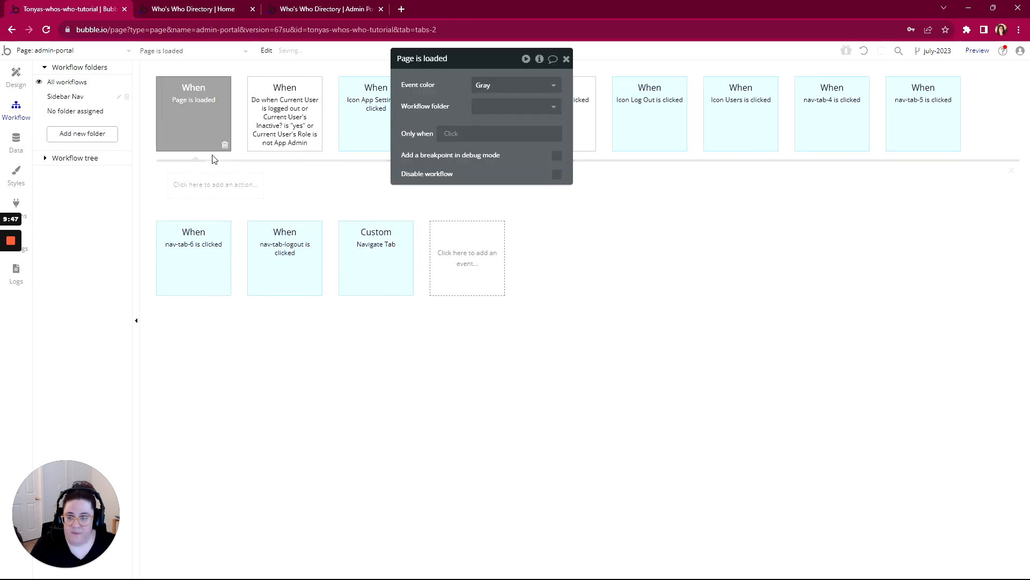
- Add a Go to page action to the Page is loaded event with admin-portal as its destination
click(198, 195)
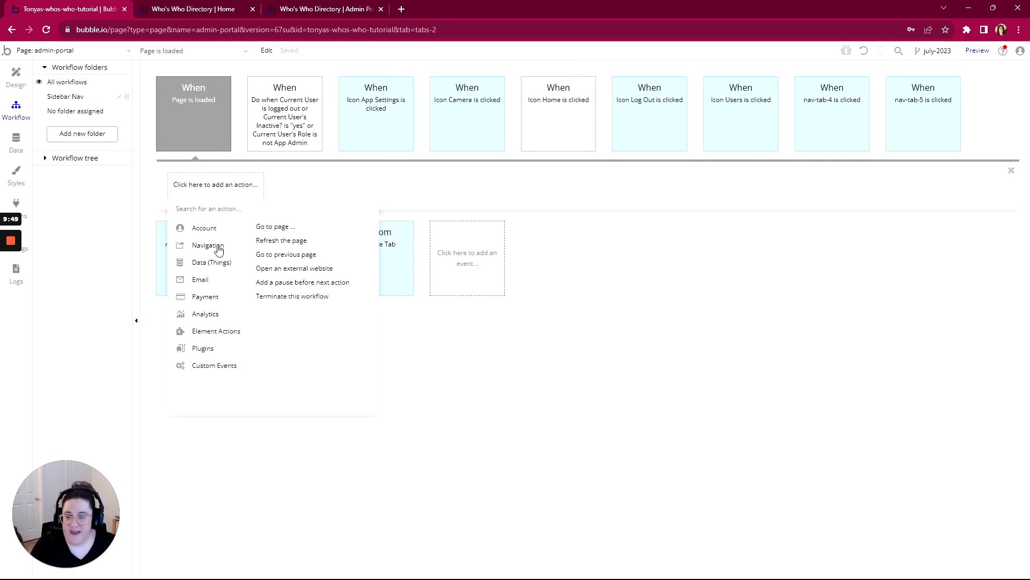
click(284, 228)
click(504, 85)
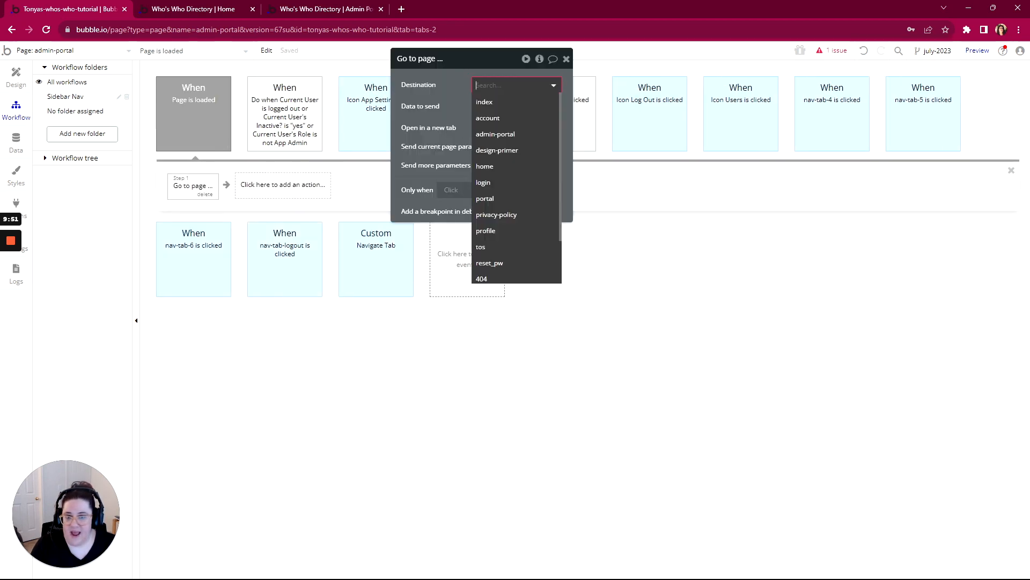
click(489, 139)
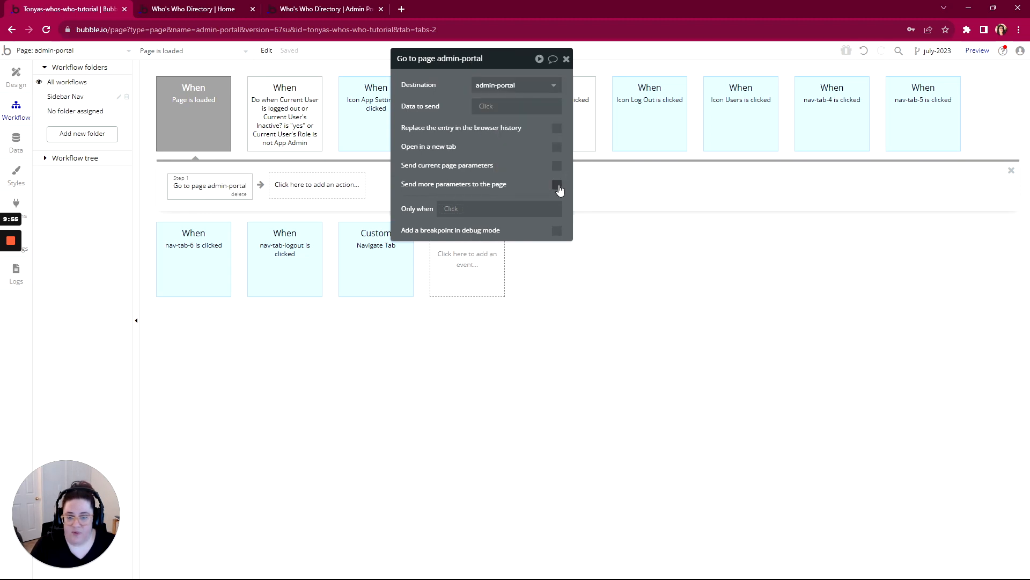
click(558, 186)
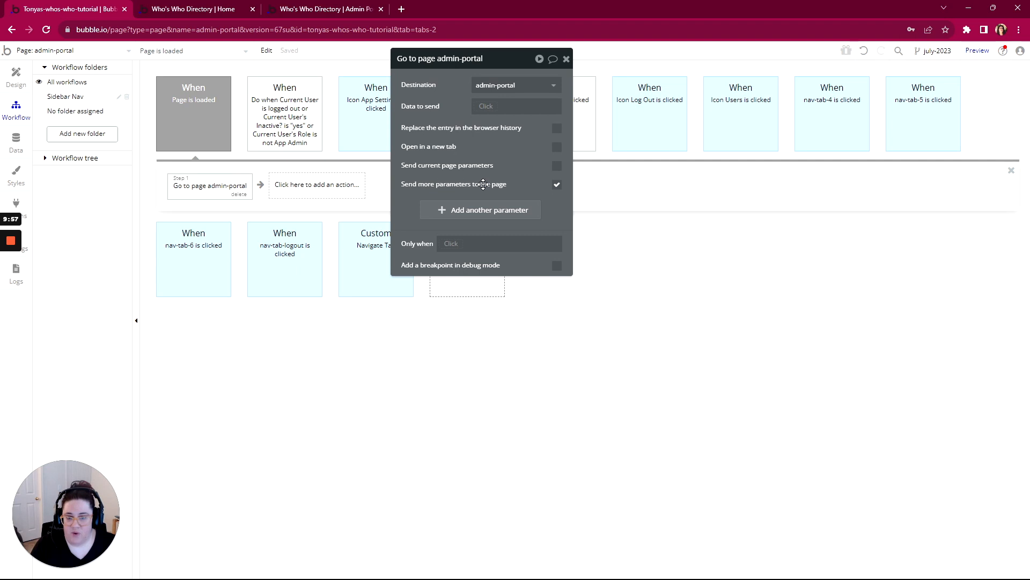
click(472, 211)
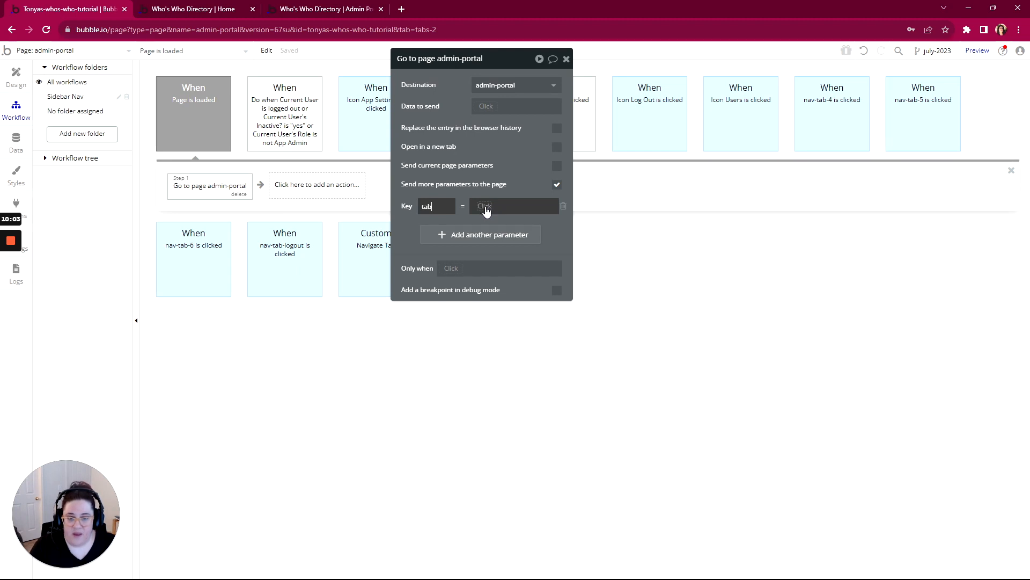
click(556, 185)
click(556, 185)
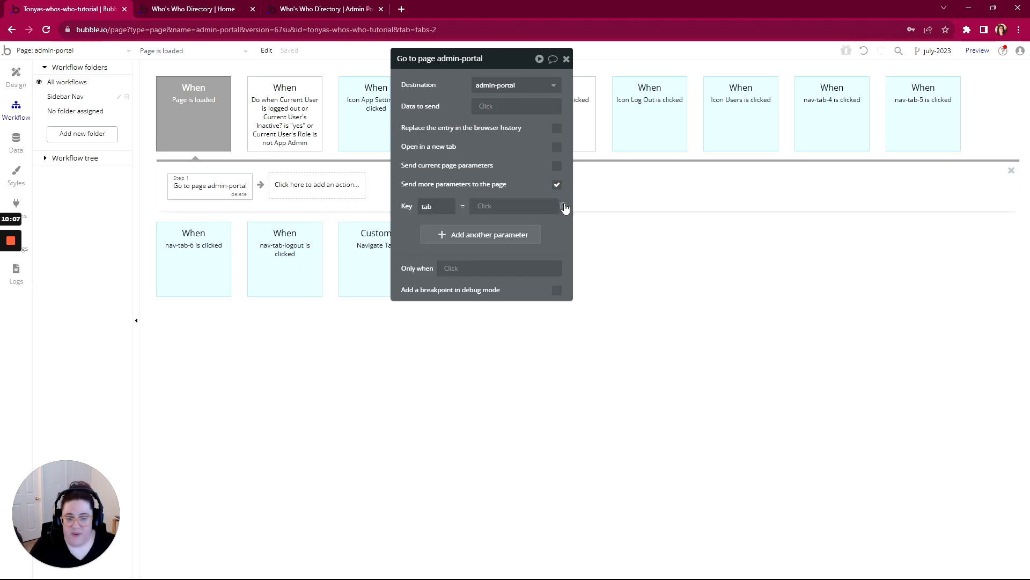
click(557, 185)
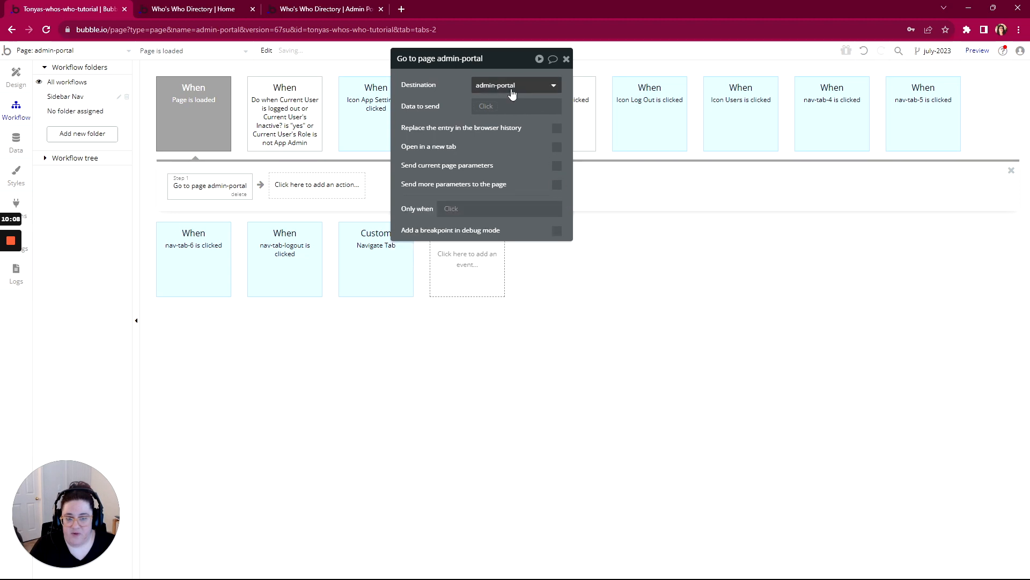
- Set the data to send in the Go to page admin-portal action to nav-tab-4's text
click(484, 107)
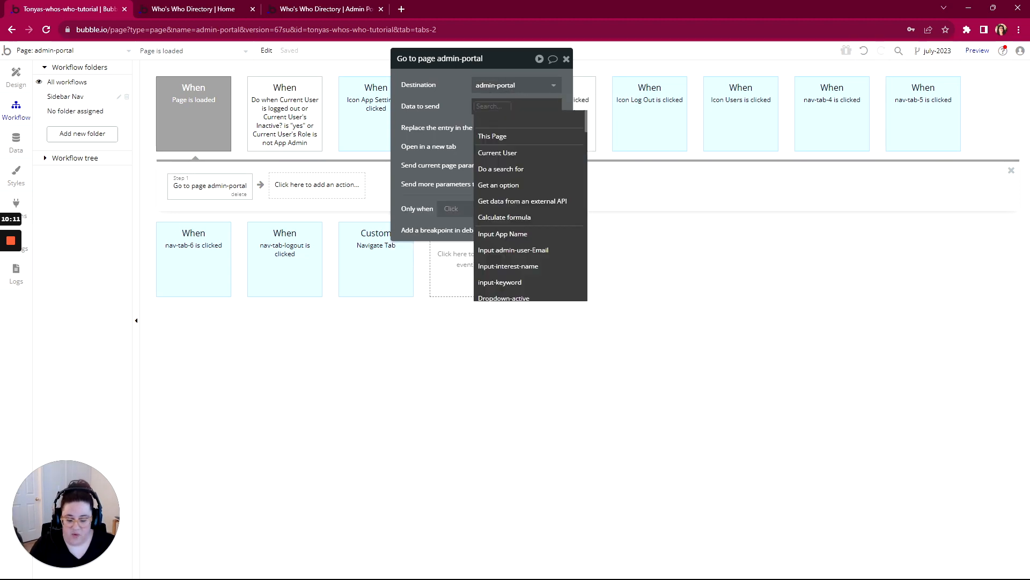
text(nav)
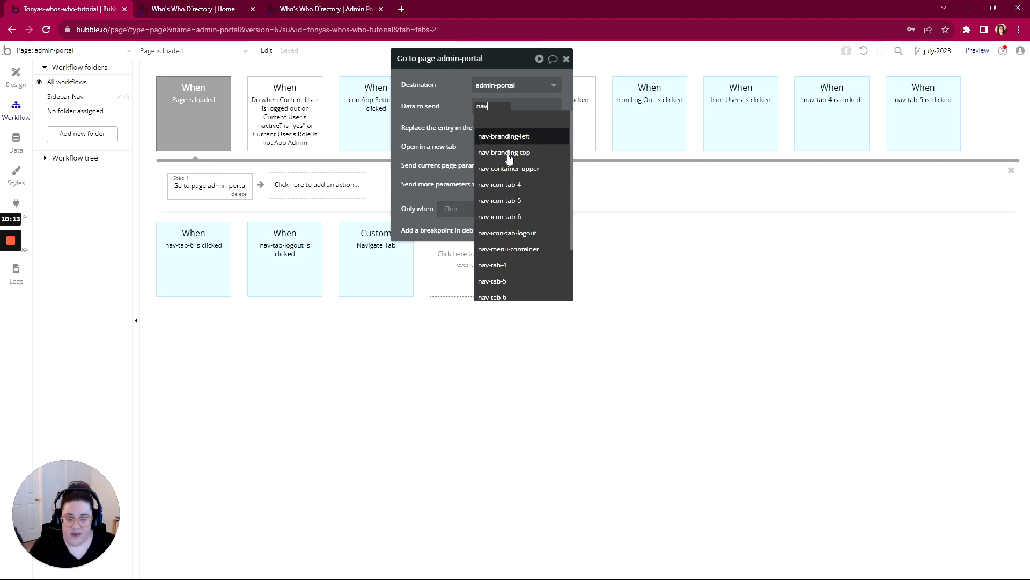
click(534, 268)
click(537, 119)
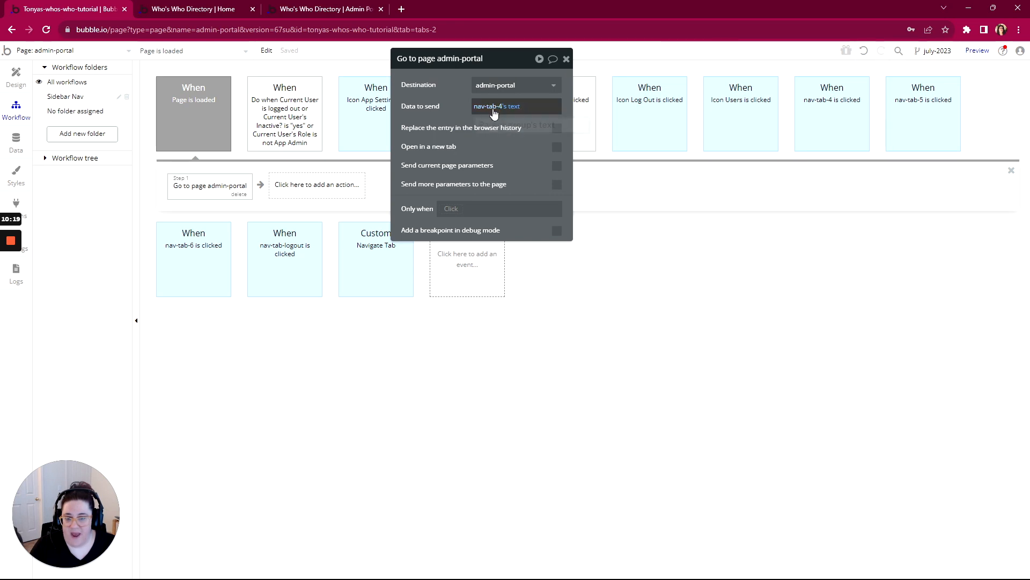
- Restrict the Go to page action to run only when item #2 of the page URL's path segments list is empty
click(448, 210)
text(get)
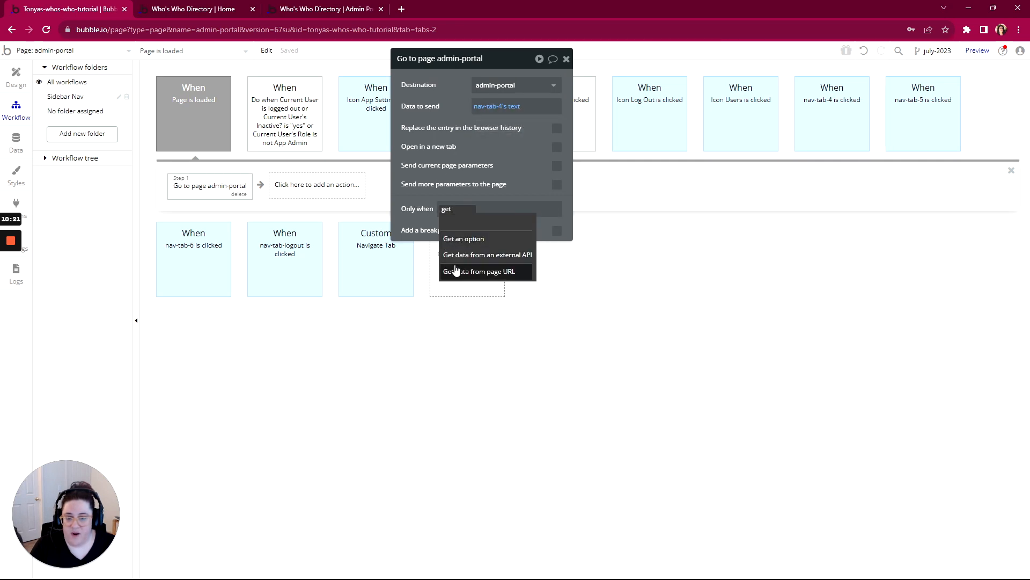
click(456, 271)
click(327, 84)
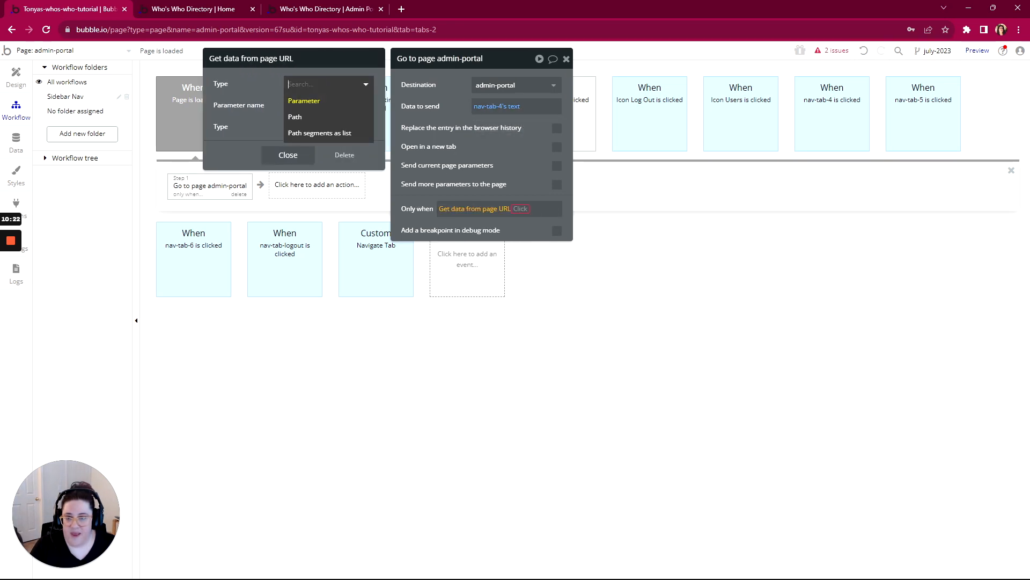
click(311, 131)
click(520, 209)
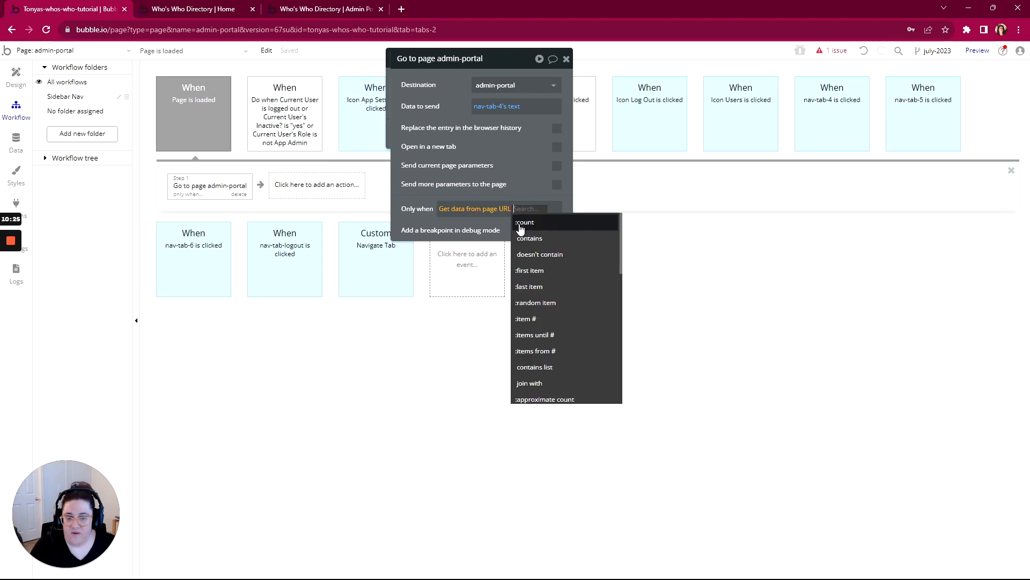
click(521, 320)
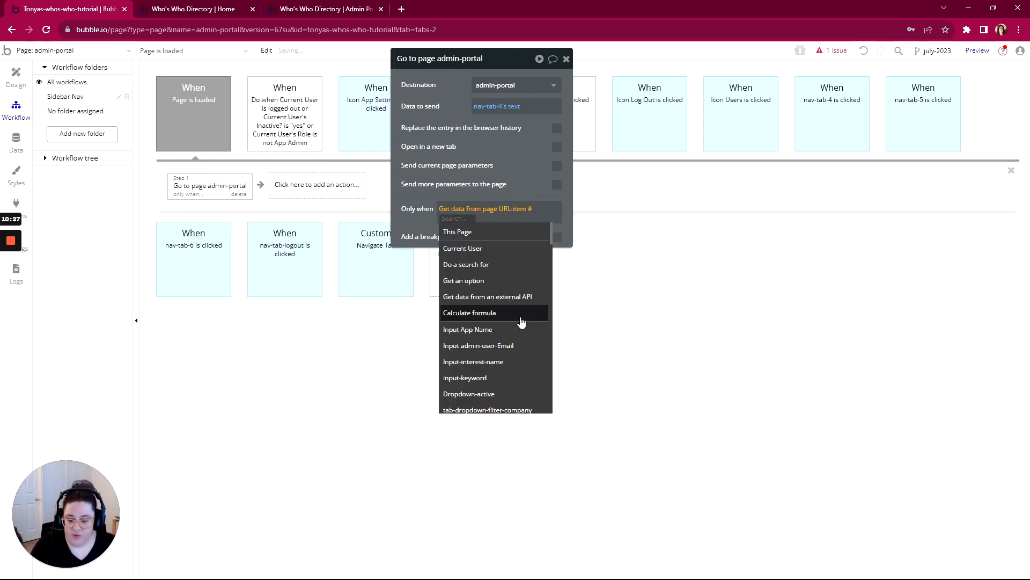
text(2)
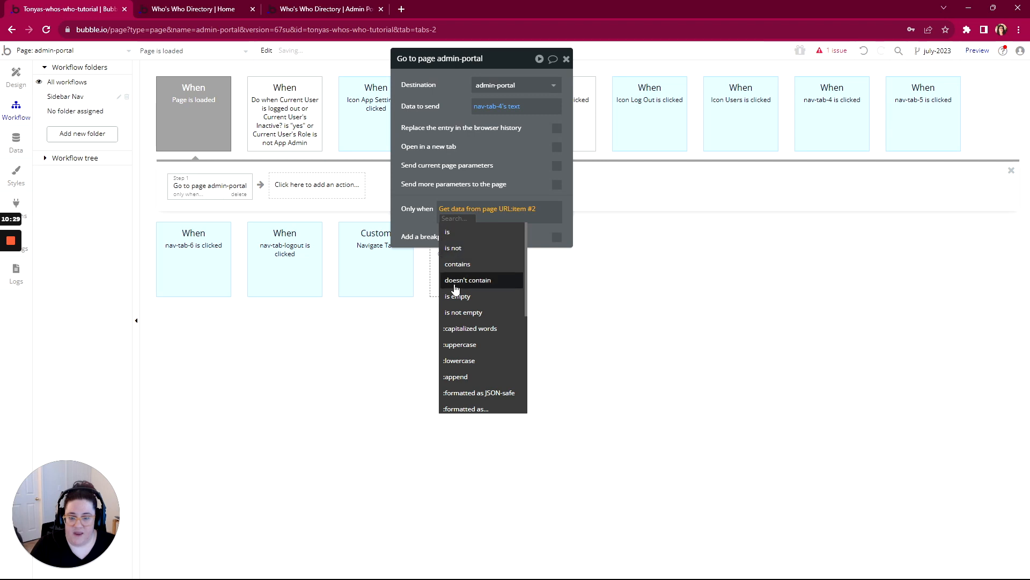
click(450, 295)
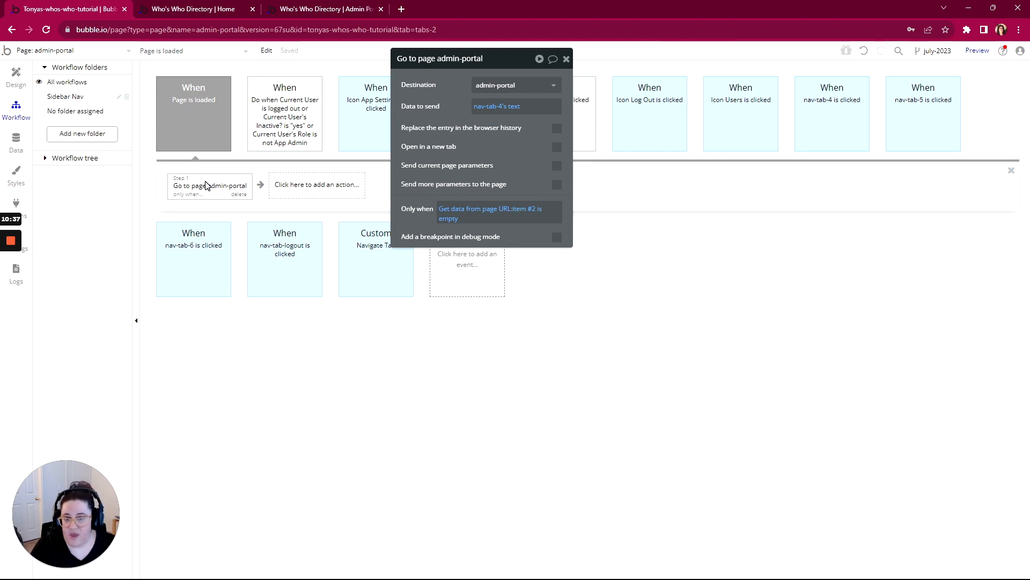
- Close the Home and Admin Portal preview tabs and return to the Bubble editor
click(194, 11)
click(315, 57)
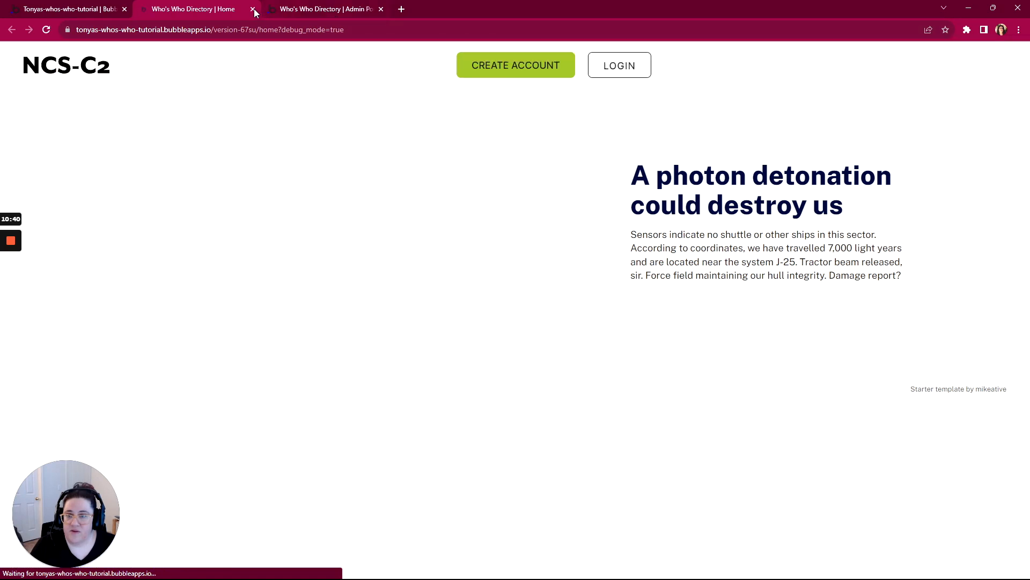
click(252, 9)
click(253, 9)
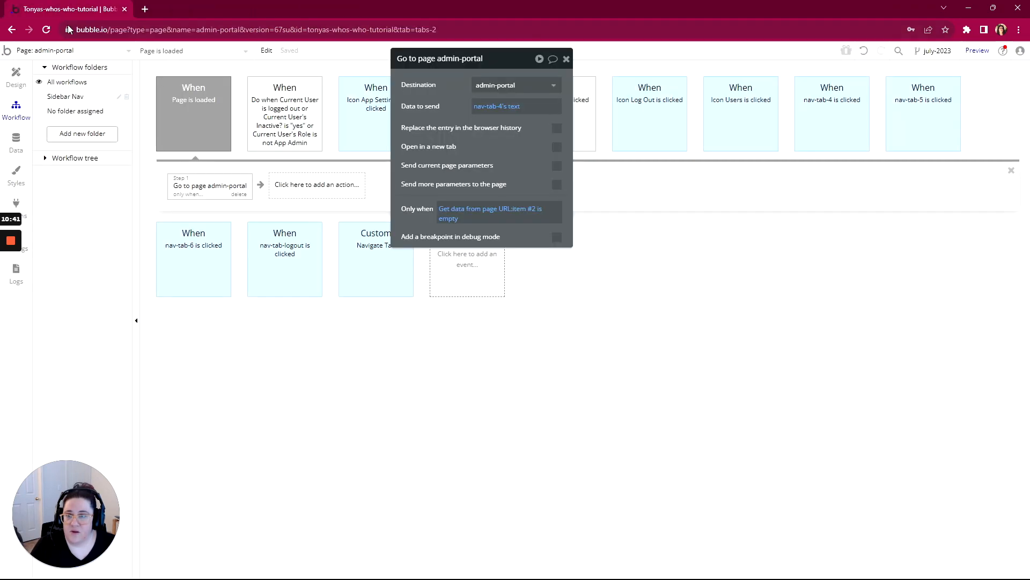
- Run the app as the first user in the All Users data and test the sidebar's Users, Interests and App-Settings text links
click(16, 142)
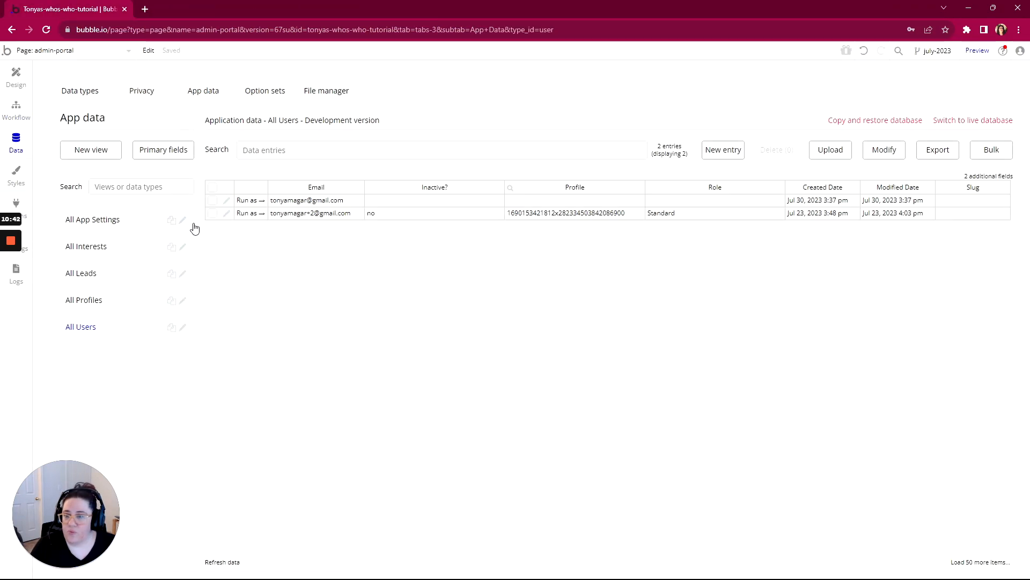
click(250, 203)
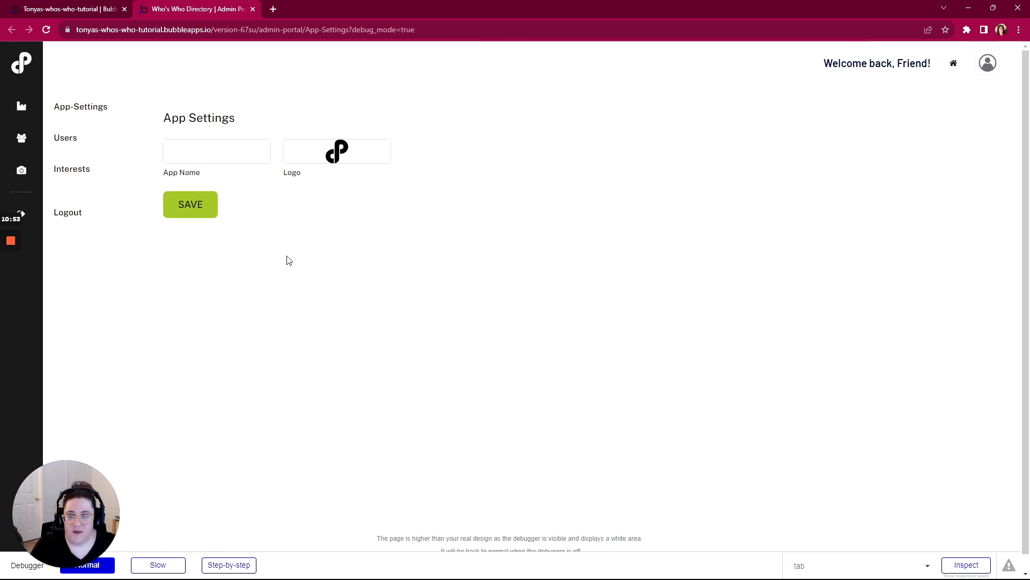
click(65, 140)
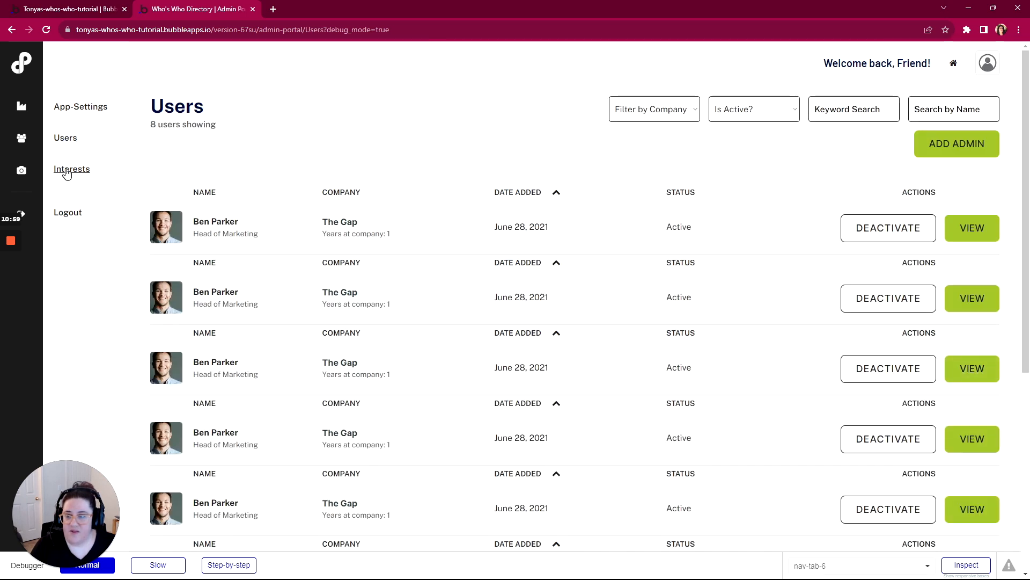
click(67, 172)
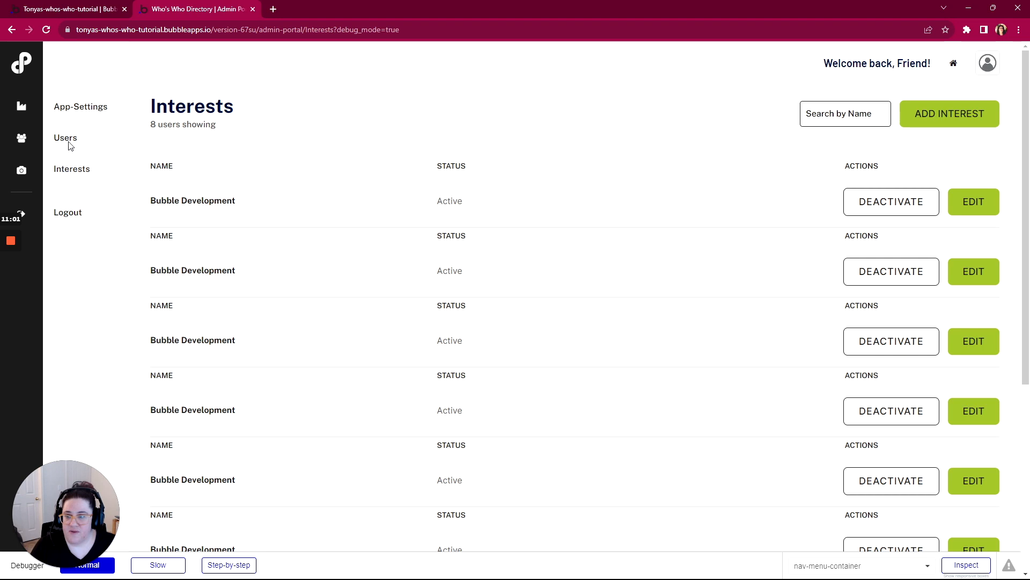
click(66, 108)
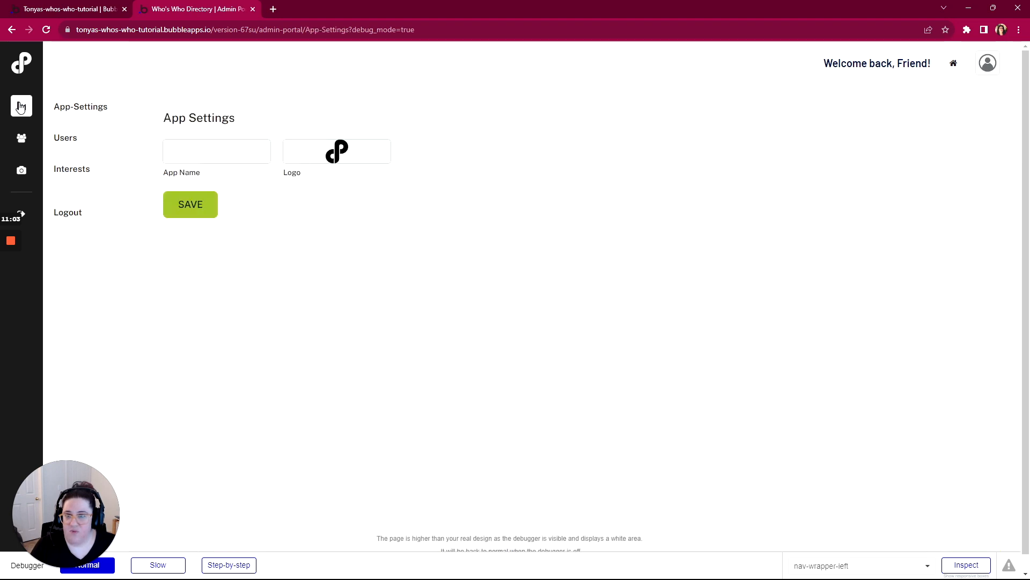
- Test the sidebar's icon navigation by switching to Users, App Settings and Interests in turn
click(22, 139)
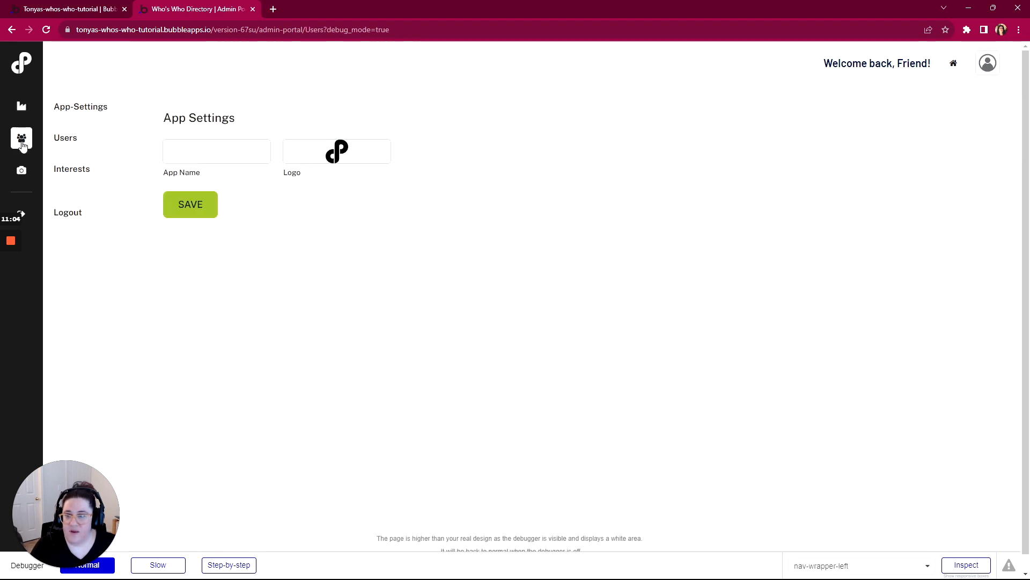
click(25, 110)
click(27, 173)
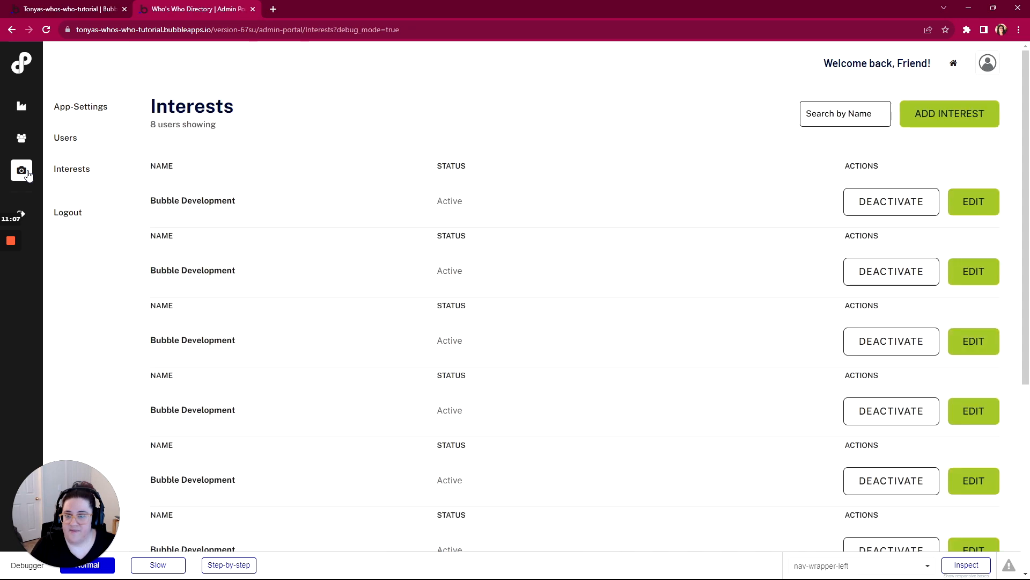